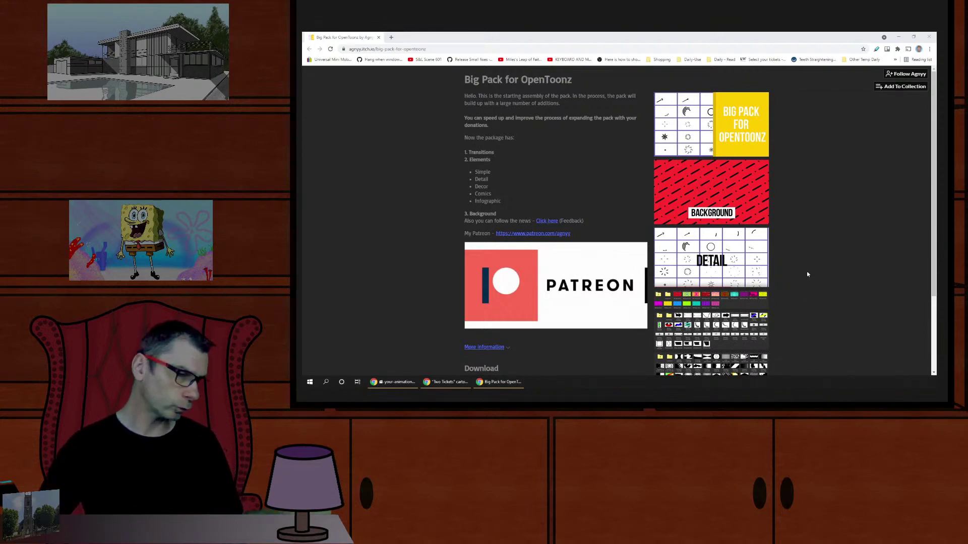
Look over the Big Pack for OpenToonz page down to its download section
left_click(820, 244)
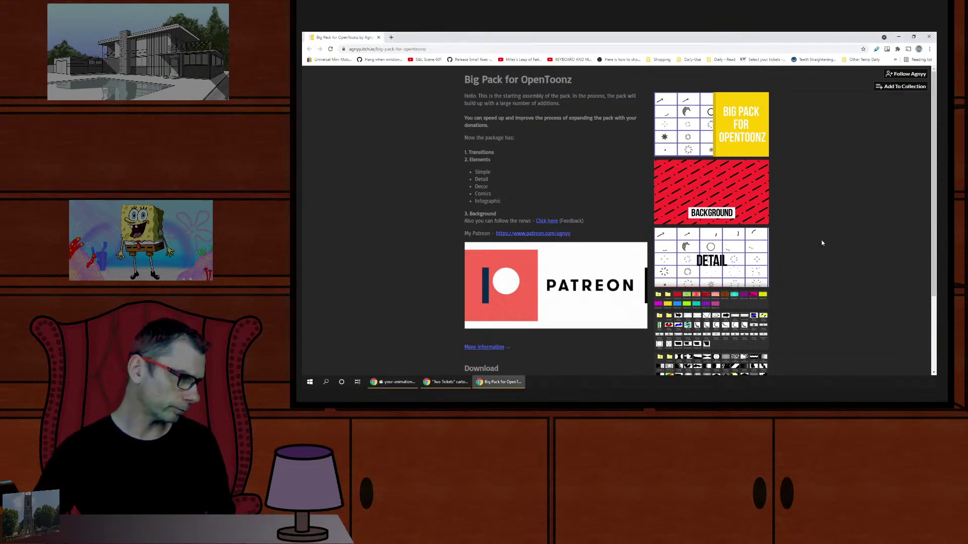
scroll(821, 242, "down", 3)
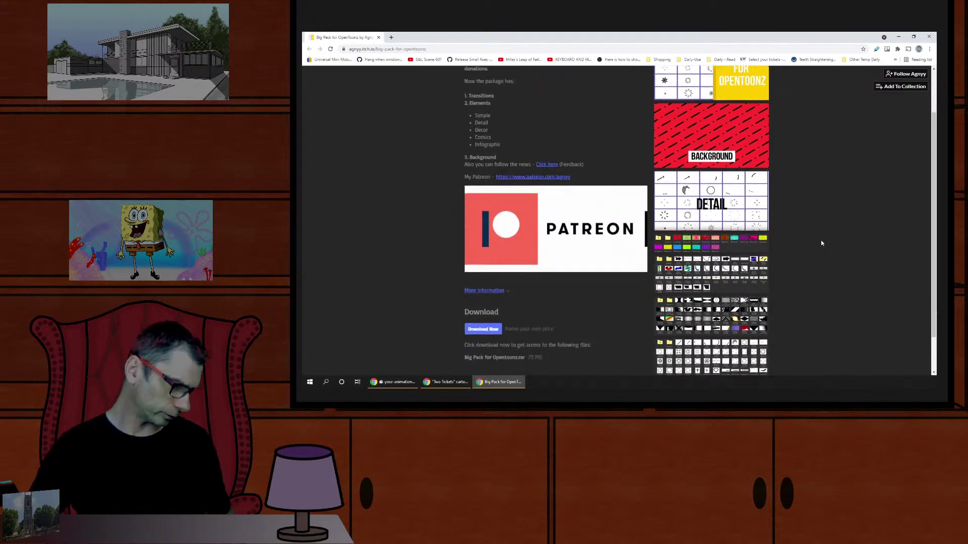
scroll(797, 238, "up", 3)
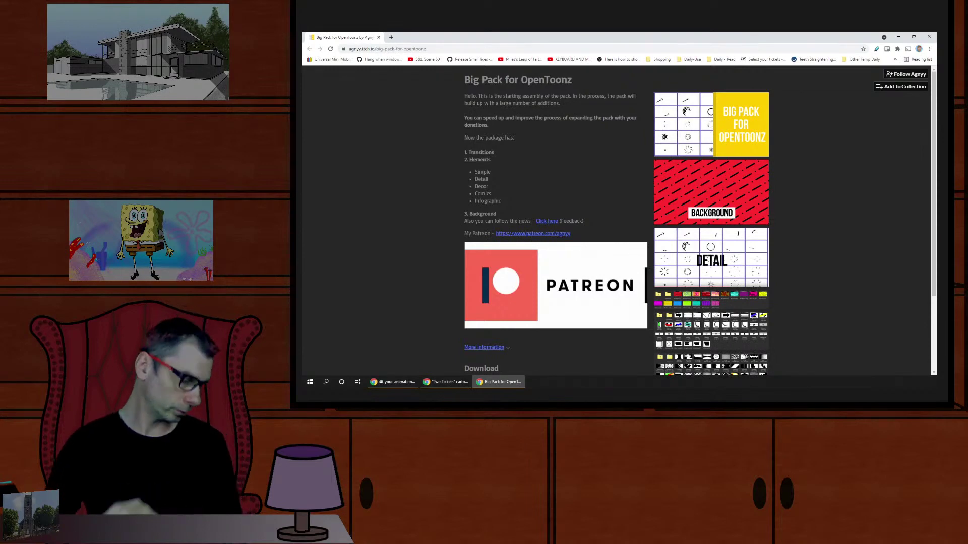
Switch to the YouTube window, play the "Two Tickets" cartoon and pause it at about 0:21
left_click(447, 381)
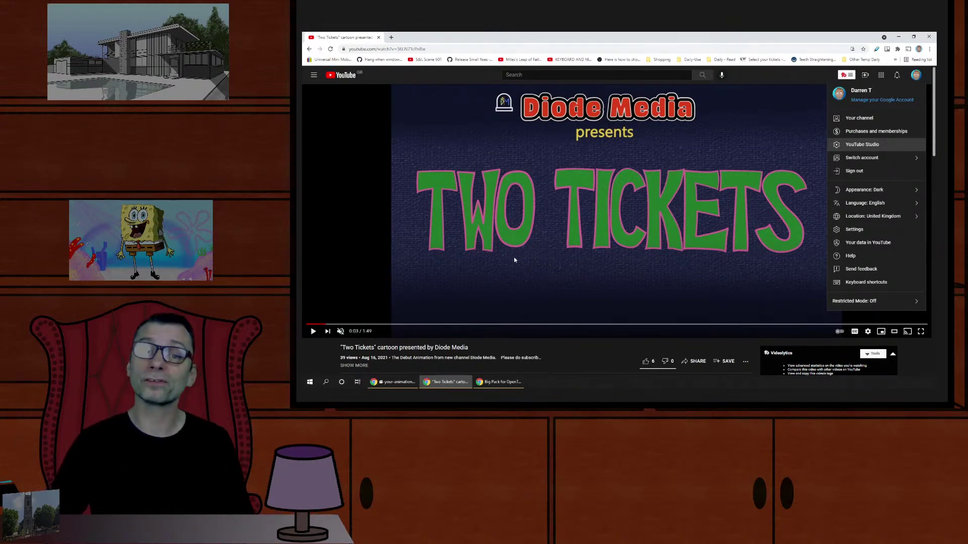
left_click(314, 331)
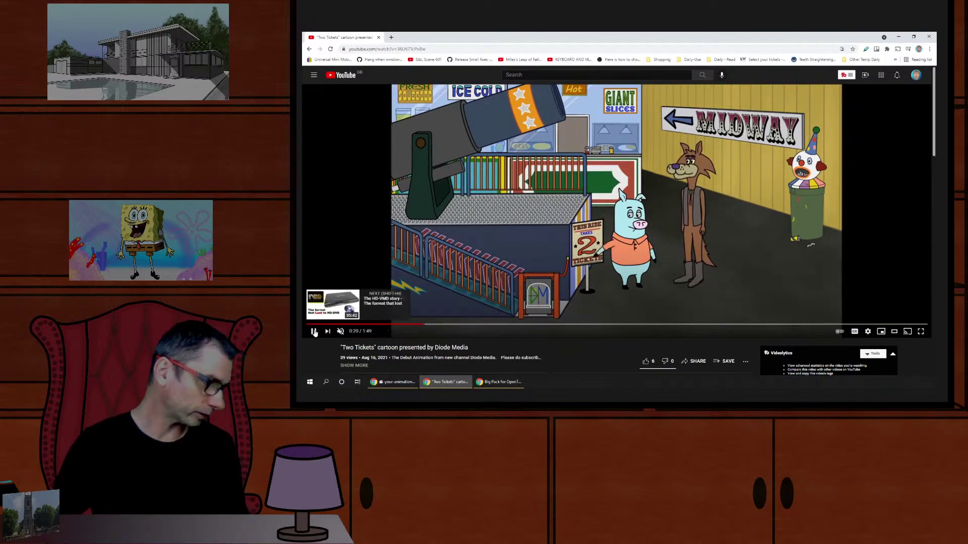
left_click(315, 332)
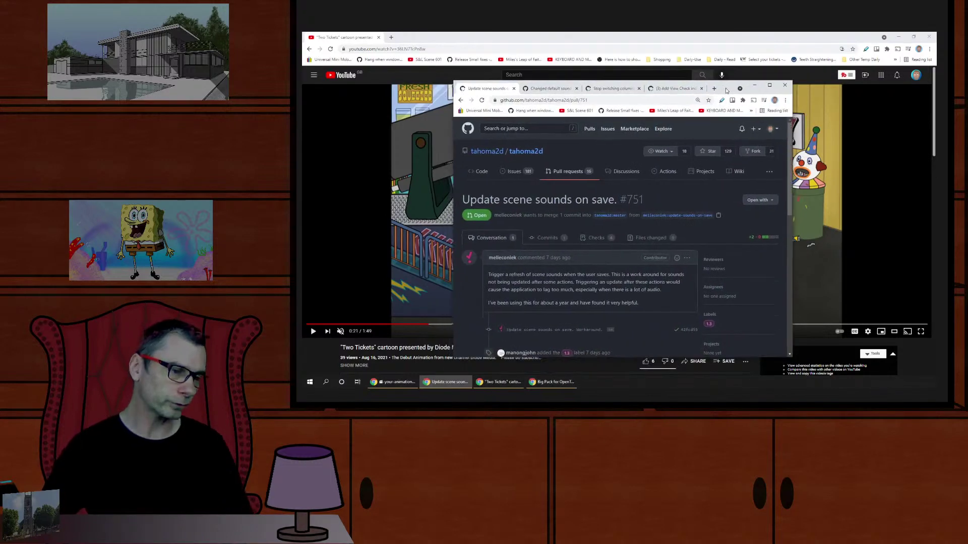
Close the YouTube and Big Pack browser windows and maximize the window with the Tahoma2D pull requests
left_click(929, 37)
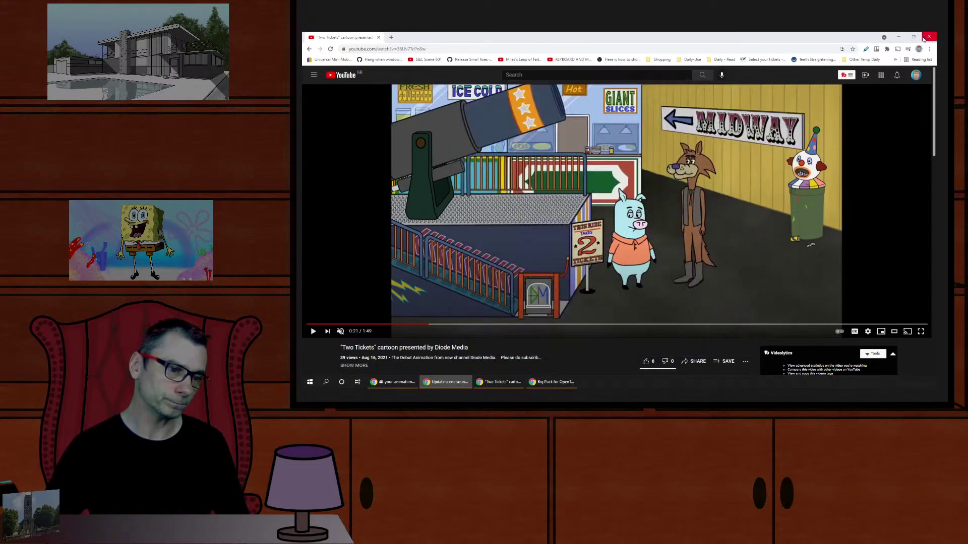
left_click(771, 85)
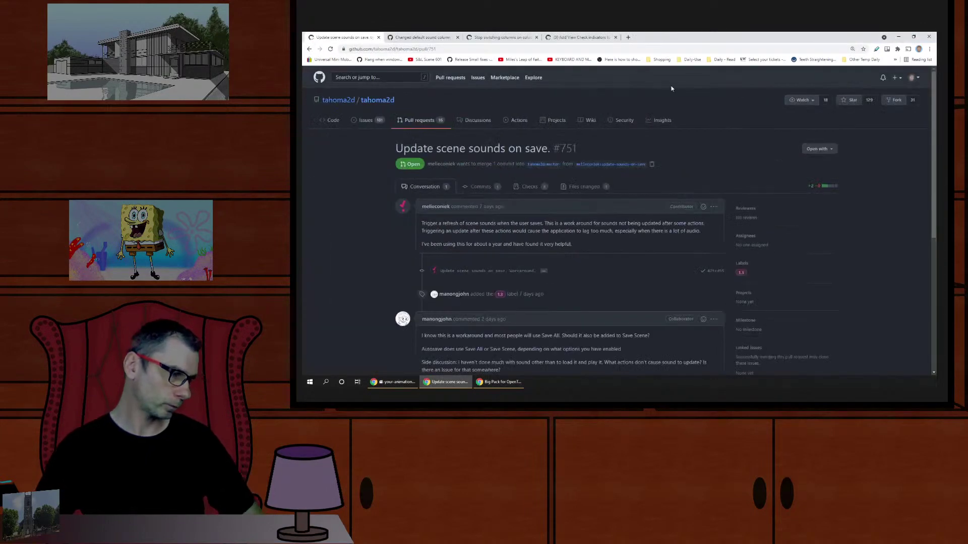
right_click(507, 377)
left_click(503, 368)
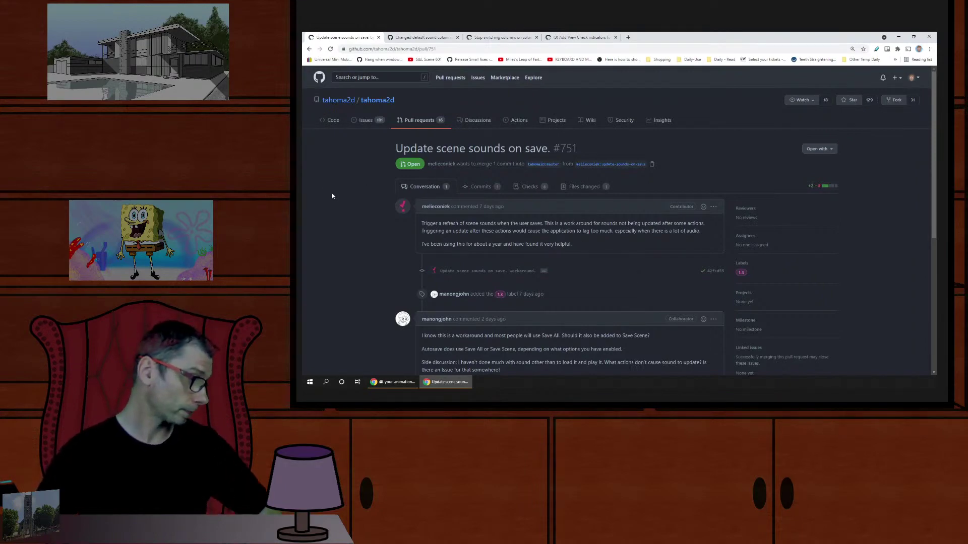
Read the description and comments of Tahoma2D pull request #751, "Update scene sounds on save", highlighting its title
scroll(332, 194, "down", 1)
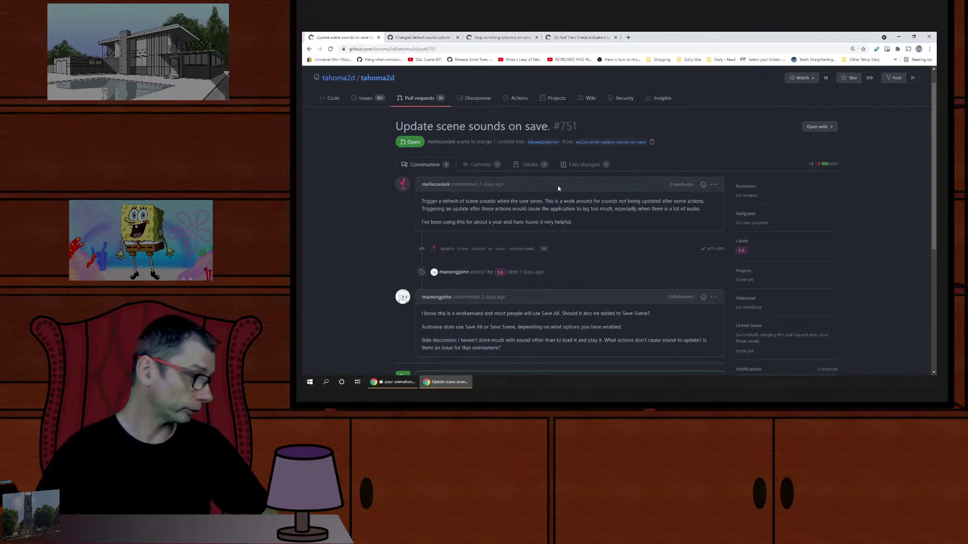
scroll(400, 224, "up", 1)
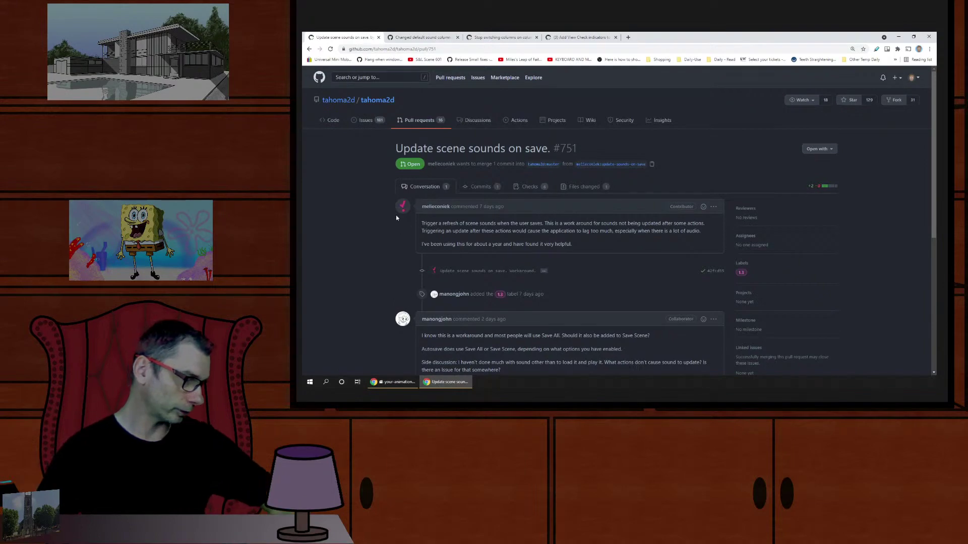
scroll(396, 218, "down", 1)
left_click_drag(399, 104, 548, 104)
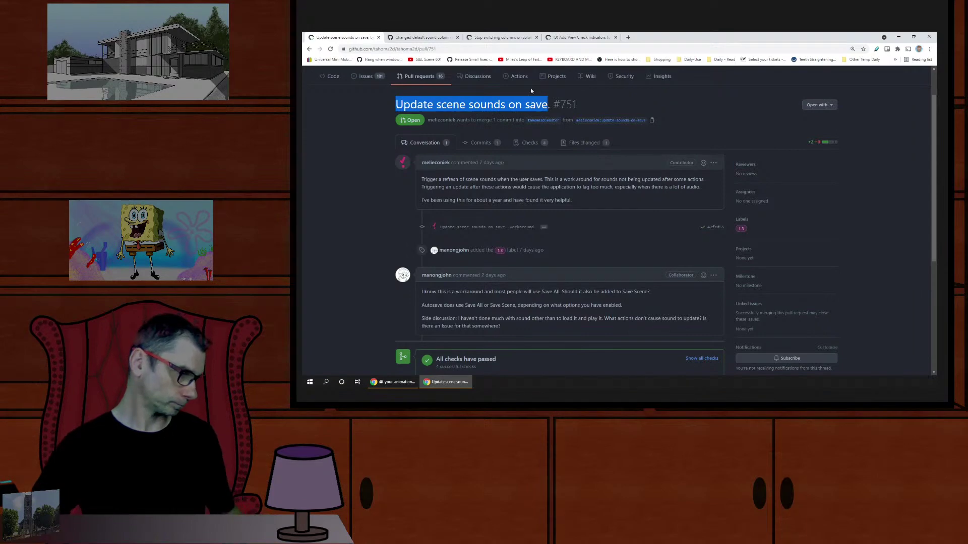
left_click(350, 139)
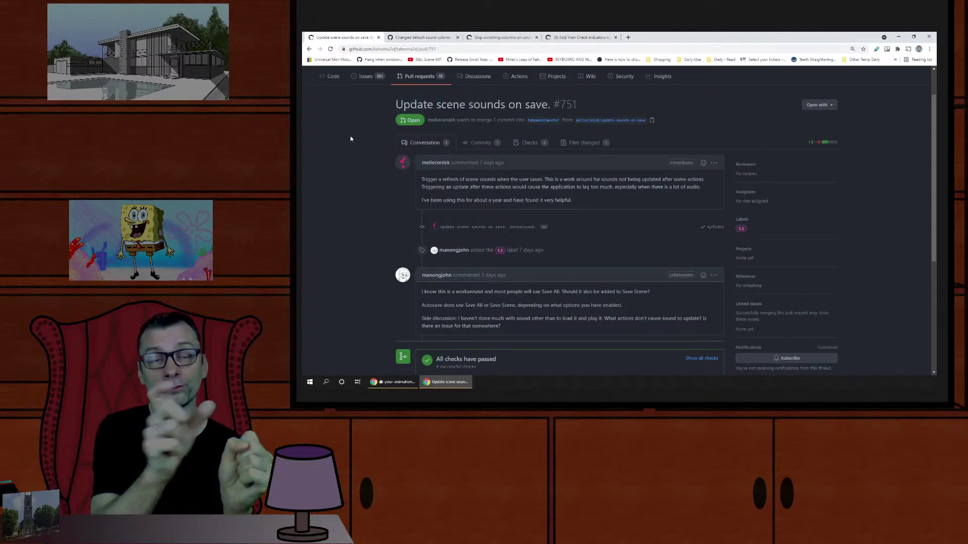
Review pull requests #750 on the default sound column volume and #758 on stopping column switching
left_click(410, 38)
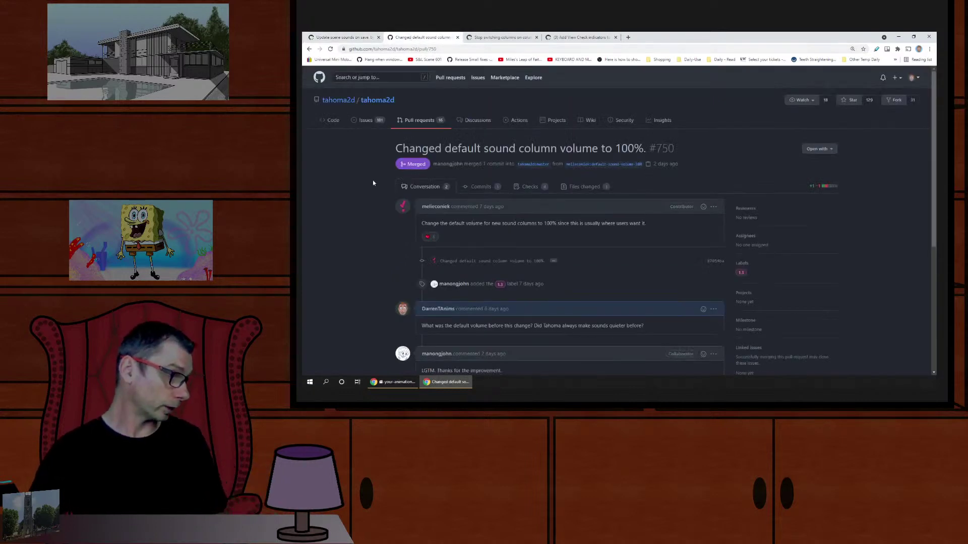
scroll(368, 188, "down", 1)
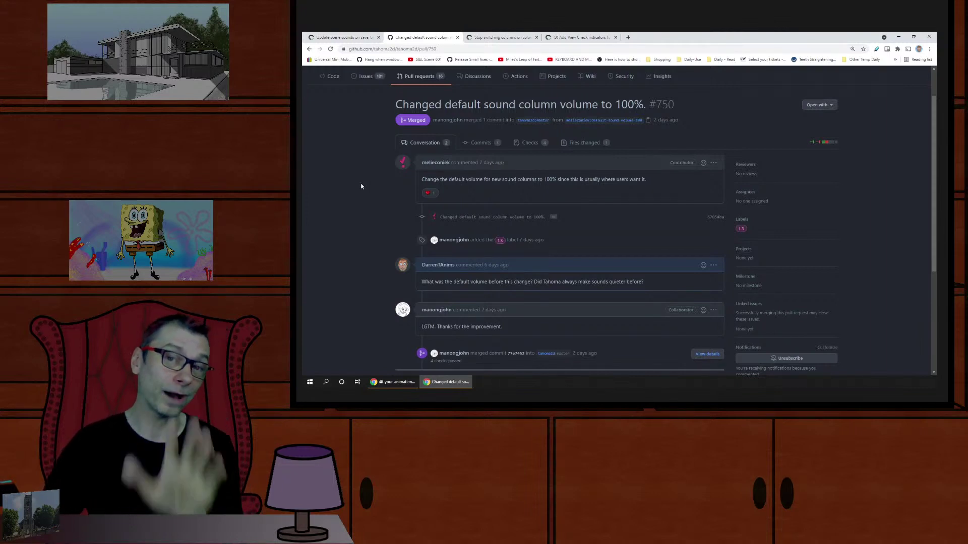
left_click(497, 38)
scroll(346, 207, "down", 1)
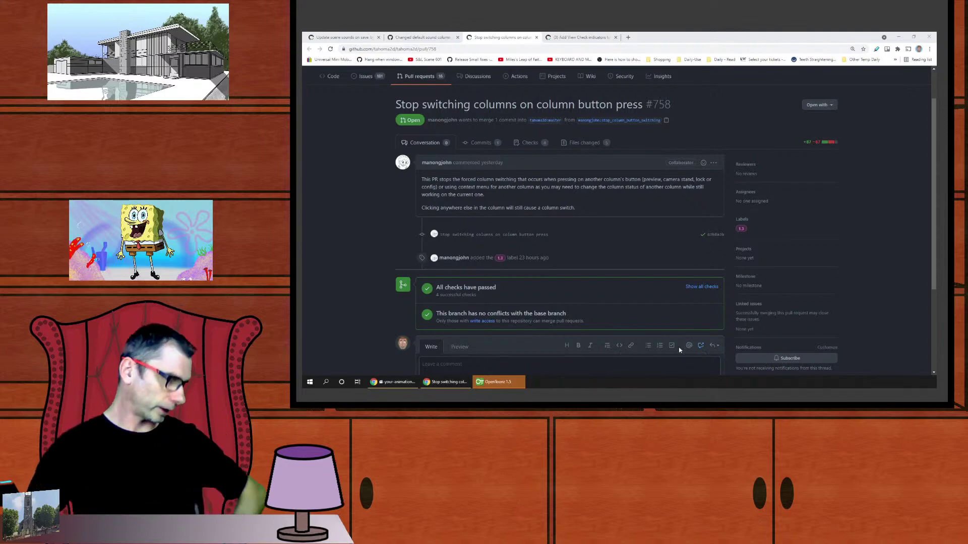
Switch to OpenToonz and open the recent scene WalkCycle3 from the Simple Walk Cycle on Stream project
left_click(491, 382)
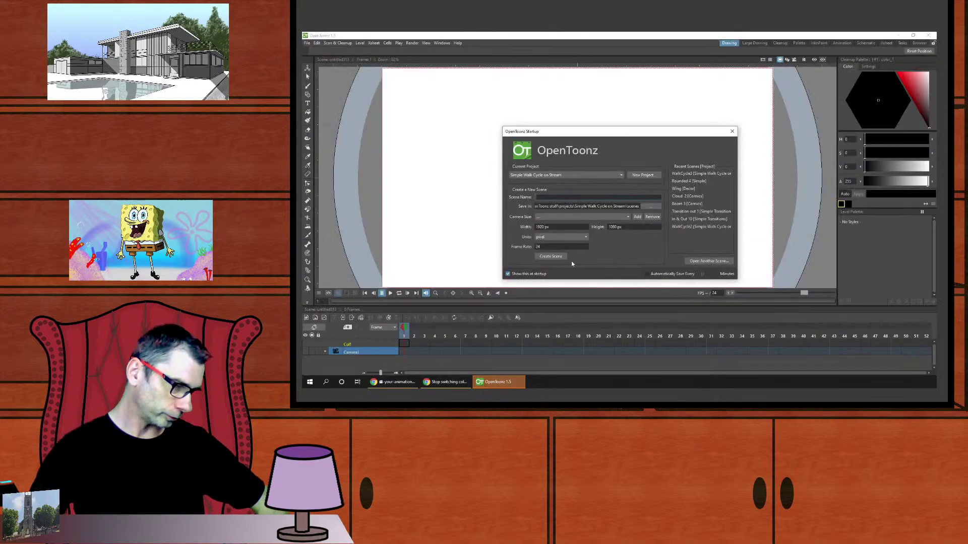
left_click(703, 174)
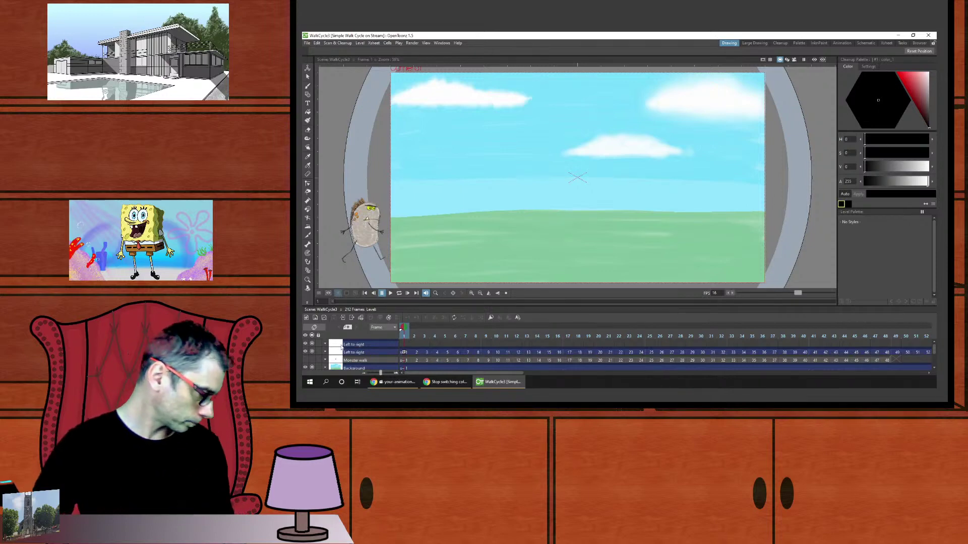
Toggle the camera visibility of the lower Left to right column and the Background column off and back on
left_click(312, 352)
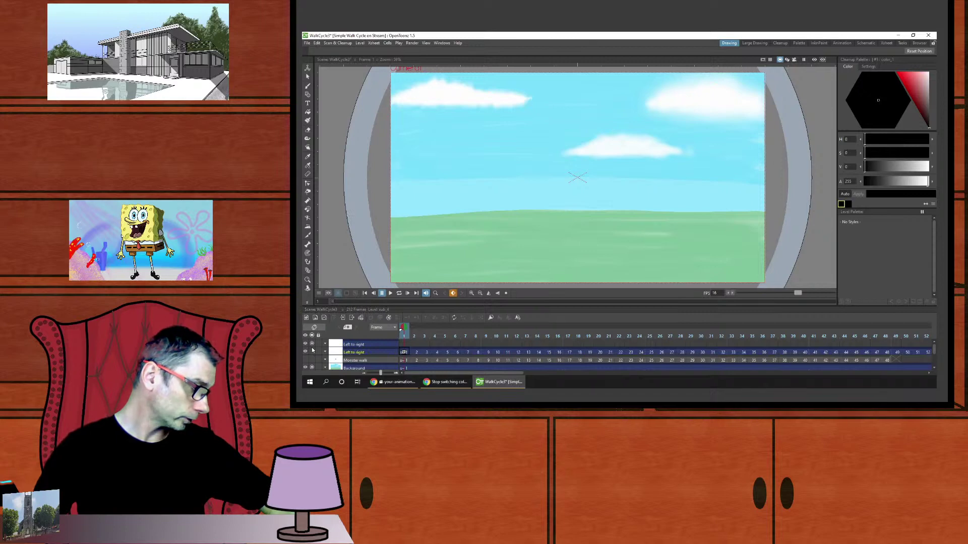
left_click(313, 368)
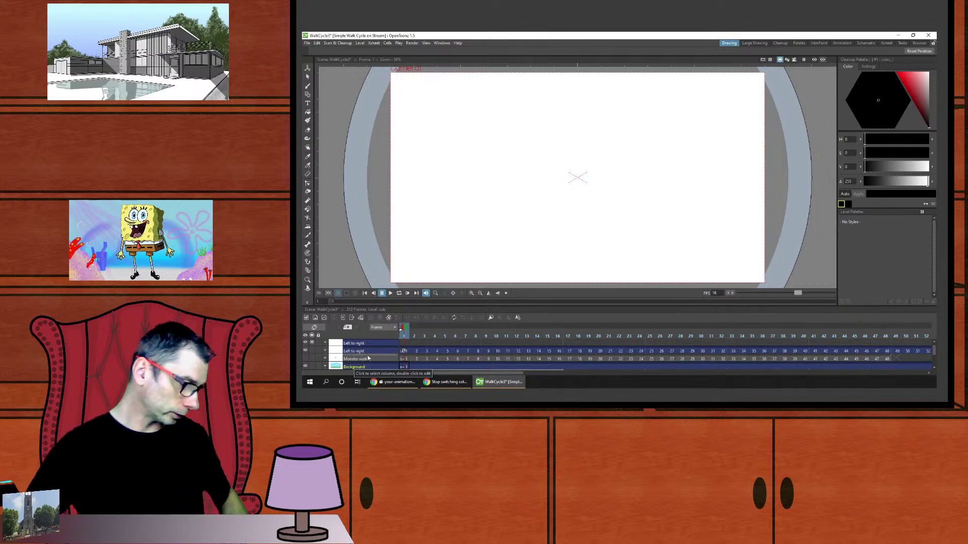
left_click(312, 367)
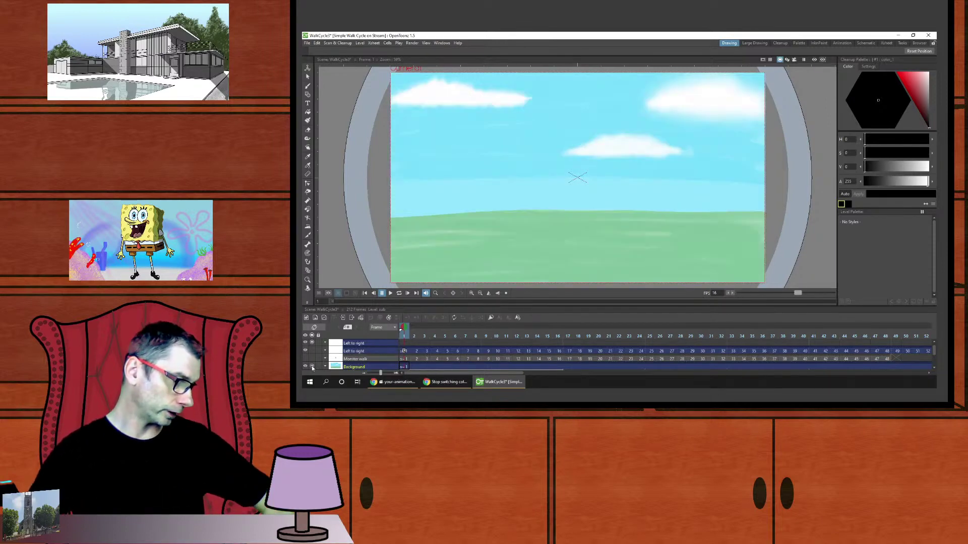
left_click(312, 367)
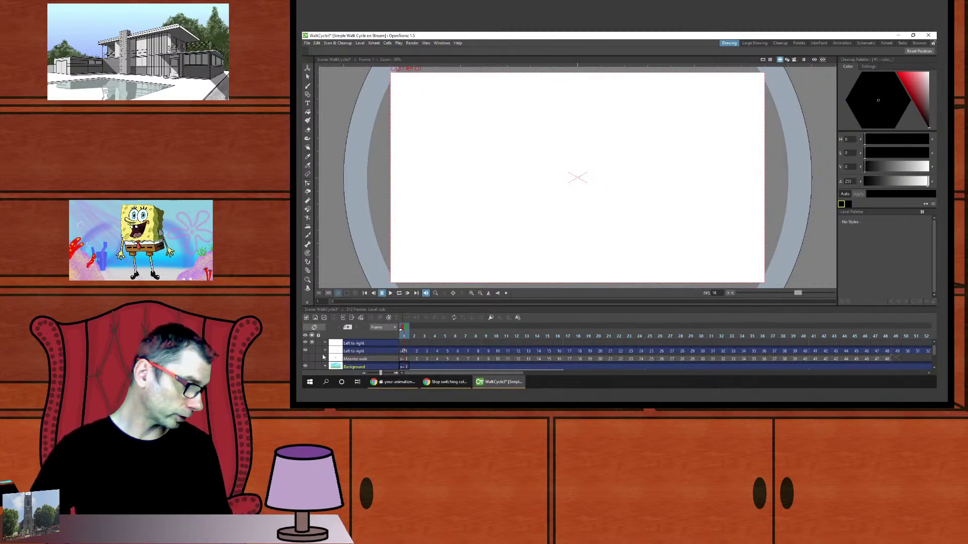
left_click(360, 352)
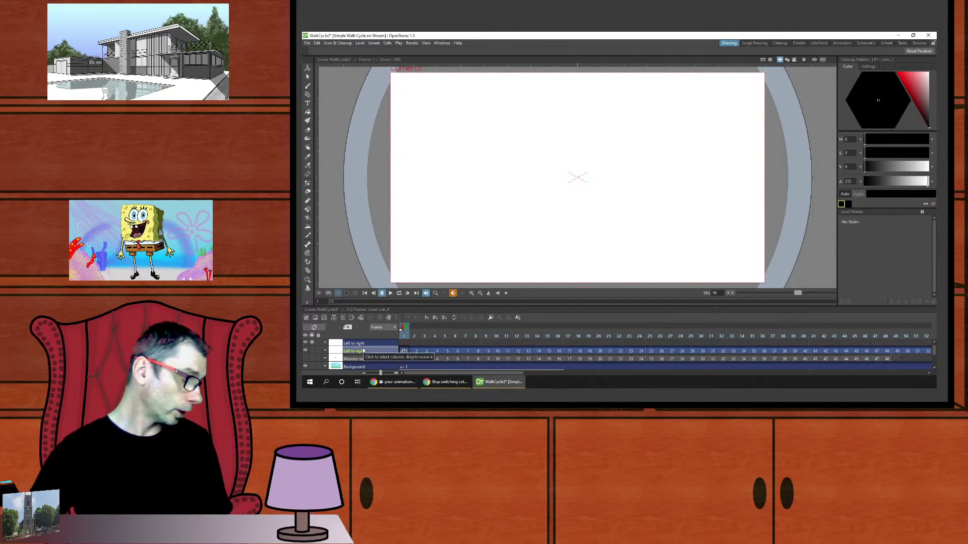
left_click(312, 367)
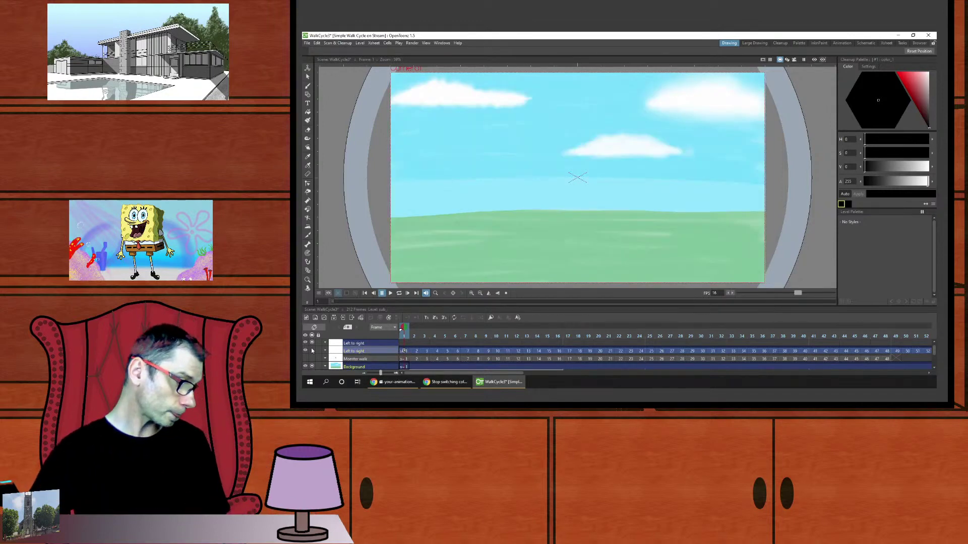
left_click(312, 350)
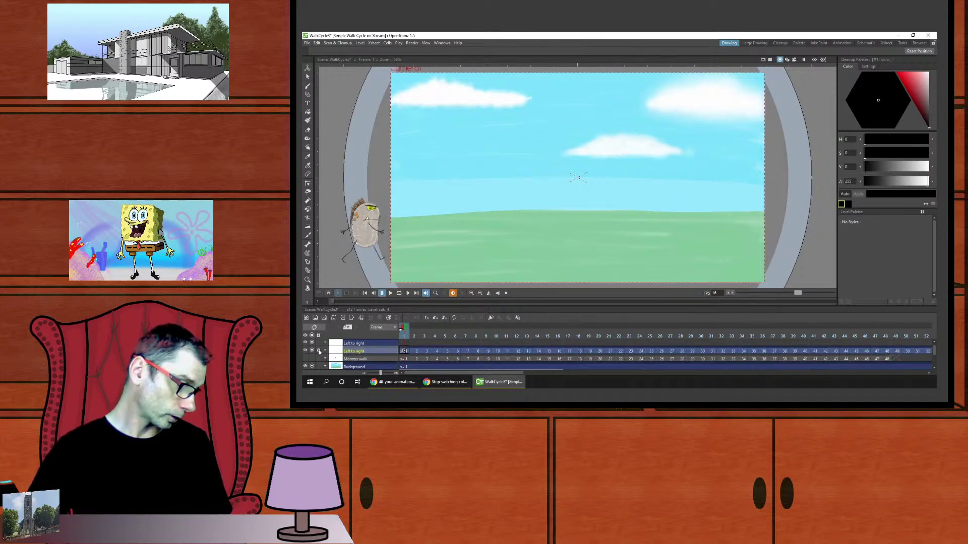
Switch back to the browser and read pull request #762, "Add View Check indicators to Viewer"
left_click(446, 382)
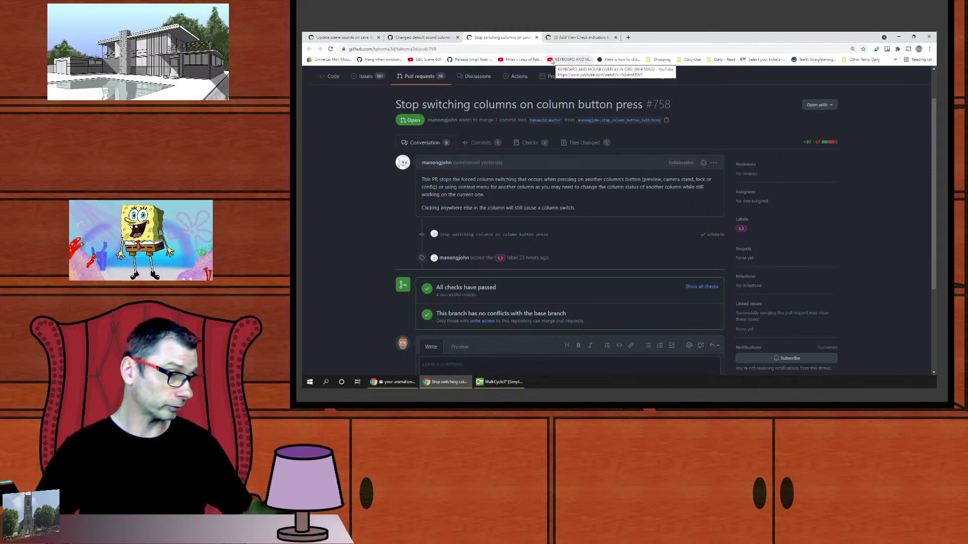
left_click(583, 40)
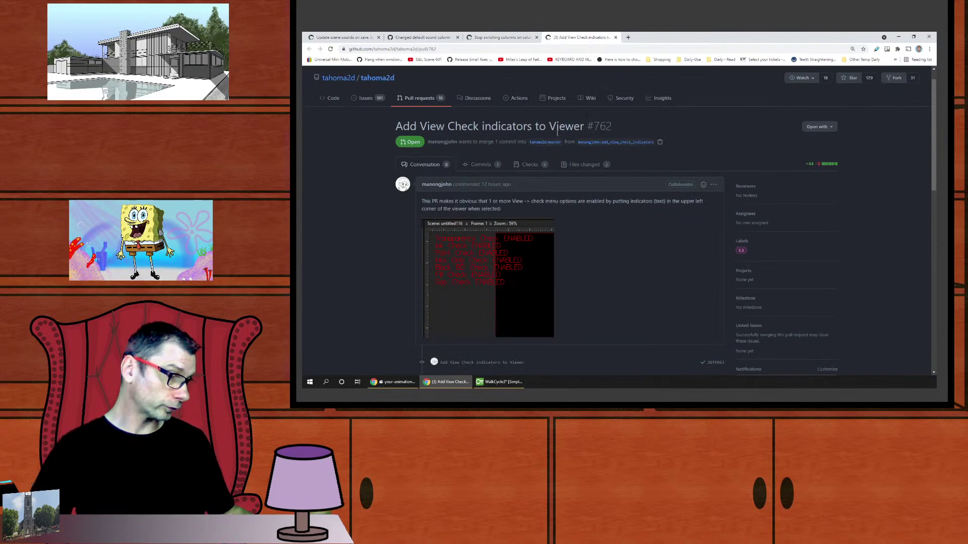
scroll(775, 147, "down", 1)
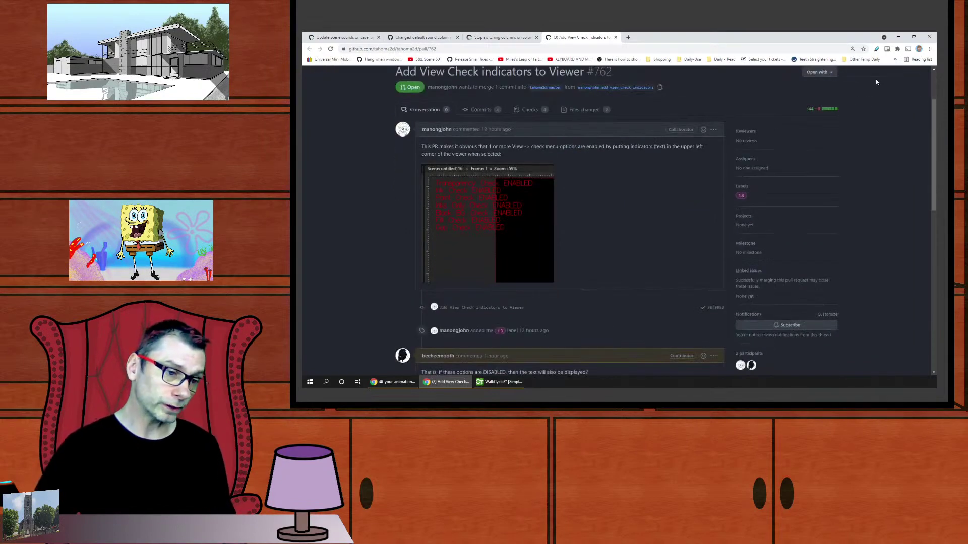
left_click(929, 49)
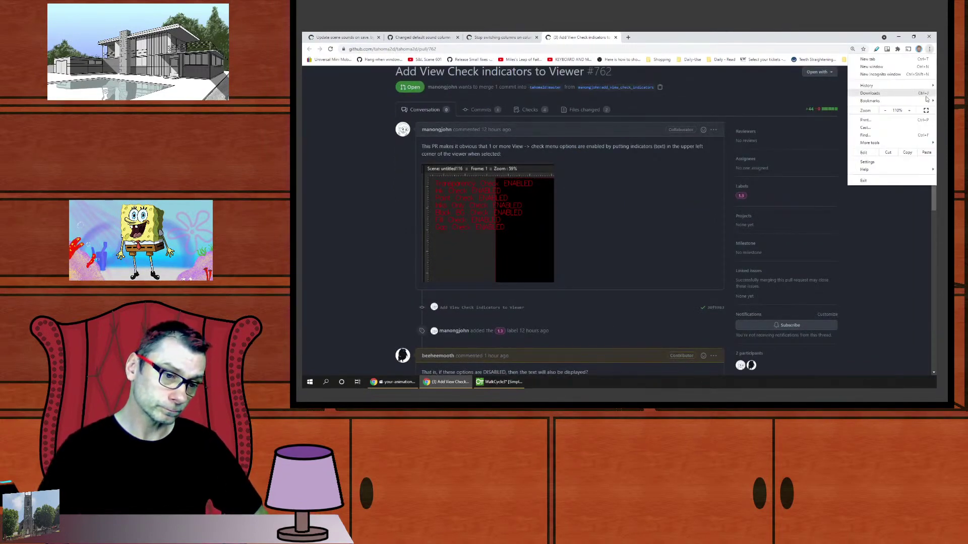
mouse_move(920, 102)
left_click(583, 171)
scroll(583, 170, "down", 1)
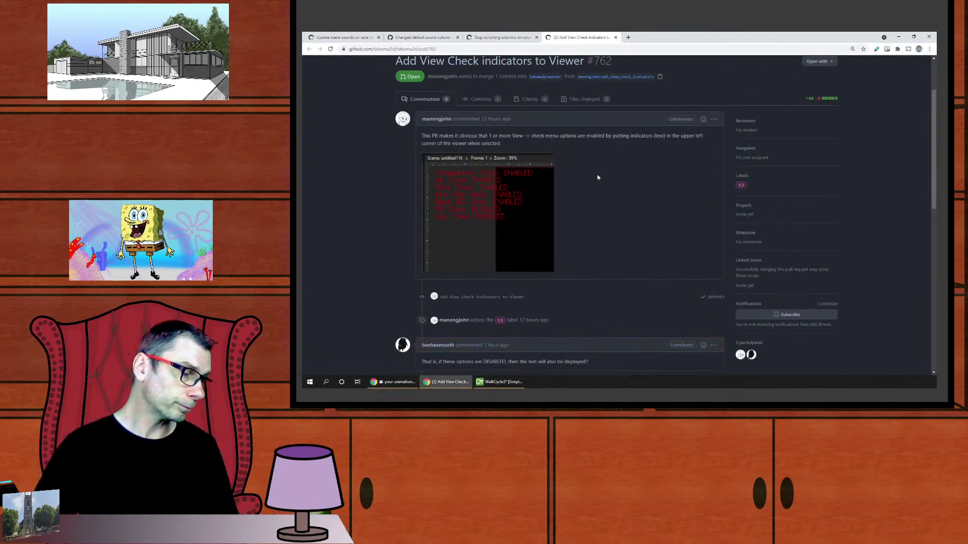
Return to OpenToonz and look through the check options available for the viewer without changing any
left_click(499, 381)
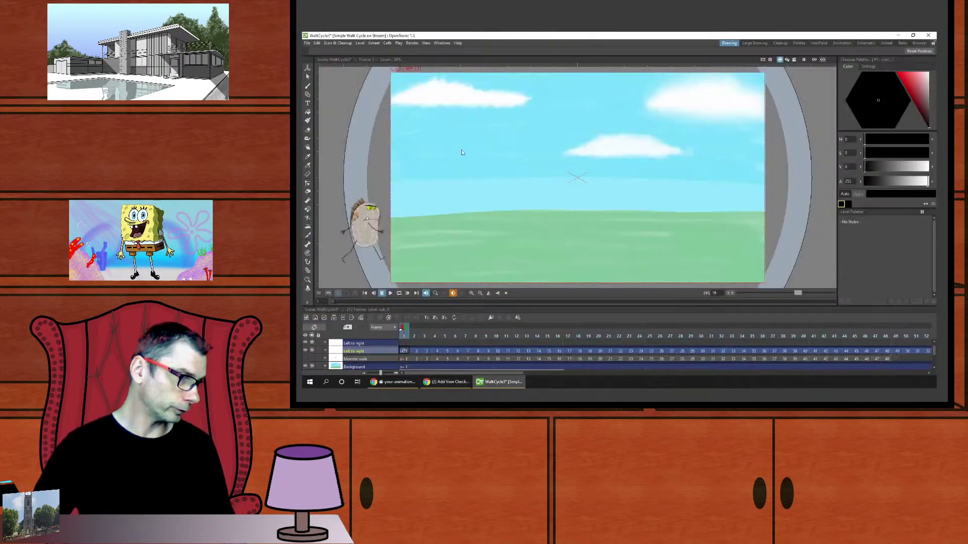
left_click(426, 43)
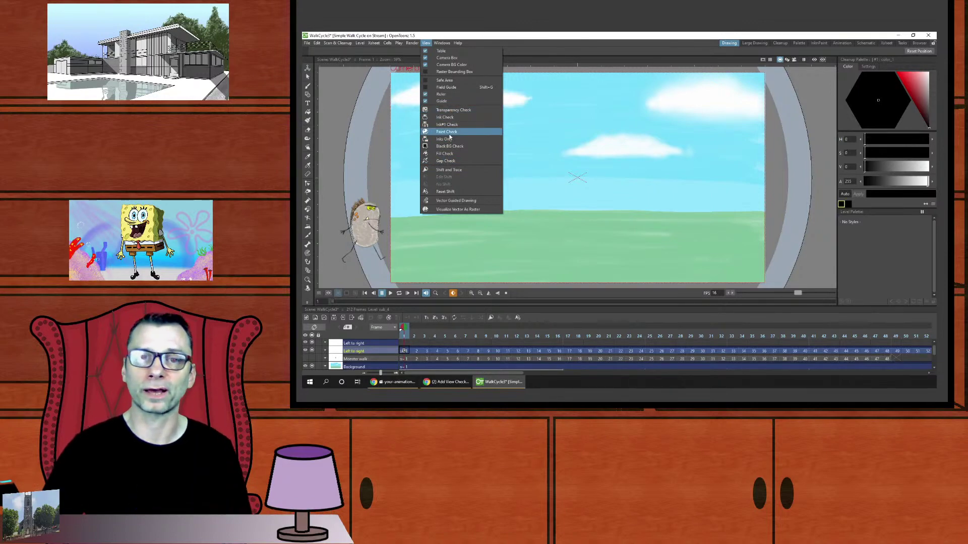
left_click(541, 51)
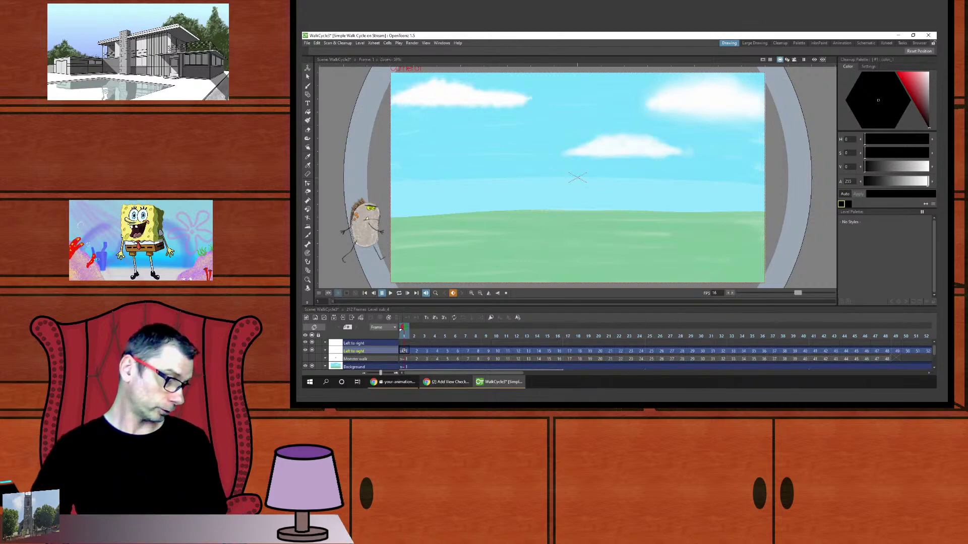
Open the Schematic room in OpenToonz to display the WalkCycle3 stage schematic
left_click(447, 381)
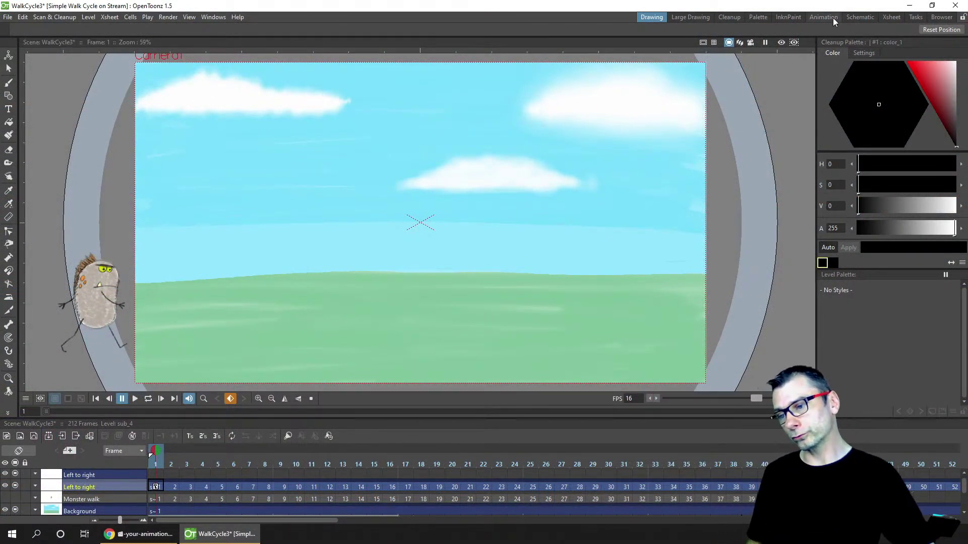
left_click(858, 17)
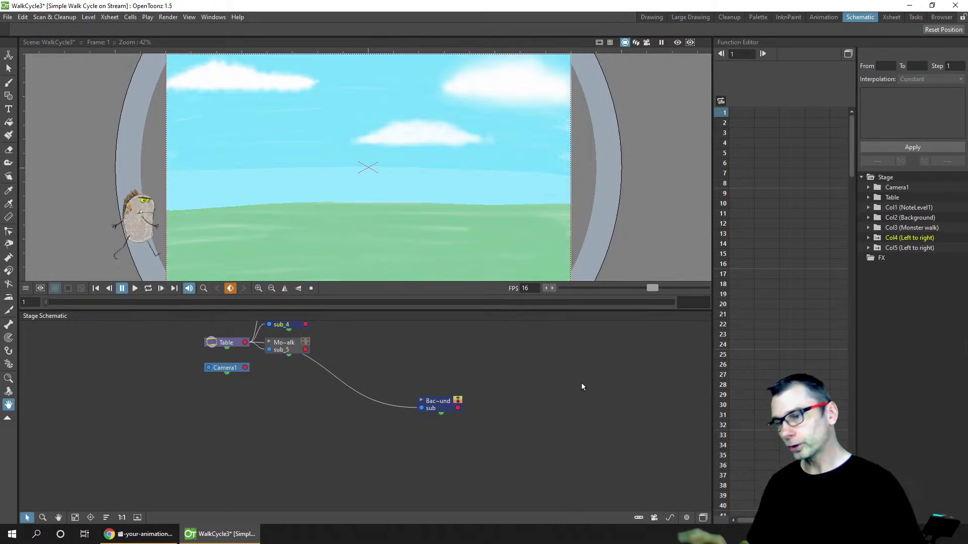
Switch from the stage schematic to the FX schematic and move the XSheet and Output nodes farther from the column nodes
left_click_drag(500, 374, 518, 397)
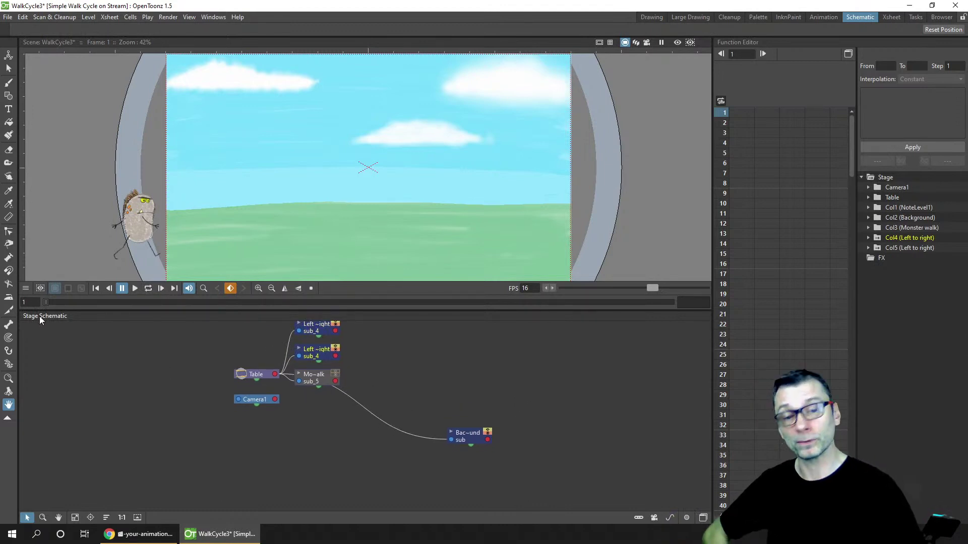
left_click(702, 518)
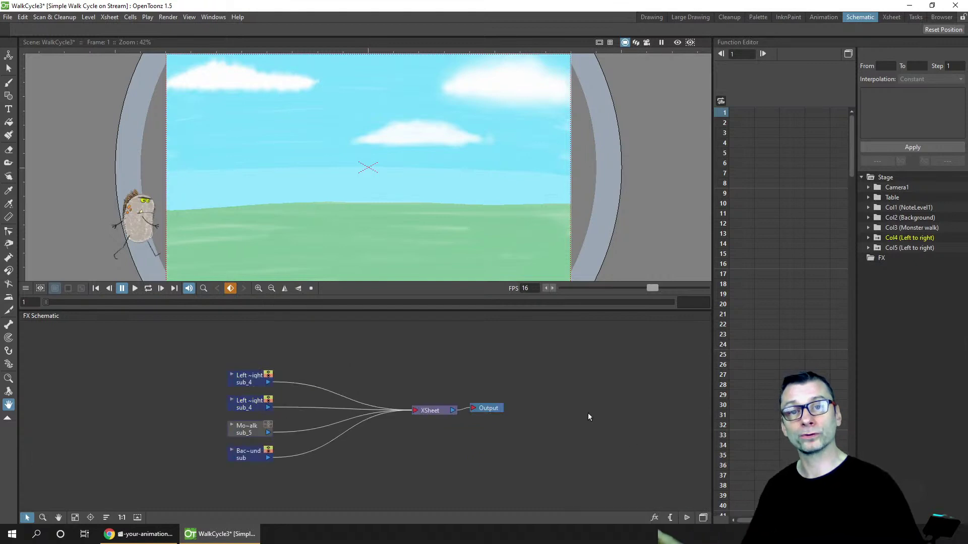
left_click_drag(386, 374, 544, 463)
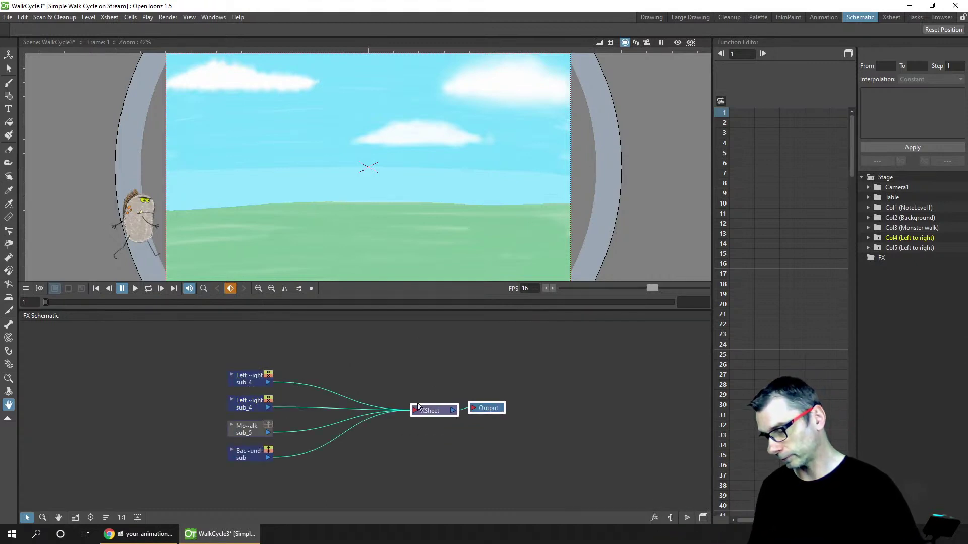
key("a")
left_click_drag(438, 412, 555, 423)
left_click(414, 370)
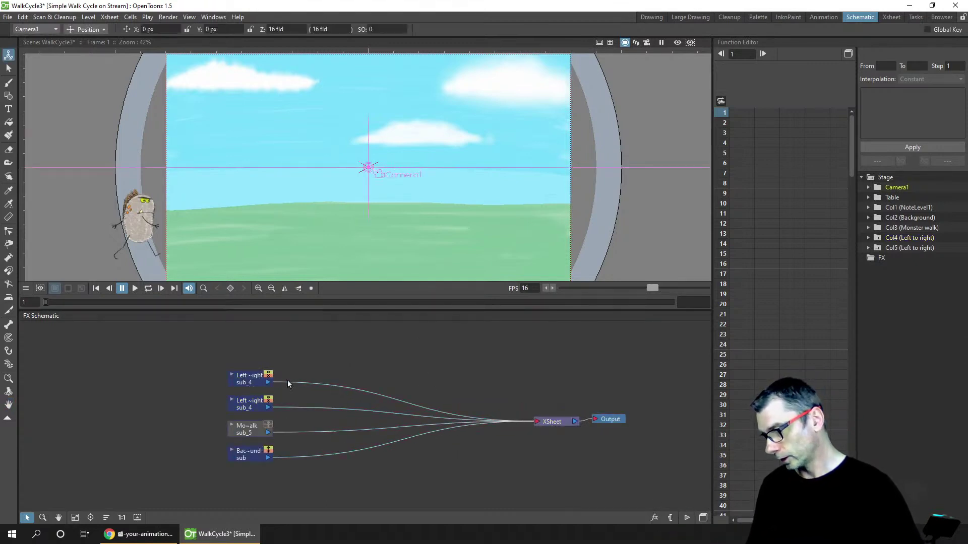
Separate the upper Left to right node from the other columns and insert a Layer_Blending Transparency effect between it and XSheet
left_click_drag(247, 377, 233, 344)
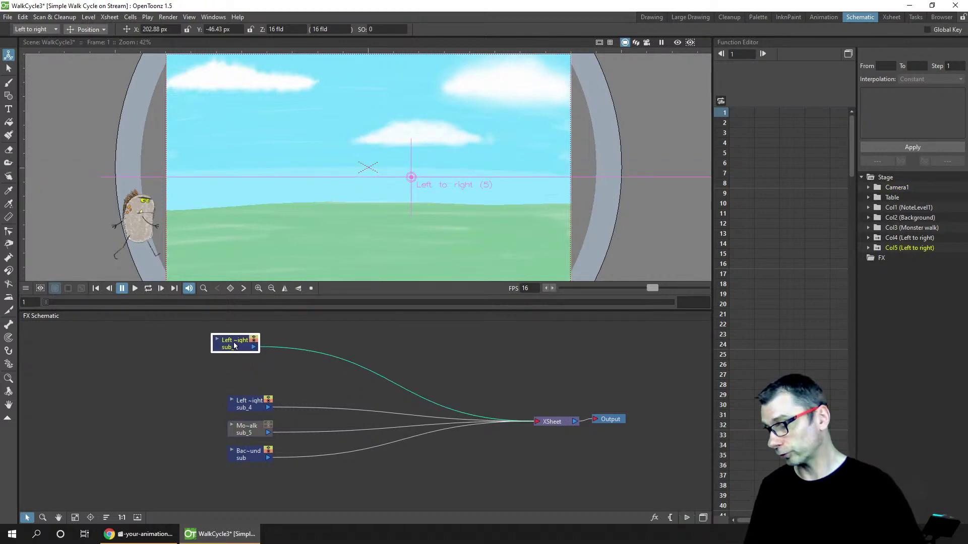
right_click(234, 346)
mouse_move(293, 351)
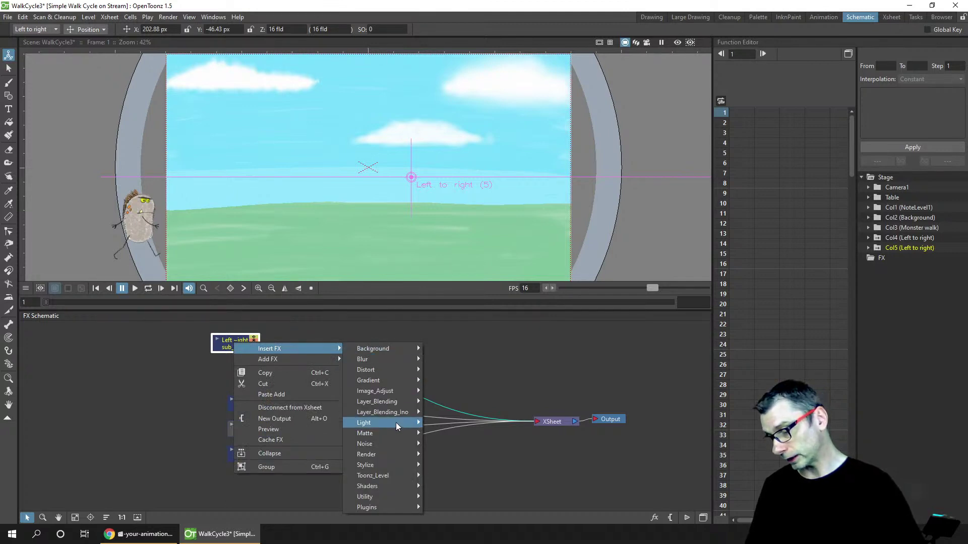
mouse_move(398, 426)
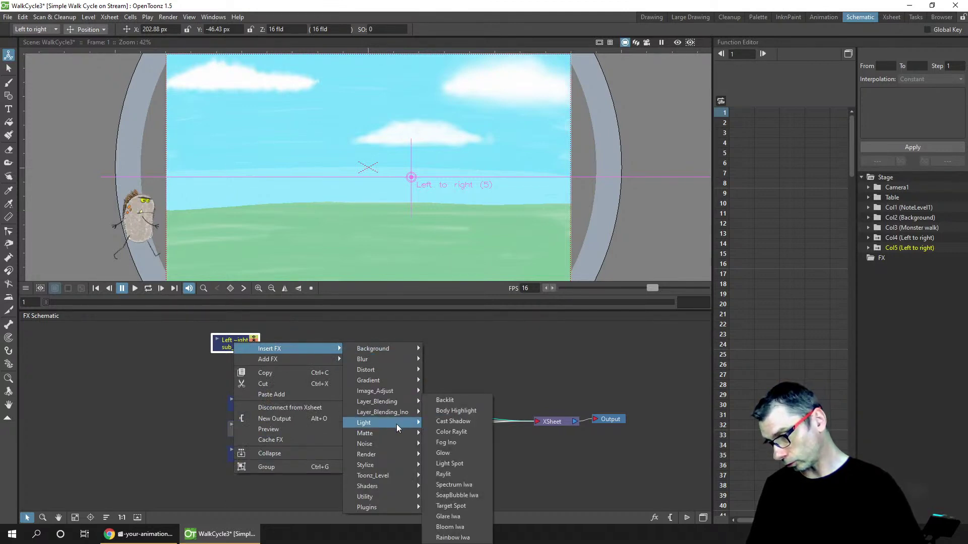
mouse_move(398, 405)
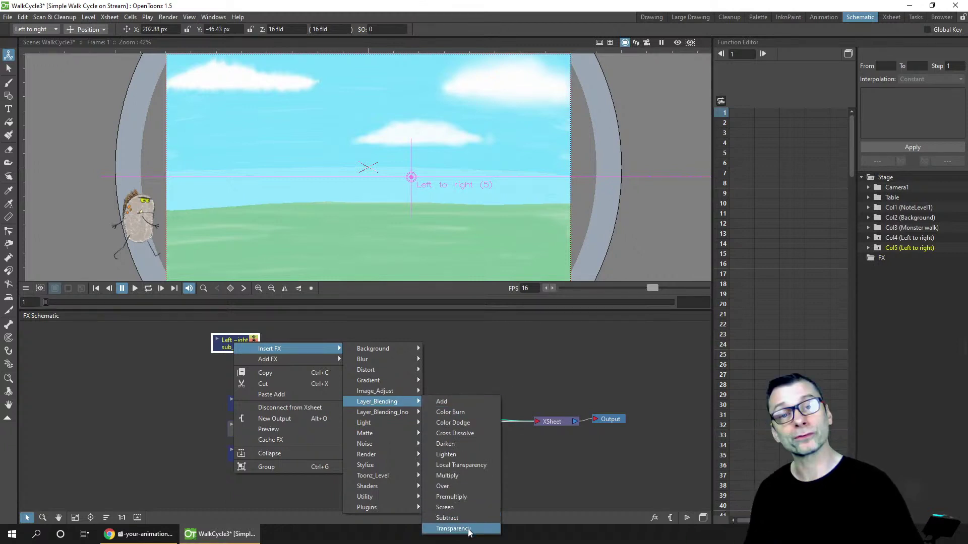
key("Escape")
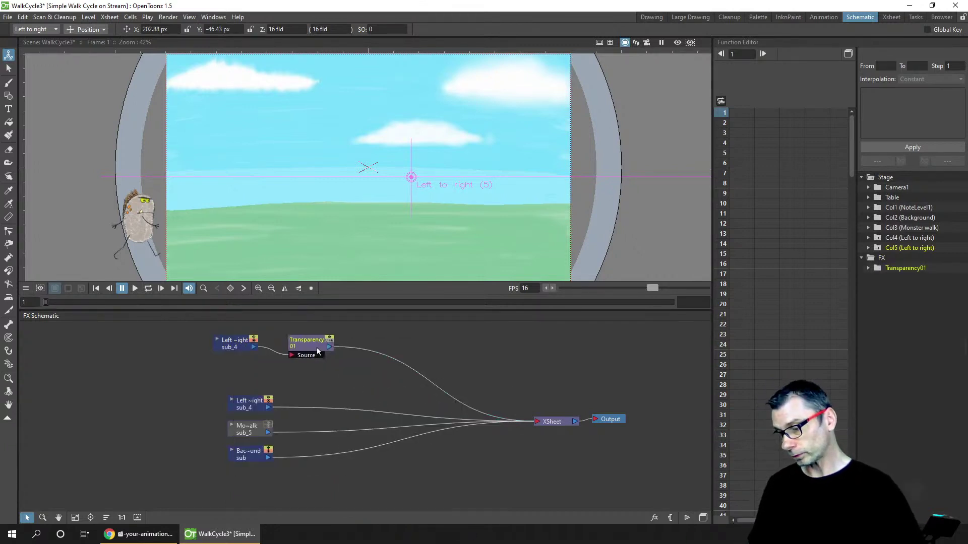
left_click_drag(317, 351, 352, 346)
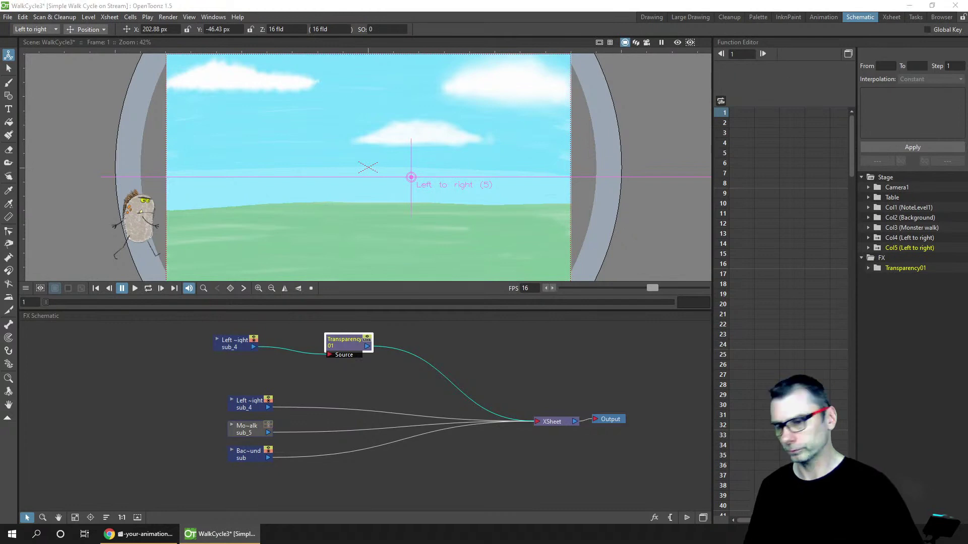
Open the Transparency effect's settings and preview the rendered scene at frame 22, close up on the monster
left_click_drag(799, 464, 570, 340)
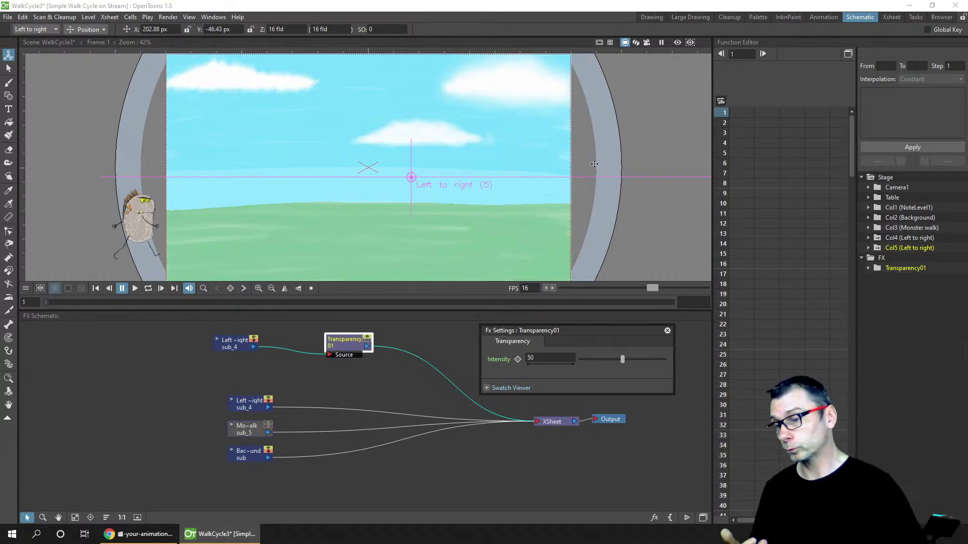
left_click(676, 43)
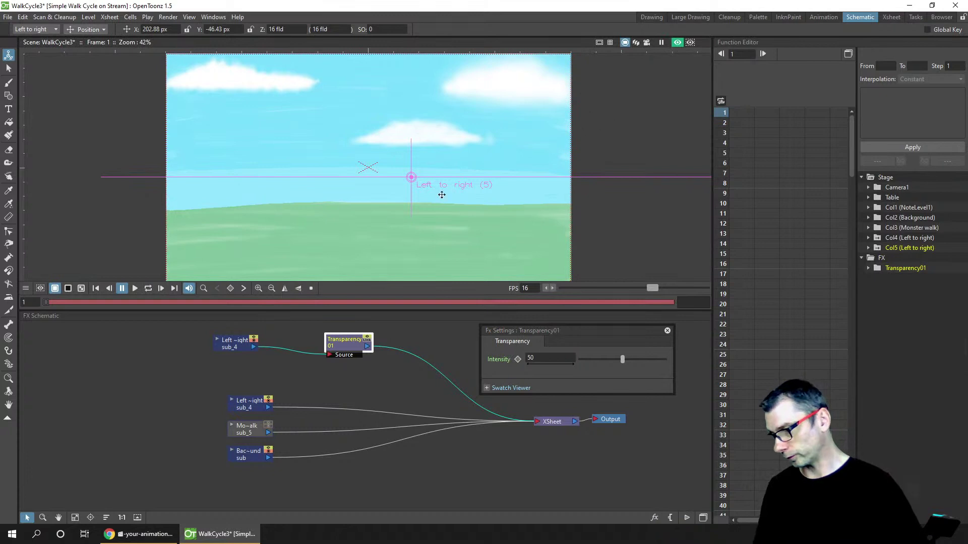
left_click(108, 302)
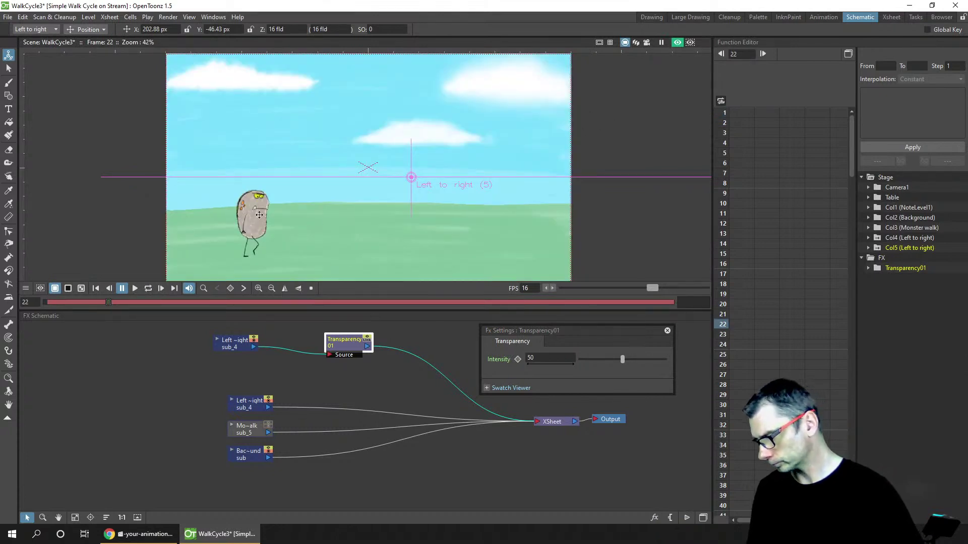
scroll(264, 226, "up", 1)
scroll(264, 227, "up", 2)
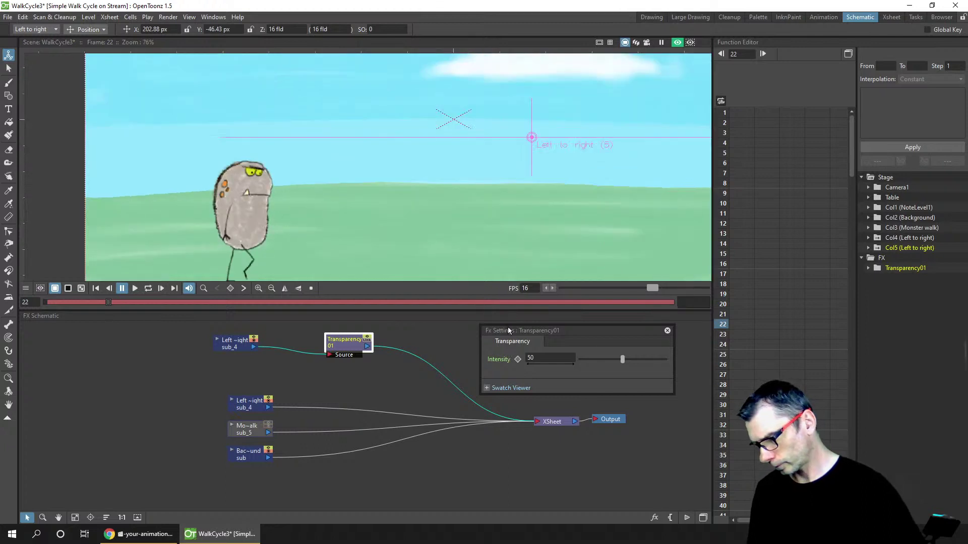
Set the Transparency intensity to 83.735 and regenerate the preview
left_click_drag(610, 331, 678, 376)
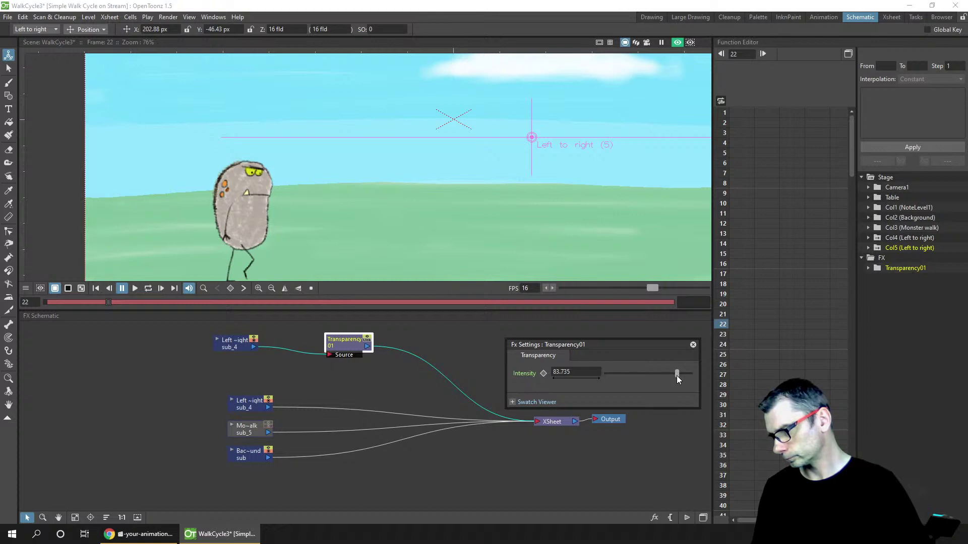
right_click(512, 179)
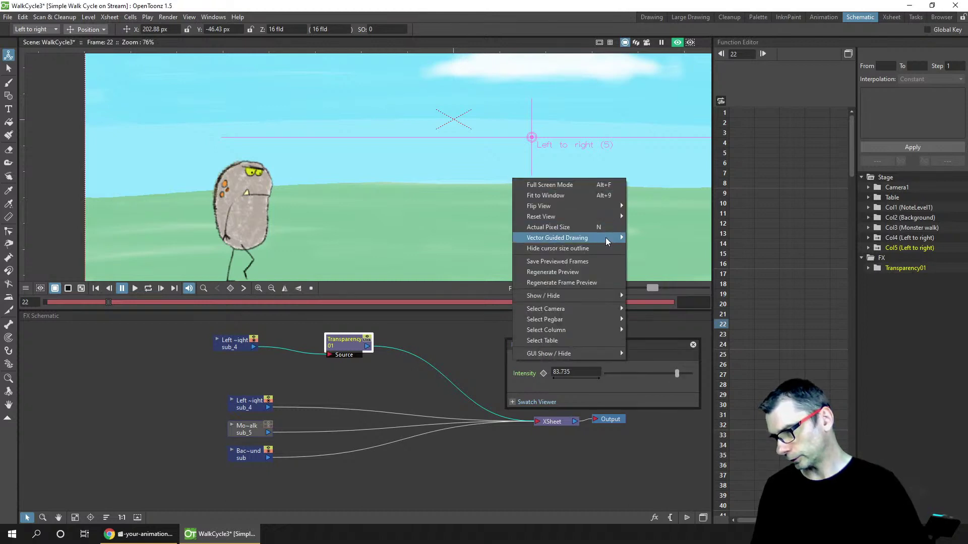
left_click(603, 272)
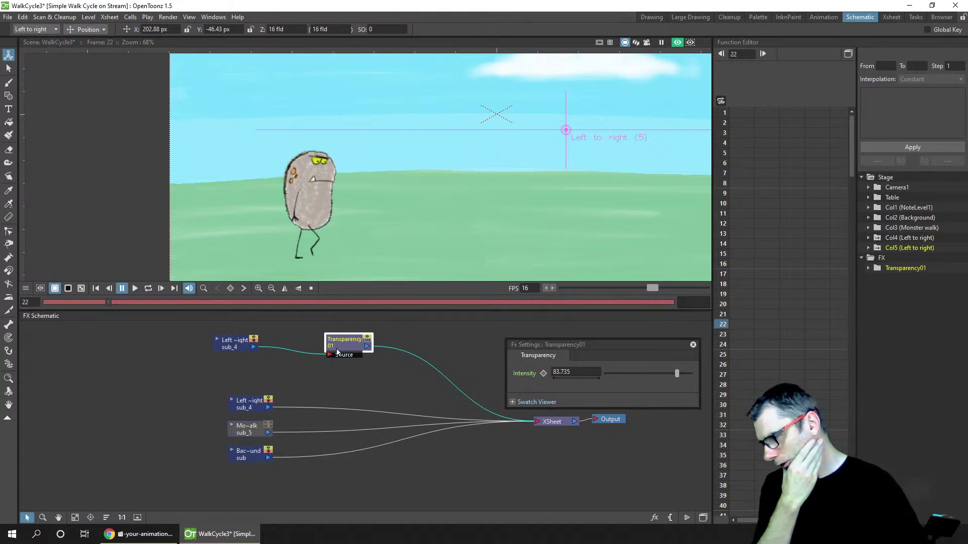
Feed the Transparency effect from the lower Left to right column, leave the upper one disconnected, and tidy the connected nodes
left_click_drag(254, 405, 249, 402)
left_click_drag(324, 367, 373, 378)
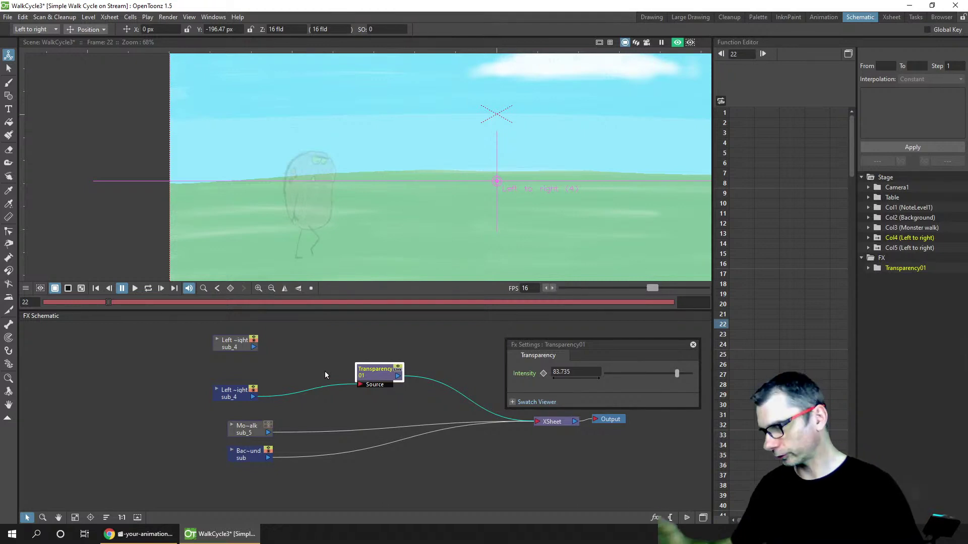
left_click(241, 392)
left_click_drag(241, 393, 255, 382)
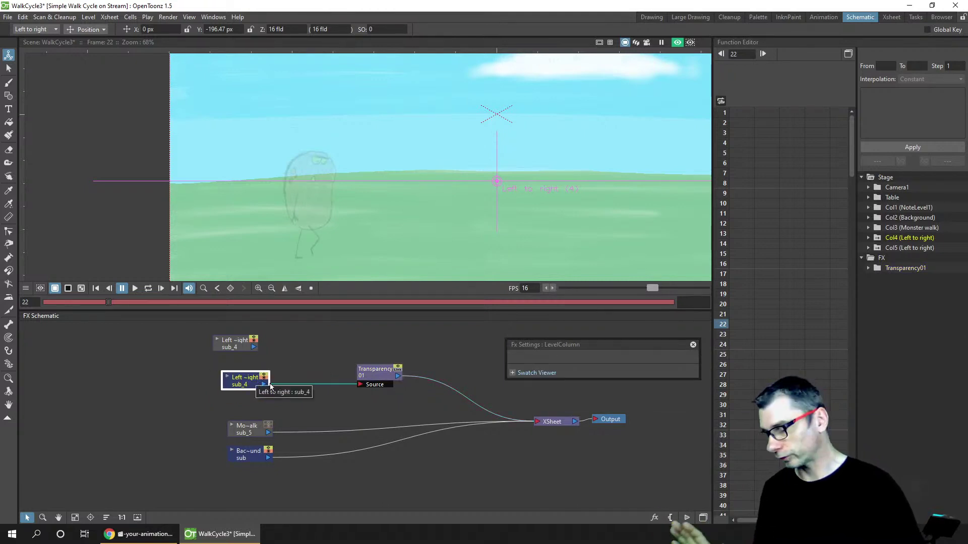
left_click_drag(386, 372, 369, 374)
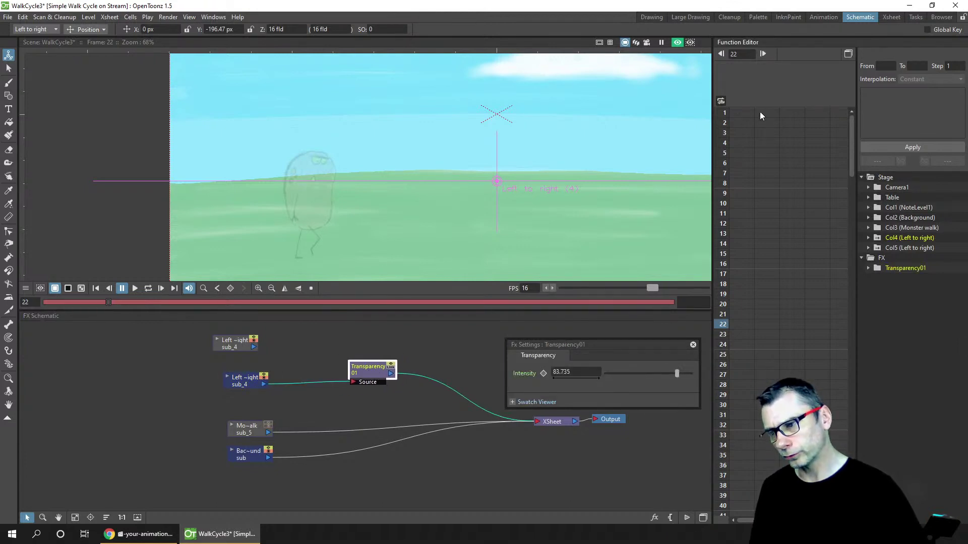
Open a floating Xsheet over the Function Editor and enlarge it to show about 34 frames
left_click(732, 122)
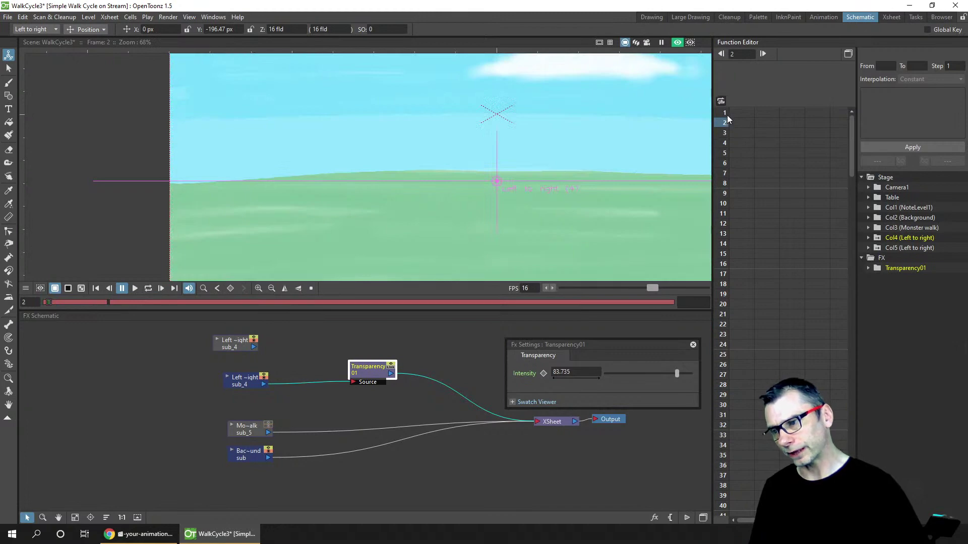
left_click(213, 16)
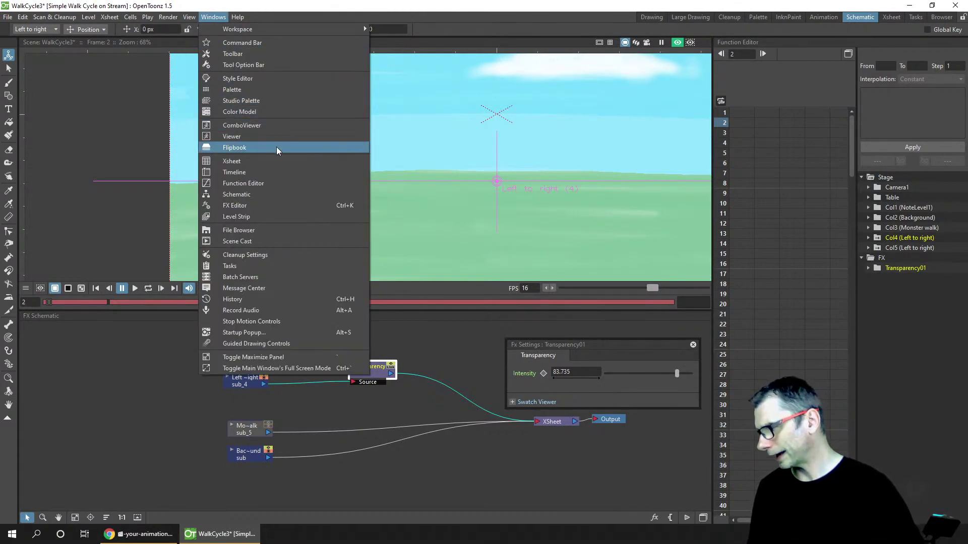
left_click(276, 161)
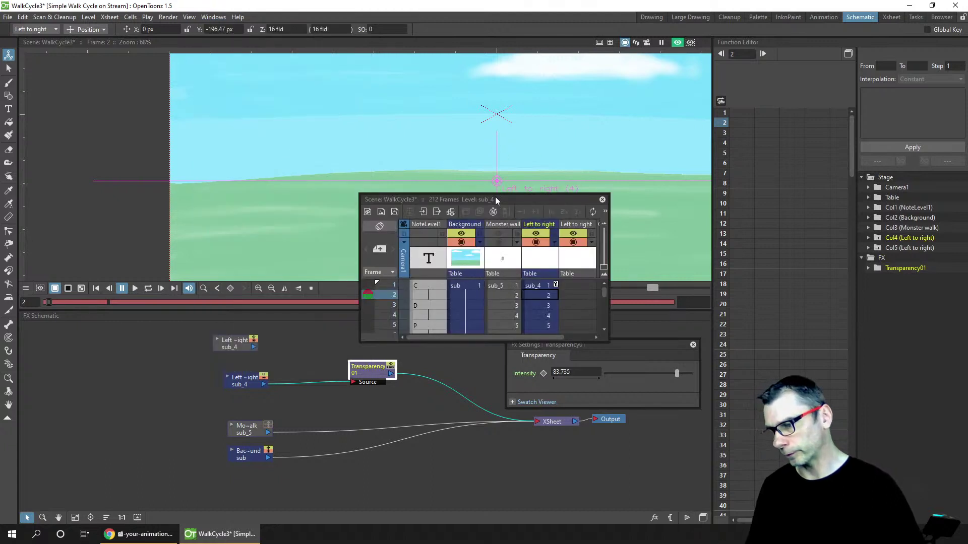
left_click_drag(495, 196, 791, 65)
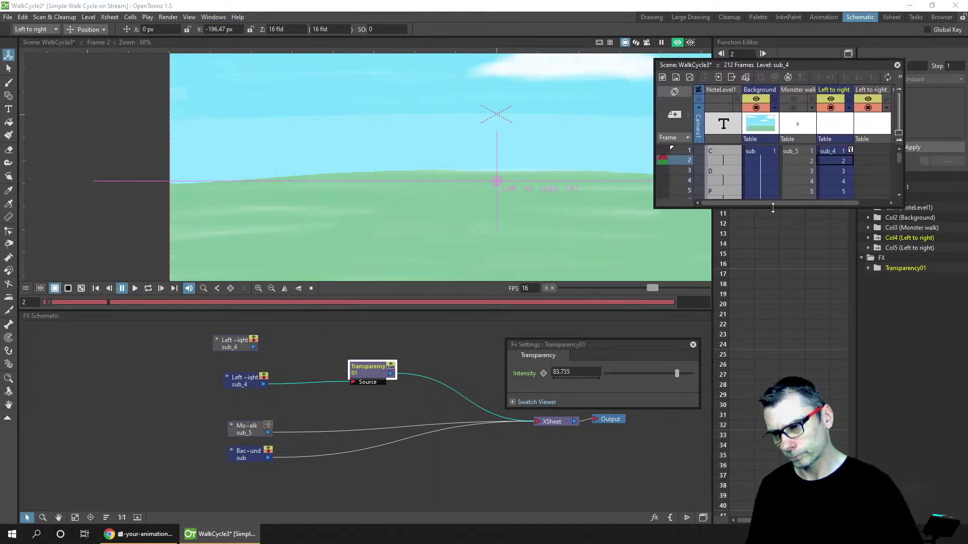
left_click_drag(773, 207, 771, 496)
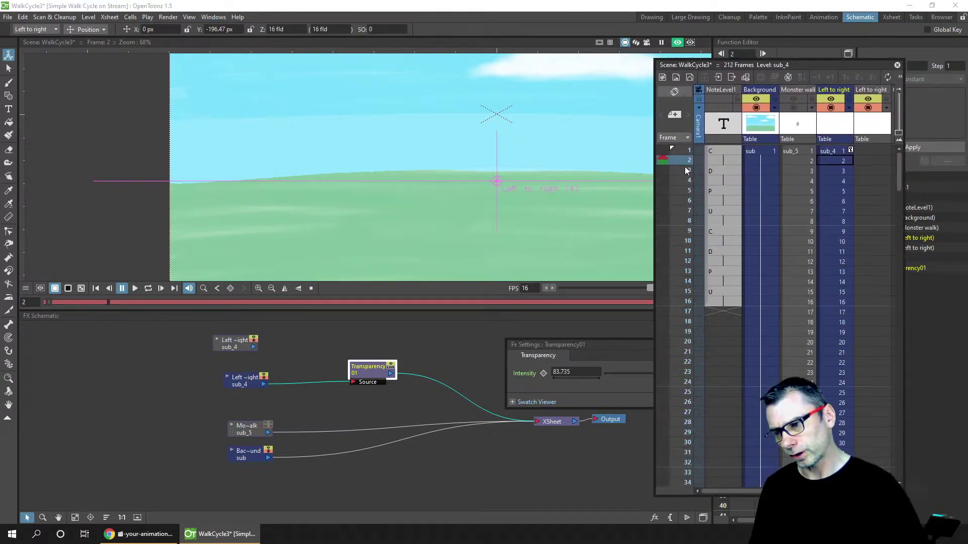
Set a Transparency intensity keyframe of 0 at frame 1
left_click(683, 150)
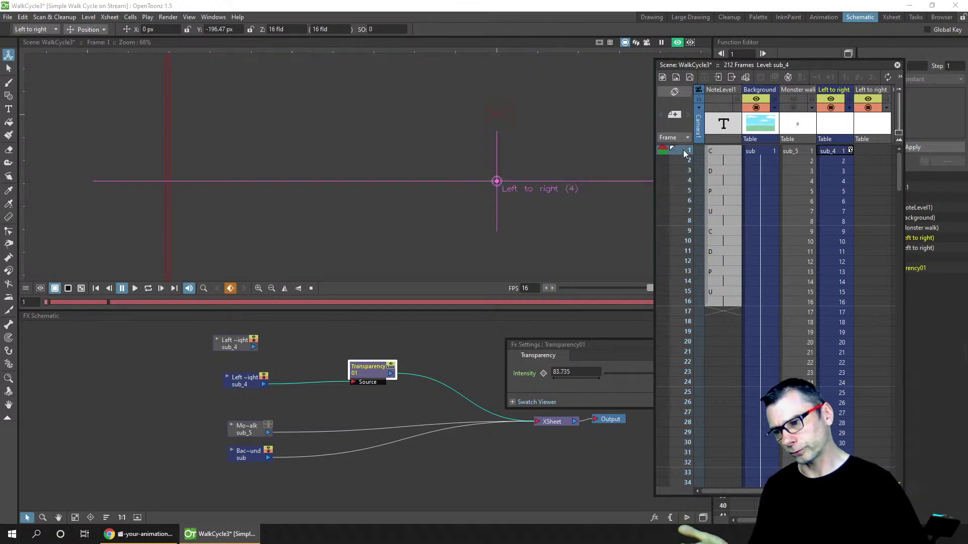
left_click_drag(608, 346, 535, 335)
left_click_drag(607, 363, 534, 366)
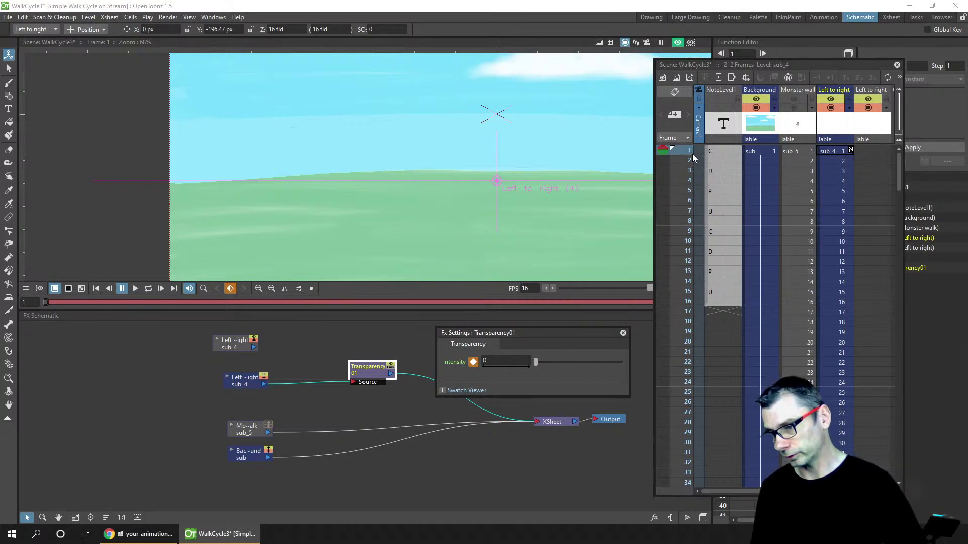
Go to frame 16, set the Transparency intensity to 50, and raise it to 57.229 as a keyframe
left_click(689, 401)
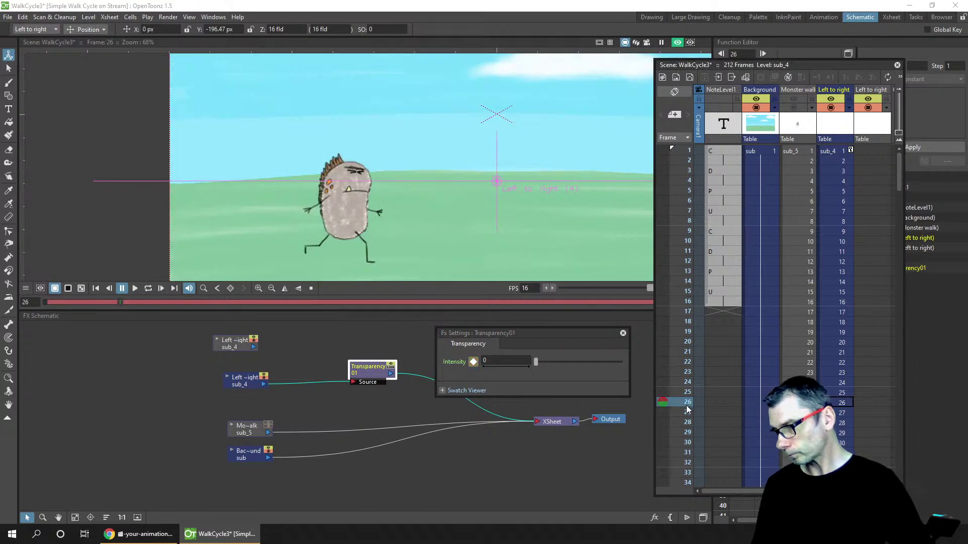
left_click(685, 293)
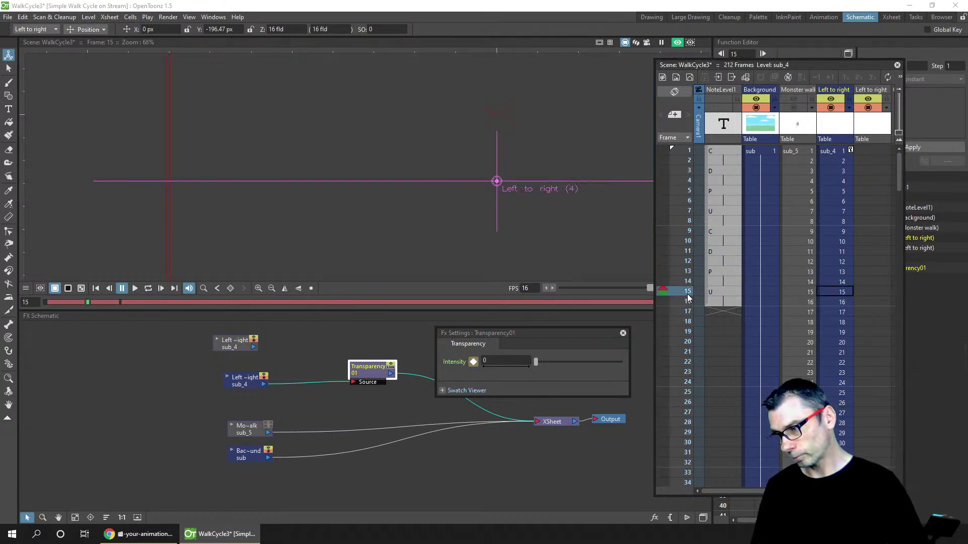
left_click(689, 301)
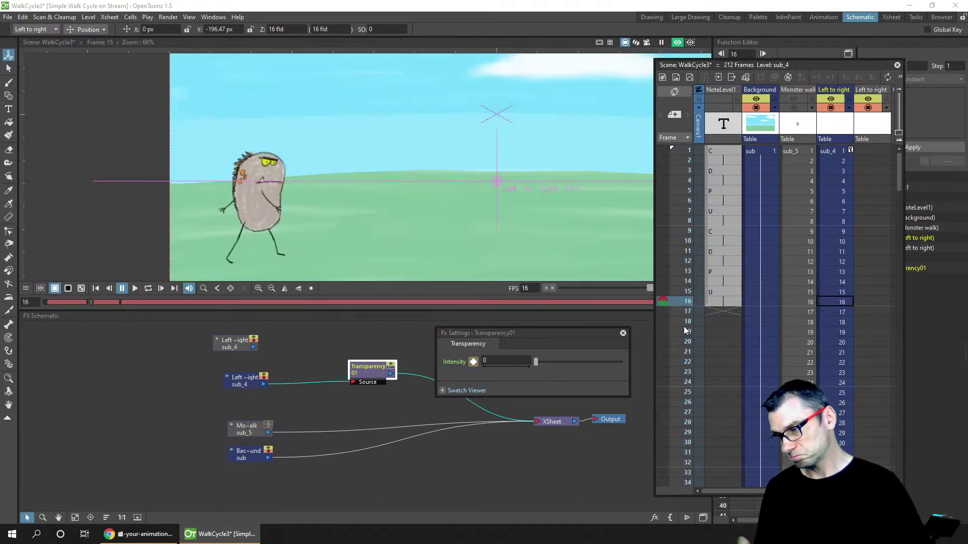
left_click(518, 359)
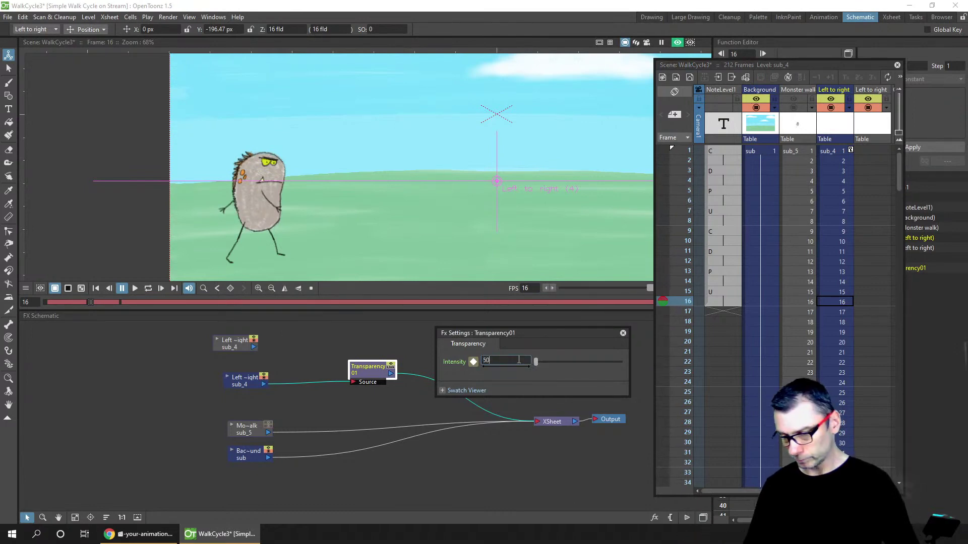
key("Return")
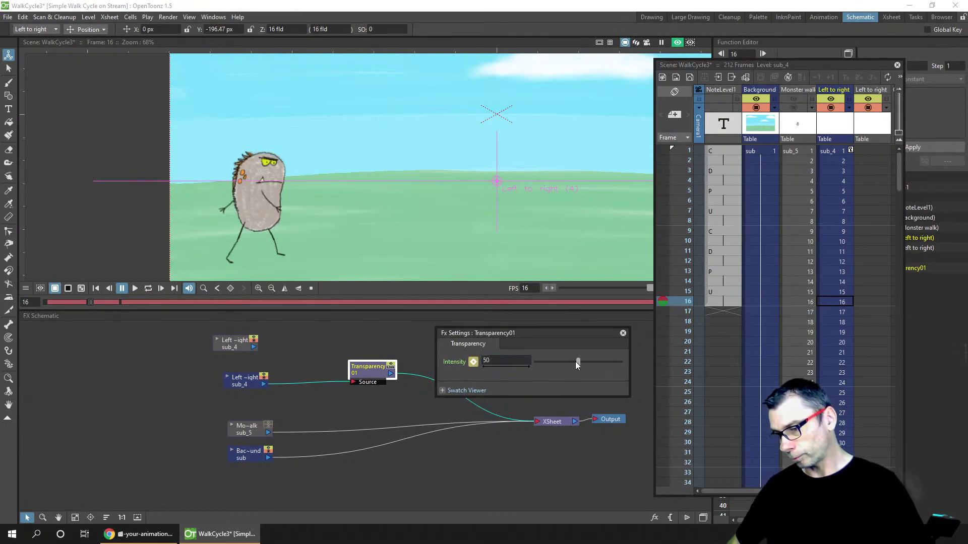
left_click_drag(579, 362, 585, 365)
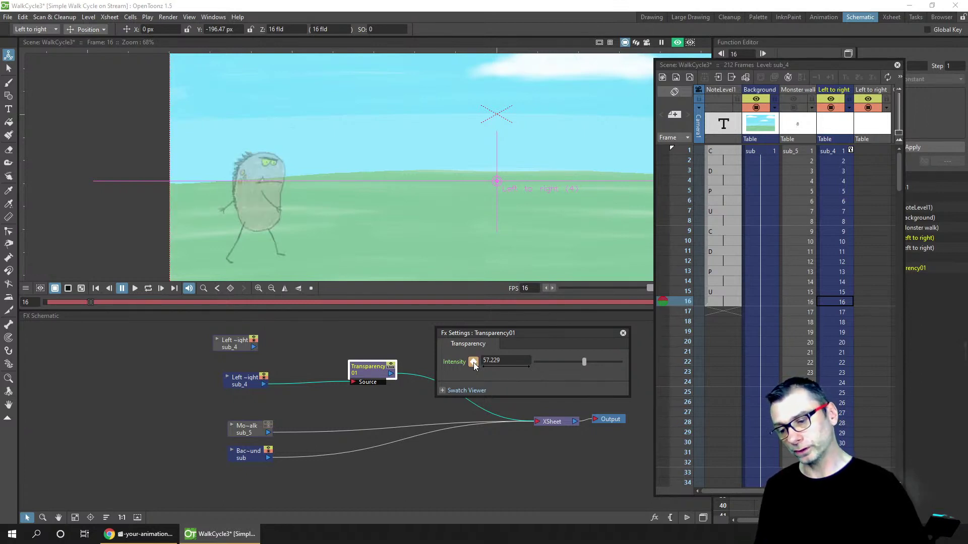
Scrub the Xsheet from frame 1 to about frame 16 to check how the monster's transparency changes
left_click(843, 302)
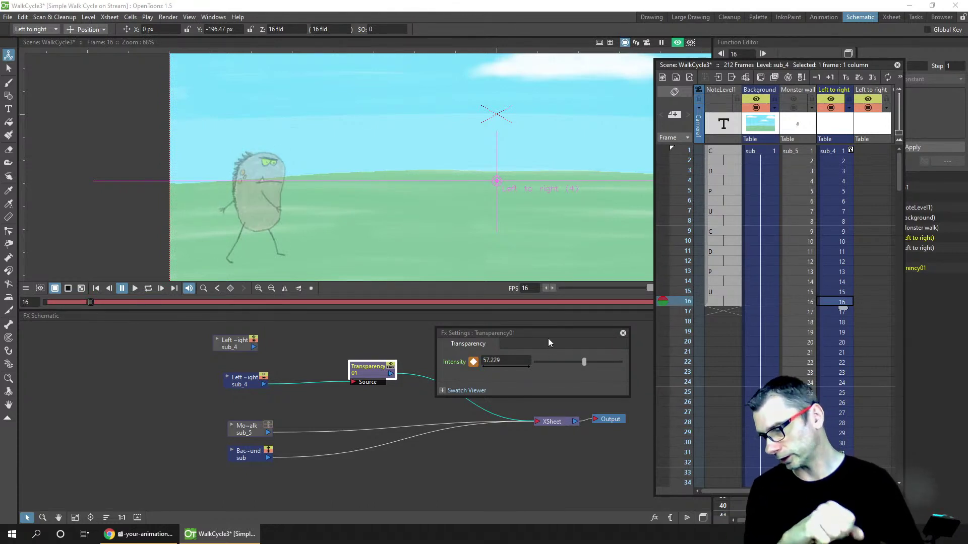
left_click(689, 151)
left_click_drag(688, 151, 687, 309)
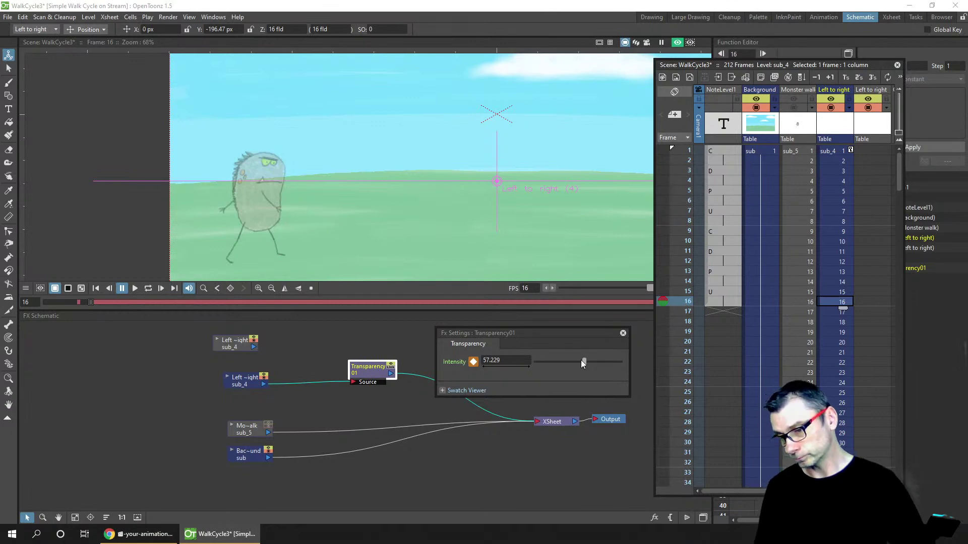
Add Transparency intensity keyframes of 93.373 at frame 21 and 46.386 at frame 28
left_click(839, 355)
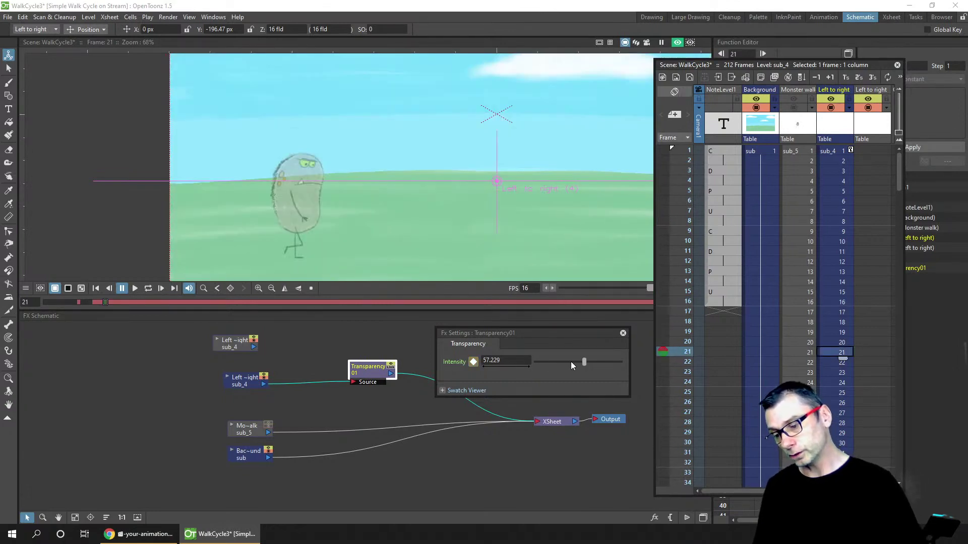
left_click_drag(586, 361, 607, 362)
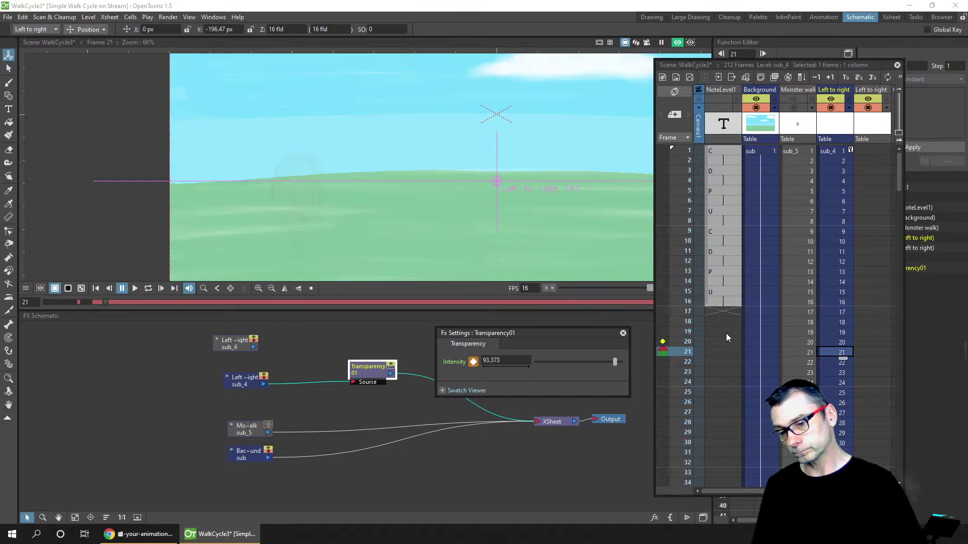
left_click(685, 427)
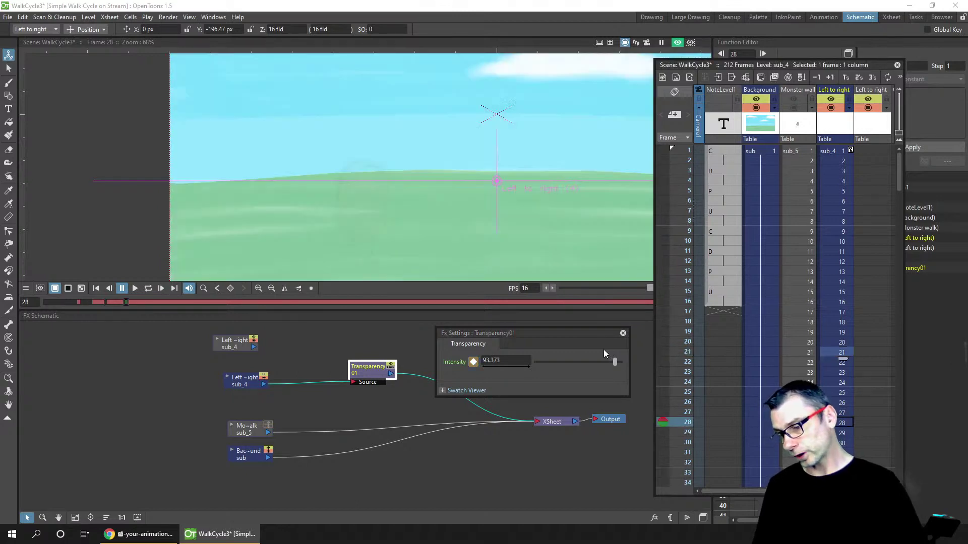
left_click_drag(615, 361, 575, 364)
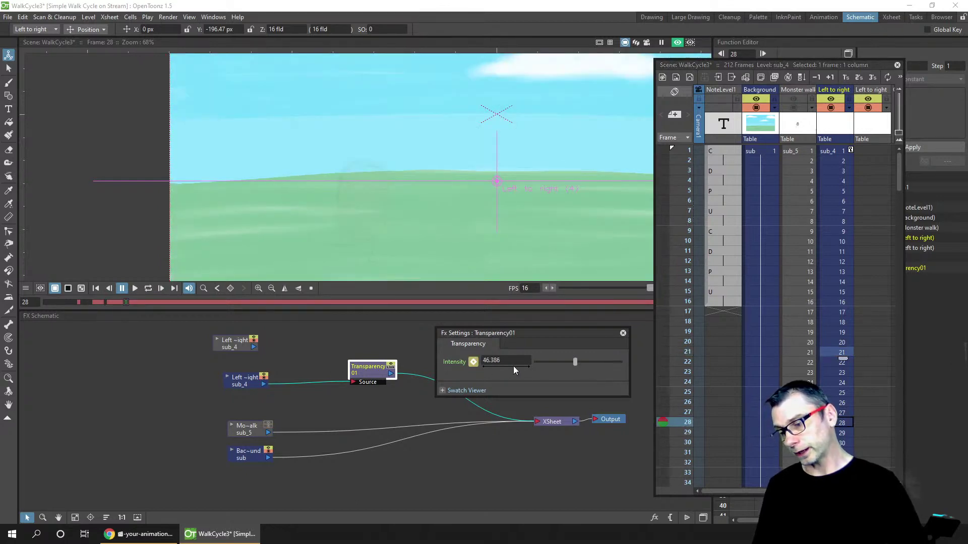
left_click(473, 362)
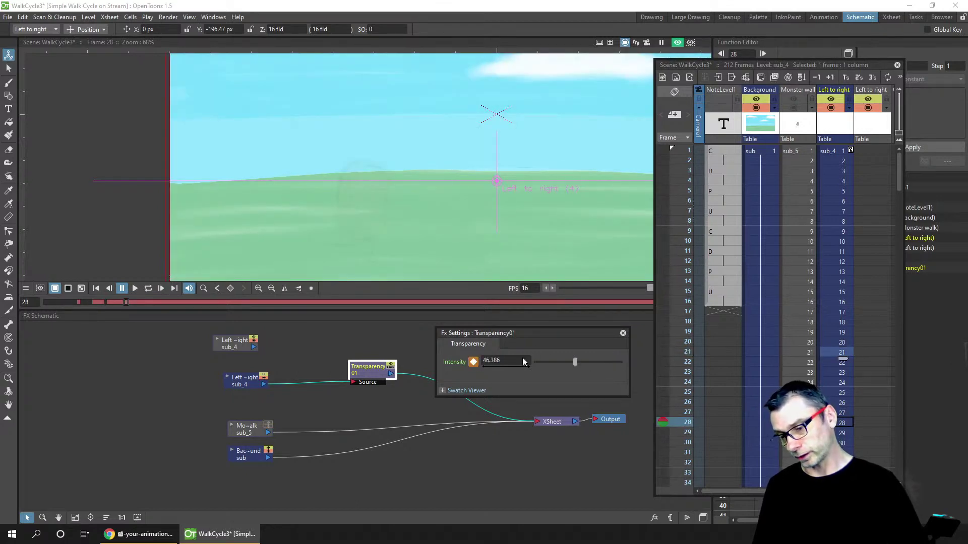
Set the Xsheet's stop marker at frame 31 to limit the playback range
left_click(689, 160)
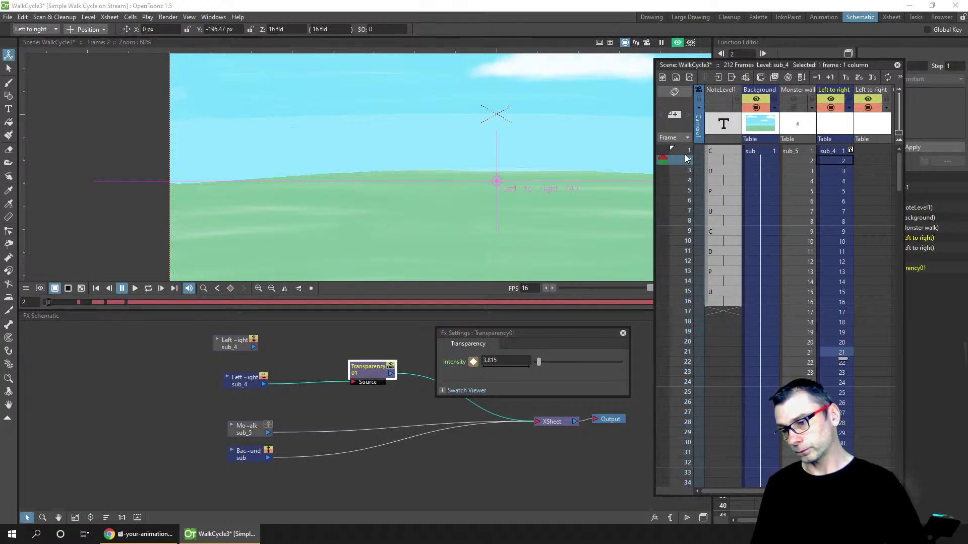
left_click(685, 452)
right_click(685, 453)
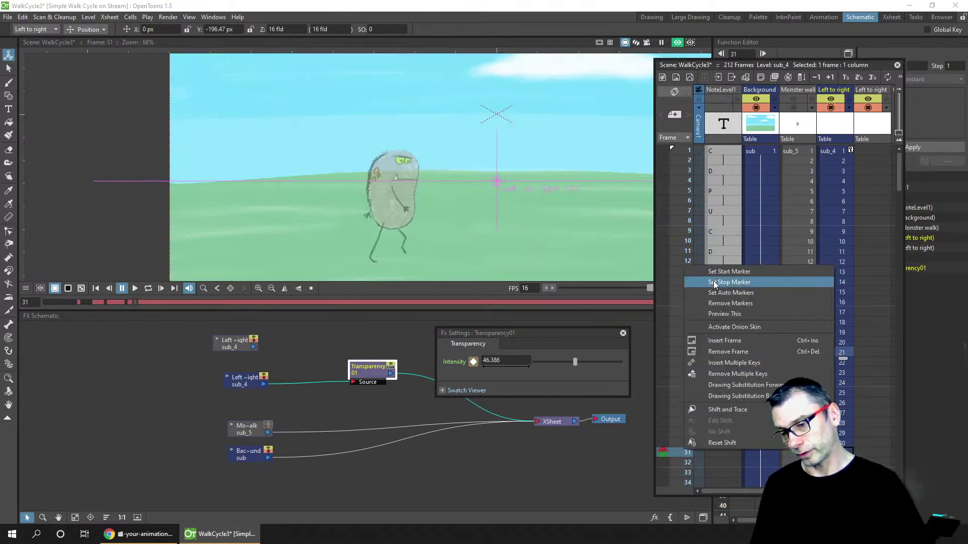
left_click(671, 455)
Set the preview Shrink to 2 in the Preview Settings
left_click(168, 17)
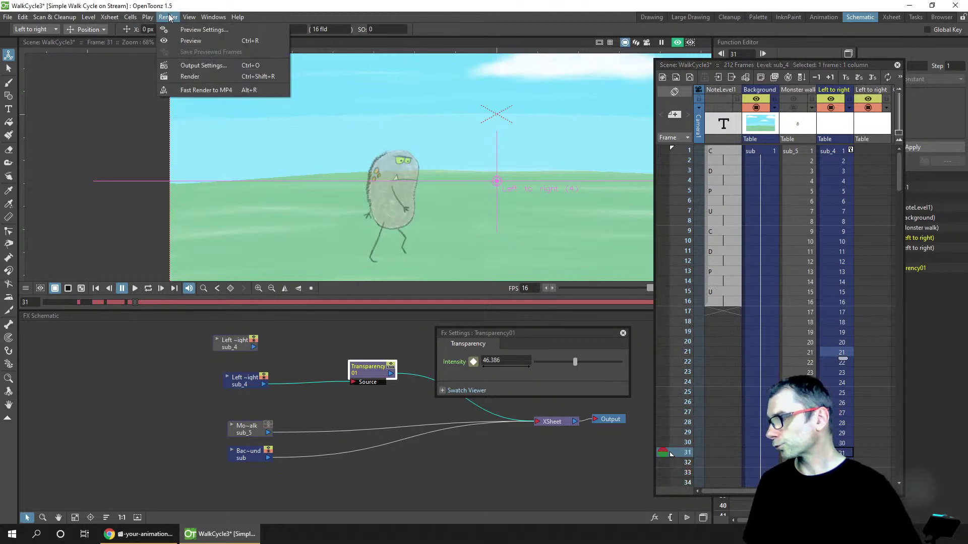
left_click(190, 30)
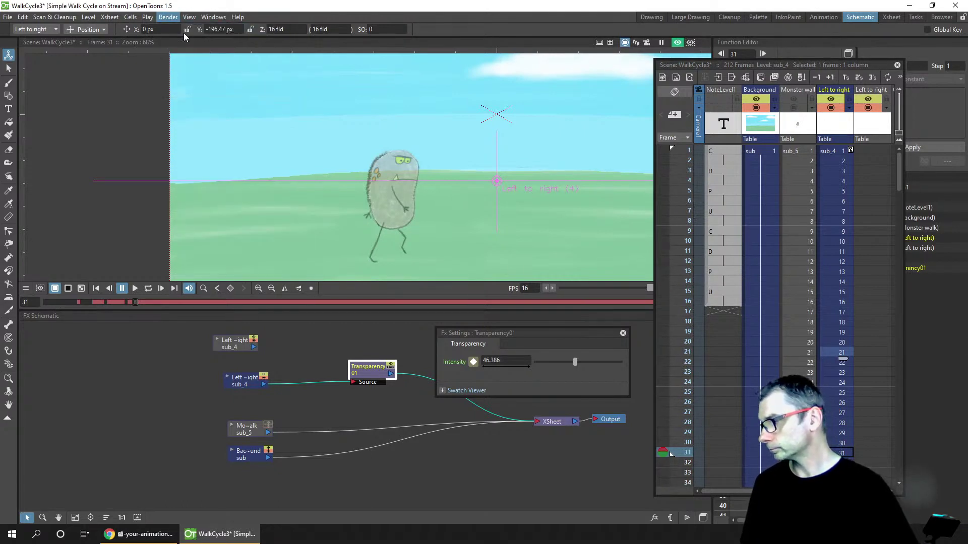
left_click(333, 187)
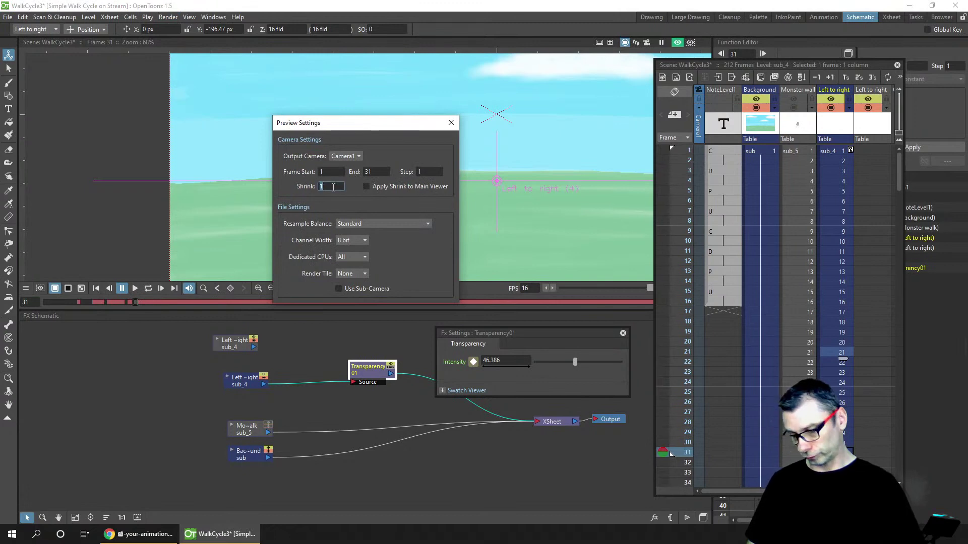
type("2")
key("Tab")
left_click(450, 124)
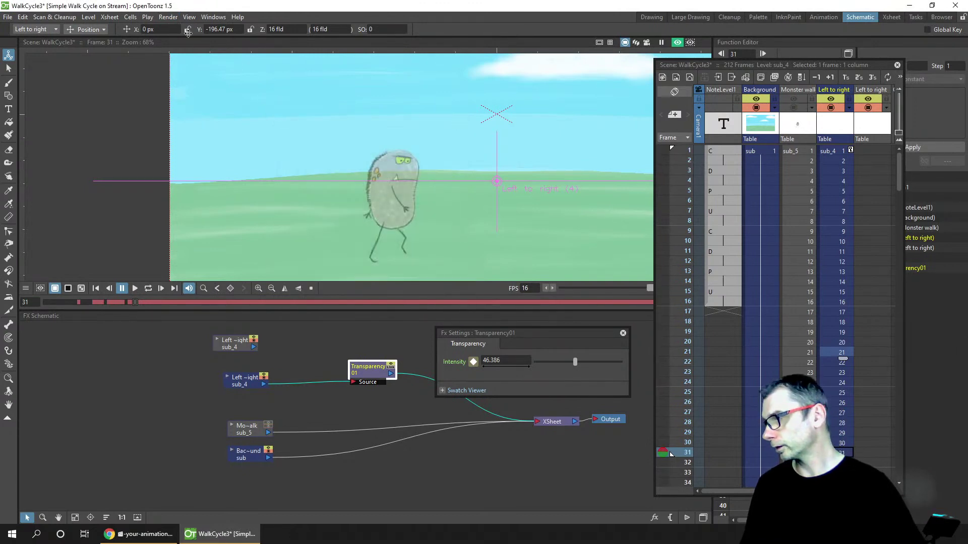
Render a preview, watch the monster's changing transparency looped from the first frame, and close the preview
left_click(189, 17)
left_click(189, 56)
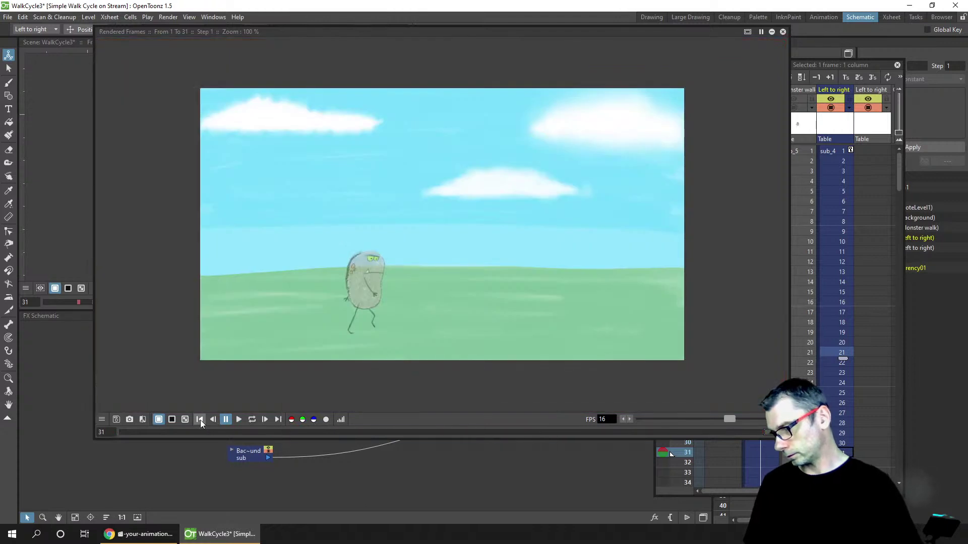
left_click(199, 420)
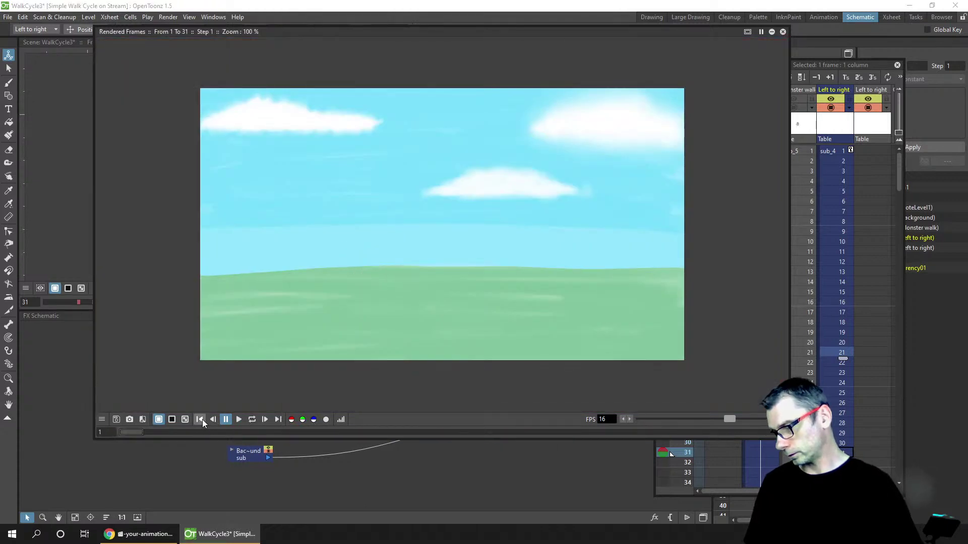
left_click(251, 420)
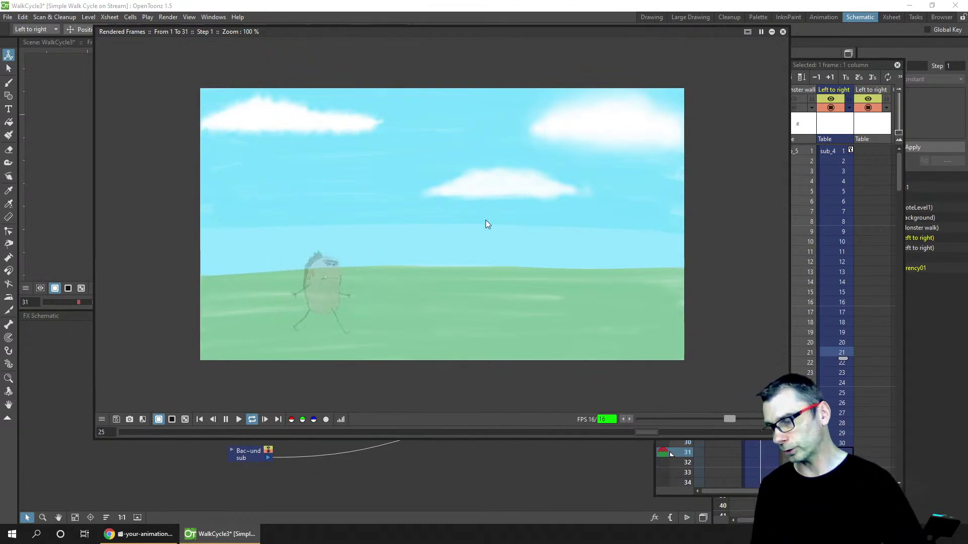
left_click(784, 31)
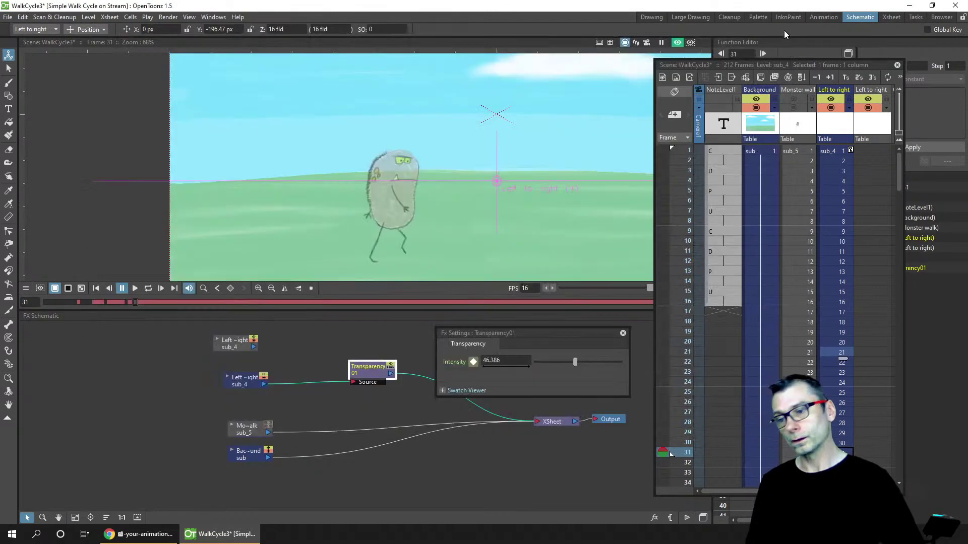
Close the floating Xsheet, widen the Function Editor, and display the Transparency01 intensity values in it
left_click(892, 65)
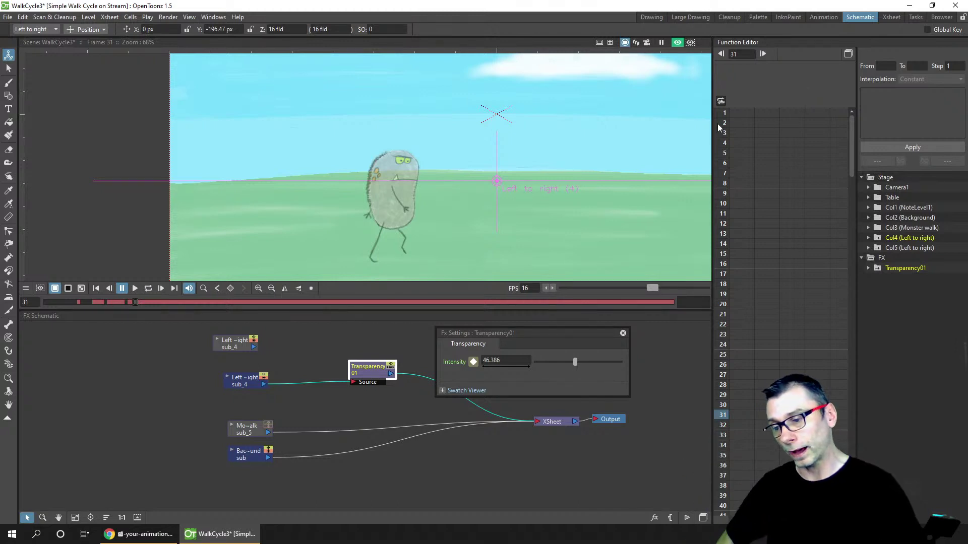
left_click_drag(711, 124, 652, 126)
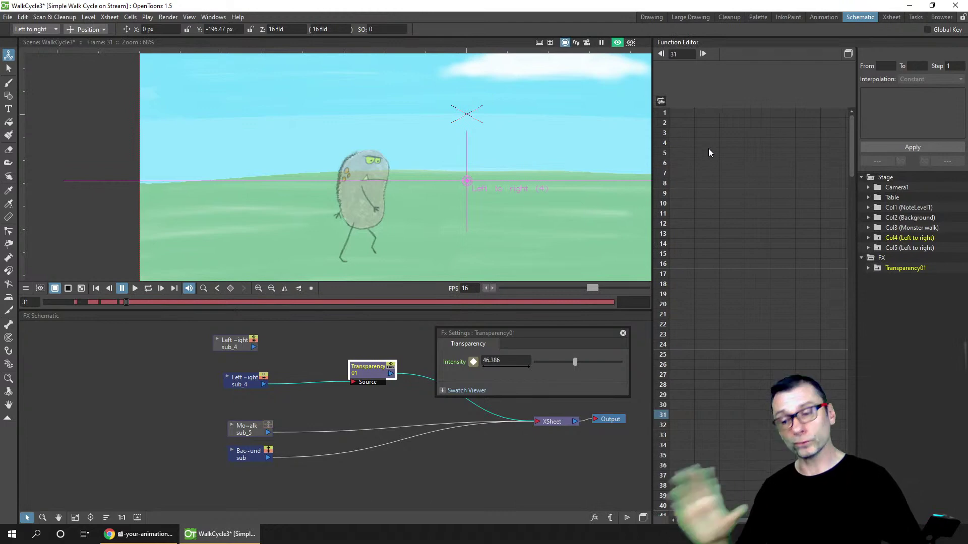
left_click(904, 265)
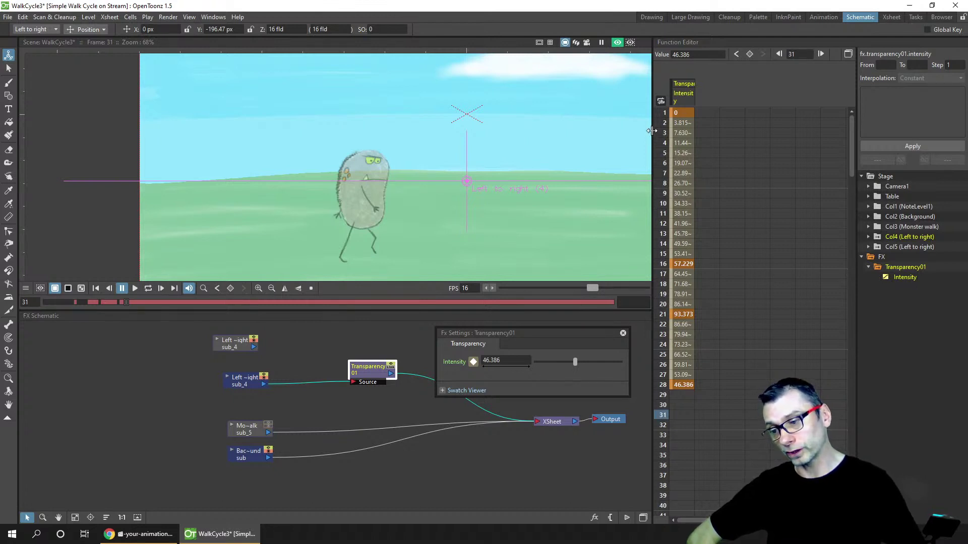
Inspect the intensity keyframes at frames 1, 16, 21 and 28, and scrub through frames 1 to 28
left_click(663, 113)
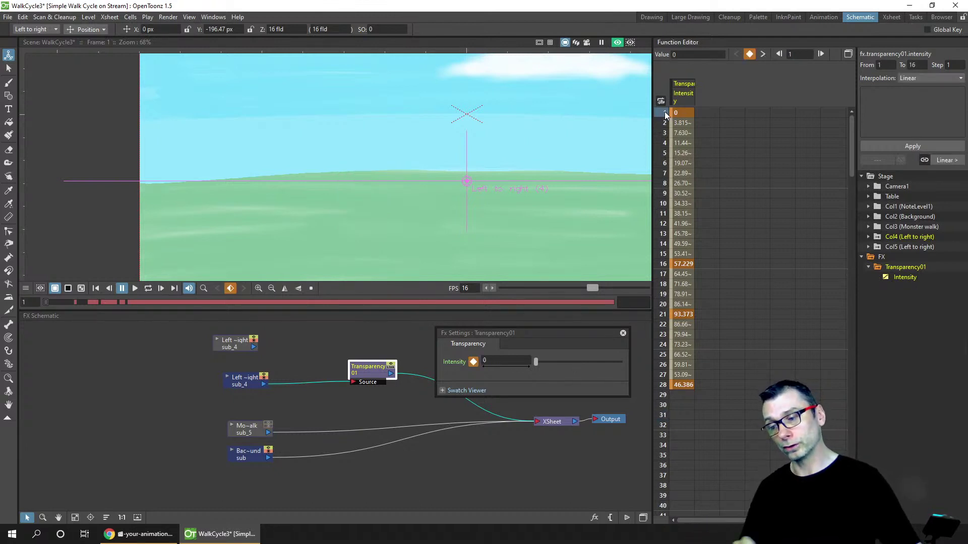
left_click(664, 264)
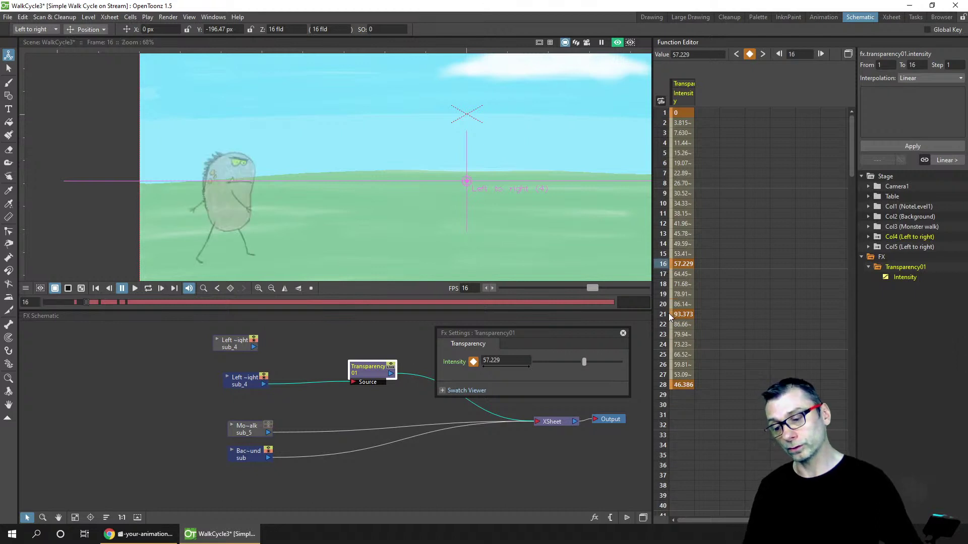
left_click(668, 313)
left_click(666, 384)
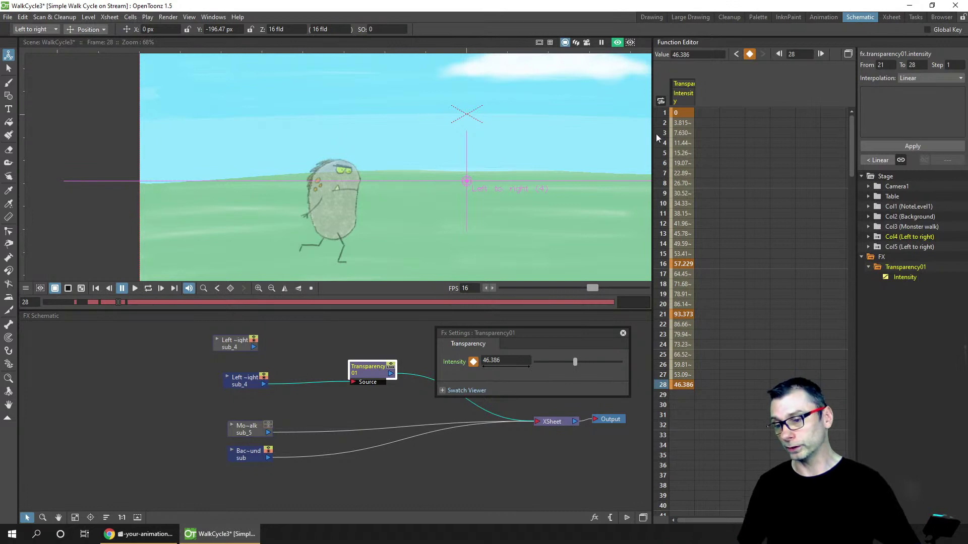
left_click(665, 113)
left_click(665, 122)
left_click_drag(665, 125, 662, 390)
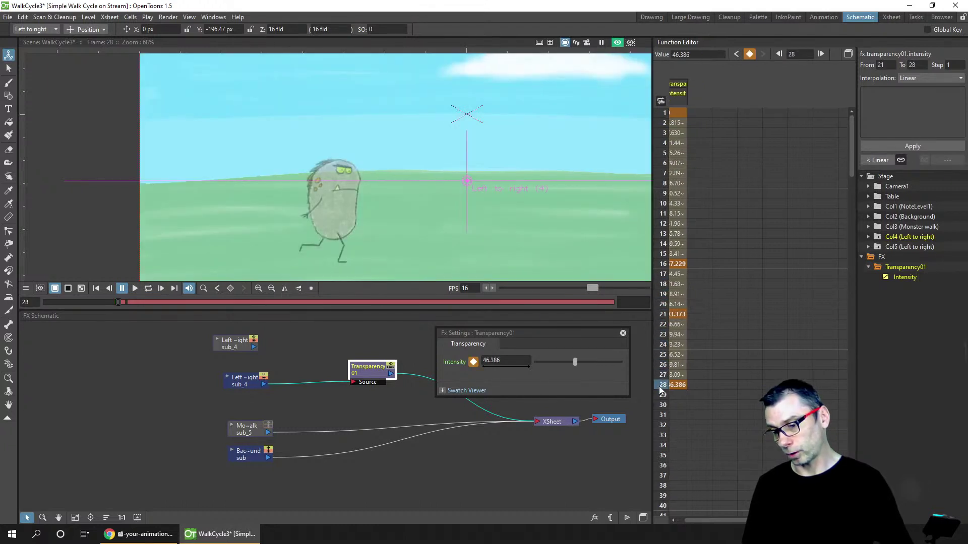
Move the last intensity keyframe from frame 28 to frame 32, and add a 93.373 keyframe at frame 27
left_click_drag(688, 519, 679, 464)
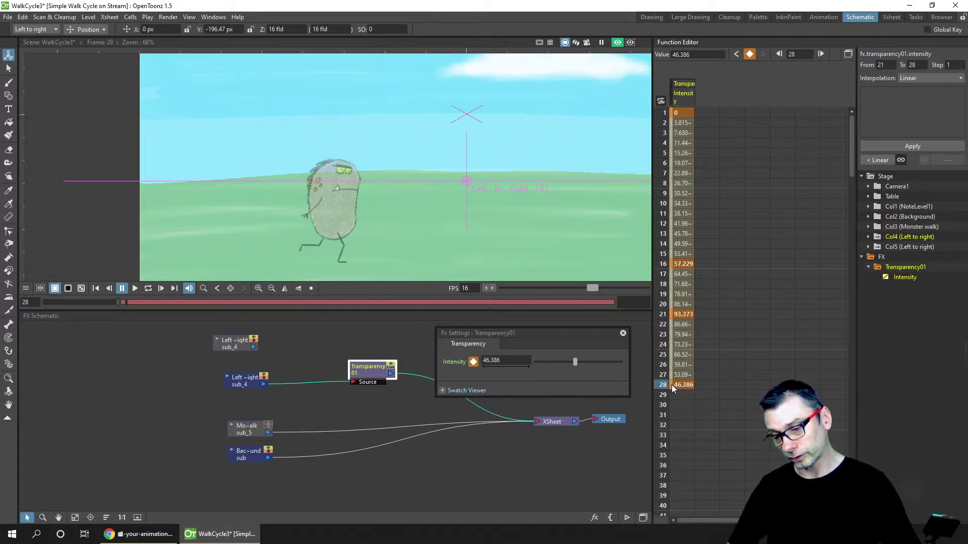
left_click_drag(671, 386, 673, 428)
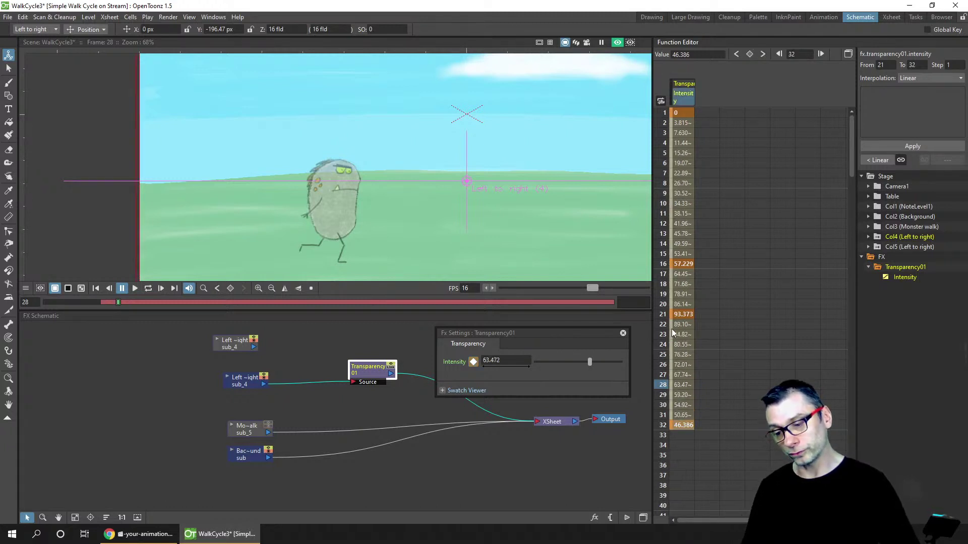
left_click(683, 314)
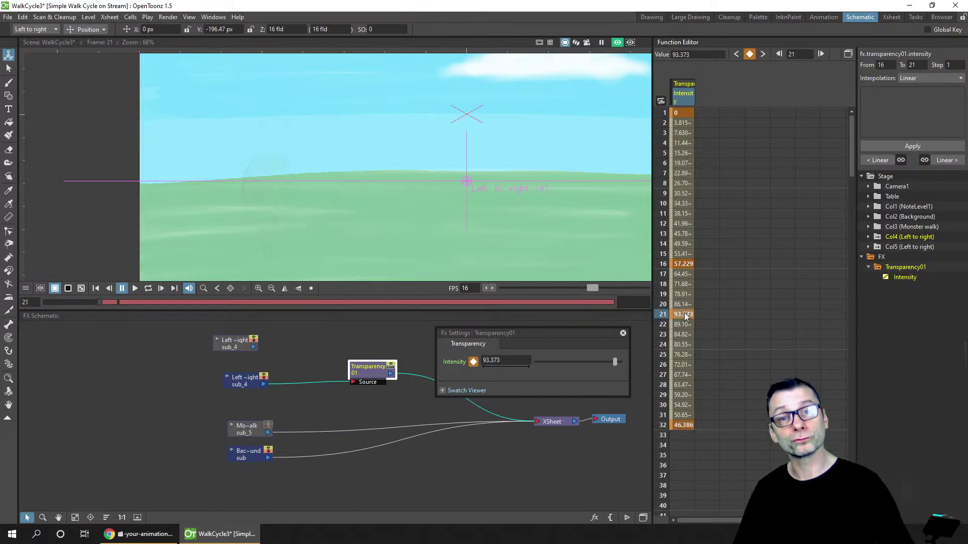
left_click(673, 315)
left_click_drag(672, 316, 685, 374)
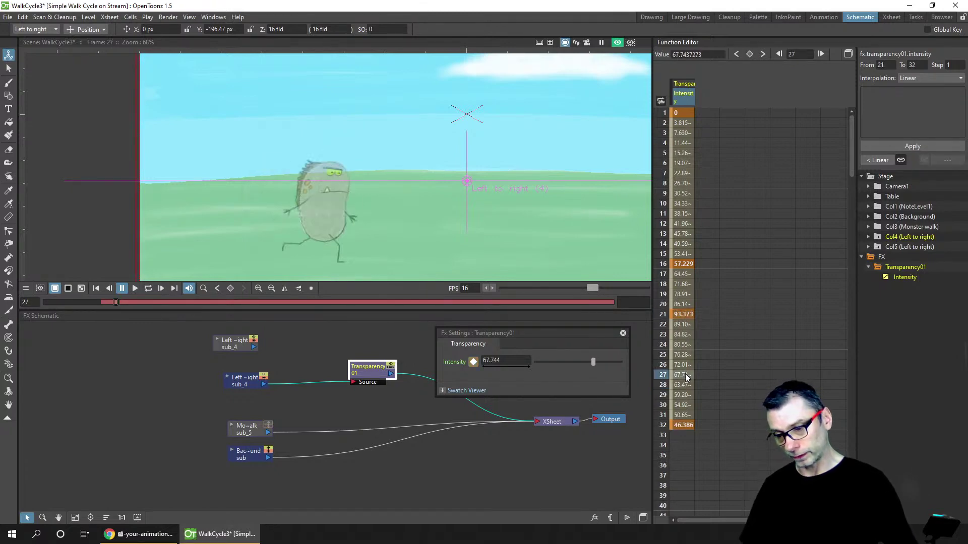
left_click_drag(666, 317, 664, 368)
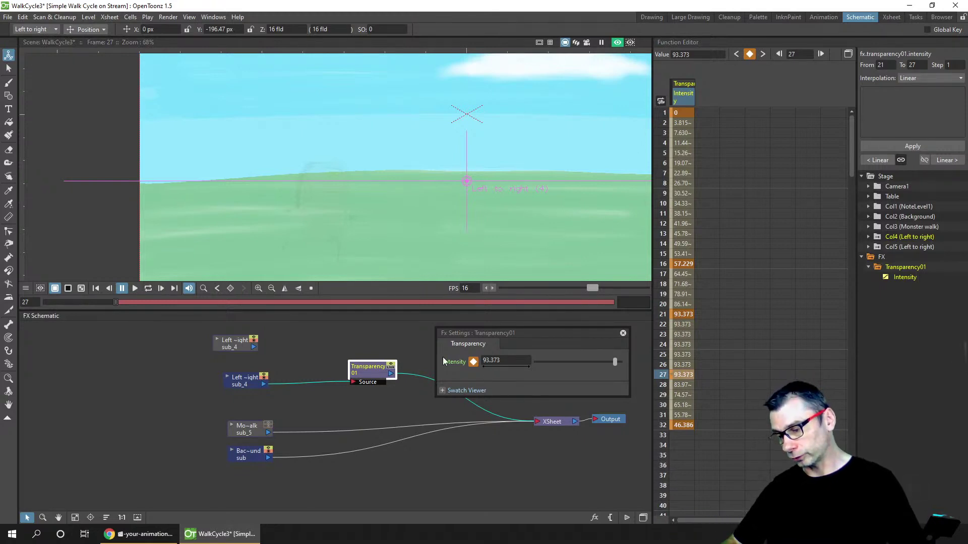
Close the effect's settings and delete the Transparency01 node from the FX schematic
left_click(623, 333)
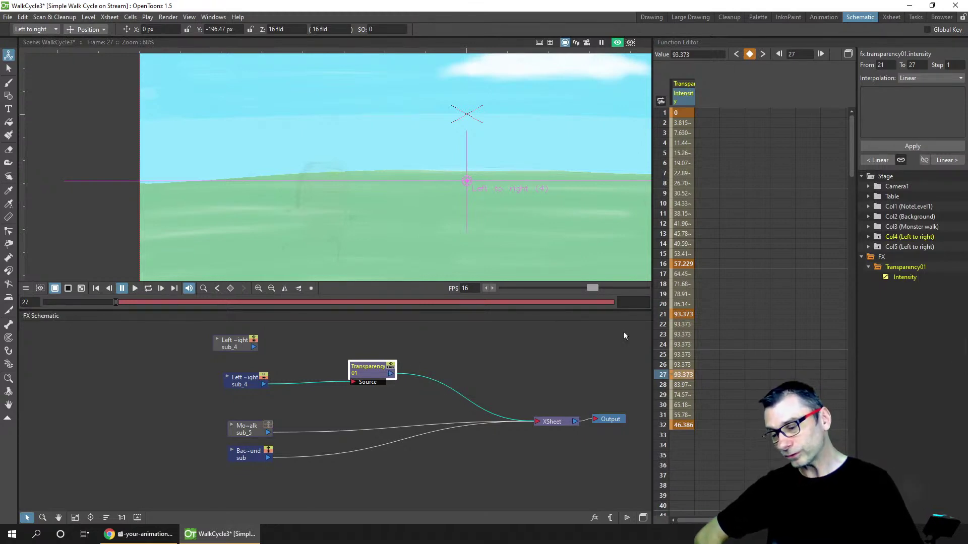
left_click(587, 351)
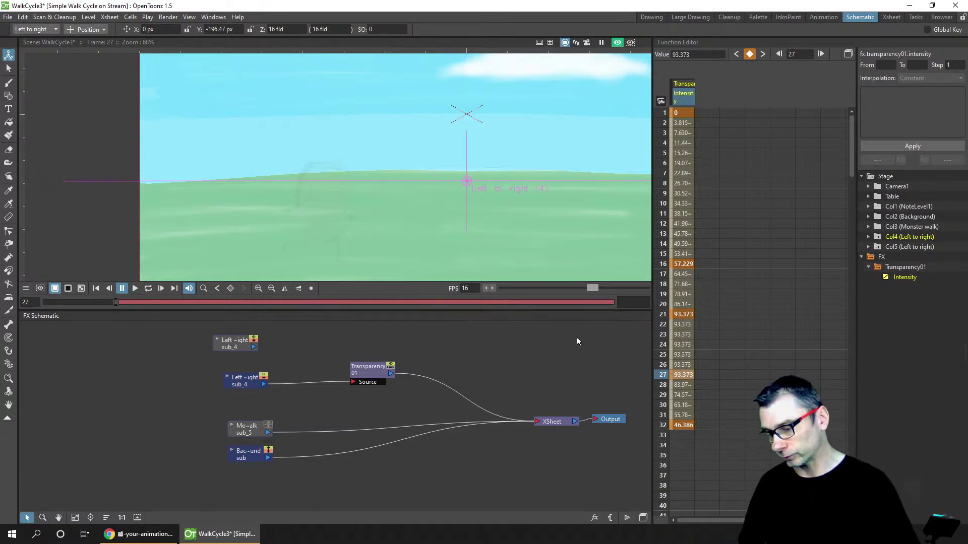
left_click(373, 368)
key("Delete")
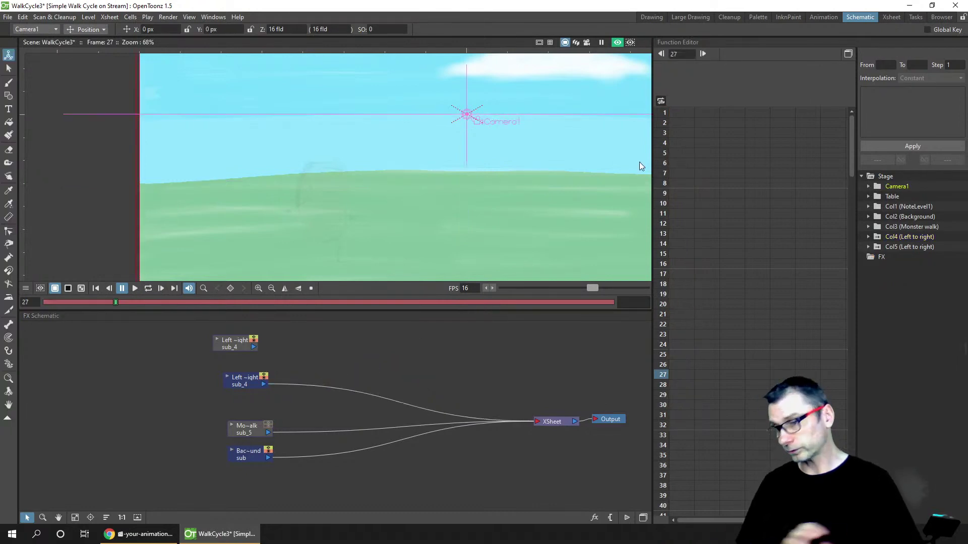
Try a 19% opacity on the lower Left to right column in the Drawing room, restore it, and return to the Schematic room
left_click(651, 17)
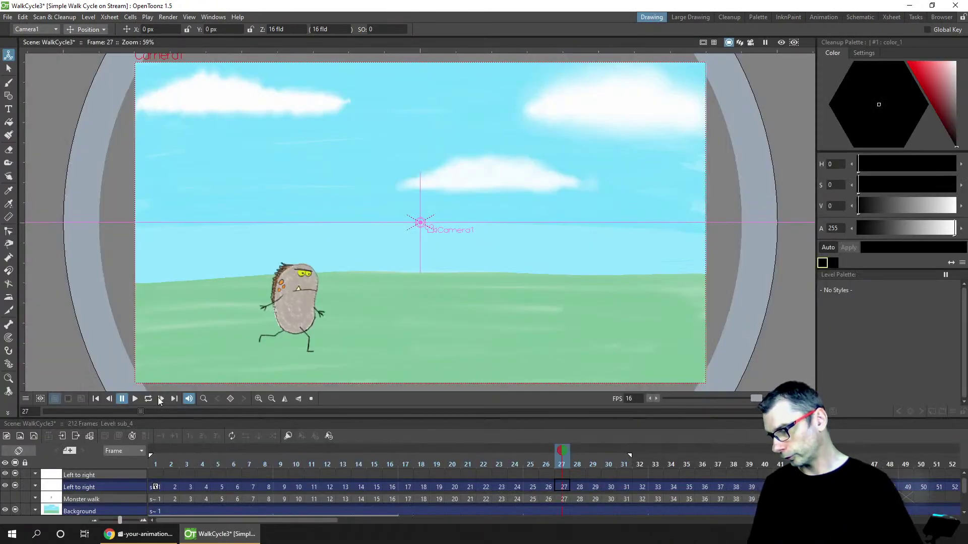
left_click(35, 487)
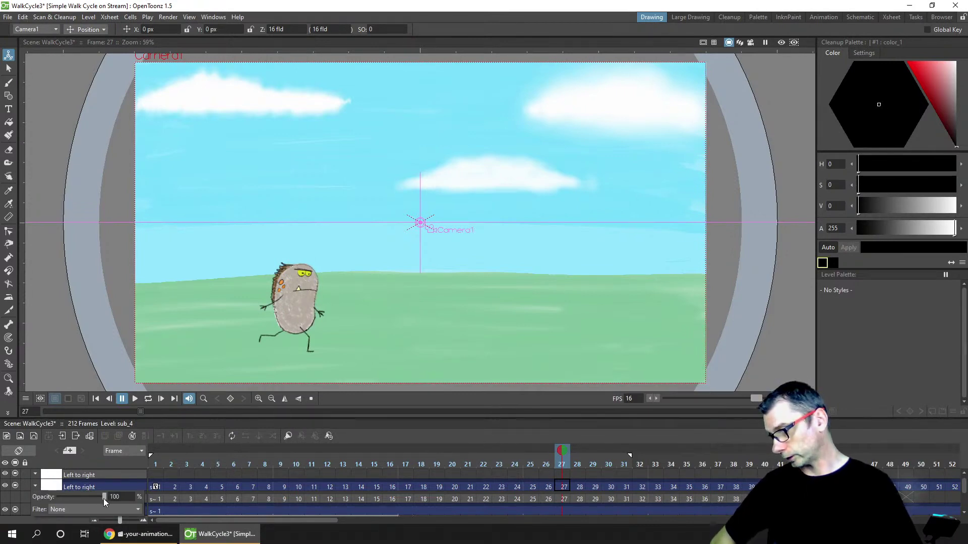
left_click_drag(81, 498, 66, 497)
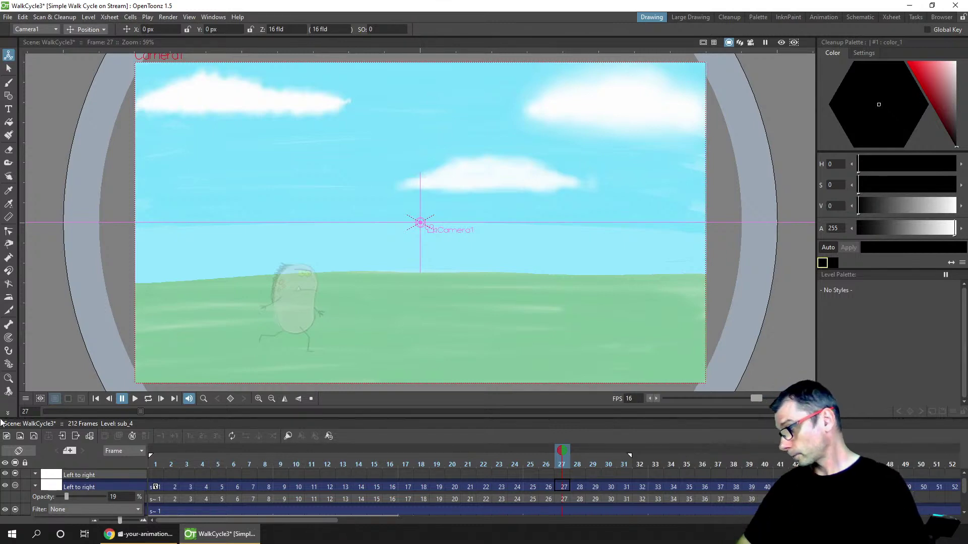
left_click(26, 488)
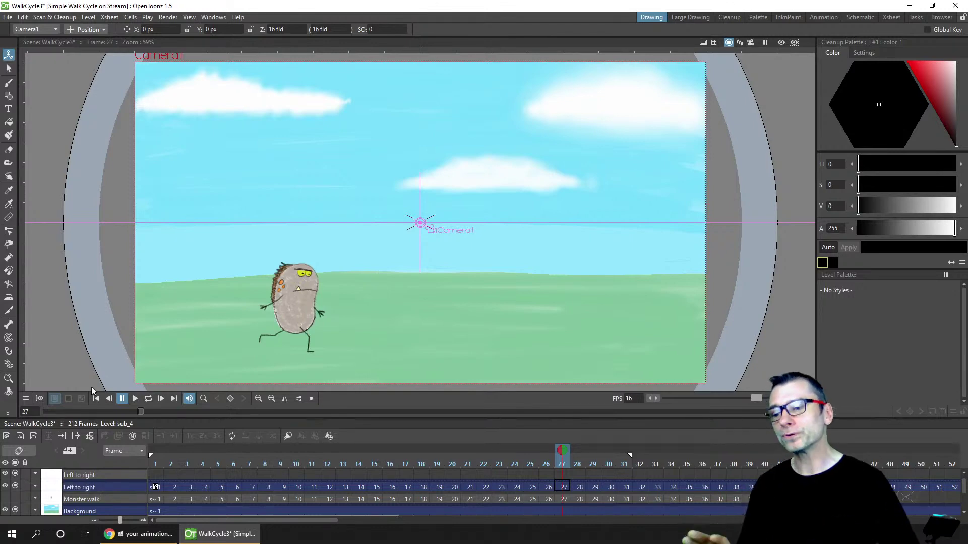
left_click(859, 17)
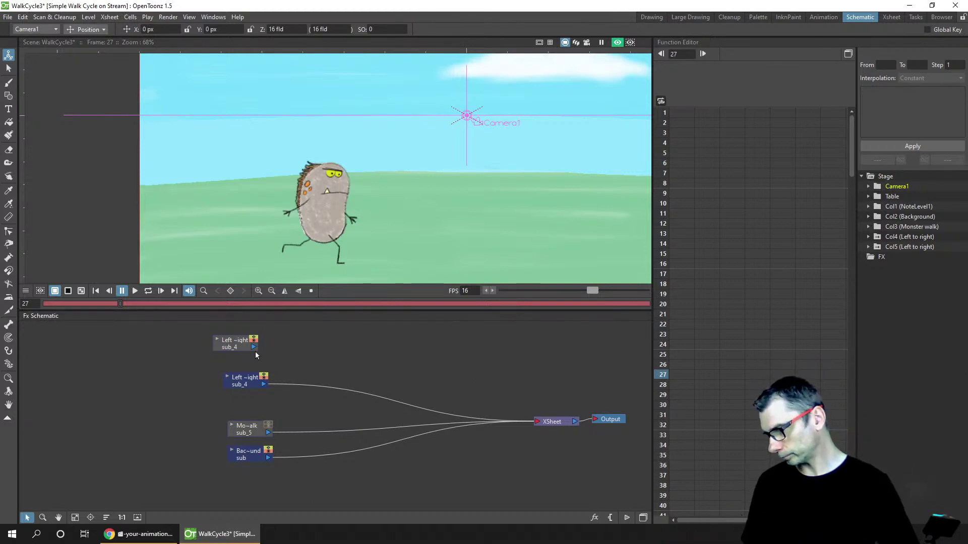
Connect the upper Left to right node to the XSheet node in the FX schematic and return to the Drawing room
left_click_drag(254, 347, 537, 425)
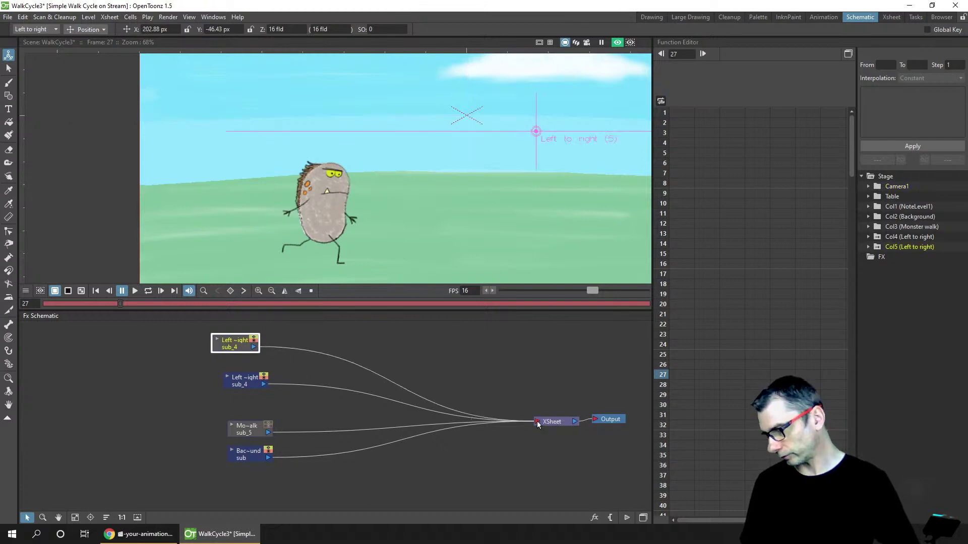
left_click_drag(242, 382, 227, 386)
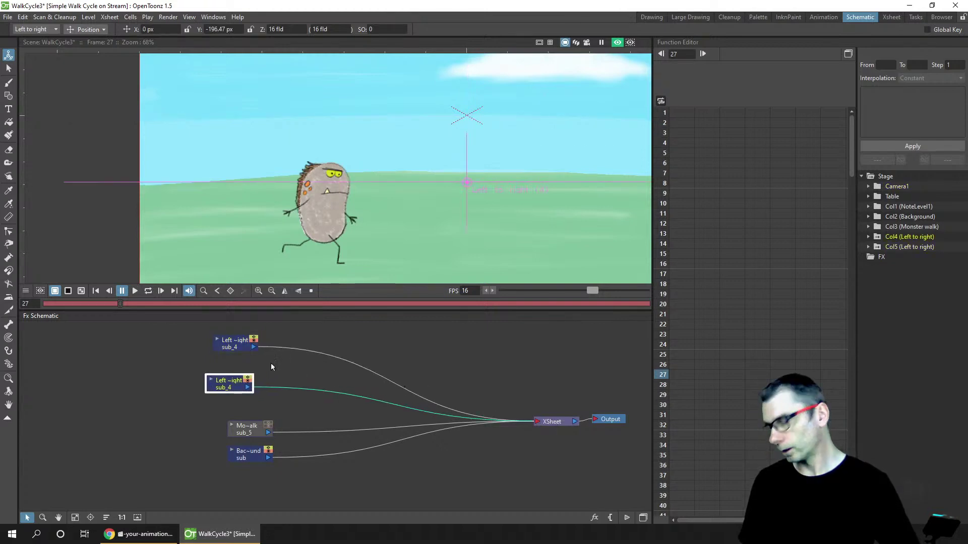
left_click(648, 18)
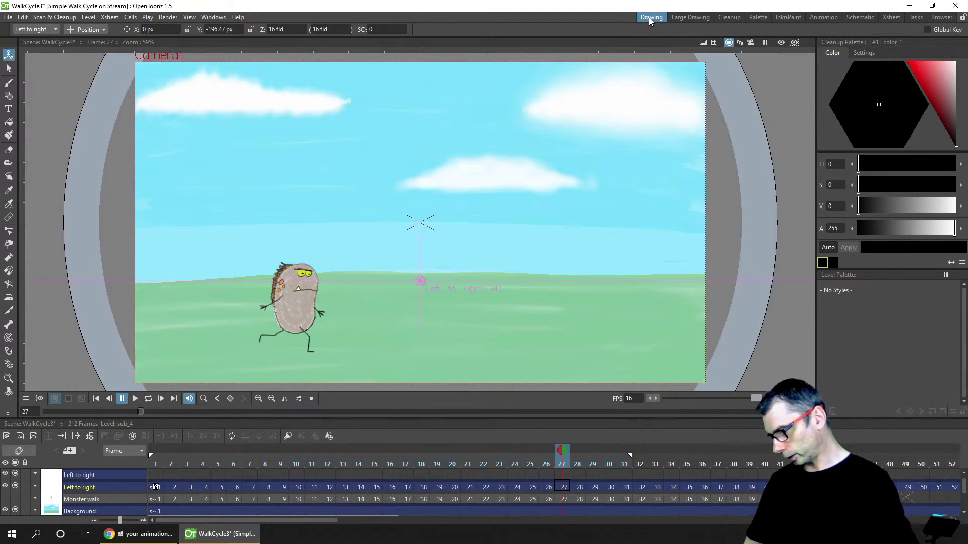
Open the sub-Xsheet of the lower Left to right column from frame 1
left_click(160, 488)
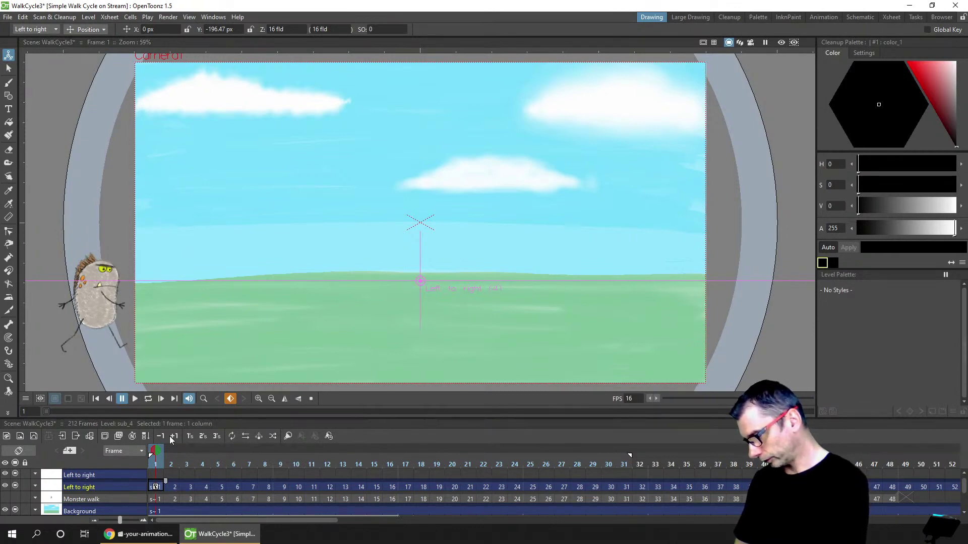
left_click(64, 438)
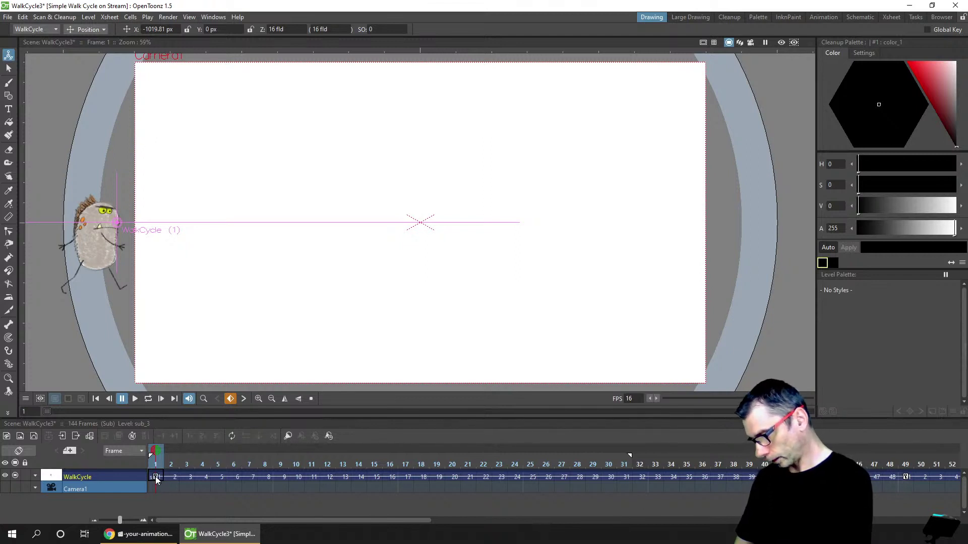
left_click(148, 496)
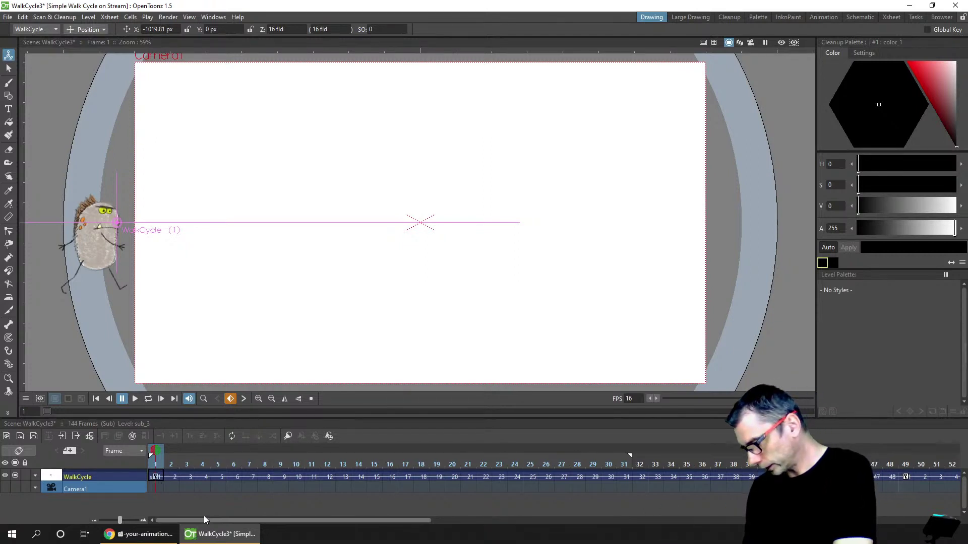
Try deleting all keyframes in the WalkCycle column, and scrub the timeline to check the monster's movement
right_click(157, 478)
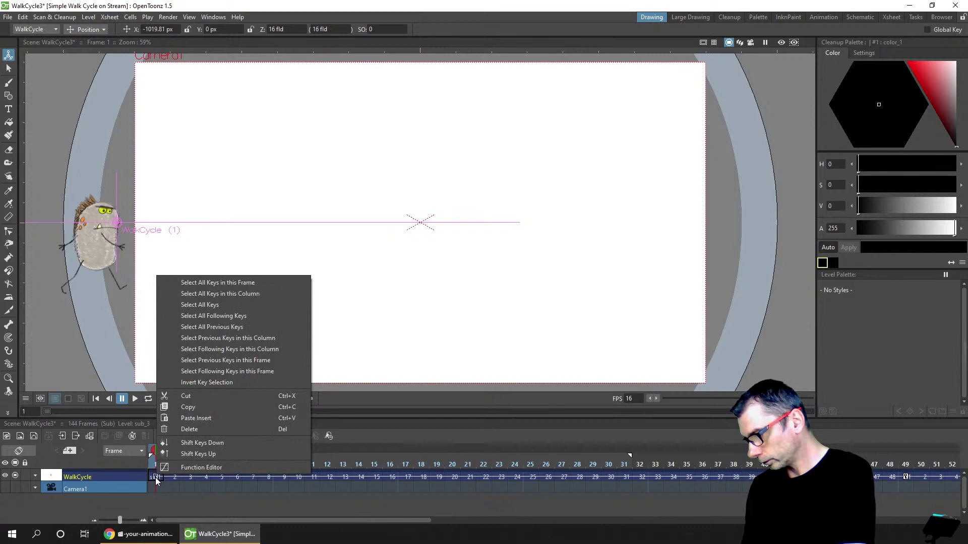
left_click(289, 294)
key("Delete")
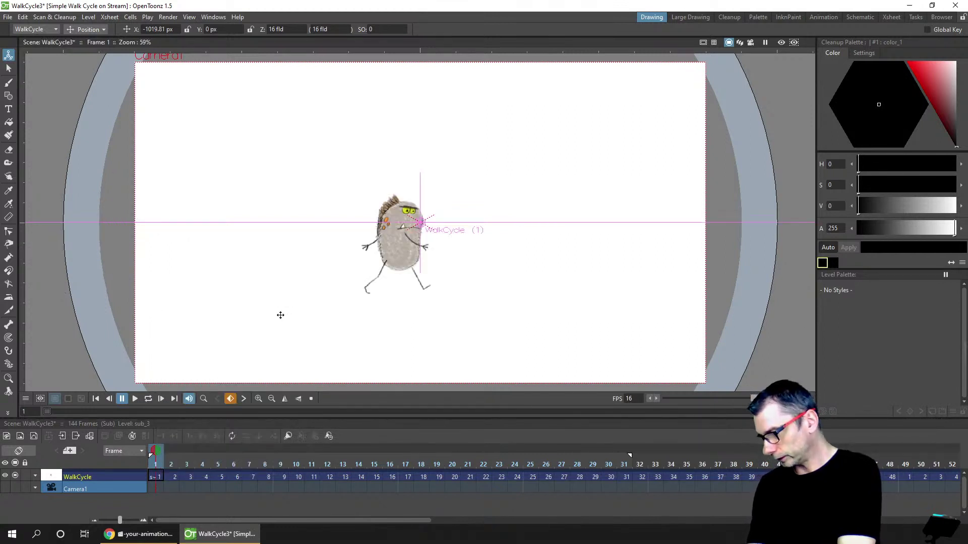
left_click_drag(162, 461, 536, 465)
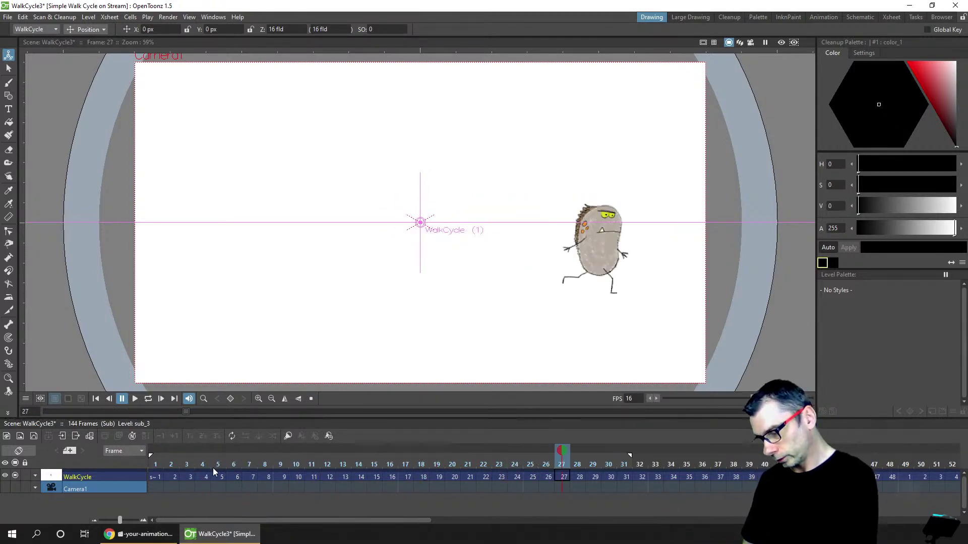
mouse_move(276, 456)
left_mouse_down()
mouse_move(159, 465)
mouse_move(498, 452)
left_mouse_up()
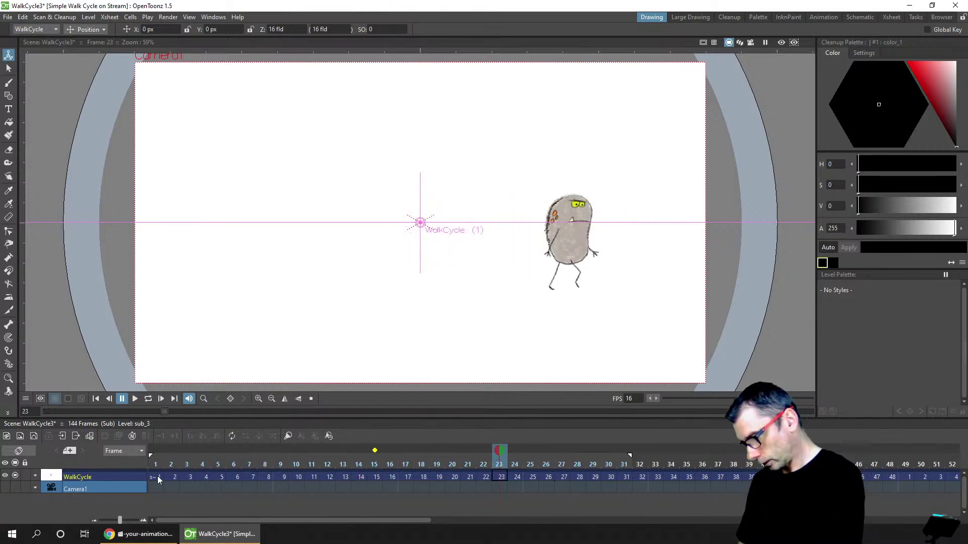
Open the WalkCycle column's nested sub-Xsheet and step forward through its first frames
left_click(157, 478)
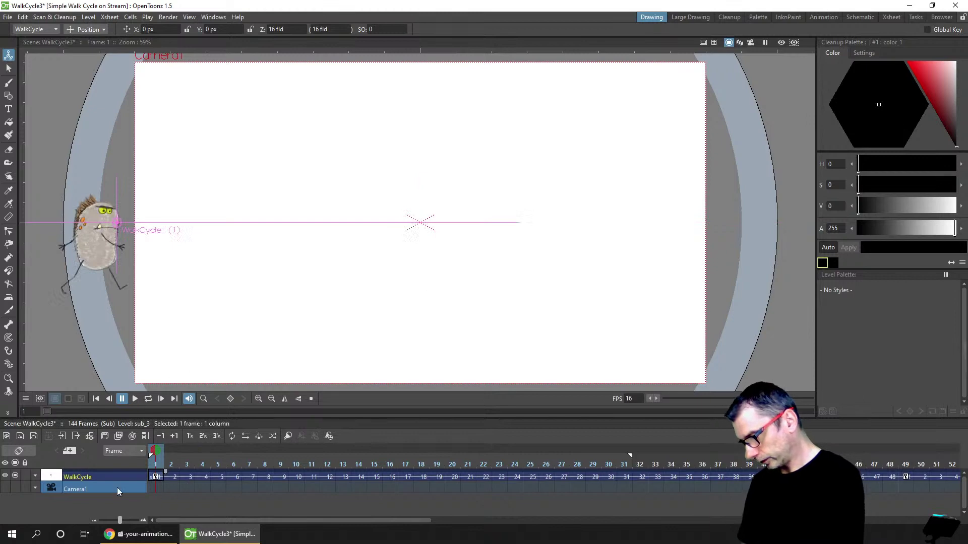
left_click(171, 479)
left_click(74, 437)
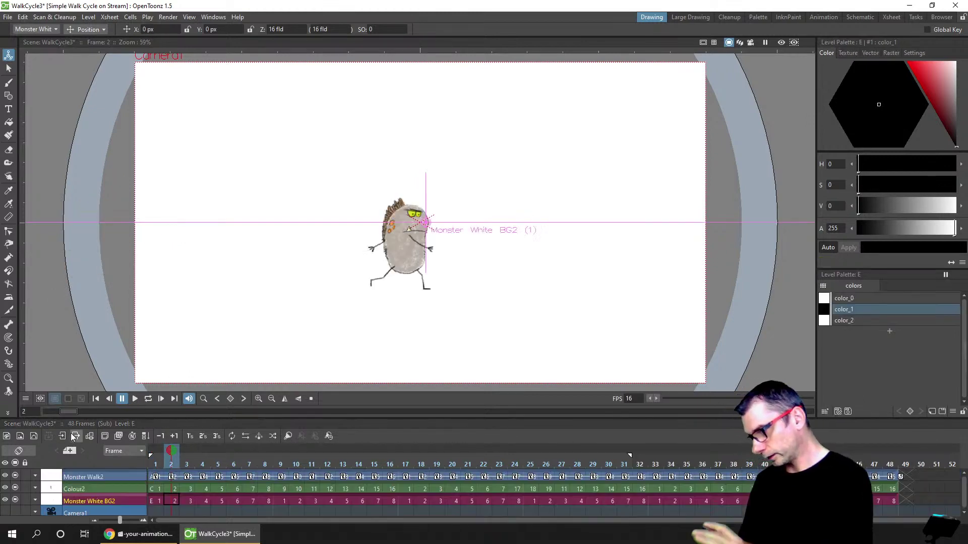
key("period")
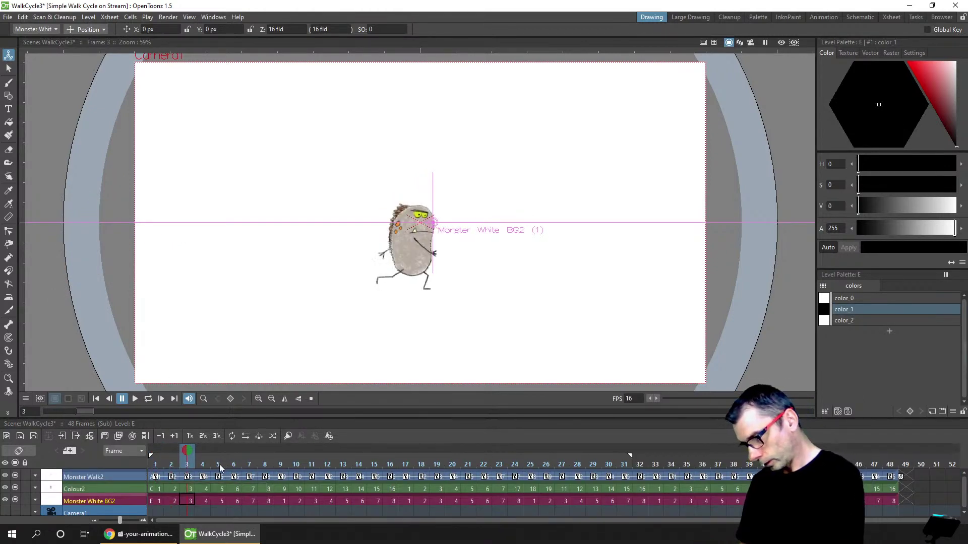
key("period")
Delete the Monster Walk2 keyframes from frame 1 to frame 16
left_click(158, 479)
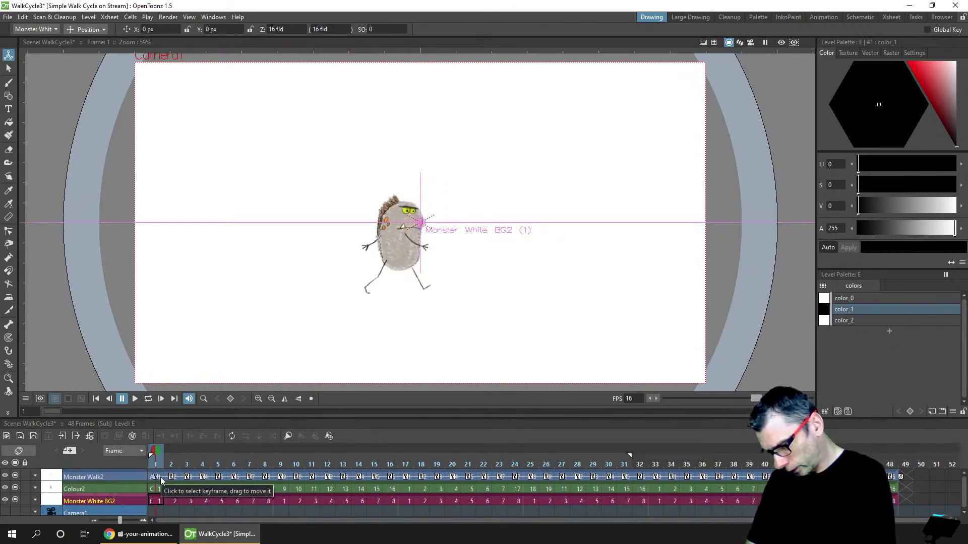
left_click(391, 481)
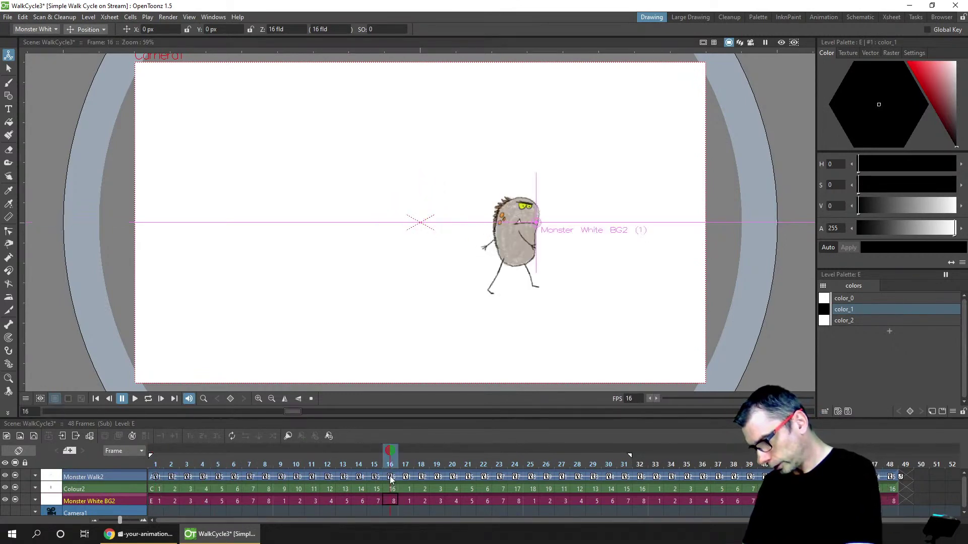
key("ctrl+z")
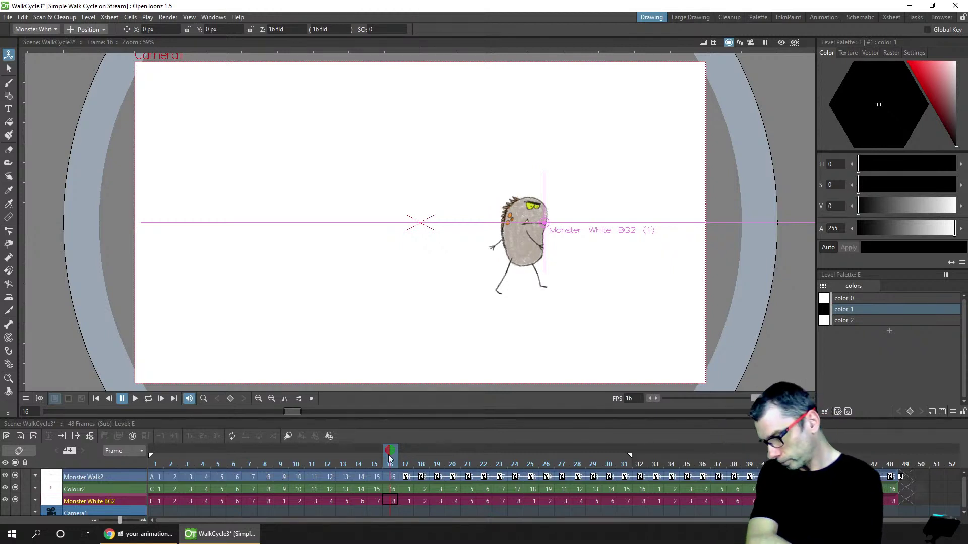
Set the playback stop marker at frame 16 and play the walk cycle in a loop from frame 1
right_click(392, 461)
left_click(453, 278)
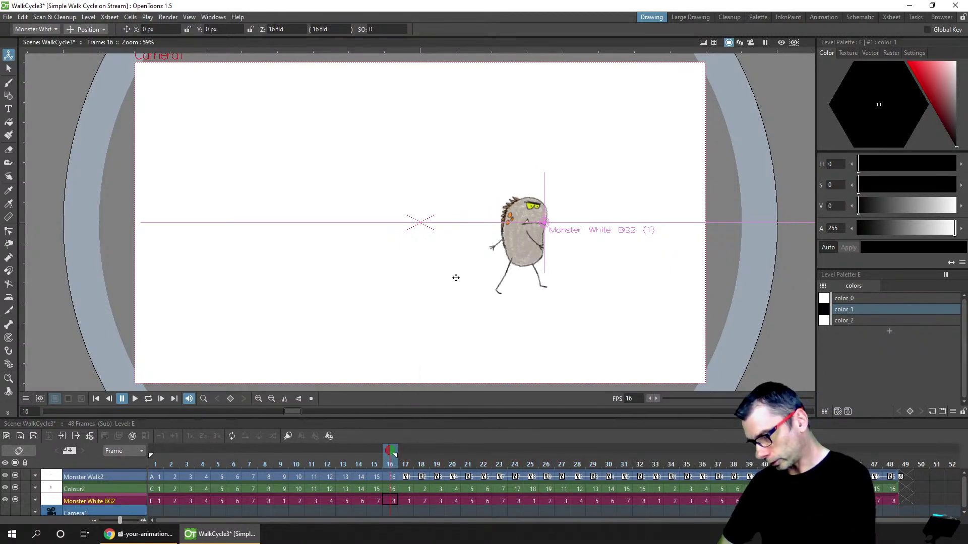
left_click(155, 465)
left_click(148, 399)
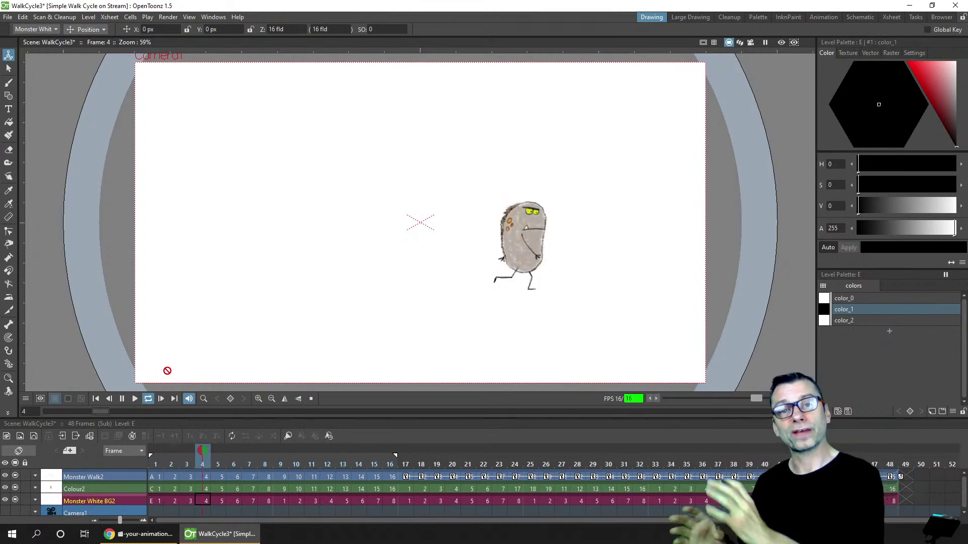
left_click(125, 398)
Keyframe Monster Walk2 at frame 1 at about X -687.35 px, Y -27.11 px, and add a position keyframe at frame 16
left_click(156, 466)
left_click(155, 478)
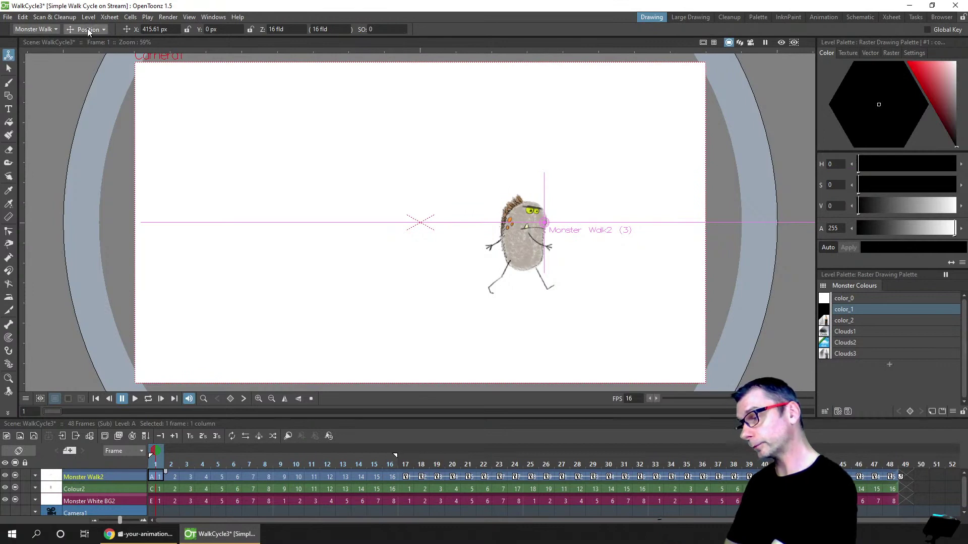
left_click_drag(448, 301, 481, 316)
left_click(394, 478)
left_click(155, 465)
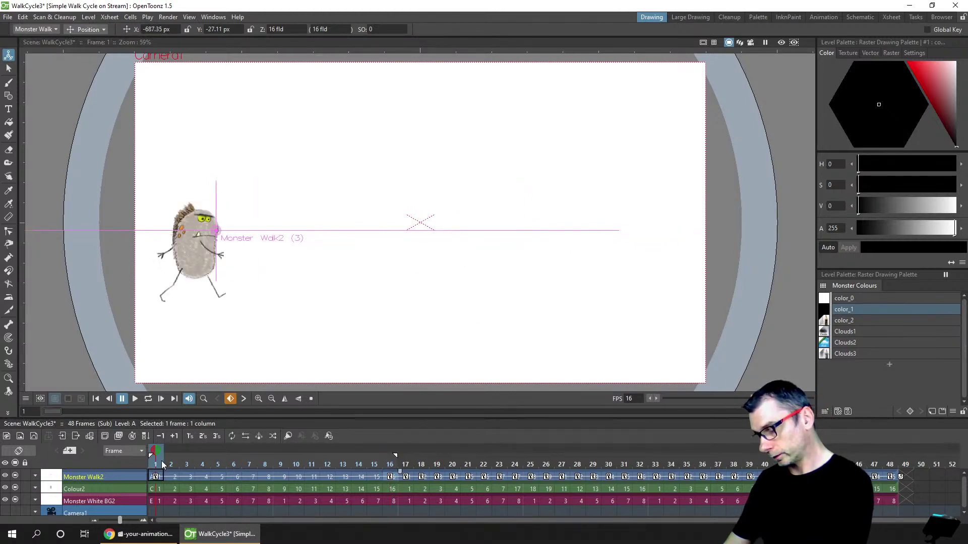
Apply Speed In / Speed Out interpolation between the Monster Walk2 keyframes at frames 1 and 16, and scrub to frame 3
left_click(170, 462)
left_click_drag(170, 463, 318, 463)
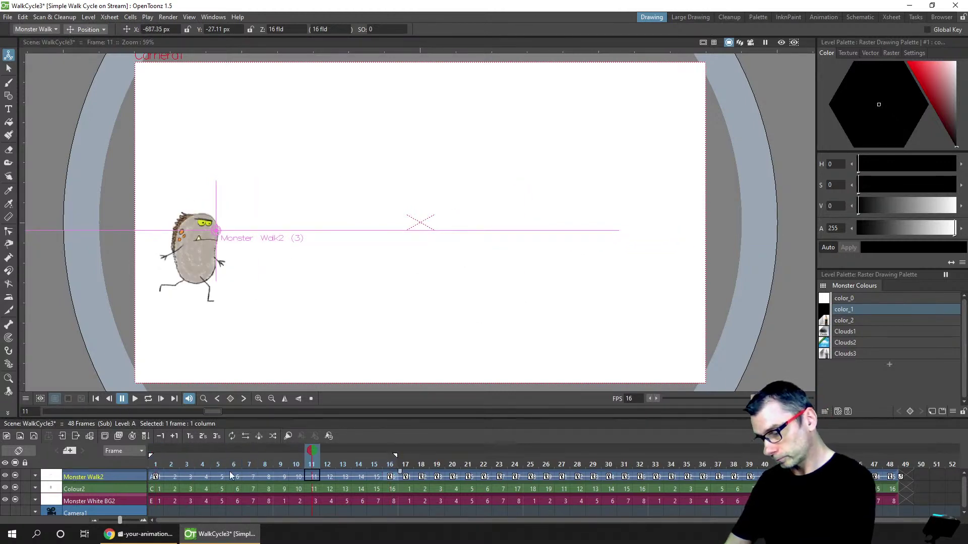
left_click(237, 478)
right_click(237, 479)
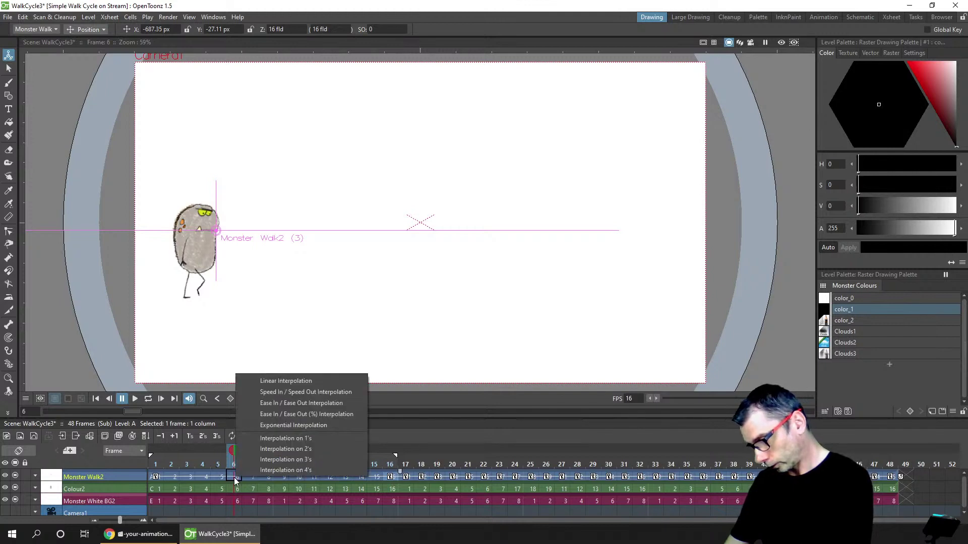
left_click(341, 394)
left_click(164, 464)
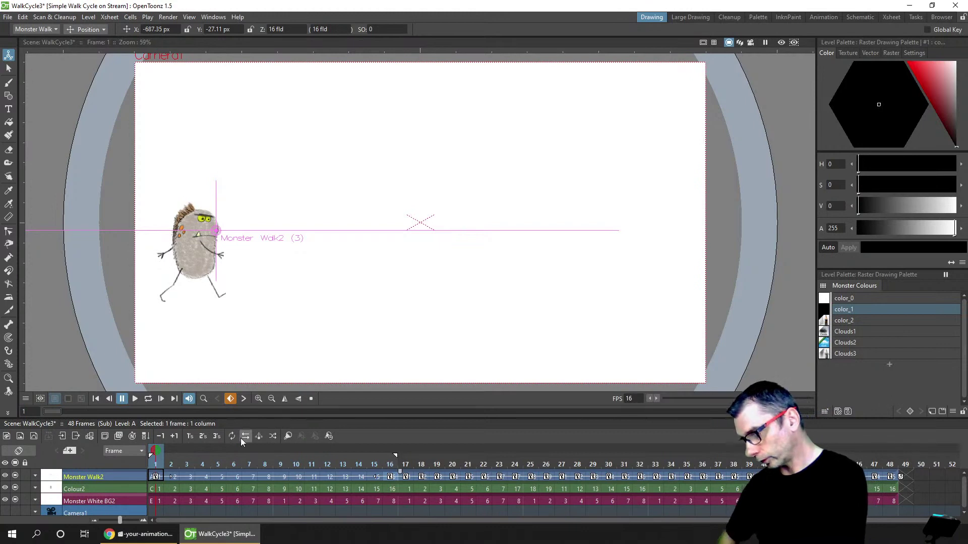
left_click_drag(154, 461, 184, 469)
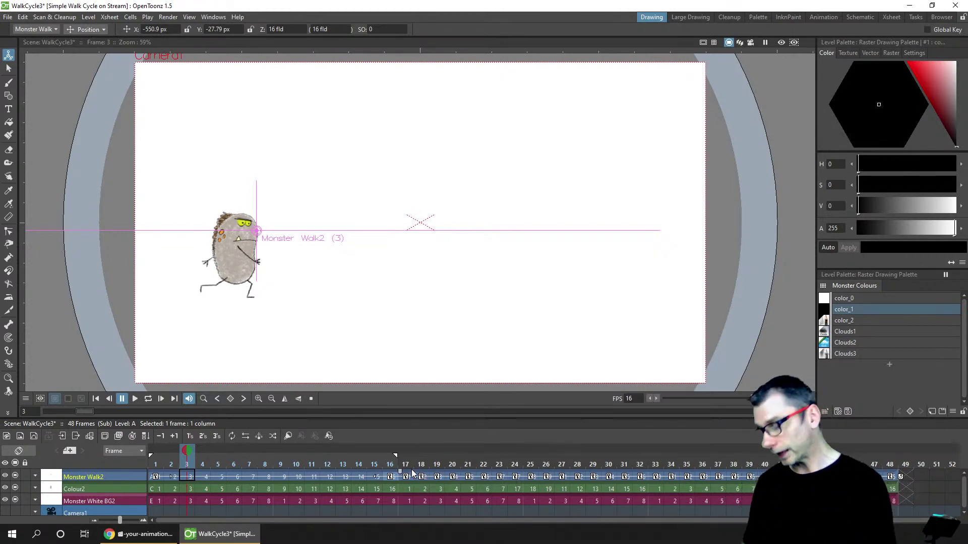
Select frame 1 of Monster Walk2 and show the stage schematic in the Schematic room
left_click(158, 476)
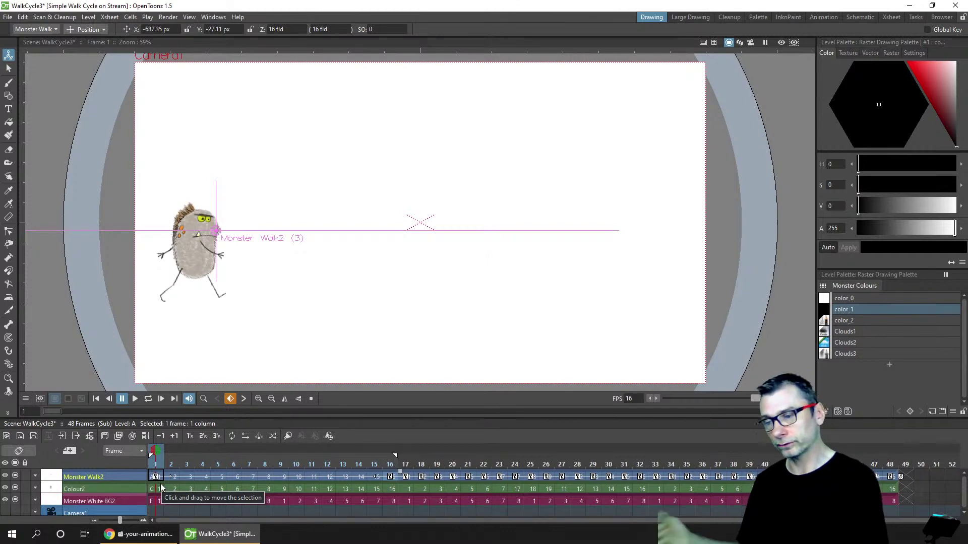
left_click(857, 17)
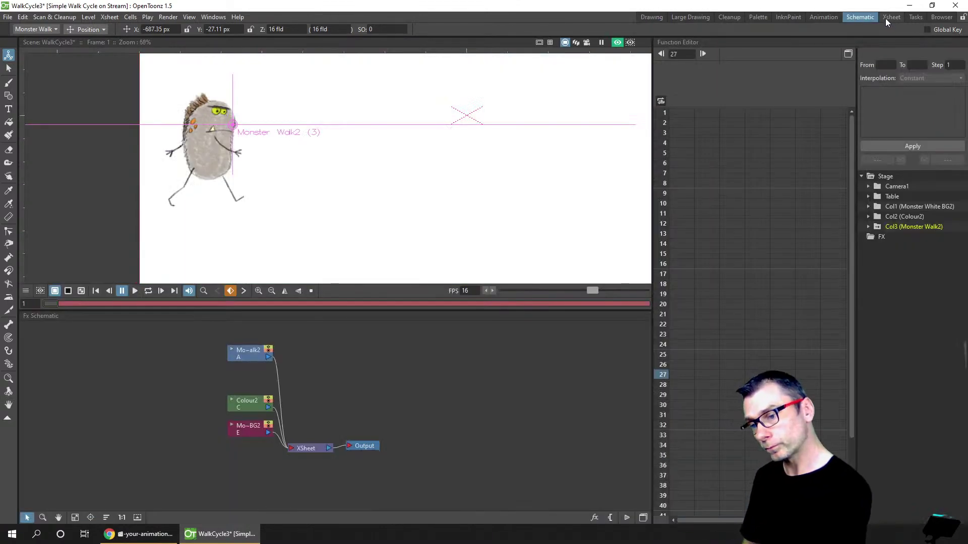
left_click(642, 518)
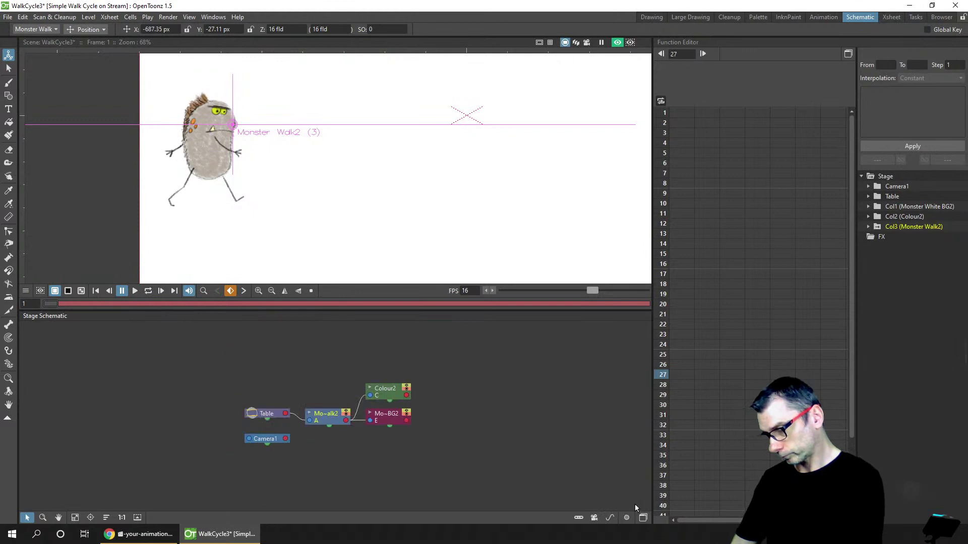
Spread out the Table, Camera1 and Monster Walk2 nodes in the stage schematic to make space between them
left_click_drag(281, 410, 129, 394)
left_click_drag(329, 422, 242, 404)
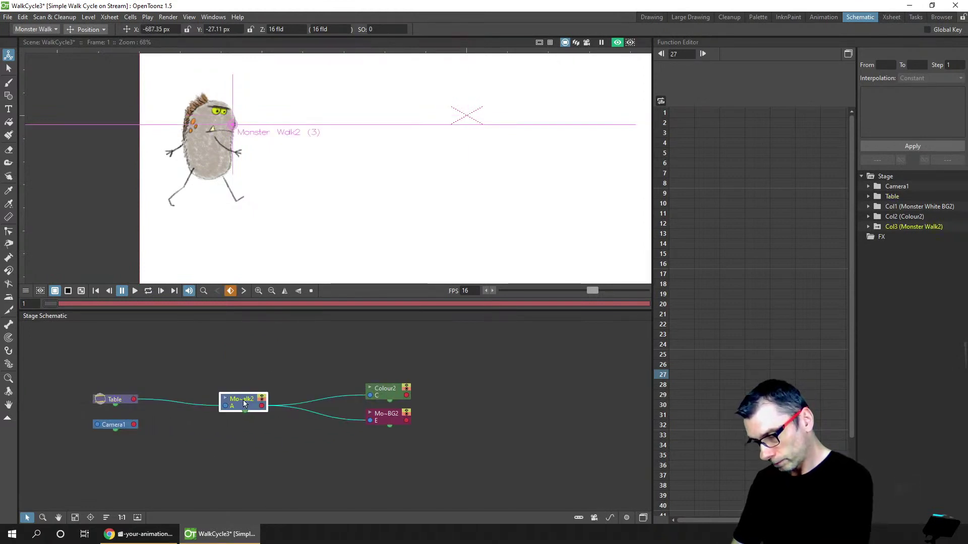
left_click(302, 460)
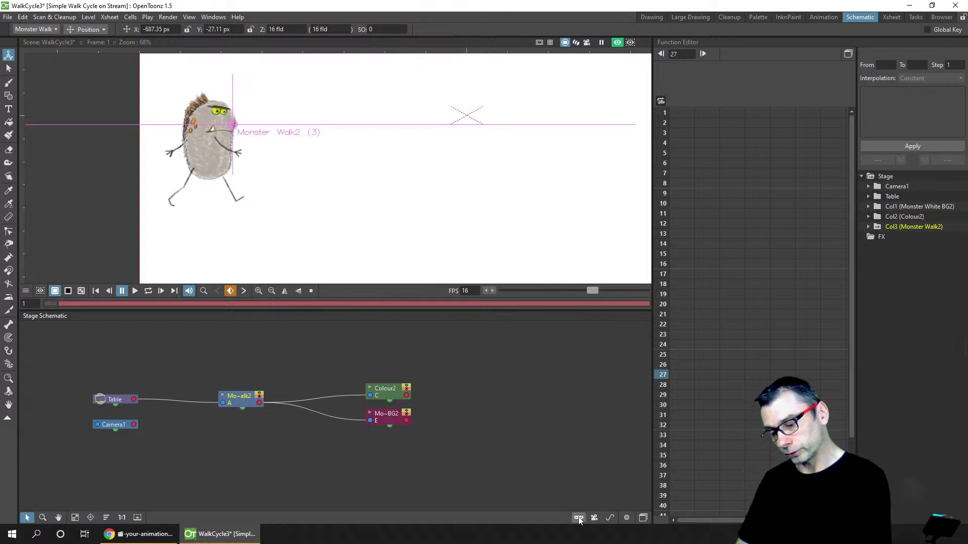
Add a pegbar, link Monster Walk2 to it as its parent, and place it between the Table and Monster Walk2 nodes
left_click(580, 519)
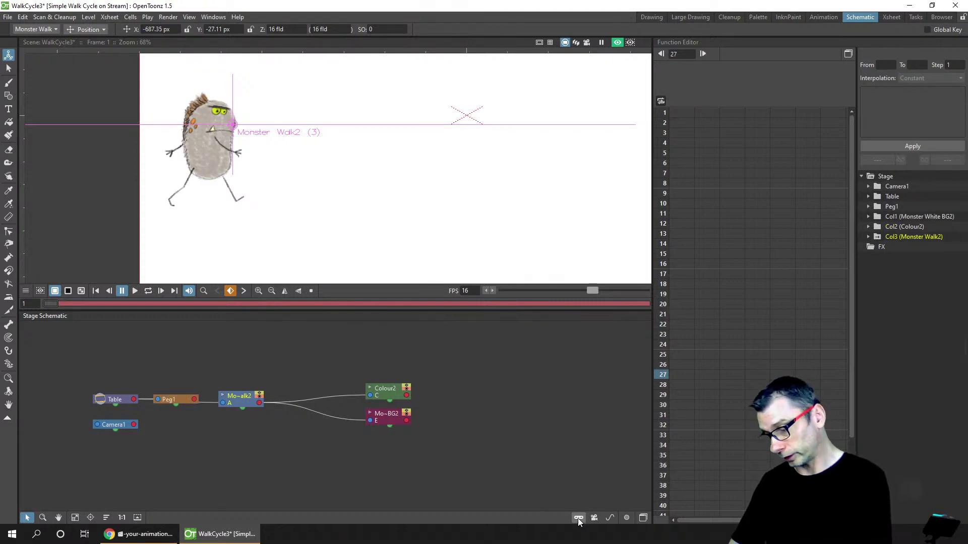
left_click_drag(177, 395, 304, 358)
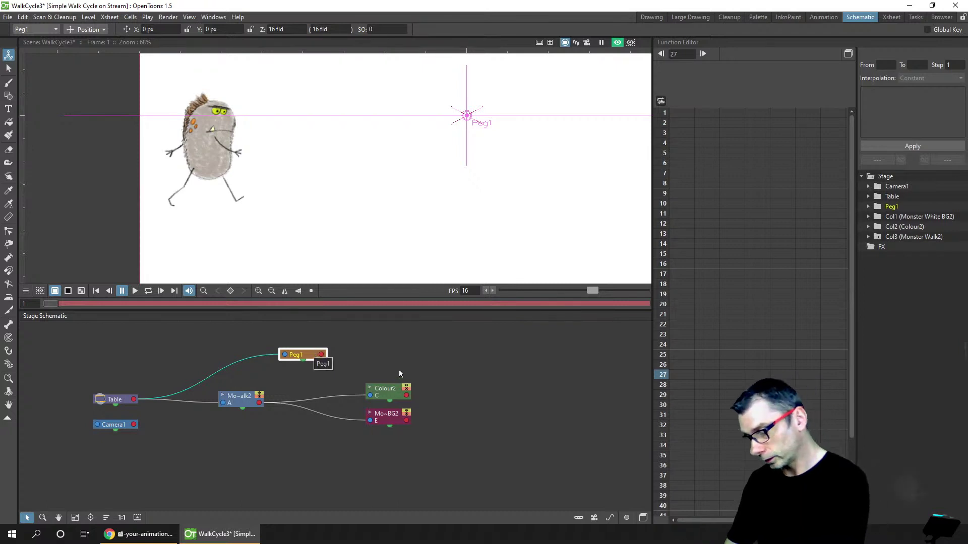
left_click_drag(304, 358, 230, 358)
left_click_drag(223, 403, 249, 356)
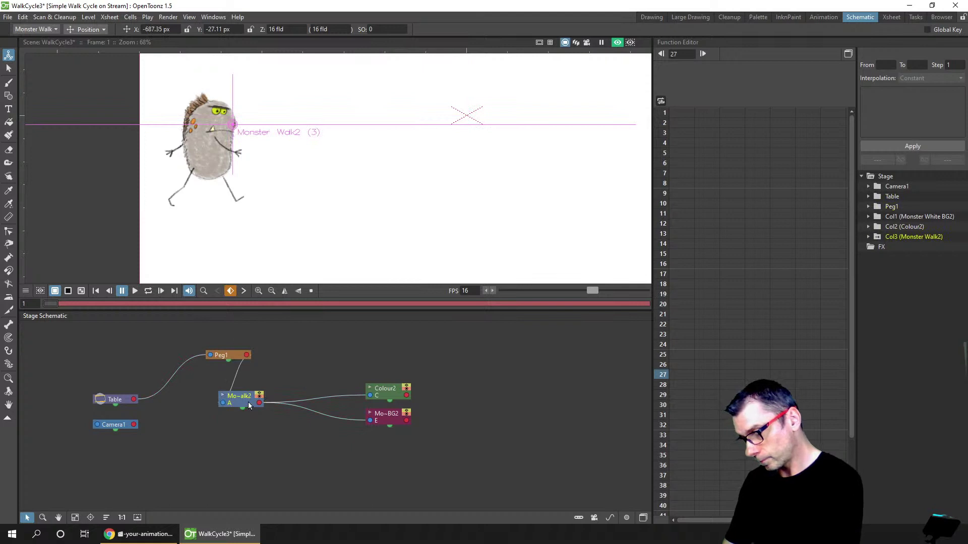
left_click_drag(250, 406, 326, 398)
left_click_drag(218, 359, 216, 376)
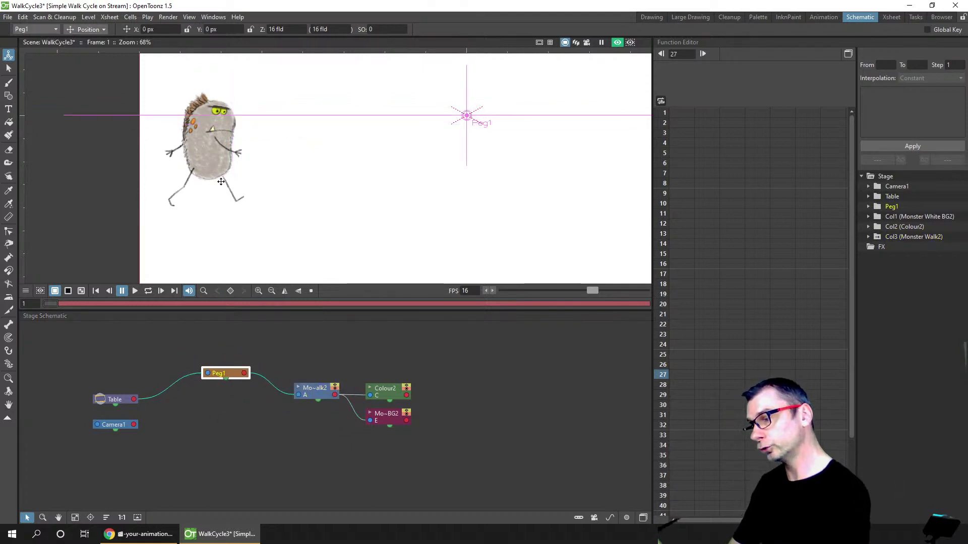
Keyframe Peg1's position at frames 1, 3, 6 and 8, with Y at 42.79, -7.67, 42.67 and 25.83 px
left_click_drag(240, 204, 243, 193)
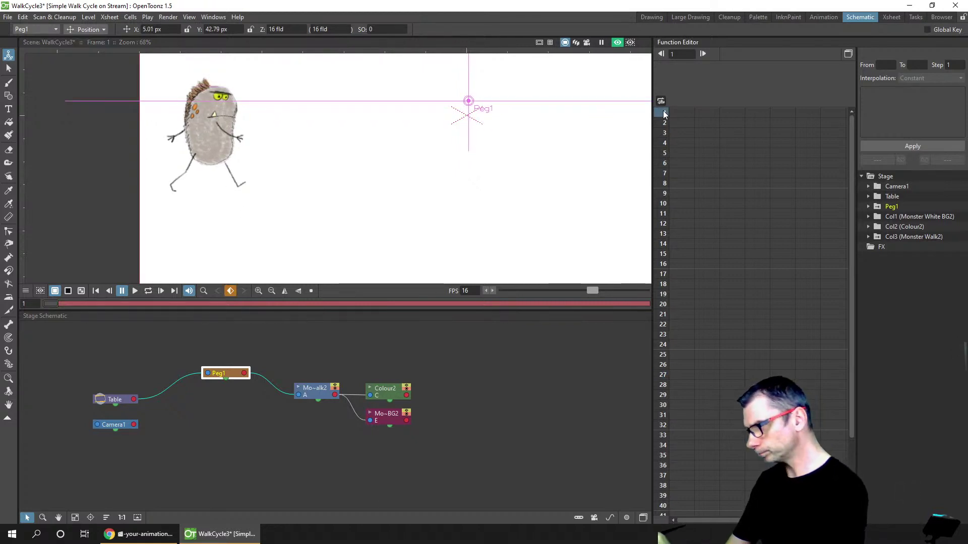
left_click(664, 133)
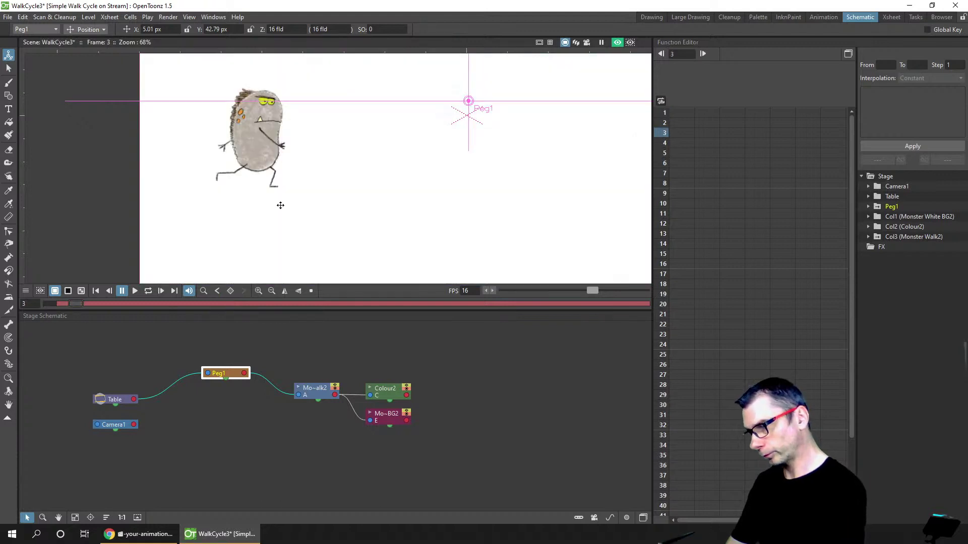
key("period")
key("period")
key("period")
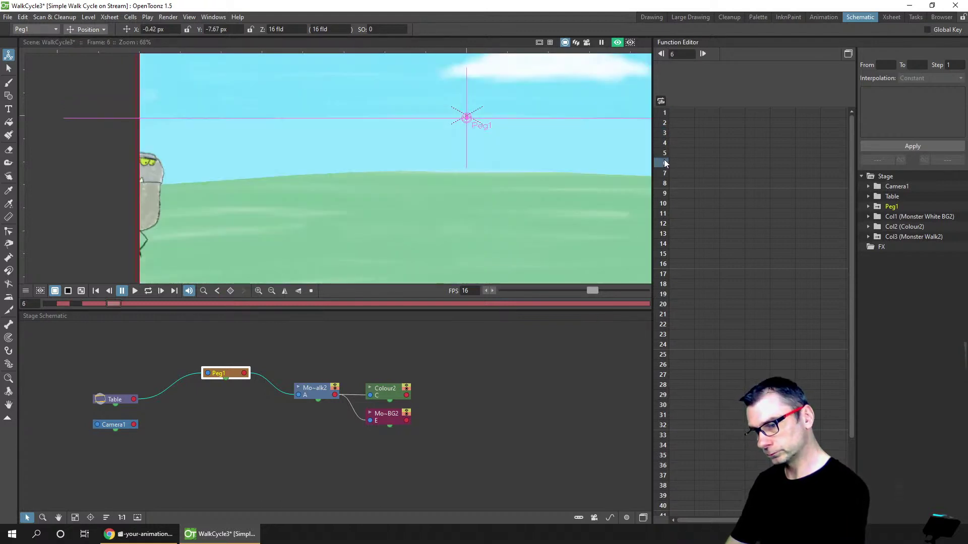
left_click_drag(299, 198, 301, 183)
left_click(665, 182)
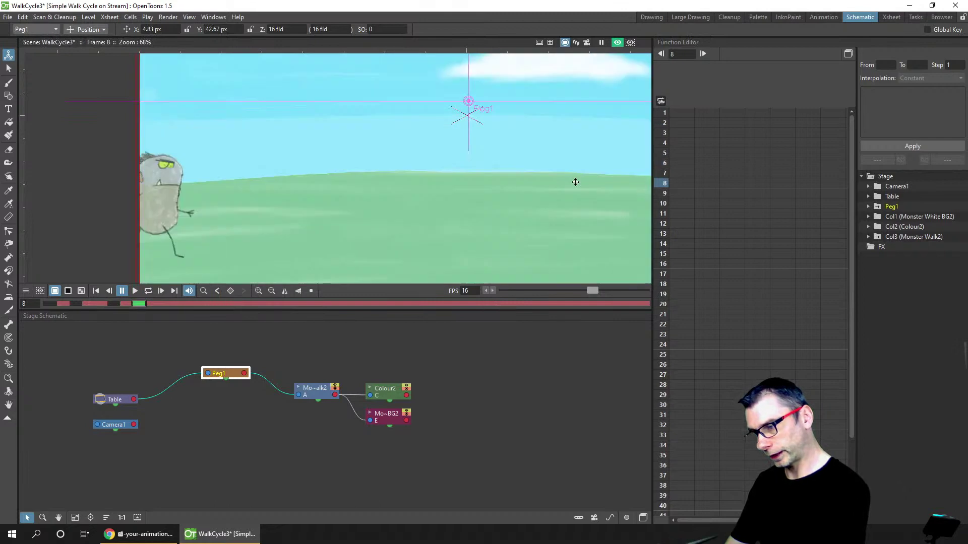
left_click_drag(404, 203, 403, 208)
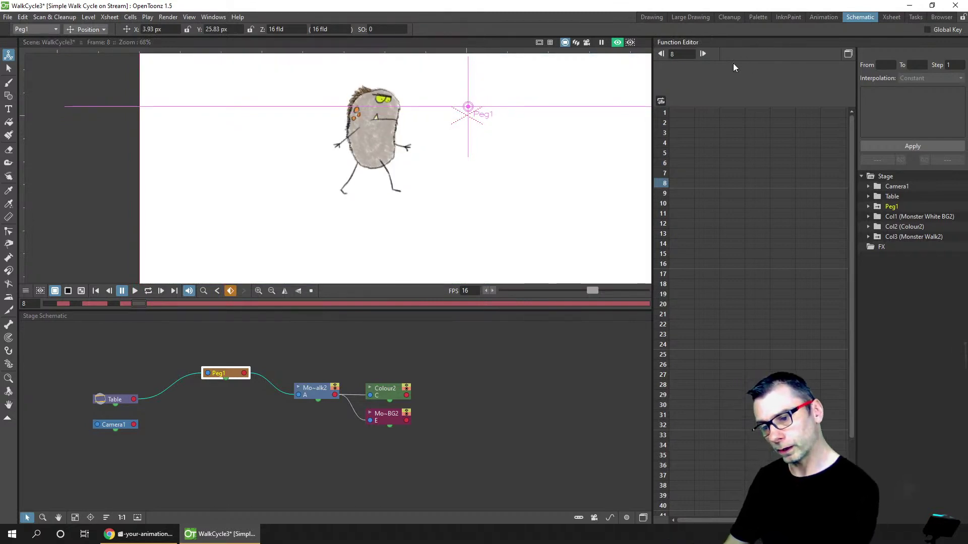
Display Peg1's animation channels in the Function Editor, and scrub frames 1 to 10 with the viewer's preview off
left_click(870, 207)
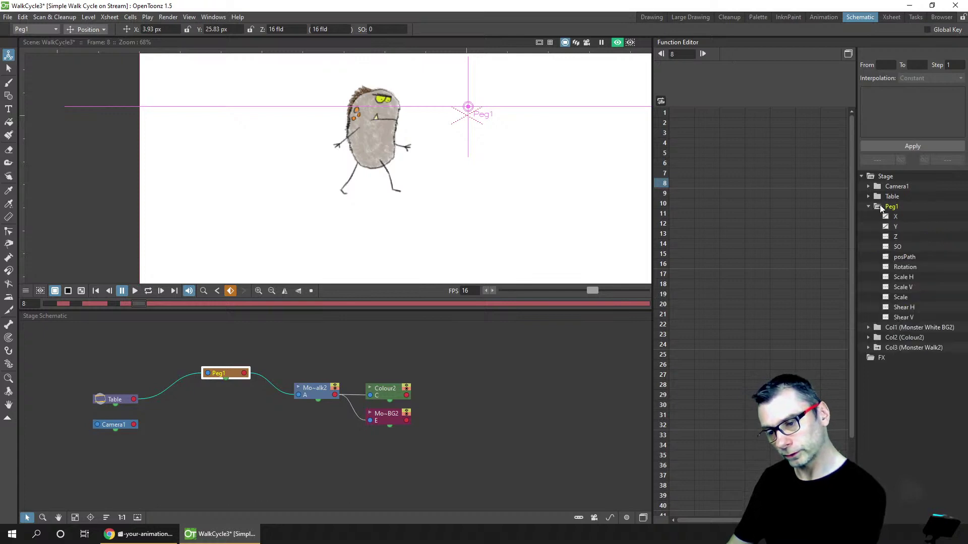
left_click(879, 206)
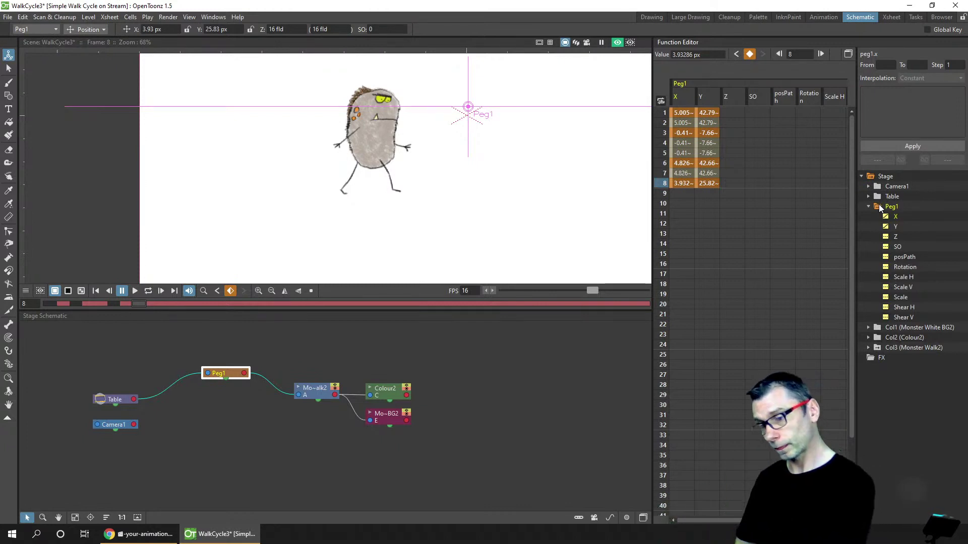
left_click(664, 113)
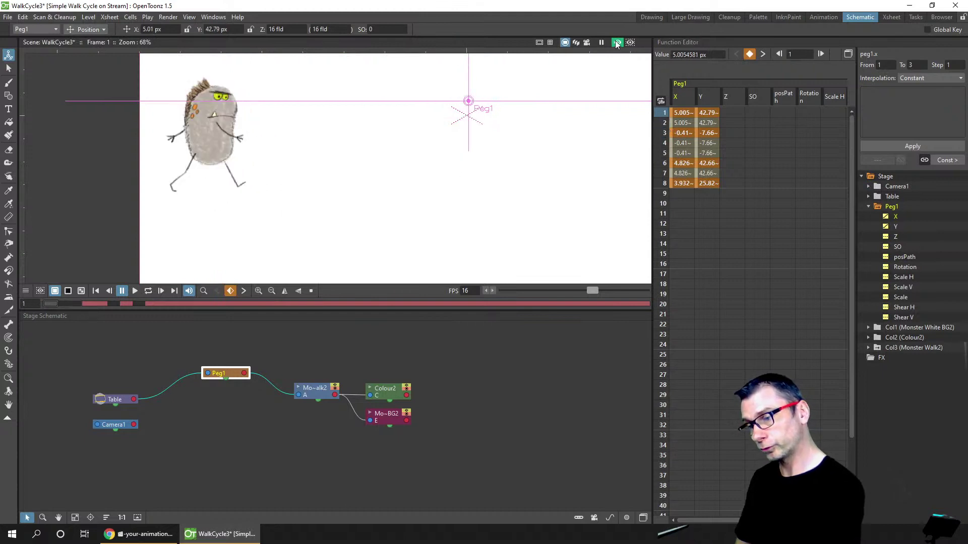
left_click(616, 43)
left_click_drag(666, 112, 658, 183)
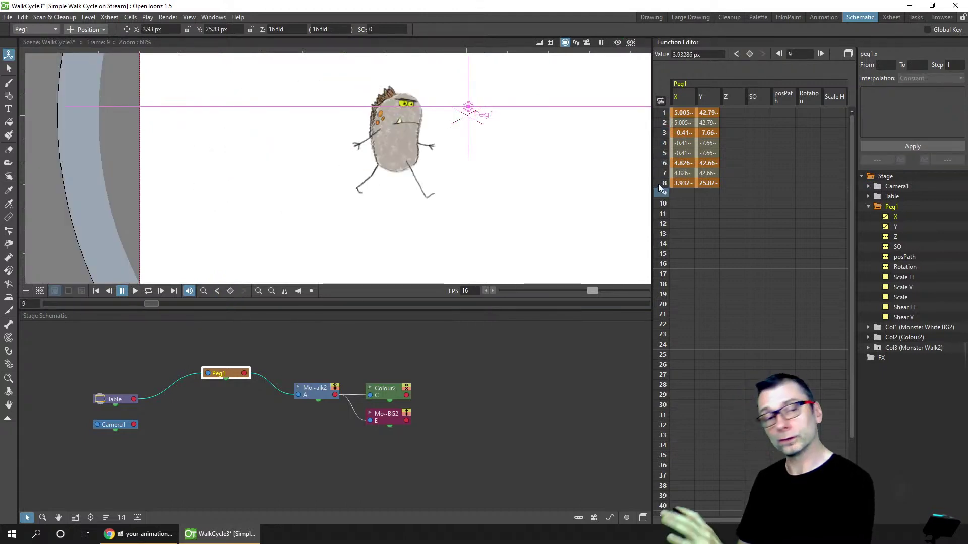
left_click_drag(661, 116, 658, 193)
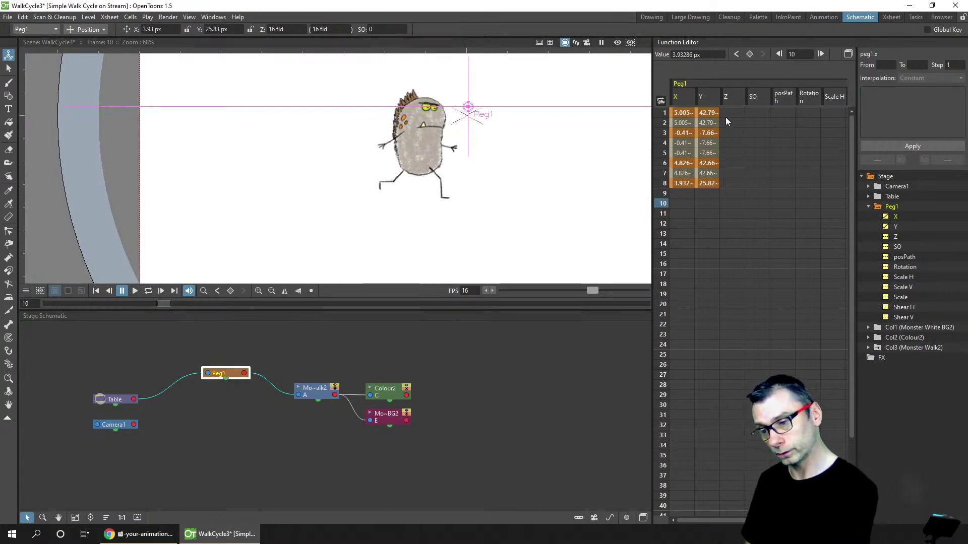
Delete all keyframes in Peg1's X channel
left_click(682, 101)
key("Delete")
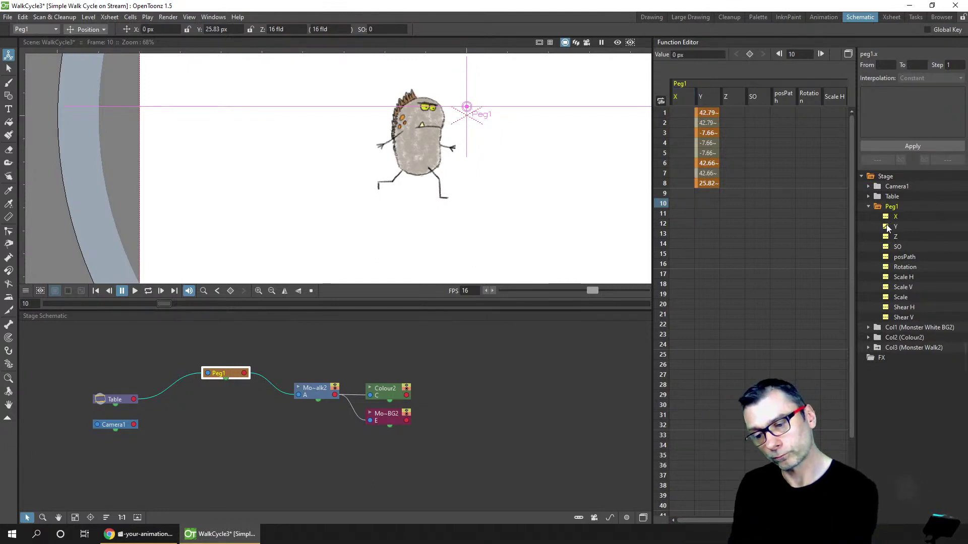
Expand the Monster Walk2 channels and hide every Peg1 channel except Y in the Function Editor
left_click(870, 347)
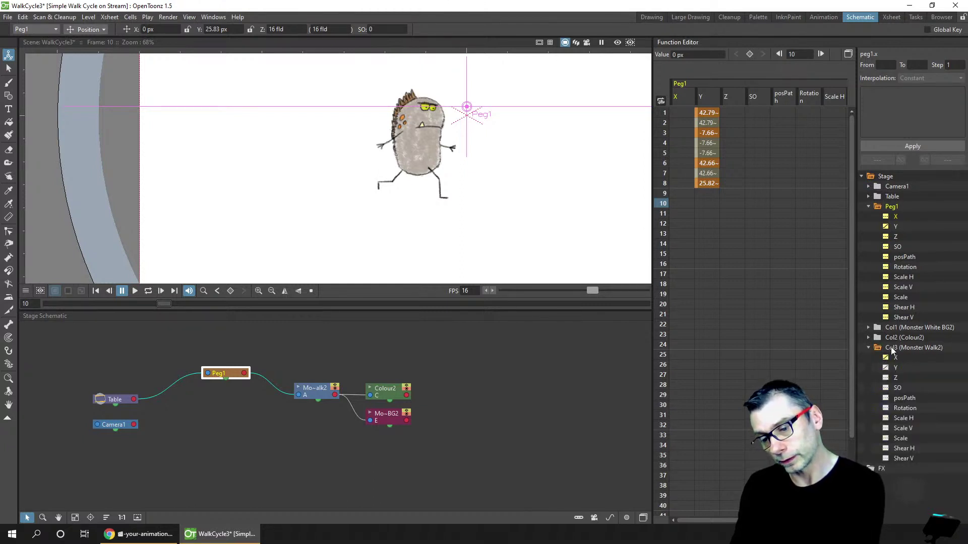
left_click(886, 216)
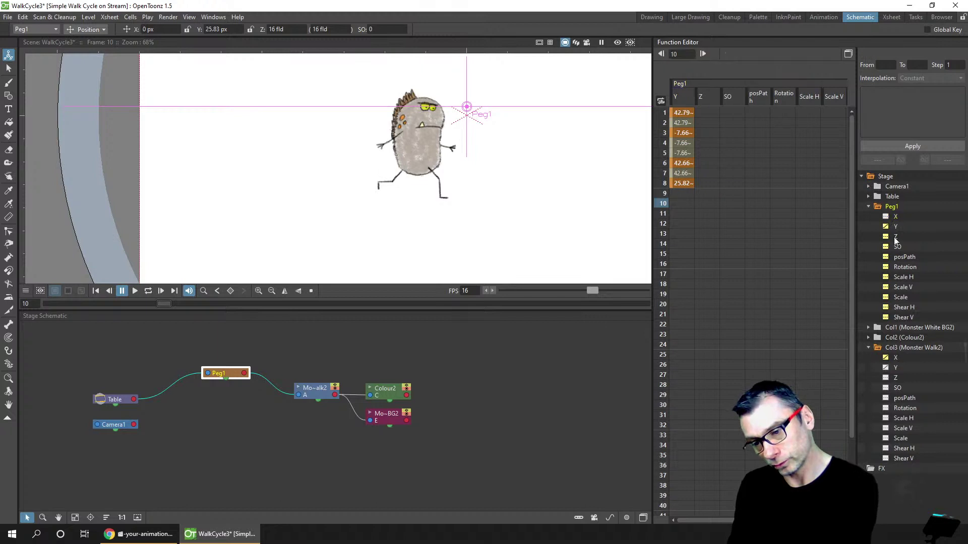
left_click(887, 237)
left_click(886, 247)
left_click(886, 256)
left_click(886, 267)
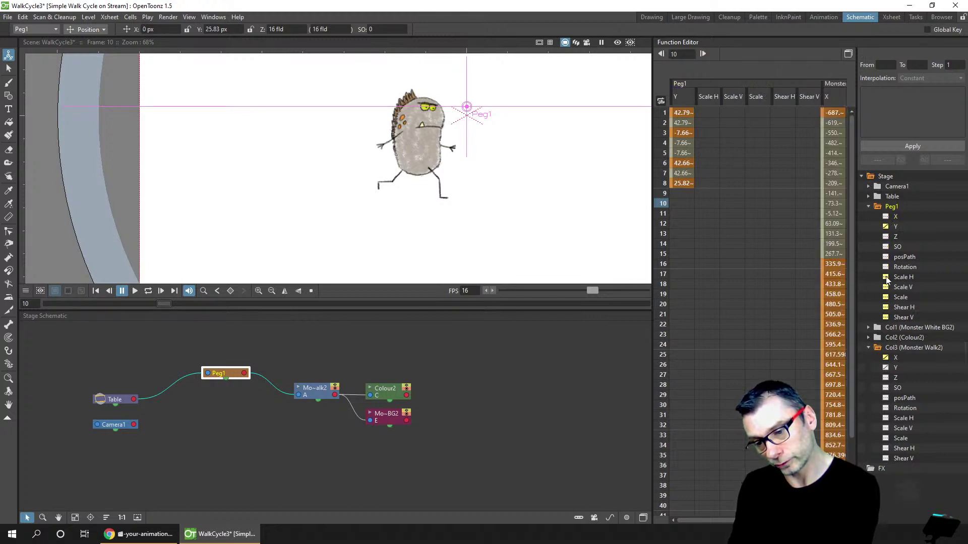
left_click(886, 277)
left_click(886, 287)
left_click(886, 297)
left_click(886, 307)
left_click(886, 318)
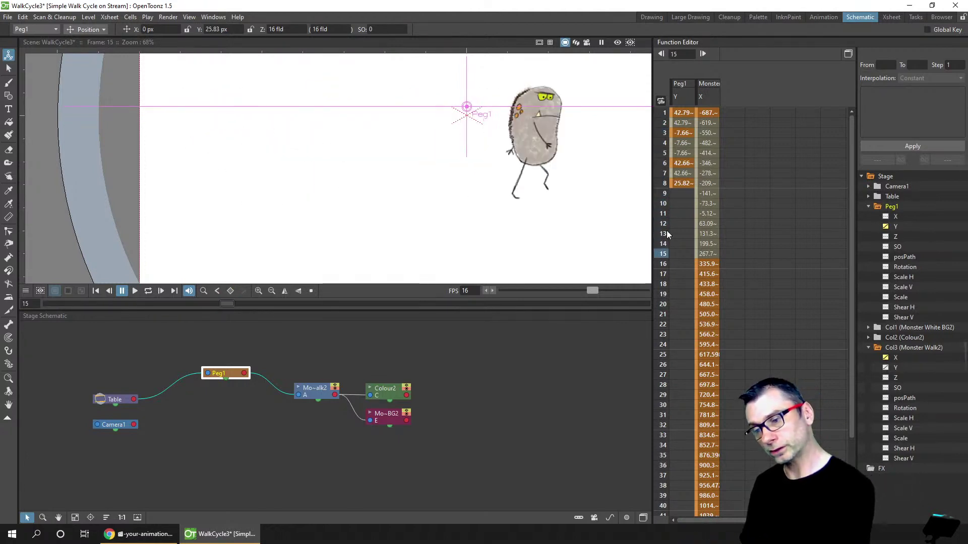
Examine Monster Walk2's X keyframes at frames 1 and 16, and scrub to frame 12 to watch the combined motion
left_click(708, 113)
left_click(708, 264)
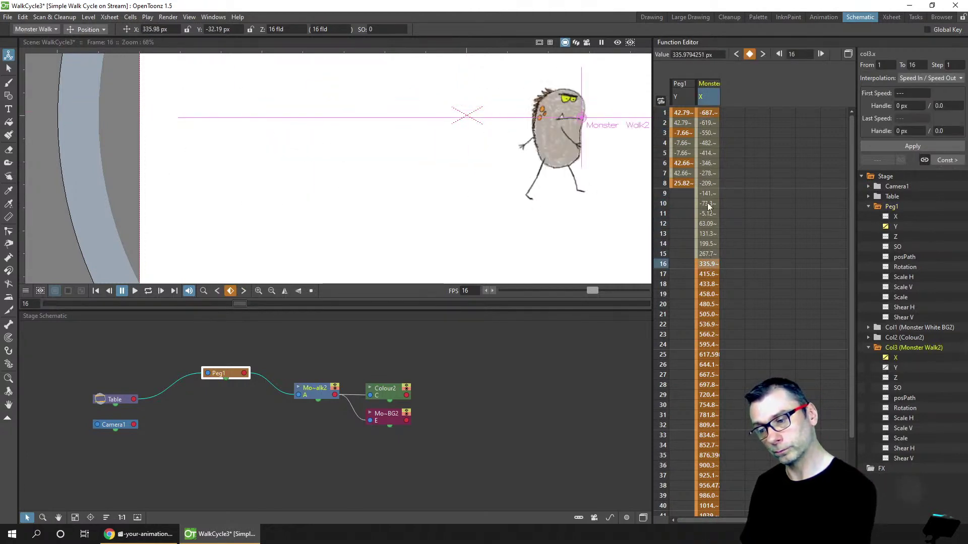
left_click_drag(663, 110, 653, 218)
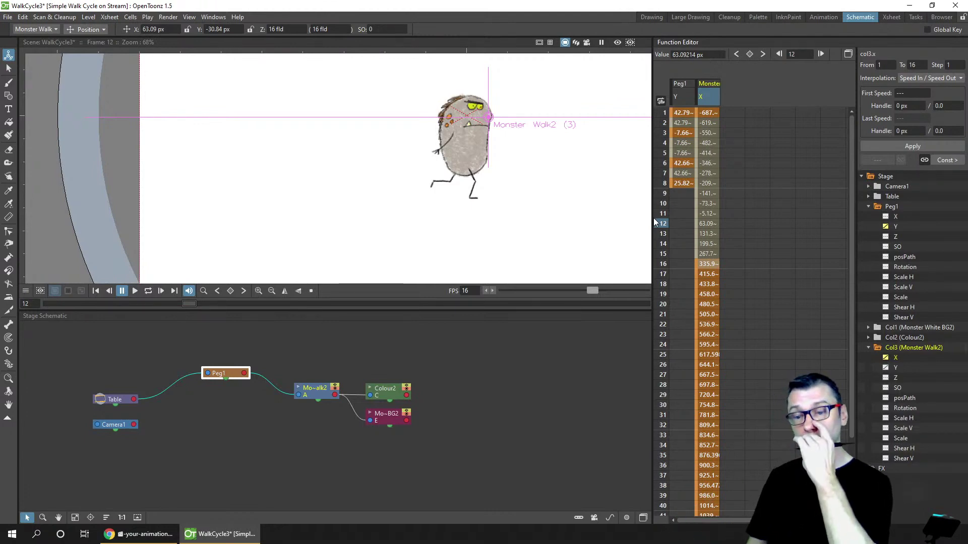
Look at the timeline in the Drawing room and the Animation room, and return to the Schematic room
left_click(654, 17)
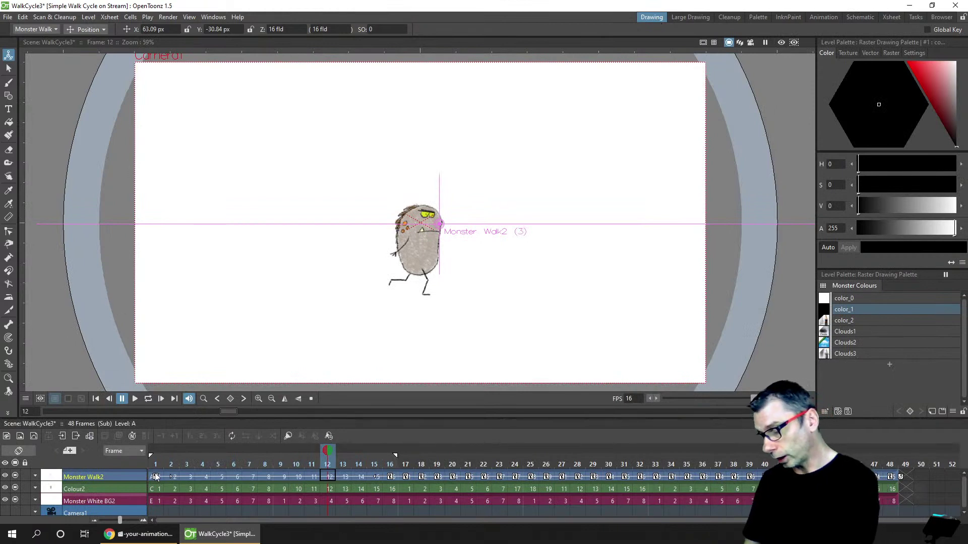
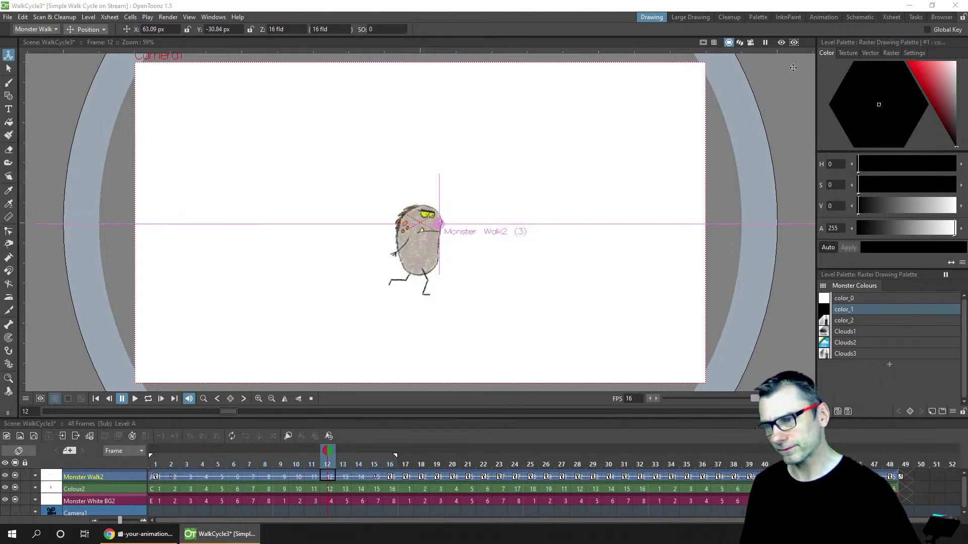
left_click(822, 17)
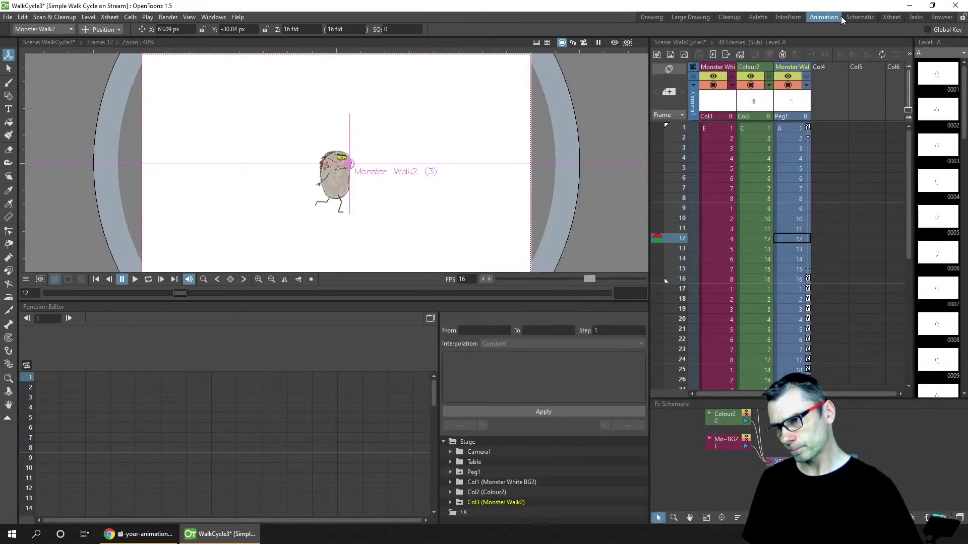
left_click(864, 17)
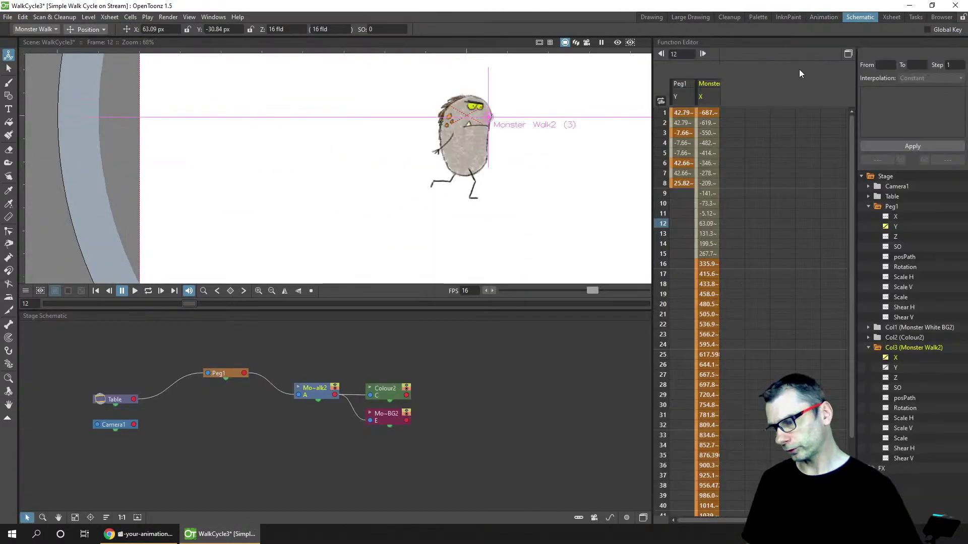
Show the FX schematic and spread out the XSheet, Output and Monster Walk2 nodes to make space for effects
left_click(643, 518)
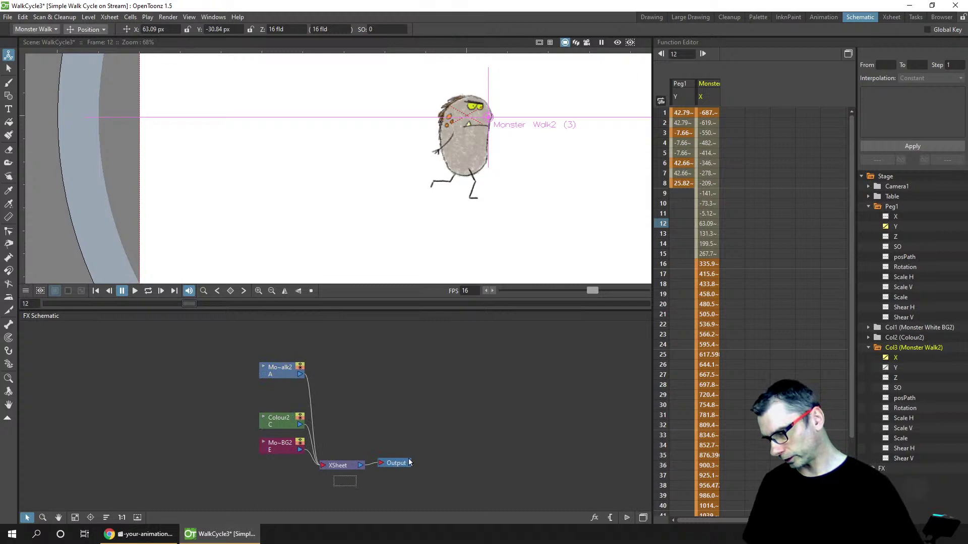
left_click_drag(409, 463, 442, 379)
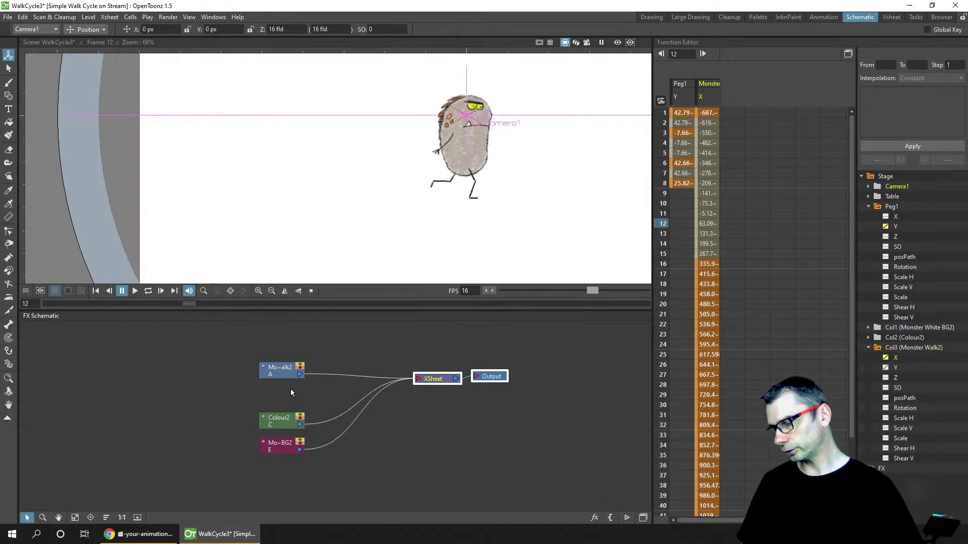
right_click(274, 372)
mouse_move(294, 377)
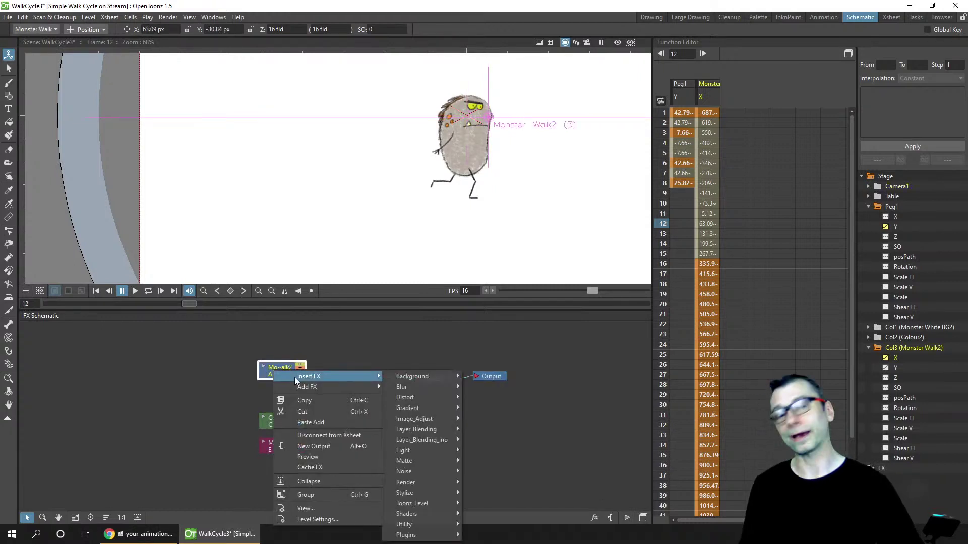
left_click(325, 356)
left_click_drag(282, 366, 251, 352)
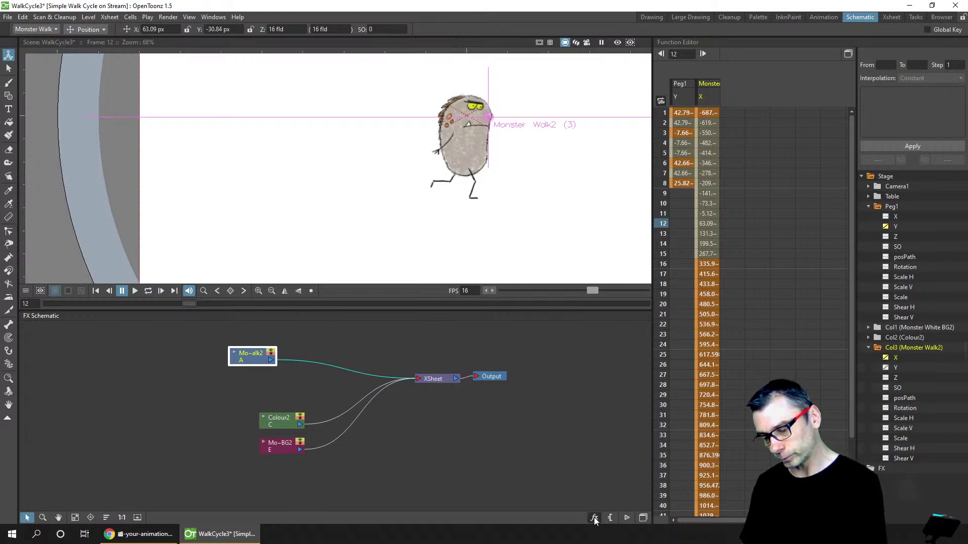
Bring up the FX Browser for Monster Walk2 and look through the Background and Blur effect categories
left_click(595, 519)
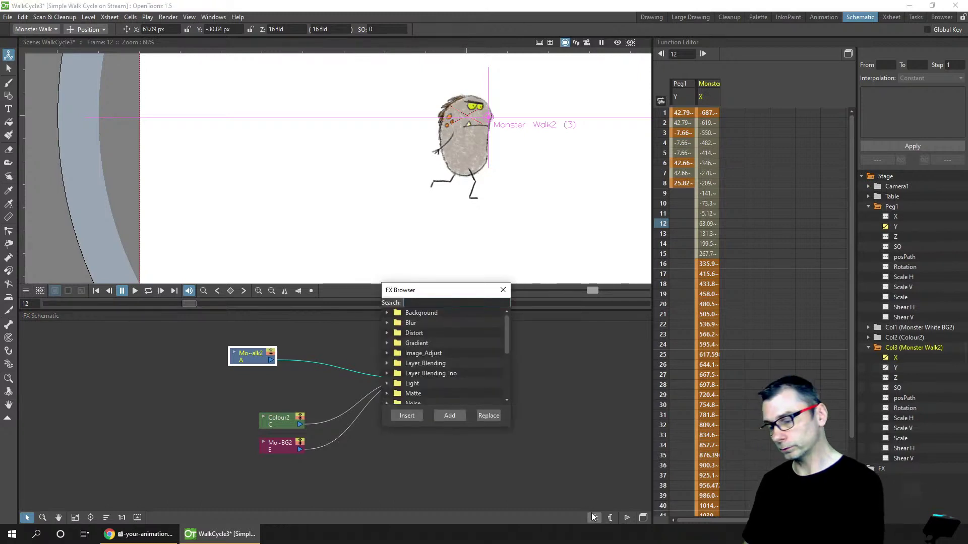
left_click(386, 313)
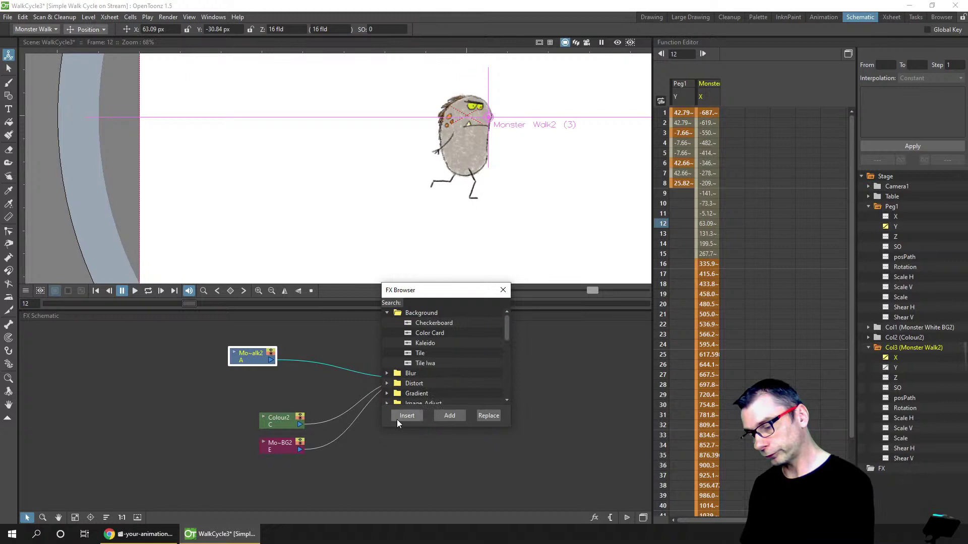
left_click(386, 313)
left_click(386, 323)
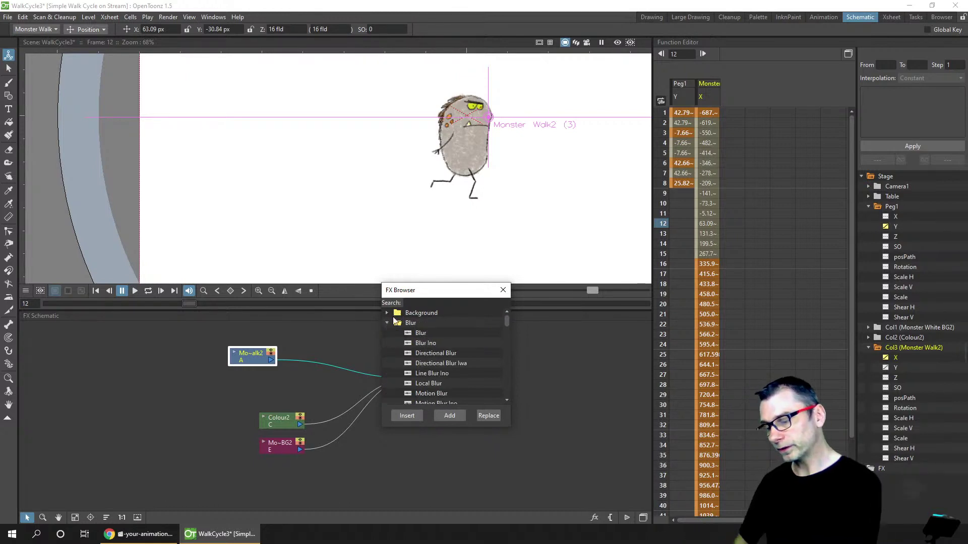
left_click(387, 322)
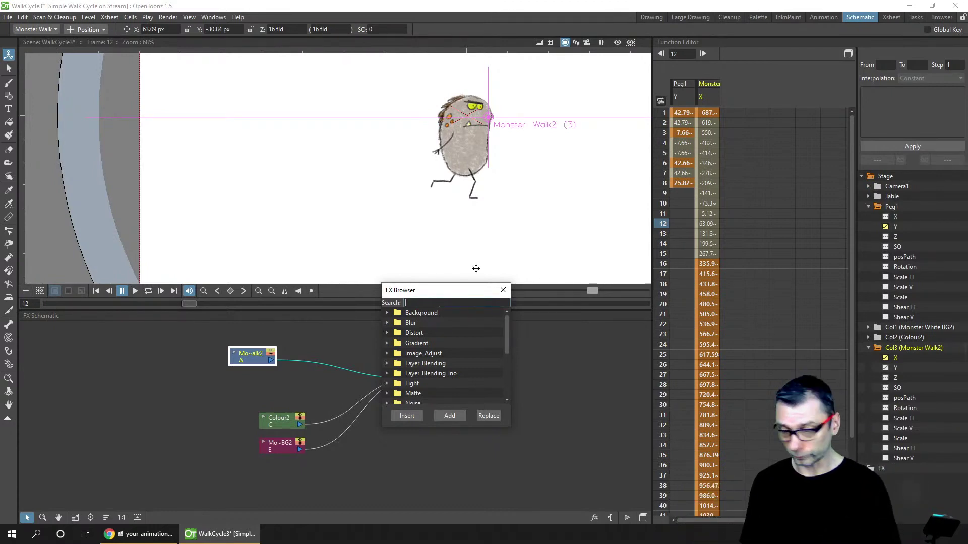
Search the FX Browser for "trans" and select the Transparency effect
type("tra")
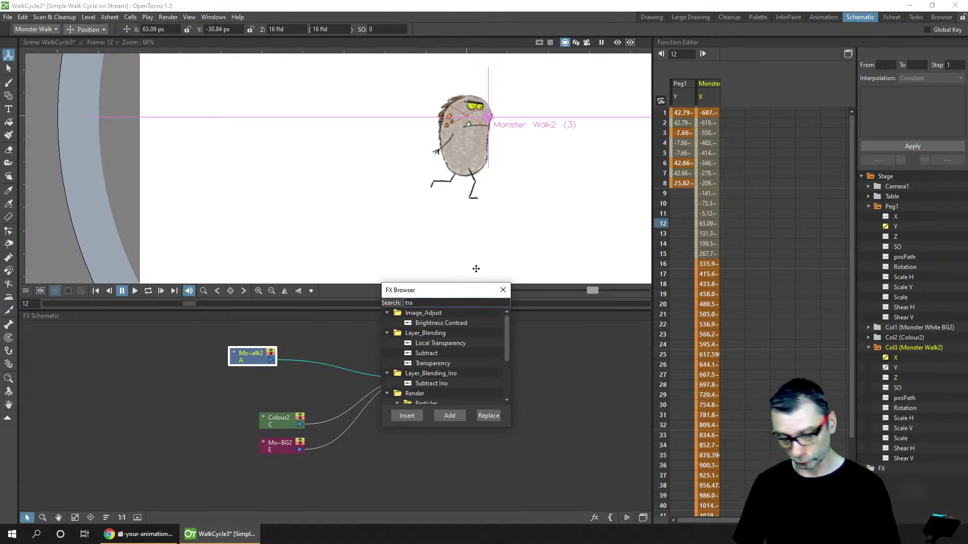
type("ns")
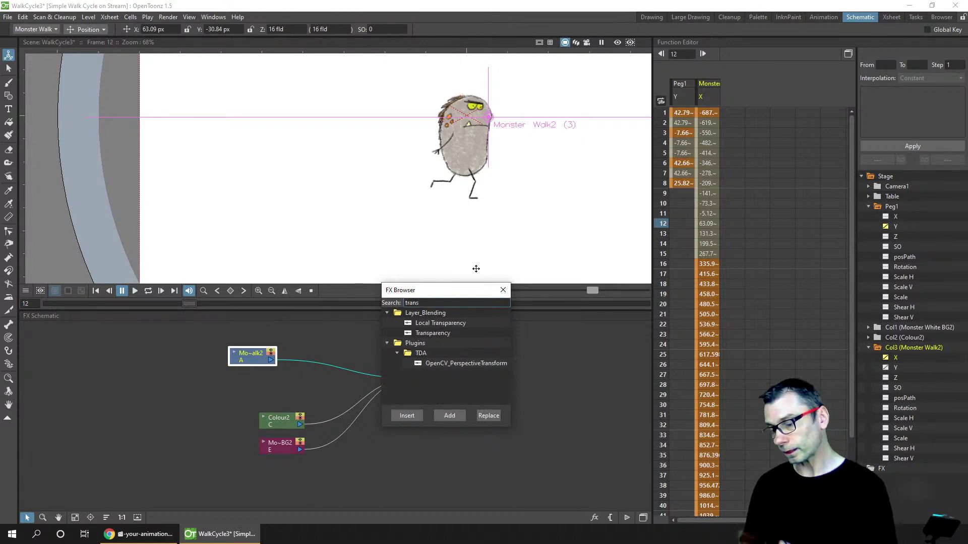
left_click(437, 334)
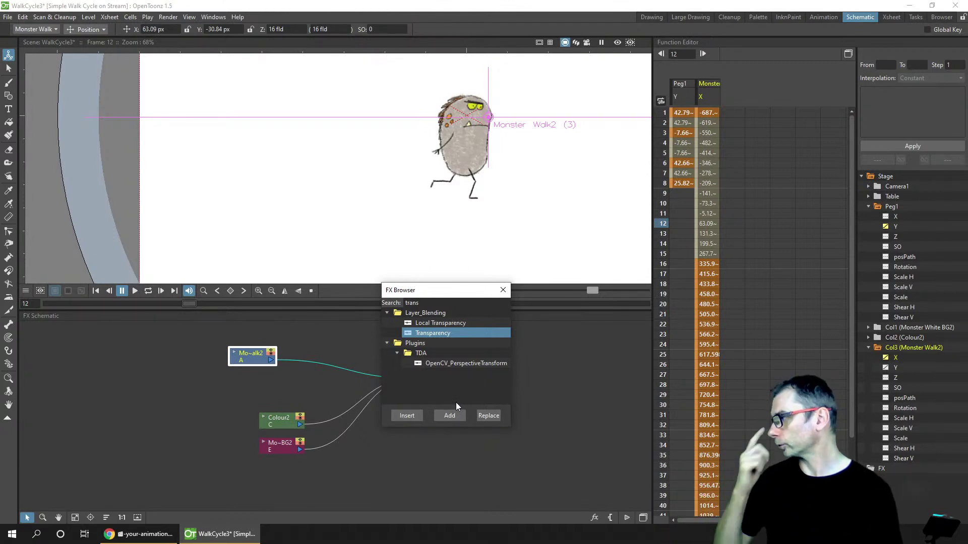
Search the FX Browser for "pale" instead and select the Palette Filter effect
left_click(436, 302)
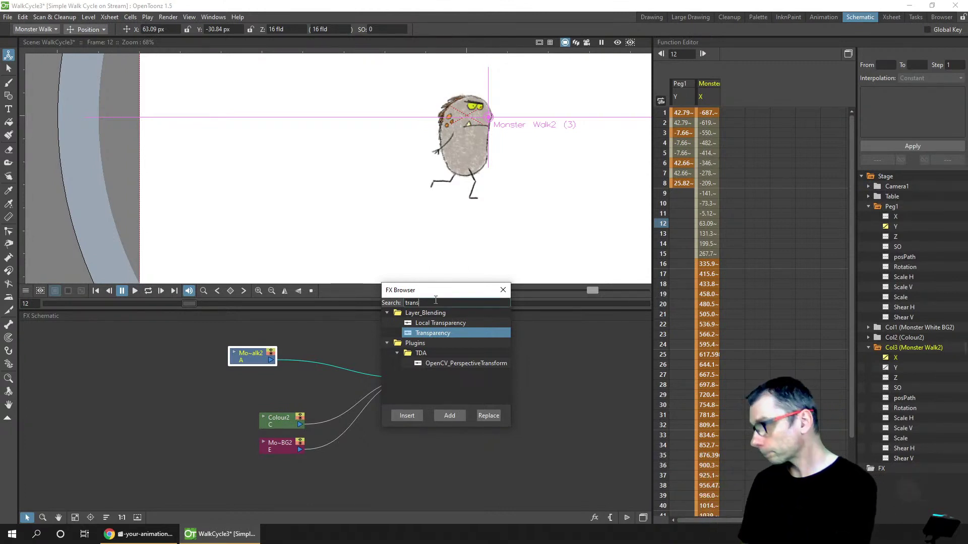
key("ctrl+a")
type("pale")
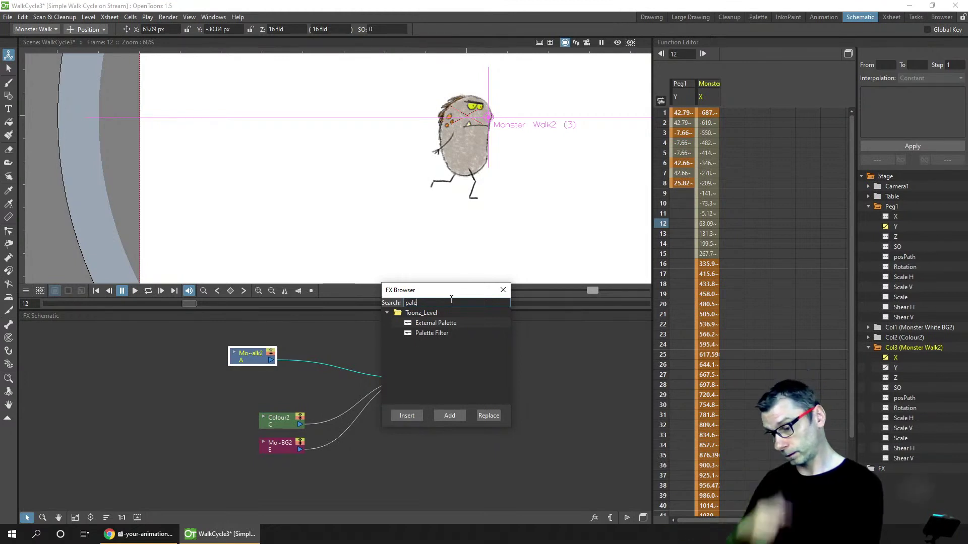
left_click(441, 334)
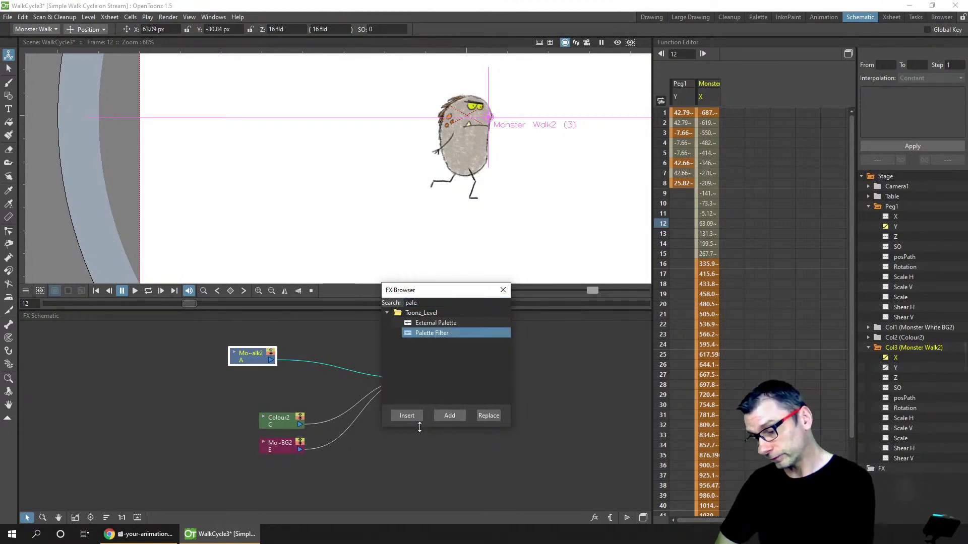
Insert the Palette Filter after Monster Walk2, dismiss the FX Browser, and open the filter's settings
left_click(405, 416)
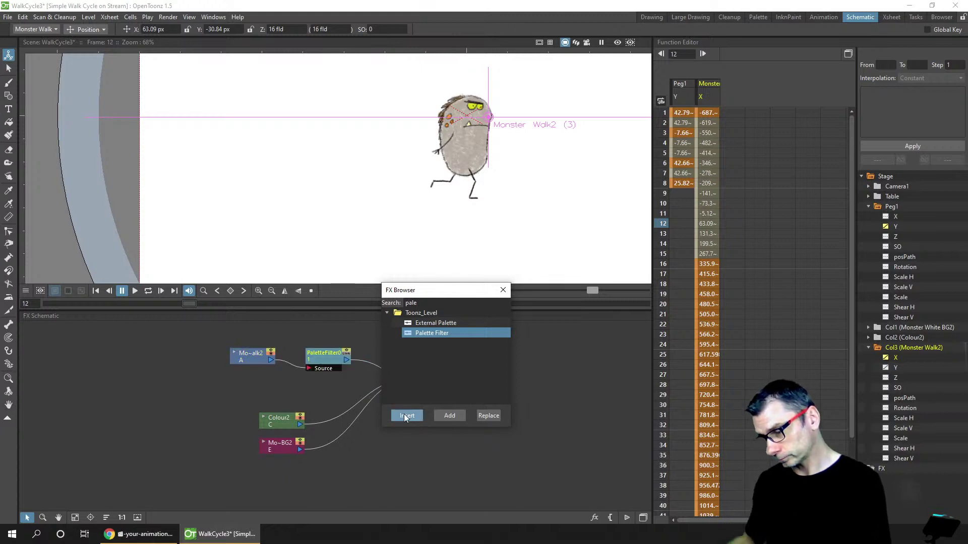
left_click(503, 289)
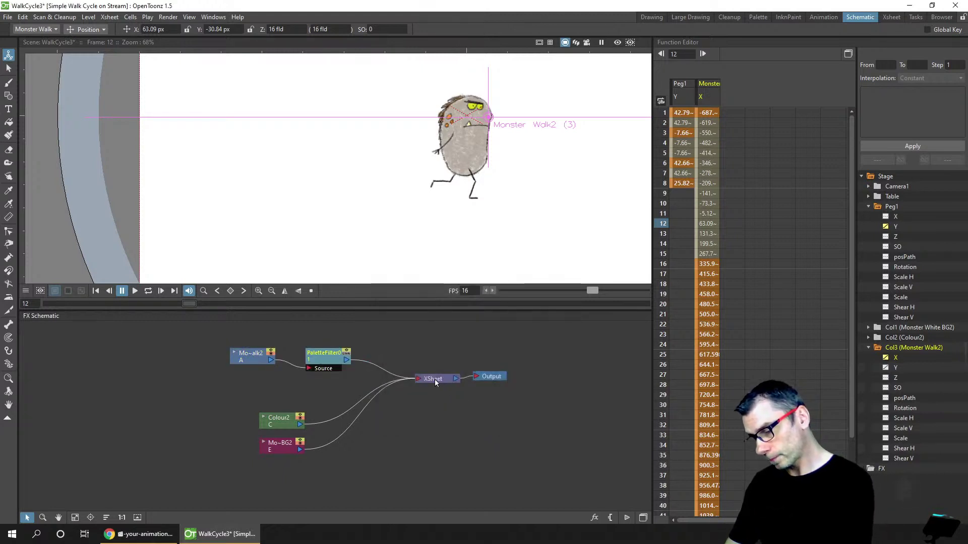
double_click(324, 360)
left_click_drag(543, 331, 533, 296)
left_click(499, 325)
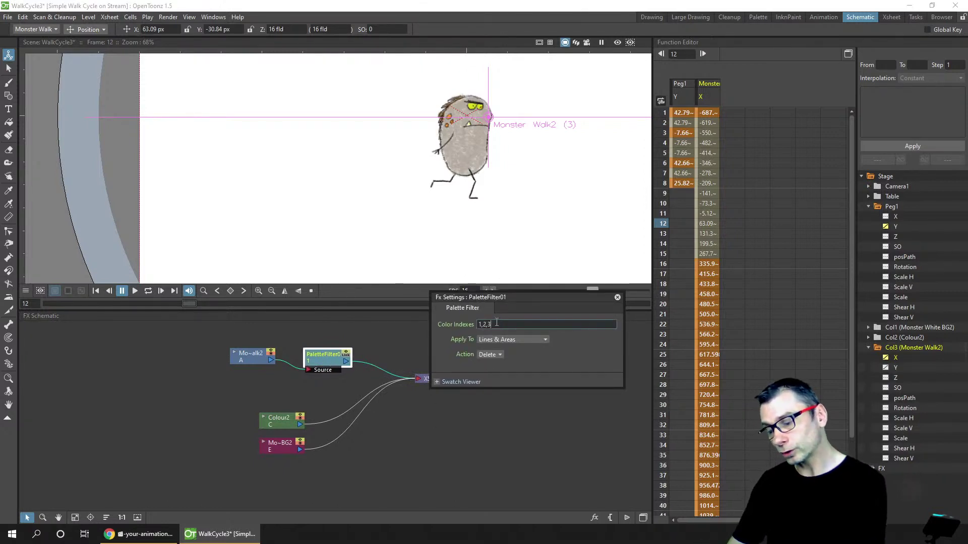
Rearrange the schematic so the Palette Filter sits above Monster Walk2, and move the Fx Settings window clear of the nodes
left_click_drag(317, 355, 333, 326)
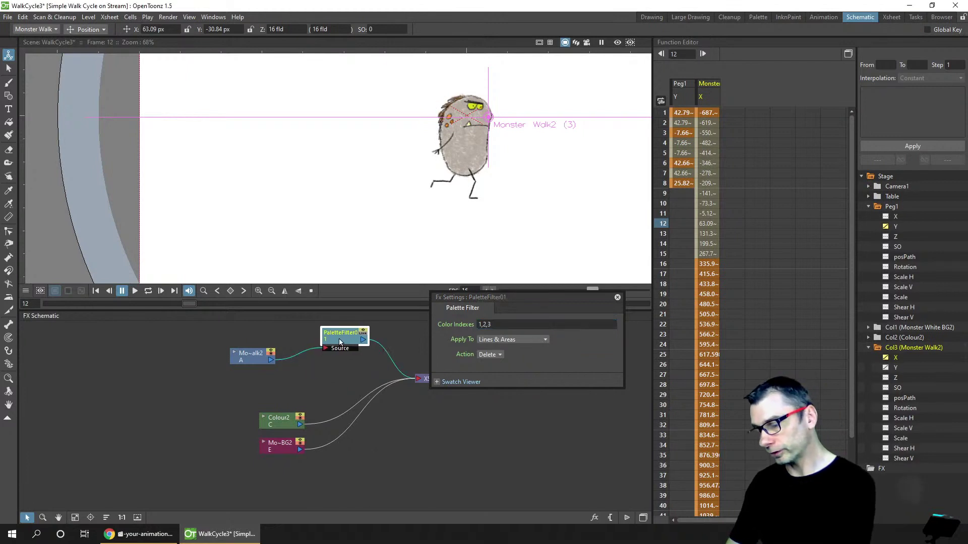
left_click(248, 366)
left_click_drag(248, 367, 251, 382)
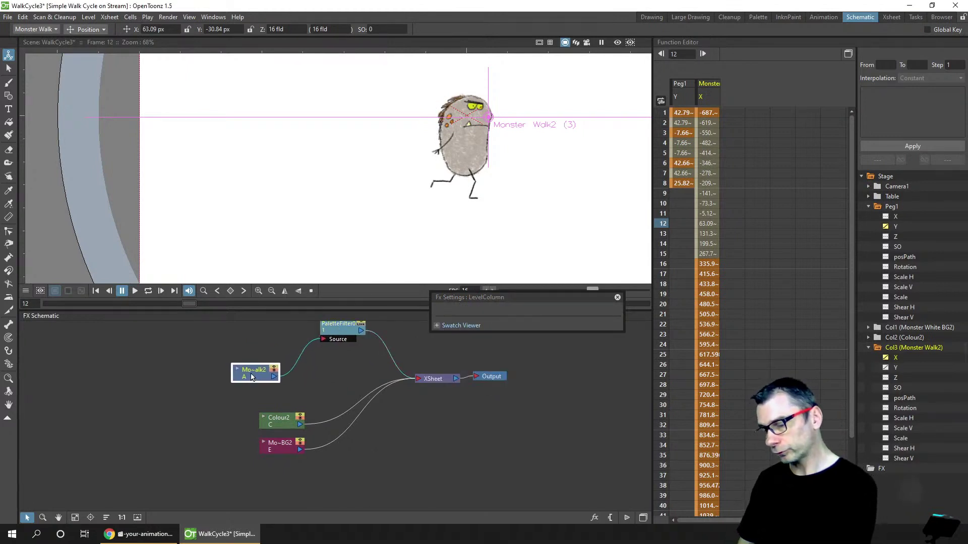
left_click_drag(509, 298, 522, 270)
left_click_drag(341, 333, 328, 337)
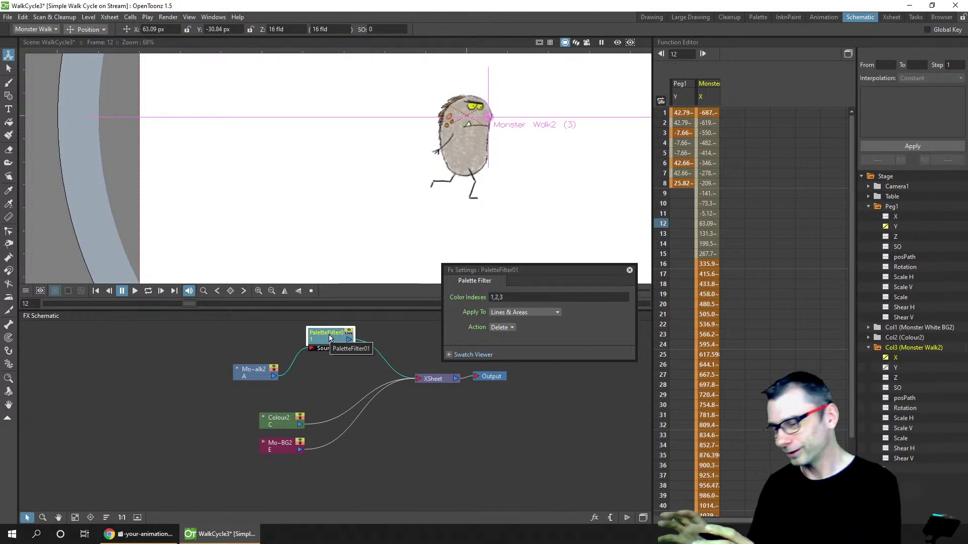
Show the level palette with the Monster Colours styles and place it over the empty part of the Function Editor
left_click(213, 17)
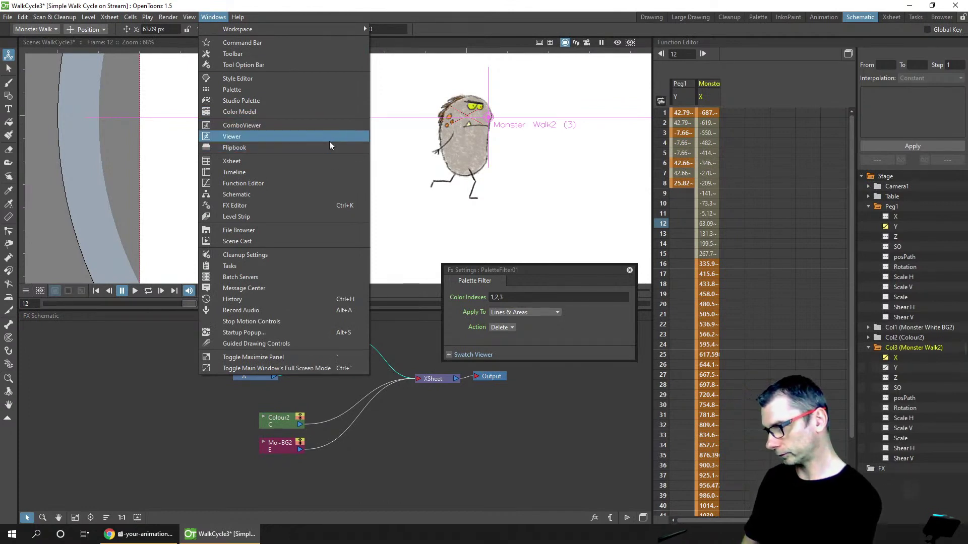
left_click(248, 90)
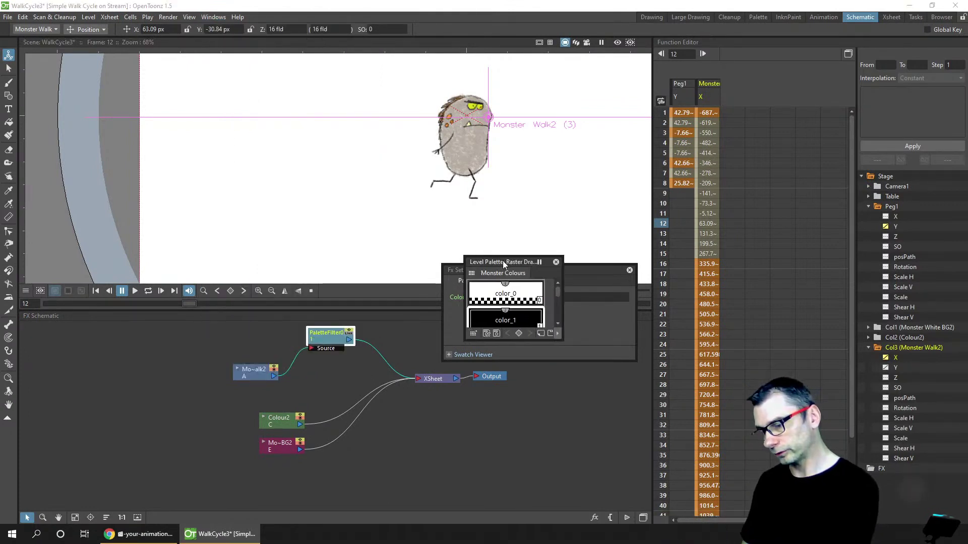
left_click_drag(504, 263, 796, 123)
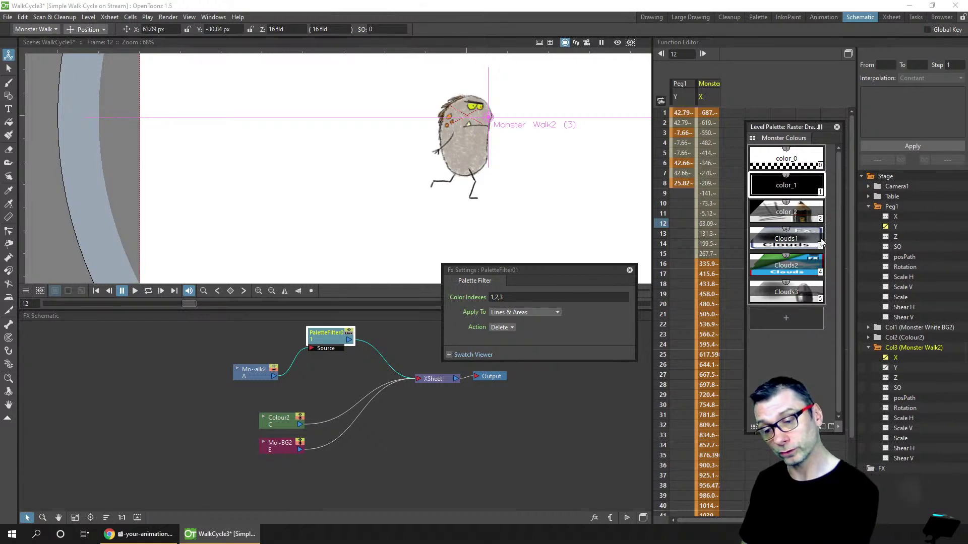
Set the Palette Filter's Color Indexes to 3,4
left_click_drag(529, 297, 460, 306)
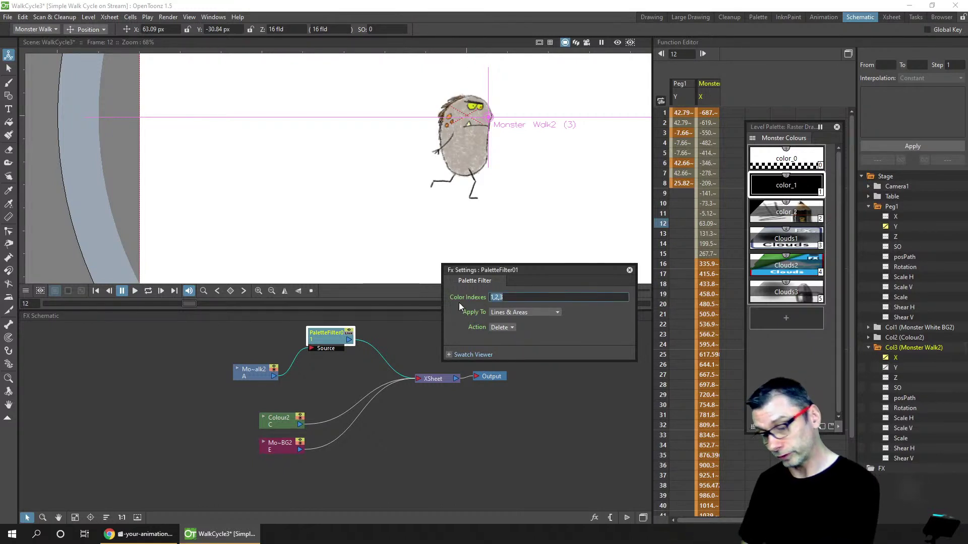
type("3")
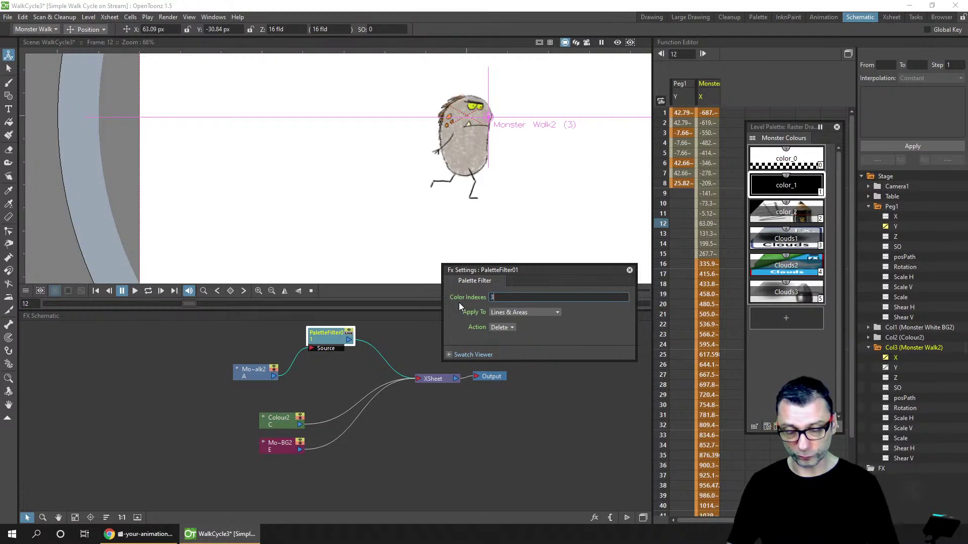
type(",4")
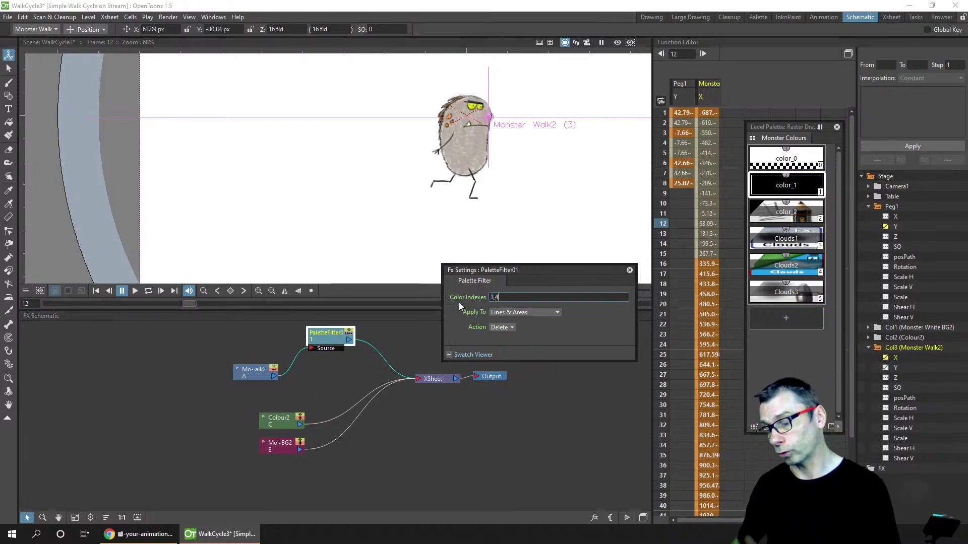
Make the Palette Filter apply to Lines (Delete All Areas) with its Action set to Keep
left_click(539, 313)
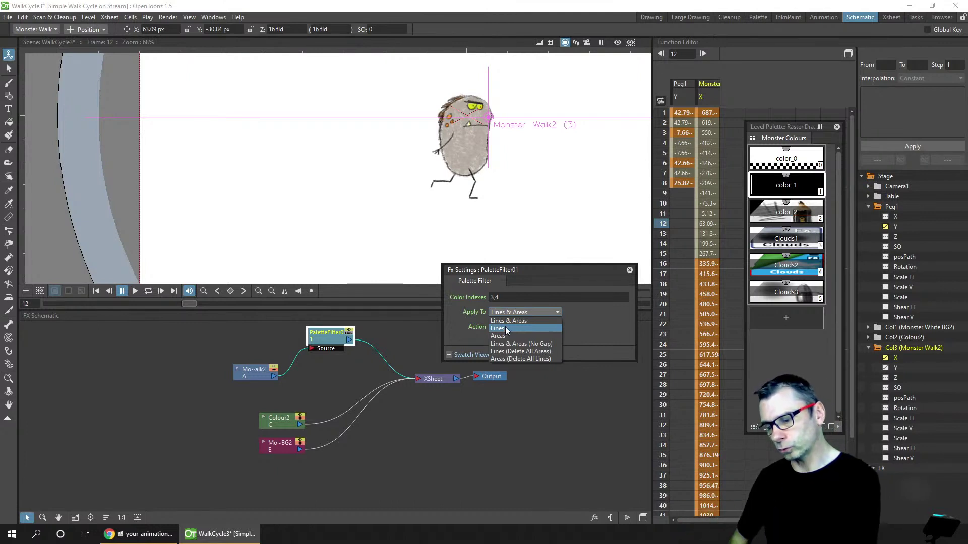
left_click(521, 351)
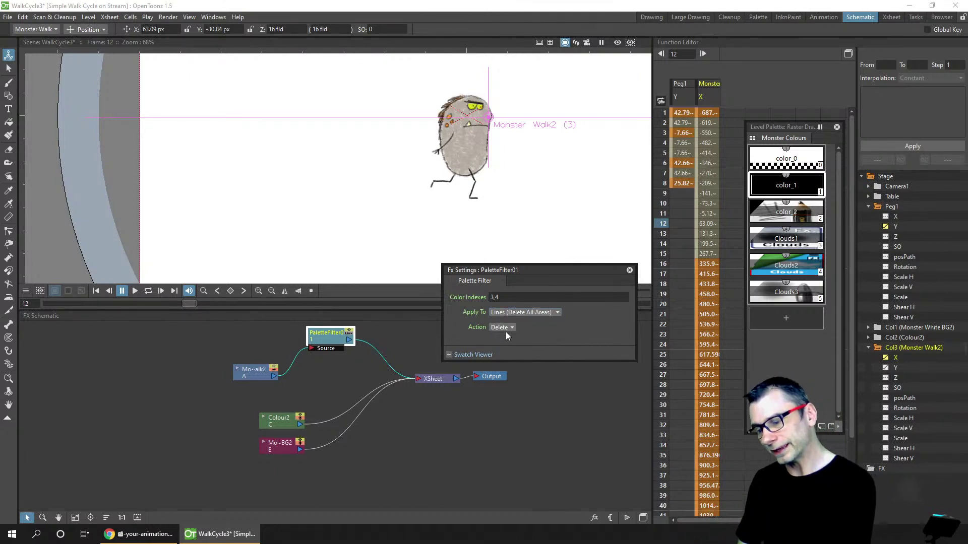
left_click(510, 328)
left_click(517, 331)
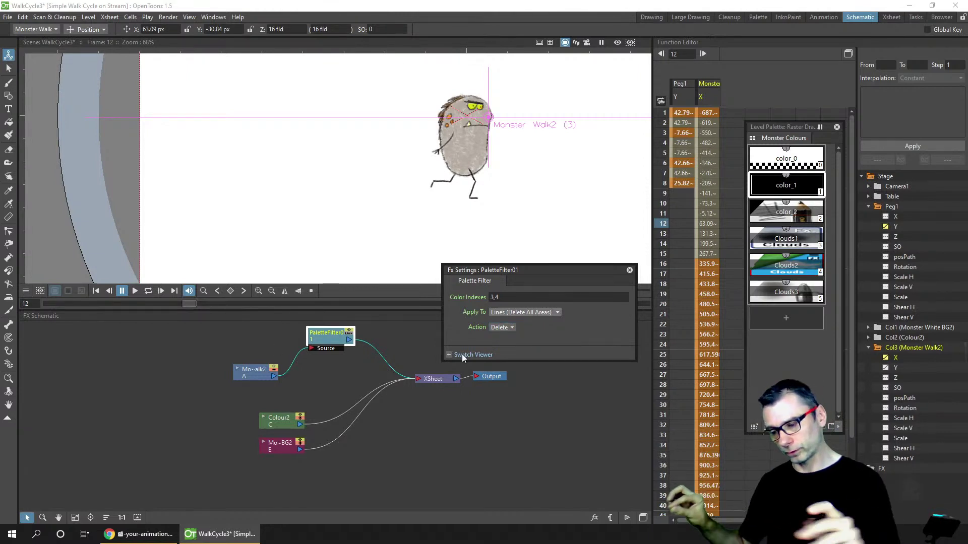
left_click(502, 328)
left_click(504, 344)
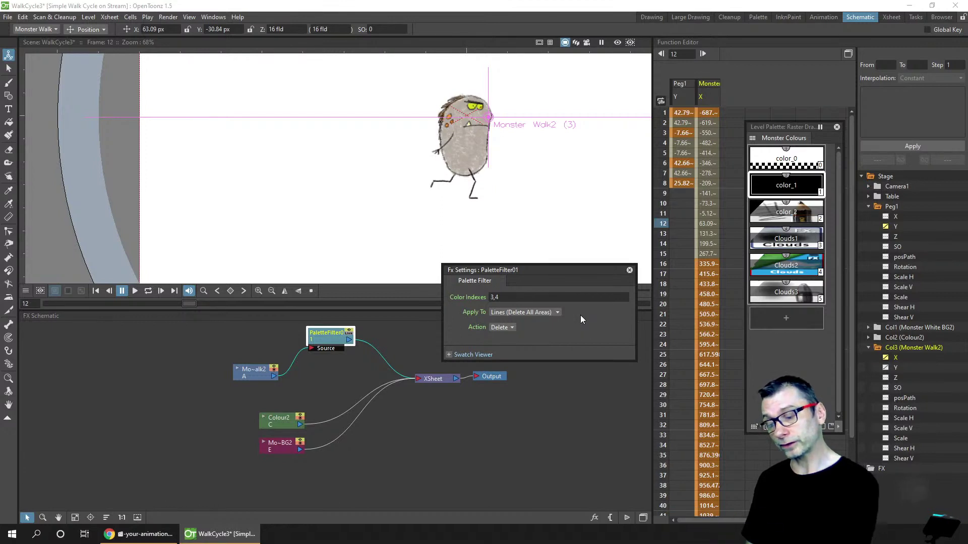
left_click(502, 328)
left_click(504, 344)
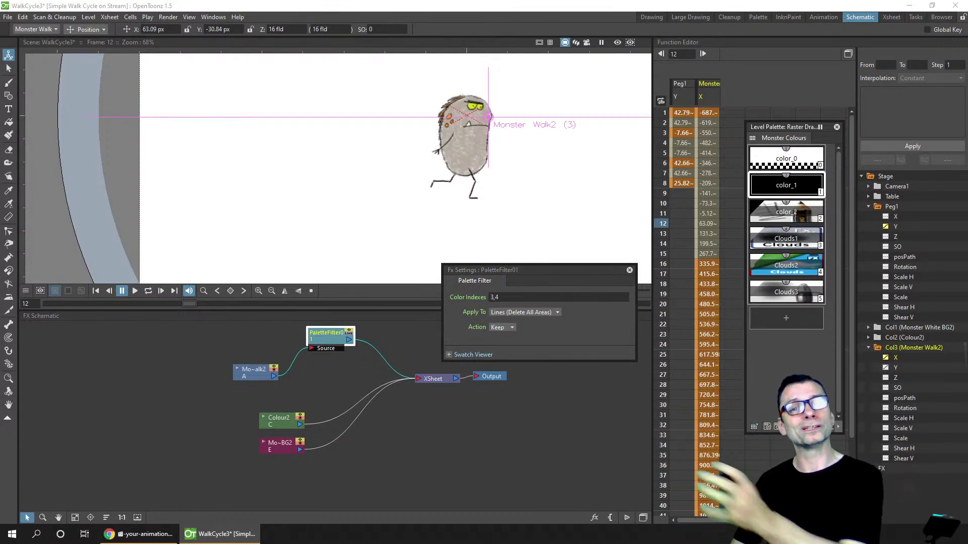
Spread Monster Walk2 and the Palette Filter away from the XSheet node, and briefly preview the scene
left_click_drag(534, 268, 623, 253)
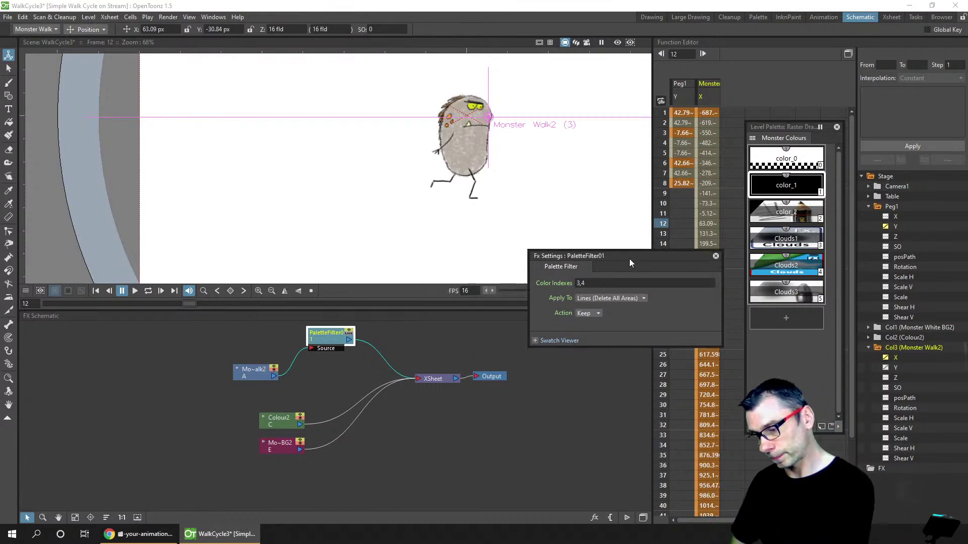
left_click_drag(246, 376, 131, 349)
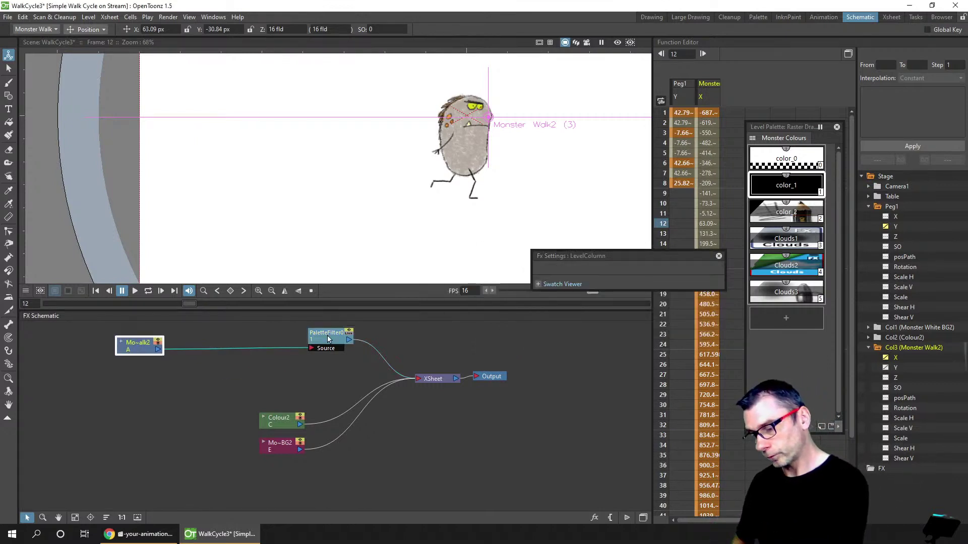
left_click_drag(327, 335, 241, 336)
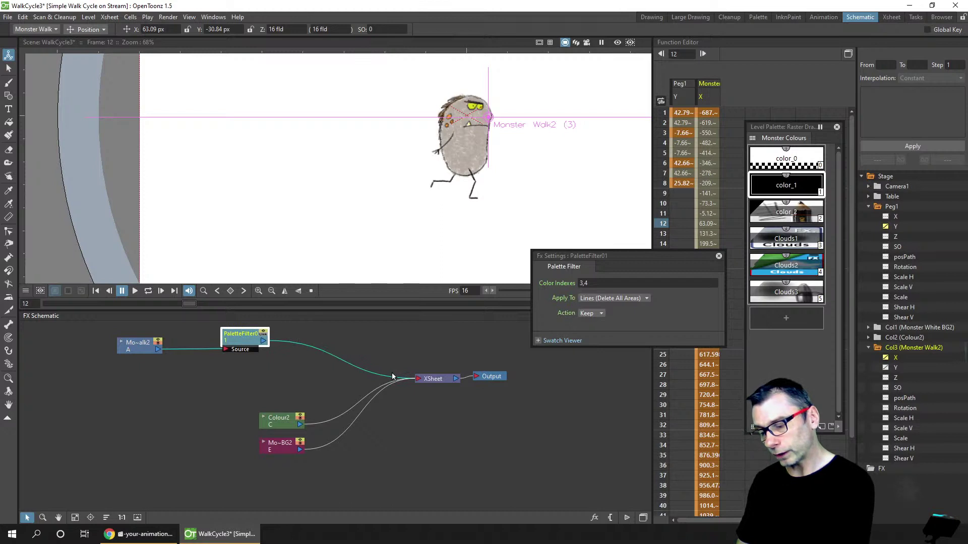
left_click(617, 42)
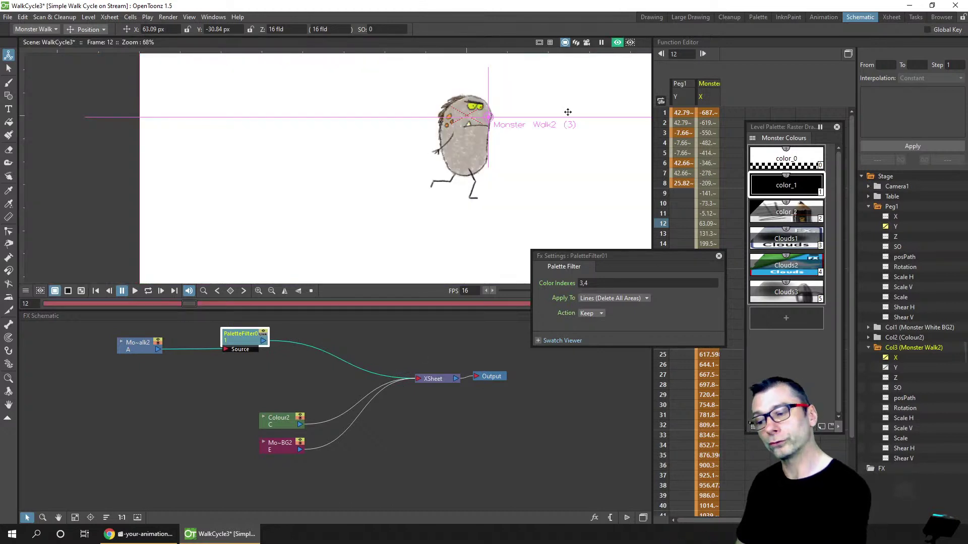
left_click(617, 41)
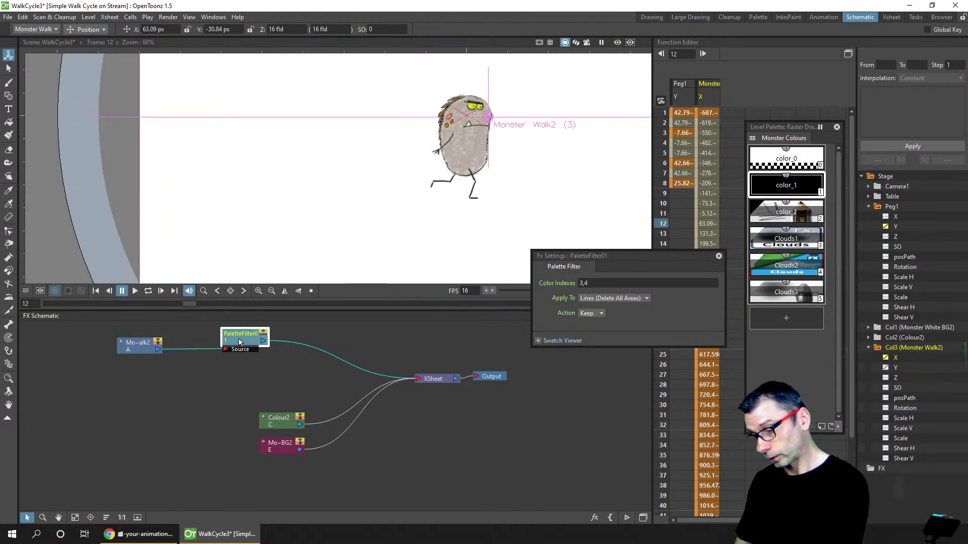
Insert a Glow effect from the Light category after the Palette Filter and space the two nodes apart
left_click_drag(252, 337, 259, 338)
right_click(259, 338)
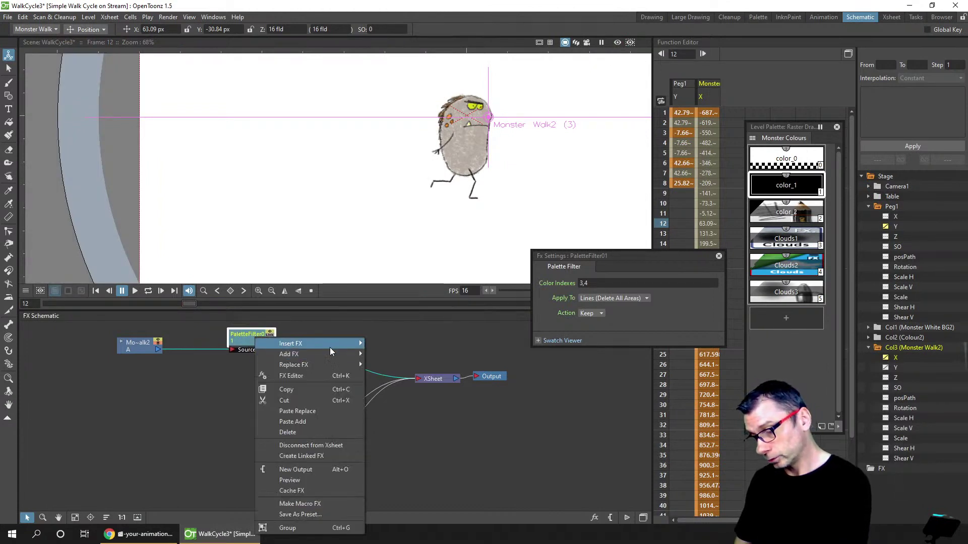
mouse_move(335, 345)
mouse_move(413, 356)
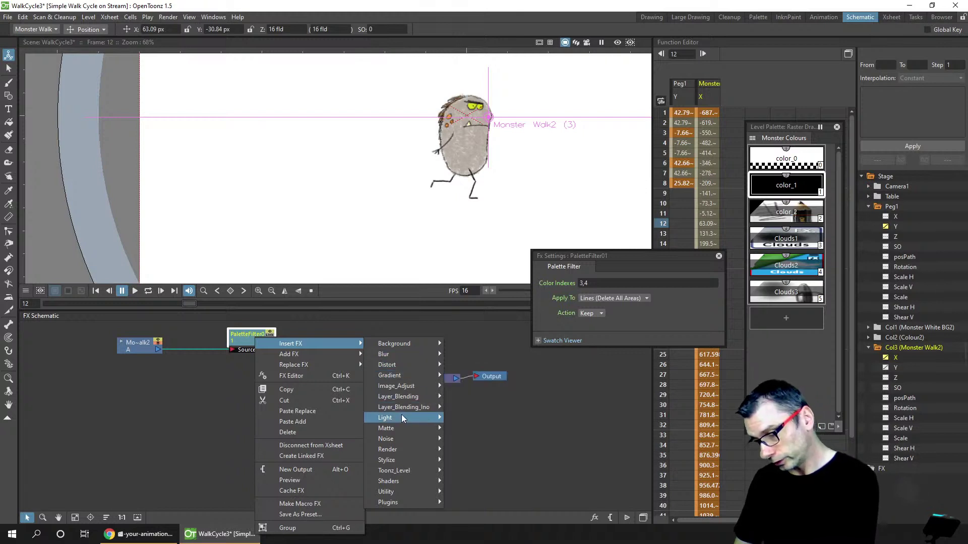
mouse_move(401, 419)
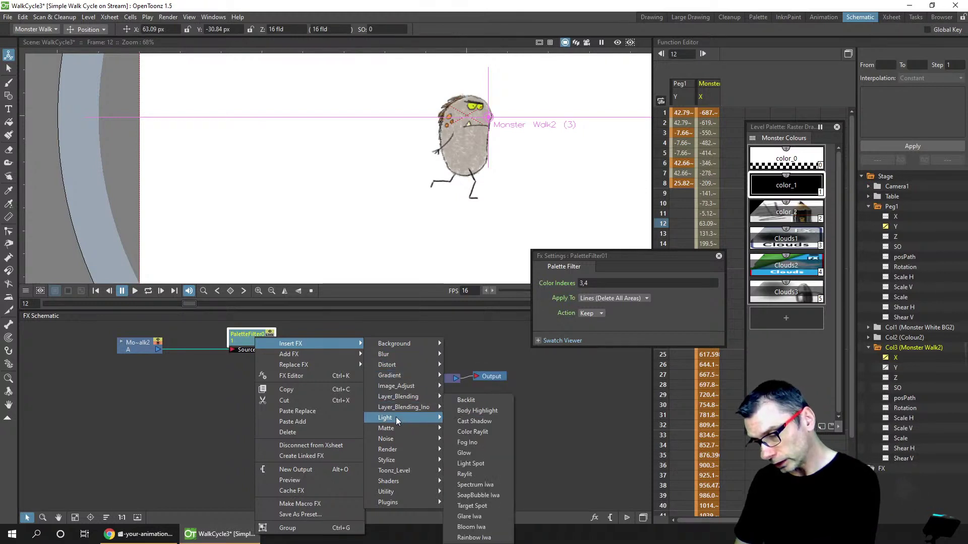
left_click(485, 453)
left_click_drag(333, 336, 356, 328)
left_click_drag(252, 345, 259, 343)
left_click_drag(353, 324, 348, 330)
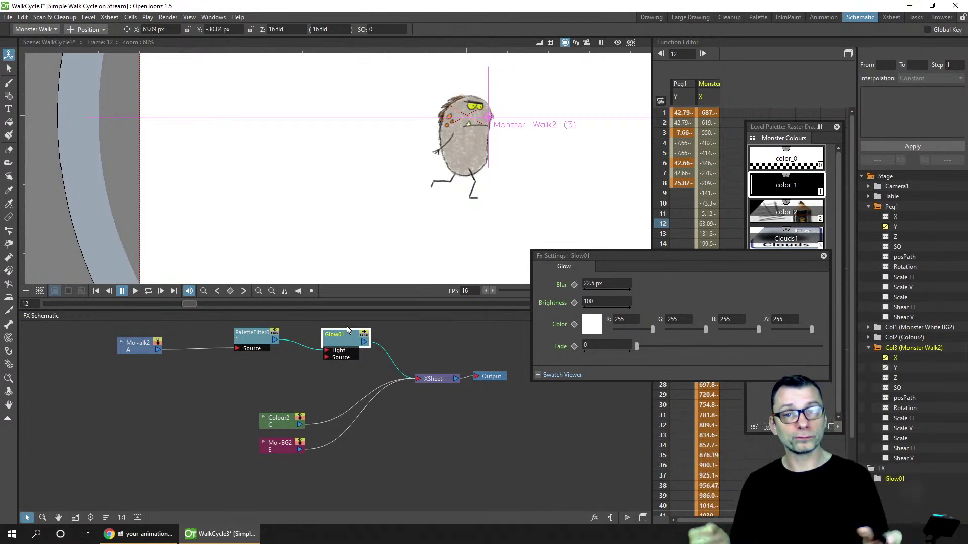
Duplicate the Palette Filter node, place the copy below the original, and connect Monster Walk2 to its Source
left_click_drag(251, 343, 251, 346)
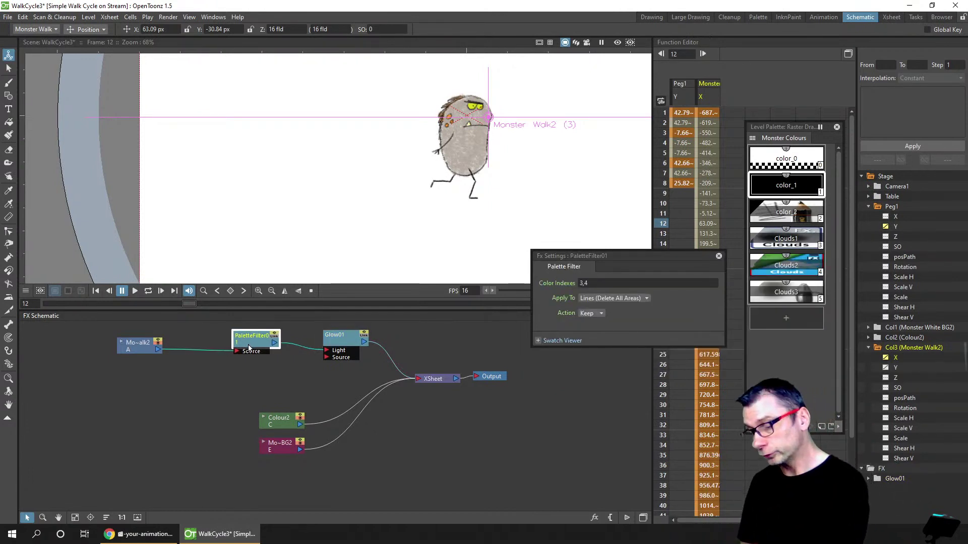
left_click(280, 377)
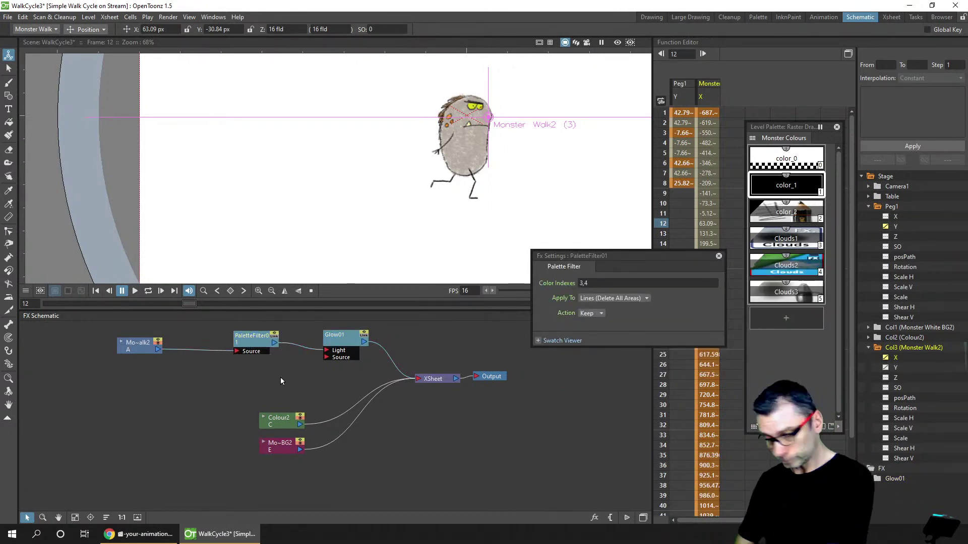
left_click(274, 351)
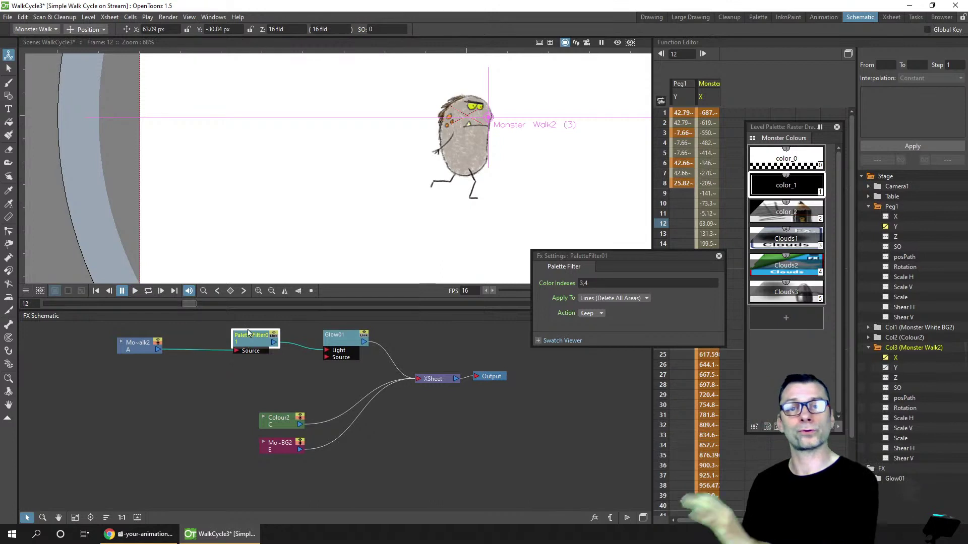
key("ctrl+v")
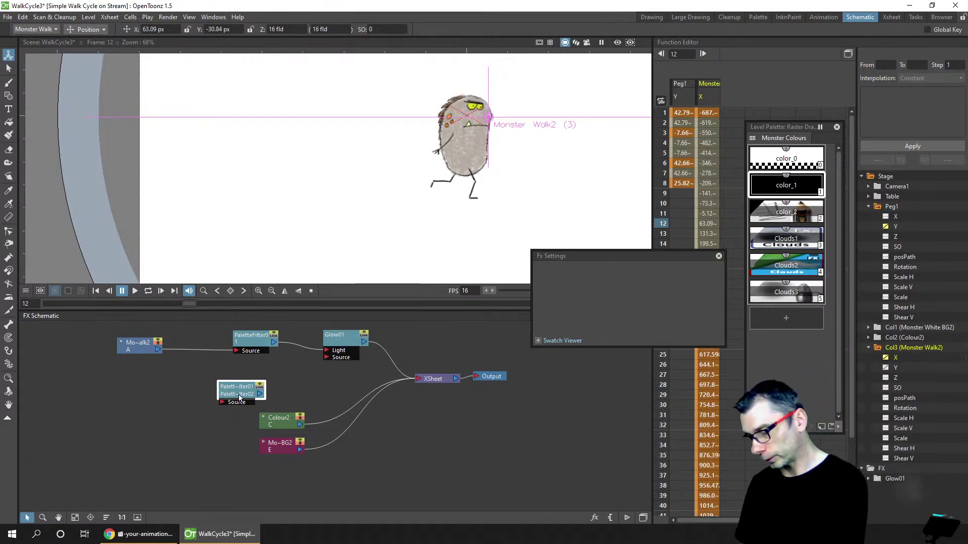
left_click_drag(239, 398, 261, 382)
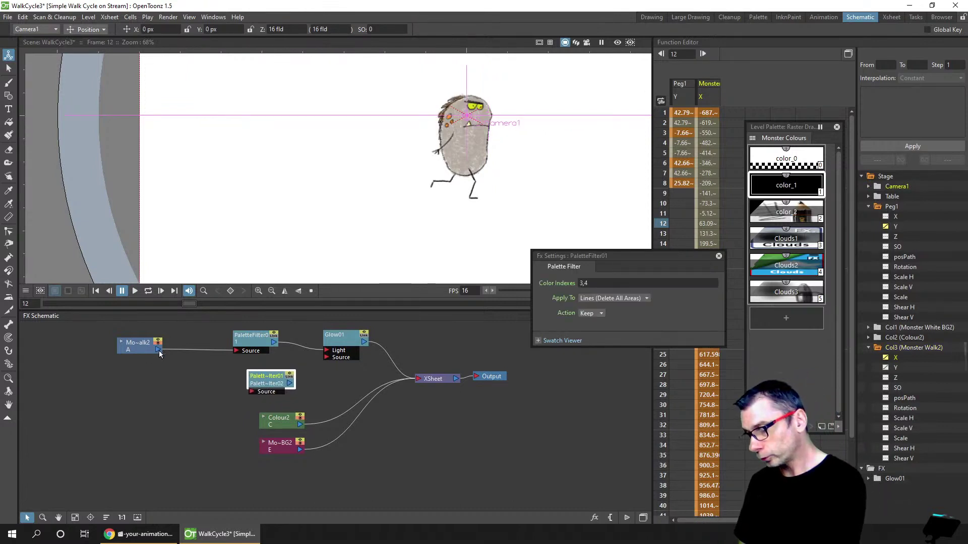
left_click_drag(159, 354, 240, 379)
Set the duplicated Palette Filter's Action to Delete and connect its output to the XSheet node
left_click(597, 283)
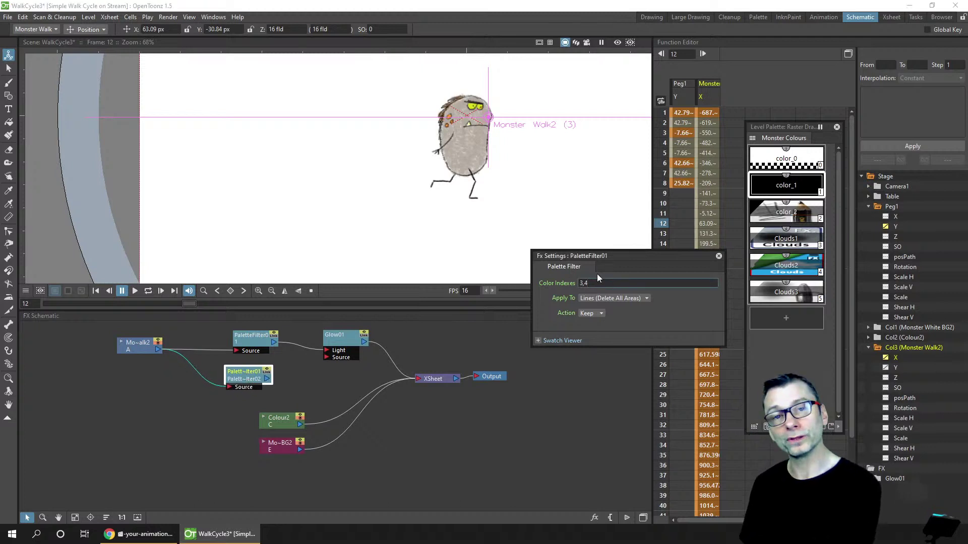
left_click(596, 313)
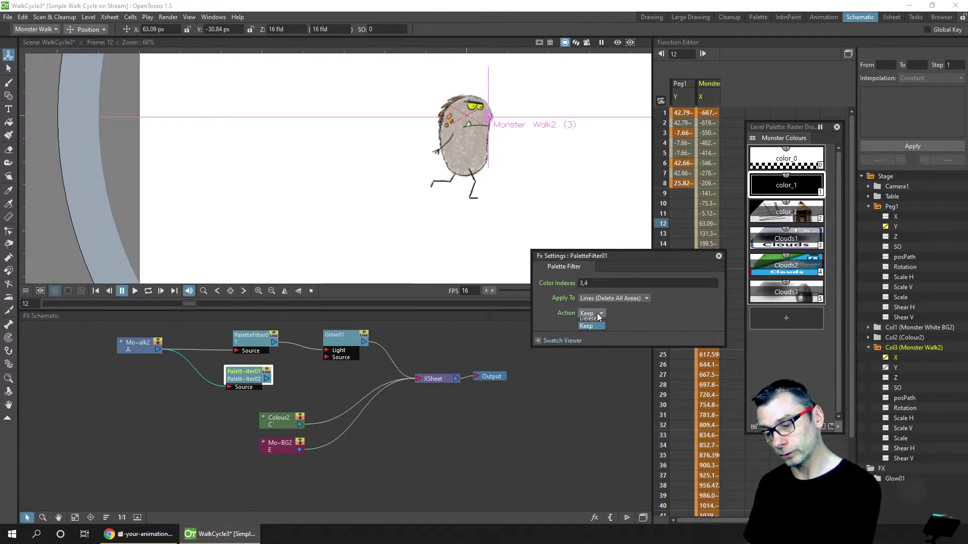
left_click(595, 321)
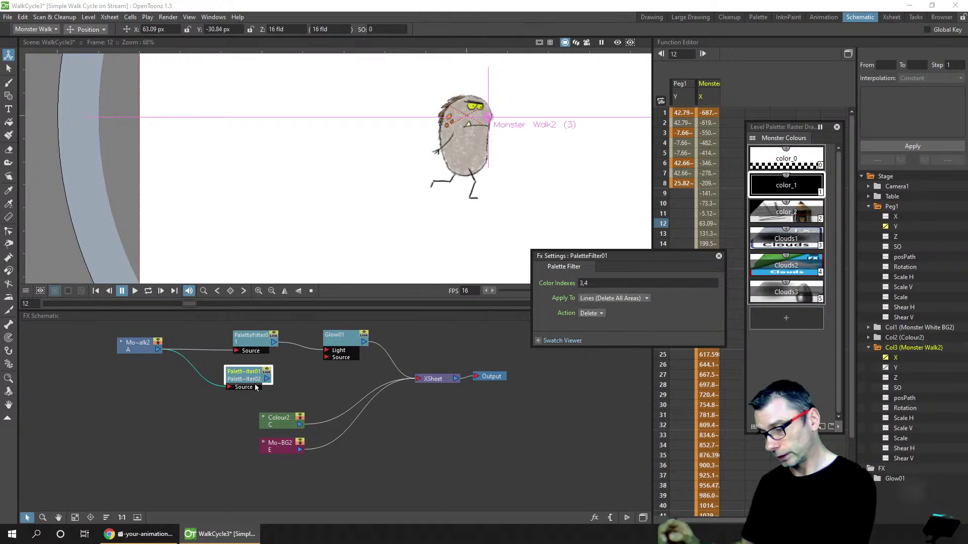
left_click_drag(267, 378, 424, 381)
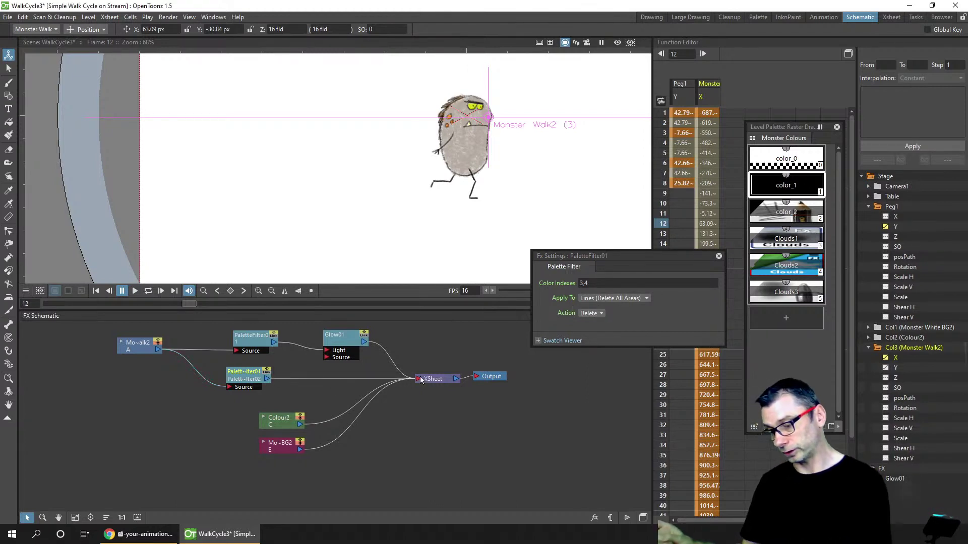
Space out the two Palette Filters and the Glow node in the FX schematic, close the effect settings, and enlarge the viewer
mouse_move(243, 353)
left_mouse_down()
mouse_move(229, 342)
mouse_move(229, 351)
left_mouse_up()
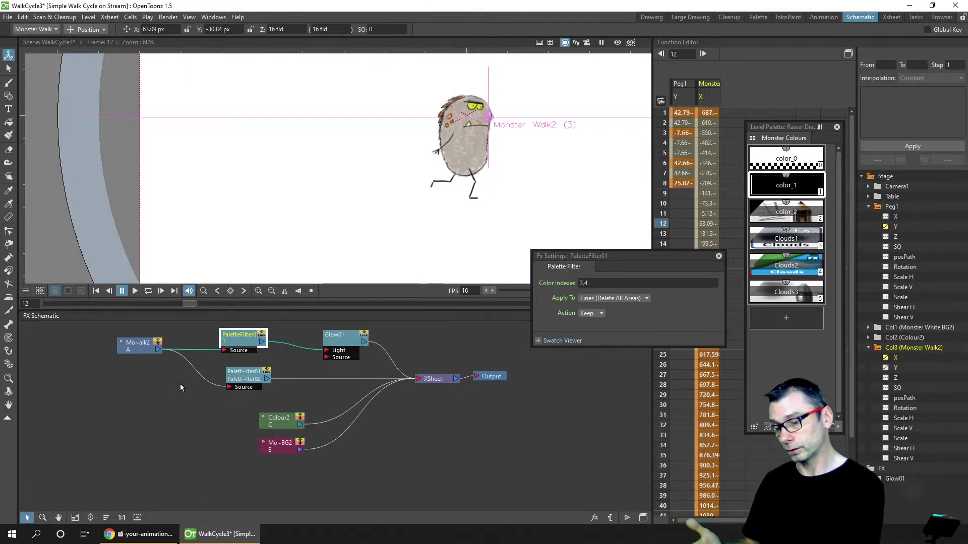
left_click(346, 339)
left_click_drag(346, 339, 357, 333)
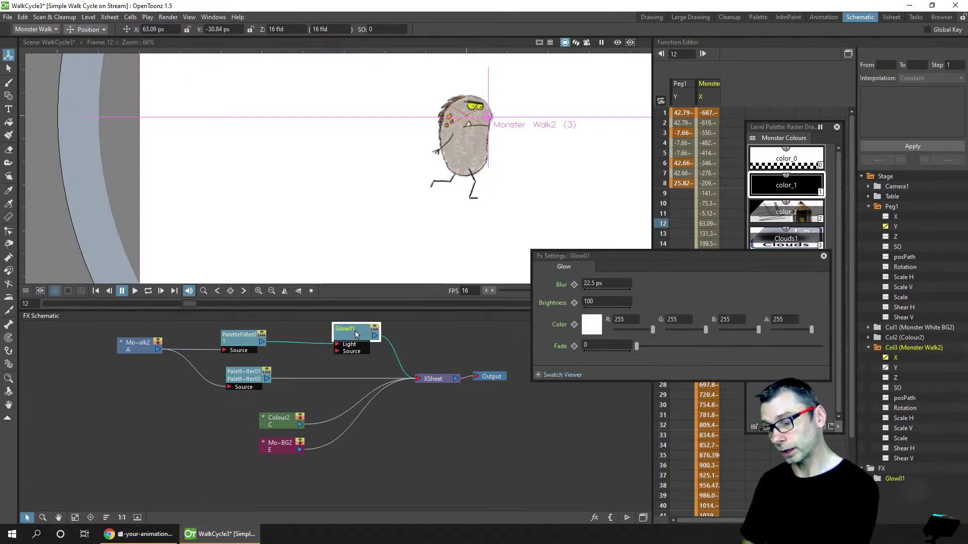
left_click(243, 381)
left_click_drag(242, 381, 241, 376)
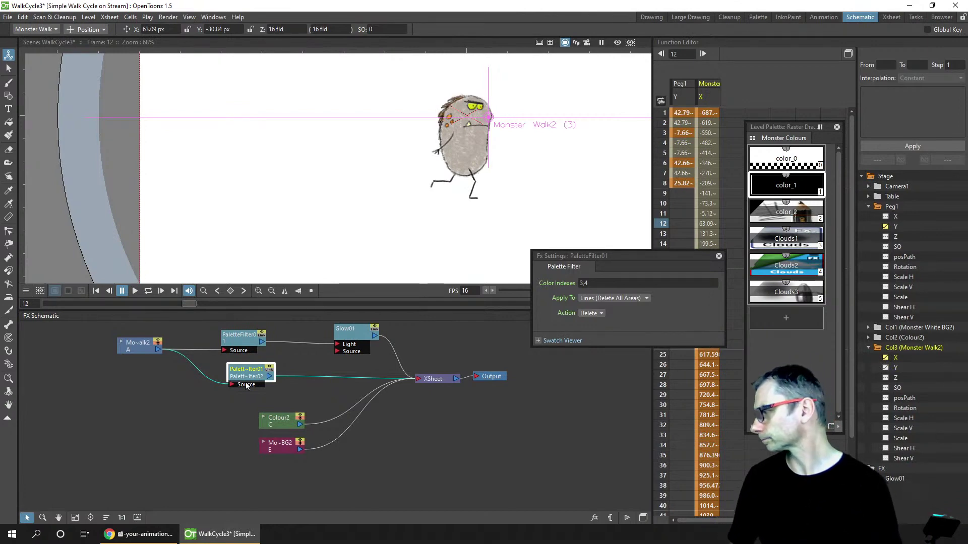
left_click(718, 256)
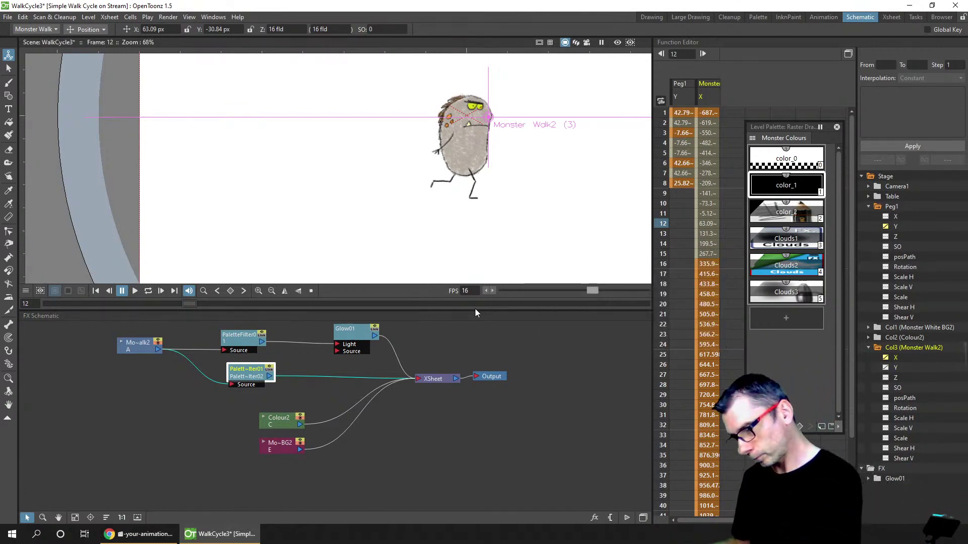
left_click_drag(475, 311, 477, 355)
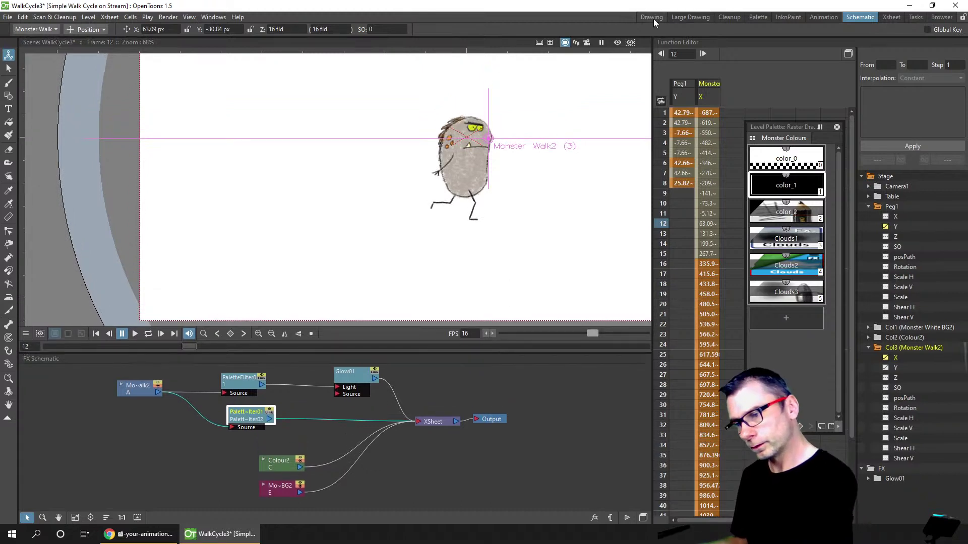
Switch to the Drawing workspace and revert the WalkCycle3 scene to its saved version
left_click(651, 17)
left_click(8, 18)
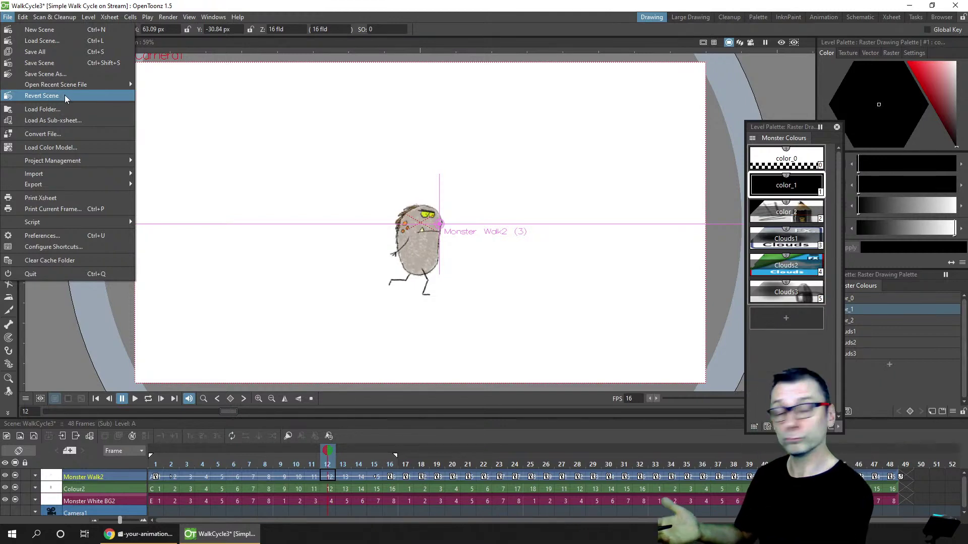
left_click(113, 96)
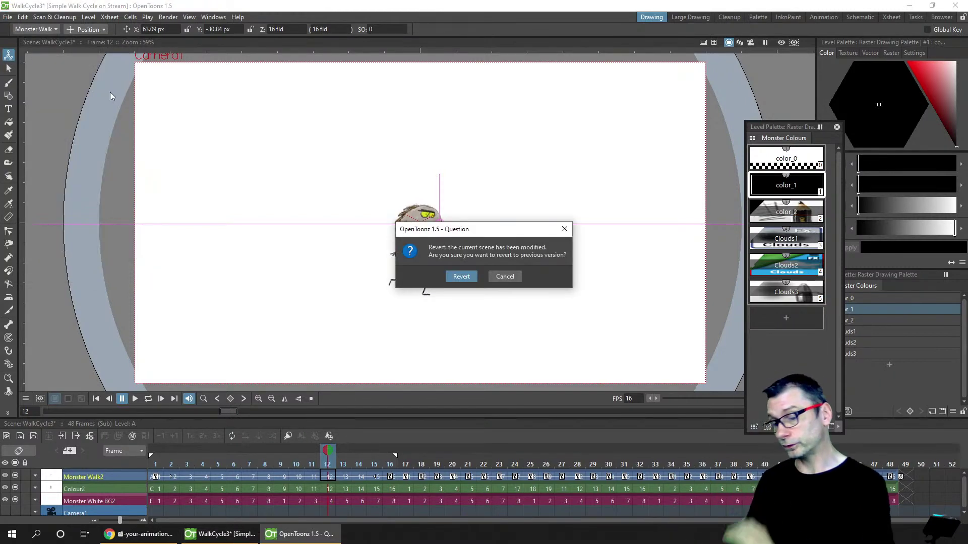
left_click(463, 277)
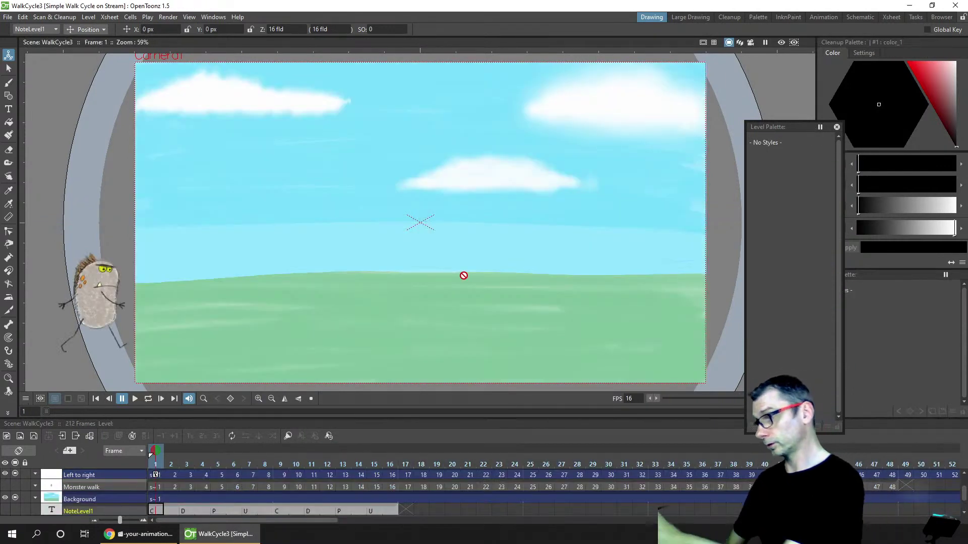
Activate the Selection tool, close the floating Level Palette, and fit the scene to the viewer
left_click(10, 69)
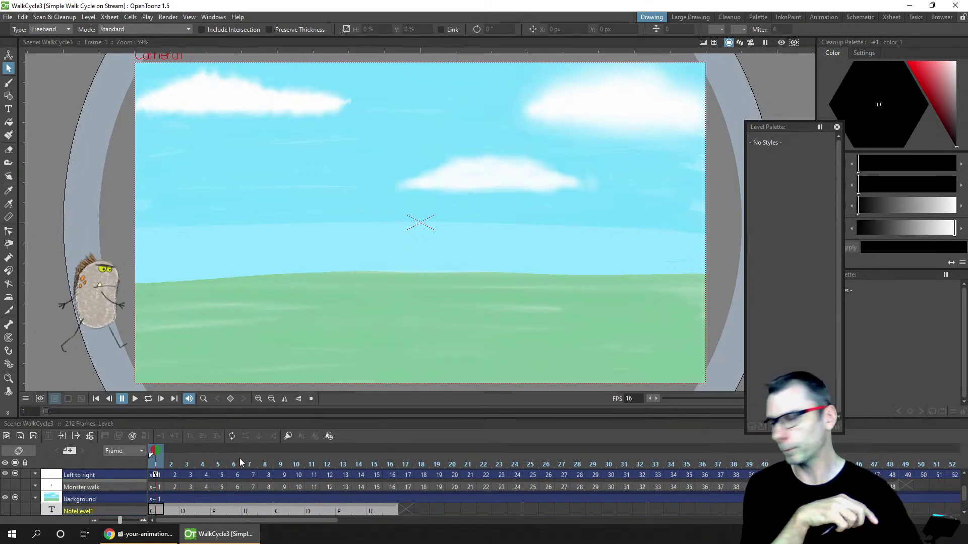
scroll(110, 303, "up", 5)
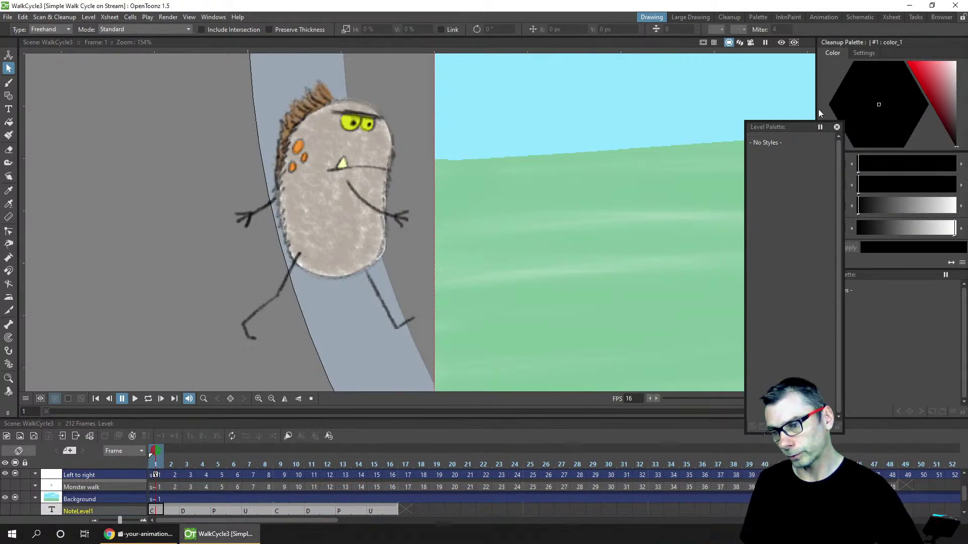
left_click(837, 127)
right_click(427, 205)
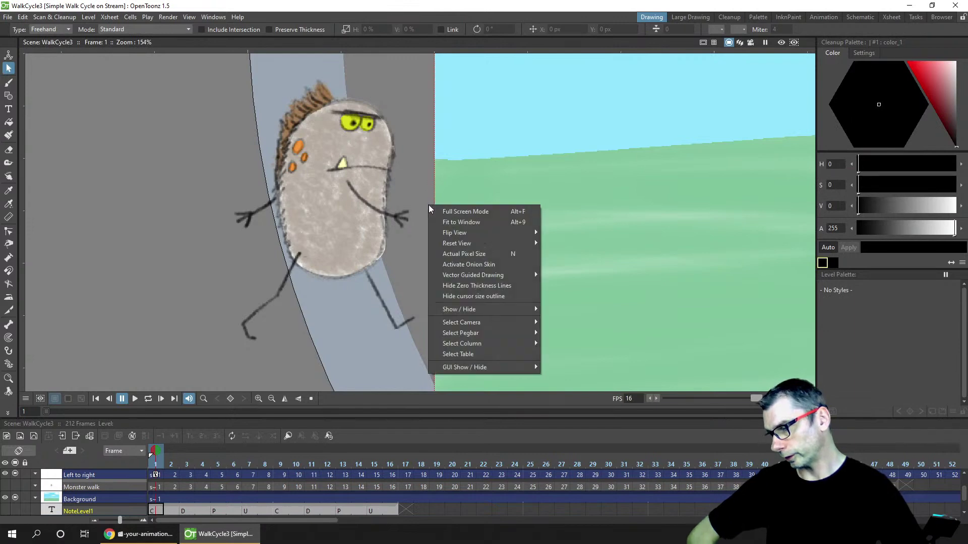
left_click(468, 222)
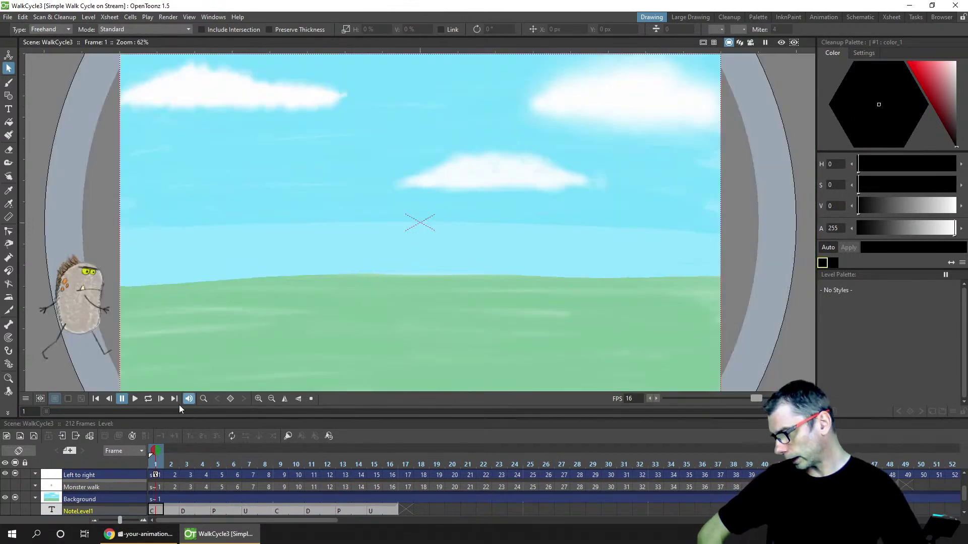
Preview the monster walk in looped playback, switch the viewer to Camera View, and stop playback
left_click(147, 399)
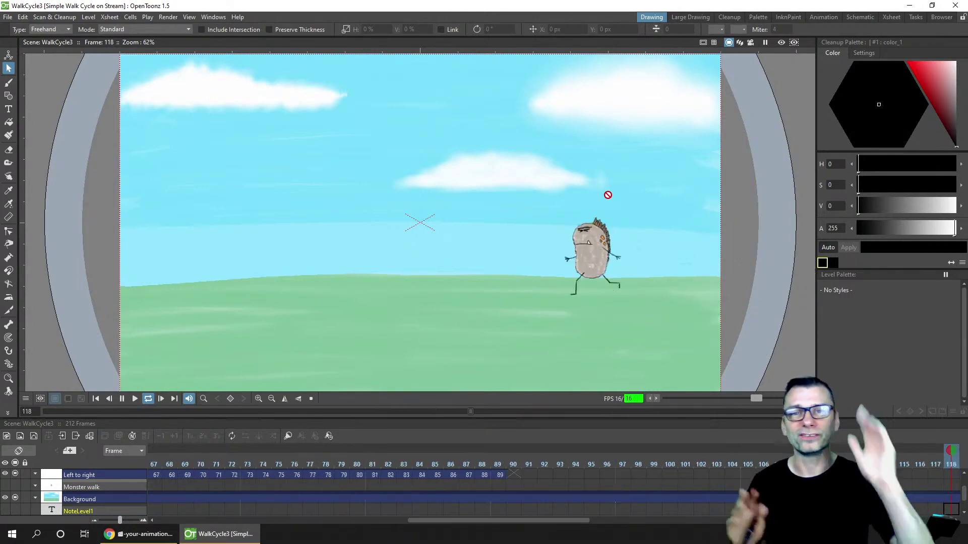
left_click(750, 43)
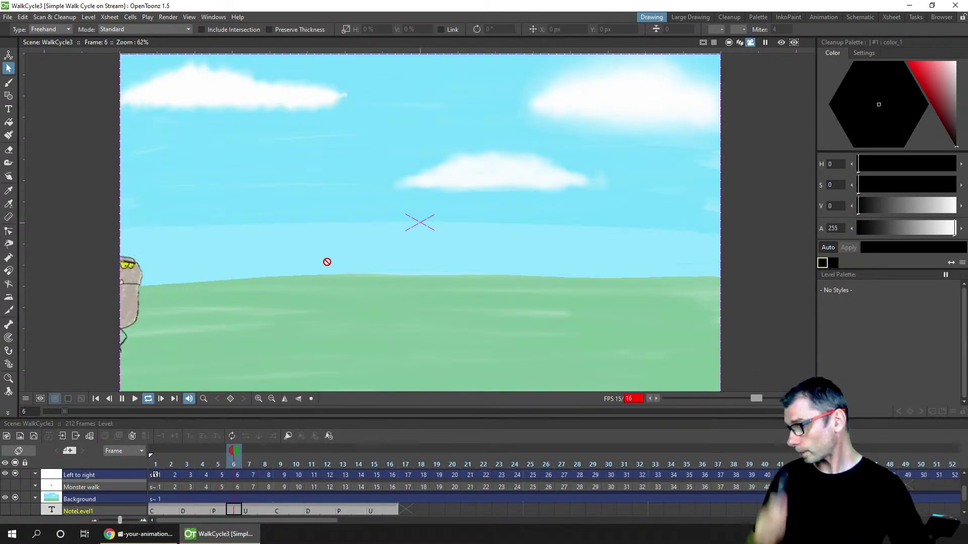
left_click(122, 399)
Open the startup dialog, begin a new project, and bring the New Project window fully into view
left_click(7, 17)
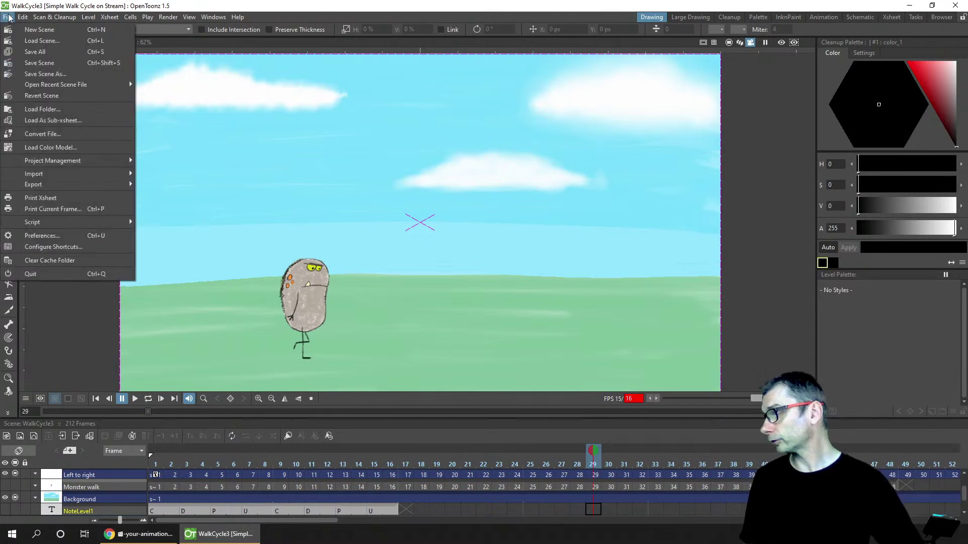
mouse_move(219, 17)
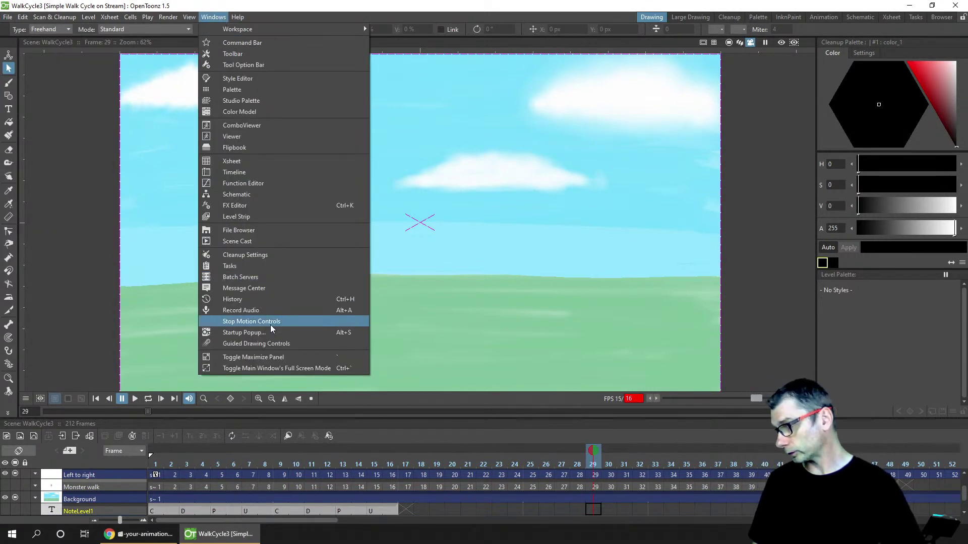
key("Escape")
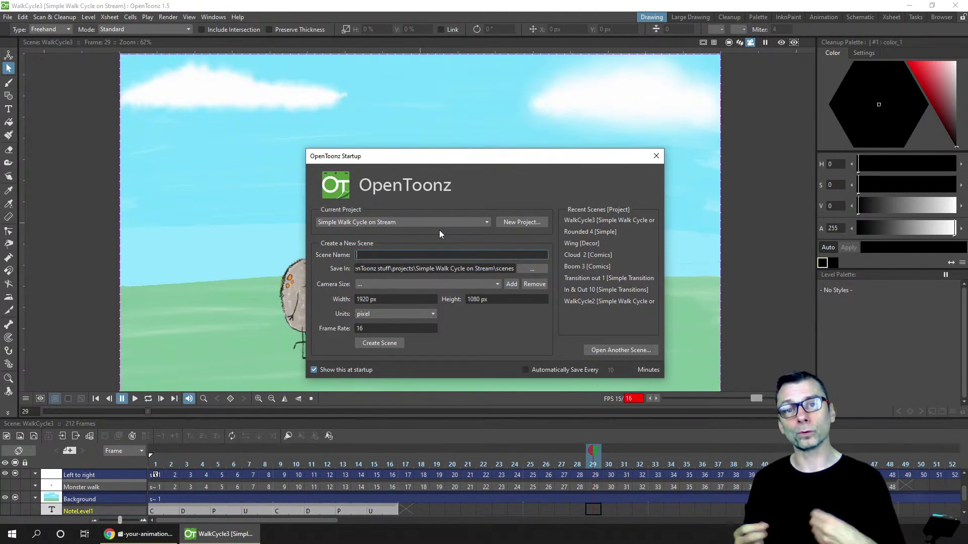
left_click(529, 222)
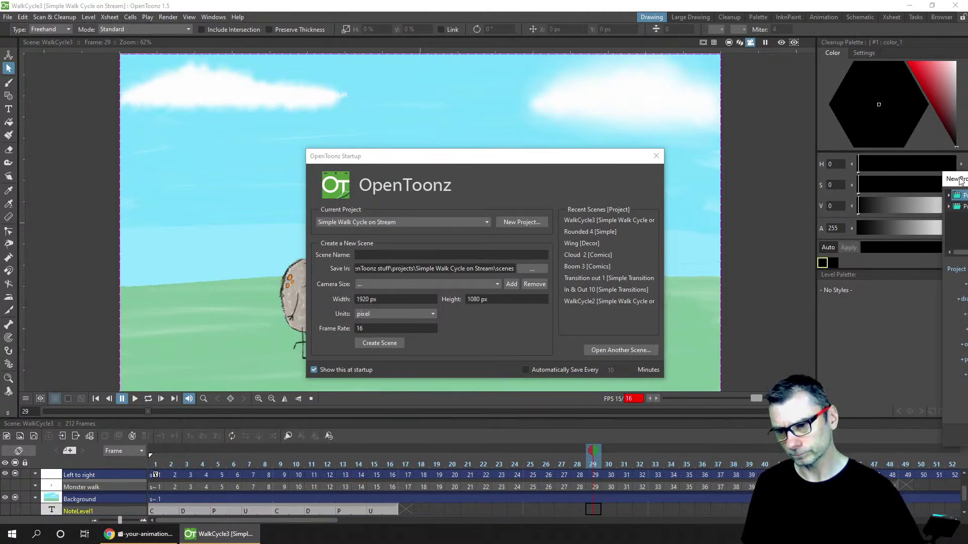
left_click_drag(960, 178, 525, 122)
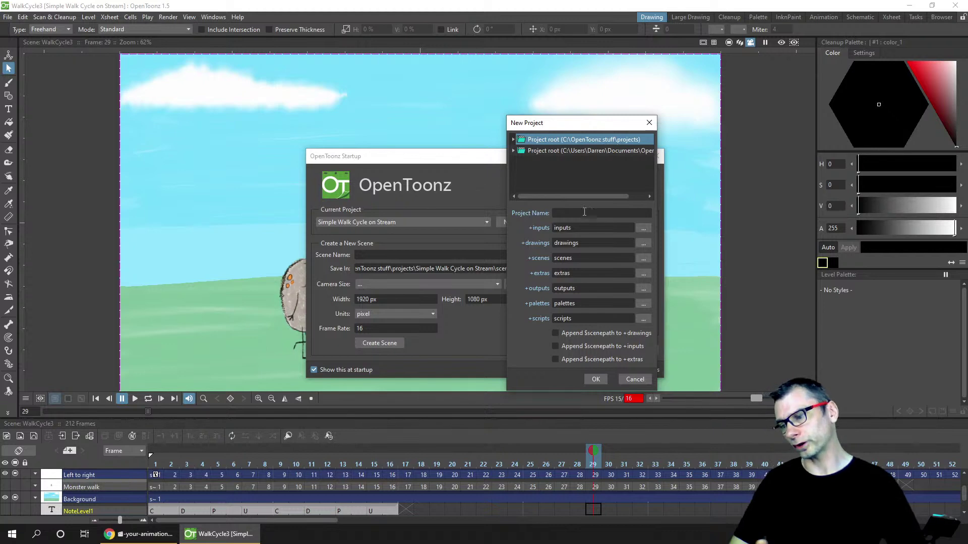
Create a project named MonsterTurnaround in the project root C:\OpenToonz stuff\projects
double_click(578, 151)
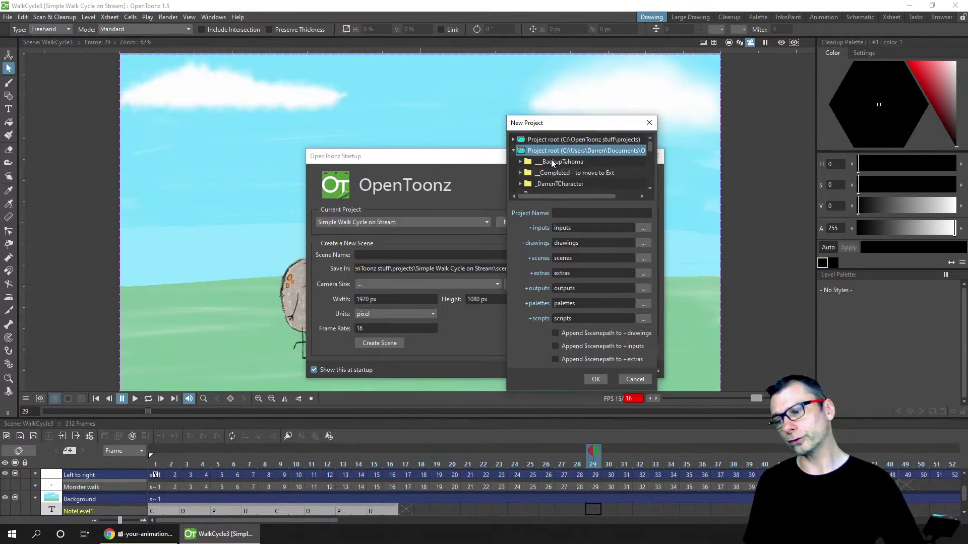
left_click(514, 151)
double_click(598, 139)
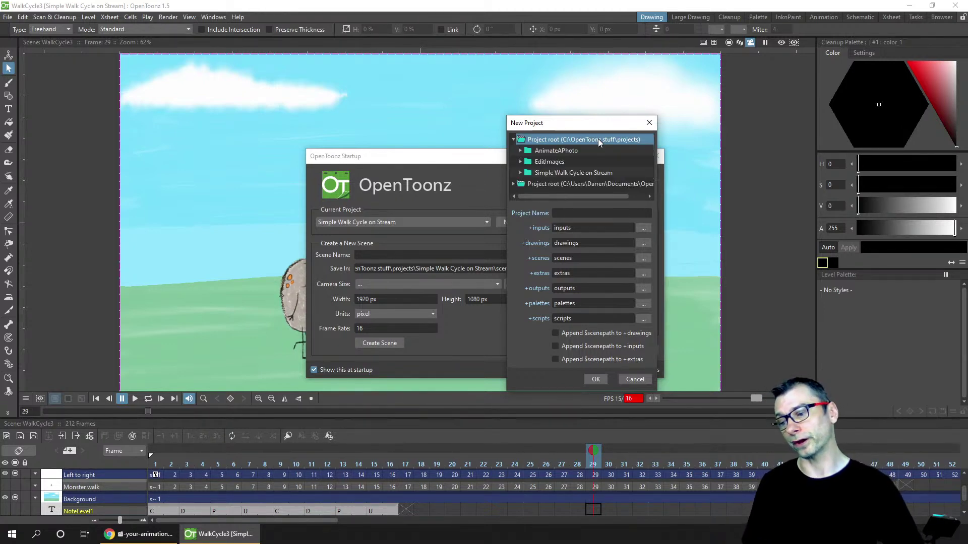
double_click(539, 141)
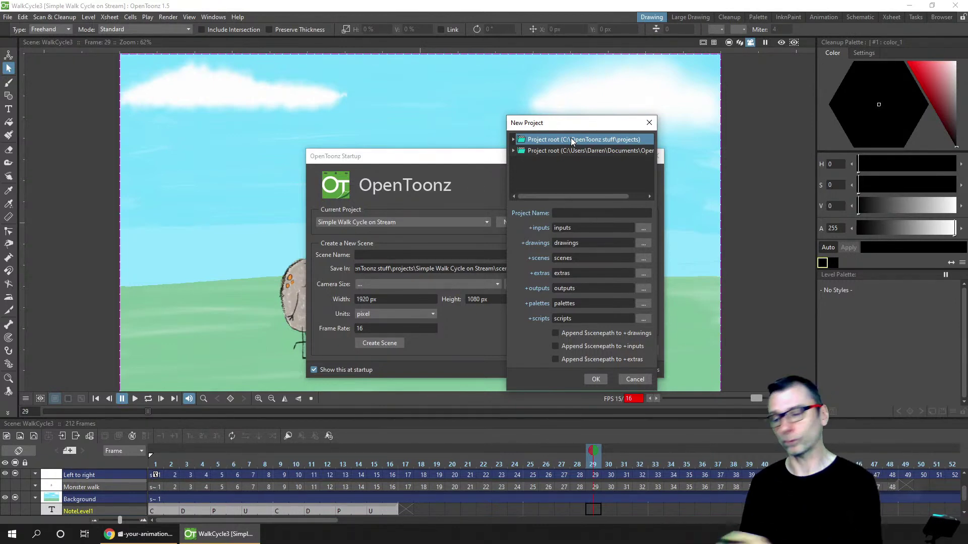
left_click(627, 213)
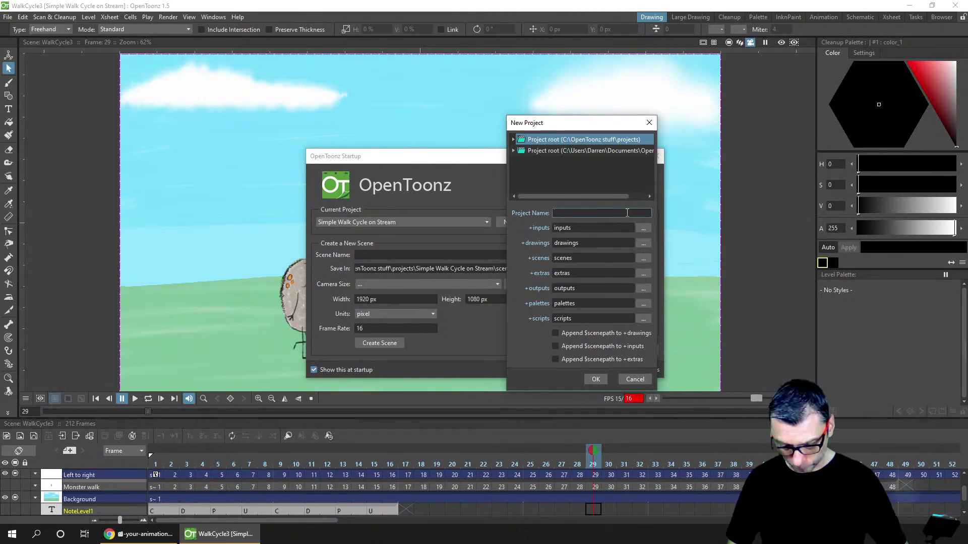
type("Monster")
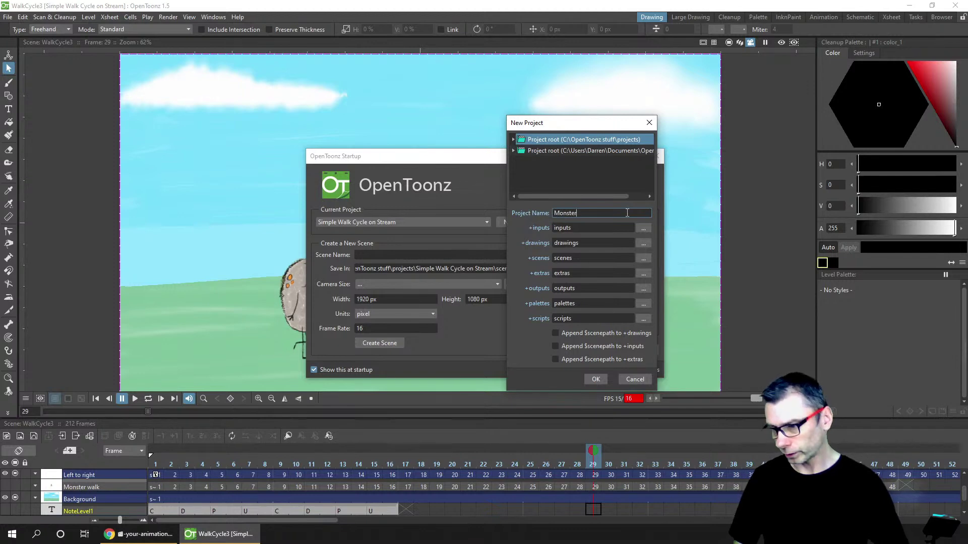
type("Turn")
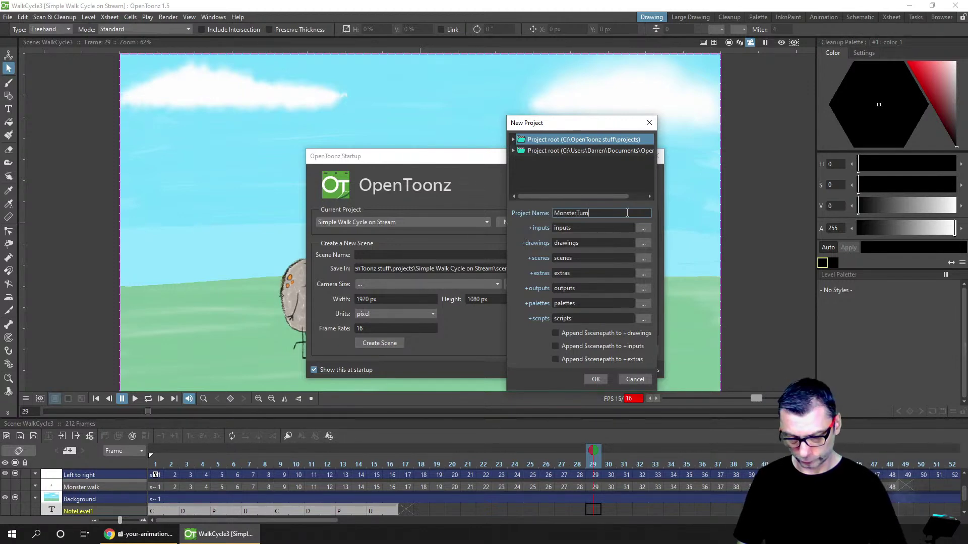
type("around")
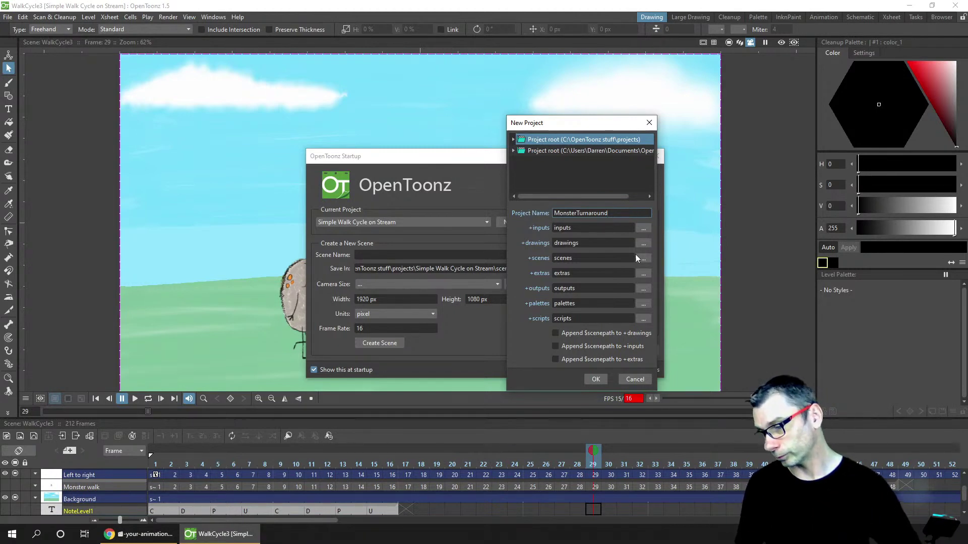
left_click(597, 379)
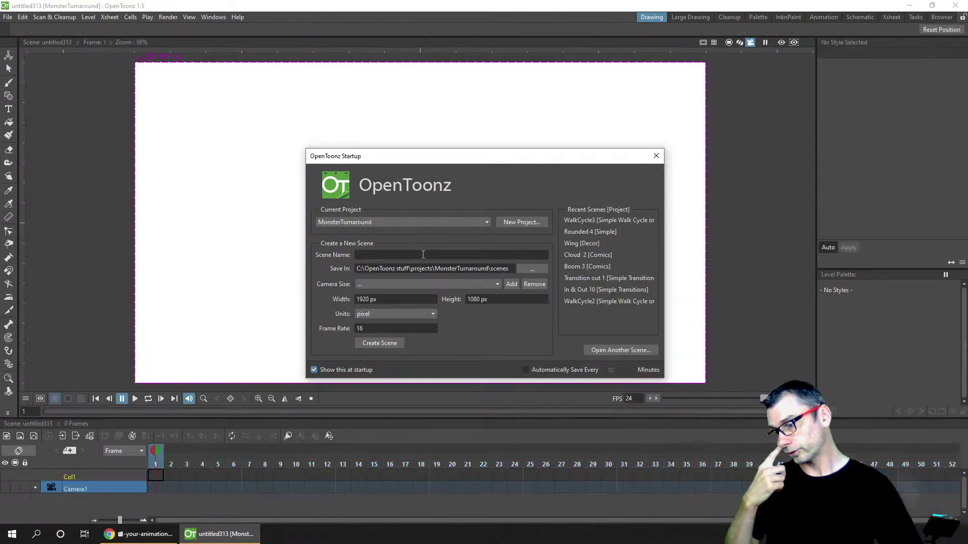
Create a new scene named Turnaround in the MonsterTurnaround project with the existing camera and frame rate settings
left_click(423, 255)
type("Tu")
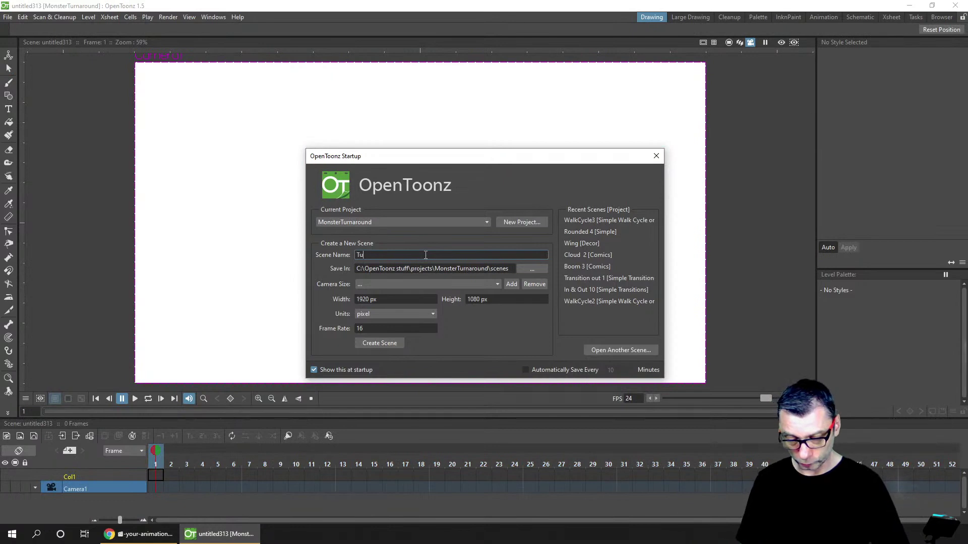
type("rnaround")
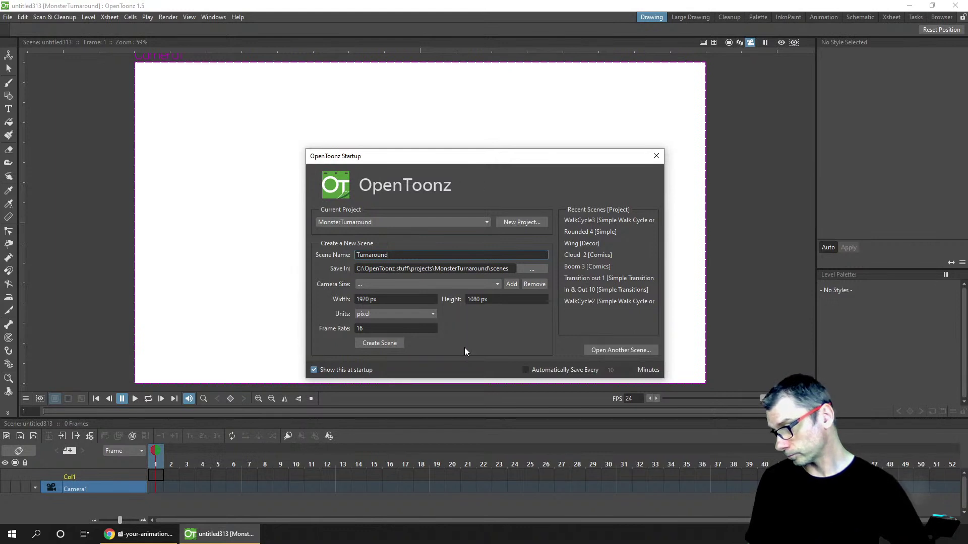
left_click(383, 344)
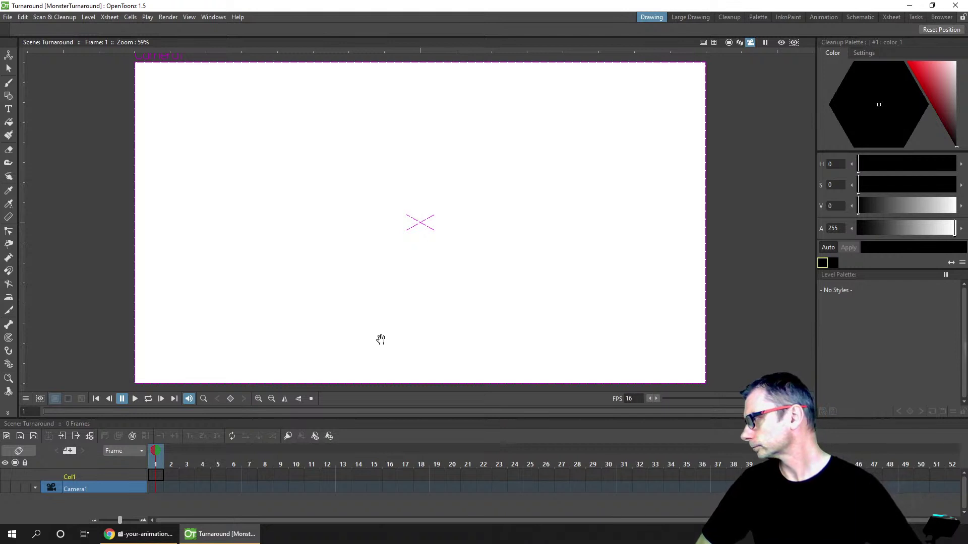
Add a 1920 x 1080 px Raster Level named A at frame 1 of the first column
left_click(156, 475)
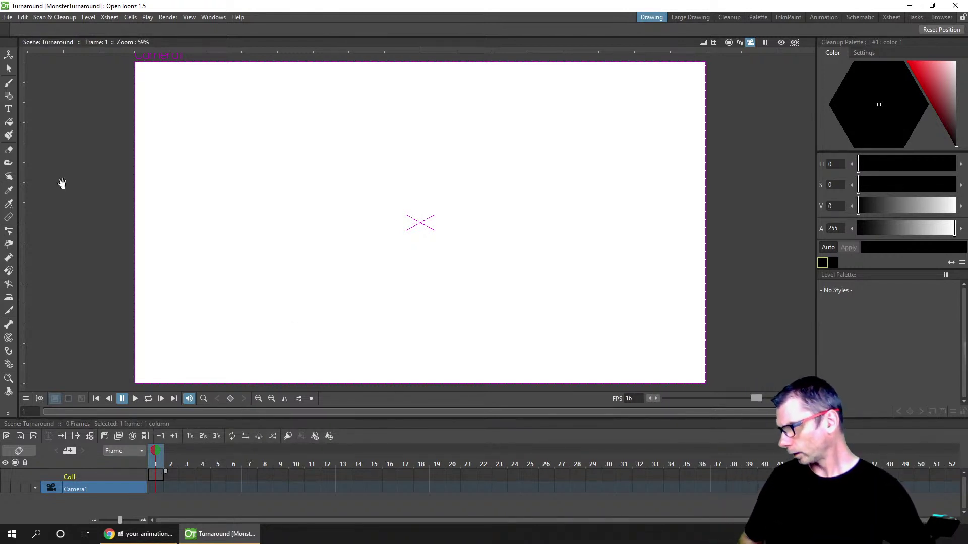
left_click(21, 438)
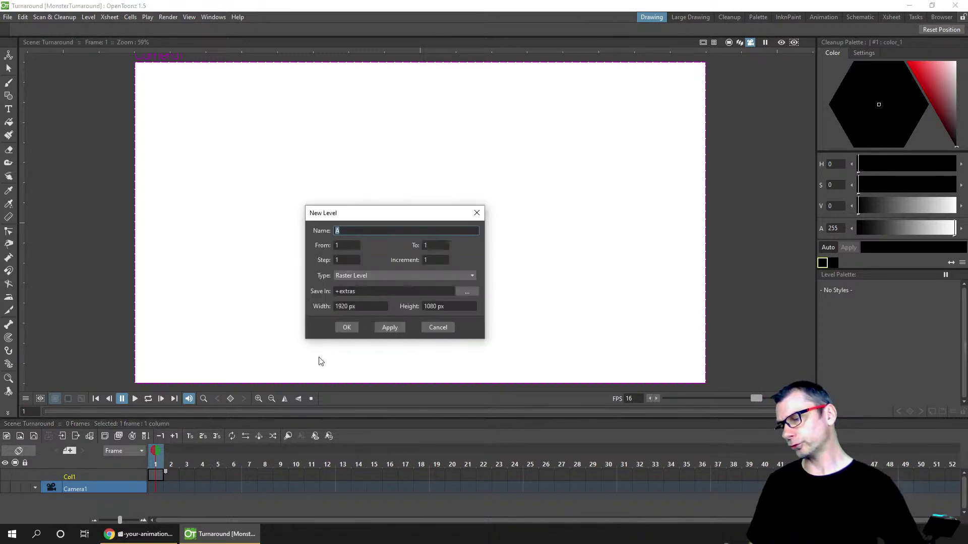
left_click(346, 327)
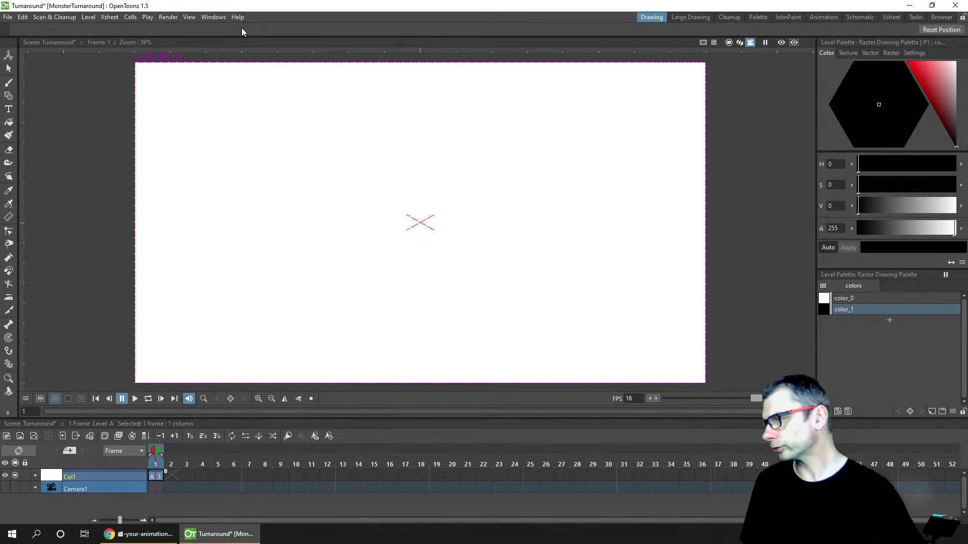
Open a Flipbook window and shrink it so it covers only the right half of the canvas
left_click(212, 18)
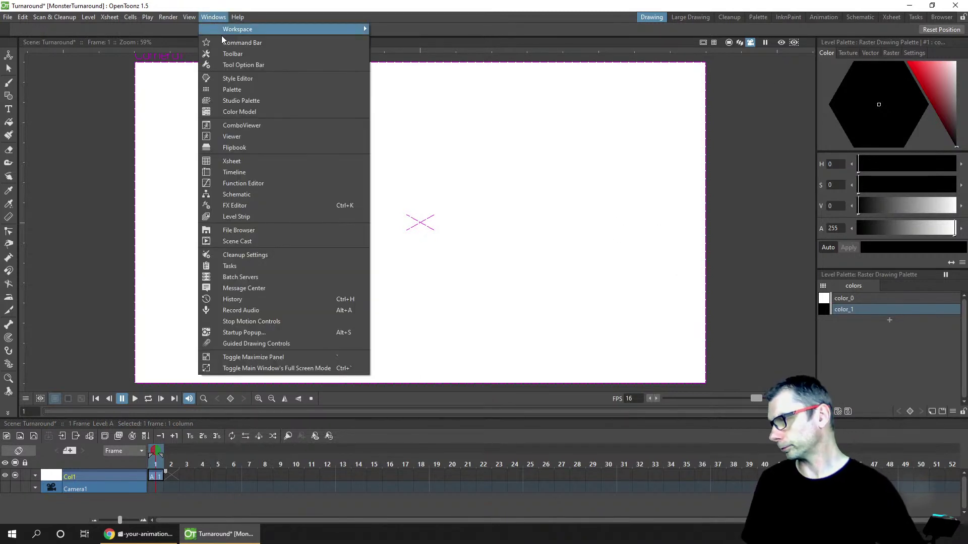
left_click(262, 147)
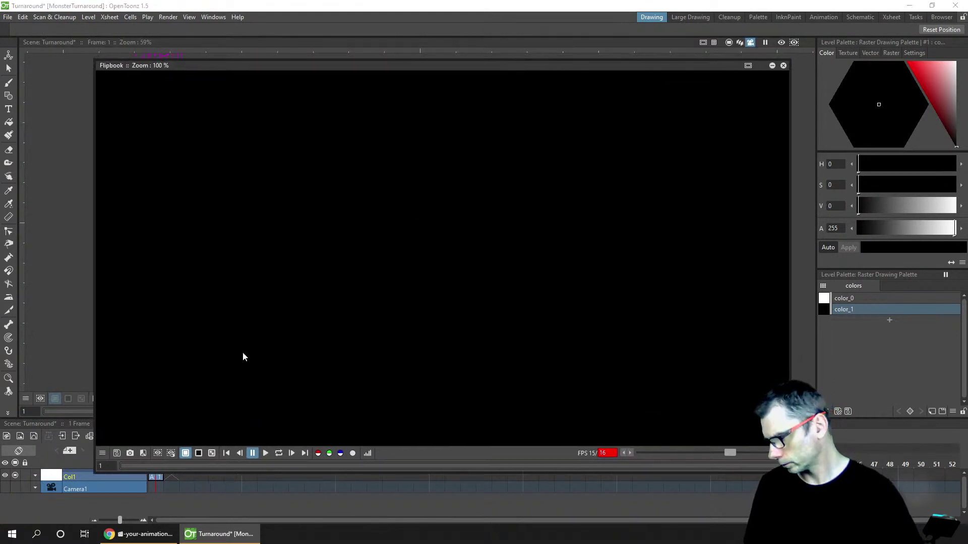
left_click_drag(94, 473, 416, 364)
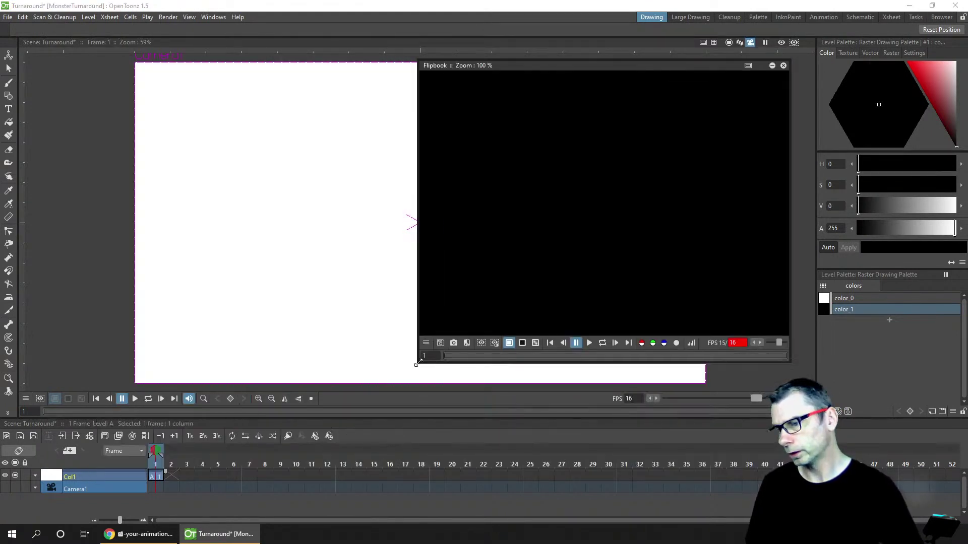
Load Monster-Cropped.png from the outputs folder of the Simple Walk Cycle on Stream project into the Flipbook
right_click(515, 176)
left_click(544, 179)
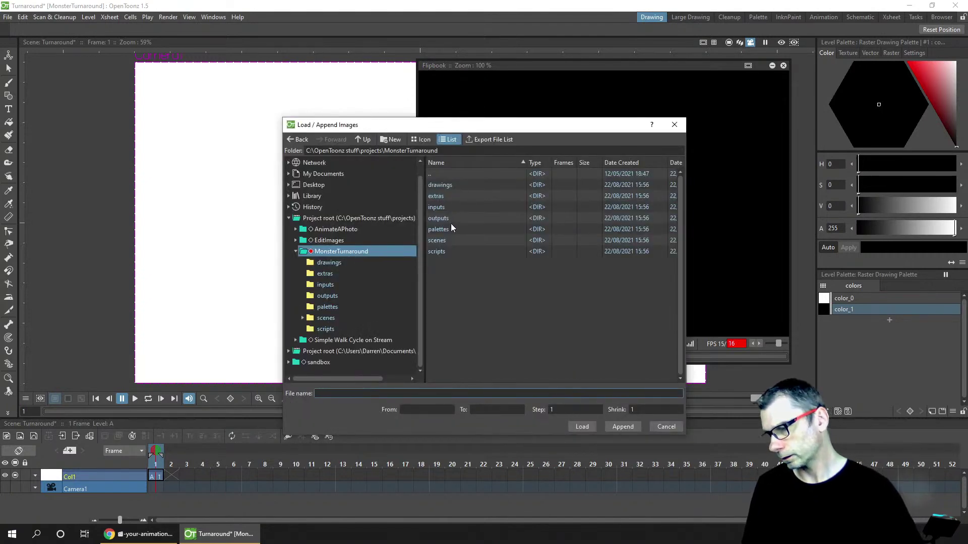
double_click(443, 219)
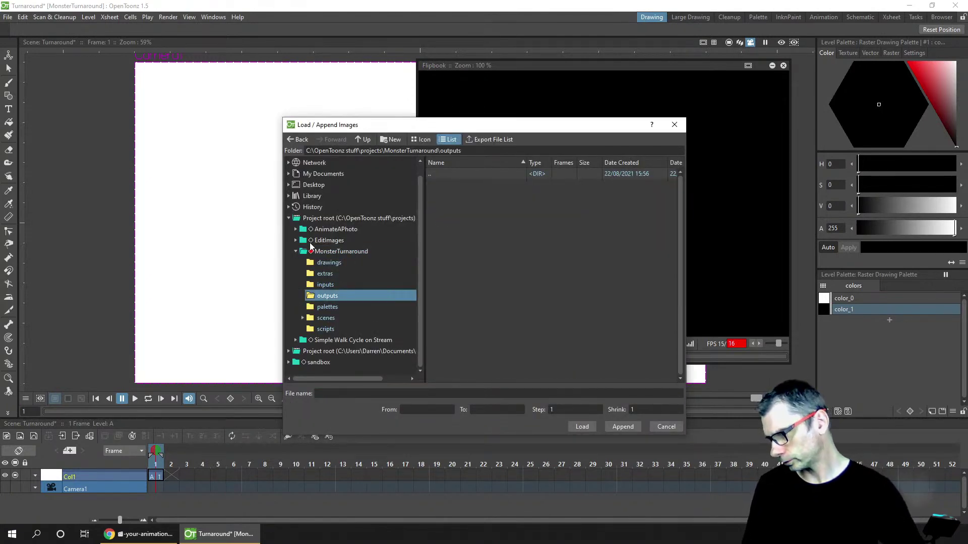
left_click(296, 252)
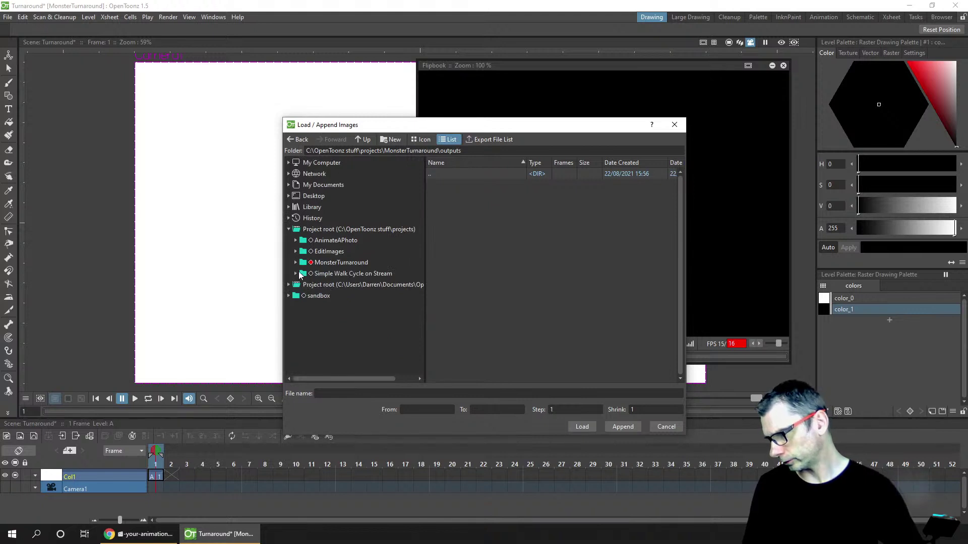
left_click(296, 274)
left_click(331, 327)
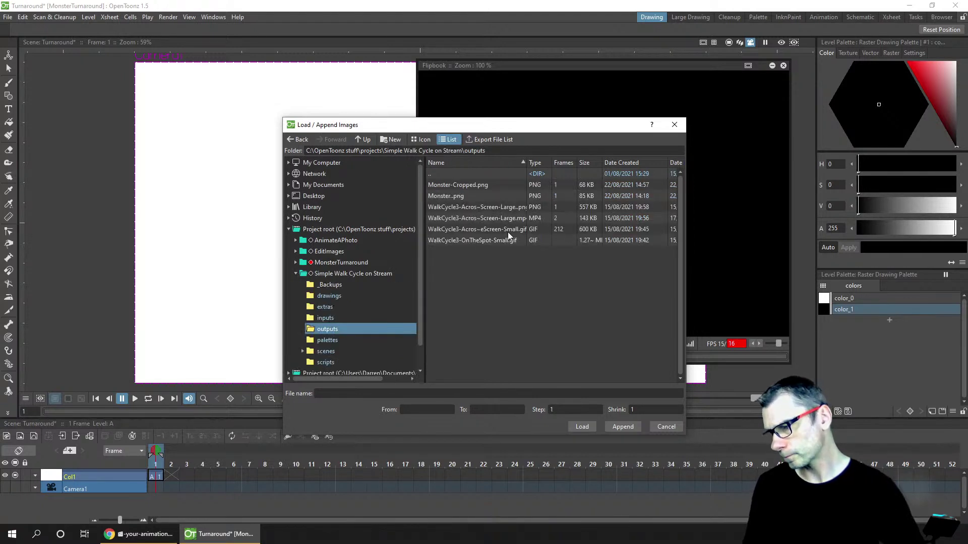
left_click(472, 185)
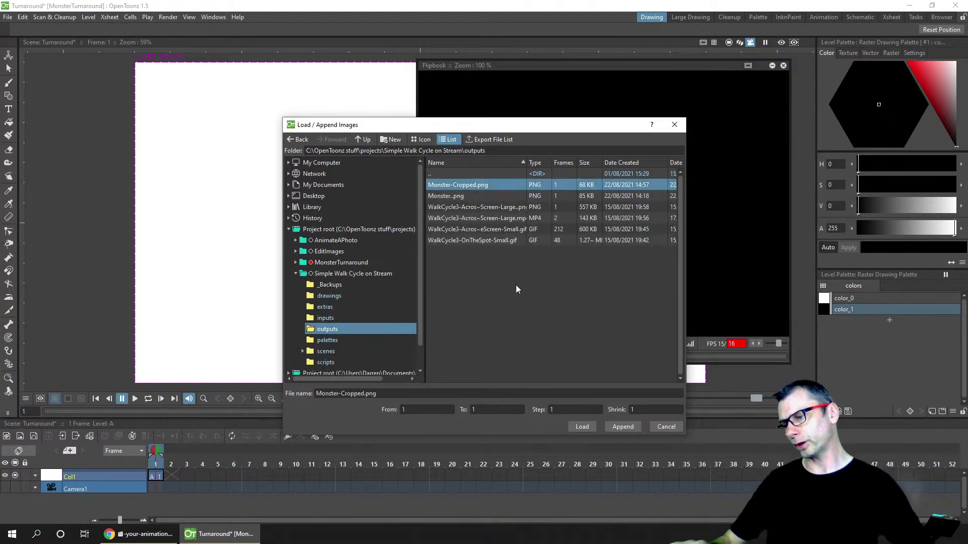
left_click(581, 427)
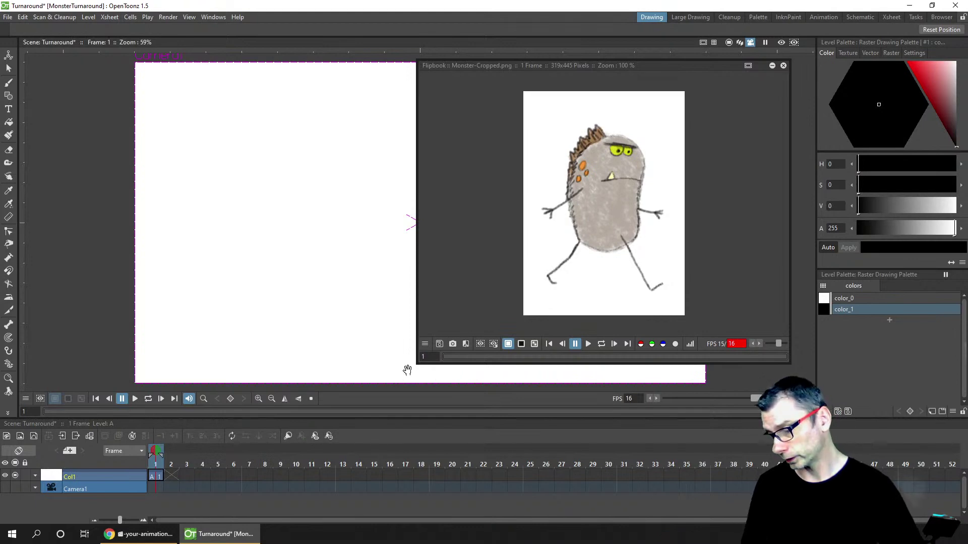
Dock the shrunken Flipbook above the style editor, then widen and heighten it to show more of the monster
left_click_drag(418, 366, 553, 311)
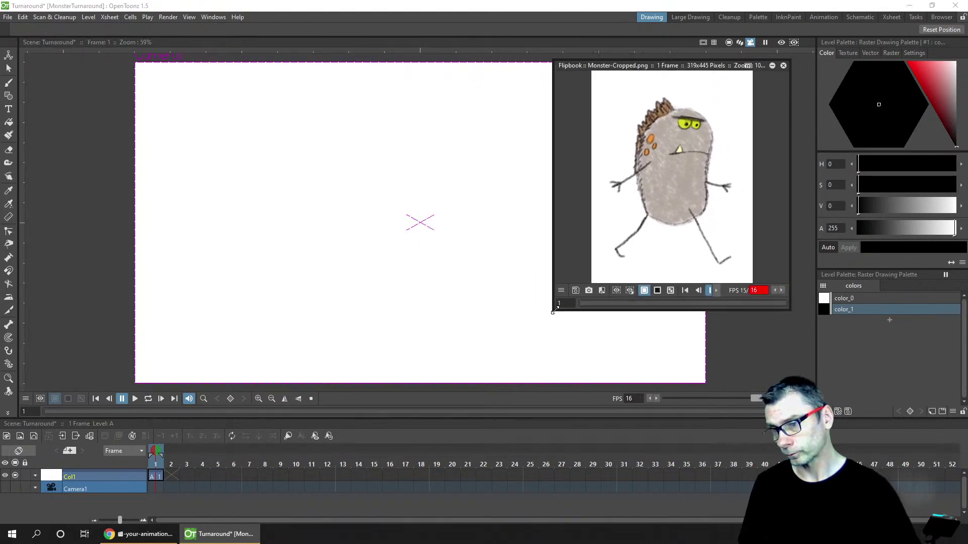
left_click_drag(644, 67, 834, 38)
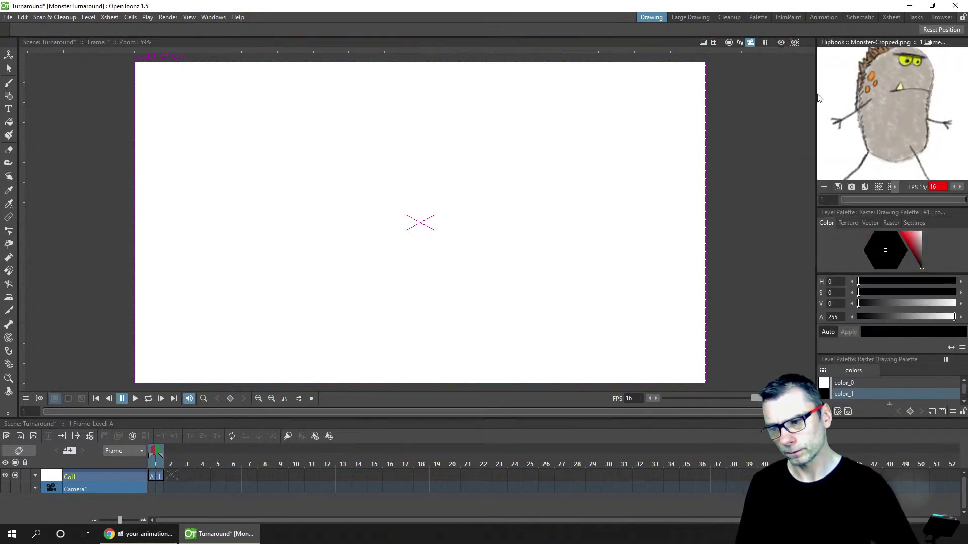
left_click_drag(816, 93, 762, 107)
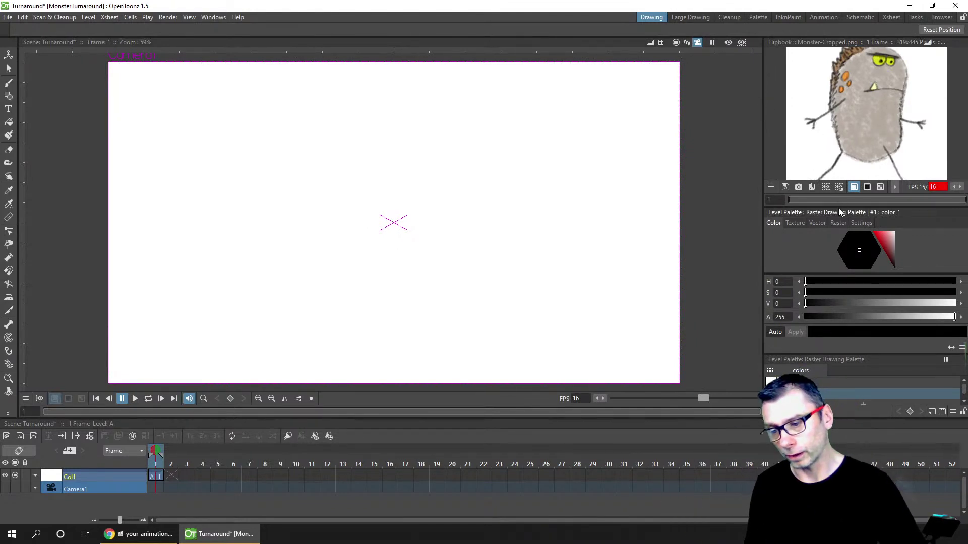
left_click_drag(838, 206, 840, 229)
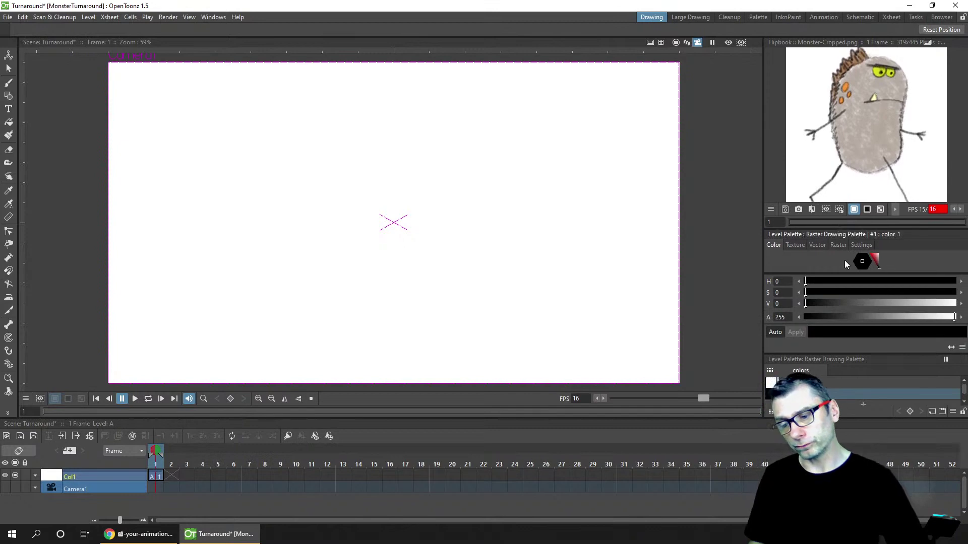
Arrange the style editor's colour sliders beside the wheel and fit the whole monster image in the slightly taller Flipbook
left_click(950, 348)
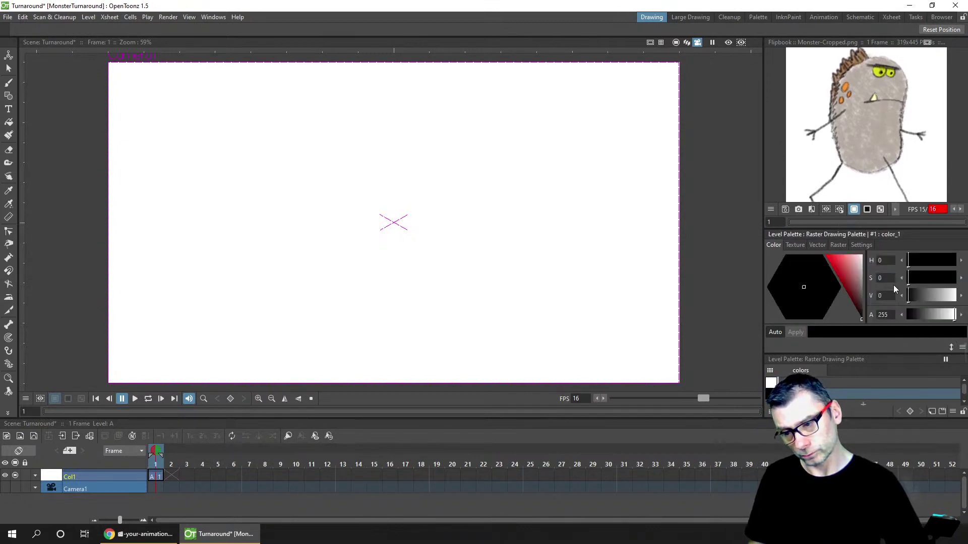
left_click_drag(870, 226, 876, 235)
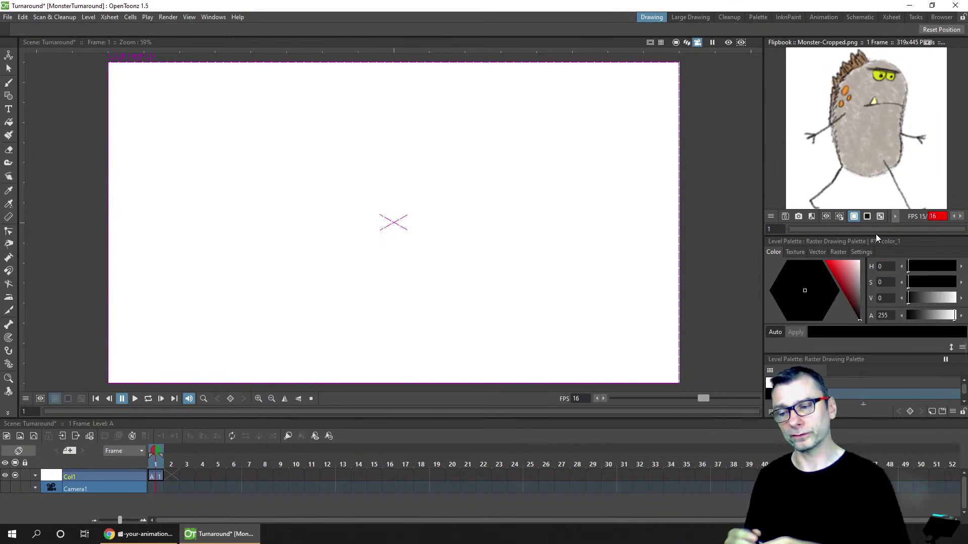
scroll(900, 103, "down", 1)
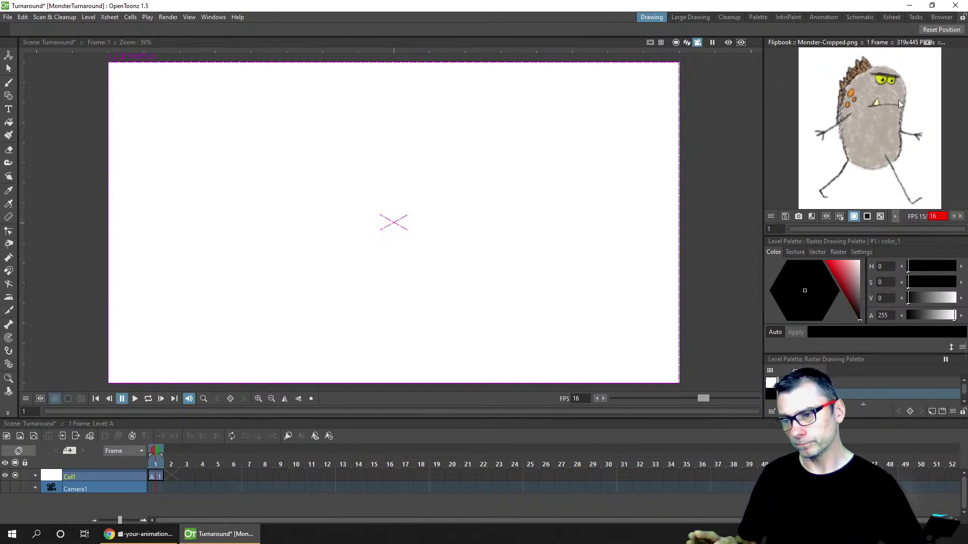
left_click_drag(878, 128, 879, 129)
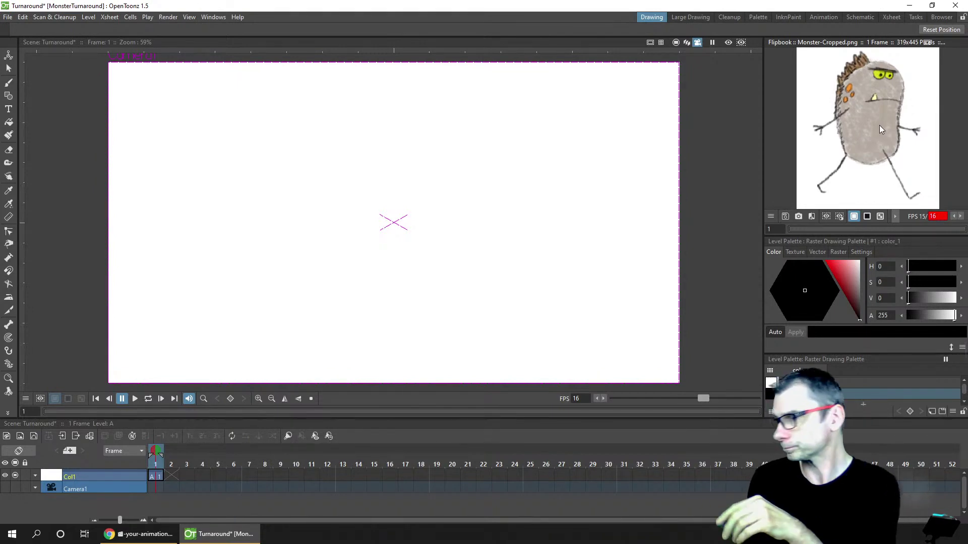
Save the scene and reopen the recent Turnaround scene of the MonsterTurnaround project
key("ctrl+s")
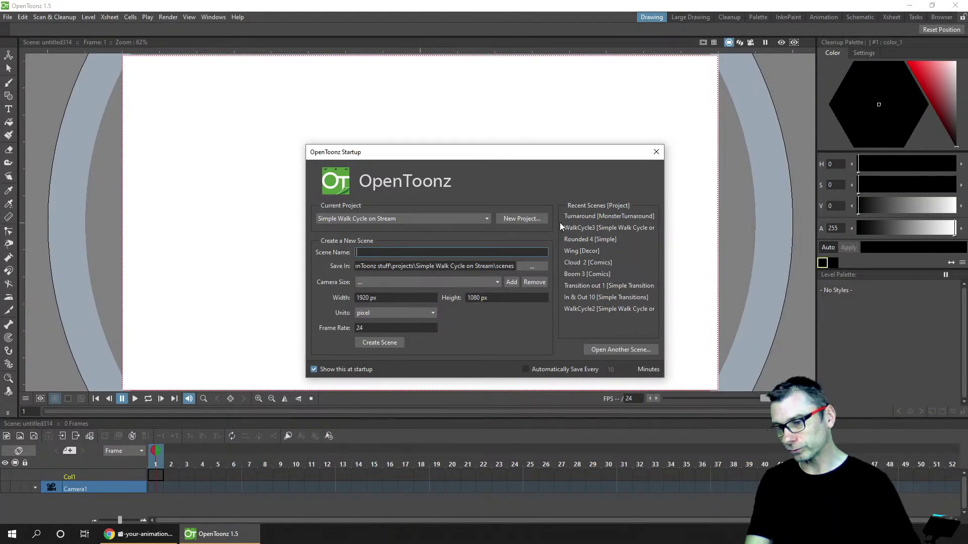
left_click(594, 218)
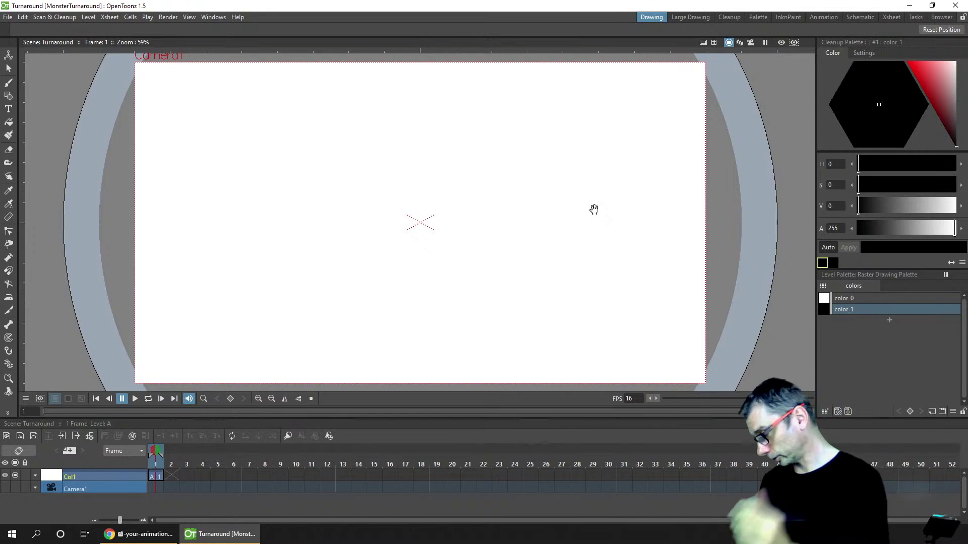
Rename the first column as Thoughts
left_click(78, 475)
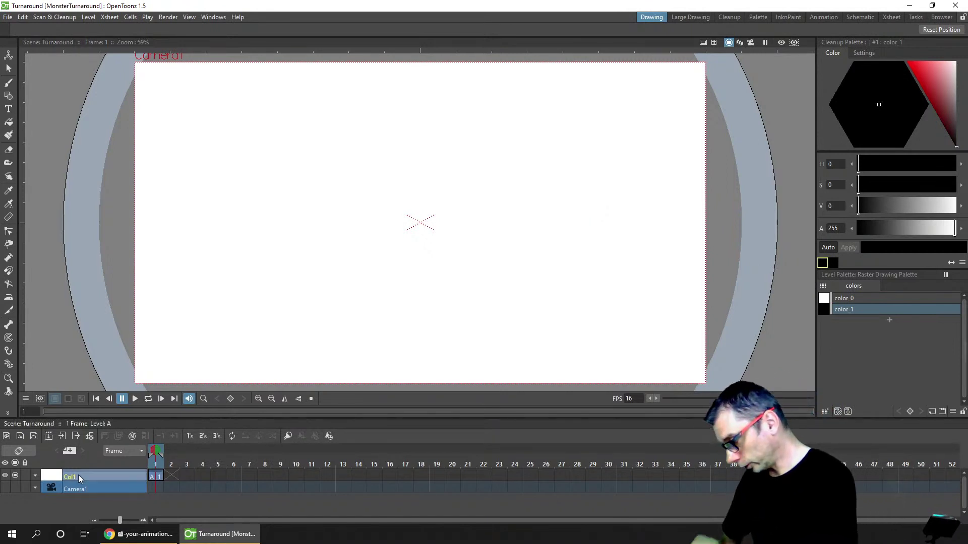
double_click(77, 474)
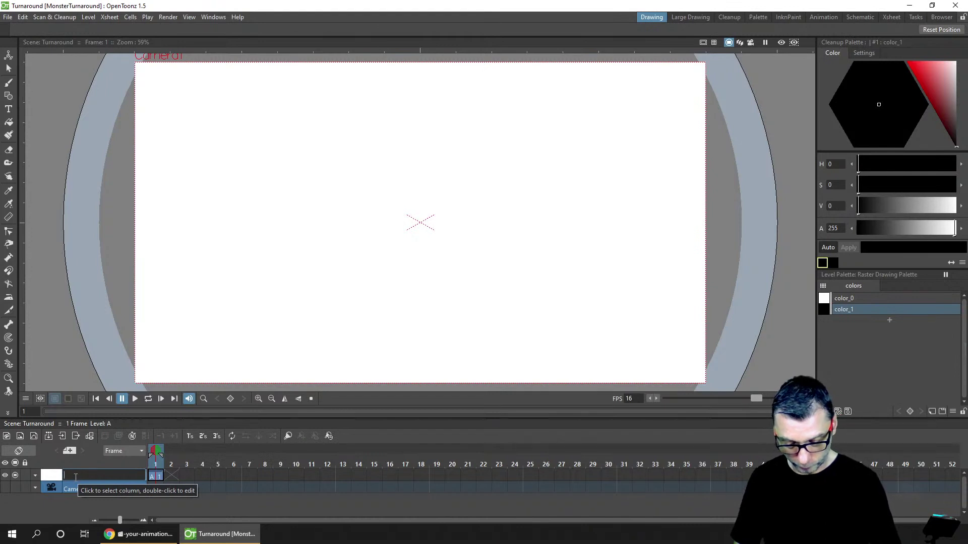
type("Thought")
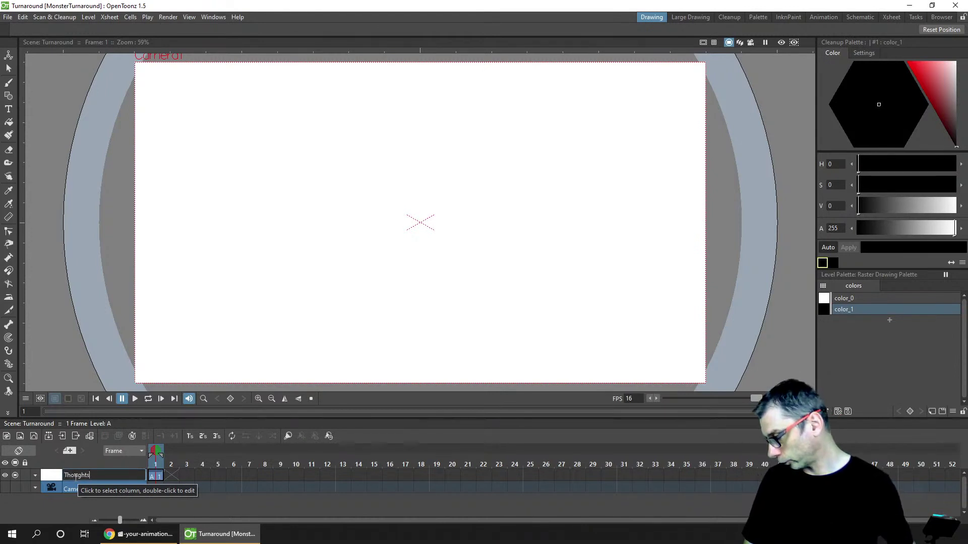
type("s")
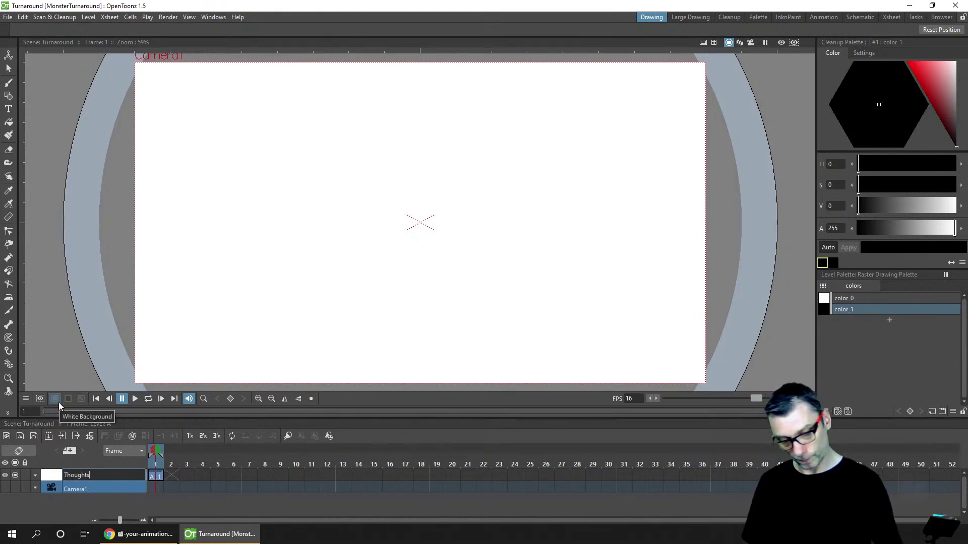
key("Return")
Activate the Brush tool on frame 1 of the Thoughts column and save the scene
left_click(156, 475)
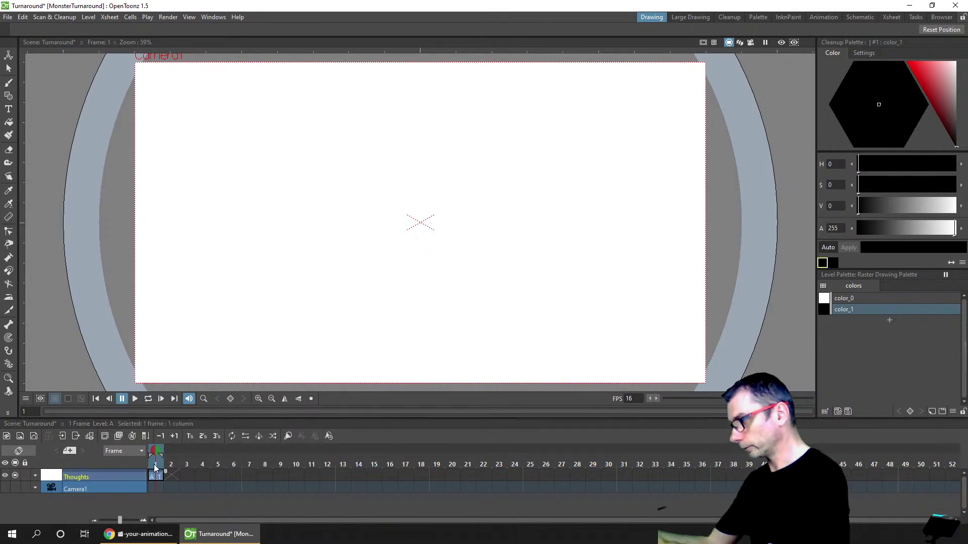
left_click(10, 82)
key("ctrl+s")
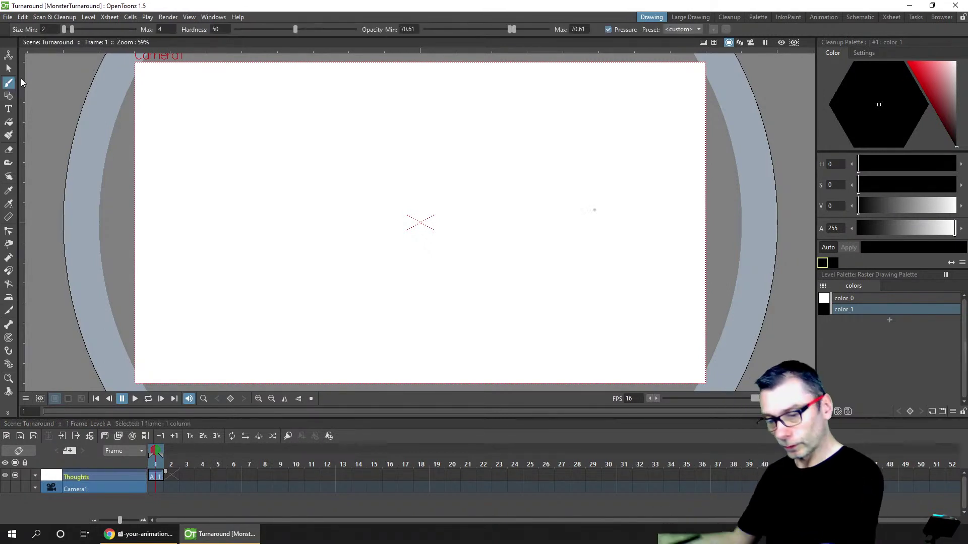
Add a new style to the level palette and assign it the dark pencil raster brush next to wet-knife
left_click(890, 321)
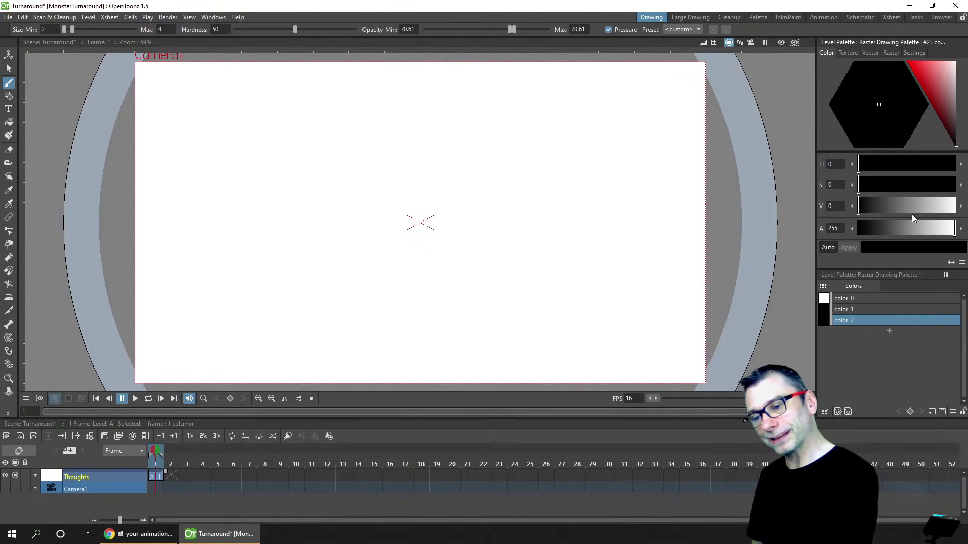
left_click(890, 53)
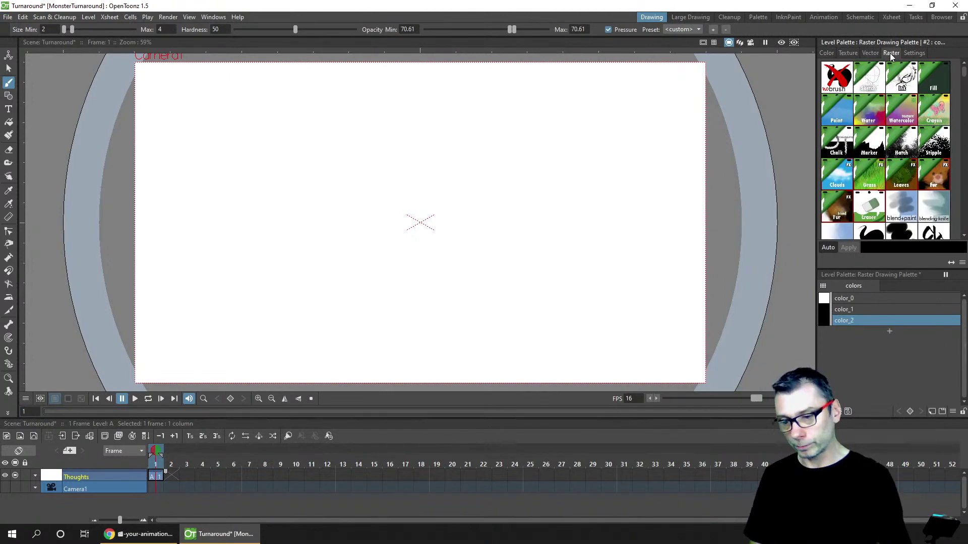
scroll(960, 187, "down", 5)
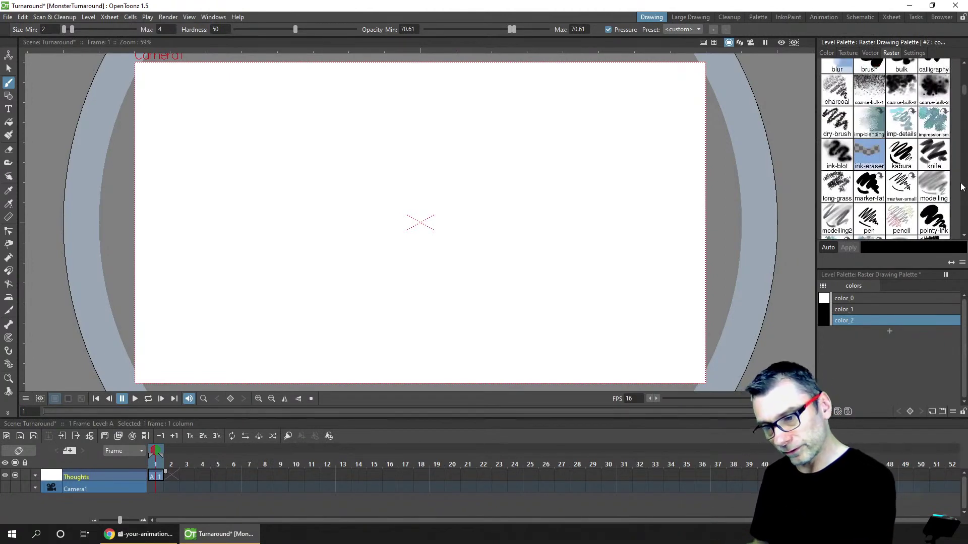
left_click(872, 137)
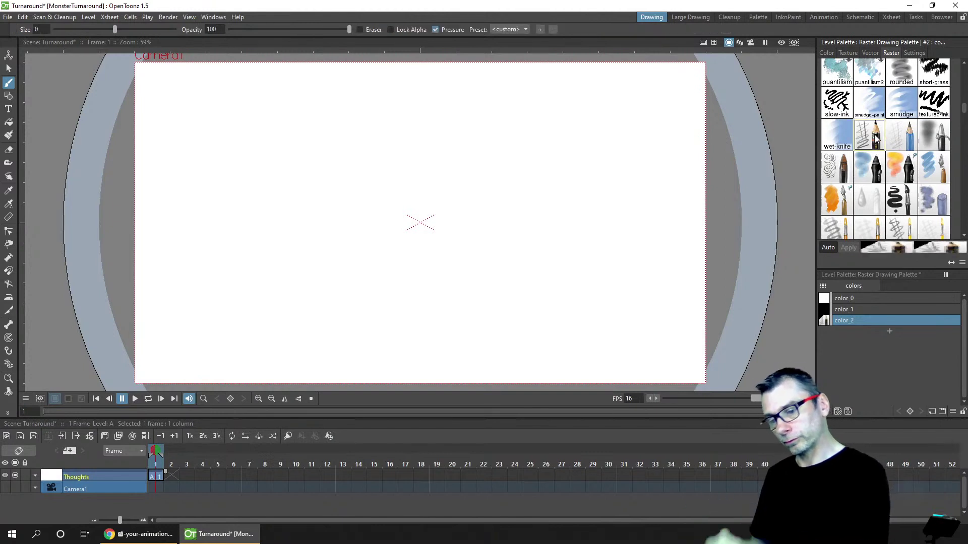
left_click(858, 317)
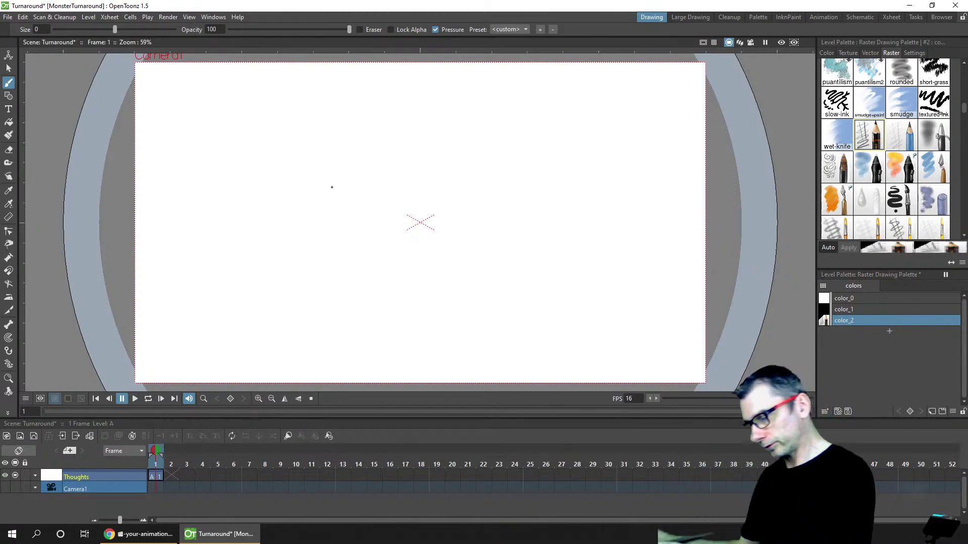
left_click(391, 170)
mouse_move(350, 217)
left_mouse_down()
mouse_move(375, 160)
mouse_move(356, 227)
left_mouse_up()
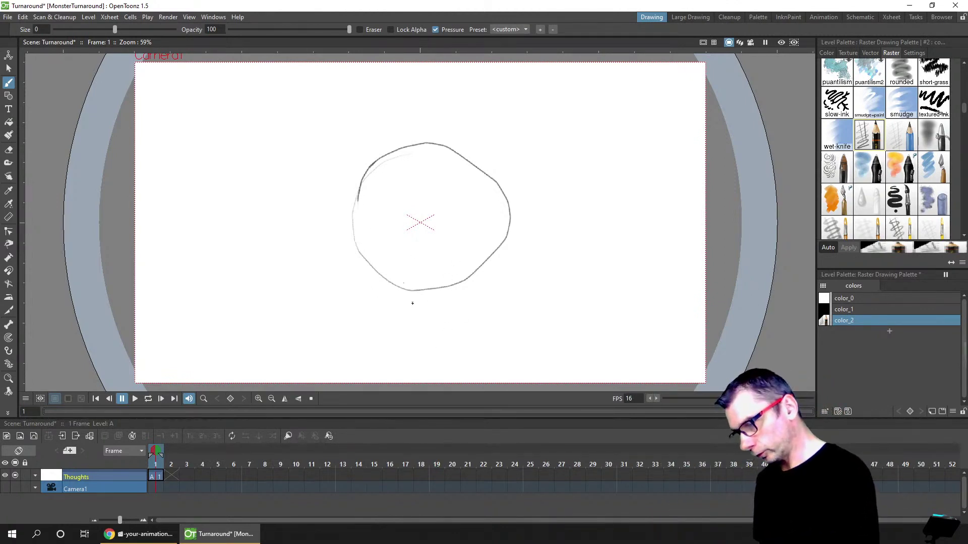
key("Delete")
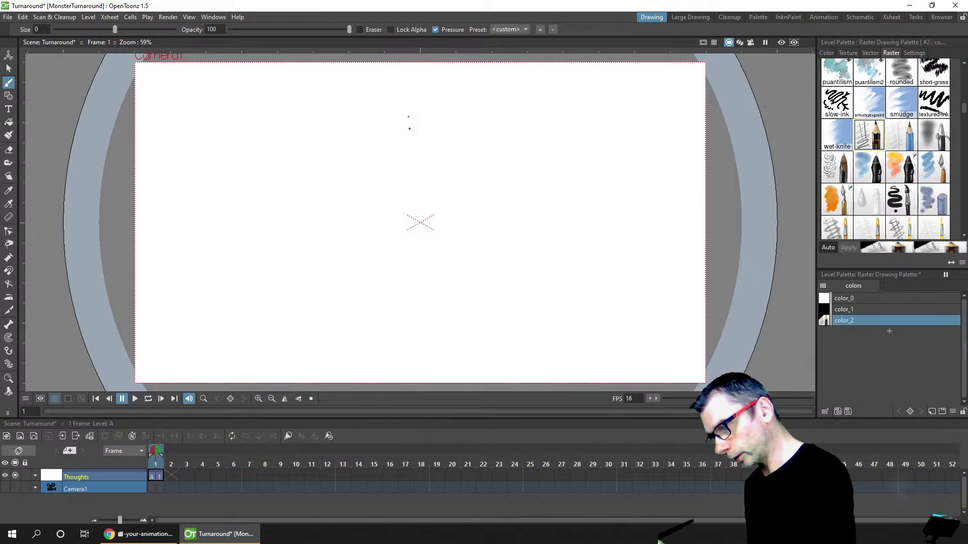
Sketch a large circle with three small ovals around its lower edge, a tapered box below it, and vertical lines from its top to its centre
mouse_move(401, 122)
left_mouse_down()
mouse_move(454, 209)
mouse_move(424, 122)
left_mouse_up()
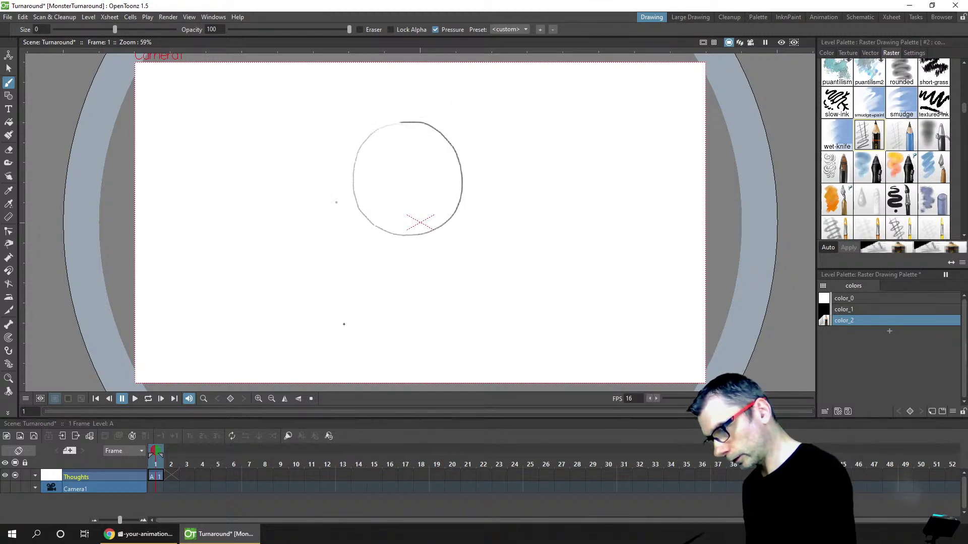
mouse_move(386, 328)
left_mouse_down()
mouse_move(458, 328)
mouse_move(436, 373)
left_mouse_up()
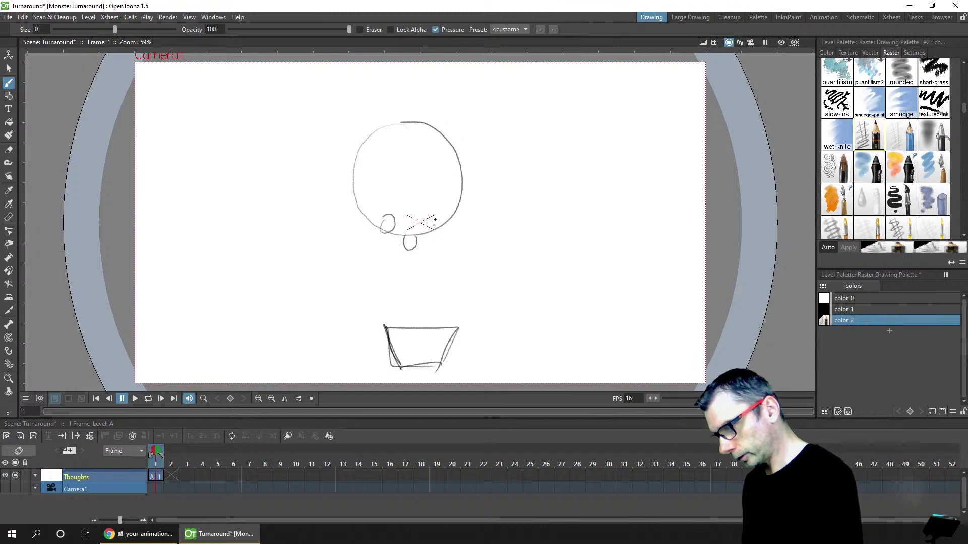
left_click_drag(435, 220, 432, 218)
mouse_move(408, 161)
left_mouse_down()
mouse_move(409, 125)
mouse_move(410, 186)
left_mouse_up()
left_click_drag(404, 128, 408, 187)
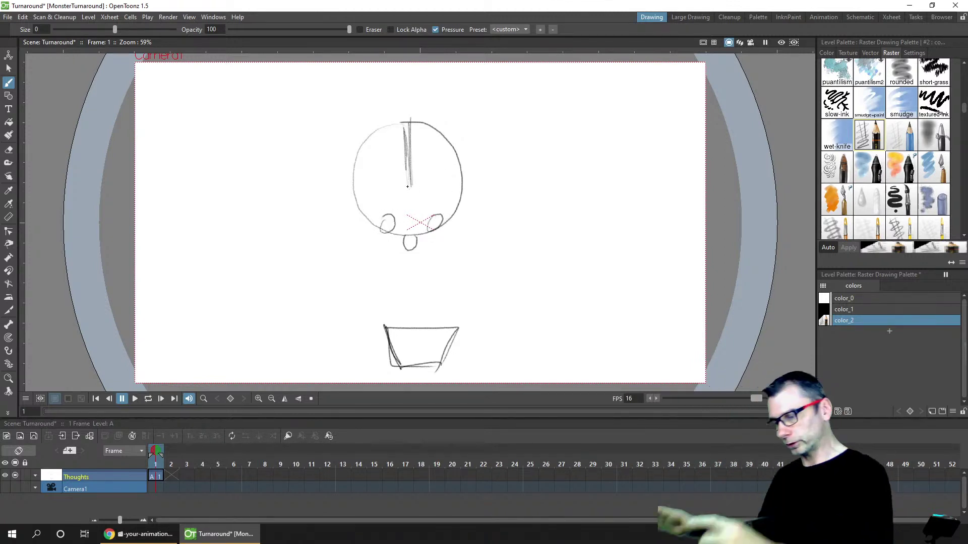
Undo the vertical lines inside the large circle and the three small ovals around its lower edge
key("ctrl+z")
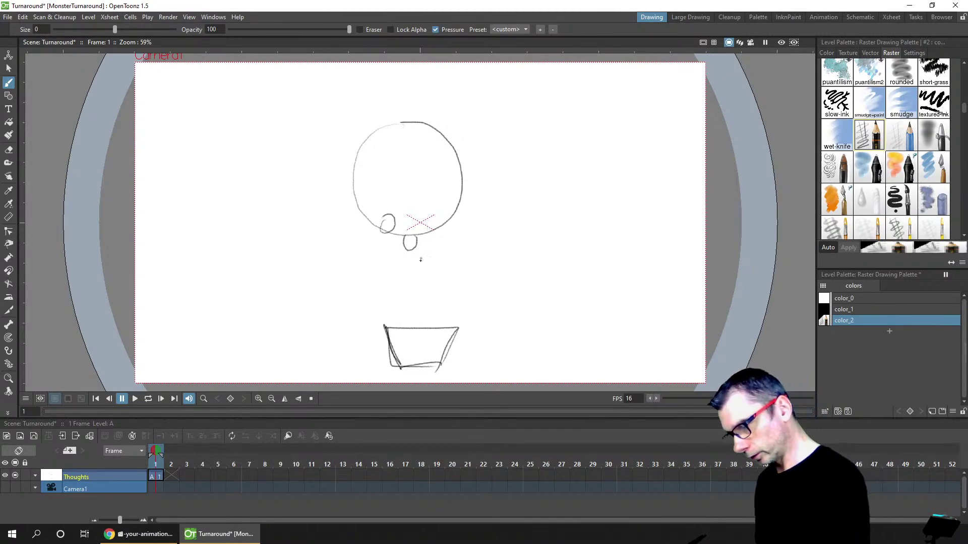
key("ctrl+z")
key("ctrl+z")
Sketch an arrow pointing down below the circle and one pointing up above it, close the gap in the circle's outline, and save the scene
left_click_drag(407, 251, 416, 272)
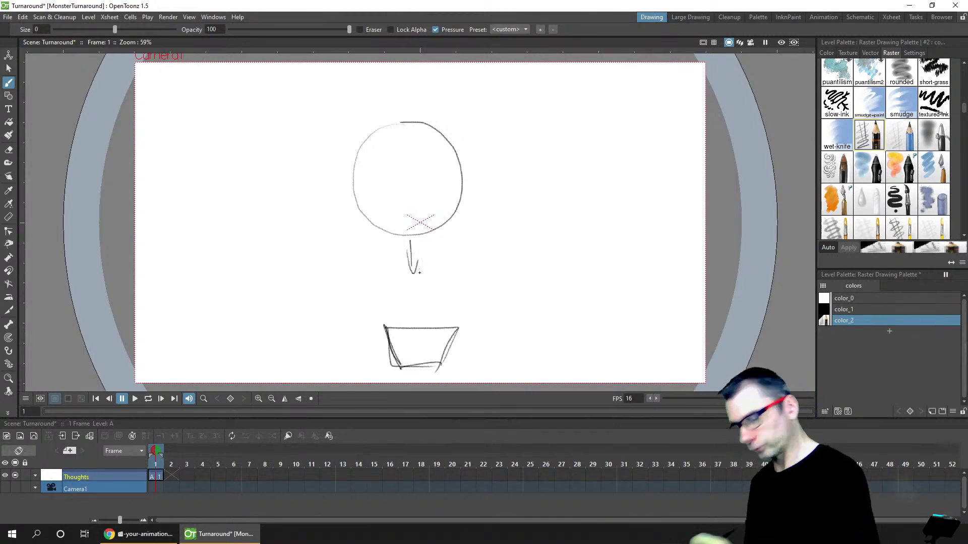
key("ctrl+s")
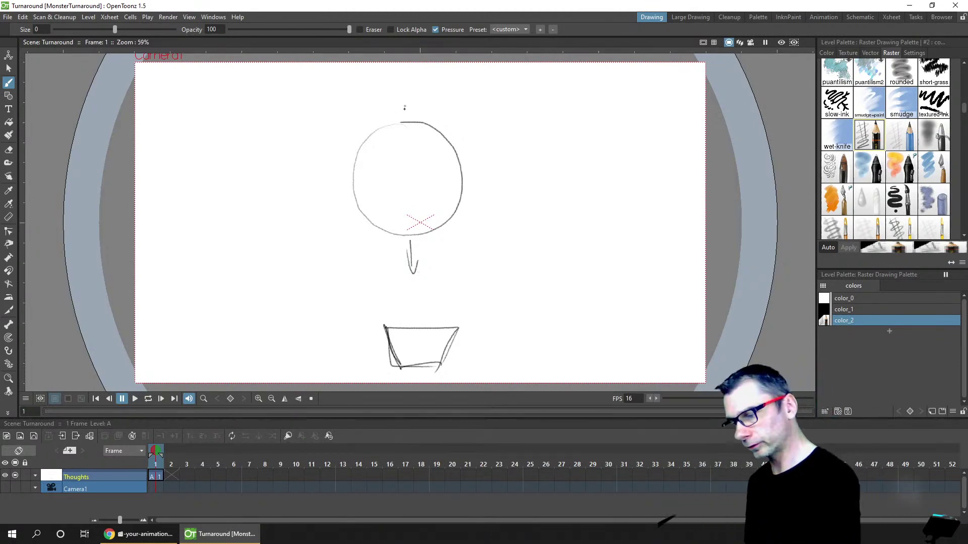
left_click_drag(405, 116, 409, 87)
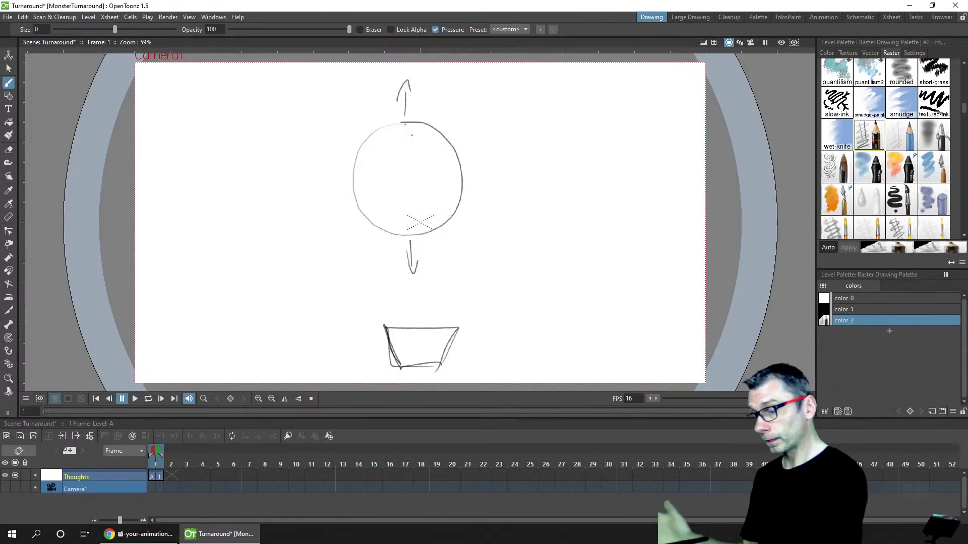
left_click_drag(383, 128, 402, 122)
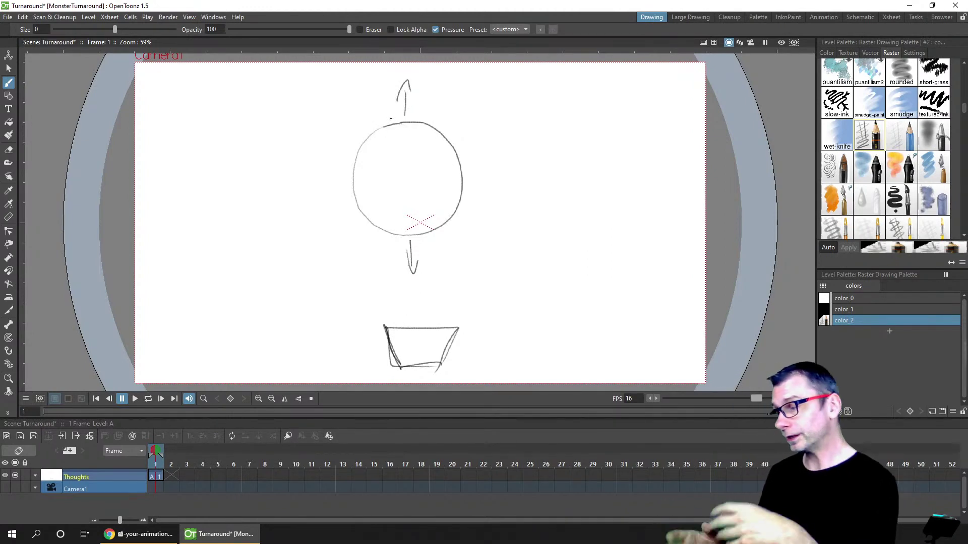
key("ctrl+s")
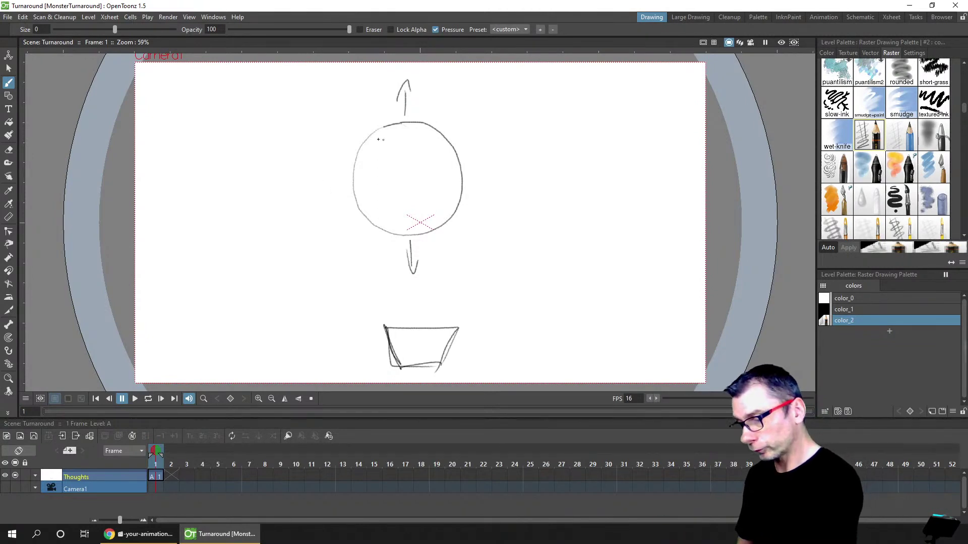
Add arrows pointing left and right from the circle and number the arrows 1 down, 2 up, 3 left and 4 right
left_click_drag(322, 182, 310, 185)
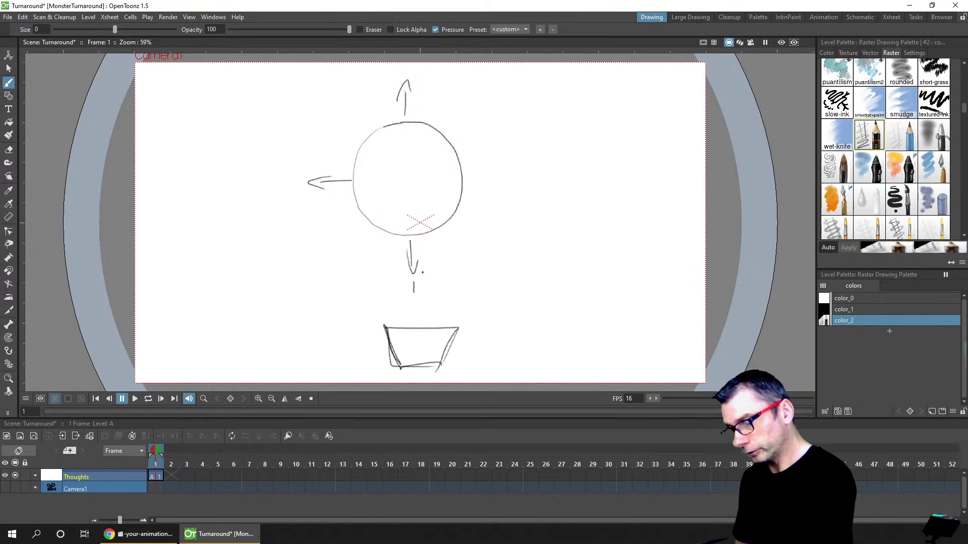
left_click_drag(402, 66, 410, 74)
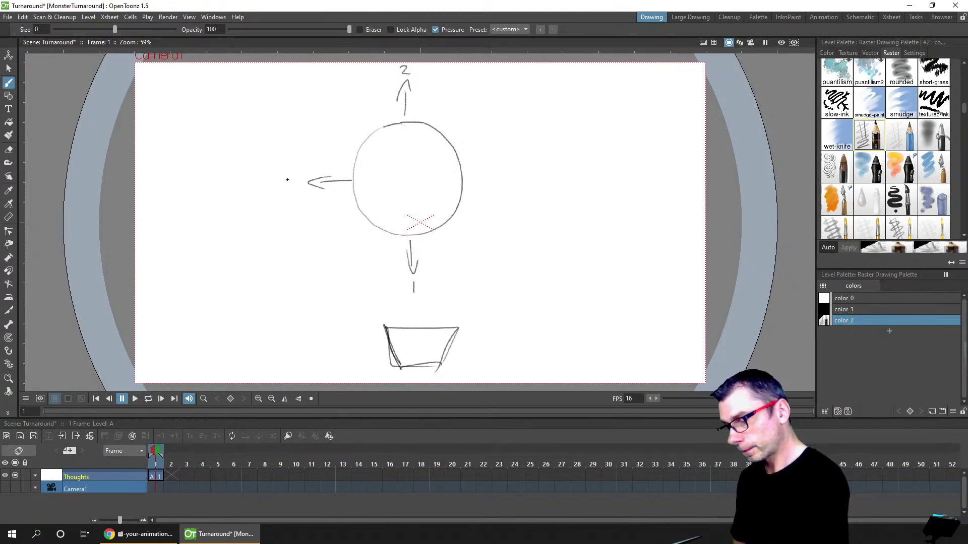
left_click_drag(286, 179, 288, 191)
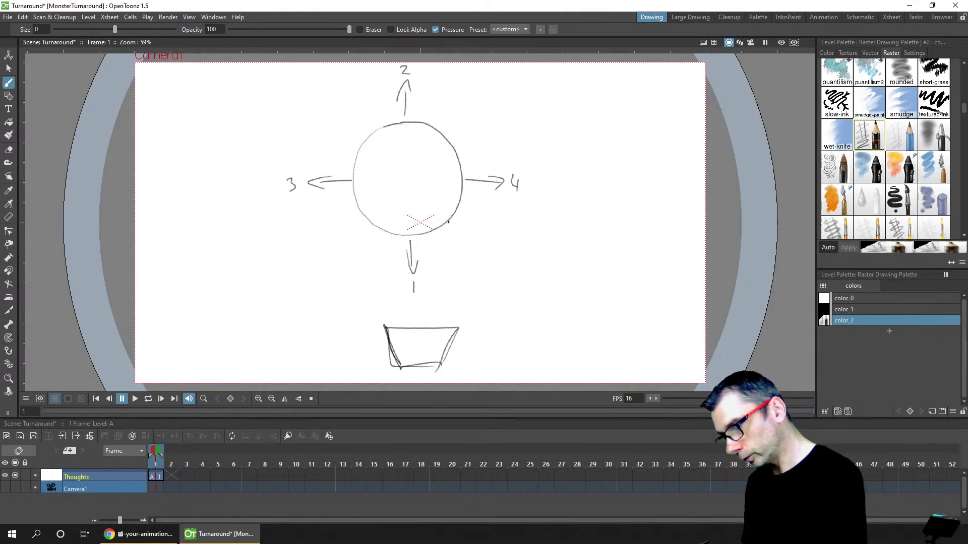
Sketch four diagonal arrows numbered 5 lower right, 6 upper right, 7 lower left and 8 upper left, then save the scene
mouse_move(458, 243)
left_mouse_down()
mouse_move(469, 232)
mouse_move(475, 259)
left_mouse_up()
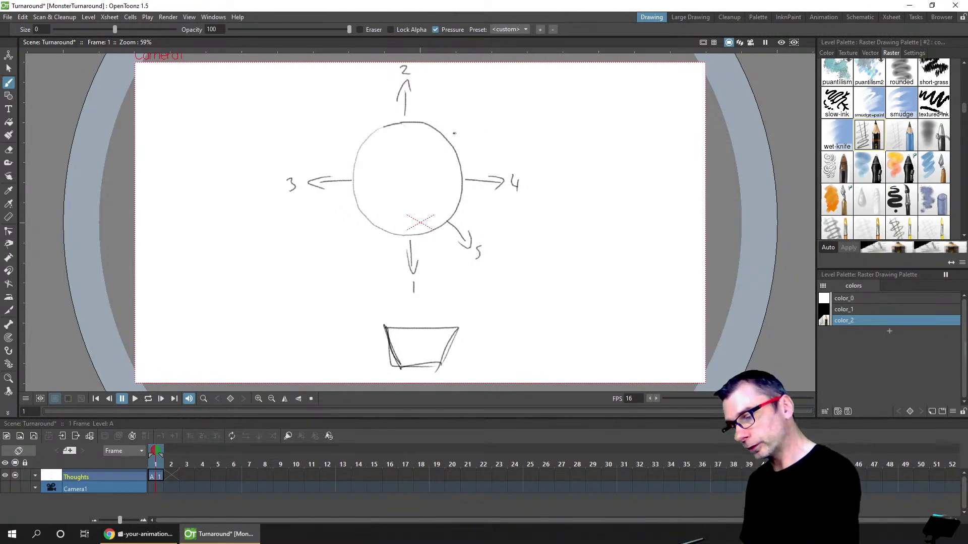
left_click_drag(445, 140, 464, 135)
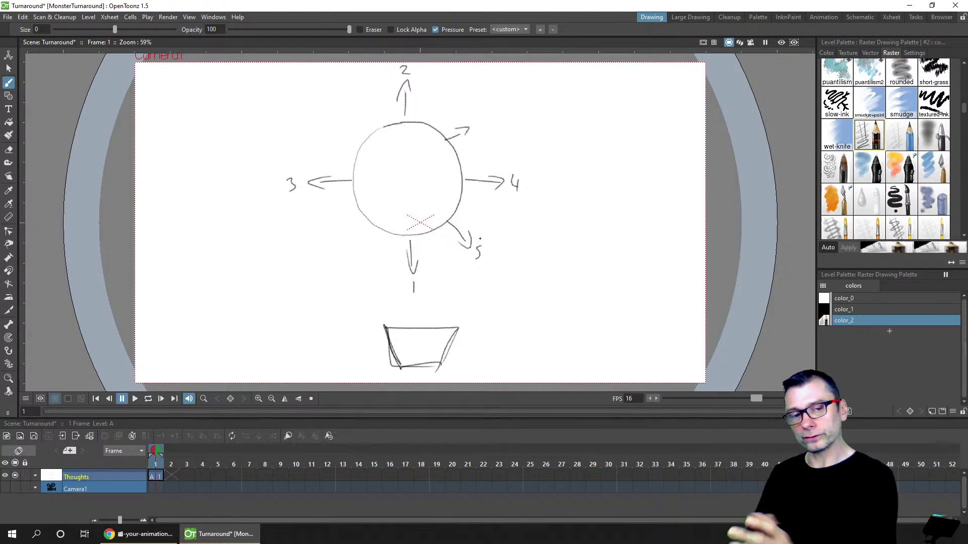
left_click_drag(485, 118, 482, 129)
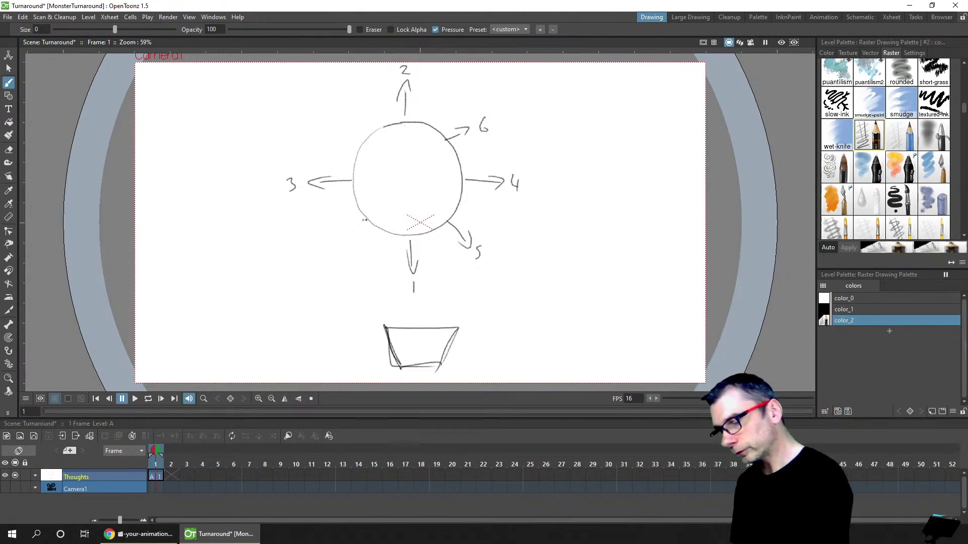
left_click_drag(373, 215, 341, 252)
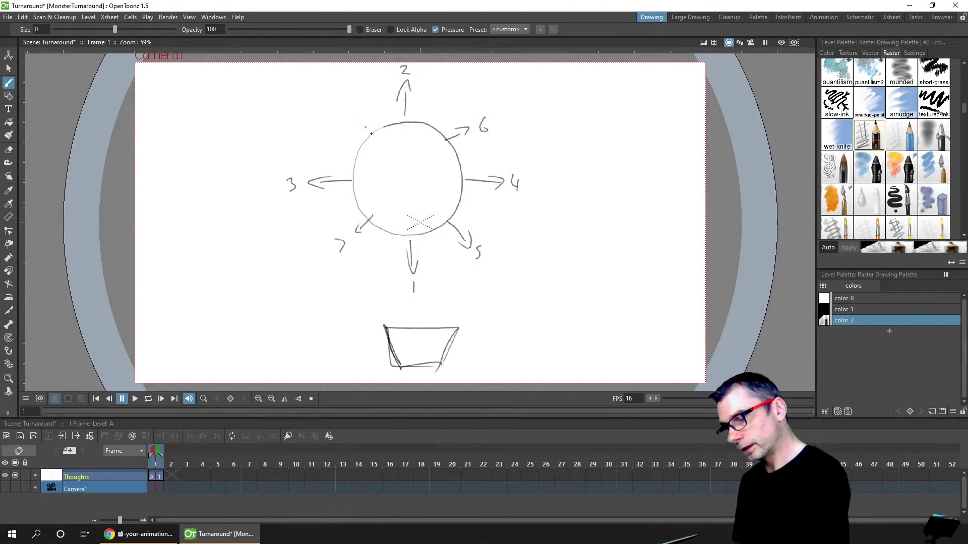
left_click_drag(374, 134, 346, 95)
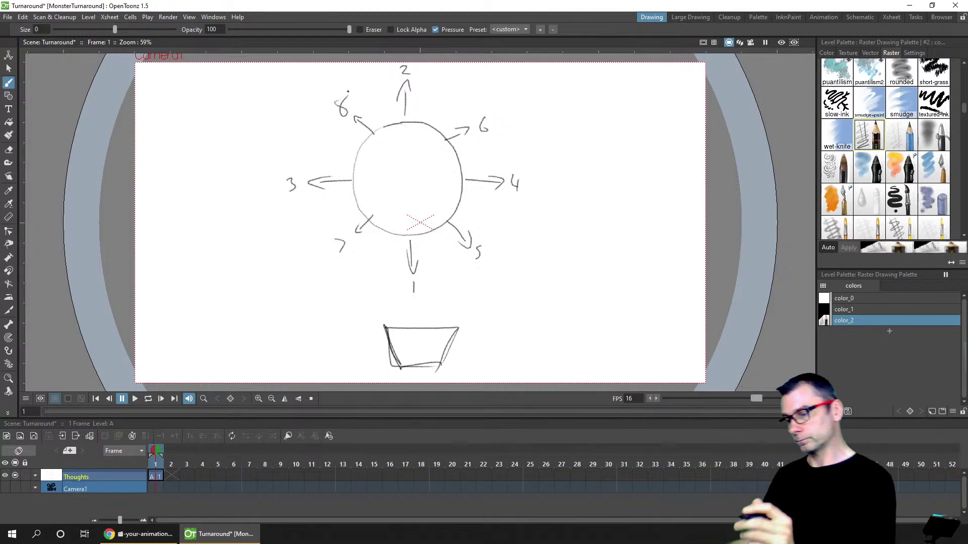
key("ctrl+s")
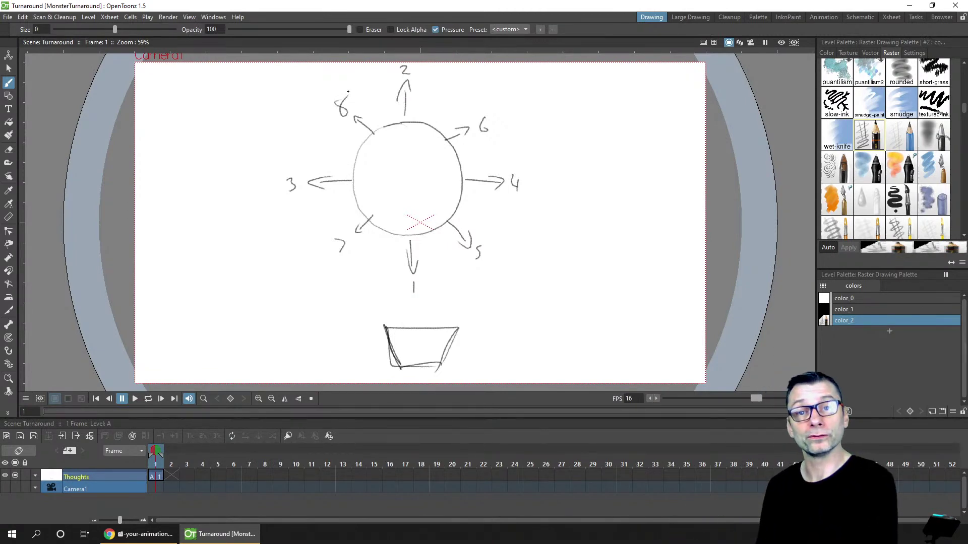
Mark the in-between directions with eight short ticks across the circle's outline, one between each pair of neighbouring arrows, and save the scene
left_click_drag(430, 228, 435, 240)
left_click_drag(453, 199, 465, 207)
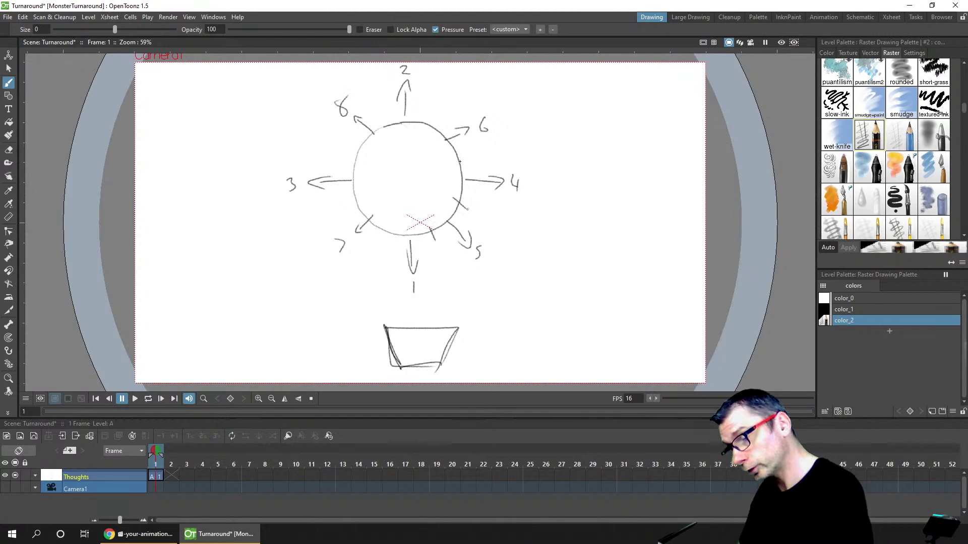
left_click_drag(452, 159, 460, 157)
mouse_move(429, 127)
left_mouse_down()
mouse_move(432, 107)
mouse_move(383, 114)
left_mouse_up()
left_click_drag(362, 157, 353, 151)
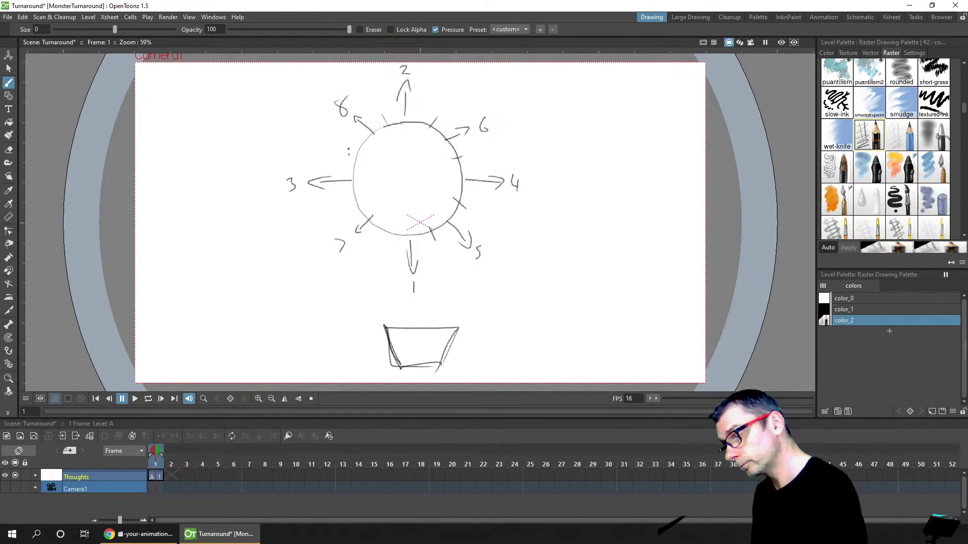
left_click_drag(361, 199, 349, 206)
left_click_drag(394, 227, 389, 237)
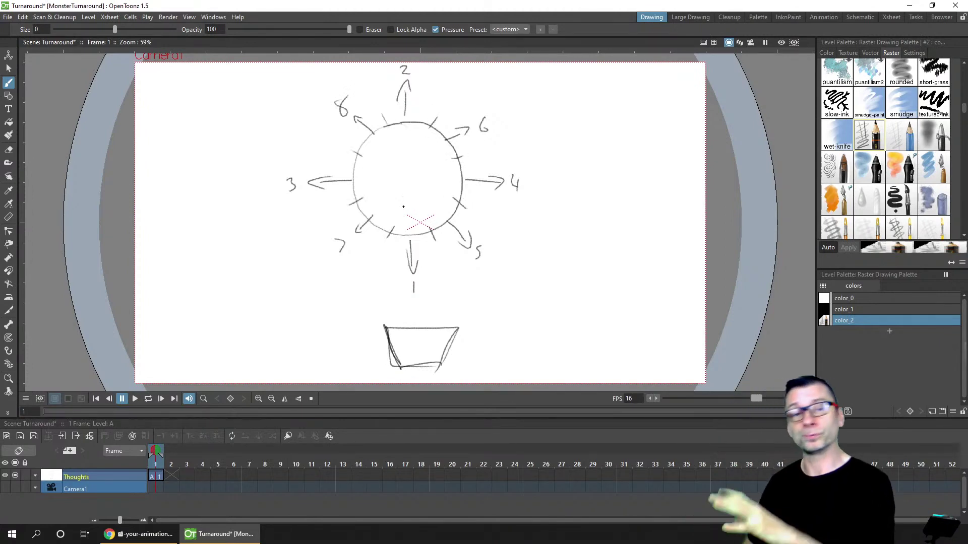
key("ctrl+s")
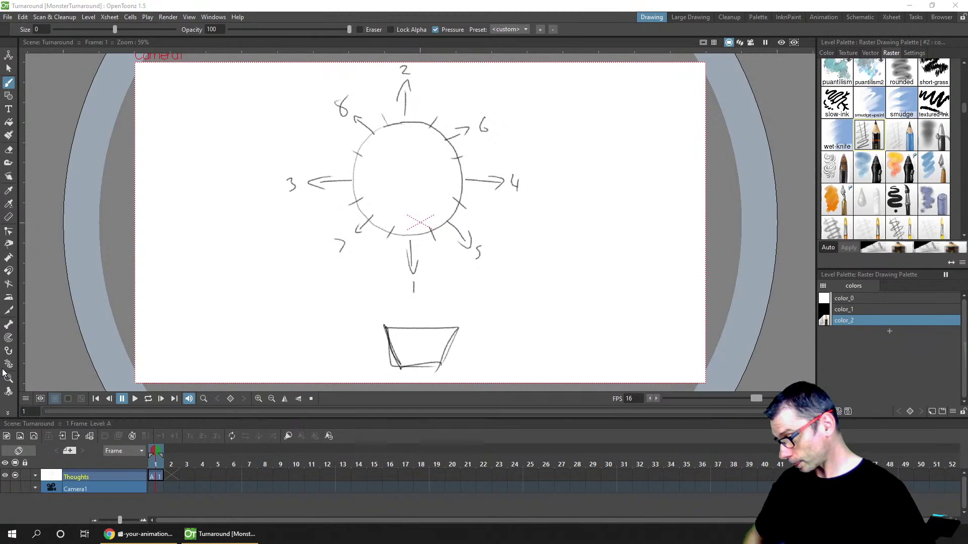
Hide the Thoughts column's drawing from the camera stand view
left_click(159, 475)
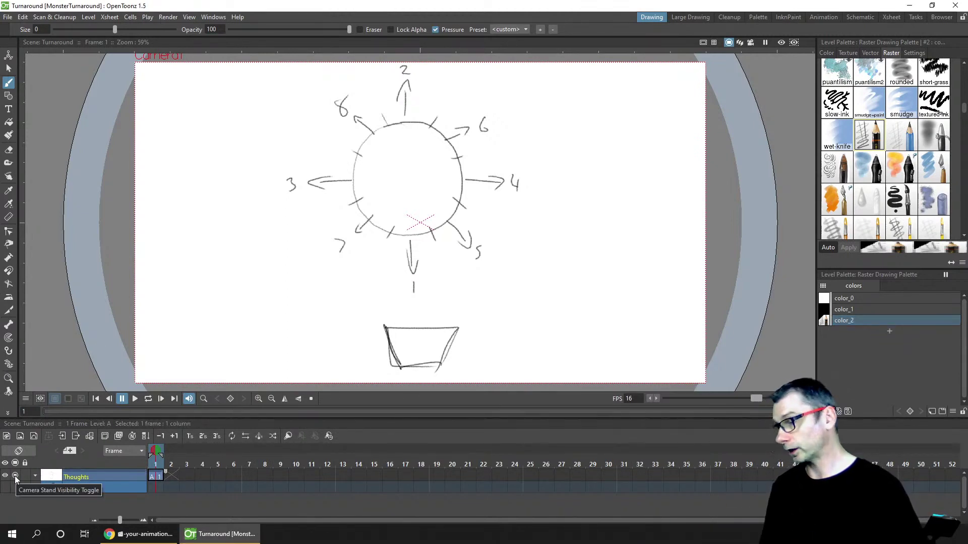
left_click(16, 477)
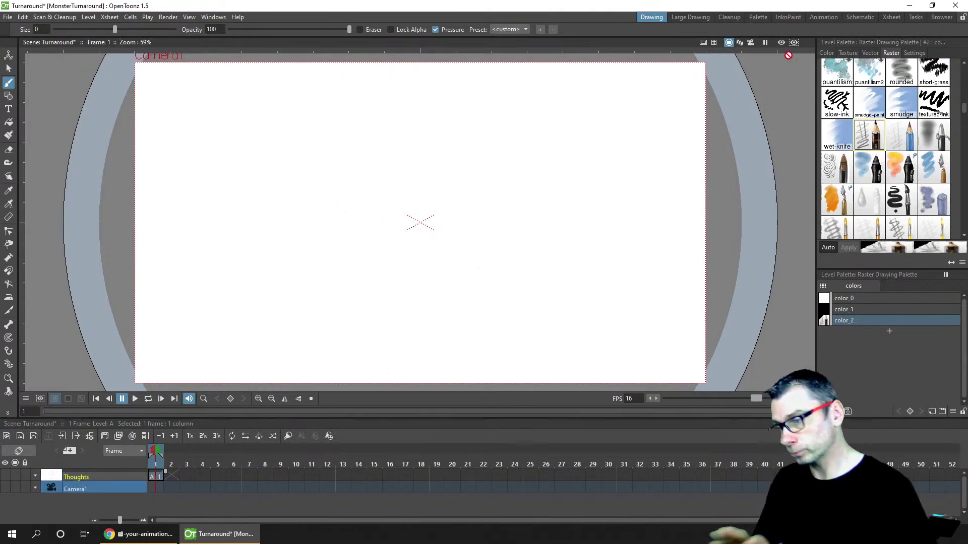
Open a Flipbook and load the recent image Monster-Cropped.png into it as a character reference
left_click(211, 17)
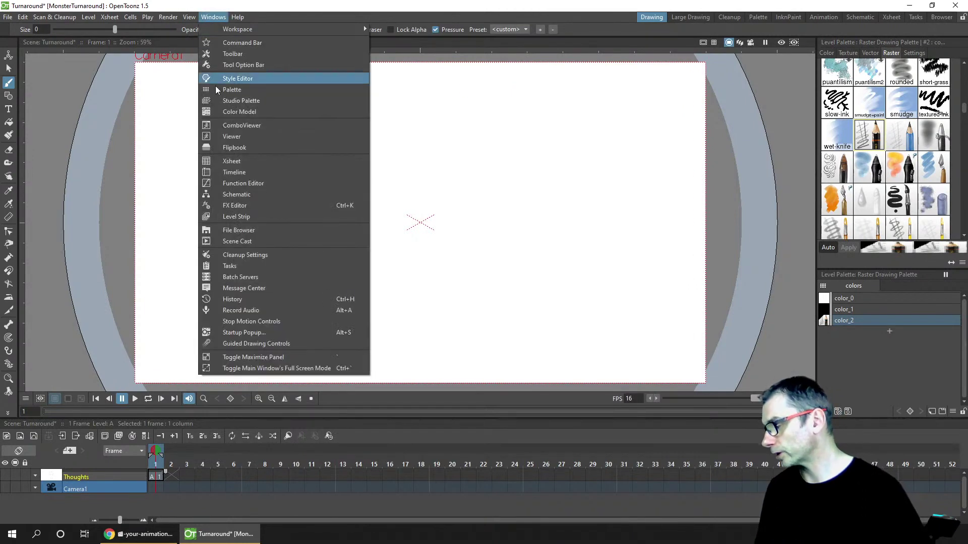
left_click(265, 147)
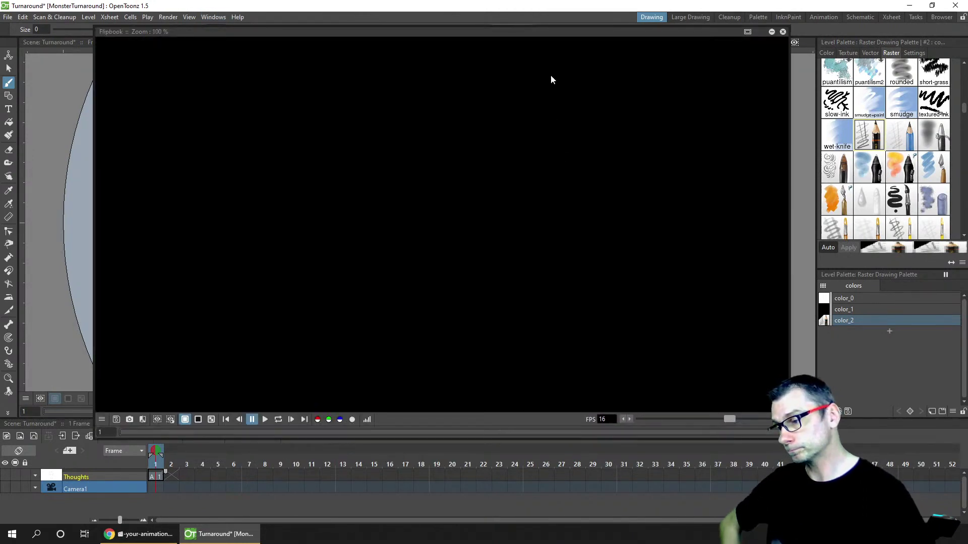
right_click(341, 129)
mouse_move(367, 147)
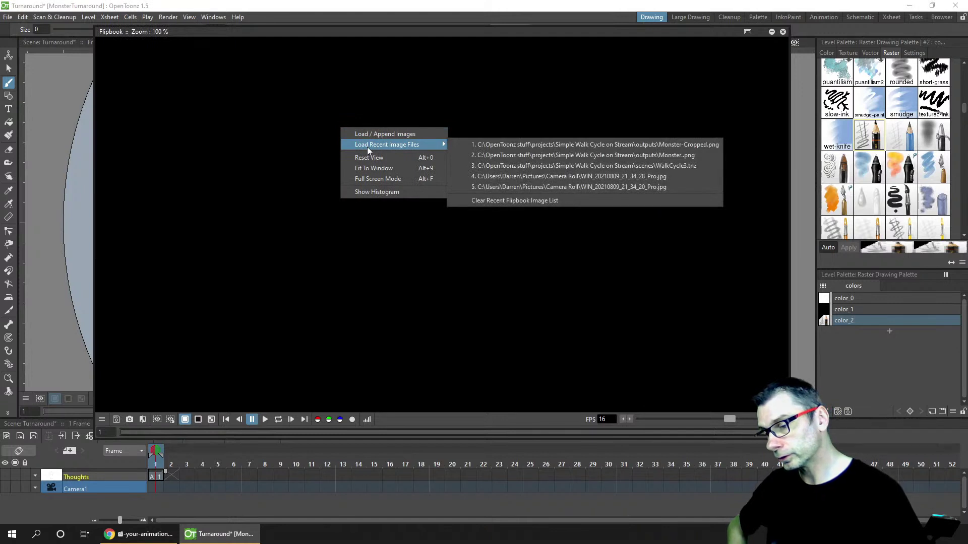
left_click(584, 144)
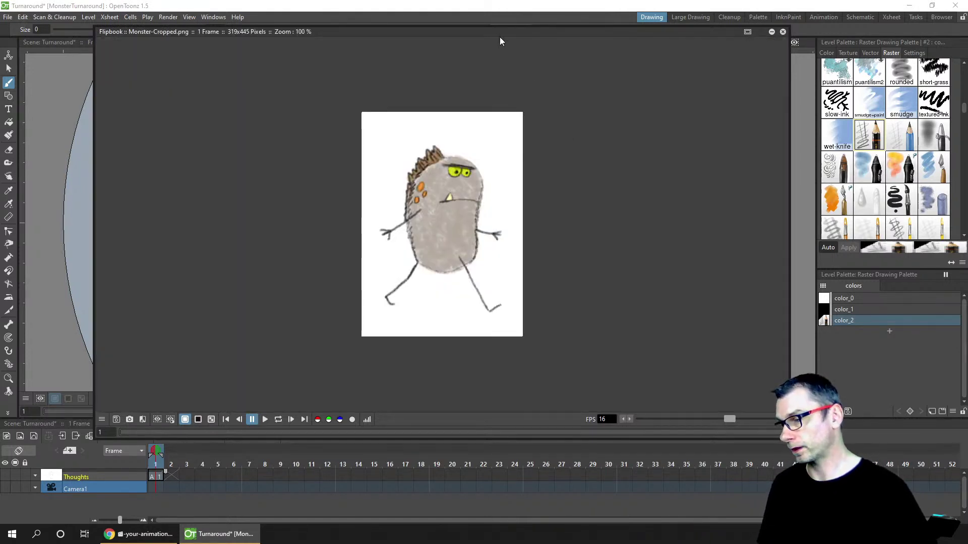
Dock the Flipbook above the Style Editor, reduce its height, and shrink the timeline to enlarge the viewer
left_click_drag(497, 32, 848, 41)
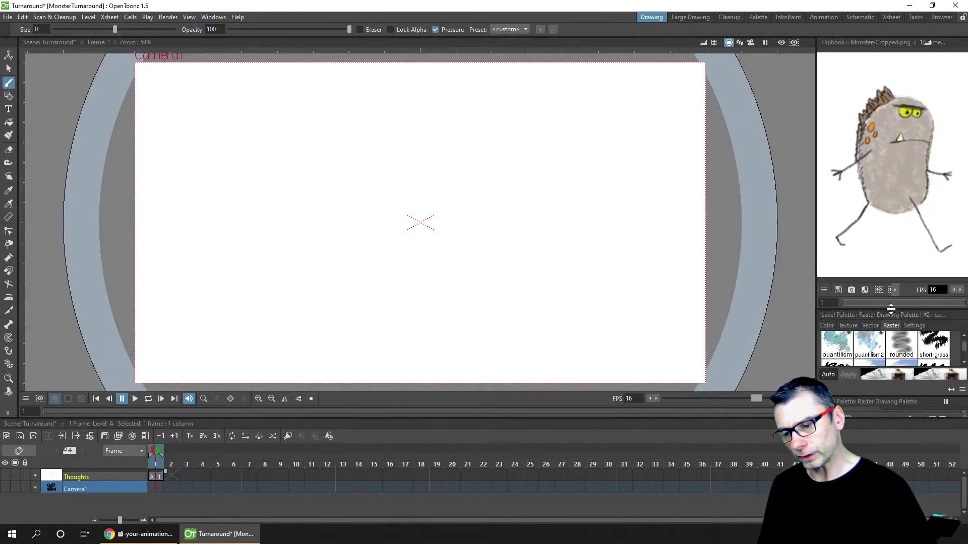
left_click_drag(888, 303, 886, 202)
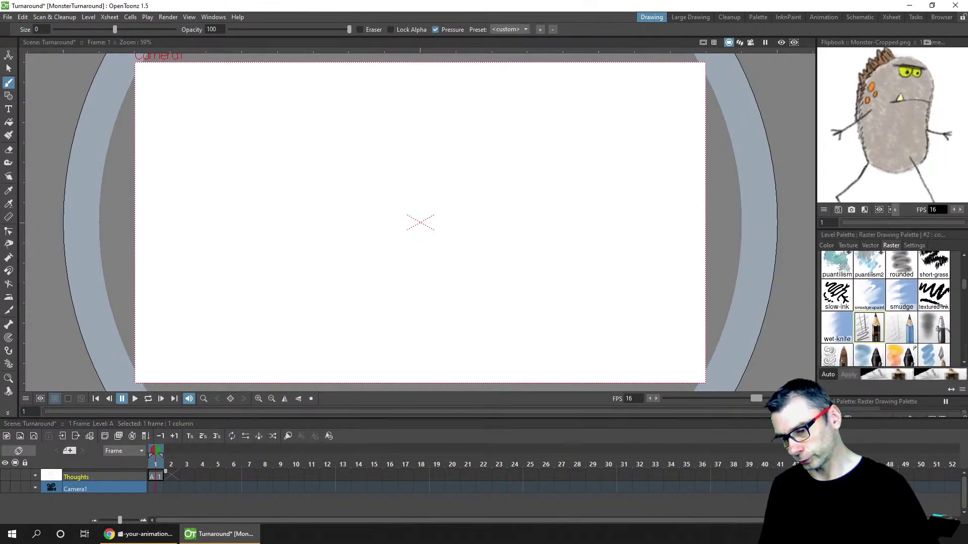
left_click_drag(807, 421, 806, 441)
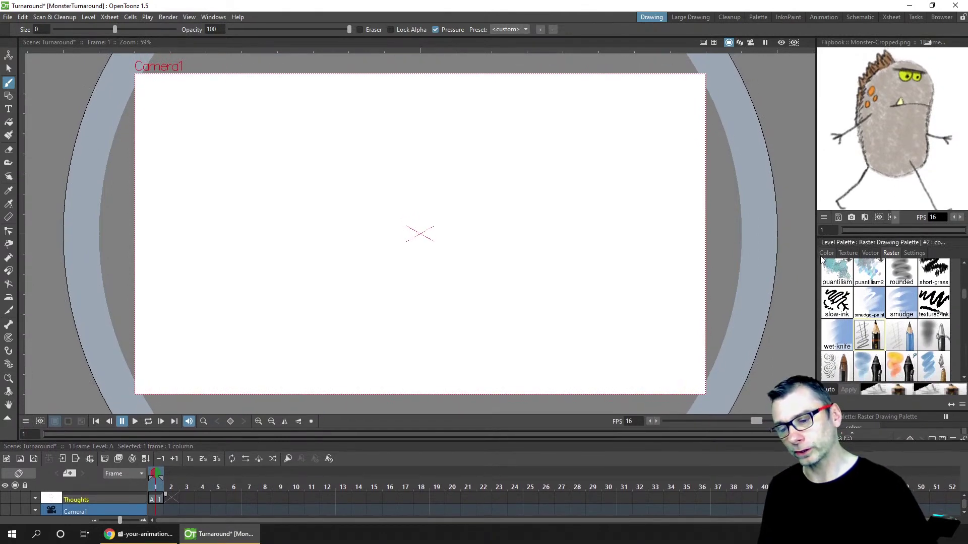
Show the Style Editor's colour controls in a wider side-by-side layout, give the level palette more height, and save the scene
left_click(825, 253)
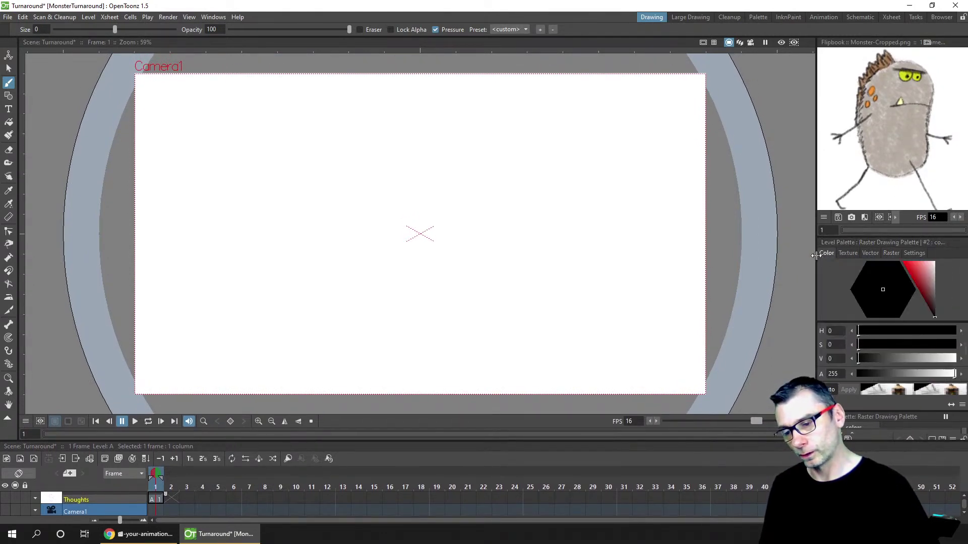
left_click_drag(817, 256, 754, 257)
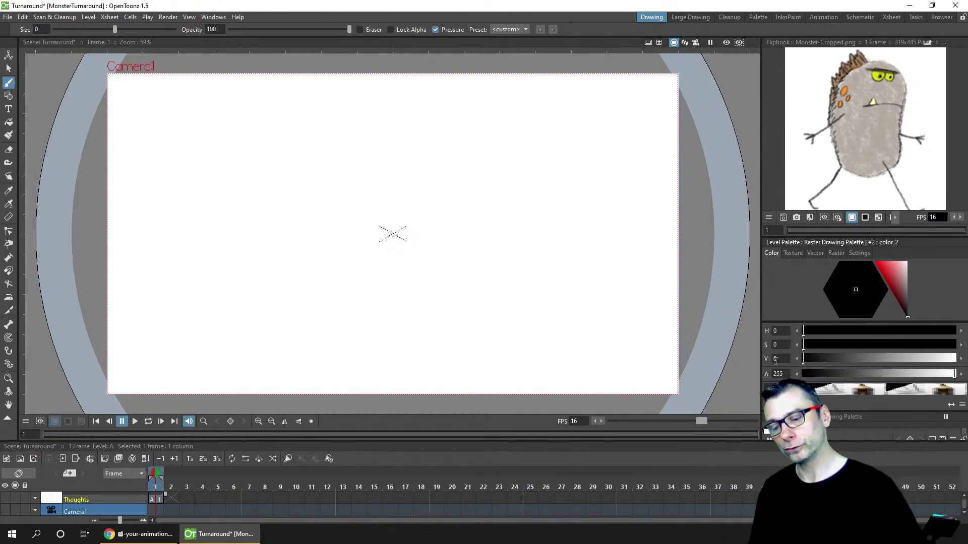
left_click(952, 406)
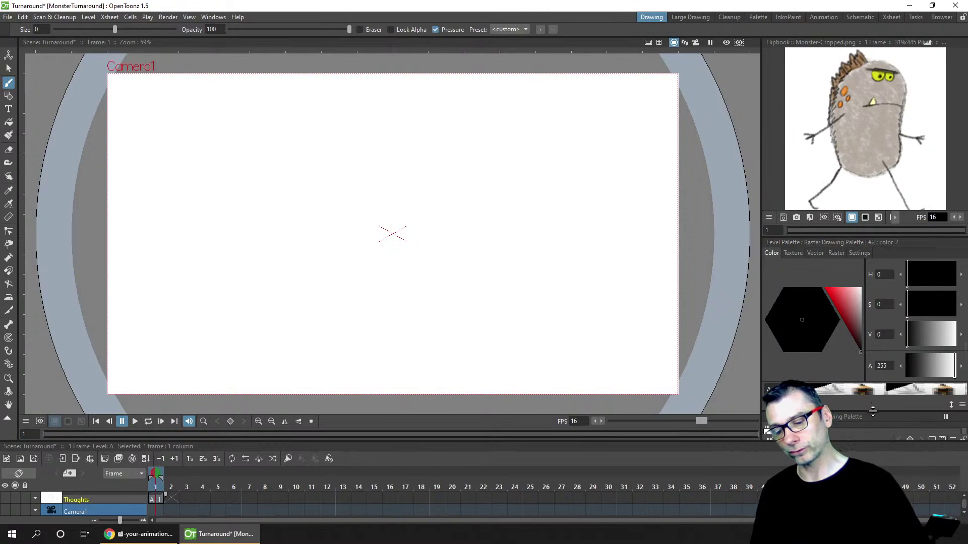
left_click_drag(872, 408, 864, 354)
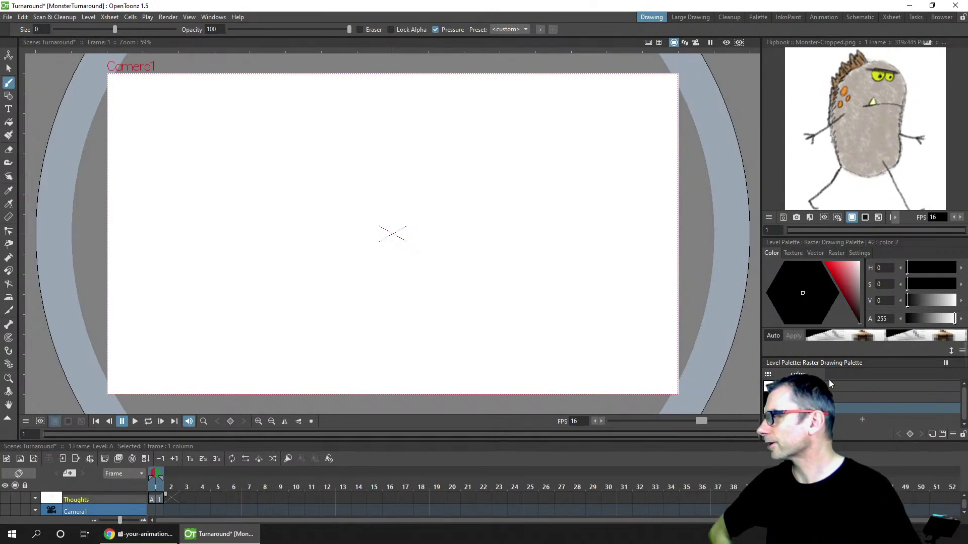
key("ctrl+s")
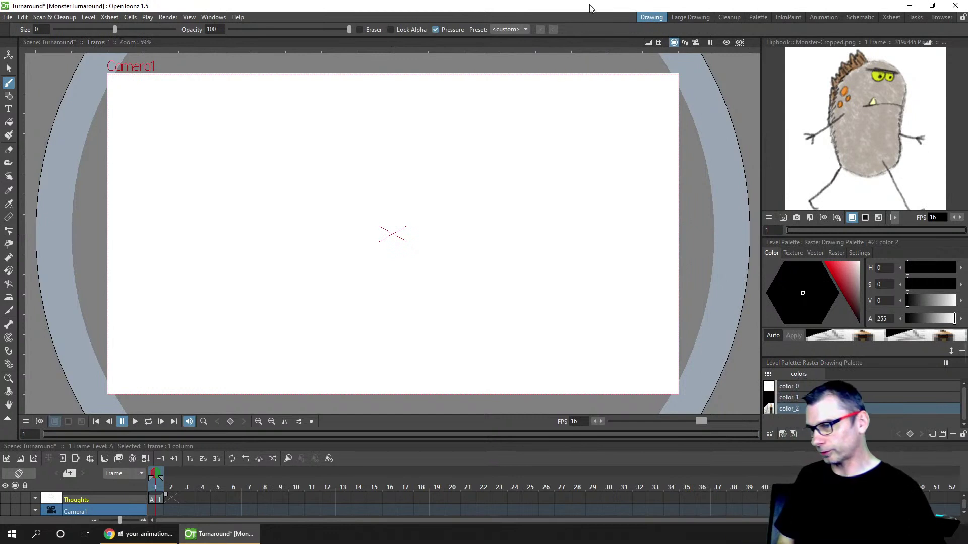
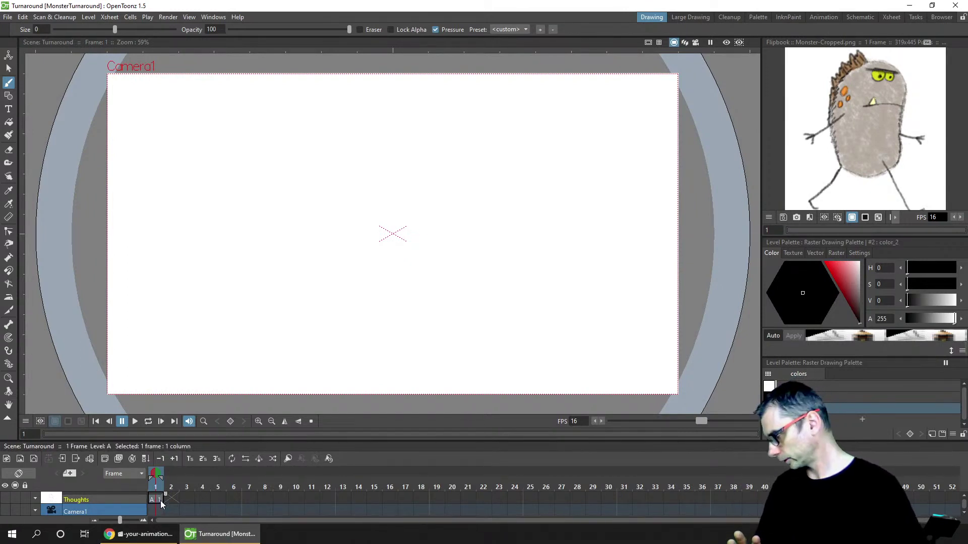
Switch to the Chrome browser showing the your-animations channel in Discord
left_click(142, 534)
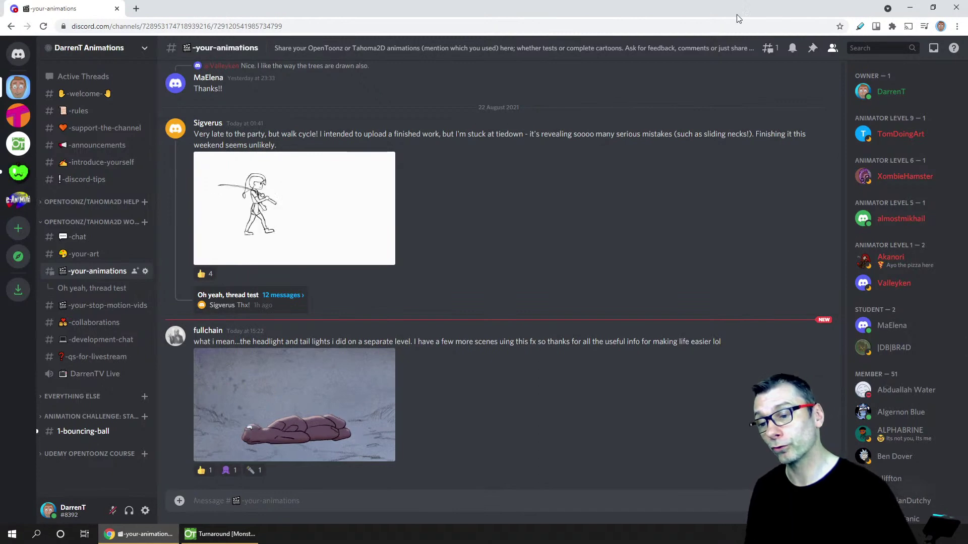
Close the Chrome browser and hide the camera box in the OpenToonz viewer
left_click_drag(736, 14, 587, 13)
key("alt+F4")
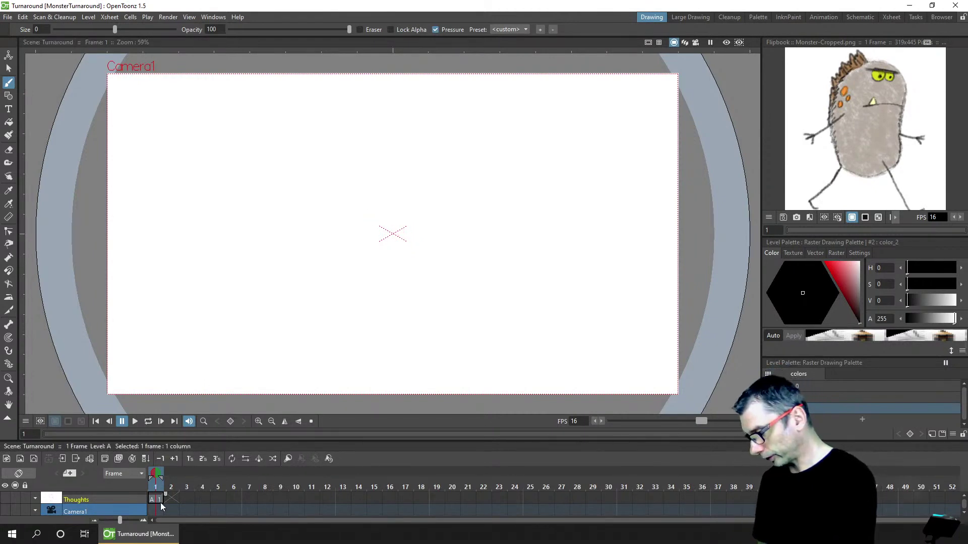
left_click(212, 19)
mouse_move(197, 17)
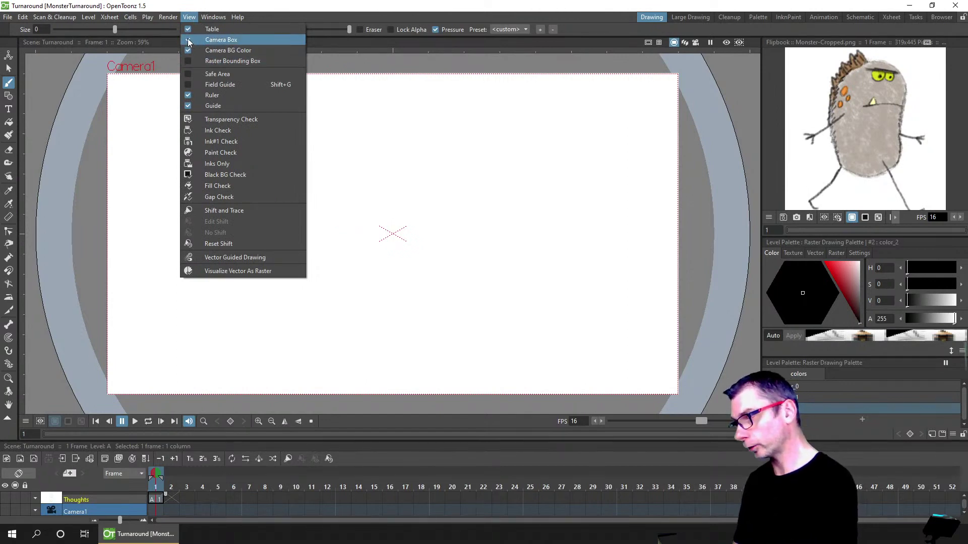
left_click(187, 39)
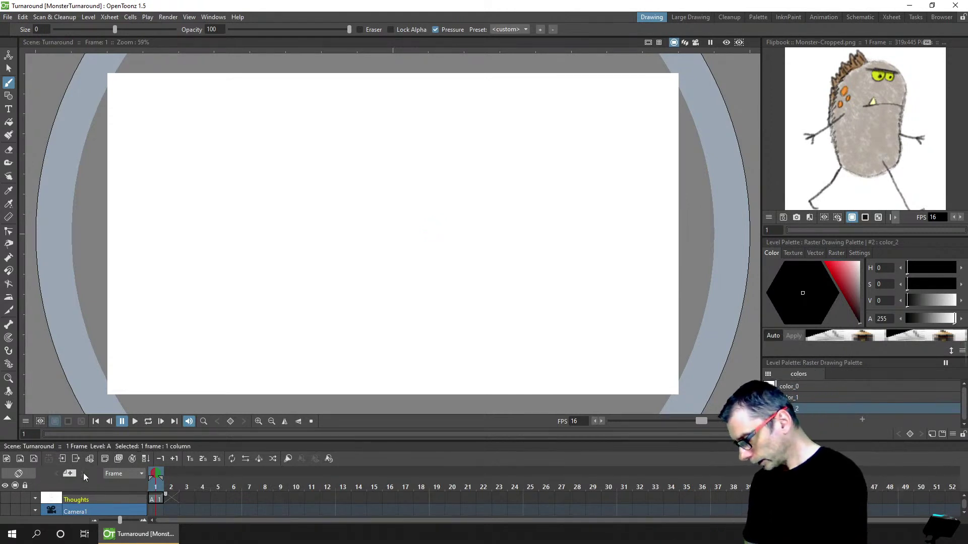
Create a 1920 x 1080 px Toonz Raster level named MonsterTurnaround and rename its column Monster
left_click(8, 459)
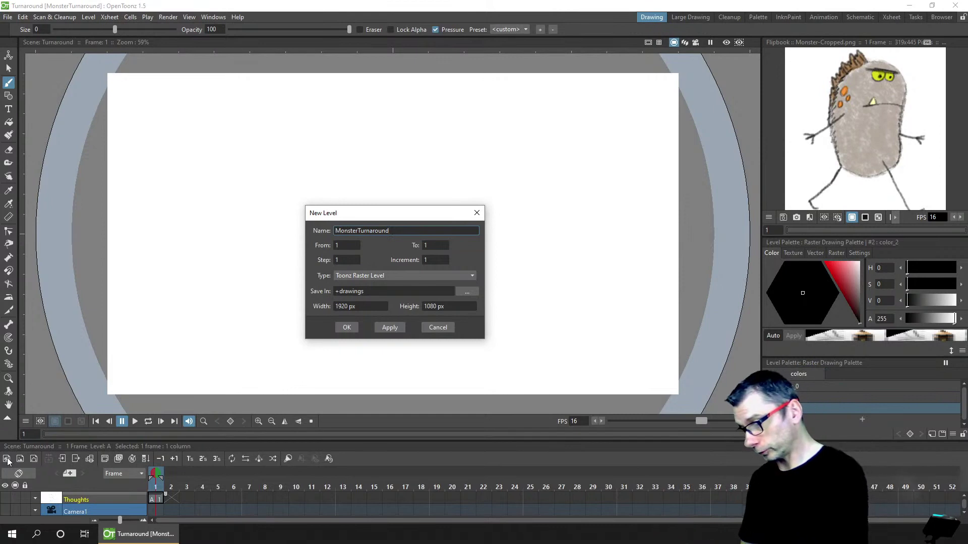
left_click(346, 328)
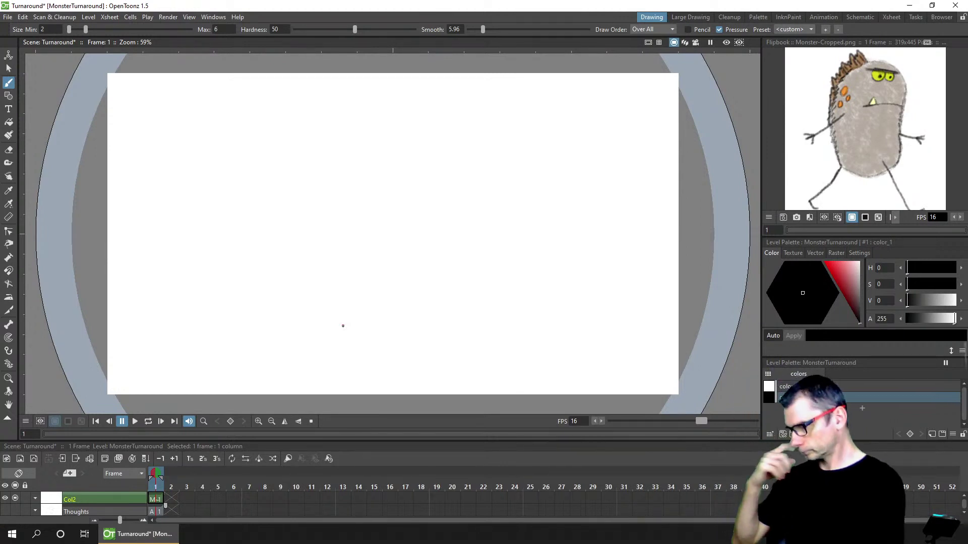
left_click(89, 499)
double_click(89, 498)
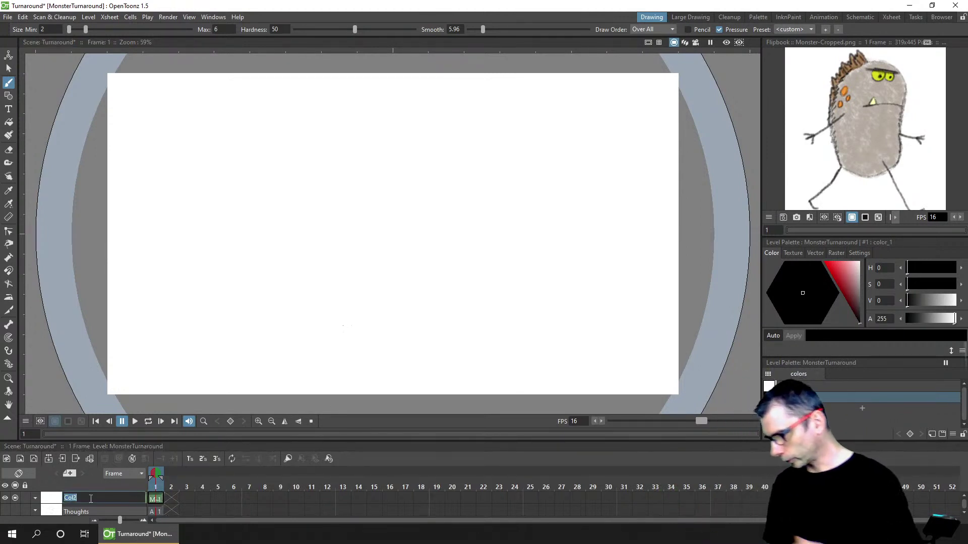
type("Monster")
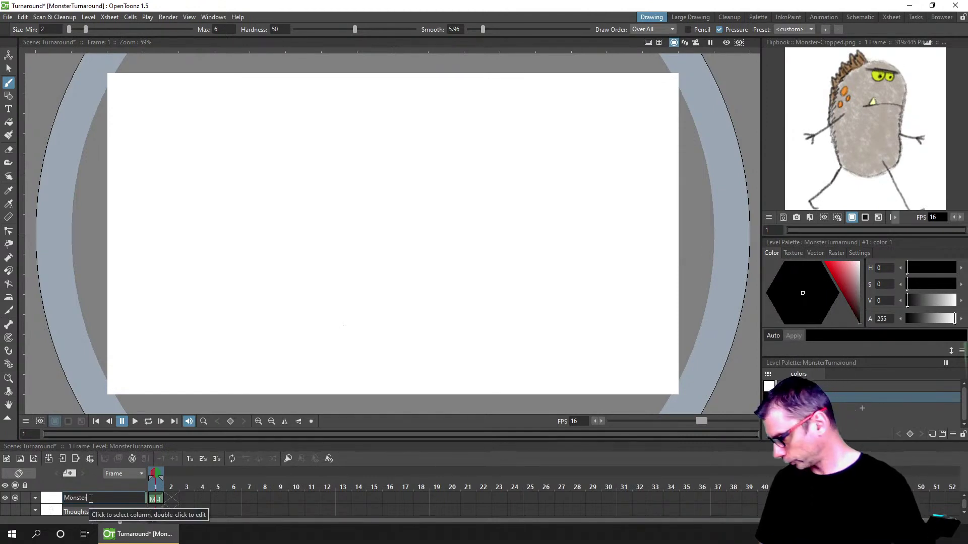
key("Return")
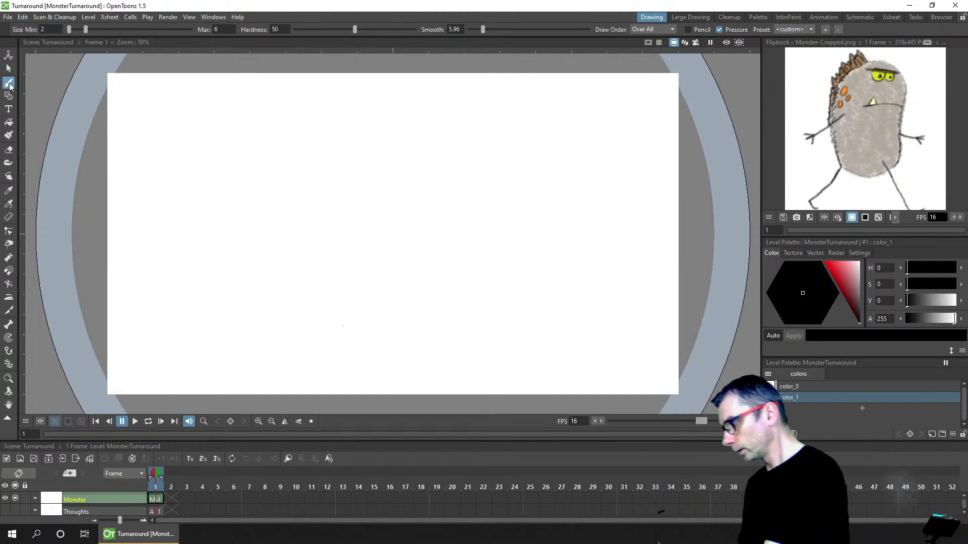
Add a new style to the MonsterTurnaround palette, assign it the black pencil raster brush beside the smudge brushes, and save the scene
left_click(862, 408)
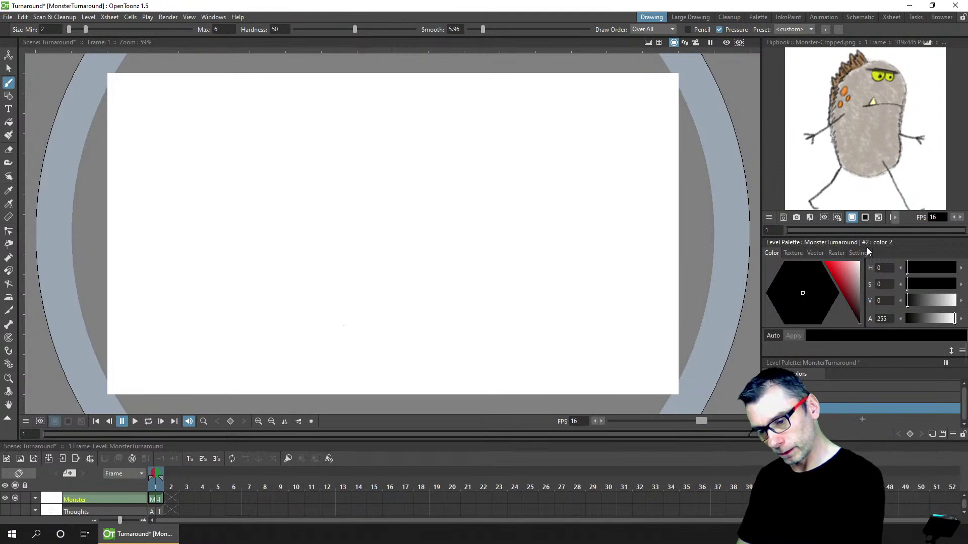
left_click(838, 252)
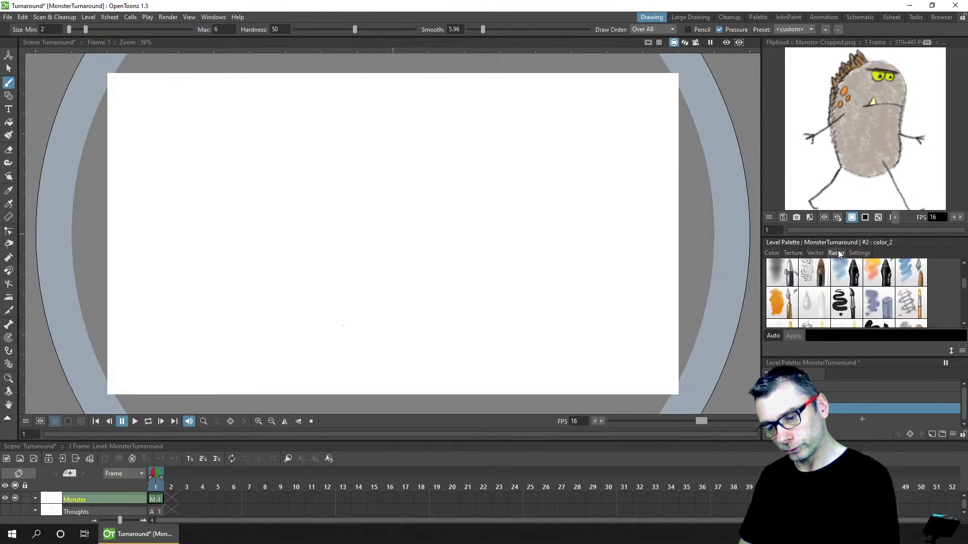
left_click(963, 304)
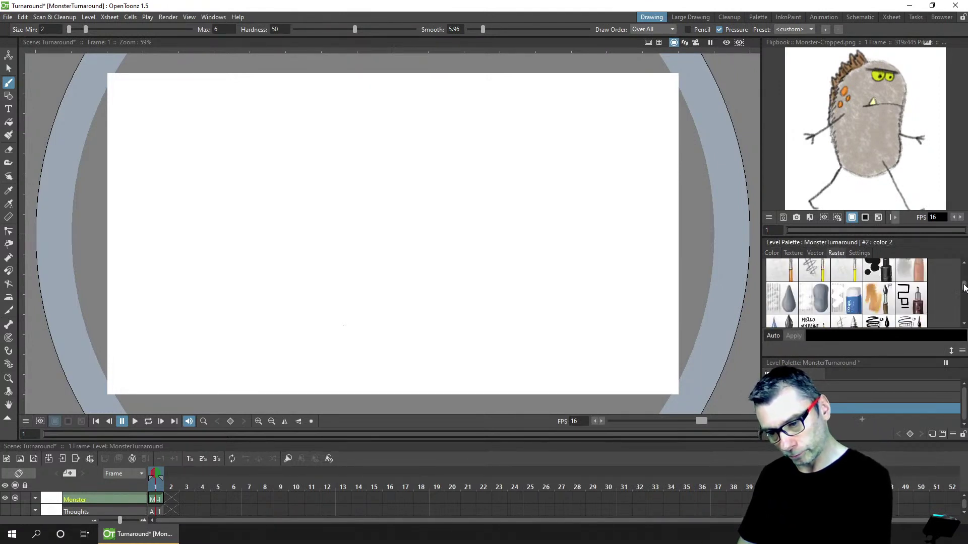
scroll(963, 284, "up", 2)
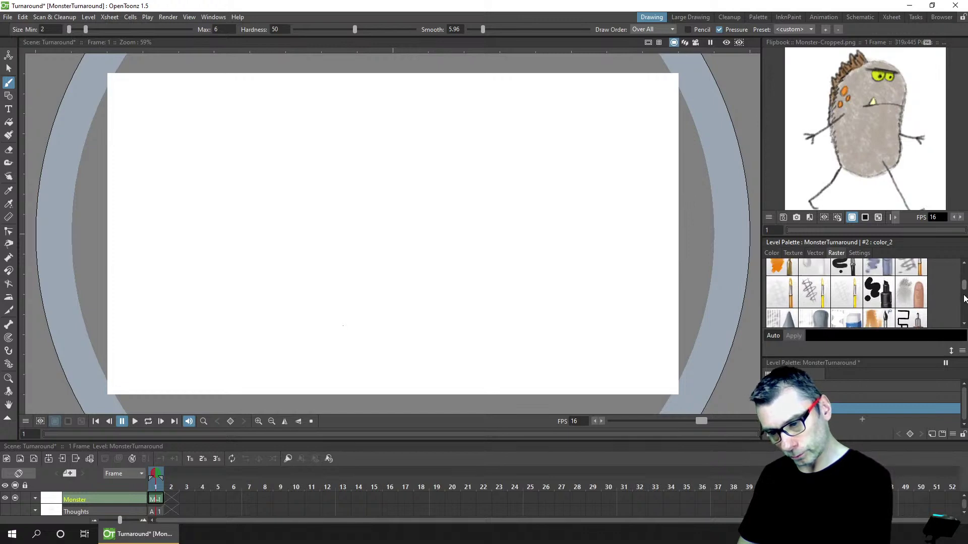
scroll(965, 303, "down", 2)
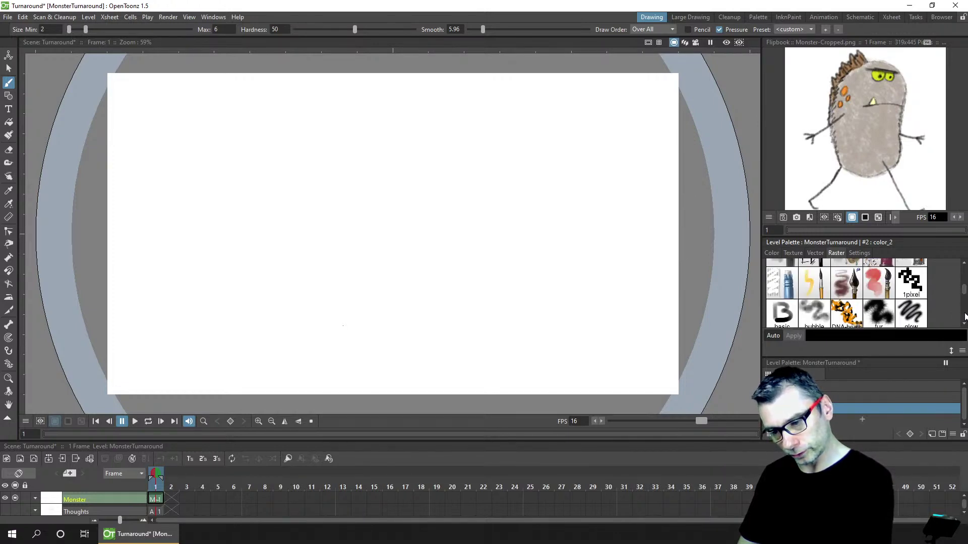
scroll(963, 317, "down", 2)
scroll(963, 315, "up", 3)
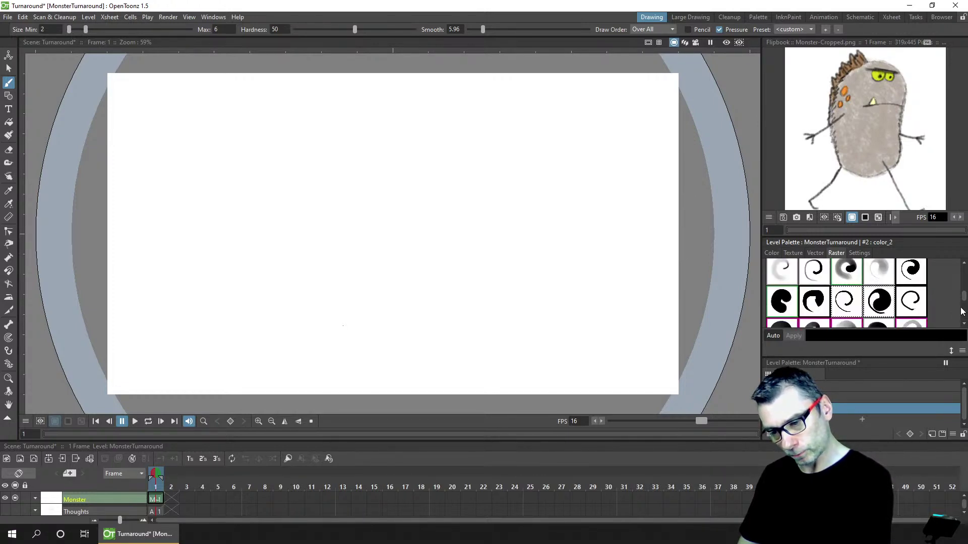
scroll(964, 315, "down", 3)
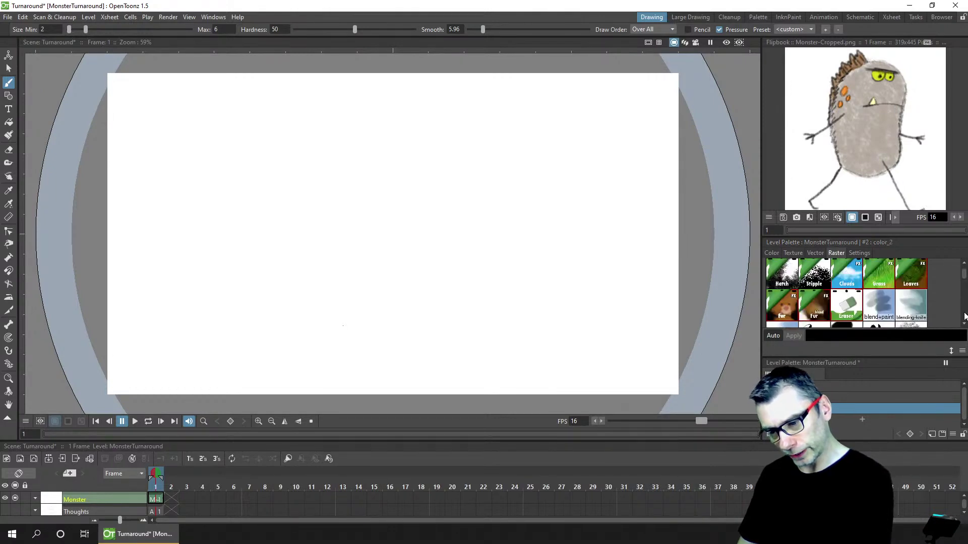
scroll(964, 318, "down", 2)
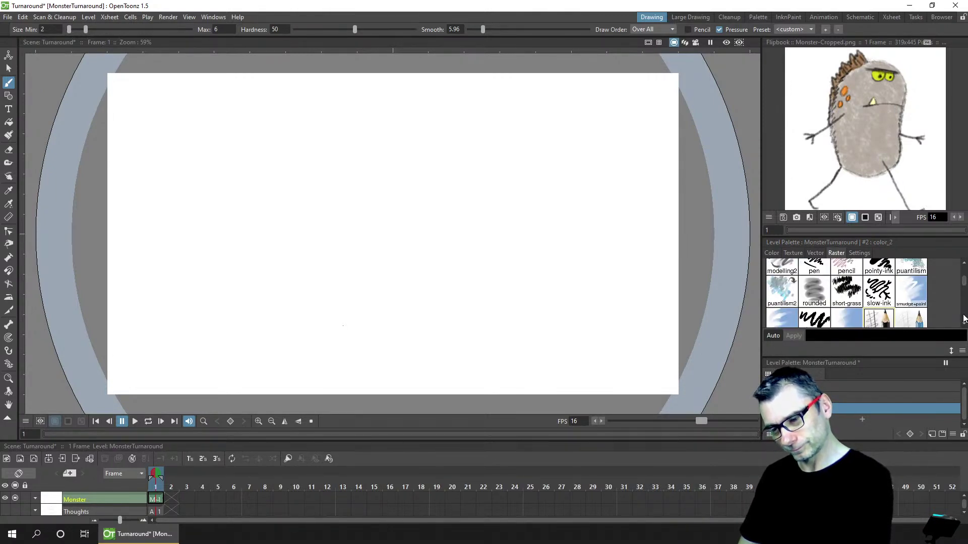
left_click(880, 319)
key("ctrl+s")
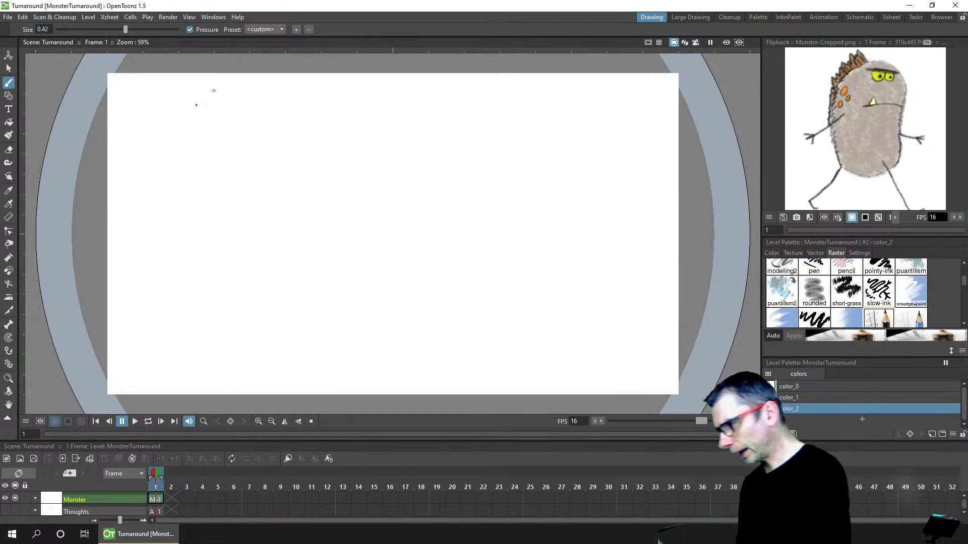
Test the pencil brush with a zigzag stroke across the blank canvas and undo it
mouse_move(179, 93)
left_mouse_down()
mouse_move(226, 132)
mouse_move(374, 174)
mouse_move(487, 308)
left_mouse_up()
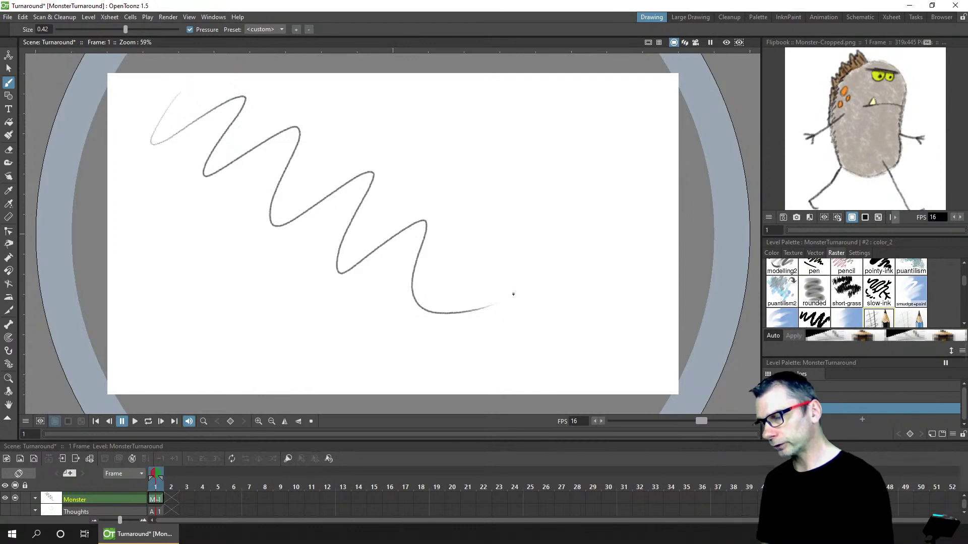
key("ctrl+z")
key("ctrl+s")
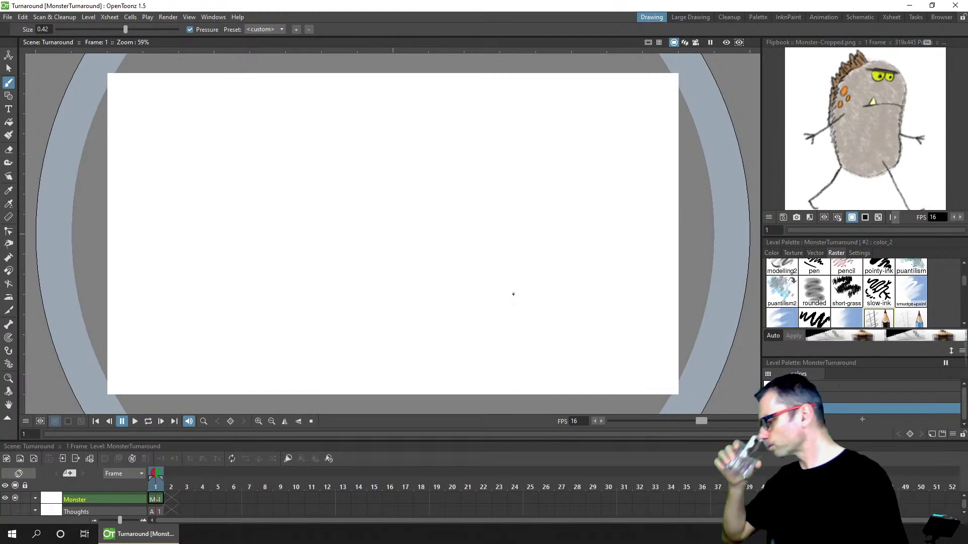
Sketch a circle above the canvas centre on frame 1 of the Monster column for the upper body
left_click(155, 497)
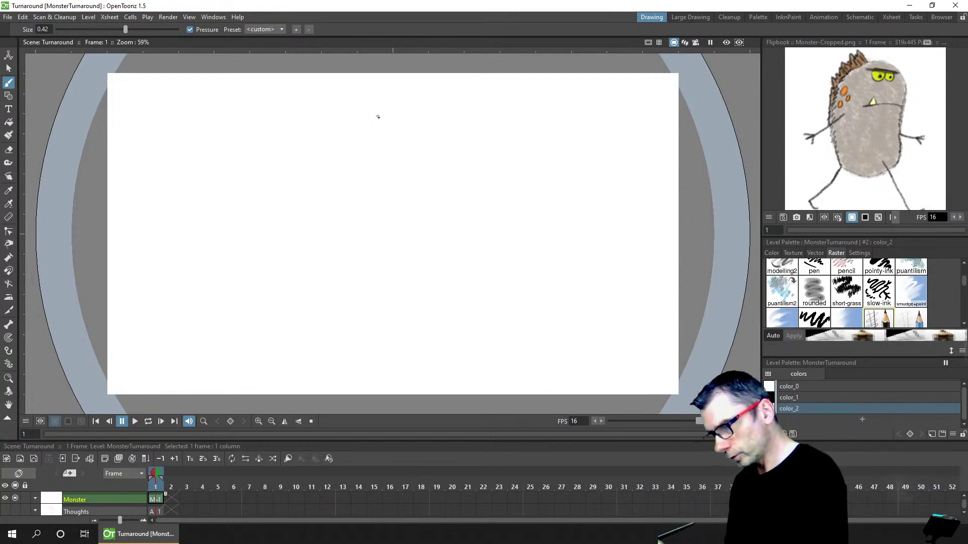
mouse_move(357, 198)
left_mouse_down()
mouse_move(412, 169)
mouse_move(377, 115)
left_mouse_up()
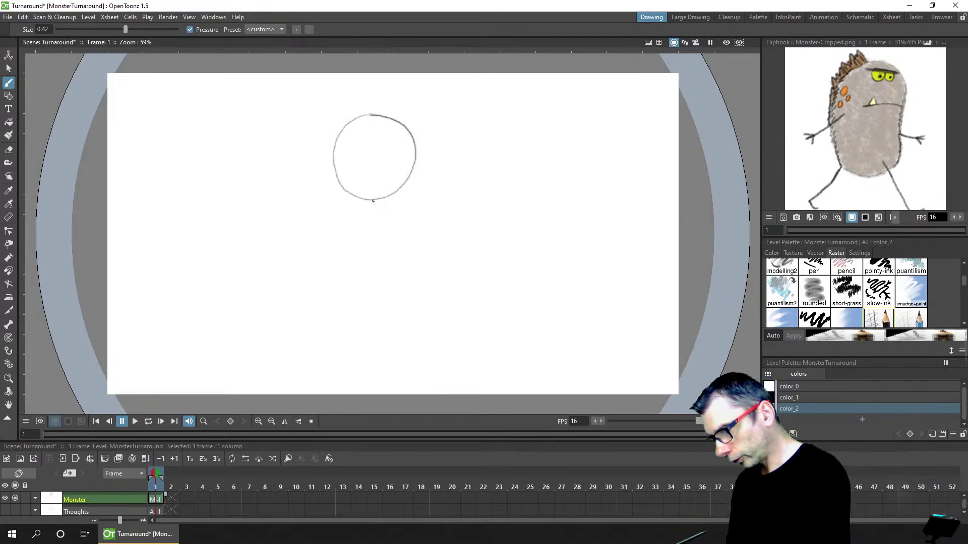
left_click_drag(393, 283, 403, 206)
key("ctrl+z")
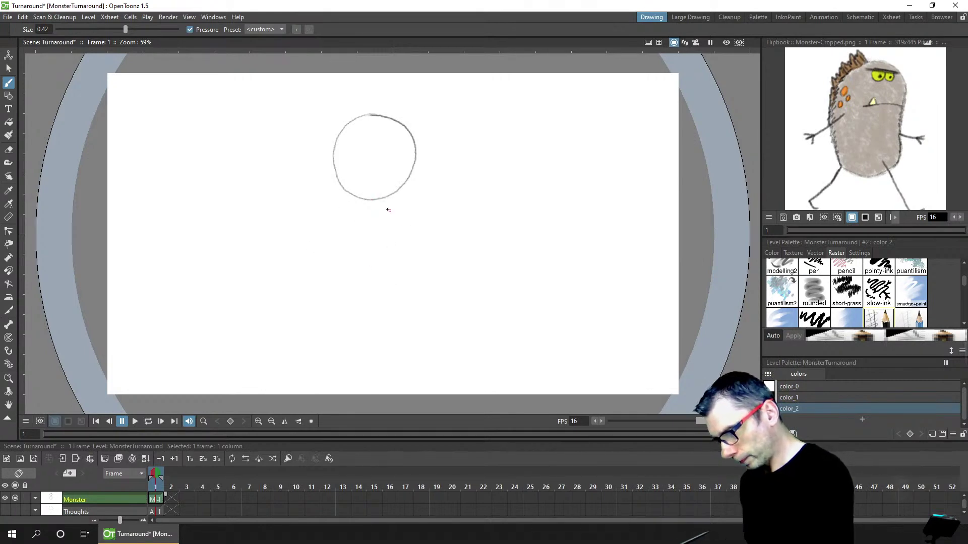
mouse_move(396, 278)
left_mouse_down()
mouse_move(403, 206)
mouse_move(406, 257)
left_mouse_up()
key("ctrl+z")
key("ctrl+z")
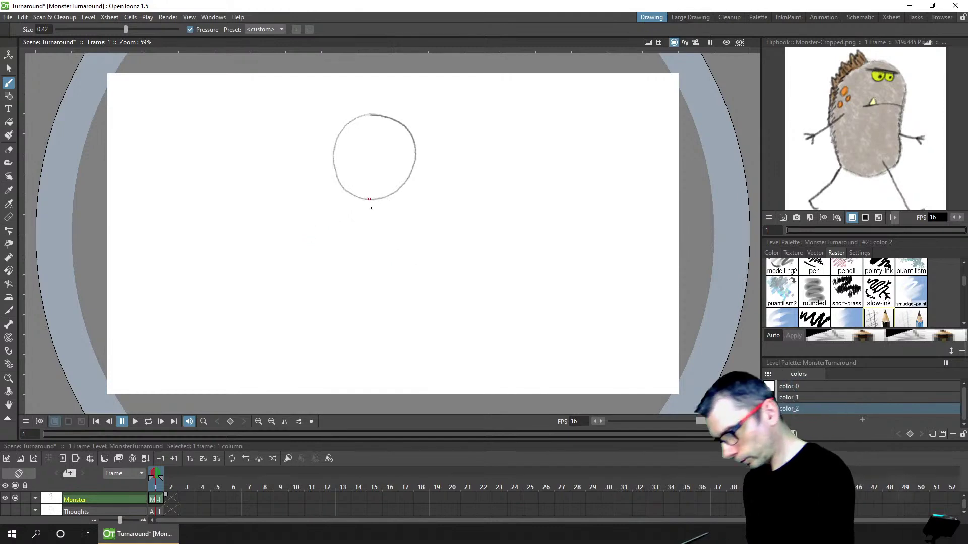
mouse_move(370, 201)
left_mouse_down()
mouse_move(363, 284)
mouse_move(368, 201)
left_mouse_up()
key("ctrl+z")
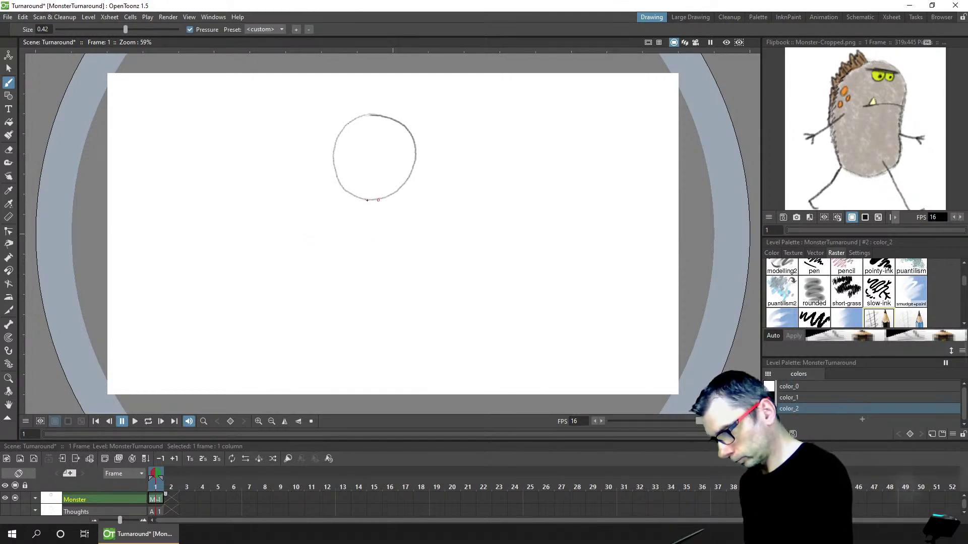
mouse_move(371, 277)
left_mouse_down()
mouse_move(399, 209)
mouse_move(343, 212)
left_mouse_up()
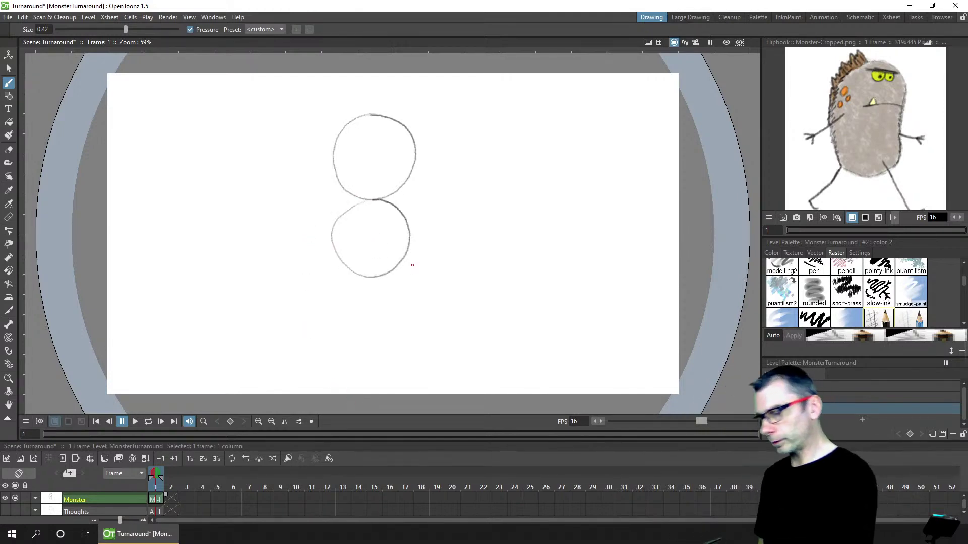
key("ctrl+z")
Sketch a second circle directly beneath the first and enlarge it to about 108% horizontally and 111% vertically with a freehand selection
left_click_drag(357, 276, 372, 201)
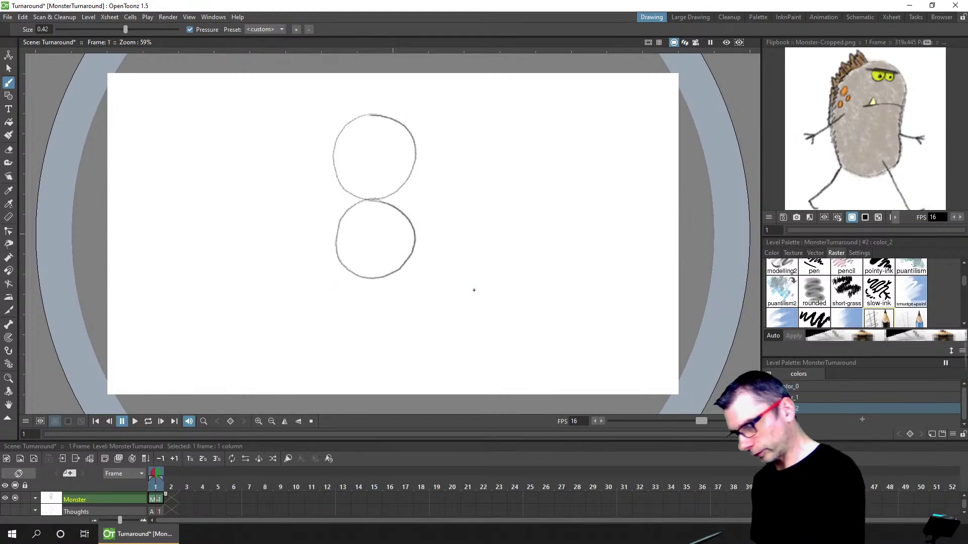
key("s")
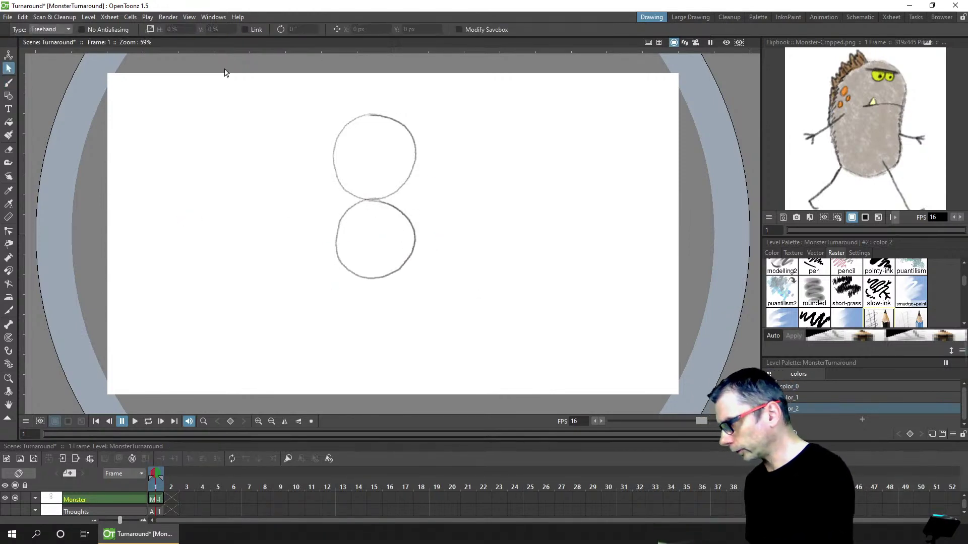
mouse_move(394, 202)
left_mouse_down()
mouse_move(321, 298)
mouse_move(461, 246)
left_mouse_up()
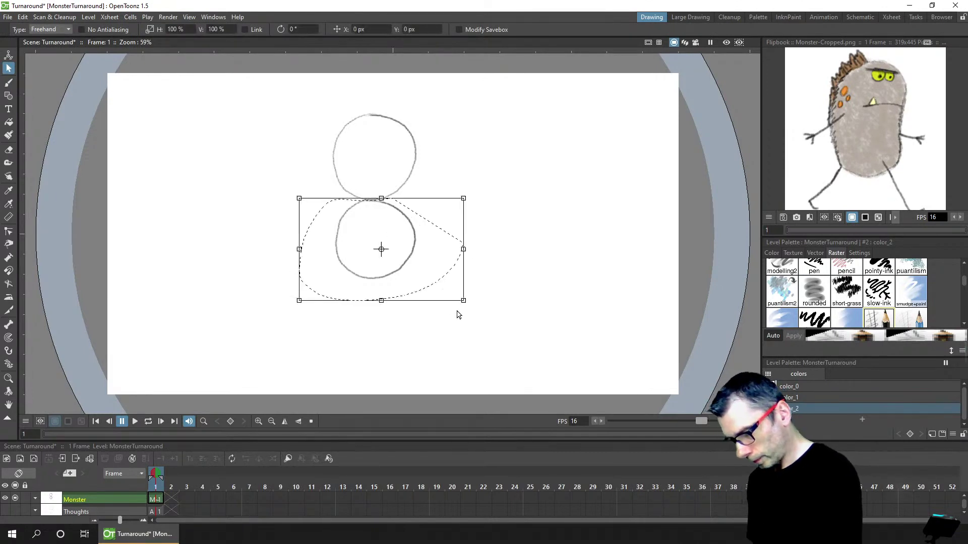
left_click_drag(463, 301, 477, 312)
left_click_drag(431, 291, 427, 293)
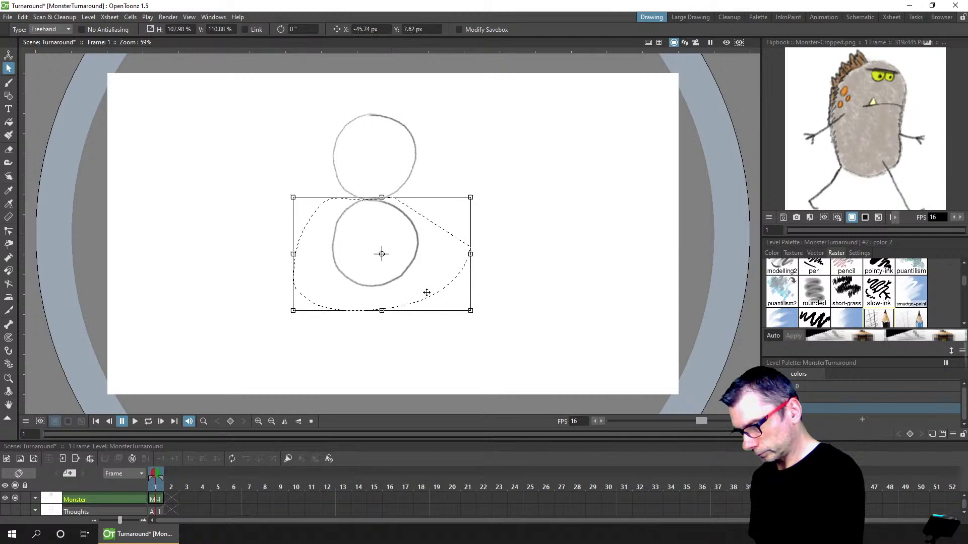
left_click(522, 277)
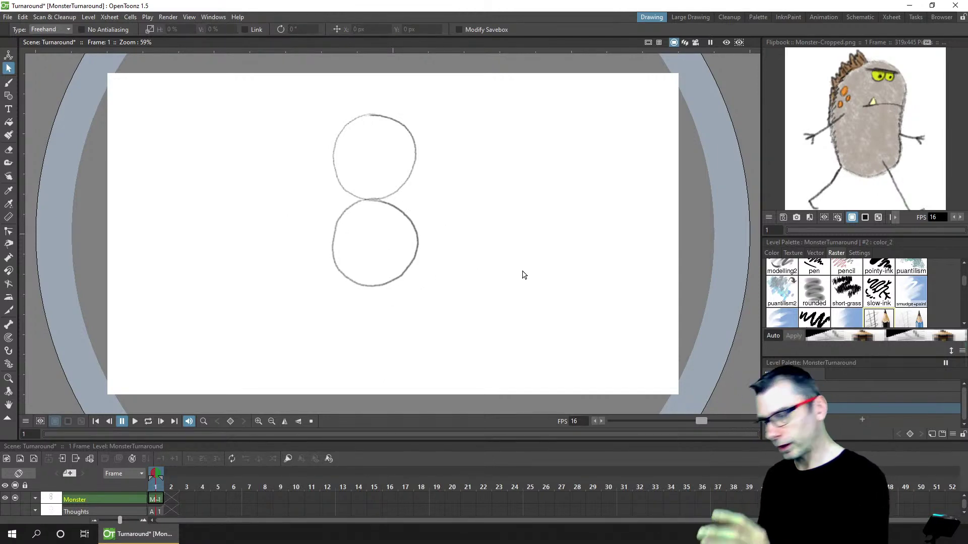
left_click(11, 85)
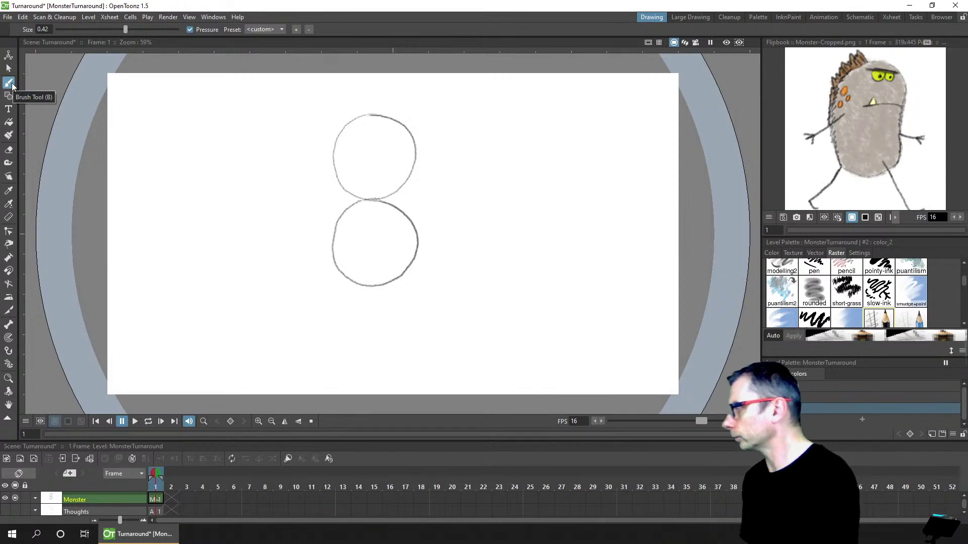
Draw a third circle of matching size directly beneath the two stacked circles and save the scene
mouse_move(336, 313)
left_mouse_down()
mouse_move(413, 308)
mouse_move(331, 317)
mouse_move(367, 281)
mouse_move(328, 315)
mouse_move(422, 337)
mouse_move(348, 288)
left_mouse_up()
key("ctrl+z")
key("ctrl+z")
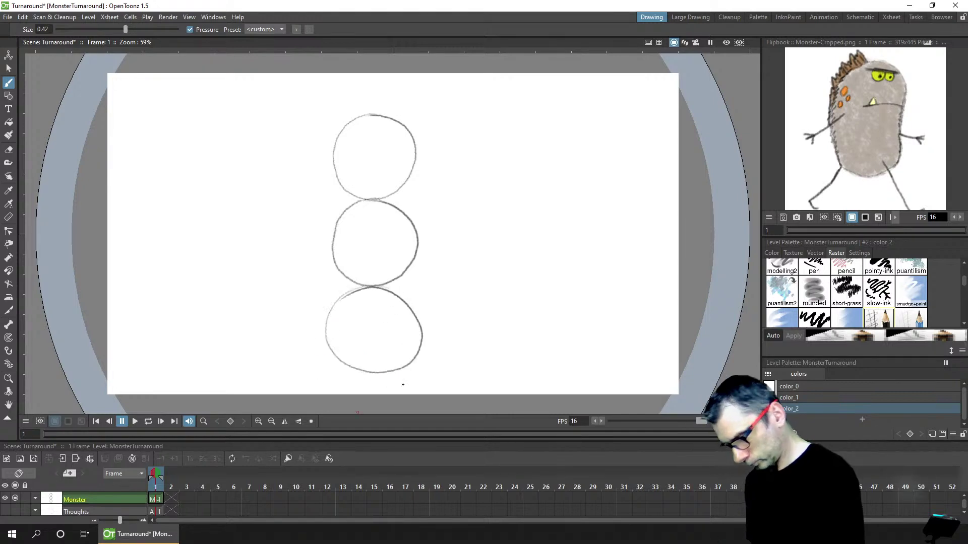
key("ctrl+z")
left_click_drag(377, 368, 361, 286)
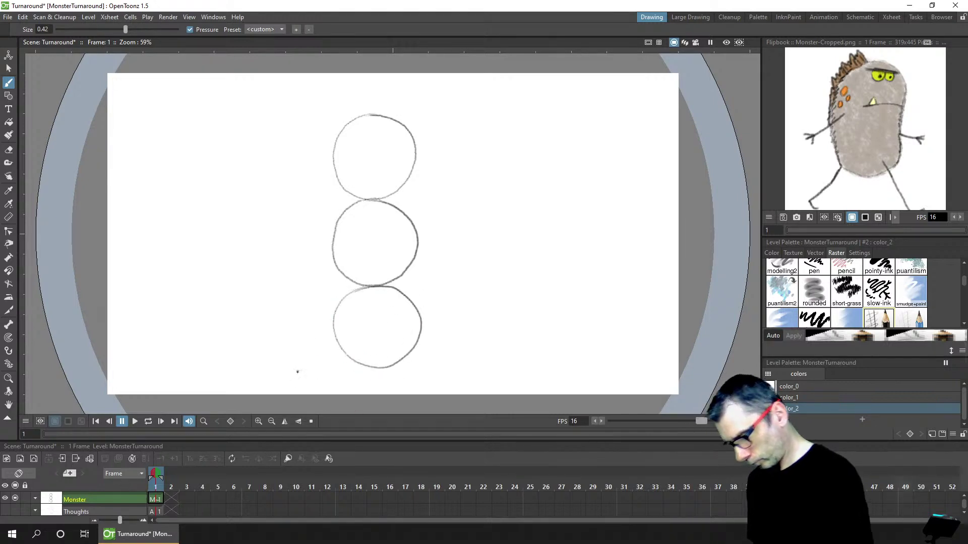
key("ctrl+s")
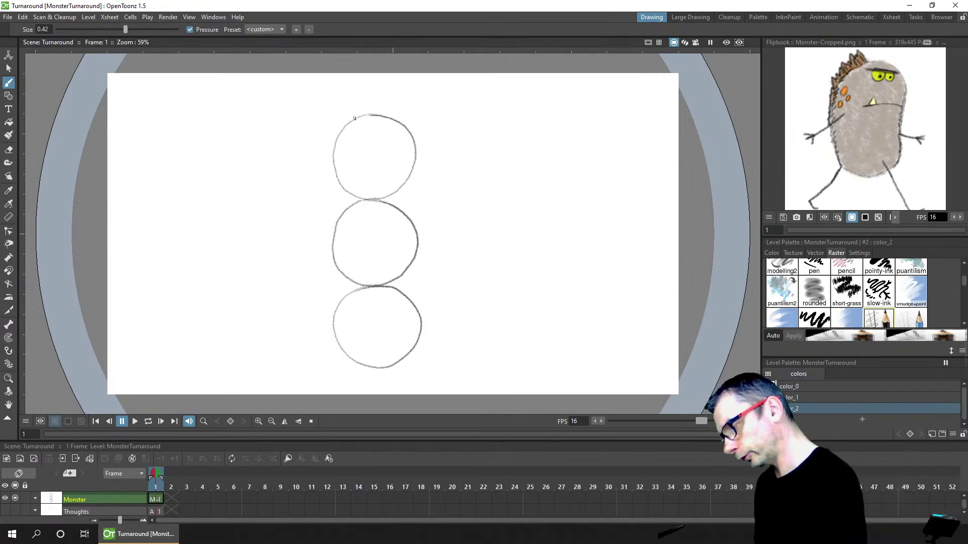
Try to sketch the monster's body sides and two legs over the stacked circles
mouse_move(353, 119)
left_mouse_down()
mouse_move(324, 194)
mouse_move(333, 262)
left_mouse_up()
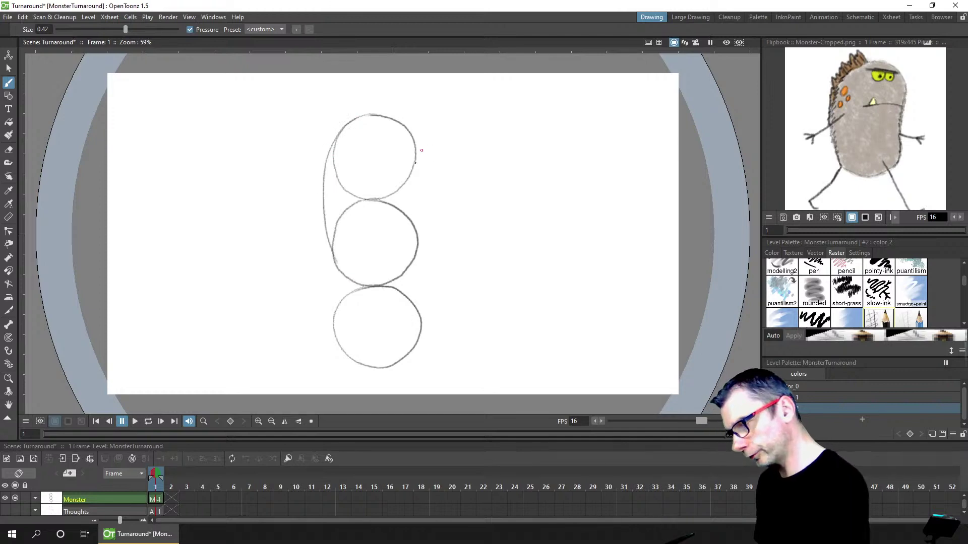
mouse_move(416, 162)
left_mouse_down()
mouse_move(406, 209)
mouse_move(410, 224)
mouse_move(415, 166)
mouse_move(418, 237)
left_mouse_up()
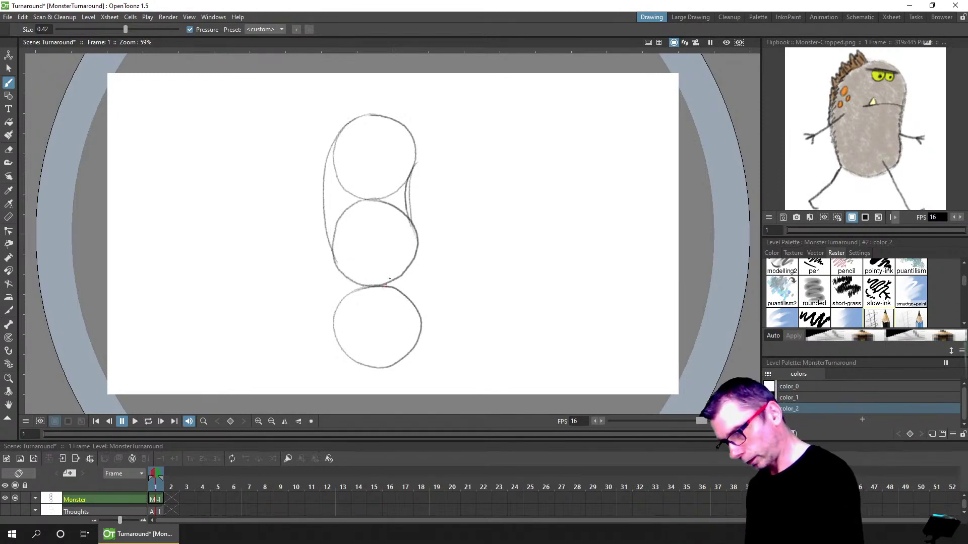
left_click_drag(379, 269, 424, 369)
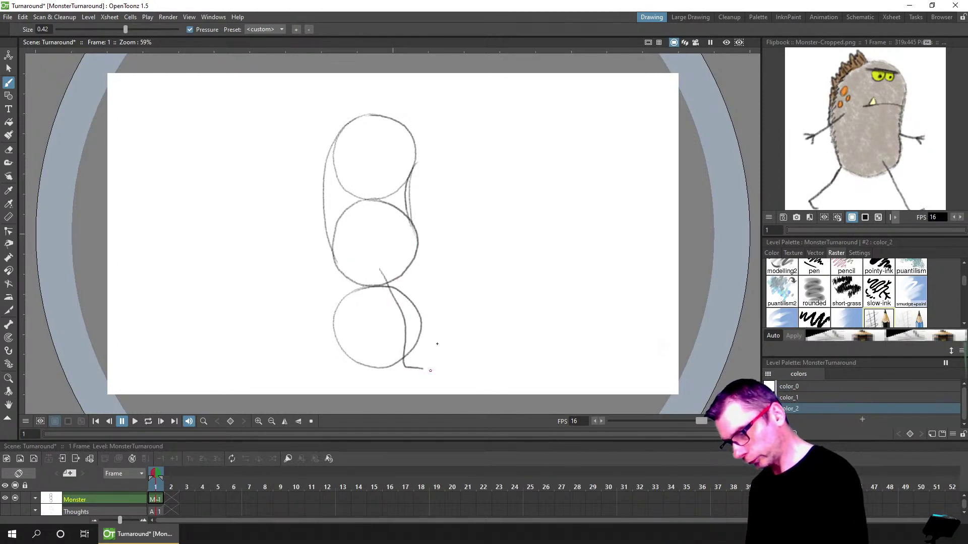
left_click_drag(354, 286, 311, 360)
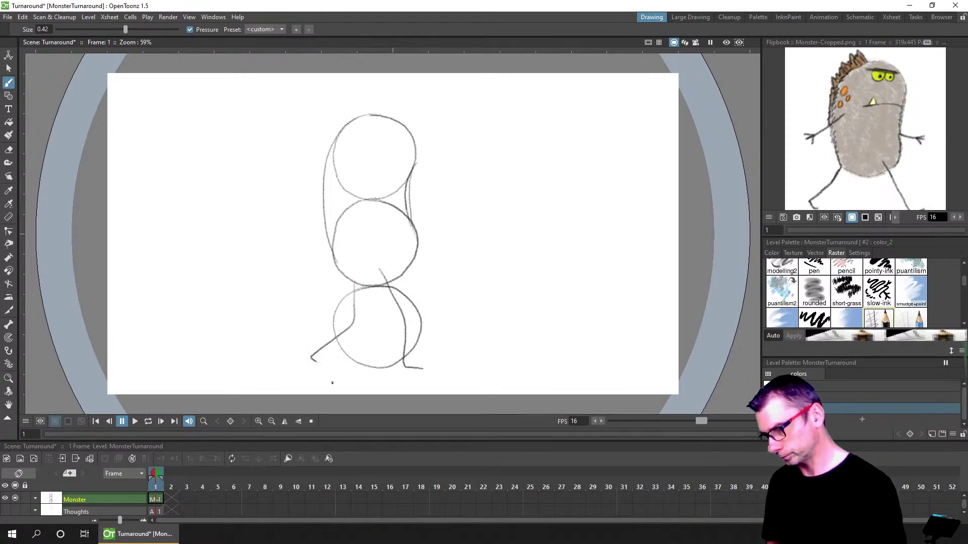
key("ctrl+z")
key("ctrl+z")
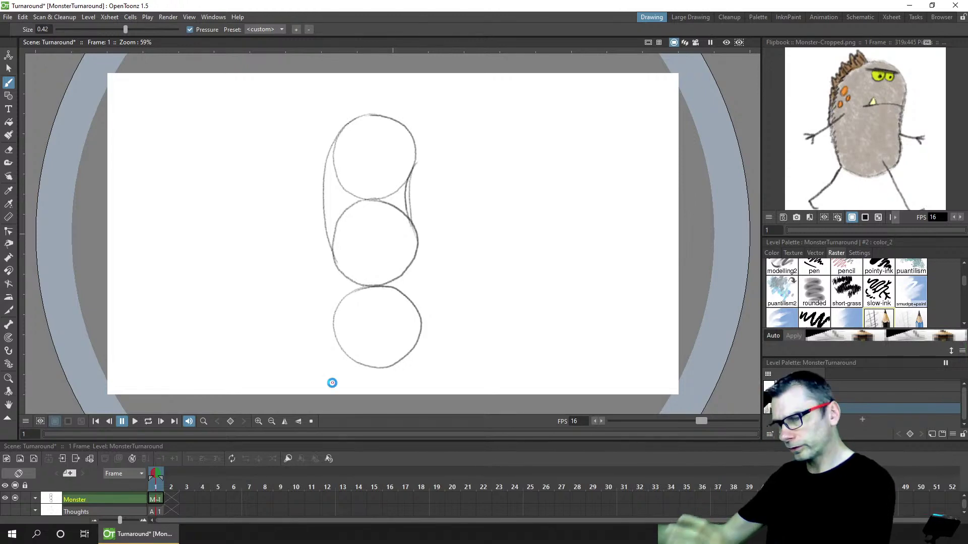
key("ctrl+s")
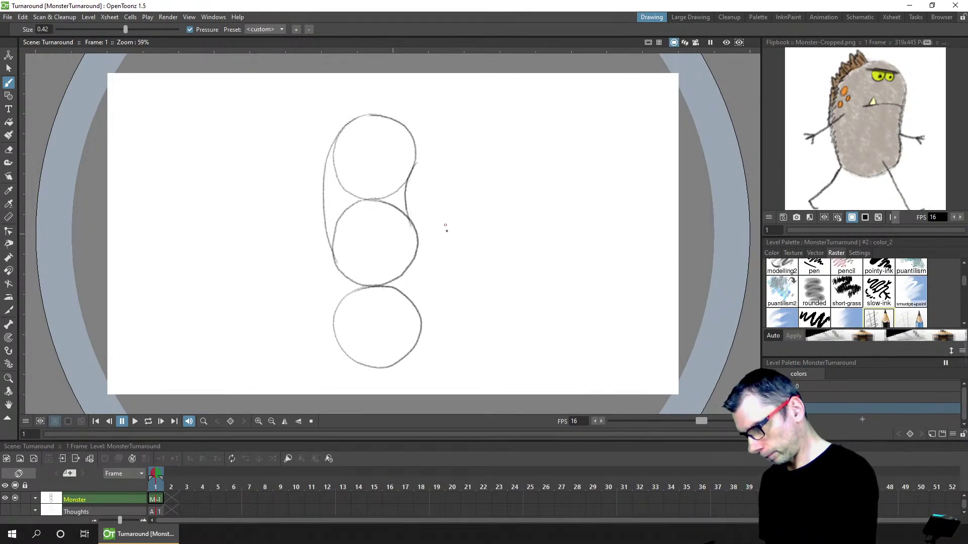
key("ctrl+z")
key("ctrl+z")
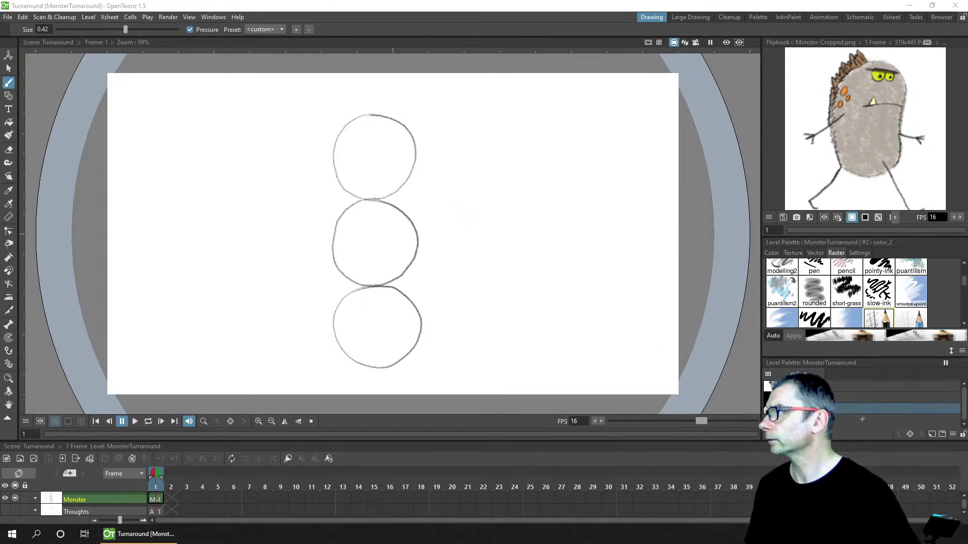
Import Monster-Cropped.png into the scene as a new column, enlarge the timeline area, and save
left_click_drag(967, 202, 410, 246)
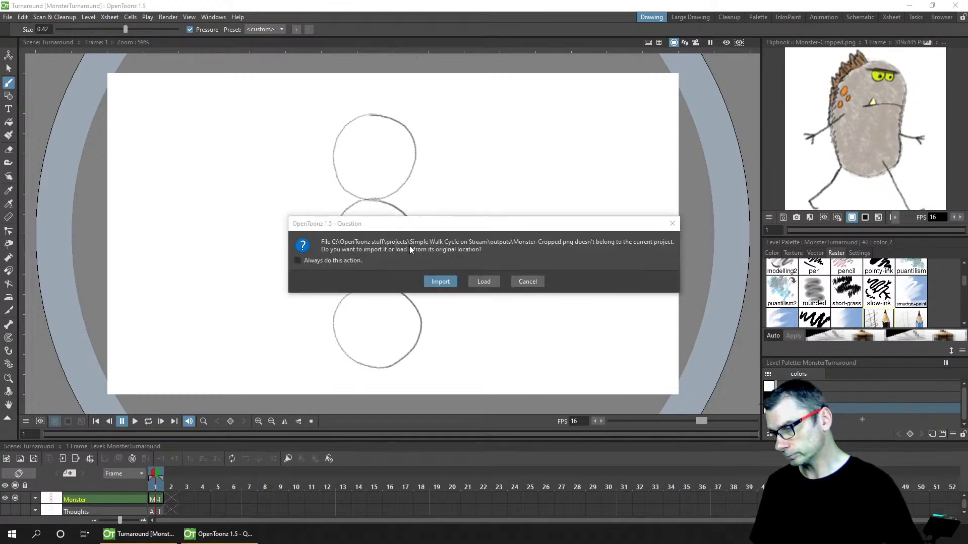
left_click(440, 281)
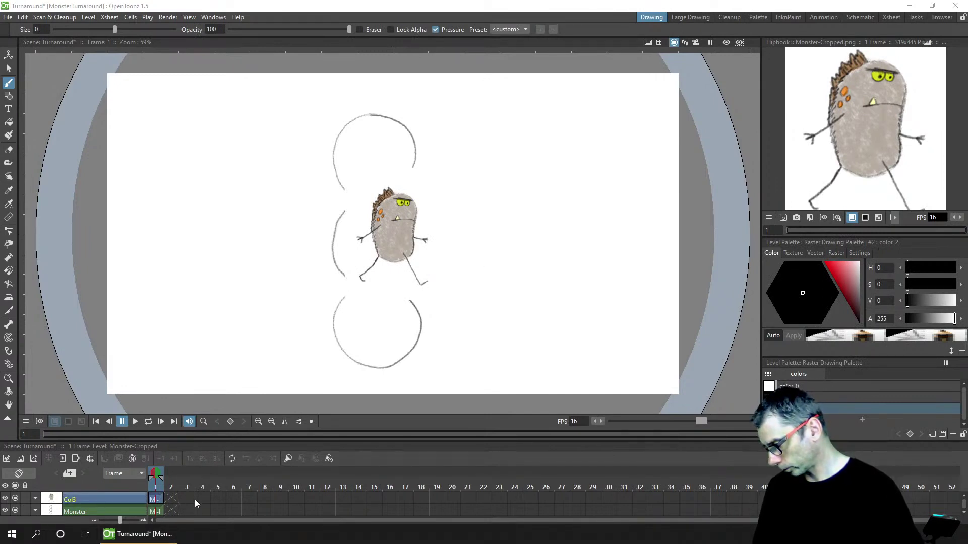
left_click_drag(223, 440, 223, 419)
key("ctrl+s")
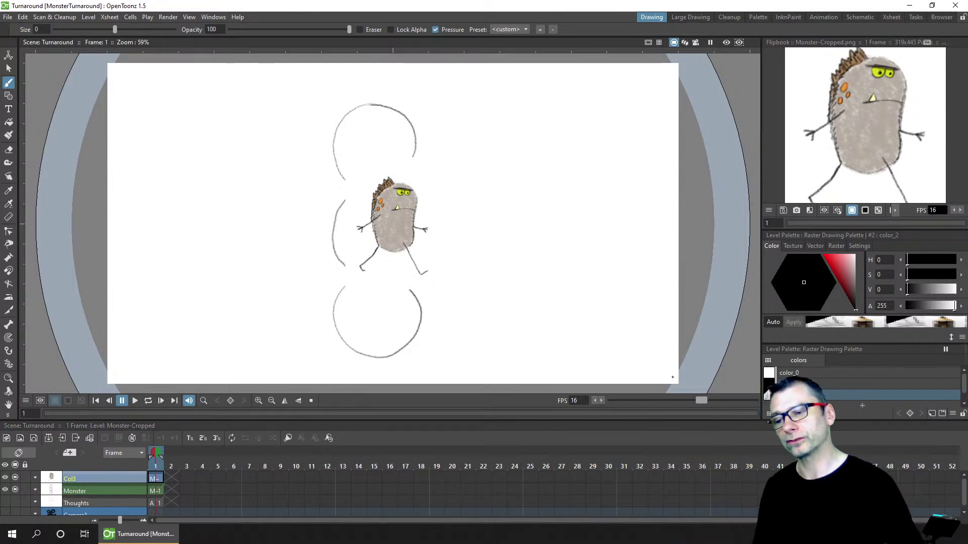
Switch to the Large Drawing workspace and move the monster image column behind the Monster column
left_click(688, 18)
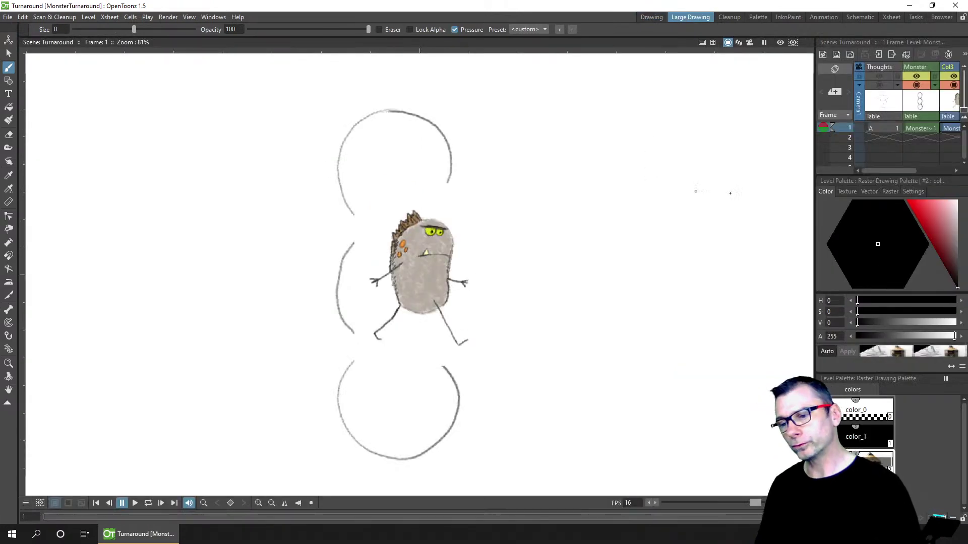
mouse_move(905, 170)
left_mouse_down()
mouse_move(942, 168)
mouse_move(915, 171)
left_mouse_up()
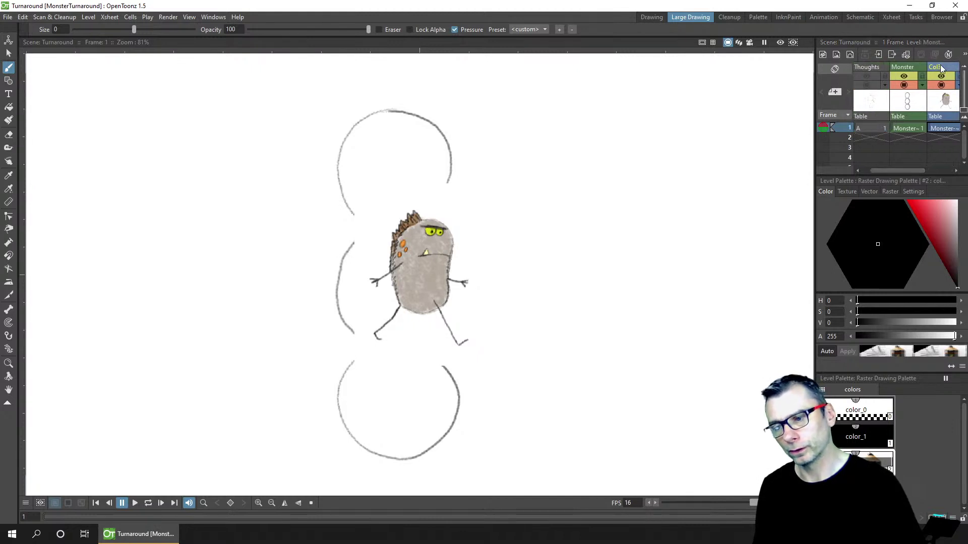
left_click_drag(940, 65, 913, 65)
left_click(910, 128)
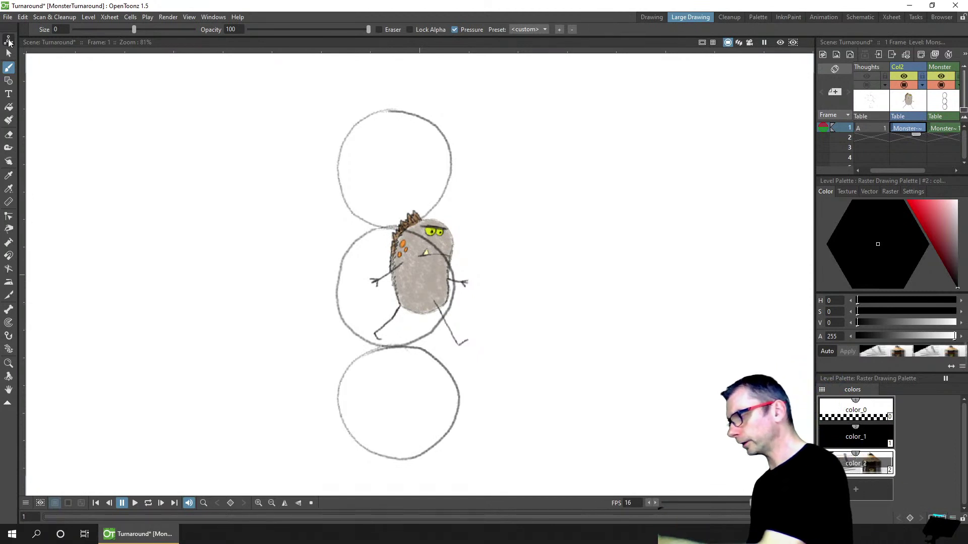
With the Animate tool in All mode, scale the monster image to about 245%, rotate it about 3.5°, and align its body with the top two circles
key("a")
left_click(96, 29)
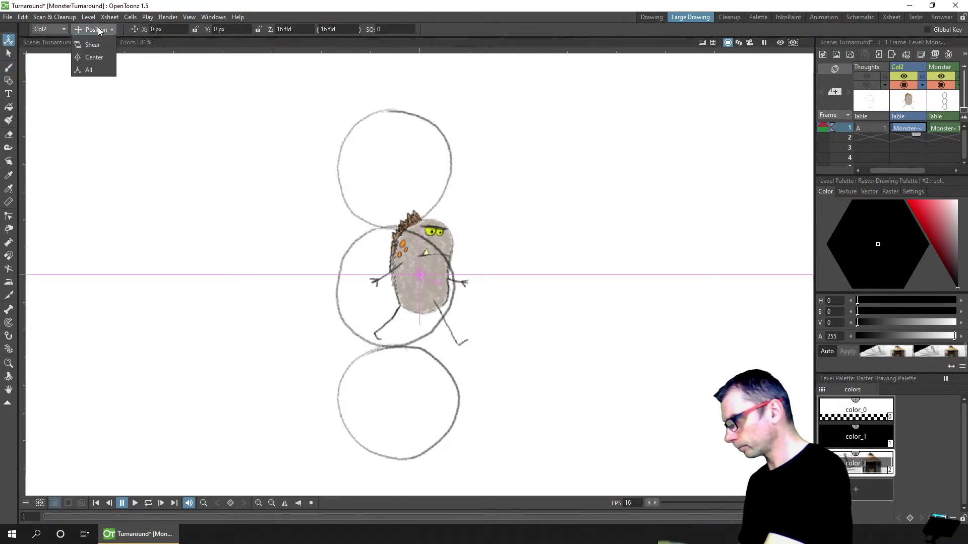
left_click(95, 100)
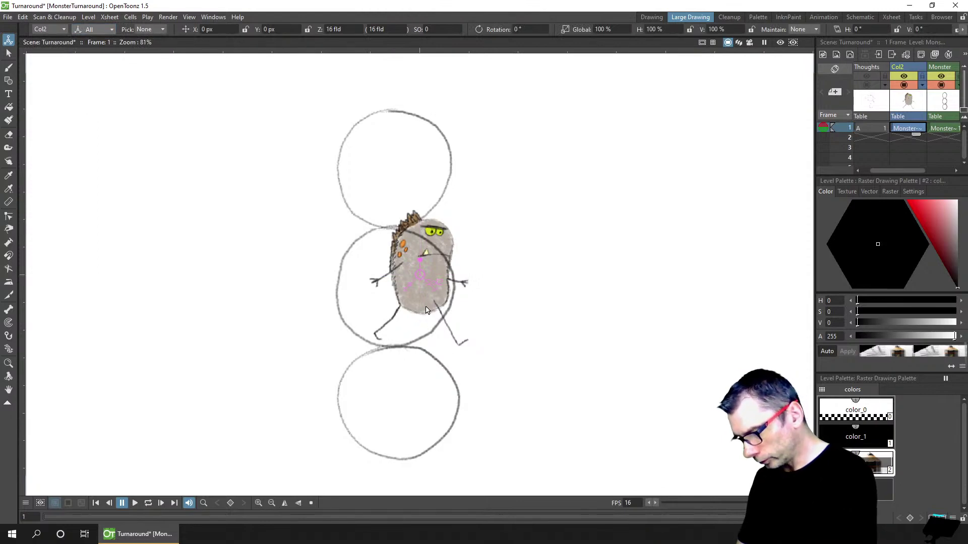
mouse_move(426, 310)
left_mouse_down()
mouse_move(379, 288)
mouse_move(360, 315)
mouse_move(366, 301)
mouse_move(449, 303)
mouse_move(446, 292)
left_mouse_up()
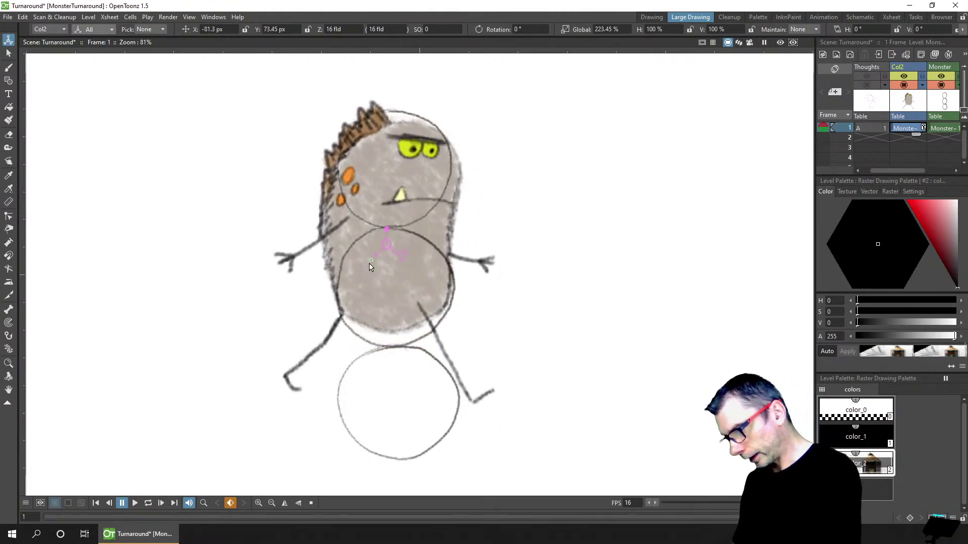
left_click_drag(370, 266, 441, 301)
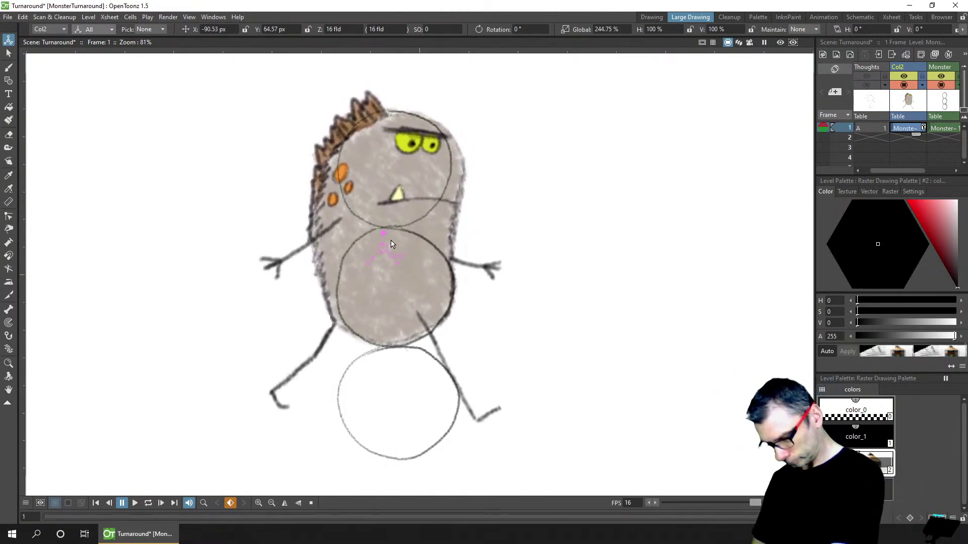
left_click_drag(383, 236, 373, 240)
left_click_drag(472, 278, 469, 281)
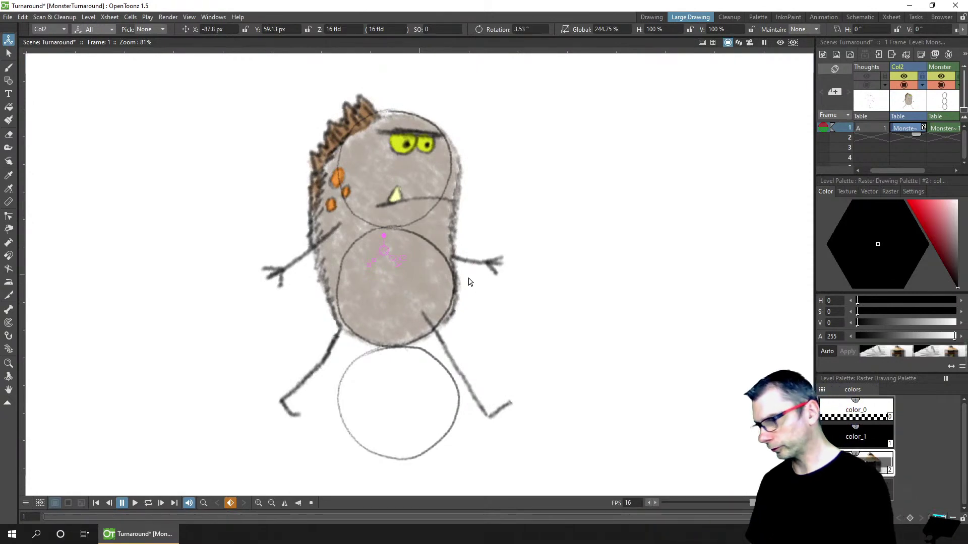
On frame 1 of the Monster column, brush horizontal guide lines across the top circle at mouth and eye level
left_click(942, 129)
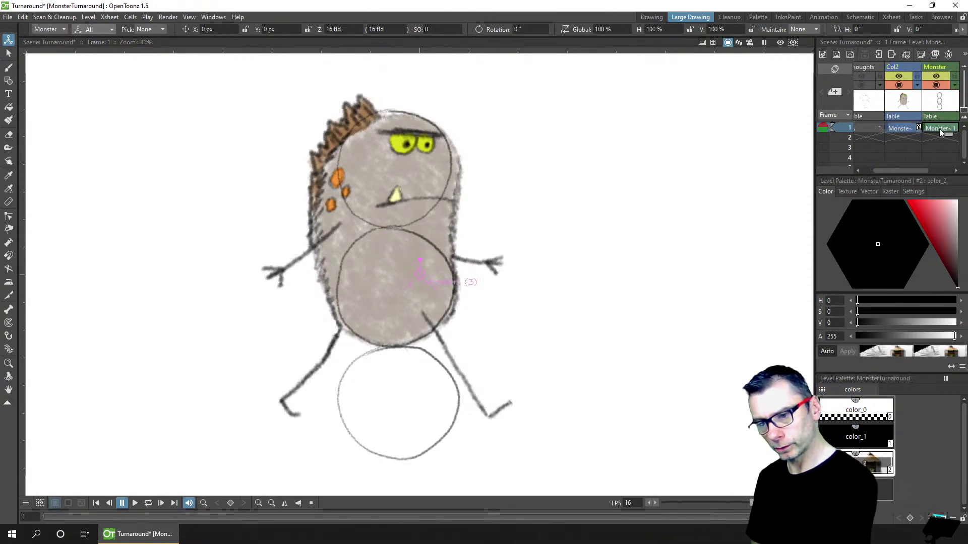
key("ctrl+s")
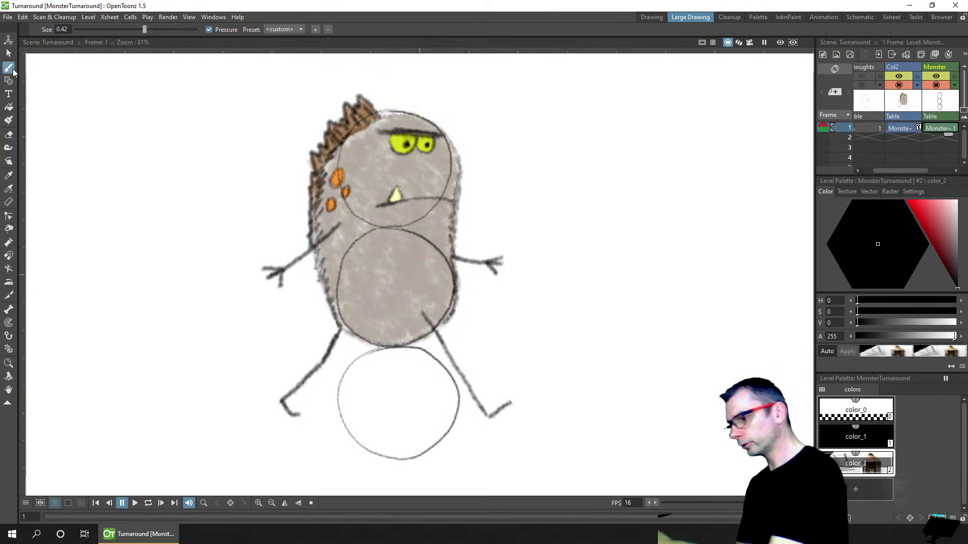
left_click(12, 71)
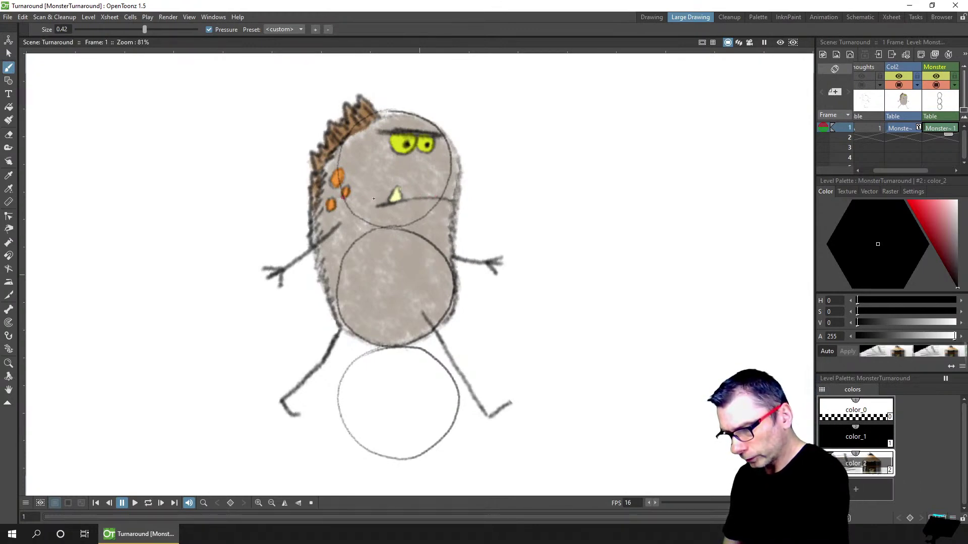
left_click_drag(346, 199, 412, 198)
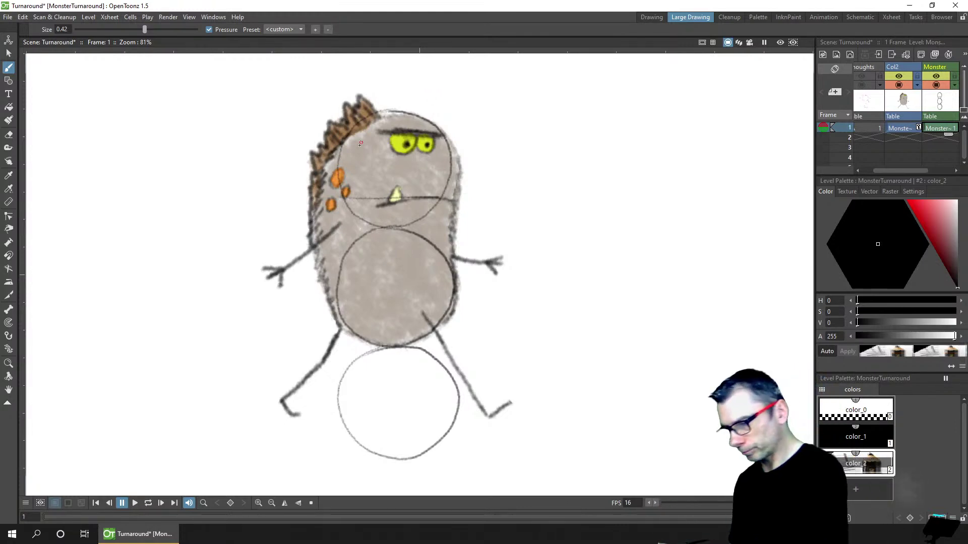
left_click_drag(342, 149, 446, 152)
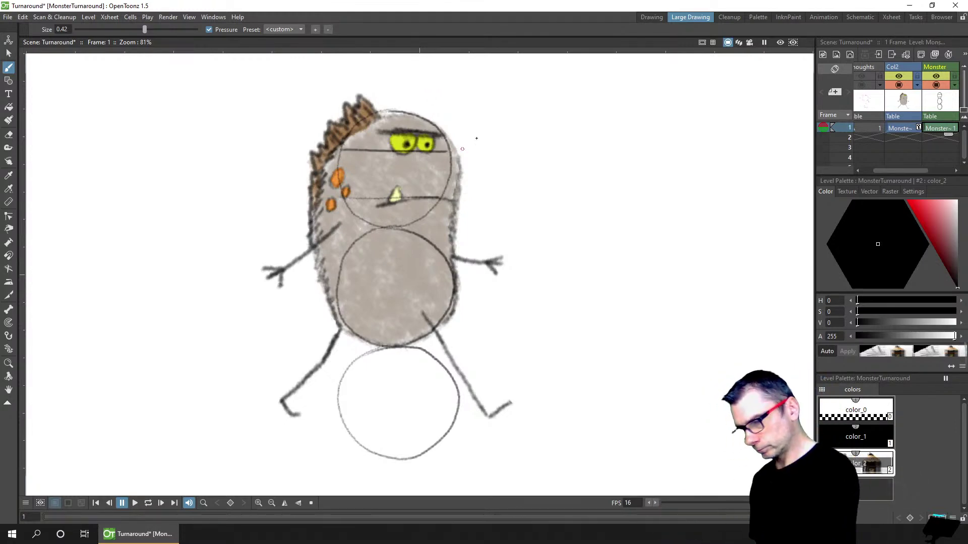
key("ctrl+z")
left_click_drag(339, 155, 452, 153)
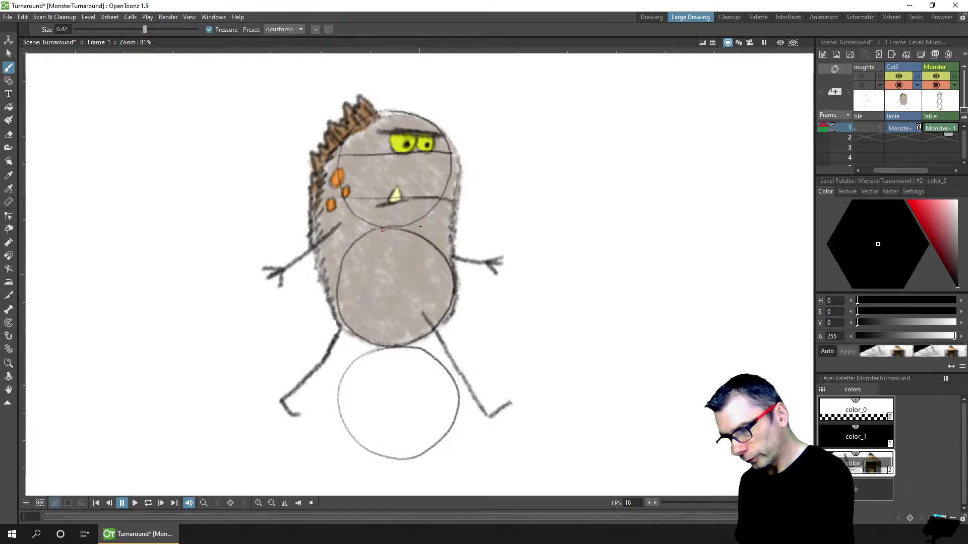
Draw a slightly curved guide line across the body at the base of the top circle, level with the rear arm's shoulder, and save
mouse_move(341, 225)
left_mouse_down()
mouse_move(448, 217)
mouse_move(355, 230)
left_mouse_up()
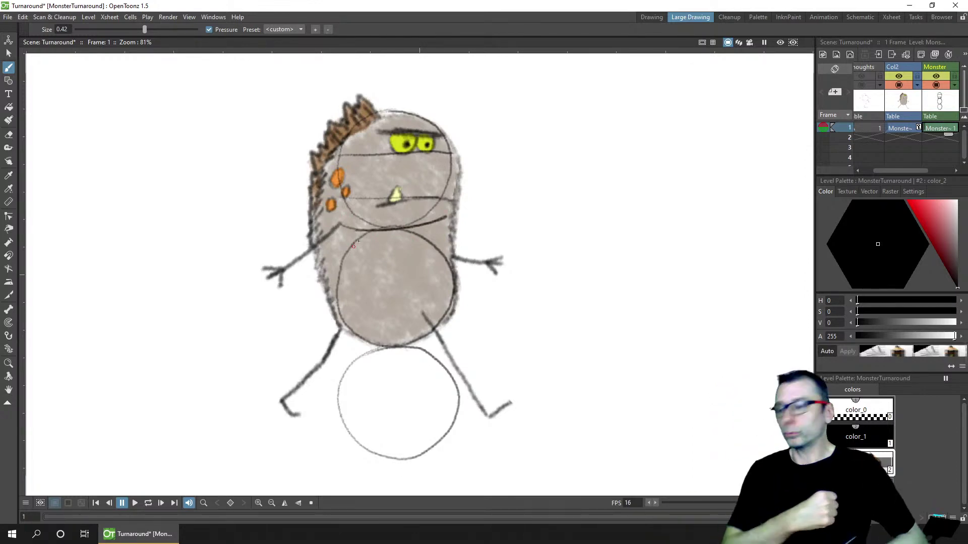
key("ctrl+z")
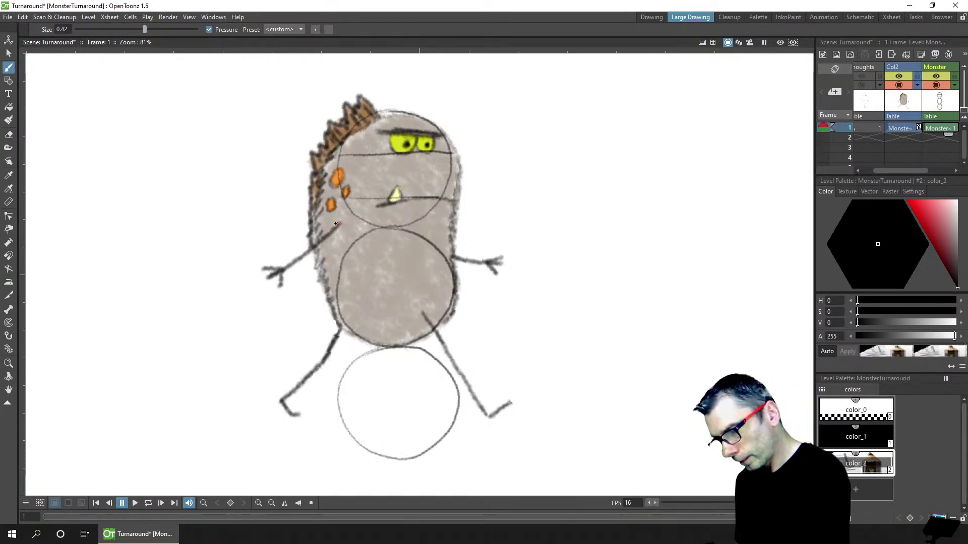
left_click_drag(336, 224, 444, 220)
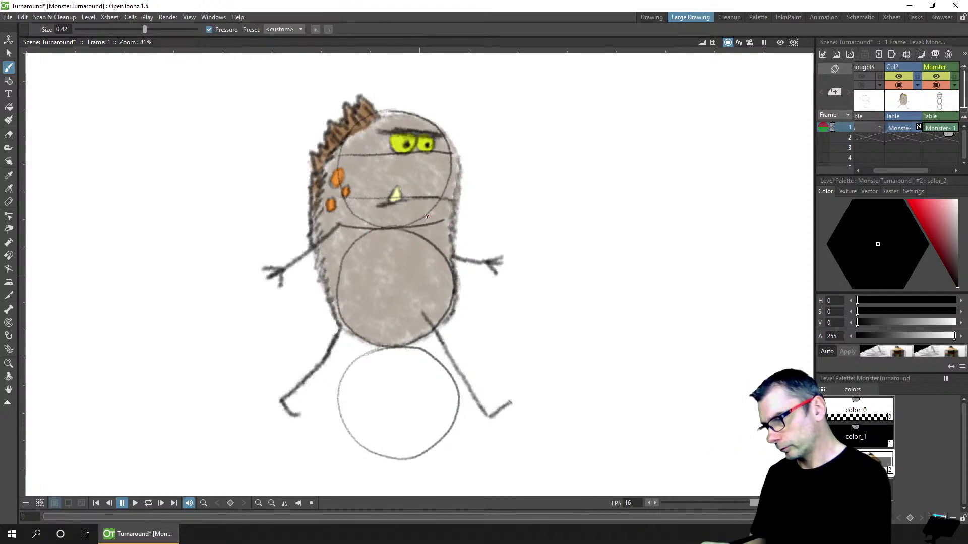
key("ctrl+s")
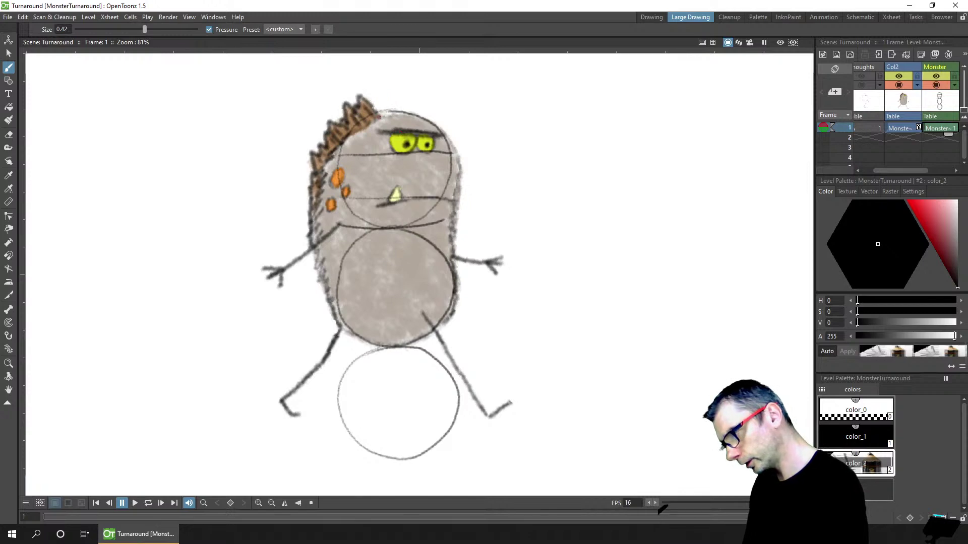
Mark the front edge of the spikes on the head and their lower end on the back with short strokes
left_click_drag(366, 94, 384, 119)
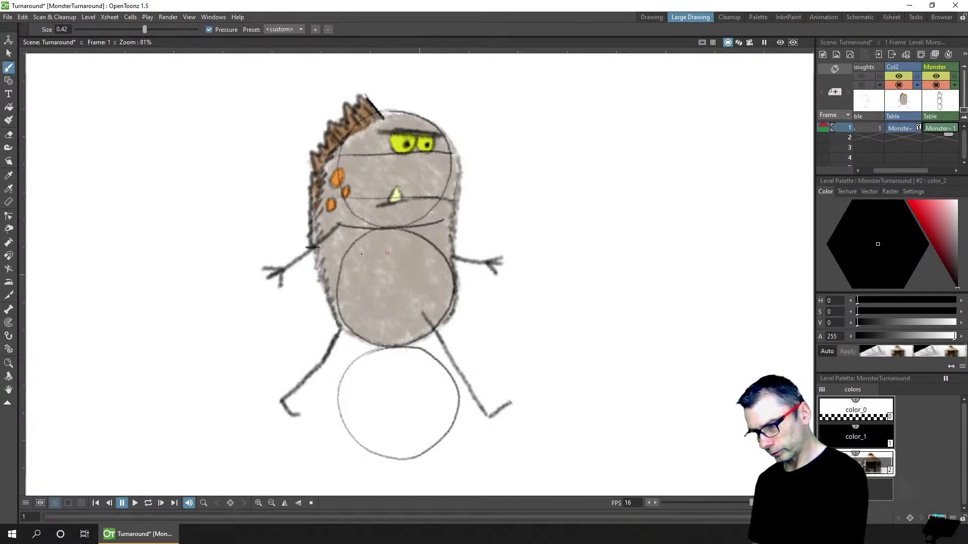
left_click_drag(344, 259, 432, 256)
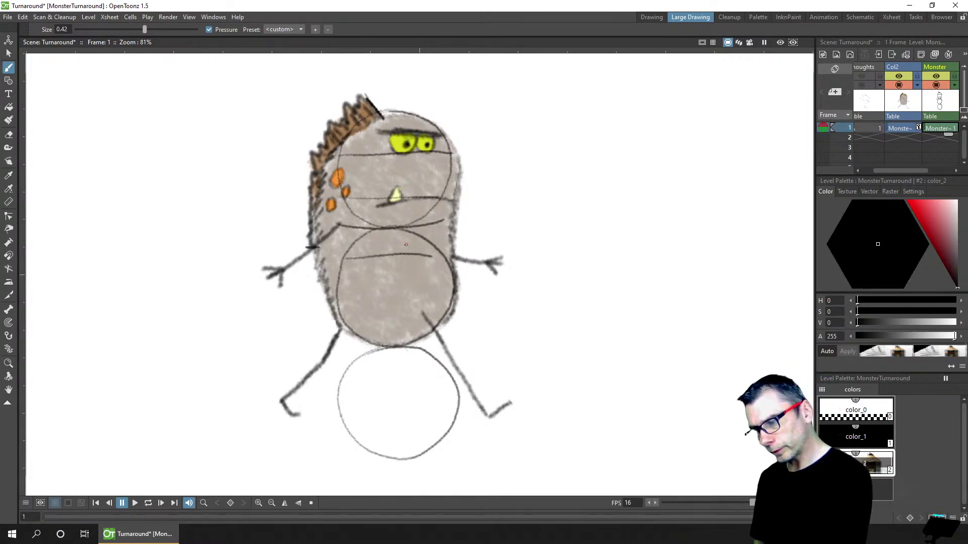
key("ctrl+z")
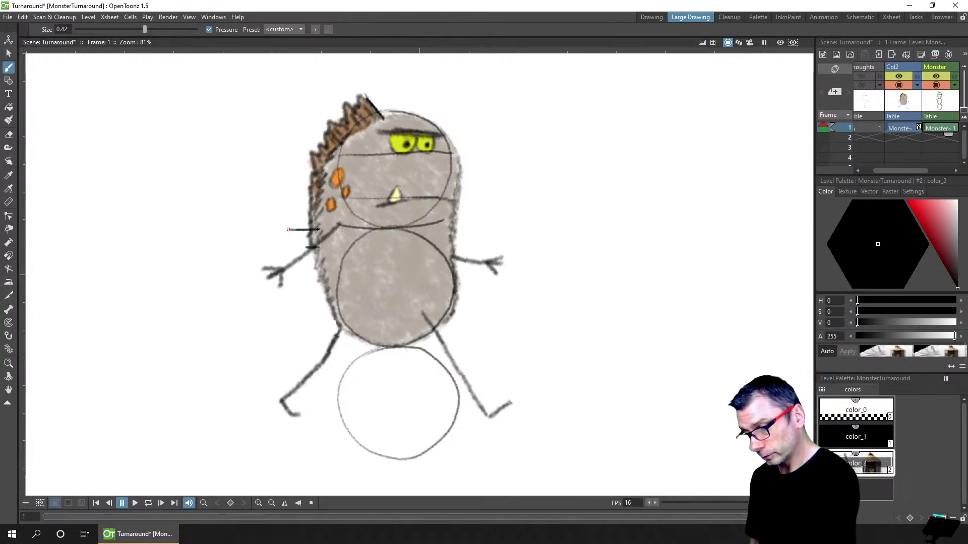
left_click_drag(288, 230, 280, 230)
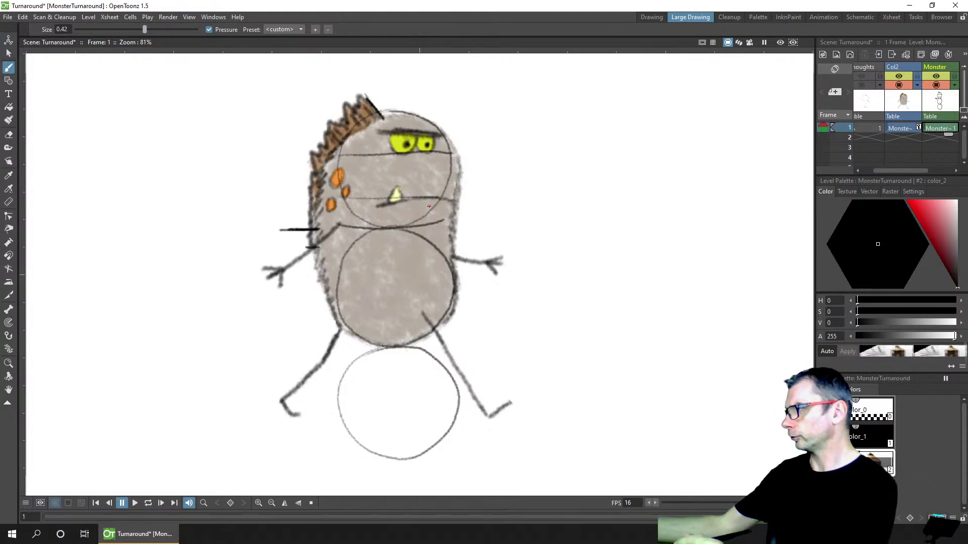
Undo the two spike marks and the hand-drawn guide lines at shoulder, eye and mouth level, keeping the proportion circles
key("ctrl+s")
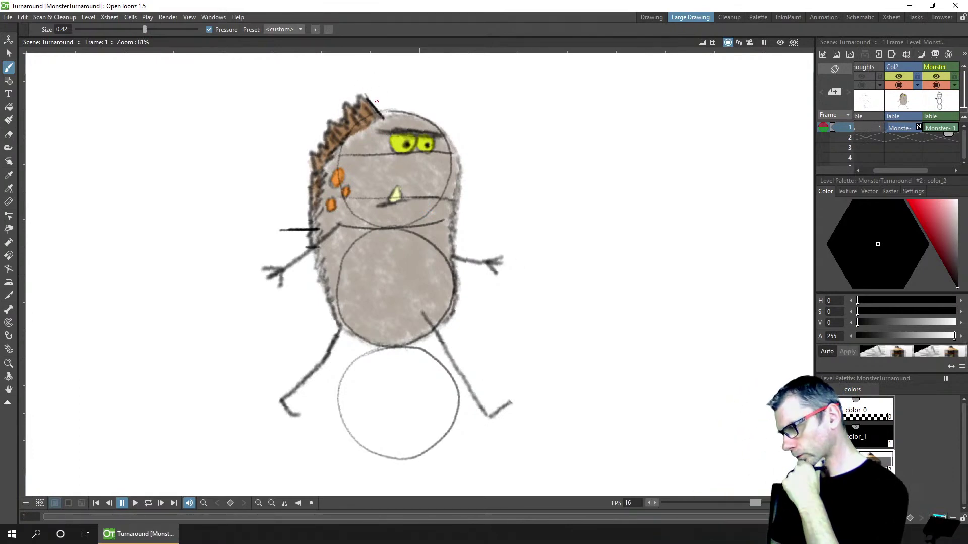
key("ctrl+z")
key("ctrl+z")
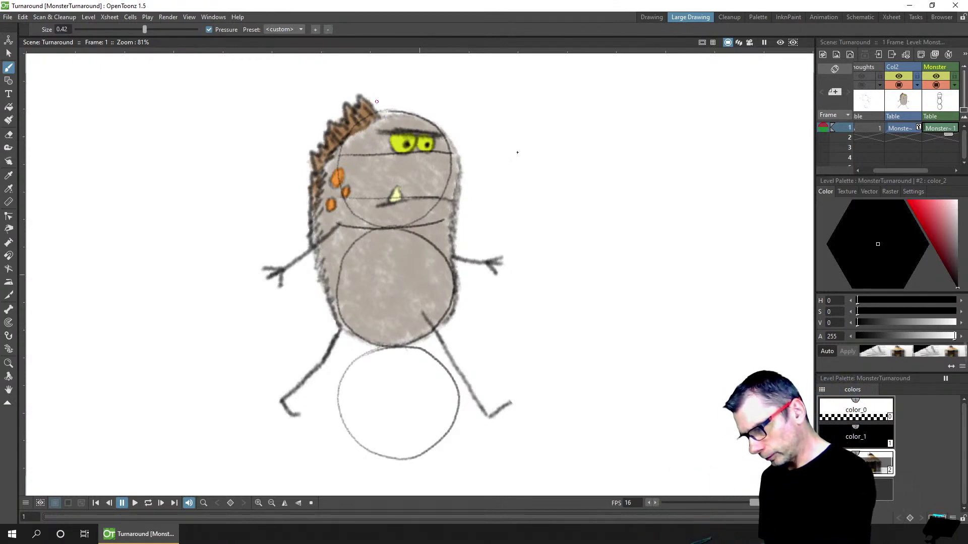
key("ctrl+z")
key("ctrl+z")
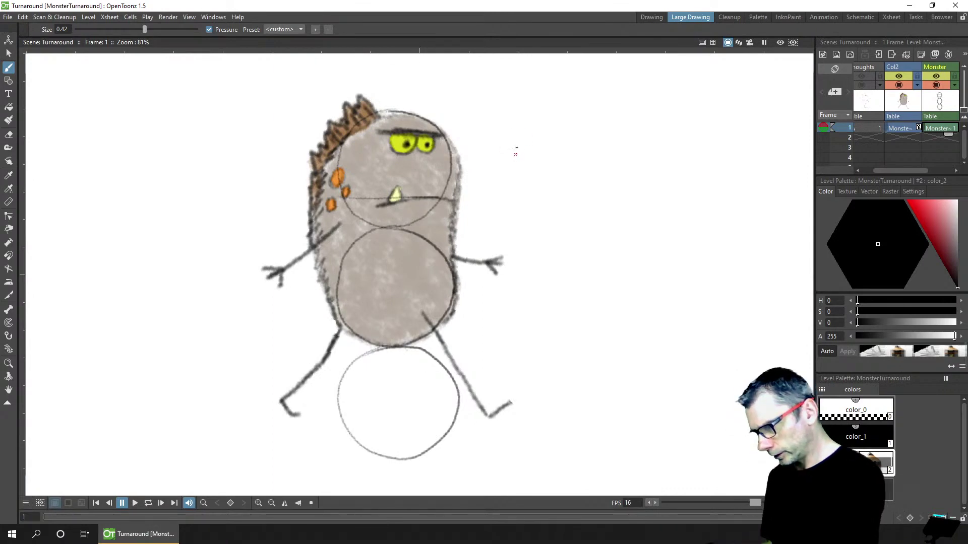
key("ctrl+z")
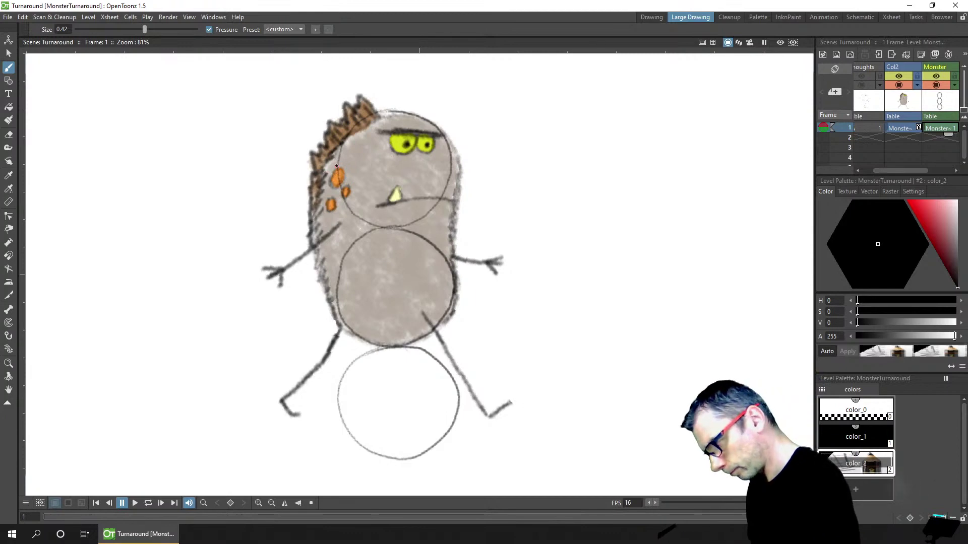
Join the sides of the top two circles with near-vertical strokes to outline the monster's body
left_click_drag(341, 162, 339, 276)
left_click_drag(450, 172, 454, 274)
left_click_drag(335, 211, 339, 308)
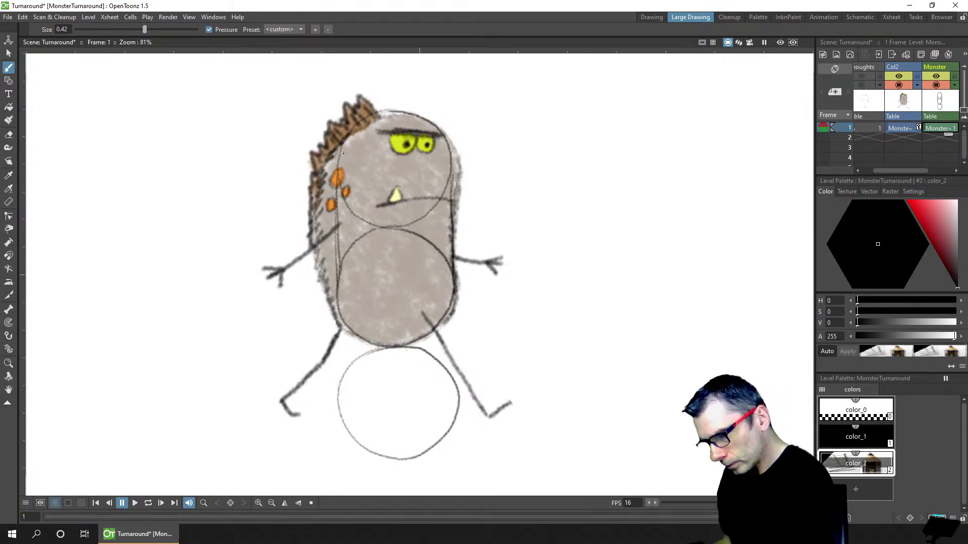
Draw four horizontal division marks behind the monster's back beside the top circle, label each interval 1/3, and save
left_click_drag(335, 155, 275, 153)
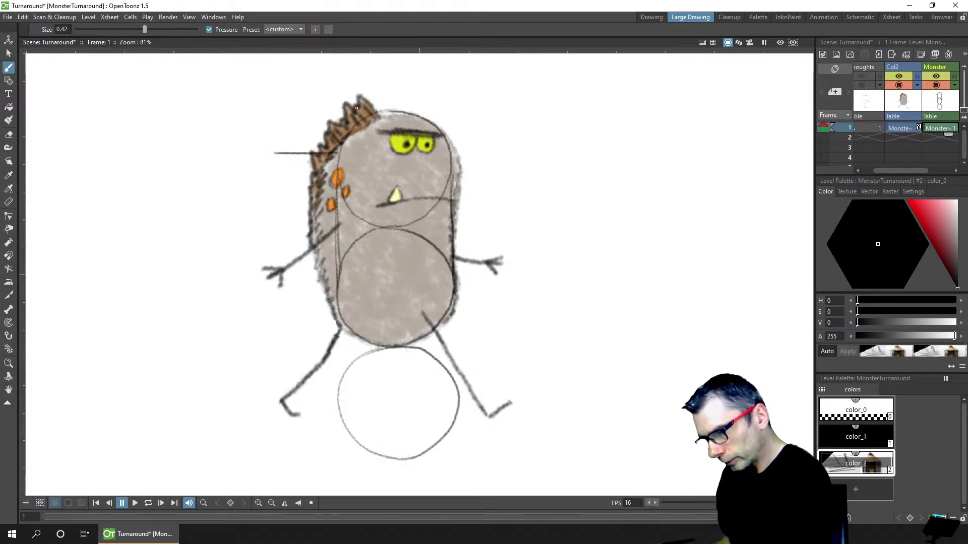
left_click_drag(355, 108, 268, 113)
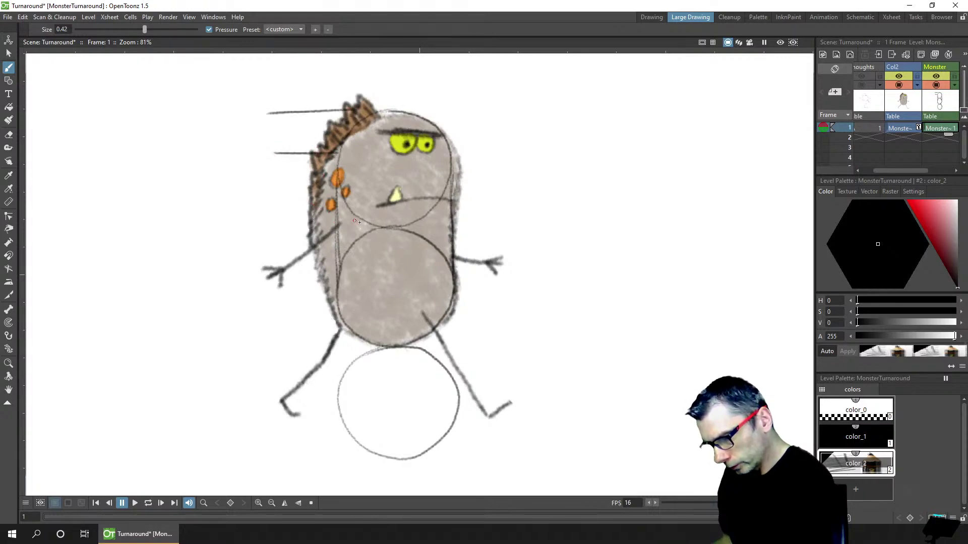
left_click_drag(328, 227, 267, 228)
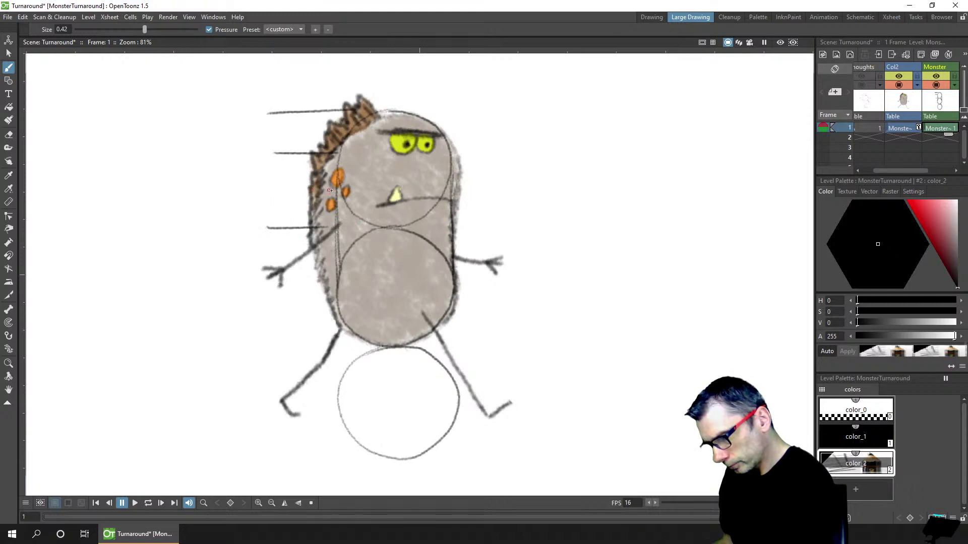
left_click_drag(330, 190, 268, 192)
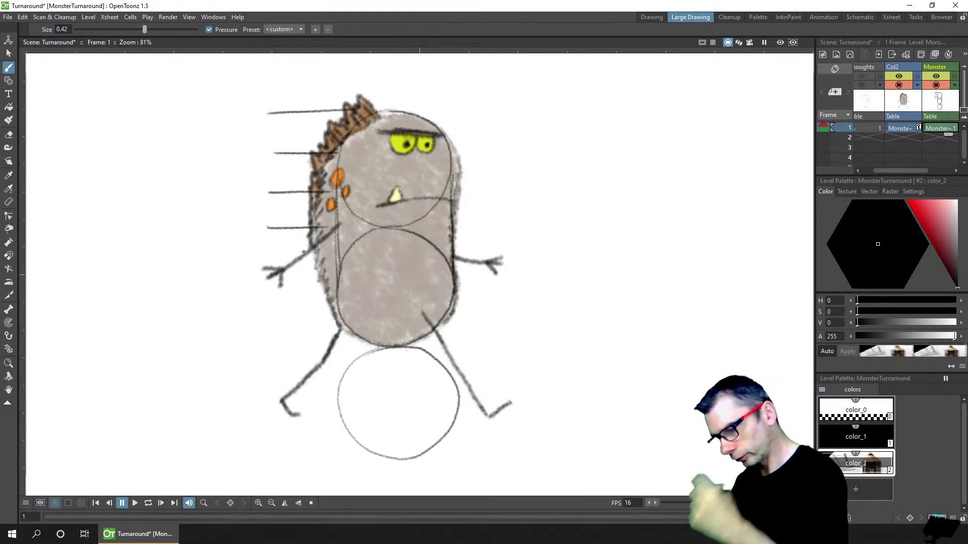
mouse_move(252, 122)
left_mouse_down()
mouse_move(257, 177)
mouse_move(273, 186)
mouse_move(257, 215)
mouse_move(271, 226)
left_mouse_up()
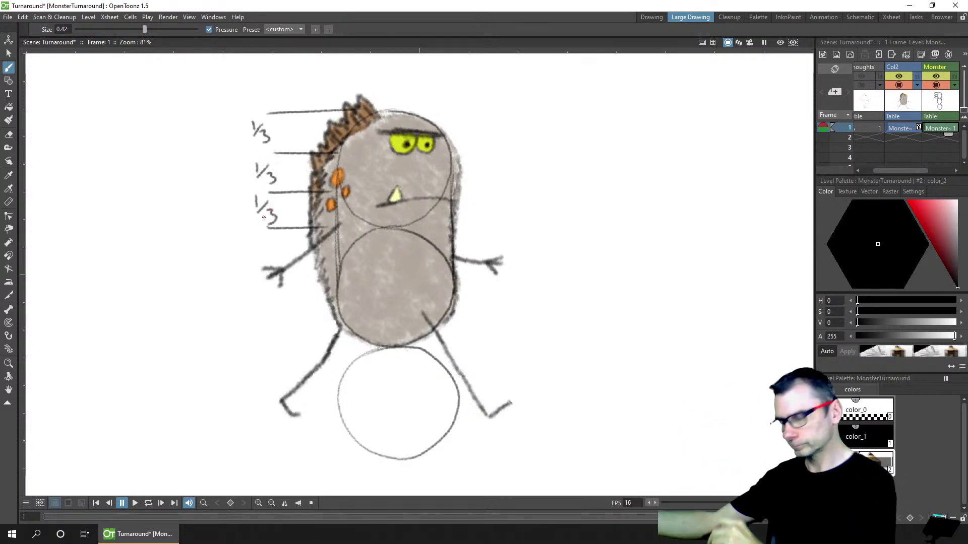
key("ctrl+s")
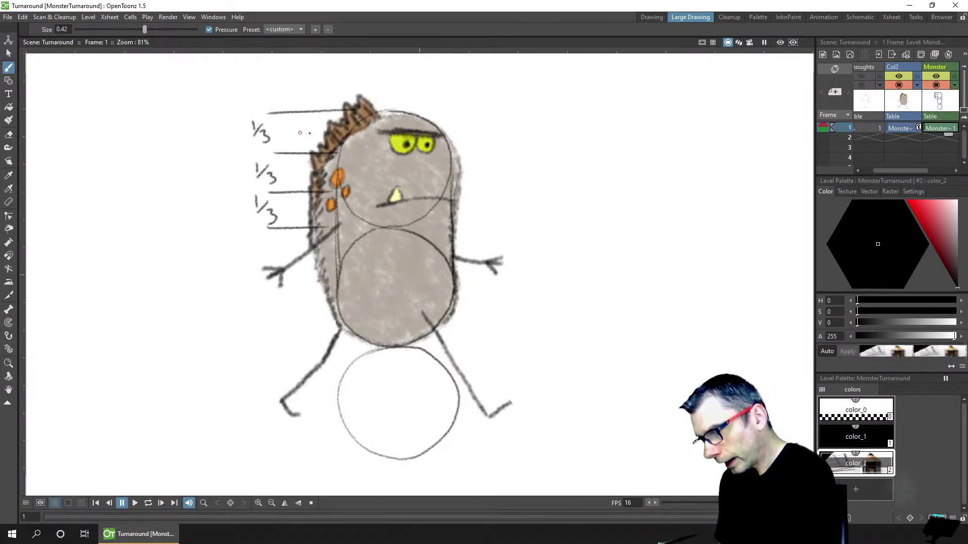
Mark the middle of the top third with a short line labelled 1/2, save, and draw the eyebrow line at that level
left_click_drag(299, 132, 343, 132)
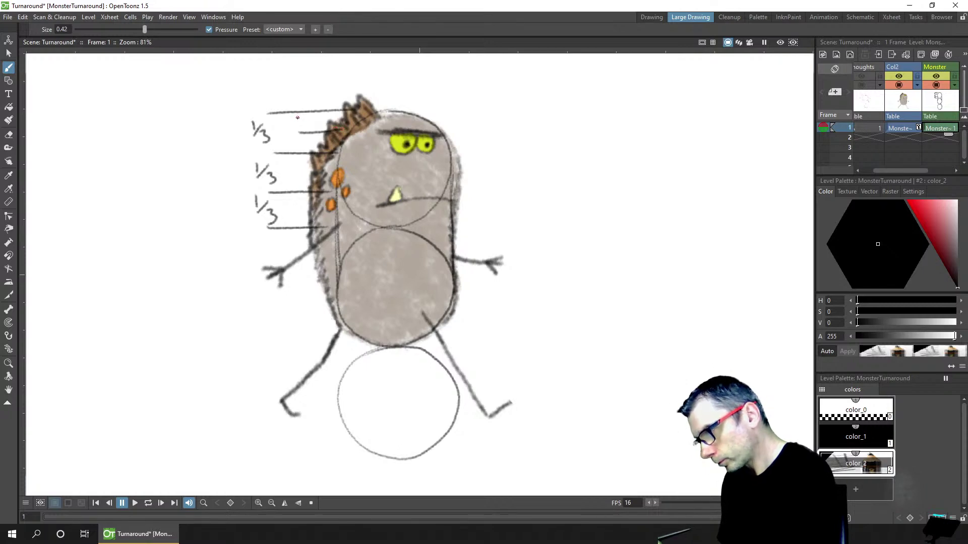
left_click_drag(301, 116, 303, 124)
mouse_move(308, 115)
left_mouse_down()
mouse_move(304, 126)
mouse_move(316, 126)
left_mouse_up()
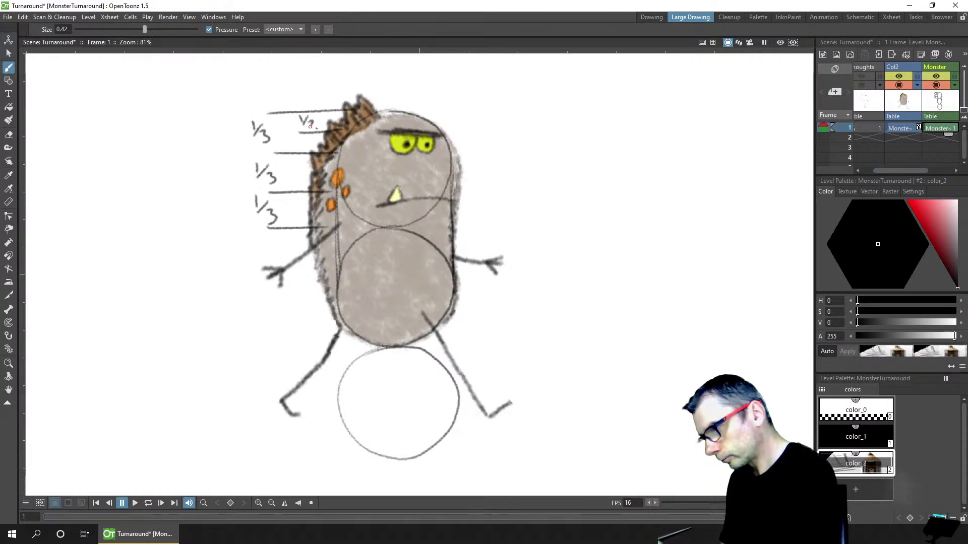
key("ctrl+s")
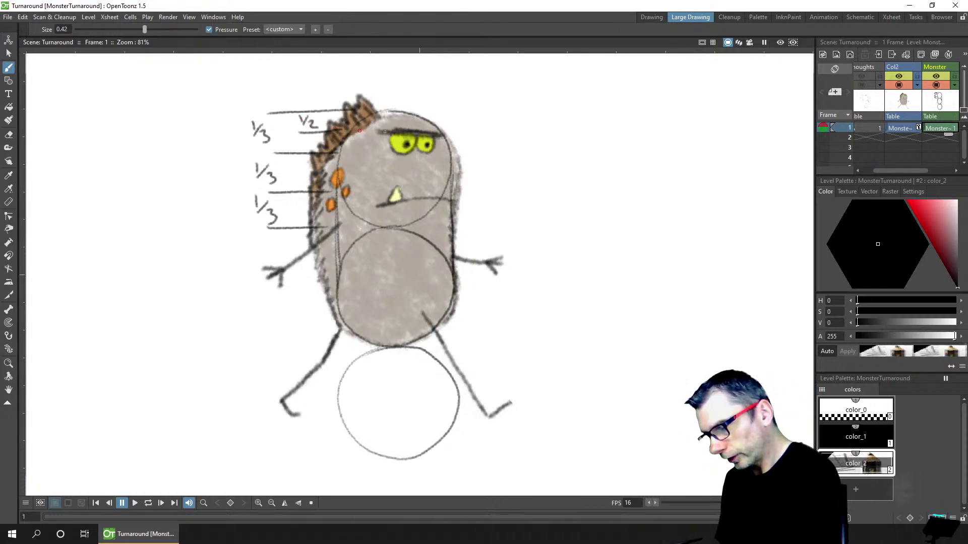
mouse_move(374, 132)
left_mouse_down()
mouse_move(423, 132)
mouse_move(404, 132)
left_mouse_up()
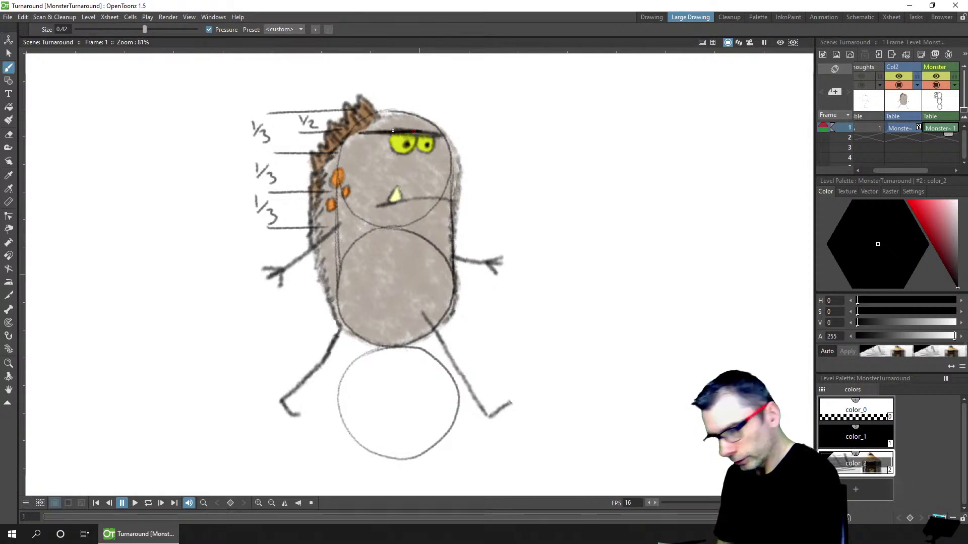
Lower the opacity of the reference image's column Col2 to 32%, rename the column Ref, and save
left_click(917, 85)
left_click_drag(927, 94, 898, 97)
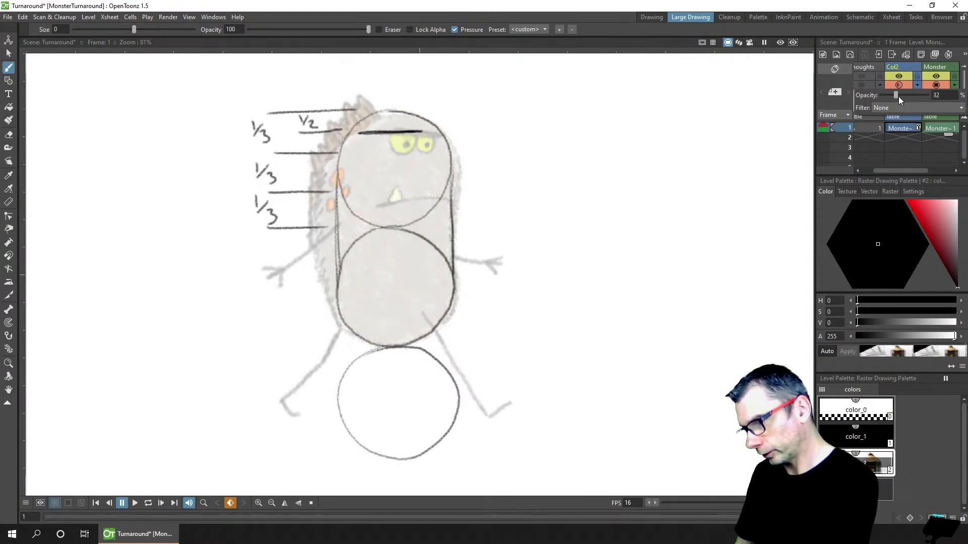
left_click(896, 69)
double_click(900, 67)
type("Ref")
key("Return")
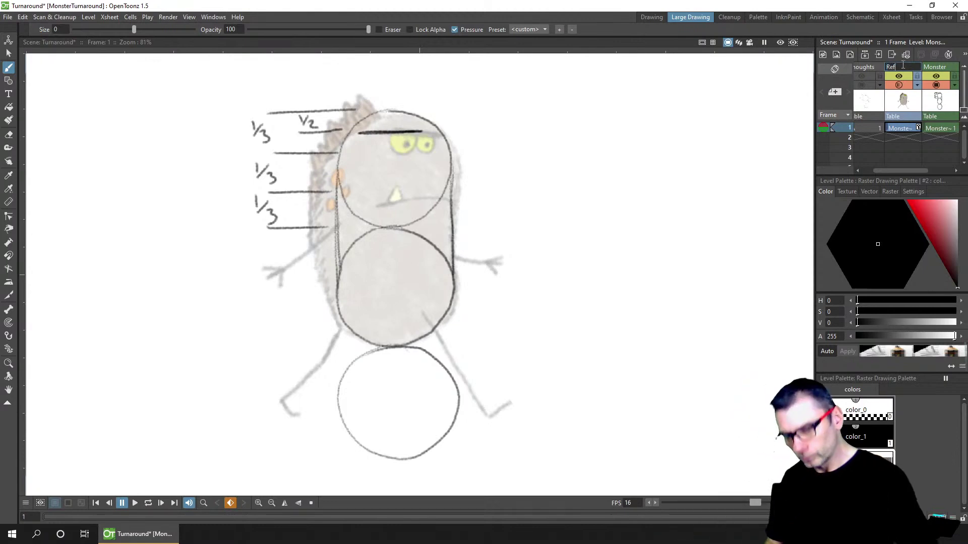
key("ctrl+s")
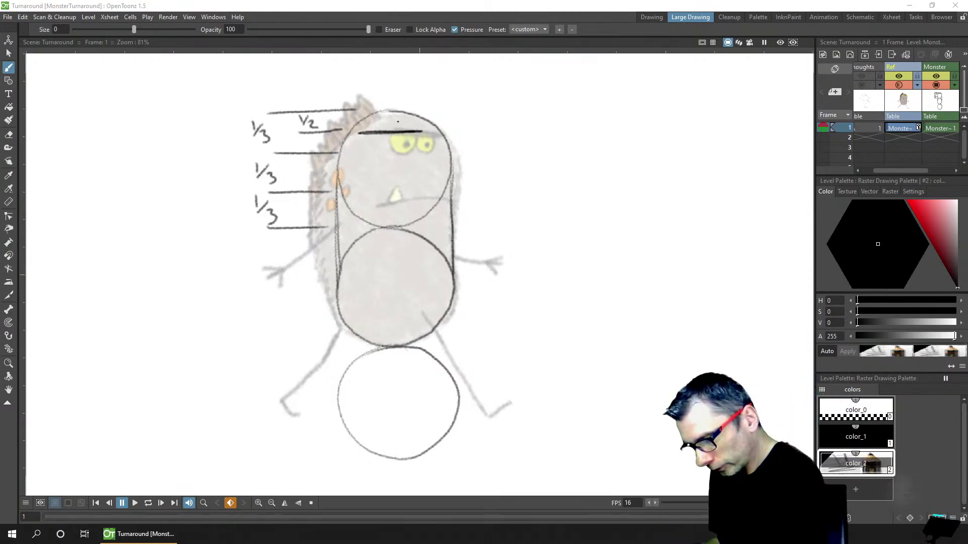
Restart the program, reopen the Turnaround scene, and ready the Brush on frame 1 of Monster in the Large Drawing room
key("alt+F4")
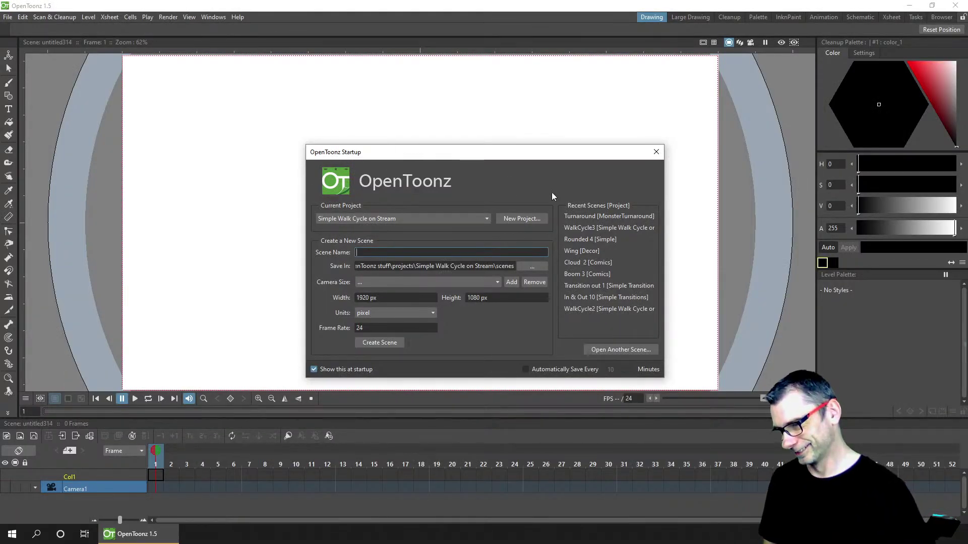
left_click(570, 216)
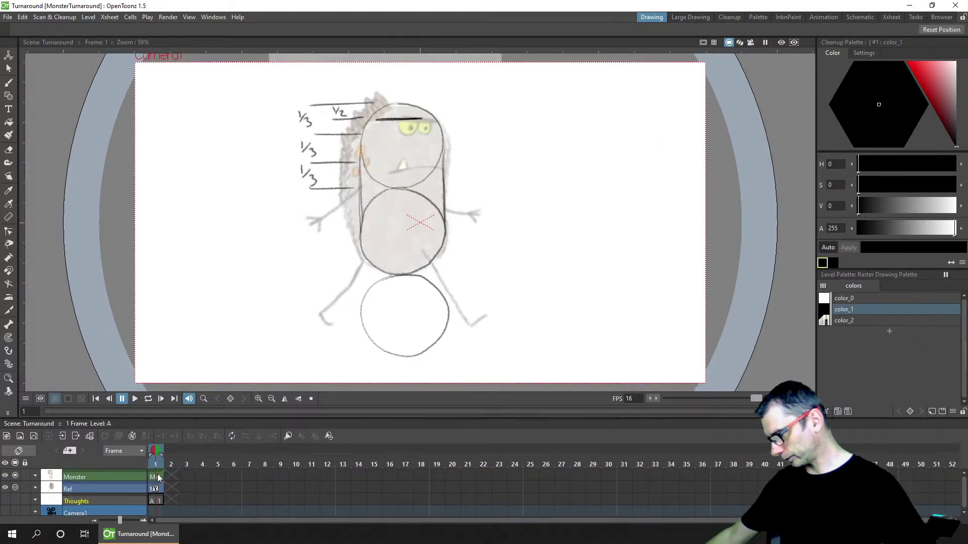
left_click(162, 478)
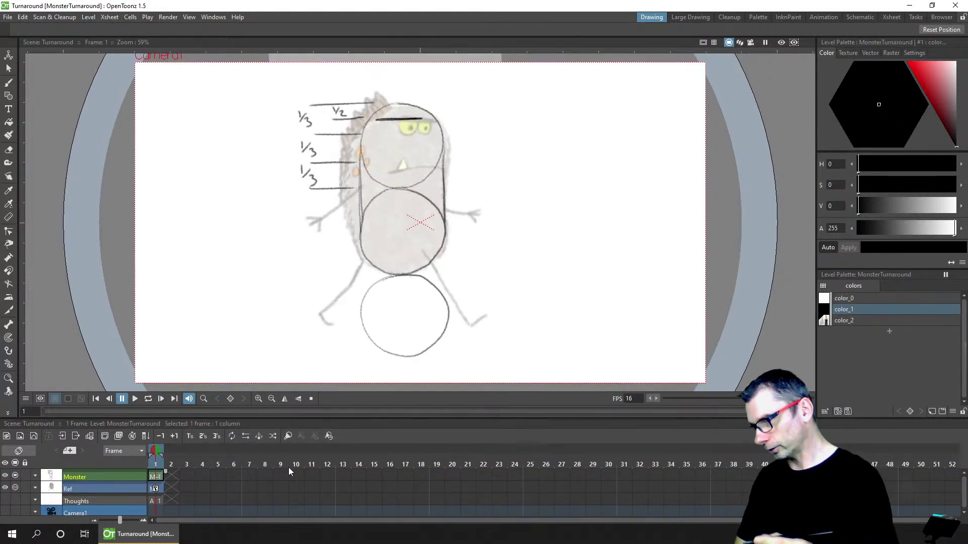
left_click(8, 82)
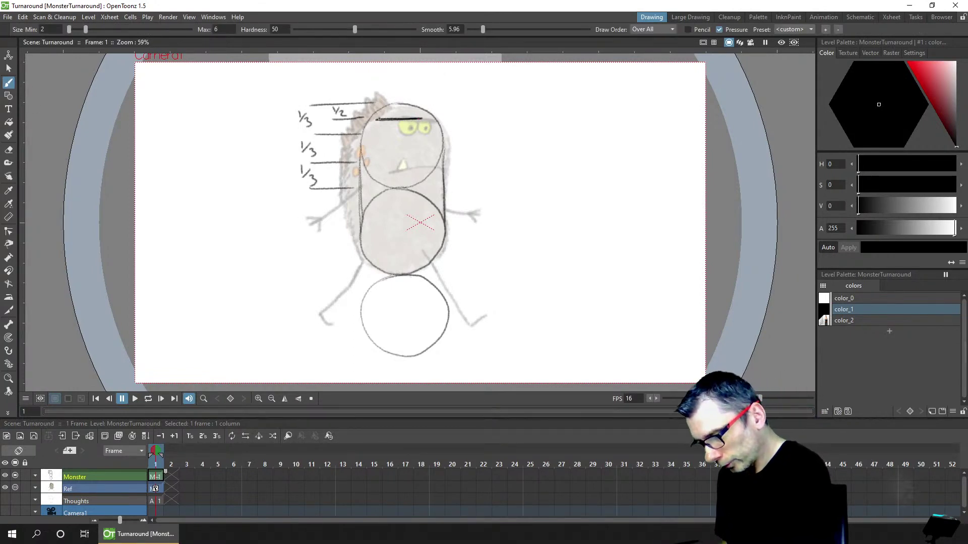
scroll(466, 145, "up", 1)
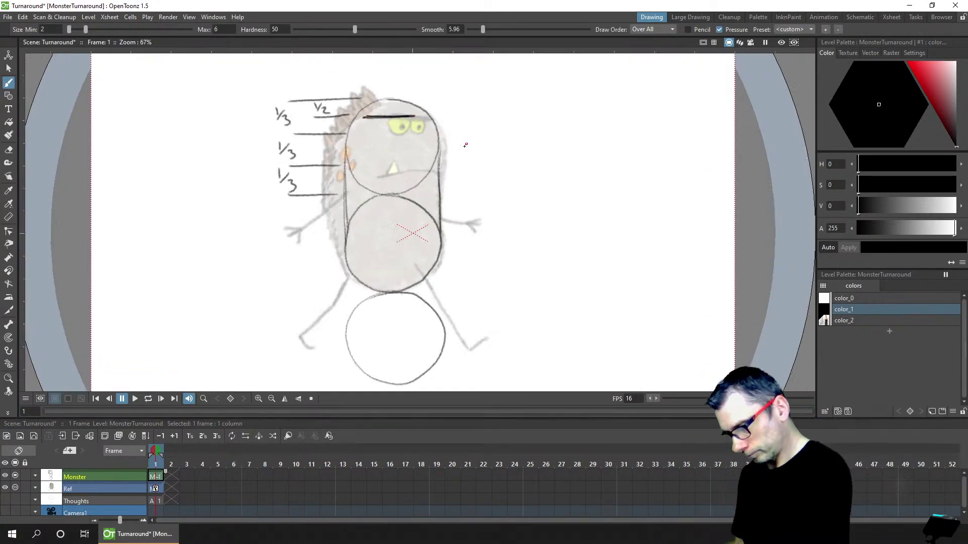
left_click(690, 18)
left_click_drag(466, 206, 512, 190)
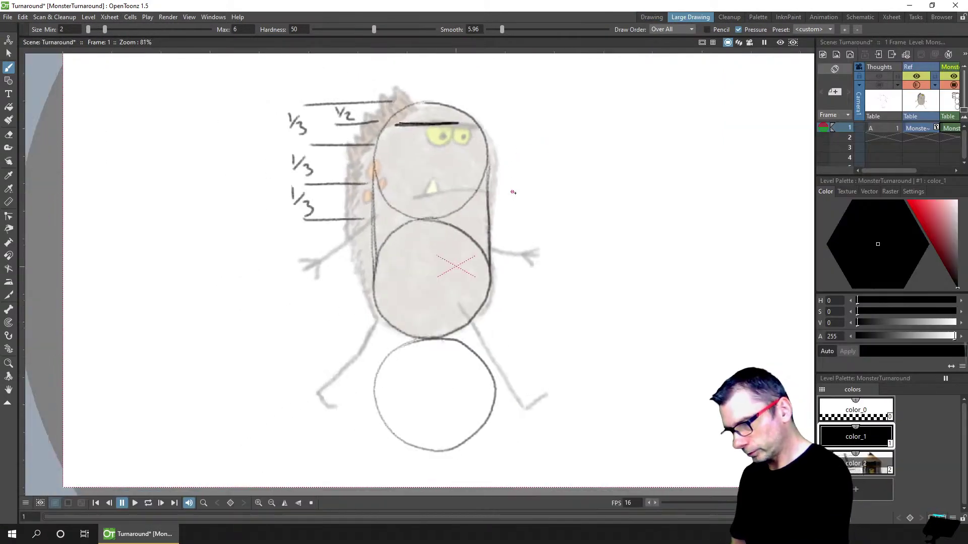
left_click_drag(387, 122, 463, 118)
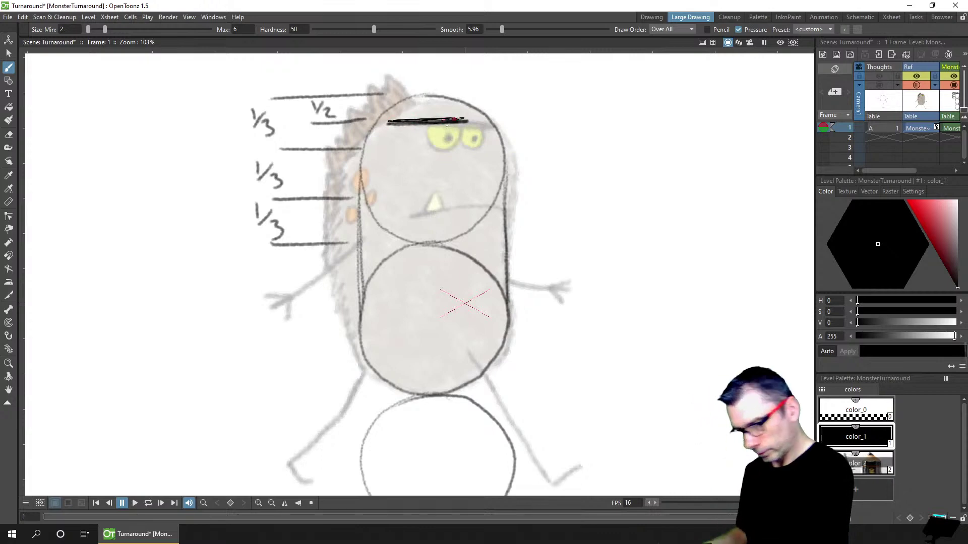
key("ctrl+z")
Choose color_2 as the drawing style and display the level palette's styles as smaller thumbnails
left_click(856, 463)
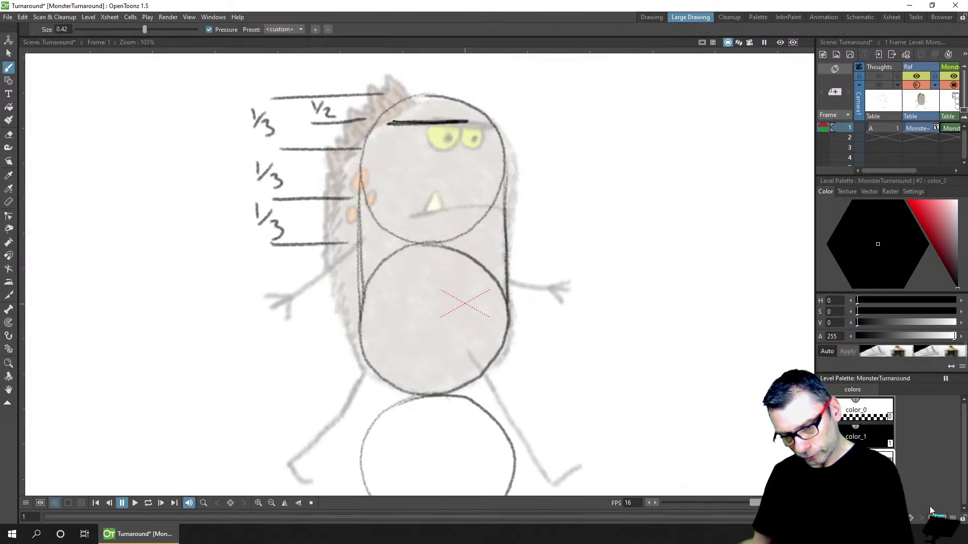
left_click(948, 517)
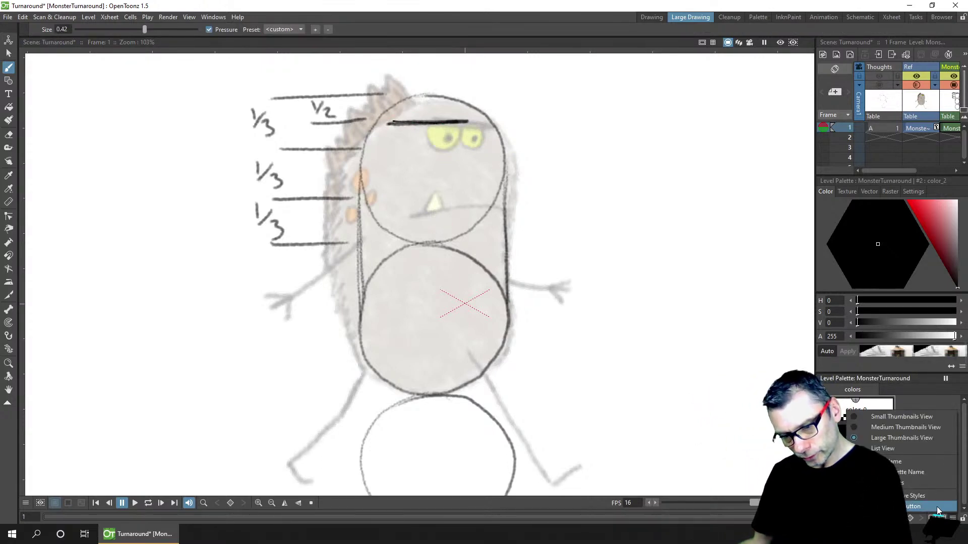
left_click(864, 427)
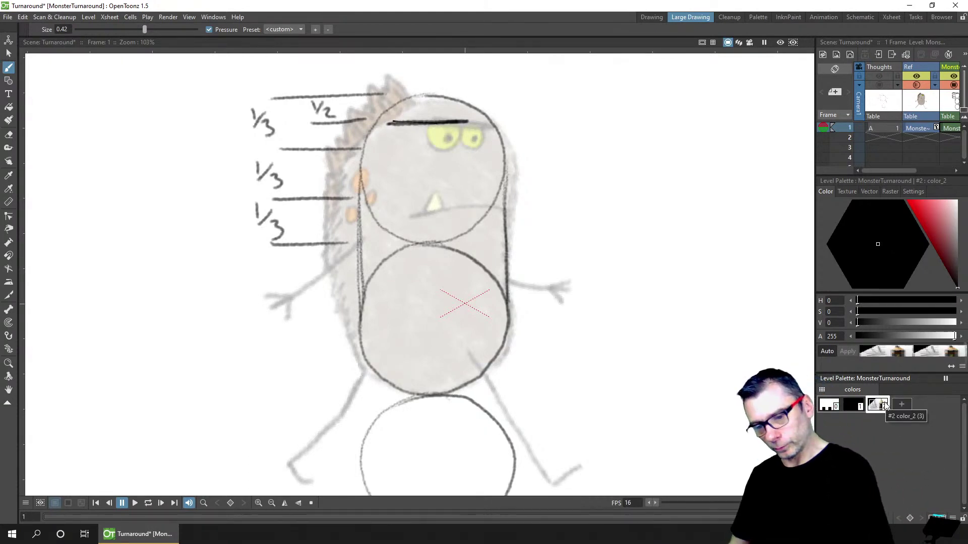
Switch the style editor to its side-by-side layout and resize the stacked panels to give the Xsheet more height
left_click(951, 366)
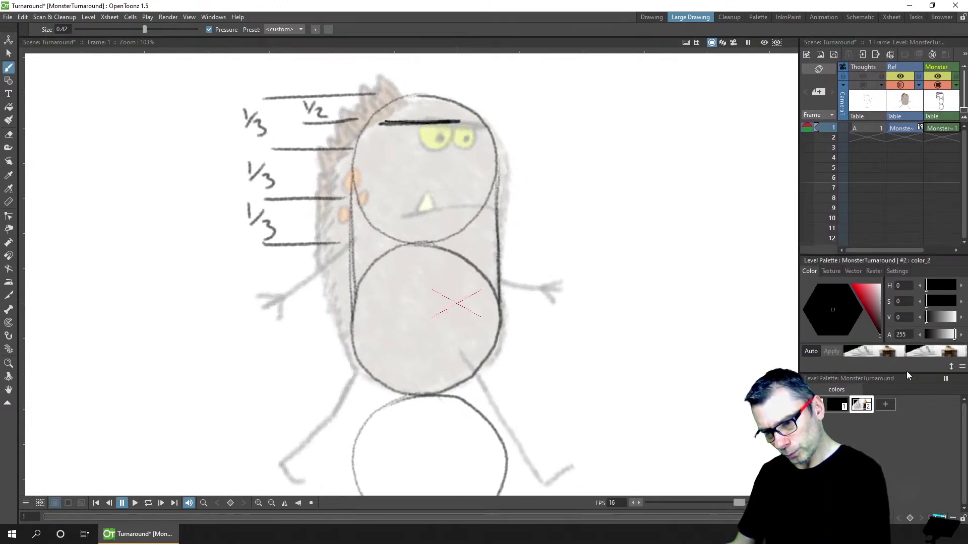
left_click_drag(910, 374, 914, 442)
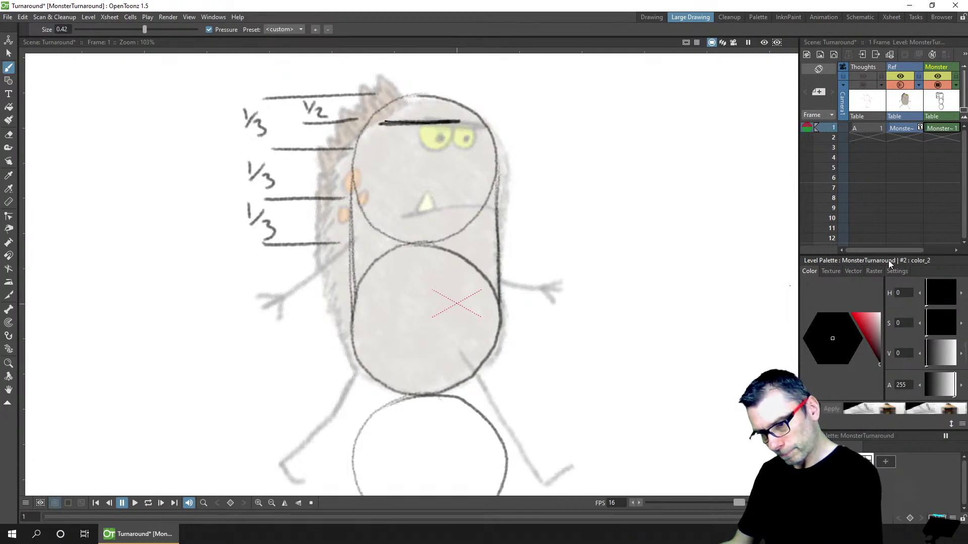
left_click_drag(888, 256, 890, 287)
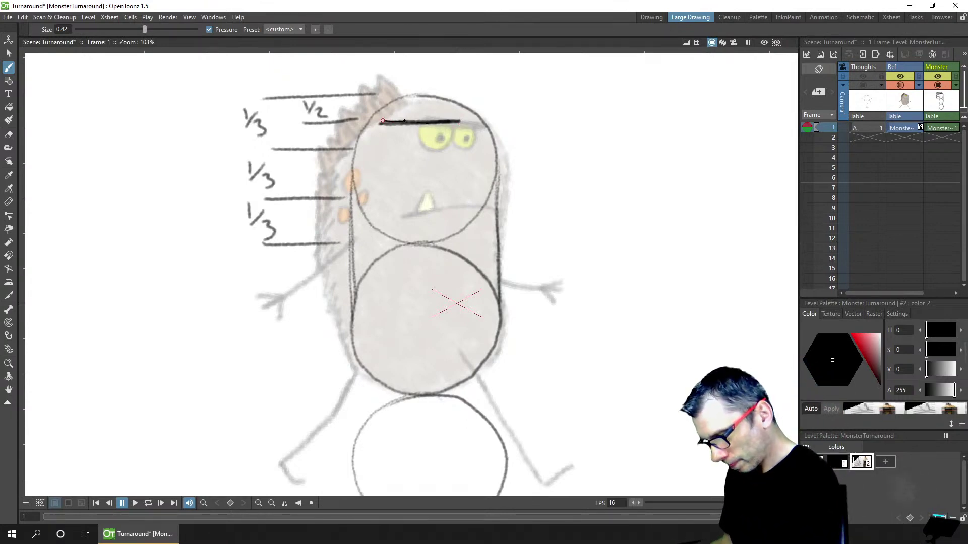
Erase most of the overly dark brow bar at the 1/2 mark and redraw it with lighter overlapping brush strokes
mouse_move(440, 119)
left_mouse_down()
mouse_move(449, 119)
mouse_move(385, 120)
left_mouse_up()
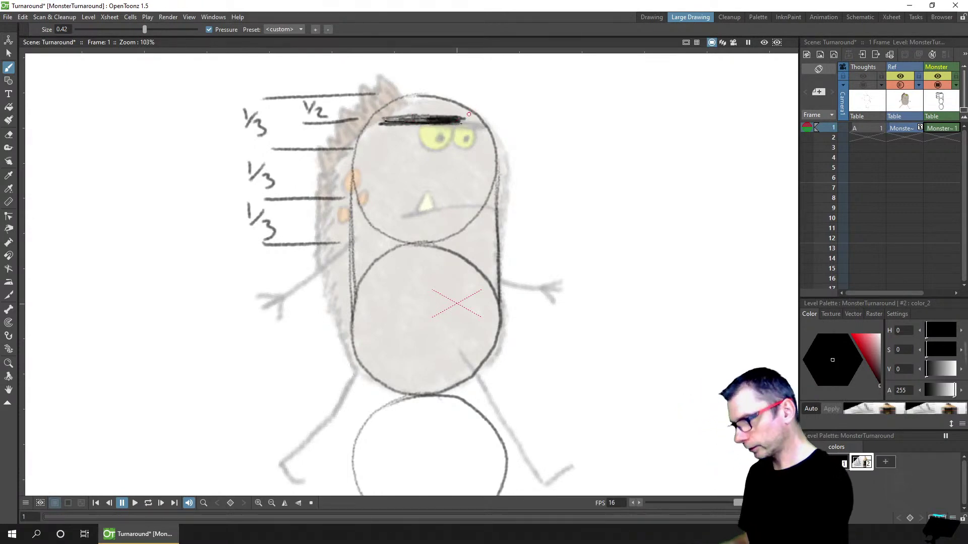
key("a")
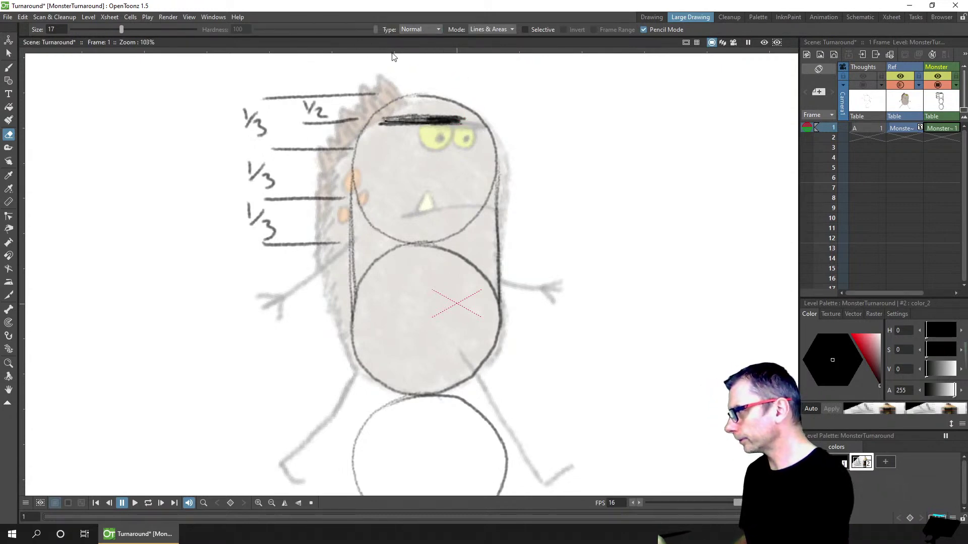
left_click_drag(455, 119, 411, 121)
key("b")
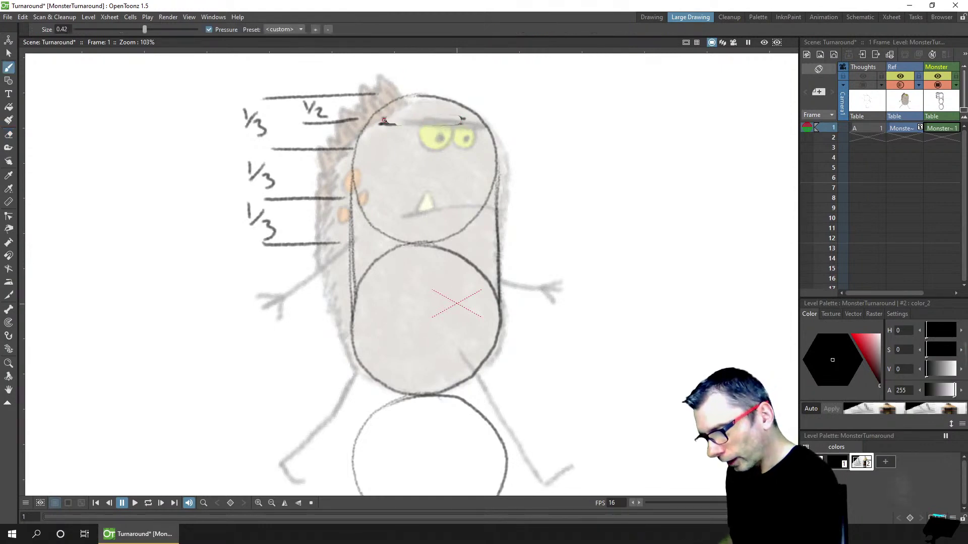
left_click_drag(463, 117, 376, 122)
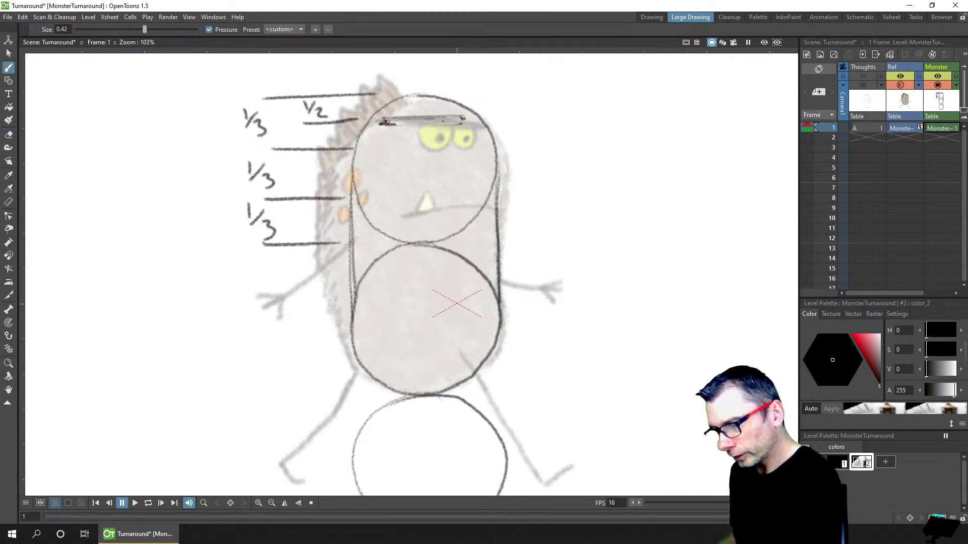
left_click_drag(464, 120, 386, 125)
left_click_drag(463, 120, 387, 124)
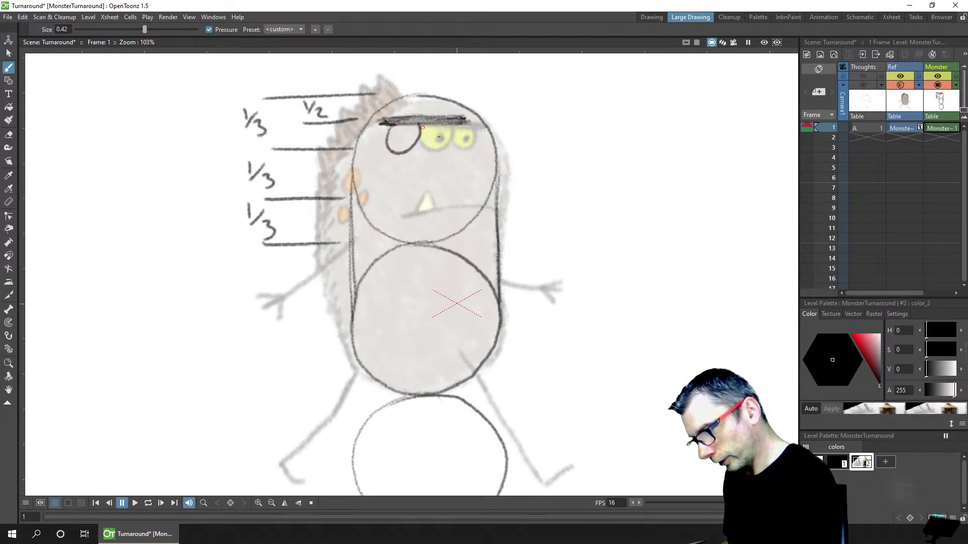
Draw two round eyes with black pupils side by side beneath the brow bar, and save the scene
key("ctrl+z")
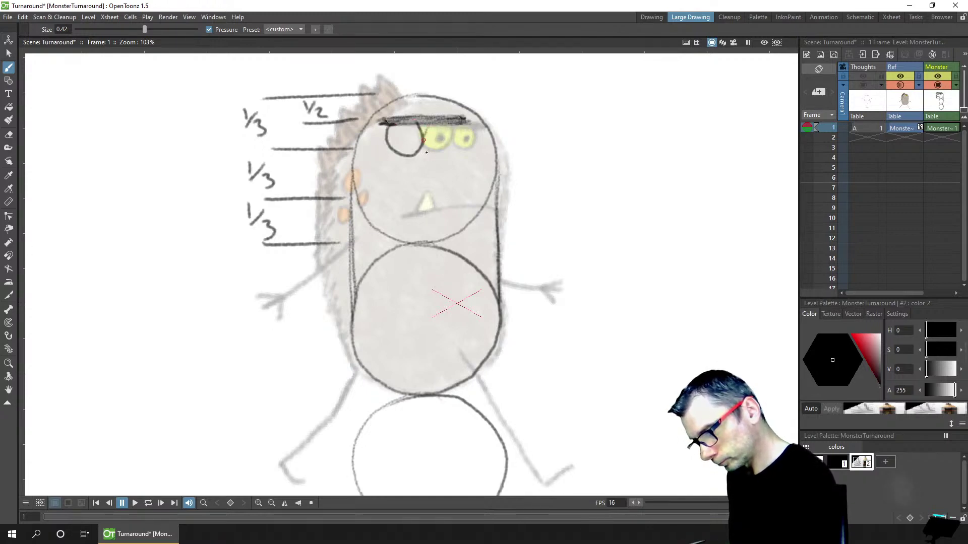
key("ctrl+z")
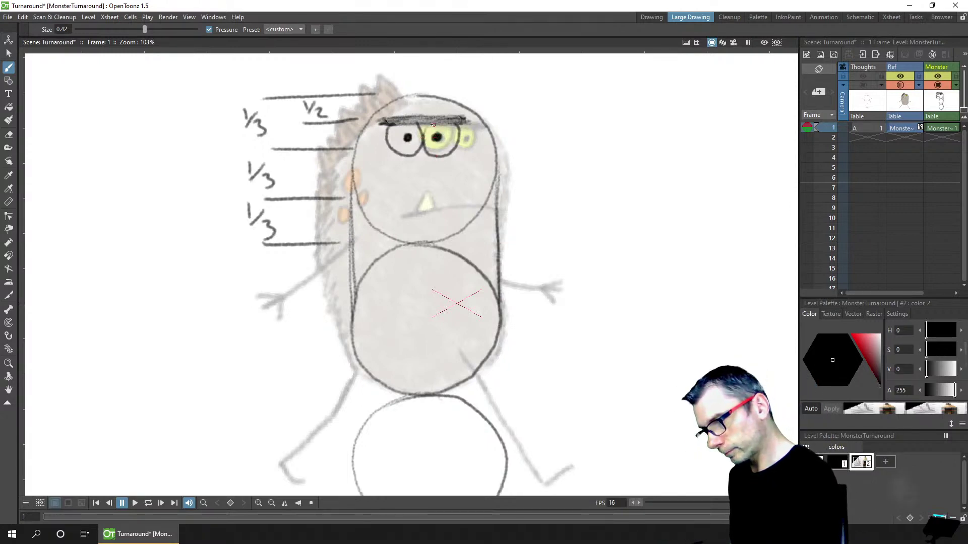
key("ctrl+s")
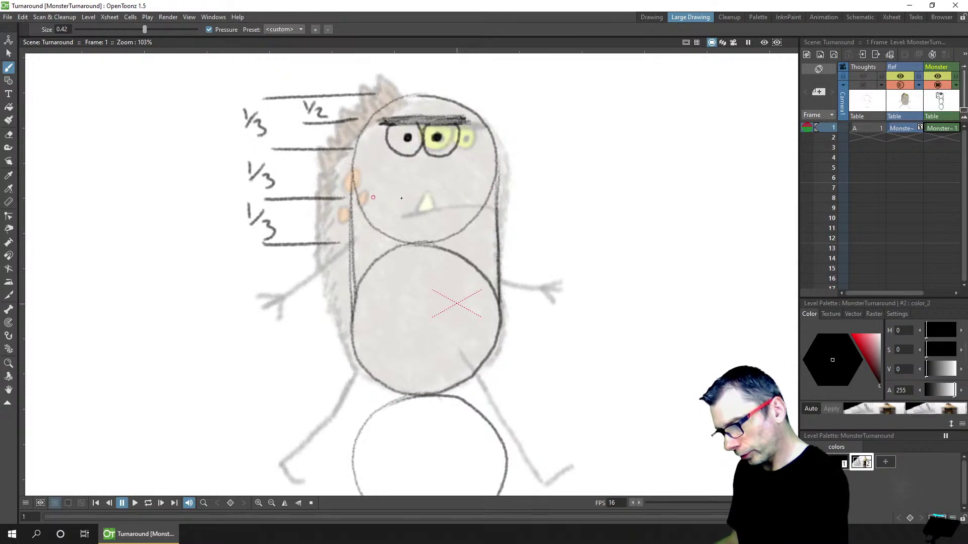
Draw a downturned mouth line at the lower 1/3 mark with one pointed tusk near its left end, and save
left_click_drag(395, 197, 483, 200)
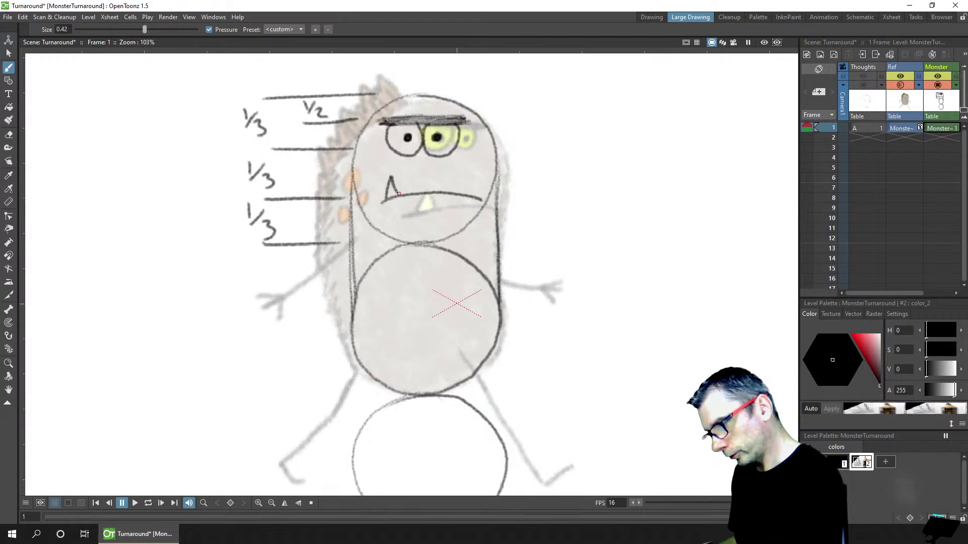
key("ctrl+z")
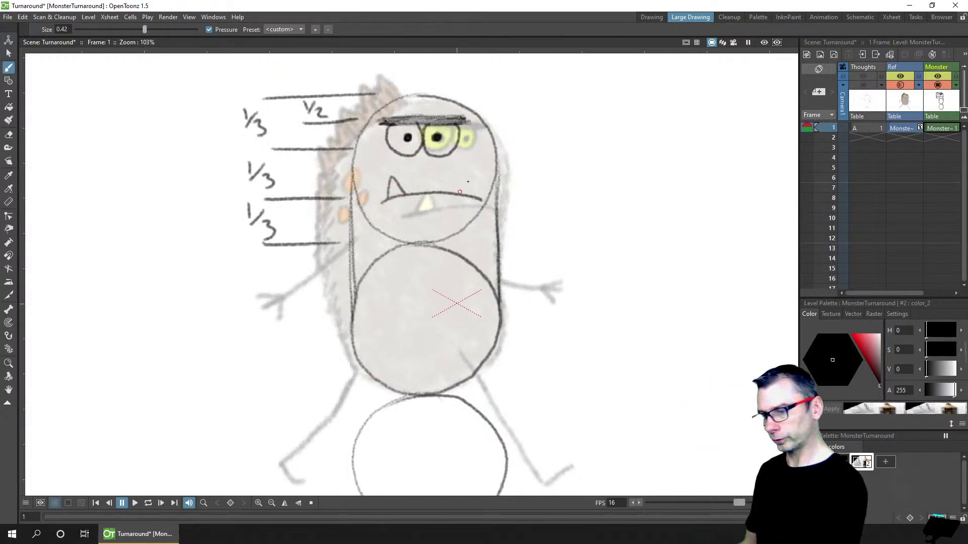
key("ctrl+z")
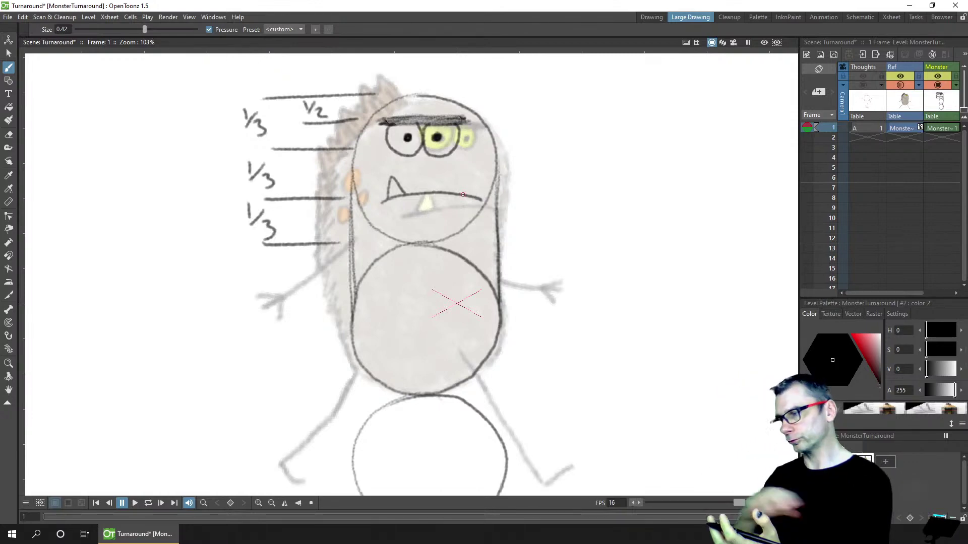
key("ctrl+s")
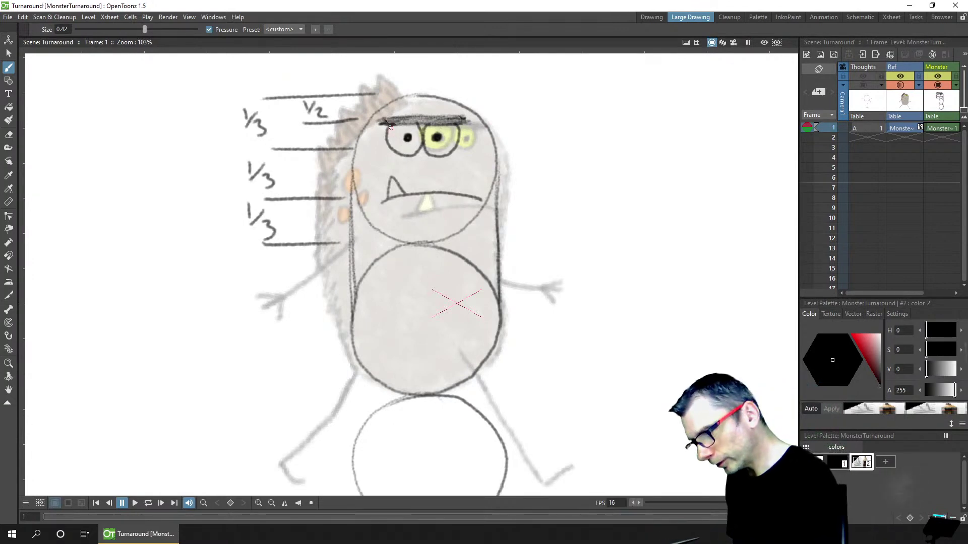
Darken the outlines of both eyes, set the Eraser to size 12 with Selective enabled, and save
left_click_drag(388, 137, 395, 155)
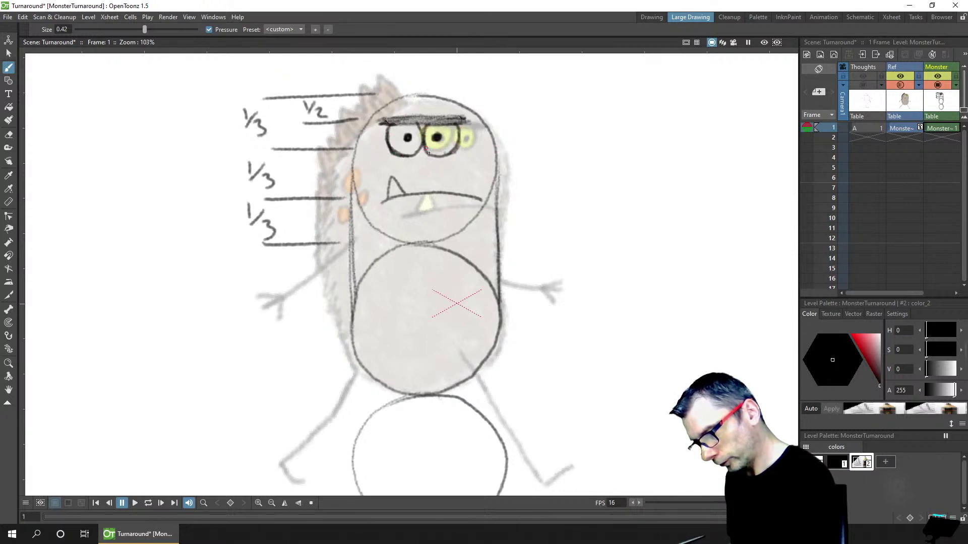
key("a")
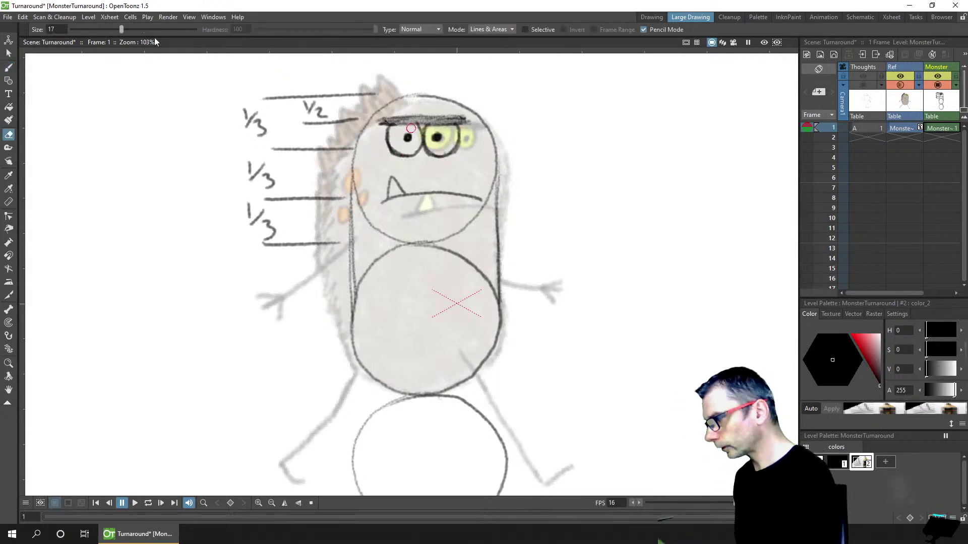
left_click_drag(117, 35, 106, 34)
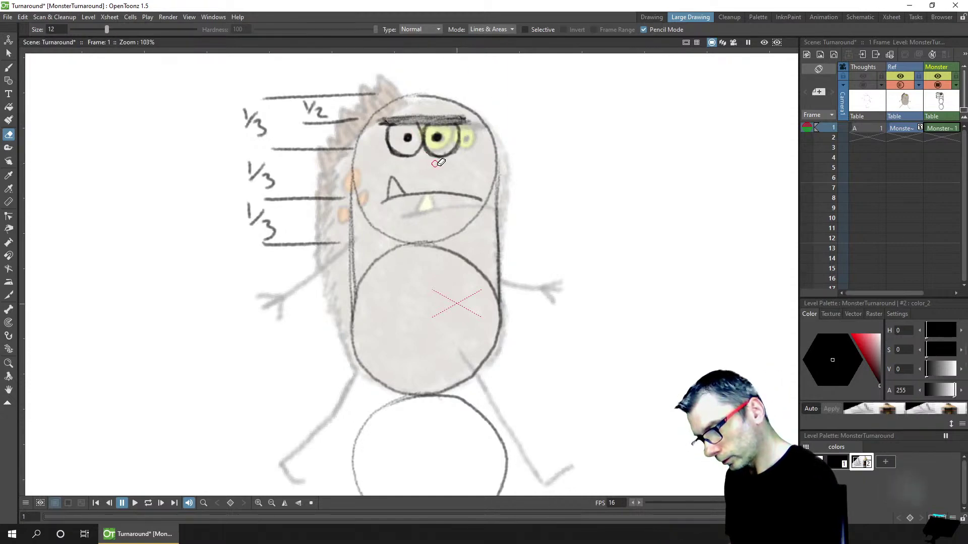
left_click(525, 29)
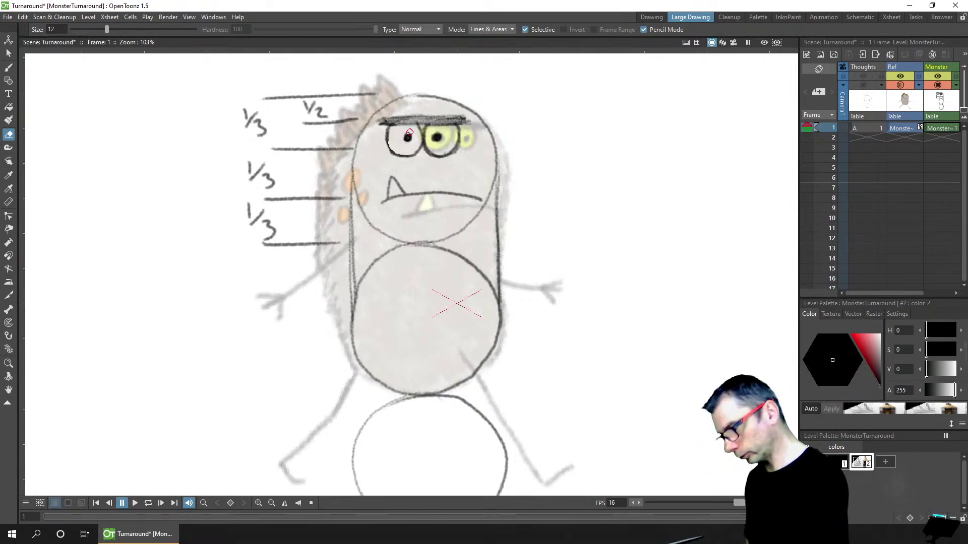
key("b")
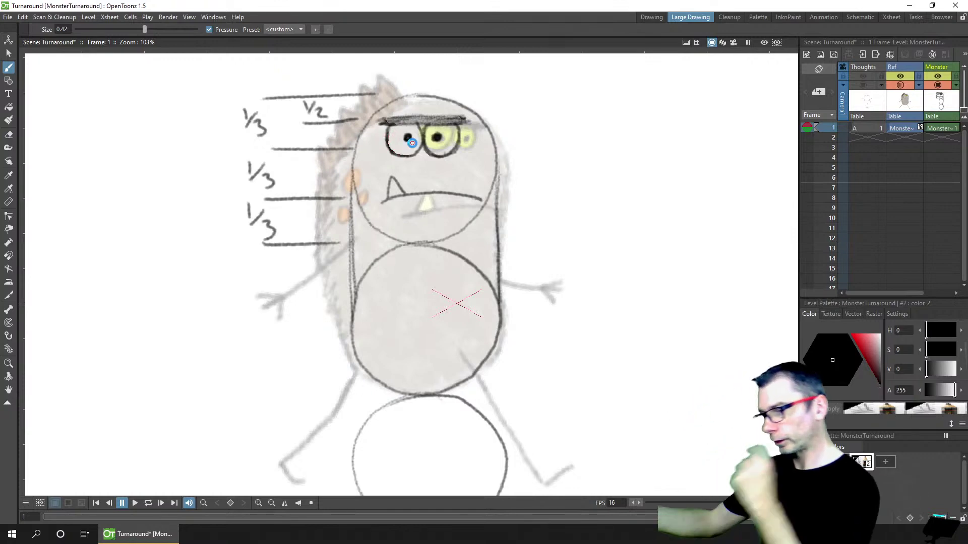
key("ctrl+s")
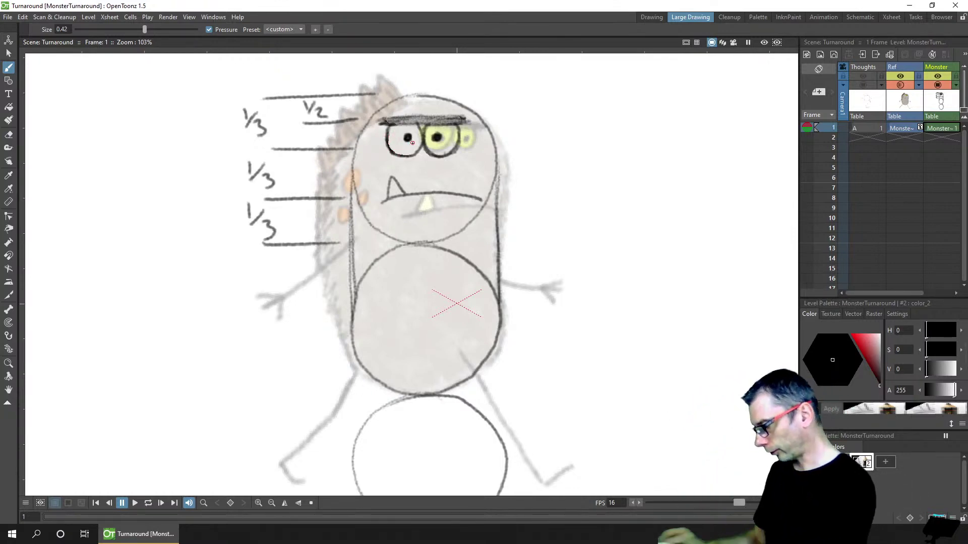
key("e")
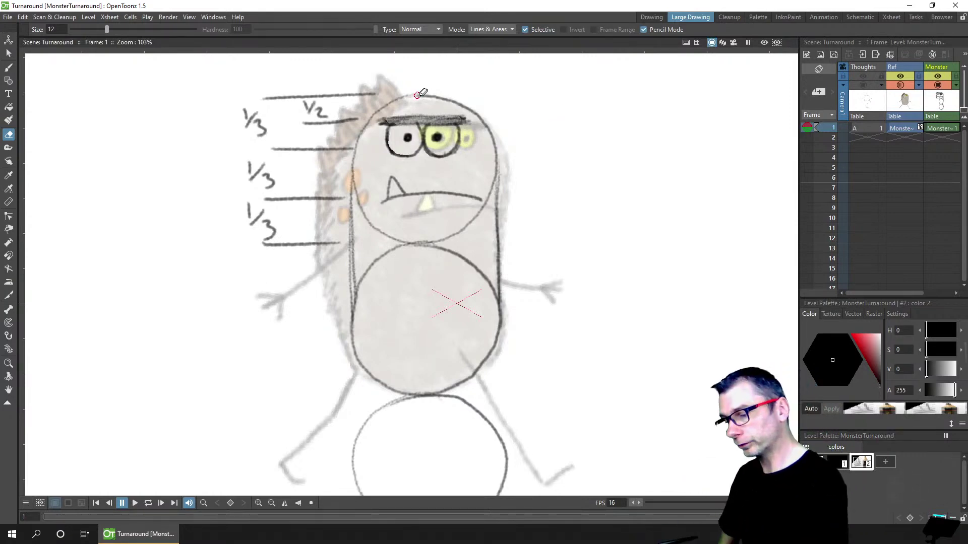
key("b")
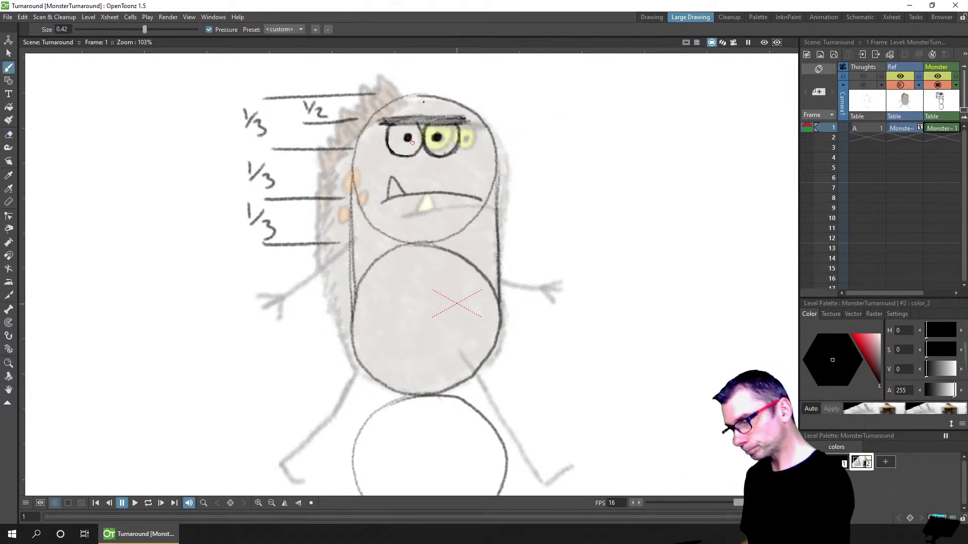
left_click(411, 102)
key("ctrl+s")
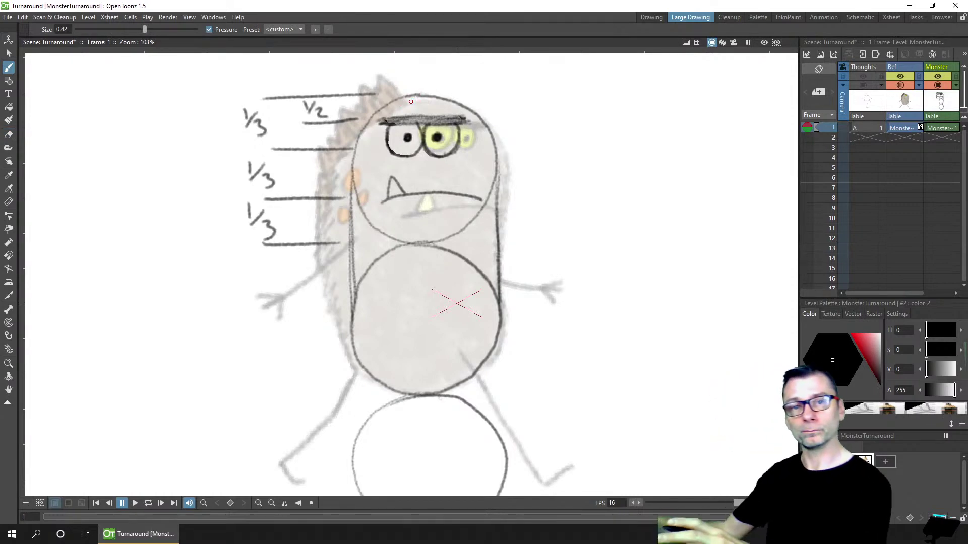
key("e")
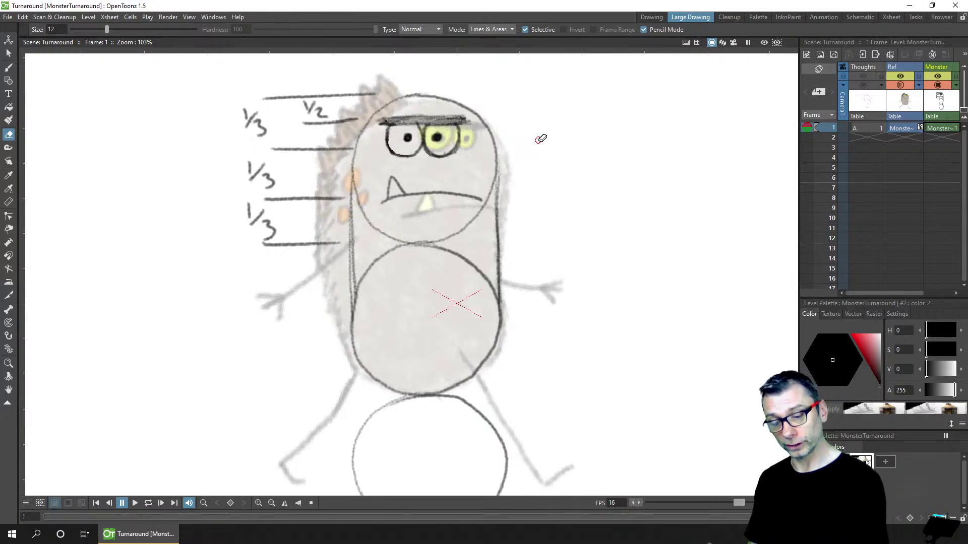
Add style color_3 to the palette and draw a color_1 test zigzag beside the monster, crossed by a second zigzag in color_3
left_click(886, 461)
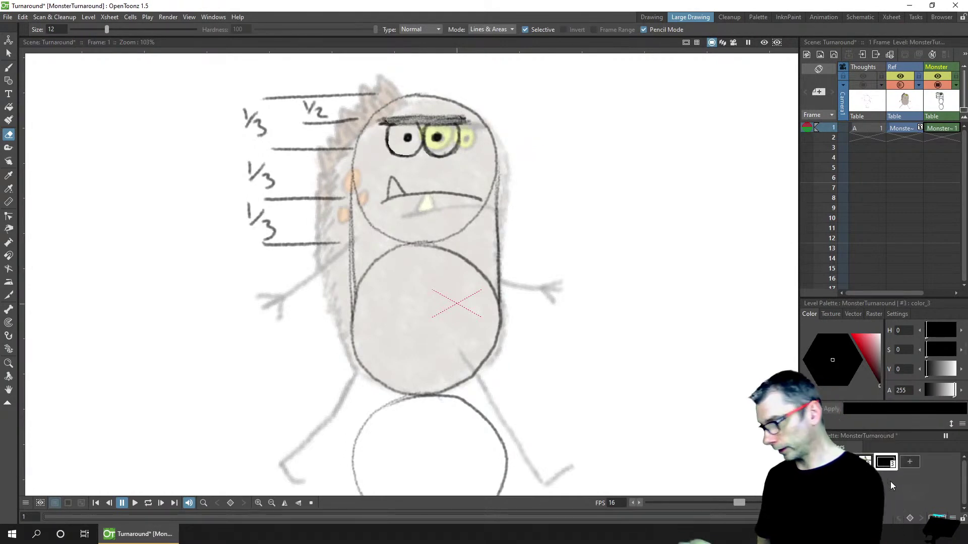
key("b")
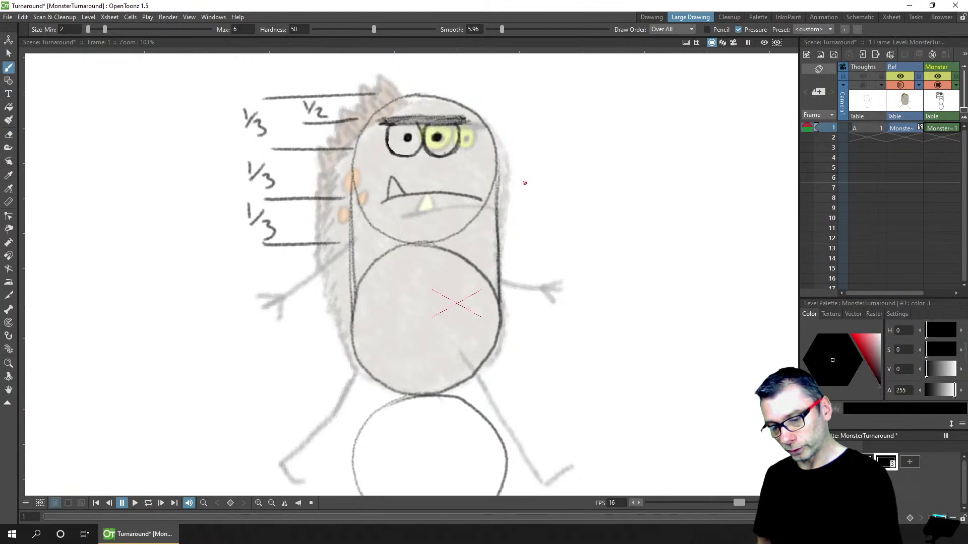
mouse_move(576, 211)
left_mouse_down()
mouse_move(633, 171)
mouse_move(696, 186)
mouse_move(746, 225)
mouse_move(680, 327)
left_mouse_up()
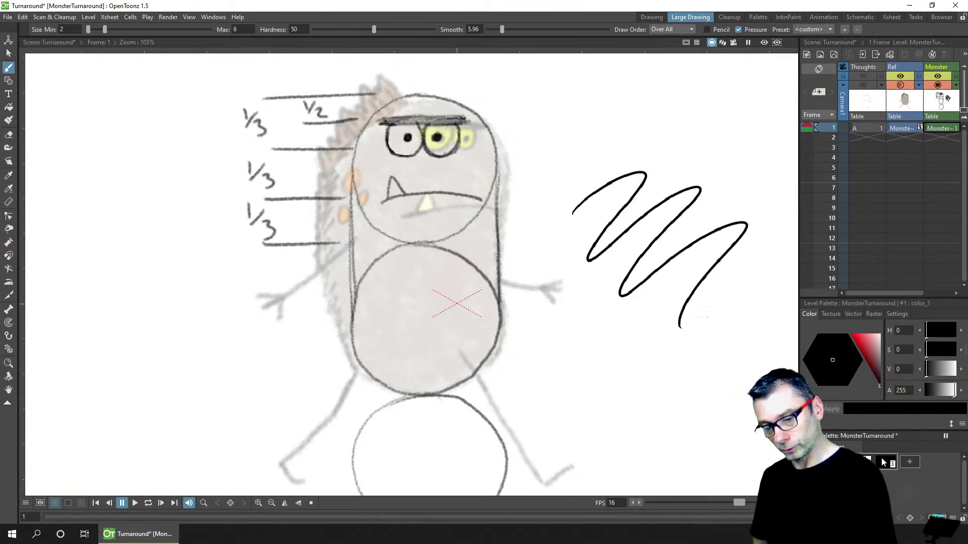
left_click(881, 459)
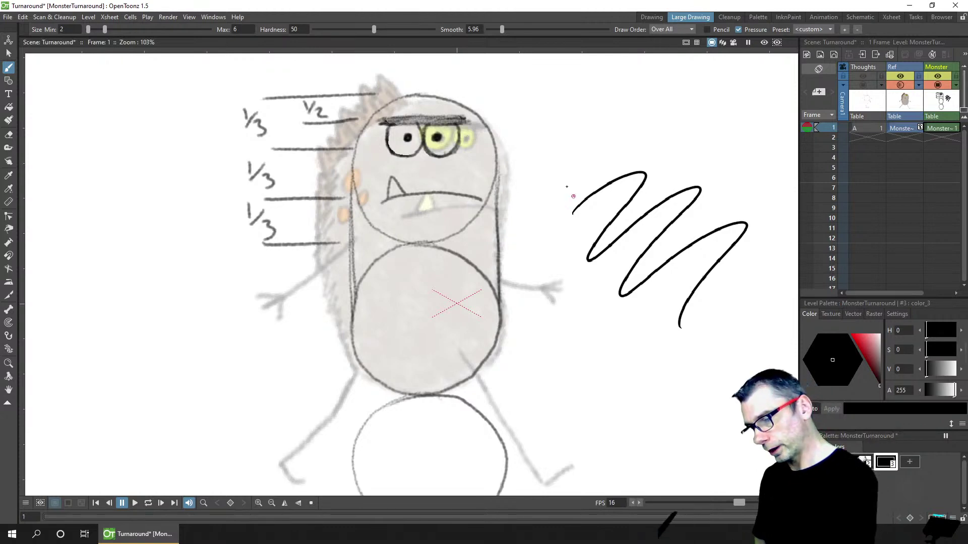
left_click_drag(566, 180, 686, 270)
left_click_drag(739, 291, 630, 146)
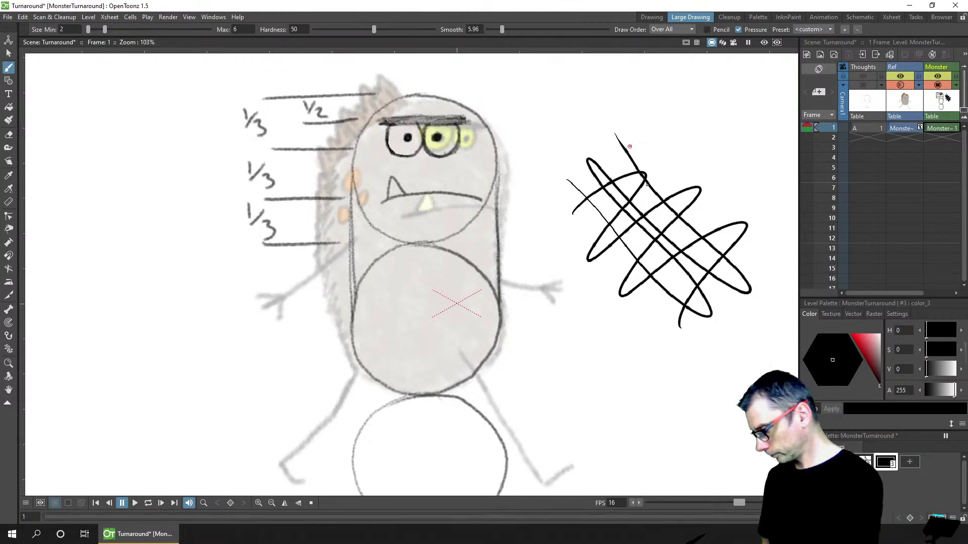
Erase only the color_3 zigzag with the Selective Eraser at size 23, and enable the Brush's Pencil option
key("a")
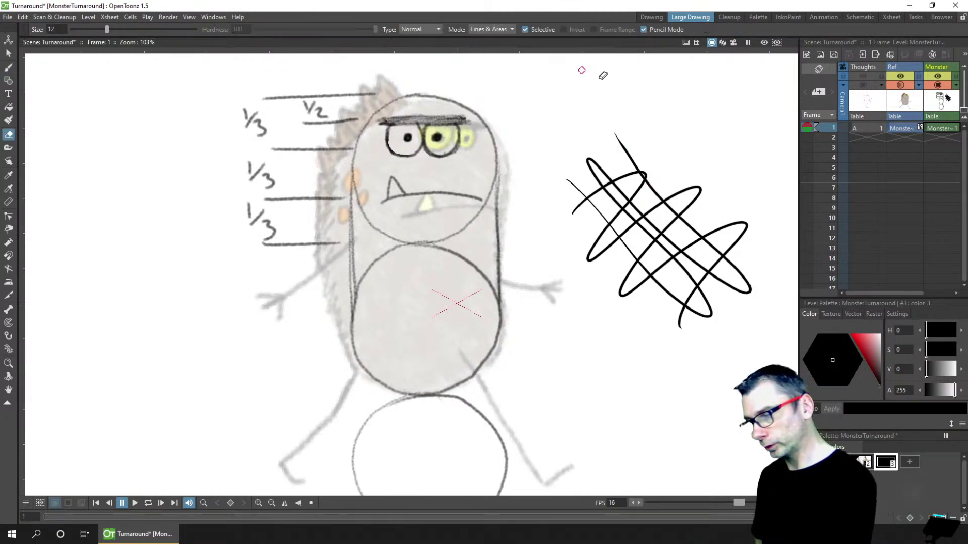
left_click_drag(110, 27, 138, 26)
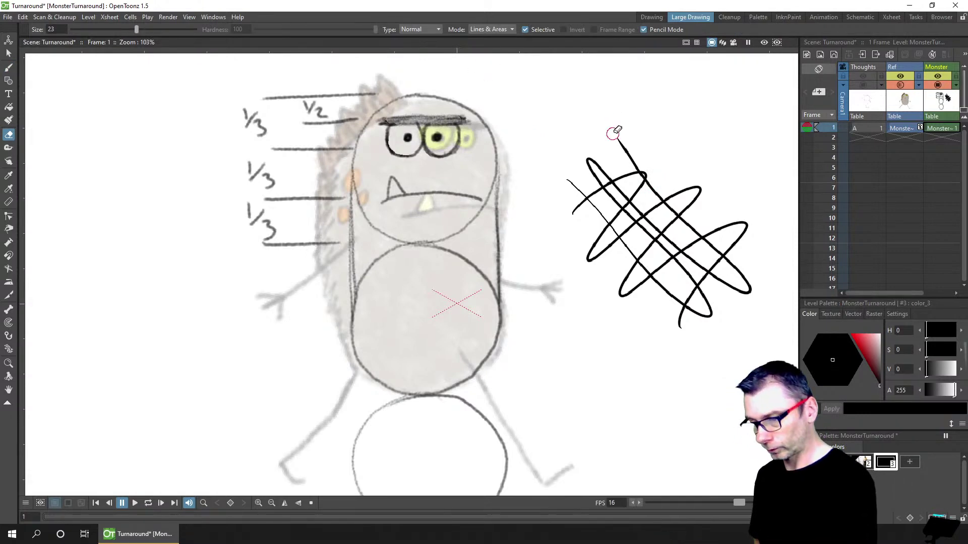
mouse_move(616, 129)
left_mouse_down()
mouse_move(566, 178)
mouse_move(613, 151)
mouse_move(572, 207)
mouse_move(579, 237)
left_mouse_up()
mouse_move(671, 187)
left_mouse_down()
mouse_move(625, 263)
mouse_move(651, 273)
mouse_move(744, 233)
mouse_move(702, 330)
mouse_move(749, 289)
left_mouse_up()
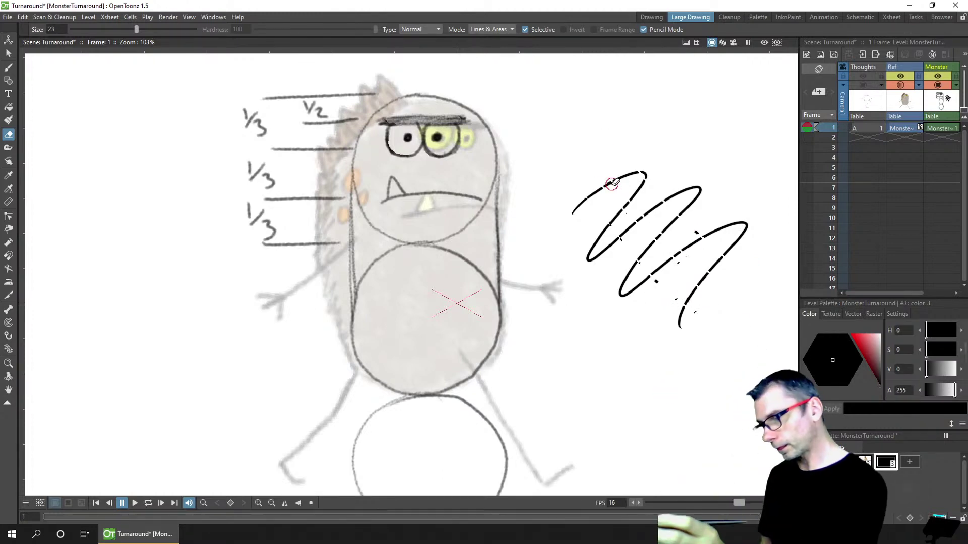
key("b")
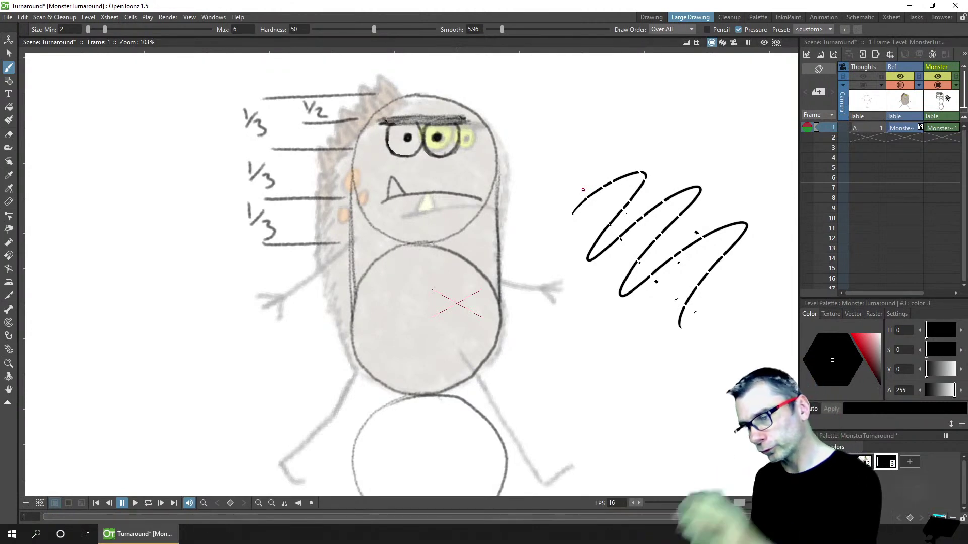
left_click(708, 29)
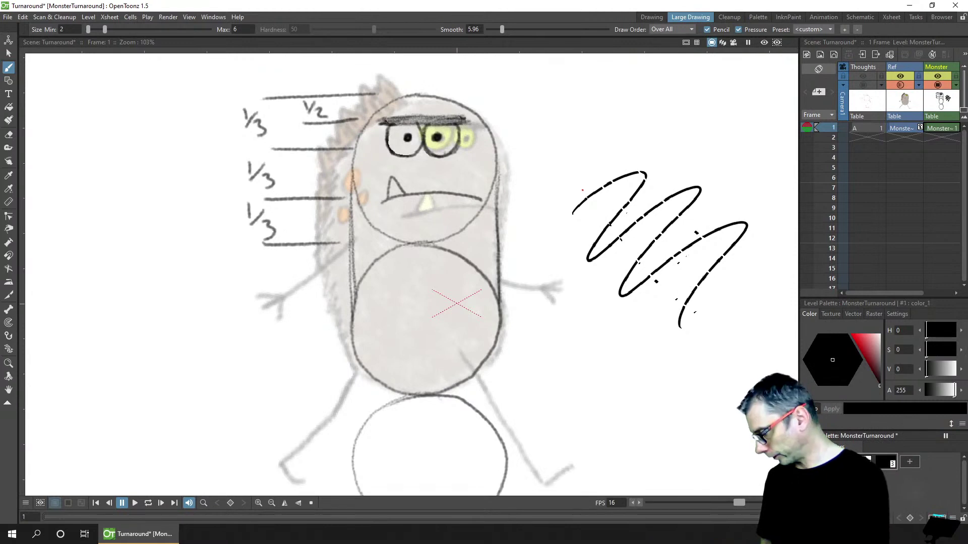
Selectively erase the color_1 zigzag, and clear the leftover specks beside the monster with Selective turned off
key("a")
mouse_move(634, 171)
left_mouse_down()
mouse_move(572, 222)
mouse_move(620, 210)
mouse_move(661, 214)
mouse_move(617, 272)
mouse_move(694, 211)
mouse_move(622, 279)
mouse_move(642, 229)
left_mouse_up()
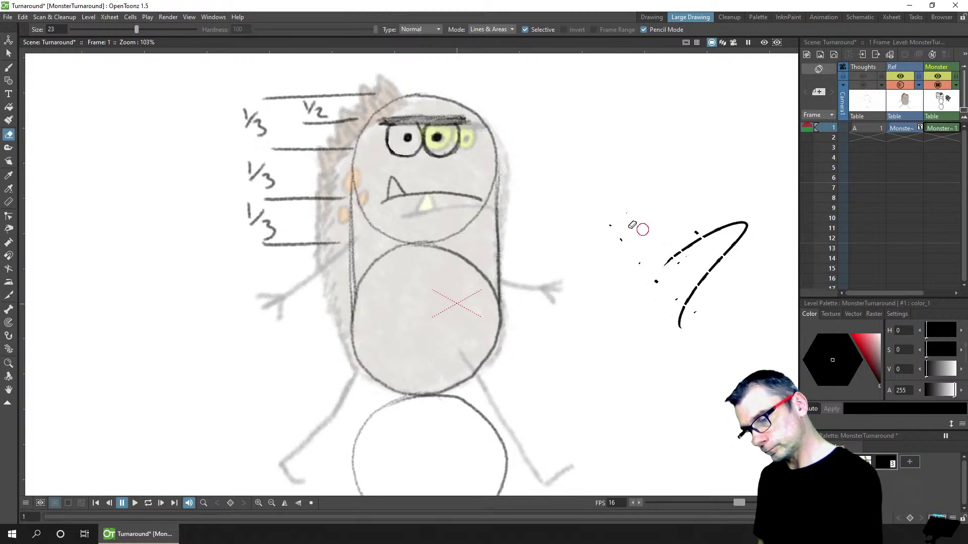
mouse_move(664, 264)
left_mouse_down()
mouse_move(720, 228)
mouse_move(745, 242)
mouse_move(750, 303)
left_mouse_up()
left_click(525, 29)
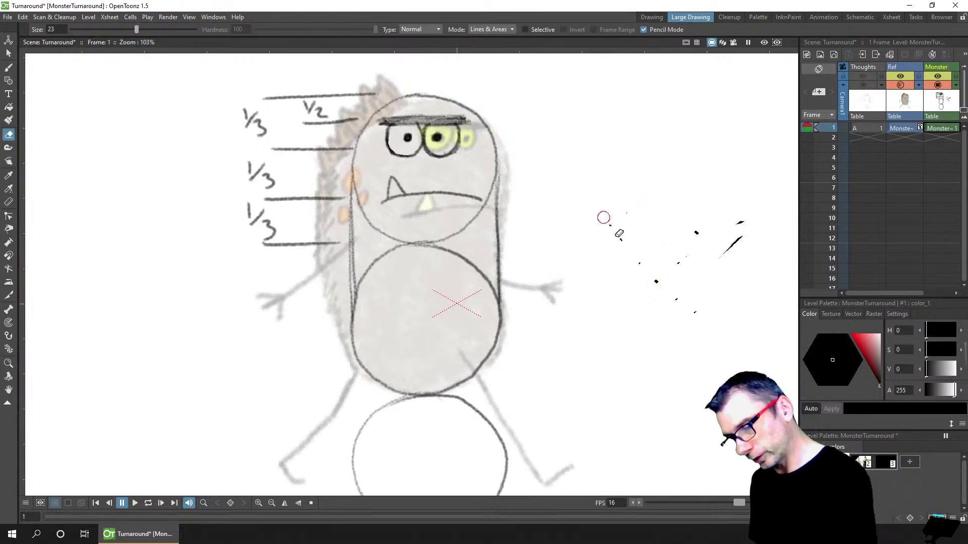
mouse_move(603, 218)
left_mouse_down()
mouse_move(662, 298)
mouse_move(595, 206)
mouse_move(645, 226)
mouse_move(633, 191)
mouse_move(748, 229)
mouse_move(715, 277)
mouse_move(722, 258)
mouse_move(701, 264)
mouse_move(711, 220)
mouse_move(706, 228)
mouse_move(624, 216)
left_mouse_up()
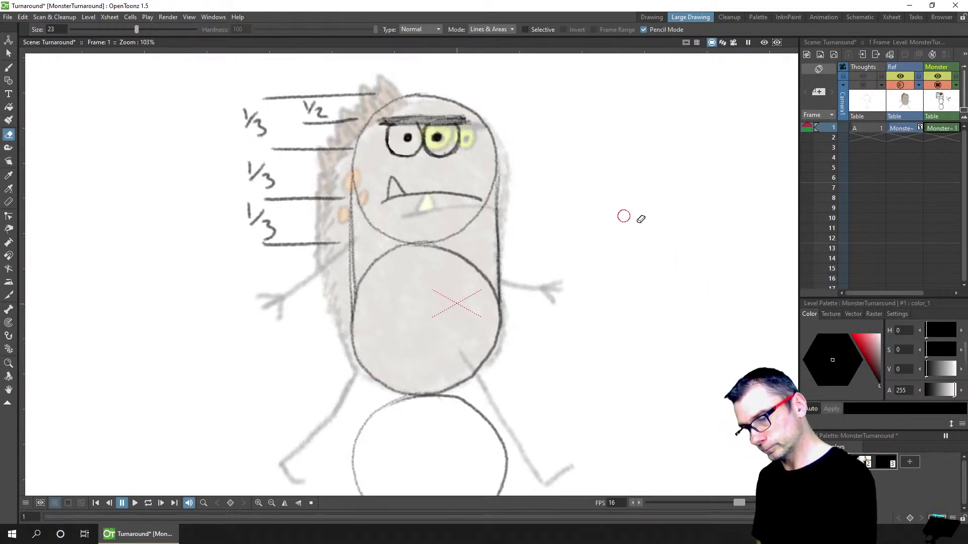
Save the scene, and draw a color_1 test zigzag beside the monster with the Pencil brush, crossed by a second zigzag in color_3
key("b")
key("ctrl+s")
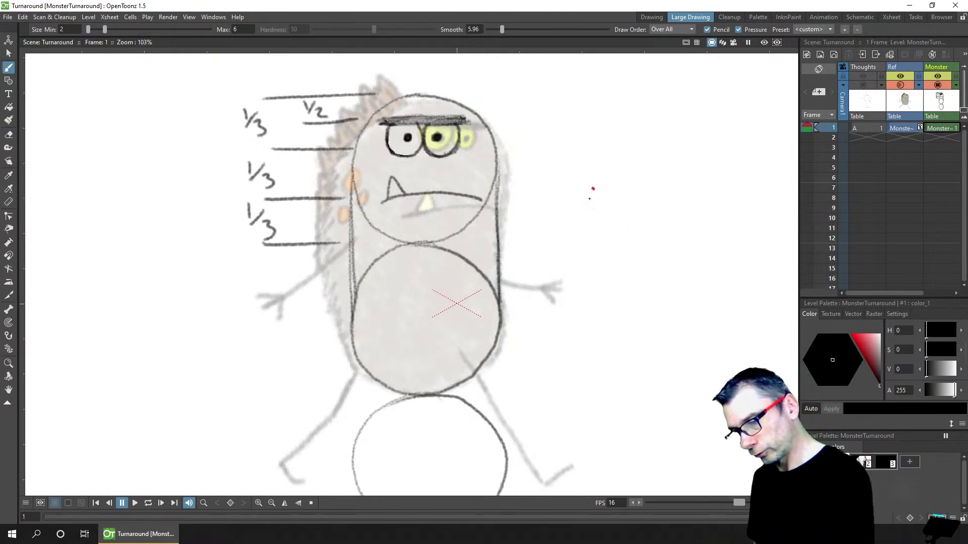
mouse_move(587, 198)
left_mouse_down()
mouse_move(662, 150)
mouse_move(608, 240)
mouse_move(665, 207)
mouse_move(700, 268)
mouse_move(732, 384)
left_mouse_up()
left_click(890, 463)
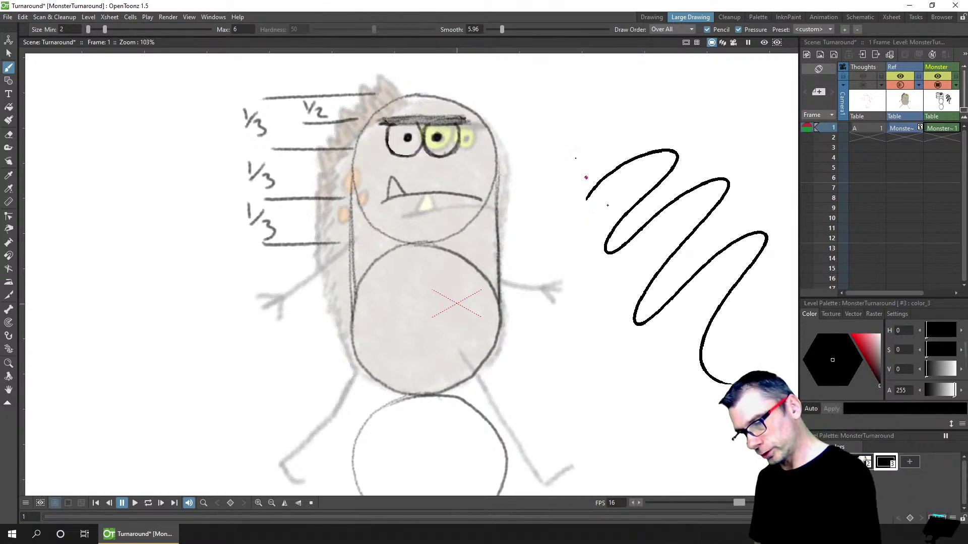
left_click_drag(576, 159, 678, 254)
left_click_drag(589, 139, 764, 302)
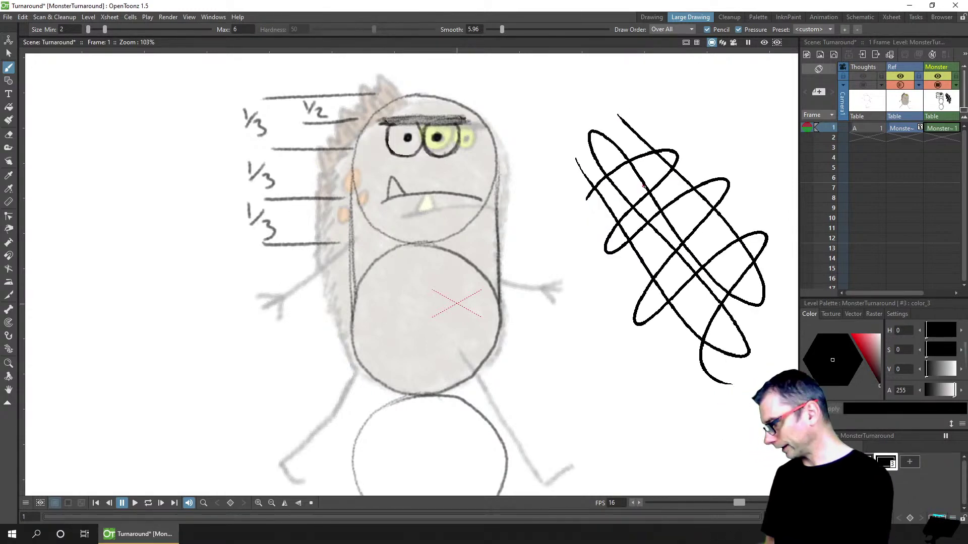
Try erasing only the color_3 zigzag with the Selective Eraser at size 23, and undo the erasing
key("a")
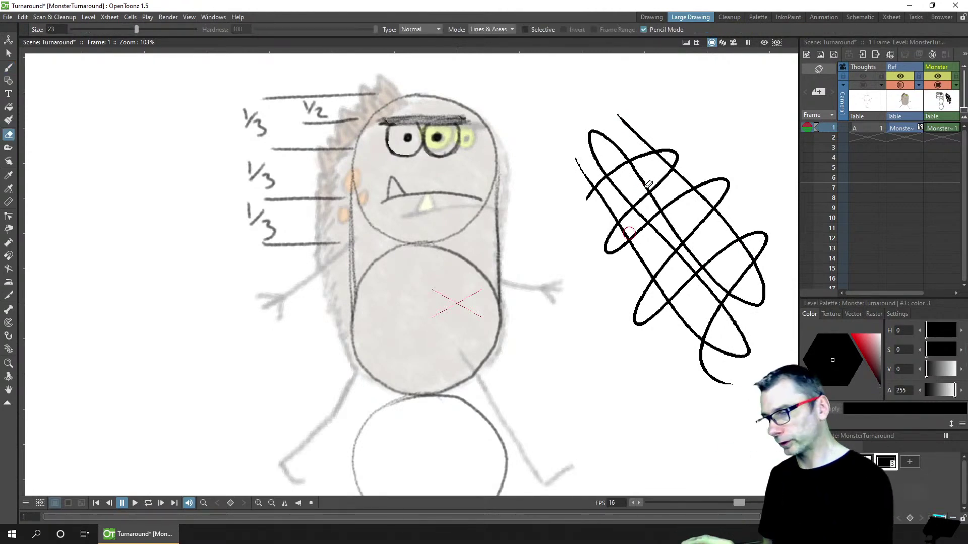
left_click(524, 30)
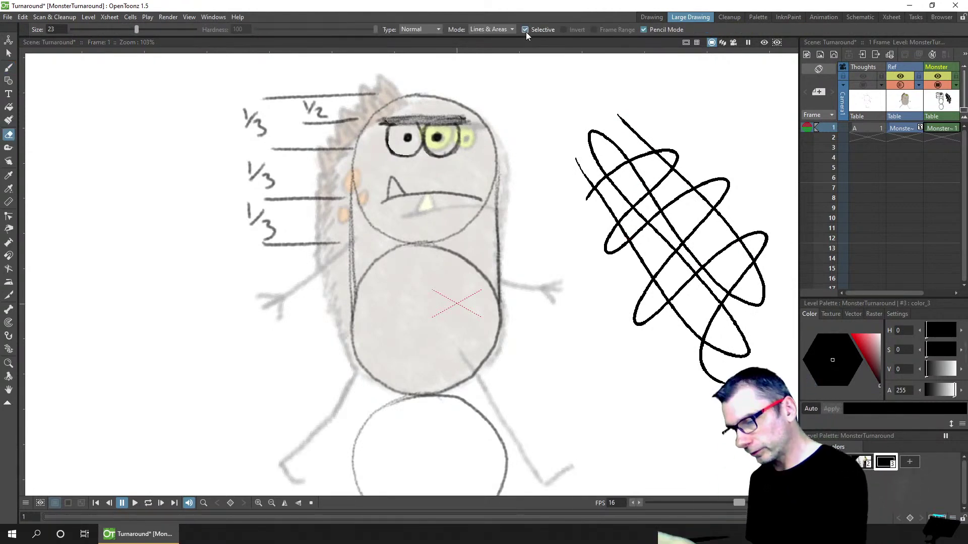
mouse_move(598, 140)
left_mouse_down()
mouse_move(631, 101)
mouse_move(564, 184)
mouse_move(650, 144)
mouse_move(580, 222)
mouse_move(692, 159)
mouse_move(650, 212)
mouse_move(708, 167)
left_mouse_up()
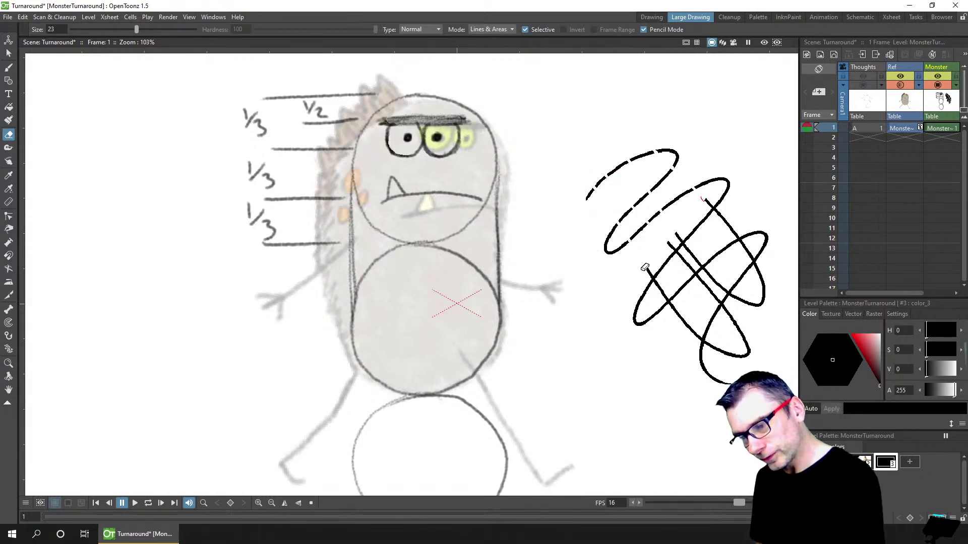
mouse_move(652, 296)
left_mouse_down()
mouse_move(659, 319)
mouse_move(742, 220)
mouse_move(698, 284)
mouse_move(749, 236)
mouse_move(761, 240)
mouse_move(691, 363)
left_mouse_up()
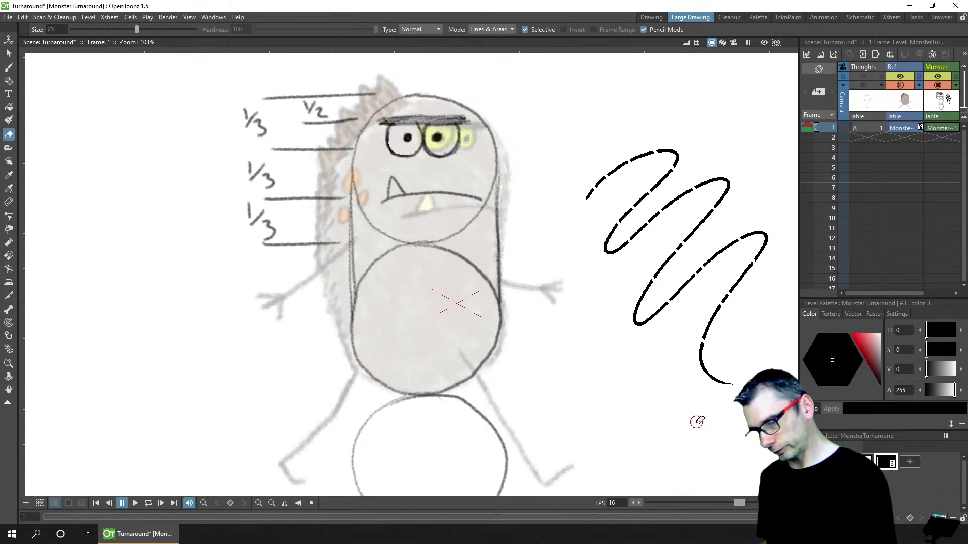
key("ctrl+z")
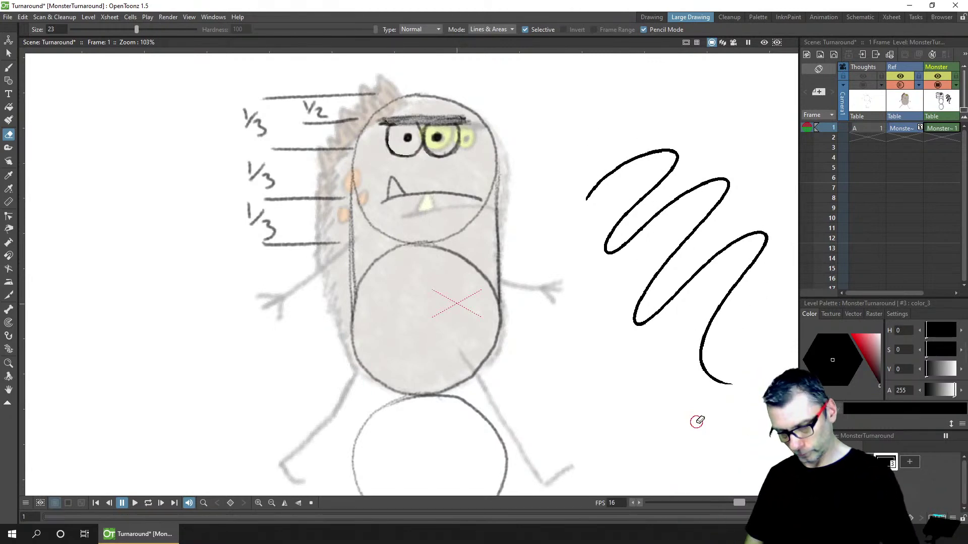
key("ctrl+y")
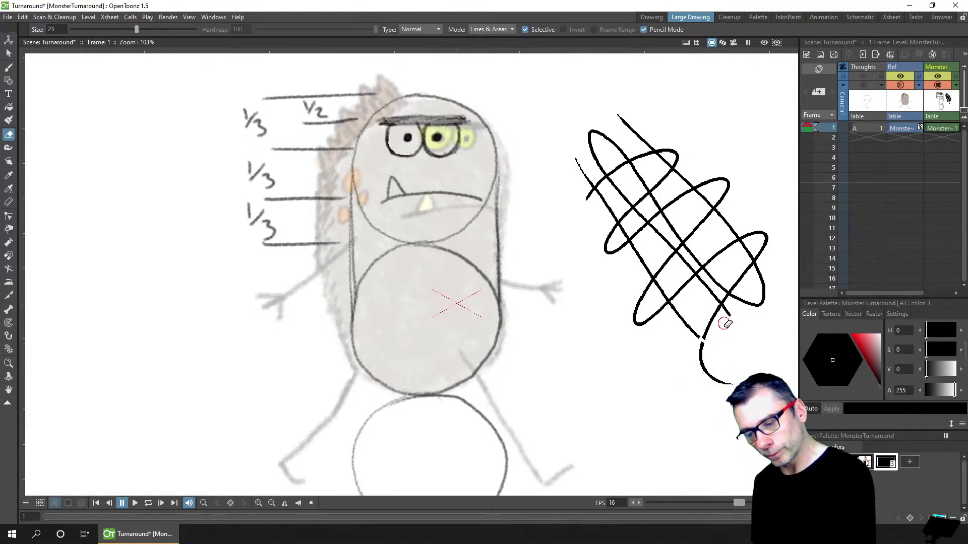
key("ctrl+z")
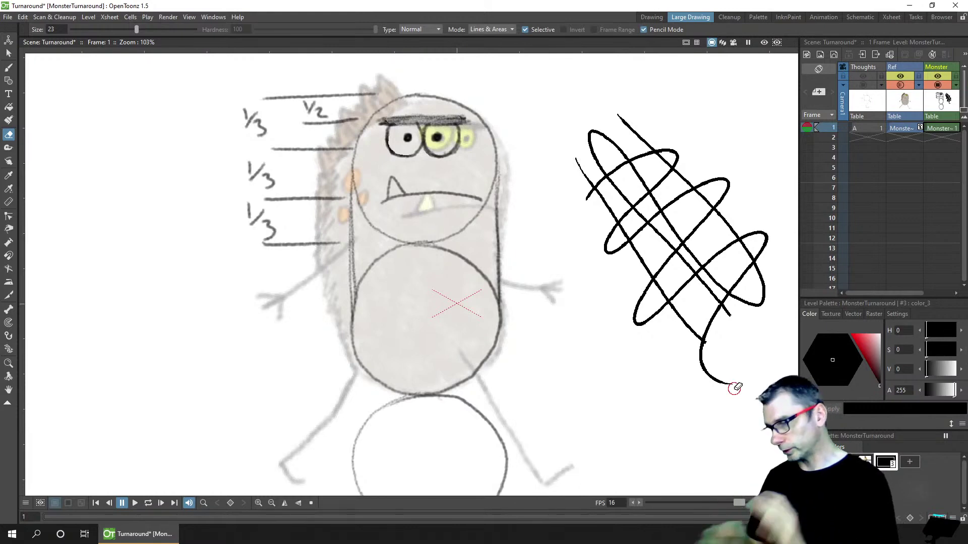
Clear both test zigzags beside the monster with the Eraser at size 72 and Selective turned off
left_click(525, 30)
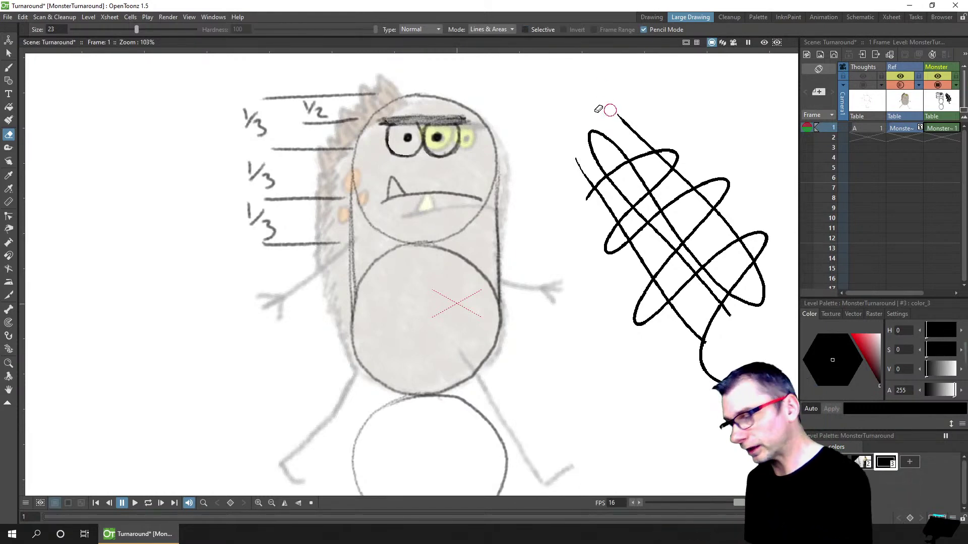
left_click_drag(137, 30, 171, 30)
mouse_move(569, 101)
left_mouse_down()
mouse_move(611, 123)
mouse_move(596, 145)
mouse_move(637, 352)
mouse_move(670, 303)
mouse_move(723, 303)
mouse_move(721, 396)
mouse_move(765, 282)
left_mouse_up()
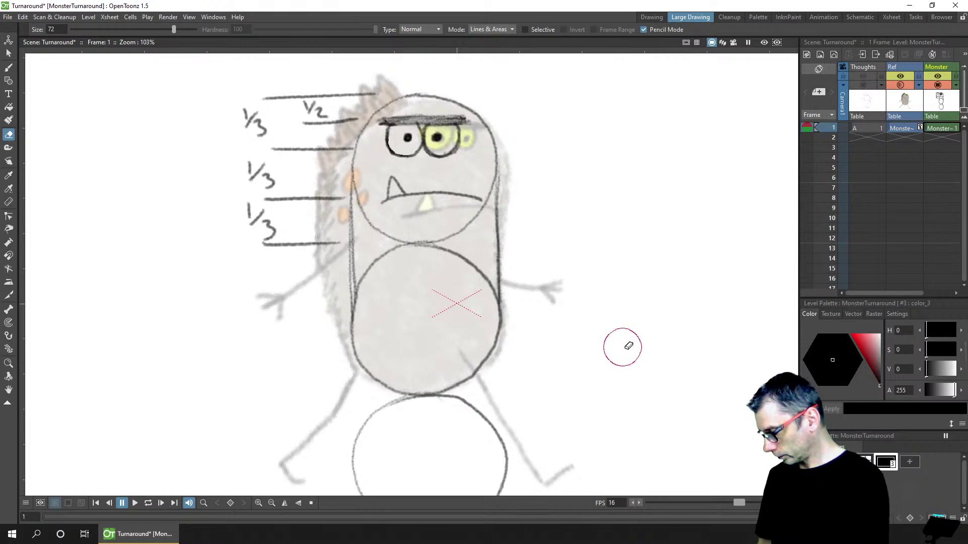
Delete style color_3 from the palette together with its lines and areas, and save the scene
key("b")
right_click(884, 464)
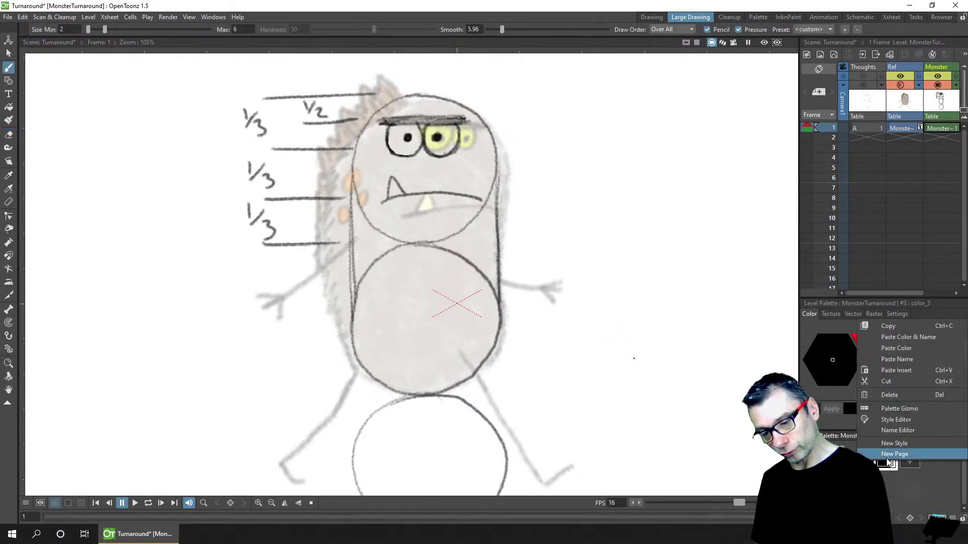
left_click(900, 396)
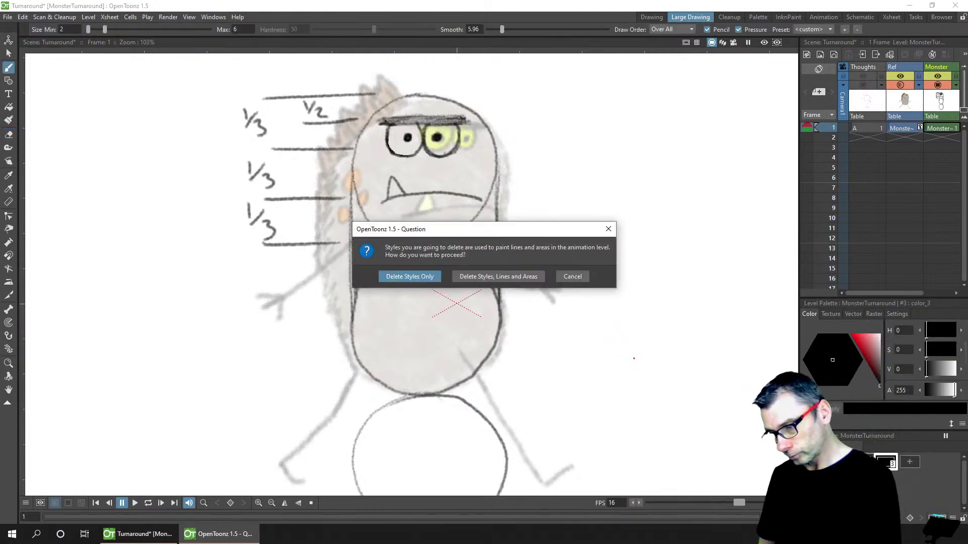
left_click(496, 277)
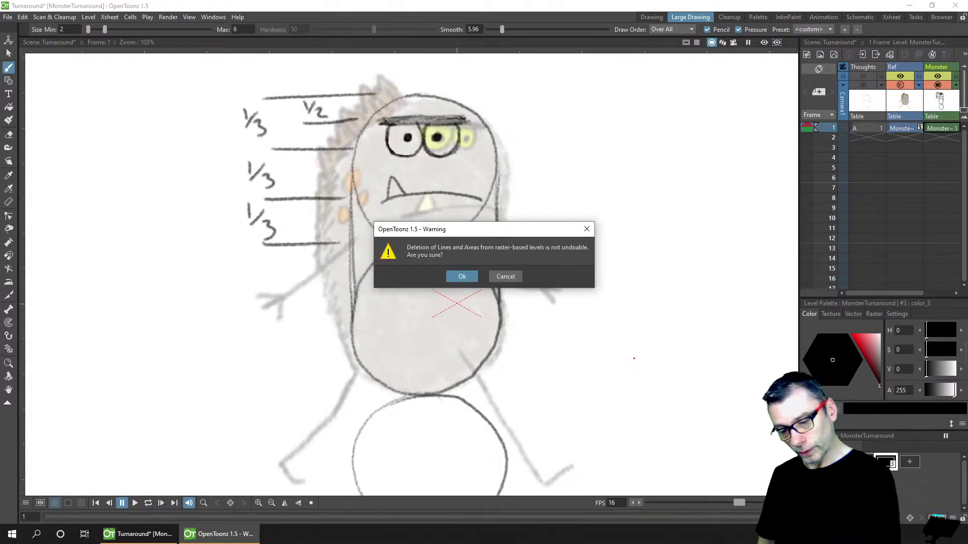
left_click(458, 276)
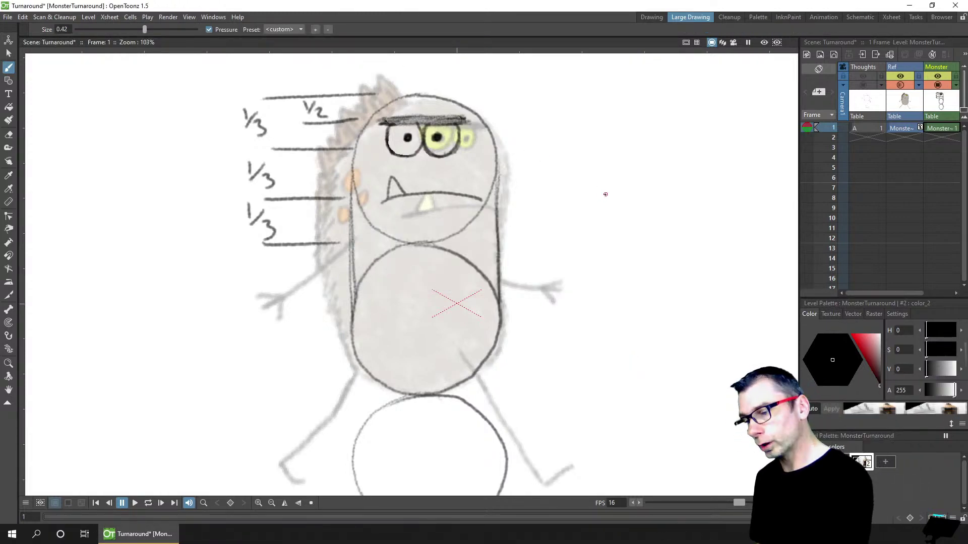
key("ctrl+s")
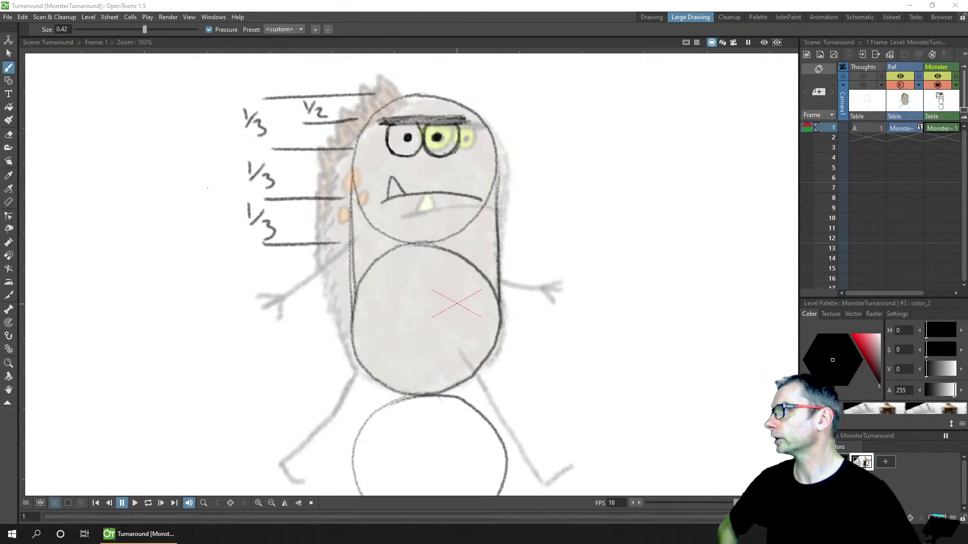
Switch to the Discord qs-for-livestream channel, examine the posted Palette Filter node setup, and close the window
left_click(490, 25)
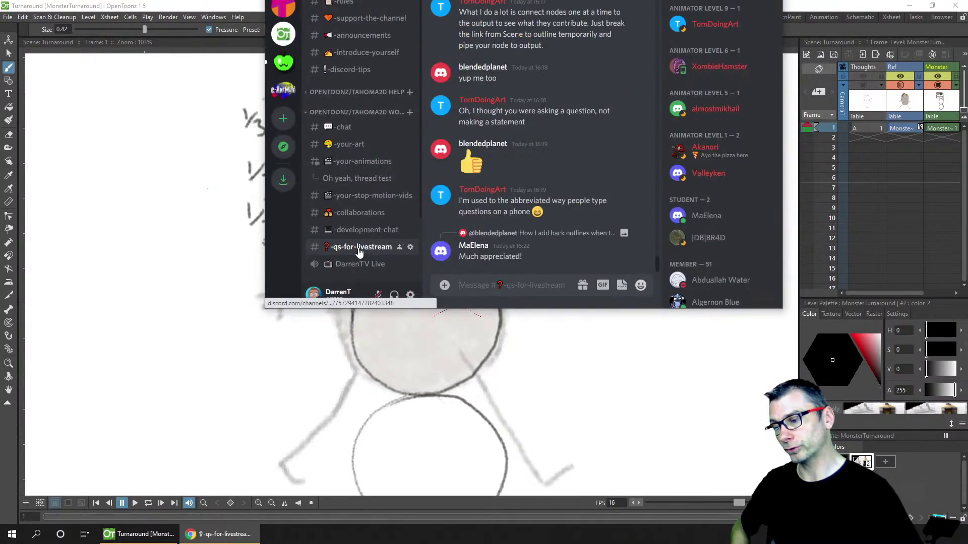
scroll(523, 175, "up", 5)
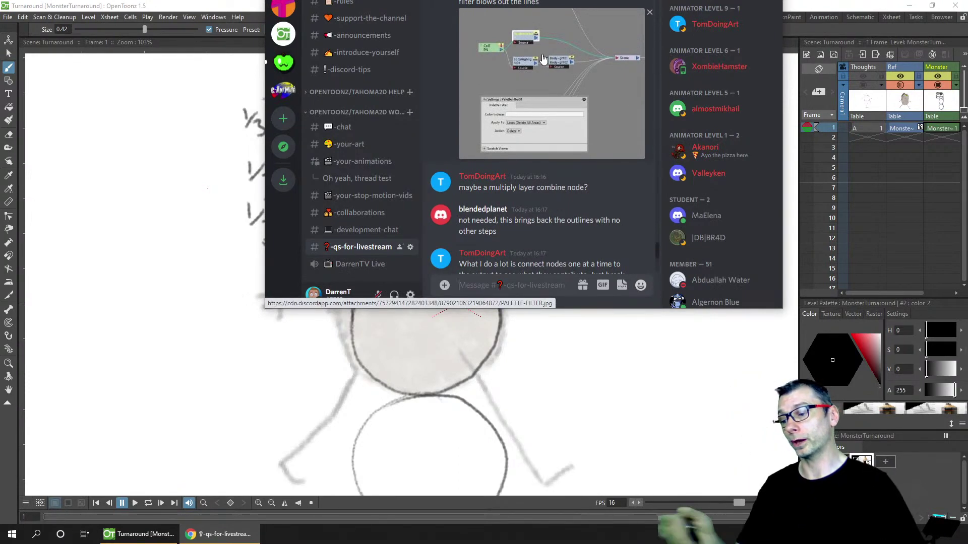
key("alt+F4")
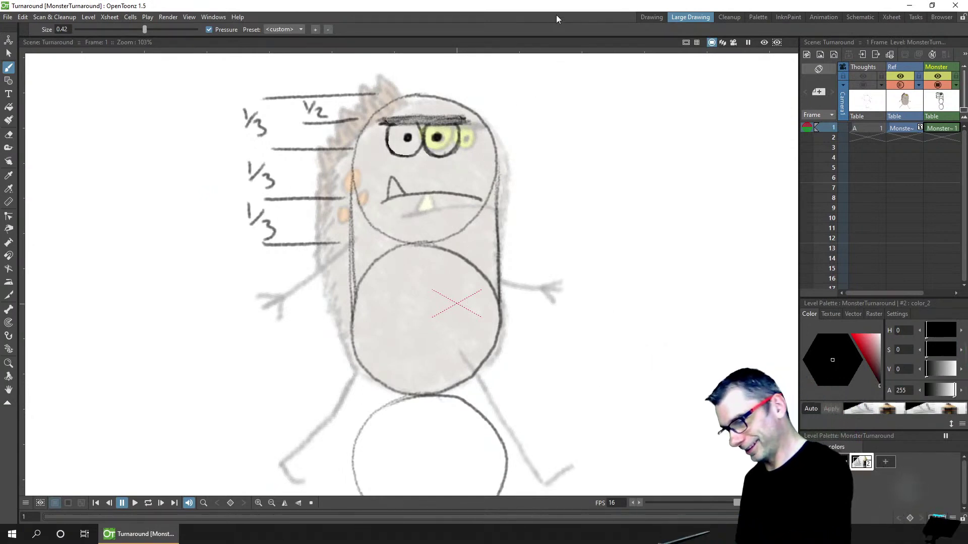
Erase the pupil inside the yellow-tinted eye at size 13, redraw it with the color_2 brush, and save
key("e")
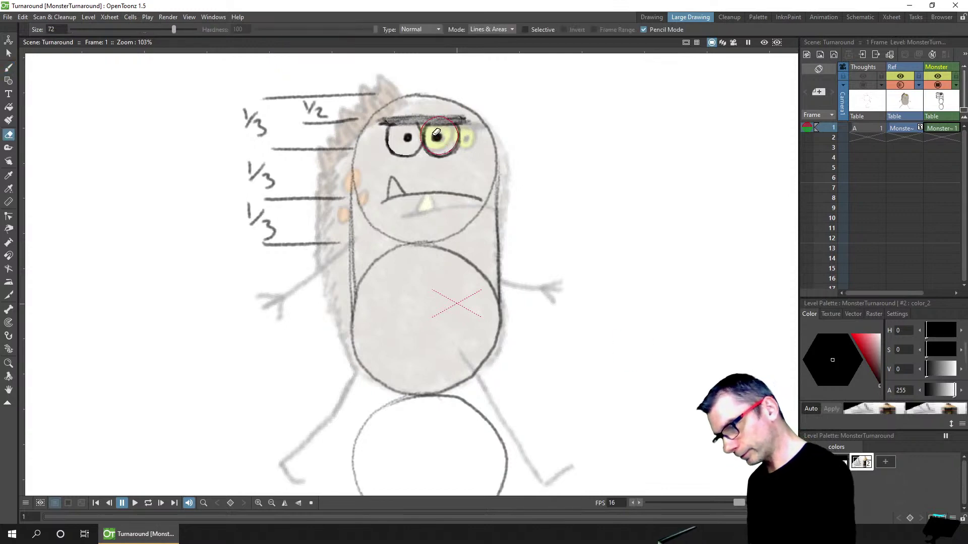
mouse_move(151, 29)
left_mouse_down()
mouse_move(174, 31)
mouse_move(110, 39)
left_mouse_up()
left_click_drag(442, 139, 436, 135)
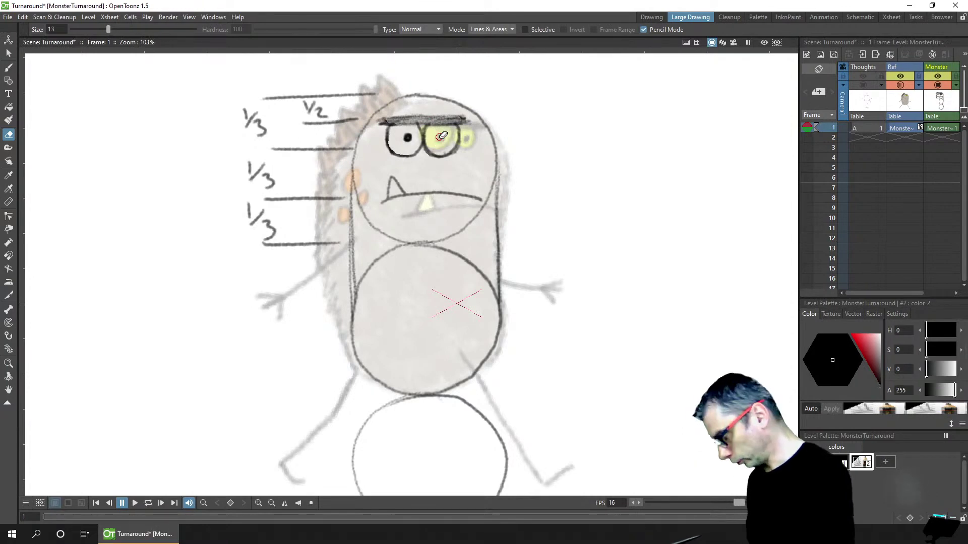
key("b")
left_click_drag(438, 138, 439, 140)
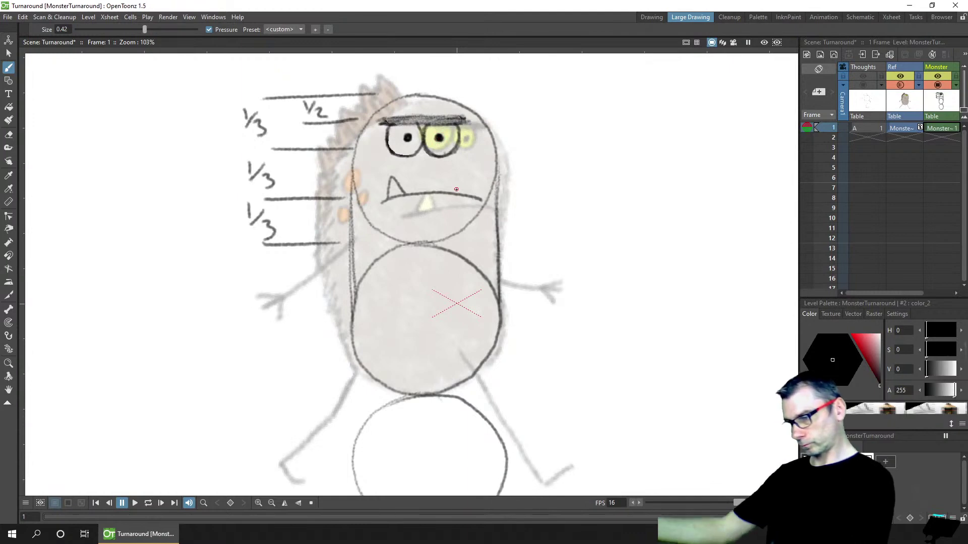
key("ctrl+s")
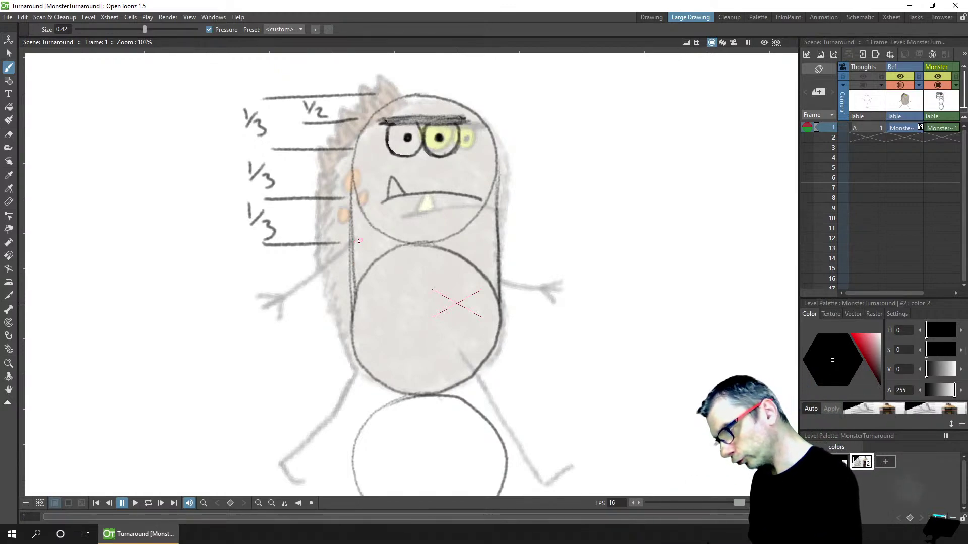
Sketch the monster's arm as a curved line hanging from the shoulder on the spiky-backed side of the body
left_click_drag(358, 238, 326, 343)
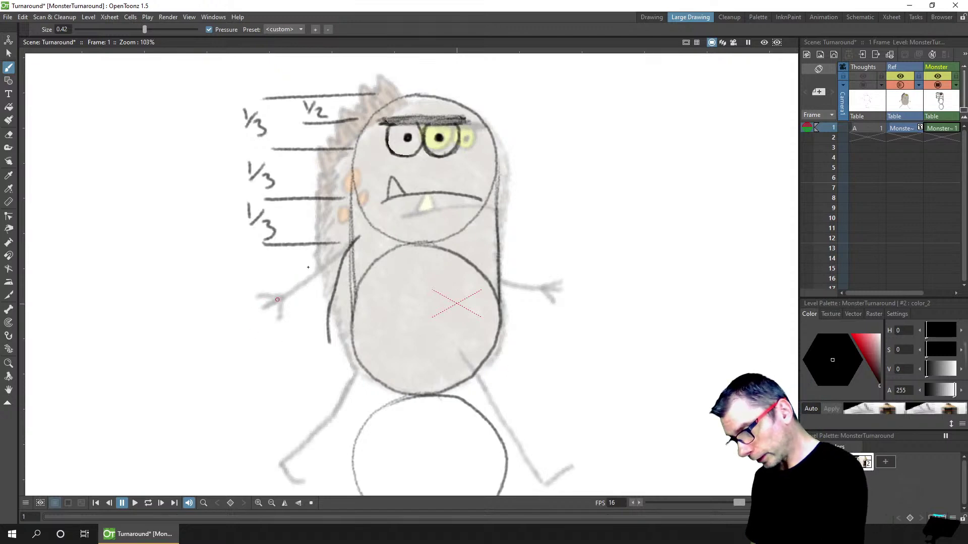
Try arcs swinging from each hand across the lower body plus loose strokes near the legs, and undo them
left_click_drag(279, 318, 515, 356)
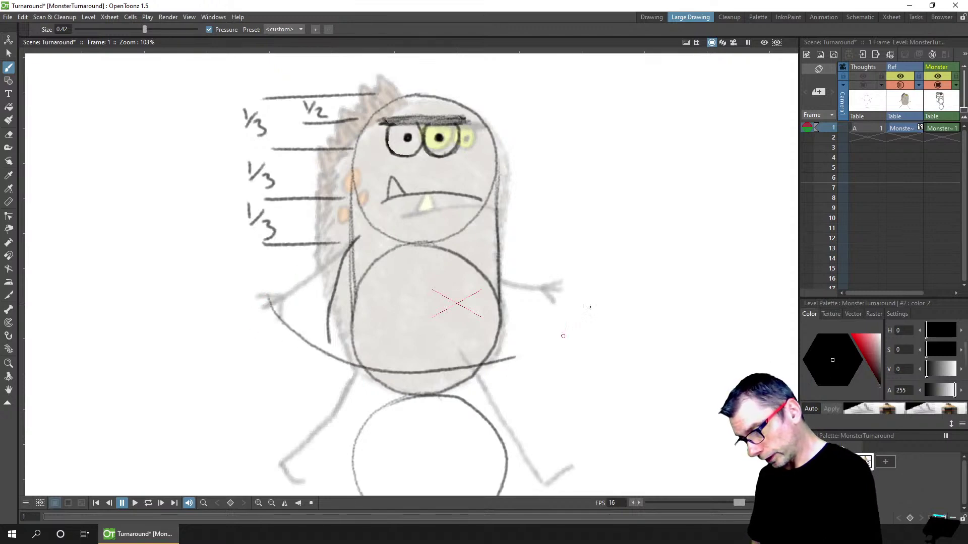
mouse_move(547, 286)
left_mouse_down()
mouse_move(481, 333)
mouse_move(306, 343)
left_mouse_up()
key("ctrl+z")
mouse_move(546, 283)
left_mouse_down()
mouse_move(514, 341)
mouse_move(382, 363)
left_mouse_up()
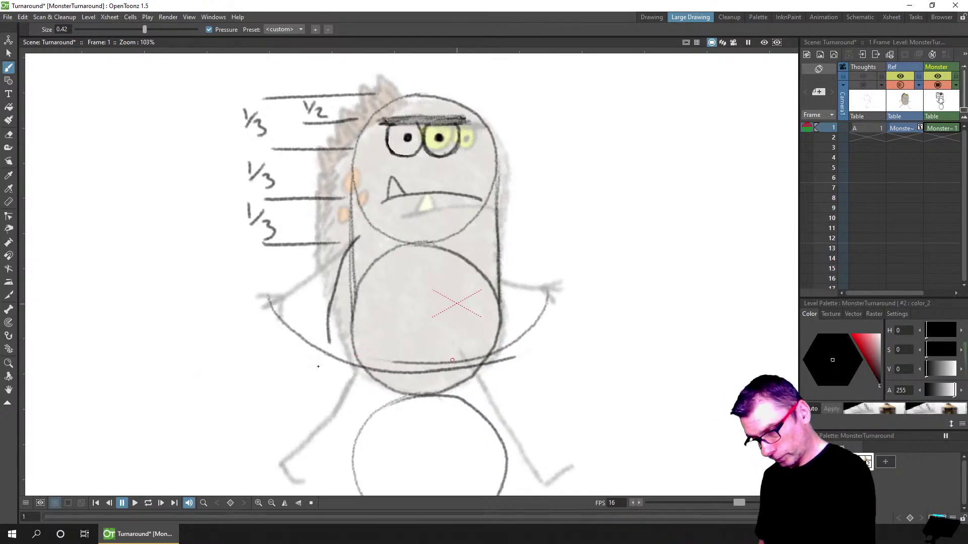
key("ctrl+z")
key("ctrl+z")
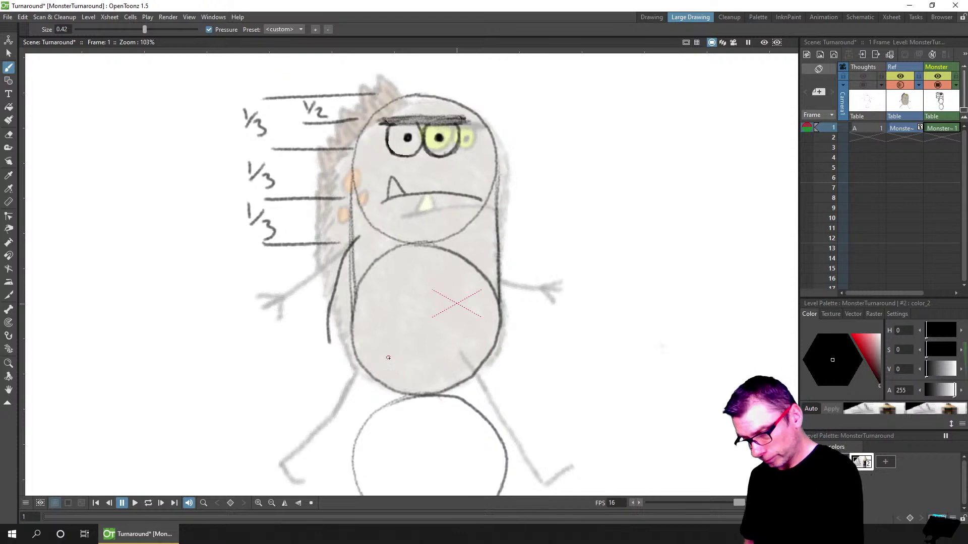
left_click_drag(416, 362, 479, 359)
key("ctrl+z")
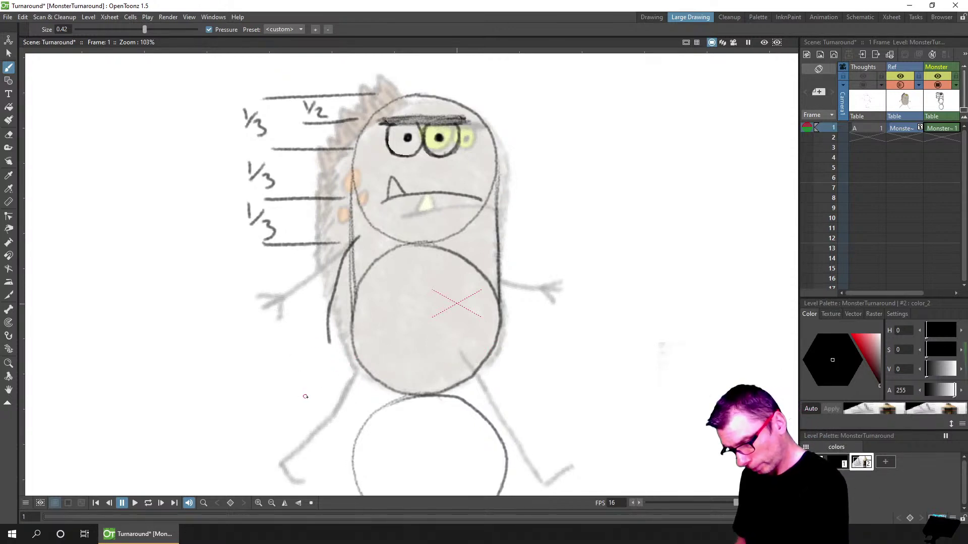
left_click_drag(318, 397, 214, 401)
key("ctrl+z")
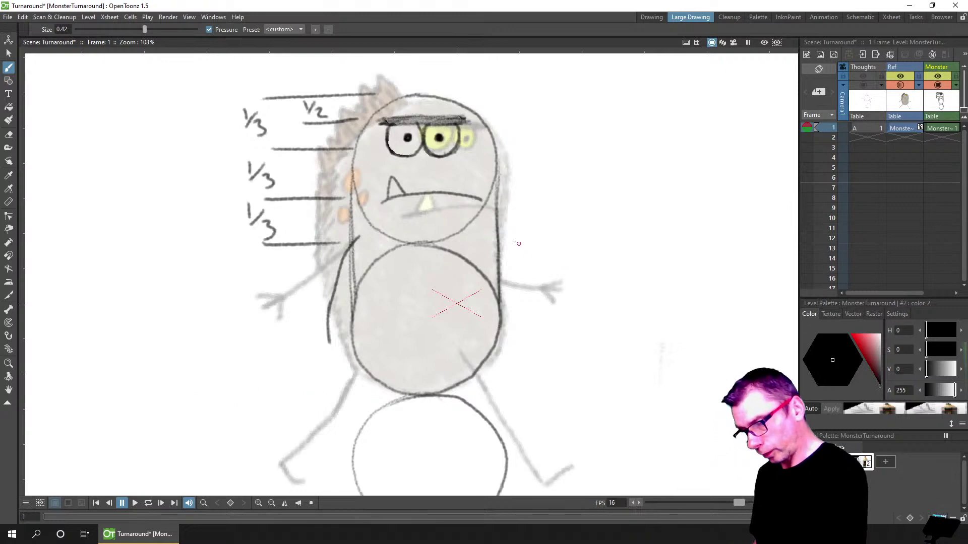
Draw four horizontal guide lines dividing the middle body circle's height into thirds, and label each gap 1/3
left_click_drag(515, 242, 636, 246)
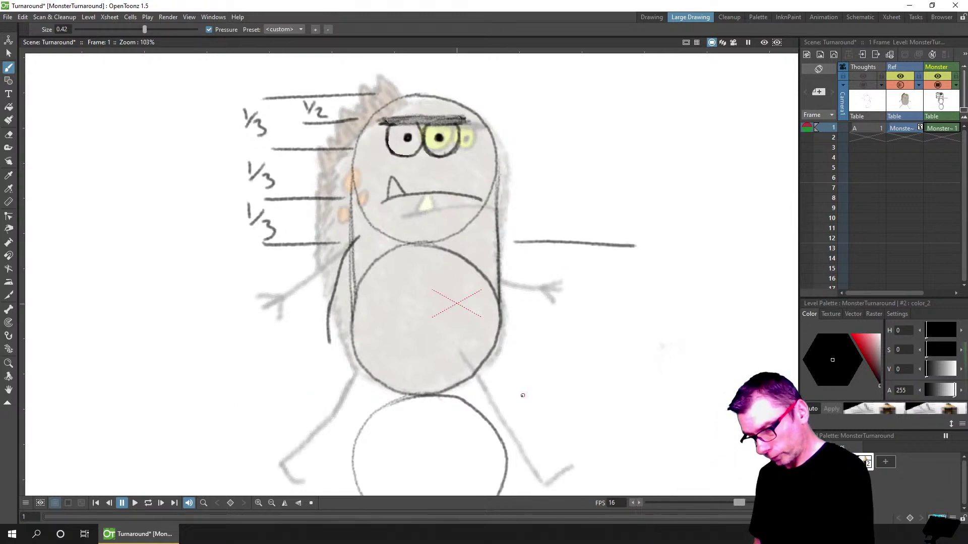
left_click_drag(511, 398, 650, 400)
left_click_drag(522, 352, 653, 353)
left_click_drag(520, 295, 659, 296)
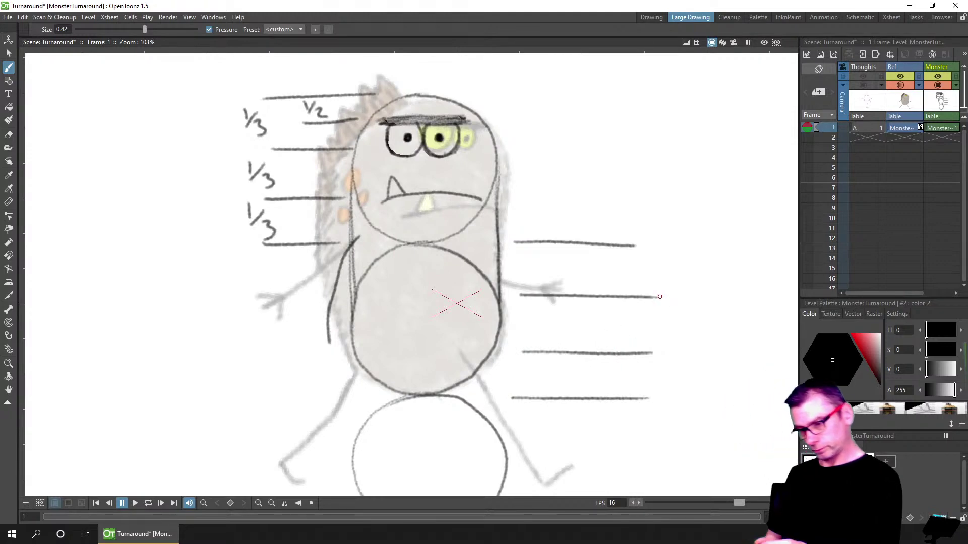
key("ctrl+z")
key("ctrl+z")
left_click_drag(522, 348, 660, 350)
left_click_drag(516, 293, 648, 297)
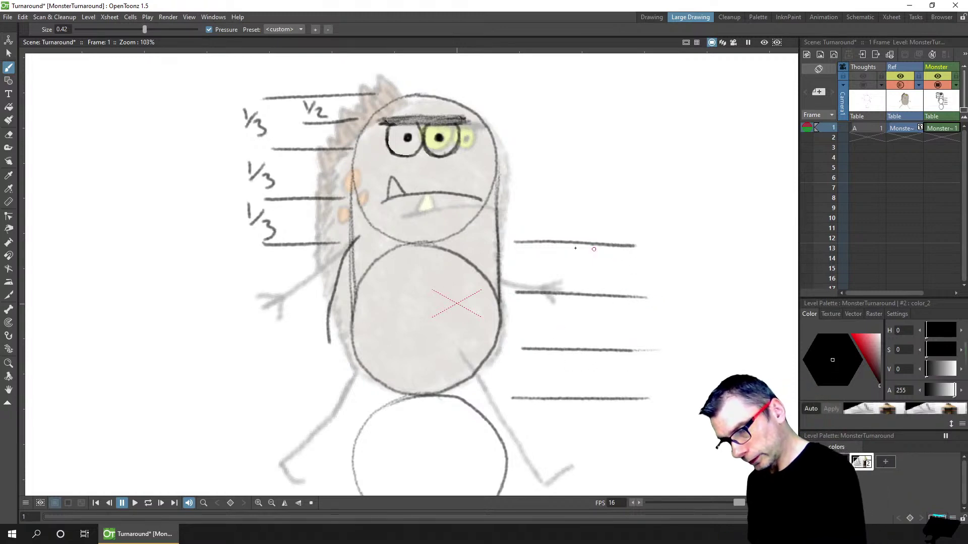
mouse_move(562, 247)
left_mouse_down()
mouse_move(580, 267)
mouse_move(566, 313)
mouse_move(583, 330)
mouse_move(563, 369)
mouse_move(585, 379)
mouse_move(580, 389)
left_mouse_up()
Erase the overhanging outer ends of the four middle-body guide lines with the size 13 eraser, and save
key("a")
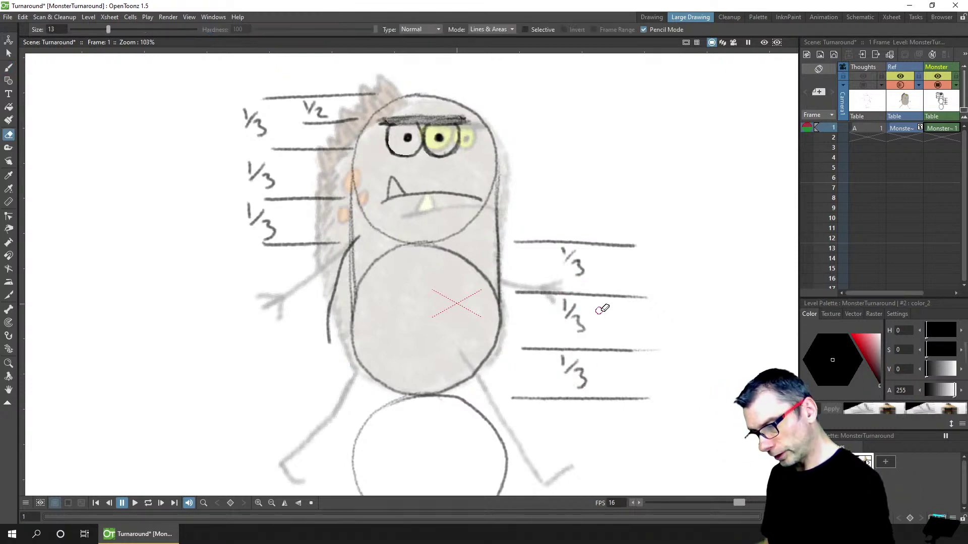
mouse_move(608, 232)
left_mouse_down()
mouse_move(606, 441)
mouse_move(615, 241)
mouse_move(611, 254)
mouse_move(637, 243)
left_mouse_up()
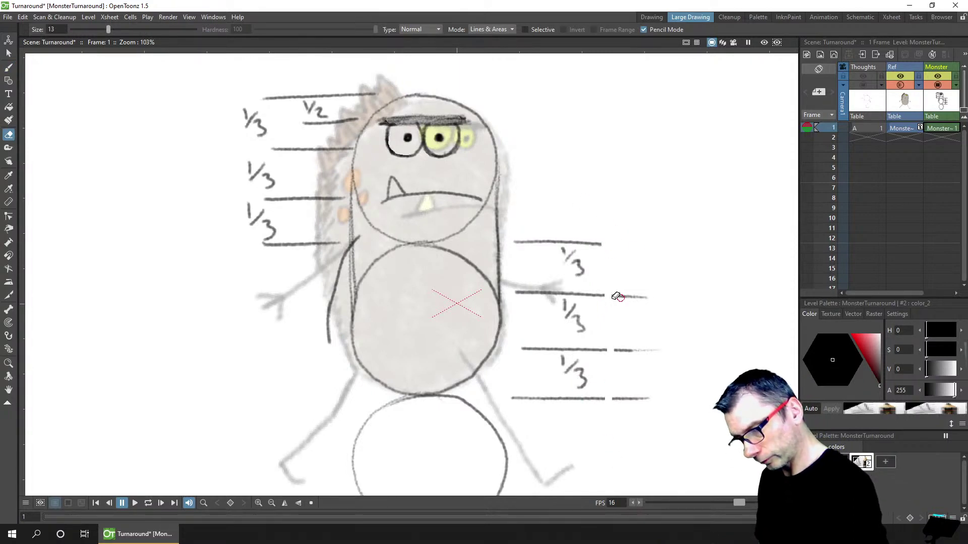
left_click_drag(622, 296, 632, 296)
left_click_drag(617, 348, 655, 351)
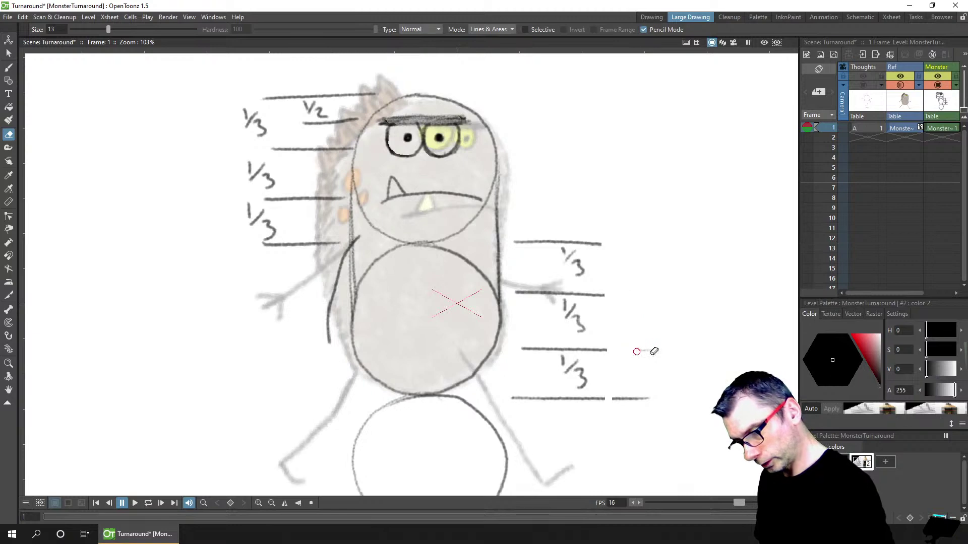
left_click_drag(619, 395, 653, 399)
key("b")
key("ctrl+s")
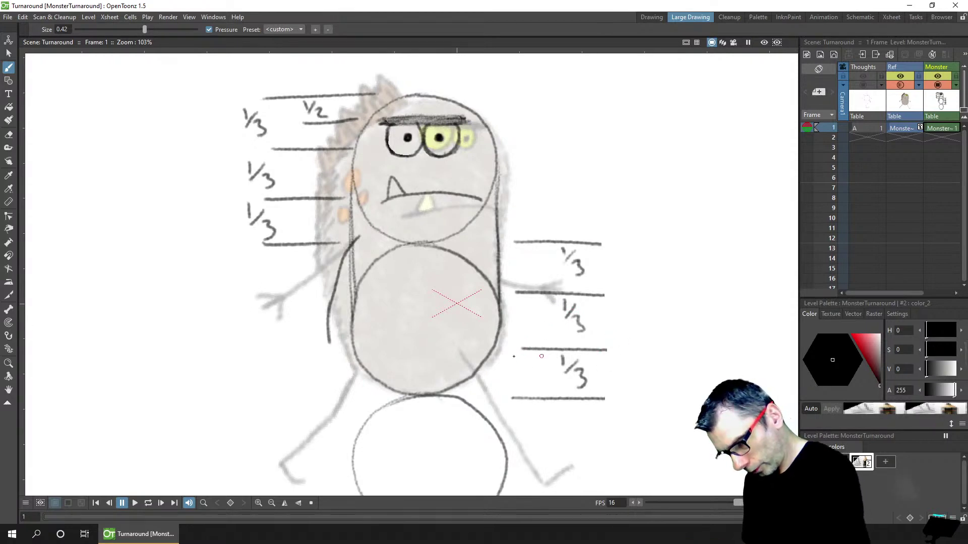
Label the third body guide line Arm, sketch a three-fingered hand on the spiky-side arm, redoing the finger strokes, and save
mouse_move(612, 355)
left_mouse_down()
mouse_move(614, 345)
mouse_move(612, 353)
mouse_move(649, 357)
left_mouse_up()
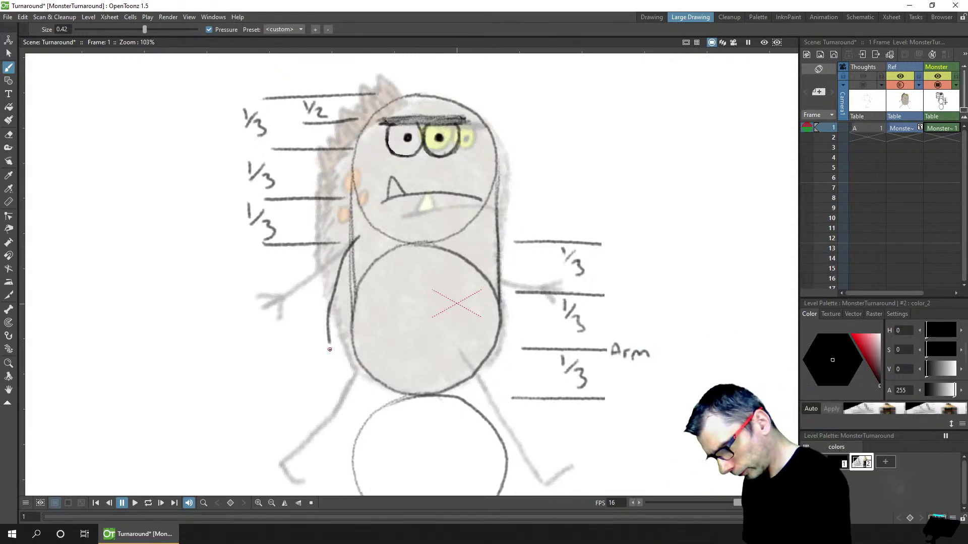
left_click_drag(330, 351, 328, 338)
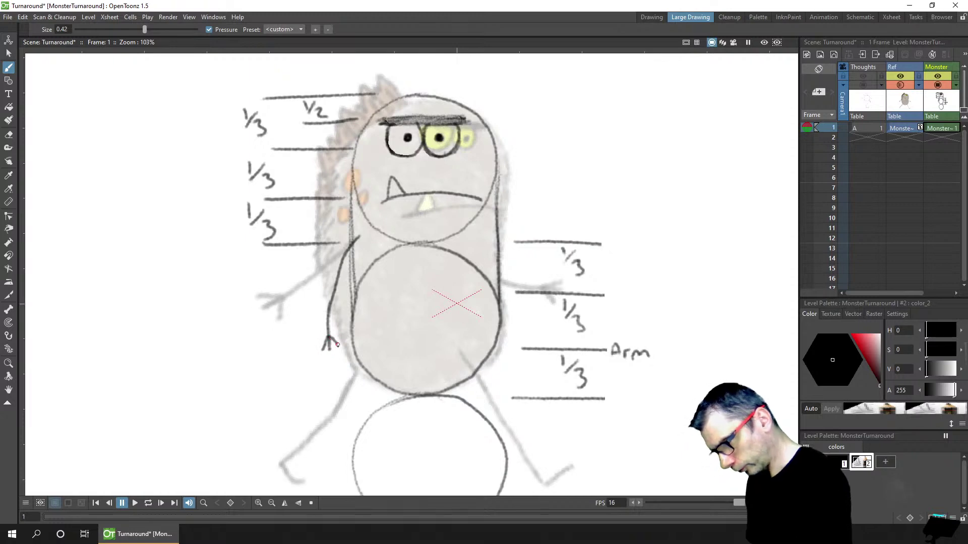
left_click_drag(322, 349, 338, 349)
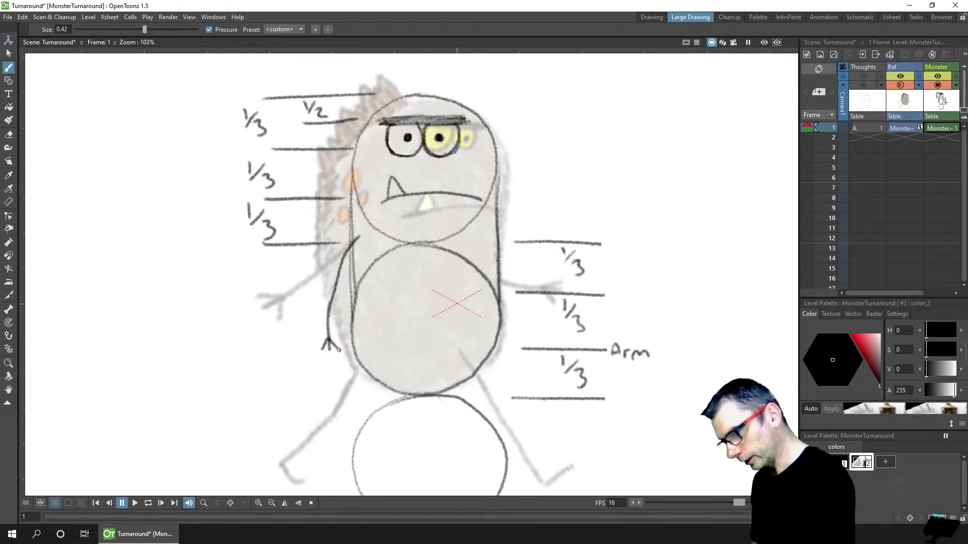
key("ctrl+s")
key("ctrl+z")
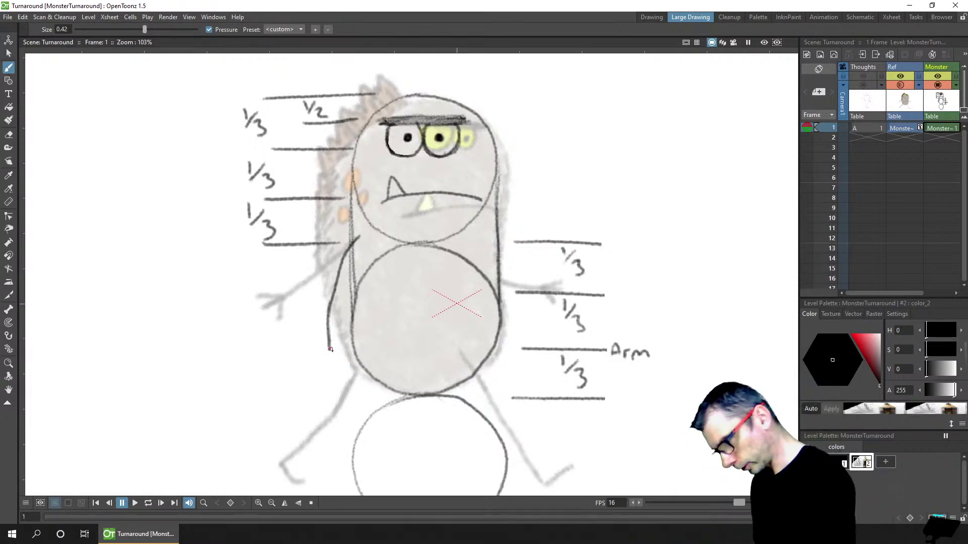
left_click_drag(328, 337, 321, 352)
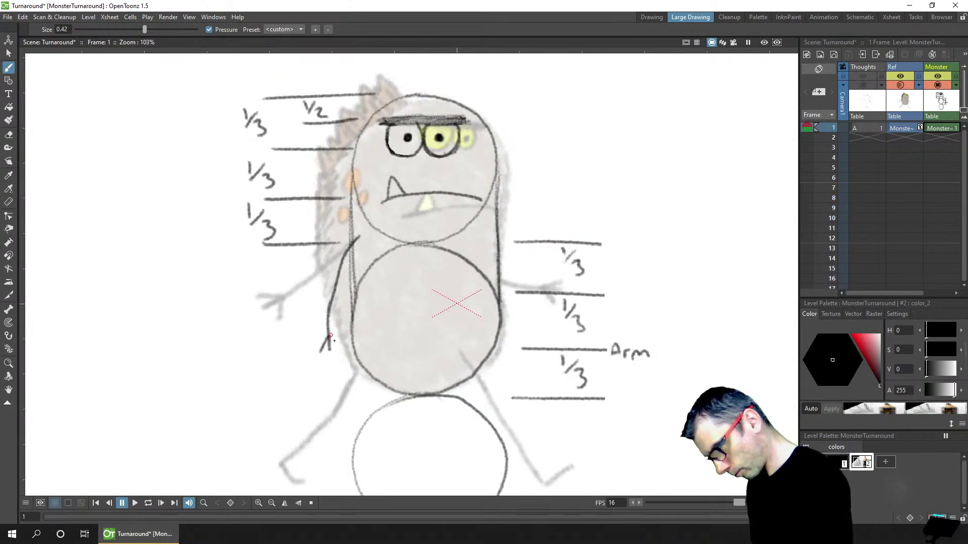
key("ctrl+s")
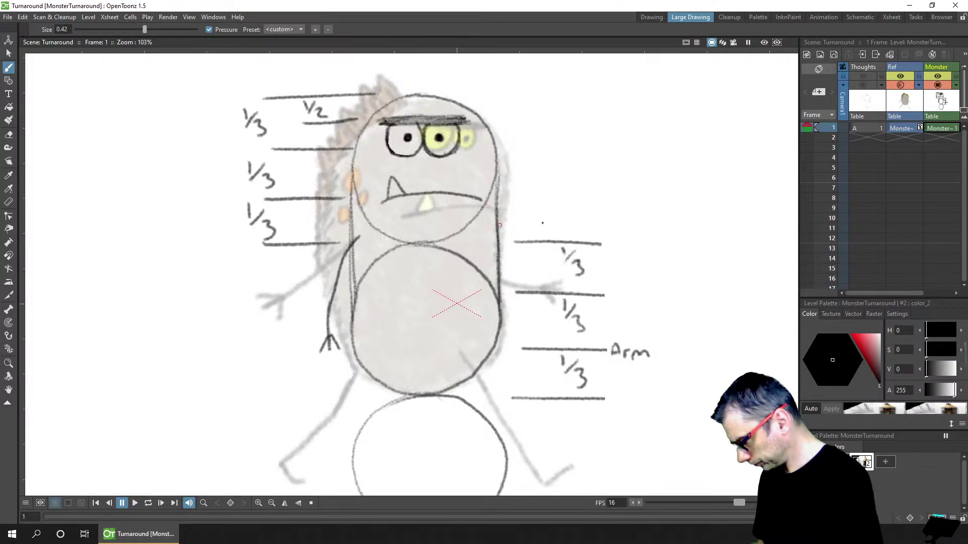
Move the middle-body guide lines and their labels slightly farther from the body using a freehand selection
key("s")
mouse_move(621, 226)
left_mouse_down()
mouse_move(509, 241)
mouse_move(507, 373)
mouse_move(663, 416)
mouse_move(634, 229)
left_mouse_up()
left_click_drag(549, 344, 579, 343)
left_click(584, 168)
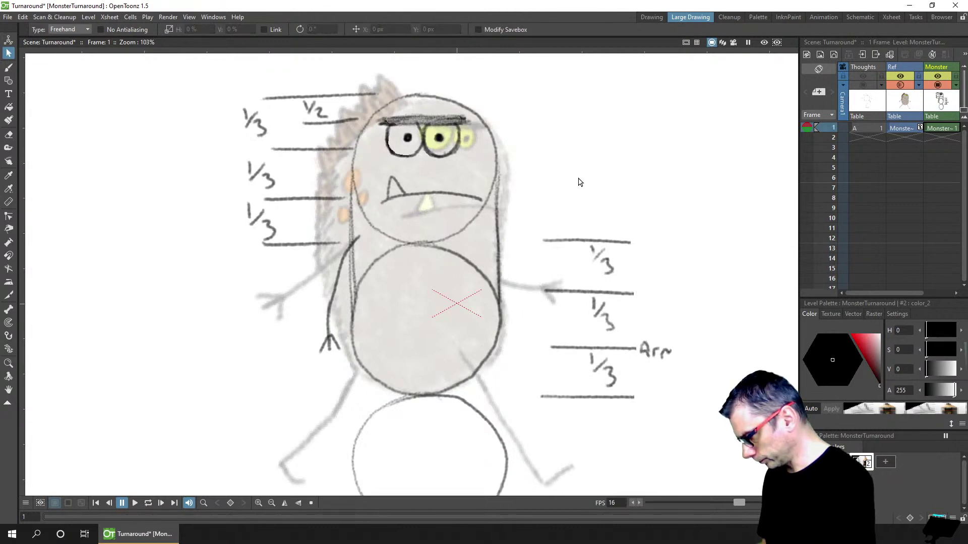
Draw the opposite arm as a curve from the shoulder to the Arm guide's height, add a three-fingered hand, and save
key("b")
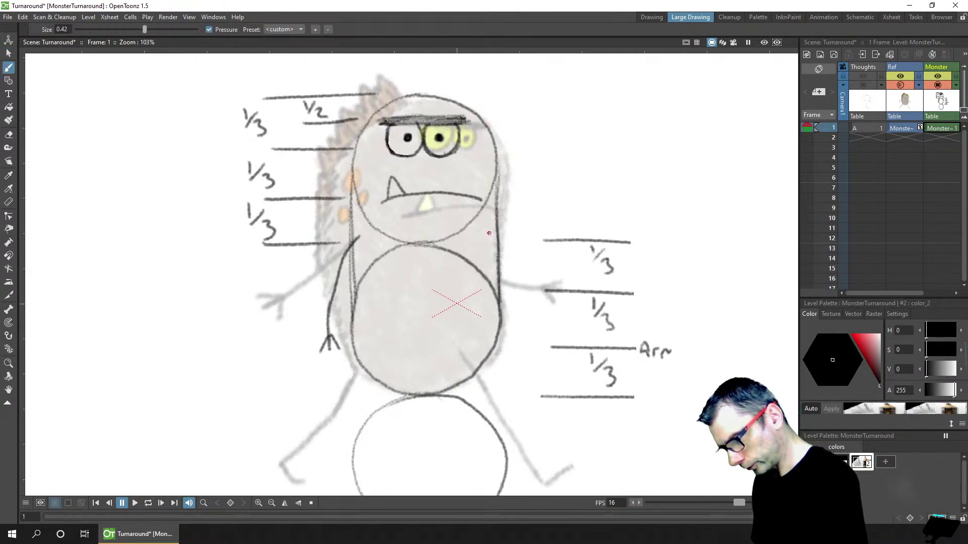
mouse_move(495, 237)
left_mouse_down()
mouse_move(510, 267)
mouse_move(517, 362)
left_mouse_up()
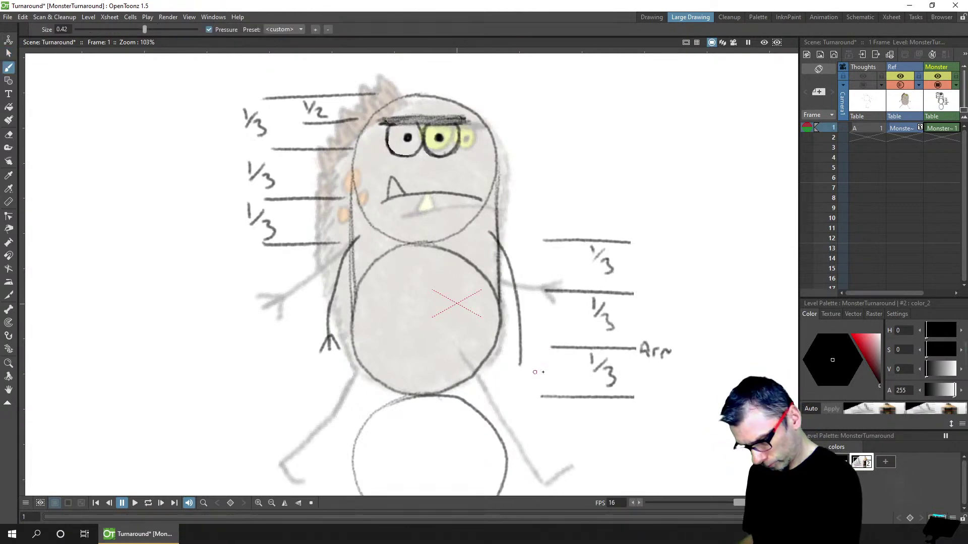
key("ctrl+z")
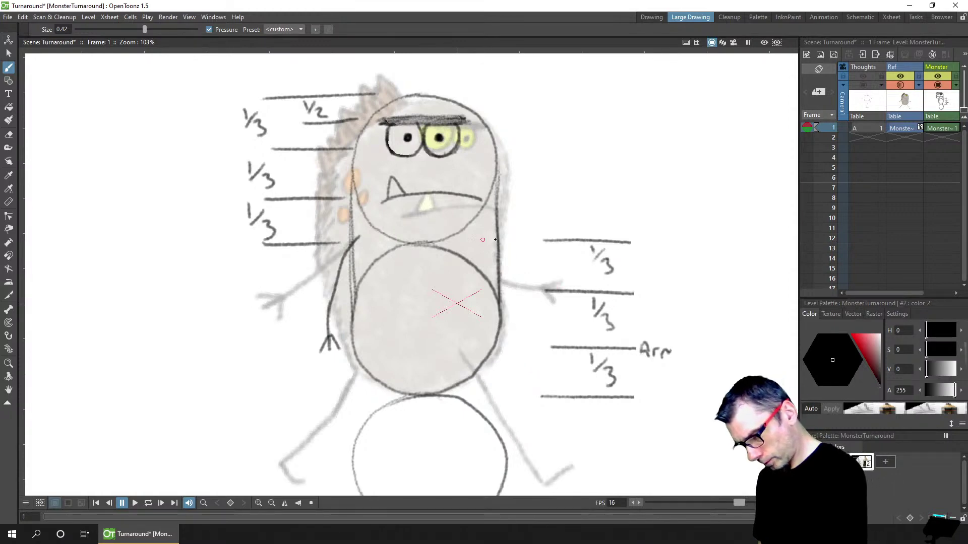
mouse_move(492, 234)
left_mouse_down()
mouse_move(512, 265)
mouse_move(517, 349)
left_mouse_up()
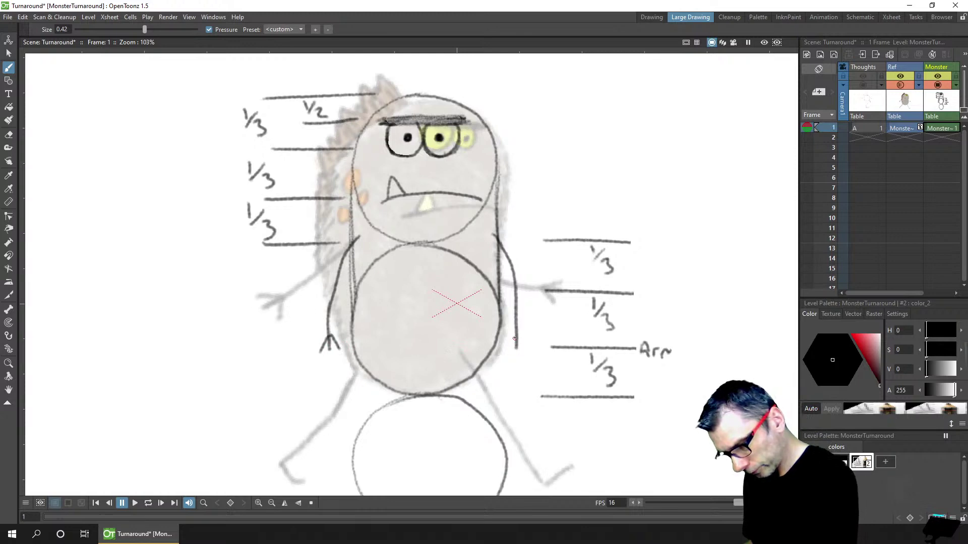
mouse_move(514, 335)
left_mouse_down()
mouse_move(505, 352)
mouse_move(528, 348)
left_mouse_up()
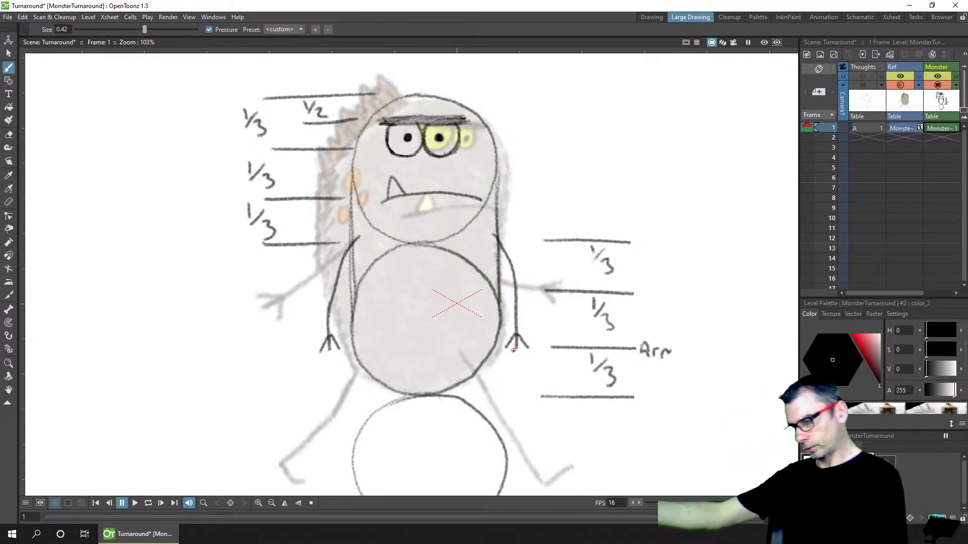
key("ctrl+s")
Try horizontal lines between the reference's feet across the lowest circle, and undo them
scroll(513, 351, "down", 3)
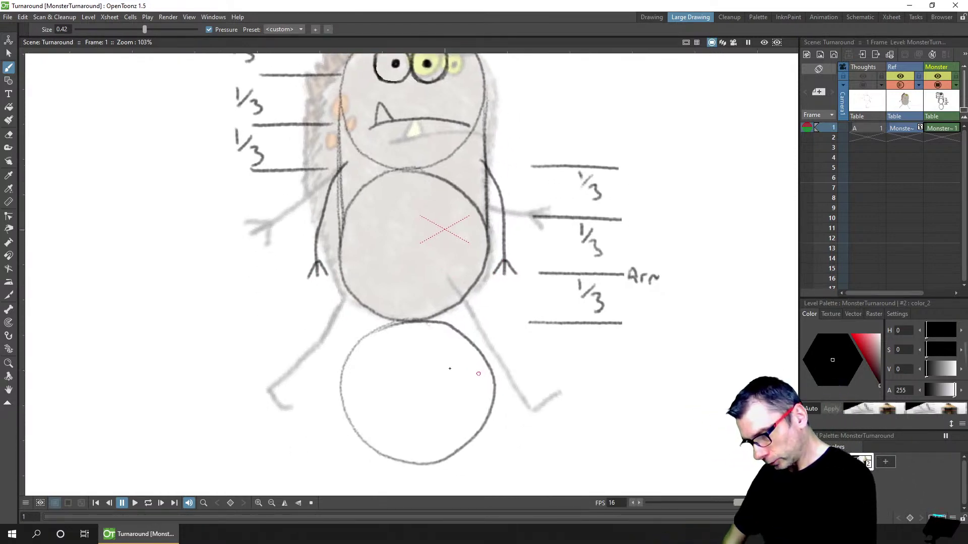
scroll(450, 369, "right", 2)
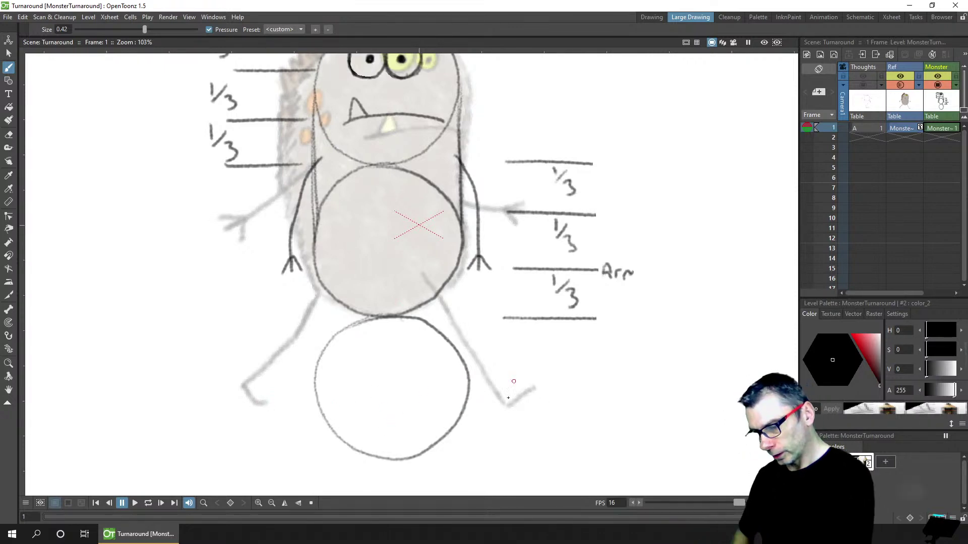
left_click_drag(504, 407, 375, 416)
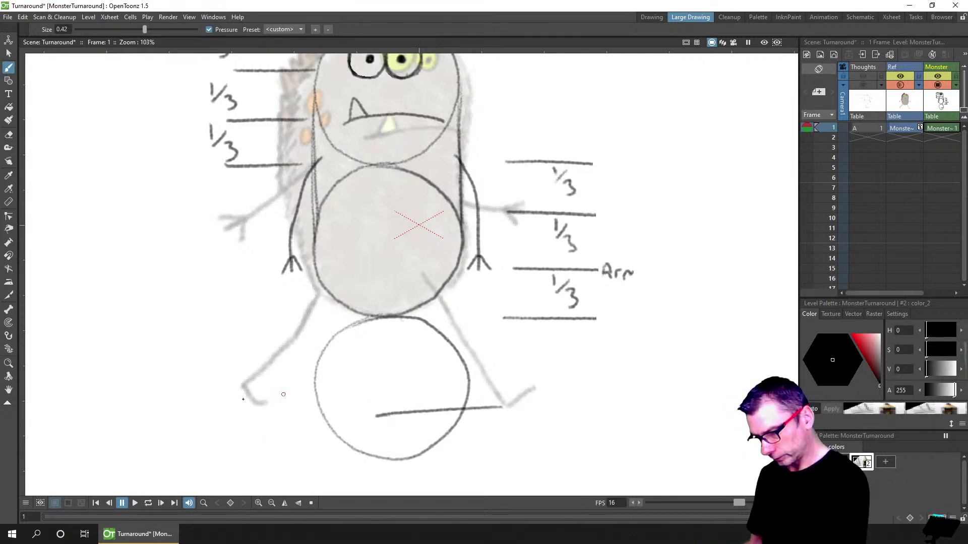
left_click_drag(247, 404, 501, 406)
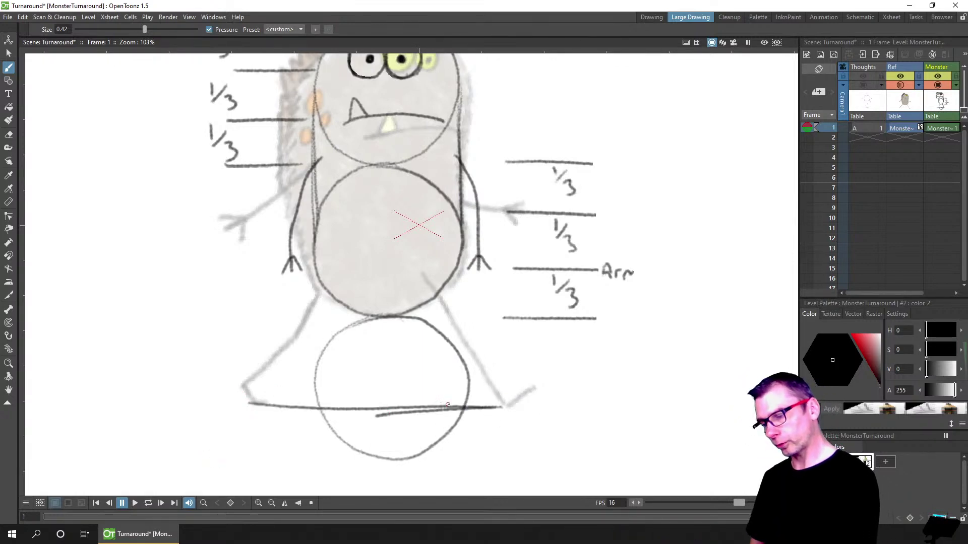
key("ctrl+z")
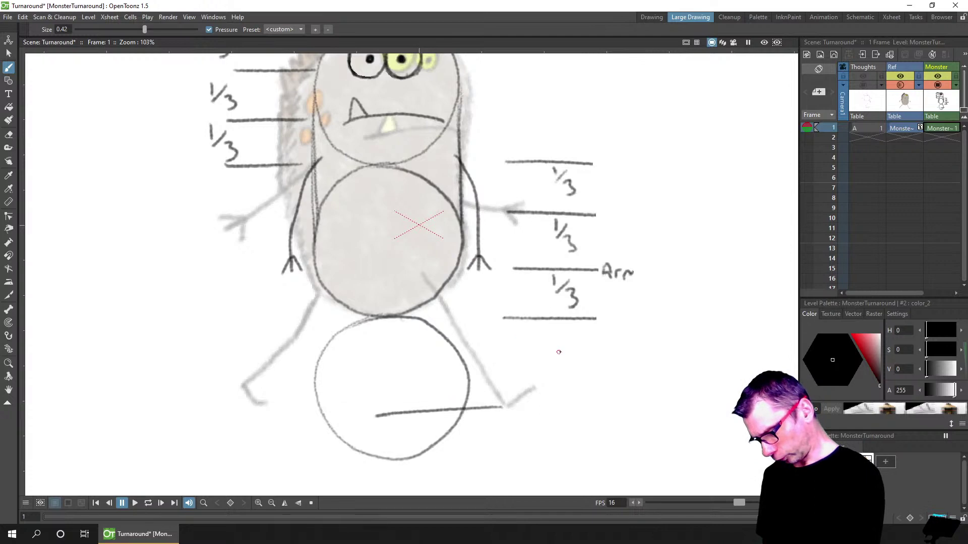
key("ctrl+z")
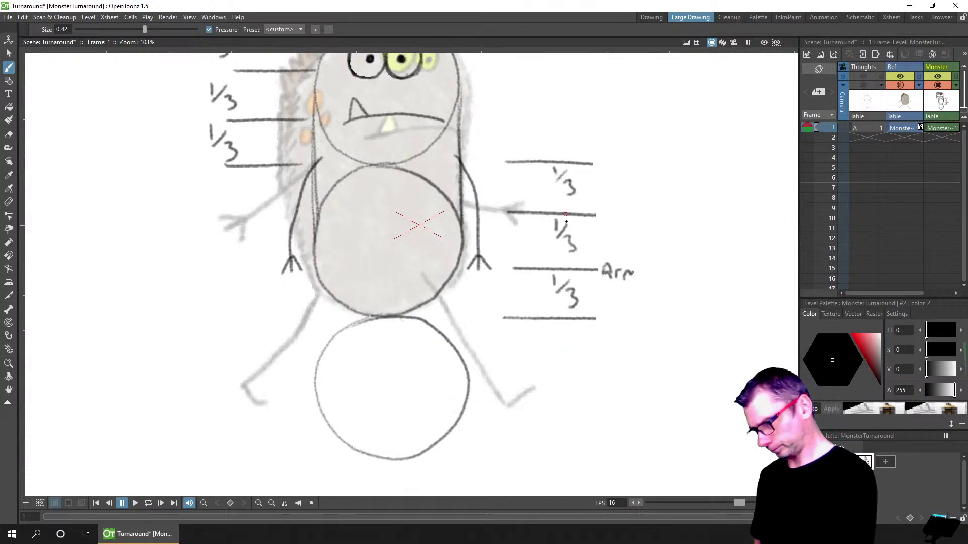
Save the scene, and hide and reshow the Monster column to compare the sketch with the reference
scroll(566, 222, "up", 3)
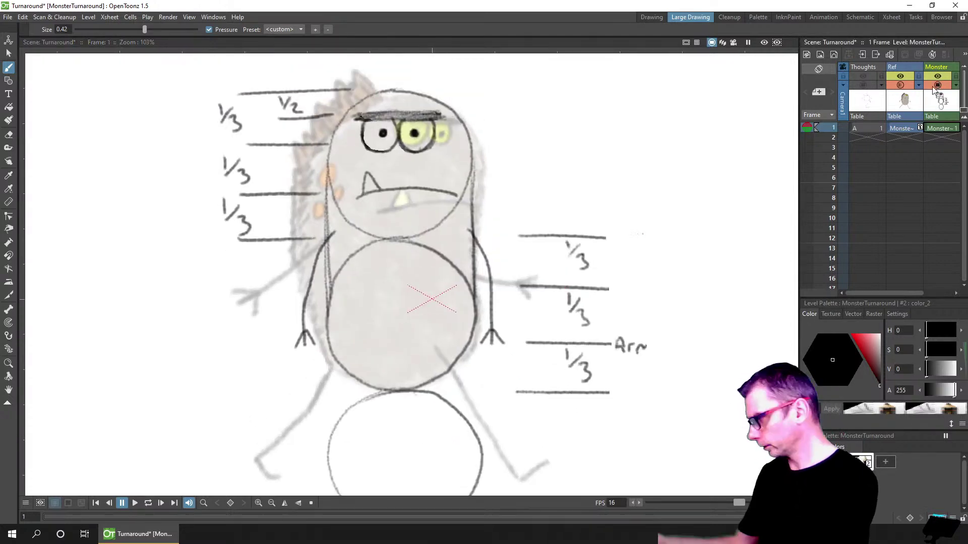
key("ctrl+s")
left_click(938, 86)
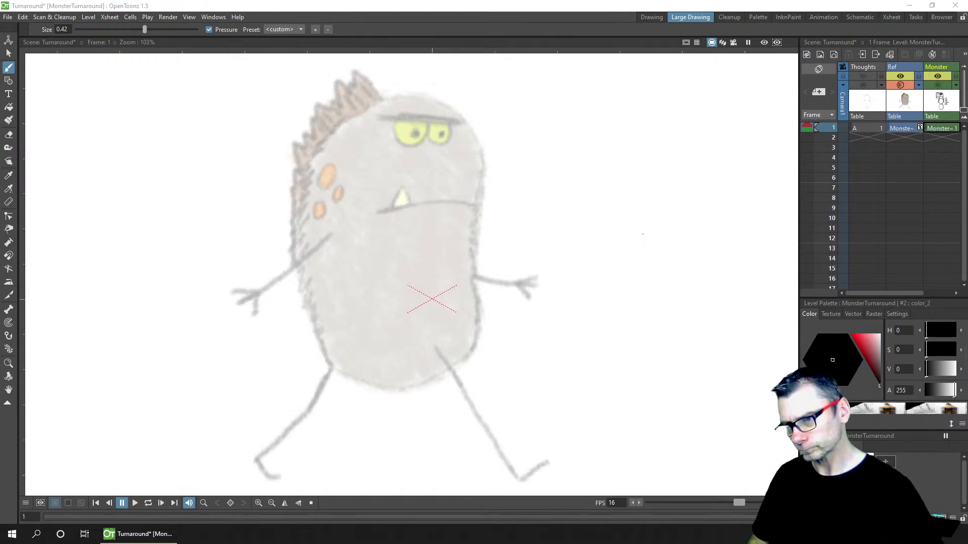
left_click(939, 85)
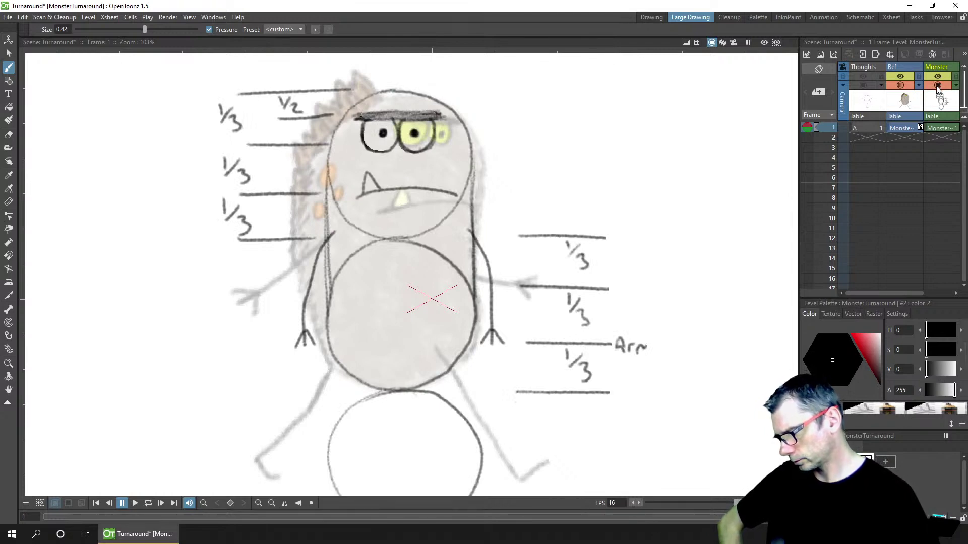
Check the body's alignment with a temporary vertical ruler guide along the head circle's spiky-side edge
scroll(696, 276, "down", 1)
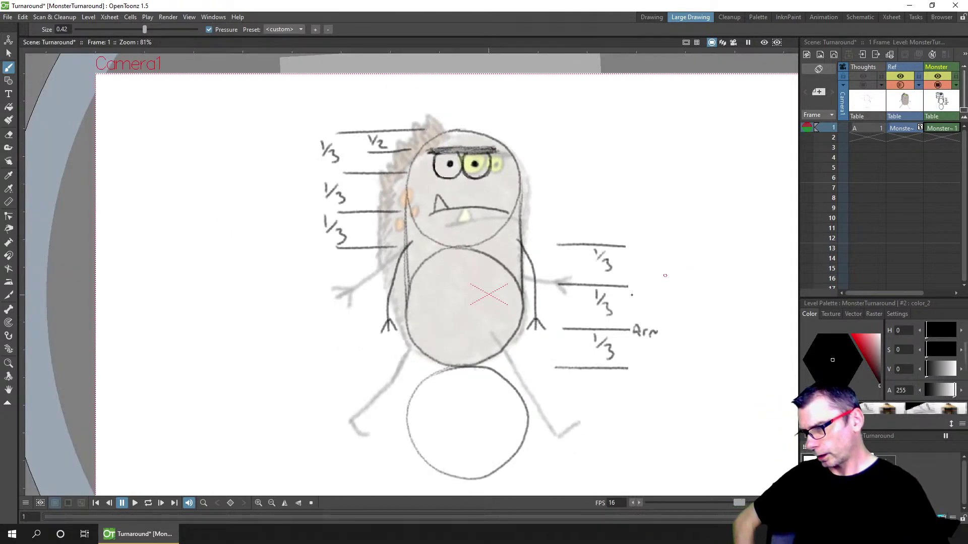
scroll(454, 388, "up", 1)
left_click_drag(461, 320, 421, 311)
scroll(387, 199, "up", 2)
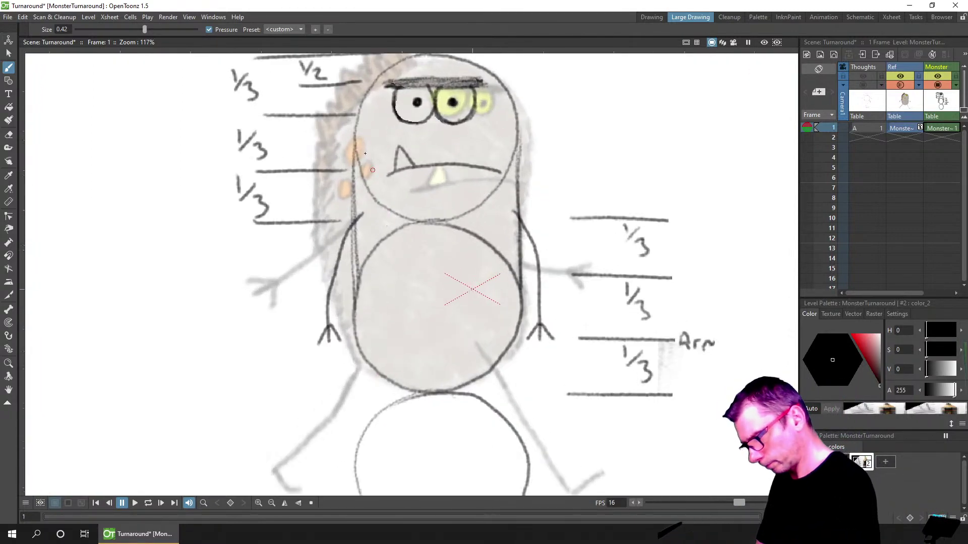
left_click_drag(361, 48, 356, 49)
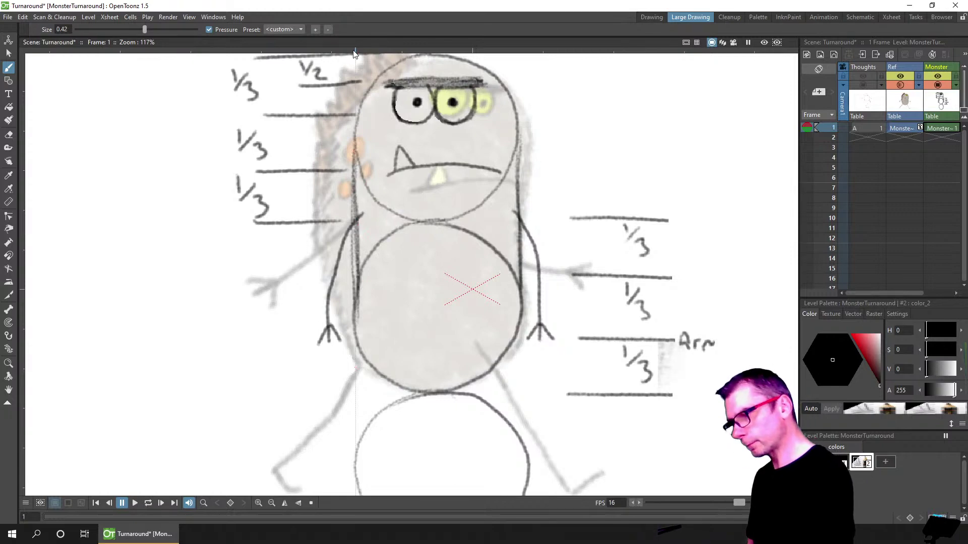
Select the middle body circle with a freehand selection and narrow it horizontally to 97.9 %
left_click(8, 53)
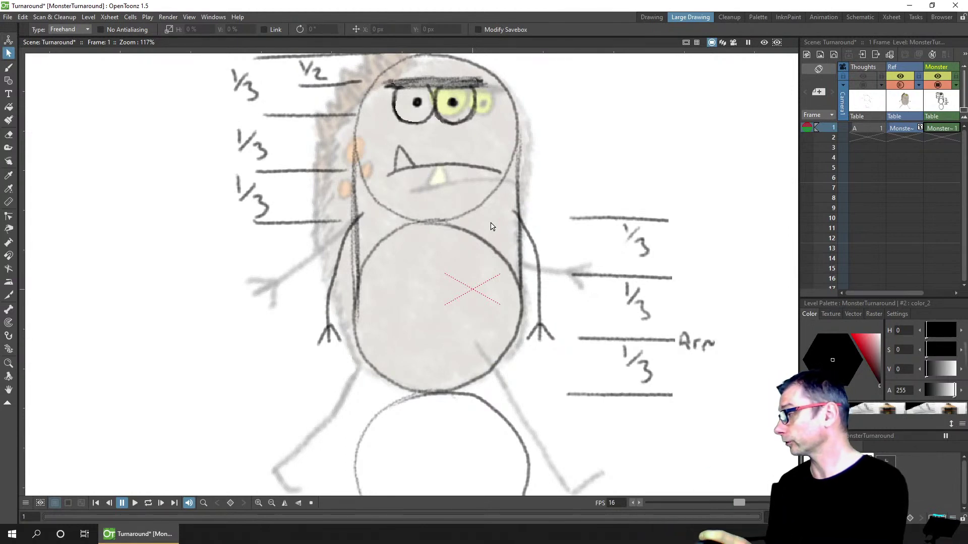
mouse_move(475, 223)
left_mouse_down()
mouse_move(407, 221)
mouse_move(370, 247)
mouse_move(350, 328)
mouse_move(375, 387)
mouse_move(407, 397)
mouse_move(509, 377)
mouse_move(530, 345)
mouse_move(529, 287)
left_mouse_up()
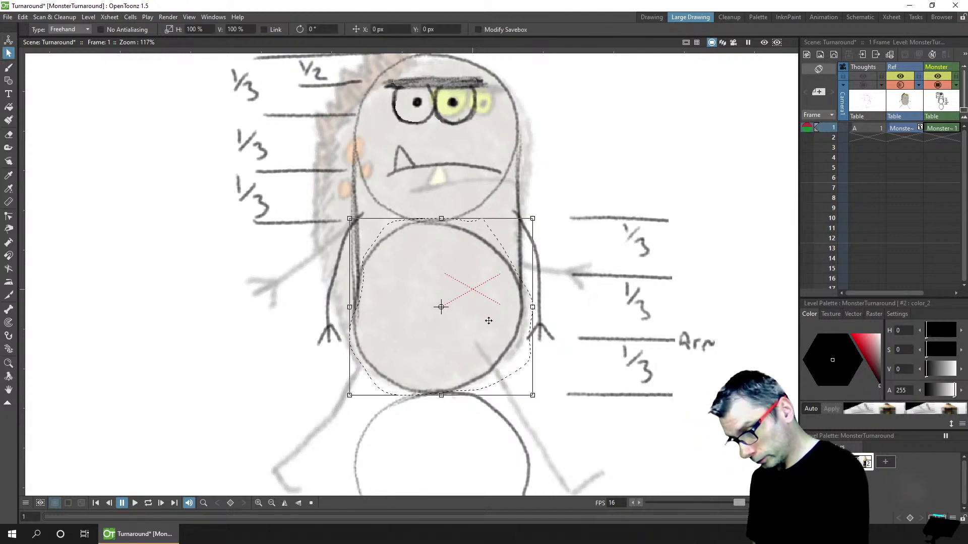
left_click_drag(350, 307, 353, 307)
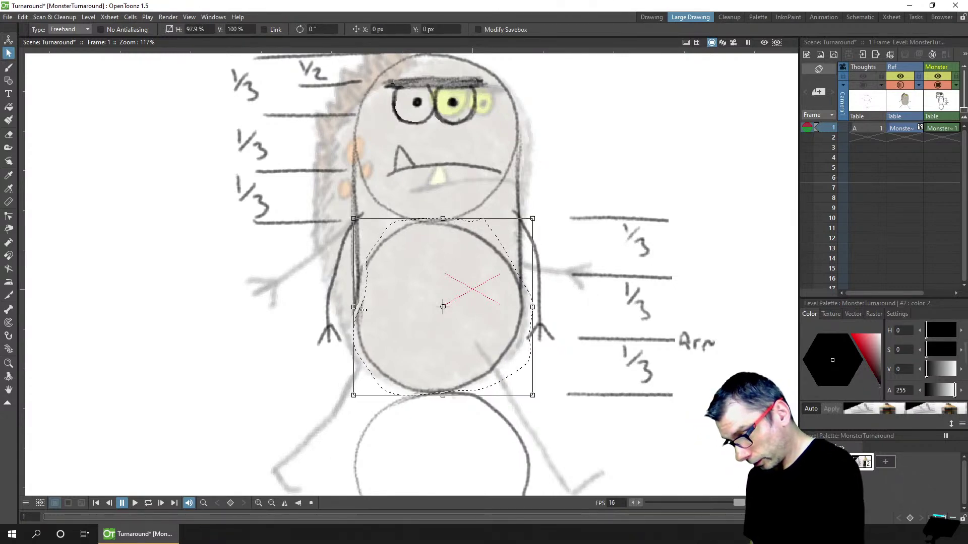
left_click(280, 347)
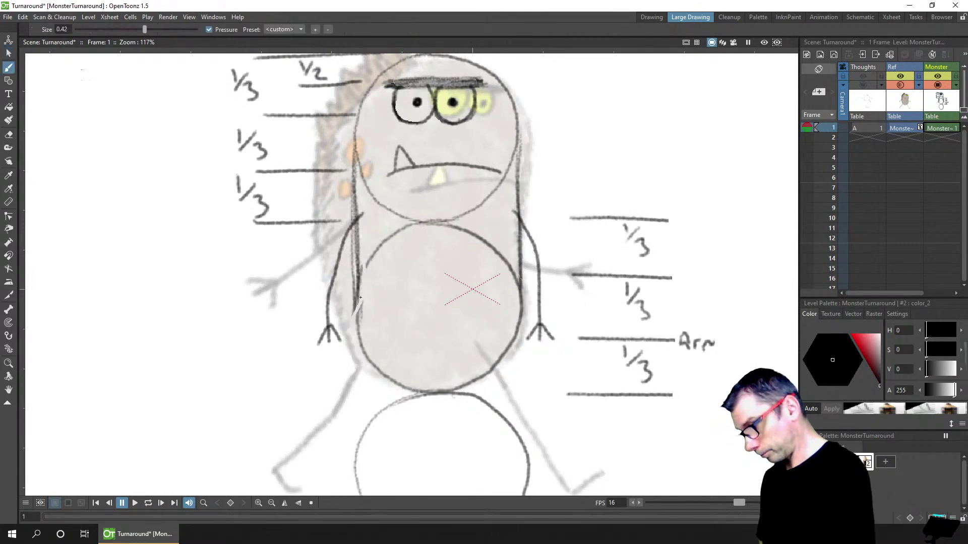
Patch the broken side line beside the middle circle with the brush, save, and undo an extra stroke along it
key("b")
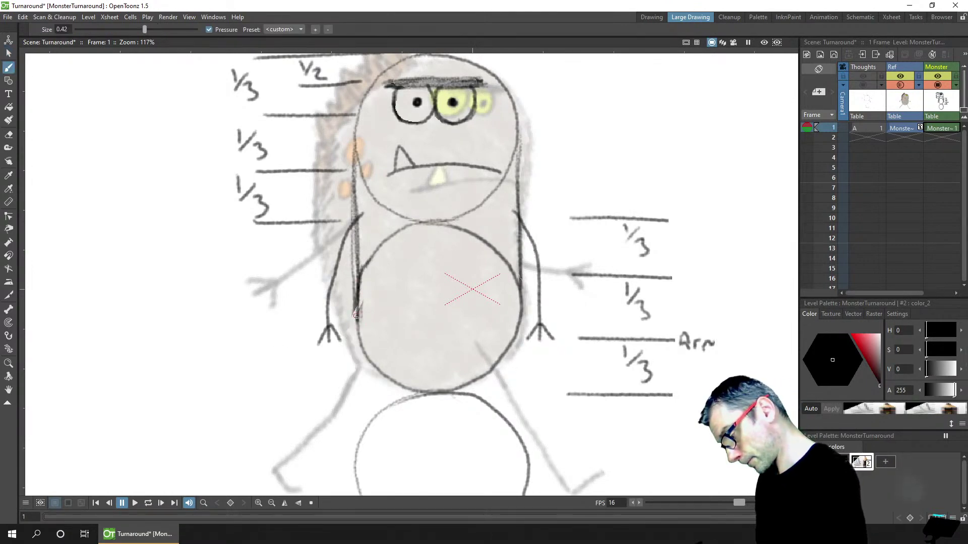
key("ctrl+s")
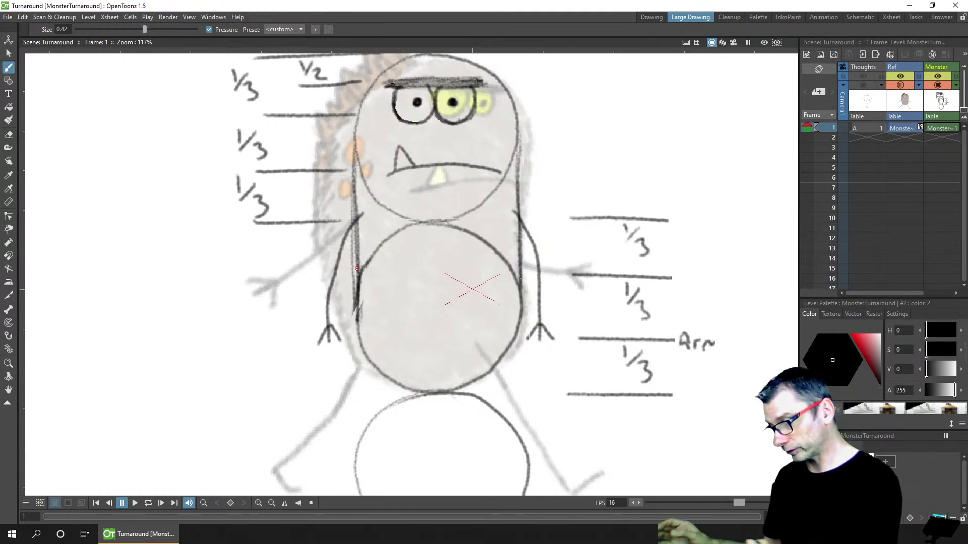
left_click_drag(357, 272, 356, 307)
key("ctrl+z")
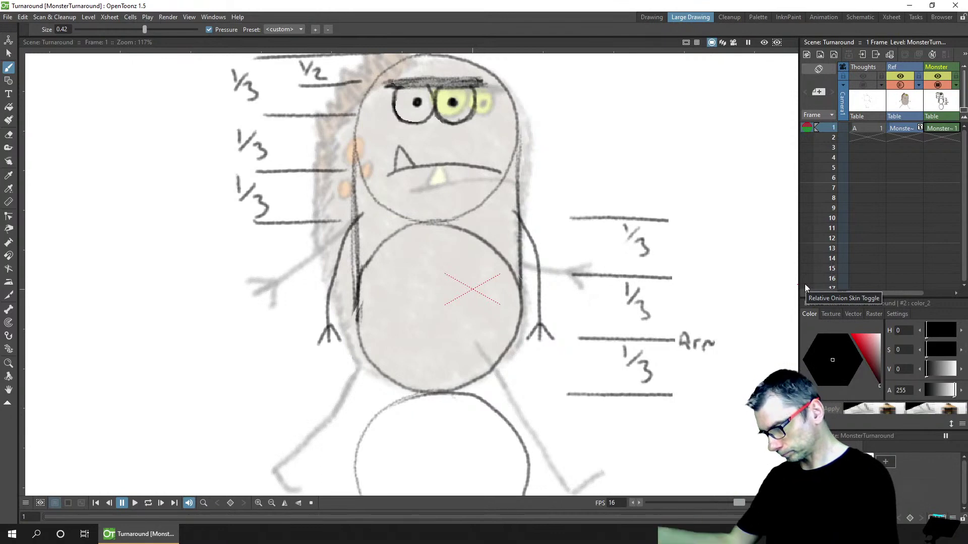
Erase the label beside the guide line at hand height, hand-letter "Hands + Legs" in its place, and save the scene
scroll(532, 277, "down", 5)
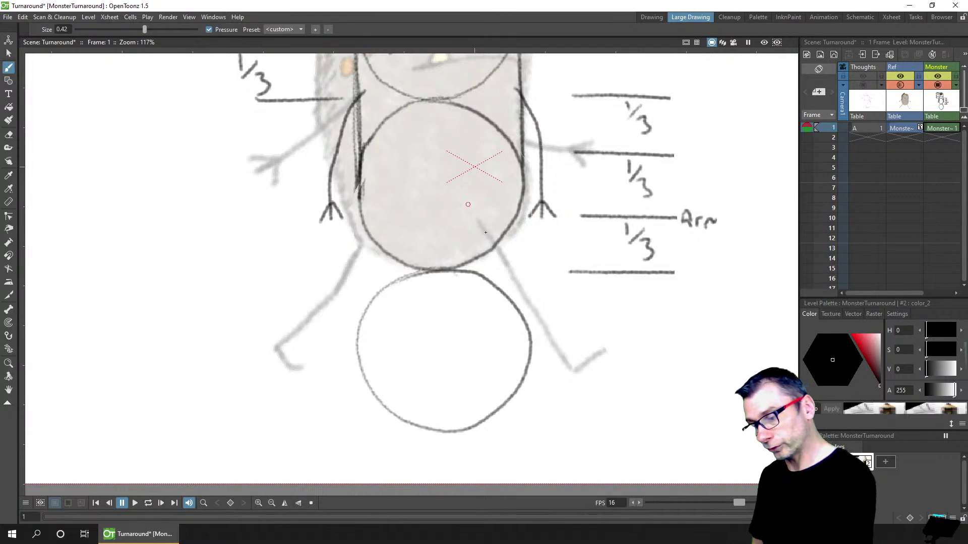
key("a")
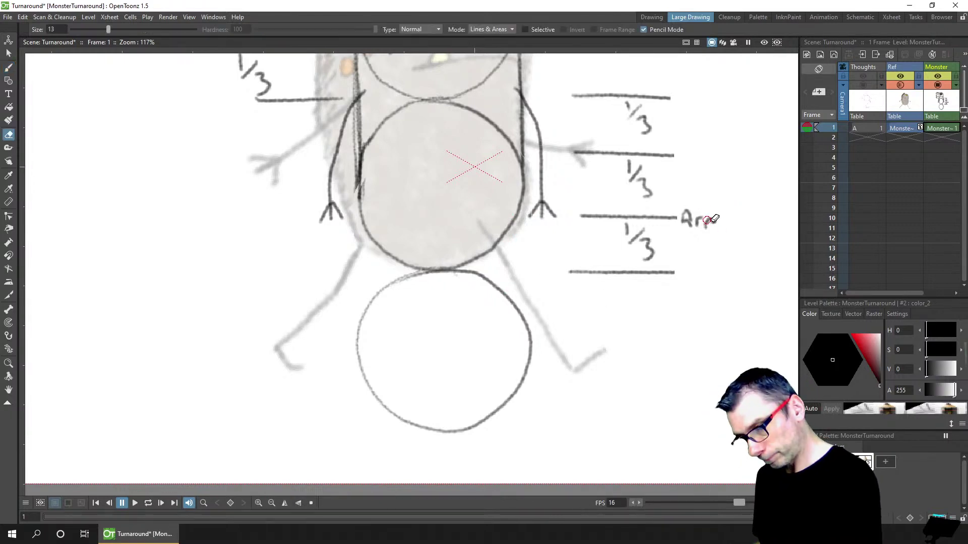
left_click_drag(714, 217, 689, 212)
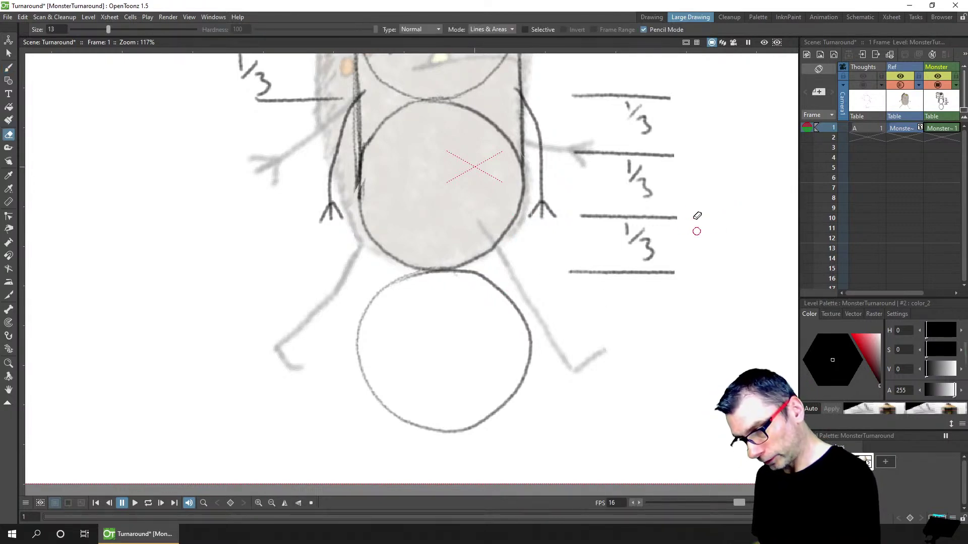
key("b")
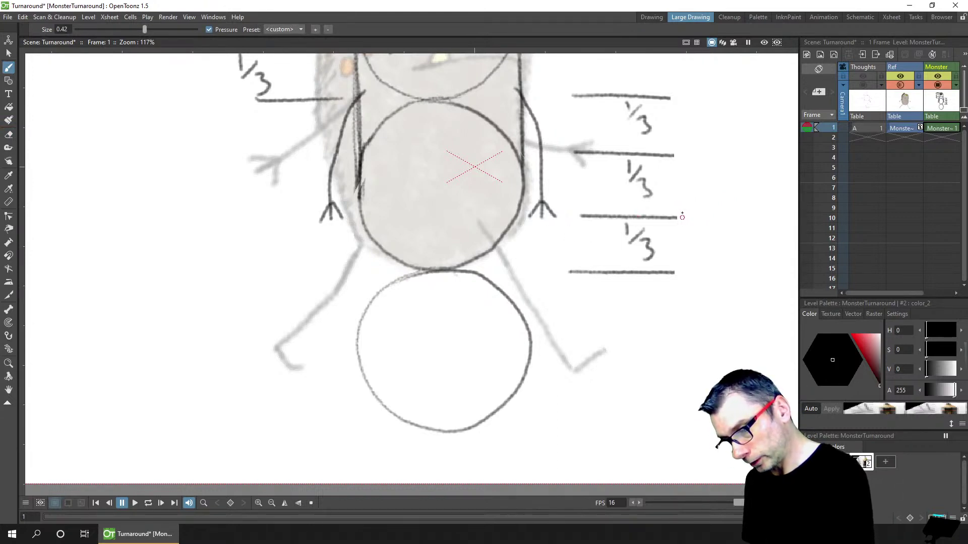
mouse_move(683, 206)
left_mouse_down()
mouse_move(727, 219)
mouse_move(740, 206)
mouse_move(749, 226)
left_mouse_up()
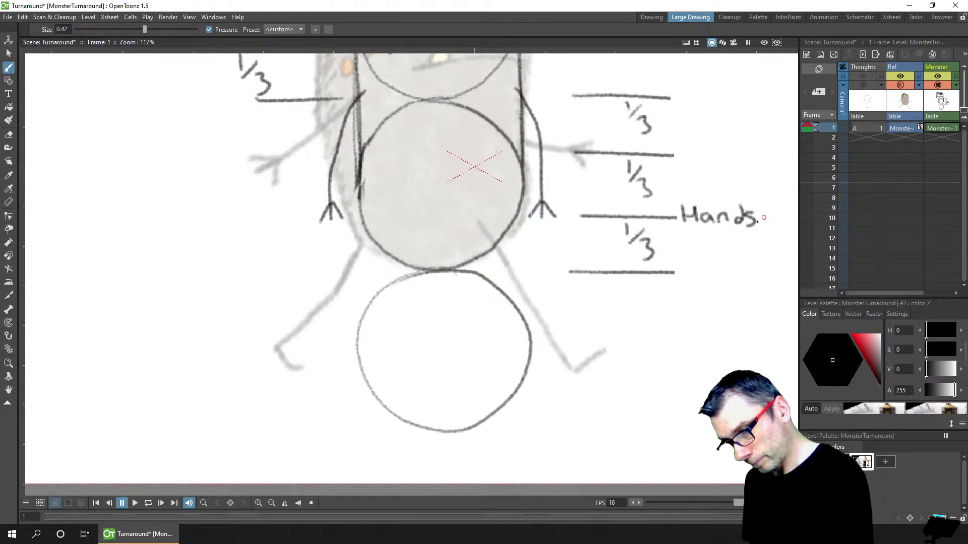
mouse_move(682, 236)
left_mouse_down()
mouse_move(682, 249)
mouse_move(714, 252)
mouse_move(721, 242)
mouse_move(737, 252)
mouse_move(733, 264)
left_mouse_up()
left_click_drag(756, 245, 745, 257)
key("ctrl+s")
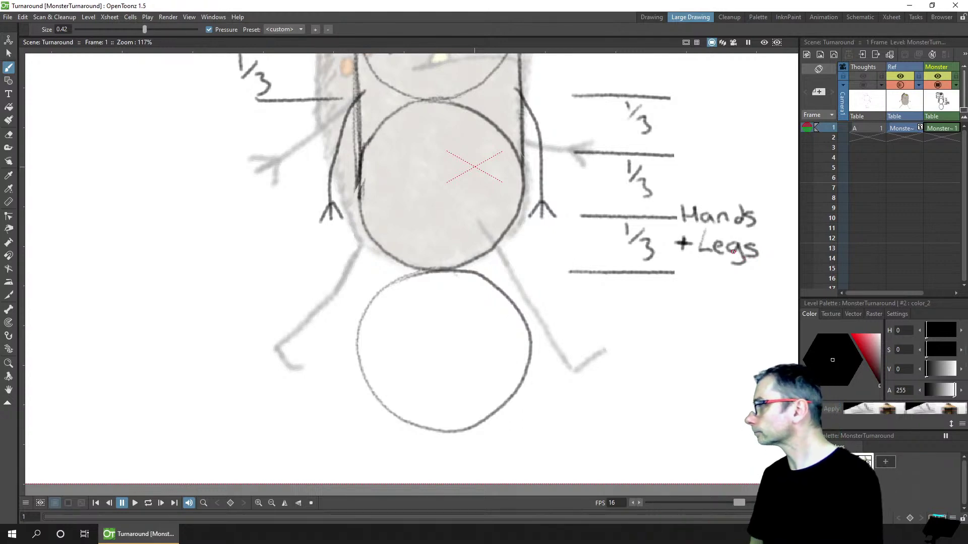
left_click(479, 219)
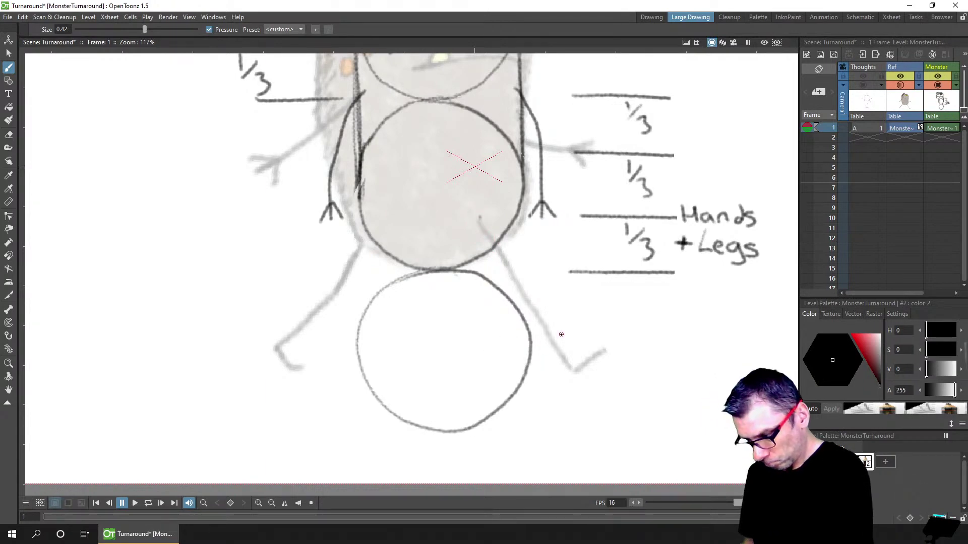
mouse_move(479, 213)
left_mouse_down()
mouse_move(486, 367)
mouse_move(521, 369)
left_mouse_up()
mouse_move(406, 216)
left_mouse_down()
mouse_move(408, 321)
mouse_move(392, 386)
mouse_move(378, 386)
left_mouse_up()
key("ctrl+z")
key("ctrl+z")
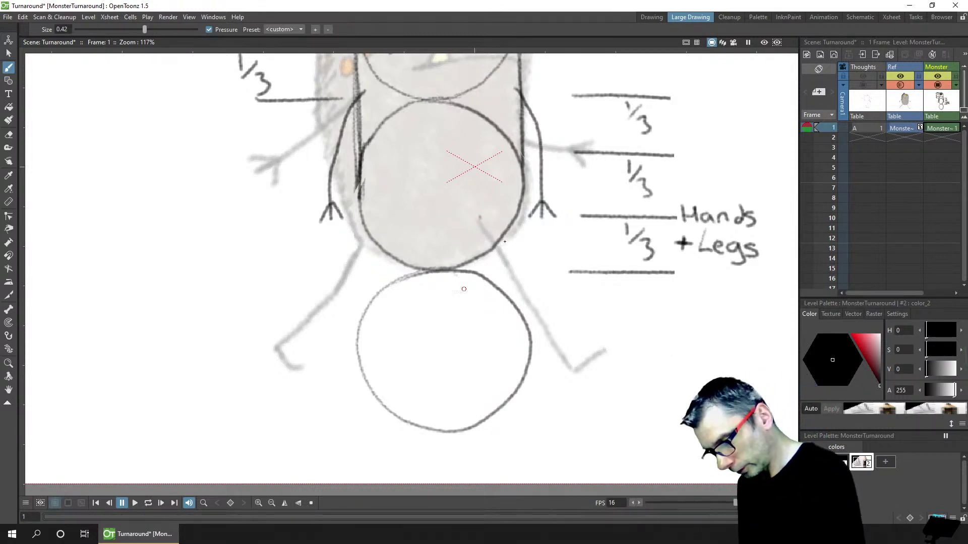
Draw the leg away from the tooth side with an angled thigh from the hand-height guide, a near-vertical shin and short foot, and save
left_click_drag(480, 216, 505, 272)
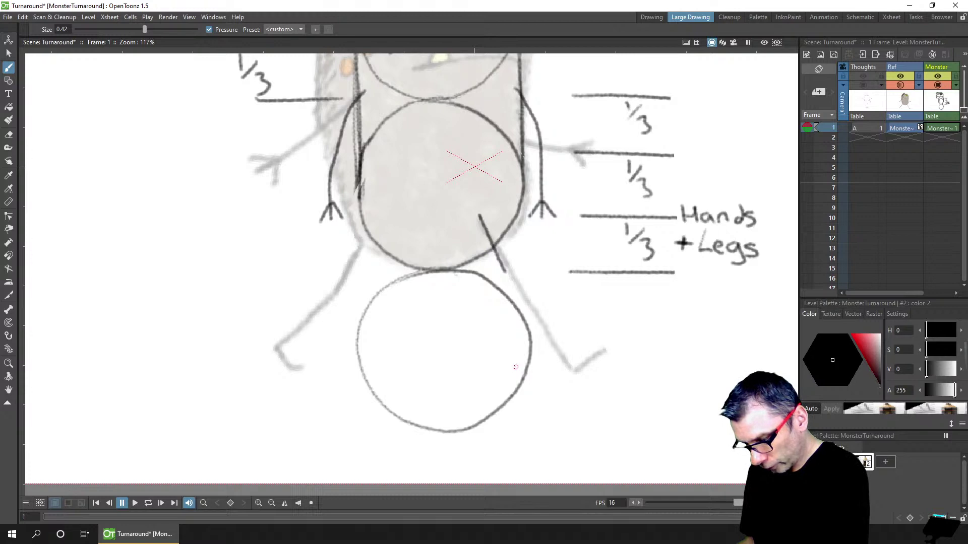
left_click_drag(515, 367, 533, 369)
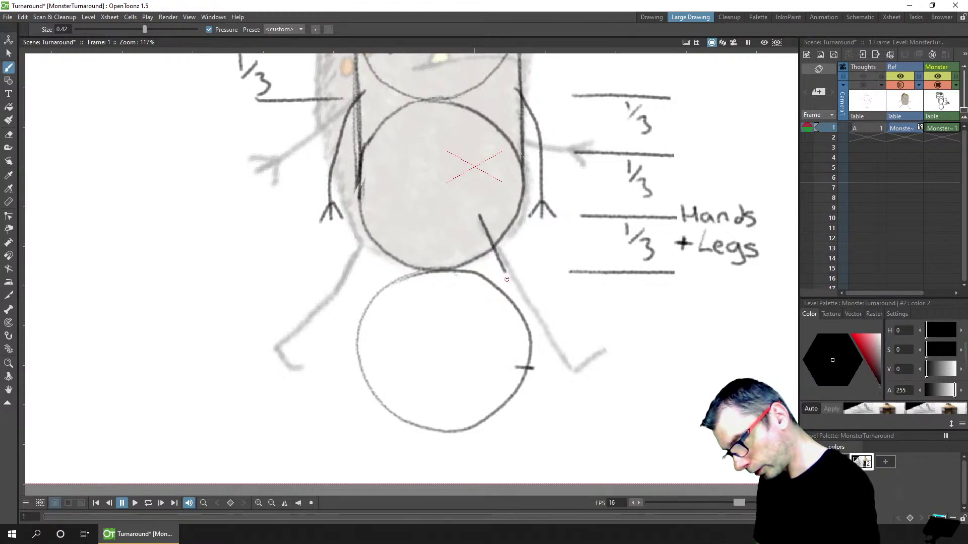
left_click_drag(498, 258, 515, 372)
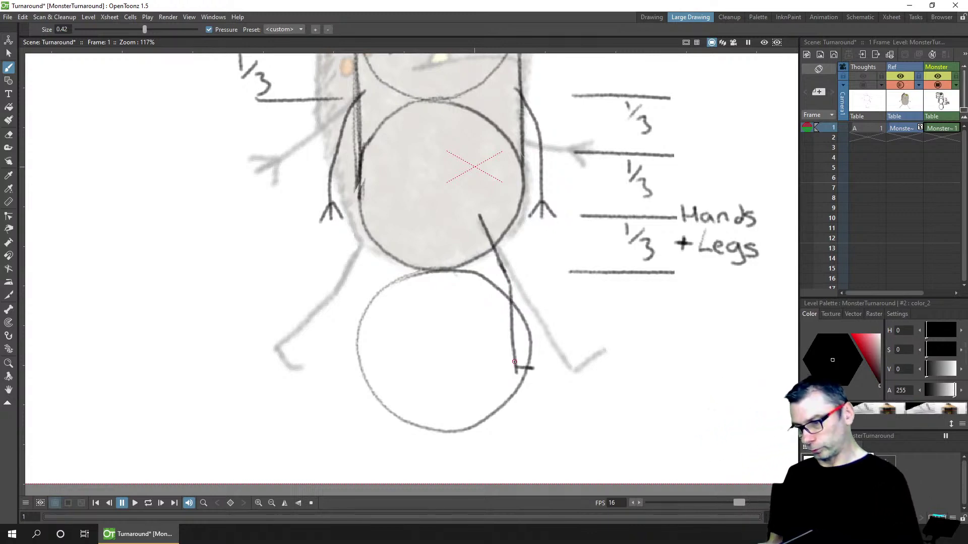
key("ctrl+z")
left_click_drag(511, 286, 521, 370)
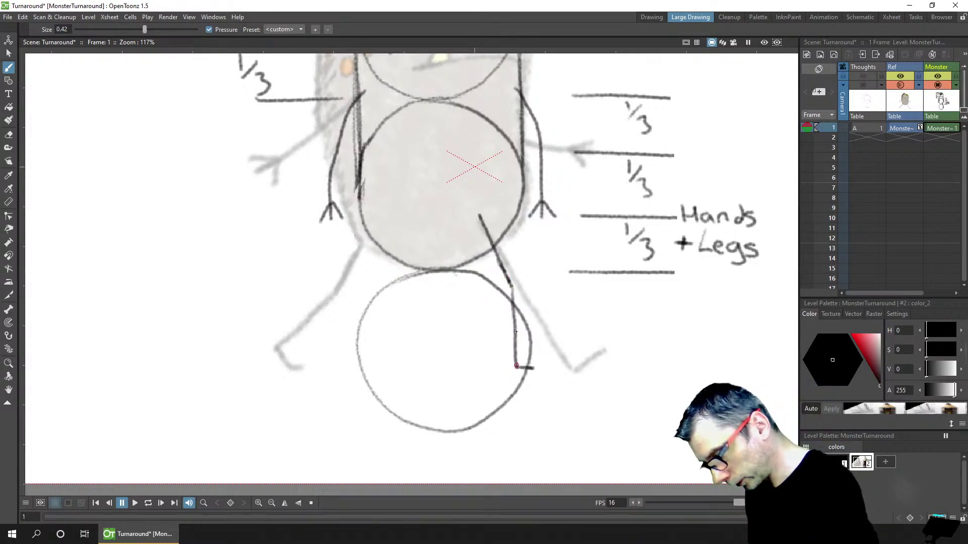
left_click_drag(509, 284, 511, 320)
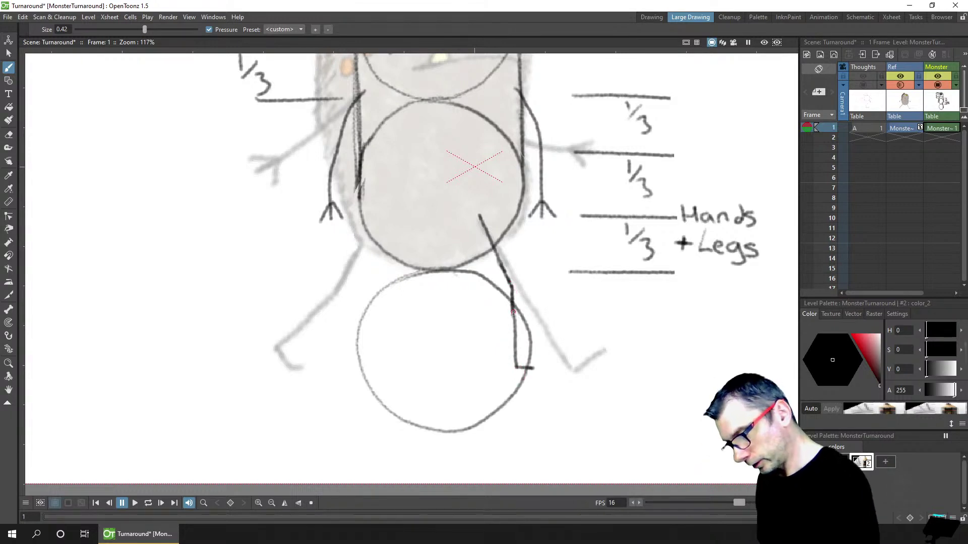
key("ctrl+s")
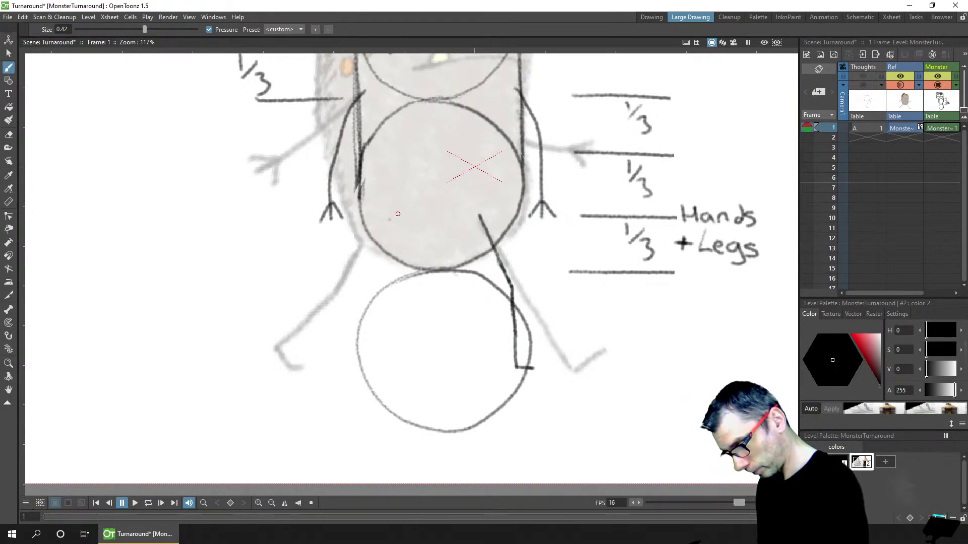
Draw the tooth-side leg as a straight vertical line from hand height down to a short foot, and save the scene
left_click_drag(390, 215, 393, 266)
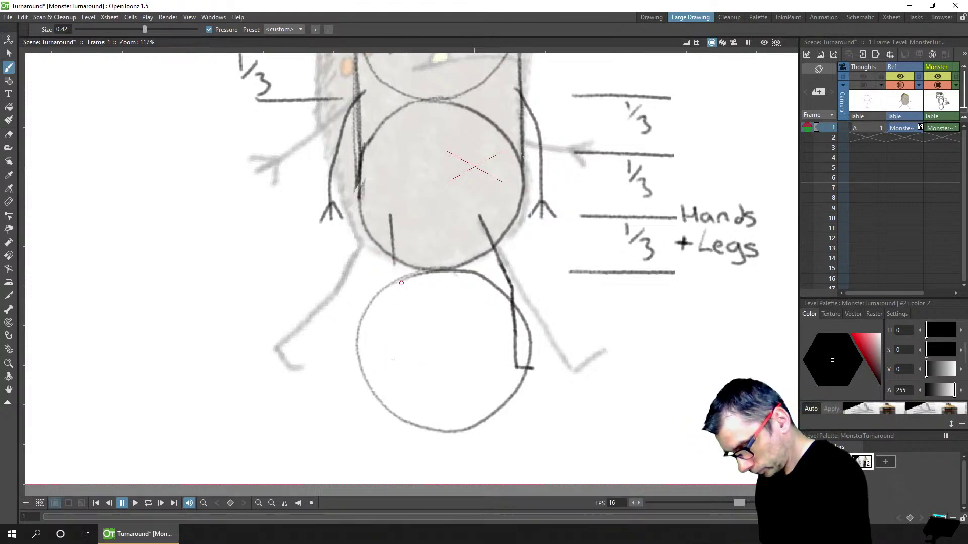
mouse_move(391, 215)
left_mouse_down()
mouse_move(394, 362)
mouse_move(401, 362)
left_mouse_up()
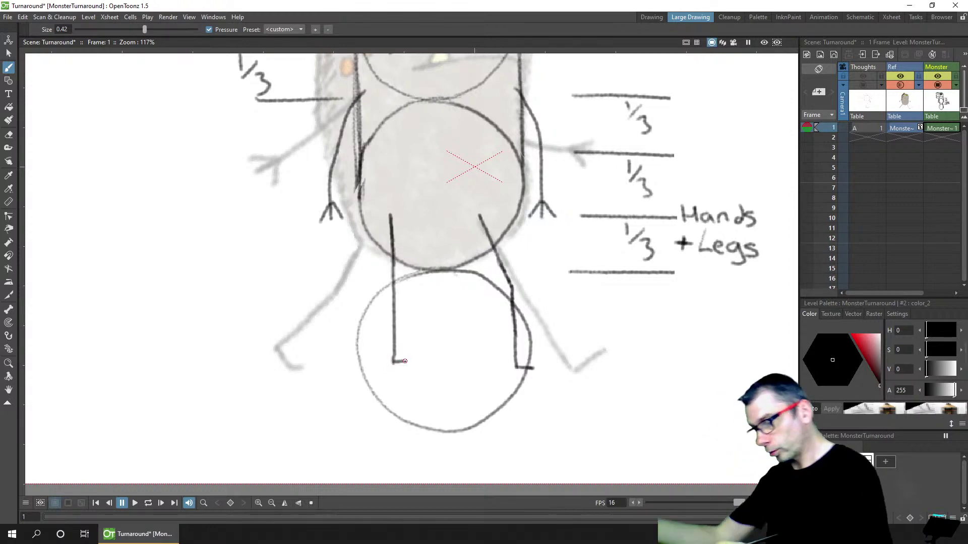
key("ctrl+s")
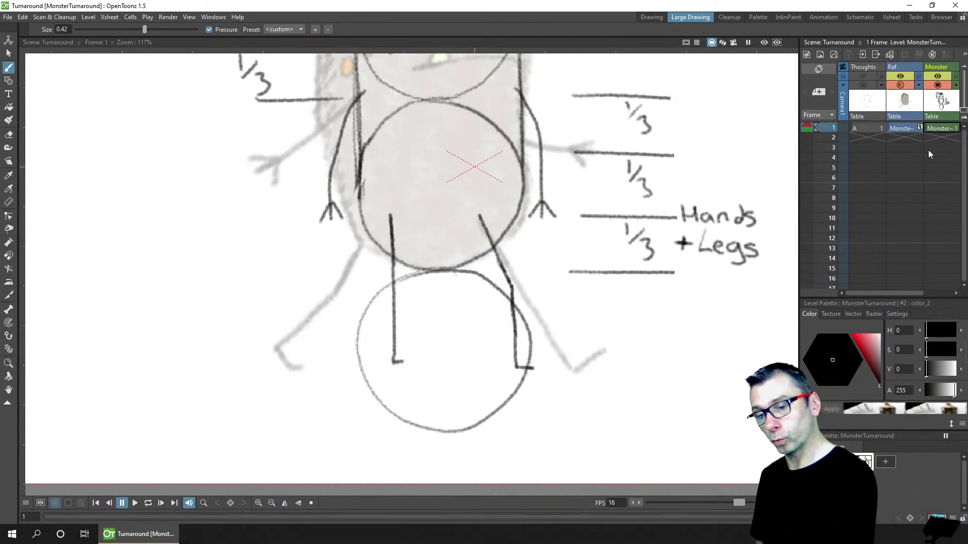
Go to empty frame 2 of the Monster column and turn on onion skin for frame 1
scroll(896, 155, "right", 2)
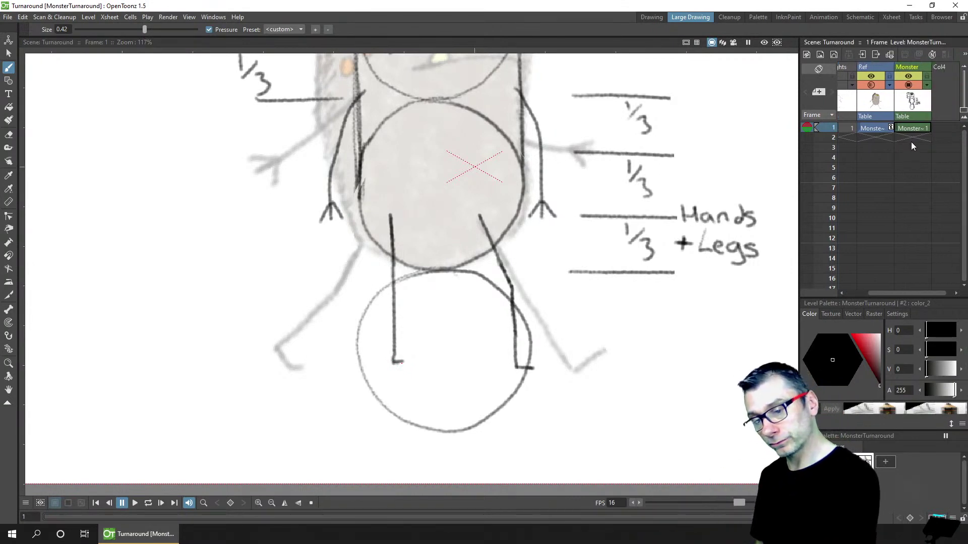
left_click(913, 136)
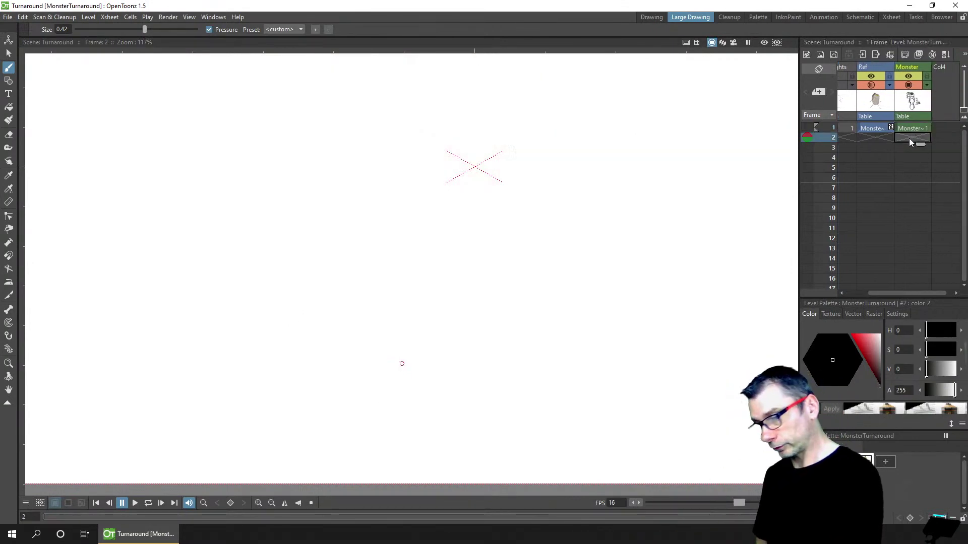
left_click(807, 127)
Trace the monster's outer body contour on frame 2 as one closed capsule around the head and middle circles, and save the scene
scroll(537, 163, "down", 1)
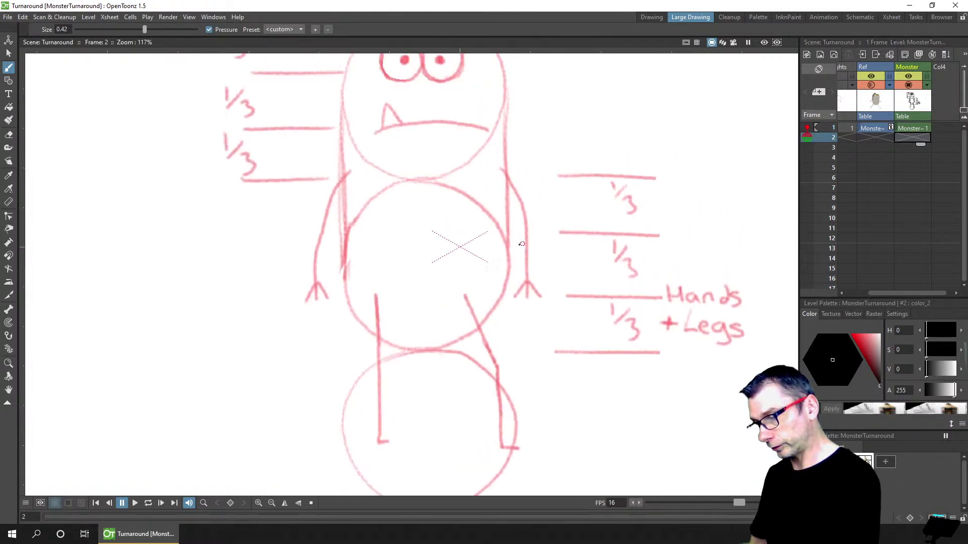
left_click_drag(523, 241, 497, 270)
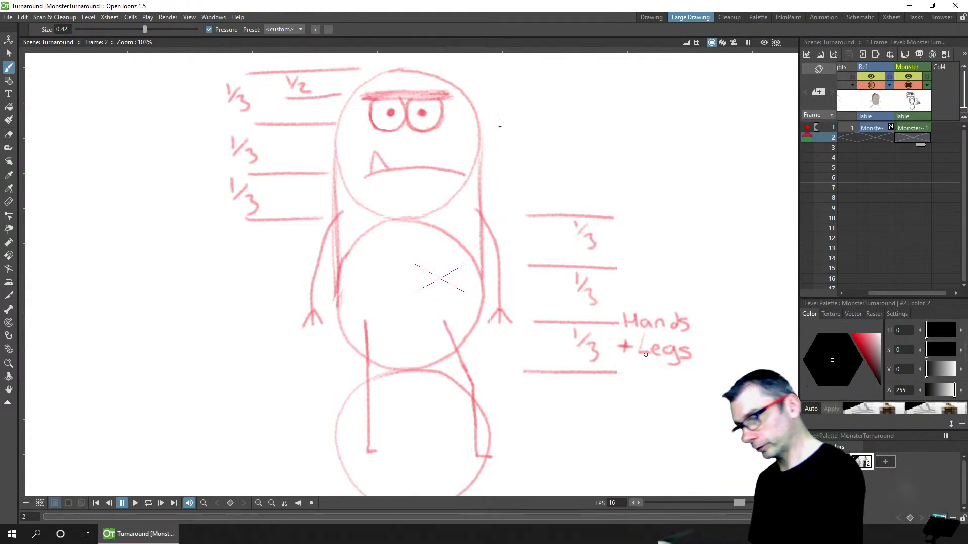
mouse_move(481, 150)
left_mouse_down()
mouse_move(470, 101)
mouse_move(435, 74)
mouse_move(383, 73)
mouse_move(349, 101)
mouse_move(355, 92)
mouse_move(336, 138)
mouse_move(341, 318)
left_mouse_up()
left_click_drag(480, 168, 482, 302)
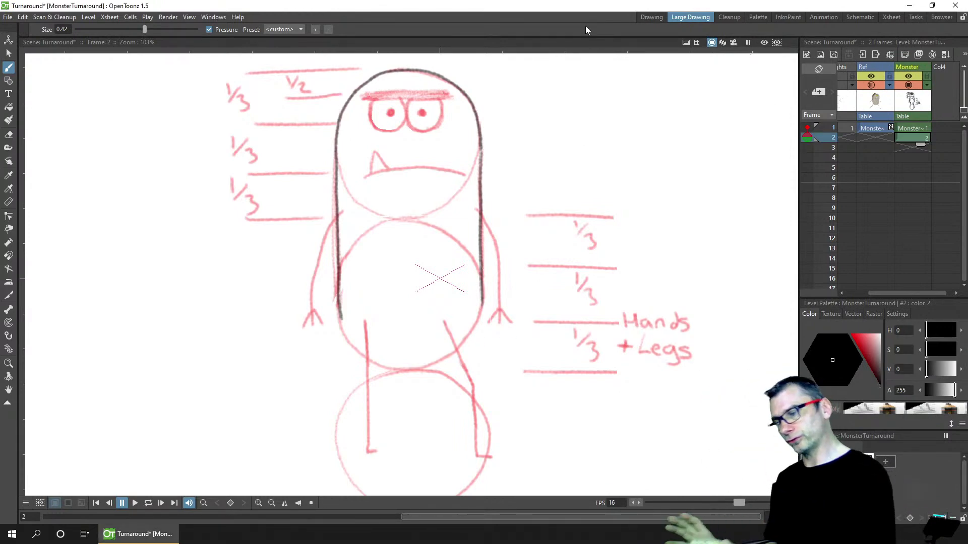
left_click_drag(340, 303, 352, 345)
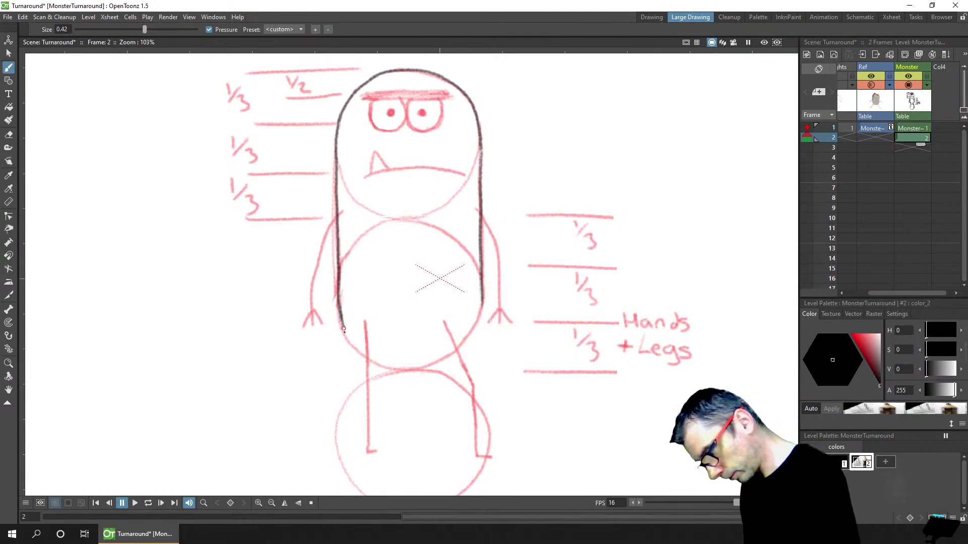
mouse_move(482, 301)
left_mouse_down()
mouse_move(474, 331)
mouse_move(418, 369)
mouse_move(352, 345)
left_mouse_up()
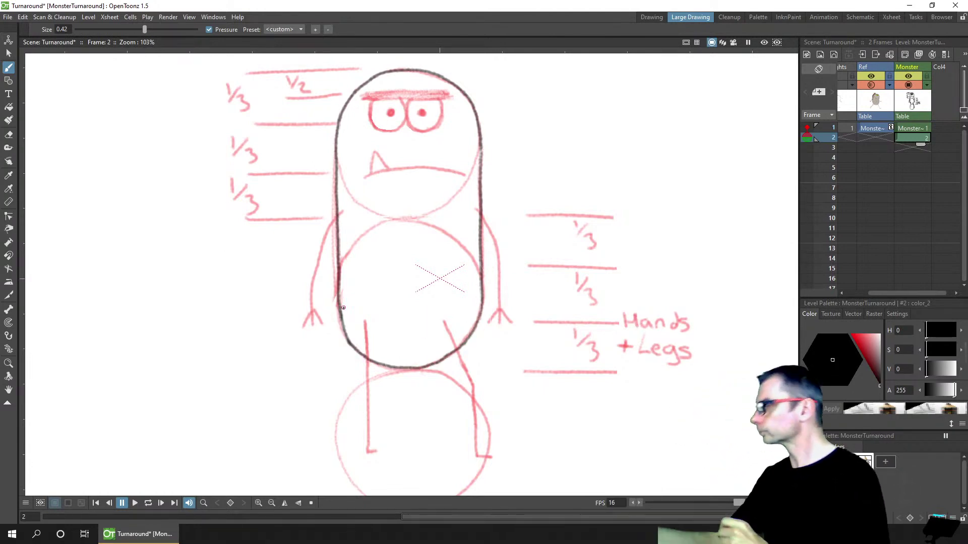
key("ctrl+s")
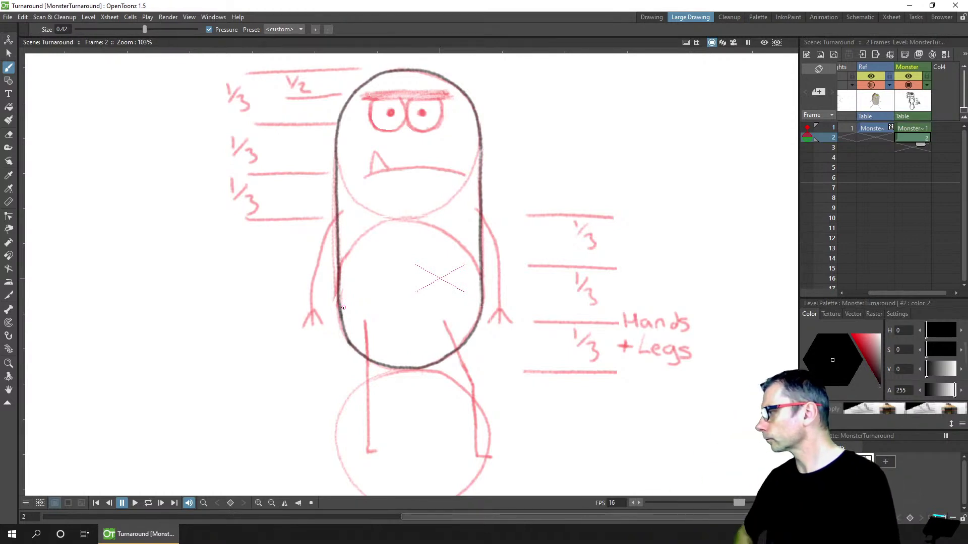
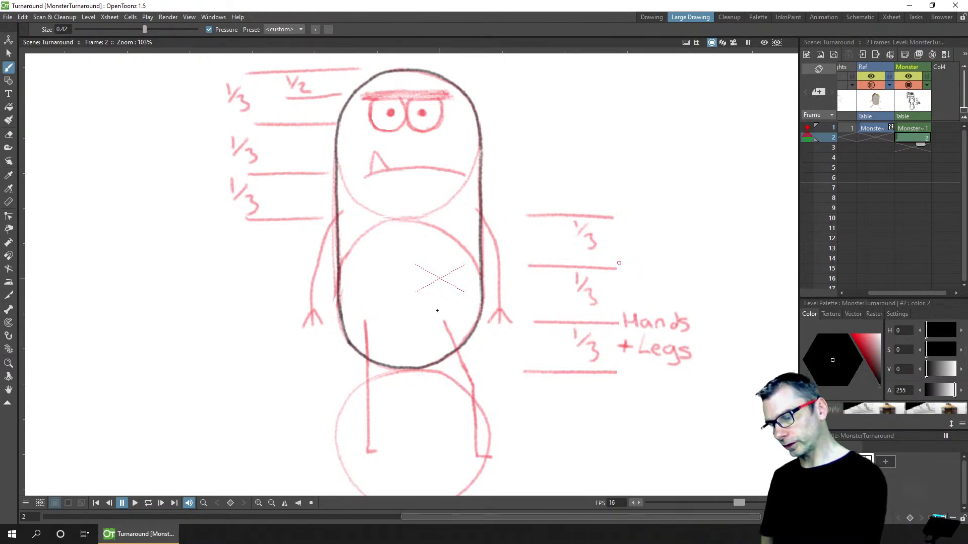
left_click(915, 127)
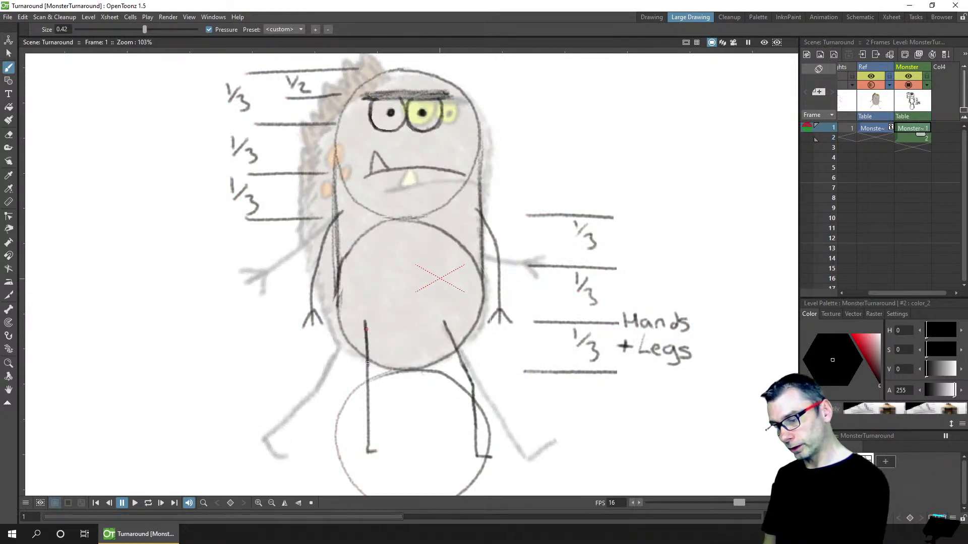
mouse_move(359, 385)
left_mouse_down()
mouse_move(368, 387)
mouse_move(360, 391)
left_mouse_up()
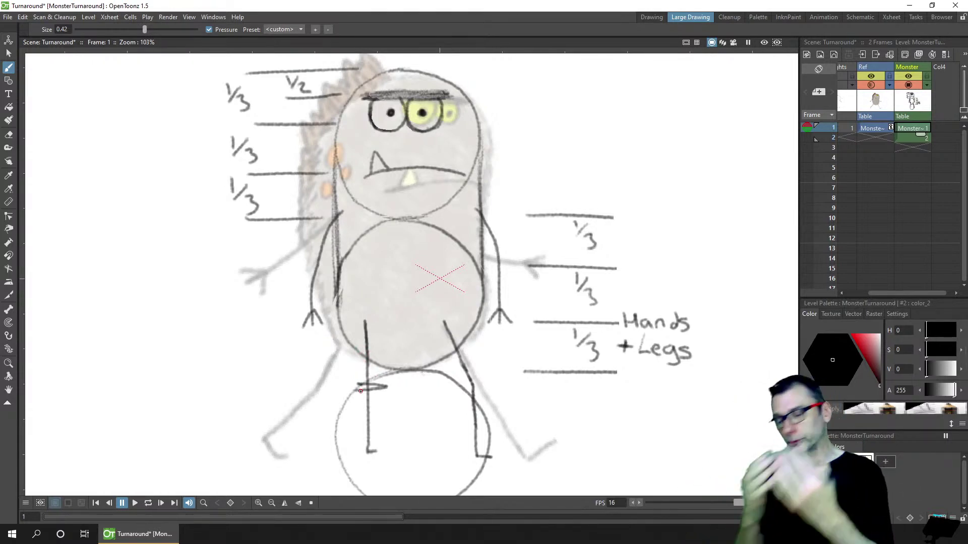
key("ctrl+z")
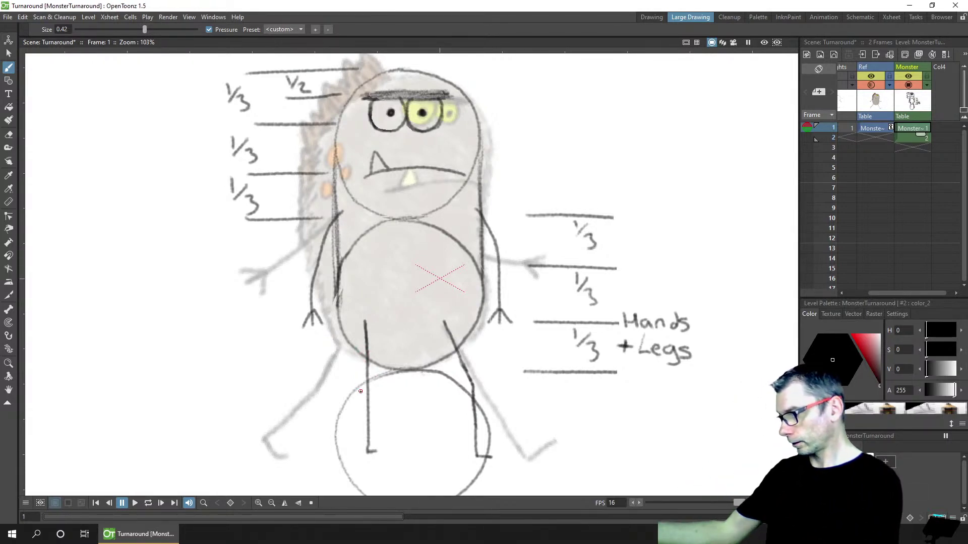
key("ctrl+s")
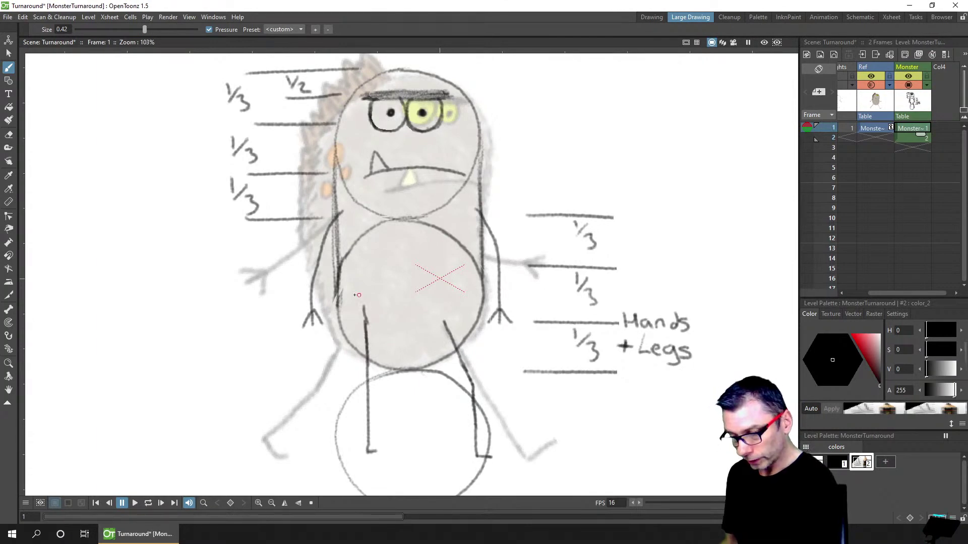
left_click_drag(350, 294, 468, 326)
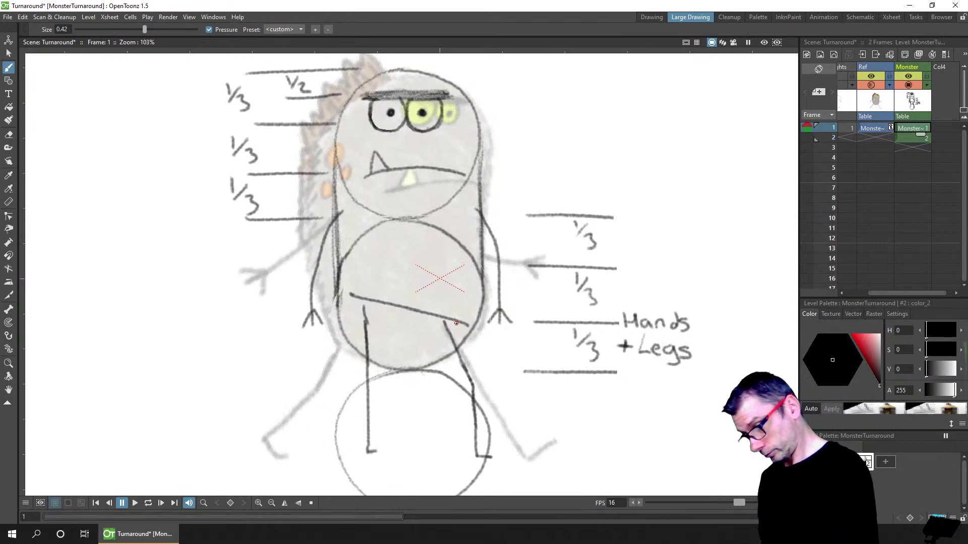
key("ctrl+z")
key("ctrl+s")
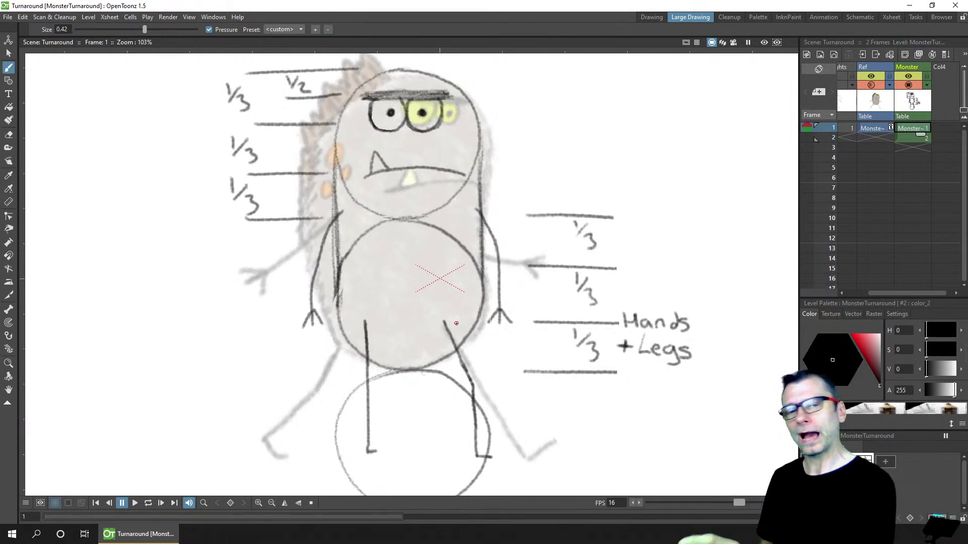
Return to frame 2 of the Monster column and trace the curved tooth-side arm with its three-fingered hand over the onion skin
left_click(911, 137)
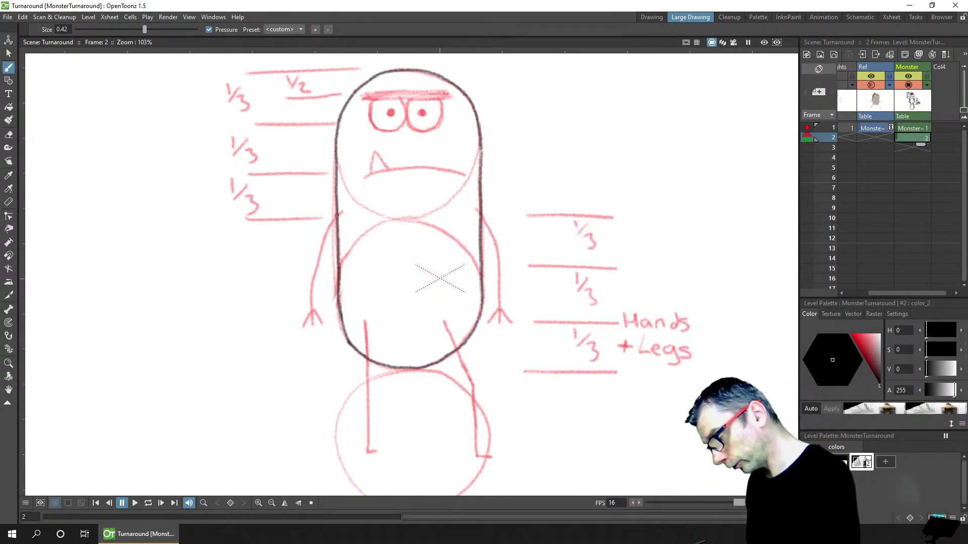
mouse_move(337, 215)
left_mouse_down()
mouse_move(321, 247)
mouse_move(313, 319)
left_mouse_up()
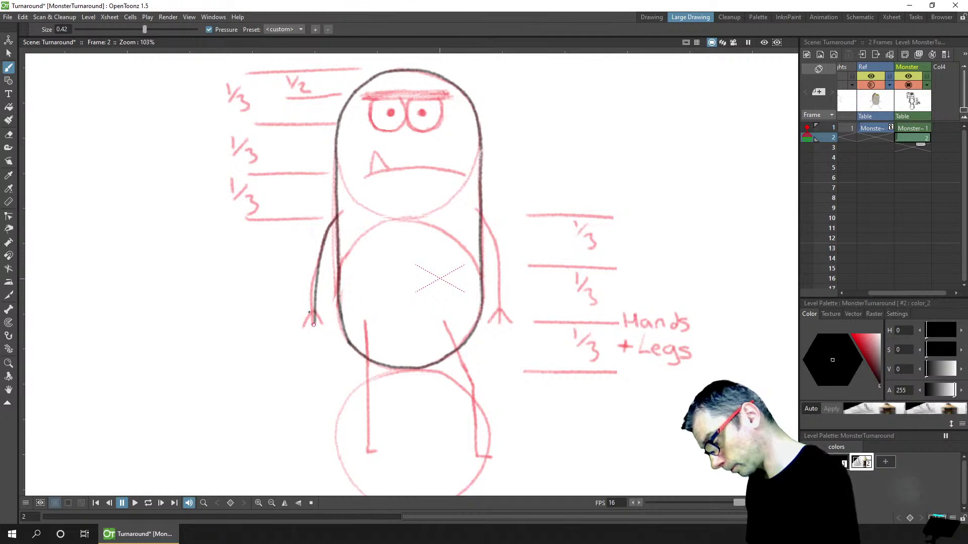
key("ctrl+z")
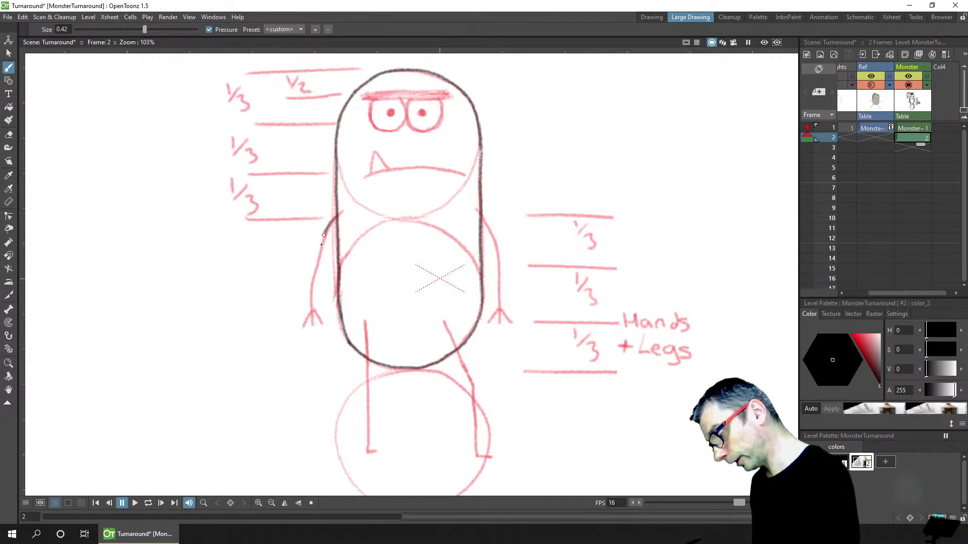
mouse_move(323, 235)
left_mouse_down()
mouse_move(313, 318)
mouse_move(315, 310)
left_mouse_up()
key("ctrl+z")
key("ctrl+z")
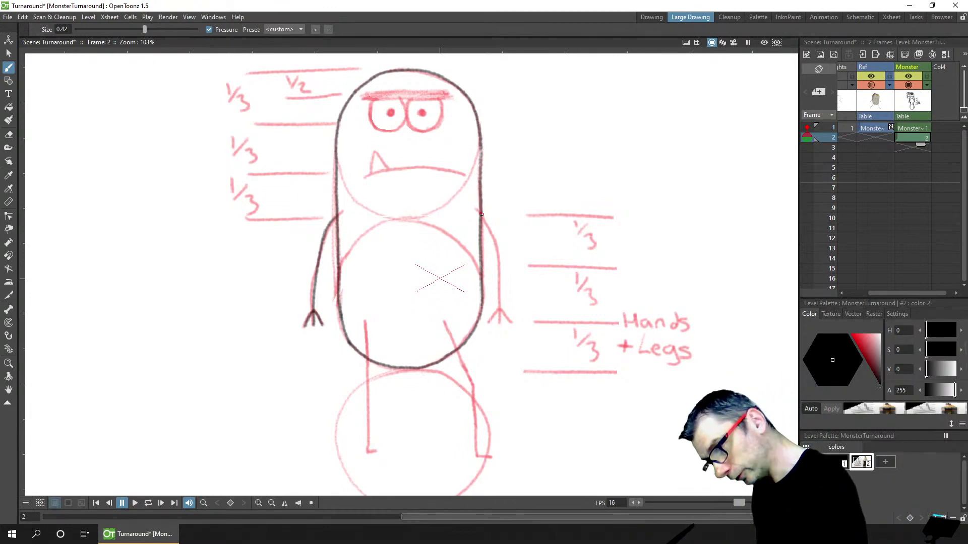
Trace the opposite curved arm from the body edge down to a three-fingered hand at the hand guide, and save the scene
mouse_move(481, 214)
left_mouse_down()
mouse_move(497, 245)
mouse_move(498, 323)
left_mouse_up()
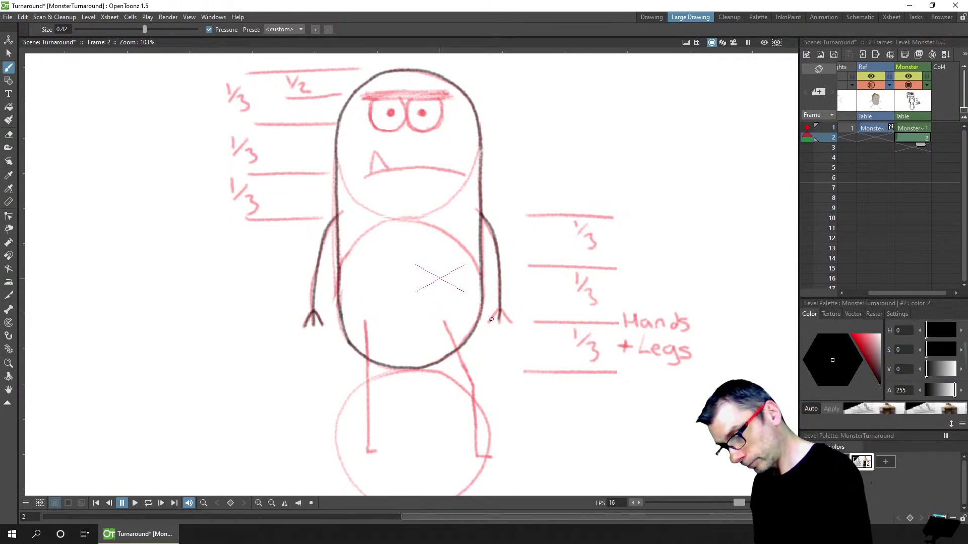
mouse_move(491, 319)
left_mouse_down()
mouse_move(501, 309)
mouse_move(506, 316)
left_mouse_up()
key("ctrl+z")
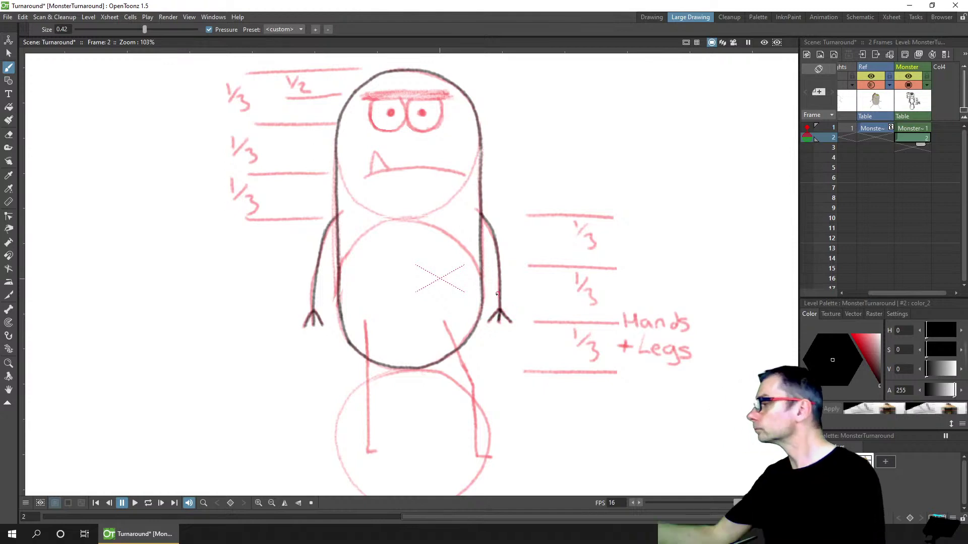
key("ctrl+s")
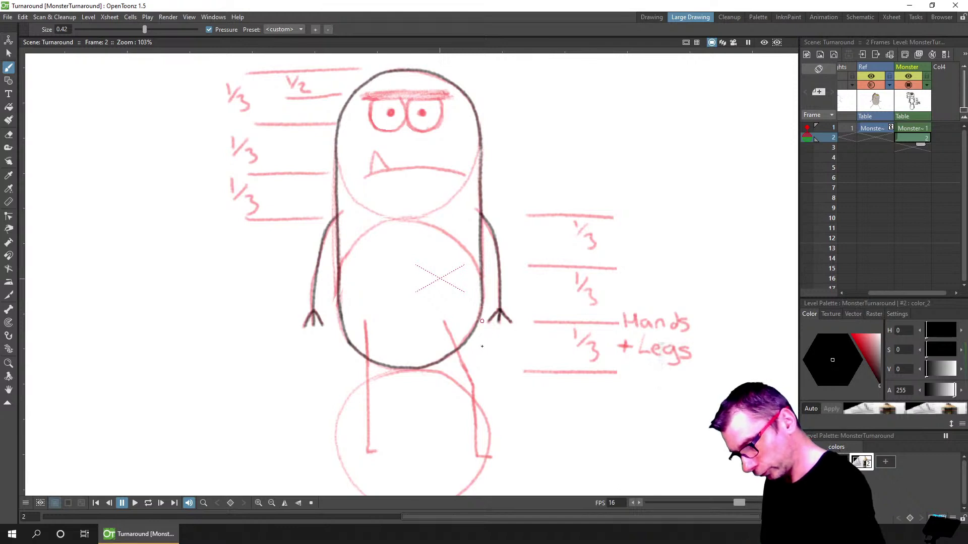
Try straight vertical leg lines down from both body sides at hand height, and undo the tooth-side one
left_click_drag(482, 321, 487, 448)
key("ctrl+z")
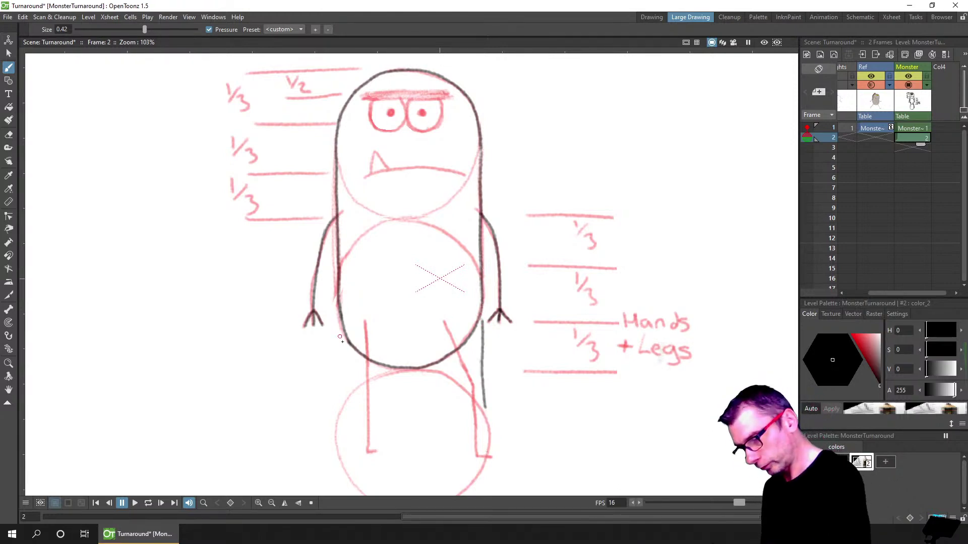
left_click_drag(339, 318, 347, 426)
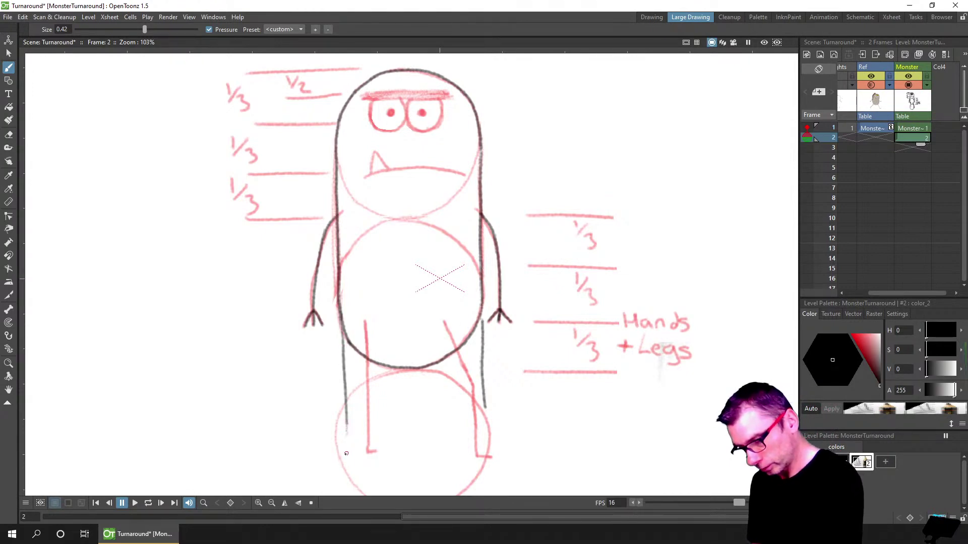
key("ctrl+z")
Draw the tooth-side leg with a short outward foot, a vertical shin and an angled thigh meeting the body's lower edge
left_click_drag(343, 452, 355, 452)
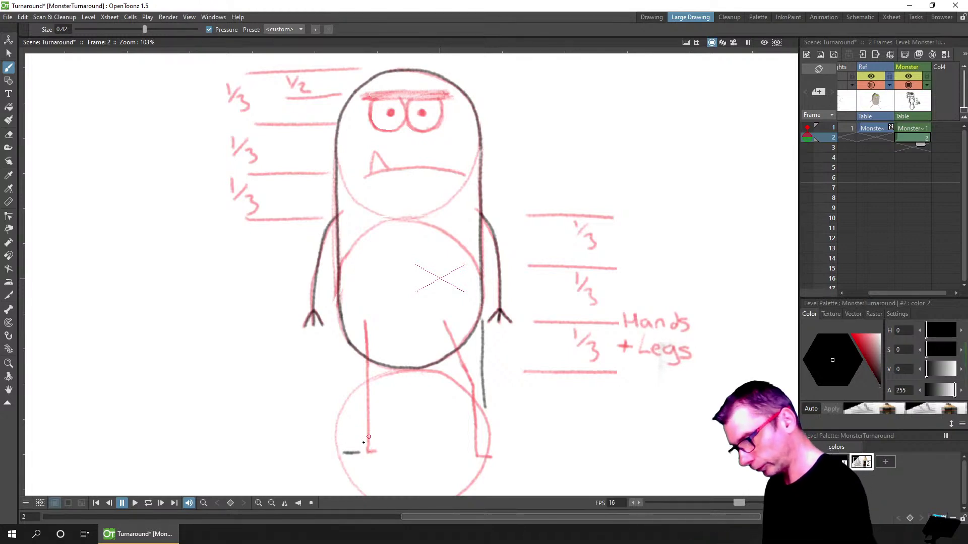
left_click_drag(361, 452, 360, 390)
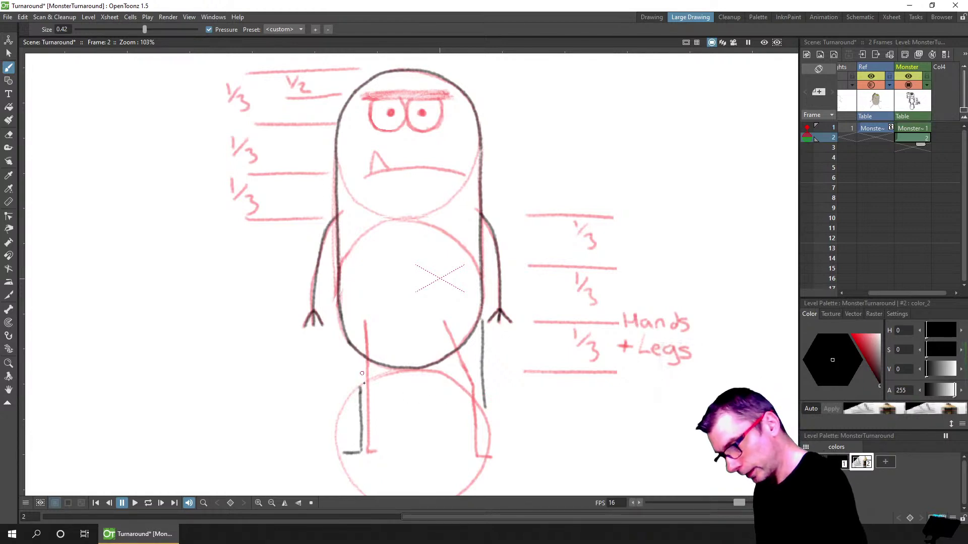
mouse_move(361, 387)
left_mouse_down()
mouse_move(370, 360)
mouse_move(361, 386)
left_mouse_up()
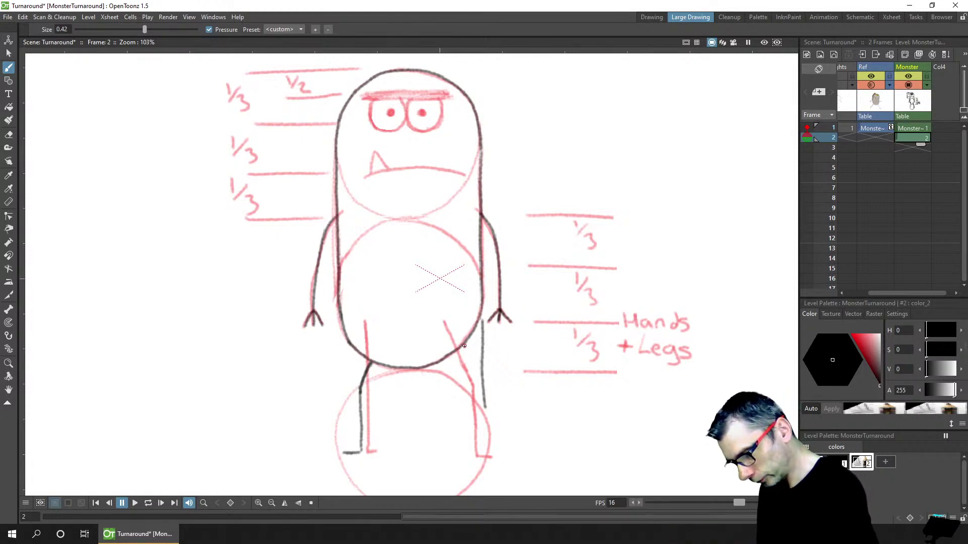
Draw the opposite leg as a straight vertical line from the body's lower edge to a short outward foot, and save the scene
left_click_drag(464, 345, 465, 454)
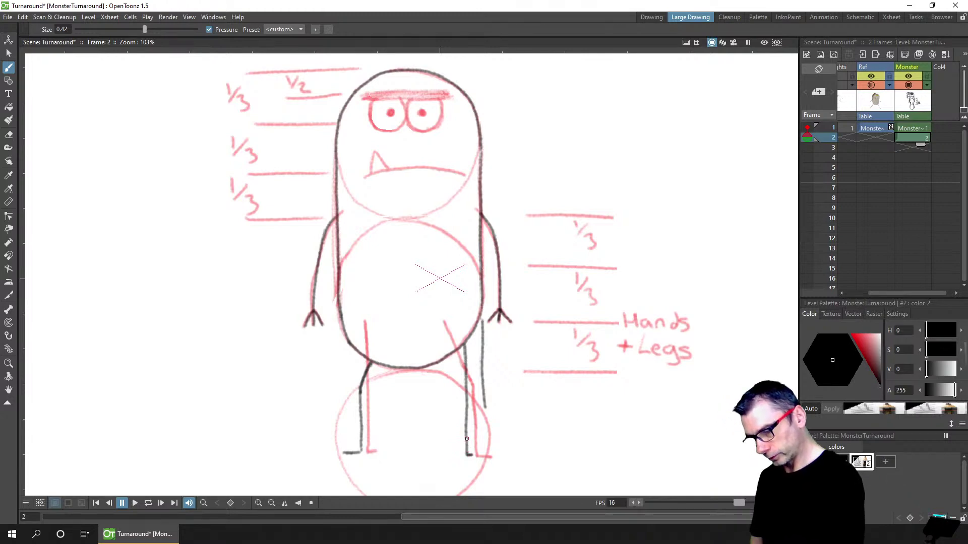
key("ctrl+s")
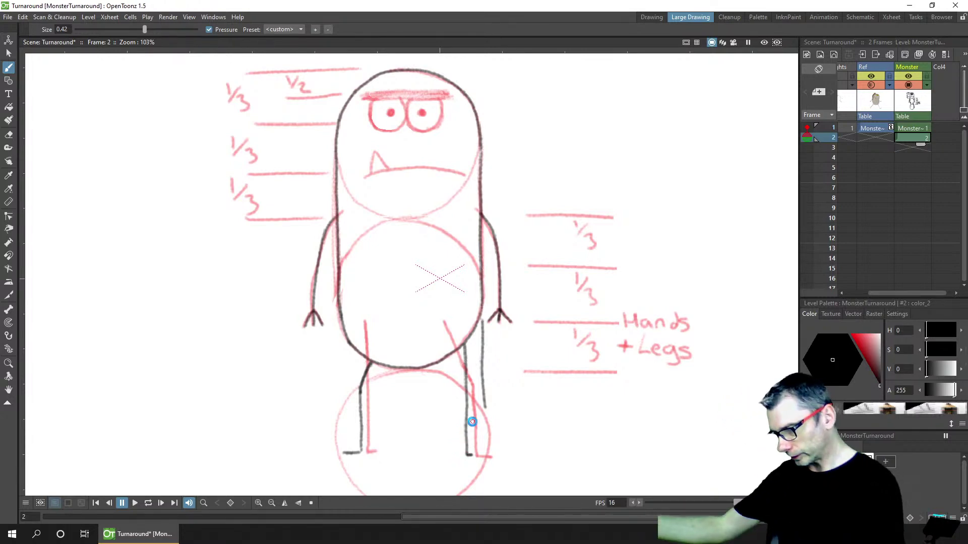
left_click_drag(360, 390, 360, 399)
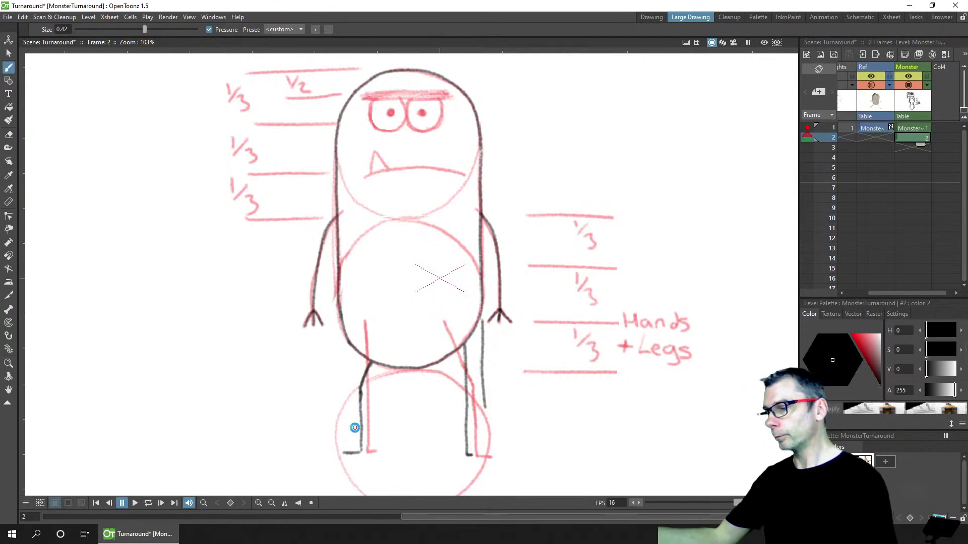
key("ctrl+s")
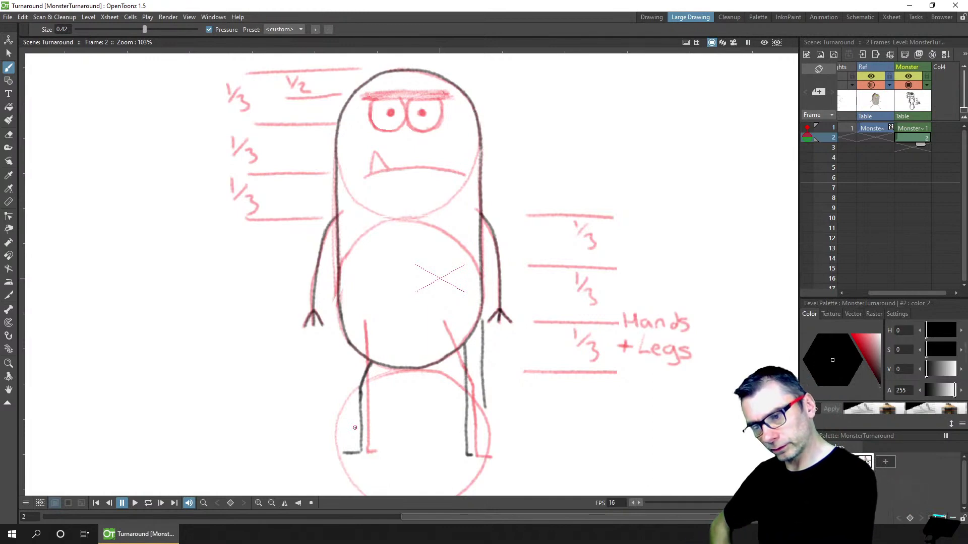
Extend the Ref drawing's exposure down to frame 9, show the reference alone on frame 3, and save the scene
left_click(882, 128)
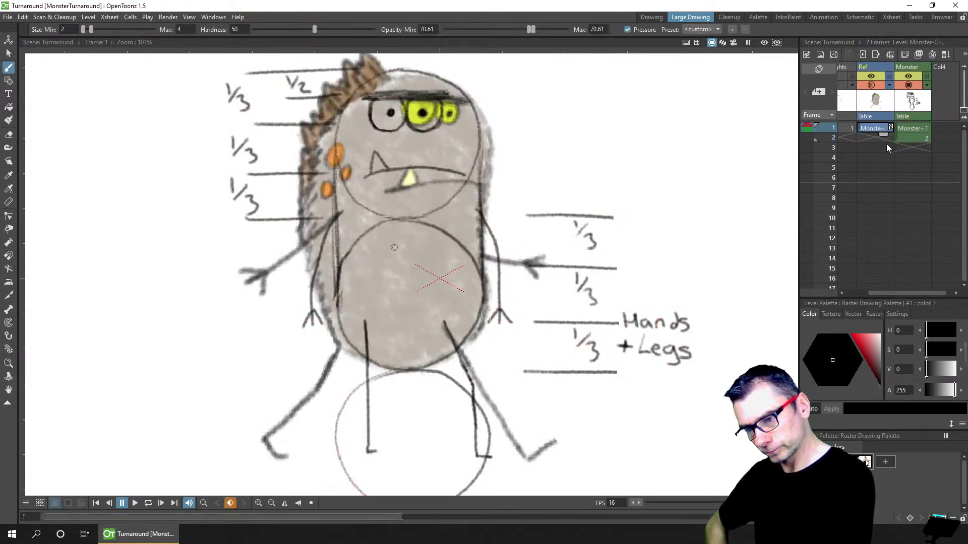
left_click_drag(887, 159, 885, 150)
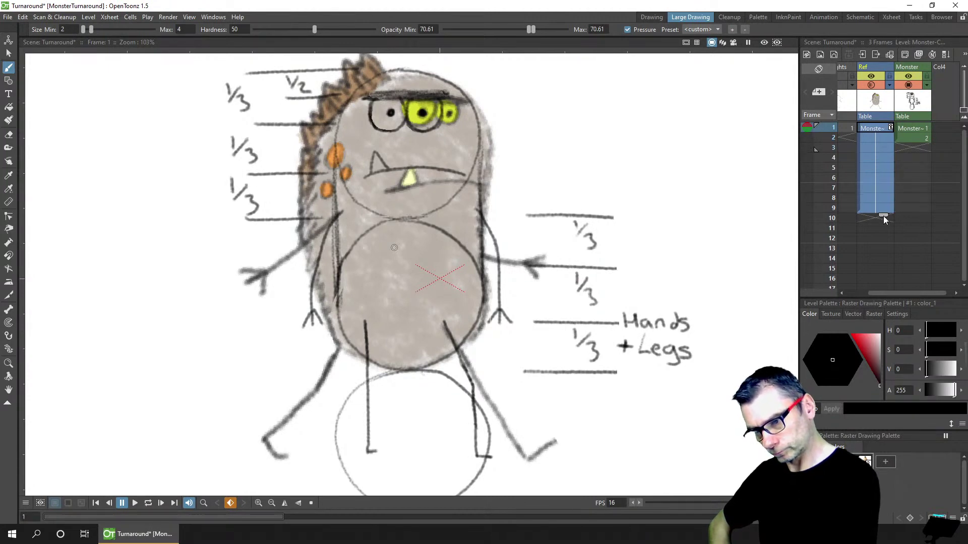
left_click_drag(884, 215, 883, 217)
left_click(883, 148)
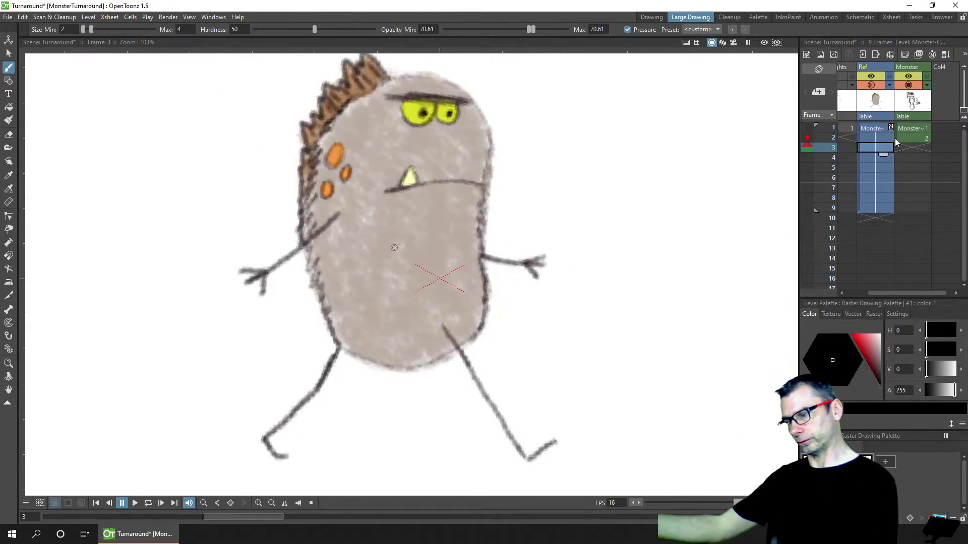
key("ctrl+s")
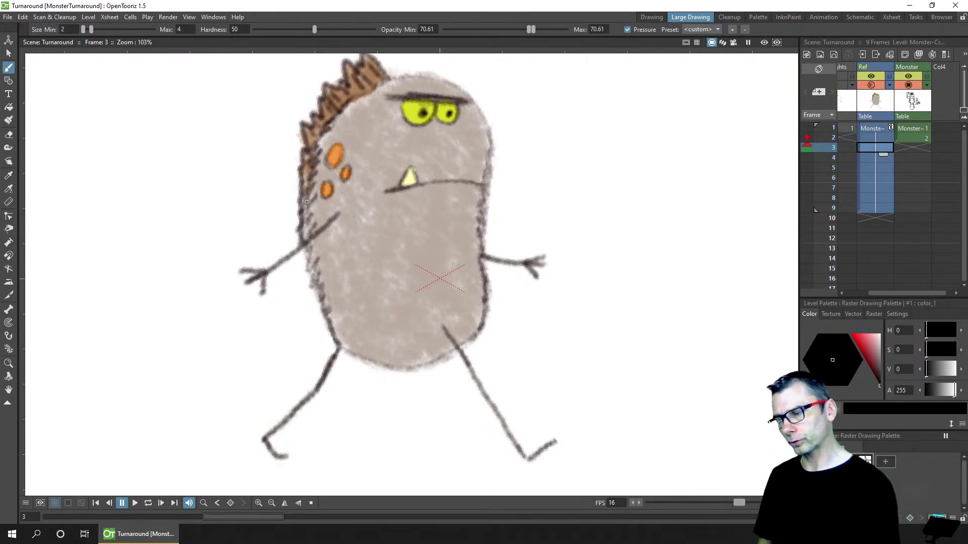
left_click(914, 140)
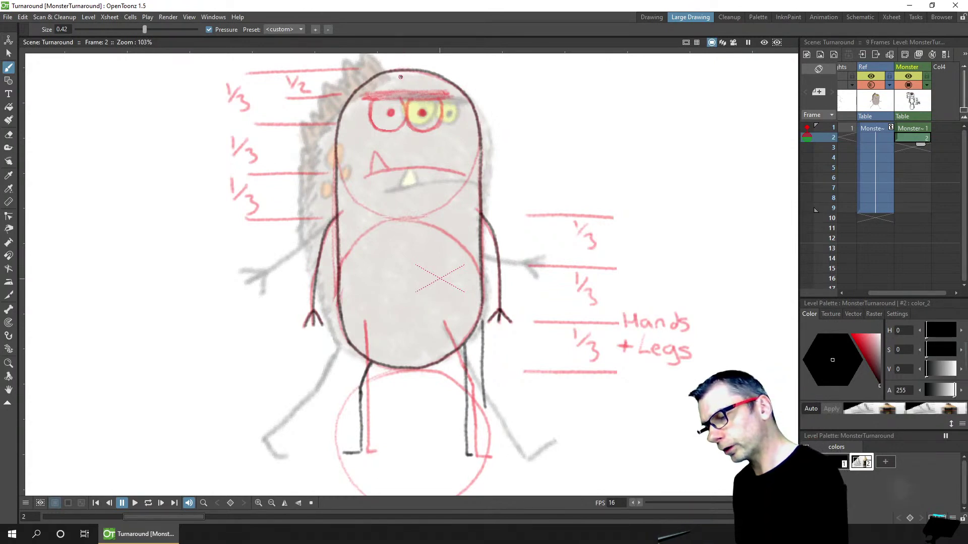
mouse_move(411, 76)
left_mouse_down()
mouse_move(394, 75)
mouse_move(403, 130)
left_mouse_up()
key("ctrl+z")
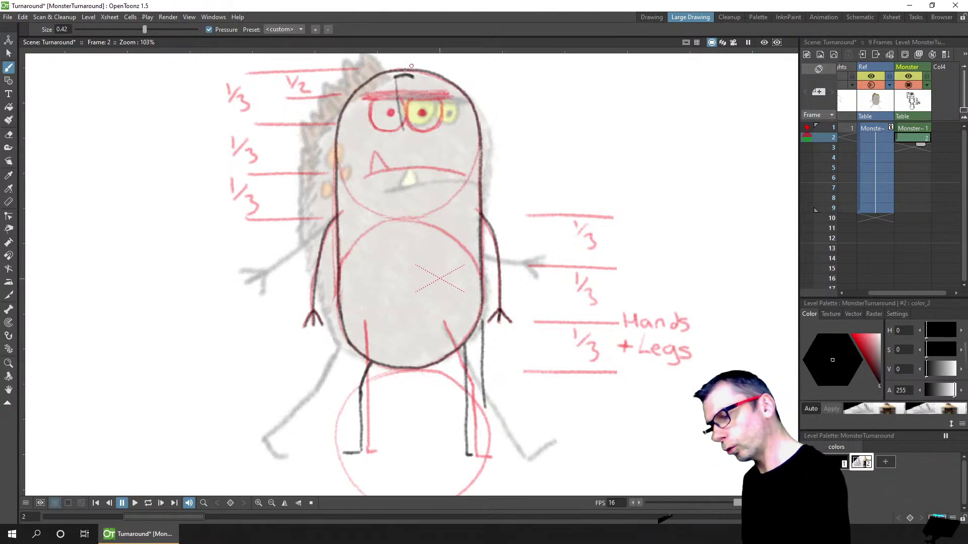
key("ctrl+z")
key("ctrl+z")
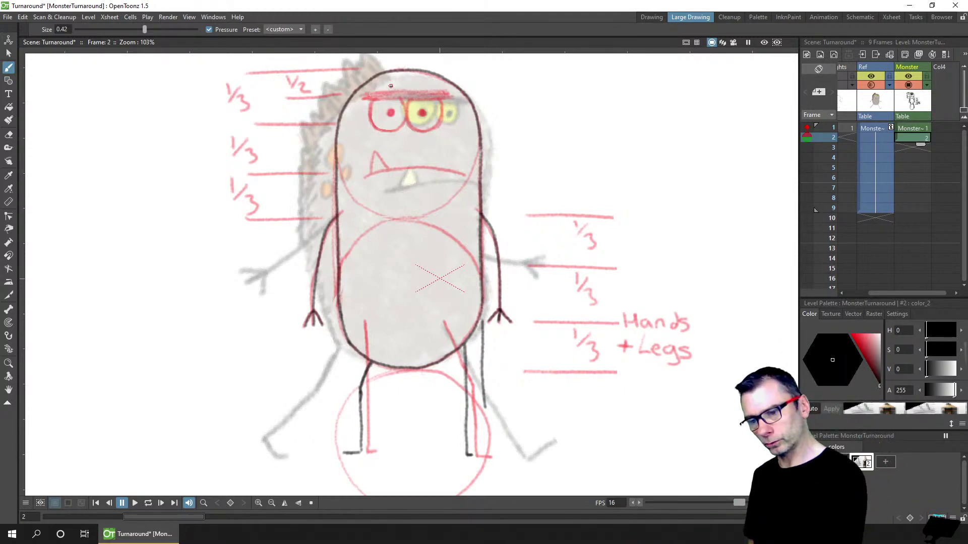
left_click(885, 148)
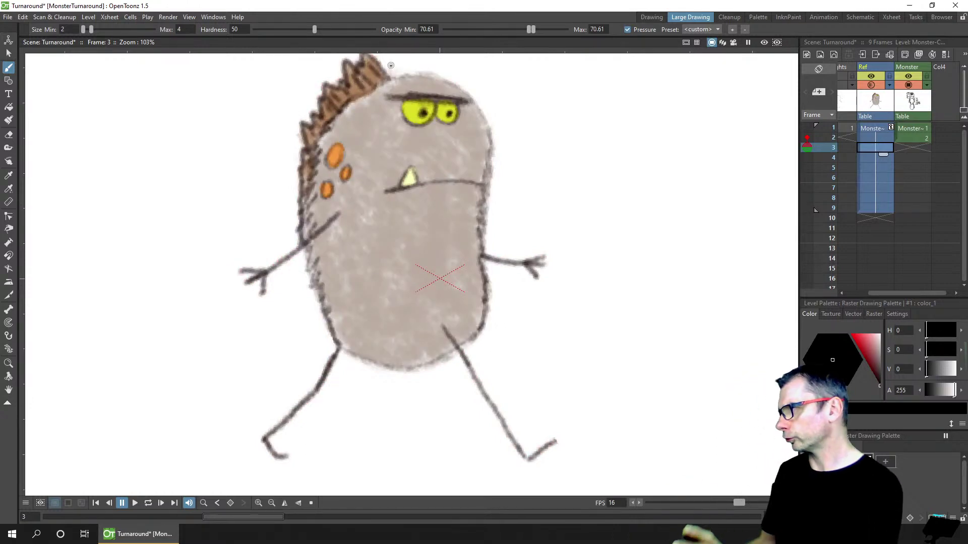
key("ctrl+s")
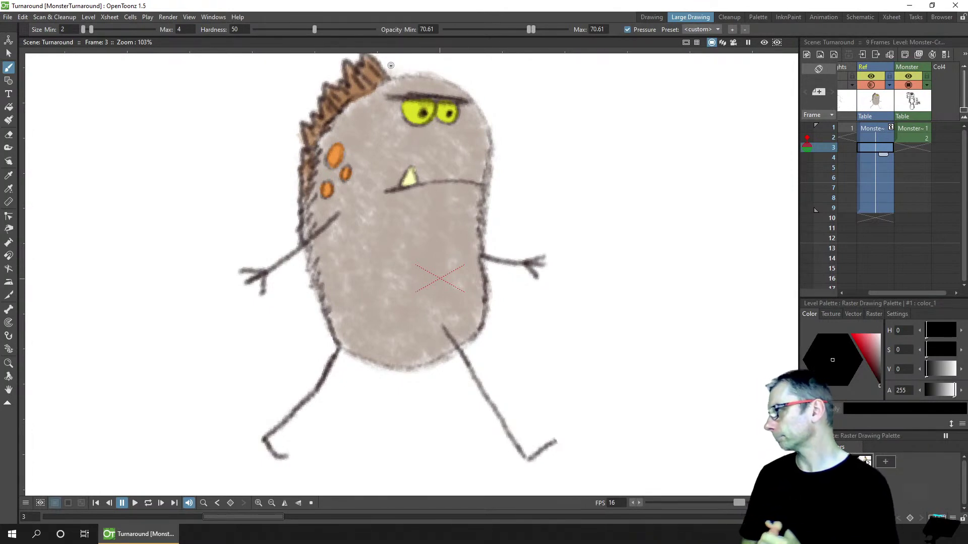
On Monster frame 2, outline a narrow central hair strip tapering from the head's top to a point at the head circle's base, and save
left_click(918, 138)
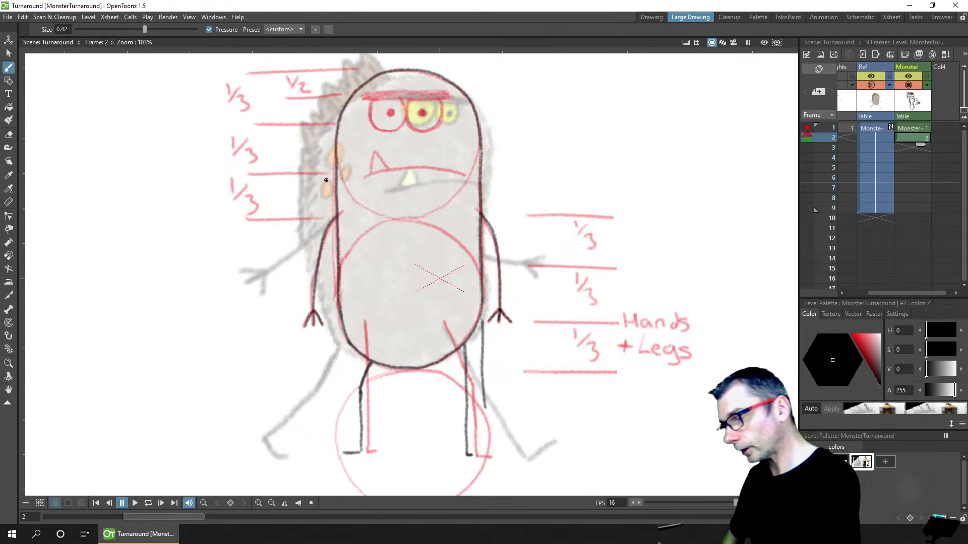
left_click(395, 70)
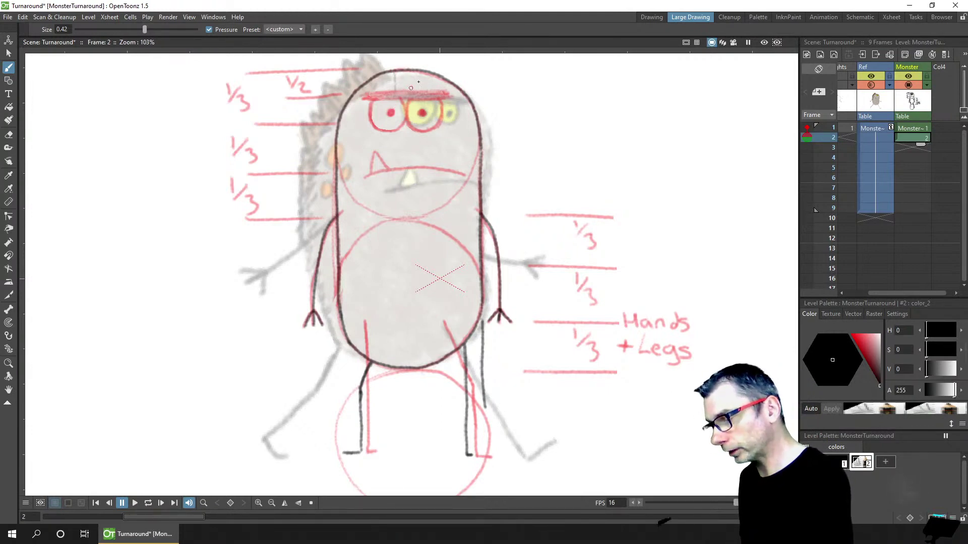
left_click_drag(413, 71, 412, 107)
mouse_move(415, 71)
left_mouse_down()
mouse_move(417, 110)
mouse_move(393, 153)
left_mouse_up()
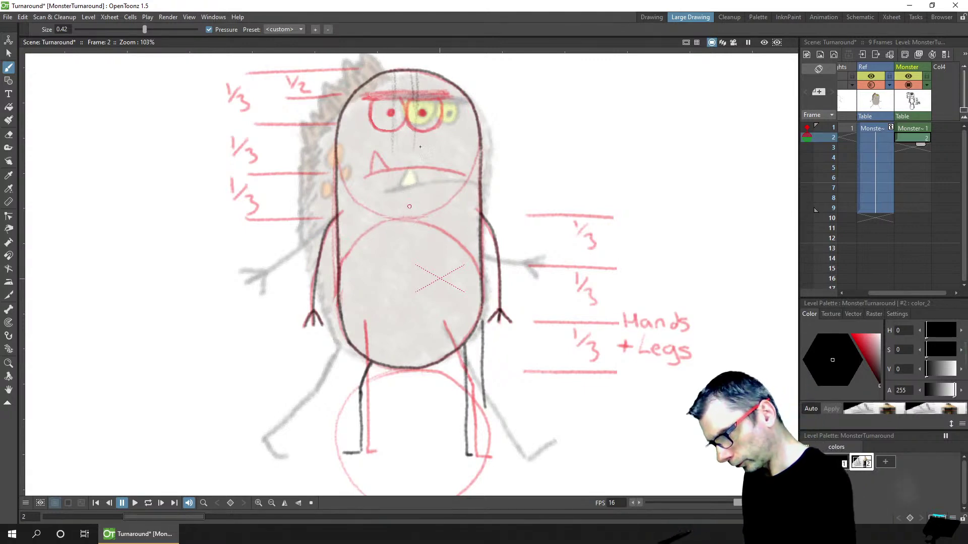
left_click_drag(398, 152, 397, 207)
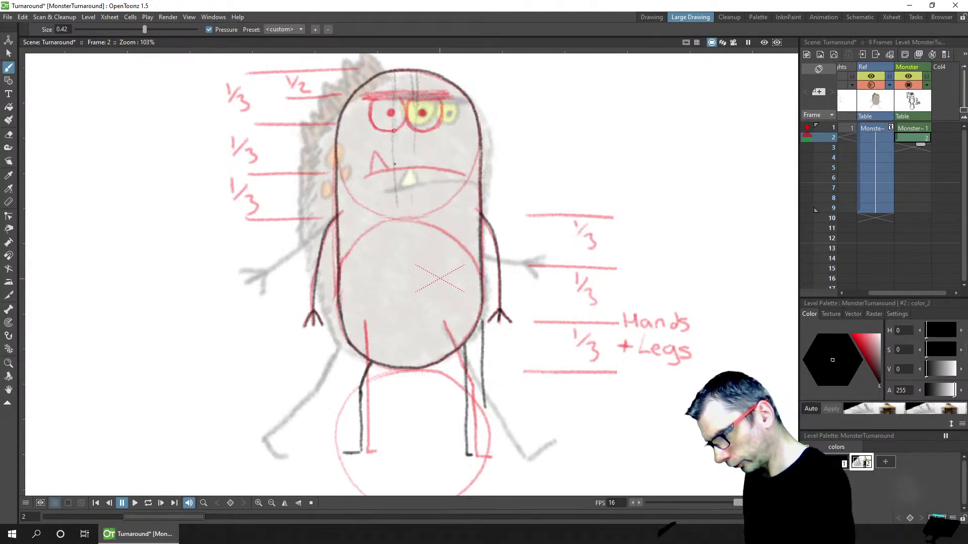
mouse_move(395, 135)
left_mouse_down()
mouse_move(401, 222)
mouse_move(412, 146)
left_mouse_up()
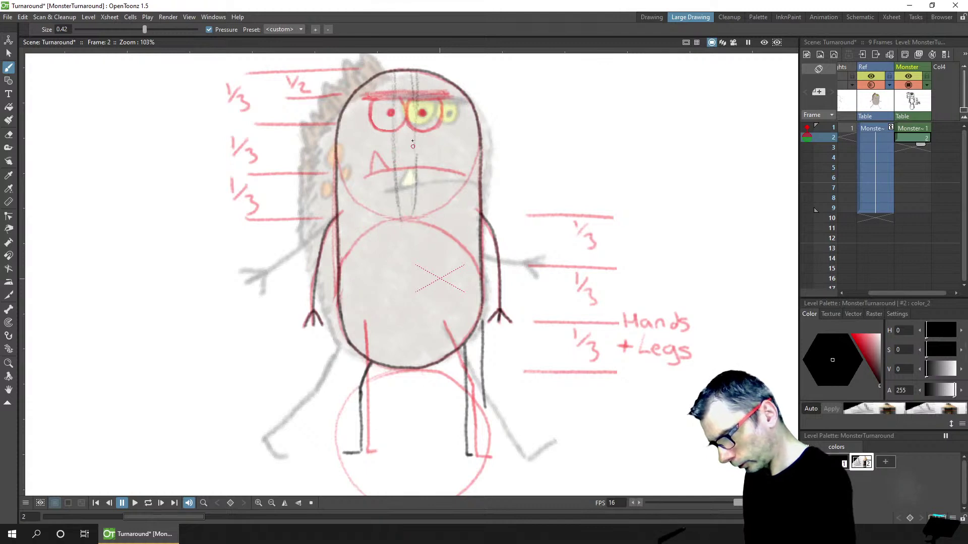
key("ctrl+z")
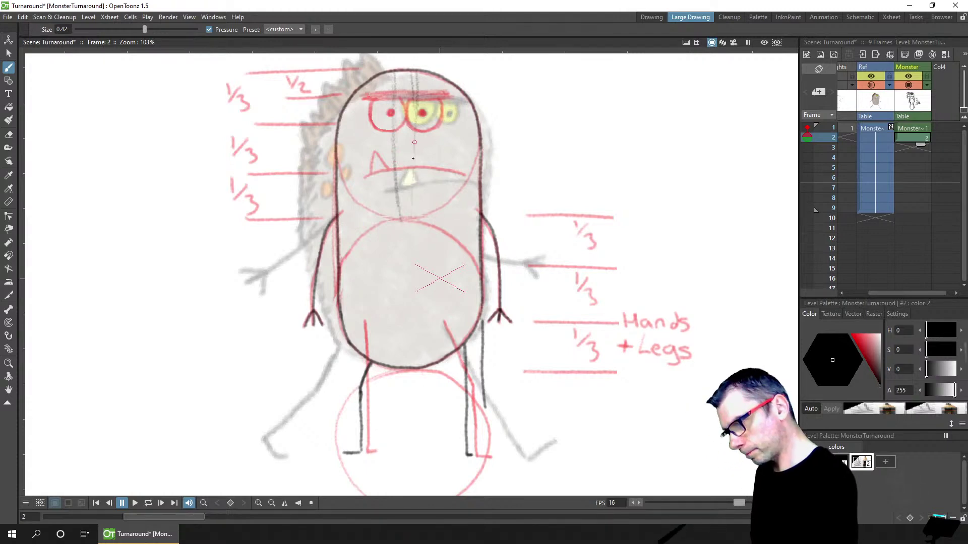
mouse_move(410, 205)
left_mouse_down()
mouse_move(411, 172)
mouse_move(403, 225)
left_mouse_up()
mouse_move(413, 170)
left_mouse_down()
mouse_move(404, 222)
mouse_move(394, 151)
left_mouse_up()
key("ctrl+s")
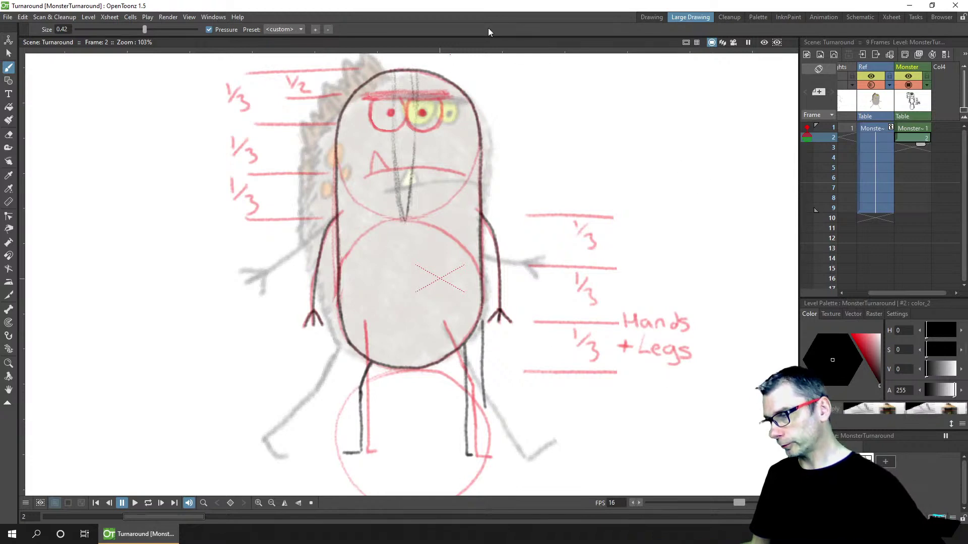
Extend the central hair strip above the head with a jagged tip and redraw both of its long side edges
left_click(392, 59)
mouse_move(392, 58)
left_mouse_down()
mouse_move(414, 92)
mouse_move(416, 62)
mouse_move(393, 60)
mouse_move(395, 112)
left_mouse_up()
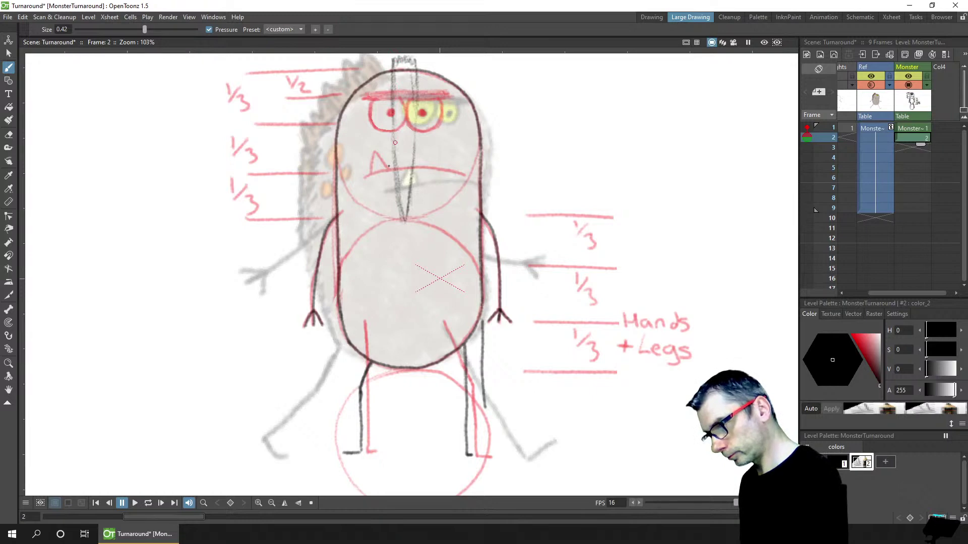
left_click_drag(392, 76, 395, 125)
mouse_move(414, 60)
left_mouse_down()
mouse_move(412, 175)
mouse_move(392, 130)
mouse_move(412, 188)
left_mouse_up()
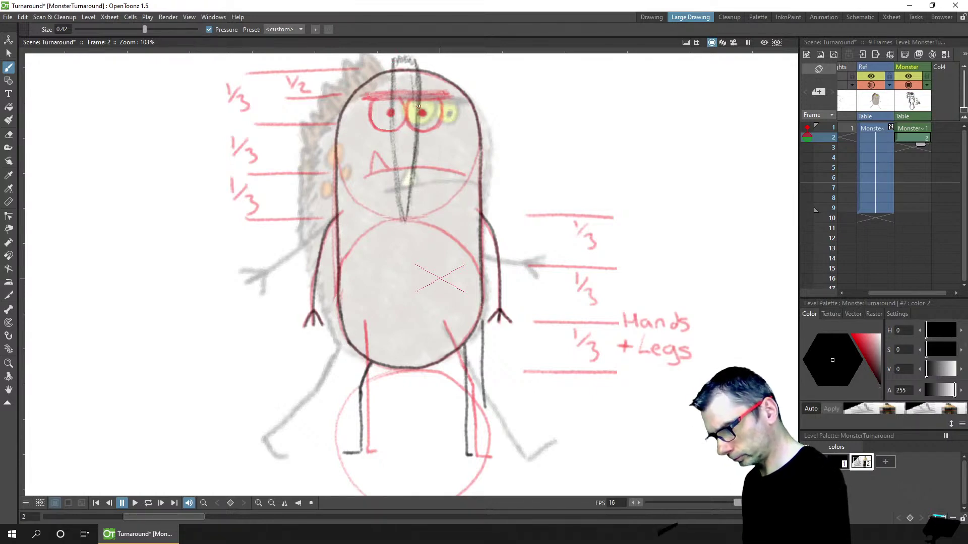
Add hair strokes down the strip's middle and edges, clean up its lower edge with the Eraser, and save the scene
mouse_move(404, 71)
left_mouse_down()
mouse_move(393, 158)
mouse_move(403, 63)
mouse_move(405, 213)
left_mouse_up()
left_click_drag(402, 154, 398, 215)
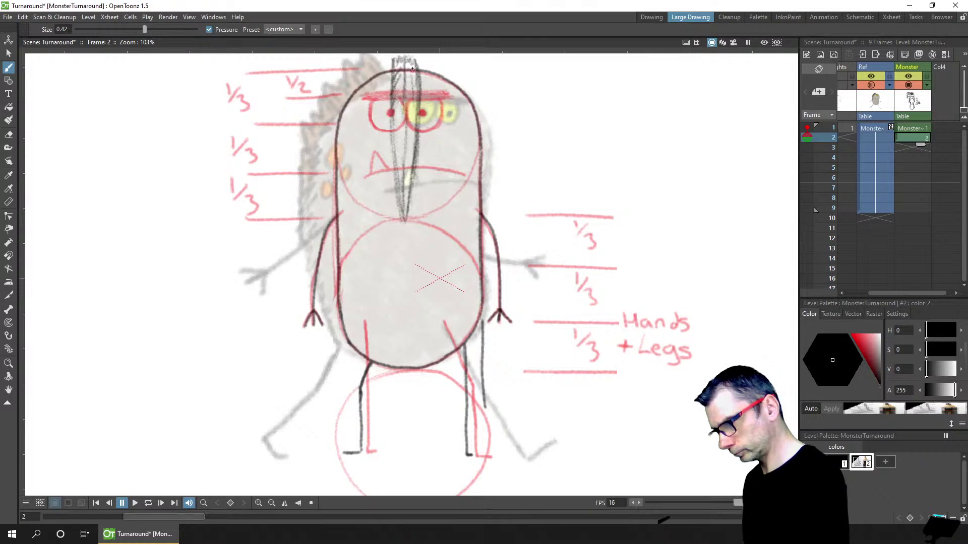
left_click_drag(418, 65, 410, 96)
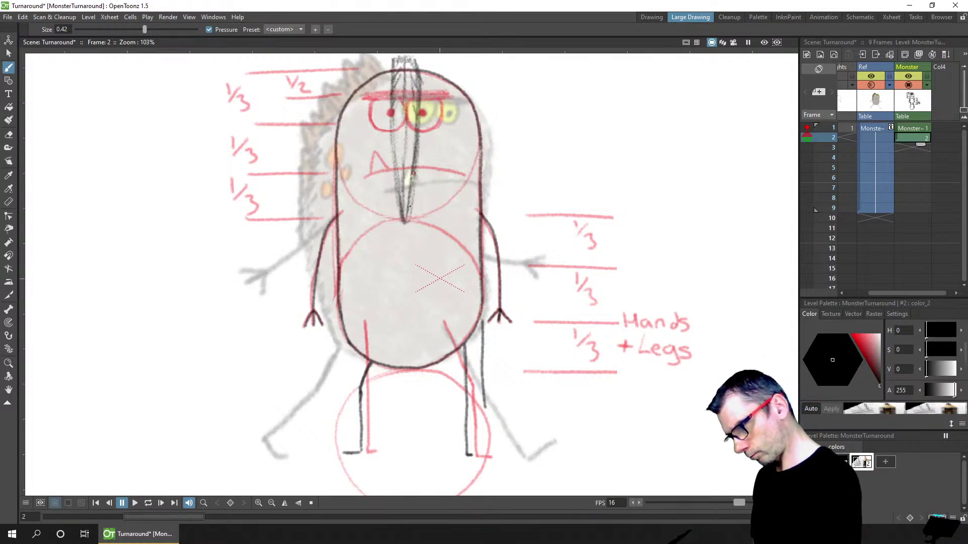
key("a")
mouse_move(411, 190)
left_mouse_down()
mouse_move(404, 222)
mouse_move(413, 171)
left_mouse_up()
key("b")
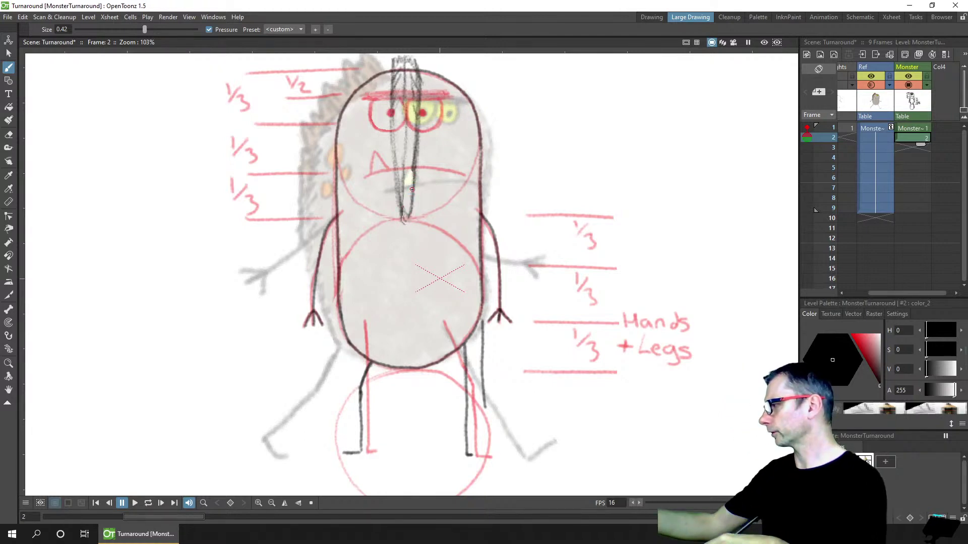
key("ctrl+s")
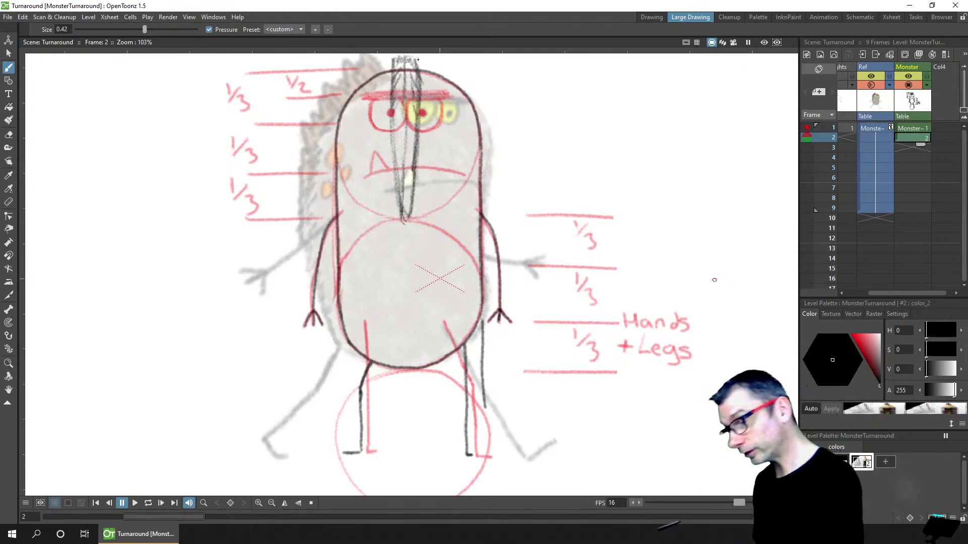
Fill both halves of the hair strip with short jagged hair strokes from tip to lower point, and save the scene
left_click_drag(413, 57, 416, 64)
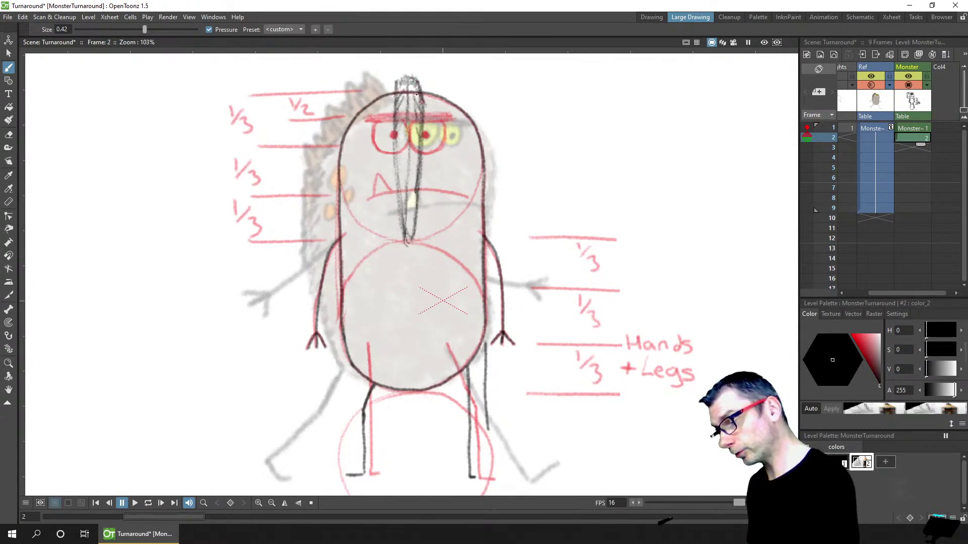
mouse_move(403, 85)
left_mouse_down()
mouse_move(398, 162)
mouse_move(404, 200)
left_mouse_up()
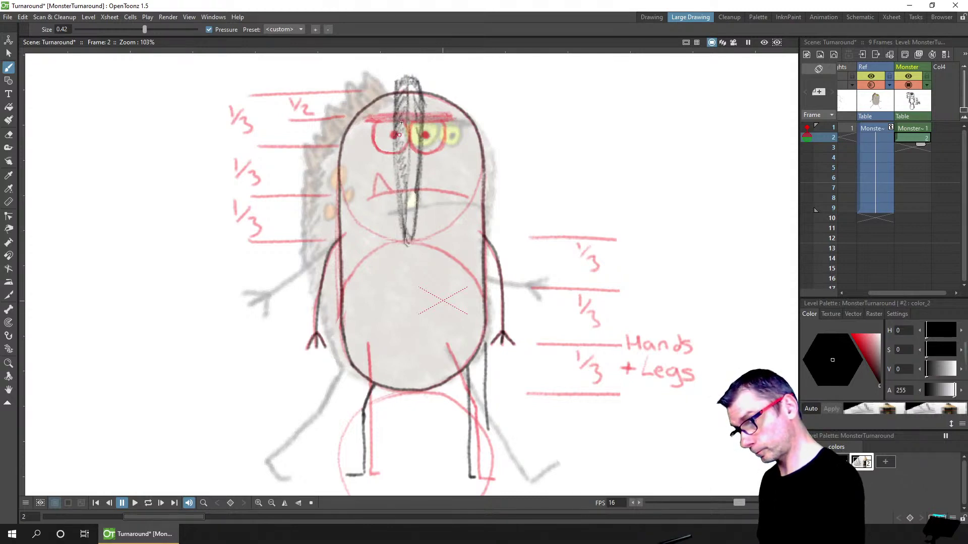
left_click_drag(402, 131, 405, 201)
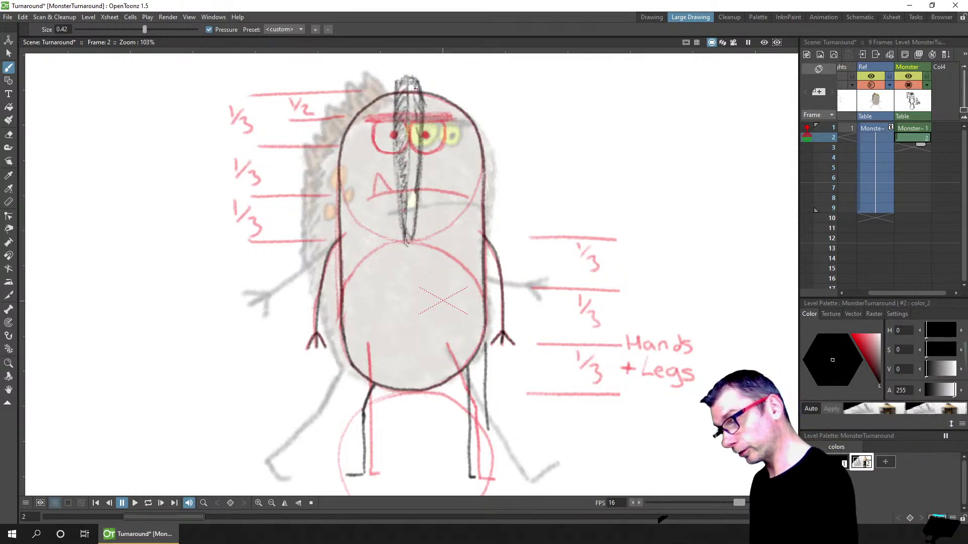
mouse_move(413, 84)
left_mouse_down()
mouse_move(408, 212)
mouse_move(407, 162)
mouse_move(418, 188)
mouse_move(411, 233)
left_mouse_up()
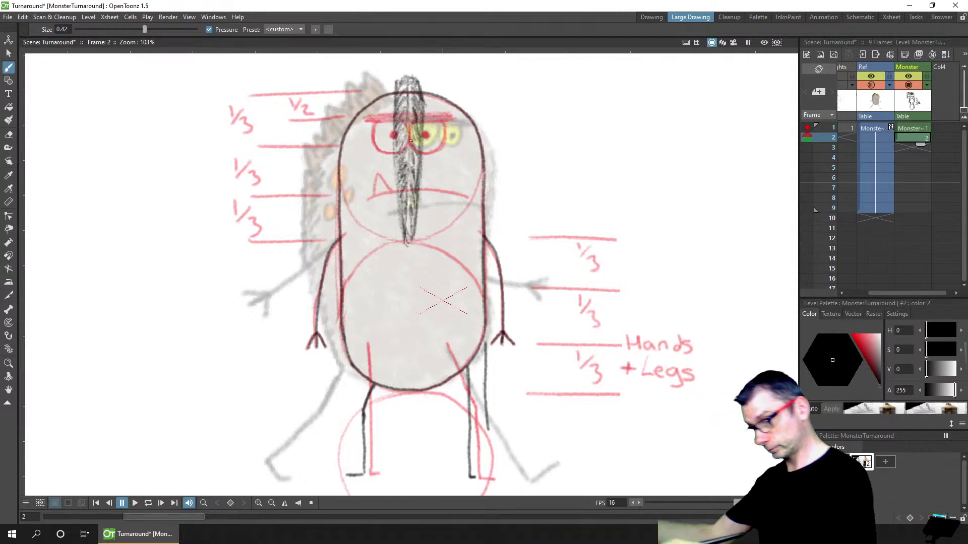
key("ctrl+s")
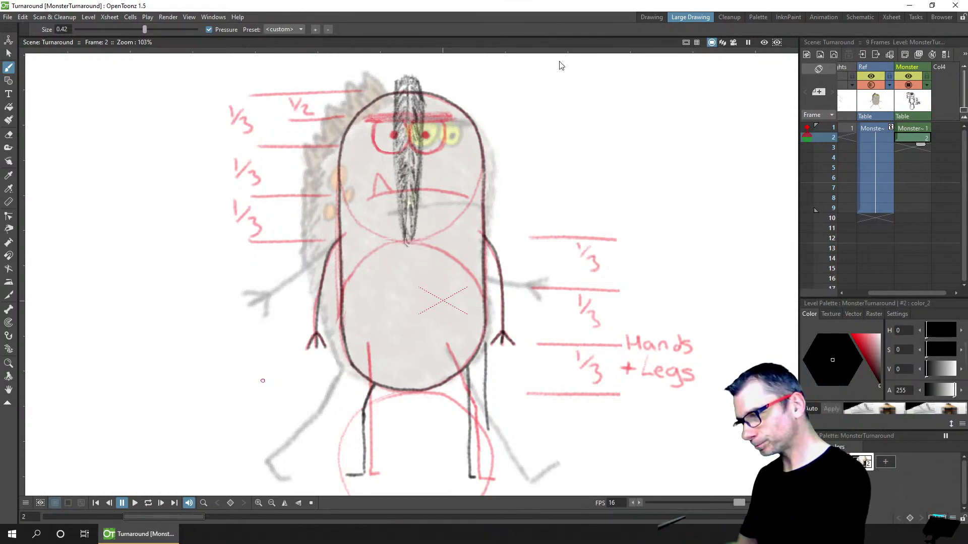
On Monster frame 3, show frame 1 as the onion-skin guide, trace the construction head circle, and save the scene
left_click(907, 147)
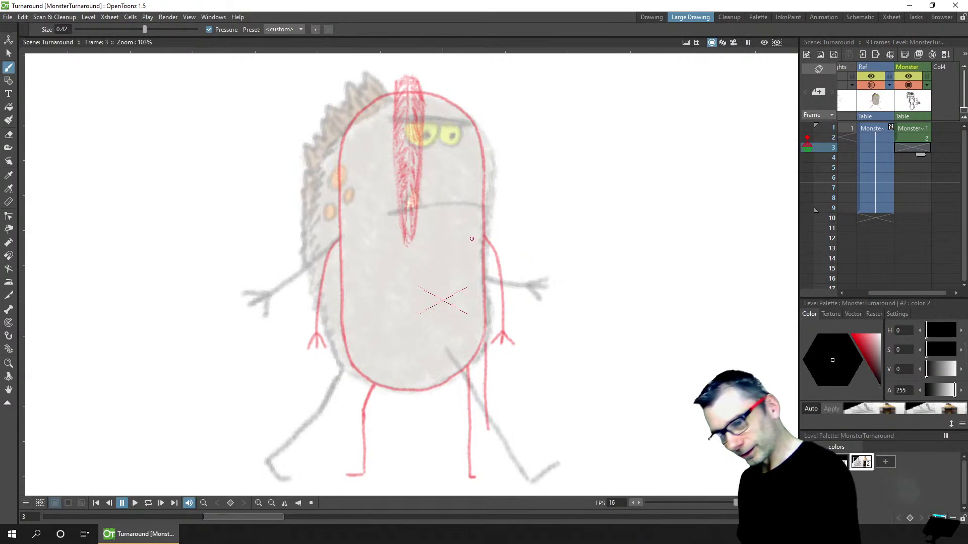
left_click(807, 127)
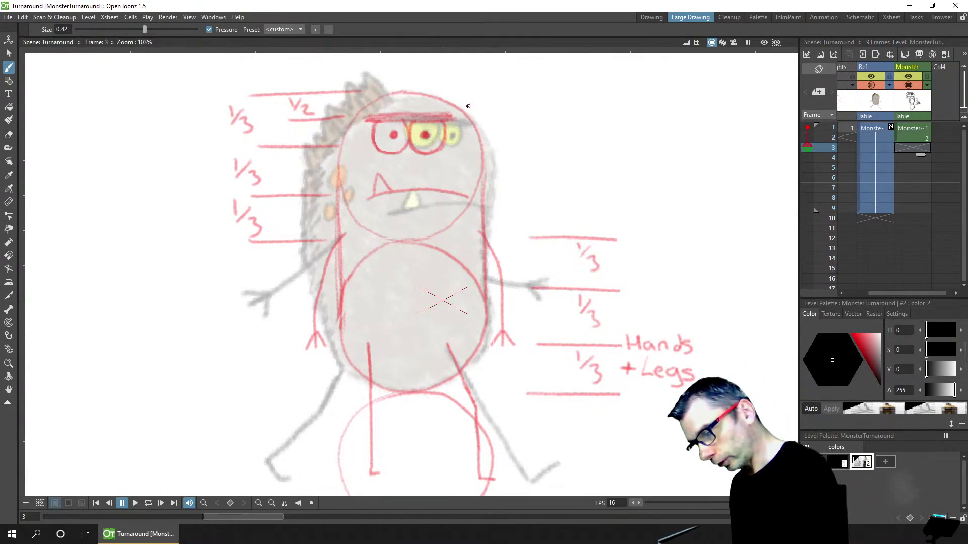
mouse_move(464, 113)
left_mouse_down()
mouse_move(418, 92)
mouse_move(367, 104)
mouse_move(341, 146)
mouse_move(356, 216)
left_mouse_up()
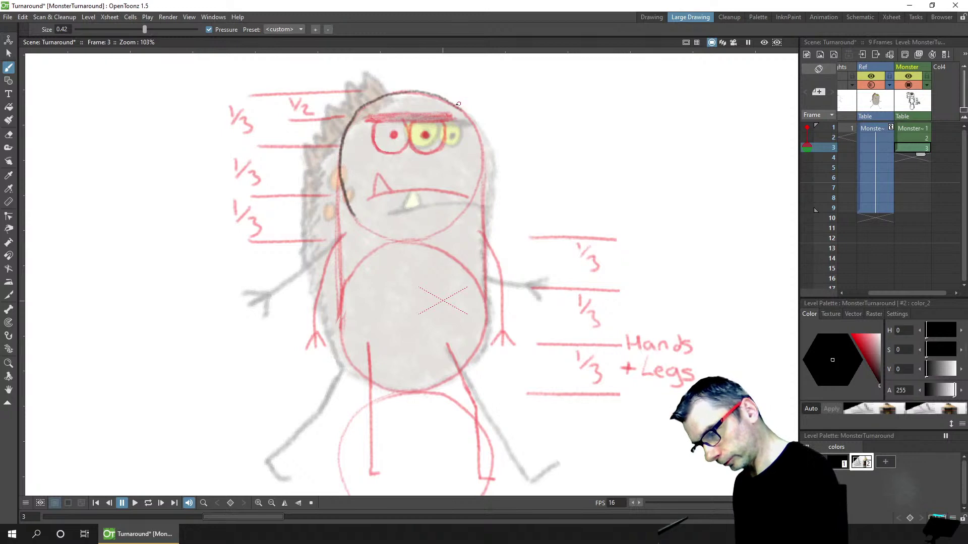
mouse_move(465, 114)
left_mouse_down()
mouse_move(482, 167)
mouse_move(452, 223)
left_mouse_up()
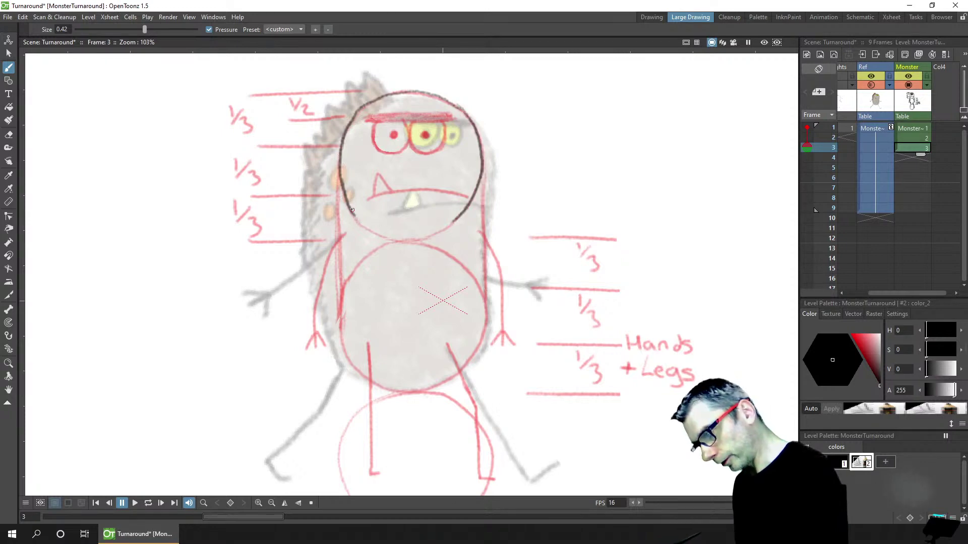
mouse_move(358, 222)
left_mouse_down()
mouse_move(385, 241)
mouse_move(454, 221)
left_mouse_up()
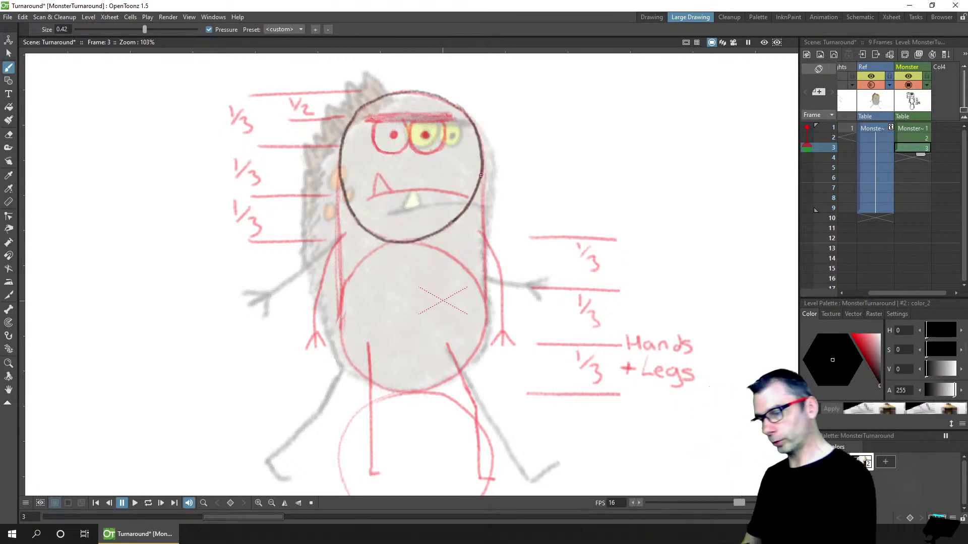
key("ctrl+s")
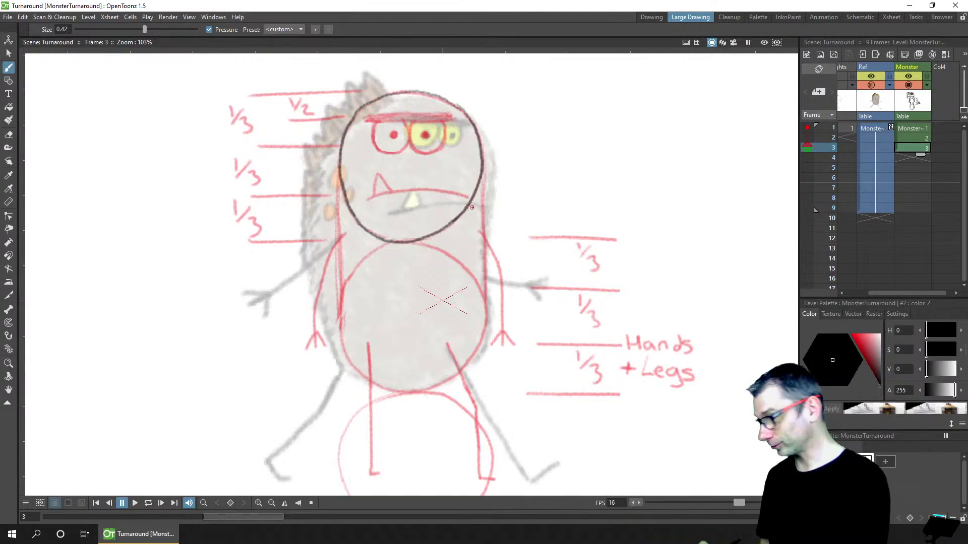
left_click(9, 56)
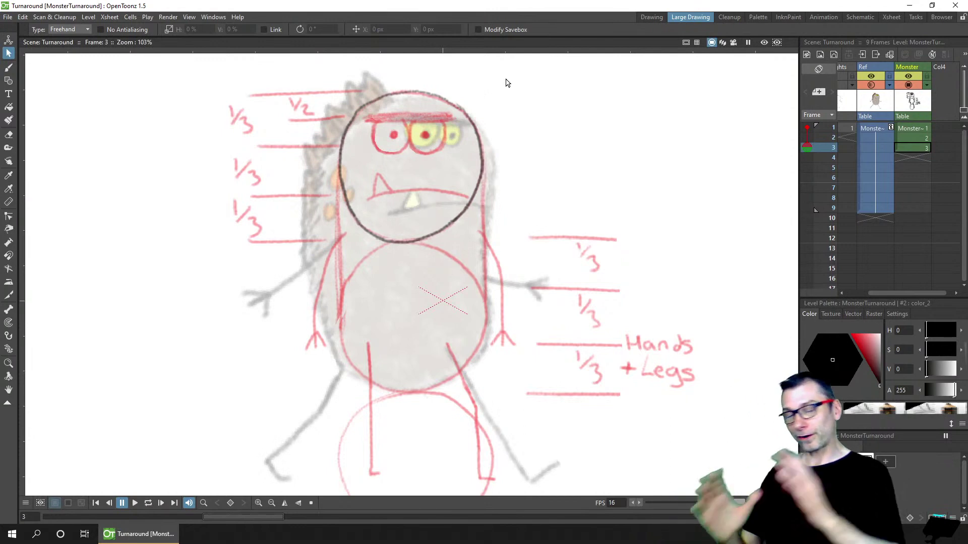
left_click(9, 67)
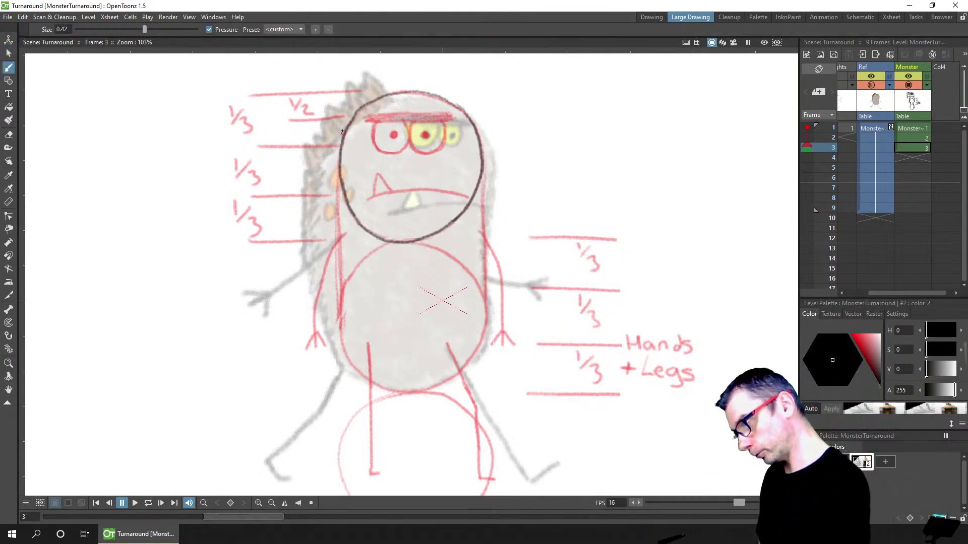
left_click_drag(344, 126, 339, 321)
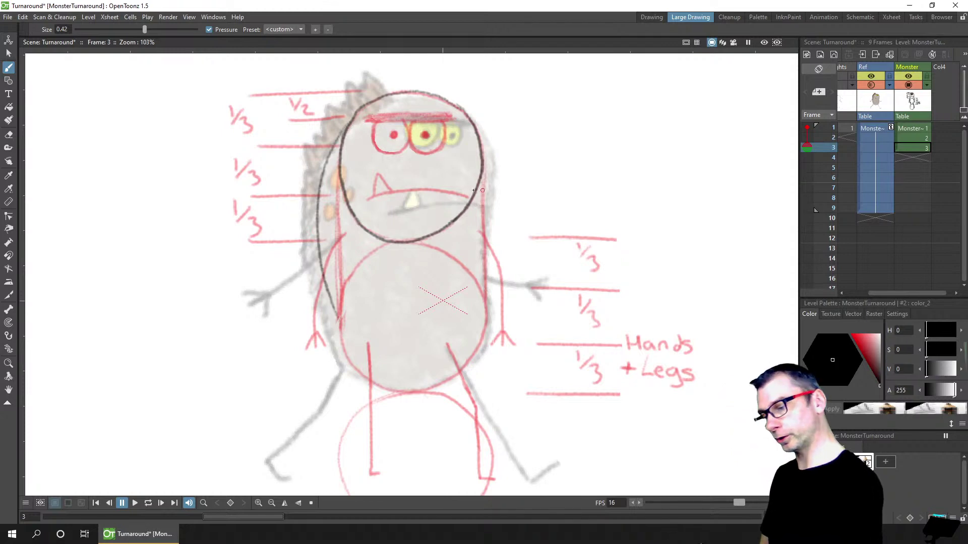
left_click_drag(479, 183, 472, 267)
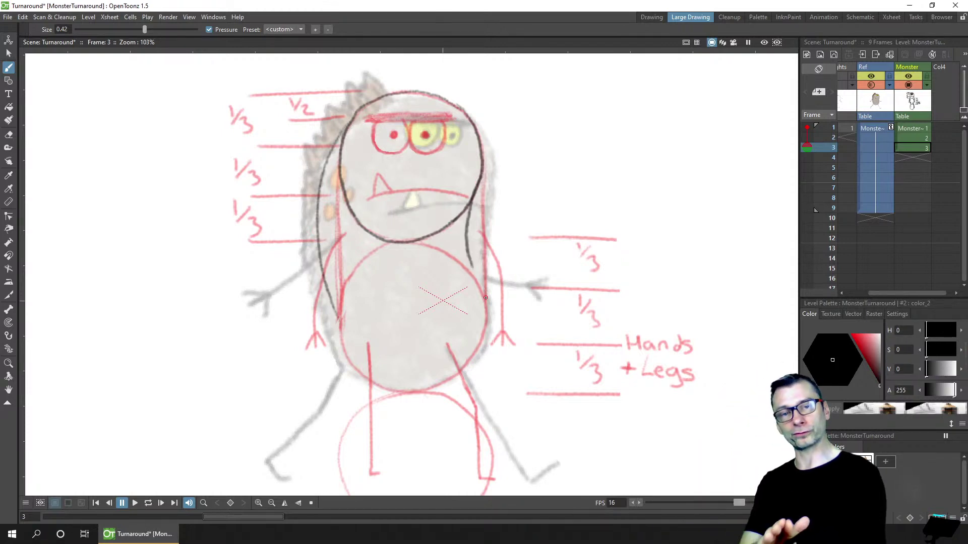
key("ctrl+z")
key("ctrl+z")
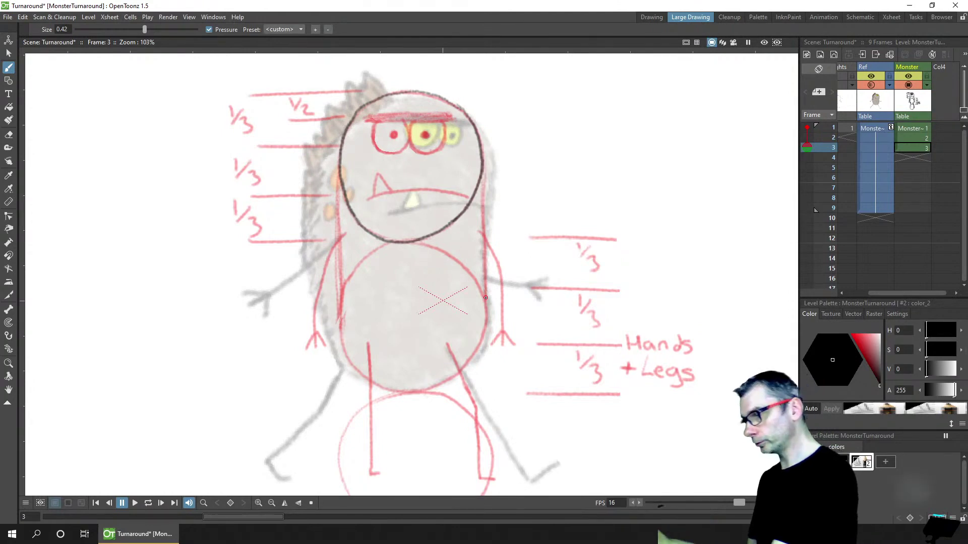
left_click(13, 58)
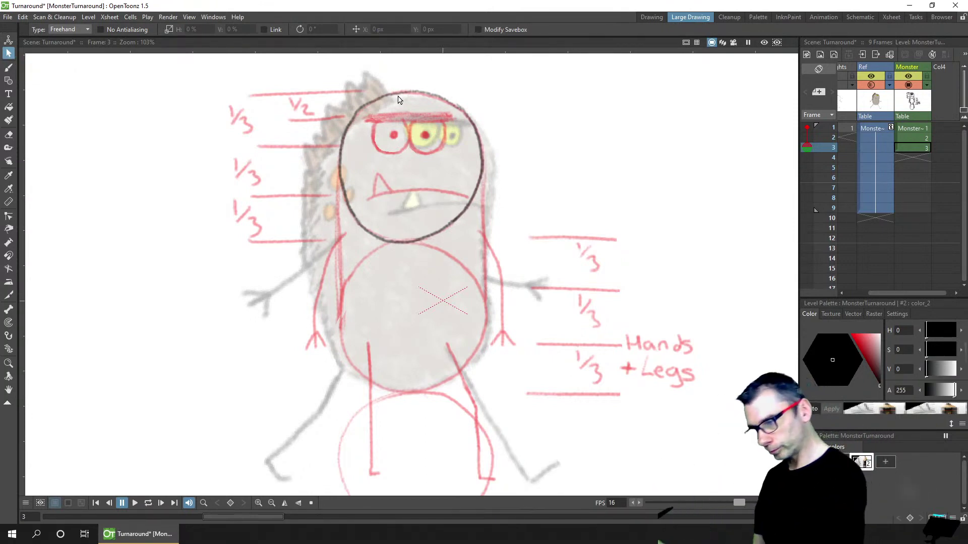
left_click_drag(409, 74, 409, 343)
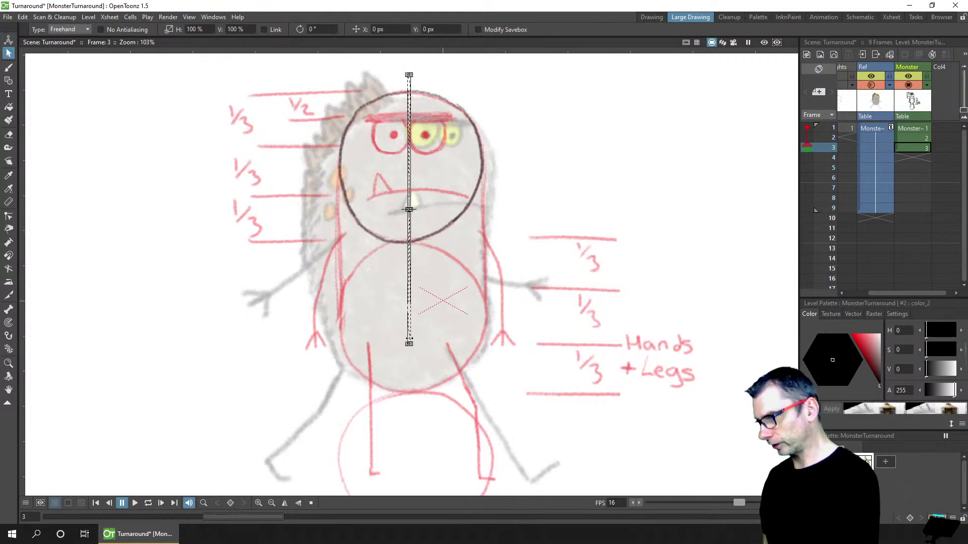
left_click(292, 317)
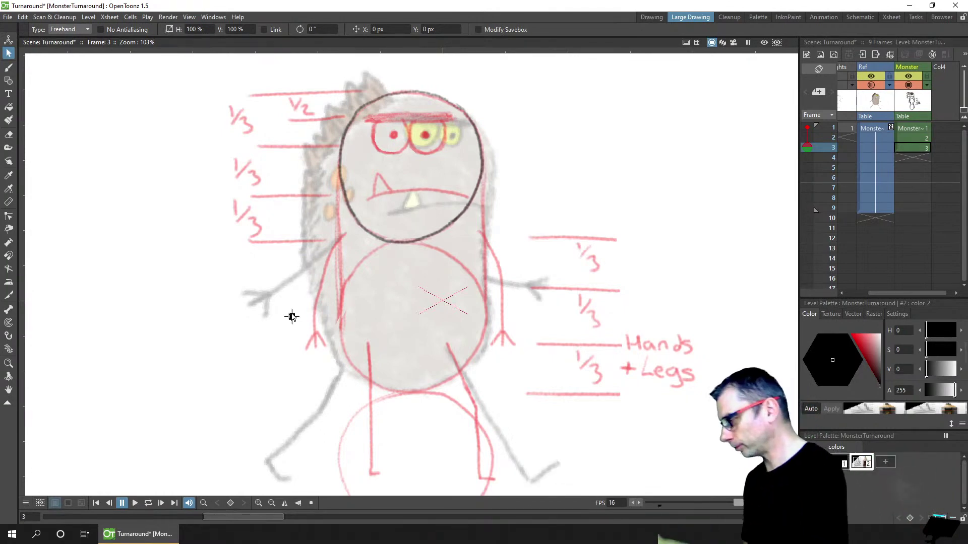
Select the traced head circle with a freehand selection and shift it slightly to the right of the construction circle
left_click(8, 53)
mouse_move(443, 82)
left_mouse_down()
mouse_move(384, 81)
mouse_move(305, 195)
mouse_move(362, 271)
mouse_move(515, 228)
mouse_move(469, 190)
mouse_move(492, 193)
left_mouse_up()
left_click(609, 195)
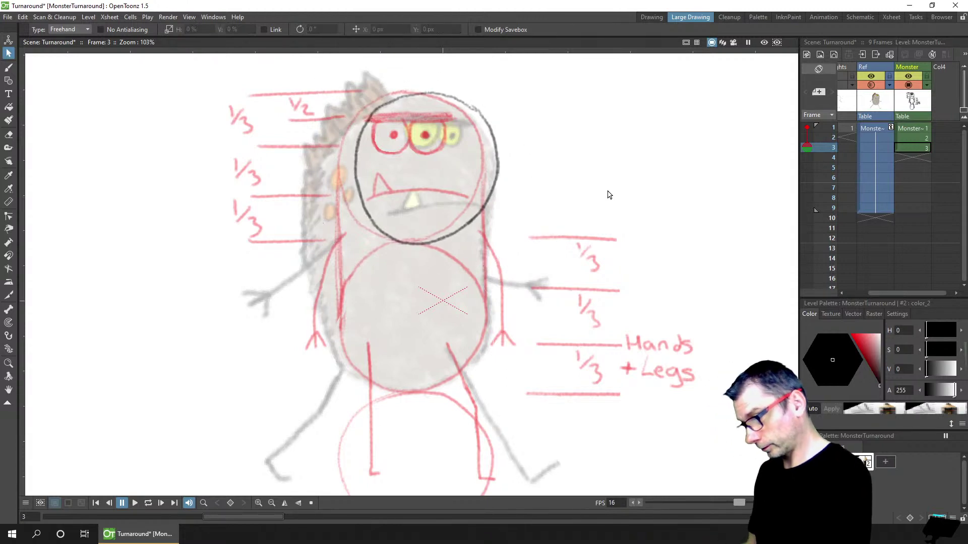
Trace the lower body circle over the construction sketch, directly below the shifted head circle
left_click(9, 67)
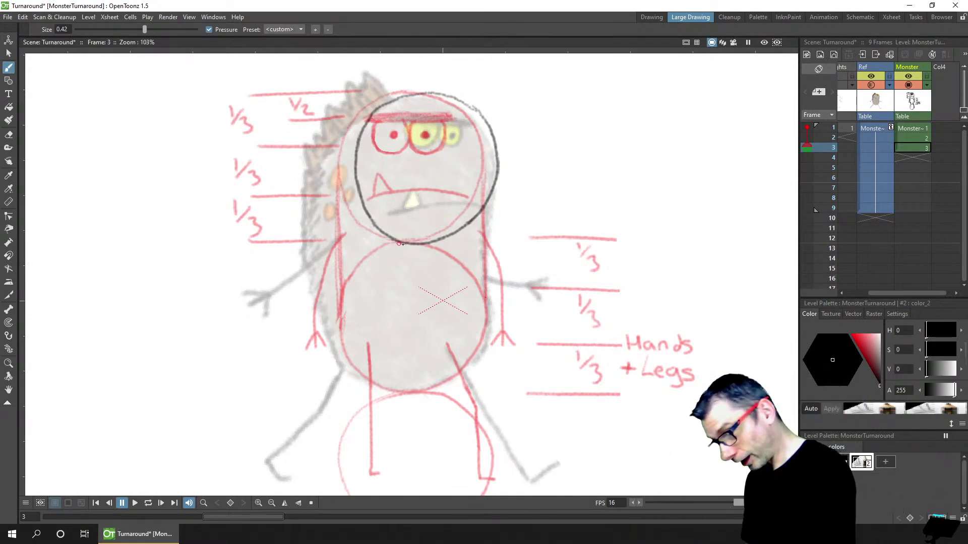
mouse_move(386, 244)
left_mouse_down()
mouse_move(353, 272)
mouse_move(339, 312)
left_mouse_up()
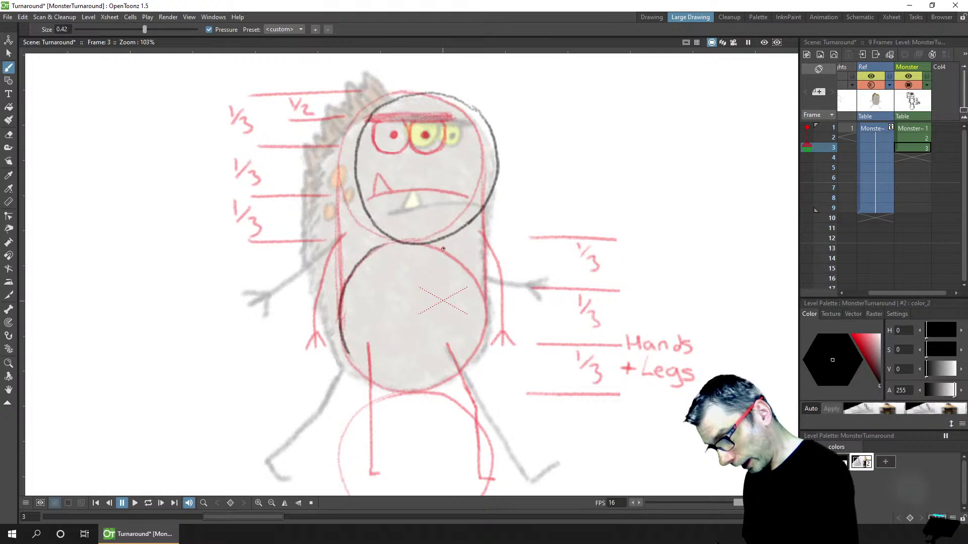
left_click_drag(444, 251, 479, 291)
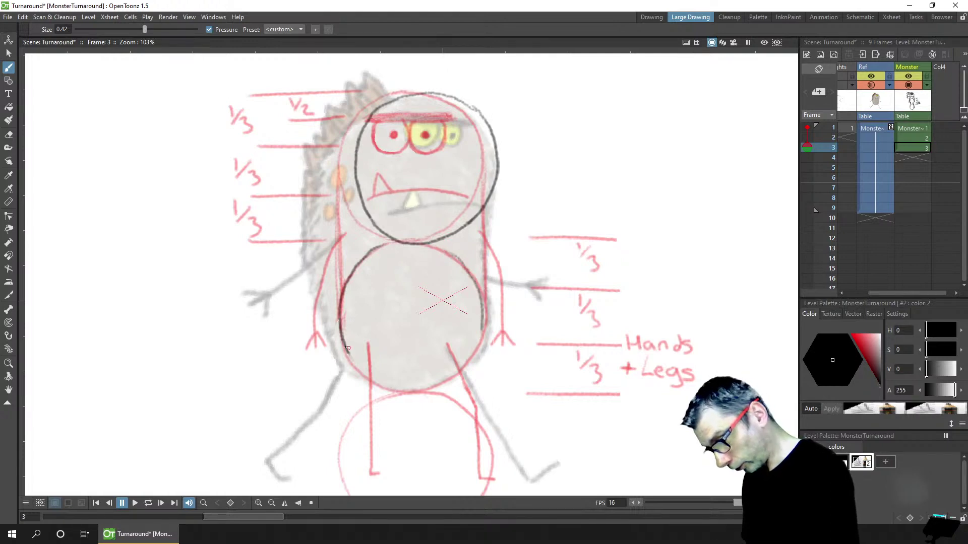
left_click_drag(404, 390, 469, 362)
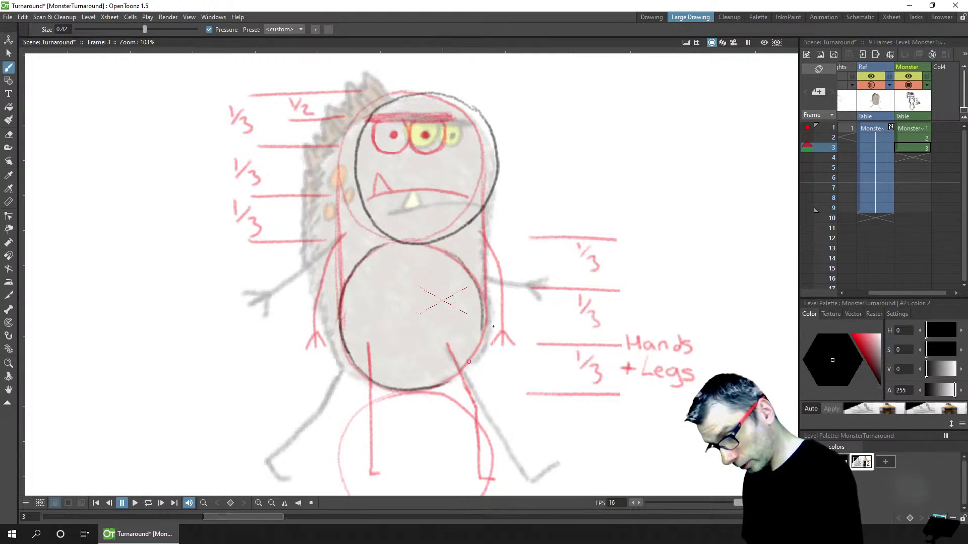
left_click_drag(481, 318, 462, 367)
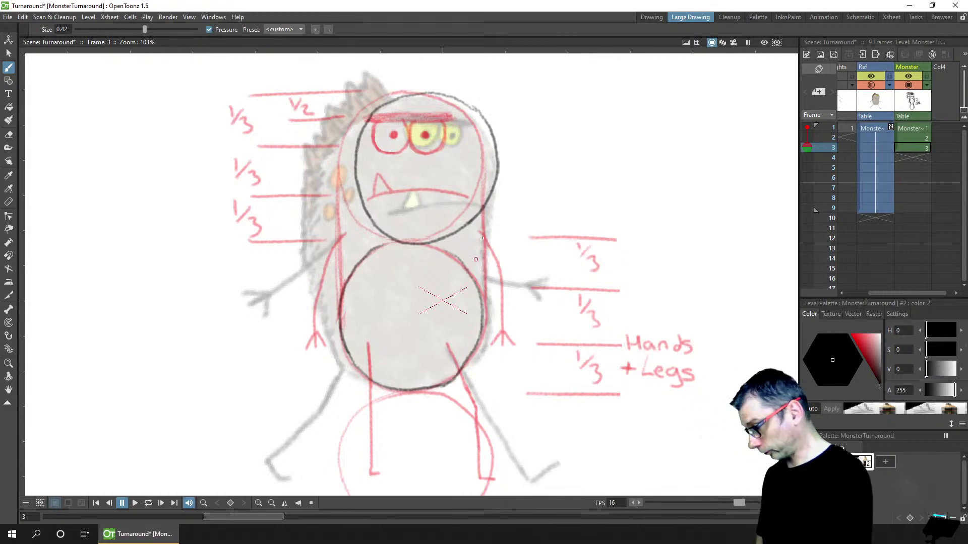
Erase the body circle's right side, redraw it along the construction circle, and close the circle's upper arc
key("a")
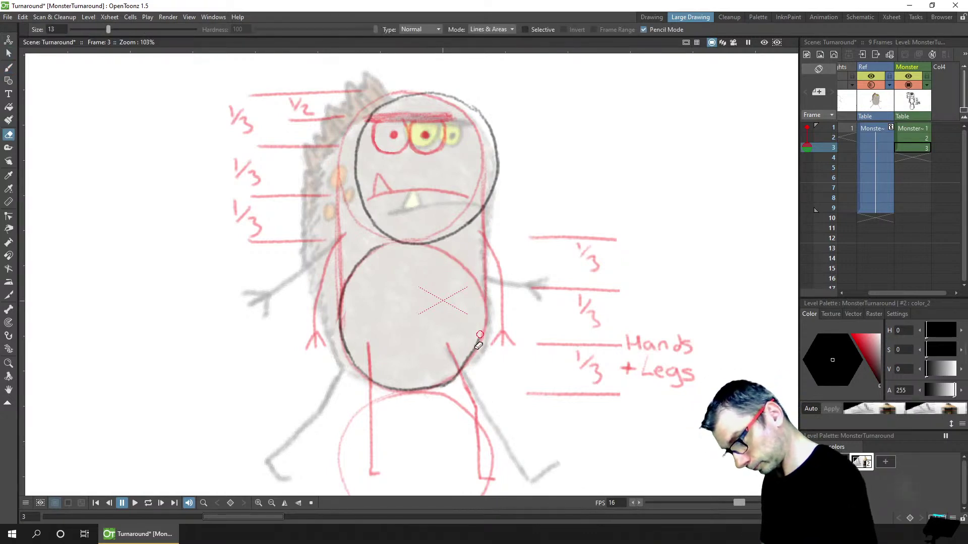
left_click_drag(478, 346, 437, 393)
key("b")
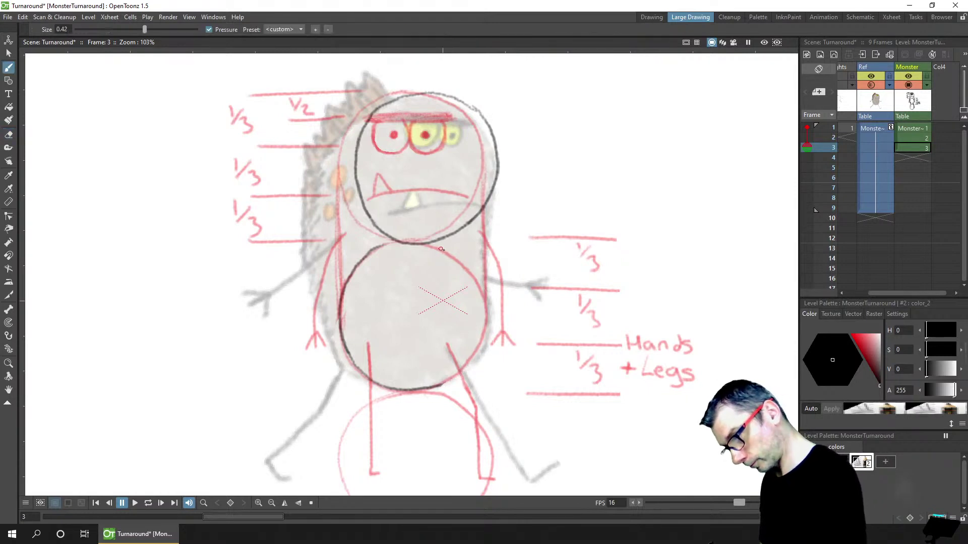
left_click_drag(485, 323, 468, 364)
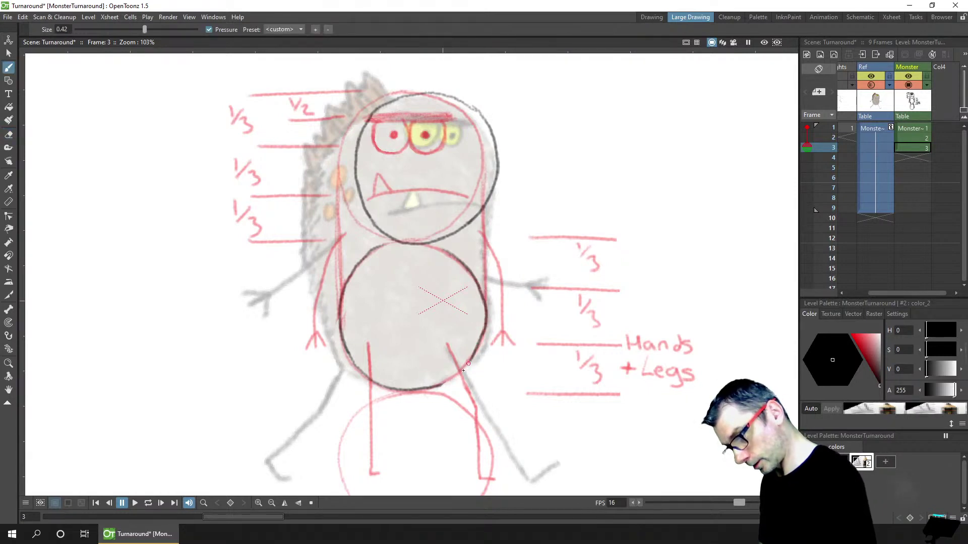
mouse_move(432, 247)
left_mouse_down()
mouse_move(382, 246)
mouse_move(363, 257)
left_mouse_up()
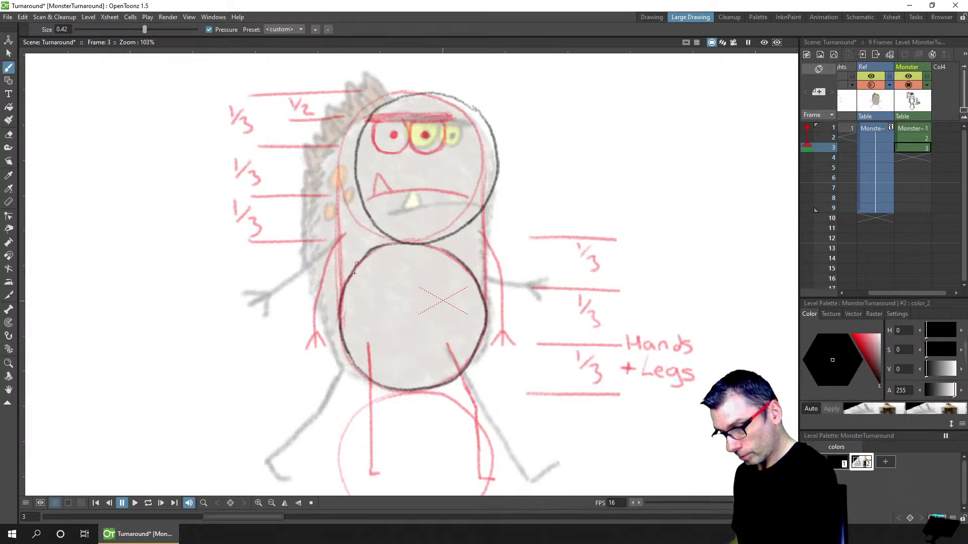
Select the body circle with a freehand selection and shift it slightly right to line up under the offset head circle
left_click(9, 53)
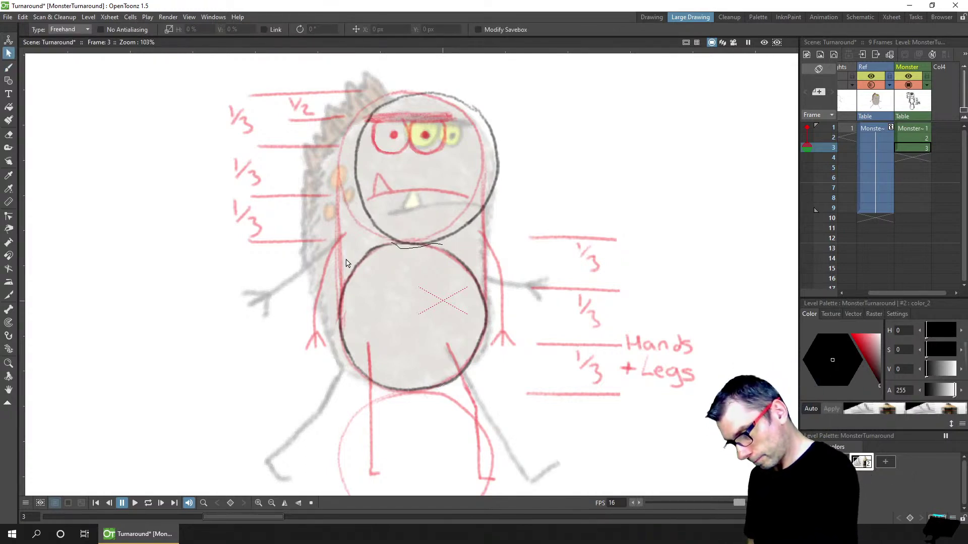
mouse_move(346, 262)
left_mouse_down()
mouse_move(471, 400)
mouse_move(347, 255)
left_mouse_up()
left_click_drag(452, 316, 462, 315)
left_click(572, 274)
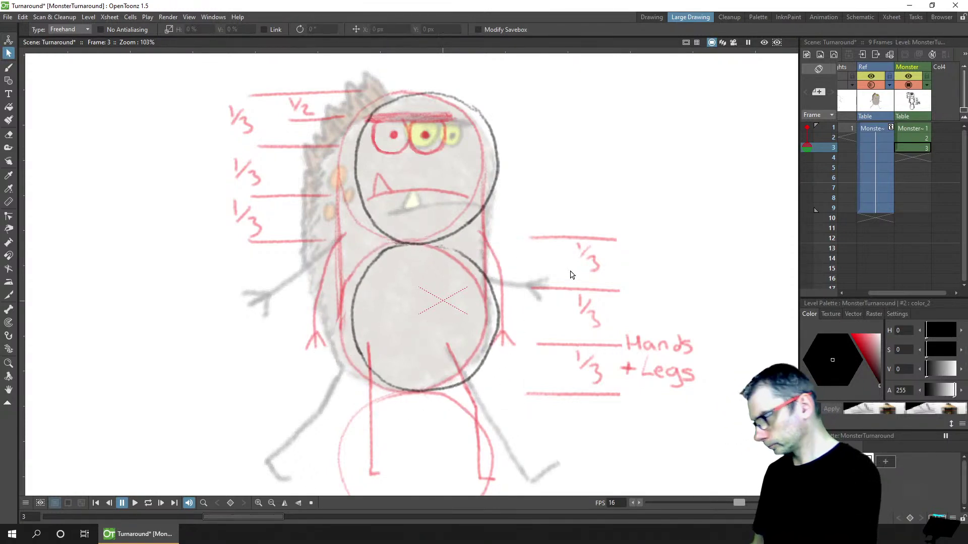
Brush a long curved back line joining the head and body circles, and a short inward curve joining them at the front
key("b")
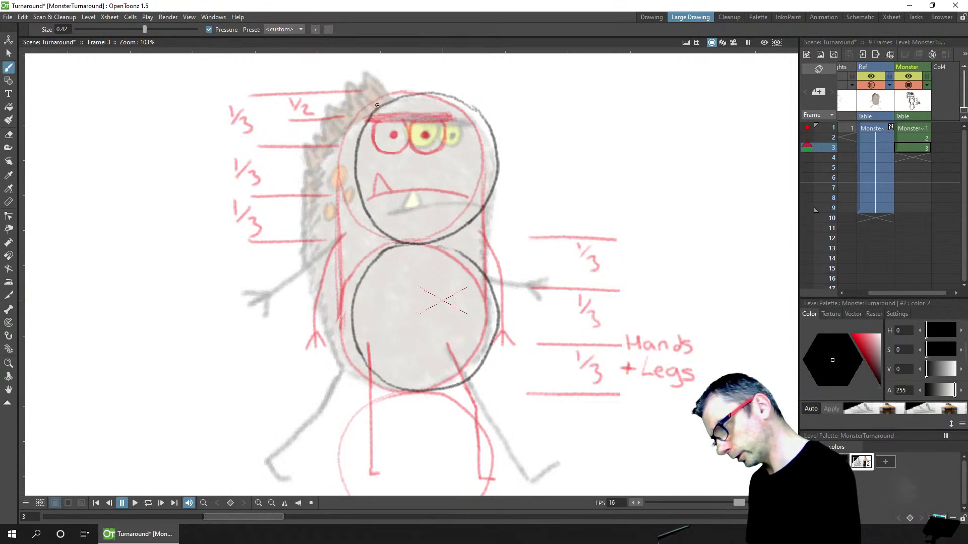
mouse_move(377, 105)
left_mouse_down()
mouse_move(343, 148)
mouse_move(325, 234)
mouse_move(341, 309)
mouse_move(379, 375)
left_mouse_up()
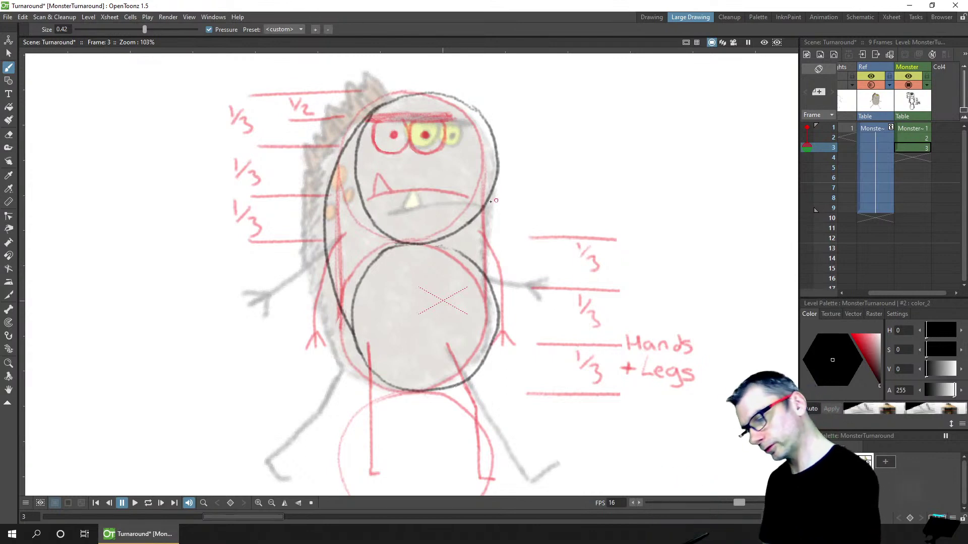
left_click_drag(481, 210, 474, 269)
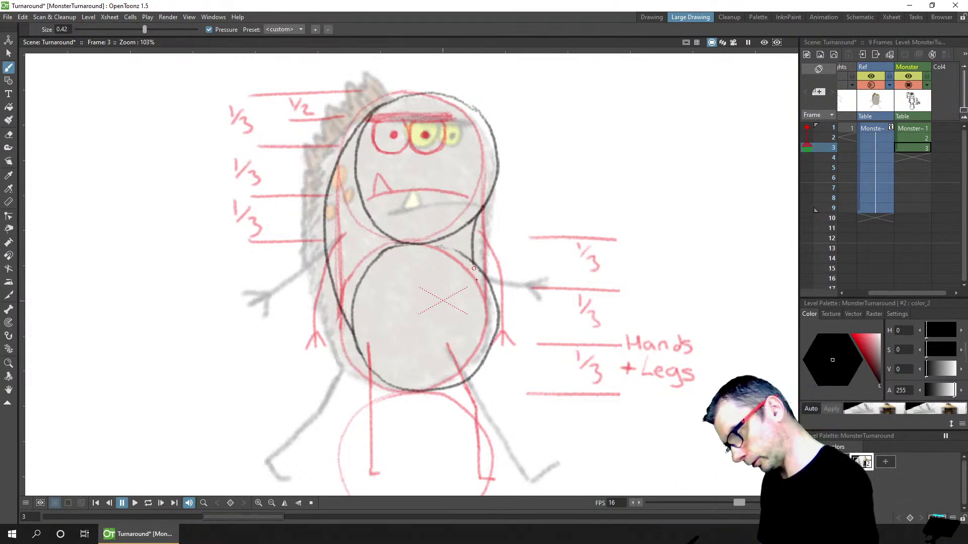
key("ctrl+z")
left_click_drag(479, 216, 479, 271)
mouse_move(487, 203)
left_mouse_down()
mouse_move(475, 232)
mouse_move(485, 285)
left_mouse_up()
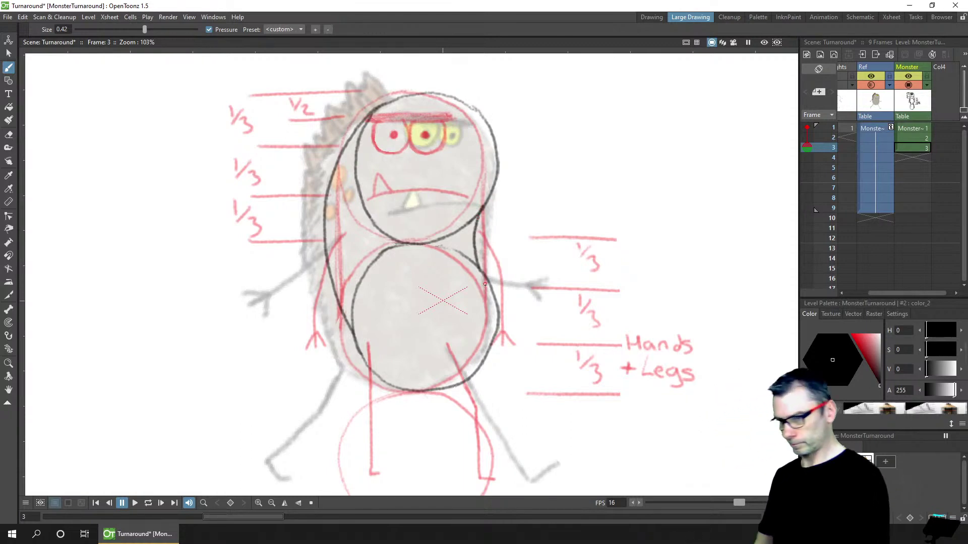
Turn off frame 1's onion skin and reorder the Monster drawings so the side view sits on frame 2 and the back view on frame 3
left_click(806, 127)
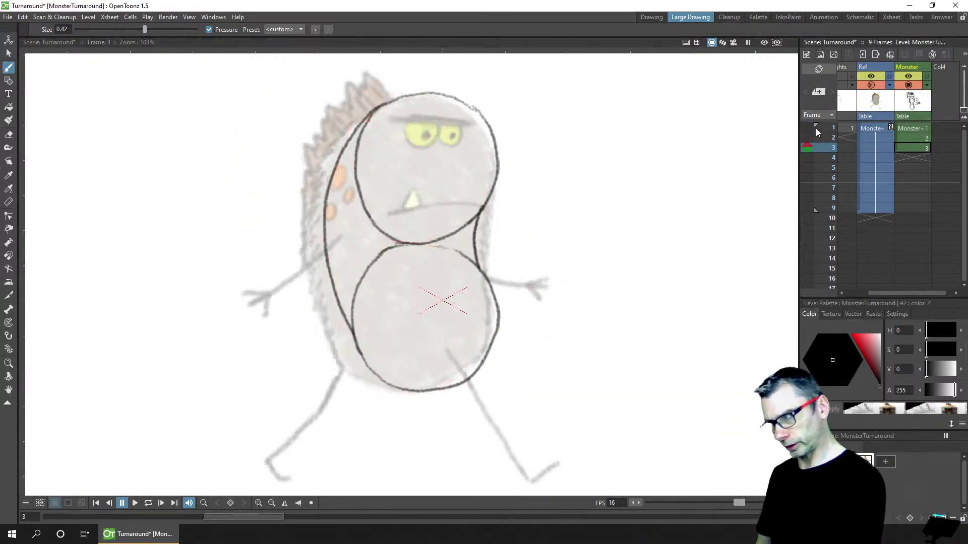
left_click(919, 147)
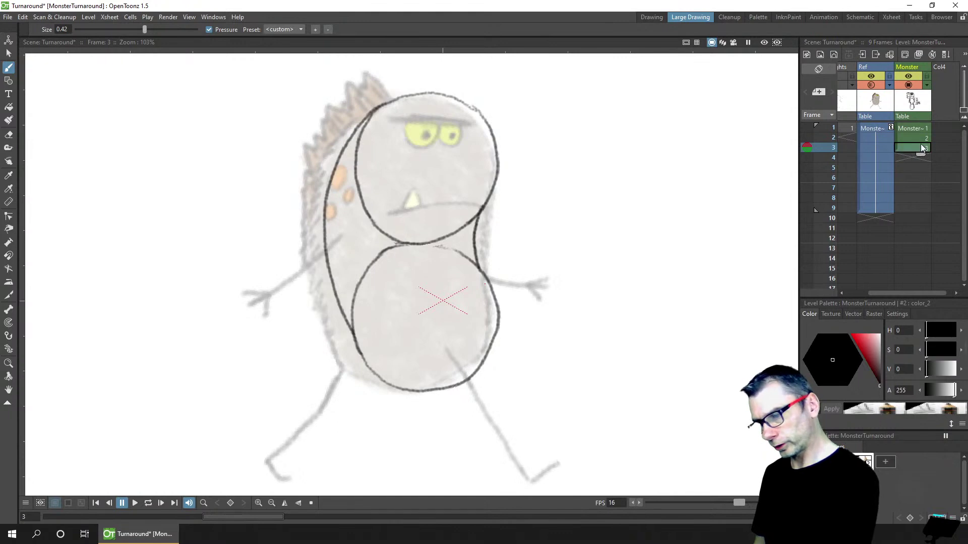
left_click(917, 137)
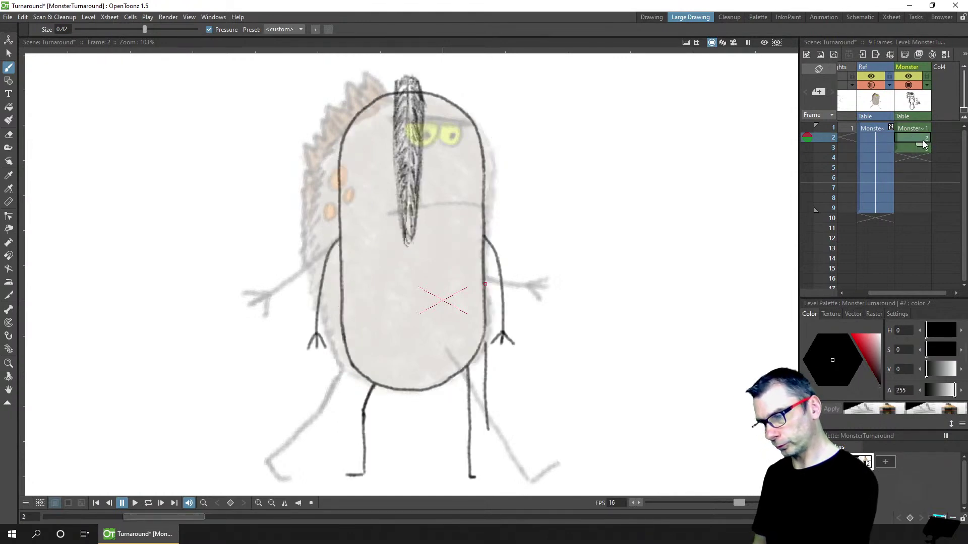
mouse_move(903, 142)
left_mouse_down()
mouse_move(896, 137)
mouse_move(900, 151)
mouse_move(902, 134)
left_mouse_up()
left_click(906, 157)
left_click(832, 127)
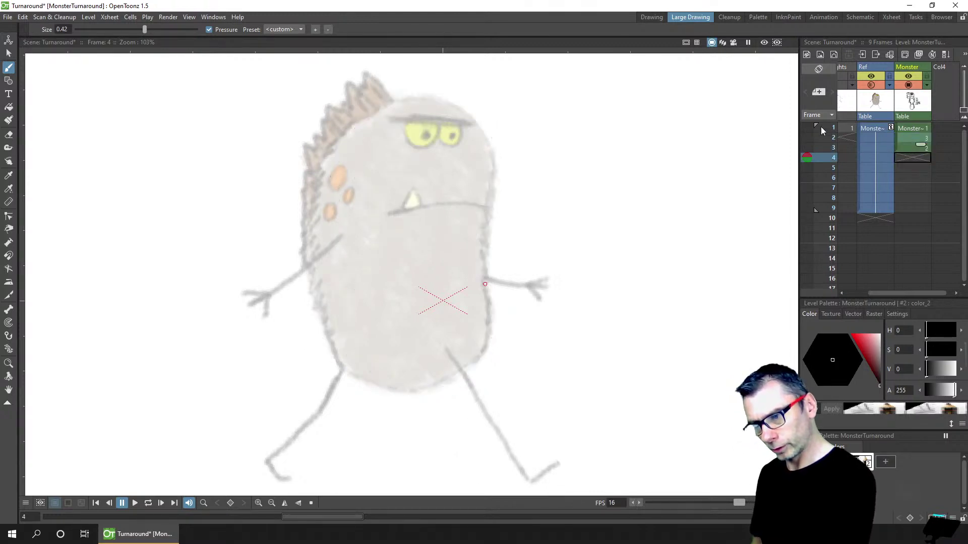
left_click(827, 137)
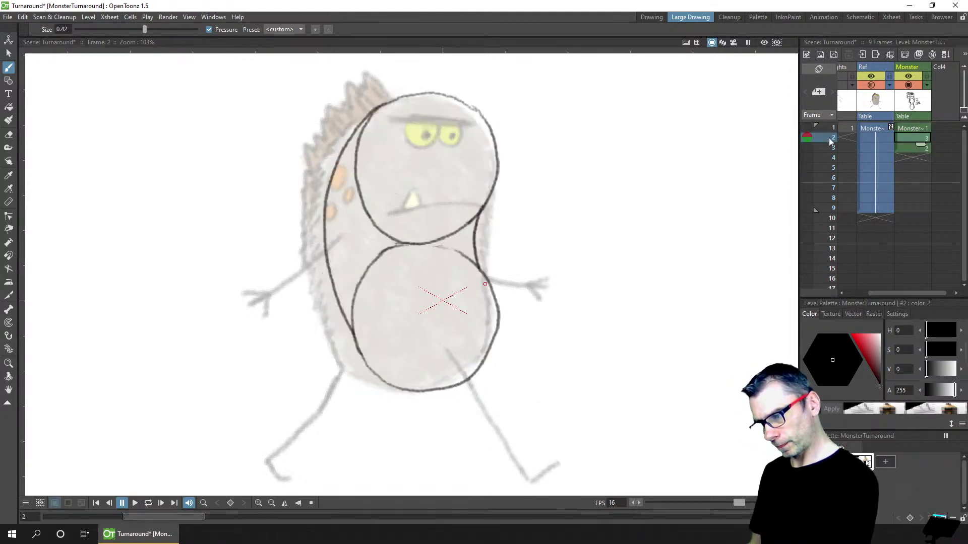
left_click(825, 147)
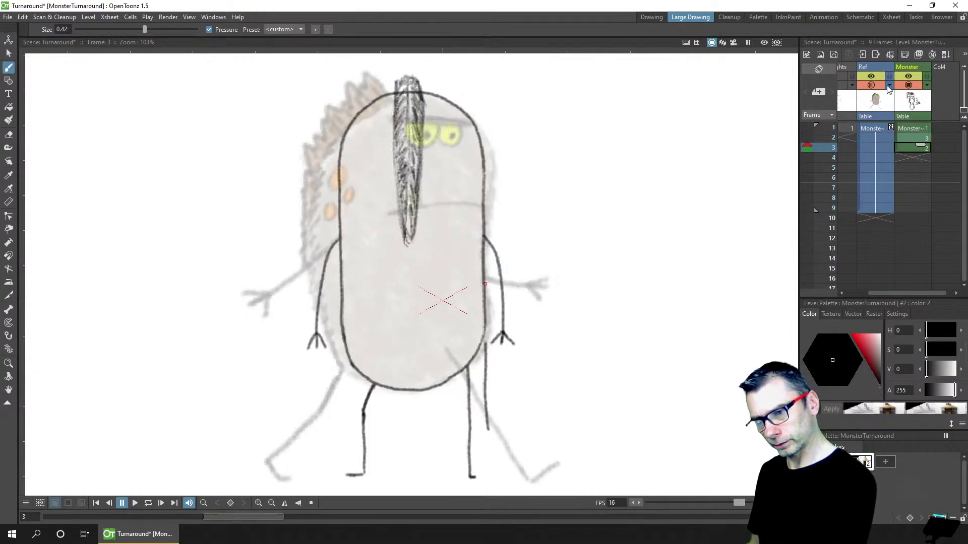
Hide the Ref column's image, flip through frames 1 to 3 to compare the views, and save the scene
left_click(872, 85)
left_click(825, 128)
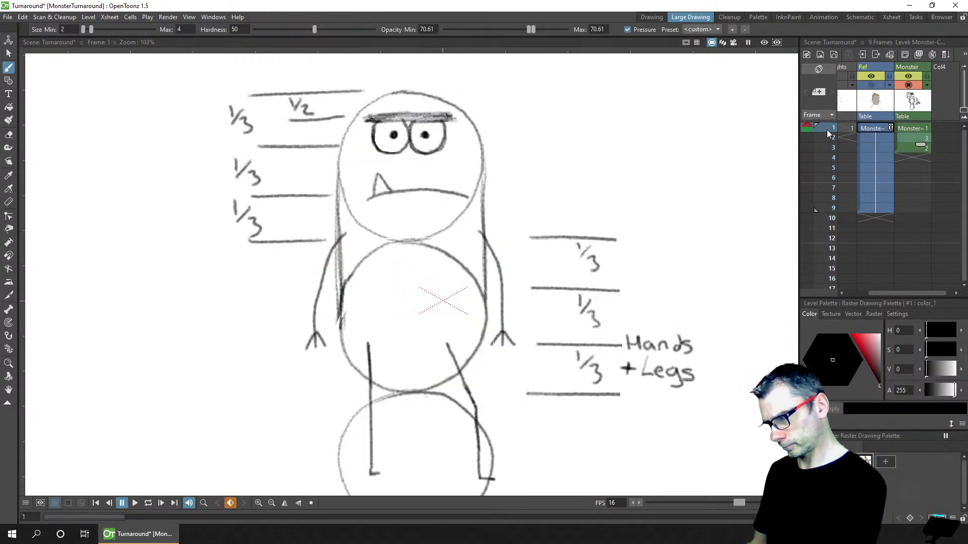
left_click(827, 138)
left_click(830, 147)
left_click(824, 126)
left_click(828, 137)
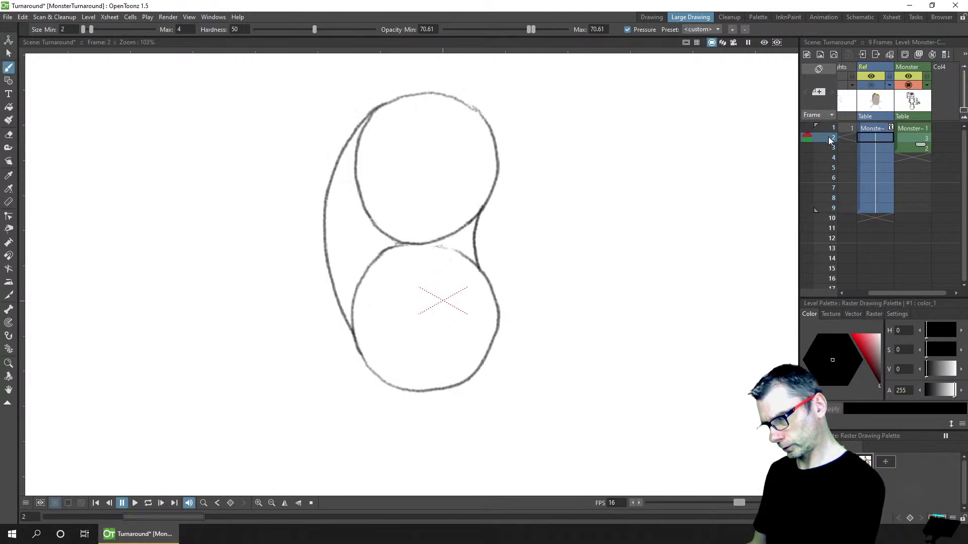
left_click(831, 147)
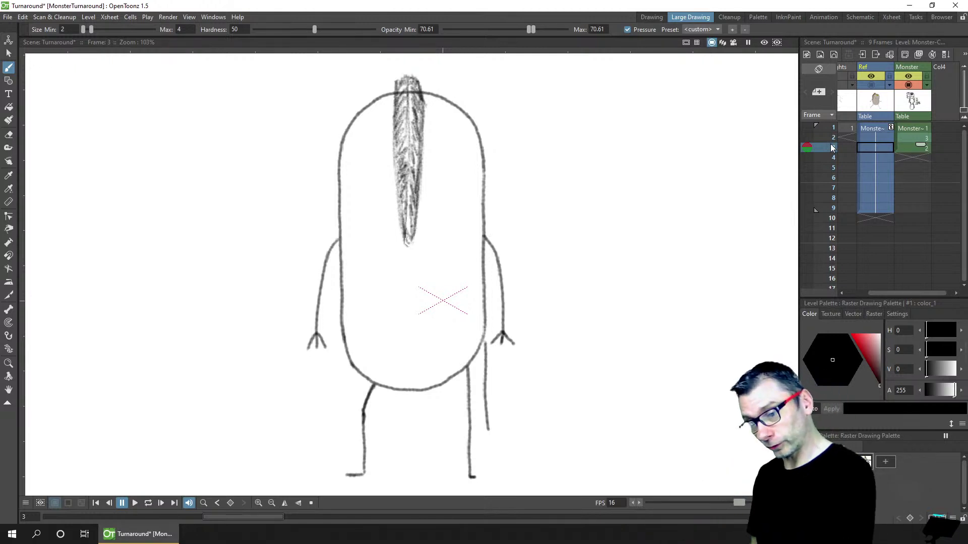
left_click(833, 137)
left_click(834, 128)
key("ctrl+s")
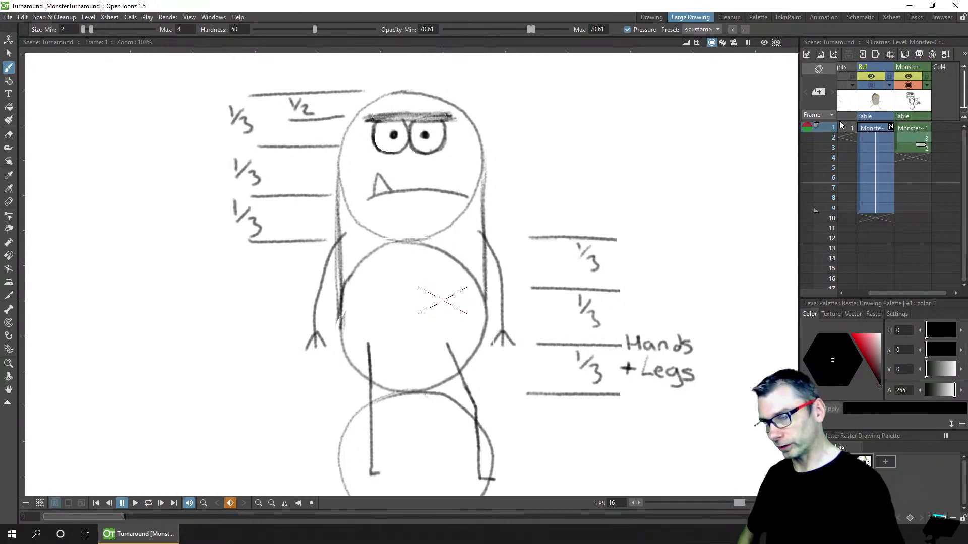
On Monster frame 2, show frame 1 as the onion-skin guide and draw a thick eyebrow at the front of the head
left_click(912, 139)
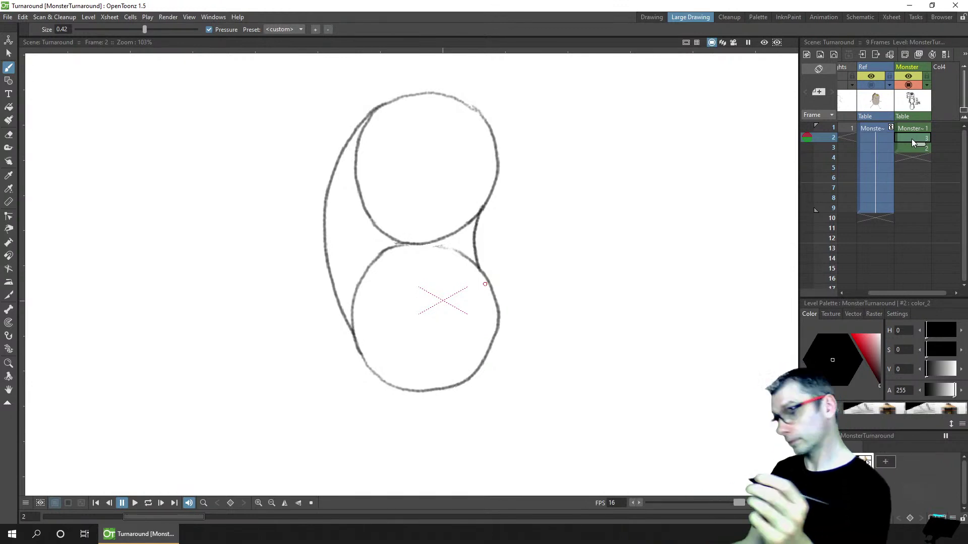
left_click(827, 125)
left_click(831, 138)
left_click(829, 129)
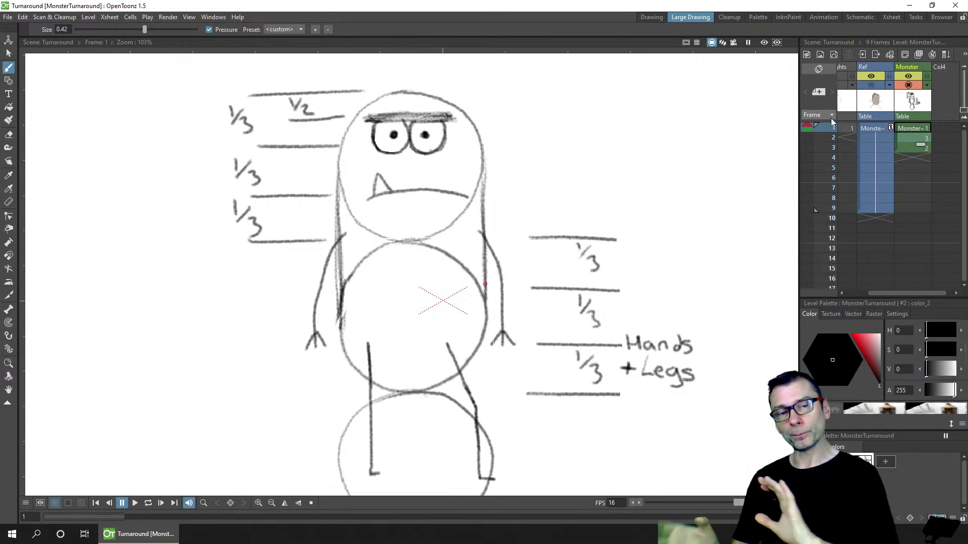
left_click(912, 137)
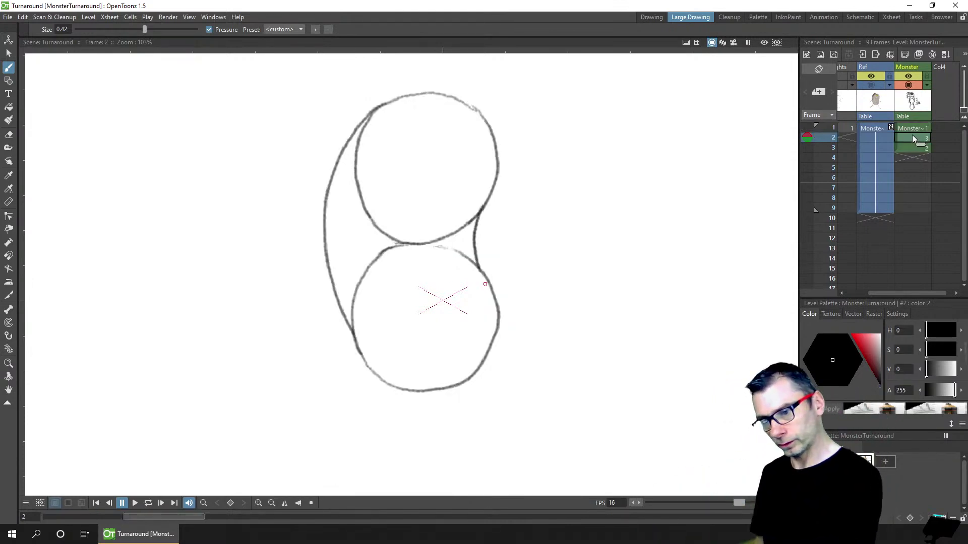
left_click(807, 128)
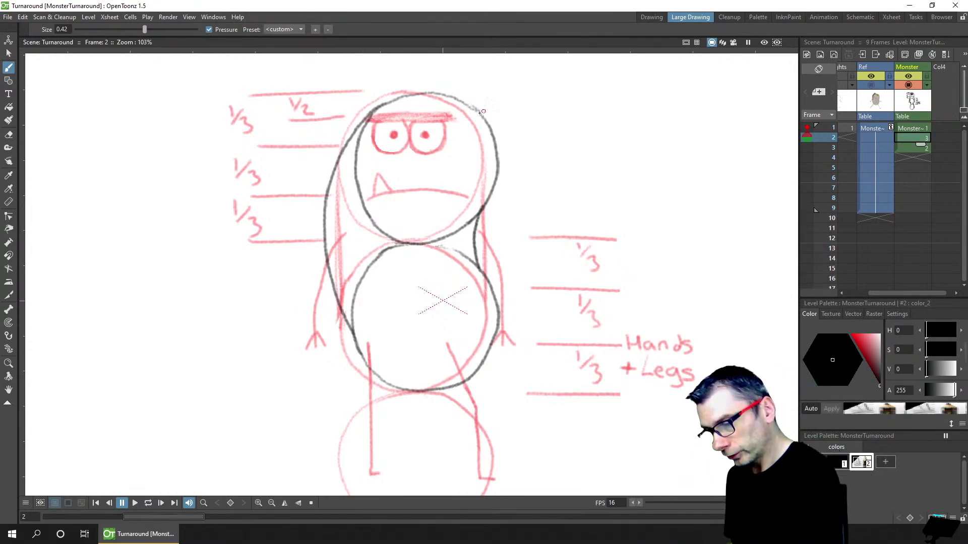
mouse_move(479, 112)
left_mouse_down()
mouse_move(442, 114)
mouse_move(483, 119)
mouse_move(436, 118)
mouse_move(484, 113)
left_mouse_up()
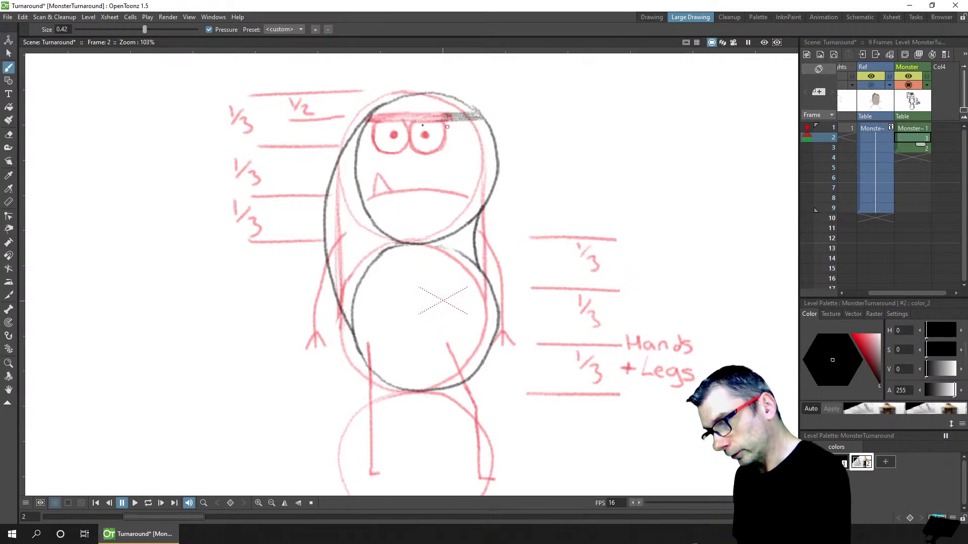
Draw the side view's eye with a pupil beneath the eyebrow at the head's front edge, save, and darken the eyebrow's inner end
left_click_drag(423, 152, 487, 149)
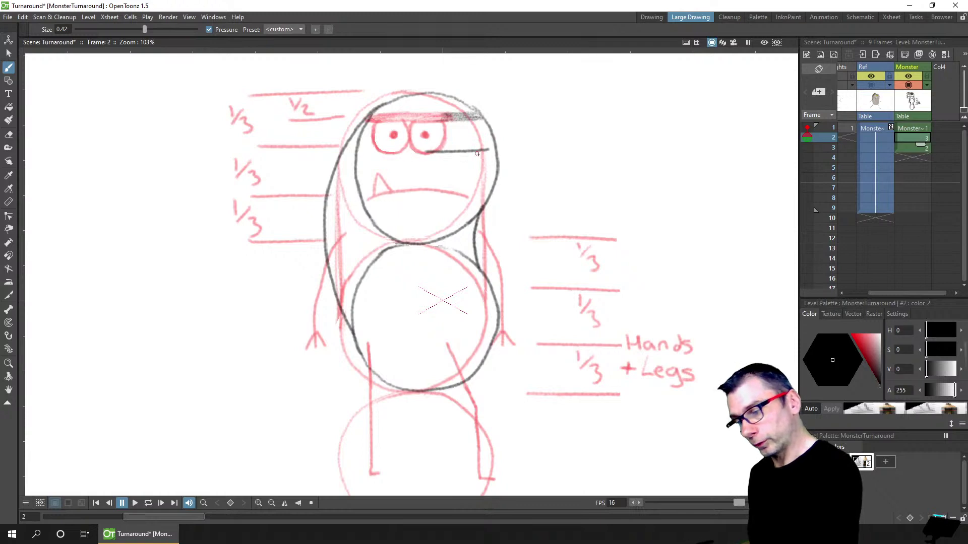
key("ctrl+z")
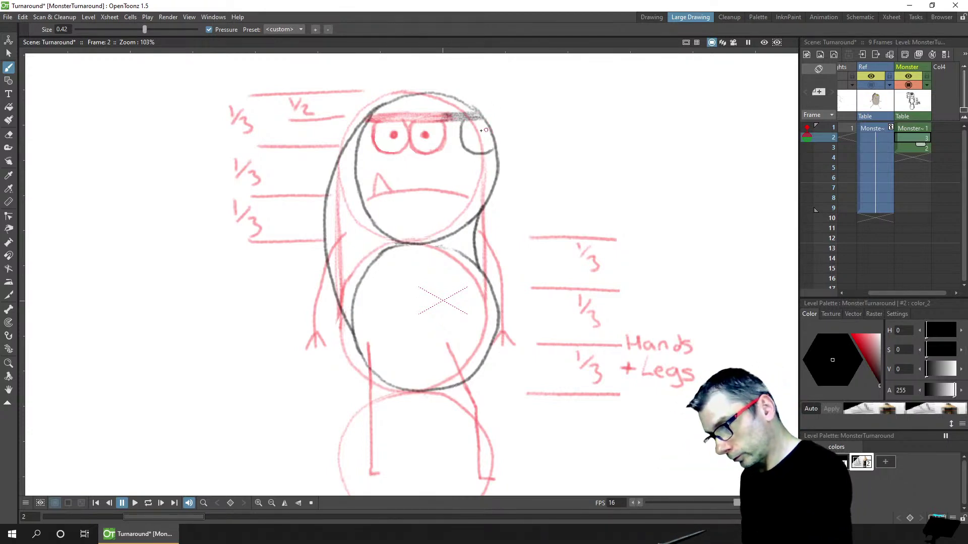
mouse_move(465, 125)
left_mouse_down()
mouse_move(472, 151)
mouse_move(495, 147)
mouse_move(486, 135)
left_mouse_up()
key("ctrl+s")
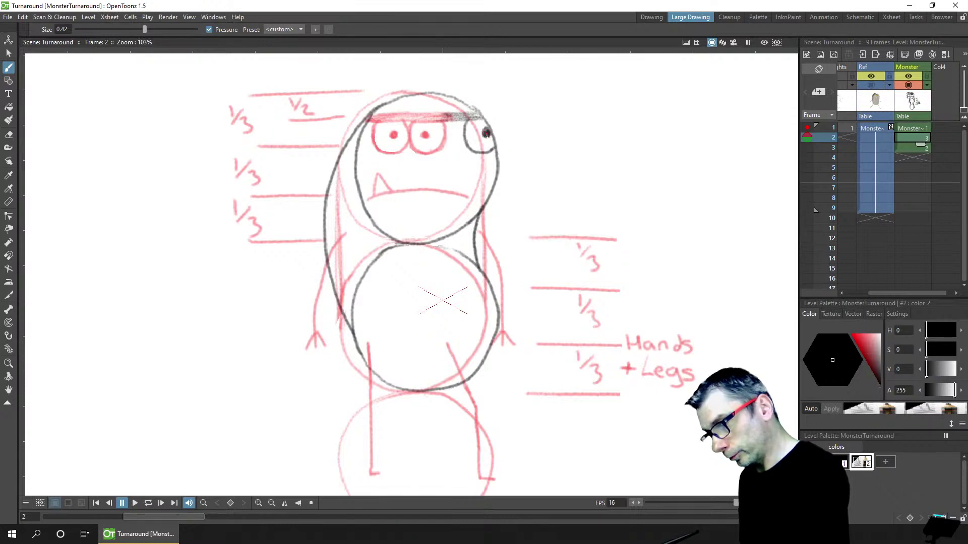
key("ctrl+z")
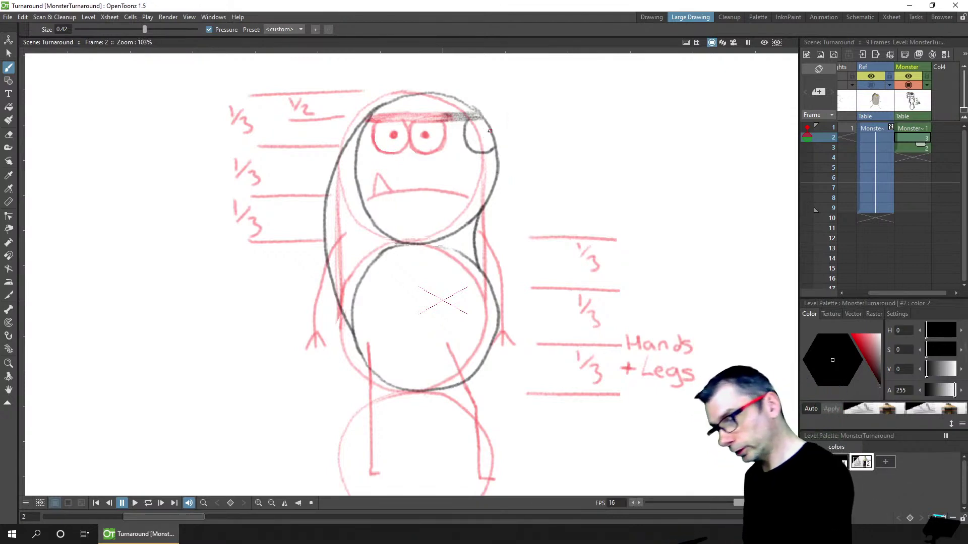
left_click_drag(487, 134, 488, 134)
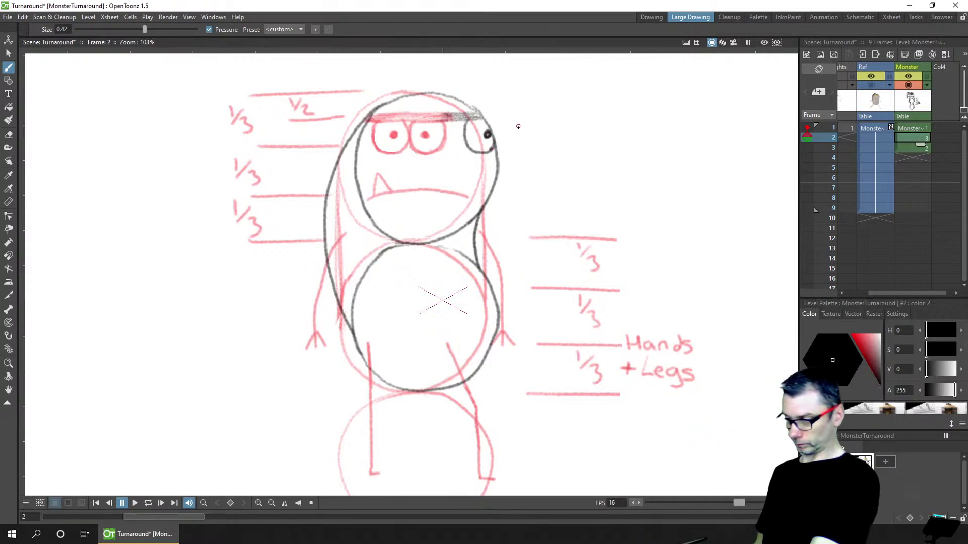
key("ctrl+s")
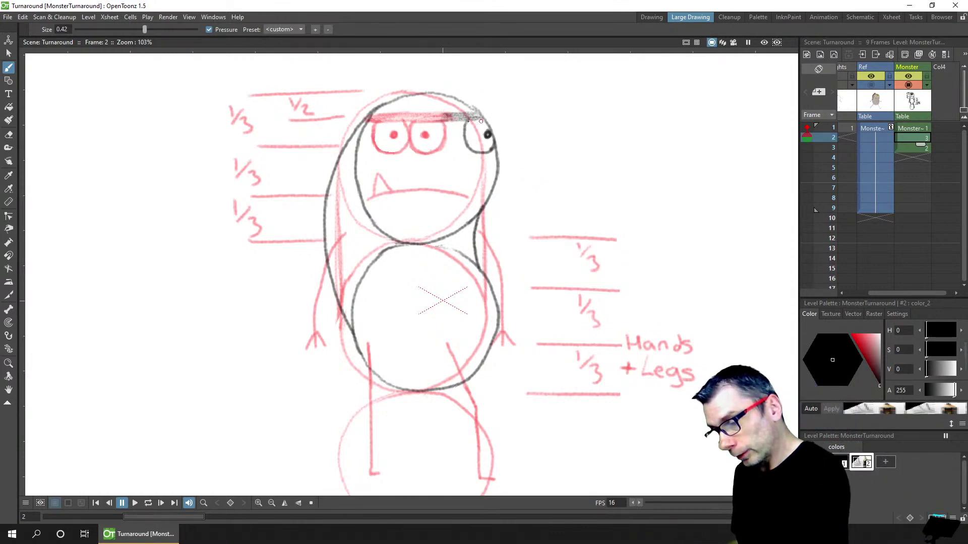
left_click_drag(443, 120, 449, 114)
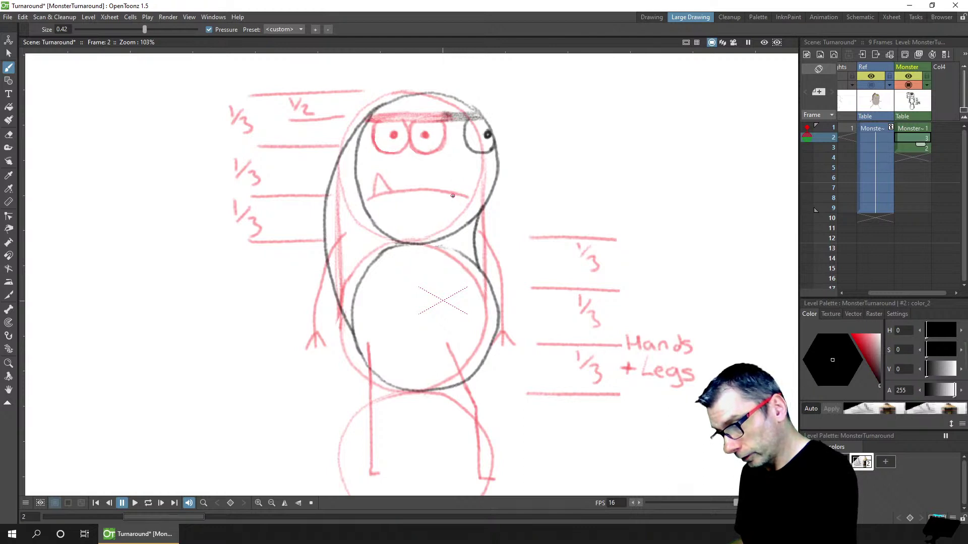
Draw a short mouth line with a pointed tooth at the head's front edge, return to frame 1, and save the scene
left_click_drag(451, 196, 494, 189)
key("ctrl+z")
key("ctrl+z")
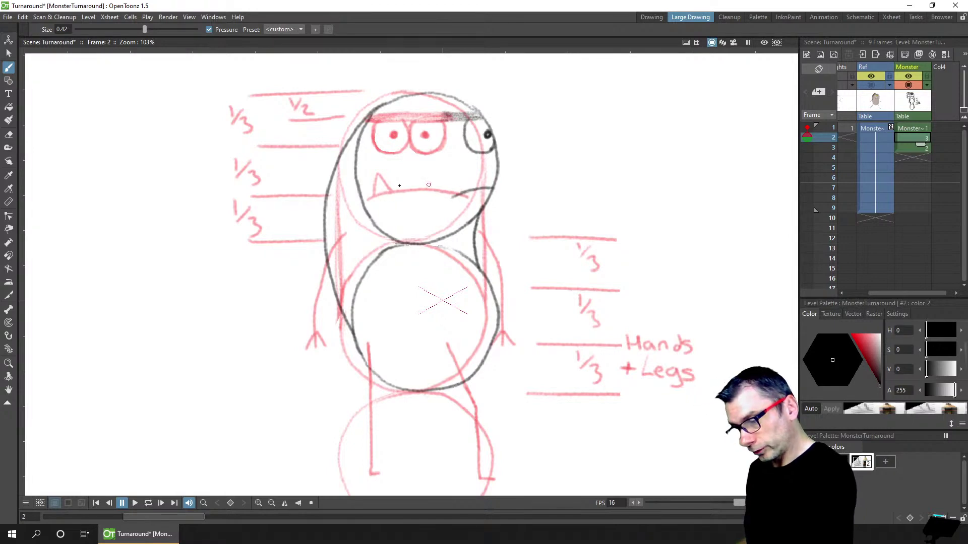
mouse_move(455, 197)
left_mouse_down()
mouse_move(467, 182)
mouse_move(462, 192)
left_mouse_up()
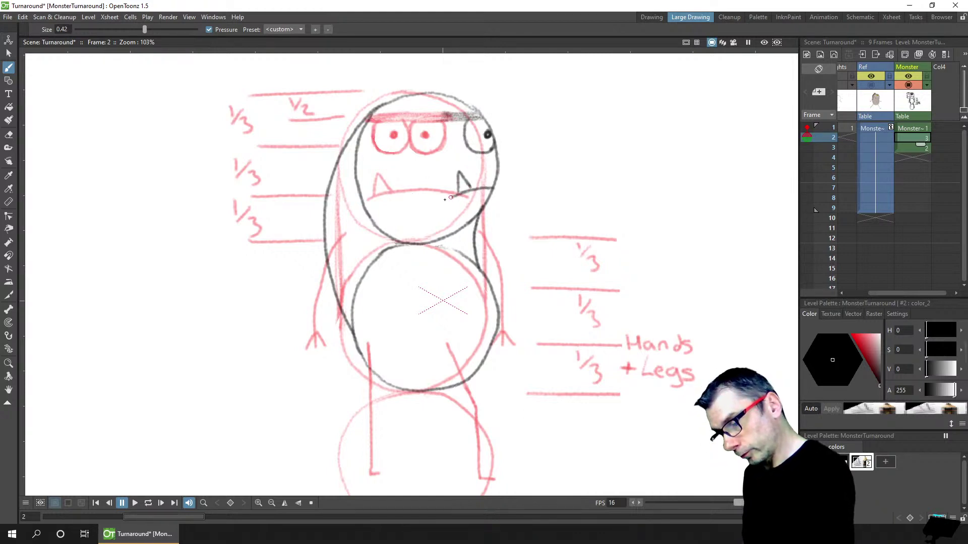
left_click_drag(449, 198, 473, 189)
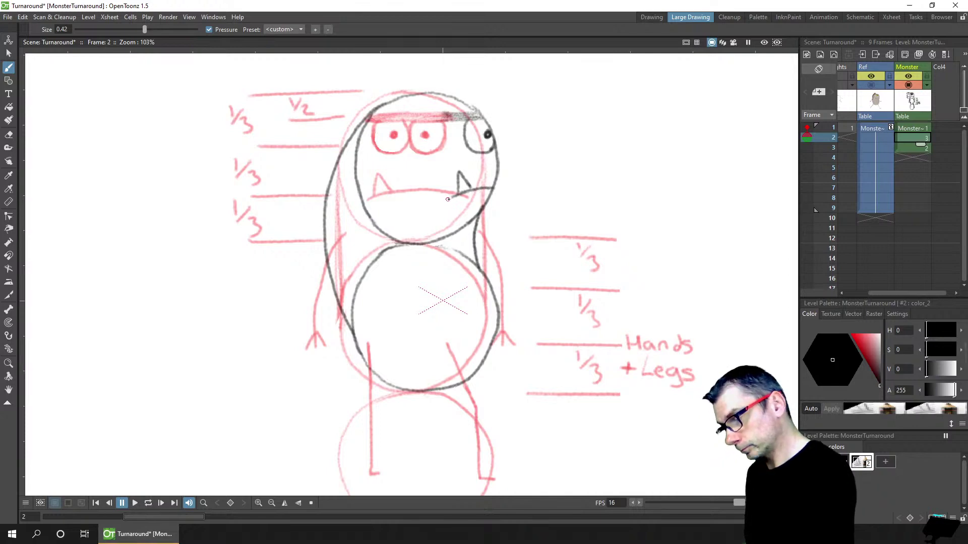
key("ctrl+s")
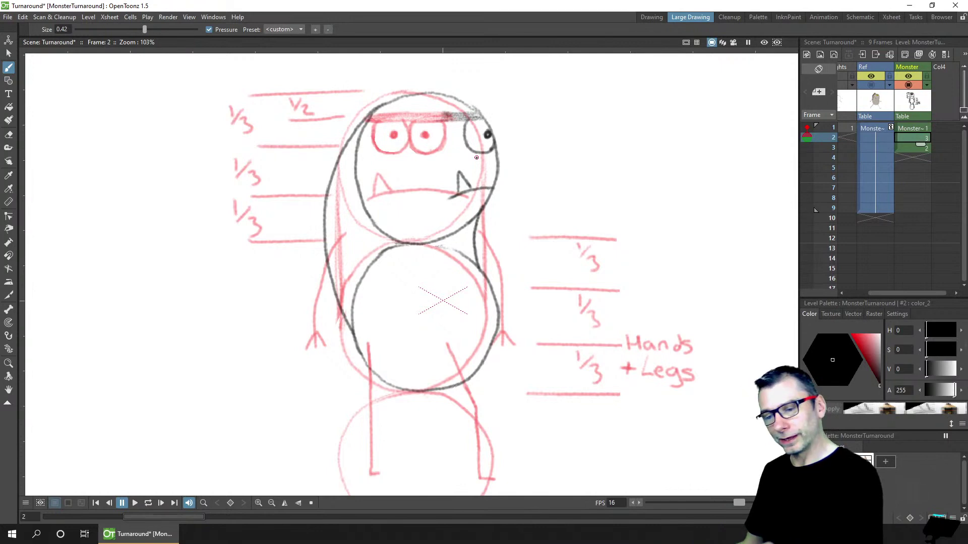
left_click(911, 128)
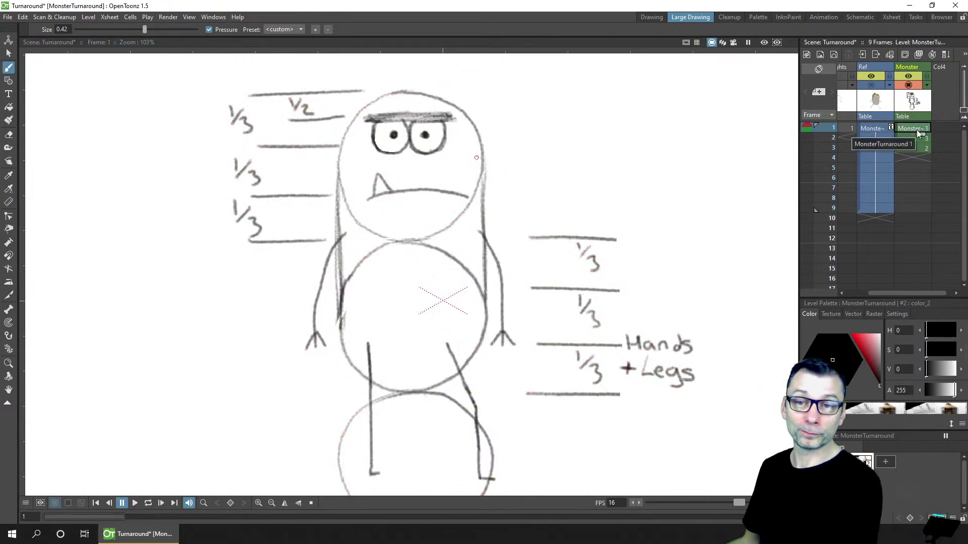
key("ctrl+s")
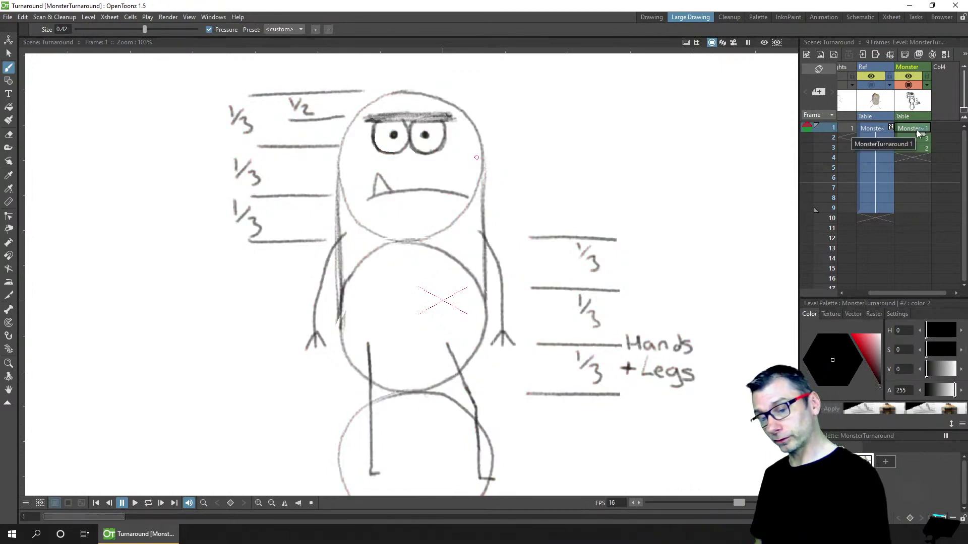
Try a round nose between the eyes and mouth on frame 1, and undo it
mouse_move(402, 156)
left_mouse_down()
mouse_move(413, 196)
mouse_move(413, 152)
mouse_move(395, 164)
mouse_move(417, 153)
mouse_move(395, 169)
left_mouse_up()
key("ctrl+z")
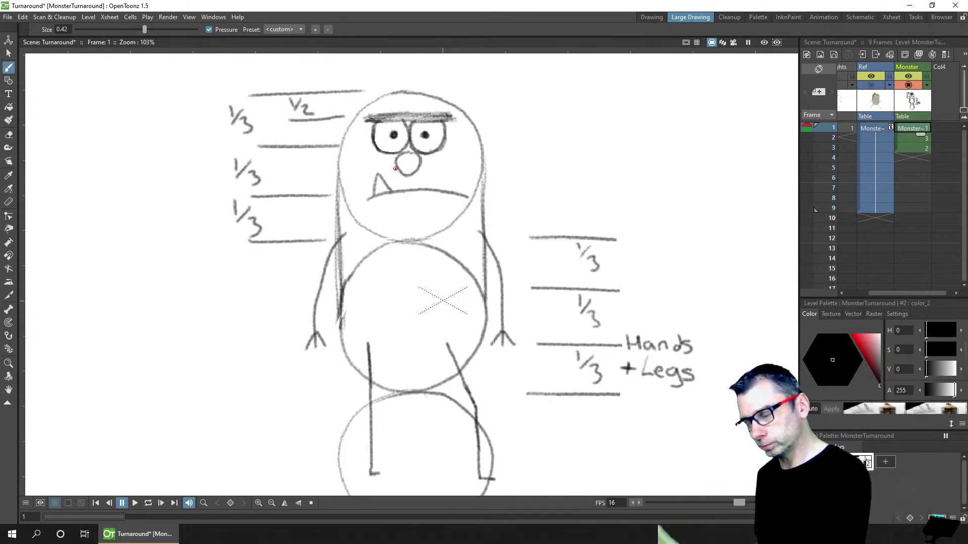
Undo the round nose on frame 1, return to Monster frame 2, and save the scene
key("ctrl+z")
left_click(910, 135)
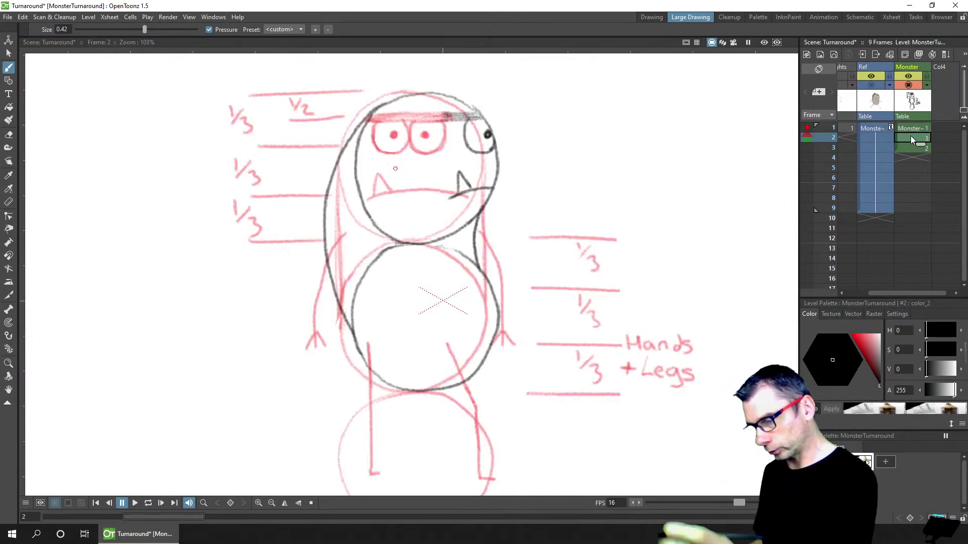
key("ctrl+s")
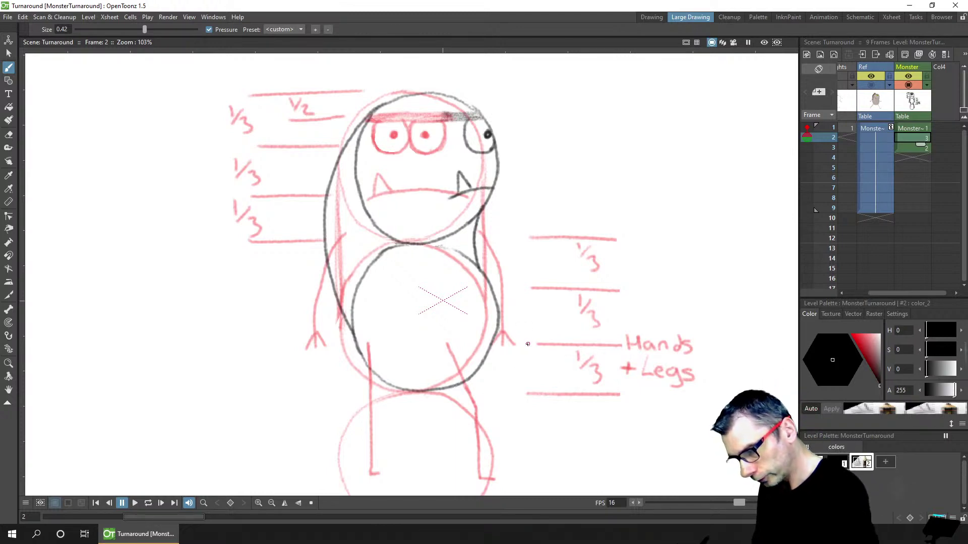
Draw the side view's arm from the neck area forward across the body, add a three-fingered hand, and save the scene
left_click(458, 246)
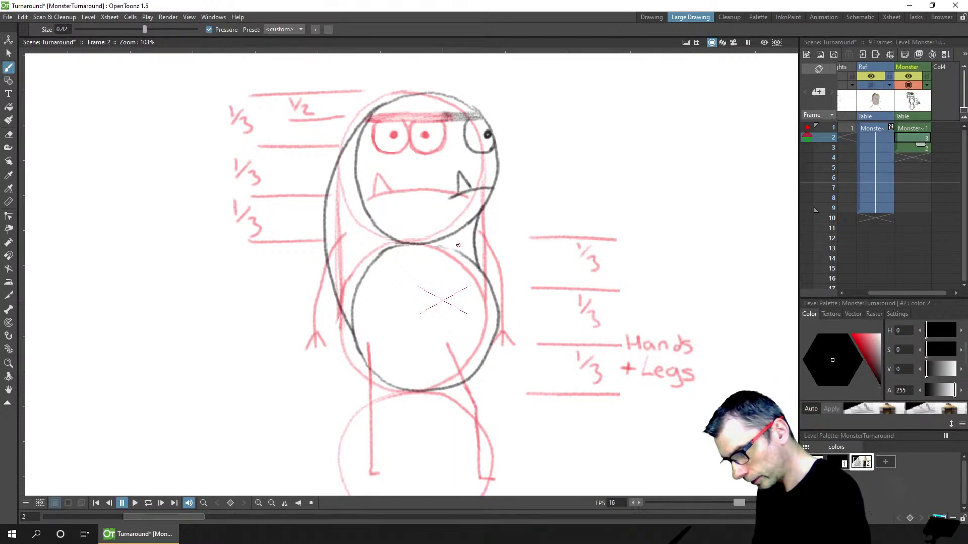
mouse_move(458, 241)
left_mouse_down()
mouse_move(497, 318)
mouse_move(523, 347)
left_mouse_up()
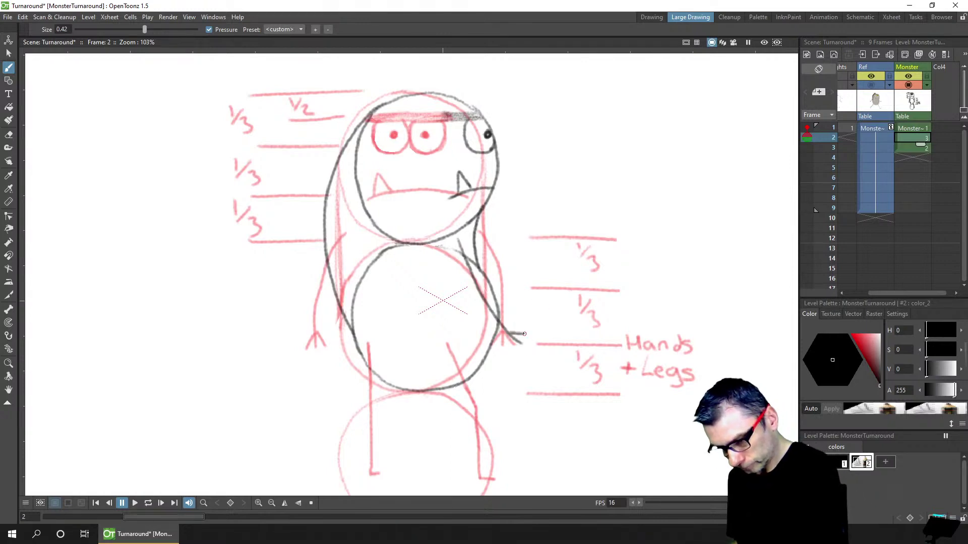
left_click_drag(510, 332, 505, 345)
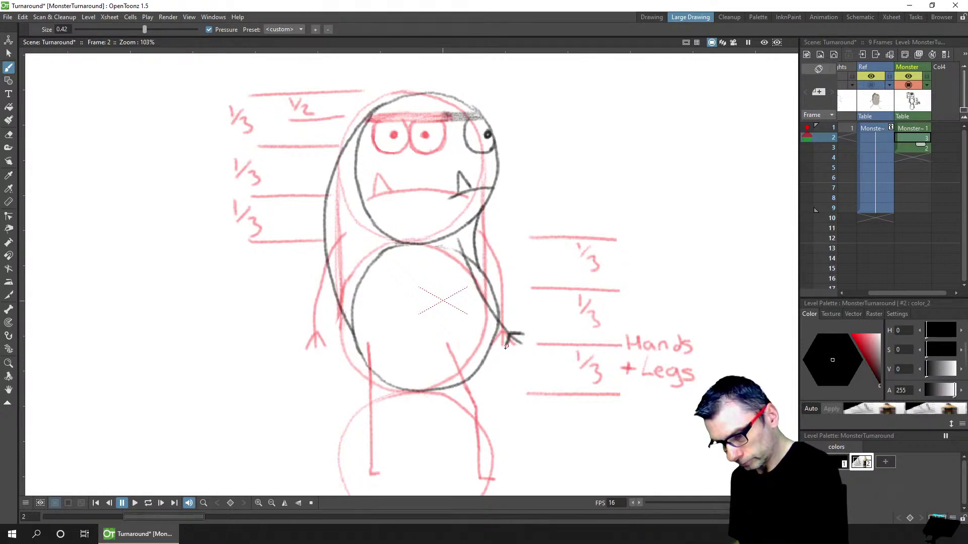
key("ctrl+s")
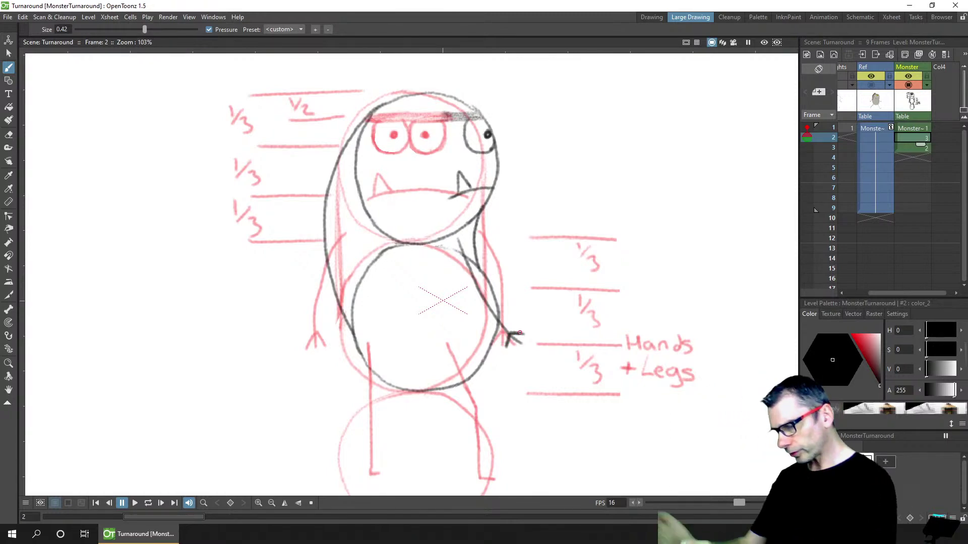
Compare frames 1 and 2 of the Monster level, and check the side view without its onion-skin guide
left_click(909, 127)
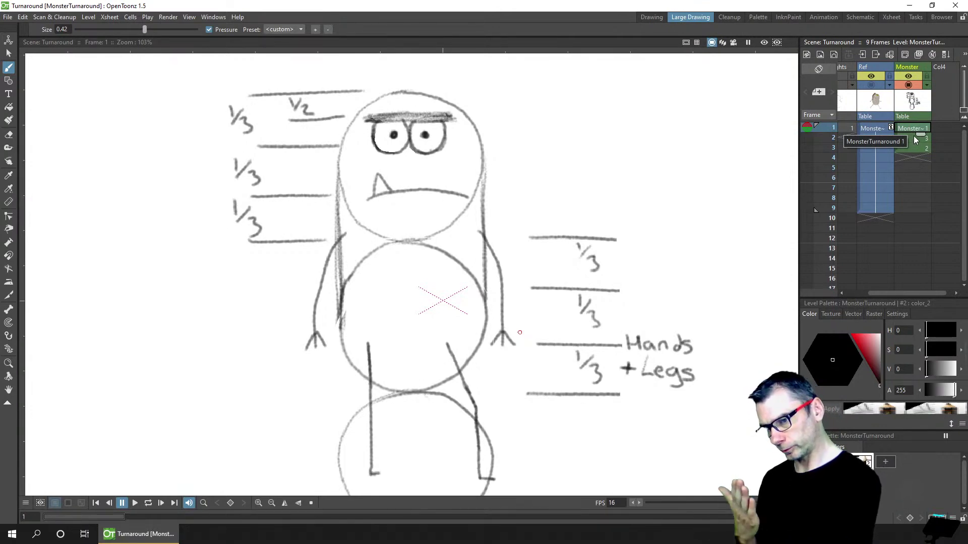
left_click(914, 135)
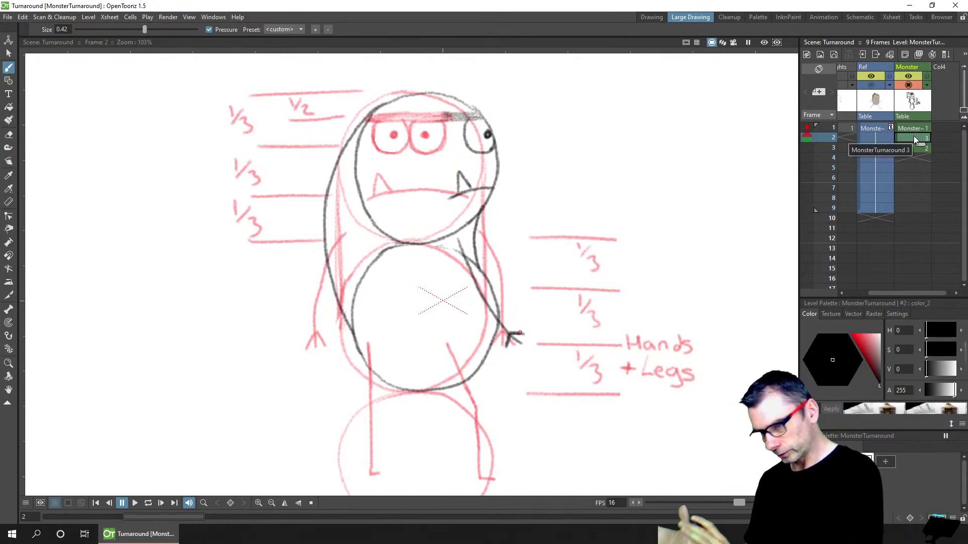
left_click(808, 127)
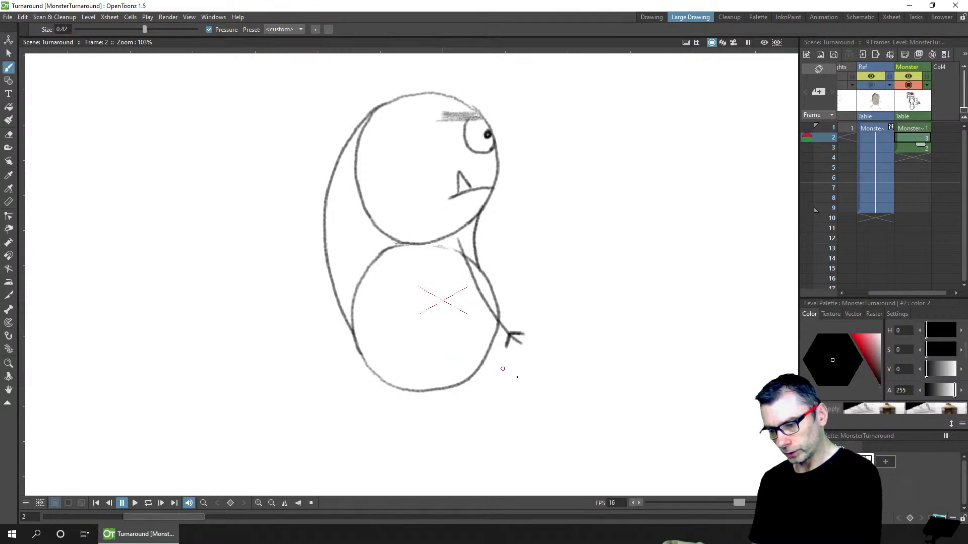
left_click(807, 127)
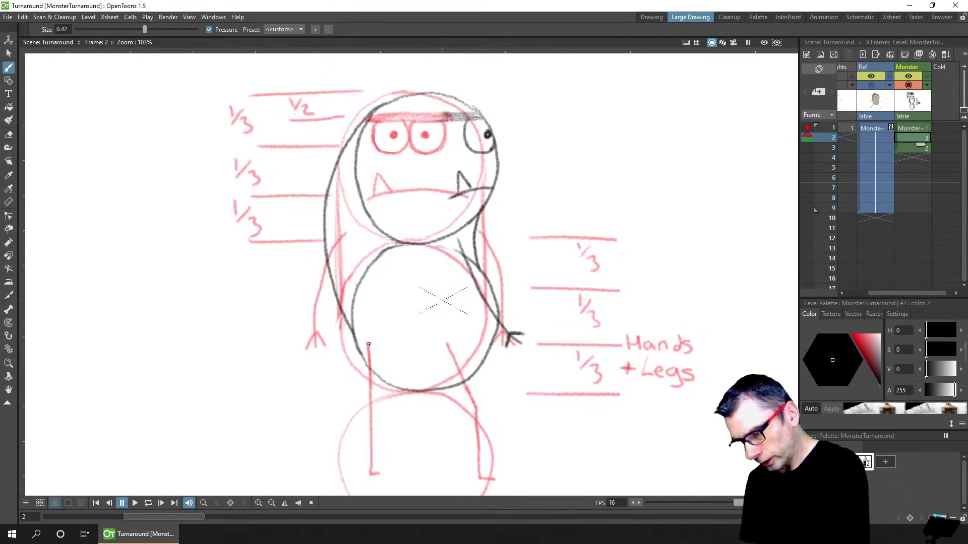
Try a bent leg with a foot starting near the front of the side view's body, and save the scene
left_click(472, 346)
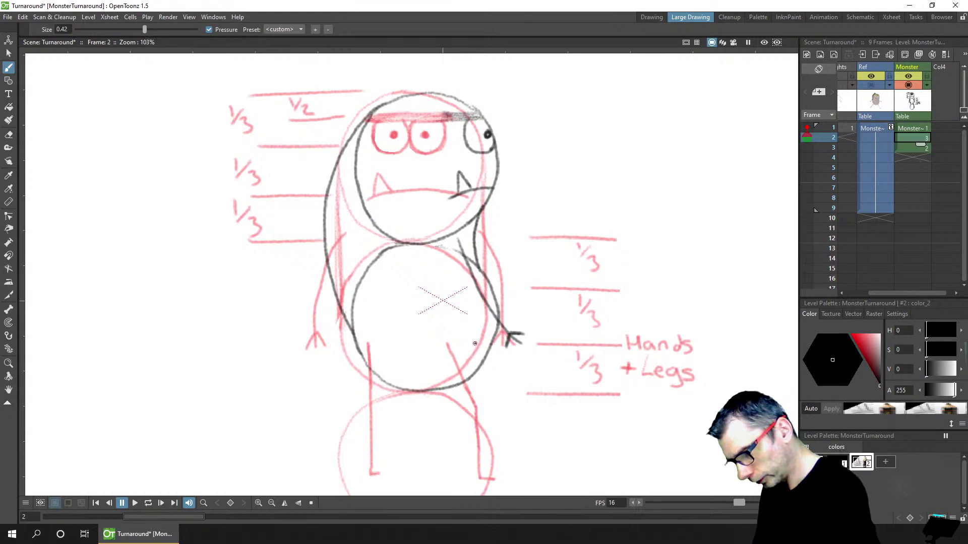
left_click_drag(474, 341, 511, 400)
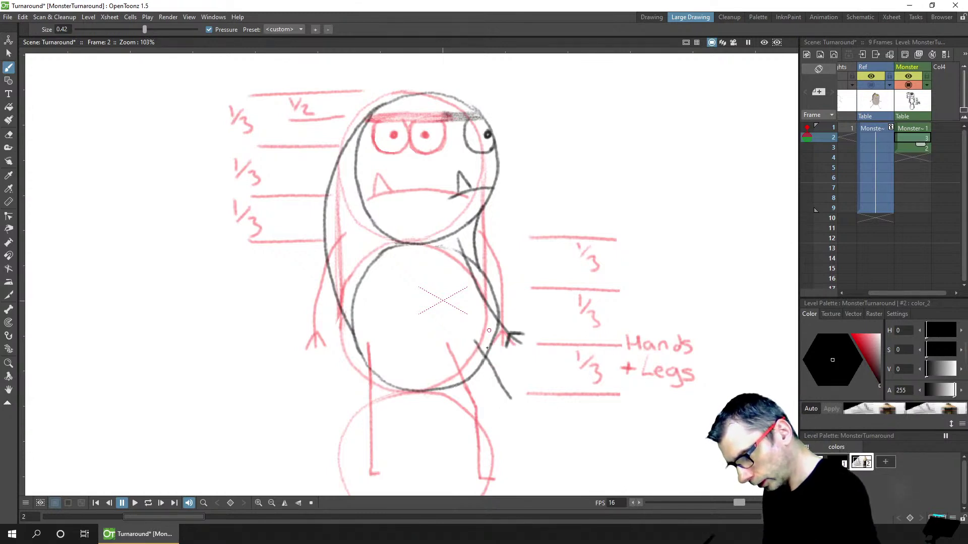
key("ctrl+z")
left_click_drag(476, 339, 510, 401)
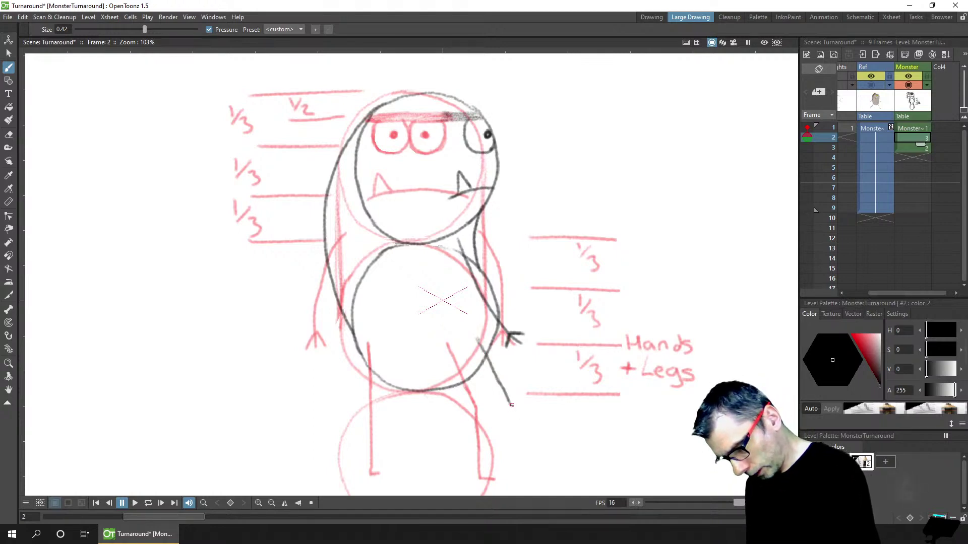
mouse_move(511, 412)
left_mouse_down()
mouse_move(515, 477)
mouse_move(527, 476)
mouse_move(519, 475)
left_mouse_up()
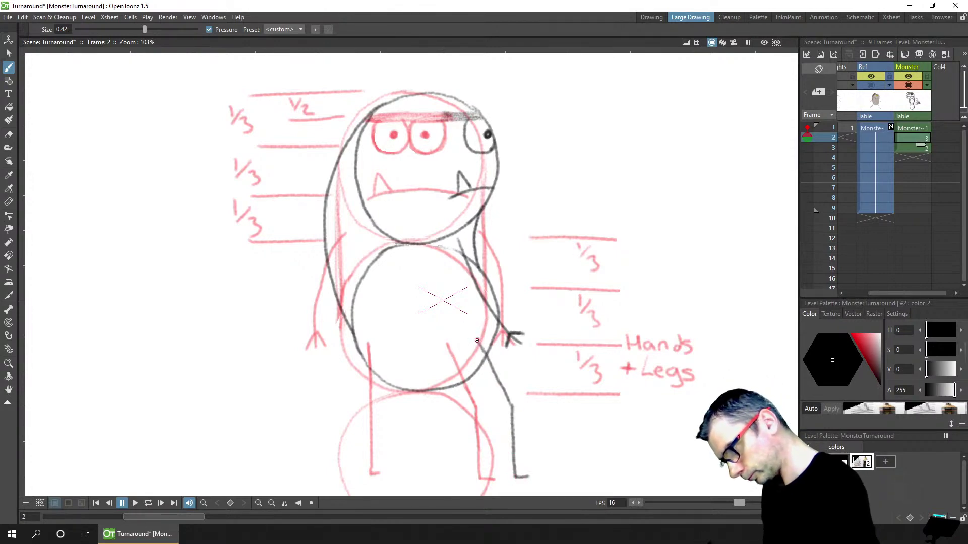
left_click_drag(477, 341, 514, 407)
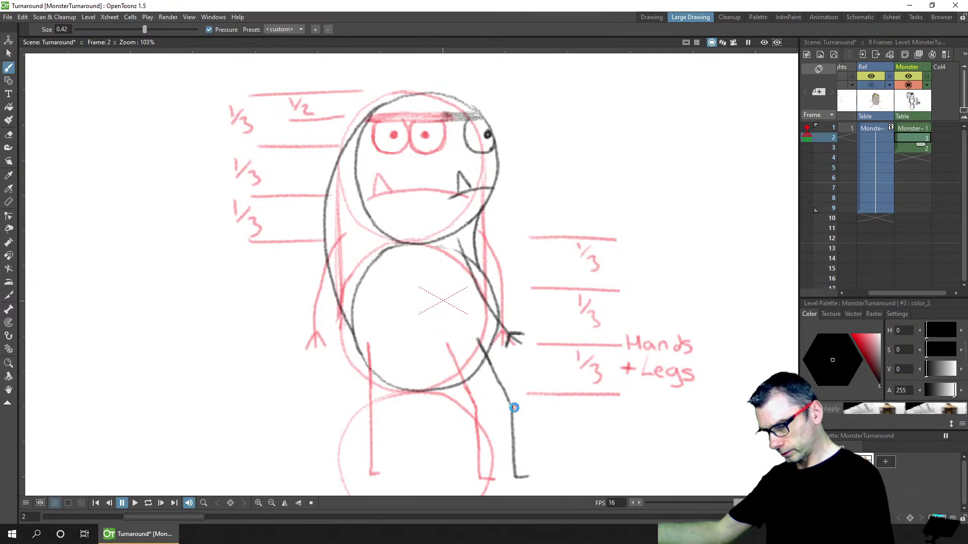
key("ctrl+s")
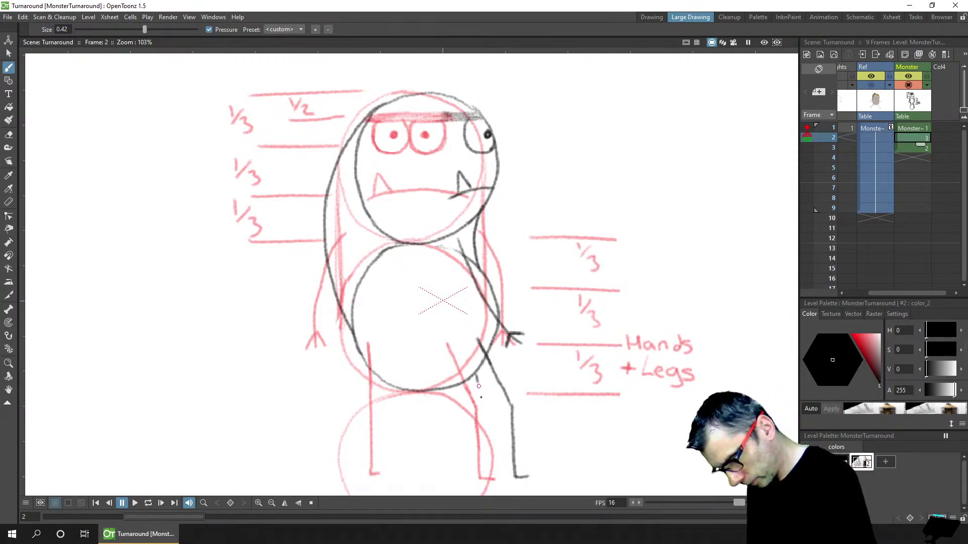
Try a second leg behind the first, undo the strokes of both legs, and save the scene
left_click_drag(479, 386, 484, 412)
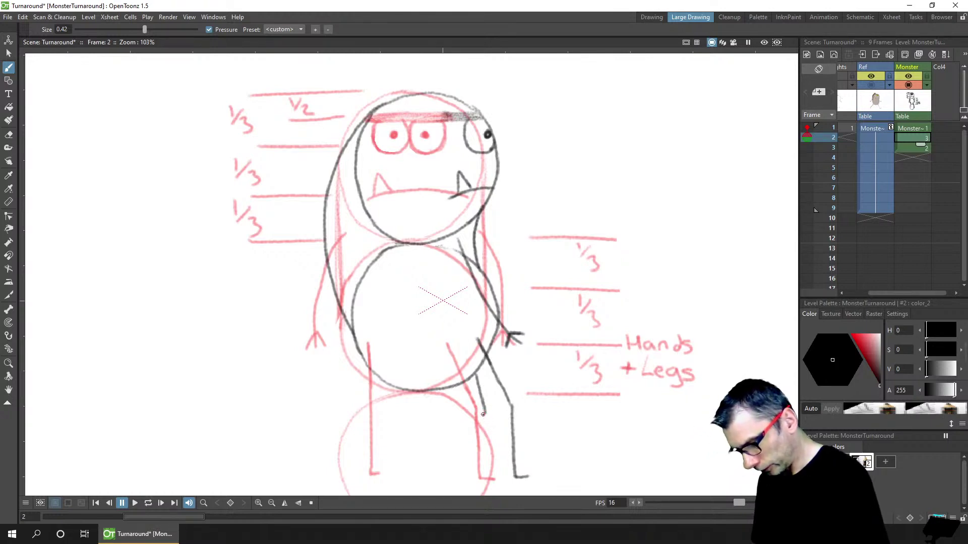
key("ctrl+z")
key("ctrl+z")
key("ctrl+z")
key("ctrl+z")
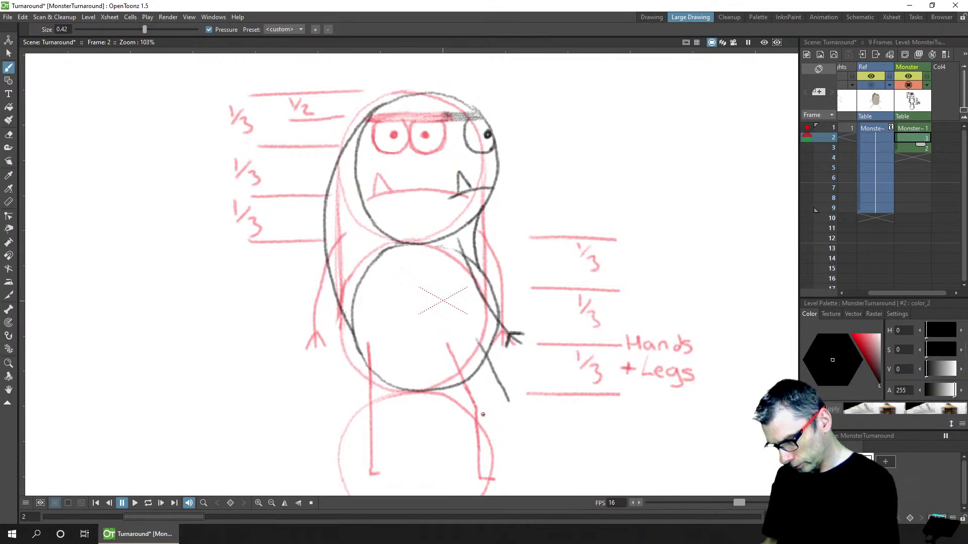
key("ctrl+z")
key("ctrl+s")
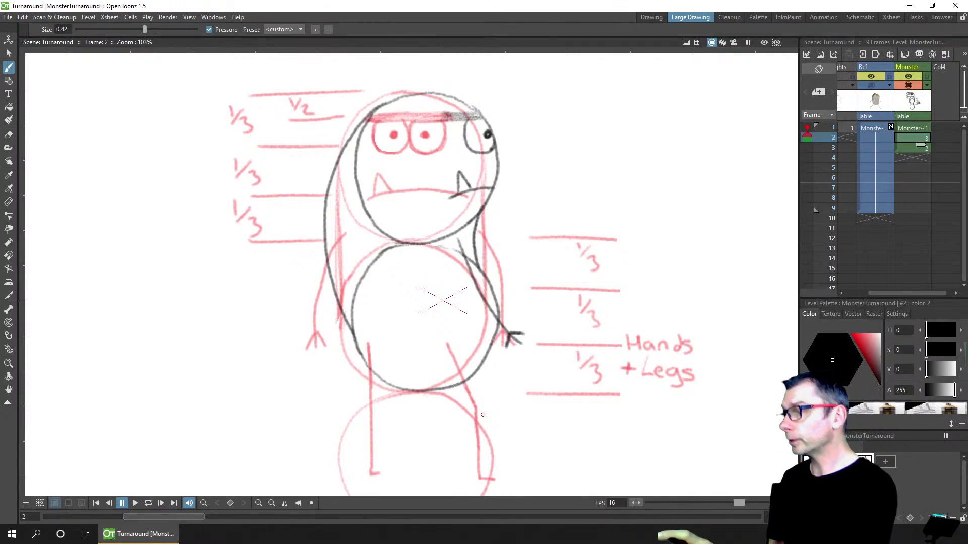
Show the Ref drawing in place of the Monster level to examine its limbs, and restore the Monster level's display
left_click(908, 84)
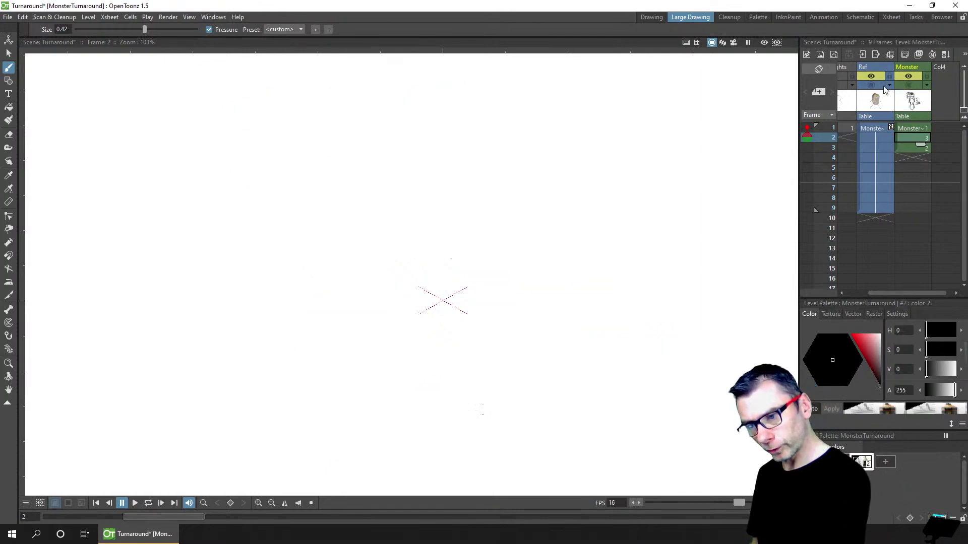
left_click(872, 85)
key("ctrl+s")
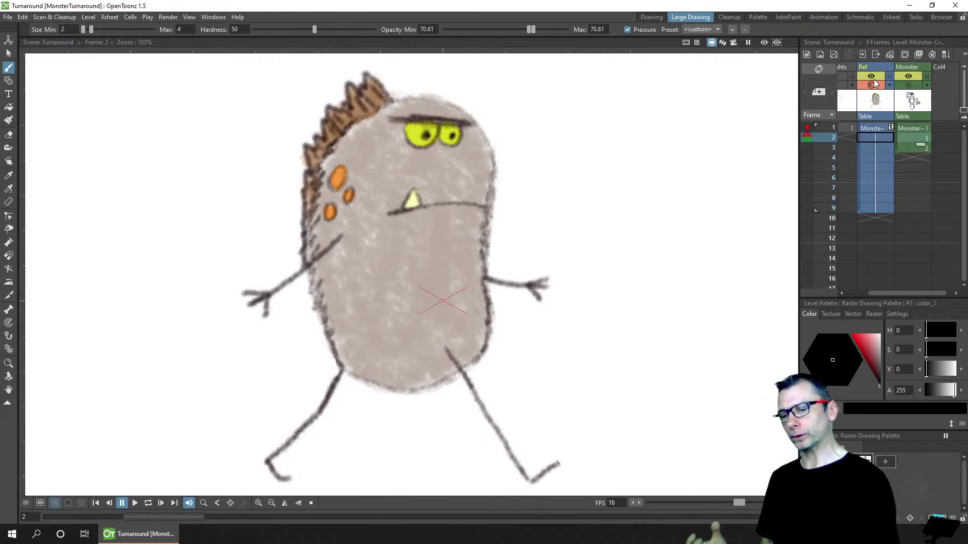
left_click(872, 84)
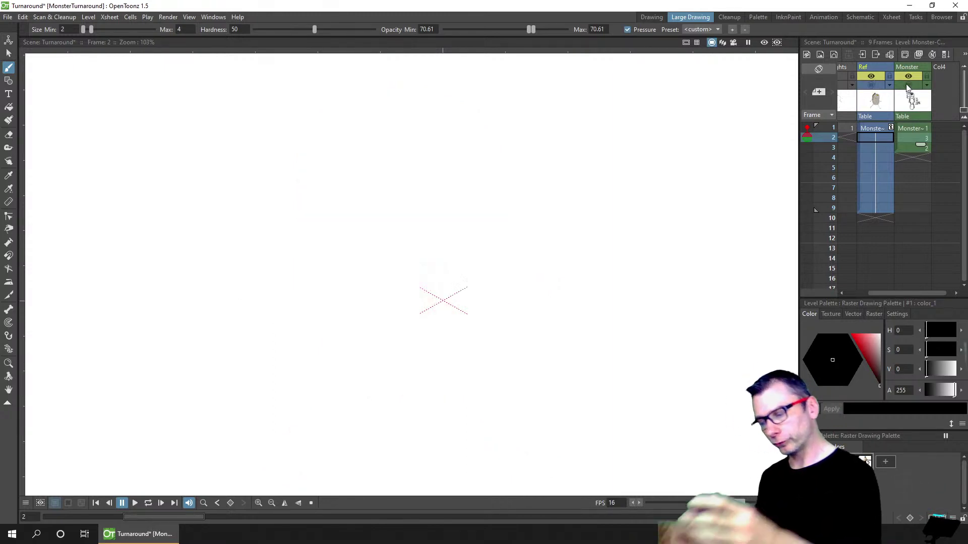
left_click(908, 85)
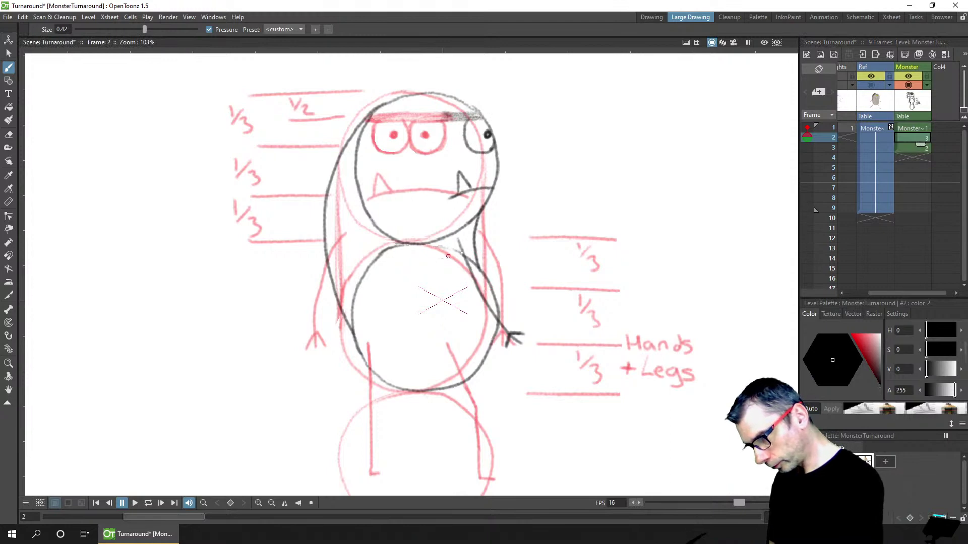
Erase the side view's upper arm and the construction lines between the head and body circles behind the chest line
key("a")
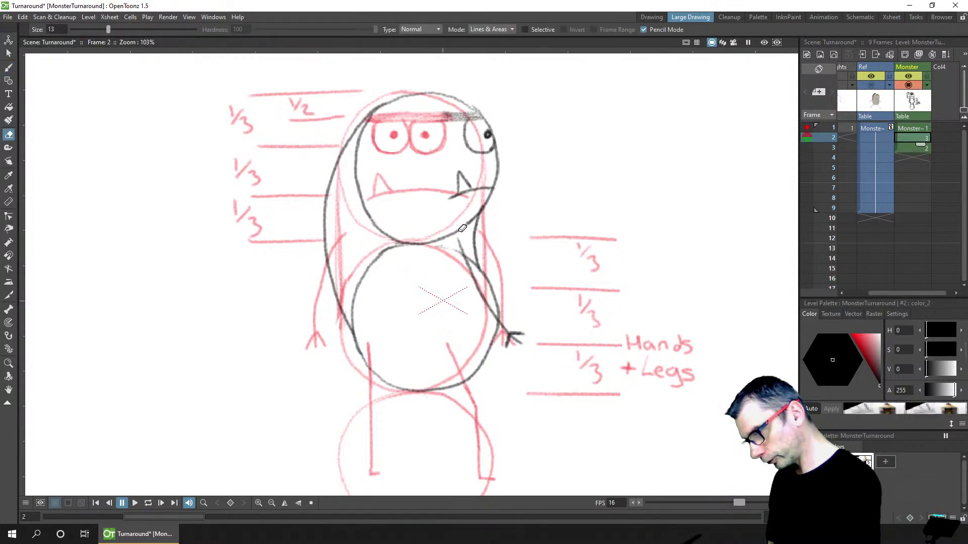
mouse_move(462, 236)
left_mouse_down()
mouse_move(496, 321)
mouse_move(483, 252)
mouse_move(479, 273)
left_mouse_up()
key("b")
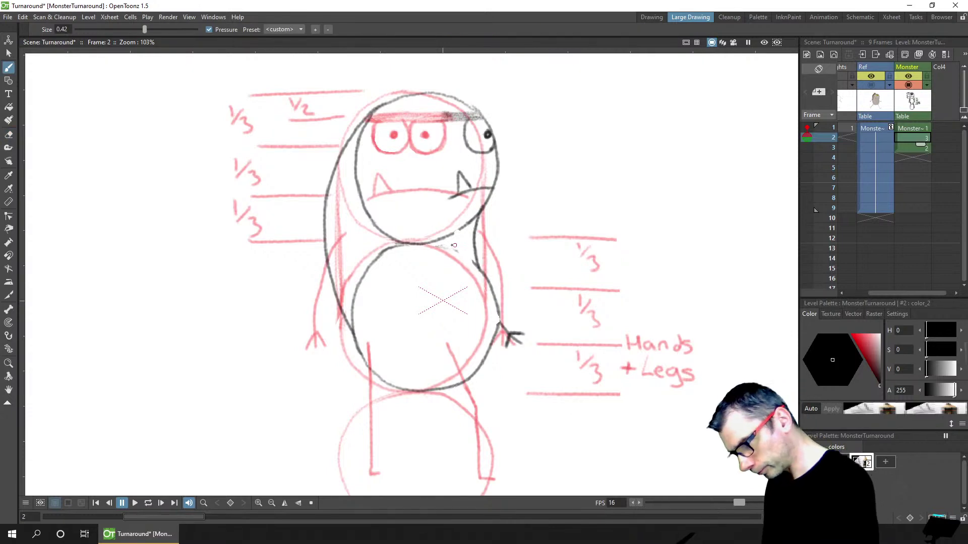
key("a")
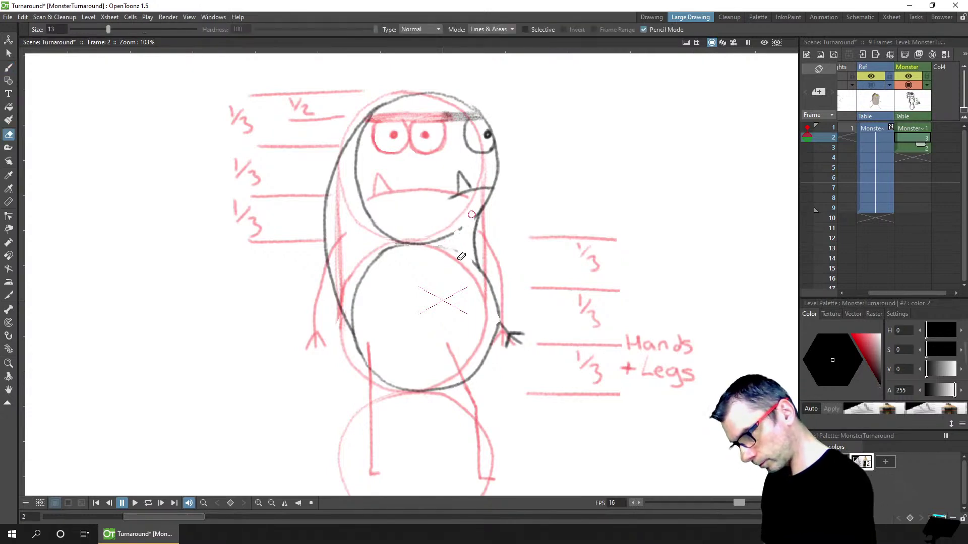
mouse_move(471, 215)
left_mouse_down()
mouse_move(435, 219)
mouse_move(425, 246)
left_mouse_up()
key("b")
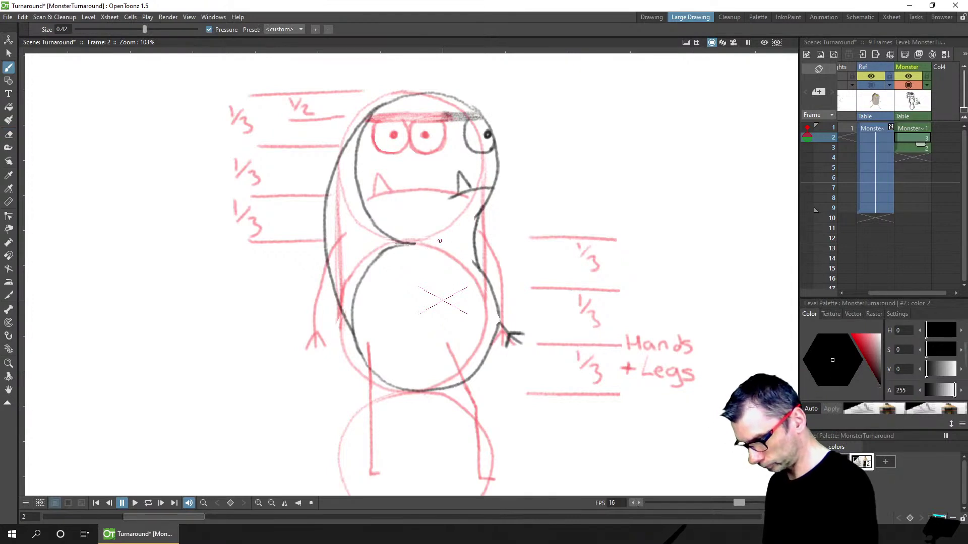
Redraw the side view's arm from a shoulder farther back down to the existing hand, and save the scene
mouse_move(440, 239)
left_mouse_down()
mouse_move(469, 292)
mouse_move(505, 328)
left_mouse_up()
key("ctrl+z")
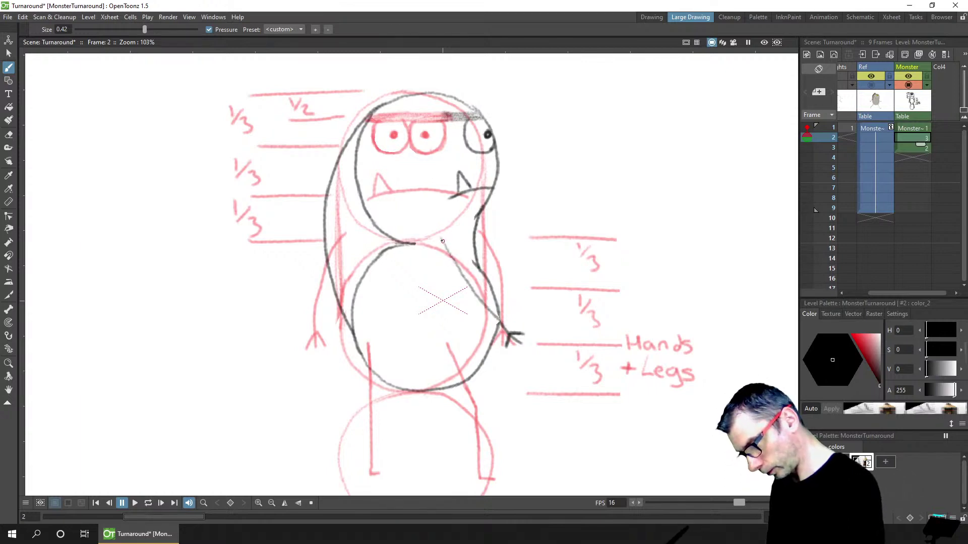
left_click_drag(441, 239, 479, 302)
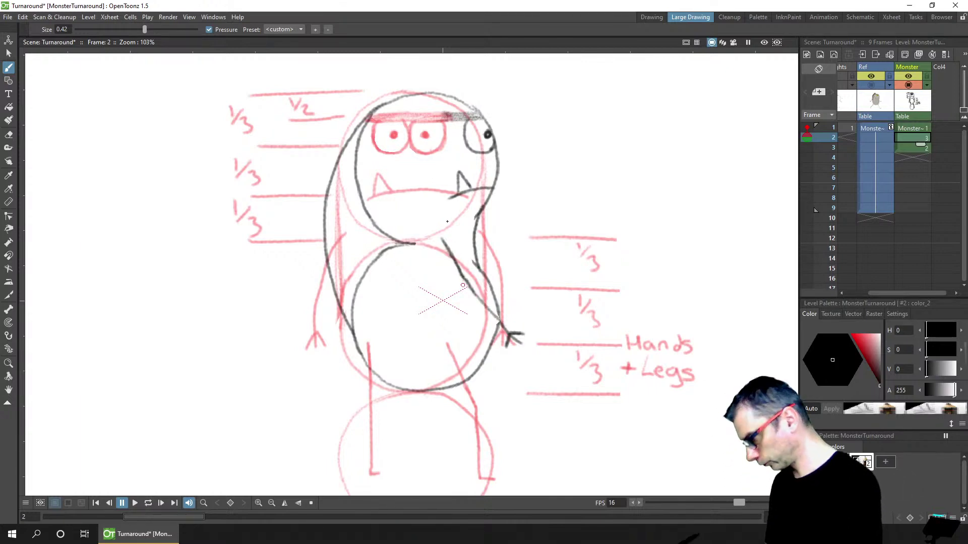
key("e")
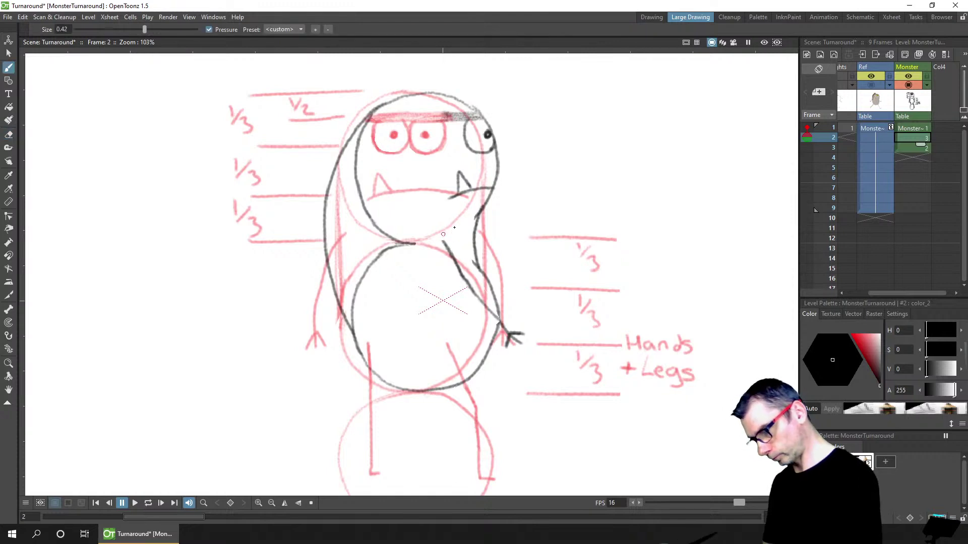
key("b")
key("ctrl+s")
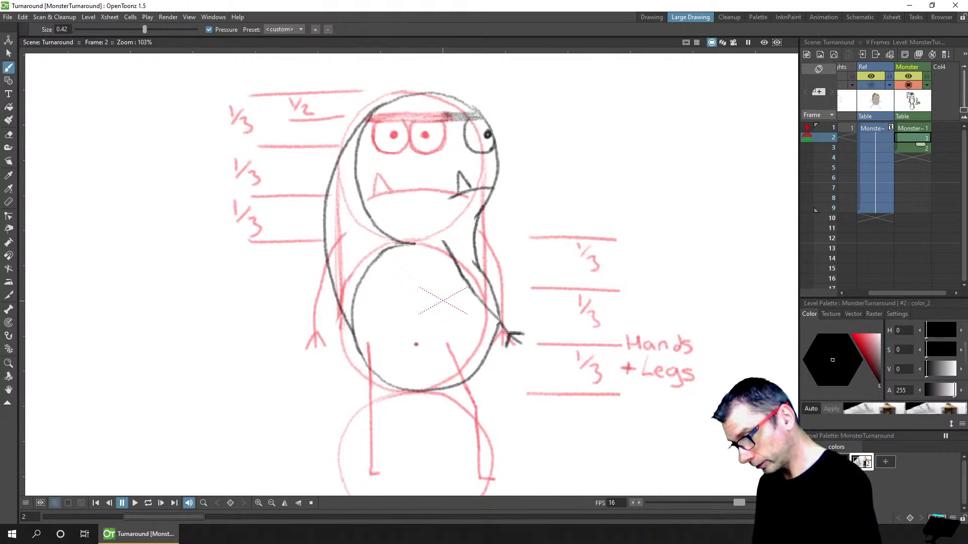
left_click_drag(416, 344, 424, 356)
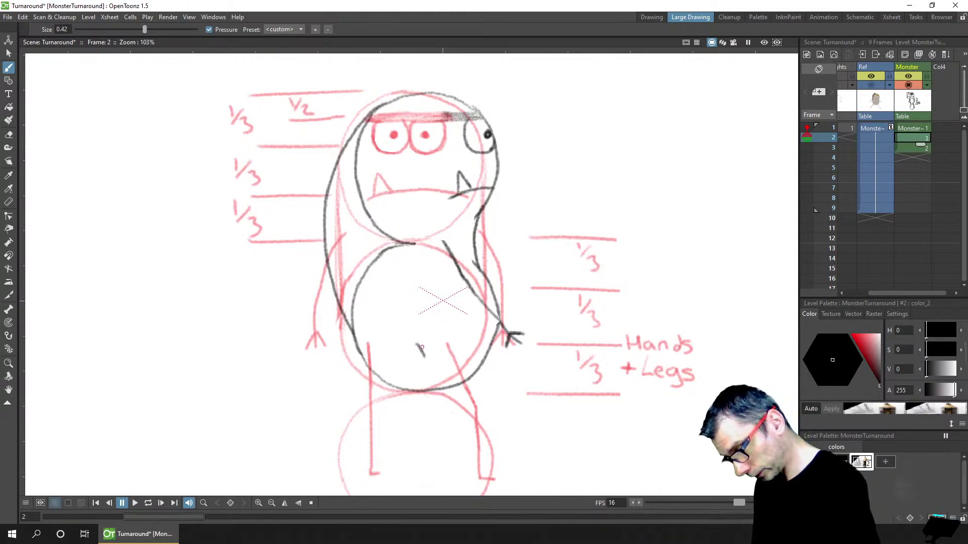
key("ctrl+z")
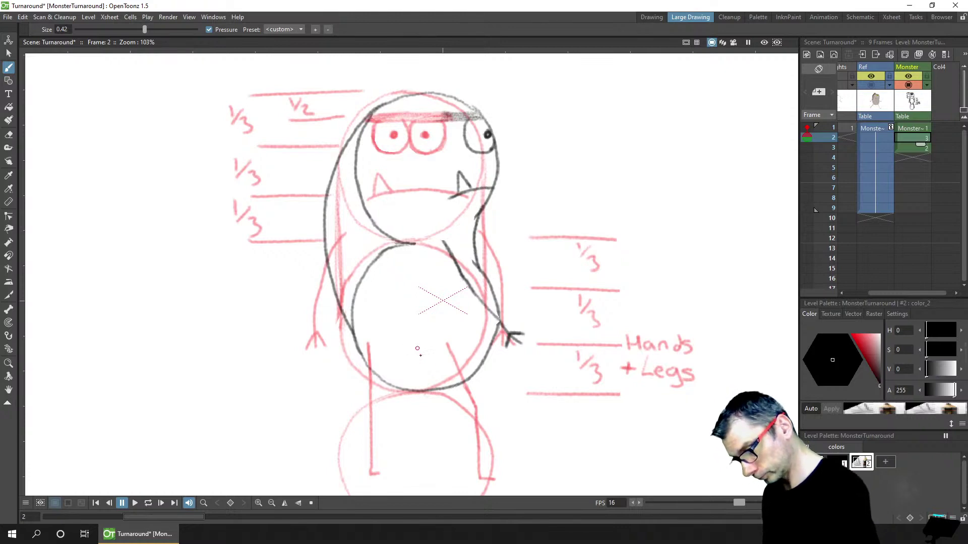
left_click_drag(417, 348, 446, 416)
key("ctrl+z")
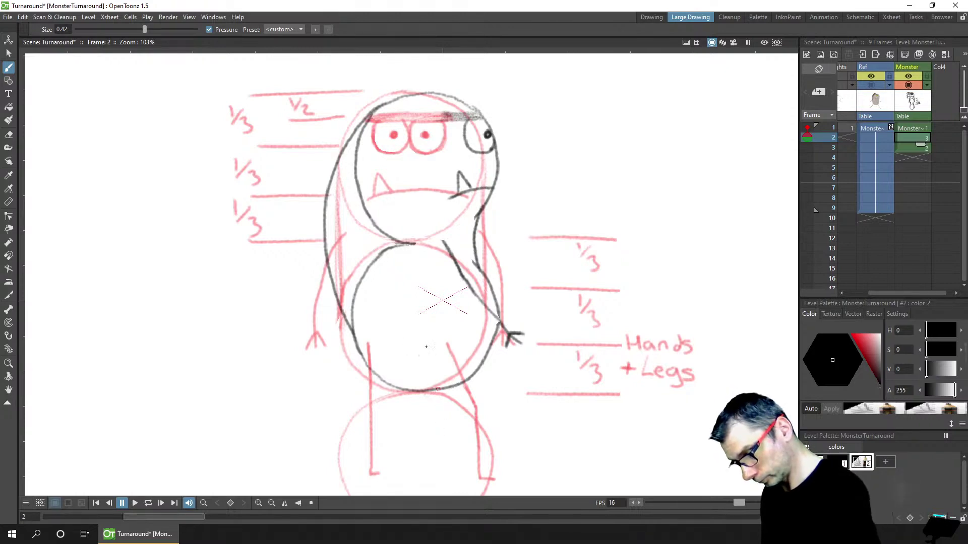
Draw the side view's near leg from mid-body and the far leg behind it with feet, save, and hide the onion skin
mouse_move(417, 349)
left_mouse_down()
mouse_move(447, 421)
mouse_move(445, 409)
mouse_move(460, 475)
left_mouse_up()
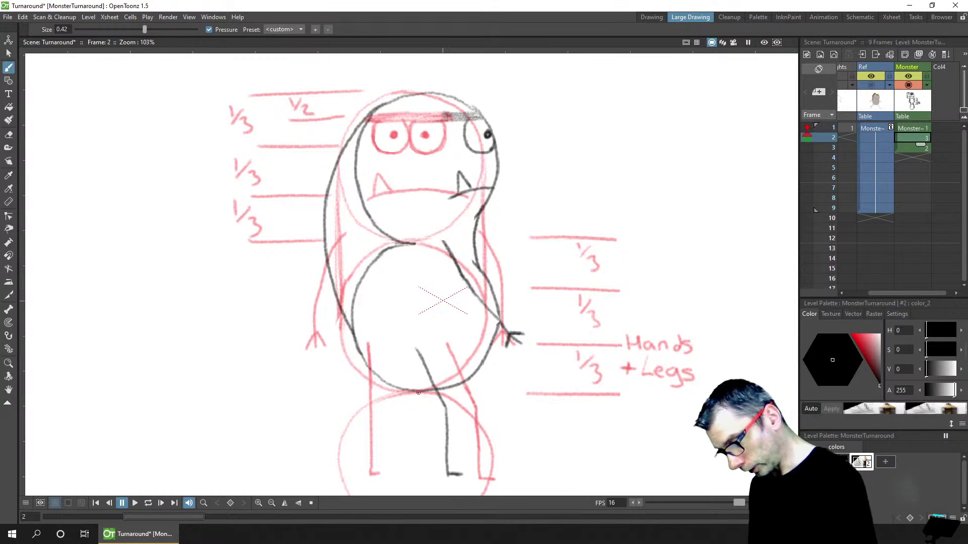
left_click_drag(418, 395, 425, 472)
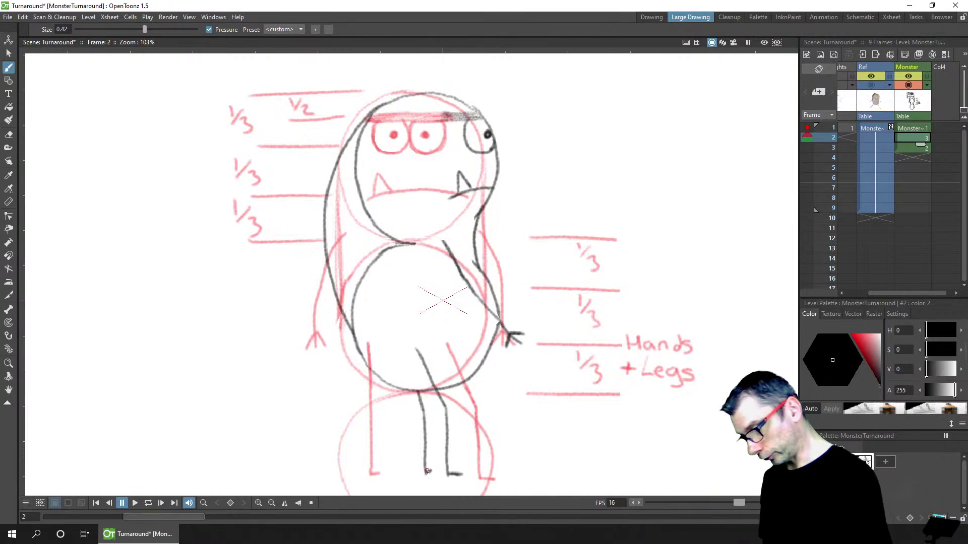
key("ctrl+s")
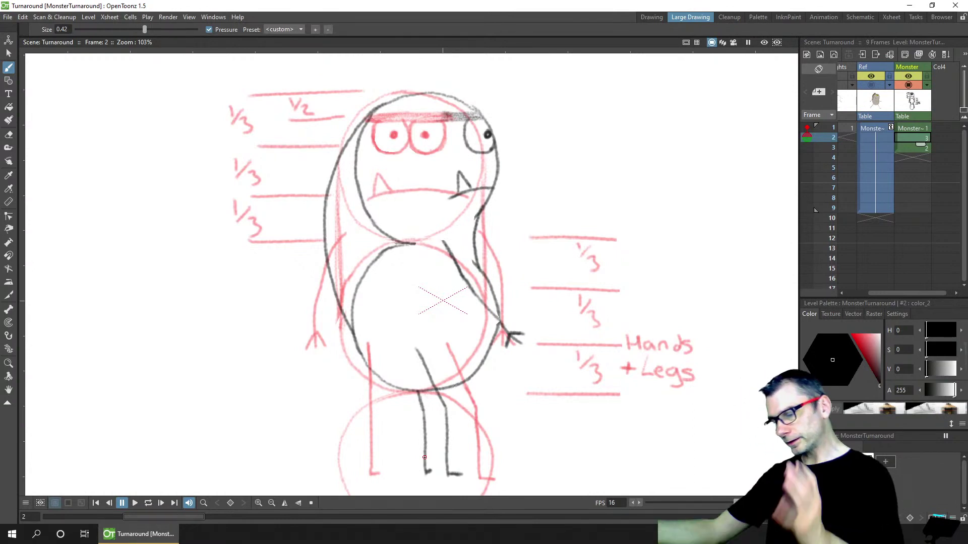
left_click(807, 128)
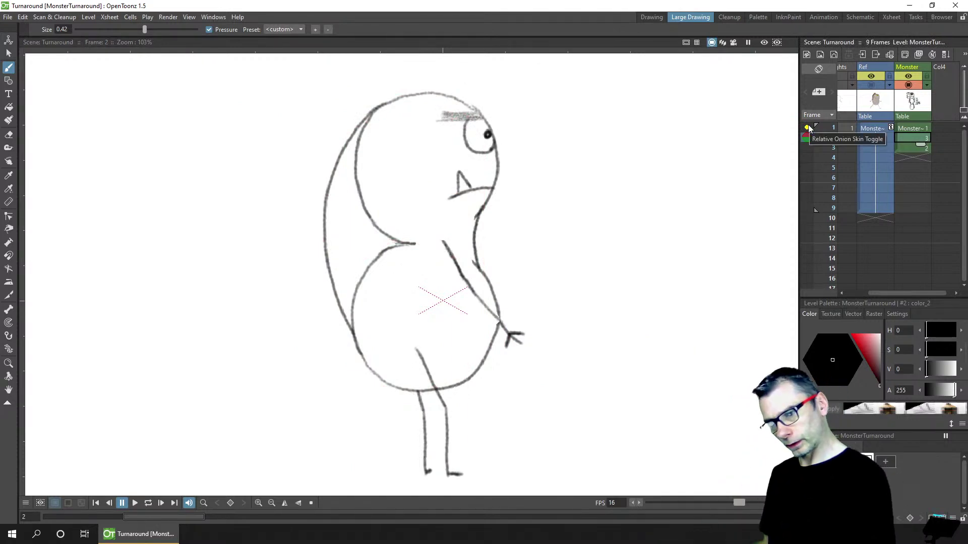
Erase the inner head and belly construction curves from the side-view monster on frame 2
key("e")
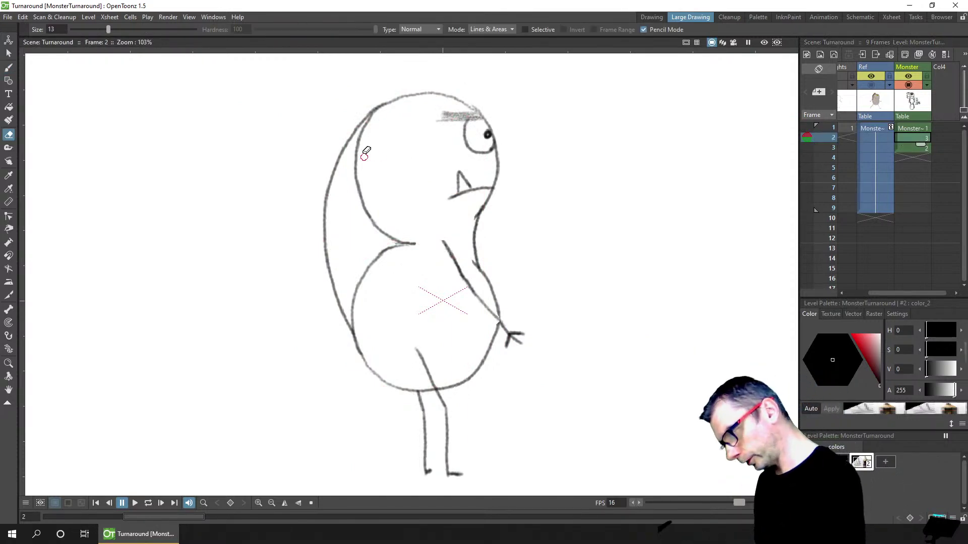
mouse_move(360, 151)
left_mouse_down()
mouse_move(409, 250)
mouse_move(366, 204)
mouse_move(358, 166)
mouse_move(409, 249)
mouse_move(388, 223)
mouse_move(412, 242)
mouse_move(377, 228)
mouse_move(396, 252)
mouse_move(391, 235)
mouse_move(360, 297)
mouse_move(360, 226)
left_mouse_up()
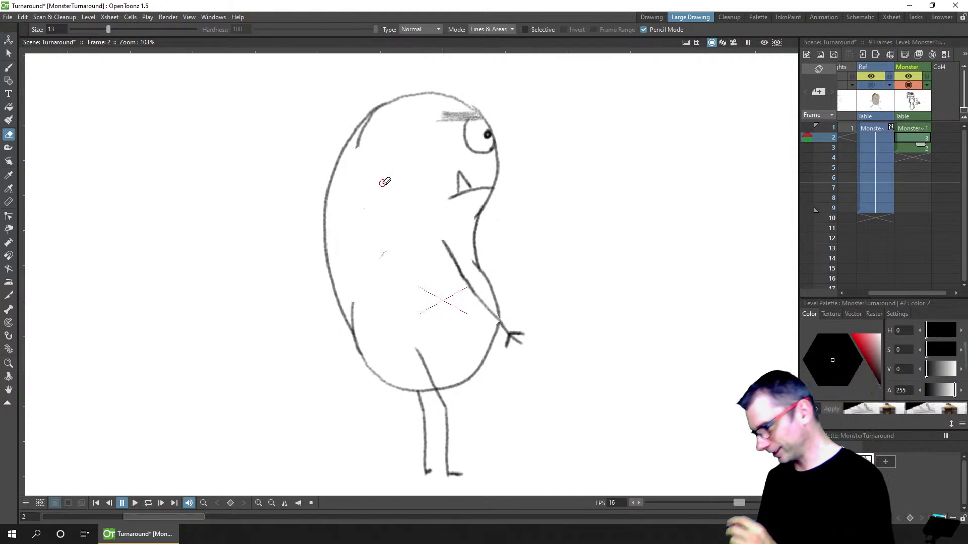
Overlay frame 3's back view as onion skin on frame 2, save the scene, and check the hair on frame 3
left_click(807, 128)
left_click(808, 128)
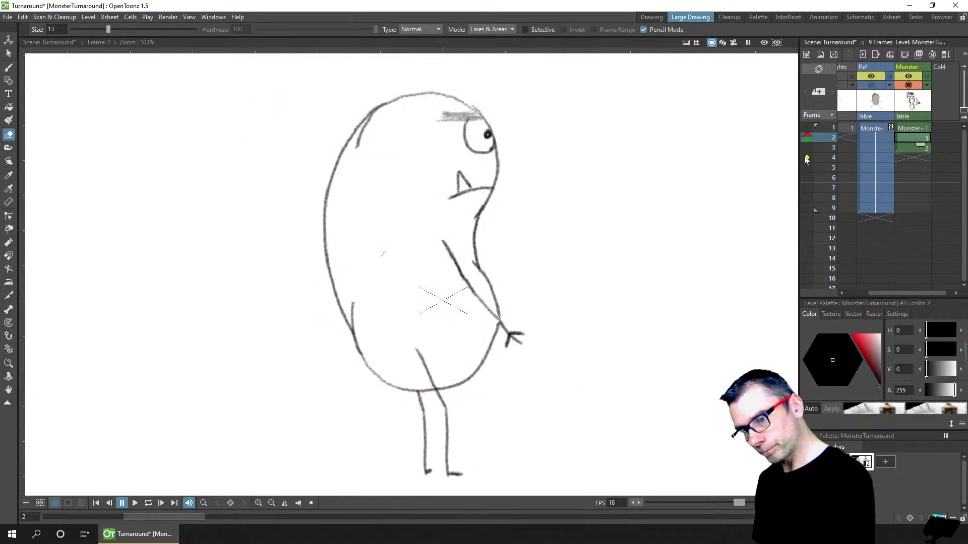
left_click(807, 148)
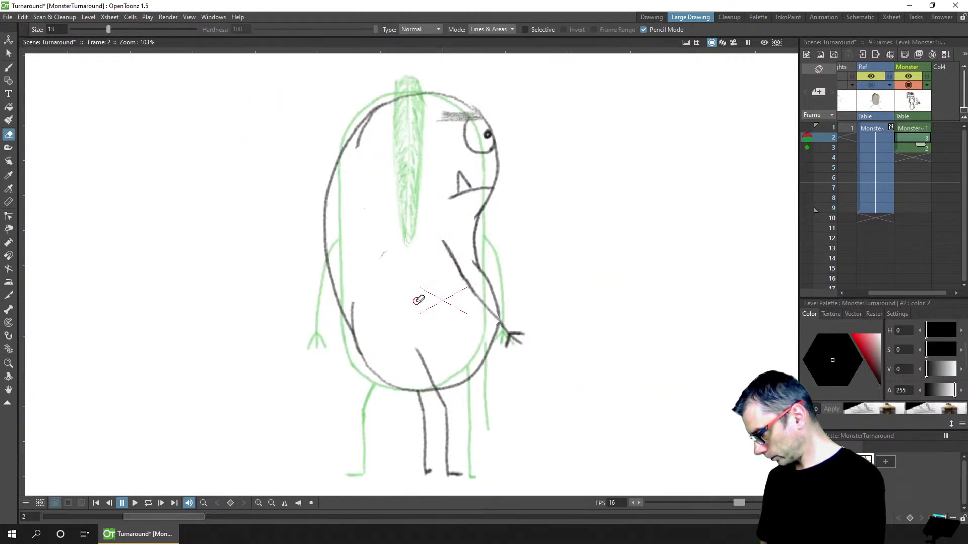
key("b")
key("ctrl+s")
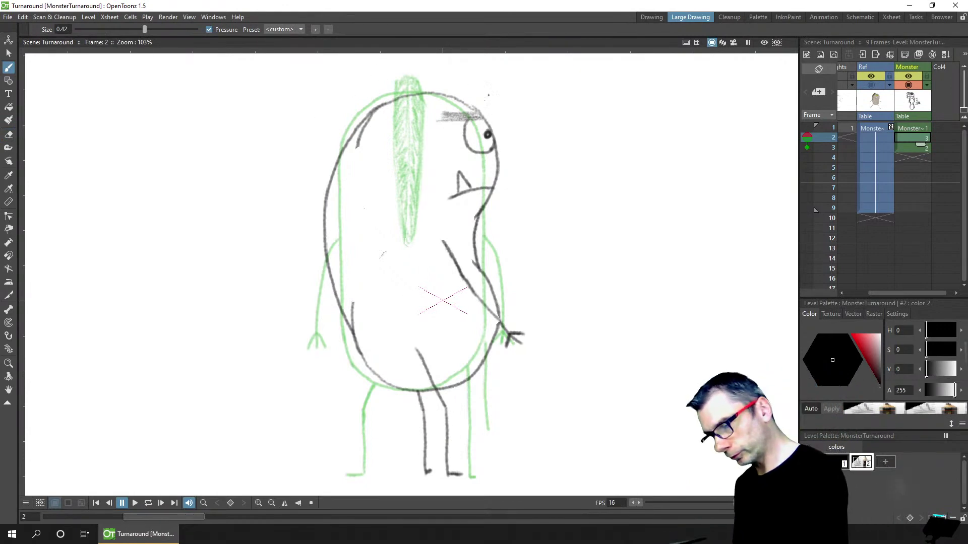
key(".")
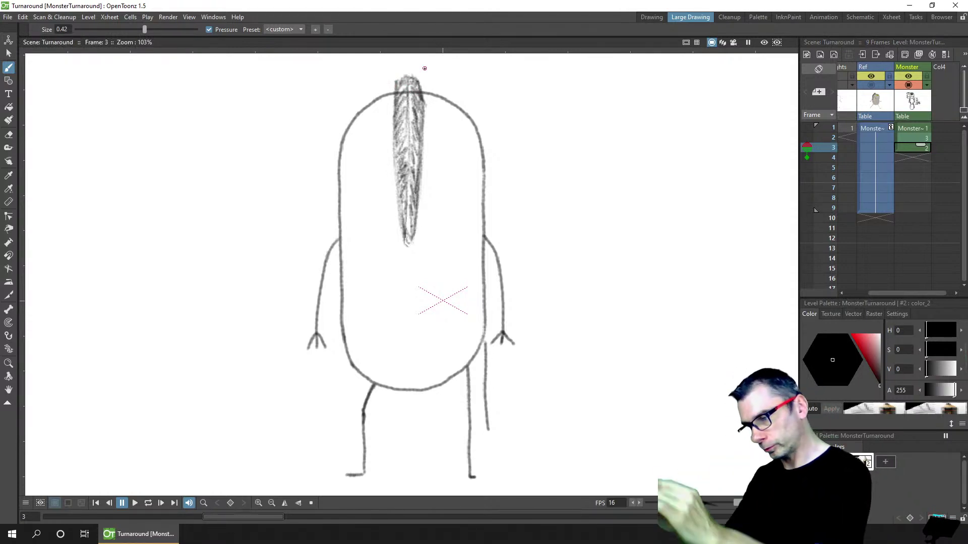
left_click(820, 136)
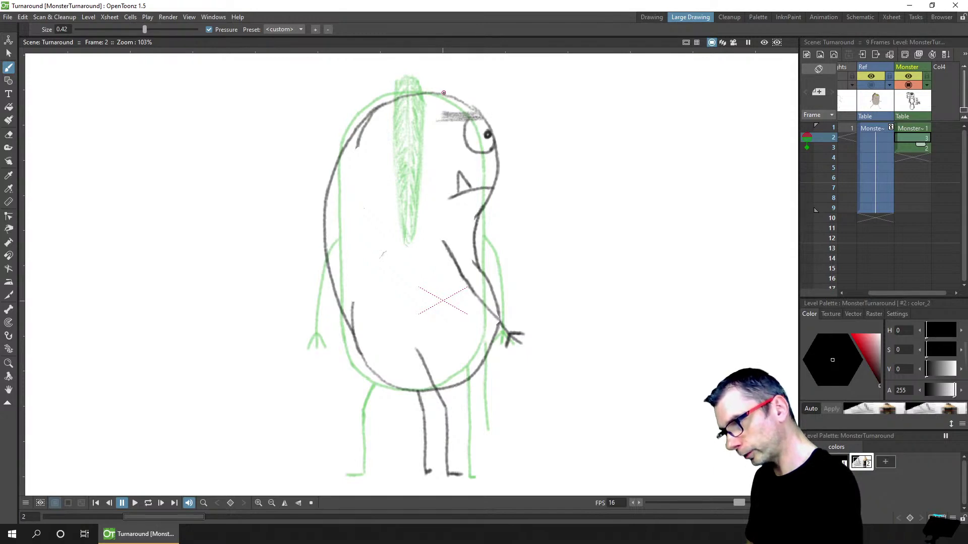
Draw and shade the mohawk outline along the head and back on frame 2, joining its front edge to the forehead
mouse_move(438, 86)
left_mouse_down()
mouse_move(447, 56)
mouse_move(438, 84)
mouse_move(433, 74)
mouse_move(385, 88)
mouse_move(440, 80)
mouse_move(398, 78)
left_mouse_up()
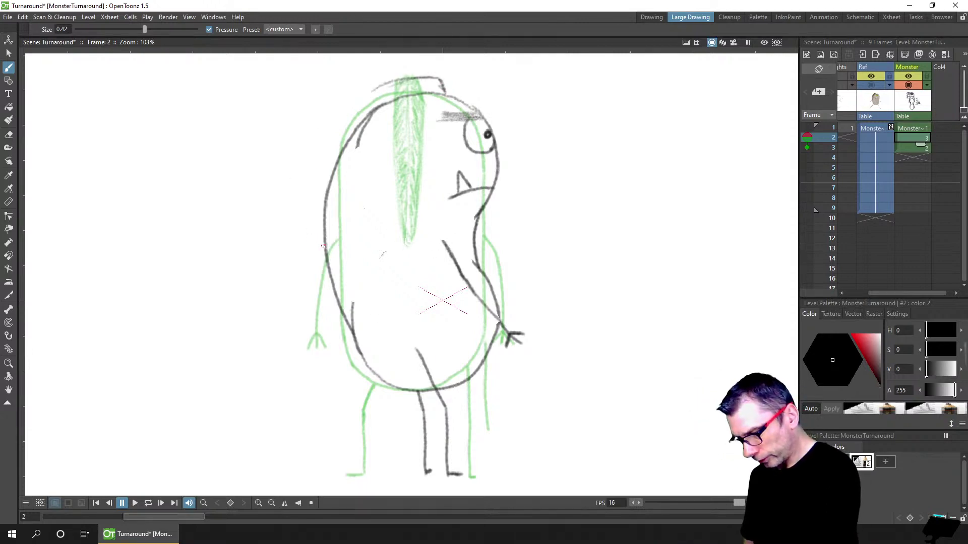
left_click_drag(326, 245, 324, 171)
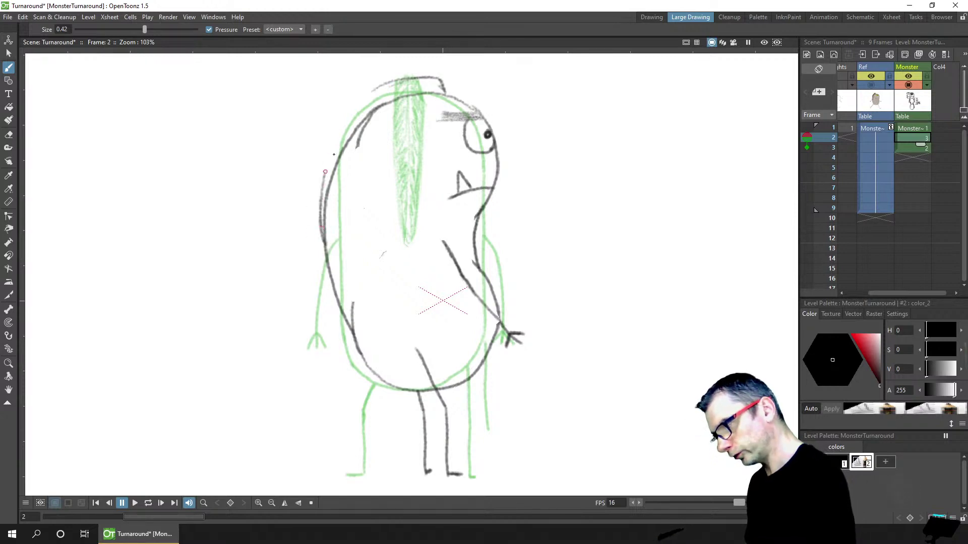
left_click_drag(375, 86, 329, 161)
mouse_move(380, 84)
left_mouse_down()
mouse_move(352, 107)
mouse_move(318, 198)
left_mouse_up()
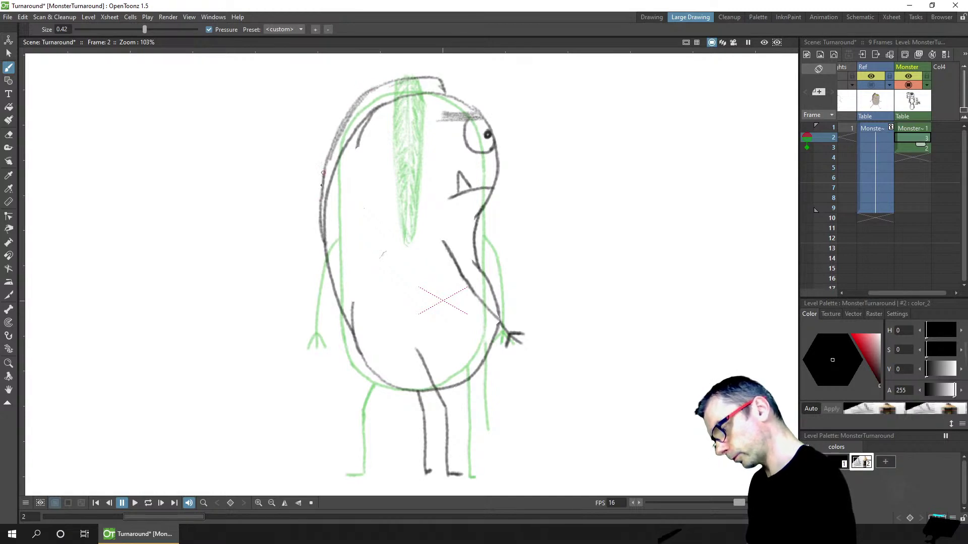
mouse_move(371, 89)
left_mouse_down()
mouse_move(440, 78)
mouse_move(371, 90)
left_mouse_up()
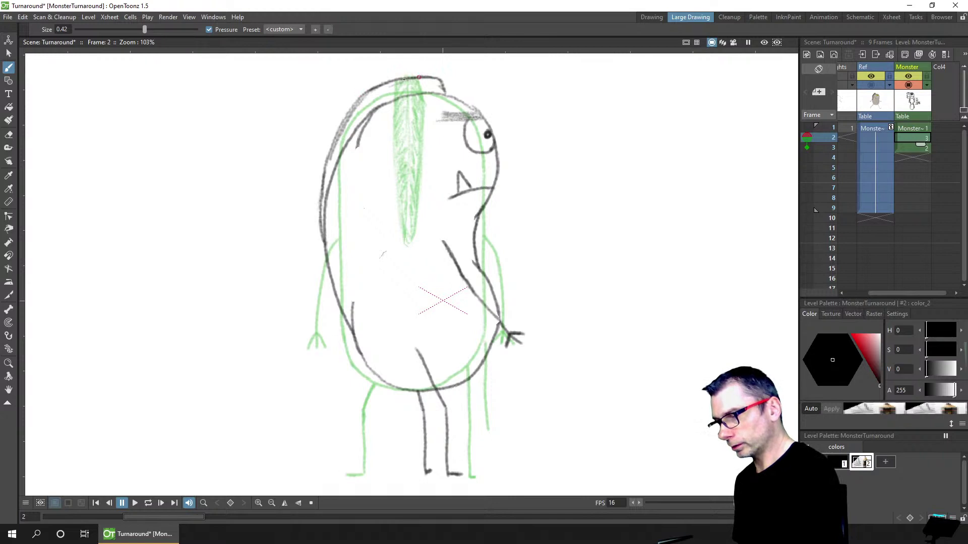
key("ctrl+s")
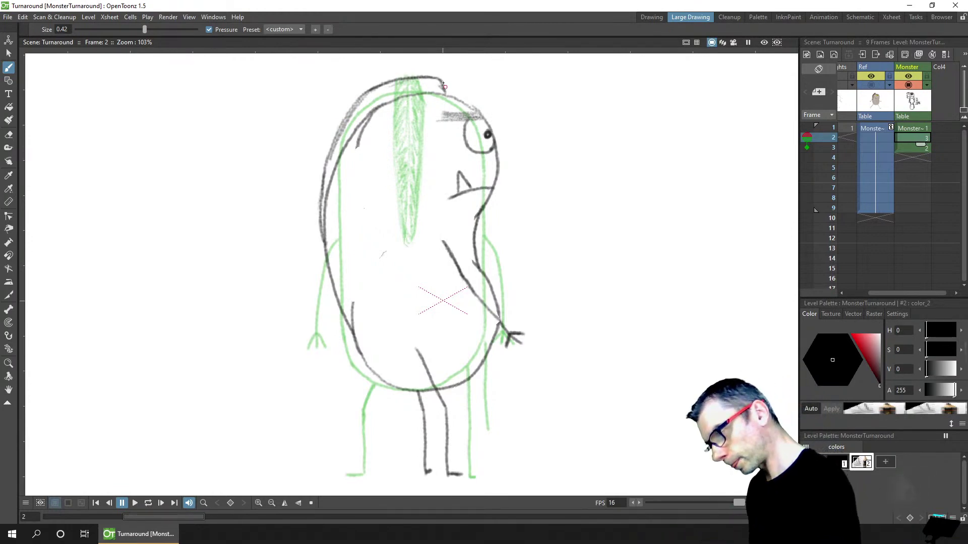
left_click_drag(448, 95, 445, 81)
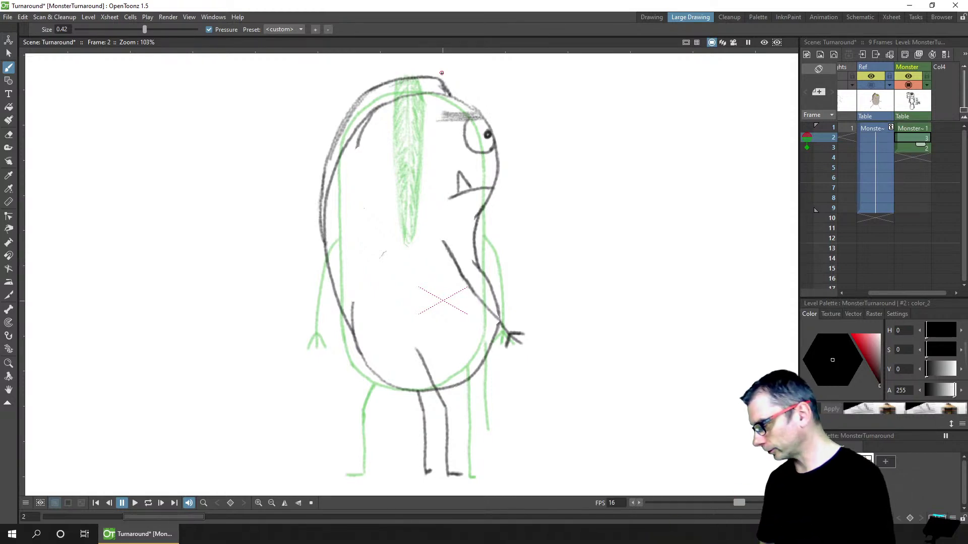
Erase the leftover construction marks inside the side-view body on frame 2 and save the scene
key("a")
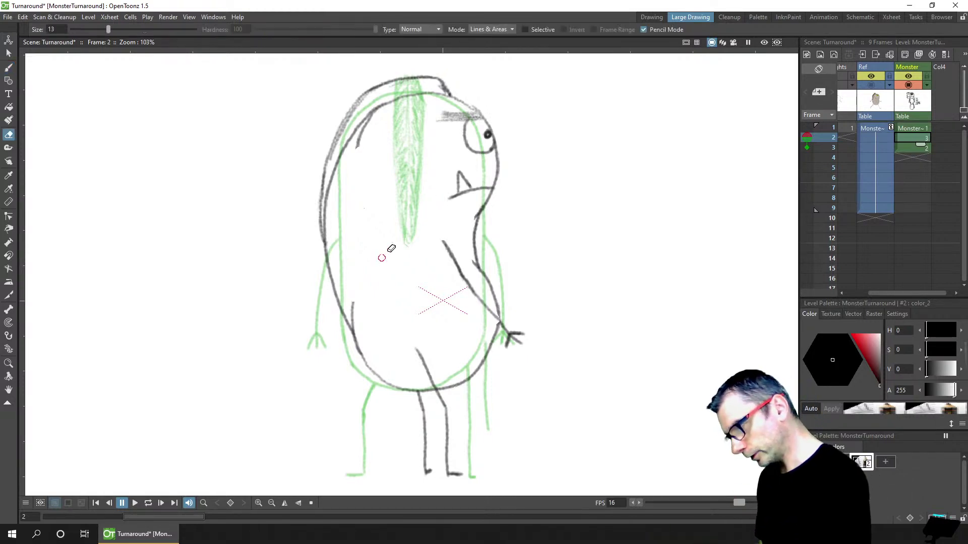
key("ctrl+s")
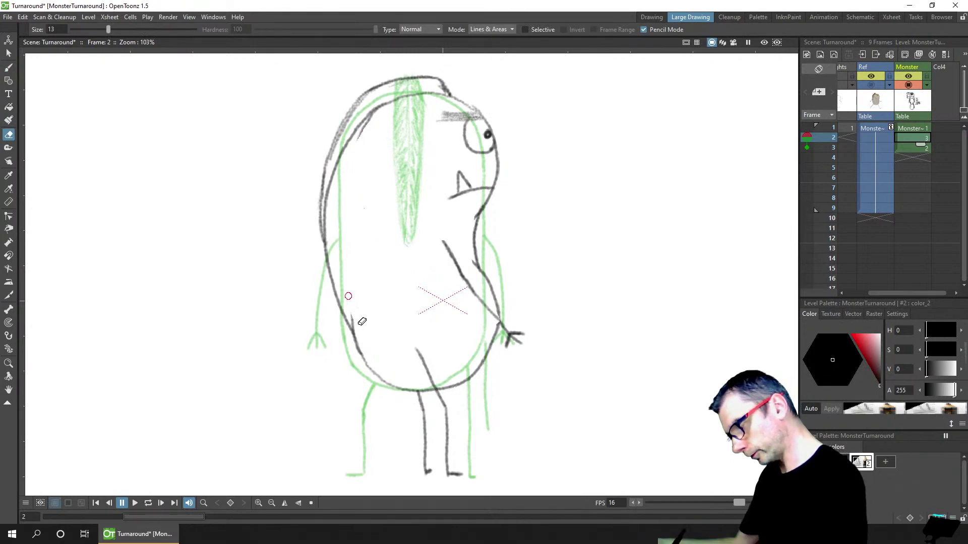
key("b")
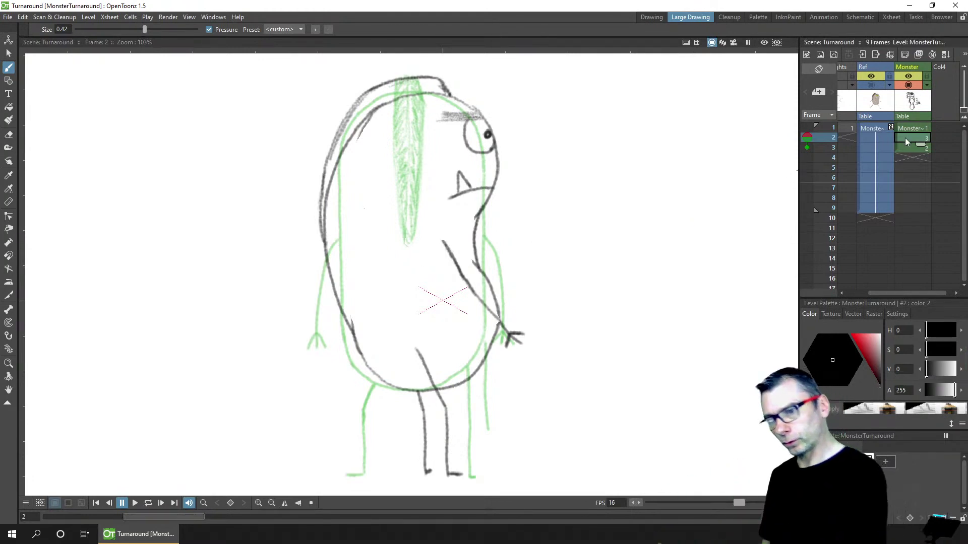
Start a new drawing at frame 4 of the Monster column with only frame 2 as onion skin, and save
left_click(909, 159)
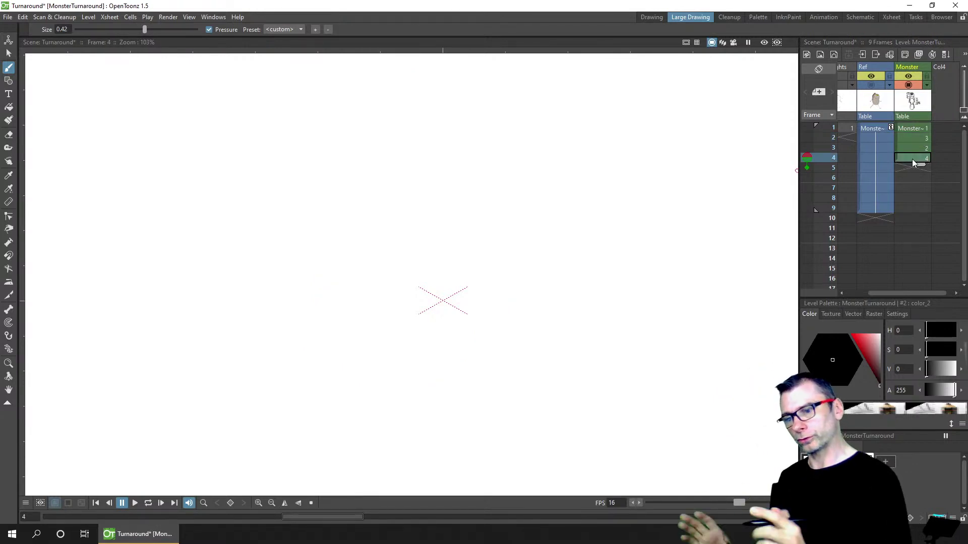
left_click(807, 167)
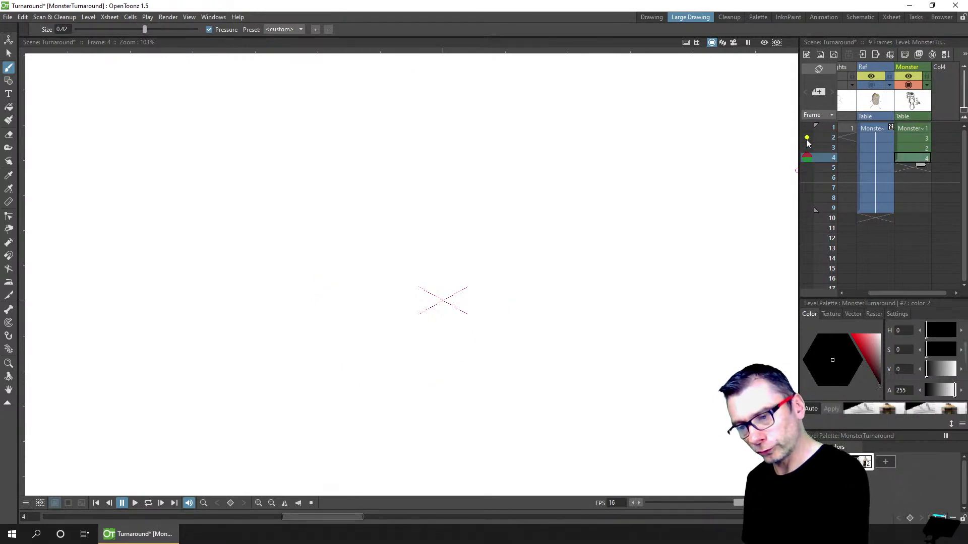
left_click(807, 138)
key("ctrl+s")
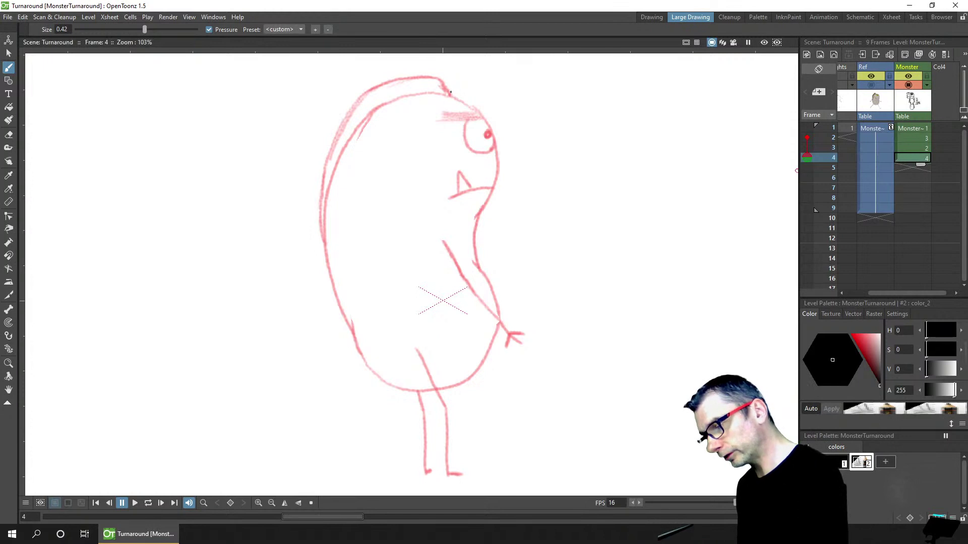
Trace the mohawk and the full body outline from the onion skin on frame 4, and save the scene
left_click_drag(449, 95, 442, 79)
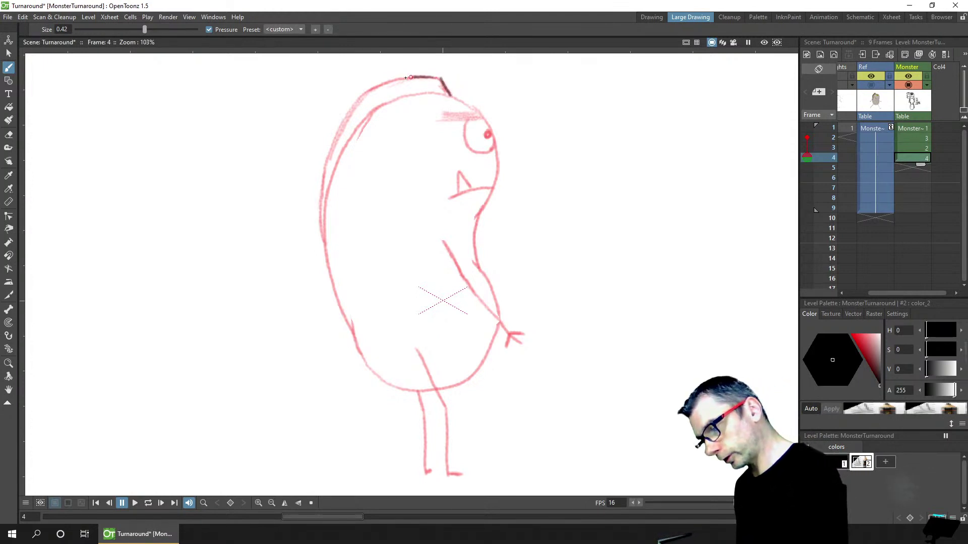
mouse_move(411, 78)
left_mouse_down()
mouse_move(359, 100)
mouse_move(327, 160)
mouse_move(322, 223)
mouse_move(336, 277)
left_mouse_up()
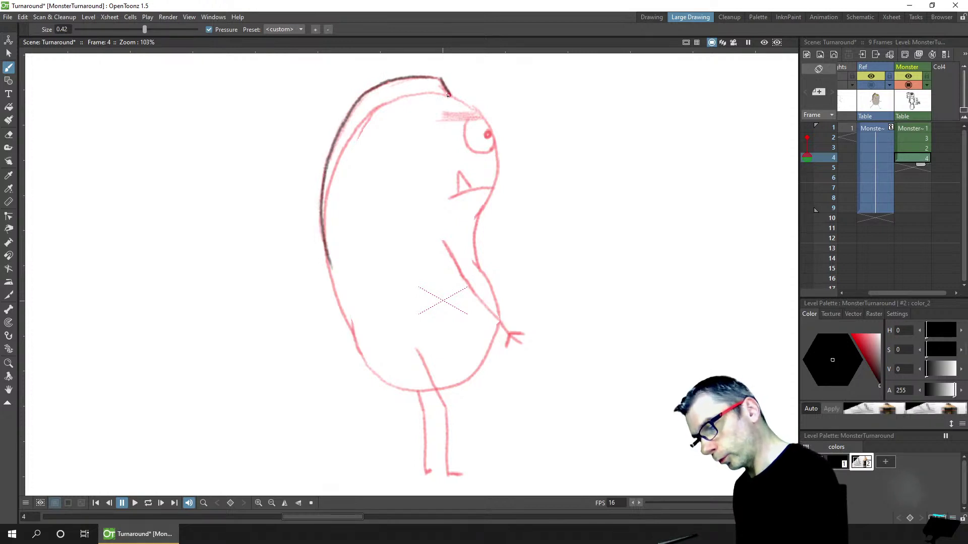
mouse_move(429, 94)
left_mouse_down()
mouse_move(388, 102)
mouse_move(333, 171)
mouse_move(327, 255)
mouse_move(359, 348)
mouse_move(383, 380)
left_mouse_up()
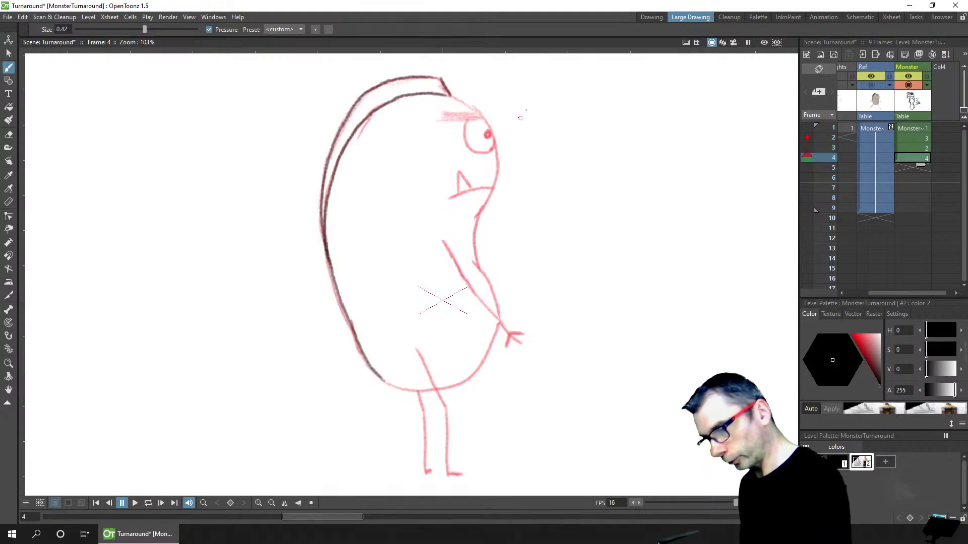
mouse_move(452, 96)
left_mouse_down()
mouse_move(489, 126)
mouse_move(499, 165)
mouse_move(474, 238)
mouse_move(498, 310)
mouse_move(491, 348)
mouse_move(457, 386)
mouse_move(391, 388)
left_mouse_up()
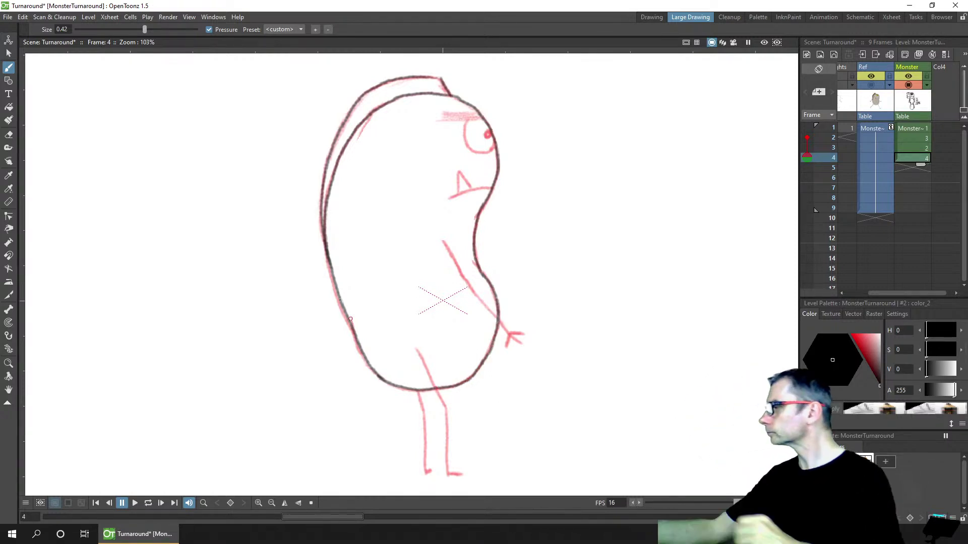
key("ctrl+s")
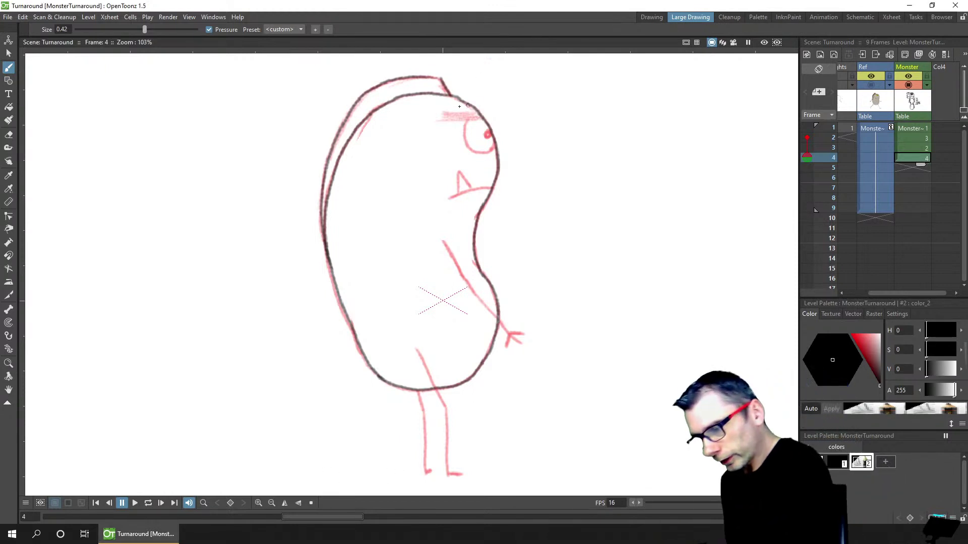
Trace the eyebrow and the eye with its filled pupil on frame 4, and save the scene
mouse_move(477, 112)
left_mouse_down()
mouse_move(436, 112)
mouse_move(478, 117)
mouse_move(439, 120)
mouse_move(491, 150)
mouse_move(485, 130)
mouse_move(479, 154)
mouse_move(486, 135)
left_mouse_up()
key("ctrl+z")
left_click(487, 134)
key("ctrl+s")
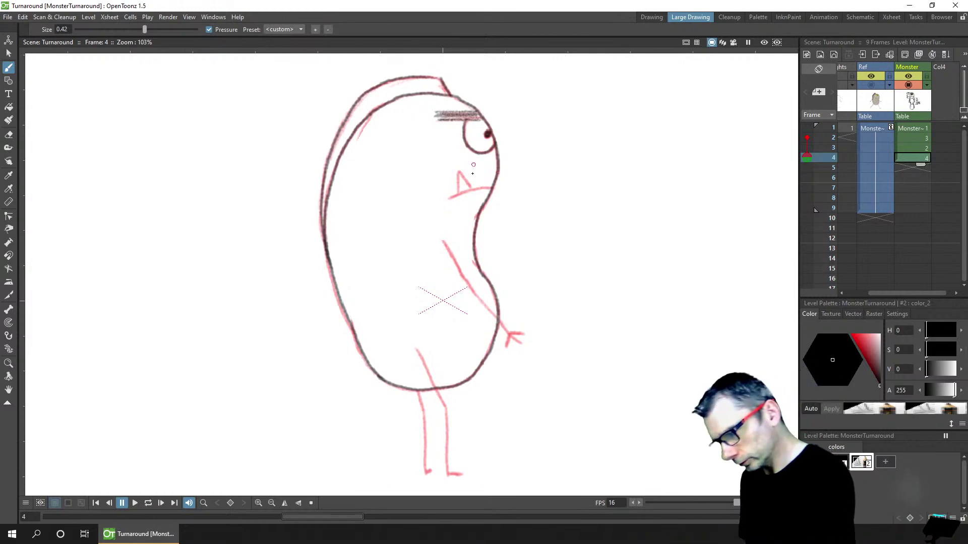
Trace the mouth line and the arm with its three-fingered hand on frame 4, leaving out the tooth, and save
left_click_drag(468, 191, 493, 188)
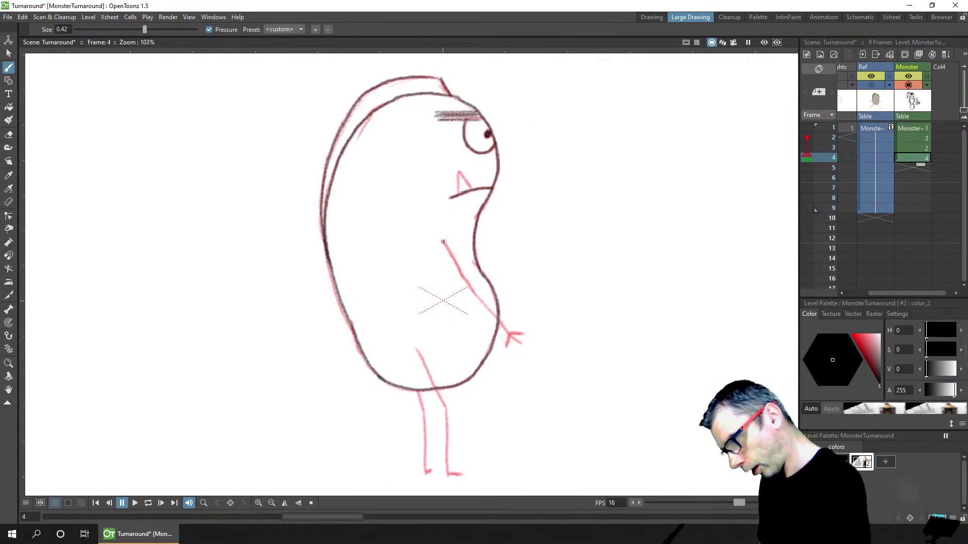
left_click_drag(443, 242, 515, 336)
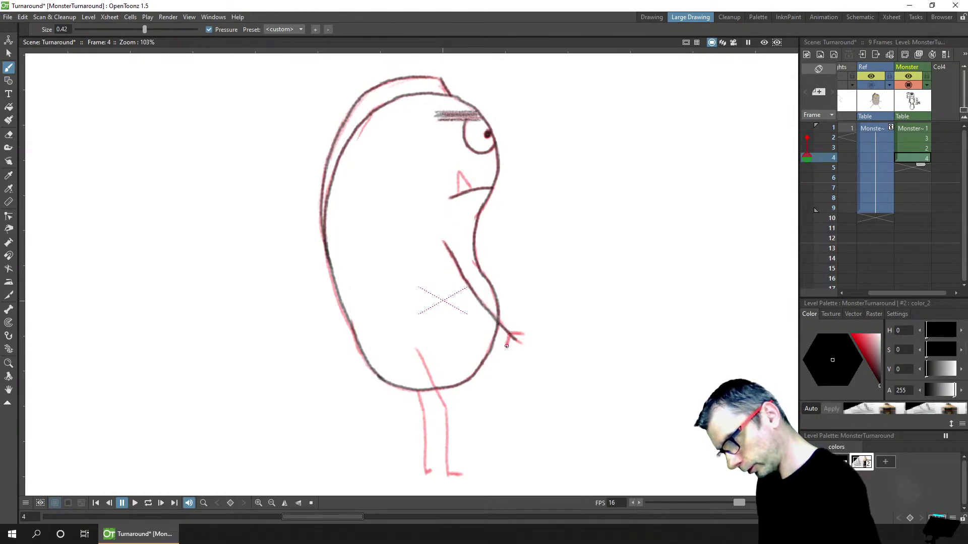
mouse_move(507, 346)
left_mouse_down()
mouse_move(514, 334)
mouse_move(521, 343)
left_mouse_up()
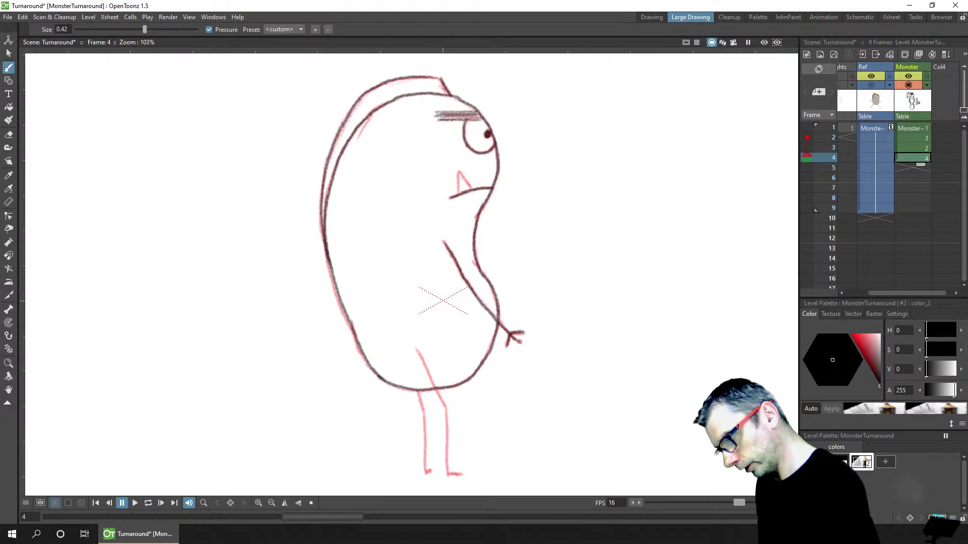
key("ctrl+s")
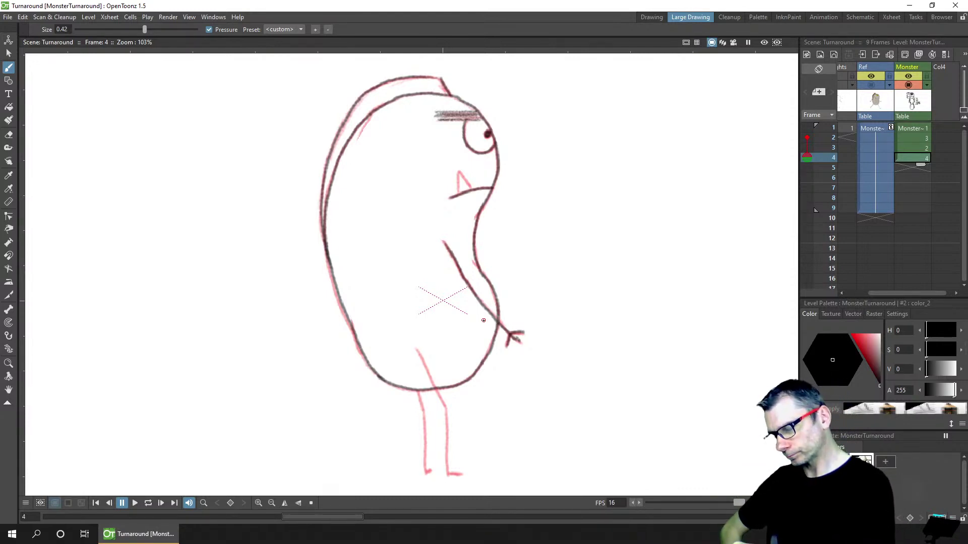
Check the legs in frame 1's front view, trace both legs and feet on frame 4, and save the scene
left_click(822, 128)
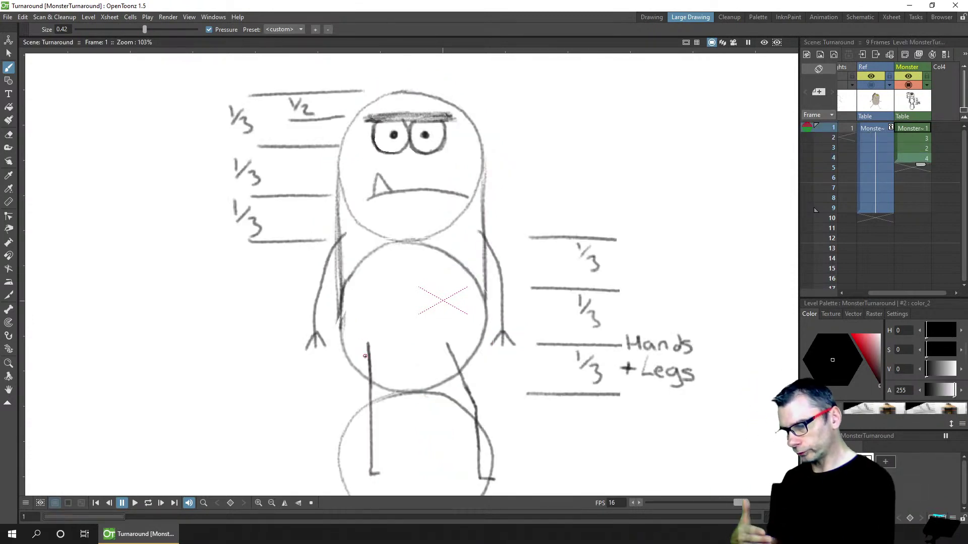
left_click(916, 157)
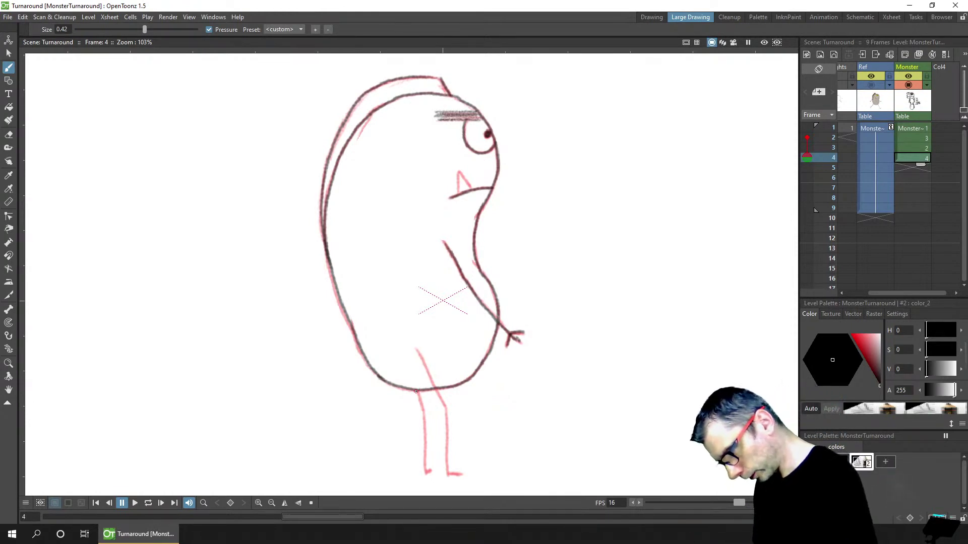
left_click_drag(418, 391, 427, 475)
mouse_move(418, 351)
left_mouse_down()
mouse_move(448, 410)
mouse_move(447, 470)
left_mouse_up()
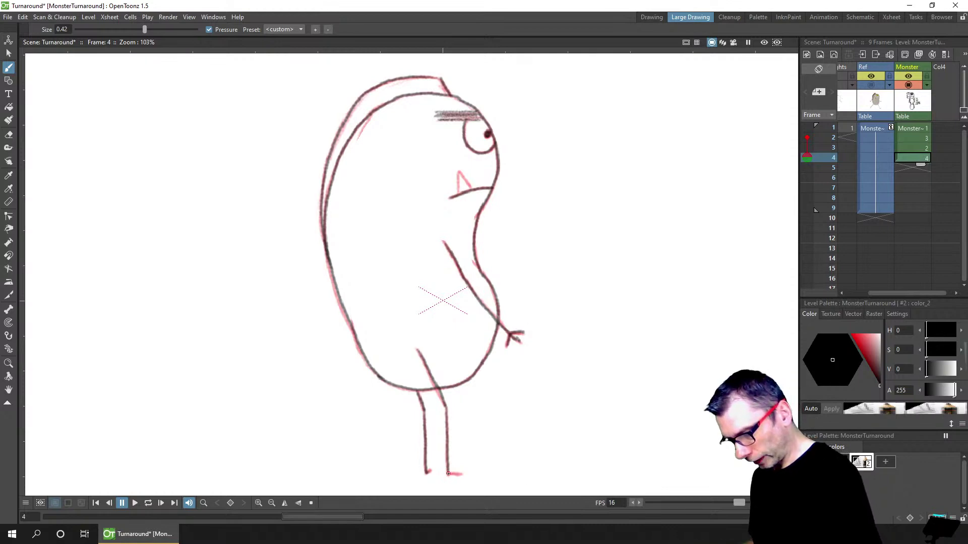
left_click_drag(450, 474, 456, 476)
key("ctrl+s")
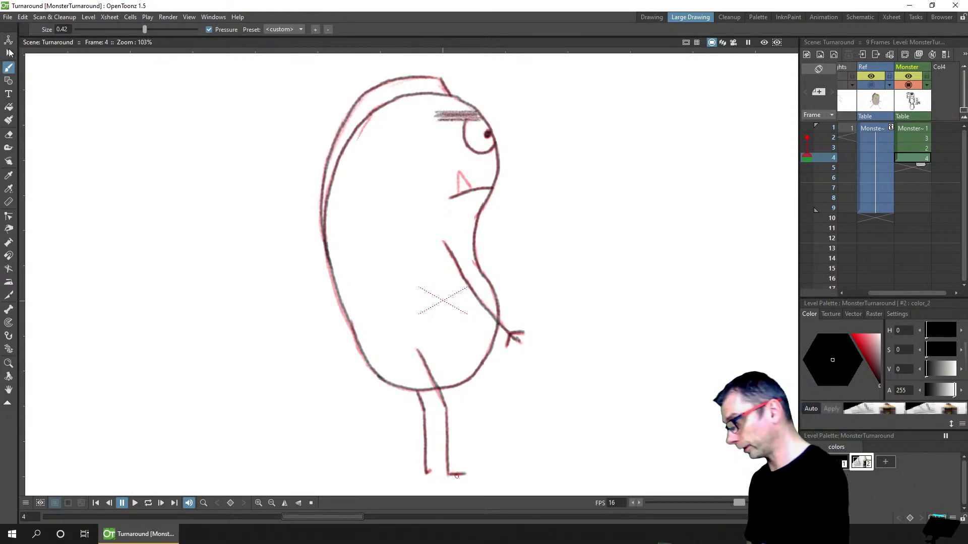
Select the whole drawing on frame 4 with a freehand selection and mirror it by setting the horizontal scale to -100%
left_click(9, 54)
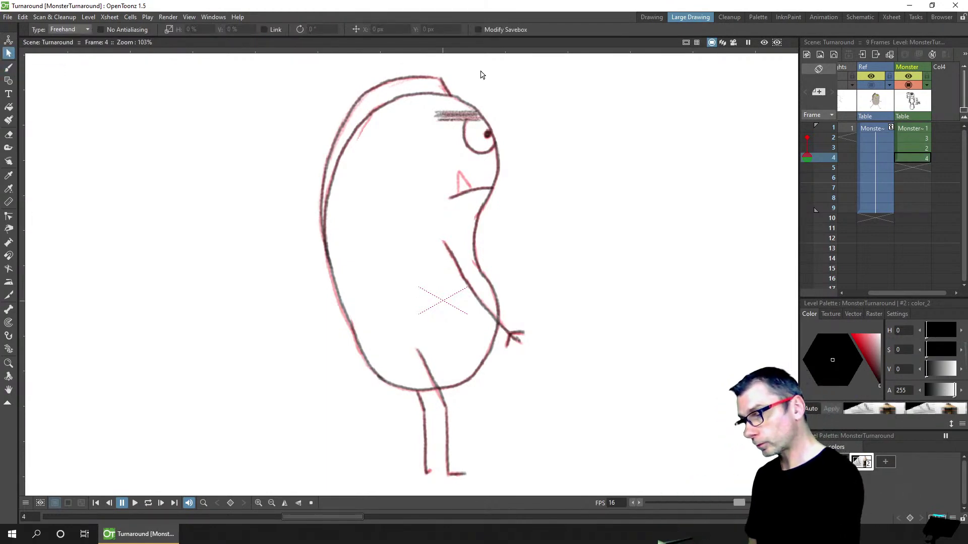
mouse_move(489, 72)
left_mouse_down()
mouse_move(294, 174)
mouse_move(317, 419)
mouse_move(411, 490)
mouse_move(458, 488)
mouse_move(595, 384)
mouse_move(524, 112)
left_mouse_up()
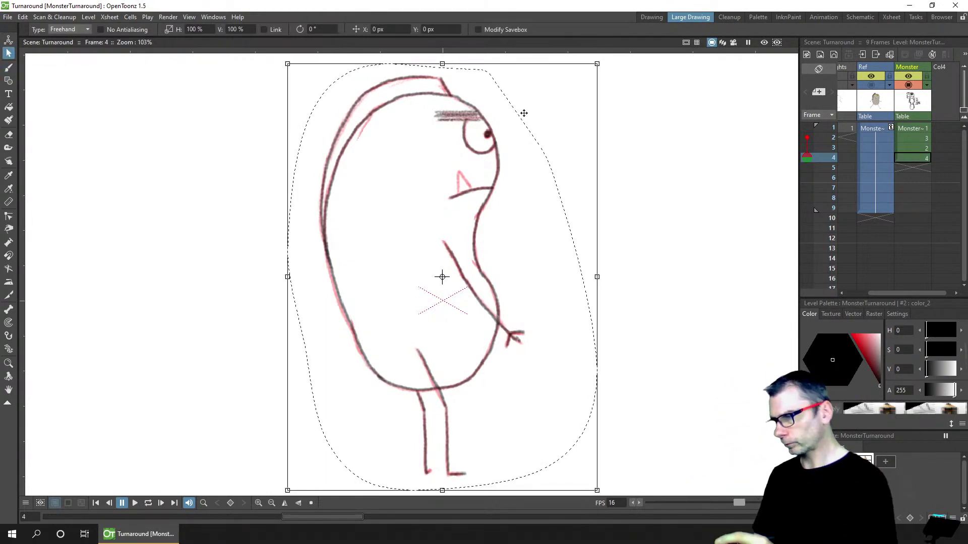
left_click(206, 30)
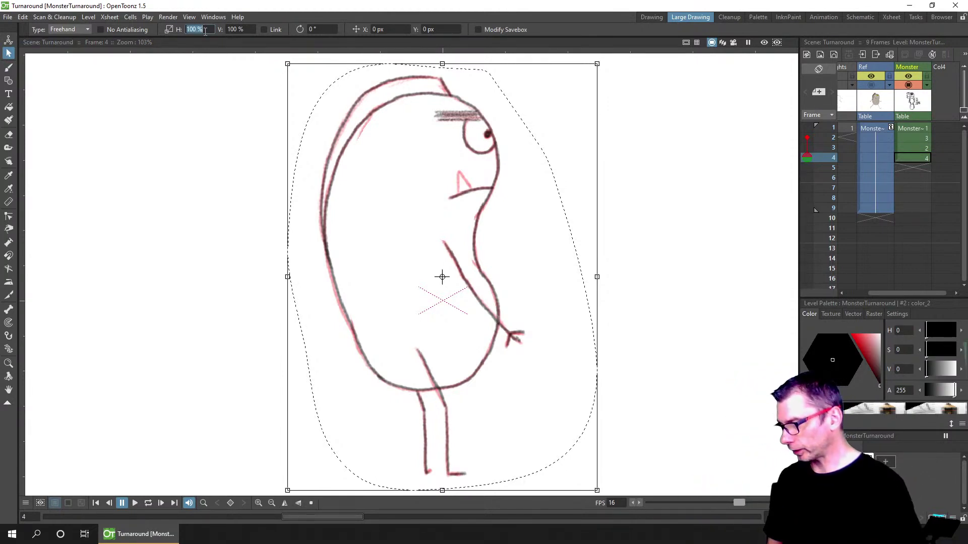
key("BackSpace")
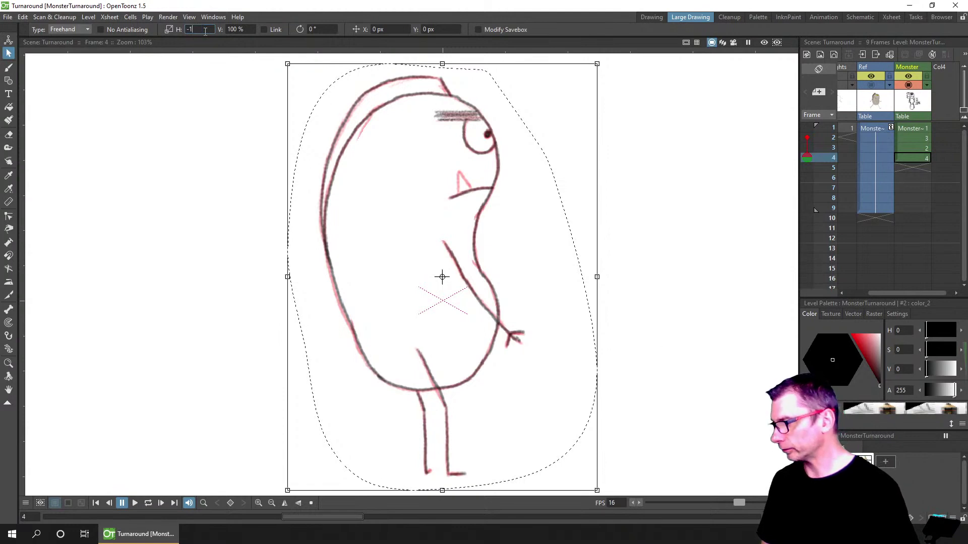
type("-100")
key("Return")
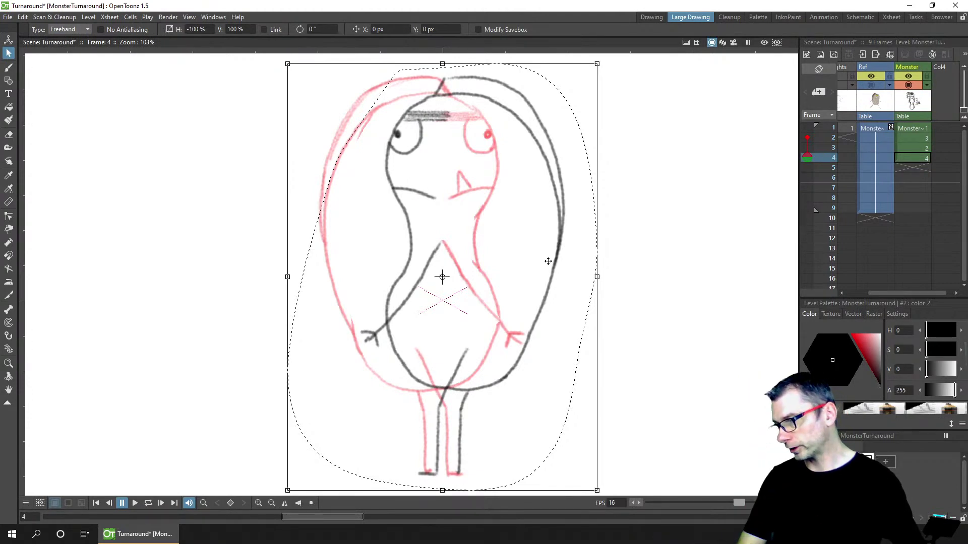
Nudge the mirrored drawing left to an X offset of -139.5 px, deselect it, and save the scene
key("Left")
key("Left")
key("Left")
key("Left")
key("Left")
key("Left")
key("Left")
key("Left")
key("Left")
key("Left")
key("Left")
key("Left")
key("Left")
key("Left")
key("Left")
key("Left")
key("Left")
key("Left")
key("Left")
key("Left")
key("Left")
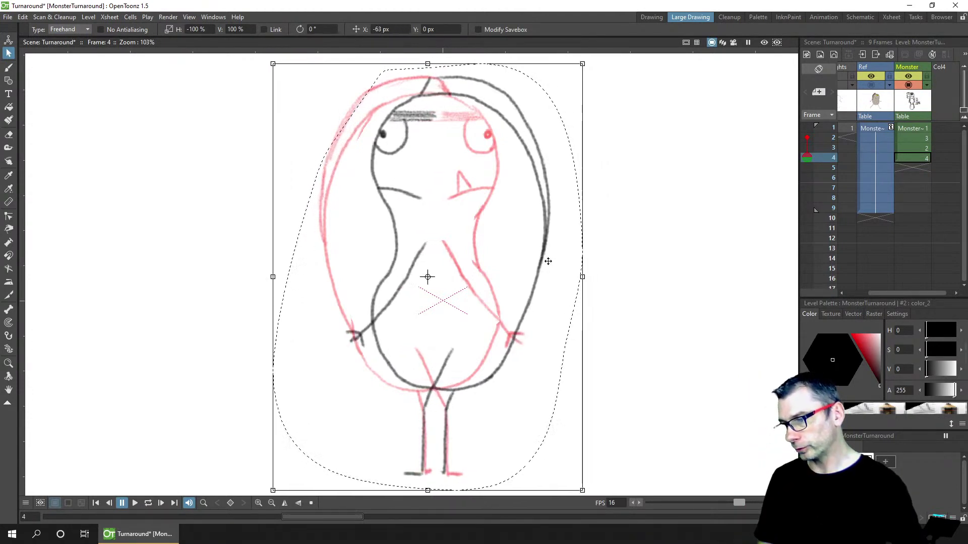
key("Left")
key("Left")
key("Left")
key("Left")
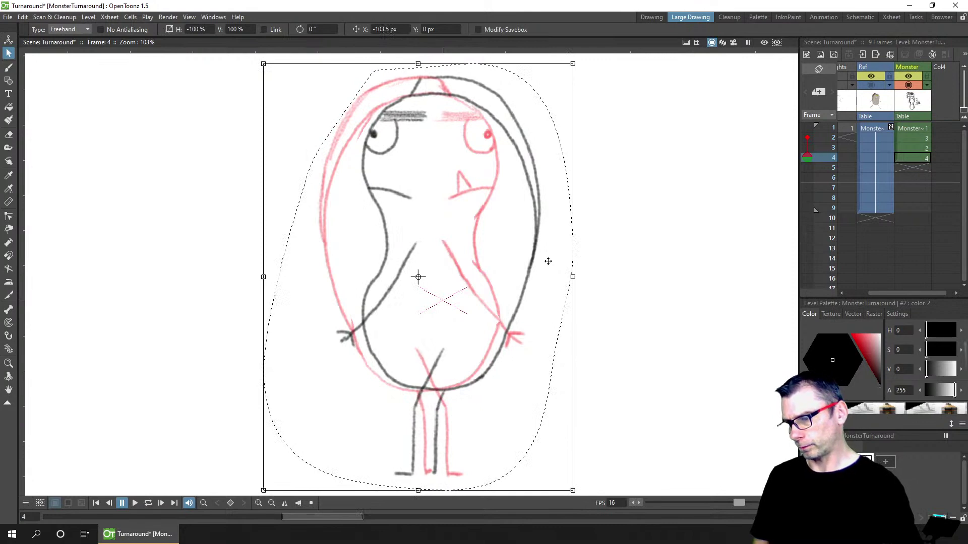
key("Left")
key("Left")
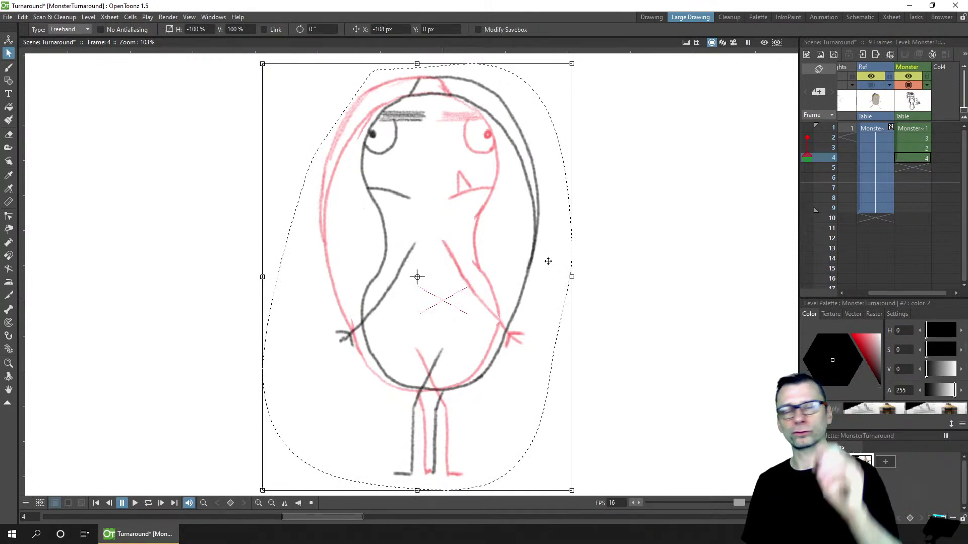
key("Left")
key("Left")
key("Left")
key("Left")
key("Left")
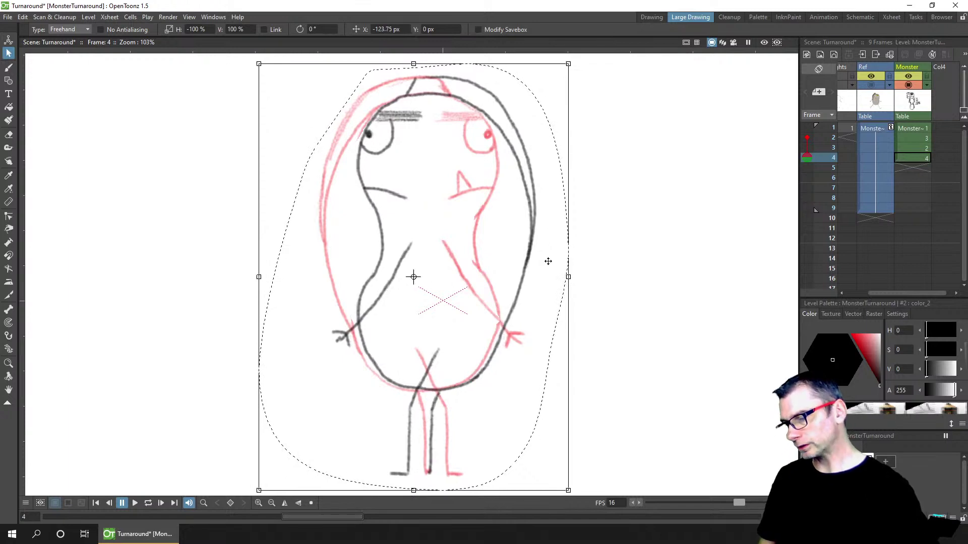
key("Left")
key("Left")
key("Left")
key("Left")
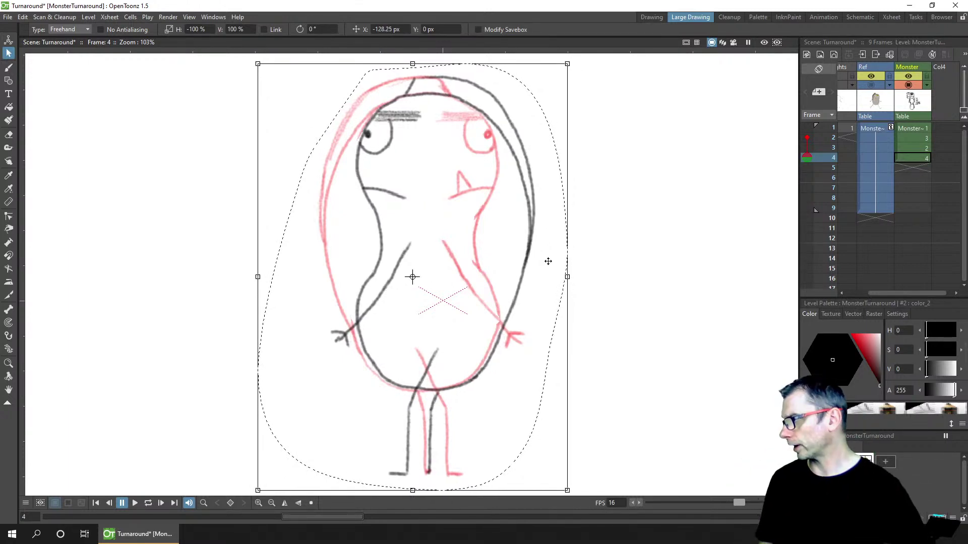
key("Left")
key("Left")
key("Left")
key("Left")
key("Left")
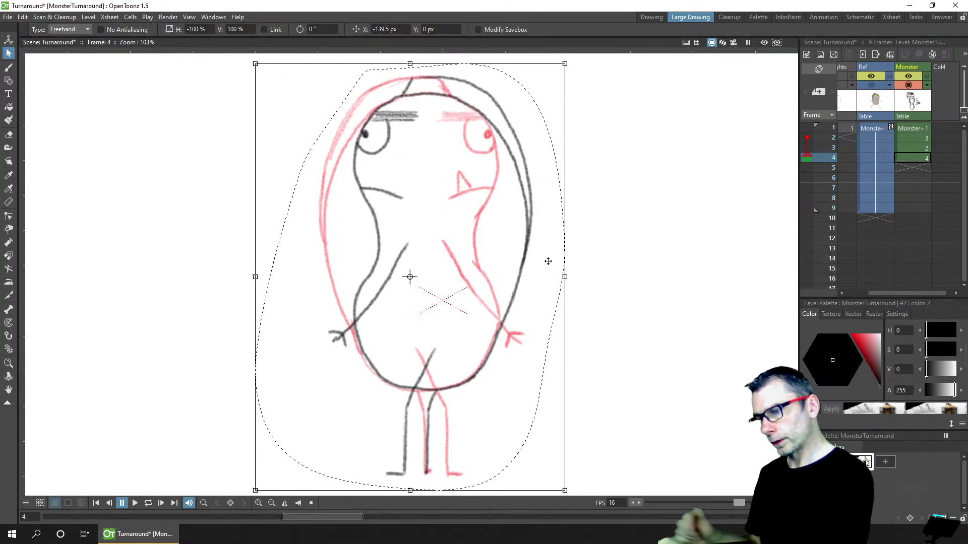
left_click(600, 104)
key("ctrl+s")
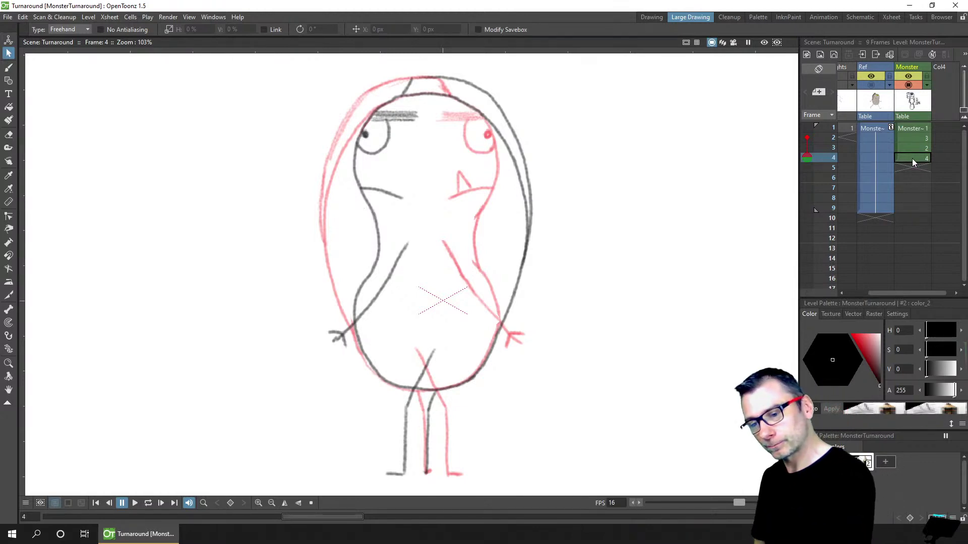
Turn off frame 2's onion skin and step through frames 1 to 4 to compare the turnaround views
left_click(806, 137)
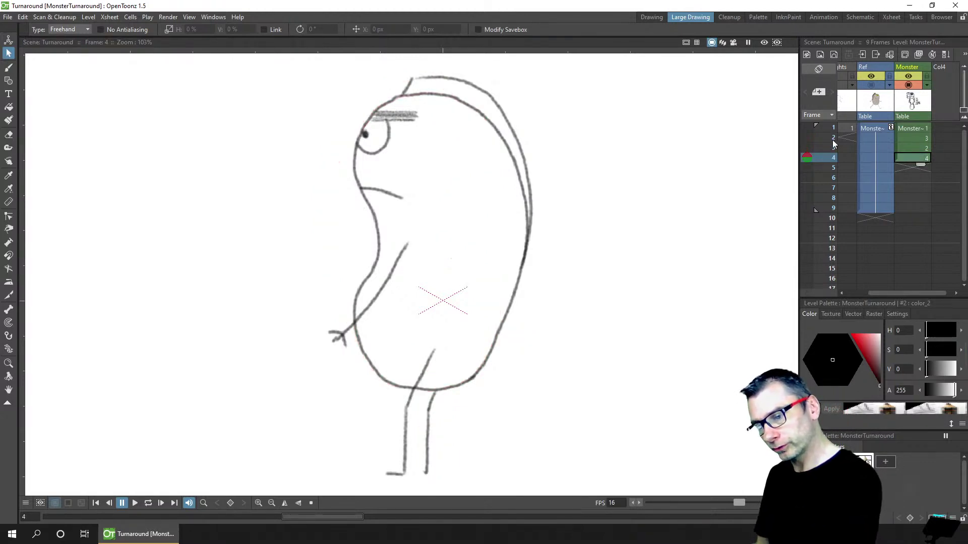
left_click(848, 127)
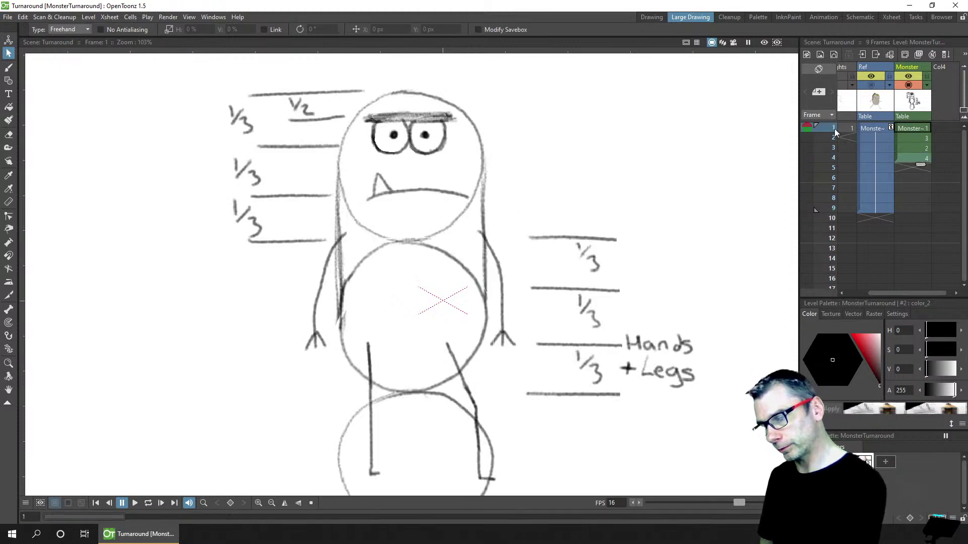
left_click(833, 138)
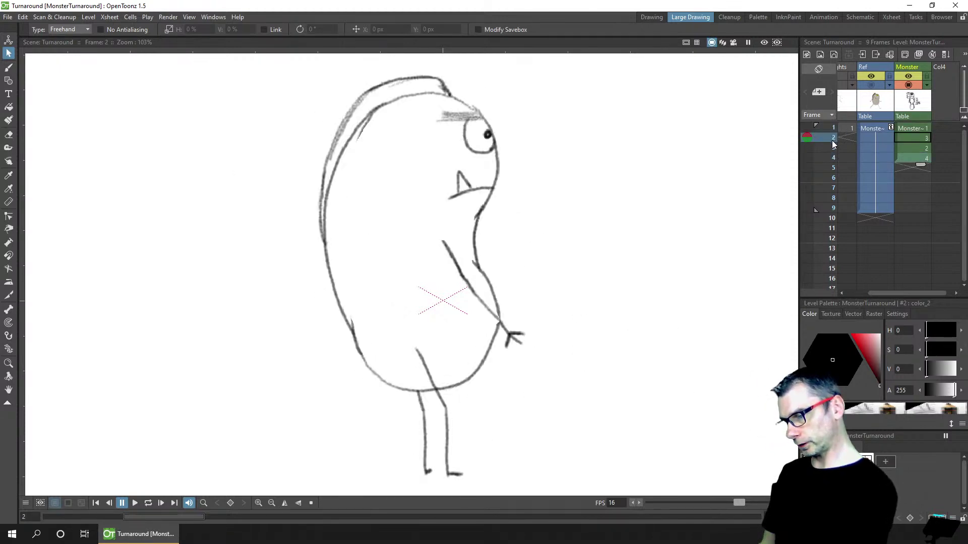
left_click(832, 147)
left_click(835, 158)
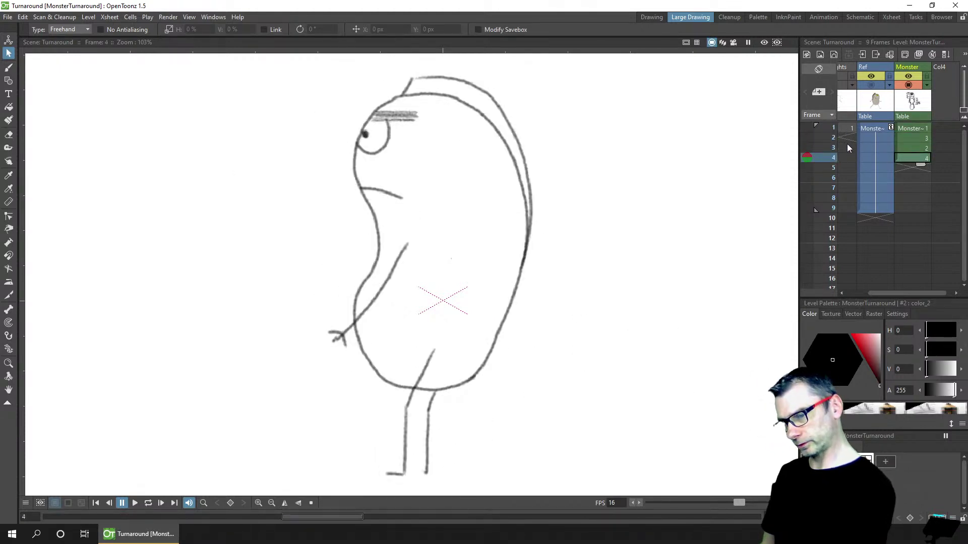
End the playback range at frame 4, save the scene, and set the scene's frame rate to 6 fps
left_click(816, 211)
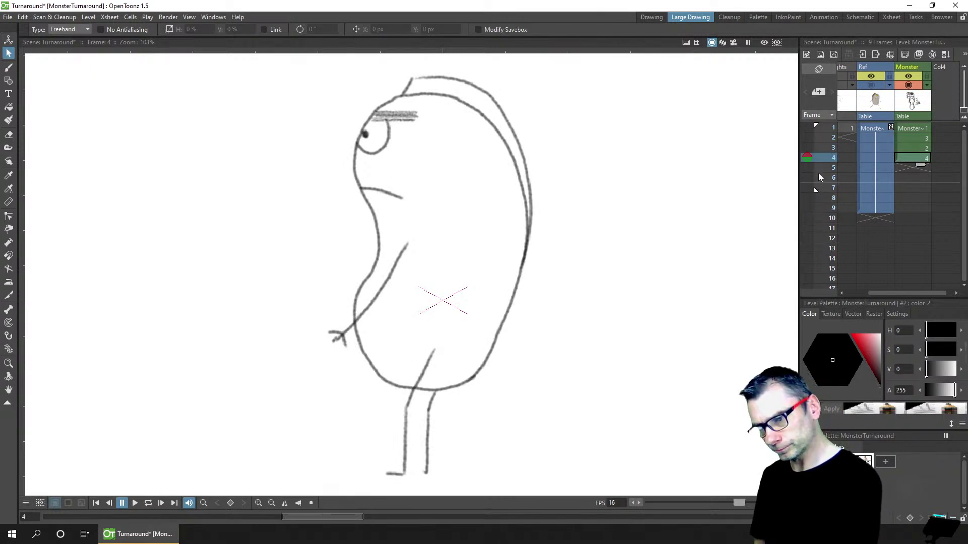
key("ctrl+s")
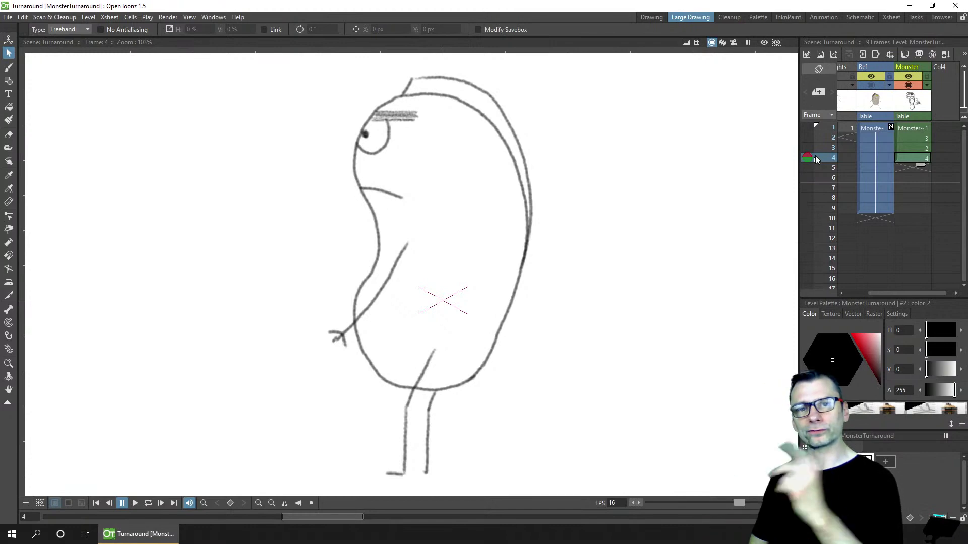
left_click(633, 502)
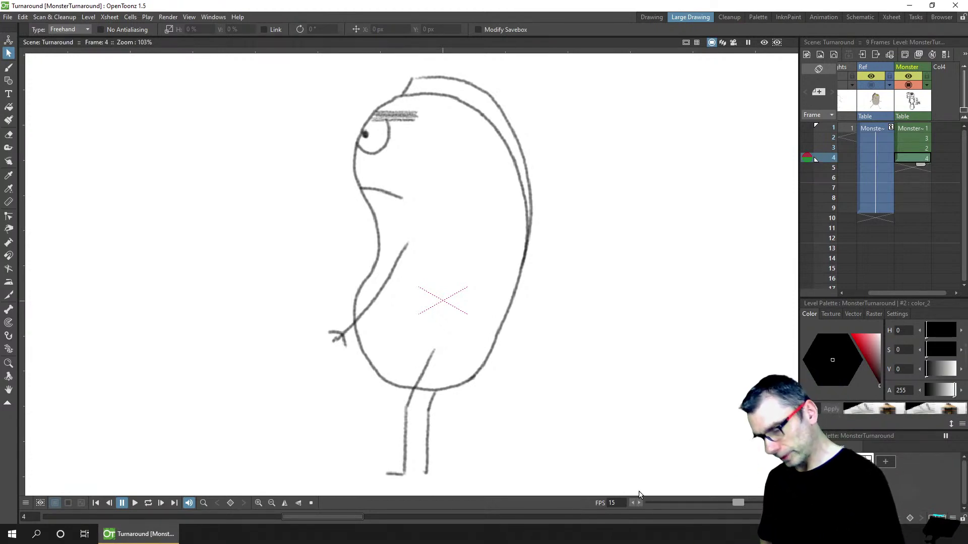
left_click(88, 16)
mouse_move(109, 17)
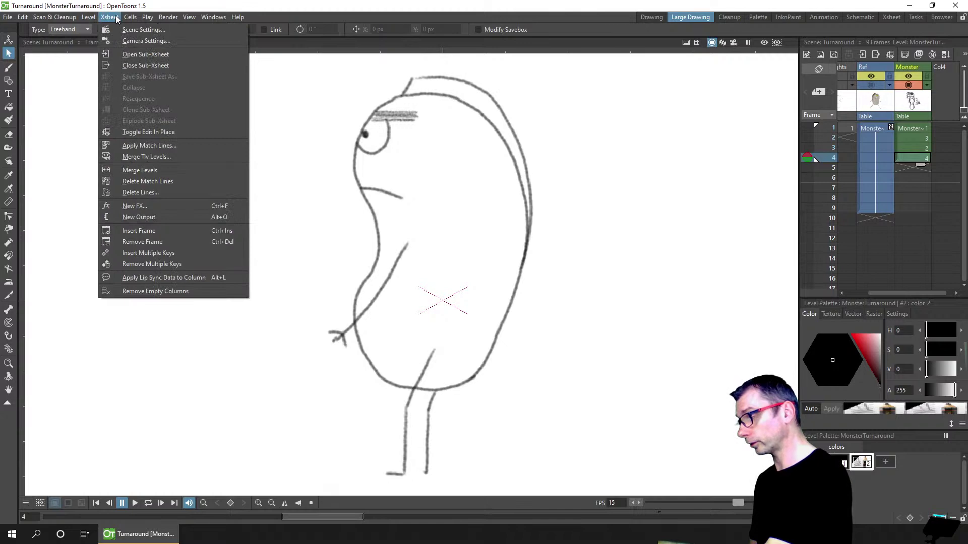
left_click(175, 31)
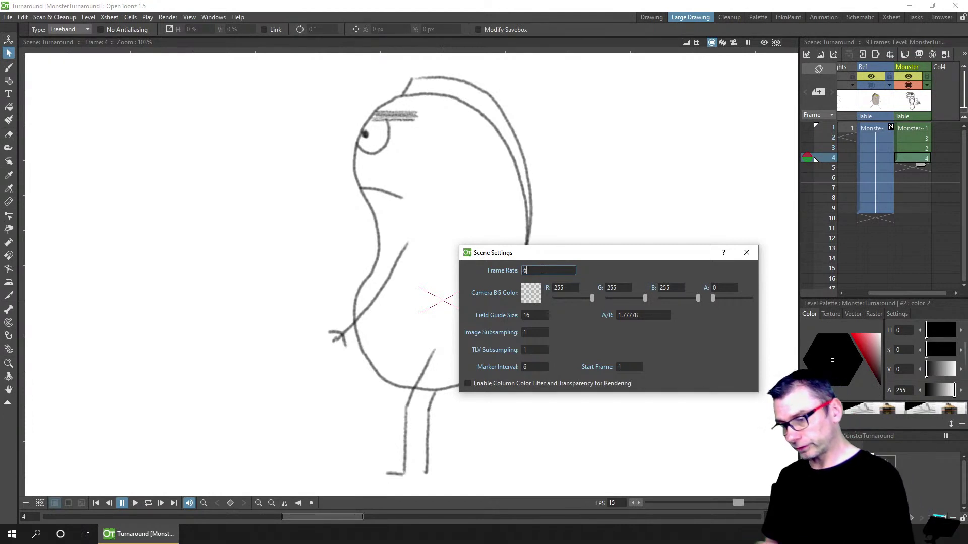
left_click(747, 253)
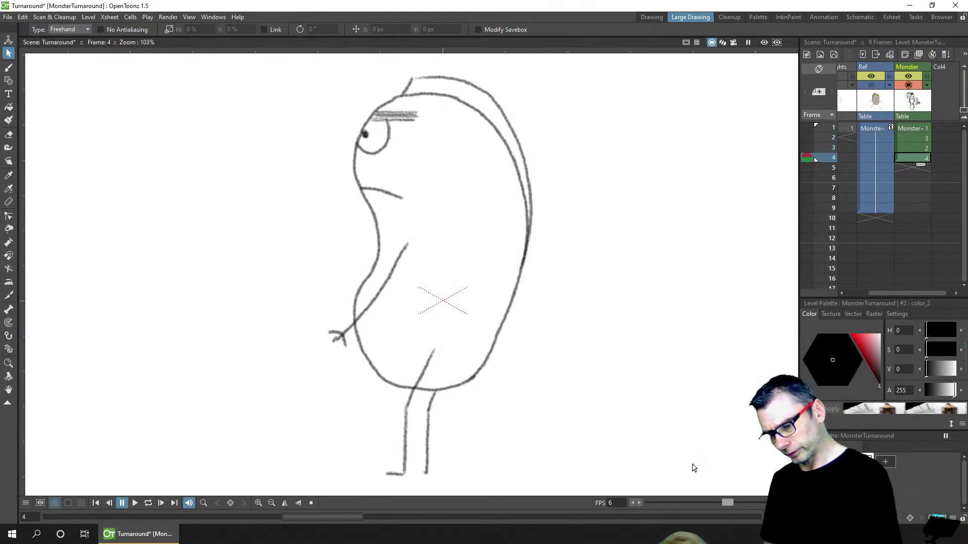
Play the turnaround in a loop and lower the playback rate to 3 fps
left_click(148, 503)
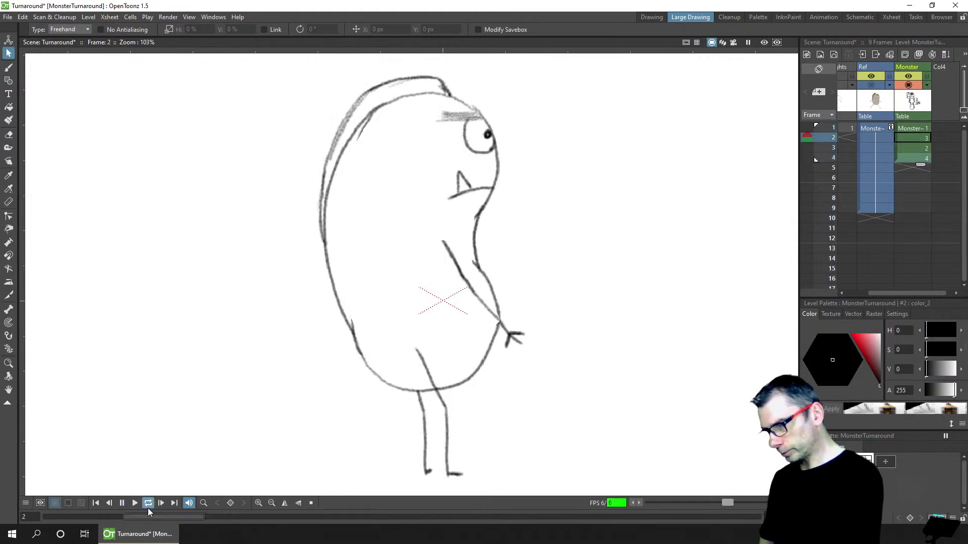
left_click(633, 503)
left_click(633, 503)
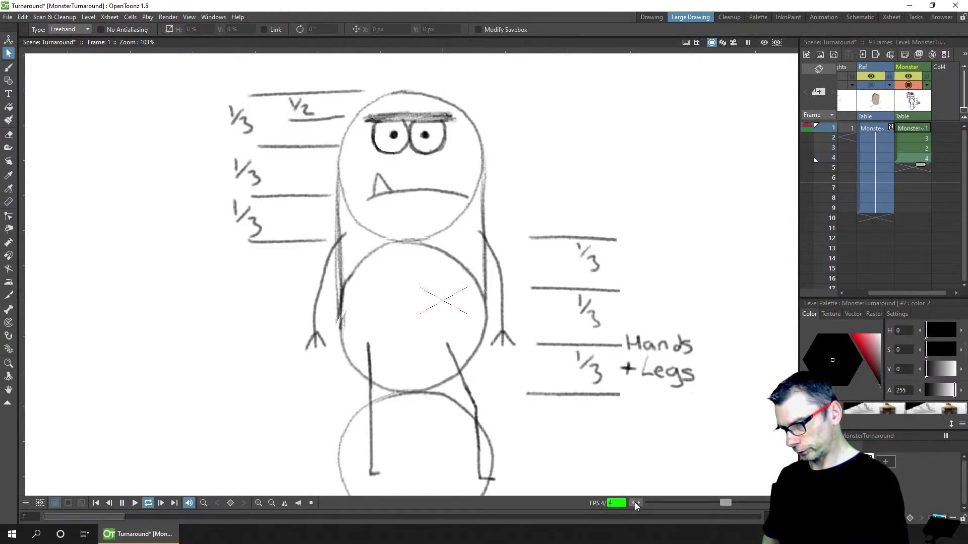
left_click(633, 504)
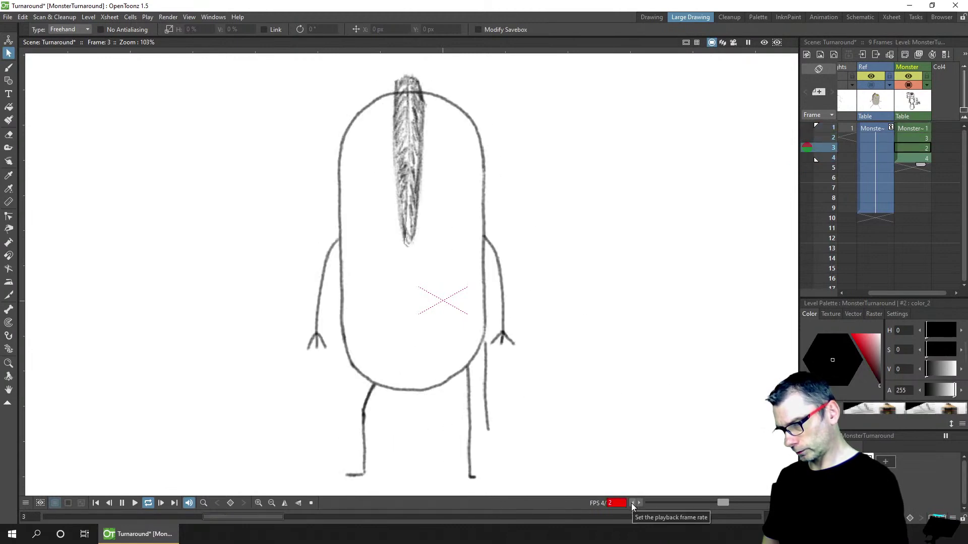
left_click(639, 504)
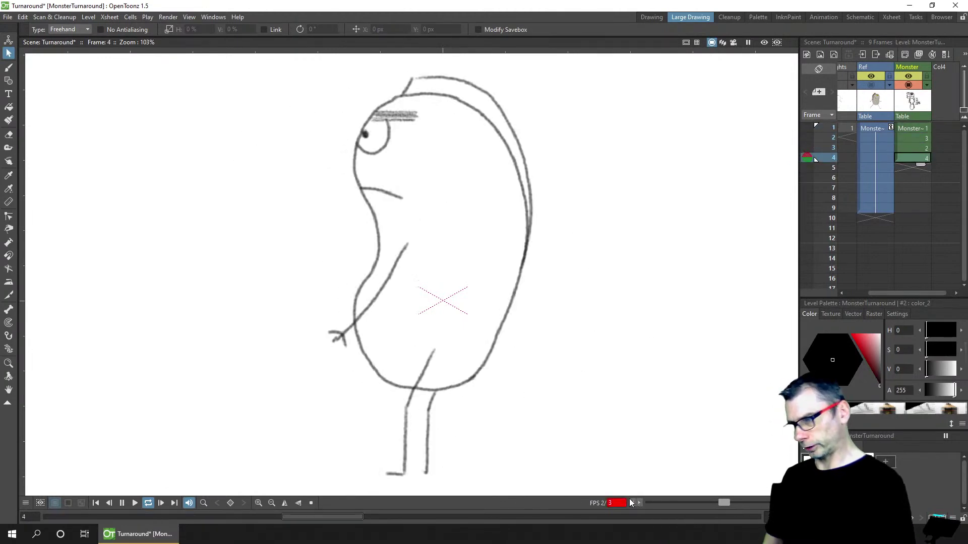
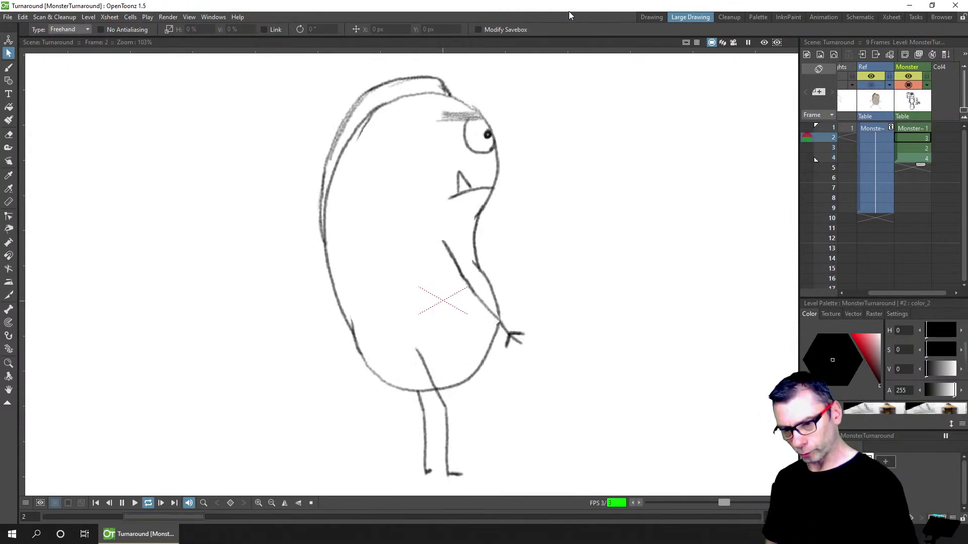
Stop the playback and show frames 2 and 4 as onion skins over frame 1's front view
left_click(122, 503)
left_click(833, 127)
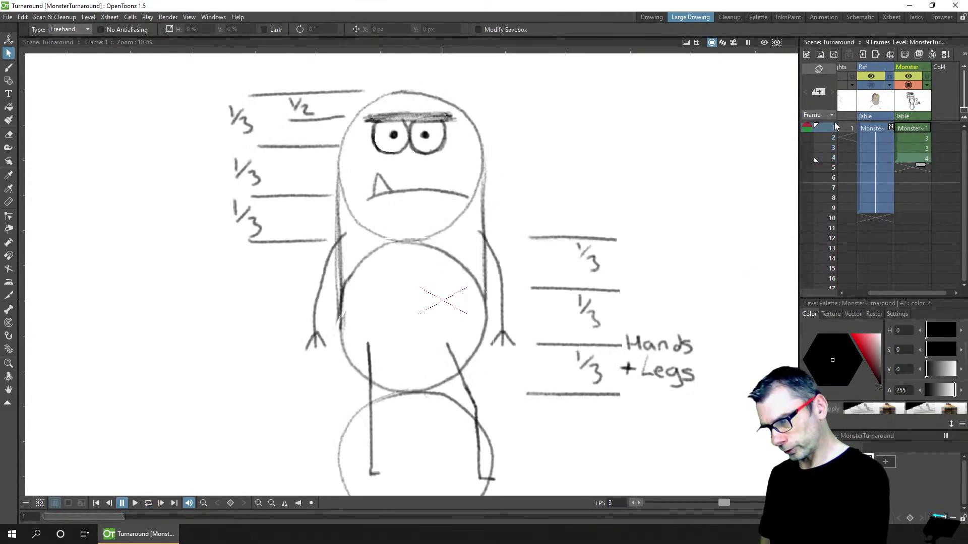
left_click(807, 137)
left_click(807, 157)
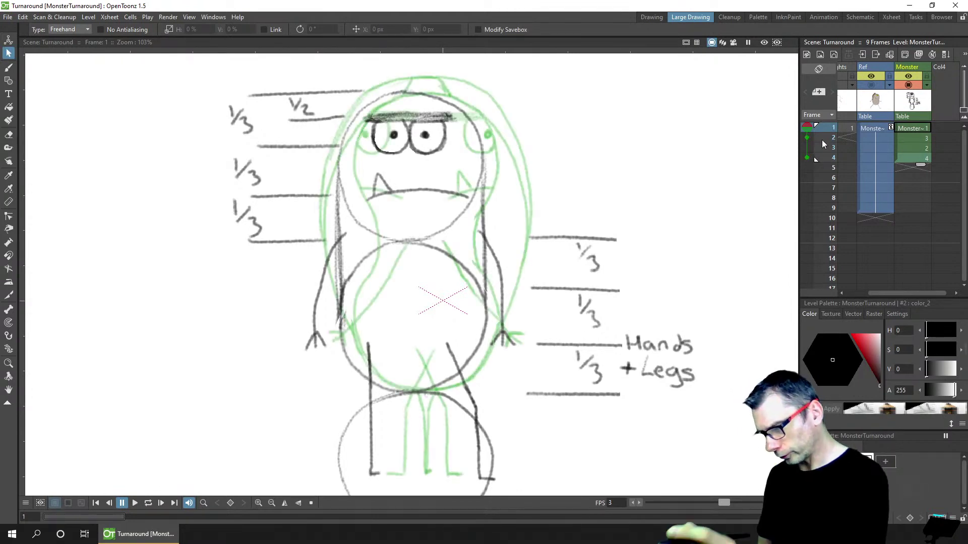
Place vertical guides at both sides of the front view's head, and go to frame 2 with the onion skins off
left_click(919, 139)
left_click(912, 128)
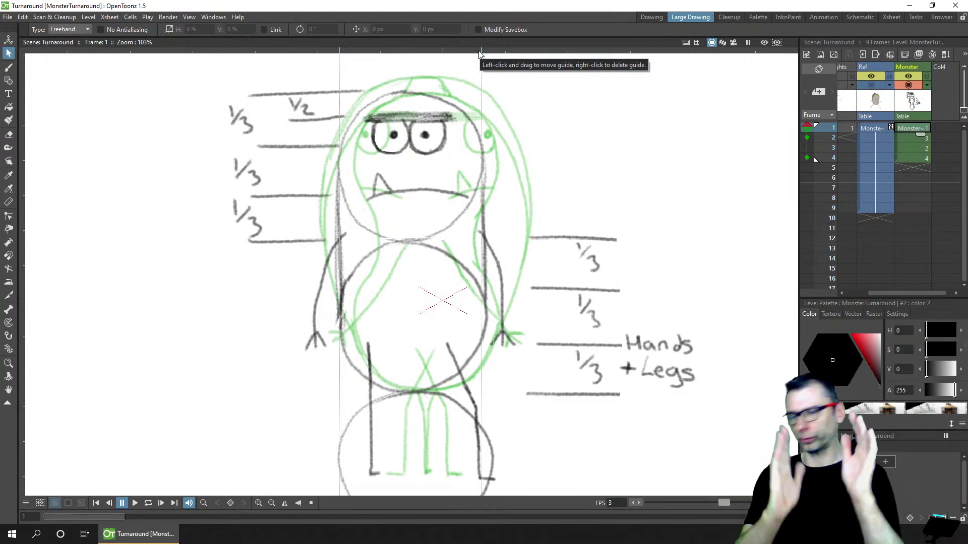
left_click(805, 140)
left_click(913, 138)
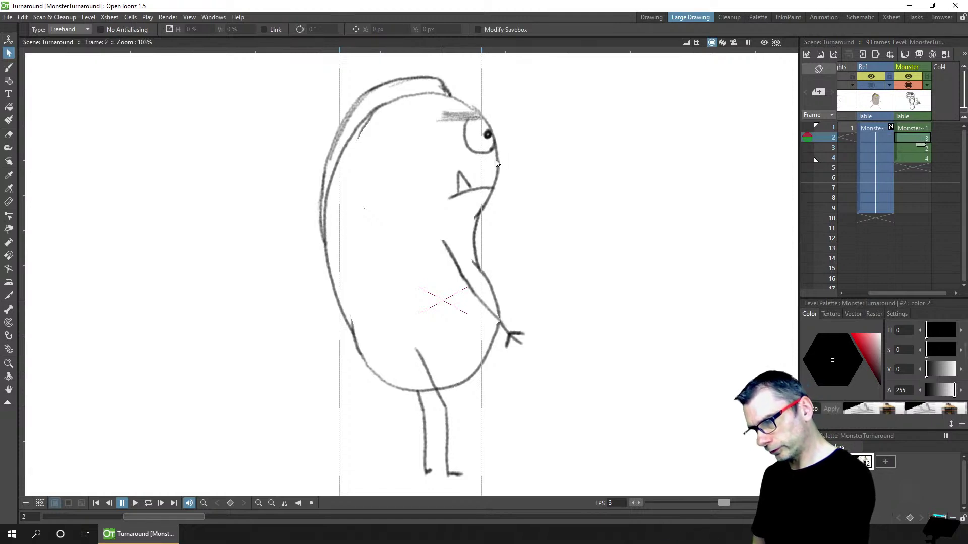
Try brushing short vertical marks along both guides above the side view on frame 2
key("b")
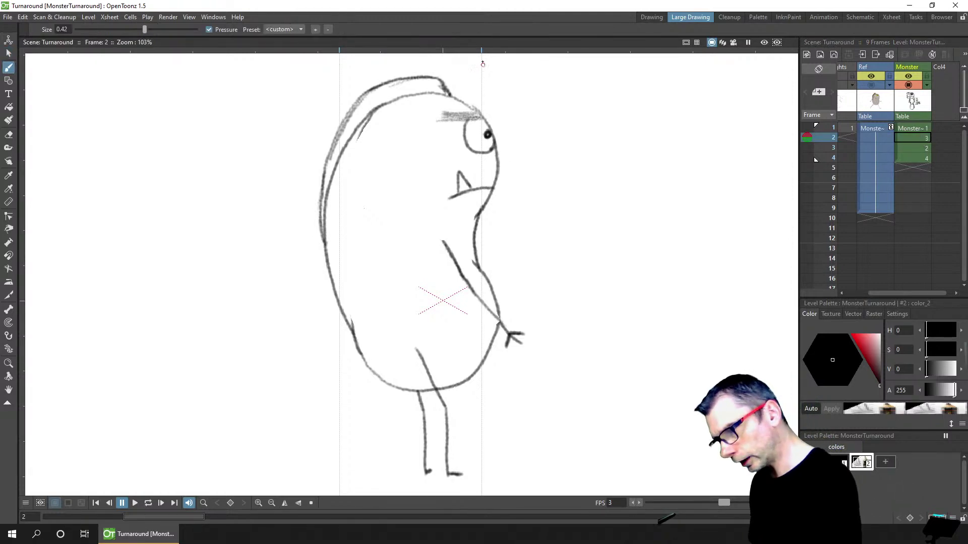
left_click_drag(481, 57, 482, 94)
left_click_drag(339, 59, 338, 99)
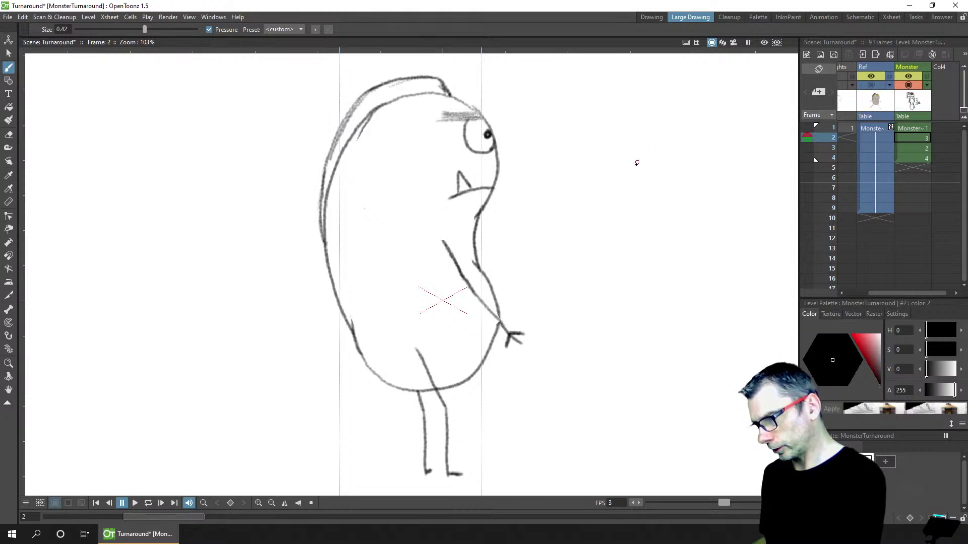
Select the whole side view on frame 4 with a freehand selection and shift it horizontally by -137.25 px
left_click(918, 159)
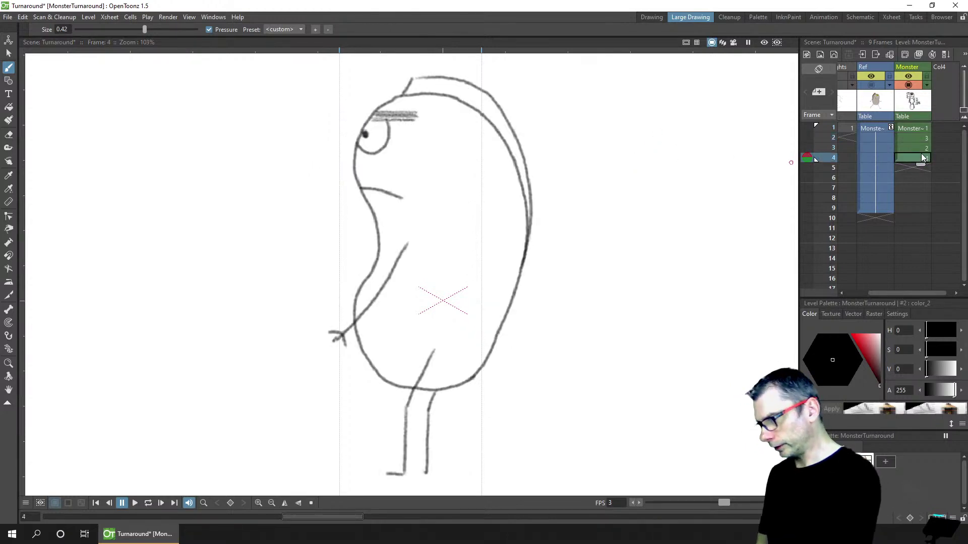
left_click(8, 53)
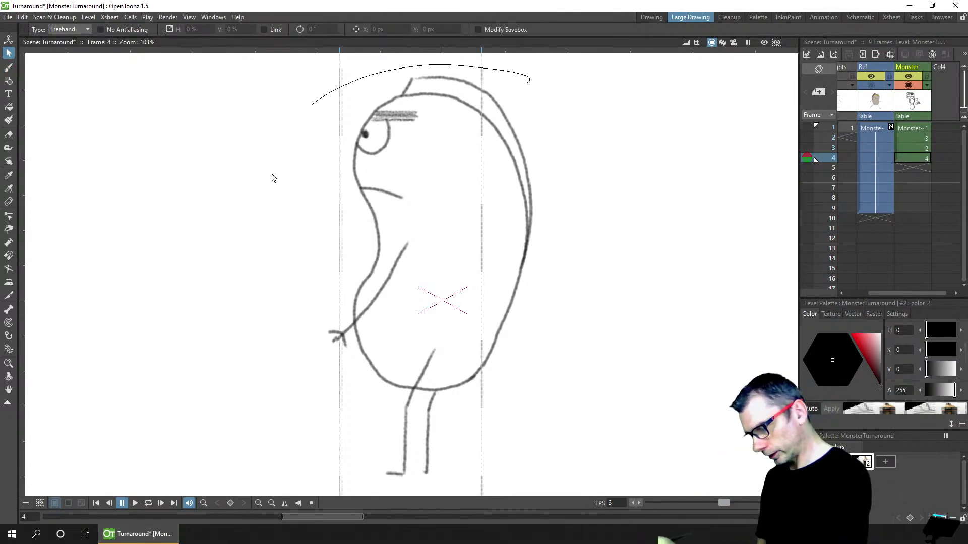
left_click_drag(532, 439, 568, 258)
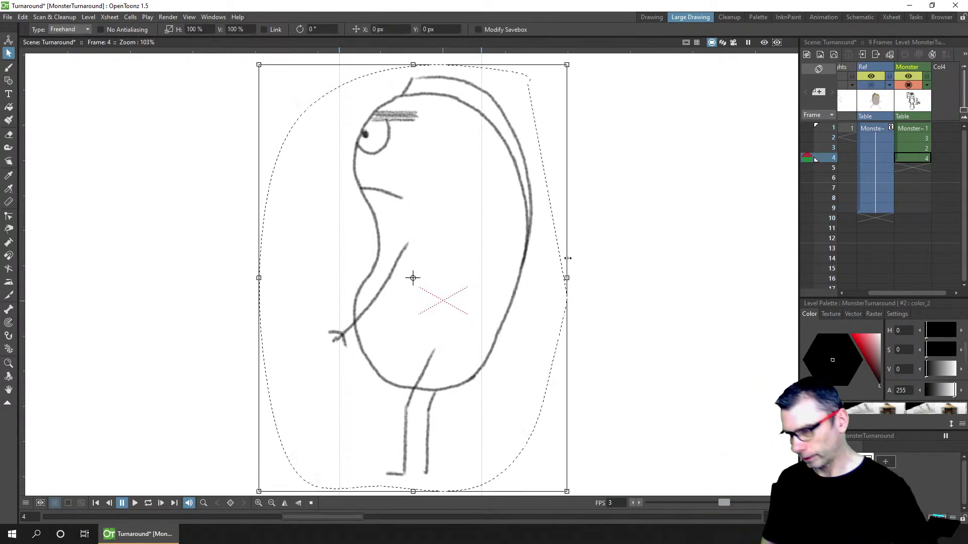
key("Left")
key("Left")
key("Left")
key("Left")
key("Left")
key("Left")
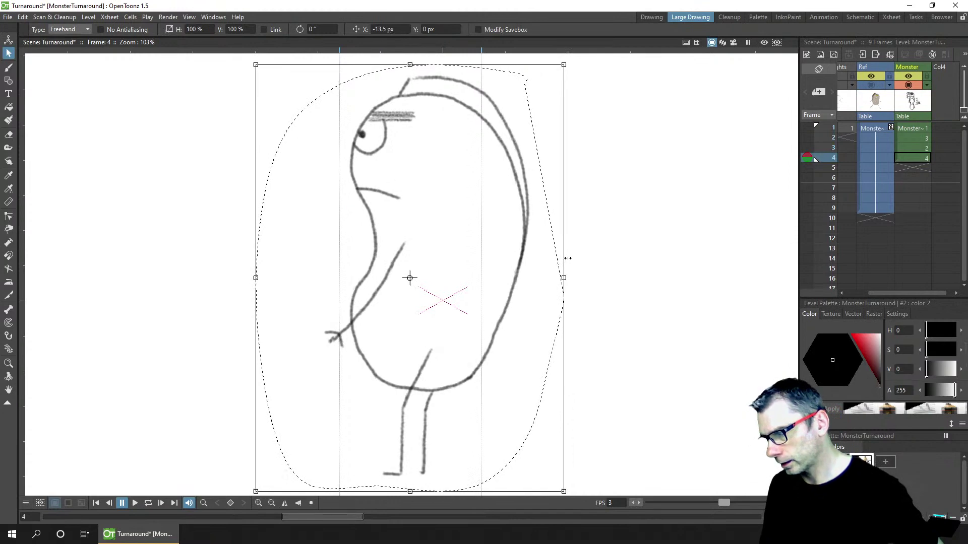
key("Left")
key("Left")
key("Left")
key("Left")
key("Left")
key("Left")
key("Left")
key("Left")
key("Left")
key("Left")
key("Left")
key("Left")
key("Left")
key("Left")
key("Left")
key("Left")
key("Left")
key("Left")
key("Left")
key("Left")
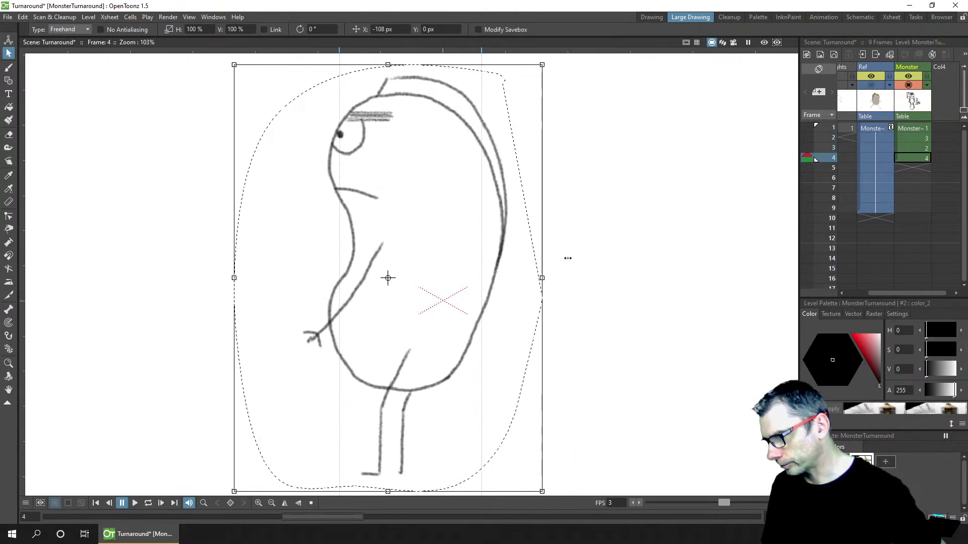
key("Left")
key("Left")
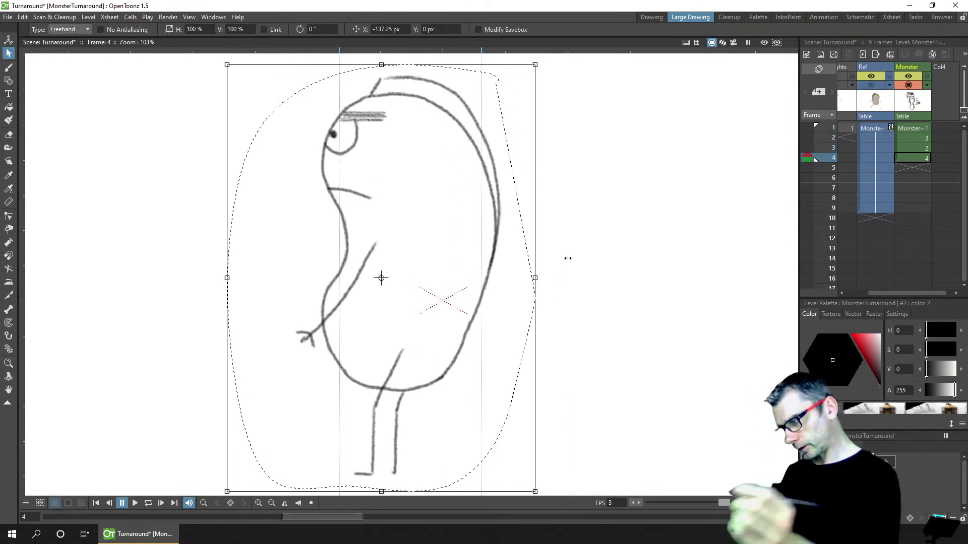
left_click(915, 148)
left_click(917, 158)
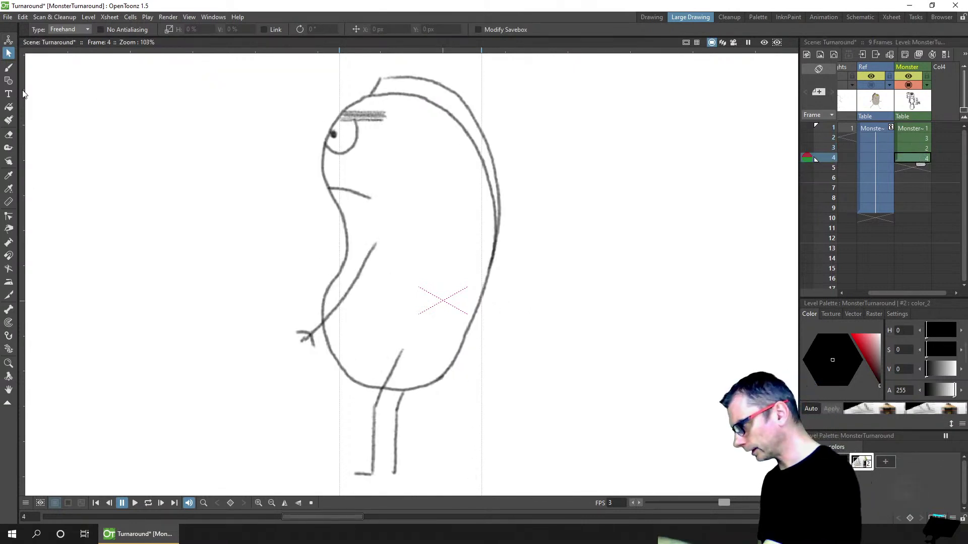
Try brushing short vertical marks along the guides and beside the outer edges of frame 4's side view
key("b")
mouse_move(320, 146)
left_mouse_down()
mouse_move(319, 109)
mouse_move(340, 107)
left_mouse_up()
left_click_drag(482, 85, 482, 123)
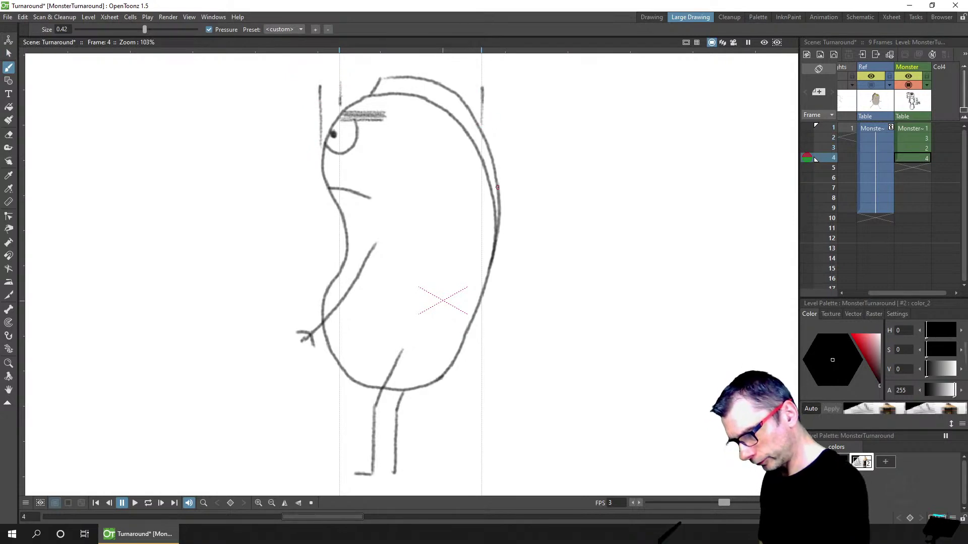
left_click_drag(500, 191, 500, 142)
mouse_move(496, 103)
left_mouse_down()
mouse_move(496, 144)
mouse_move(502, 127)
left_mouse_up()
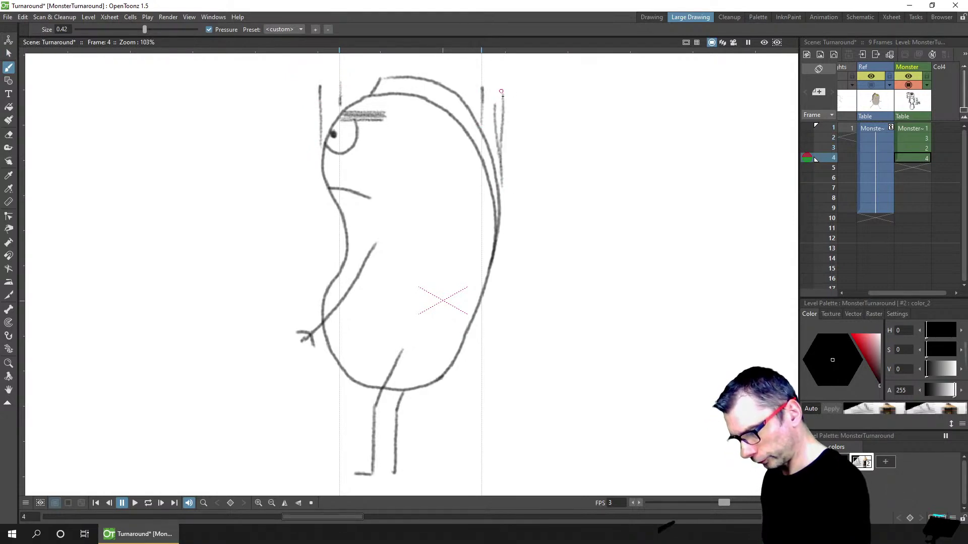
key("ctrl+z")
key("ctrl+z")
key("ctrl+z")
left_click_drag(503, 191, 503, 146)
mouse_move(503, 94)
left_mouse_down()
mouse_move(503, 153)
mouse_move(504, 142)
left_mouse_up()
key("ctrl+z")
key("ctrl+z")
key("ctrl+z")
key("ctrl+z")
key("ctrl+z")
key("ctrl+z")
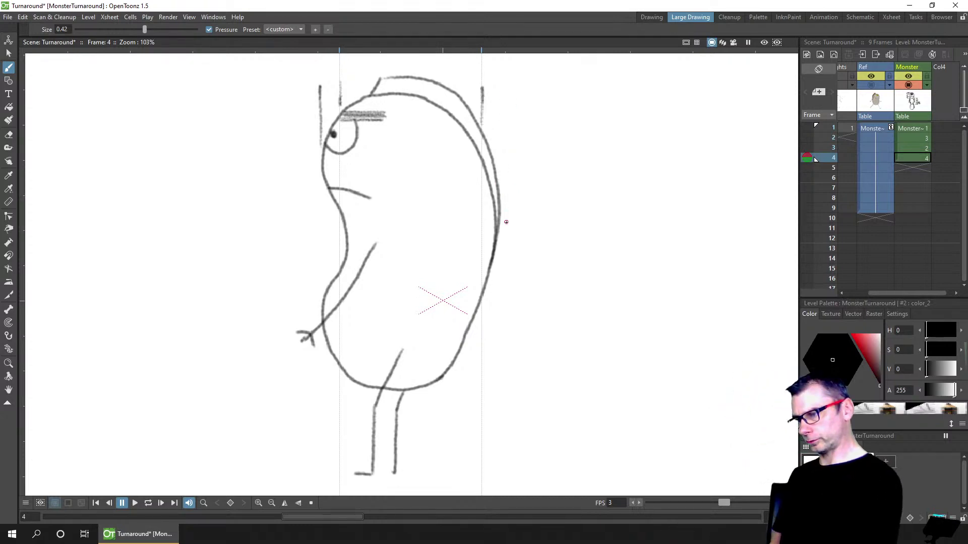
Save the scene without the vertical guides and play the turnaround in a loop as a check
left_click_drag(481, 51, 382, 11)
key("ctrl+s")
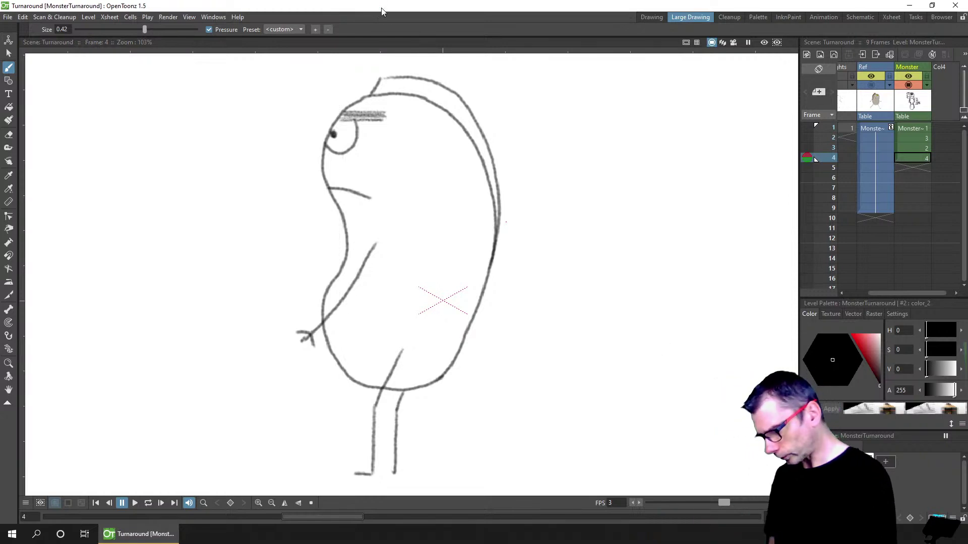
left_click(146, 504)
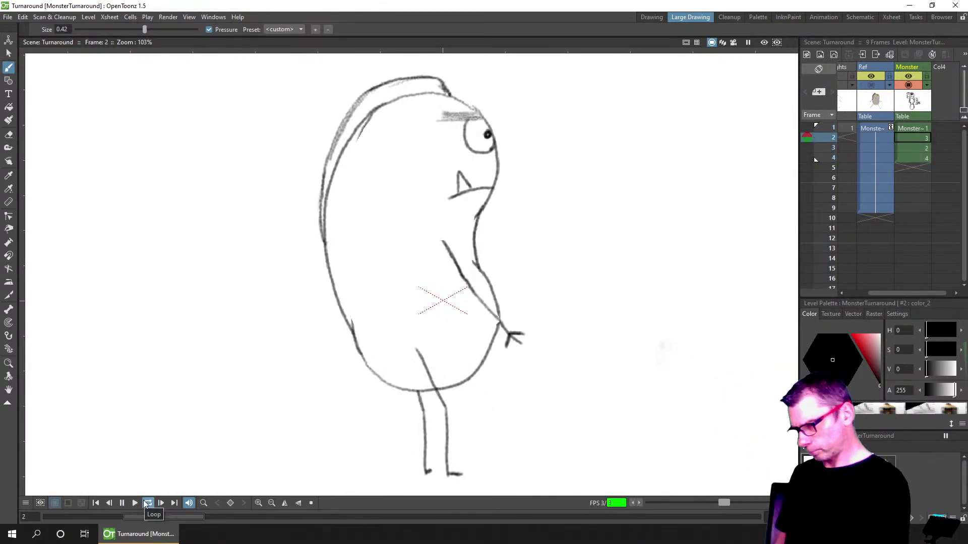
left_click(123, 504)
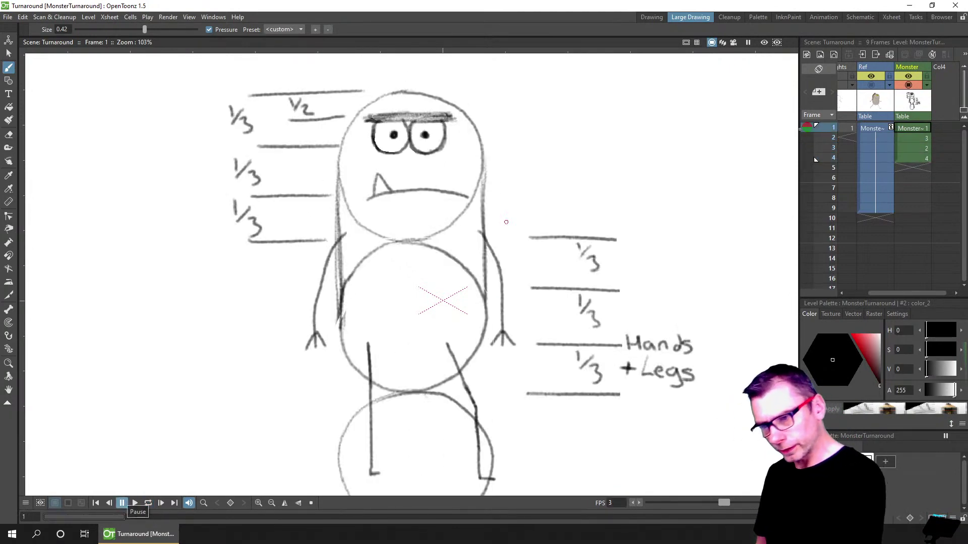
Show frame 3 as an onion skin on frame 1 and sketch the hair crest's top above the front view's head
left_click(807, 148)
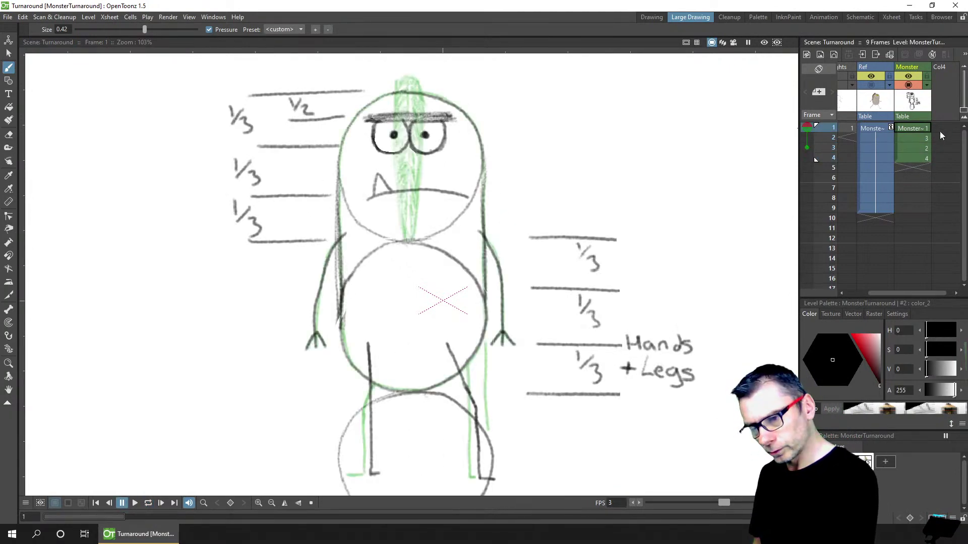
left_click(912, 127)
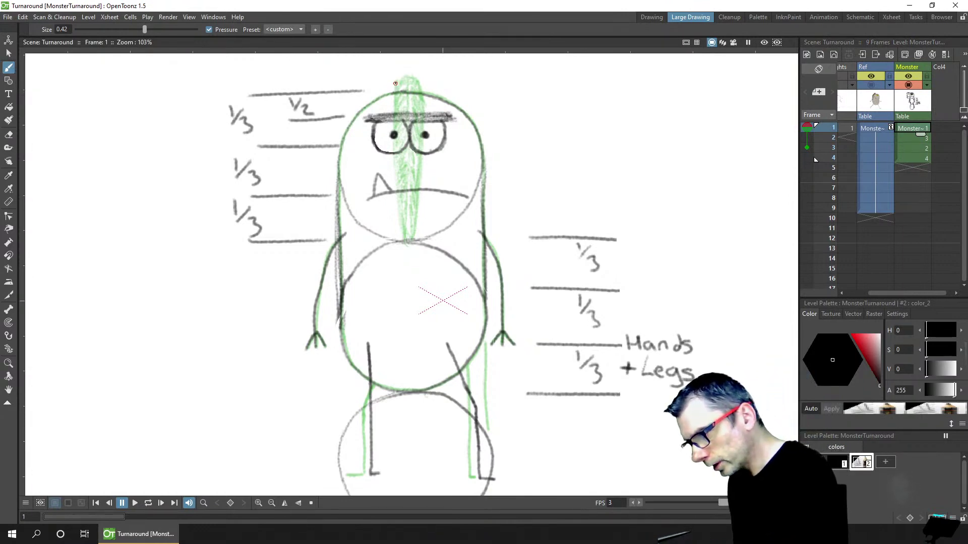
mouse_move(395, 83)
left_mouse_down()
mouse_move(420, 79)
mouse_move(421, 93)
mouse_move(395, 87)
mouse_move(412, 83)
left_mouse_up()
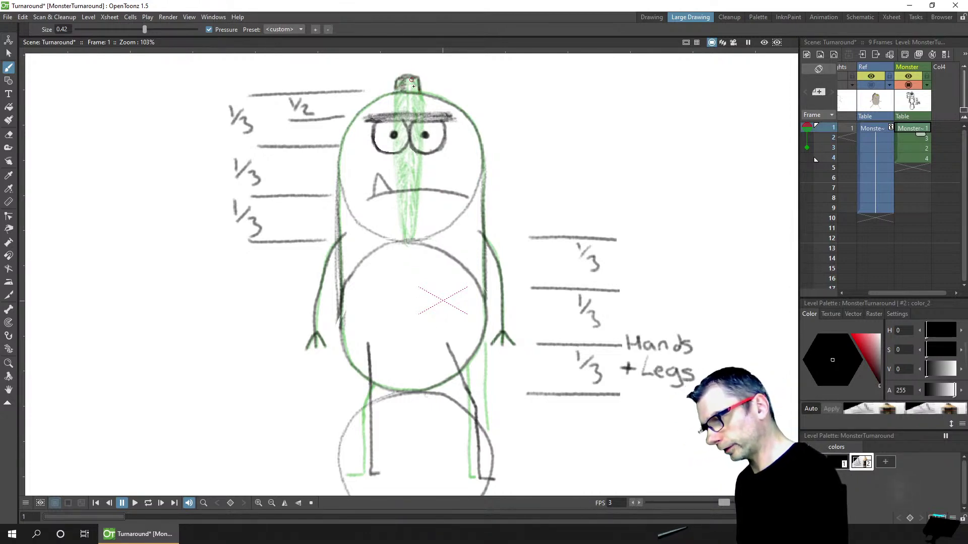
key("ctrl+s")
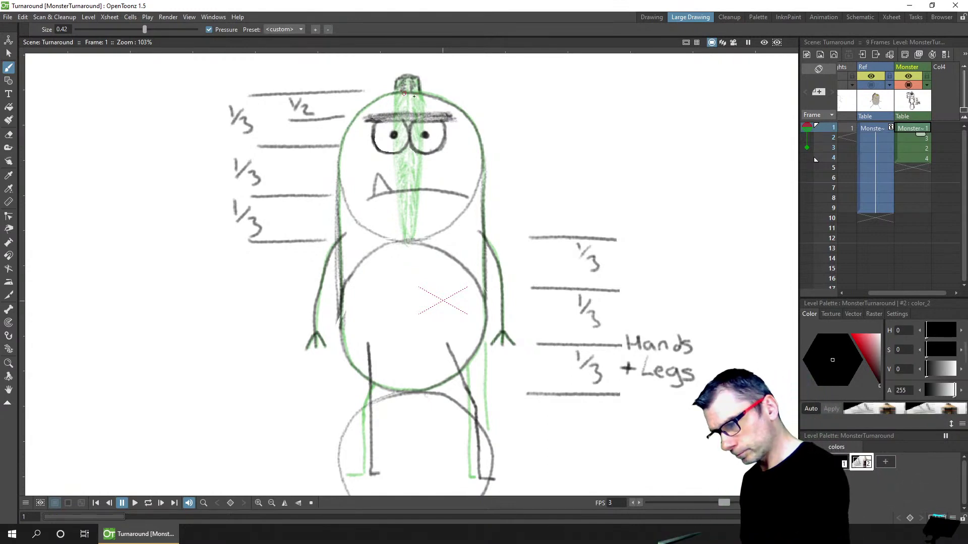
Try brushing a short vertical mark down the top of the side view's head on frame 2
left_click(917, 139)
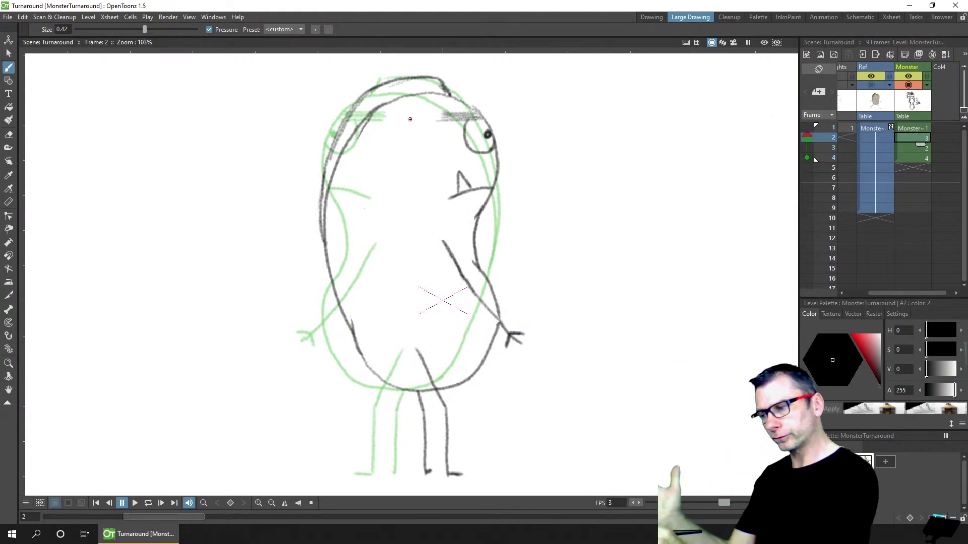
left_click_drag(423, 92, 423, 137)
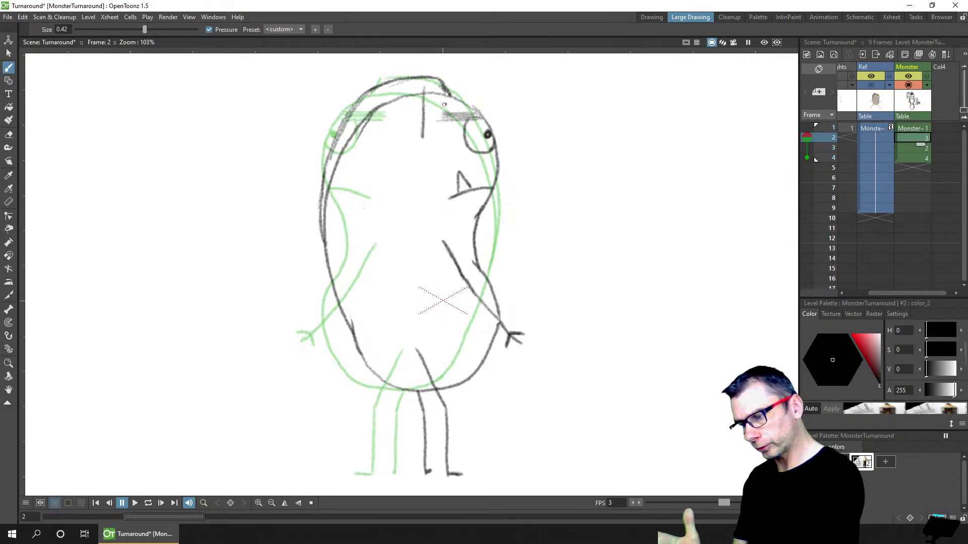
key("ctrl+z")
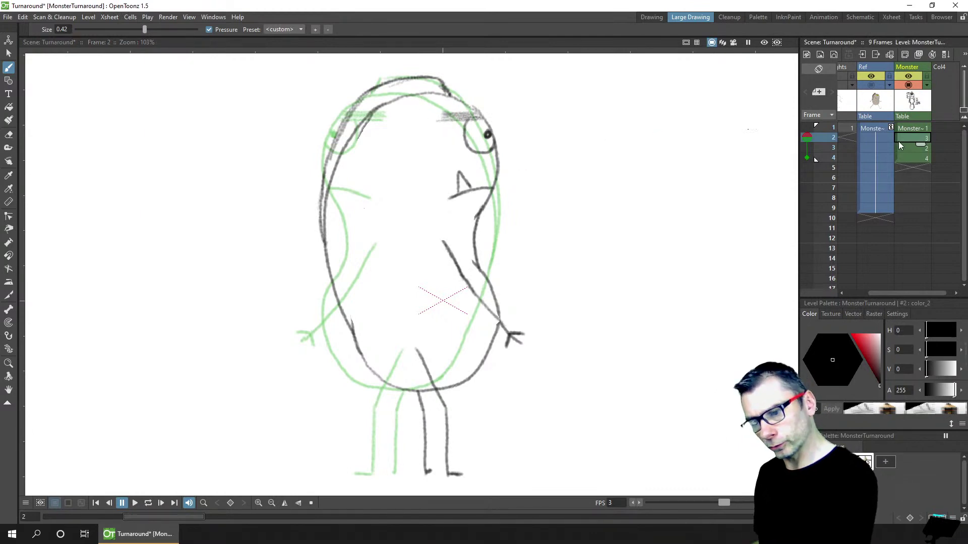
Extend the hair crest down onto the forehead on frame 1 and turn off frame 3's onion skin
left_click(912, 128)
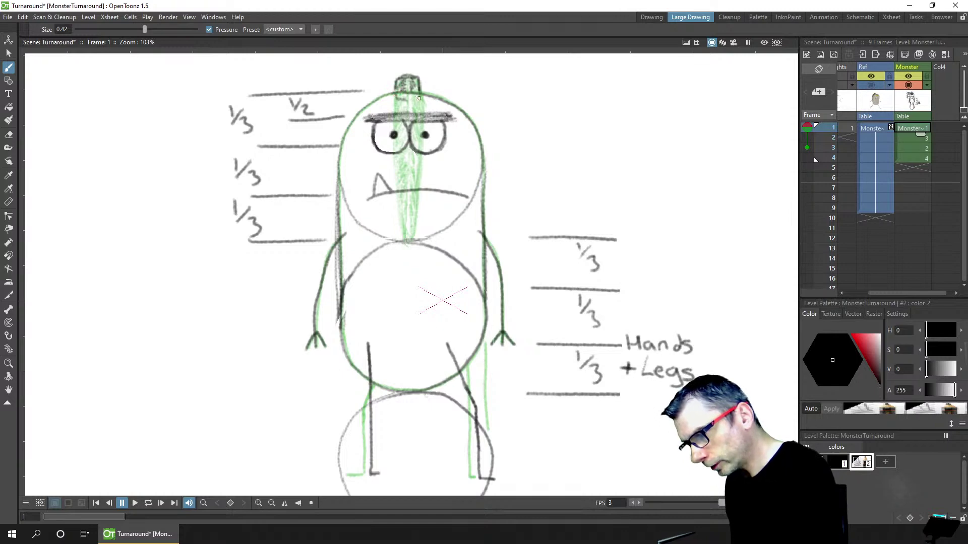
left_click_drag(395, 99, 407, 96)
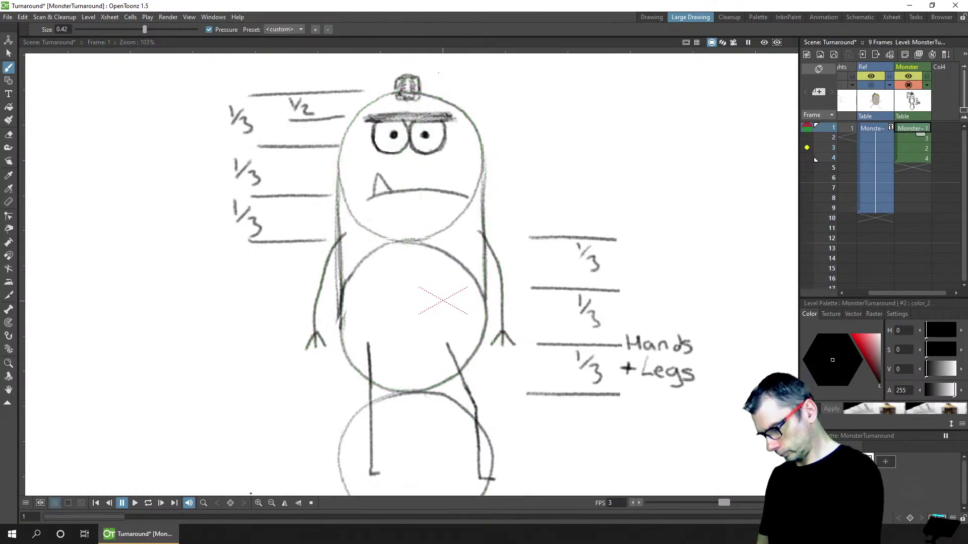
Review the turnaround with the new hair crest in looped playback and return to the first frame
left_click(148, 503)
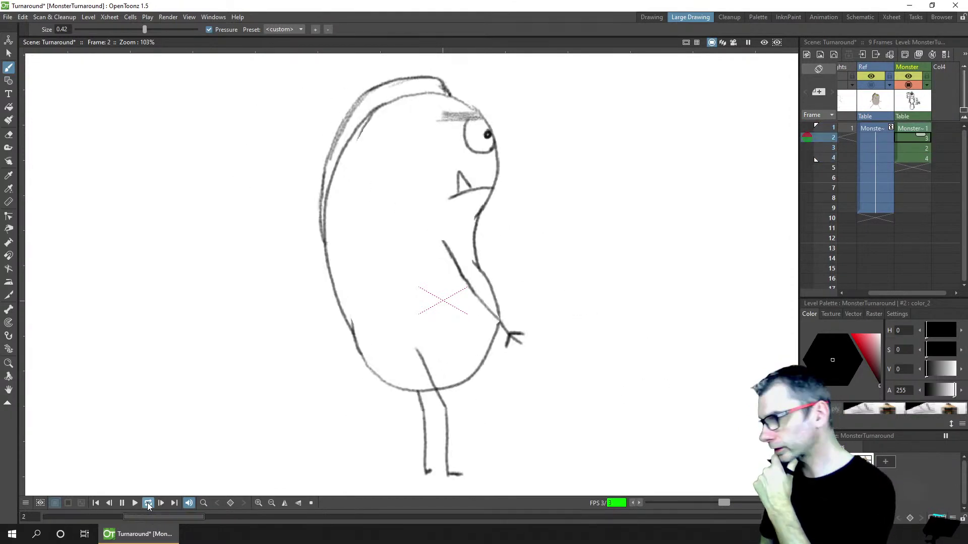
left_click(123, 502)
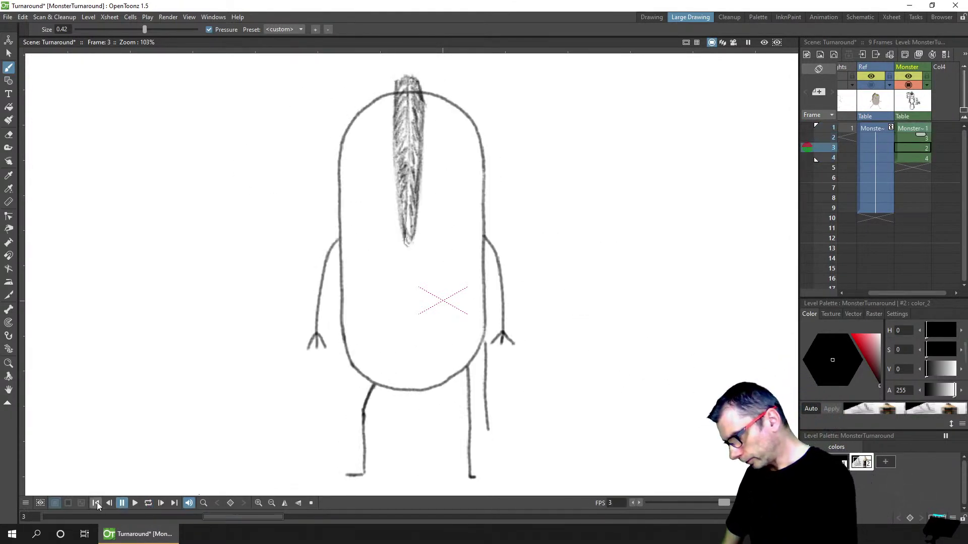
left_click(92, 503)
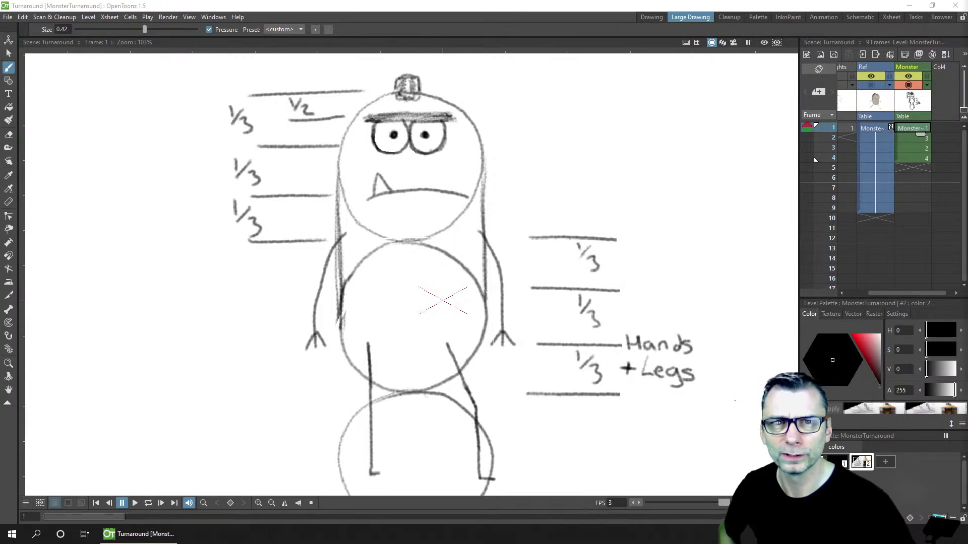
Switch to the Chrome window with the YouTube subscriptions page, maximize it and look through the videos
left_click_drag(967, 222, 674, 51)
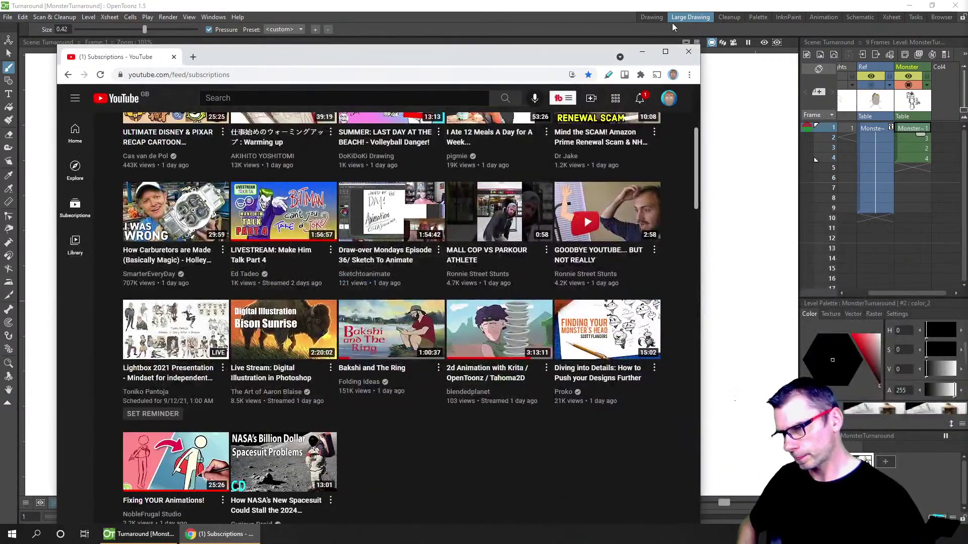
left_click(666, 51)
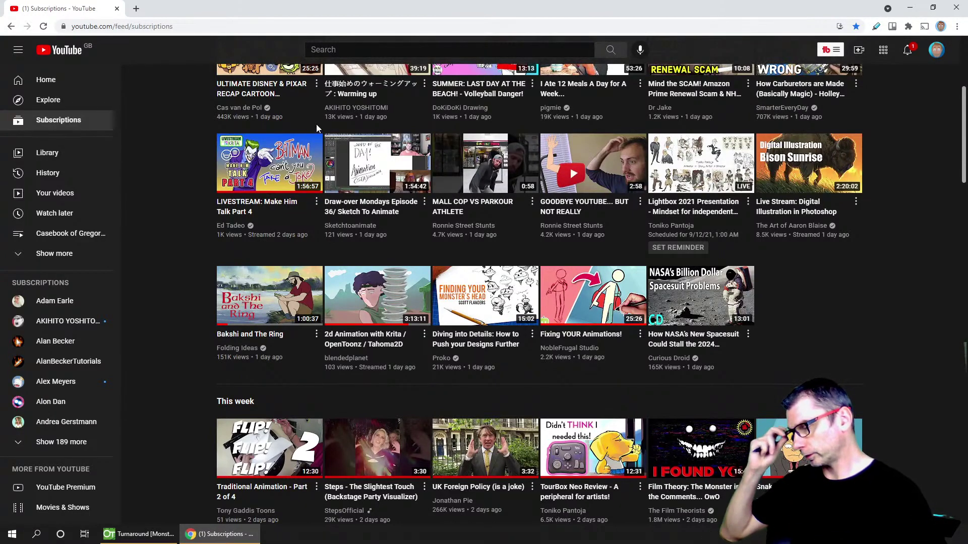
mouse_move(264, 301)
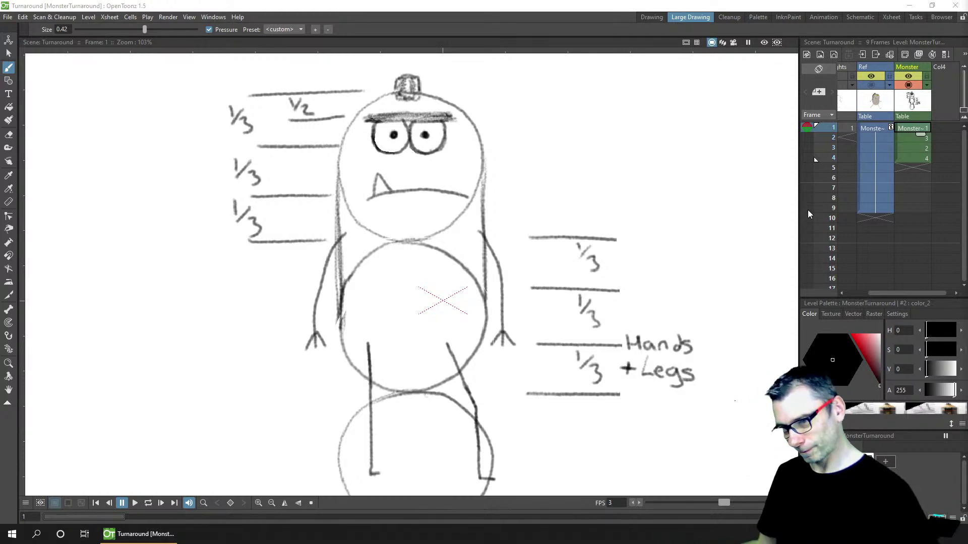
Back in OpenToonz, view frame 2's side view and replay the turnaround in a loop
left_click(912, 139)
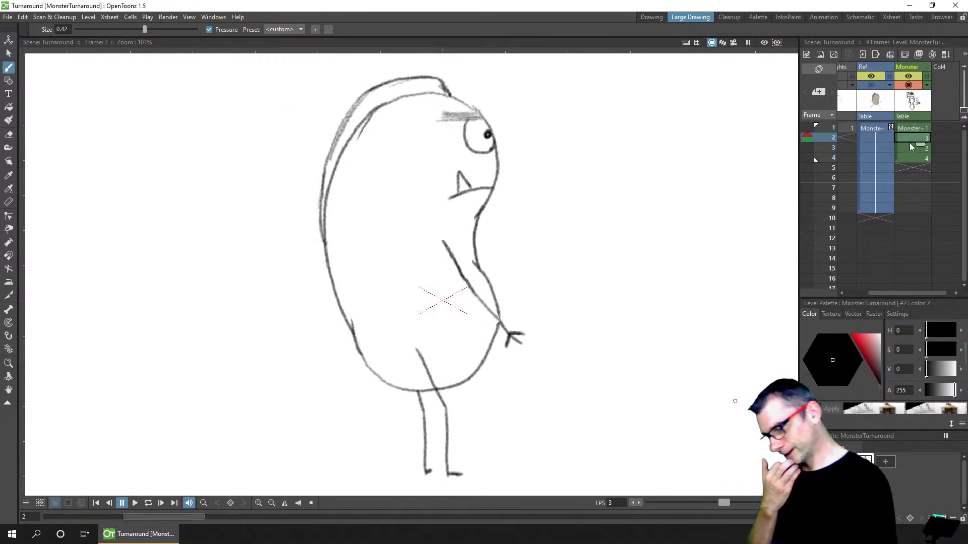
left_click(149, 504)
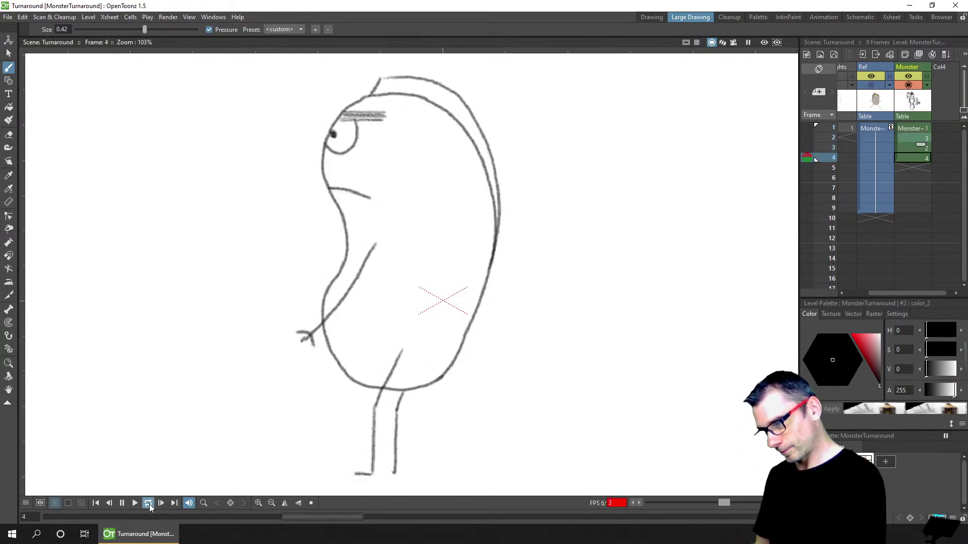
left_click(124, 503)
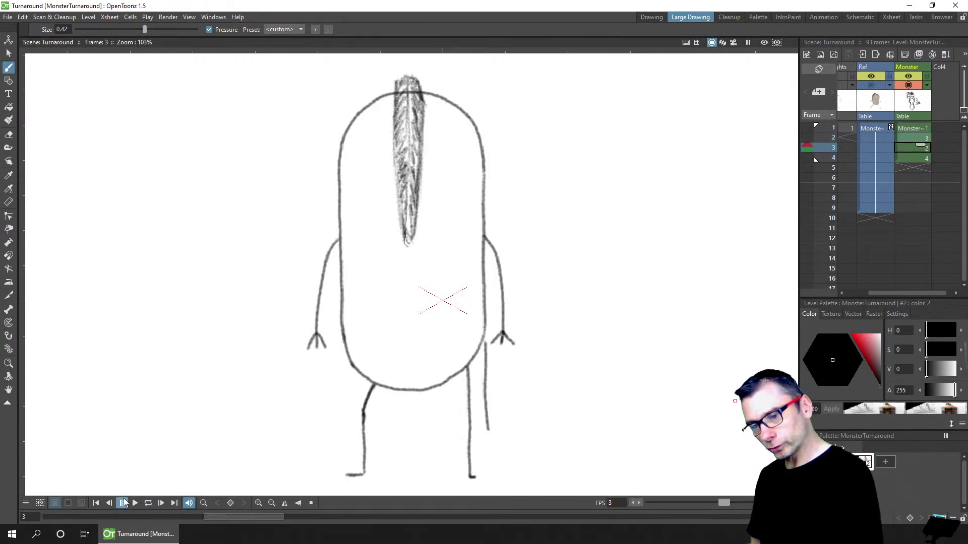
Reshape the hair crest's base on frame 1 into a point, save the scene and go to frame 2
left_click(910, 125)
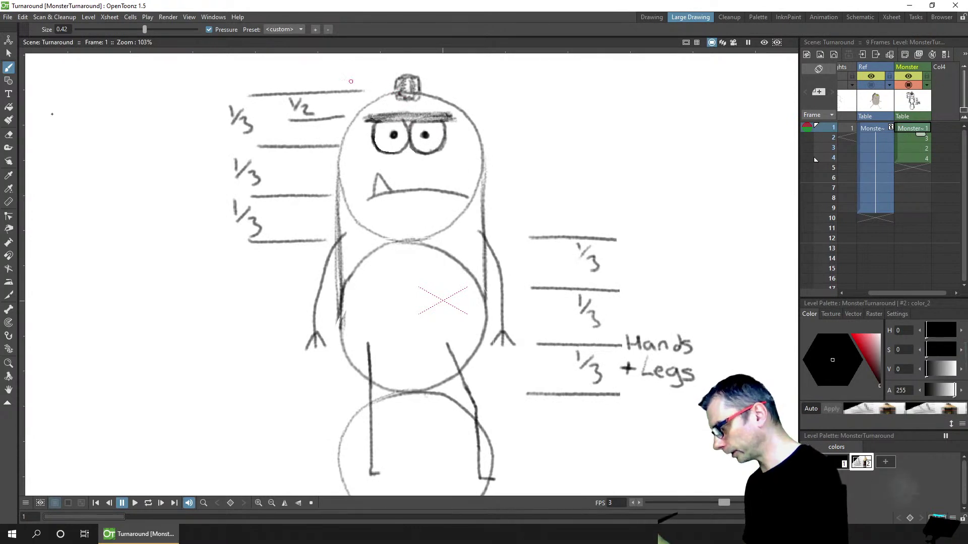
key("a")
mouse_move(398, 95)
left_mouse_down()
mouse_move(397, 93)
mouse_move(408, 107)
mouse_move(419, 86)
mouse_move(396, 93)
mouse_move(406, 103)
mouse_move(418, 93)
mouse_move(407, 106)
mouse_move(402, 94)
mouse_move(407, 105)
mouse_move(416, 91)
mouse_move(393, 90)
left_mouse_up()
key("b")
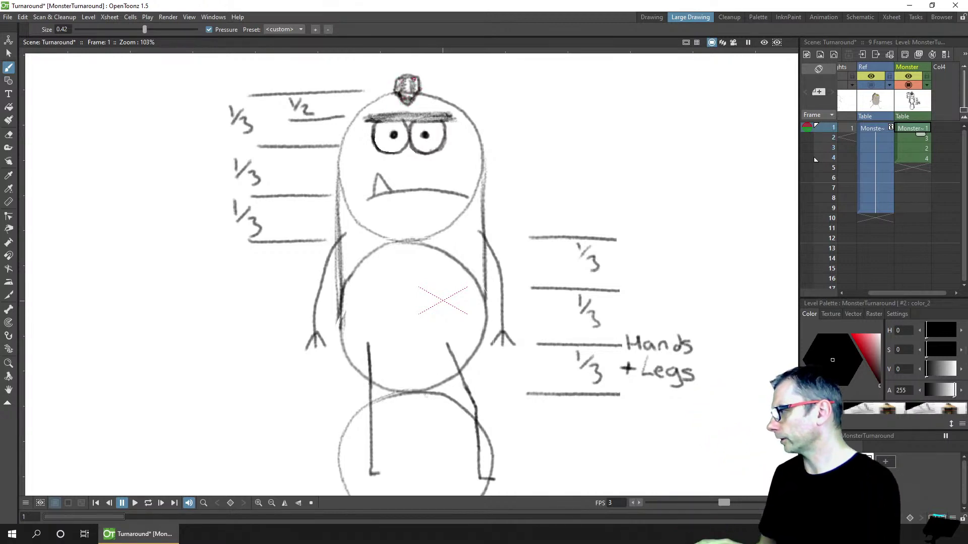
key("ctrl+s")
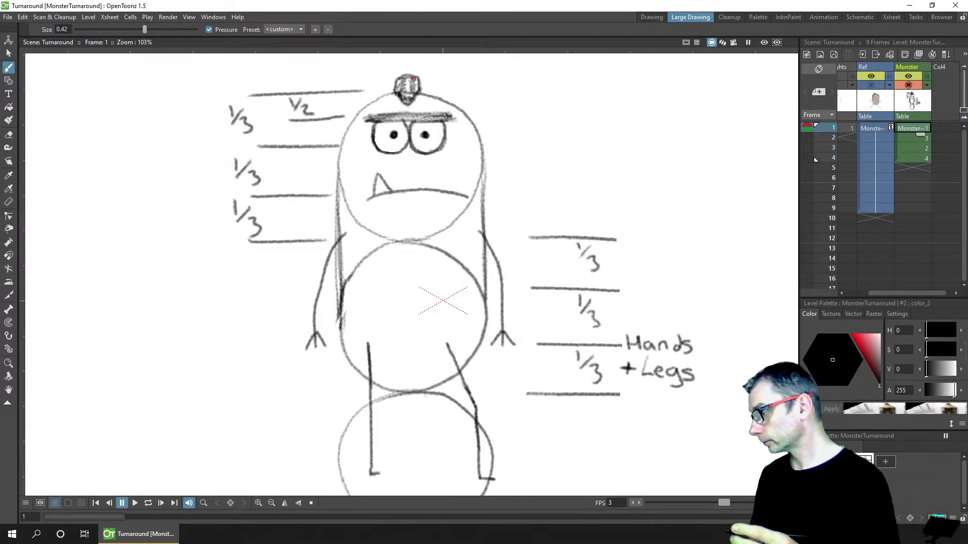
left_click(907, 139)
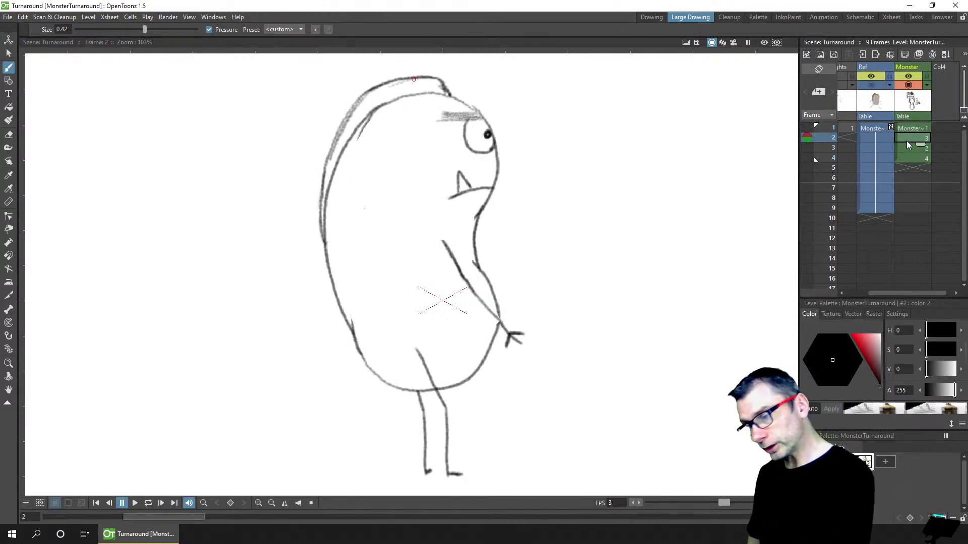
View frames 2 to 4 of the Monster column in turn and replay the turnaround in a loop
left_click(828, 128)
left_click(834, 139)
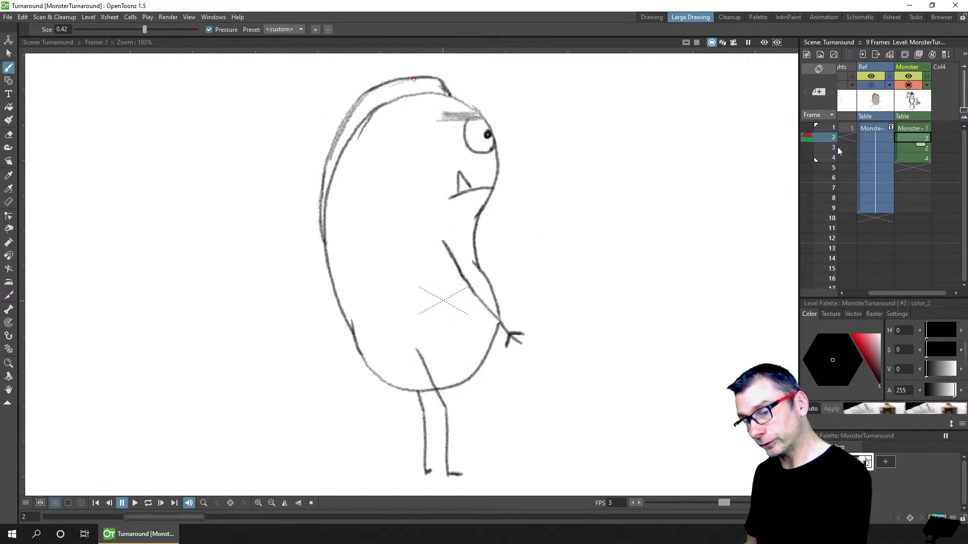
left_click(914, 151)
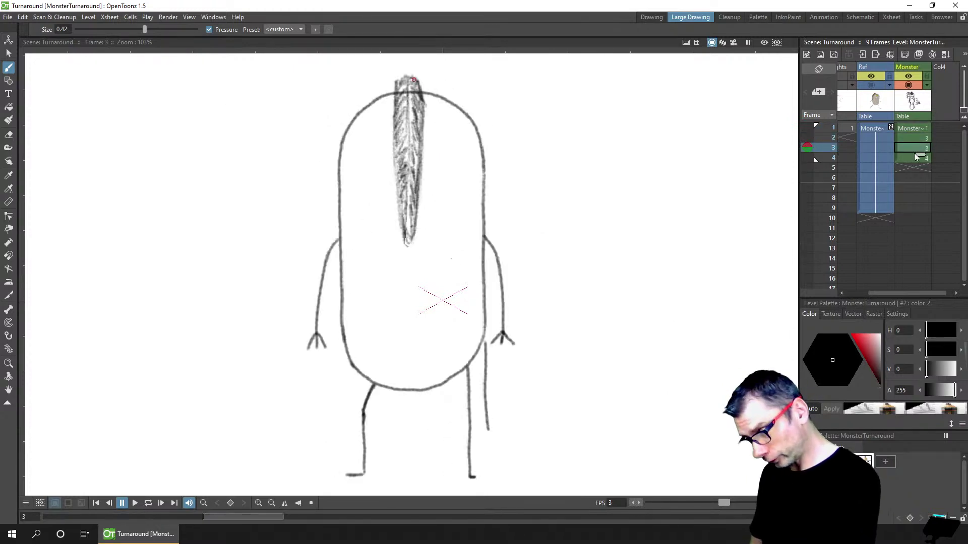
left_click(913, 158)
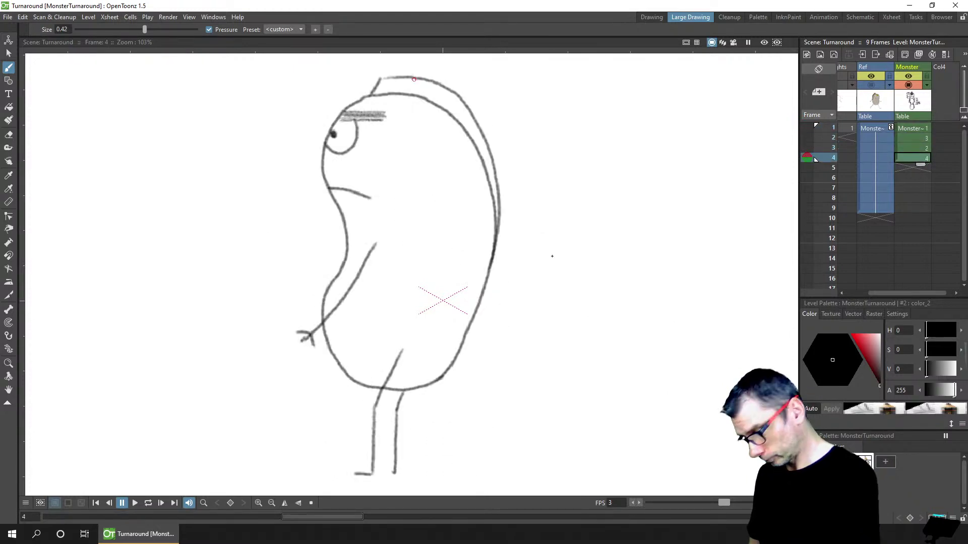
left_click(135, 500)
left_click(149, 504)
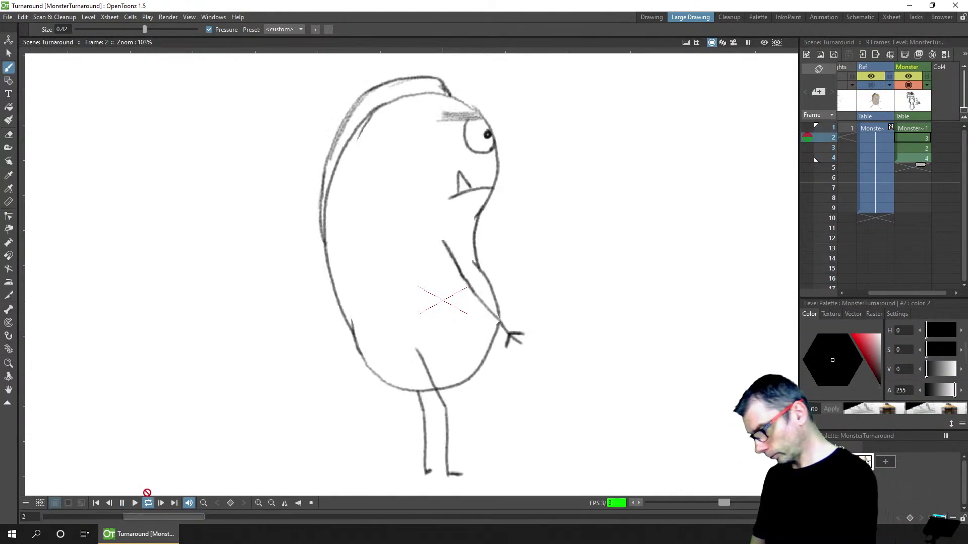
left_click(122, 503)
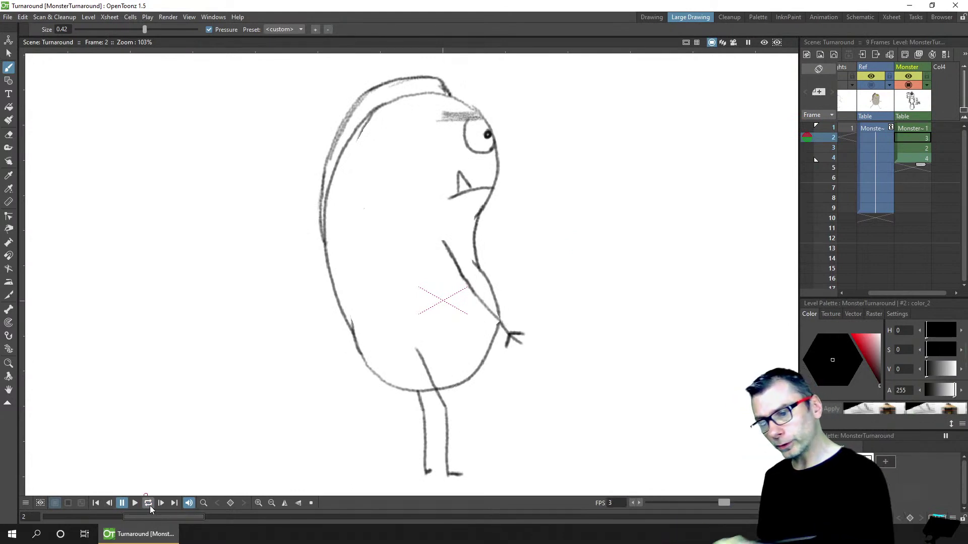
Autorenumber the drawings in the Monster column so they run in sequence, and save the scene
left_click(915, 129)
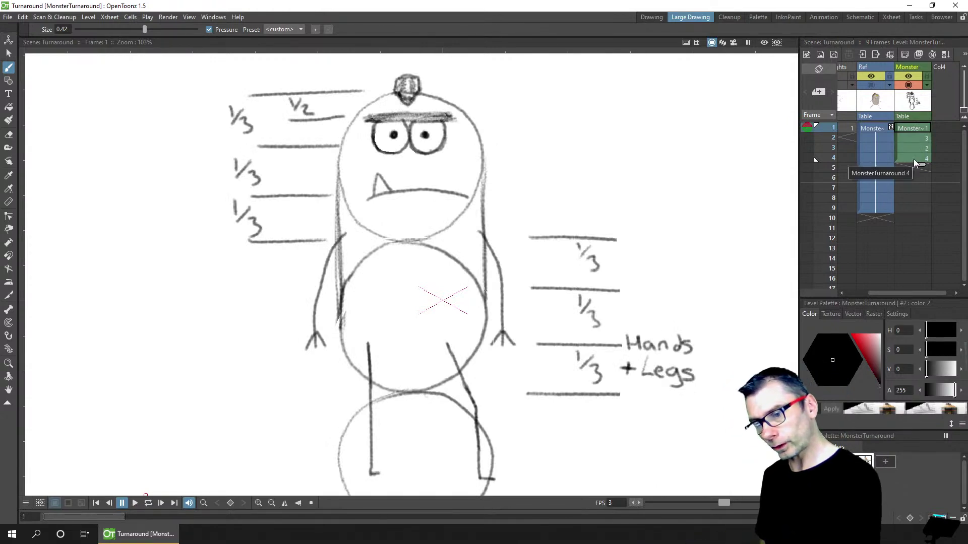
right_click(915, 144)
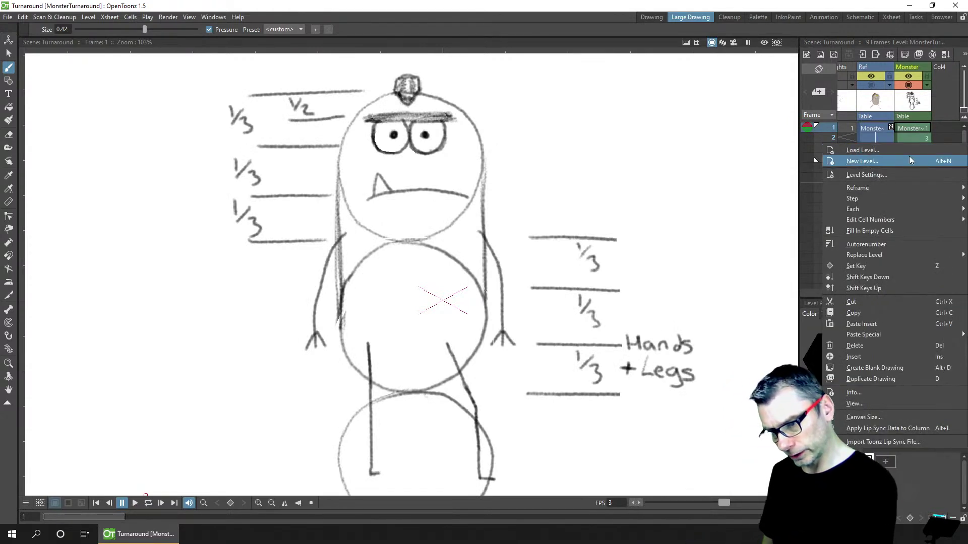
left_click(881, 243)
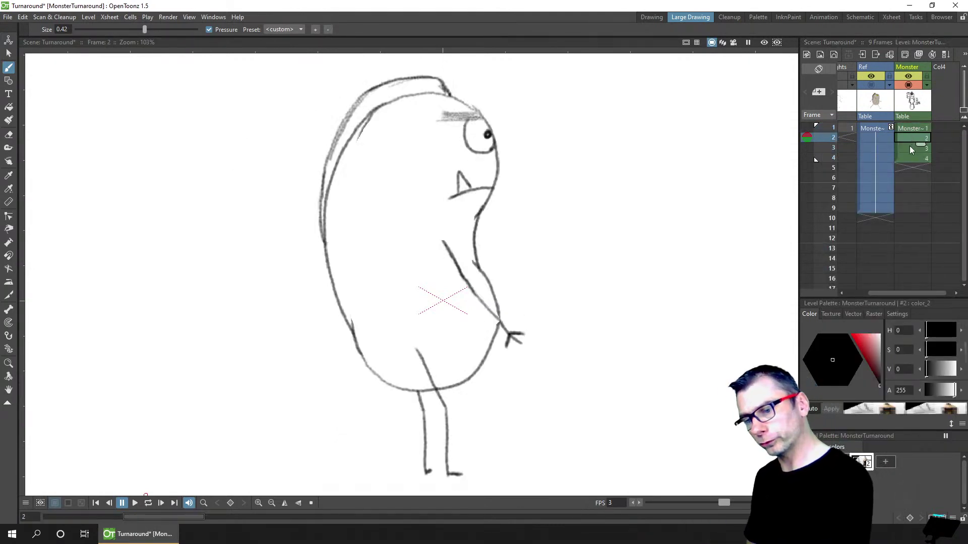
key("ctrl+s")
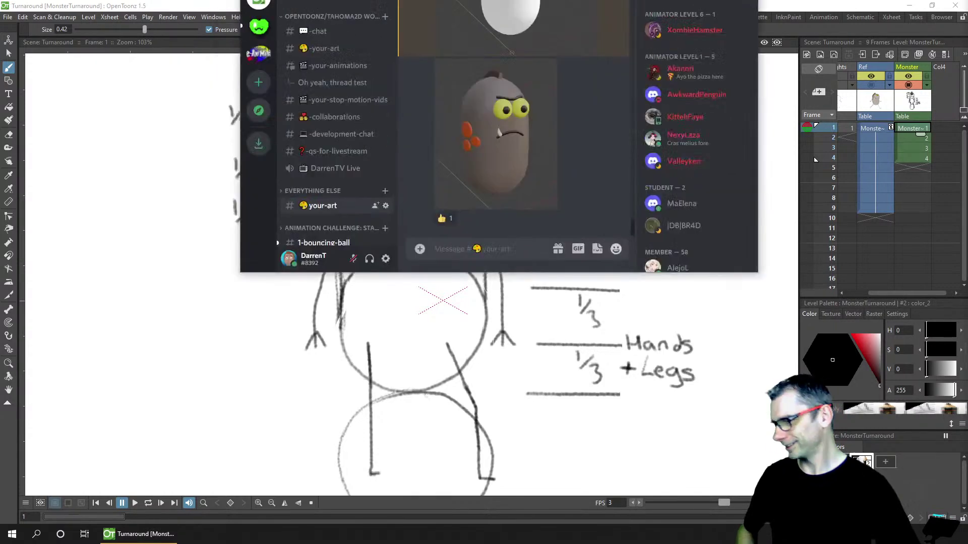
Look through the 3D monster renders in the Discord your-art channel, enlarge the coloured one, and close the browser tab
left_click_drag(537, 1, 537, 43)
scroll(549, 318, "up", 1)
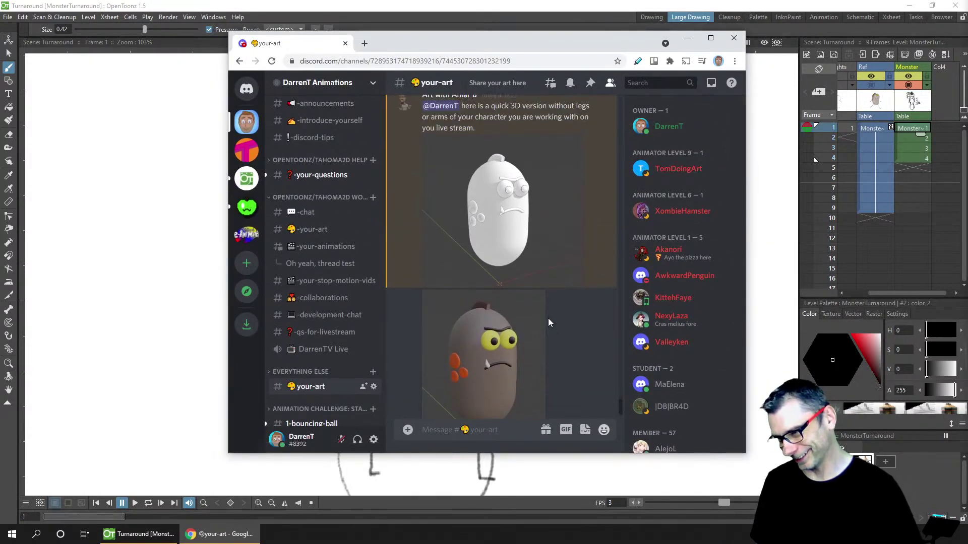
scroll(510, 328, "down", 1)
left_click(491, 333)
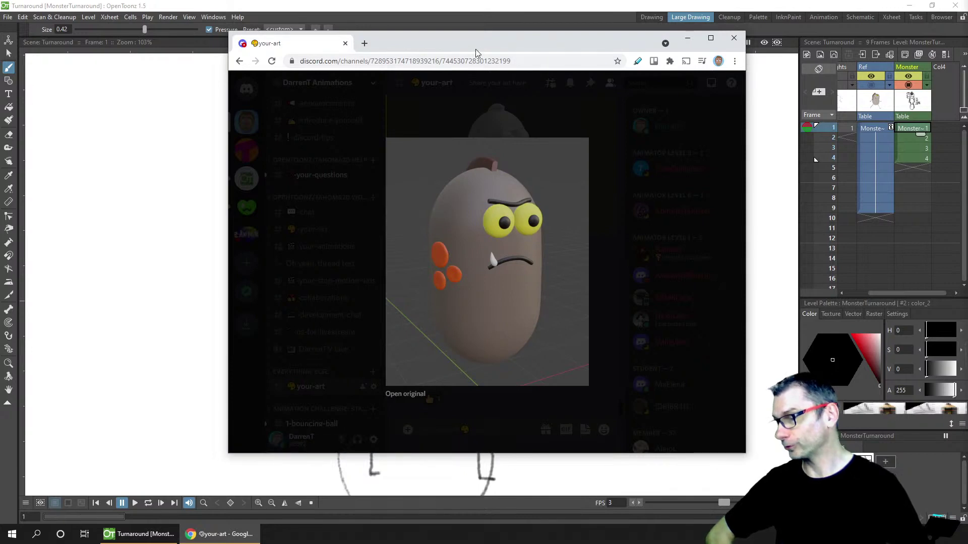
key("ctrl+w")
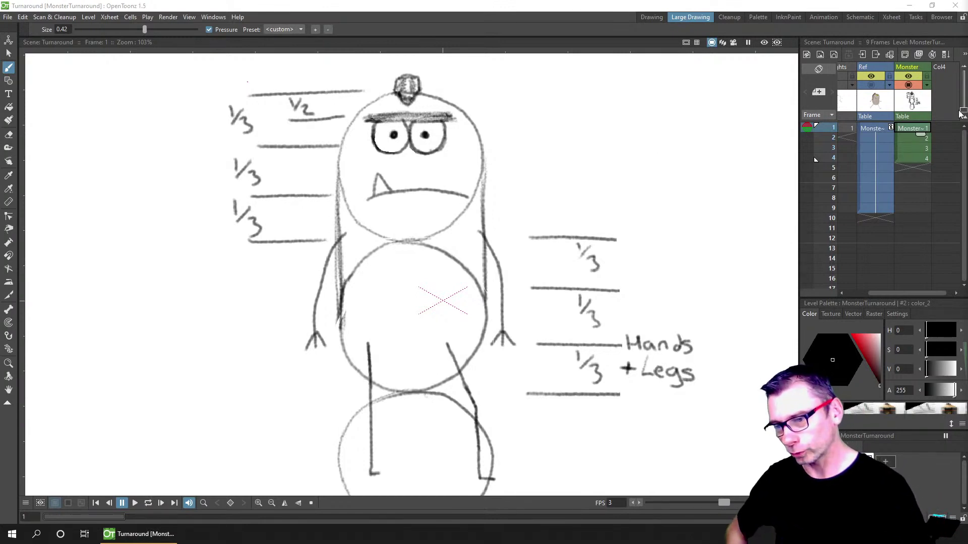
Shift the Monster drawings on frames 2 to 4 down one frame and turn on onion skin for frames 1 and 3
left_click(900, 138)
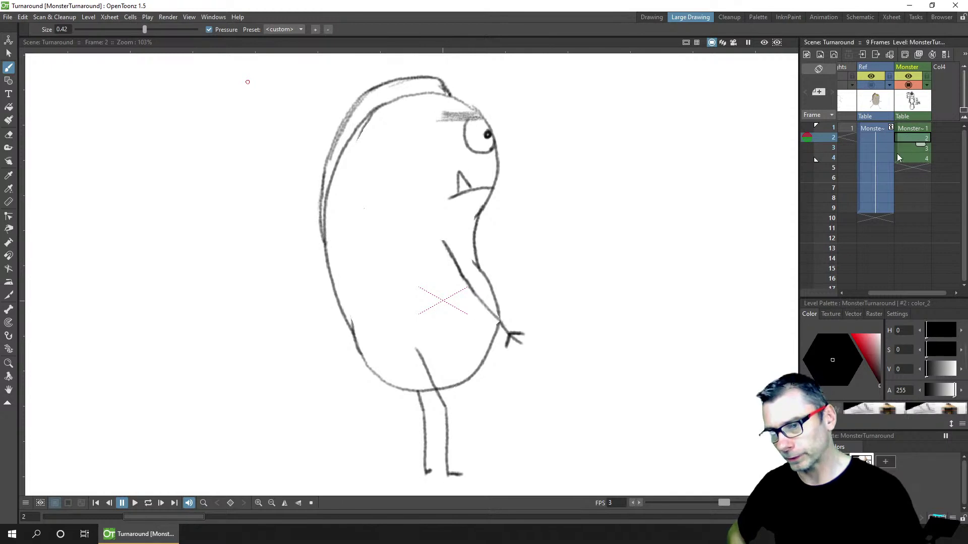
left_click(906, 157)
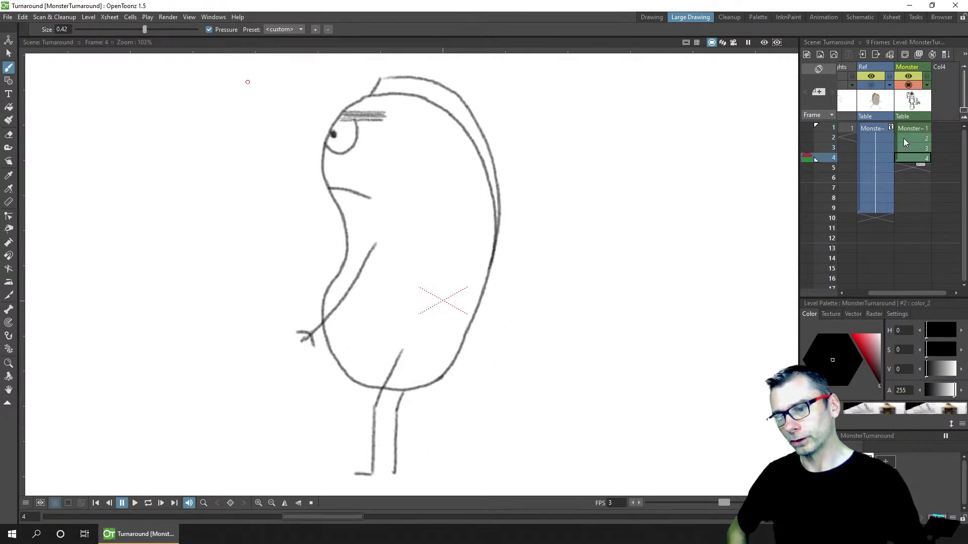
left_click_drag(896, 137, 897, 148)
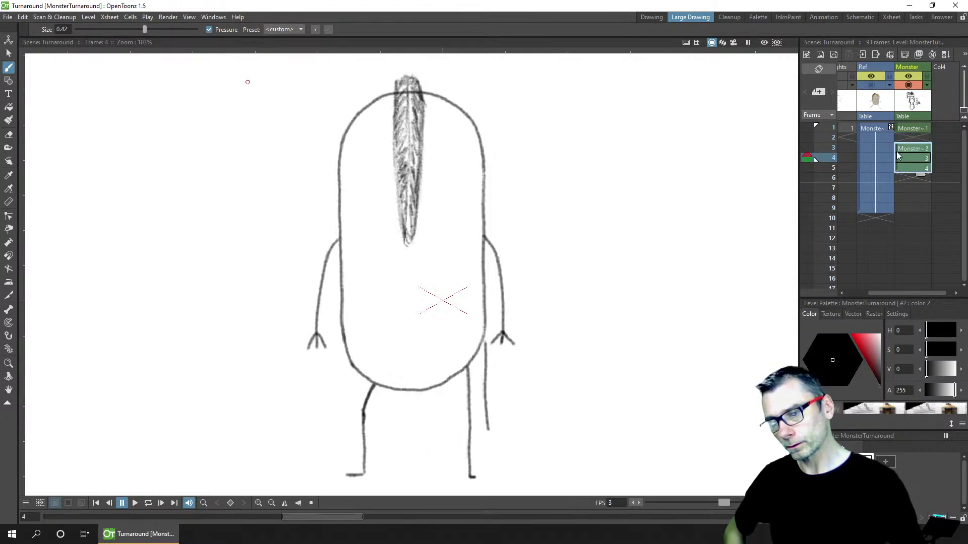
left_click(910, 140)
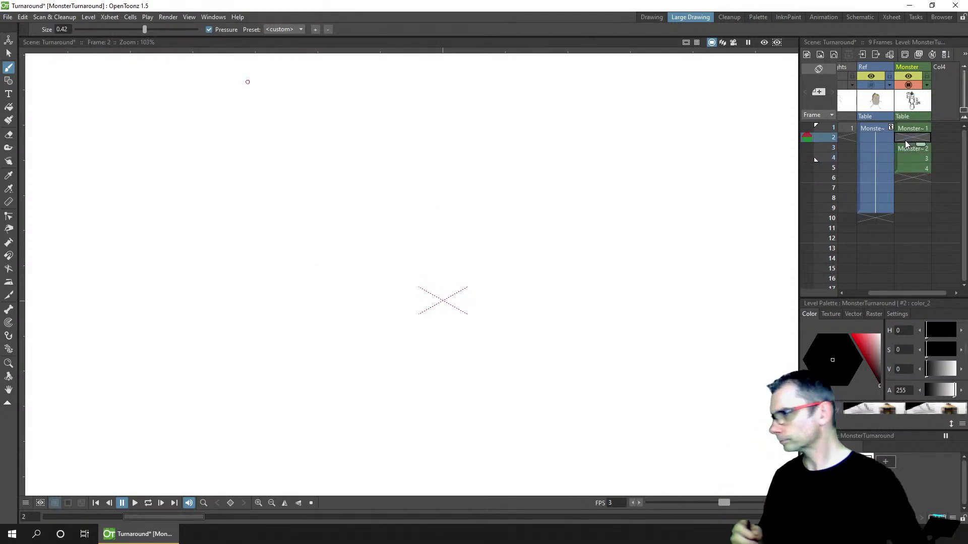
left_click(808, 128)
left_click(807, 147)
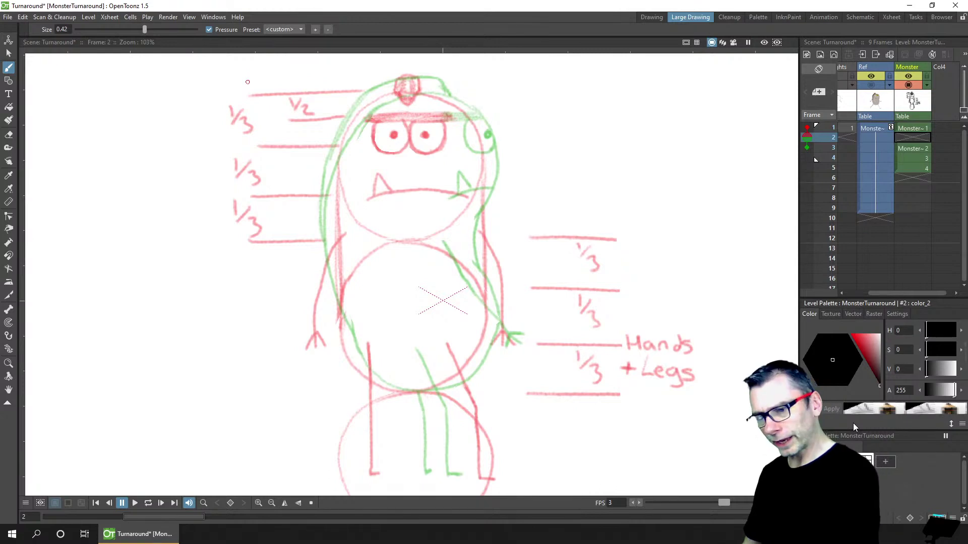
left_click(479, 135)
mouse_move(474, 125)
left_mouse_down()
mouse_move(440, 97)
mouse_move(382, 101)
left_mouse_up()
key("ctrl+z")
key("ctrl+z")
Trace the front view's head circle and body circle on the empty frame 2, following the onion skin
mouse_move(478, 139)
left_mouse_down()
mouse_move(460, 109)
mouse_move(432, 96)
mouse_move(379, 96)
mouse_move(364, 107)
mouse_move(341, 151)
mouse_move(349, 204)
mouse_move(358, 222)
left_mouse_up()
left_click_drag(478, 132, 475, 191)
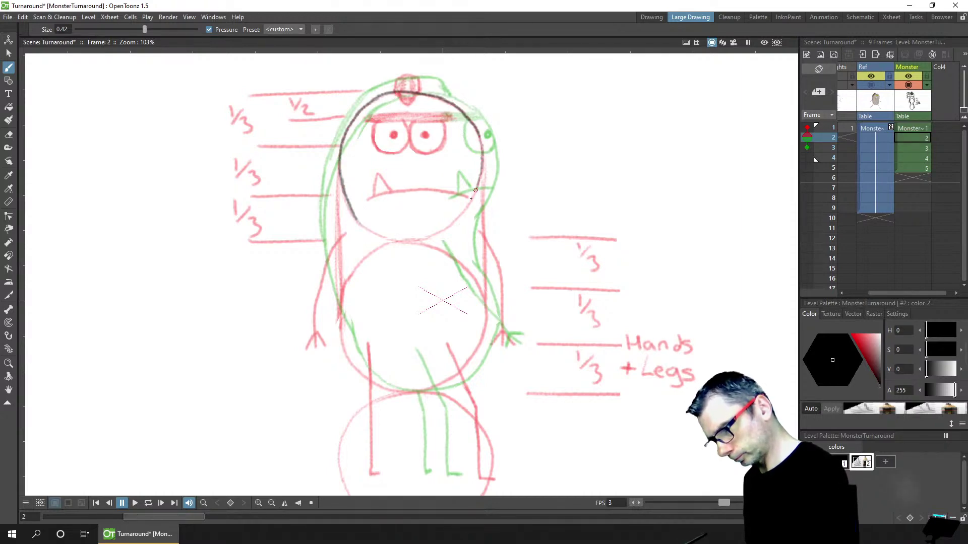
mouse_move(432, 233)
left_mouse_down()
mouse_move(412, 241)
mouse_move(359, 227)
left_mouse_up()
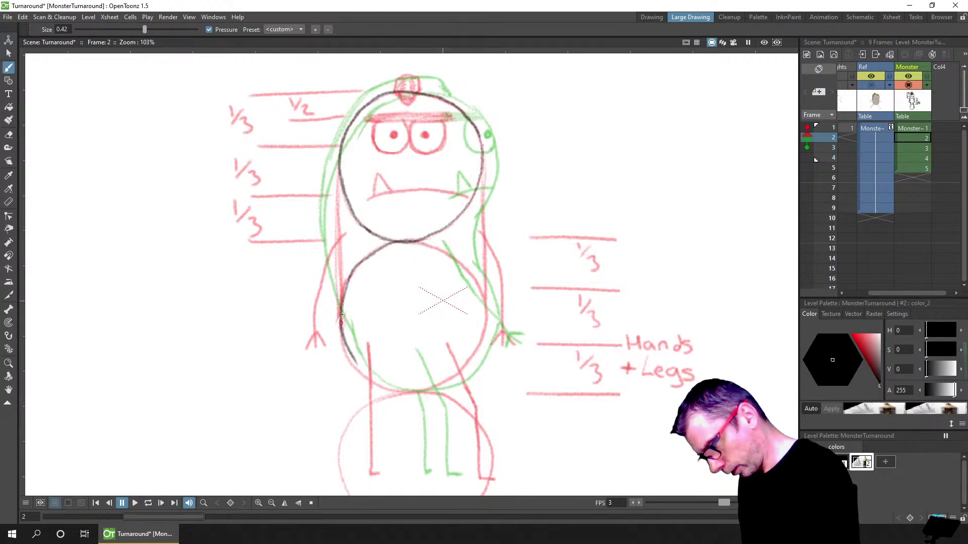
mouse_move(341, 329)
left_mouse_down()
mouse_move(355, 370)
mouse_move(382, 388)
mouse_move(439, 384)
mouse_move(475, 356)
mouse_move(485, 305)
mouse_move(457, 254)
mouse_move(430, 241)
left_mouse_up()
Lasso both circles on frame 2, move them about 42 px right between the front and side views, and save the scene
key("s")
mouse_move(501, 93)
left_mouse_down()
mouse_move(287, 126)
mouse_move(577, 271)
left_mouse_up()
left_click_drag(500, 245, 507, 250)
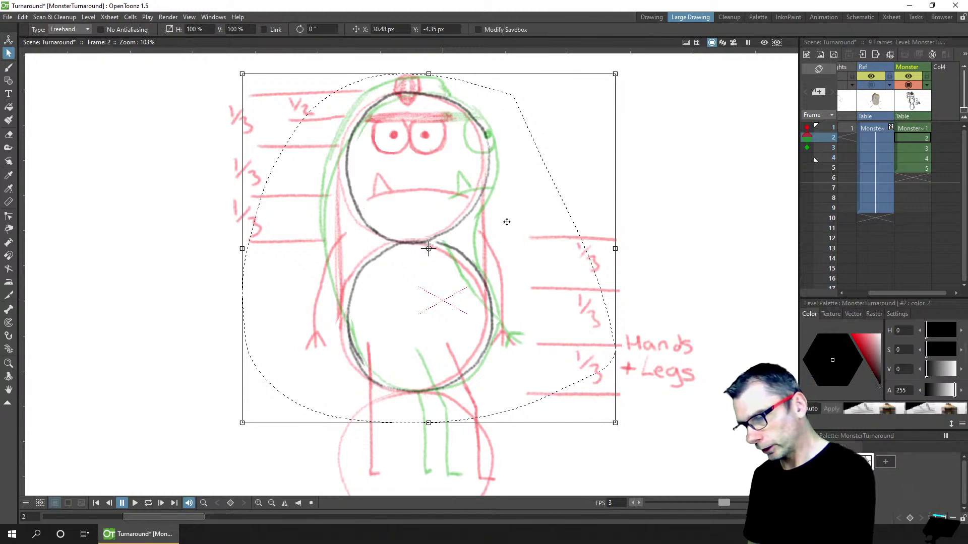
mouse_move(509, 223)
left_mouse_down()
mouse_move(527, 224)
mouse_move(516, 249)
mouse_move(528, 238)
left_mouse_up()
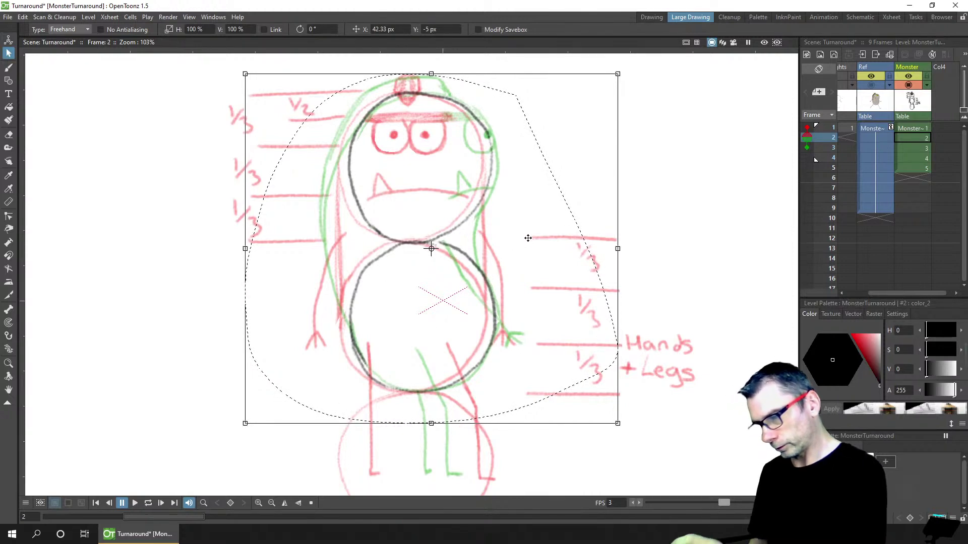
left_click(655, 191)
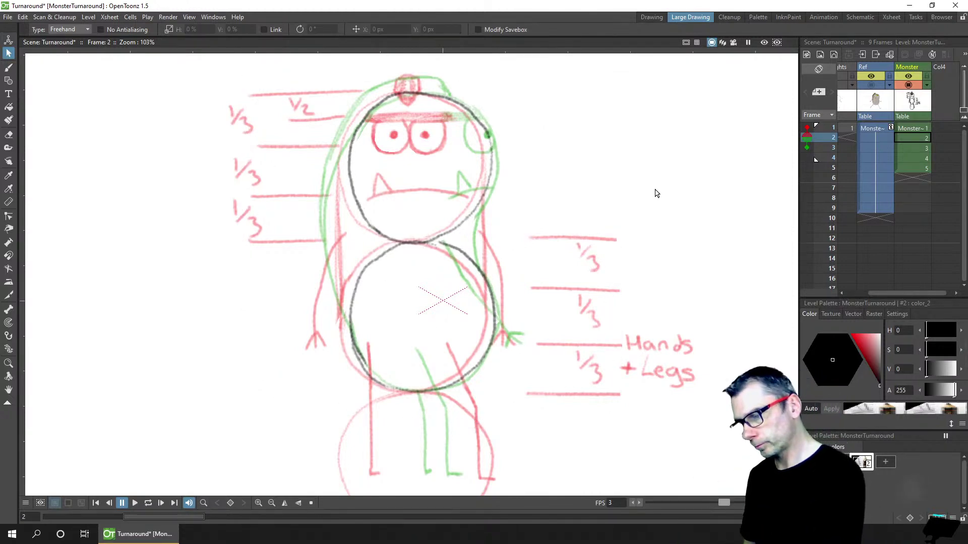
left_click(12, 67)
key("ctrl+s")
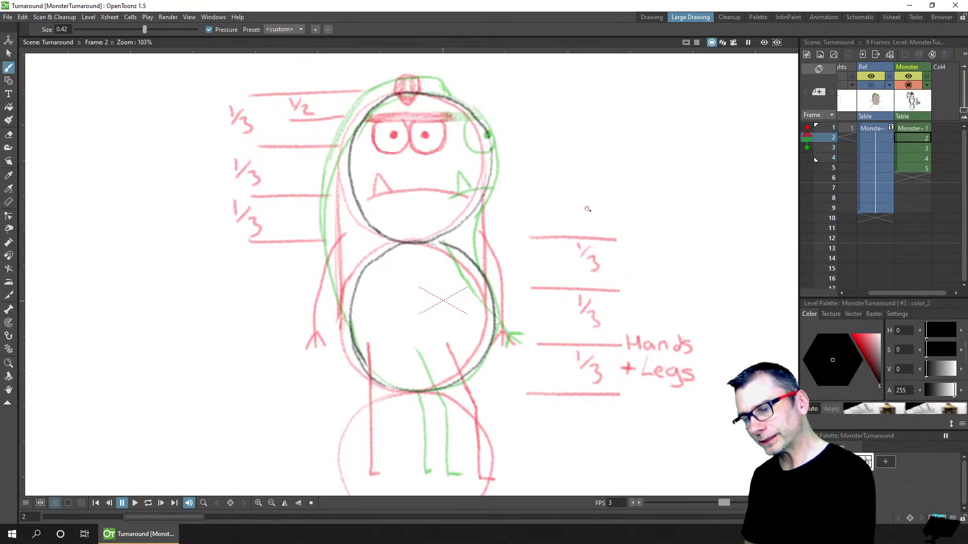
Sketch a top-view circle beside the monster with dots at its top, upper right and right edge, plus a viewer symbol above
mouse_move(713, 124)
left_mouse_down()
mouse_move(616, 153)
mouse_move(625, 208)
mouse_move(736, 150)
mouse_move(662, 111)
mouse_move(681, 210)
mouse_move(723, 124)
mouse_move(675, 90)
mouse_move(678, 102)
mouse_move(678, 74)
mouse_move(679, 112)
left_mouse_up()
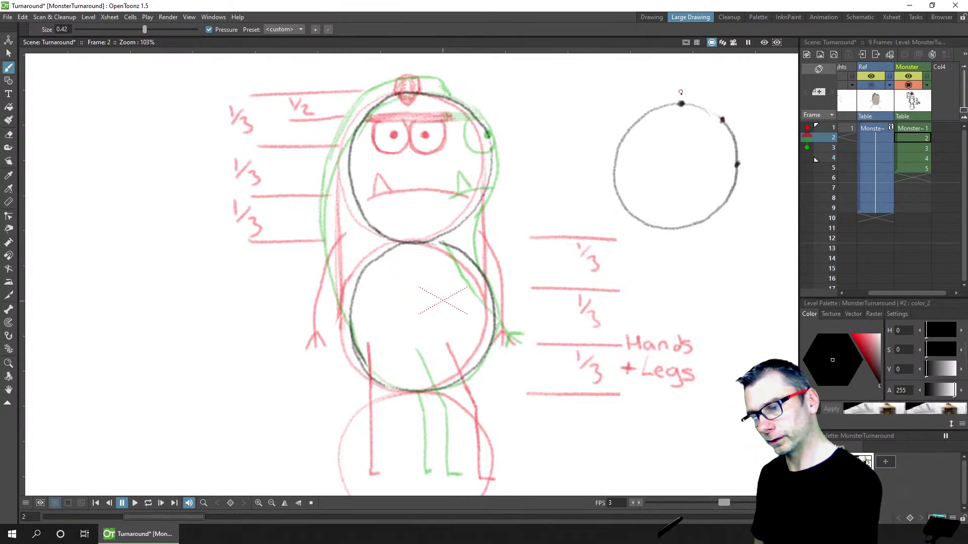
mouse_move(674, 71)
left_mouse_down()
mouse_move(699, 71)
mouse_move(670, 72)
left_mouse_up()
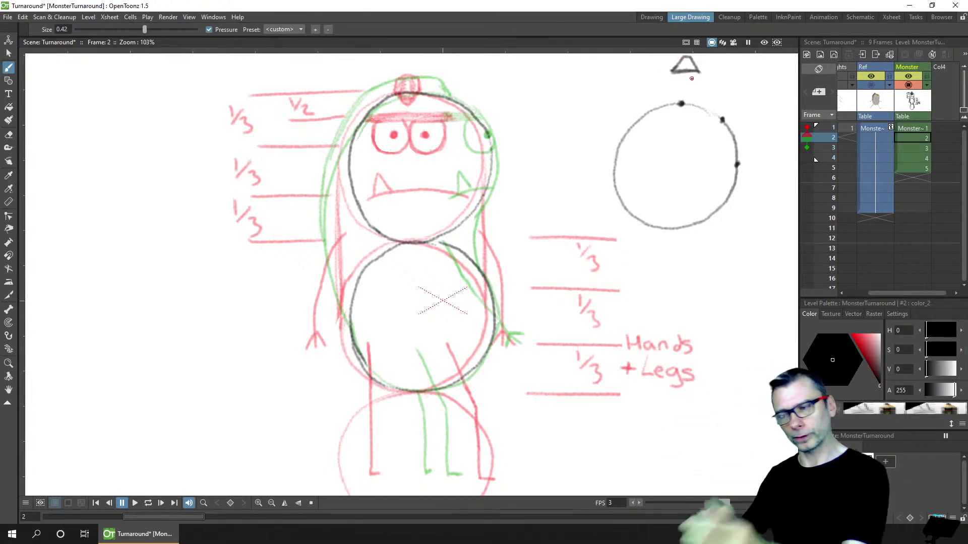
mouse_move(670, 74)
left_mouse_down()
mouse_move(669, 86)
mouse_move(706, 89)
left_mouse_up()
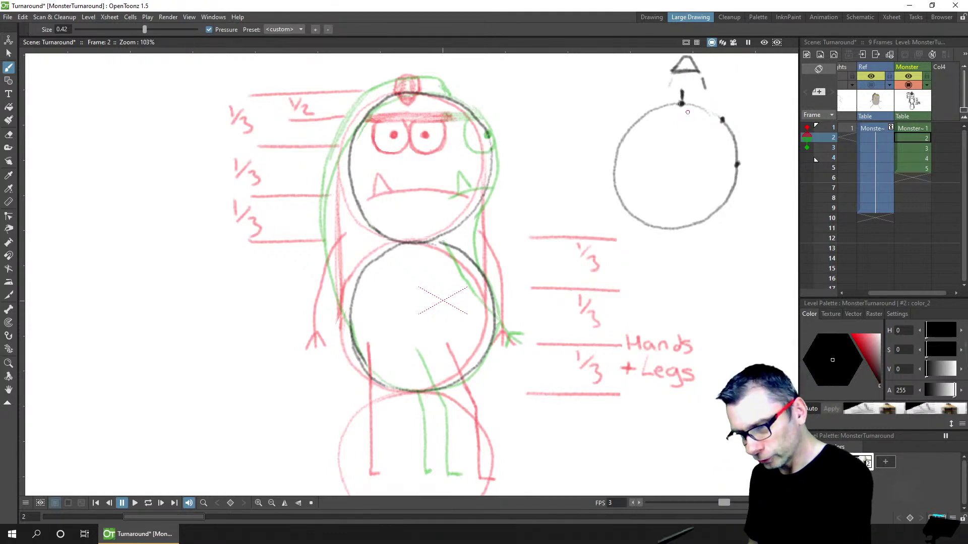
Lasso the top-view circle, shrink it to about 88% by 86%, and move it farther below the viewer symbol
key("s")
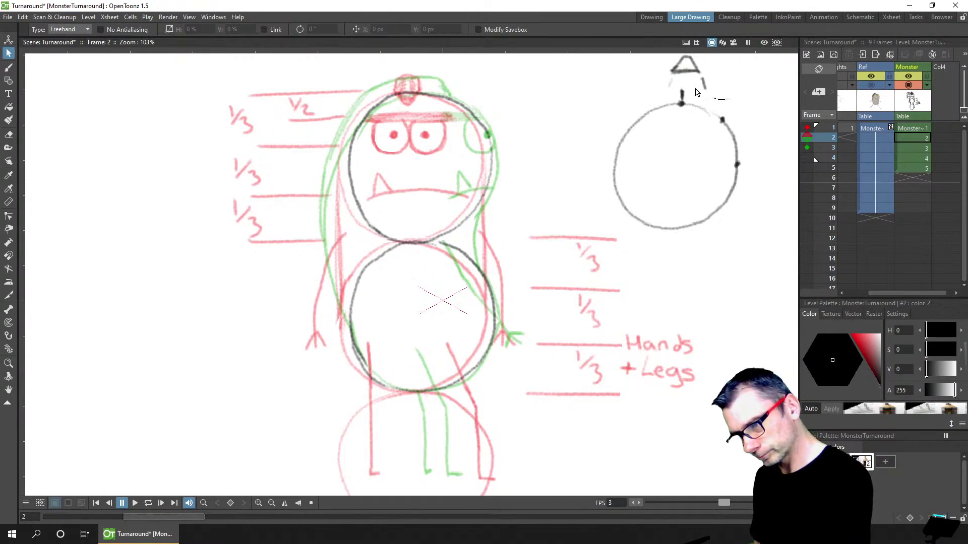
mouse_move(696, 92)
left_mouse_down()
mouse_move(597, 186)
mouse_move(754, 211)
mouse_move(756, 166)
left_mouse_up()
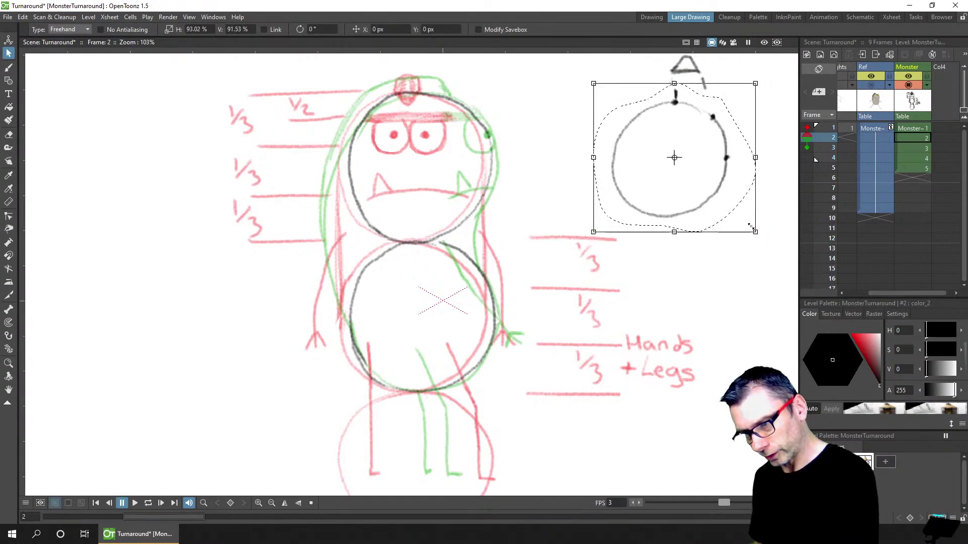
left_click_drag(751, 226, 742, 219)
left_click_drag(704, 180, 728, 234)
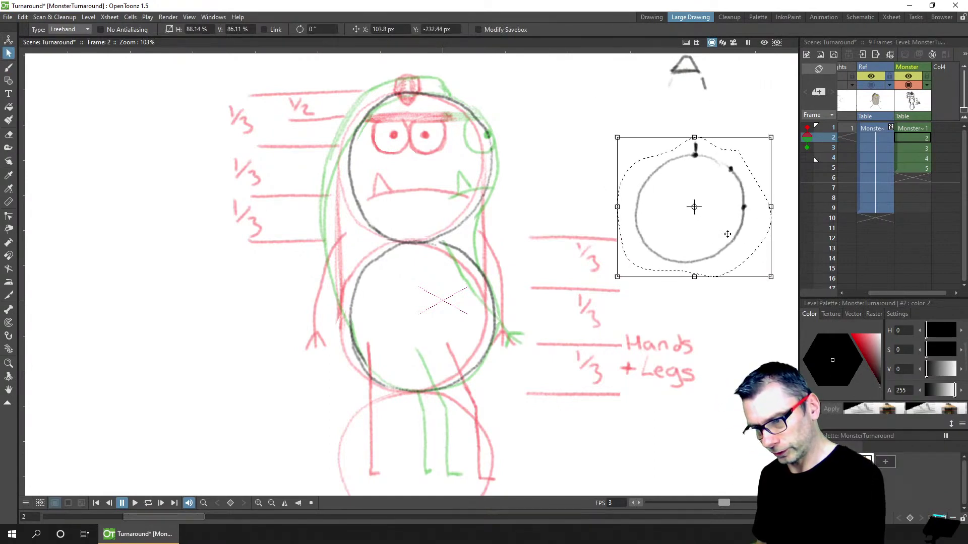
left_click(742, 103)
Draw a vertical line above the circle's top dot and another one upward from its right edge
key("b")
left_click_drag(736, 122, 557, 144)
scroll(516, 245, "up", 3)
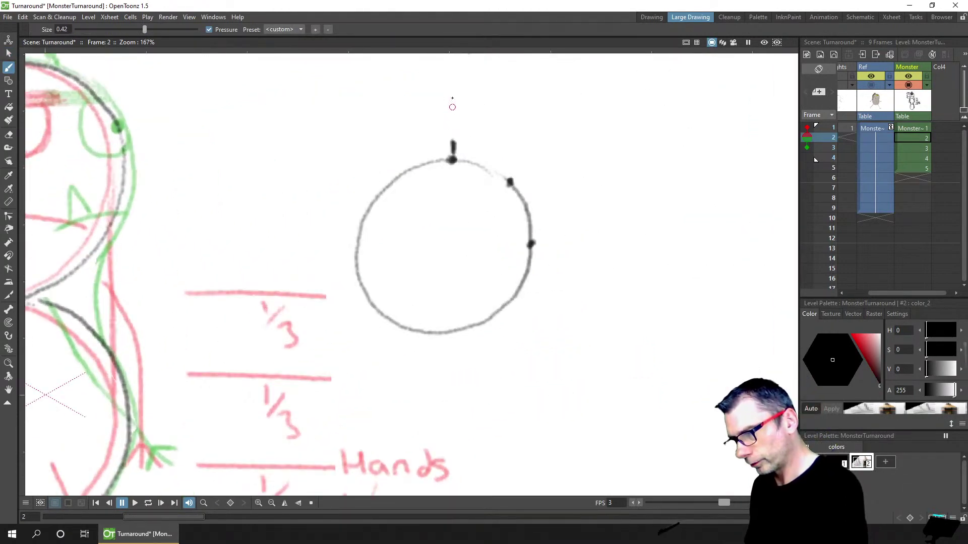
left_click_drag(452, 95, 452, 122)
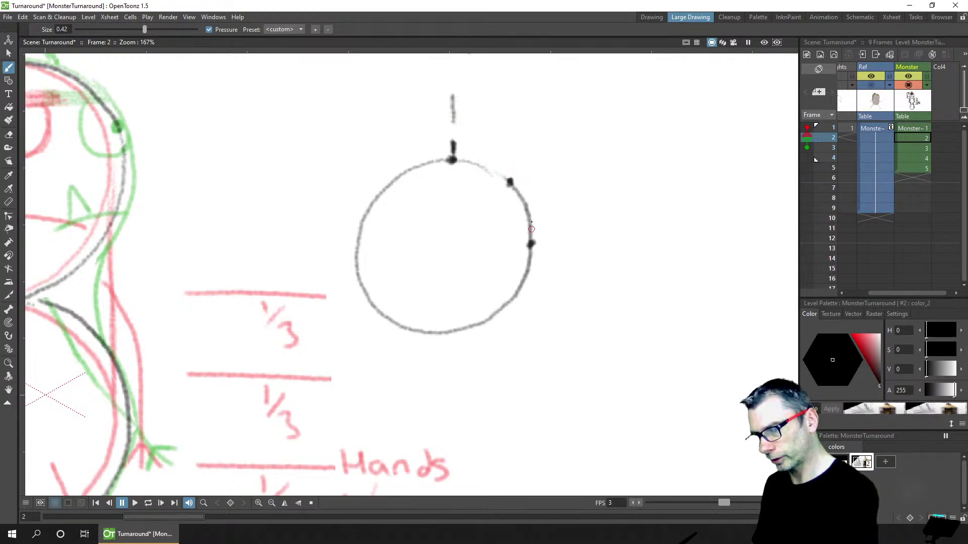
left_click_drag(531, 219, 527, 84)
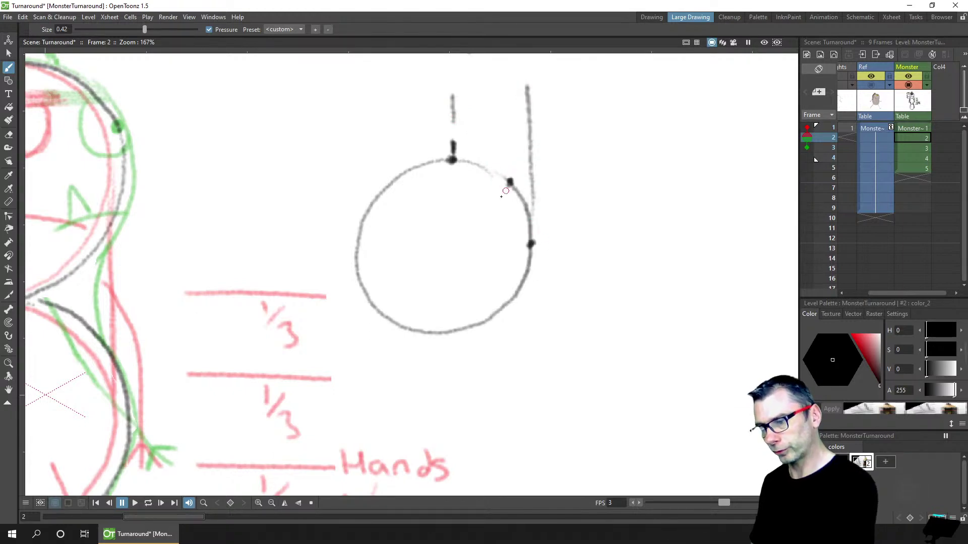
Draw radii from the circle's centre to the three dots and a vertical line up from the upper-right dot
left_click_drag(485, 214, 460, 245)
left_click_drag(531, 244, 460, 245)
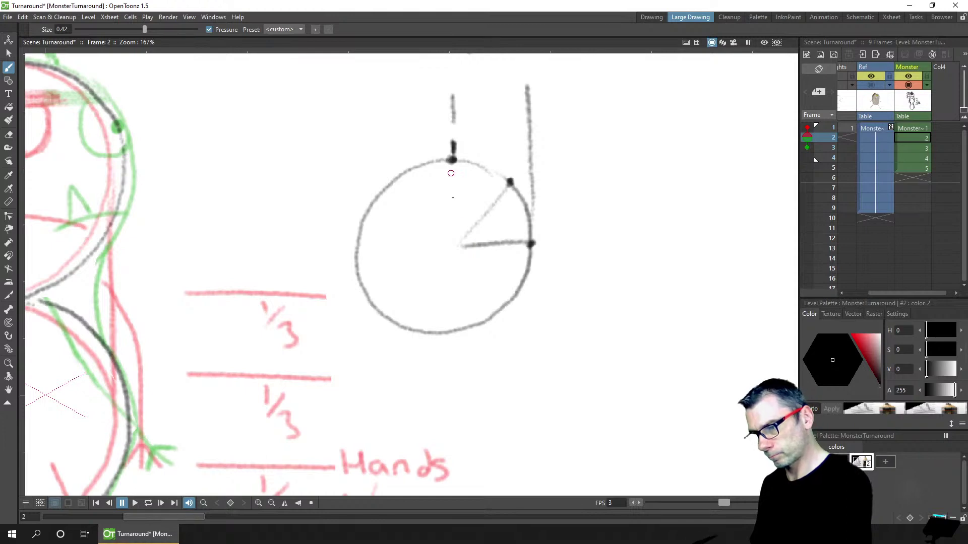
left_click_drag(452, 174, 455, 221)
left_click_drag(510, 173, 505, 82)
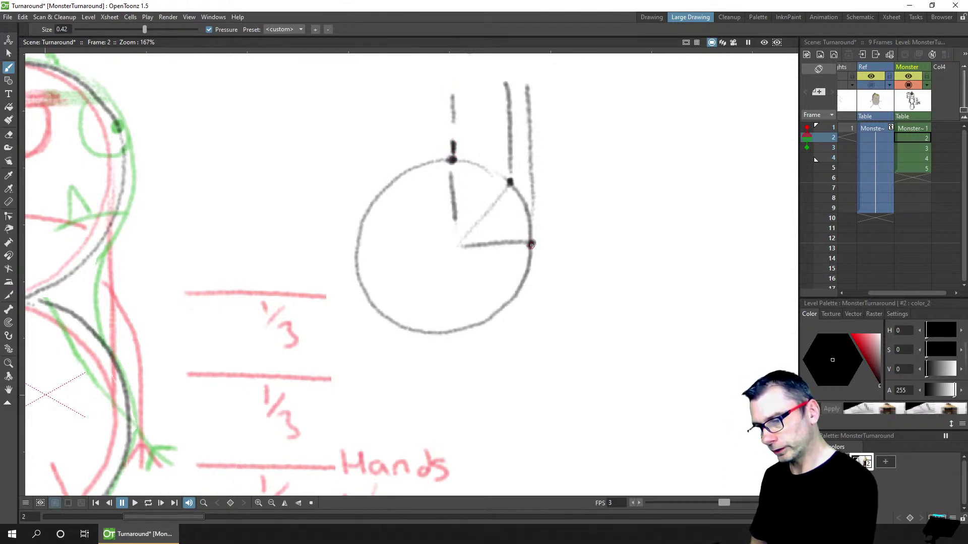
left_click_drag(464, 236, 501, 192)
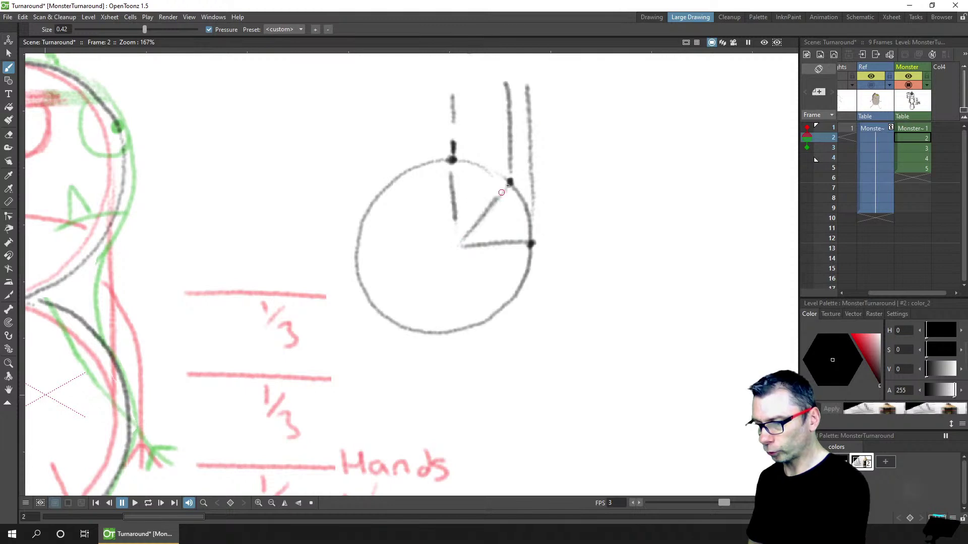
Extend the vertical radius down toward the circle's centre and strengthen the upper end of the line rising from the right-edge dot
left_click_drag(454, 222, 456, 237)
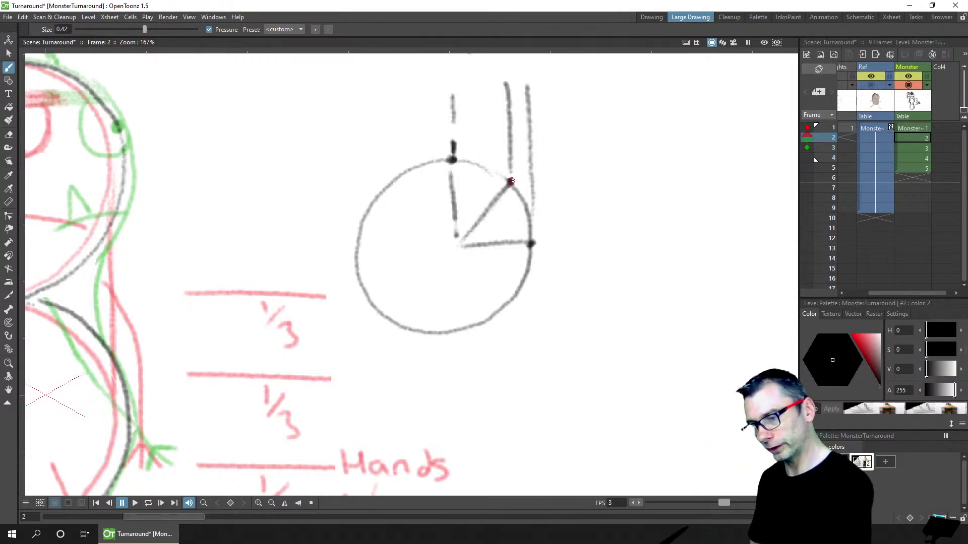
left_click_drag(527, 71, 530, 120)
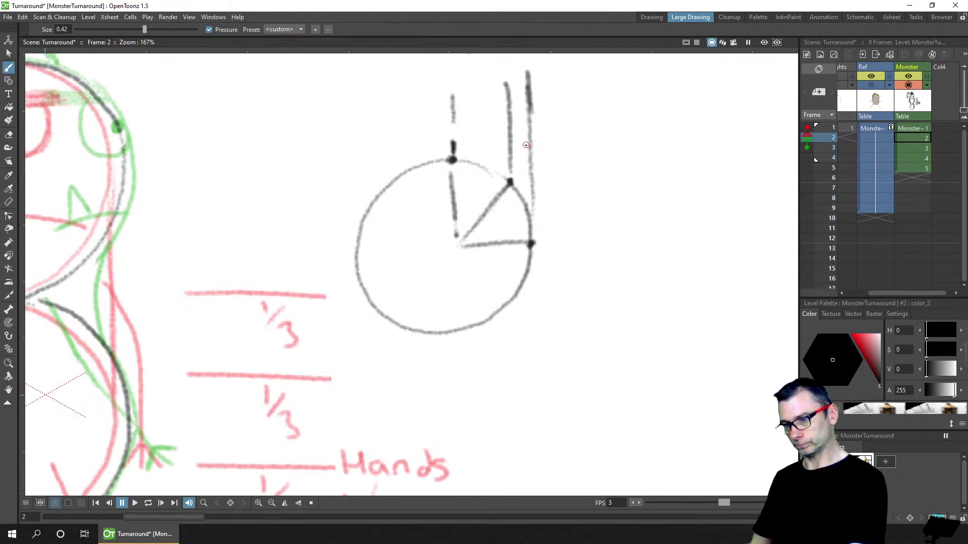
Lasso and delete the whole top-view rotation diagram, including the viewer symbol above it, and save the scene
left_click_drag(554, 221, 577, 266)
key("s")
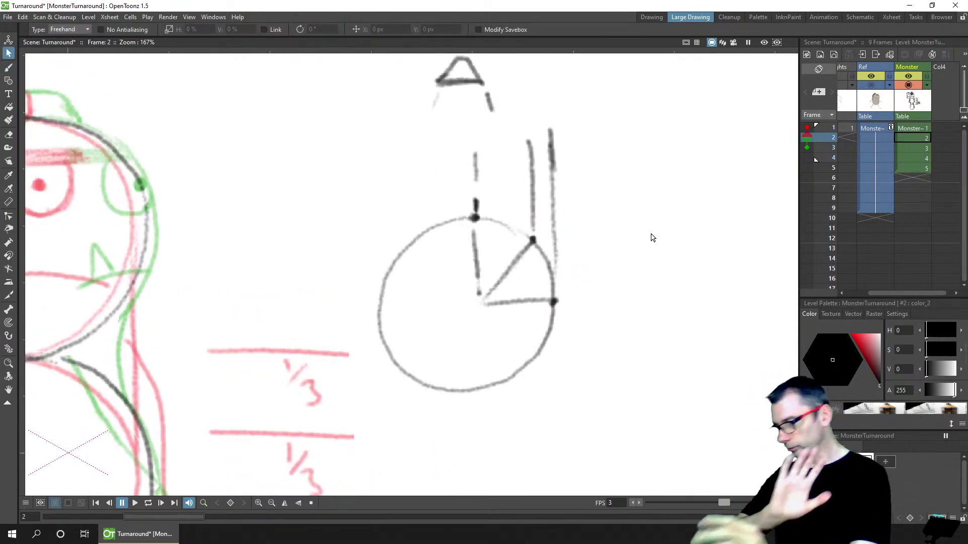
mouse_move(436, 180)
left_mouse_down()
mouse_move(371, 328)
mouse_move(601, 349)
mouse_move(579, 121)
left_mouse_up()
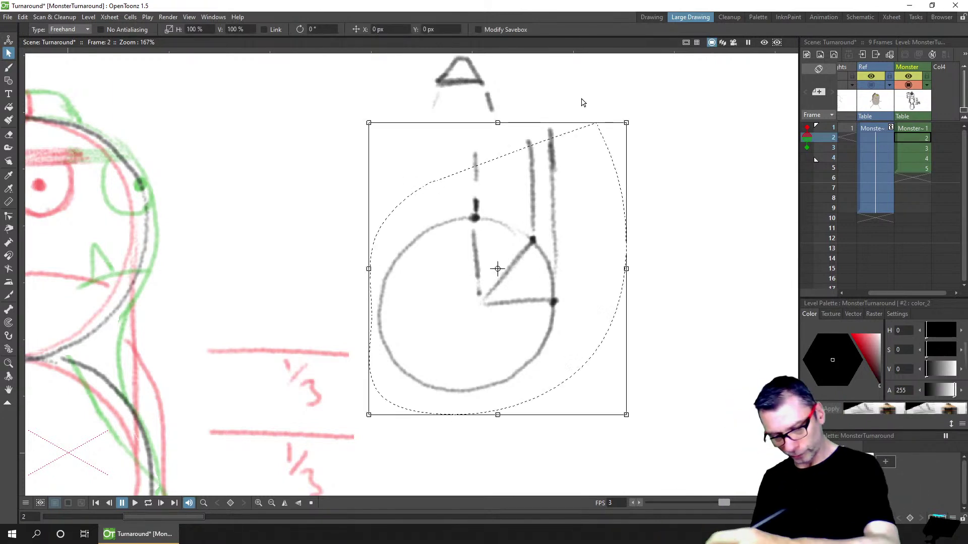
key("Delete")
scroll(555, 192, "up", 3)
mouse_move(600, 176)
left_mouse_down()
mouse_move(455, 324)
mouse_move(600, 176)
left_mouse_up()
key("Delete")
mouse_move(233, 289)
left_mouse_down()
mouse_move(346, 248)
mouse_move(531, 222)
left_mouse_up()
scroll(530, 223, "down", 4)
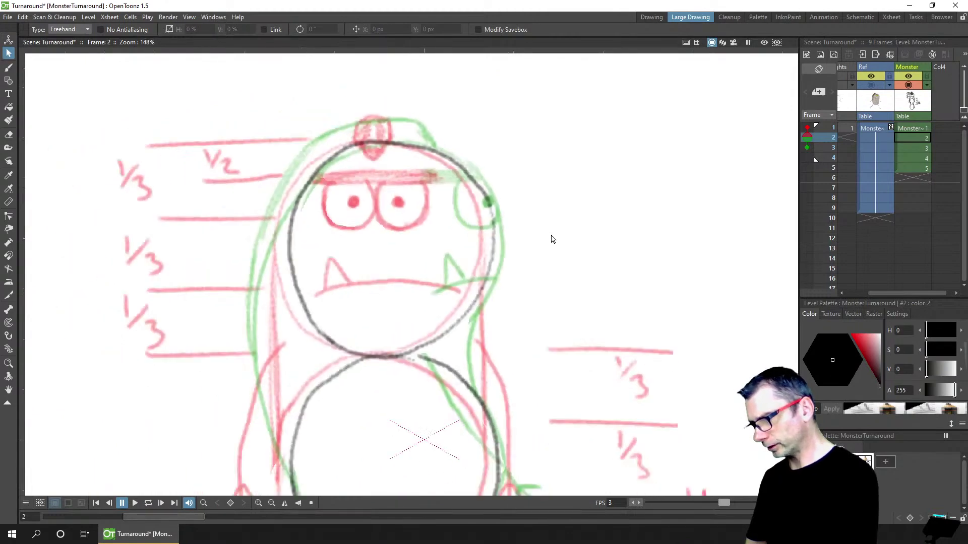
key("ctrl+s")
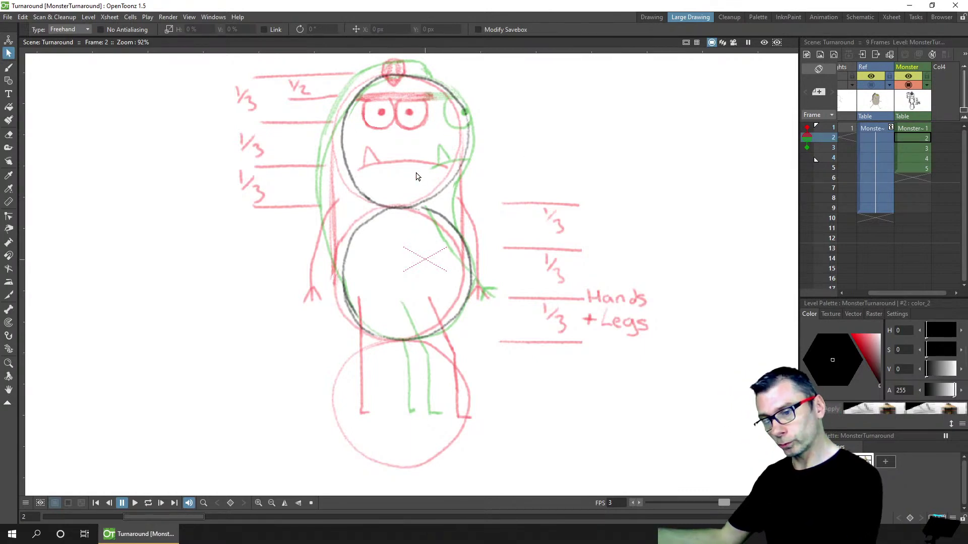
Compare frames 1 to 3 without onion skin, and restore the onion skin of frames 1 and 3 around Monster frame 2
left_click(807, 137)
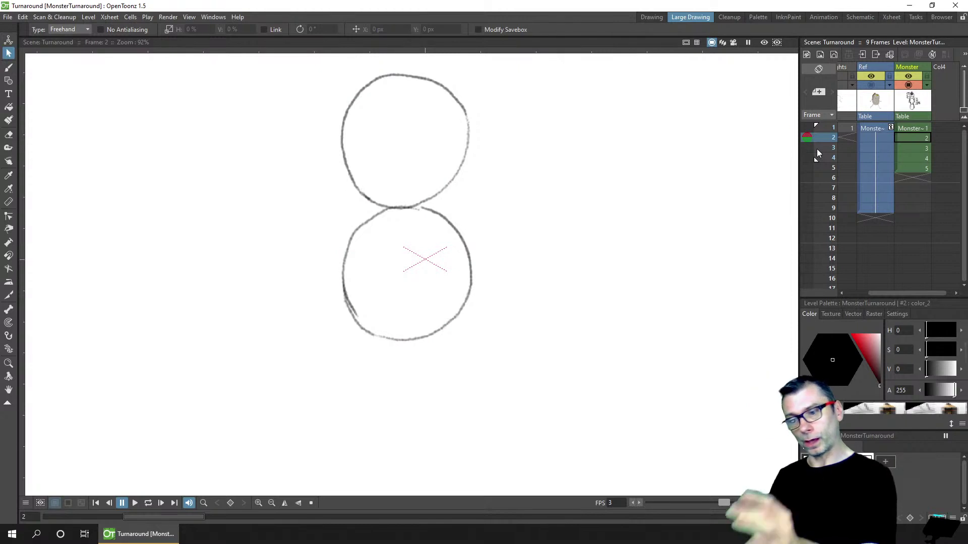
left_click(829, 129)
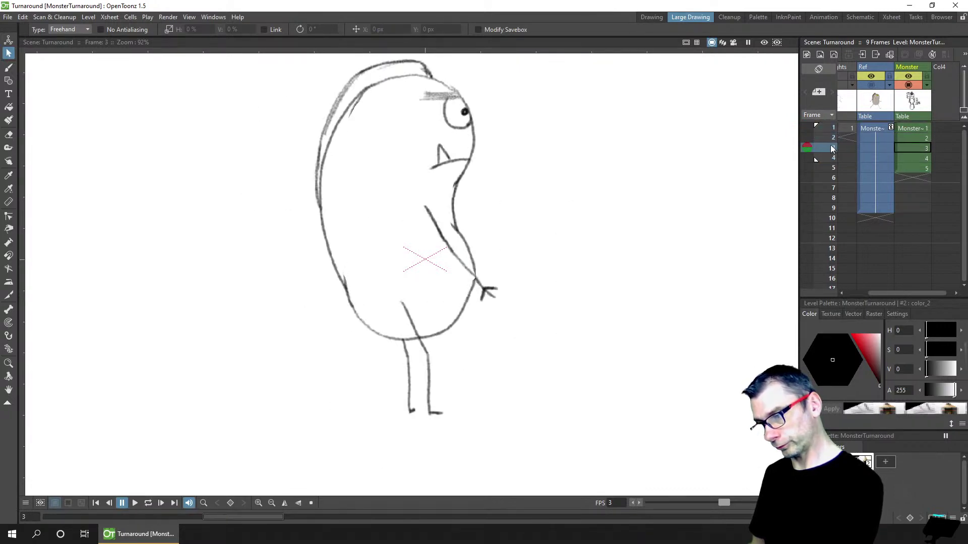
left_click(835, 136)
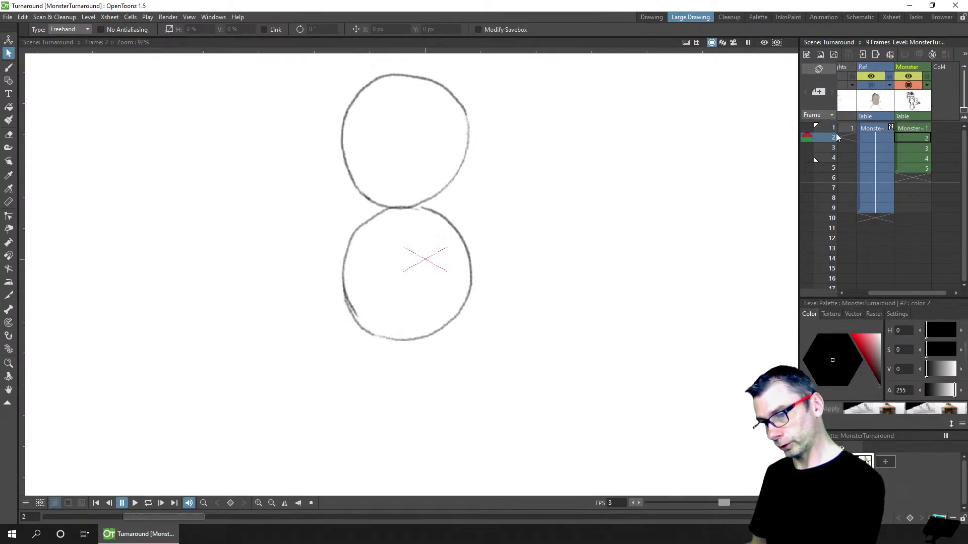
left_click(807, 148)
left_click(807, 128)
left_click(919, 136)
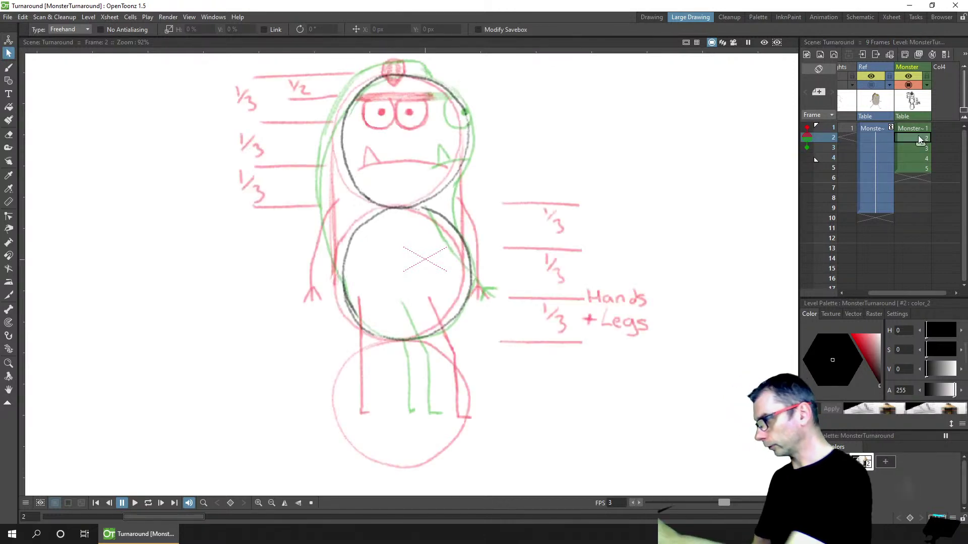
Brush the monster's curved back on frame 2, from the head circle's upper left to the body circle's lower left, between the onion-skin outlines
key("b")
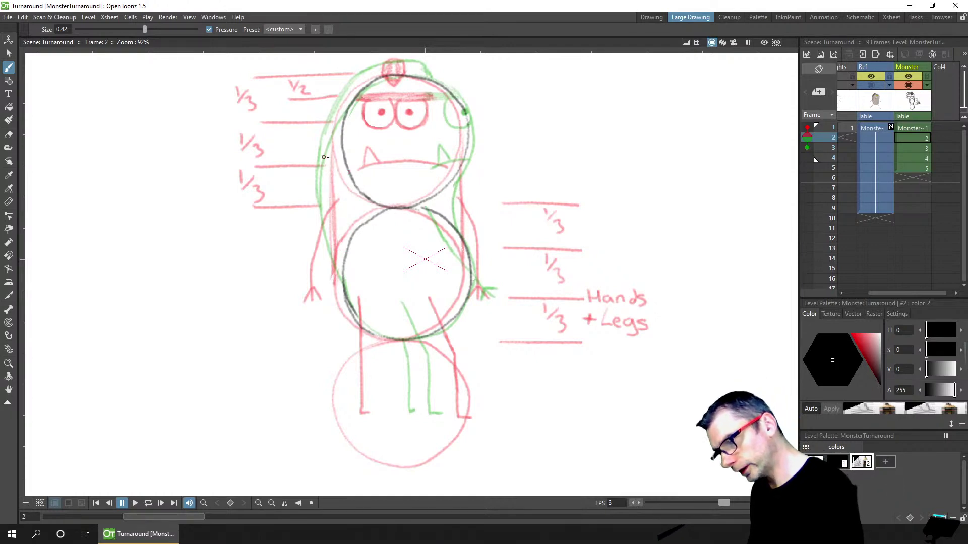
left_click_drag(333, 166, 334, 228)
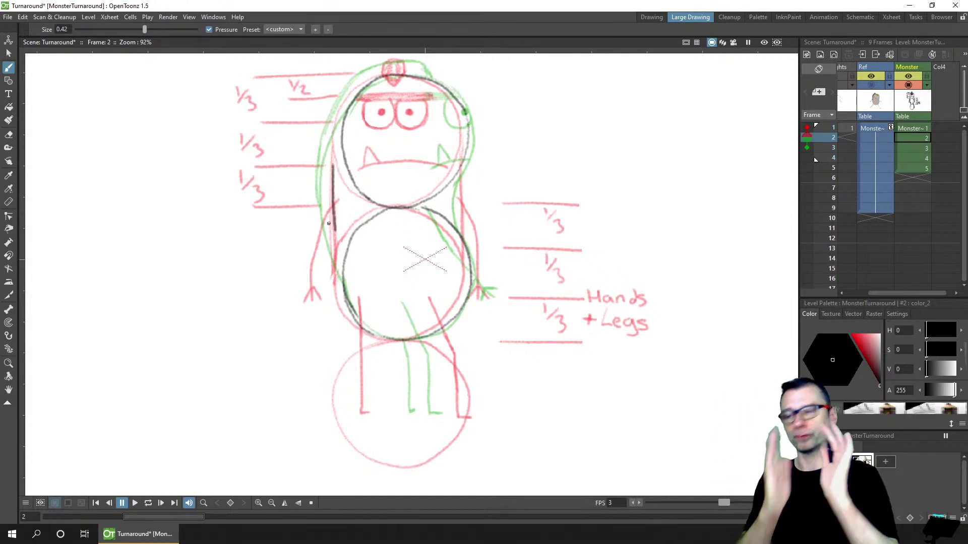
mouse_move(325, 143)
left_mouse_down()
mouse_move(318, 173)
mouse_move(332, 263)
left_mouse_up()
key("ctrl+z")
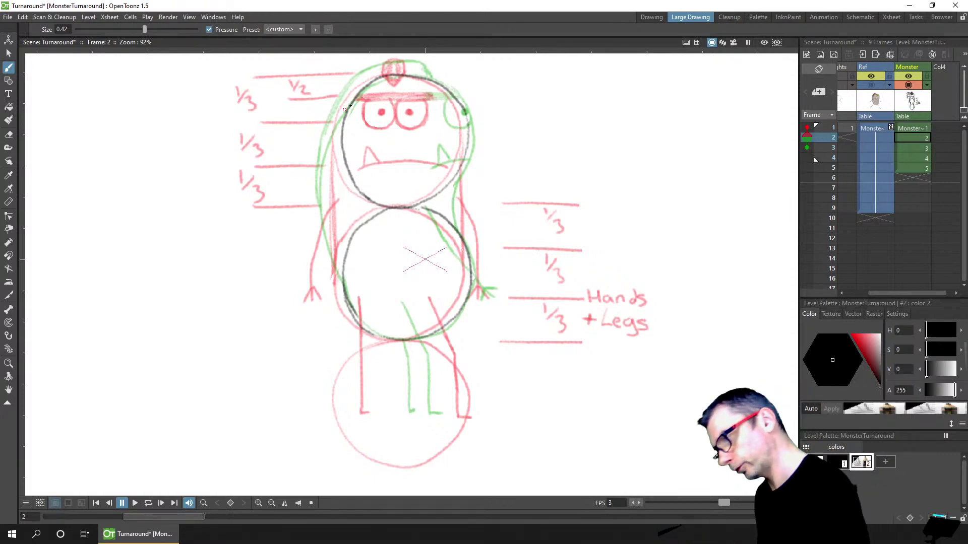
mouse_move(359, 92)
left_mouse_down()
mouse_move(334, 139)
mouse_move(324, 195)
mouse_move(348, 327)
left_mouse_up()
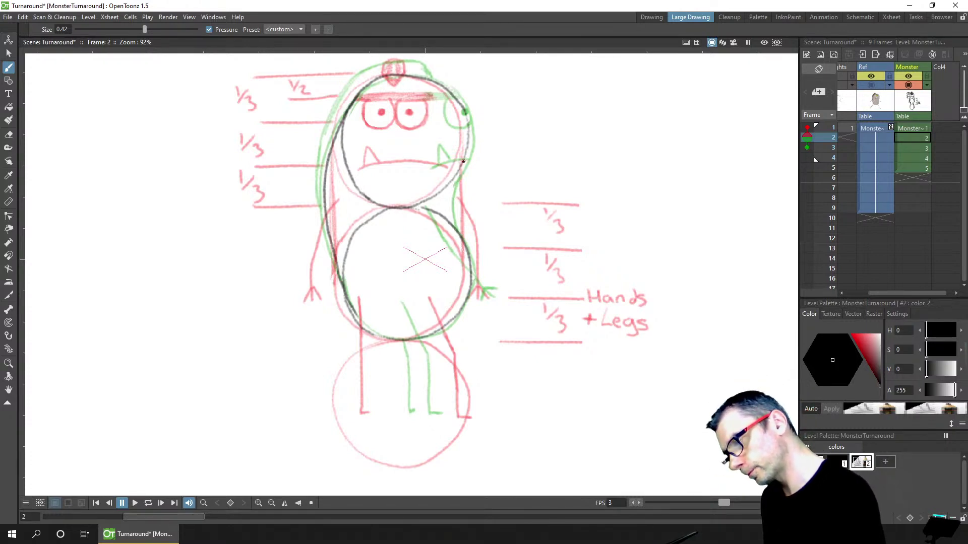
left_click_drag(462, 169, 459, 241)
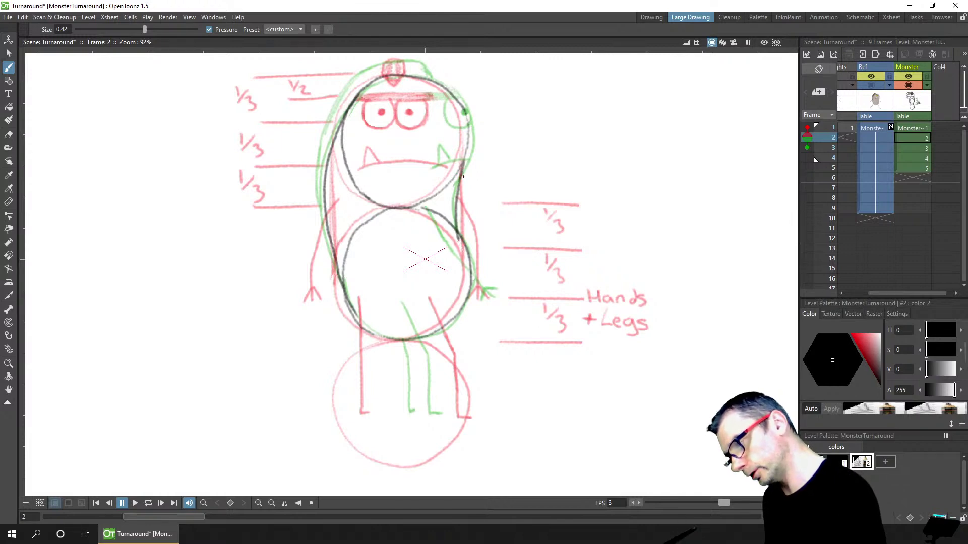
key("ctrl+z")
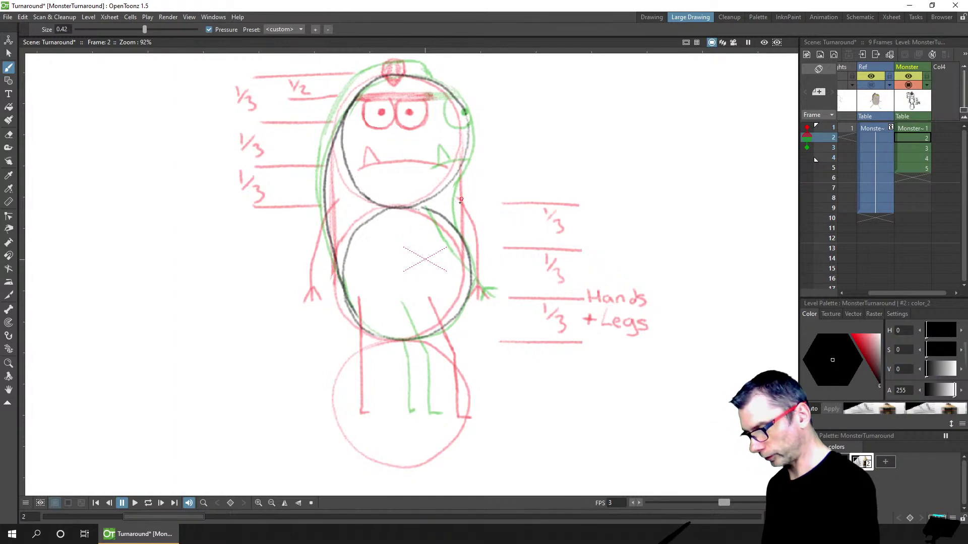
scroll(460, 200, "up", 12)
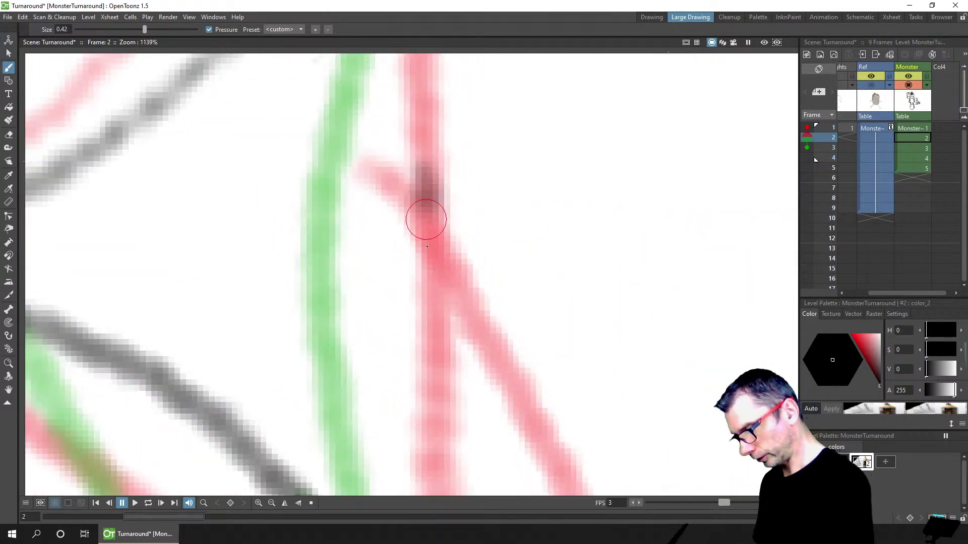
left_click_drag(425, 162, 428, 298)
mouse_move(320, 158)
left_mouse_down()
mouse_move(315, 249)
mouse_move(321, 297)
left_mouse_up()
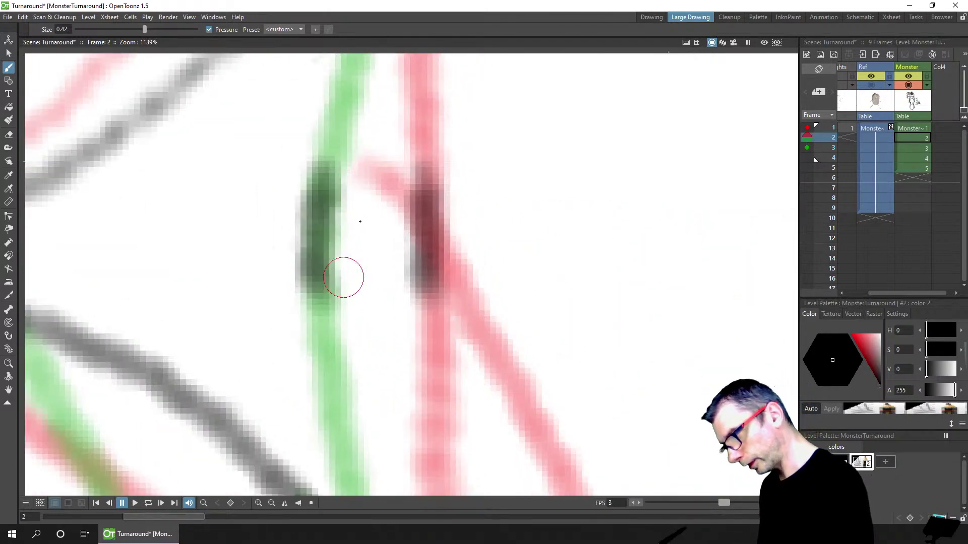
left_click_drag(358, 202, 358, 266)
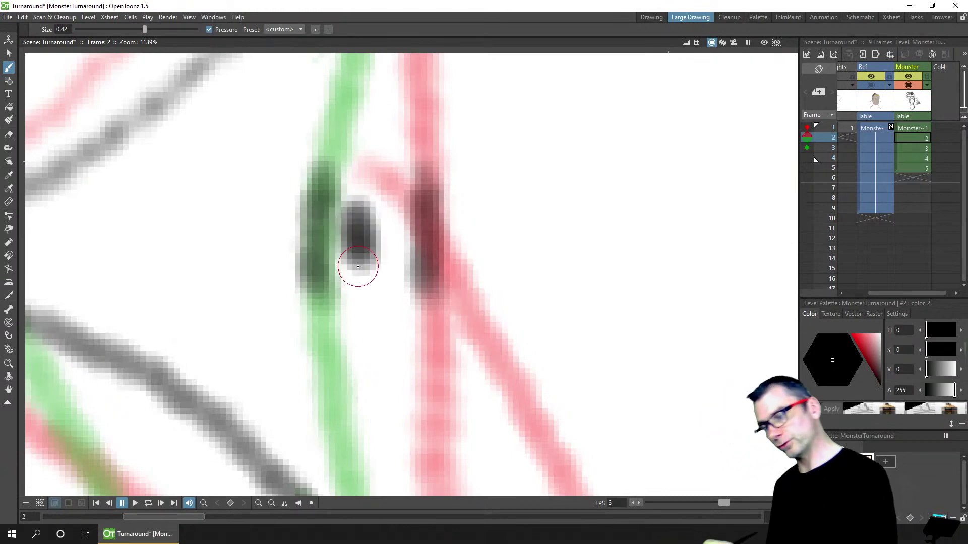
key("ctrl+z")
key("ctrl+z")
key("ctrl+z")
scroll(430, 189, "down", 4)
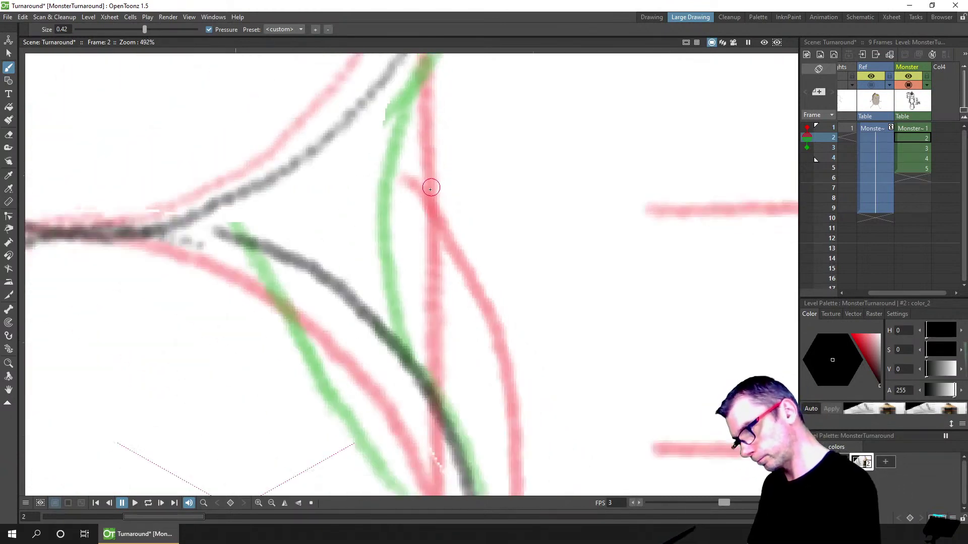
scroll(430, 189, "down", 6)
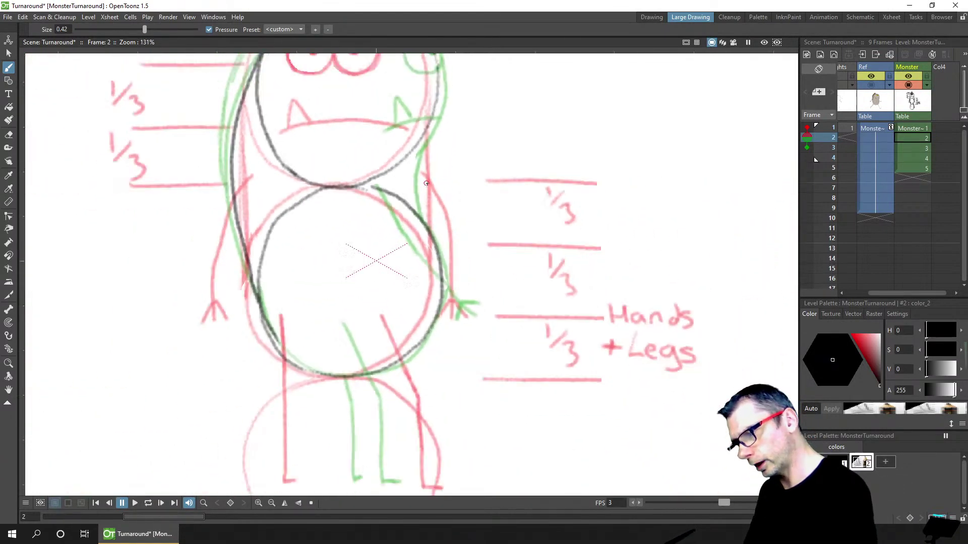
Draw the inward-curving front line joining the right sides of the head and body circles, and save the scene
scroll(426, 184, "down", 1)
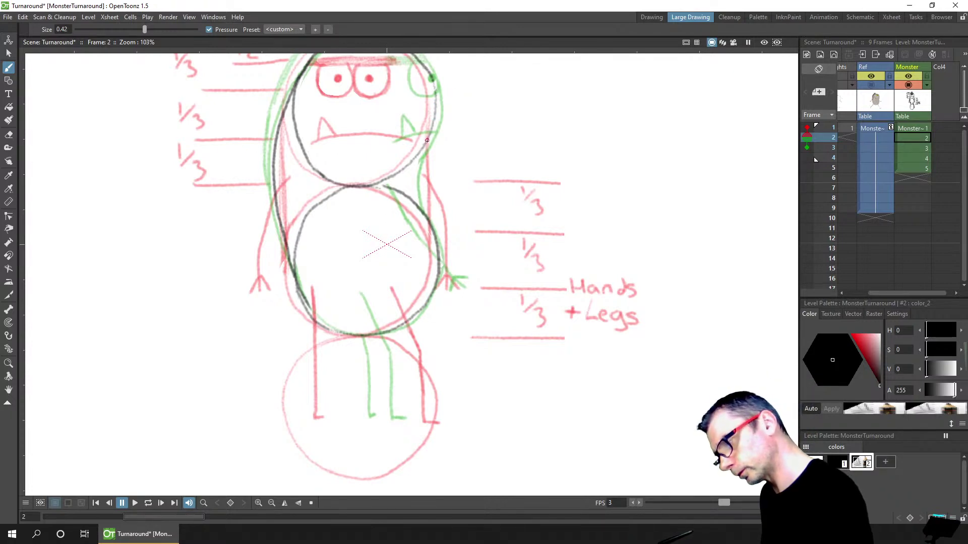
mouse_move(423, 180)
left_mouse_down()
mouse_move(435, 129)
mouse_move(422, 195)
mouse_move(432, 236)
mouse_move(422, 180)
left_mouse_up()
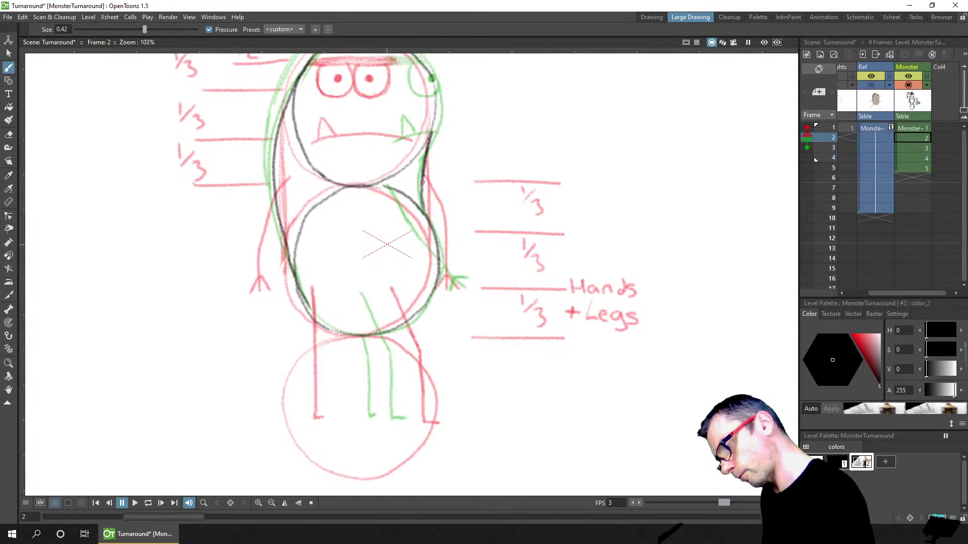
key("ctrl+s")
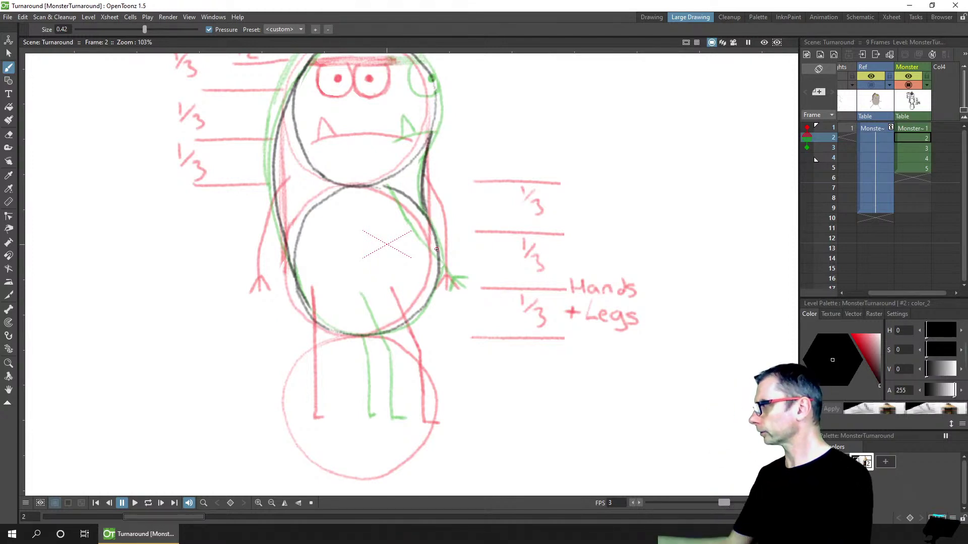
Check the three-quarter outline against the front view with onion skin off and on, ending on frame 2 with frames 1 and 3 onion-skinned
scroll(436, 249, "down", 5)
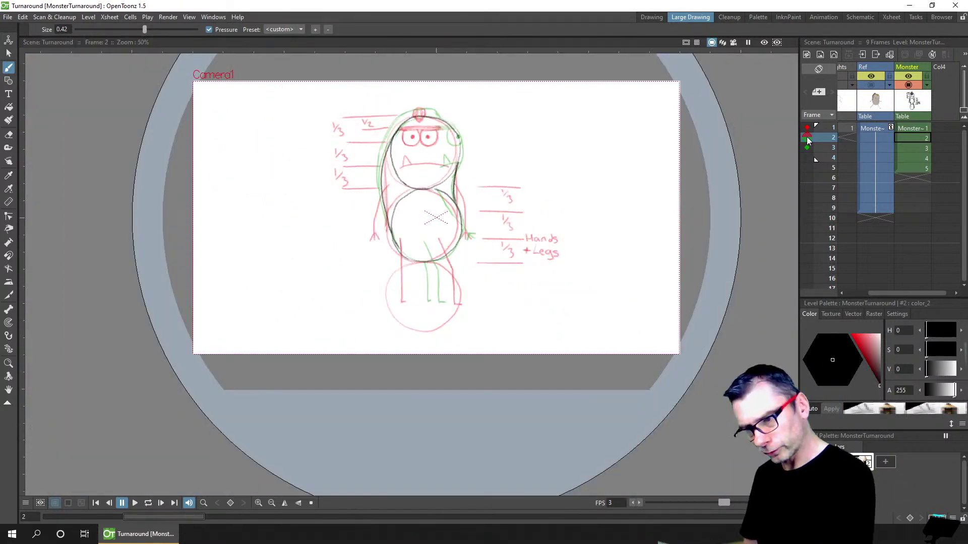
left_click(808, 140)
scroll(568, 205, "up", 2)
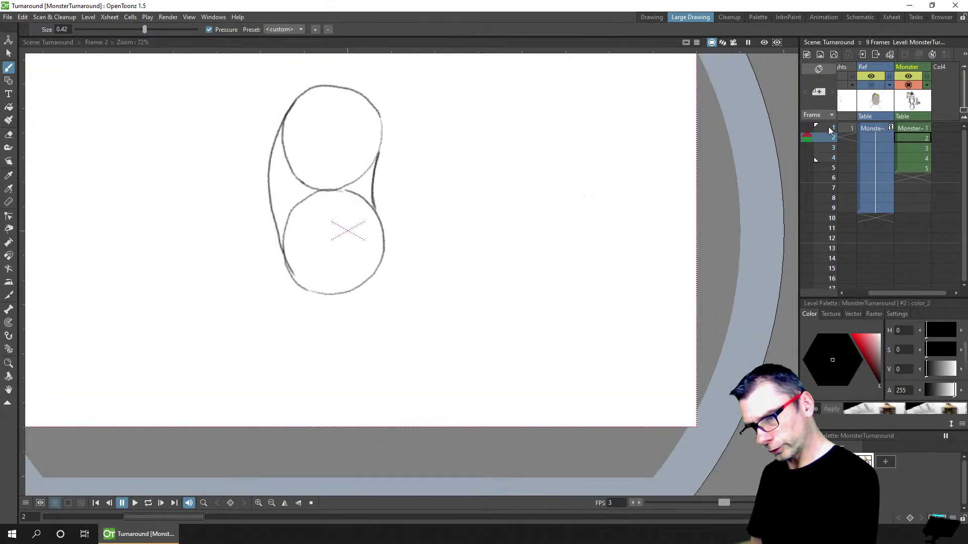
mouse_move(831, 130)
left_mouse_down()
mouse_move(833, 151)
mouse_move(832, 126)
left_mouse_up()
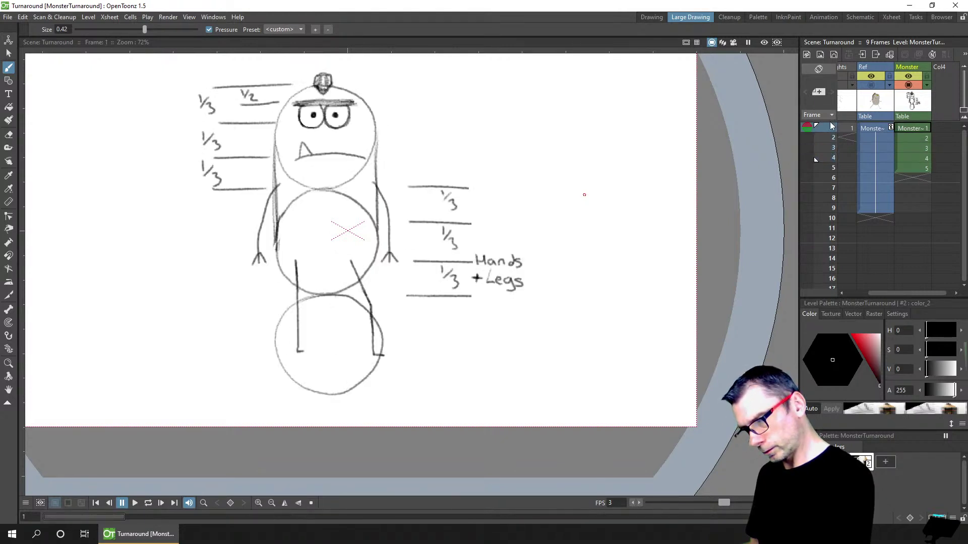
left_click(913, 137)
left_click(804, 128)
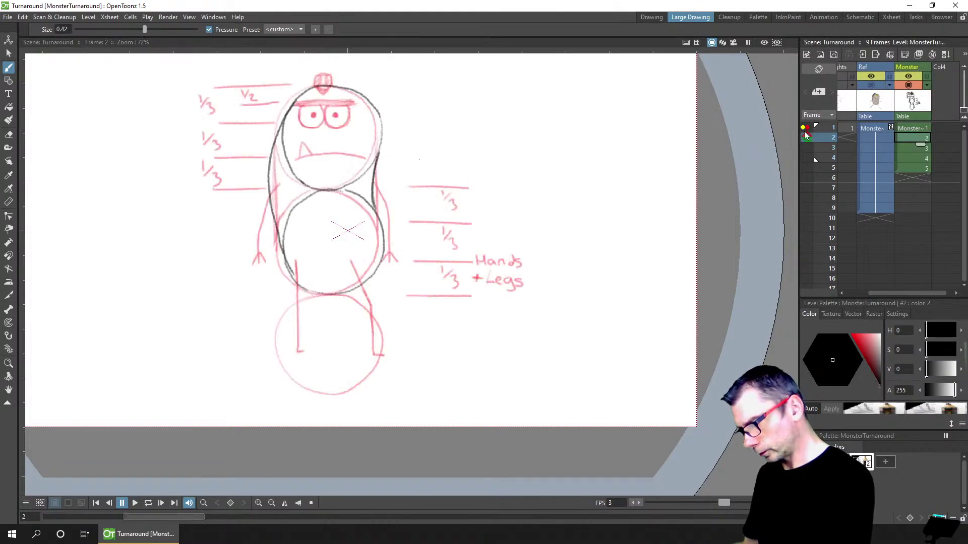
scroll(390, 213, "down", 2)
scroll(390, 213, "up", 1)
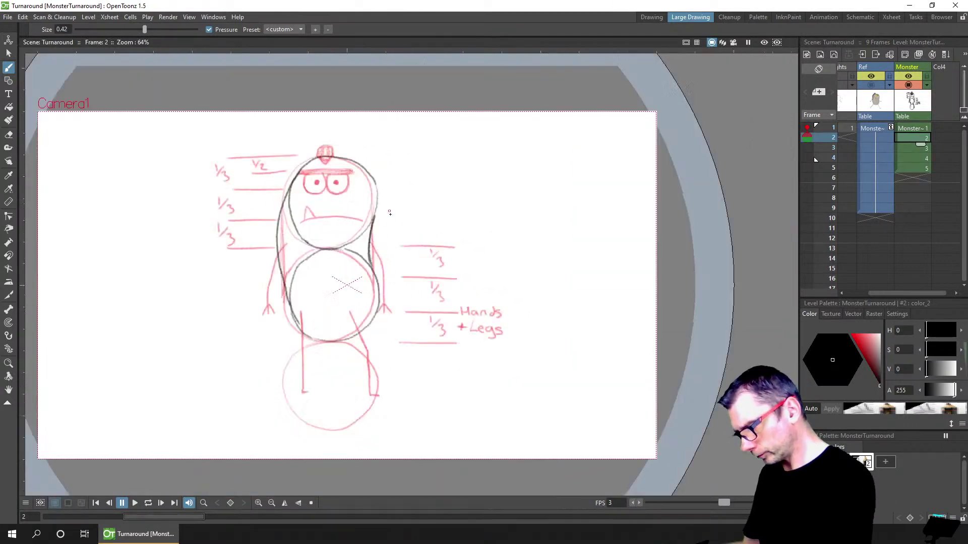
scroll(390, 212, "up", 4)
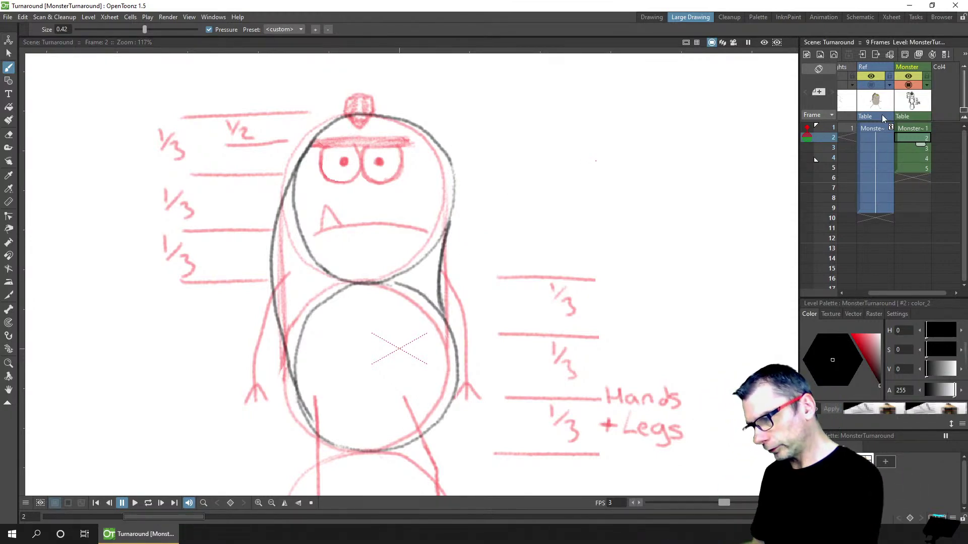
left_click(807, 128)
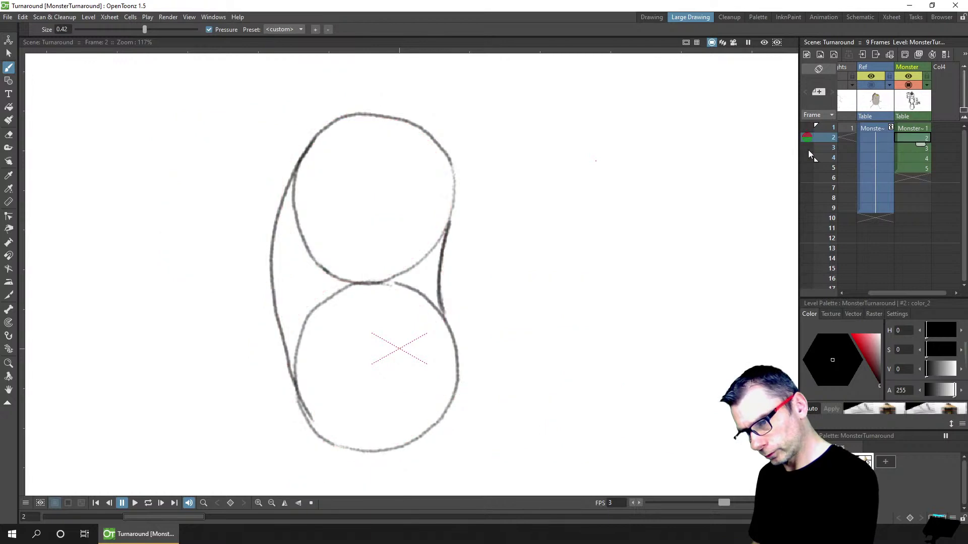
left_click(807, 148)
left_click(808, 128)
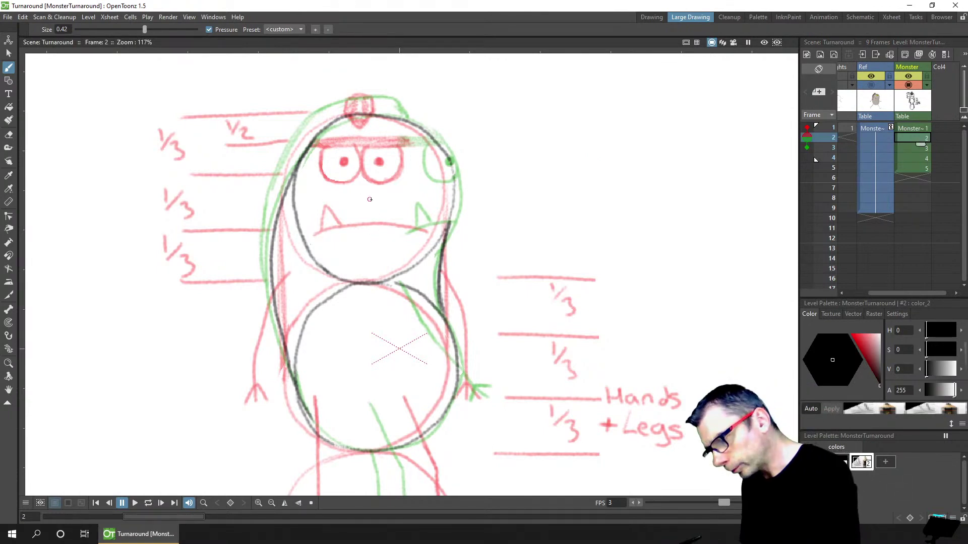
Try marking the halfway tooth position on frame 2 with vertical strokes between the front-view and side-view teeth
left_click_drag(325, 190, 327, 241)
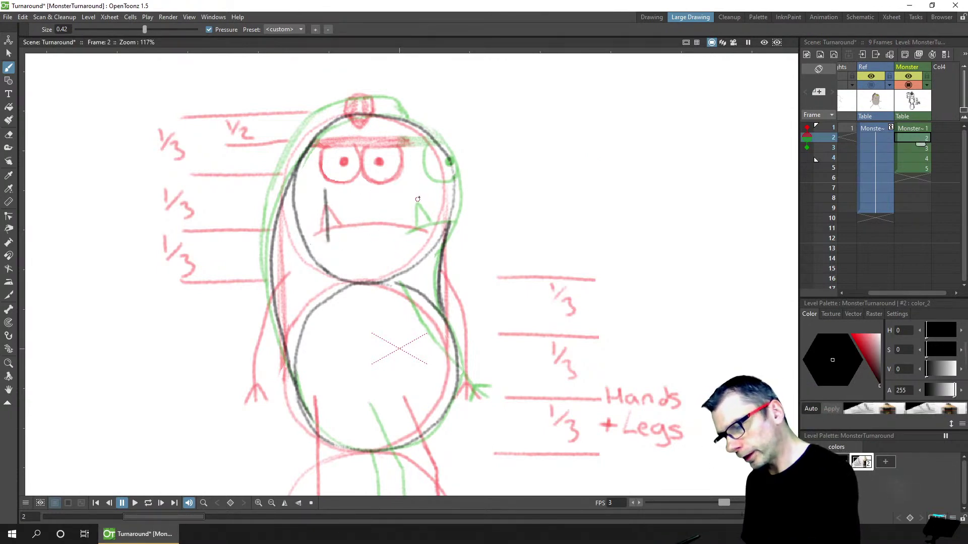
left_click_drag(418, 182, 419, 233)
left_click_drag(373, 192, 372, 231)
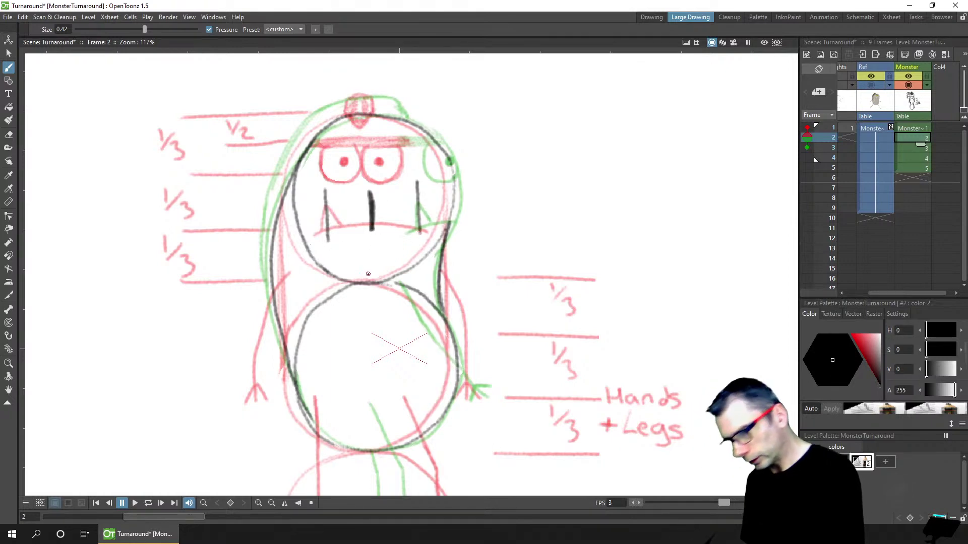
key("ctrl+z")
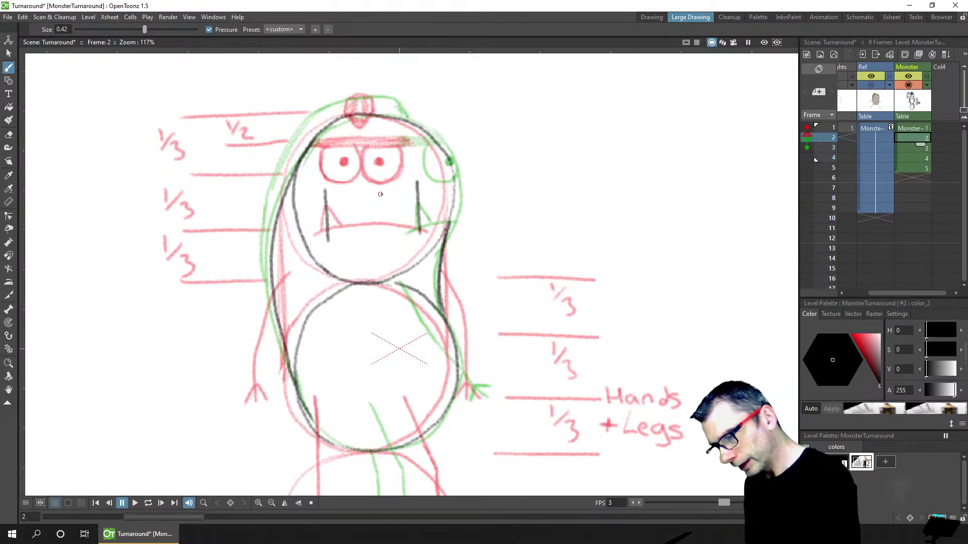
left_click_drag(383, 191, 386, 229)
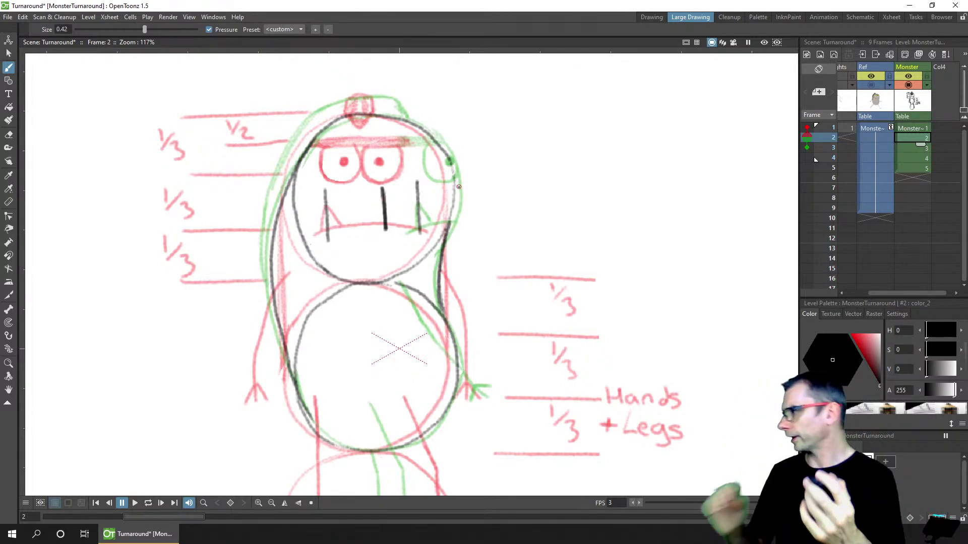
key("ctrl+z")
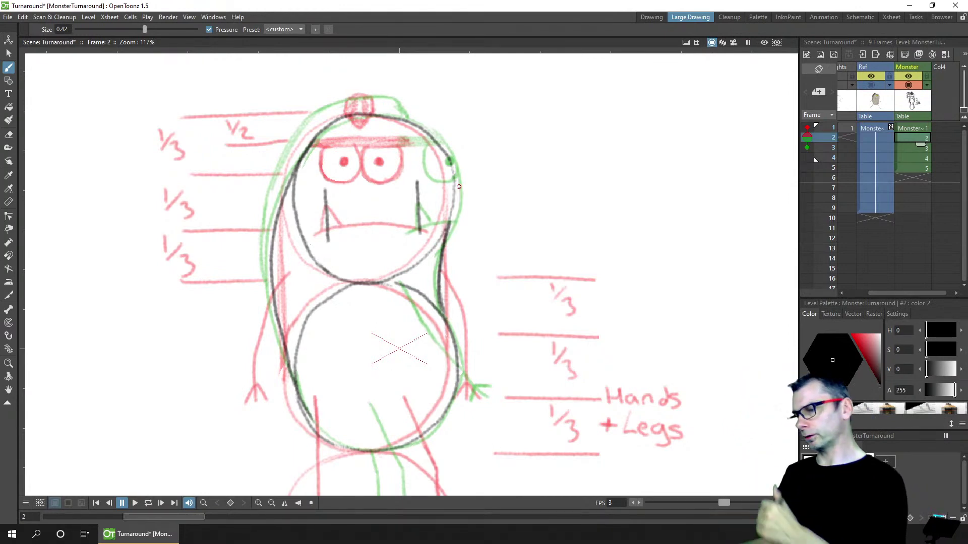
key("ctrl+z")
key("ctrl+z")
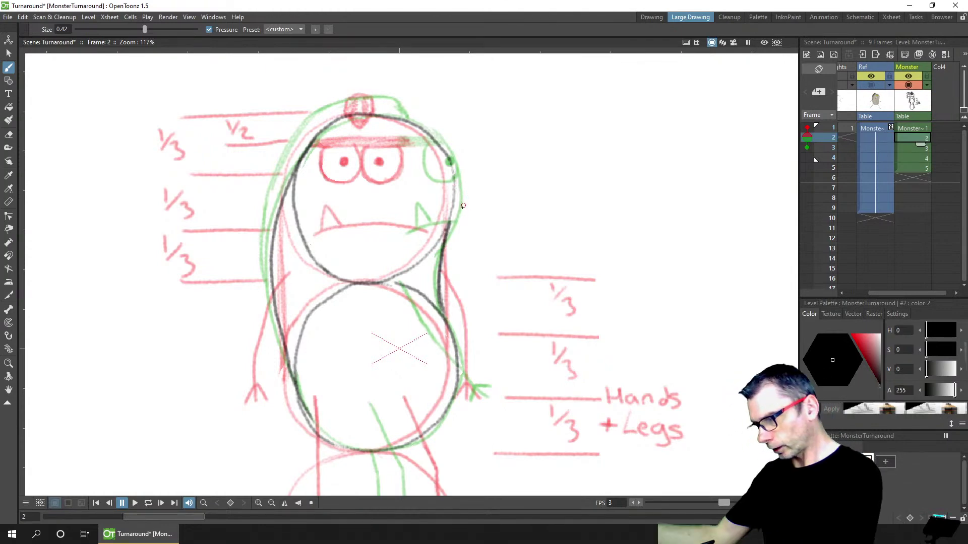
key("ctrl+s")
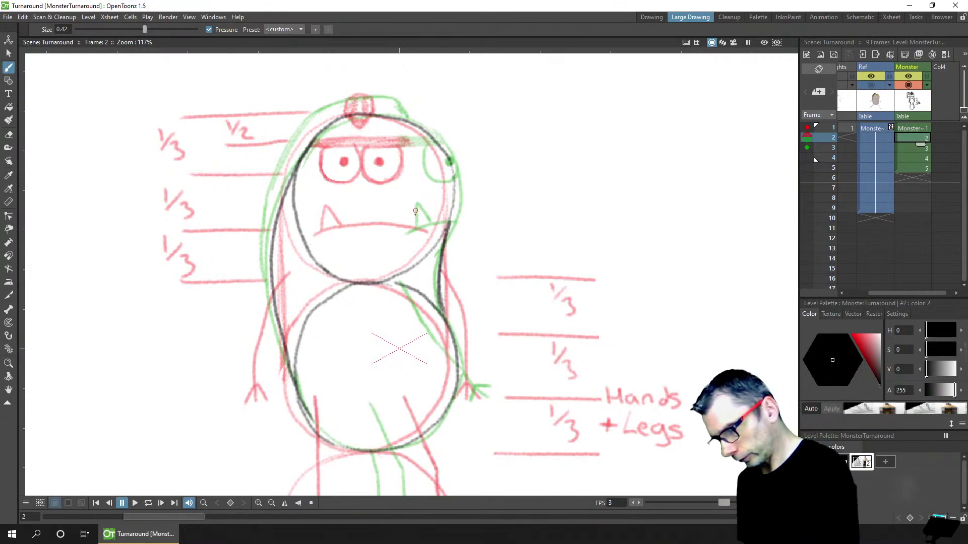
Try marking the mouth's near corner on frame 2 with short strokes at and midway between the onion-skinned mouth corners
left_click_drag(313, 235, 313, 245)
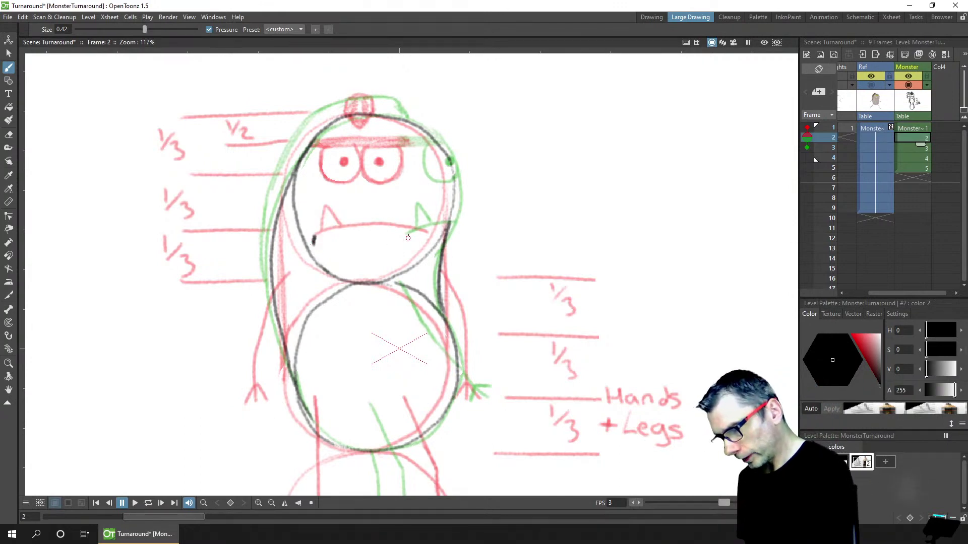
mouse_move(408, 234)
left_mouse_down()
mouse_move(405, 246)
mouse_move(362, 243)
left_mouse_up()
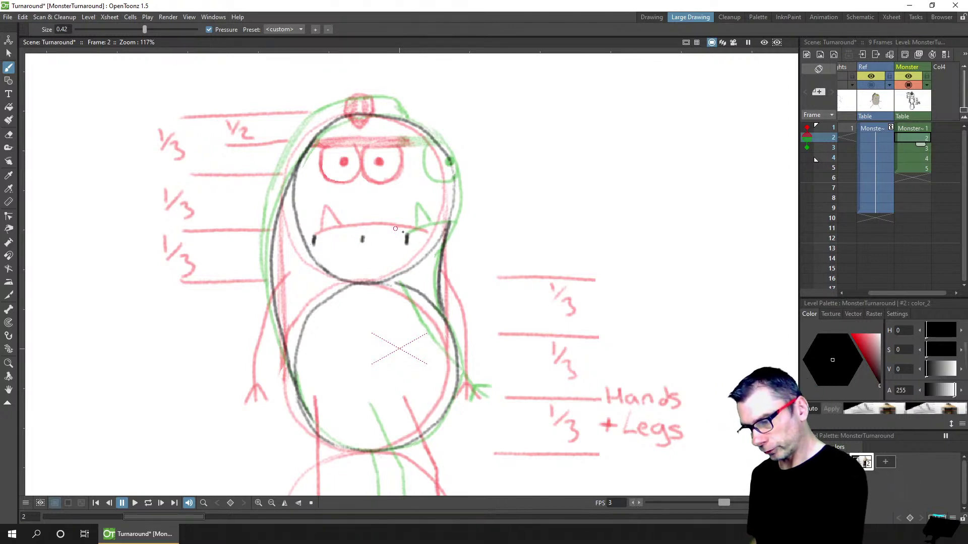
key("ctrl+z")
key("ctrl+z")
key("ctrl+z")
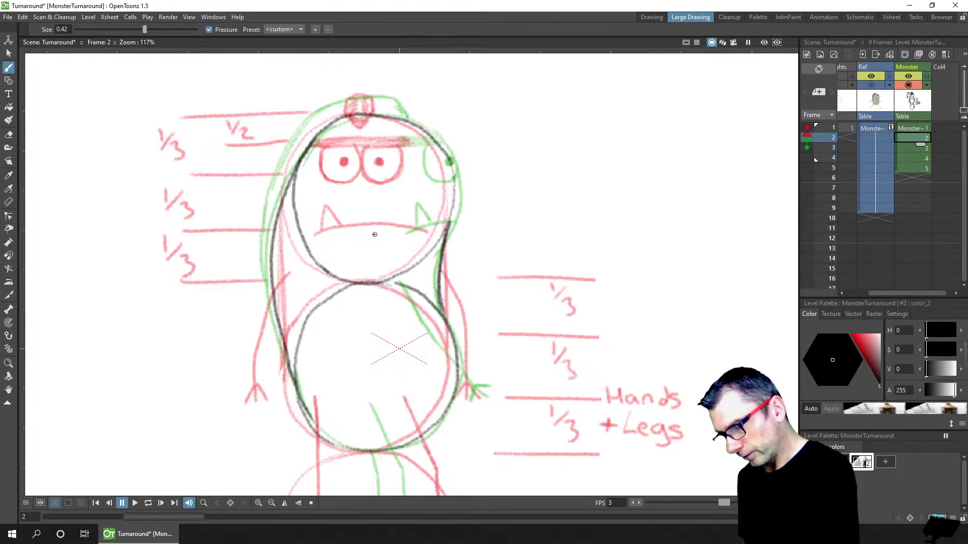
Try a mouth line with a tooth on frame 2, reaching from the head's middle to its front edge
left_click_drag(371, 233, 451, 225)
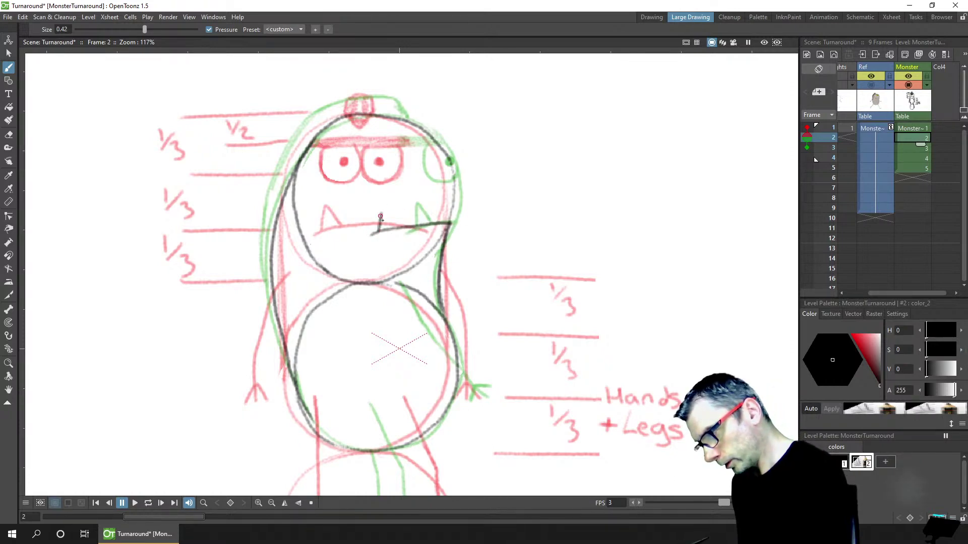
left_click_drag(382, 209, 392, 226)
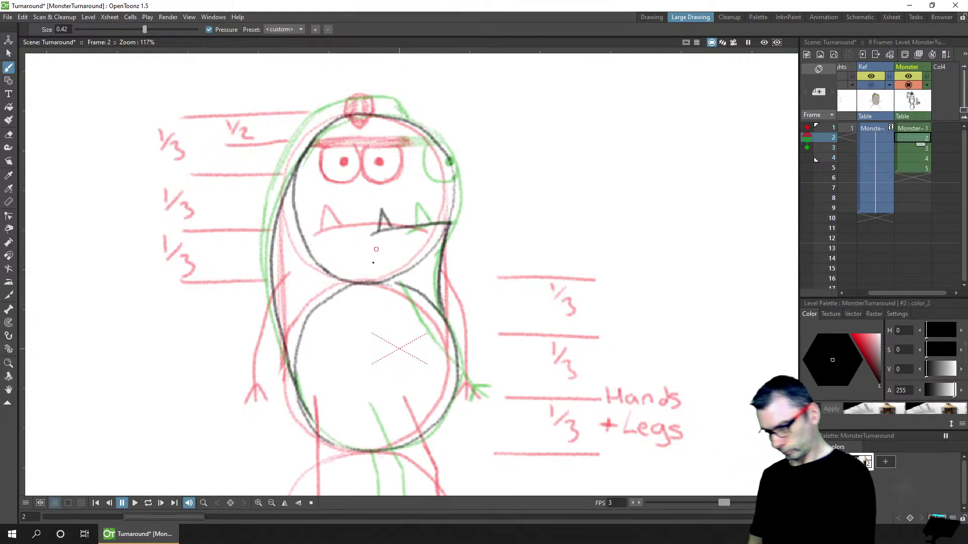
key("ctrl+z")
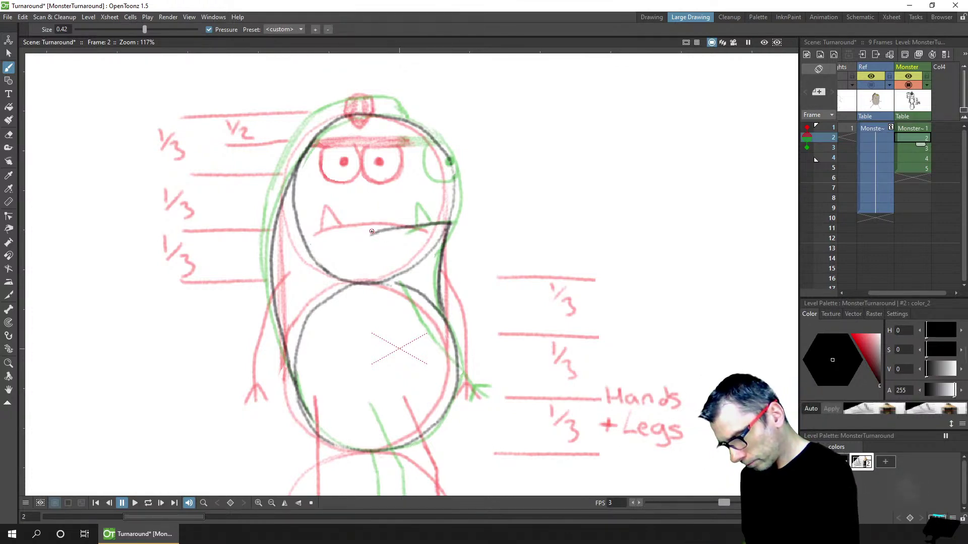
key("ctrl+z")
left_click_drag(370, 229, 460, 224)
key("ctrl+z")
left_click_drag(371, 232, 460, 224)
key("ctrl+z")
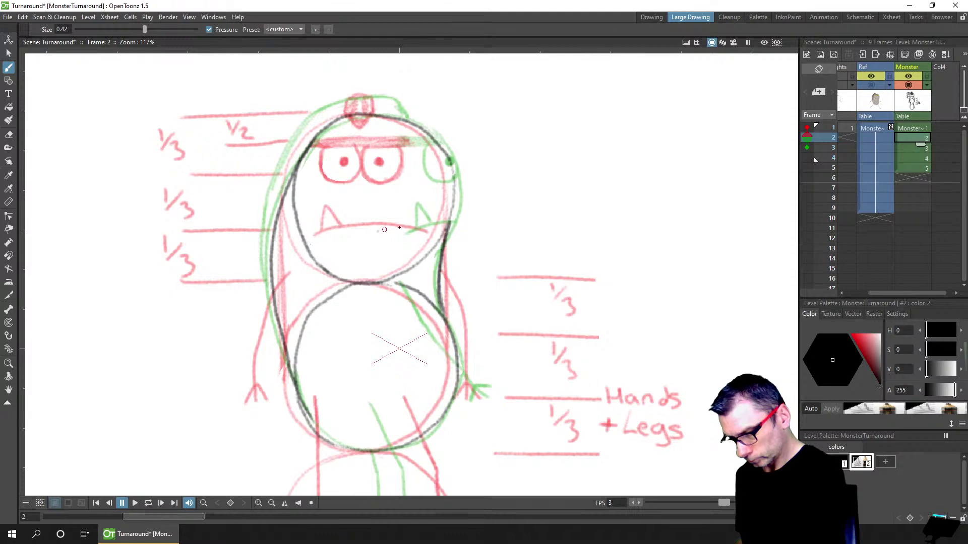
Try a slightly shorter mouth line on frame 2 with a pointed tooth closer to the side-view tooth
left_click_drag(383, 230, 456, 226)
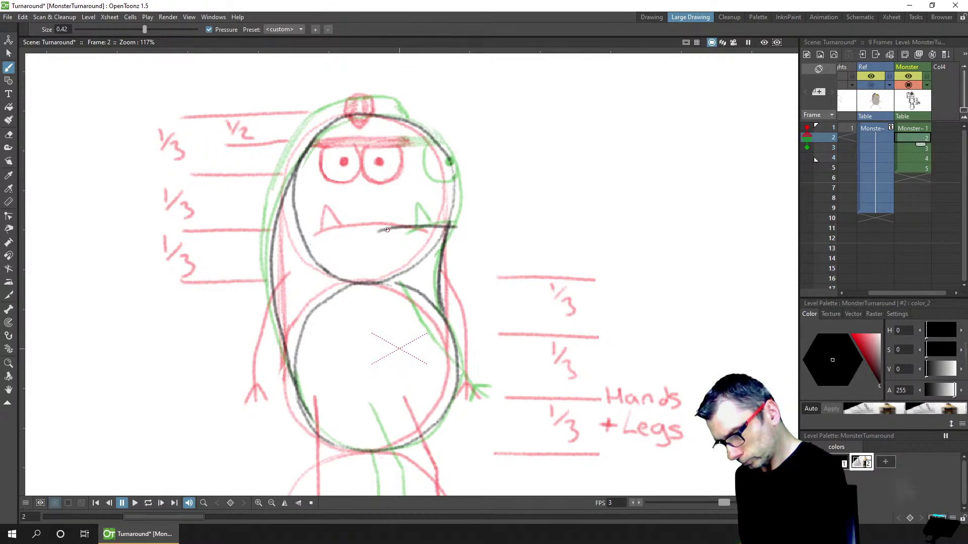
key("ctrl+z")
left_click_drag(387, 230, 455, 224)
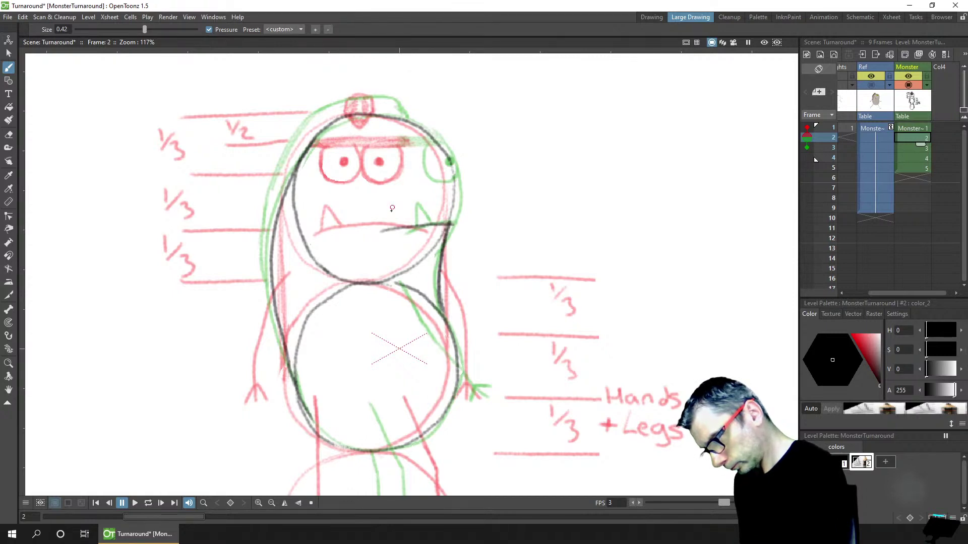
mouse_move(392, 208)
left_mouse_down()
mouse_move(388, 230)
mouse_move(402, 226)
left_mouse_up()
key("ctrl+z")
key("ctrl+z")
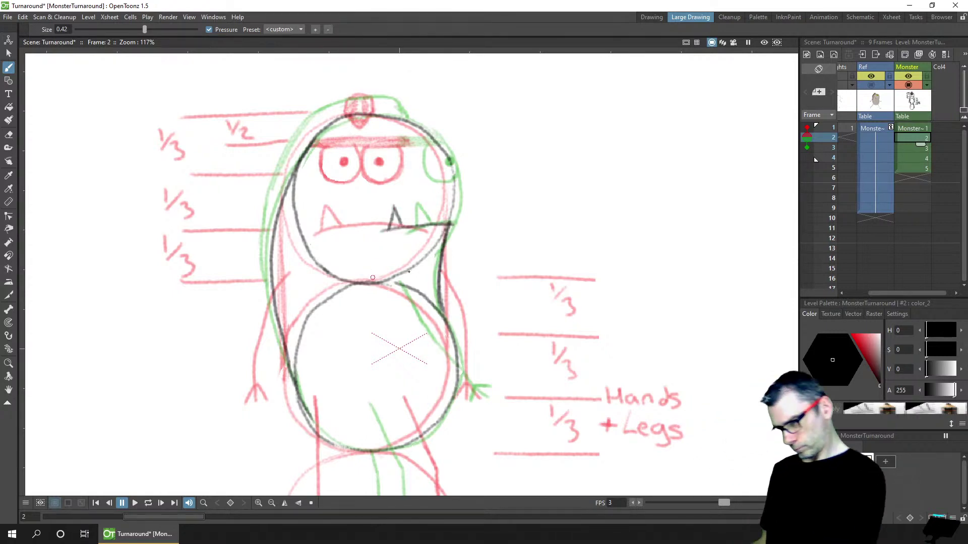
key("ctrl+z")
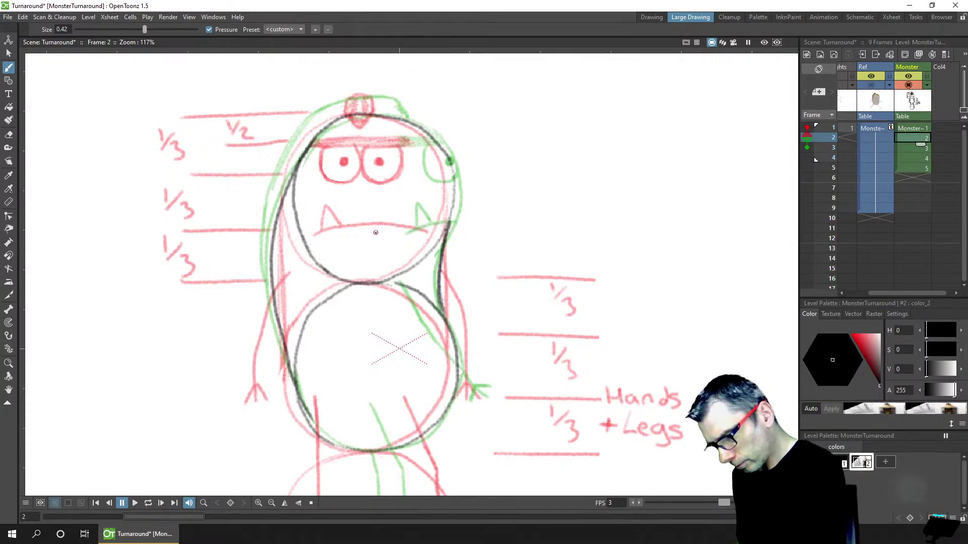
Draw the mouth line to the head's front edge with one pointed tooth near its inner end on frame 2, and save the scene
left_click_drag(377, 232, 452, 226)
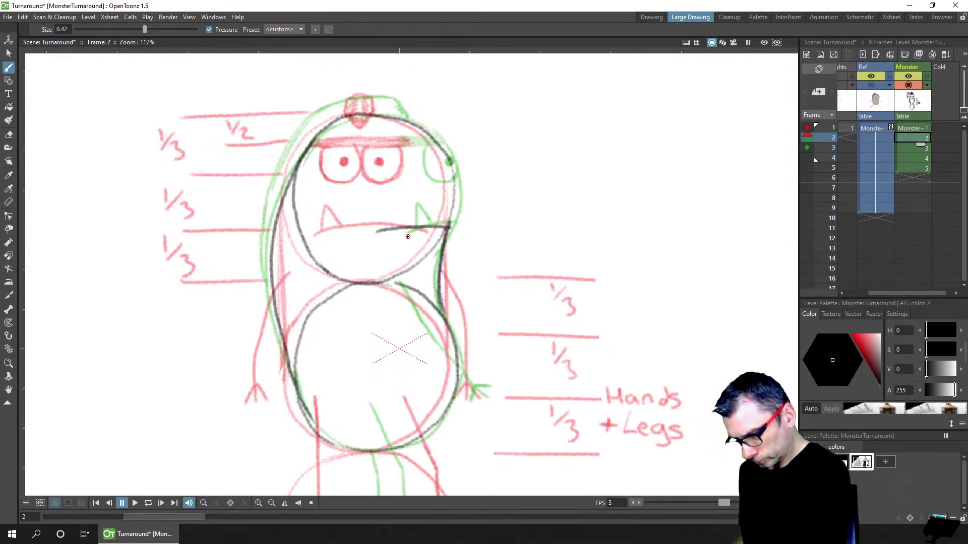
key("ctrl+z")
mouse_move(379, 232)
left_mouse_down()
mouse_move(439, 226)
mouse_move(387, 217)
mouse_move(400, 227)
left_mouse_up()
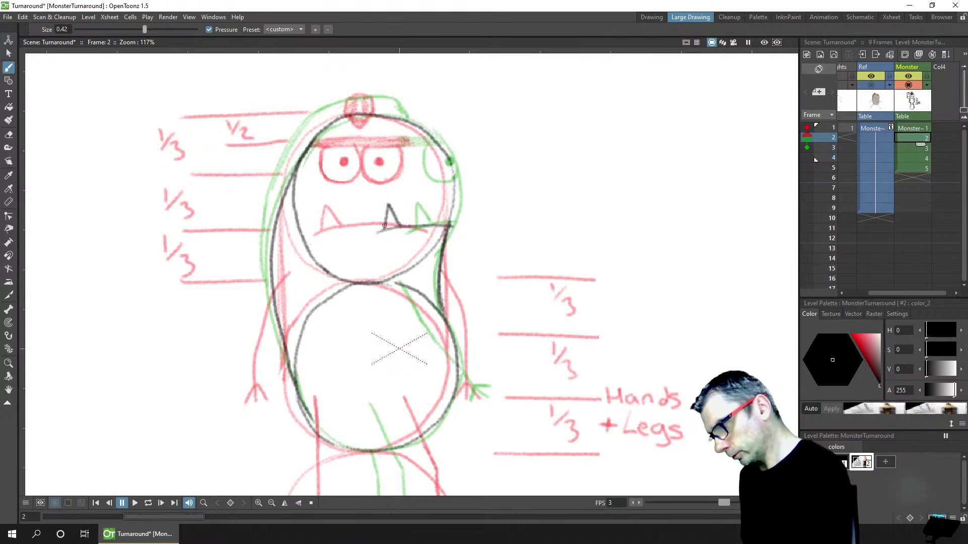
key("ctrl+s")
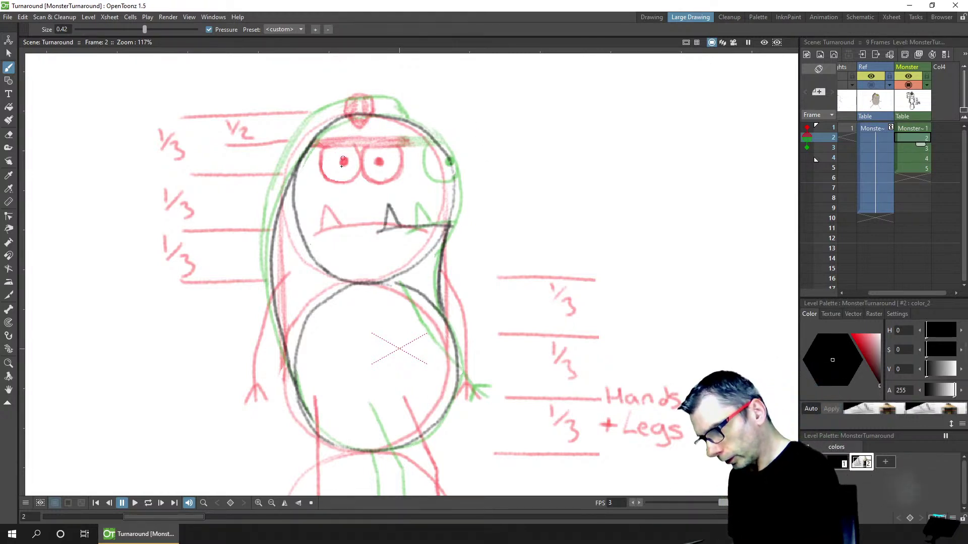
Erase the side view's flat eyebrow on Monster frame 3 and save the scene
left_click(344, 161)
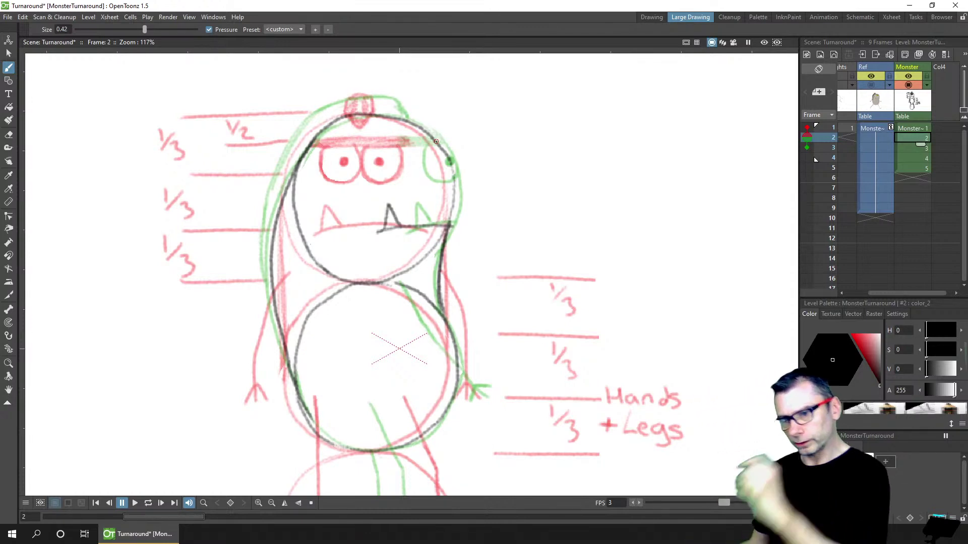
left_click(912, 147)
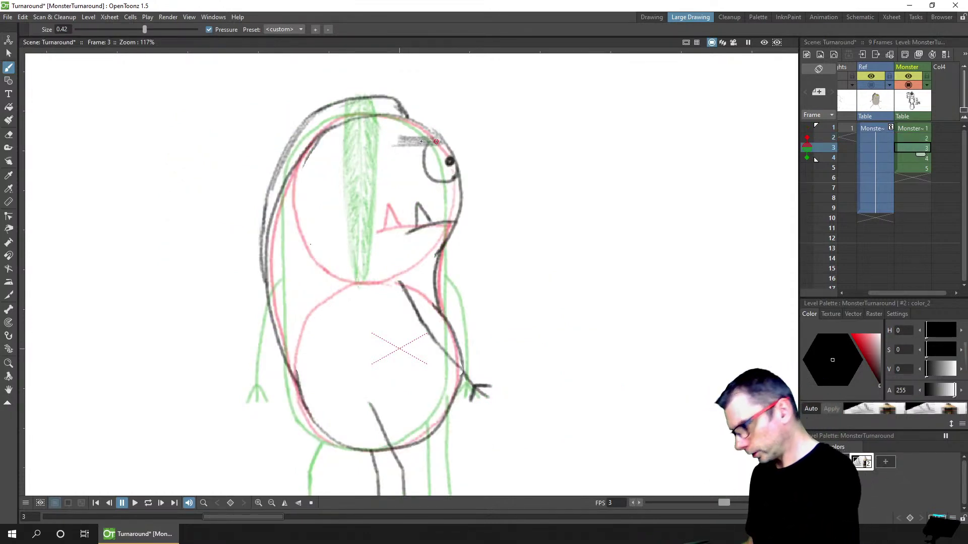
key("a")
mouse_move(403, 138)
left_mouse_down()
mouse_move(406, 151)
mouse_move(438, 132)
mouse_move(434, 144)
mouse_move(428, 136)
left_mouse_up()
key("ctrl+s")
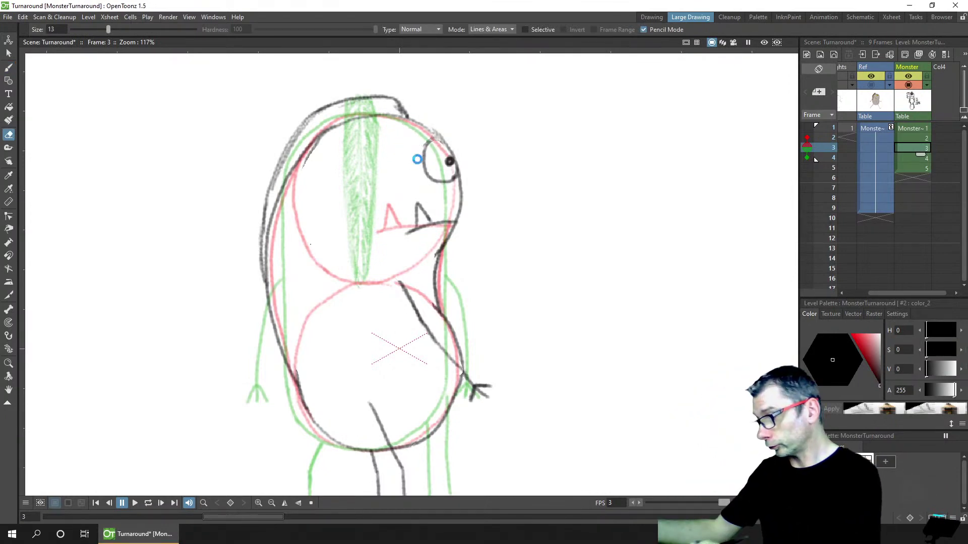
Brush a thick slanted eyebrow on the side view in frame 3, rising toward the front of the head above the eye
key("b")
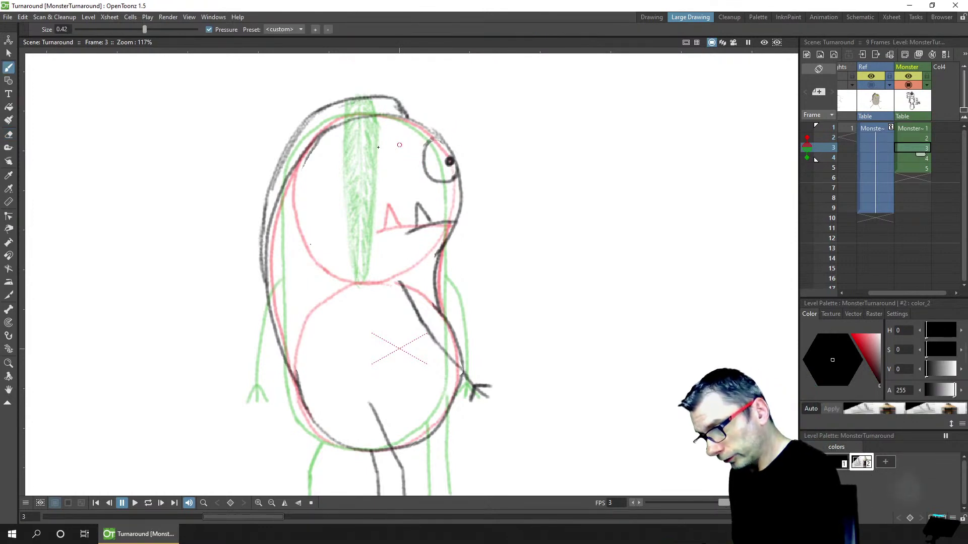
mouse_move(394, 155)
left_mouse_down()
mouse_move(439, 135)
mouse_move(395, 152)
mouse_move(422, 135)
mouse_move(396, 144)
mouse_move(409, 137)
mouse_move(431, 138)
mouse_move(394, 156)
mouse_move(425, 131)
mouse_move(437, 139)
mouse_move(395, 154)
mouse_move(441, 138)
left_mouse_up()
key("ctrl+z")
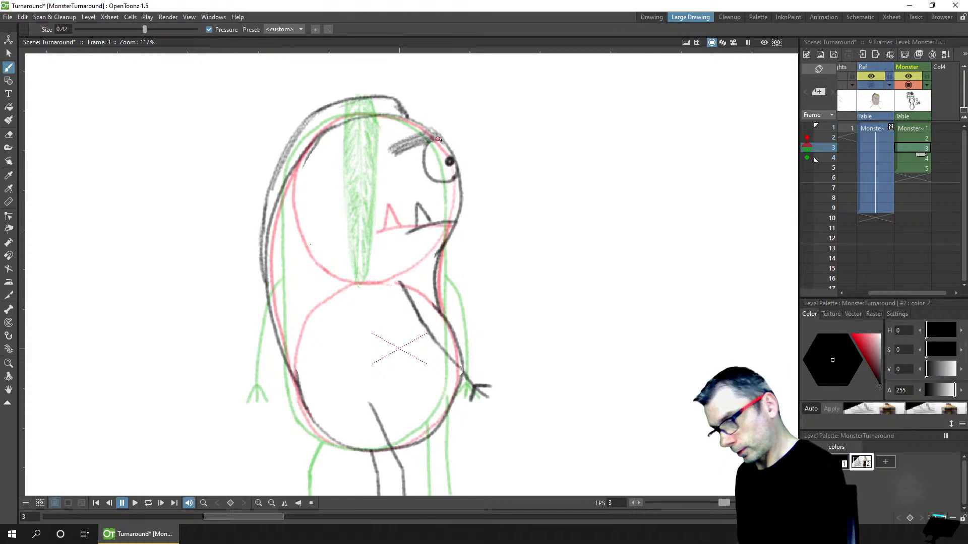
Check the face on frame 2 against the coloured Ref drawing, hide the reference again and return to Monster frame 2
left_click(828, 127)
left_click(832, 148)
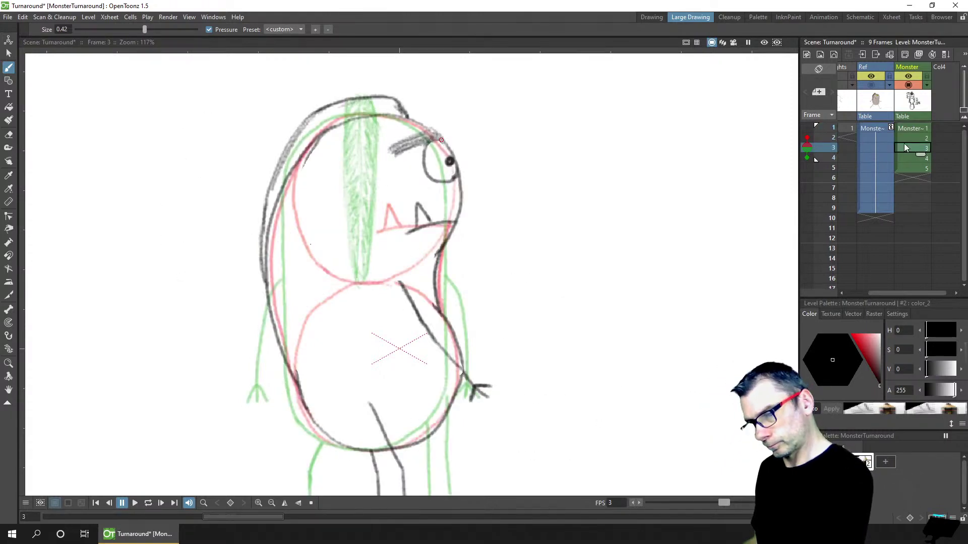
left_click(833, 138)
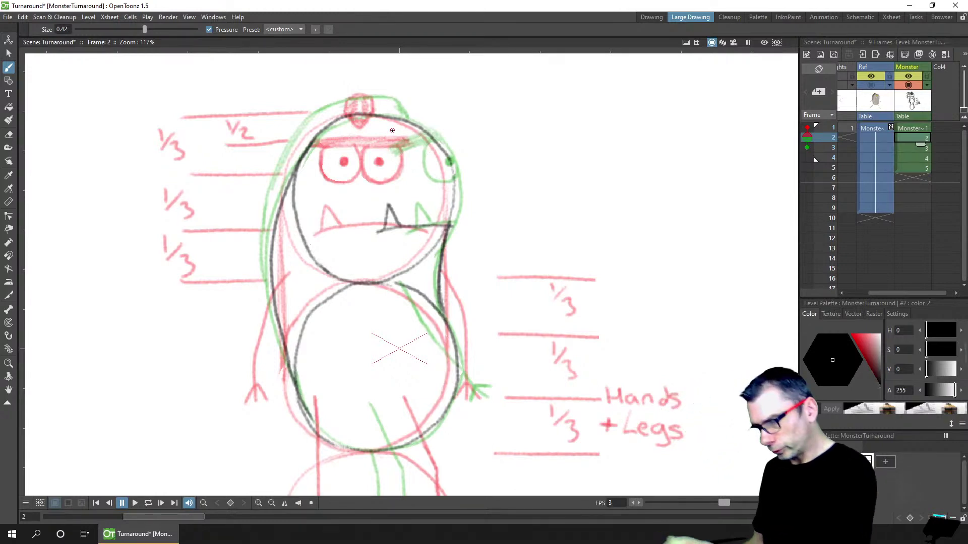
left_click(873, 85)
left_click(874, 86)
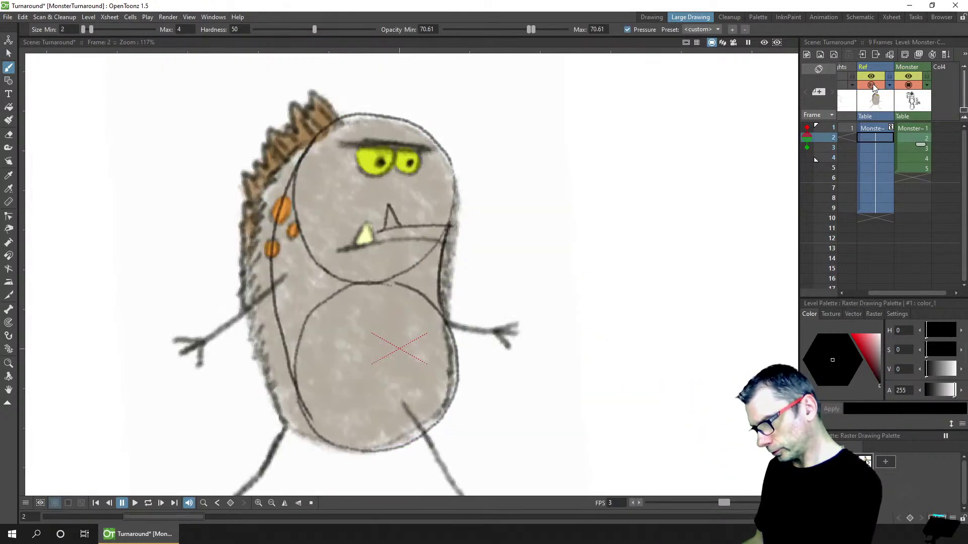
left_click(876, 86)
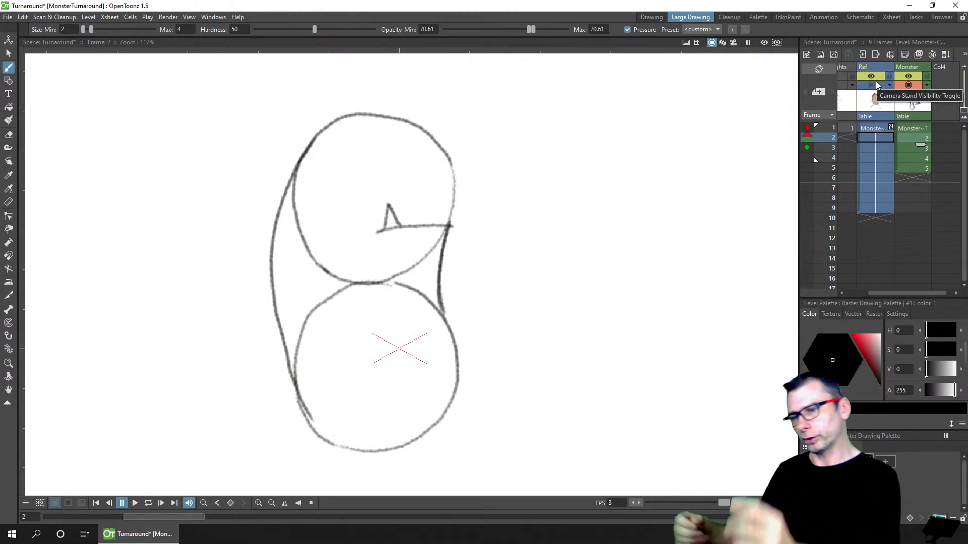
left_click(910, 137)
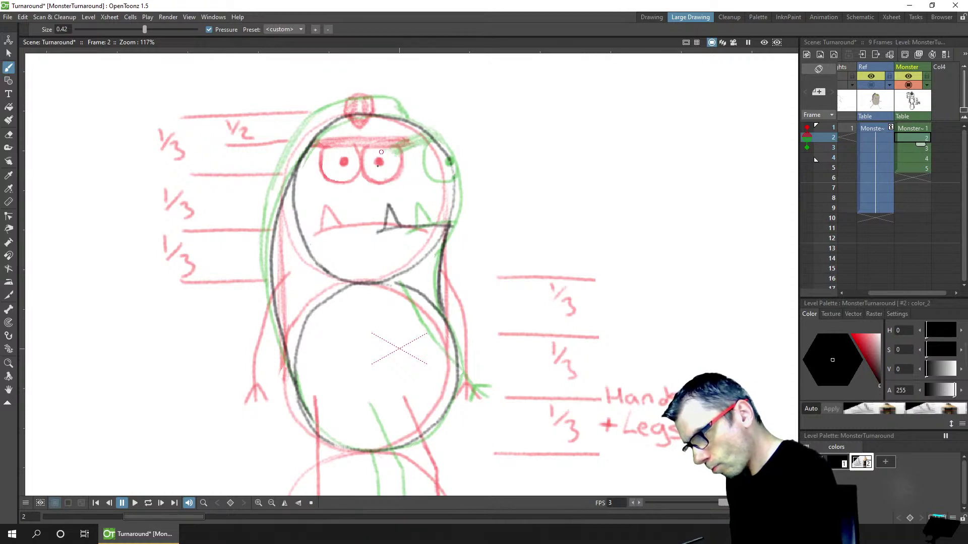
Draw two eyes with pupils and a thick slanted eyebrow on frame 2, the far eye narrower, saving the scene along the way
mouse_move(381, 152)
left_mouse_down()
mouse_move(381, 175)
mouse_move(415, 153)
left_mouse_up()
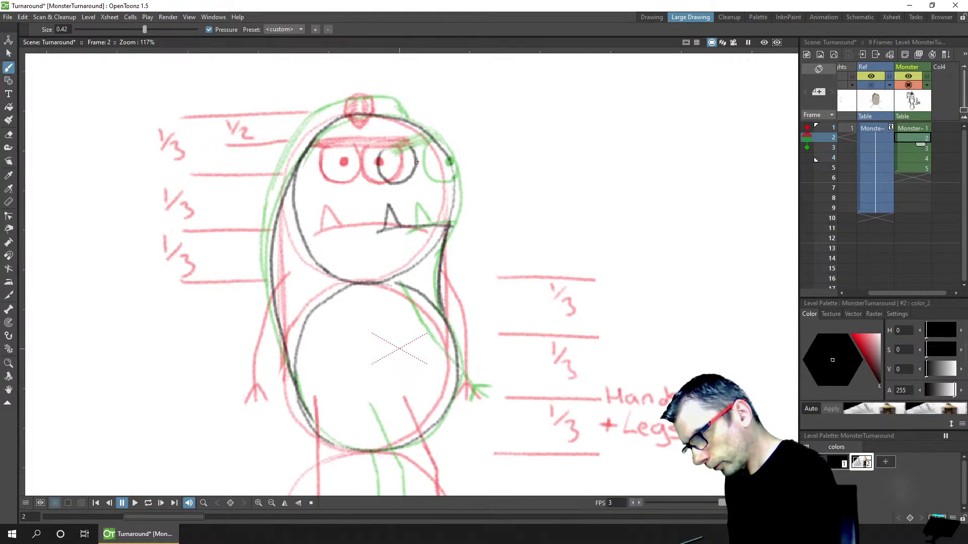
mouse_move(430, 178)
left_mouse_down()
mouse_move(439, 142)
mouse_move(435, 152)
mouse_move(421, 142)
mouse_move(370, 147)
mouse_move(424, 137)
mouse_move(364, 147)
mouse_move(429, 137)
mouse_move(417, 134)
left_mouse_up()
key("ctrl+z")
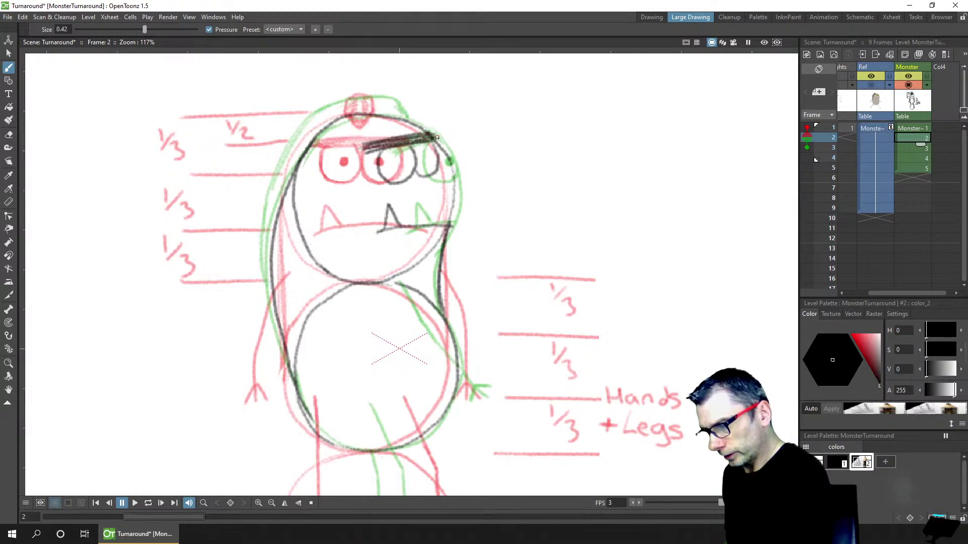
key("ctrl+s")
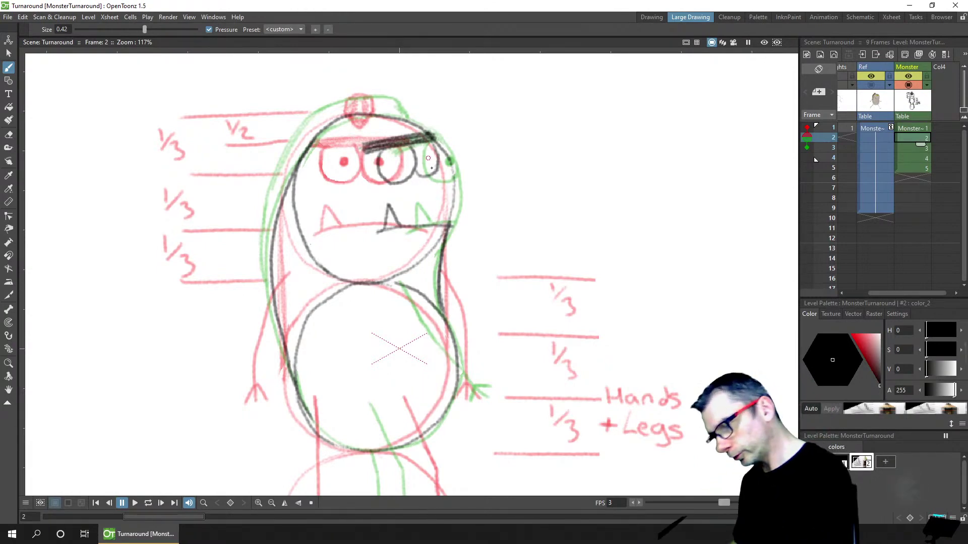
mouse_move(377, 116)
left_mouse_down()
mouse_move(413, 147)
mouse_move(414, 252)
left_mouse_up()
key("ctrl+z")
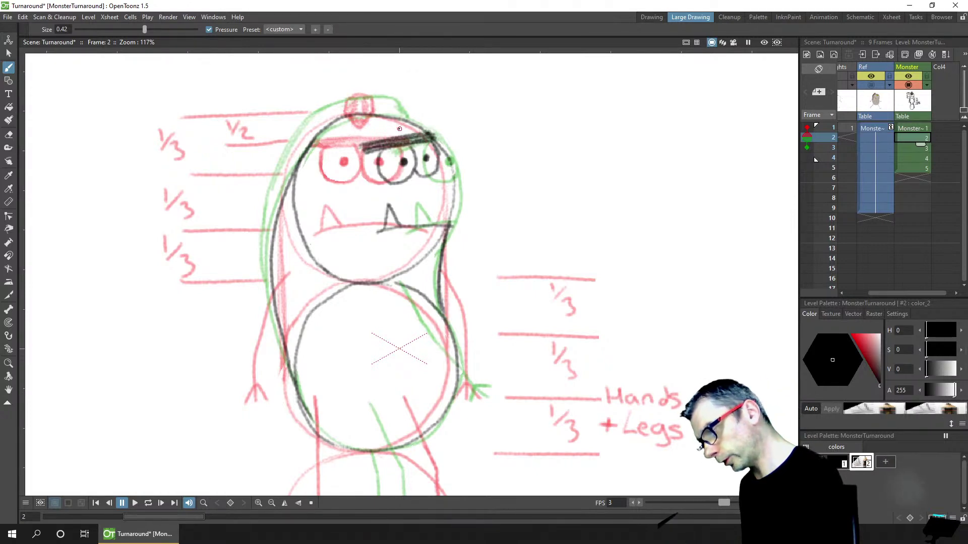
Outline the hair crest on frame 2 from a pointed tip on the forehead over the head and down the back, cleaning up strays and saving
left_click_drag(385, 118, 403, 130)
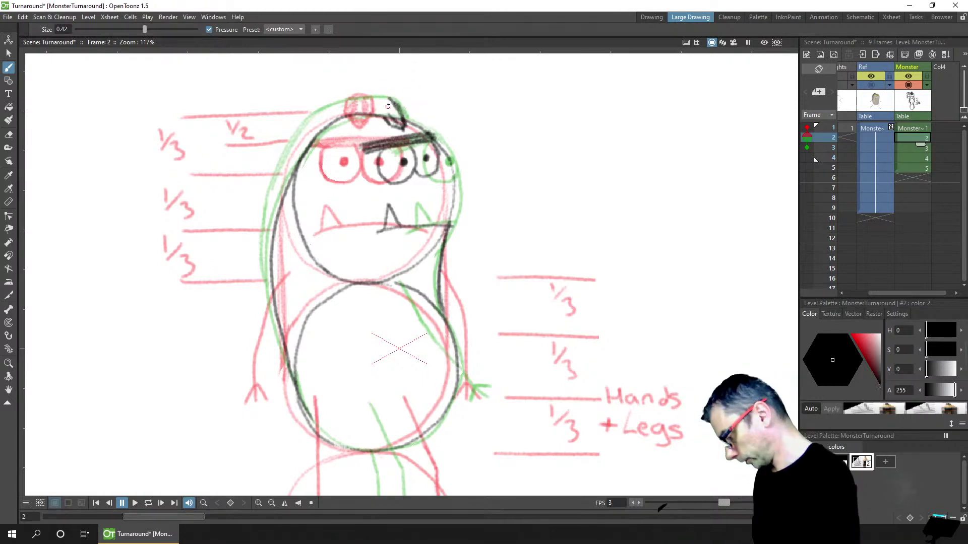
key("a")
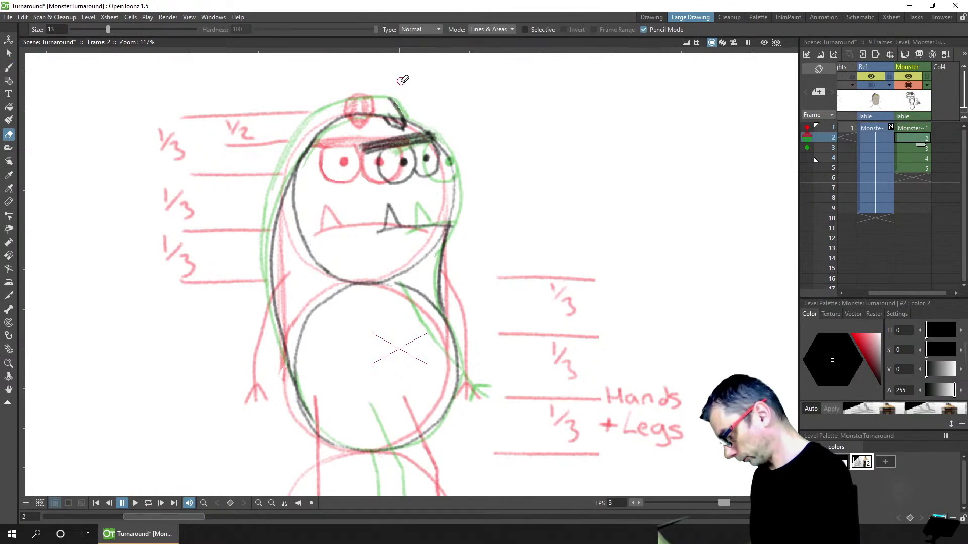
key("b")
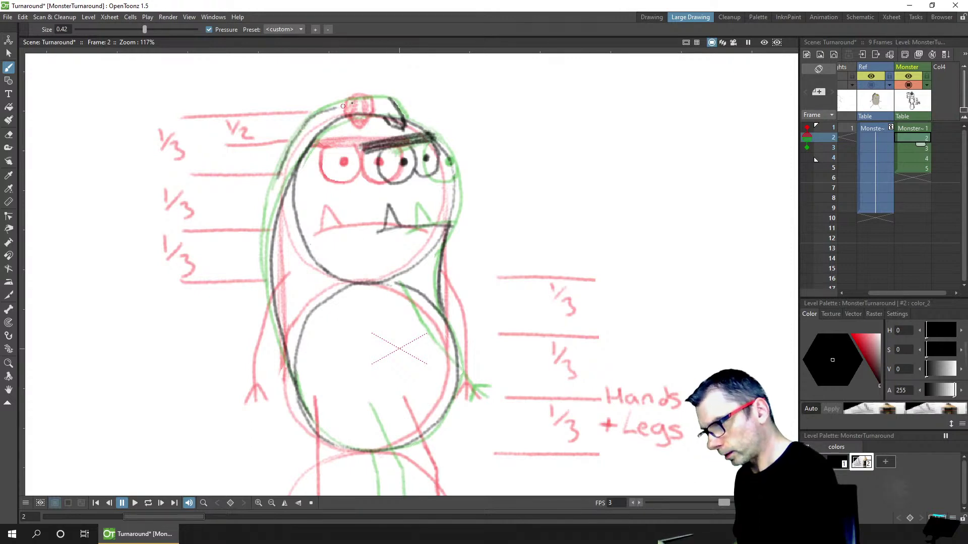
mouse_move(308, 121)
left_mouse_down()
mouse_move(388, 100)
mouse_move(316, 116)
mouse_move(289, 147)
left_mouse_up()
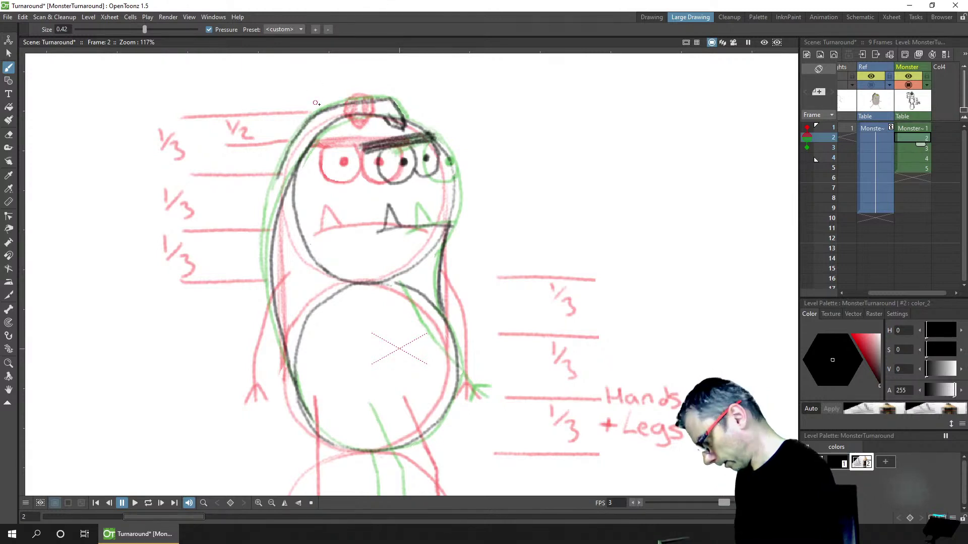
key("a")
mouse_move(322, 94)
left_mouse_down()
mouse_move(277, 150)
mouse_move(332, 89)
left_mouse_up()
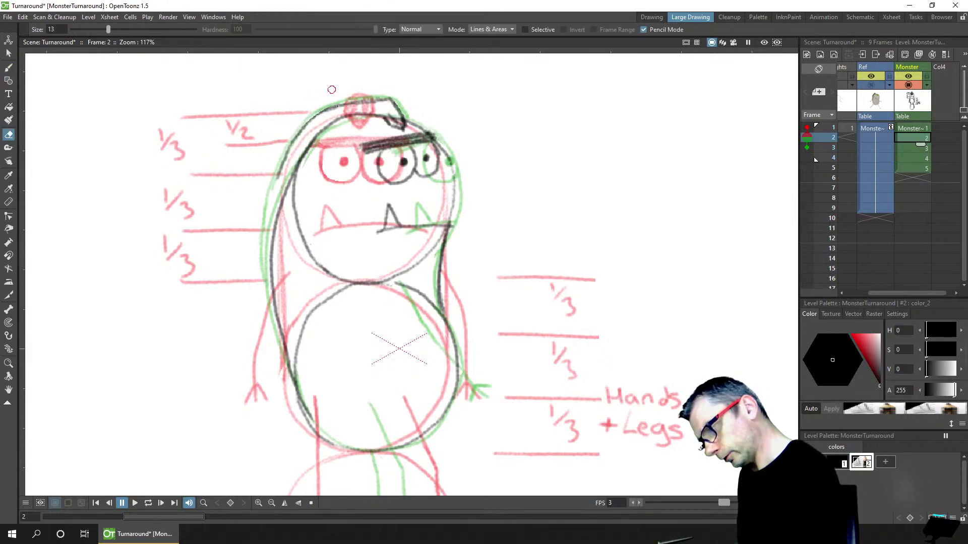
key("b")
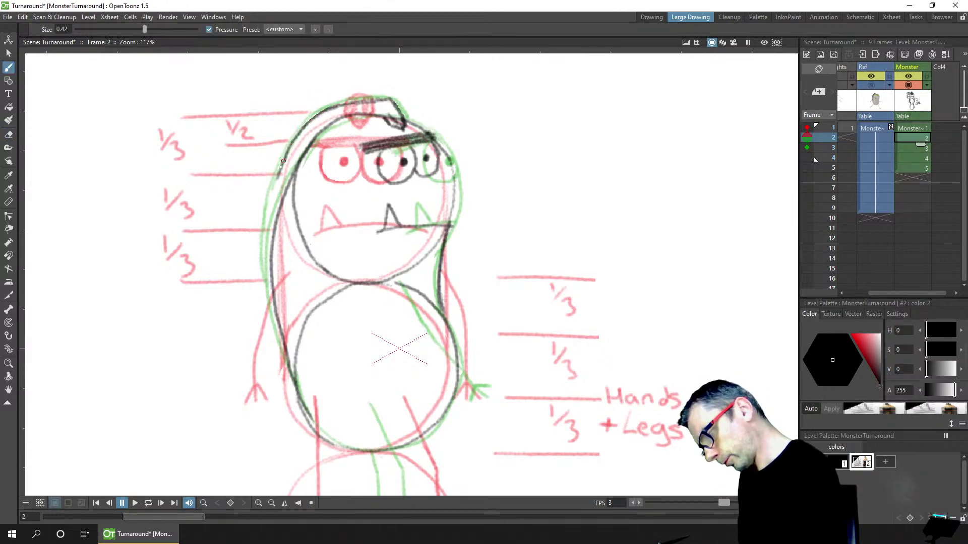
mouse_move(283, 161)
left_mouse_down()
mouse_move(265, 233)
mouse_move(268, 281)
left_mouse_up()
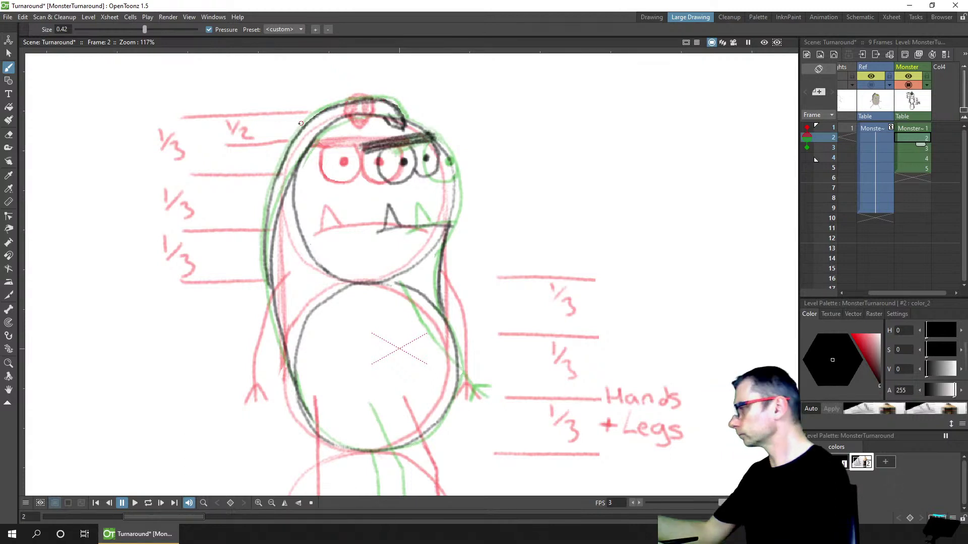
key("ctrl+s")
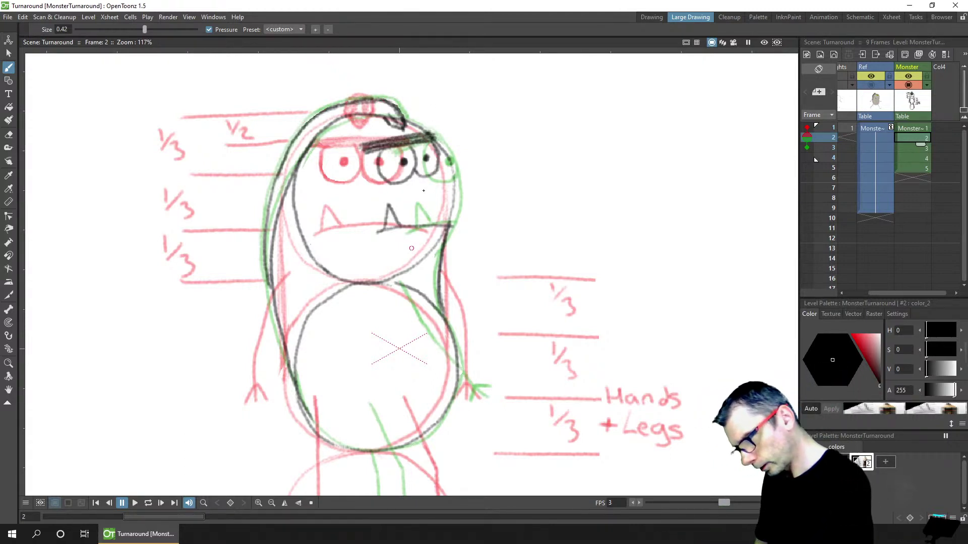
Hide the onion skin, compare with the side view, draw the crest's inner edge on frame 2 and erase the excess head line beneath it
left_click(808, 128)
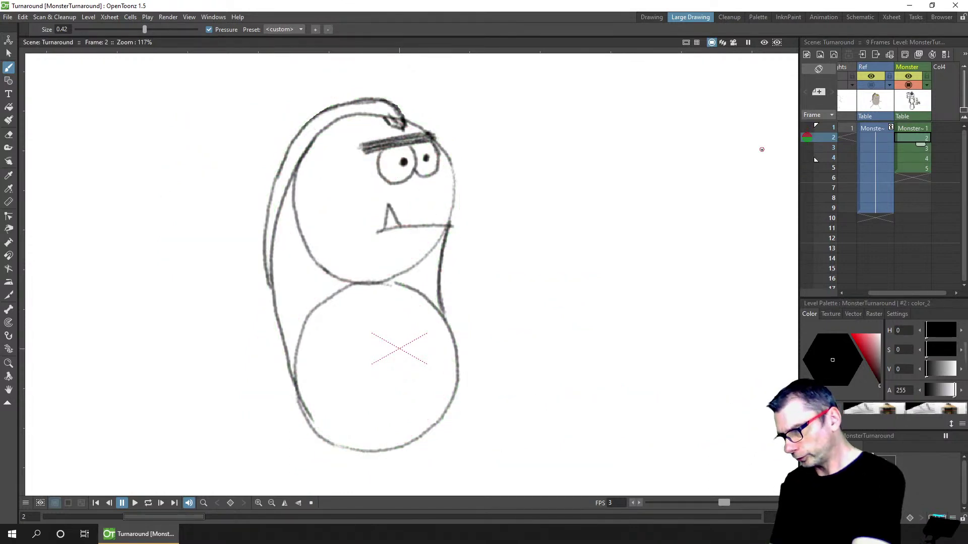
key("comma")
key("period")
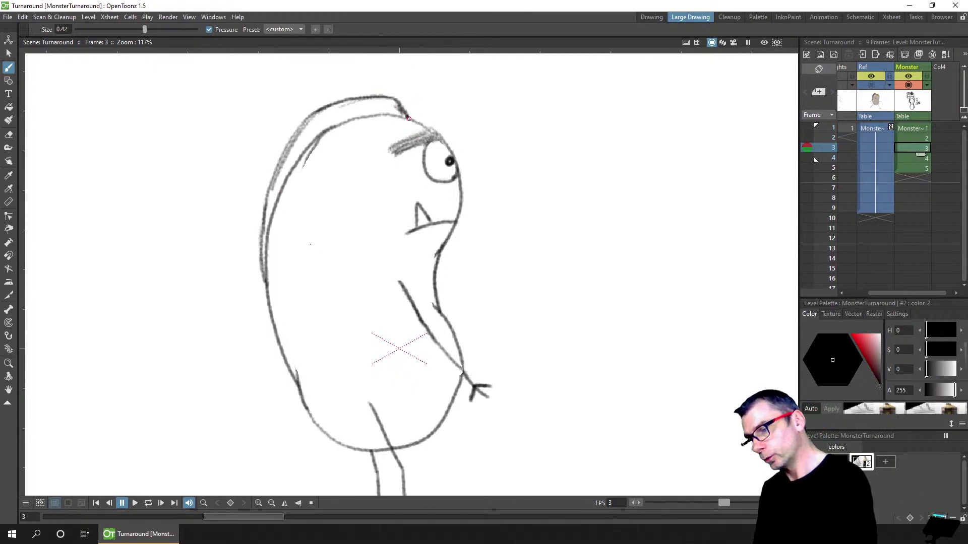
key("comma")
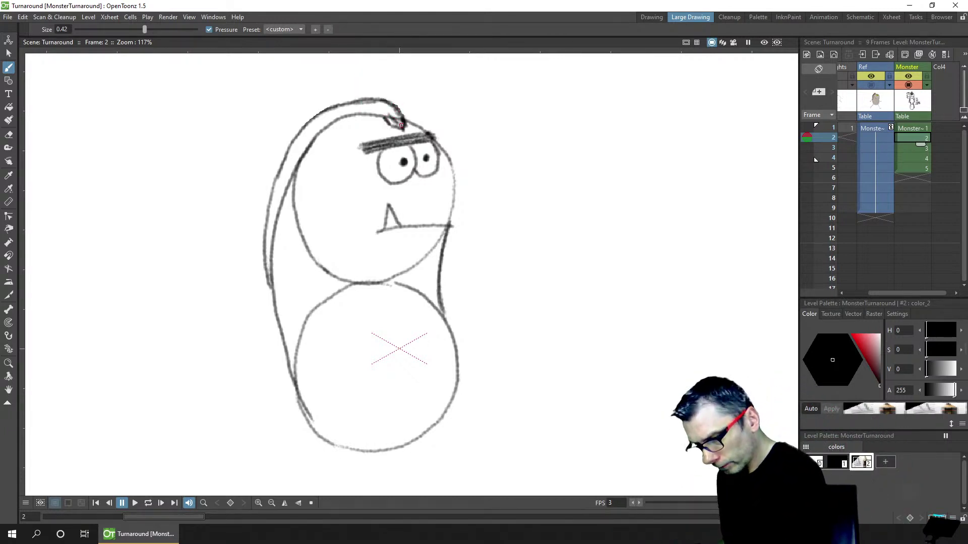
mouse_move(403, 126)
left_mouse_down()
mouse_move(348, 121)
mouse_move(395, 126)
mouse_move(343, 123)
mouse_move(319, 140)
mouse_move(283, 212)
mouse_move(288, 196)
mouse_move(268, 275)
left_mouse_up()
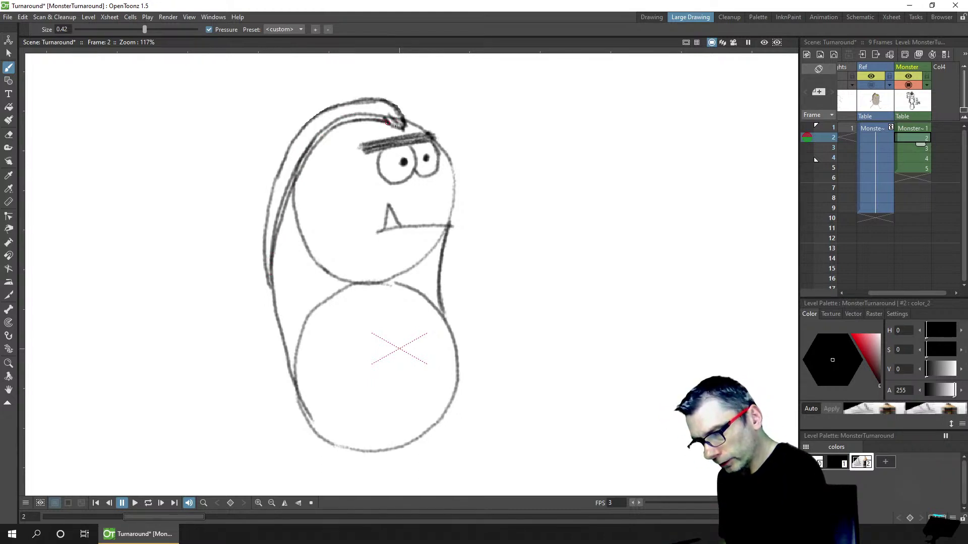
key("a")
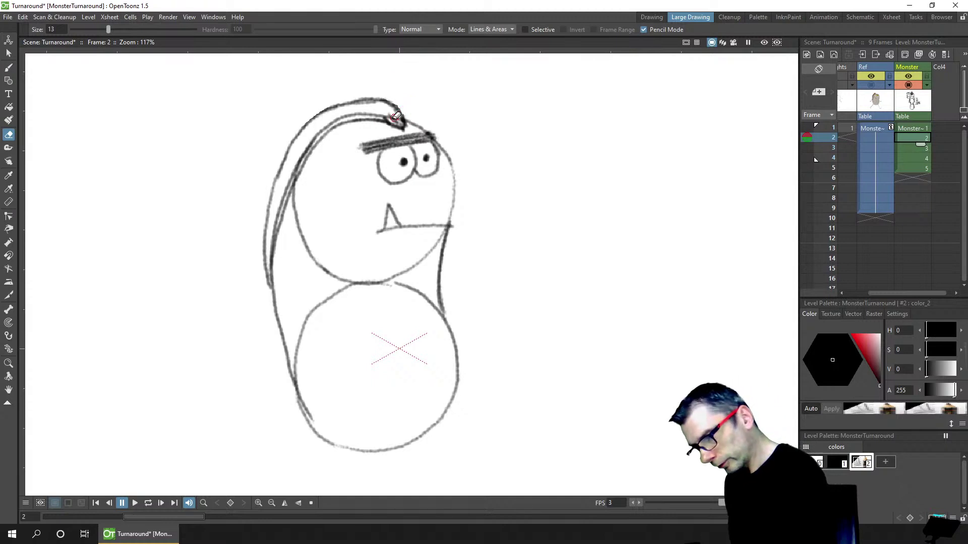
mouse_move(396, 116)
left_mouse_down()
mouse_move(324, 124)
mouse_move(298, 151)
mouse_move(332, 120)
mouse_move(274, 215)
mouse_move(313, 166)
mouse_move(292, 194)
left_mouse_up()
key("b")
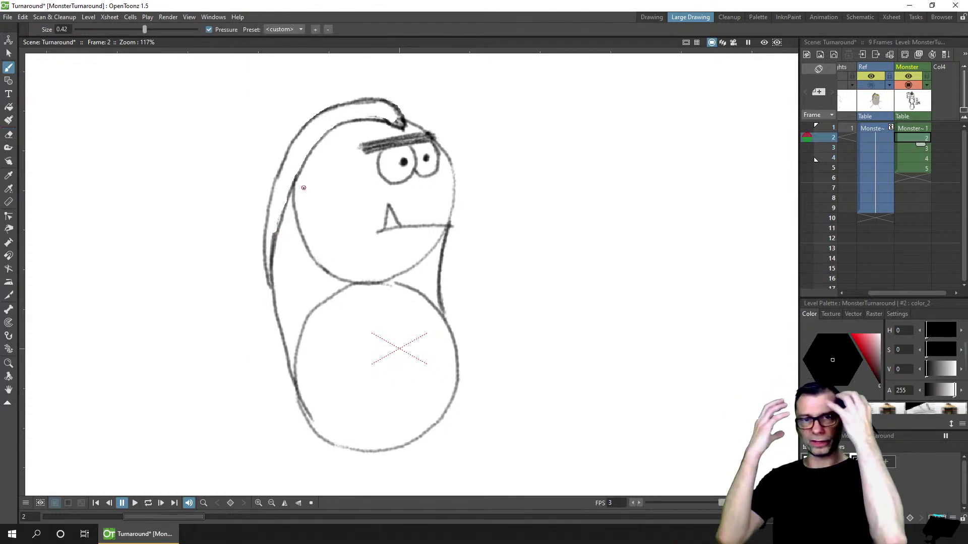
Flip between Monster frames 1, 2 and 3 to check how the hair crest turns from front to side view
key("comma")
key("period")
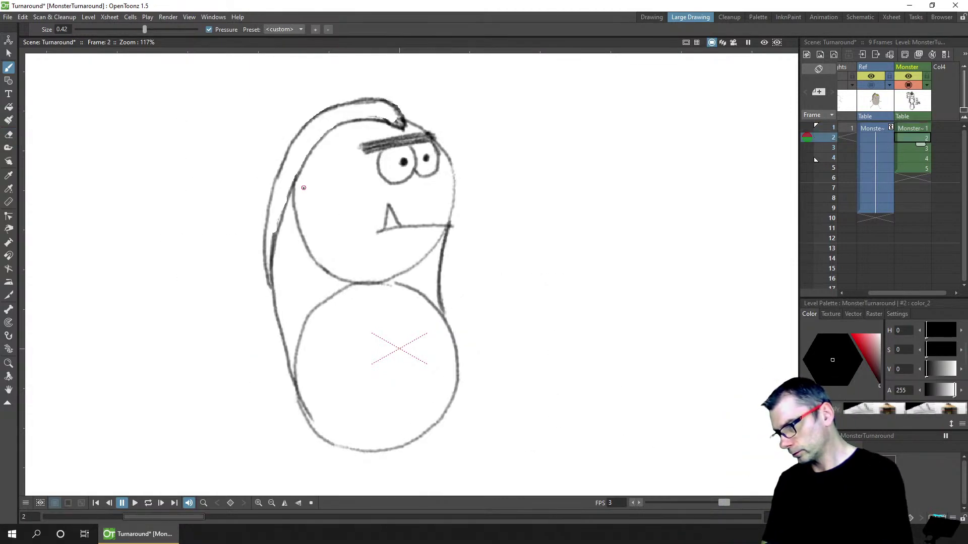
key("period")
key("comma")
key("comma")
key("period")
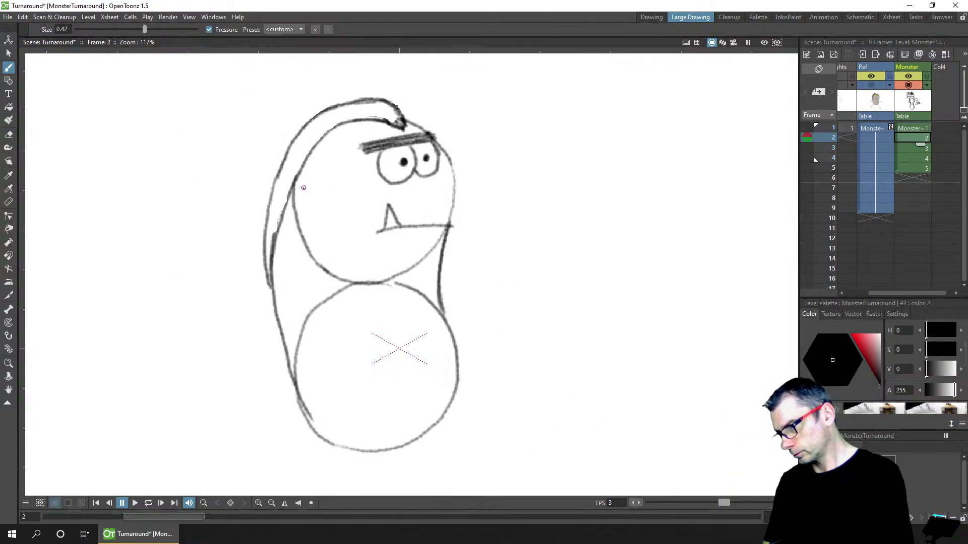
key("period")
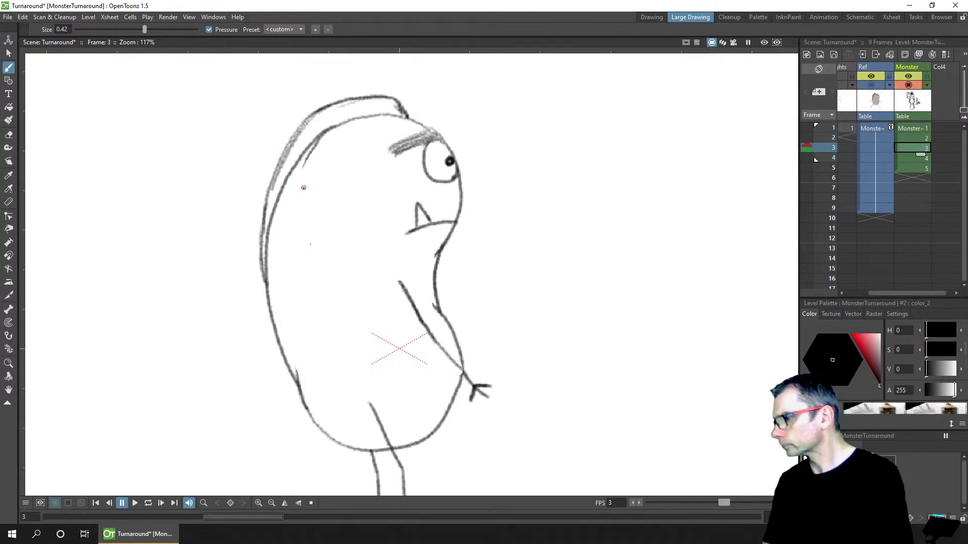
key("comma")
key("comma")
key("period")
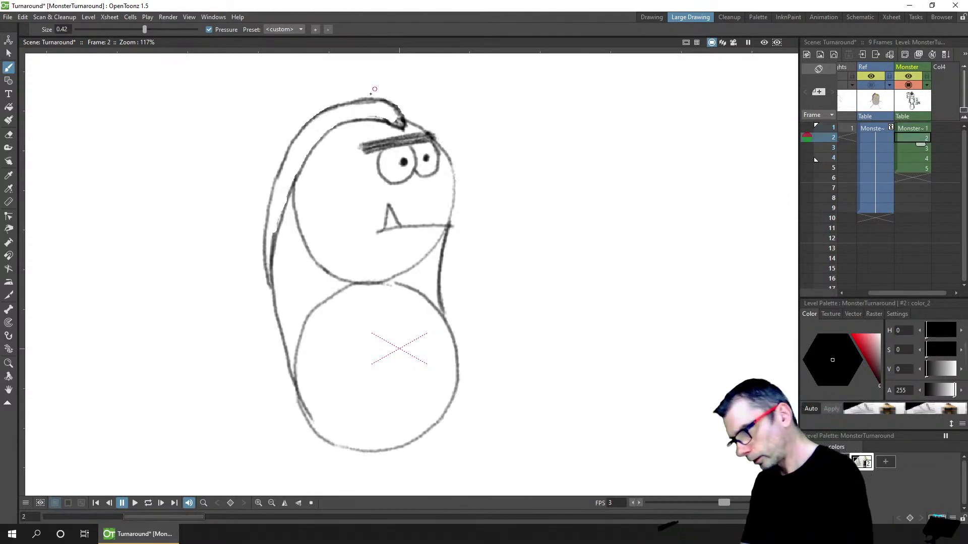
Fill the hair crest with short hatching strokes on frame 2 and on the side view in frame 3, and save the scene
mouse_move(396, 107)
left_mouse_down()
mouse_move(374, 99)
mouse_move(375, 114)
mouse_move(337, 106)
mouse_move(343, 120)
mouse_move(299, 132)
mouse_move(305, 158)
mouse_move(285, 158)
mouse_move(286, 184)
left_mouse_up()
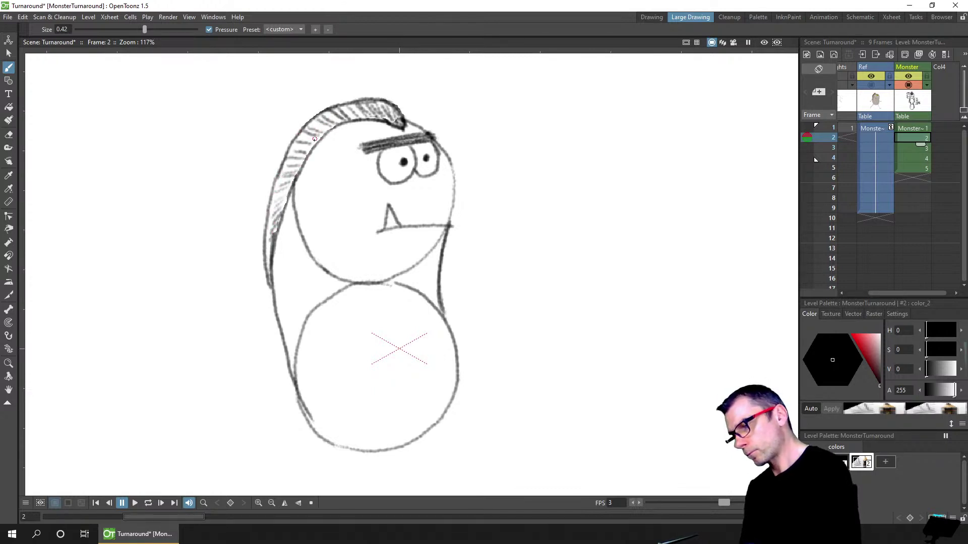
key("period")
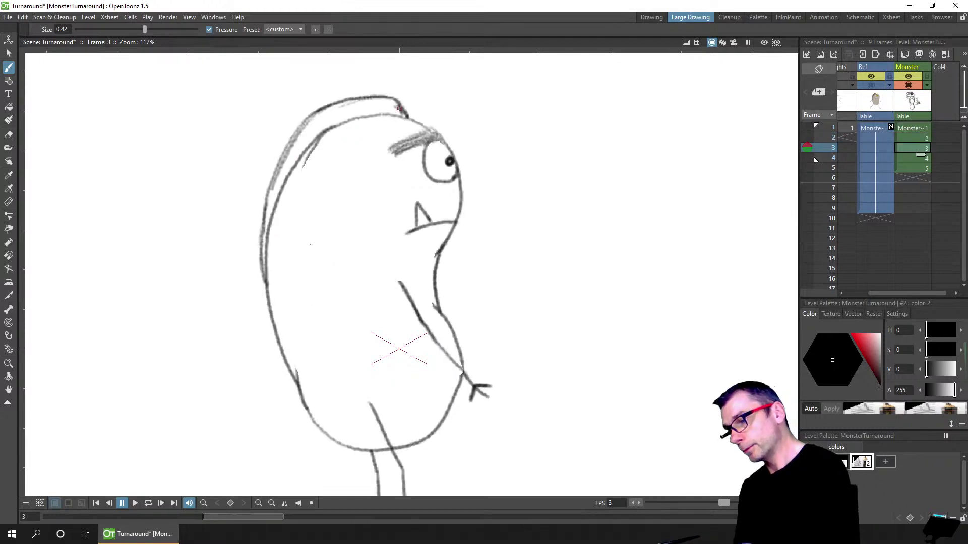
mouse_move(396, 116)
left_mouse_down()
mouse_move(380, 101)
mouse_move(363, 118)
mouse_move(371, 115)
mouse_move(336, 113)
mouse_move(343, 122)
mouse_move(327, 110)
mouse_move(354, 118)
mouse_move(332, 106)
mouse_move(345, 122)
mouse_move(313, 121)
mouse_move(310, 108)
mouse_move(329, 130)
mouse_move(315, 117)
mouse_move(327, 127)
mouse_move(304, 130)
mouse_move(314, 142)
mouse_move(298, 161)
mouse_move(281, 161)
mouse_move(284, 182)
mouse_move(269, 211)
mouse_move(294, 164)
mouse_move(275, 172)
left_mouse_up()
left_click_drag(334, 115, 312, 122)
mouse_move(344, 115)
left_mouse_down()
mouse_move(319, 116)
mouse_move(370, 112)
left_mouse_up()
left_click_drag(280, 192, 268, 213)
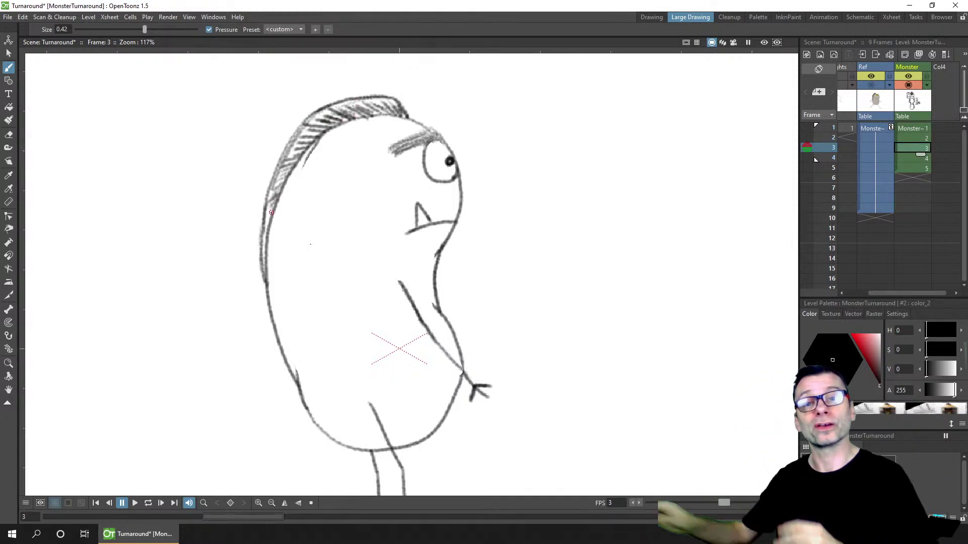
key("ctrl+s")
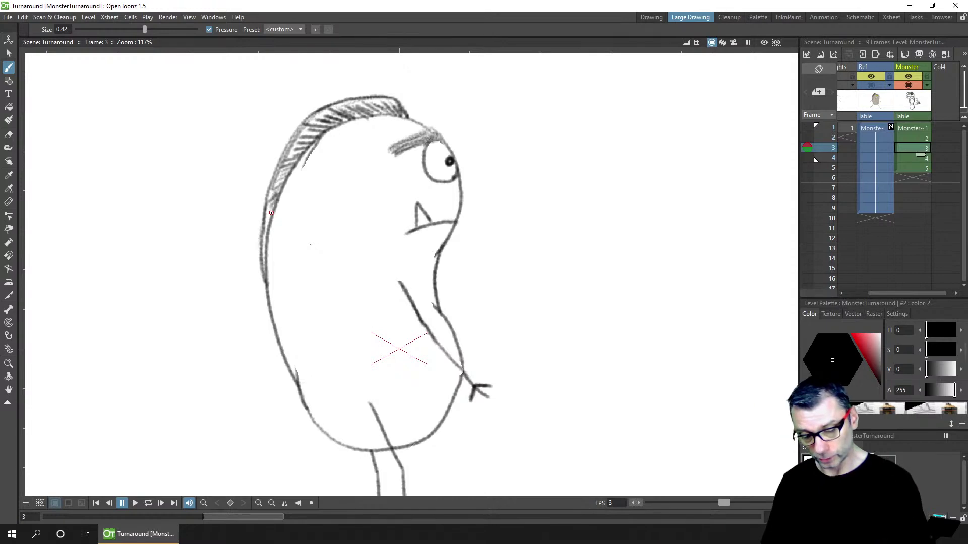
Flip through Monster frames 1 to 3 to compare the hatched hair and faces across the front, three-quarter and side views
key("comma")
key("comma")
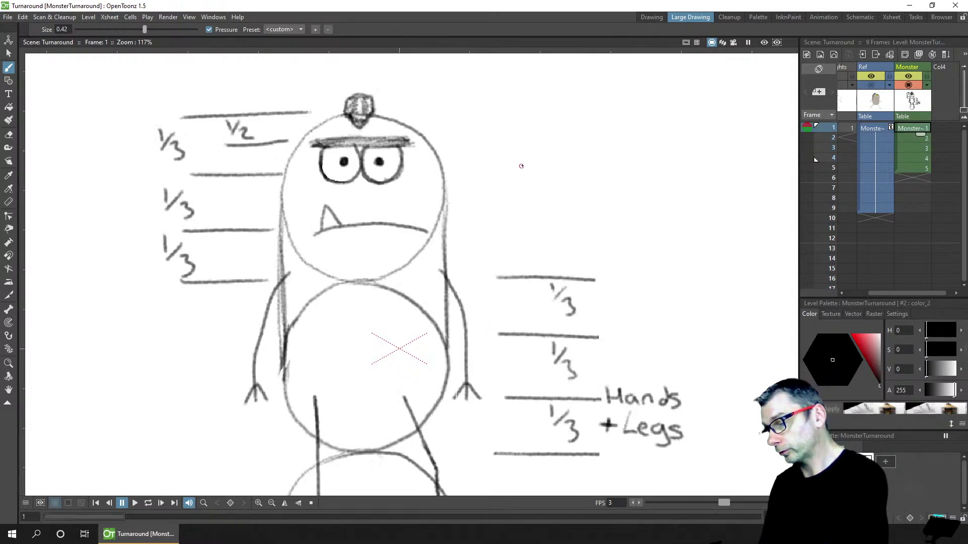
key("period")
key("comma")
key("period")
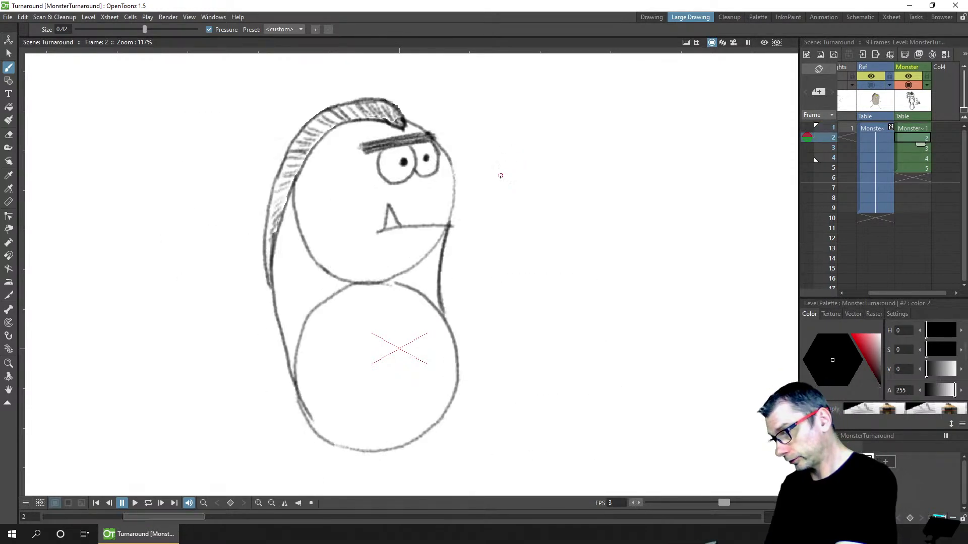
key("period")
key("comma")
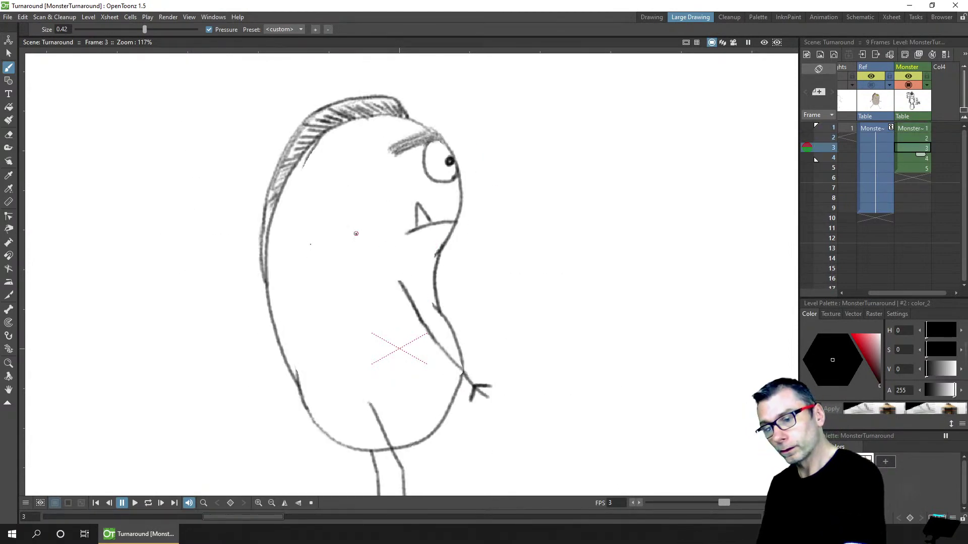
Show frame 3 as onion skin on frame 2 and draw the near arm diagonally across the belly, ending in a three-fingered hand
left_click(875, 141)
left_click(807, 147)
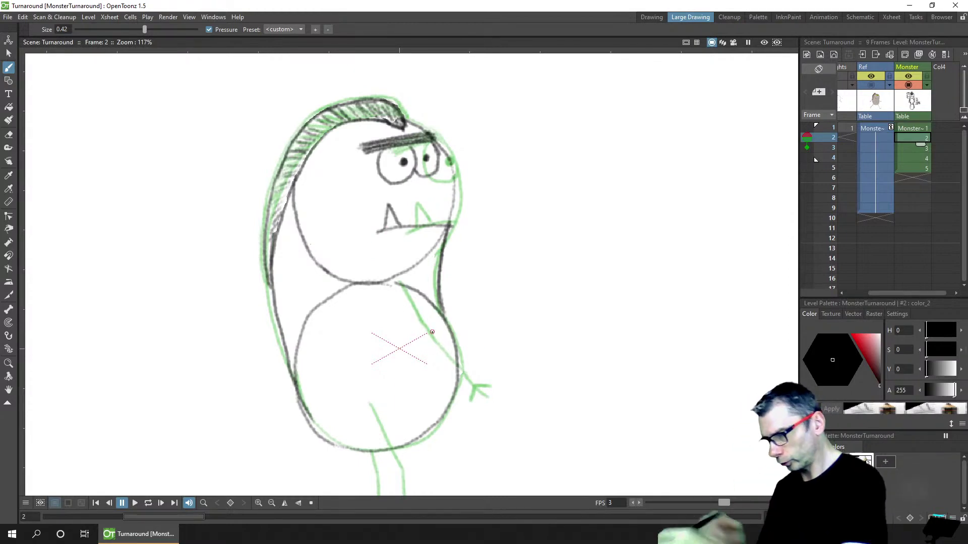
left_click(367, 274)
mouse_move(371, 284)
left_mouse_down()
mouse_move(432, 388)
mouse_move(448, 395)
mouse_move(429, 403)
left_mouse_up()
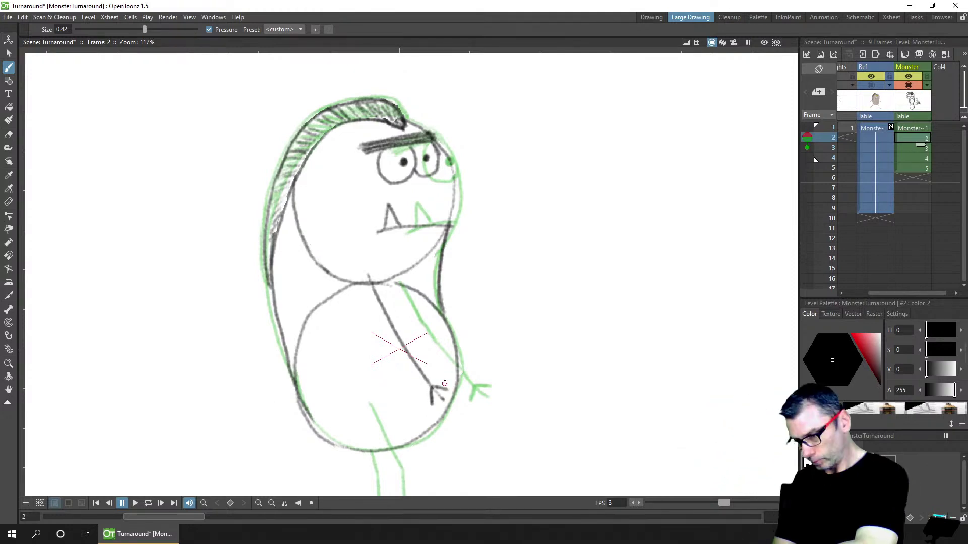
Flip between frames 1, 2 and 3 to examine the new arm's position against the front and side views
key("comma")
key("period")
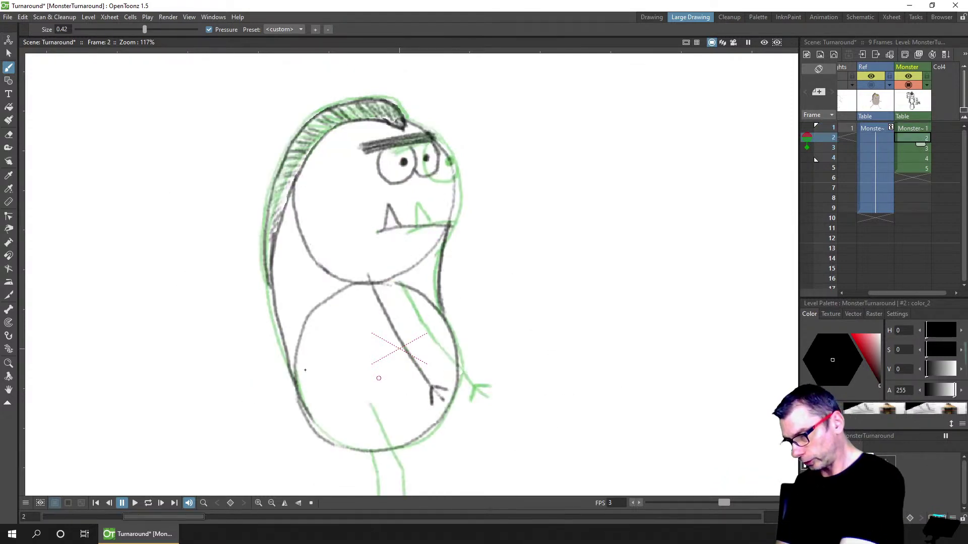
key("comma")
key("period")
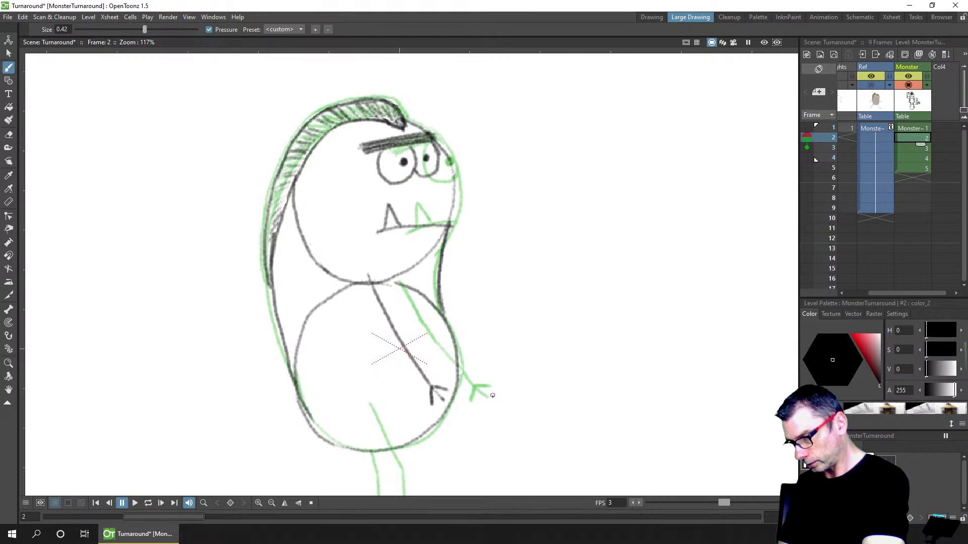
key("period")
key("comma")
key("comma")
key("period")
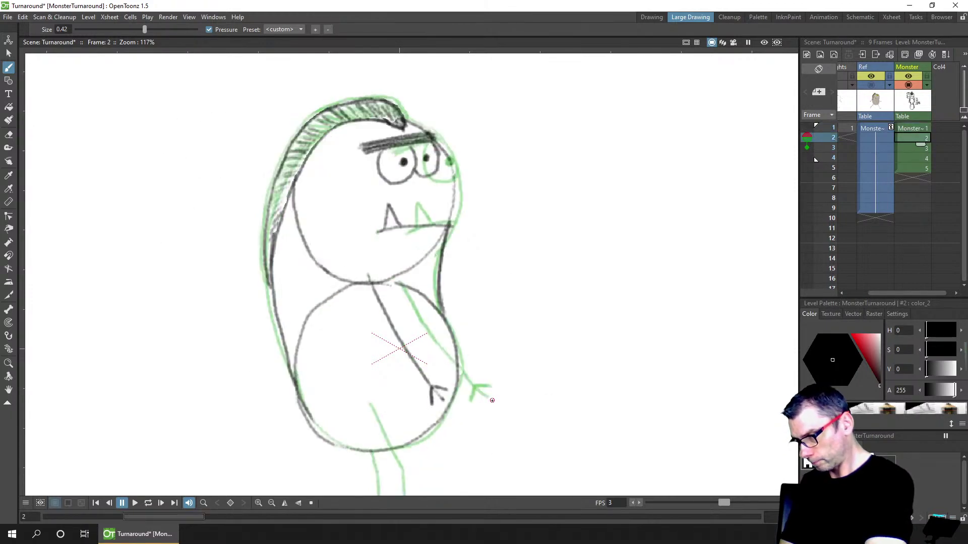
key("period")
key("comma")
key("comma")
key("period")
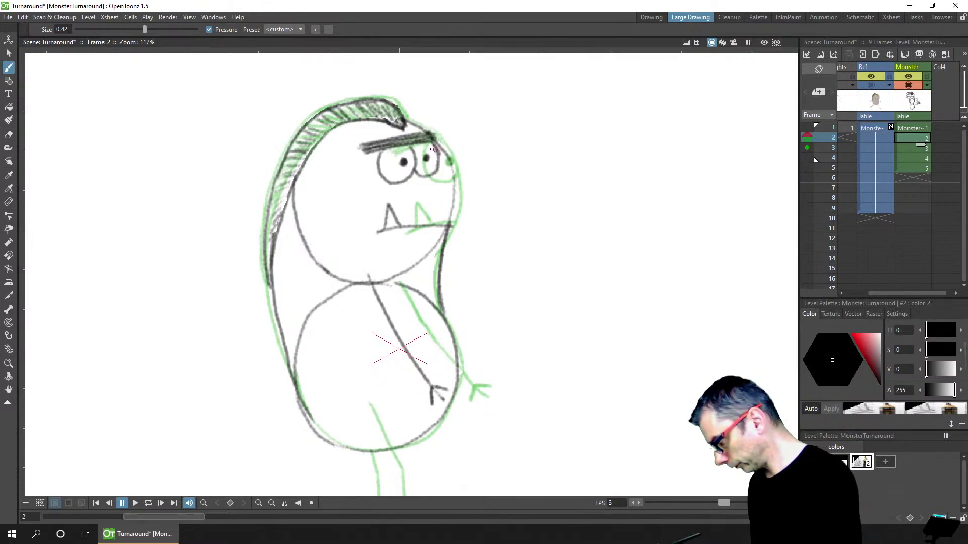
Touch up the far eye's outline below the eyebrow on frame 2, save the scene and compare with frame 1
key("e")
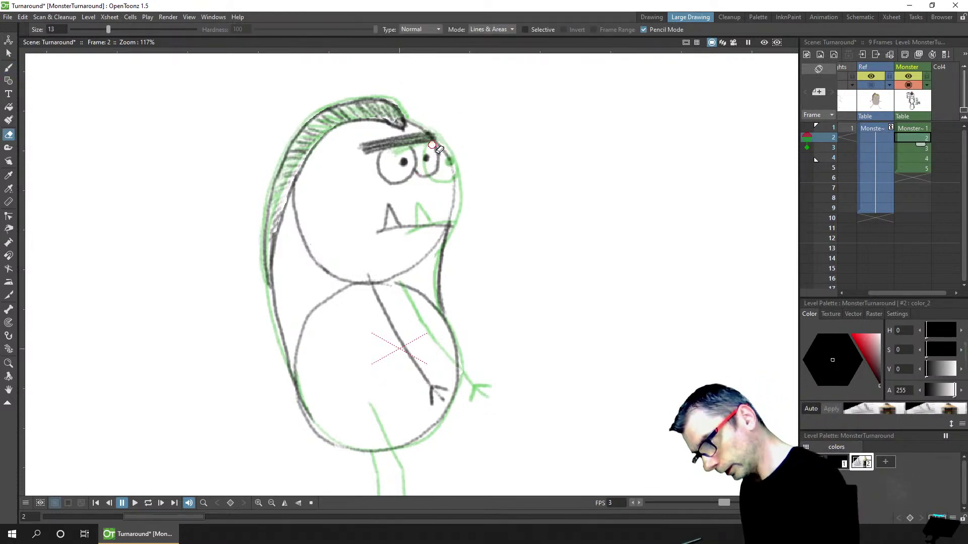
key("b")
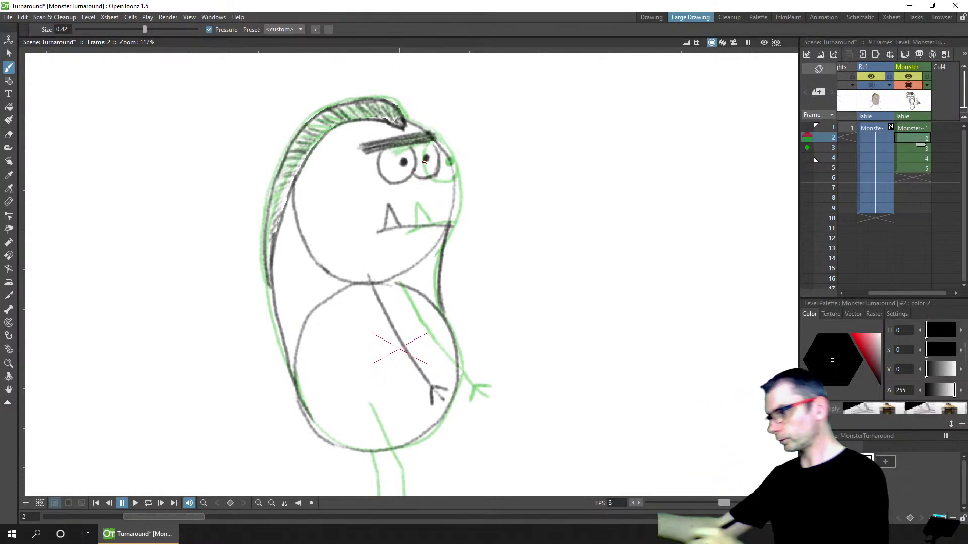
key("ctrl+s")
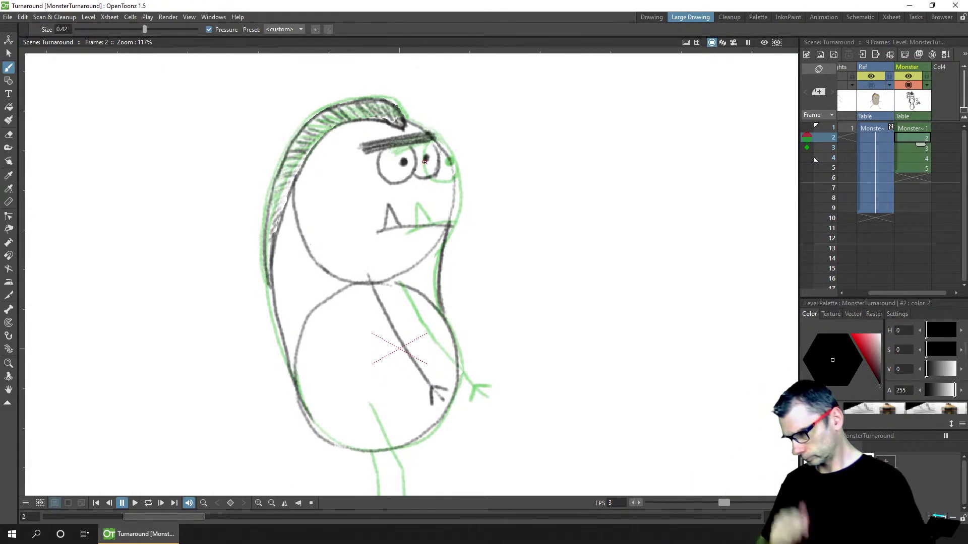
key("comma")
key("period")
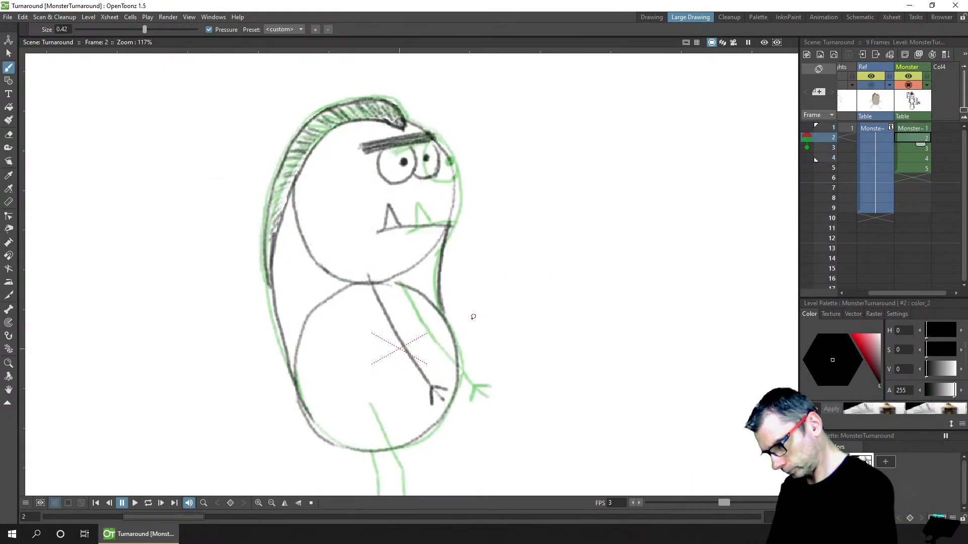
Flip between Monster frames 1, 2 and 3 to examine the leg positions in the front and side views
scroll(467, 328, "down", 5)
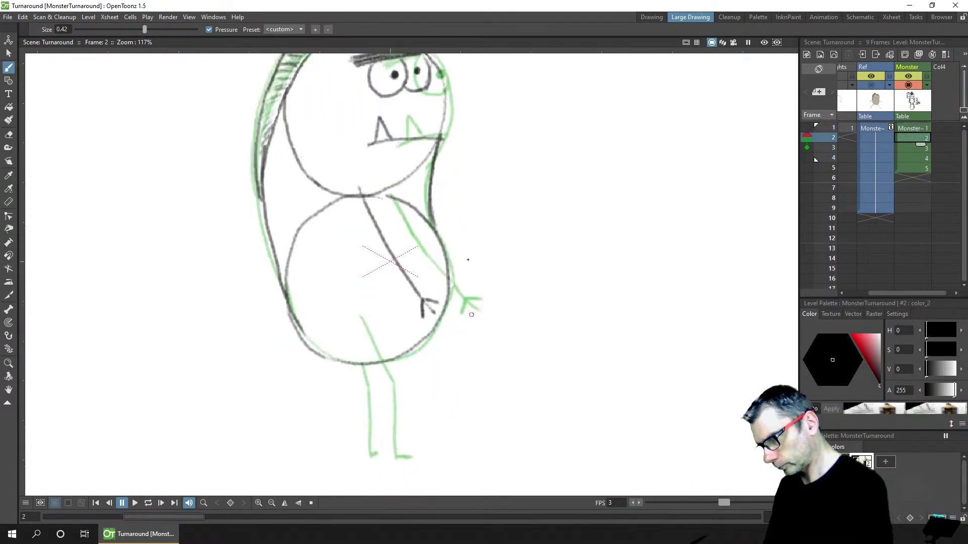
key("comma")
key("period")
key("period")
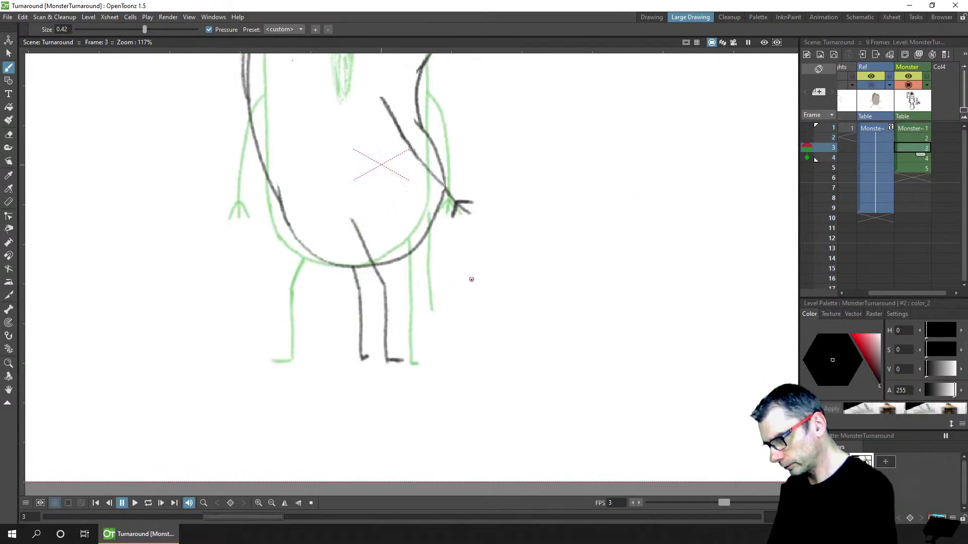
key("comma")
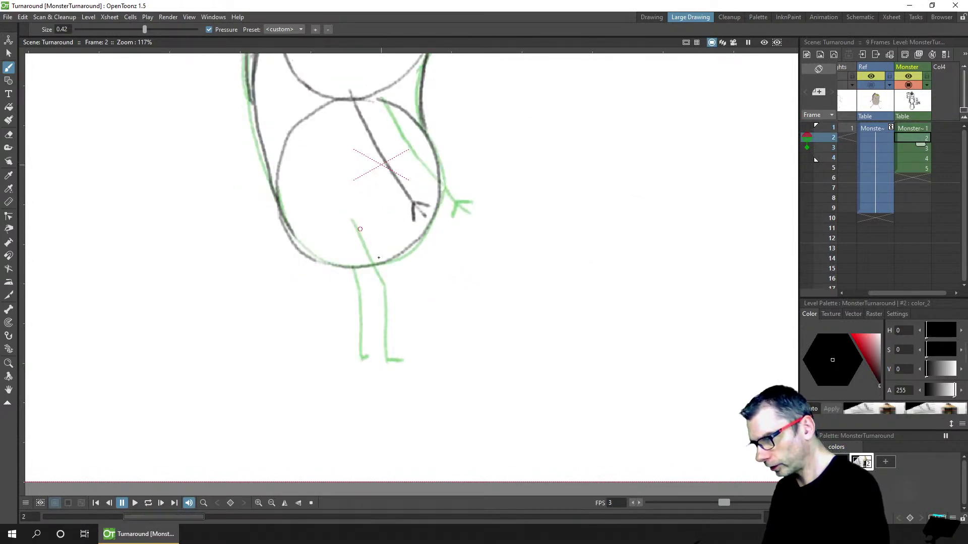
key("period")
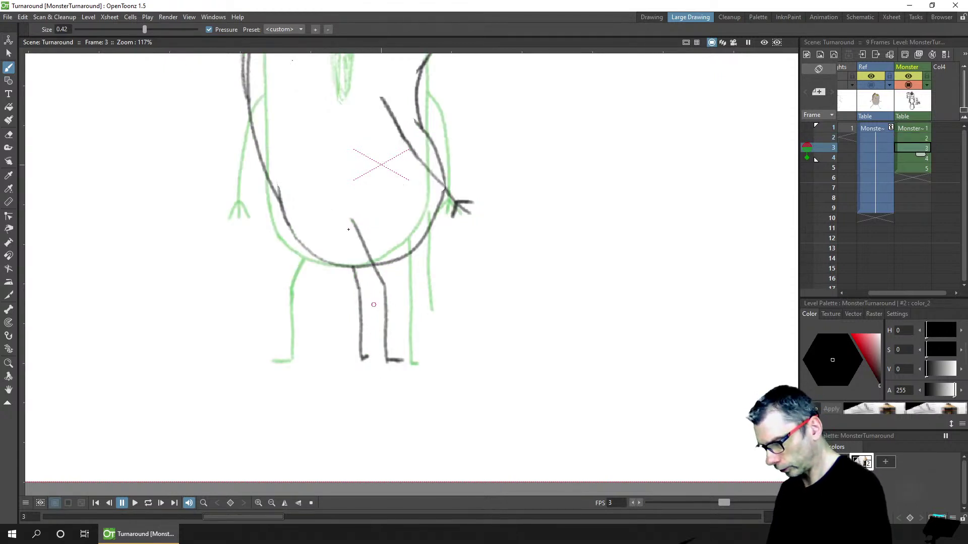
key("comma")
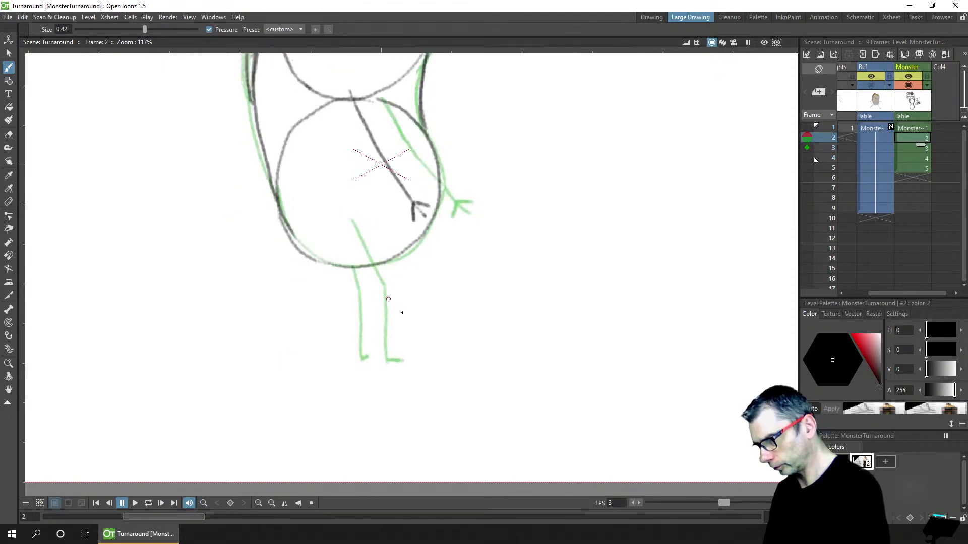
key("comma")
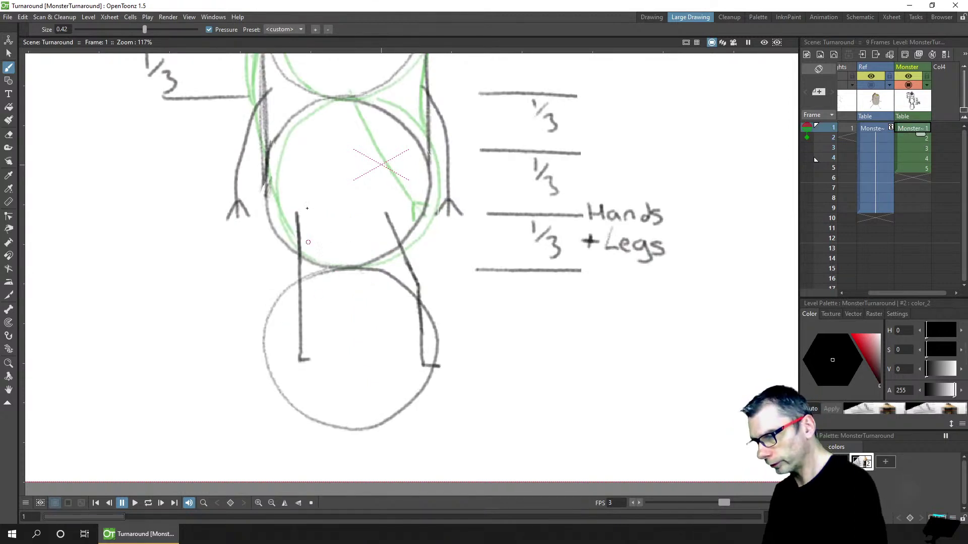
key("period")
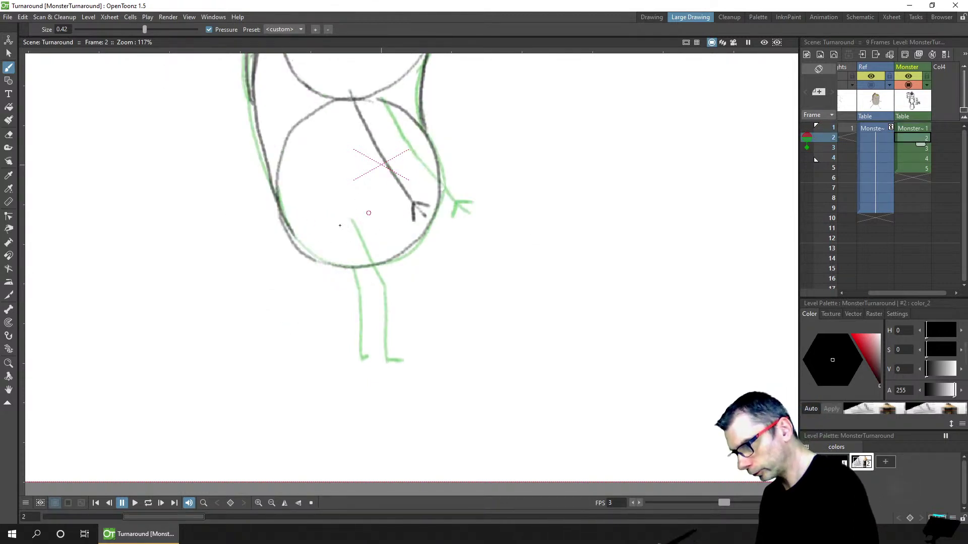
key("comma")
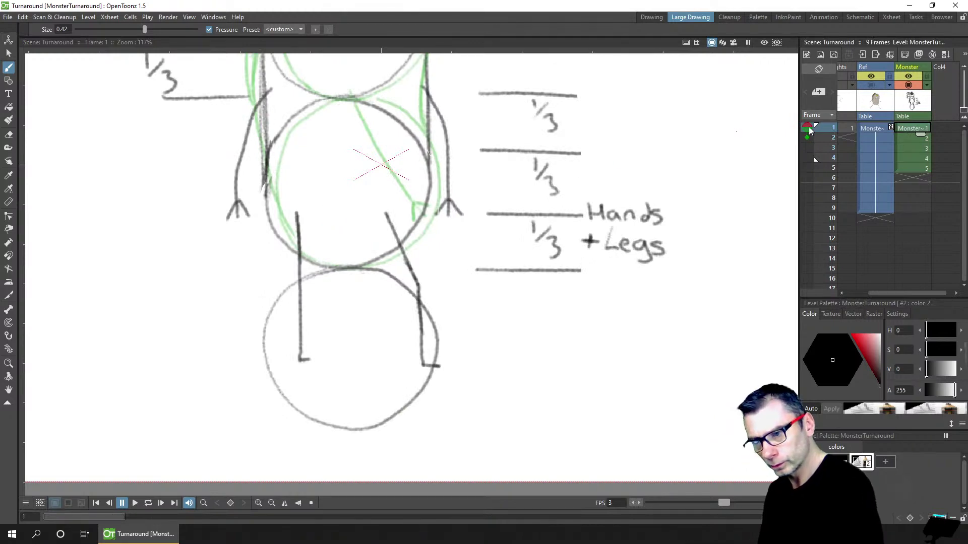
Add frame 1 as onion skin on frame 2, try short leg strokes over both references, and save the scene
key("Right")
left_click(904, 137)
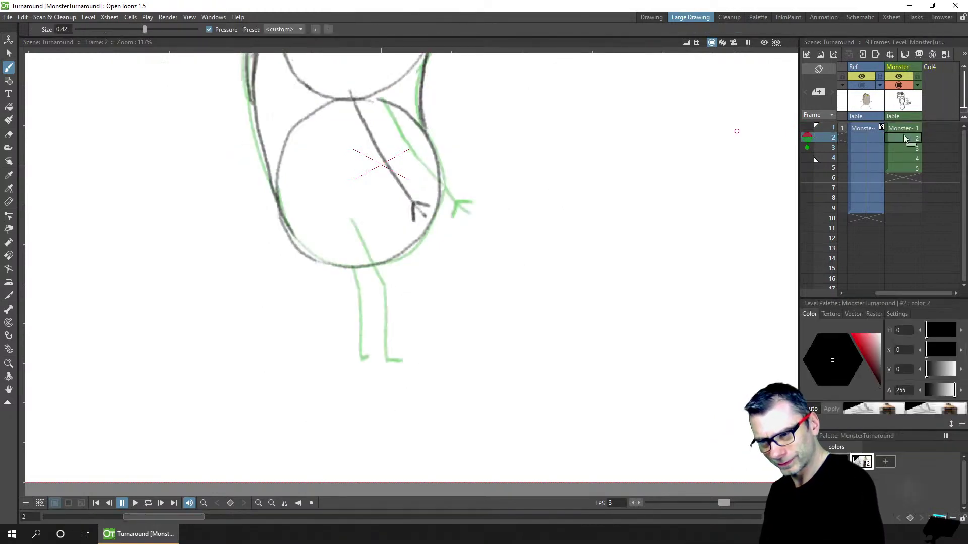
left_click(807, 129)
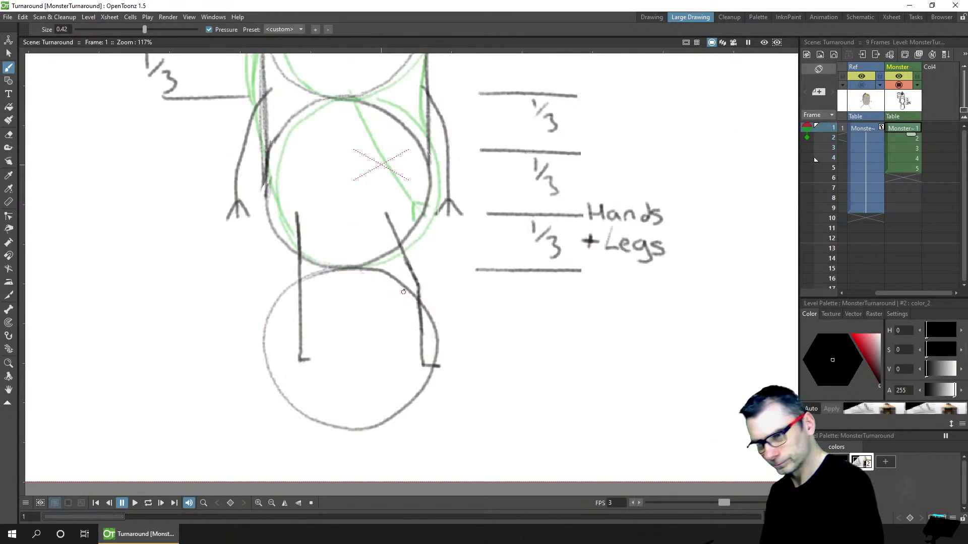
key("period")
left_click_drag(298, 214, 299, 265)
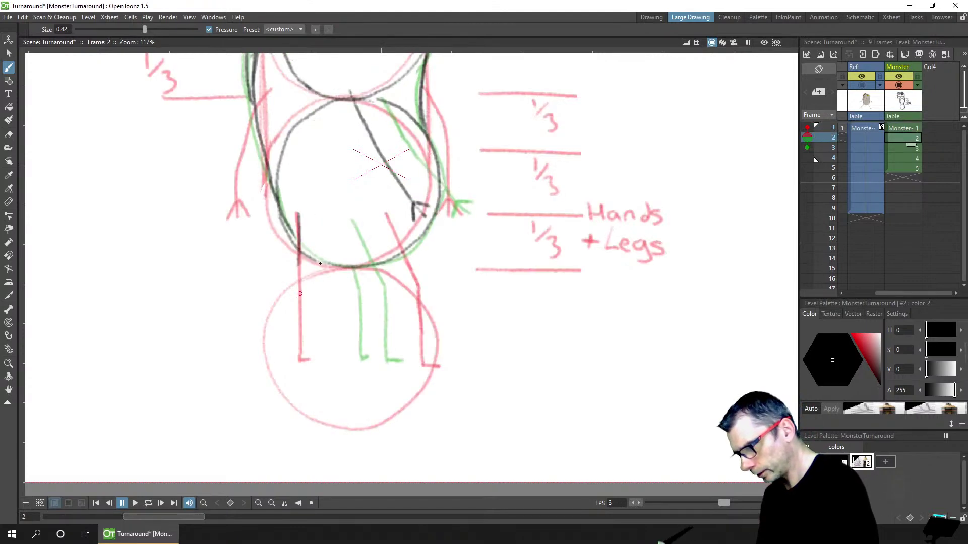
left_click_drag(354, 219, 367, 249)
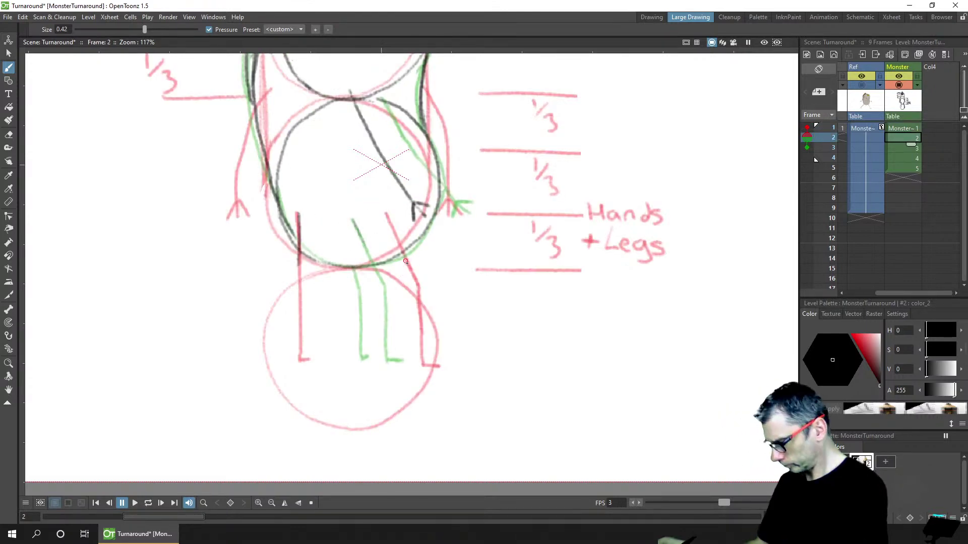
key("ctrl+s")
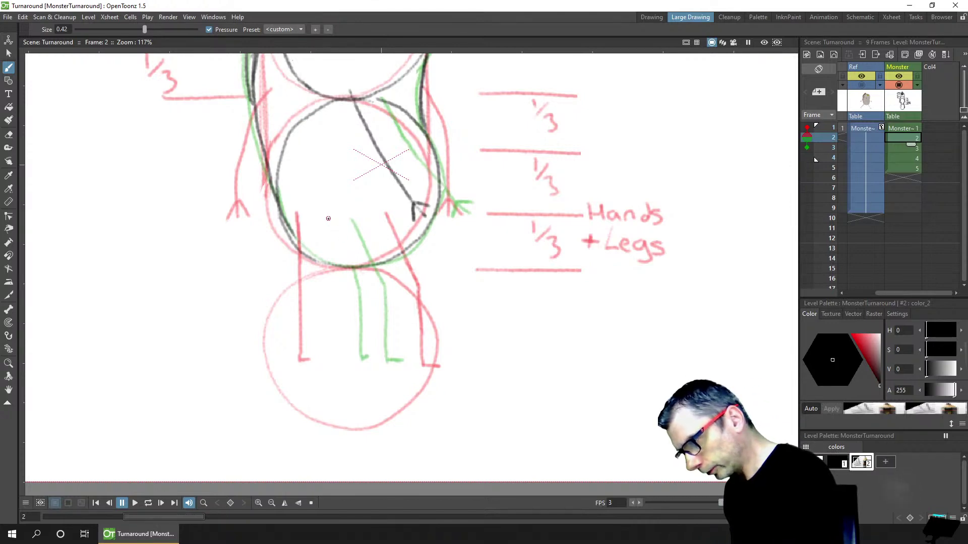
Draw the near leg on frame 2 from inside the lower belly down to a short foot, midway between the front and side view legs
left_click(328, 218)
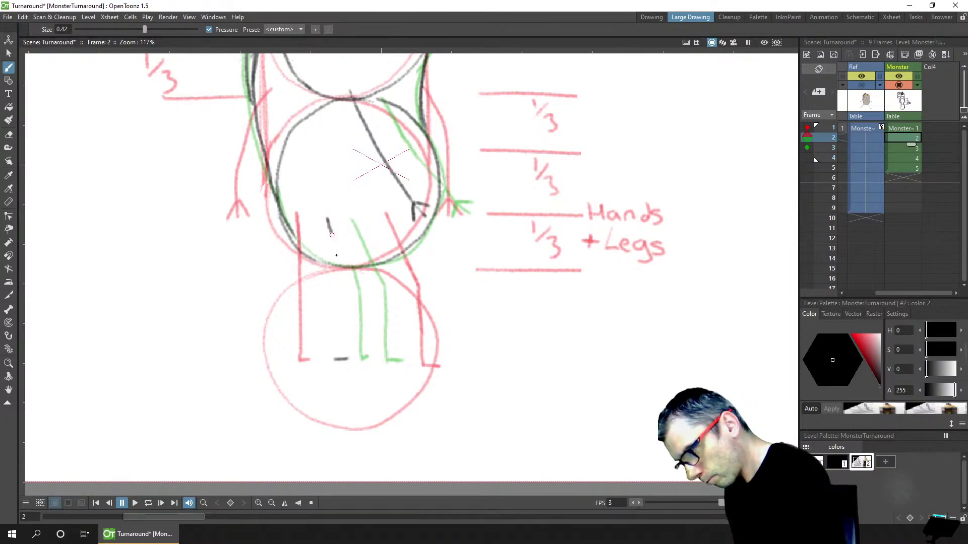
left_click_drag(332, 235, 336, 359)
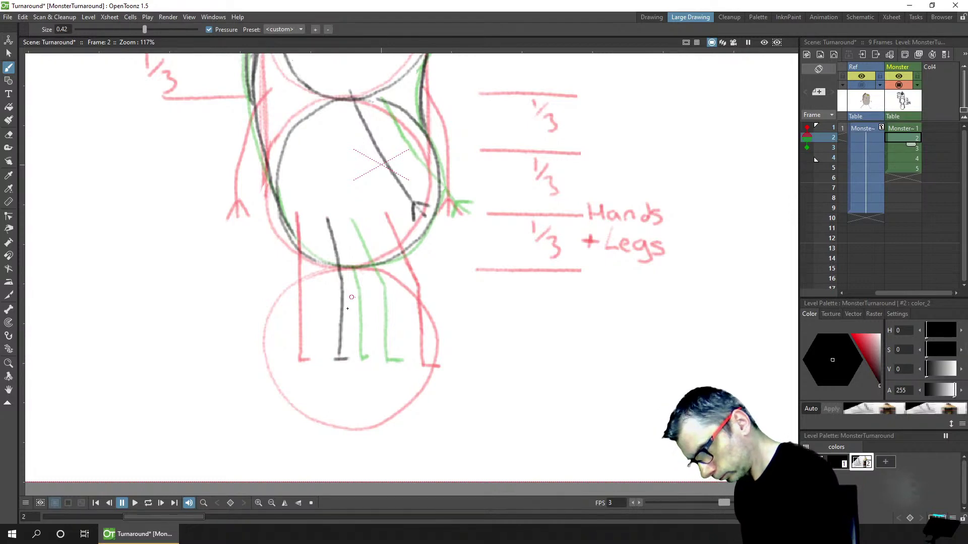
key("ctrl+z")
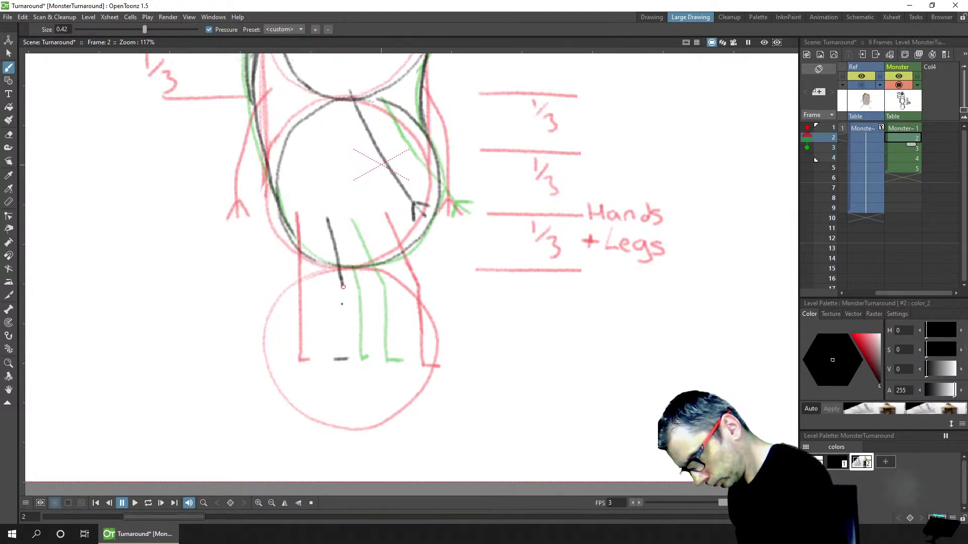
left_click_drag(342, 287, 337, 366)
key("ctrl+z")
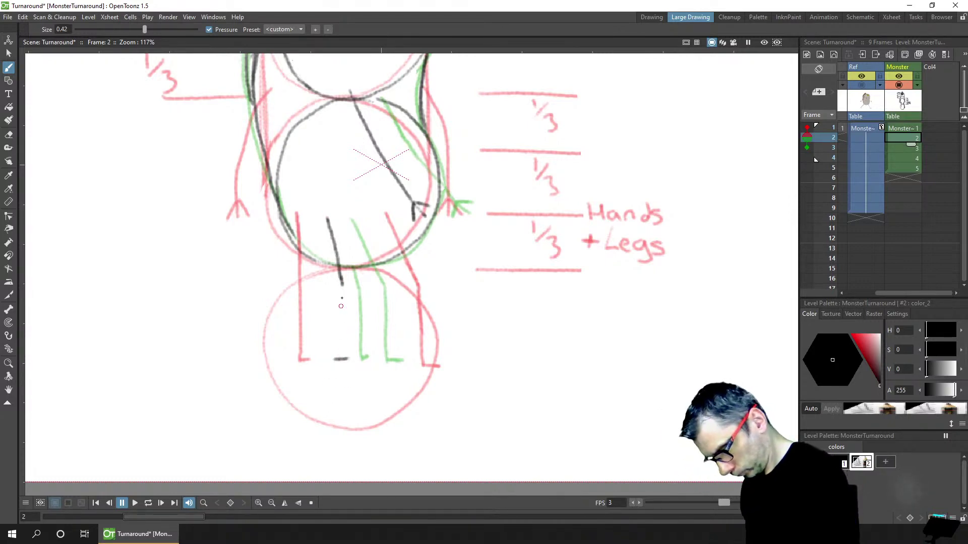
key("a")
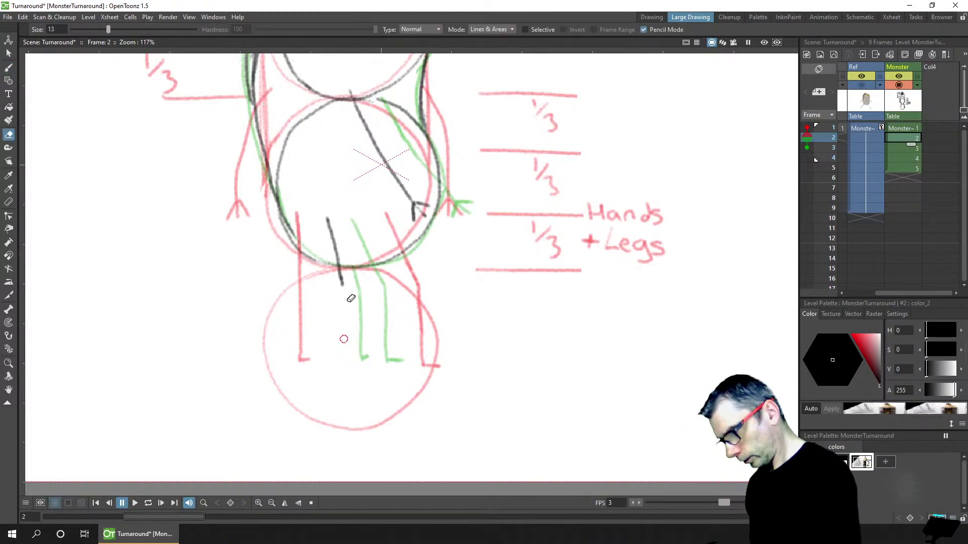
key("b")
left_click_drag(342, 286, 342, 320)
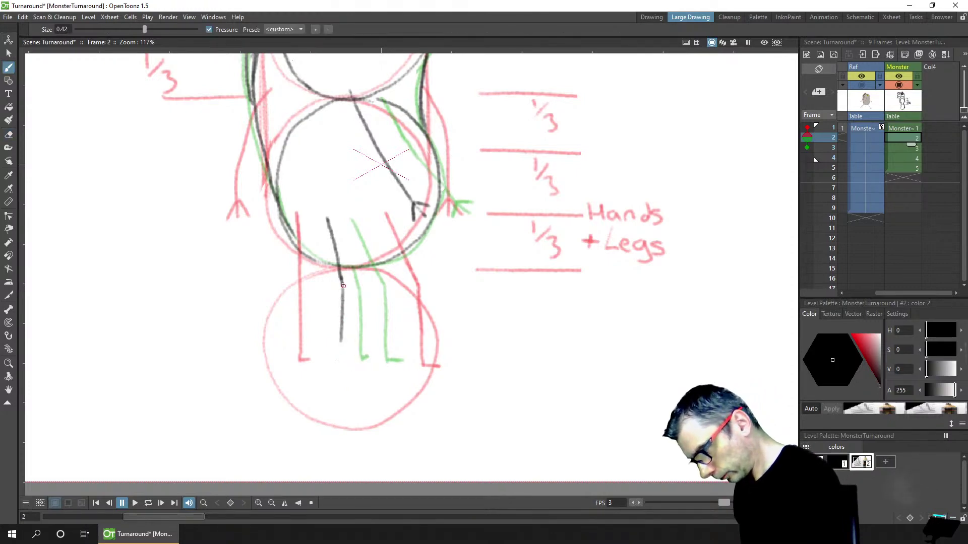
key("ctrl+z")
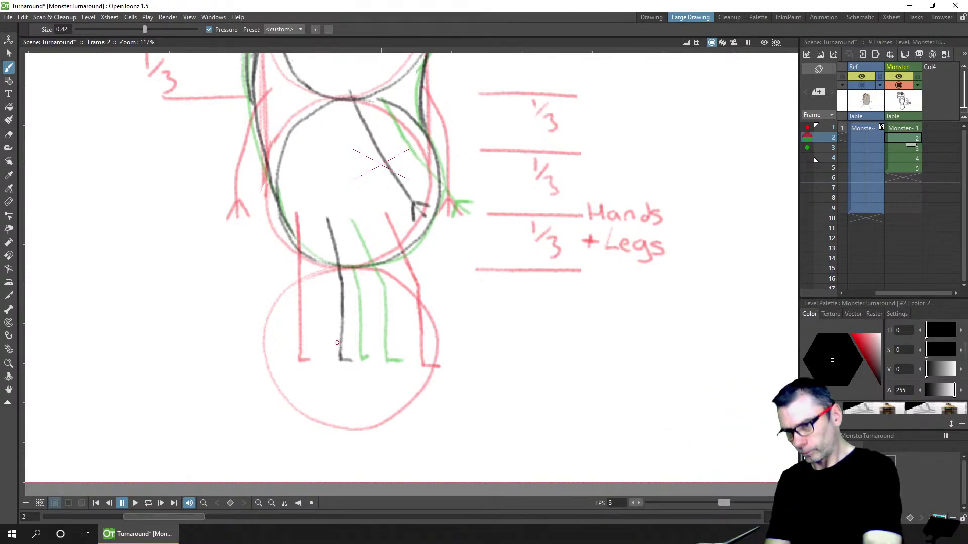
Turn off the onion skins of frames 1 and 3 and flip between frames to compare the near leg and locate the far one
left_click(807, 128)
left_click(807, 147)
key("comma")
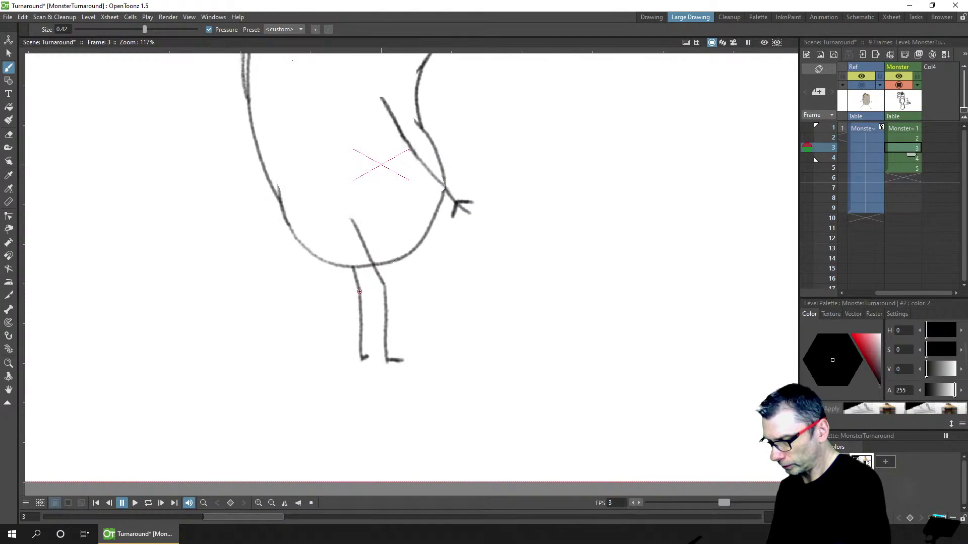
key("comma")
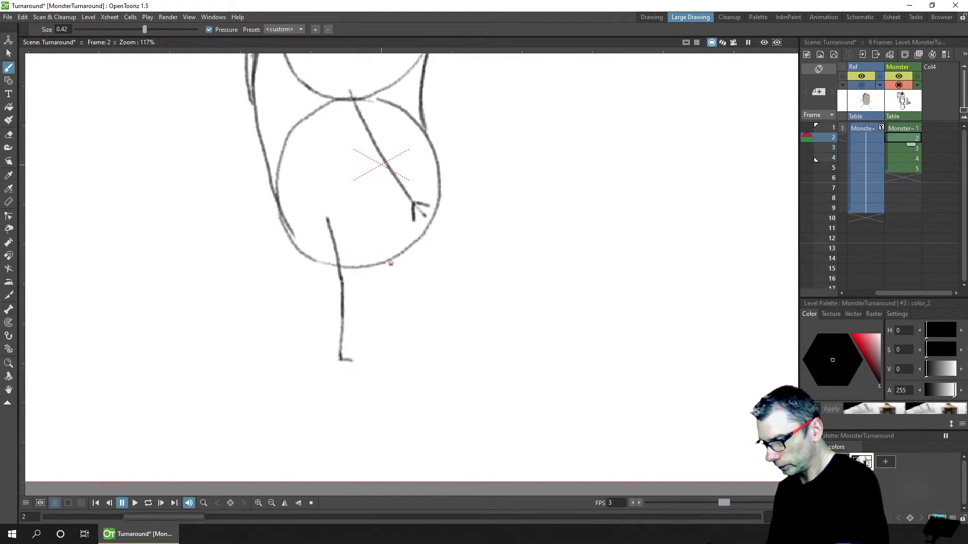
key("comma")
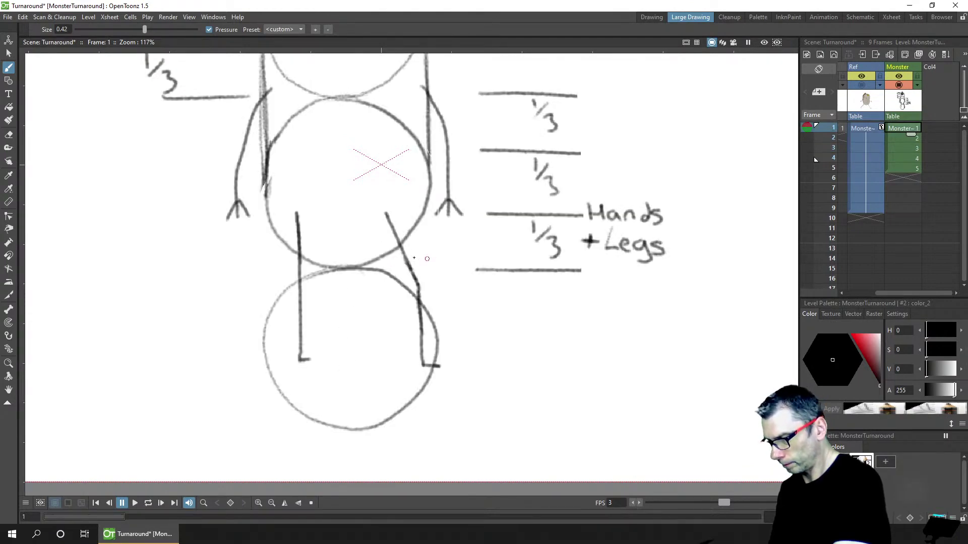
key("period")
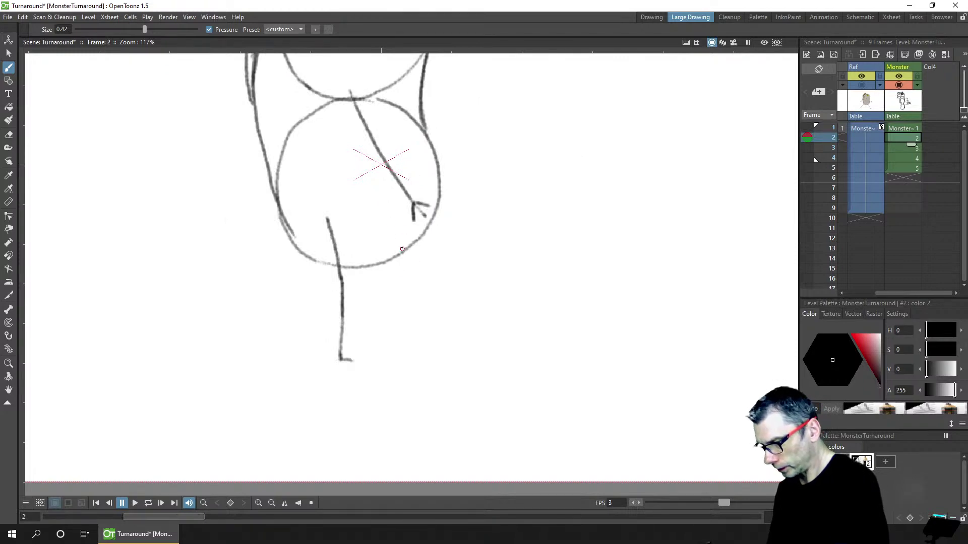
key("comma")
key("period")
key("comma")
key("period")
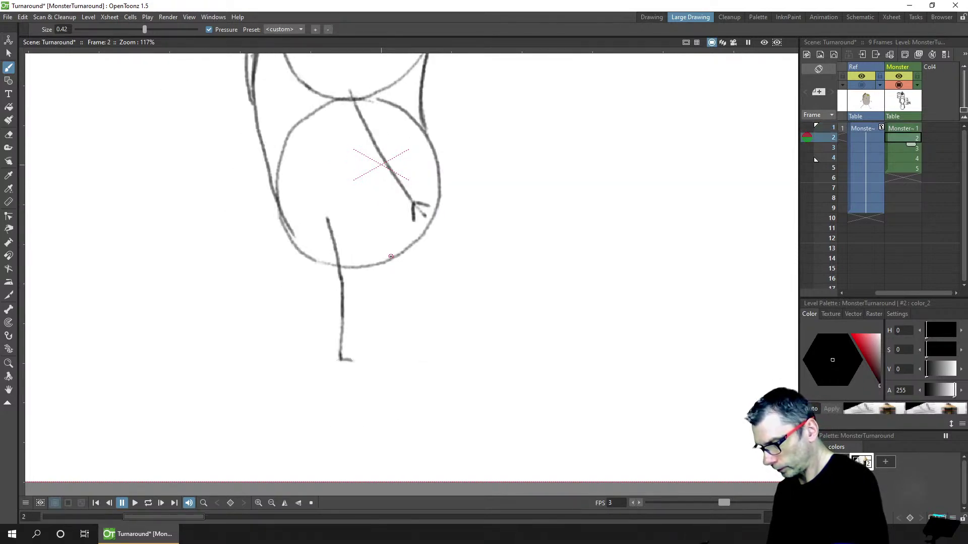
Draw the far leg on frame 2 from the belly's lower edge down to a short foot, checking its position against frame 1
left_click_drag(393, 261, 399, 281)
key("comma")
key("period")
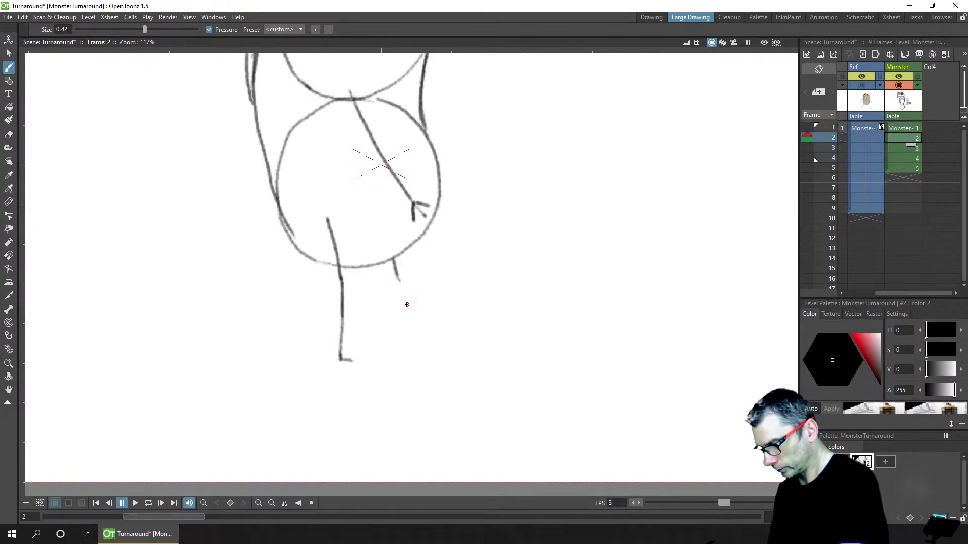
key("comma")
key("period")
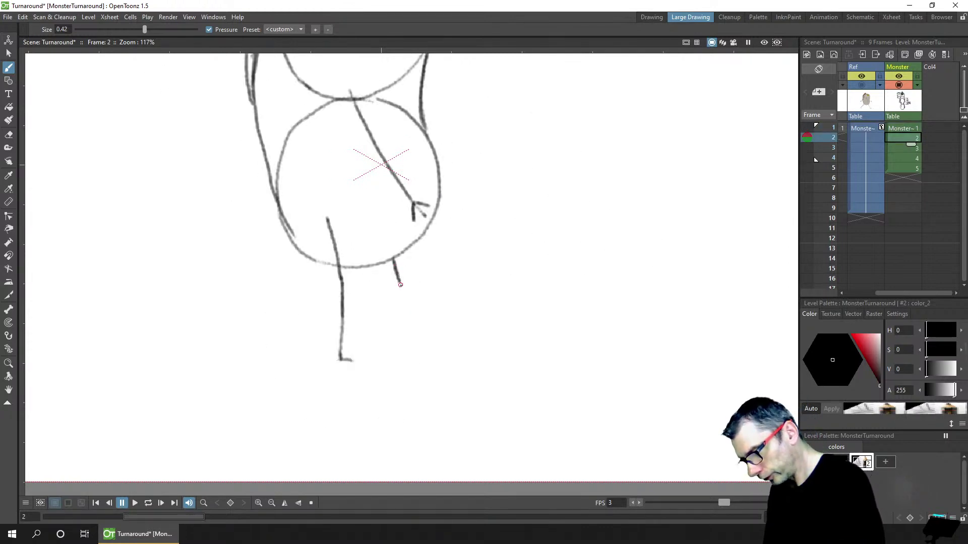
key("comma")
key("period")
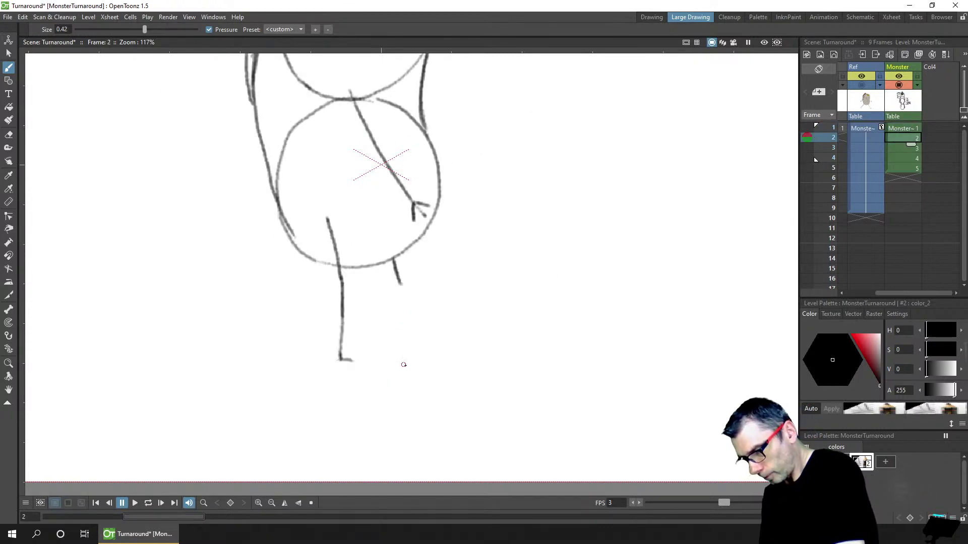
left_click_drag(410, 363, 413, 364)
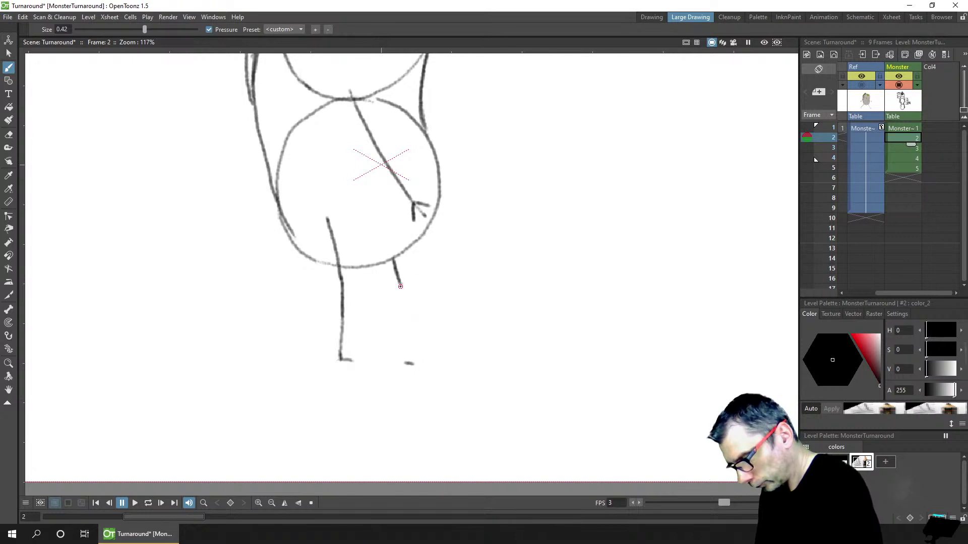
left_click_drag(400, 287, 405, 362)
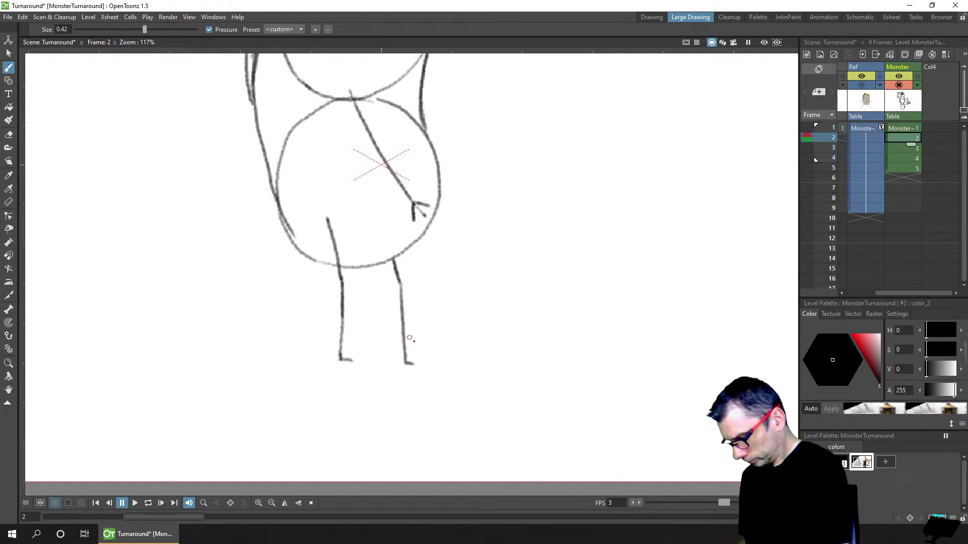
key("ctrl+z")
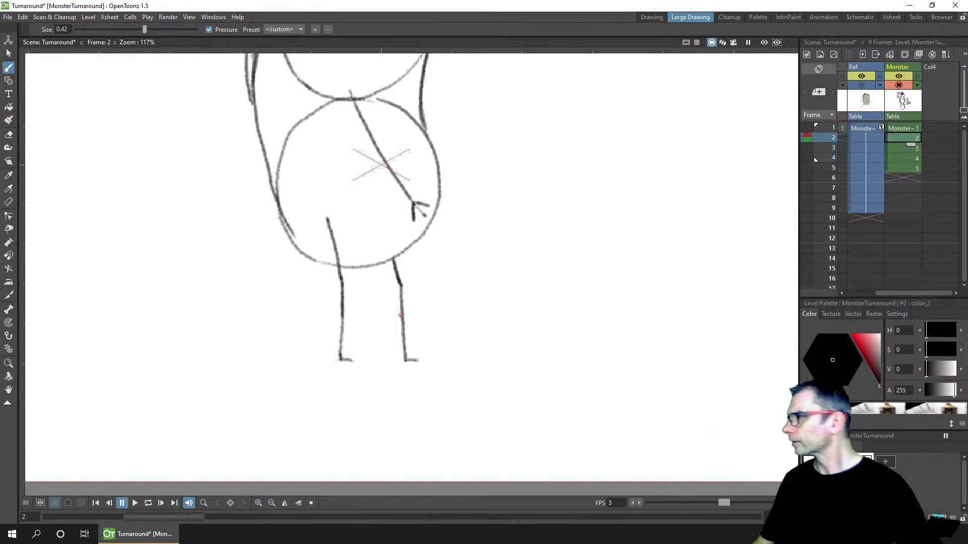
Flip through frames 1 to 3 to compare both legs across the views and save the scene
key("comma")
key("period")
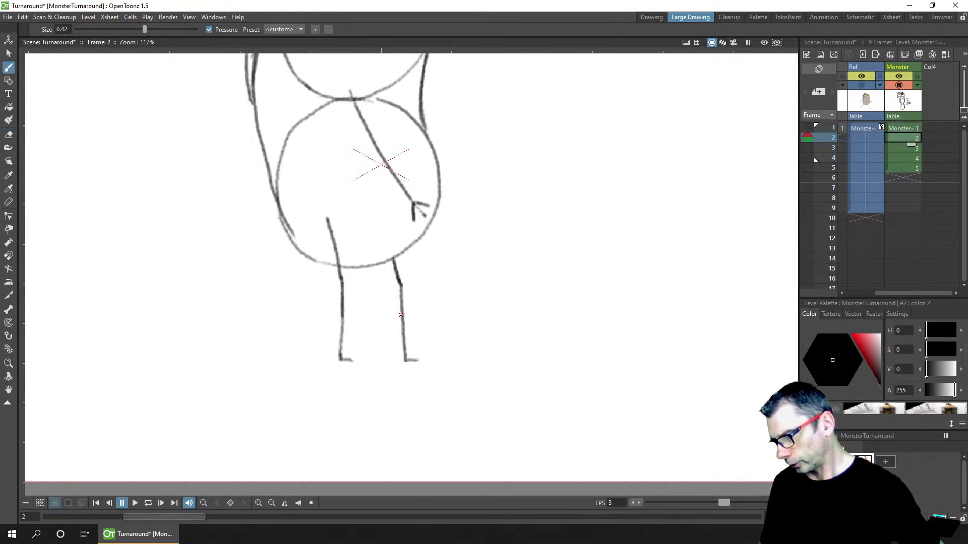
key("period")
key("comma")
key("comma")
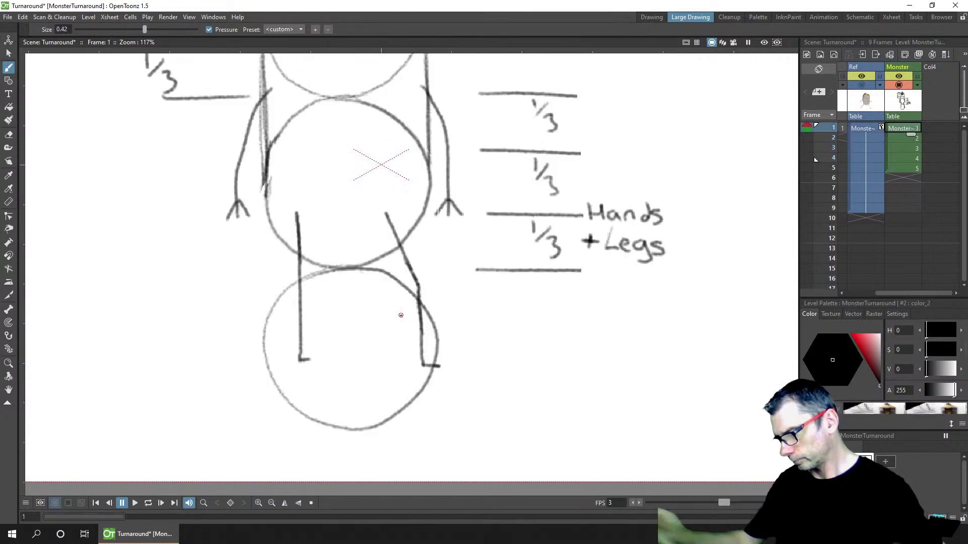
key("ctrl+s")
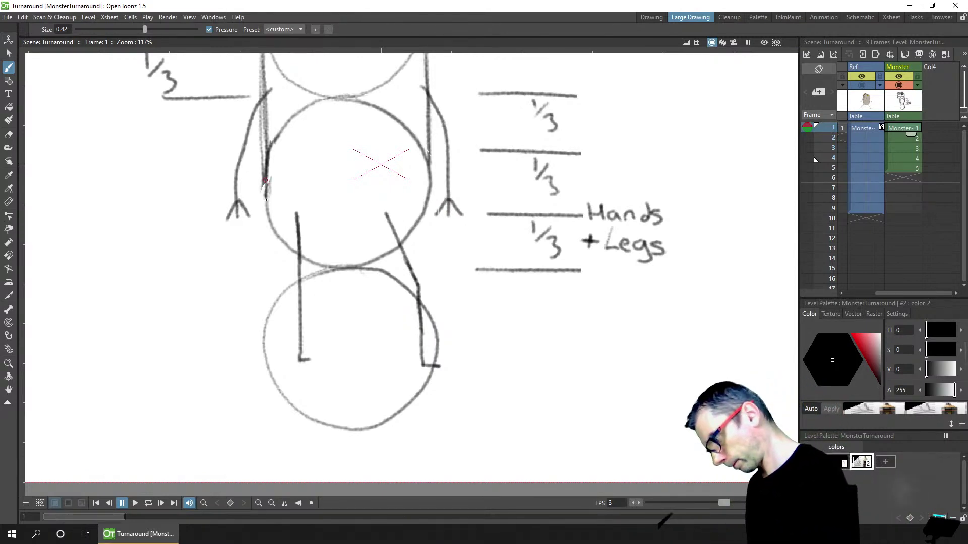
left_click(280, 226)
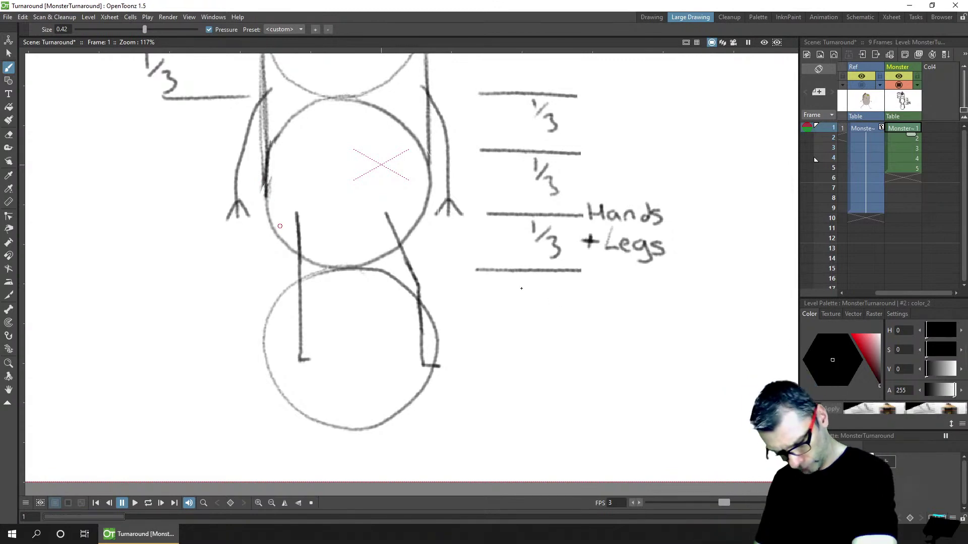
Erase the head and belly construction arcs inside the monster's body on frame 2 and save the scene
key("ctrl+s")
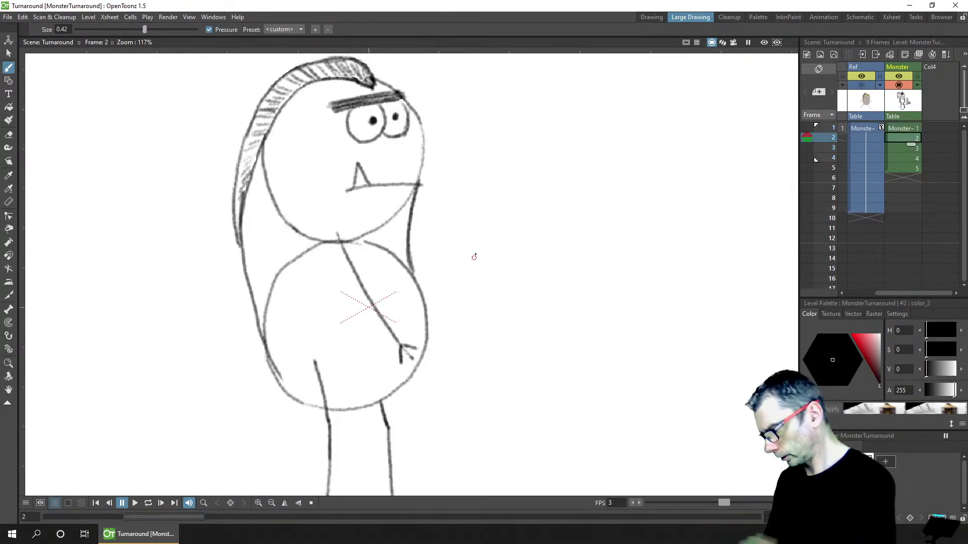
key("a")
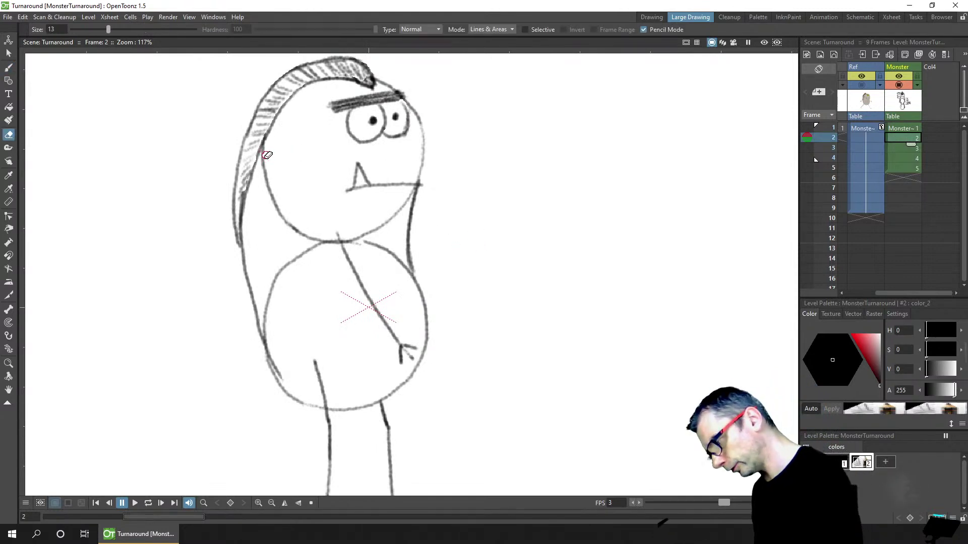
mouse_move(267, 155)
left_mouse_down()
mouse_move(307, 242)
mouse_move(303, 221)
mouse_move(314, 232)
mouse_move(270, 297)
left_mouse_up()
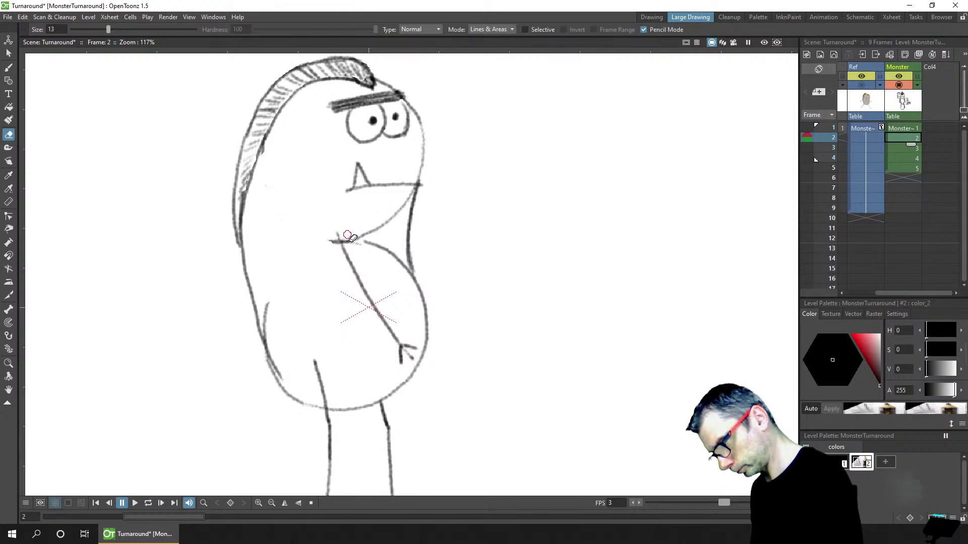
mouse_move(348, 235)
left_mouse_down()
mouse_move(268, 185)
mouse_move(272, 208)
mouse_move(373, 228)
mouse_move(357, 237)
mouse_move(404, 204)
mouse_move(393, 239)
mouse_move(361, 243)
left_mouse_up()
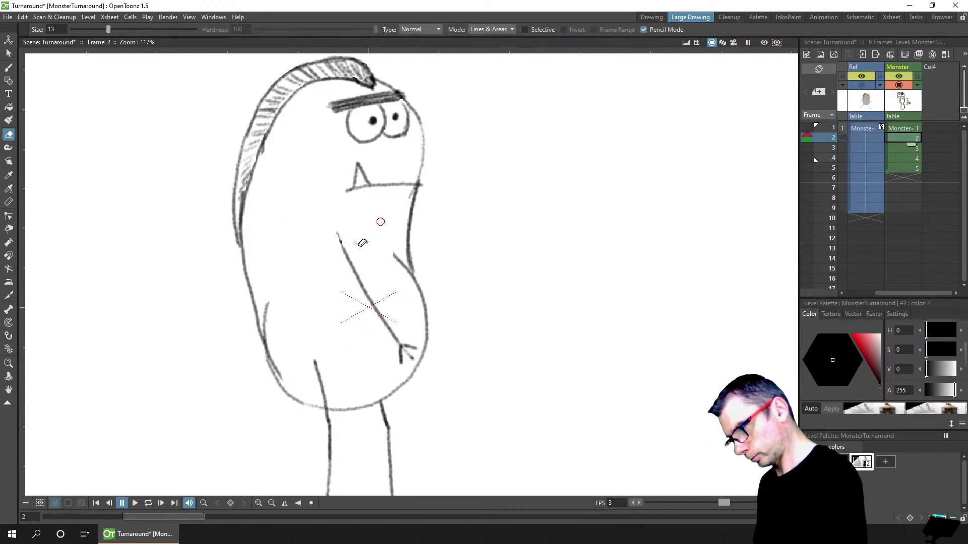
key("ctrl+s")
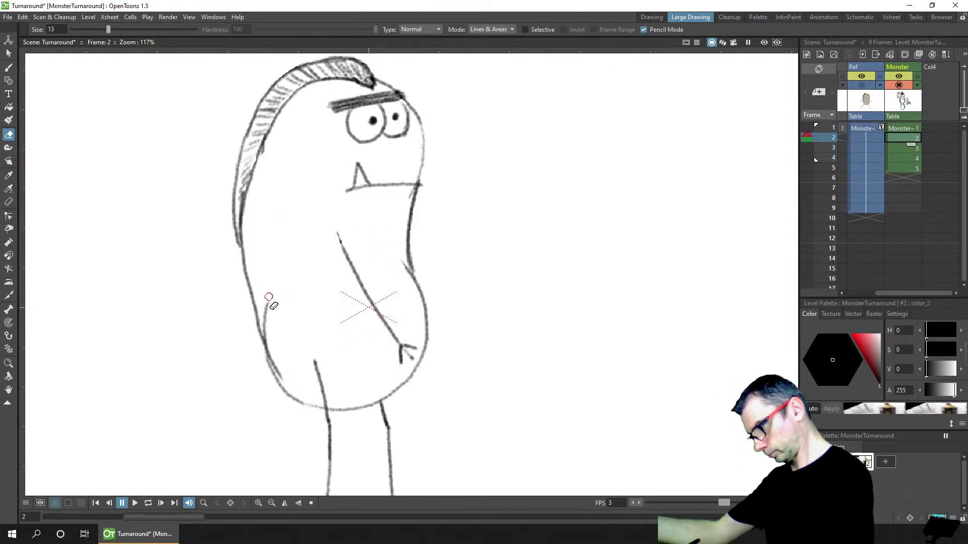
Flip through frames 1 to 4 to compare the front, three-quarter, side and back views of the monster
left_click(833, 128)
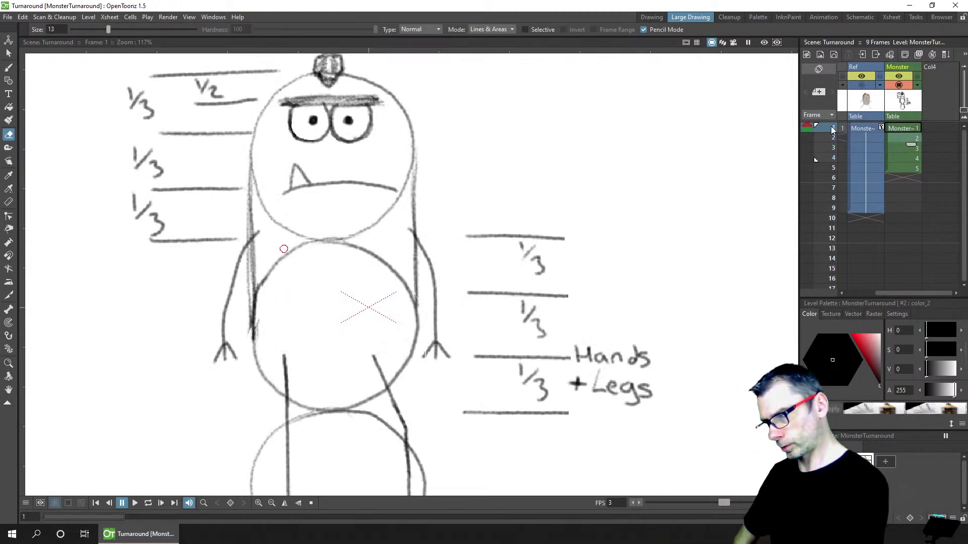
left_click(833, 138)
left_click(833, 148)
left_click_drag(833, 149, 830, 126)
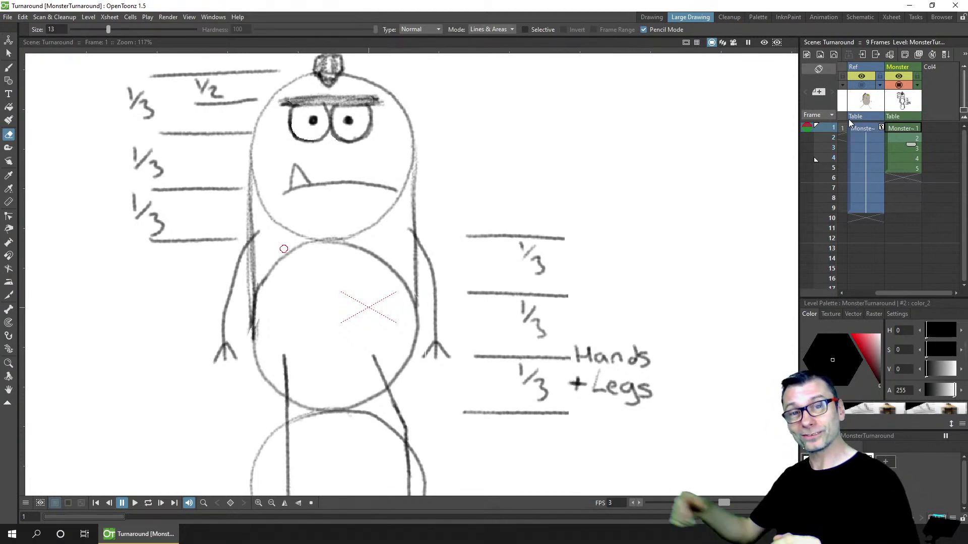
left_click(909, 138)
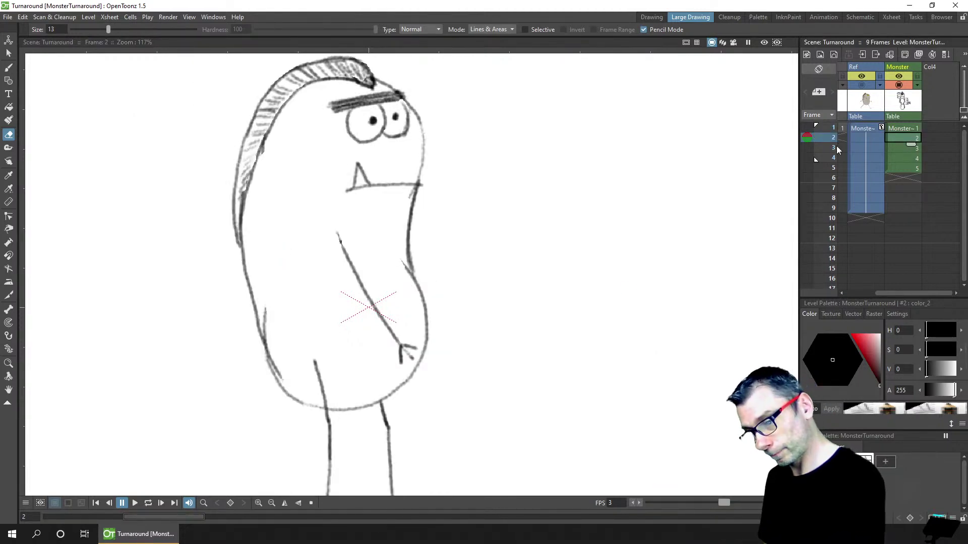
left_click(830, 147)
left_click(841, 157)
left_click(907, 138)
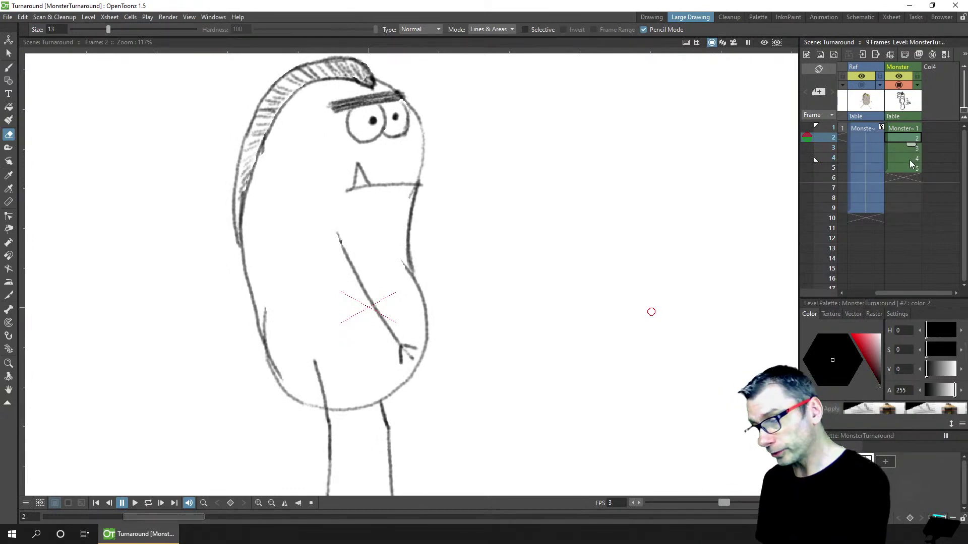
left_click(908, 148)
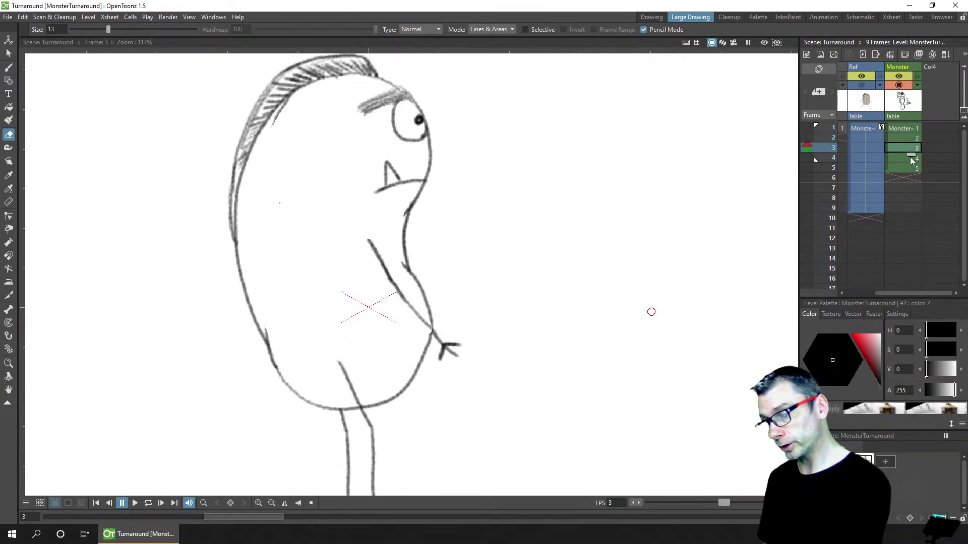
left_click(911, 159)
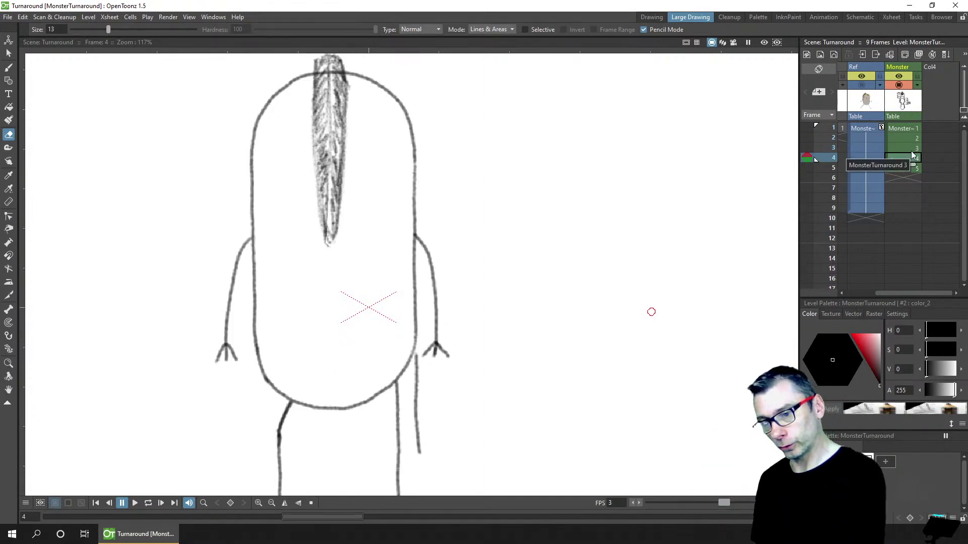
left_click(914, 146)
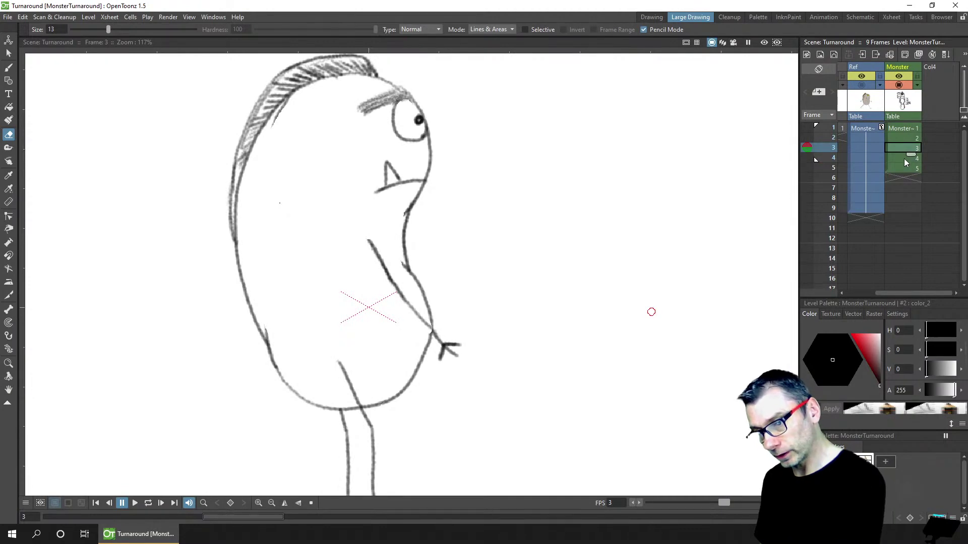
left_click(900, 160)
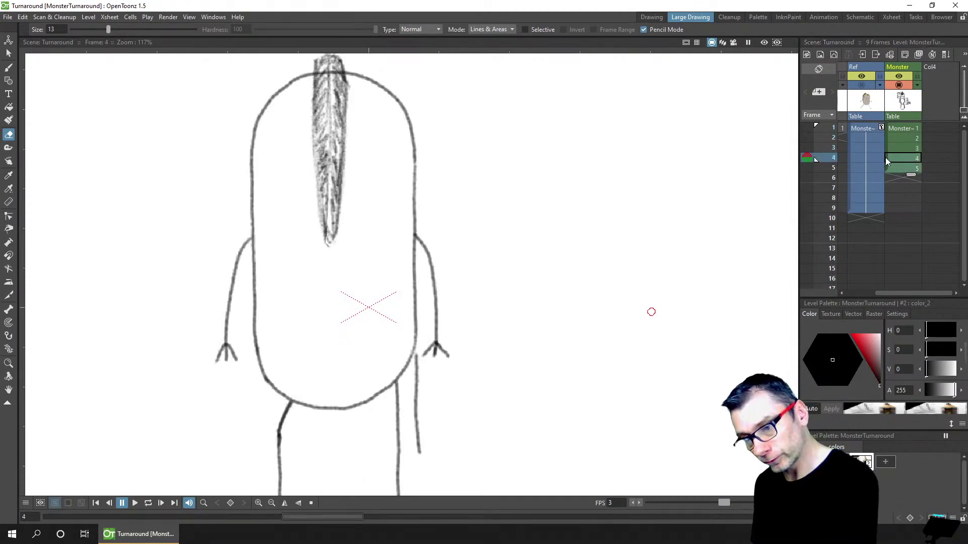
Move the Monster drawings from frame 4 onward down one frame, add a blank drawing on frame 4, and save the scene
left_click_drag(885, 157, 888, 173)
left_click(900, 158)
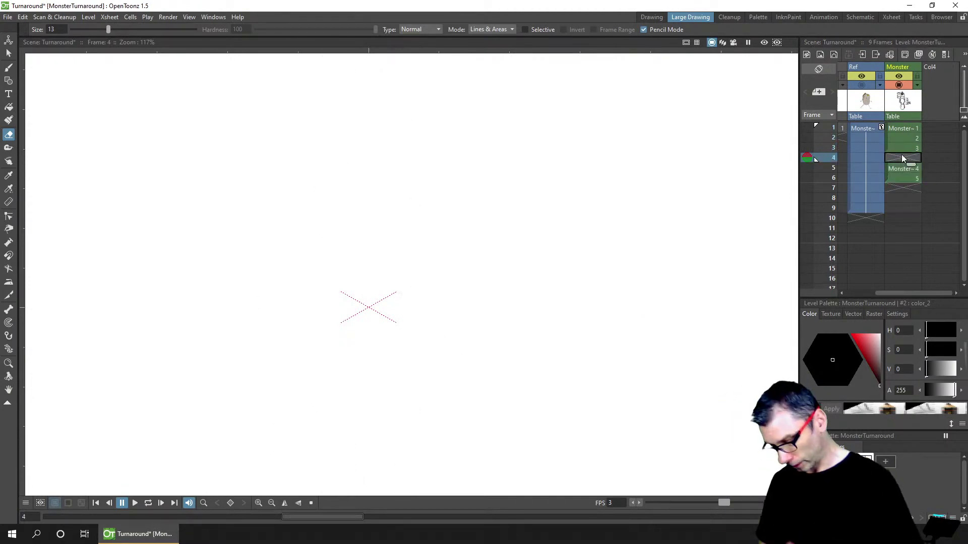
key("ctrl+s")
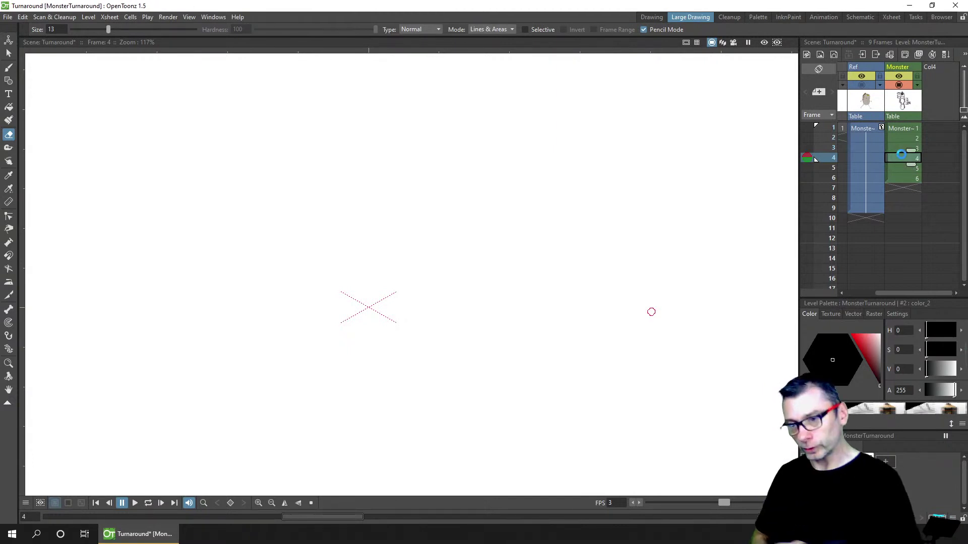
left_click(898, 167)
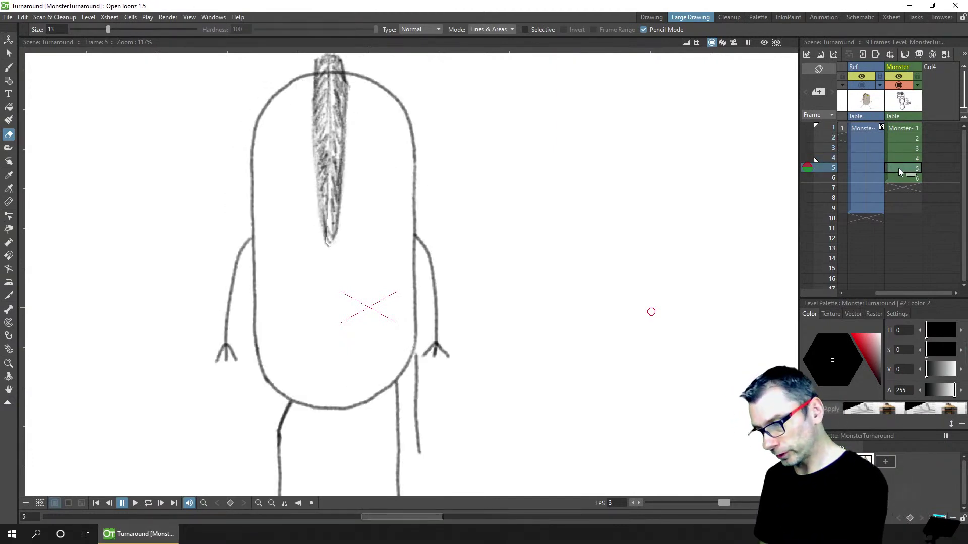
key("Down")
key("Up")
key("Up")
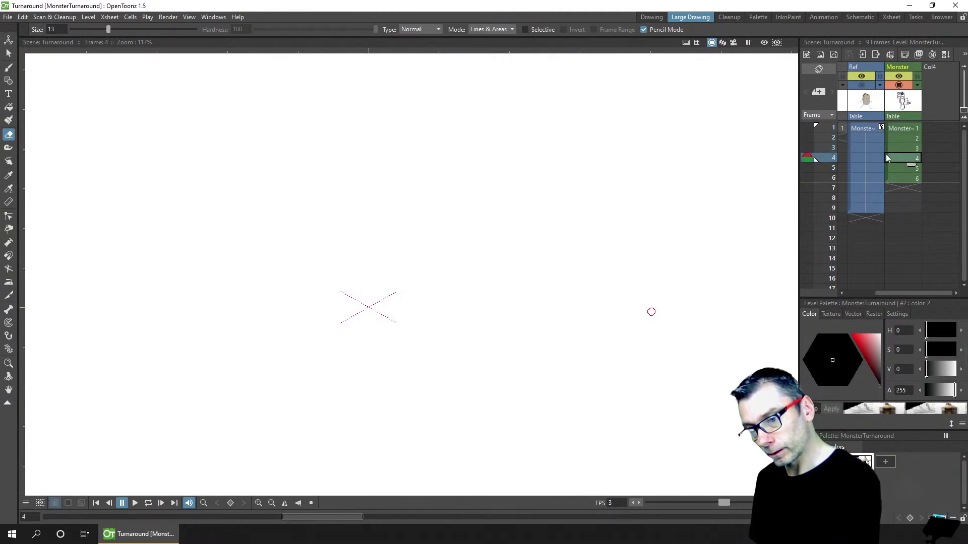
Onion-skin frame 2 under the blank frame 4 and trace the monster's whole body outline over it with the brush
left_click(807, 139)
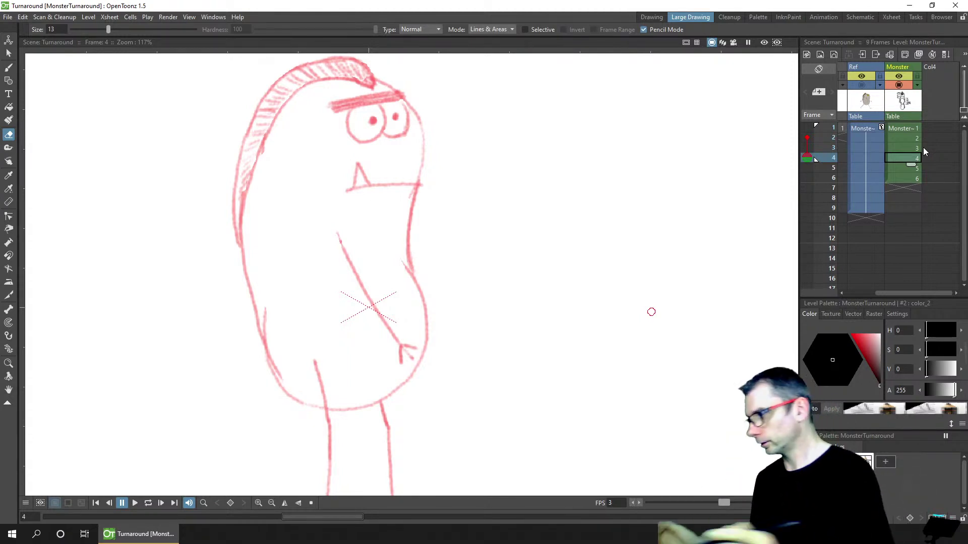
left_click(8, 68)
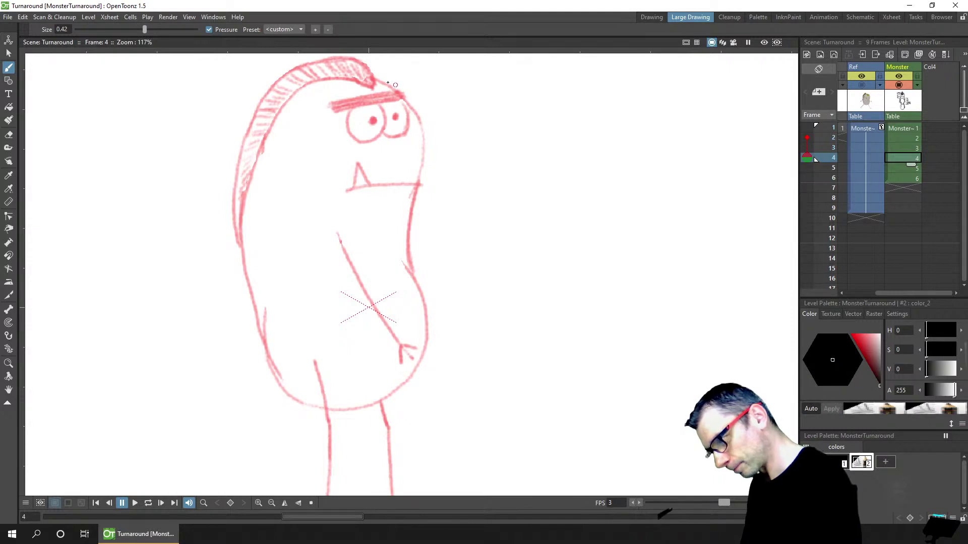
mouse_move(403, 96)
left_mouse_down()
mouse_move(424, 138)
mouse_move(409, 257)
left_mouse_up()
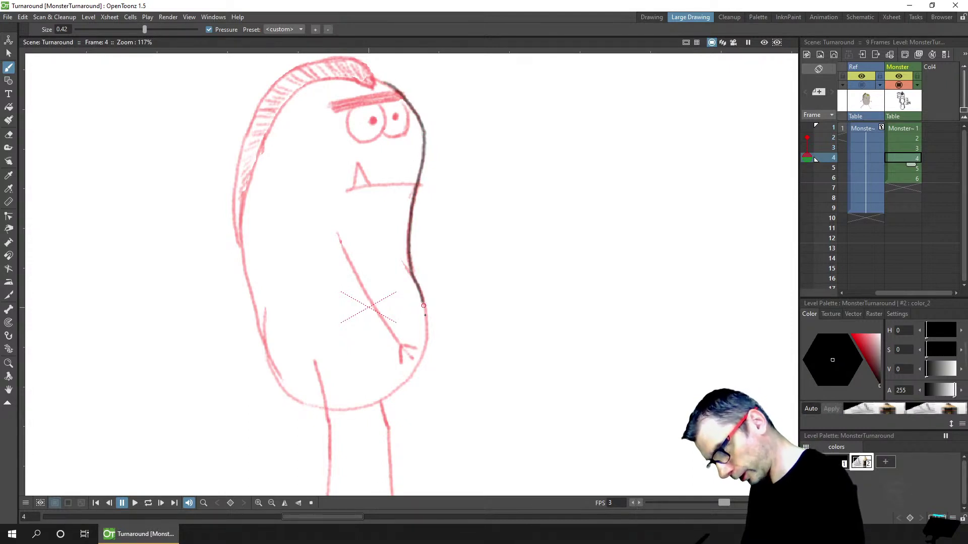
left_click_drag(424, 351, 422, 355)
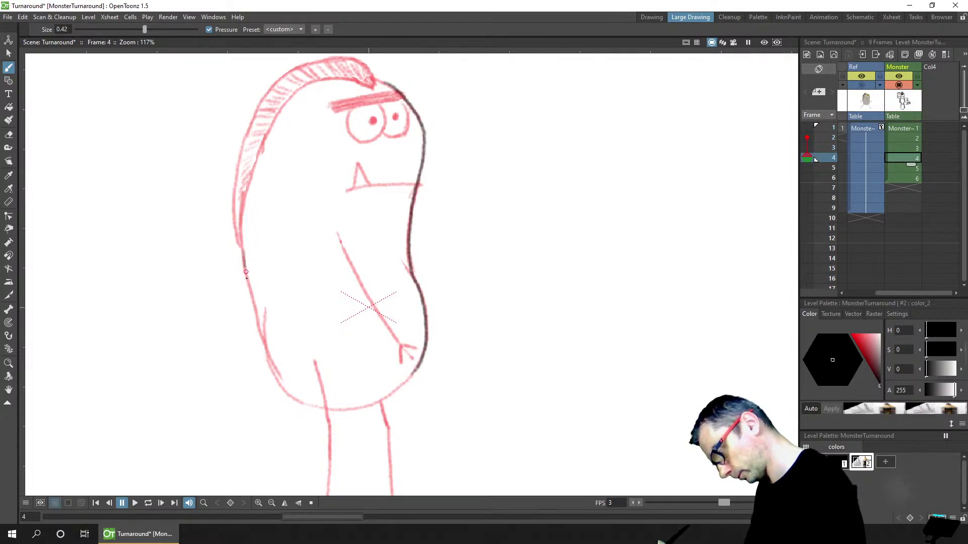
mouse_move(246, 273)
left_mouse_down()
mouse_move(269, 366)
mouse_move(295, 402)
mouse_move(346, 412)
mouse_move(399, 388)
mouse_move(418, 360)
mouse_move(385, 400)
mouse_move(305, 406)
left_mouse_up()
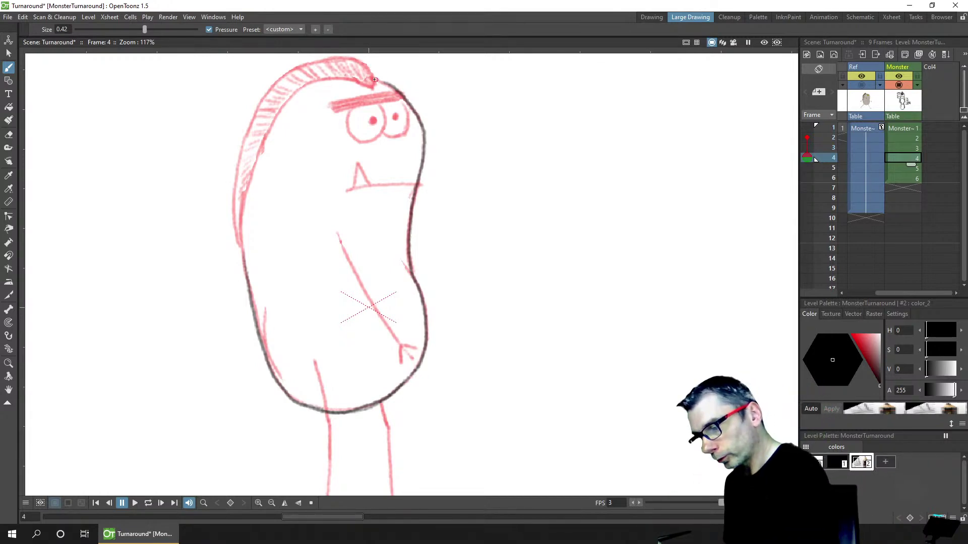
mouse_move(320, 75)
left_mouse_down()
mouse_move(291, 89)
mouse_move(262, 132)
mouse_move(243, 197)
mouse_move(244, 272)
left_mouse_up()
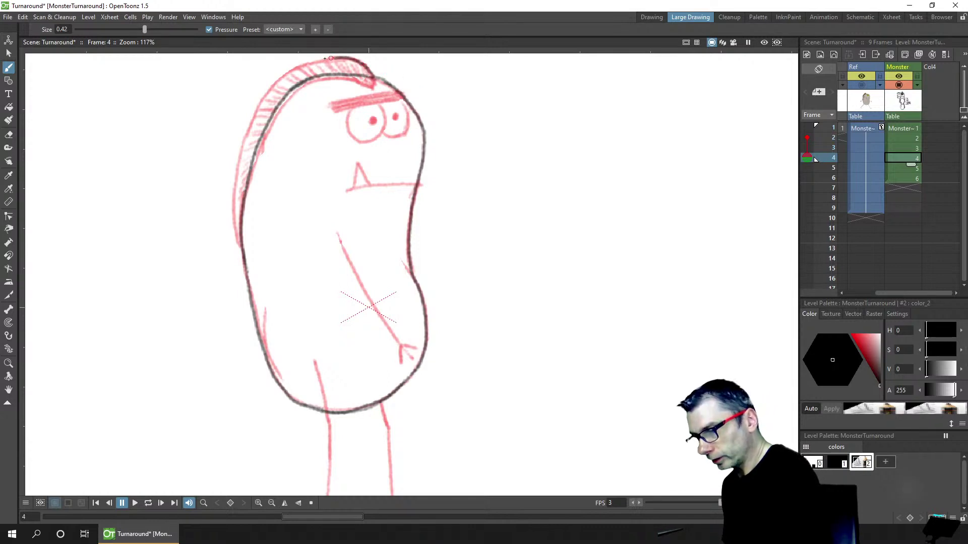
Trace the hair crest's outer edge on frame 4 down the monster's back, fill it with hatching and save the scene
left_click_drag(280, 81, 304, 62)
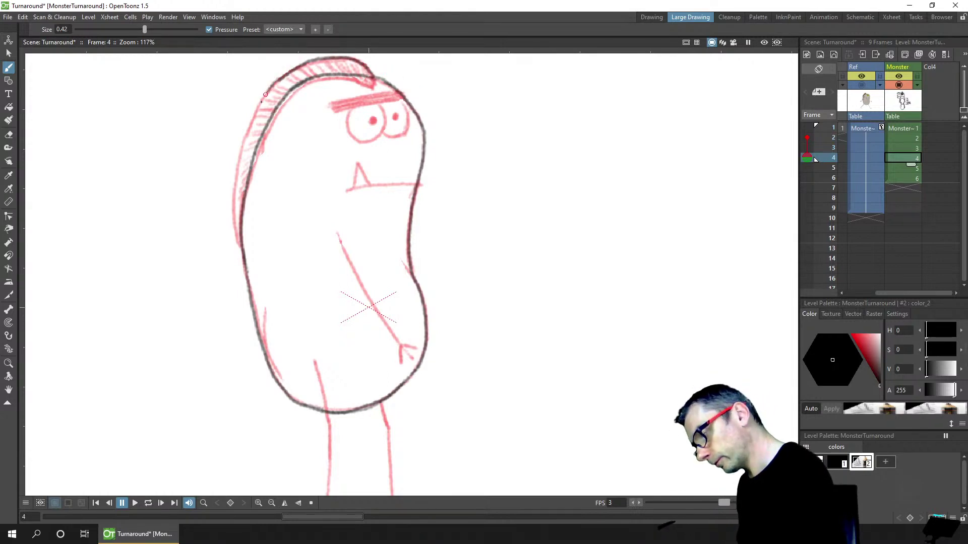
mouse_move(250, 124)
left_mouse_down()
mouse_move(235, 209)
mouse_move(240, 254)
left_mouse_up()
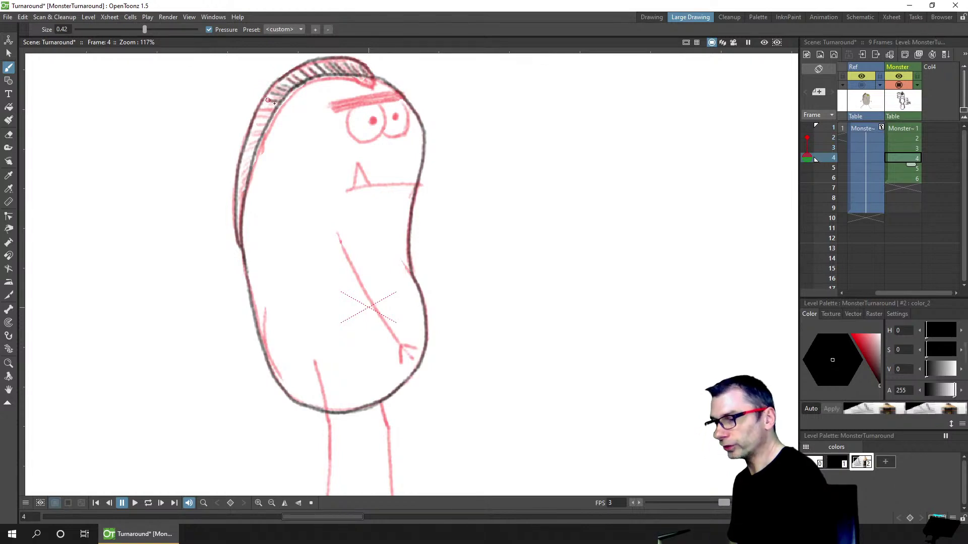
left_click_drag(263, 110, 240, 204)
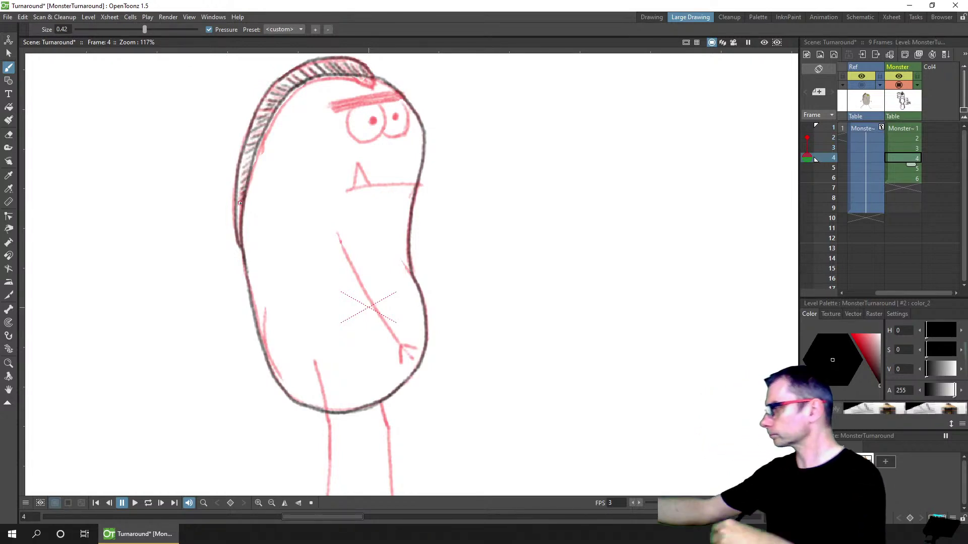
key("ctrl+s")
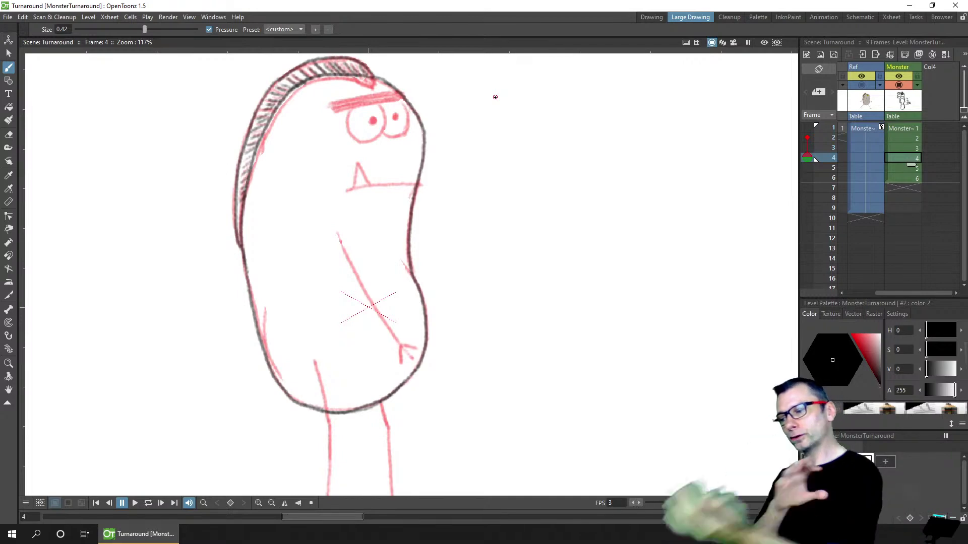
Turn off the onion skin and flip through frames 2 to 5 to compare the new outline with the neighbouring views
left_click(908, 168)
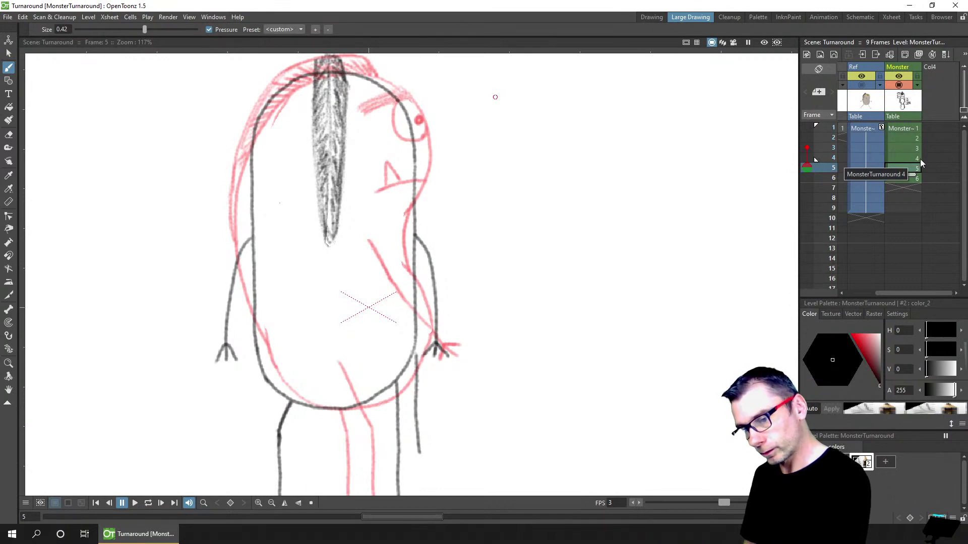
left_click(806, 148)
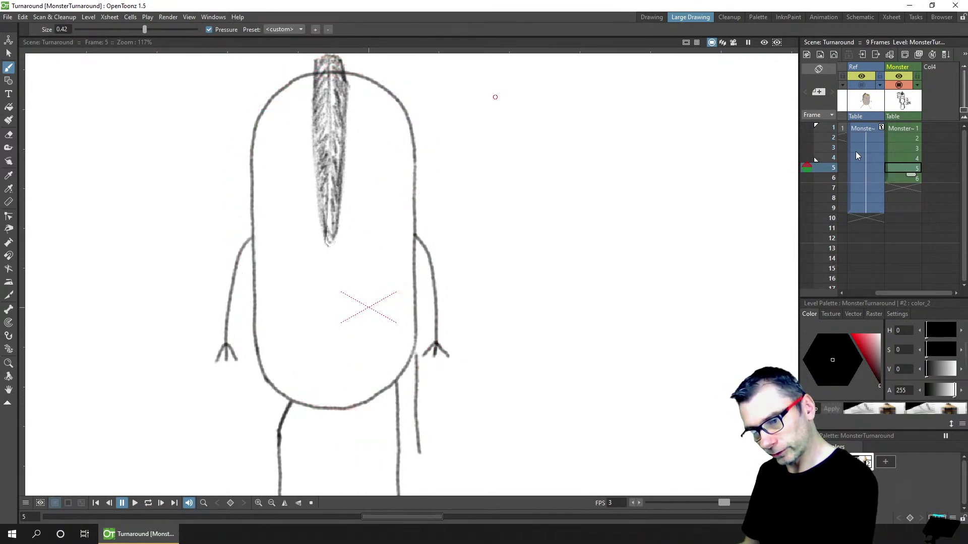
left_click(908, 150)
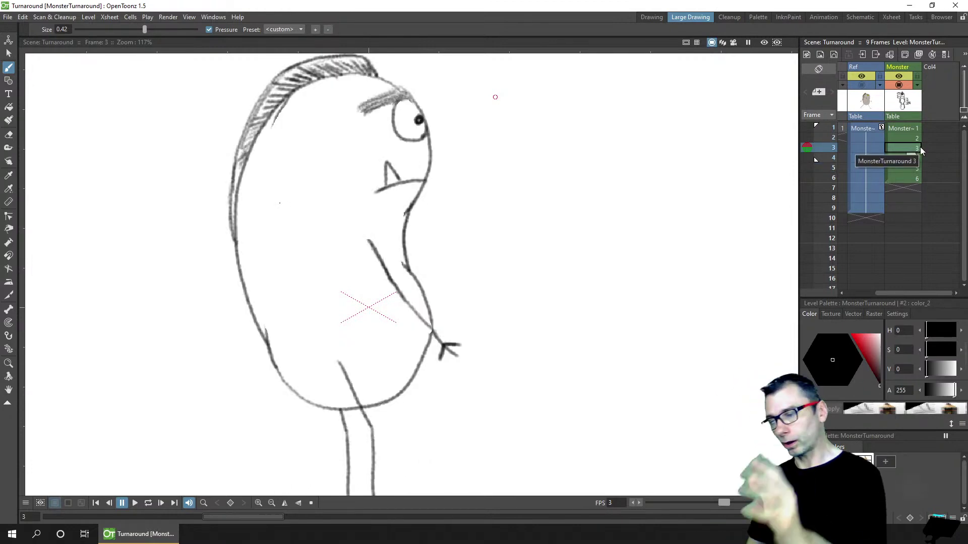
left_click(908, 158)
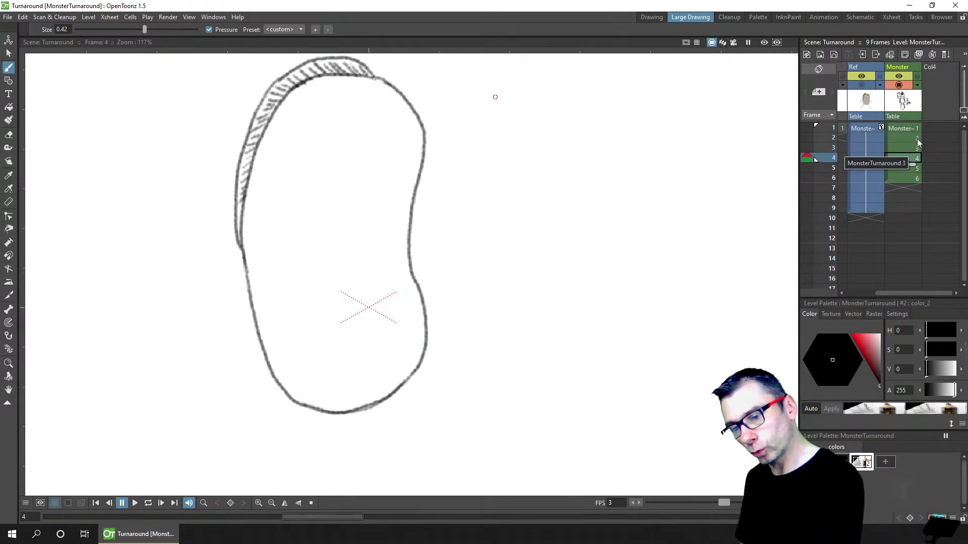
left_click(909, 137)
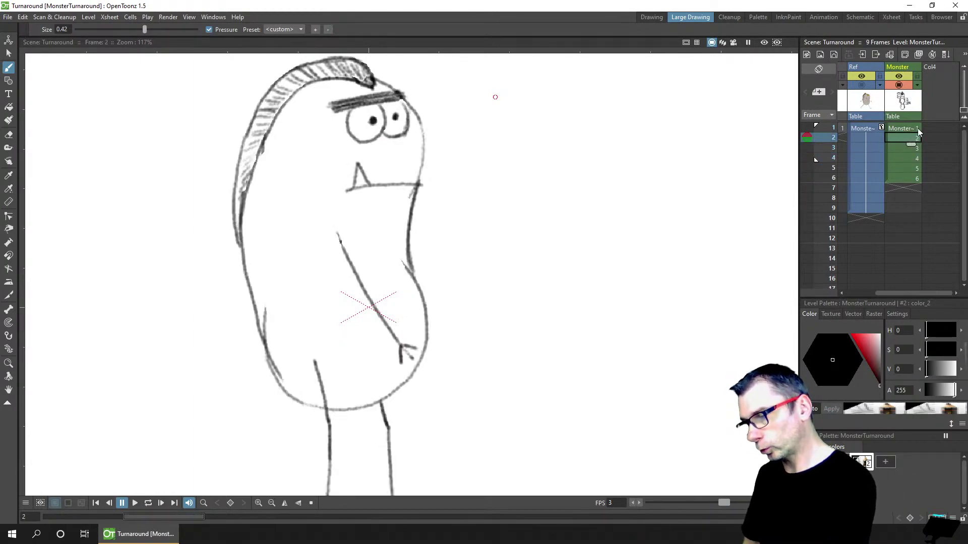
left_click(915, 169)
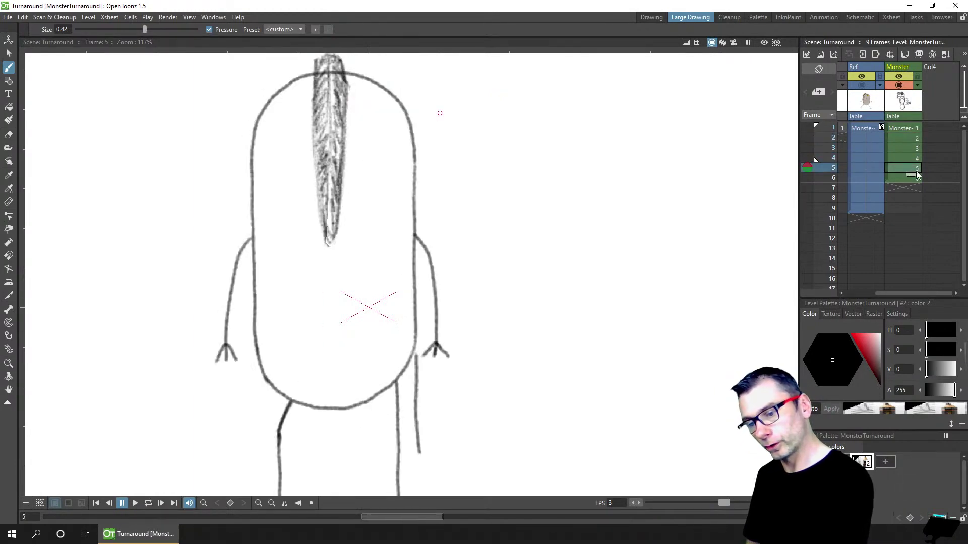
left_click(906, 158)
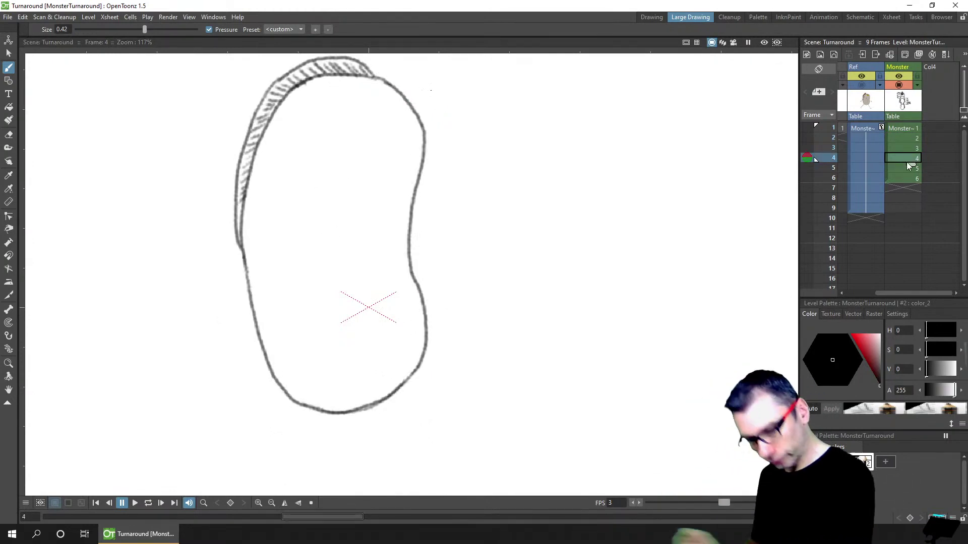
key("comma")
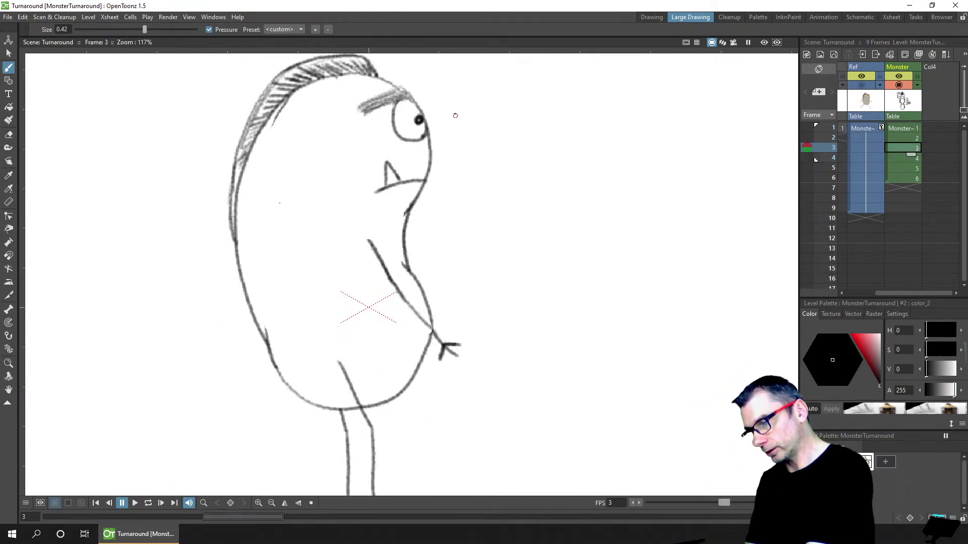
Draw a short dark eyebrow at the upper front edge of the head on frame 4, checking its placement against frame 3
key("period")
key("comma")
key("period")
key("comma")
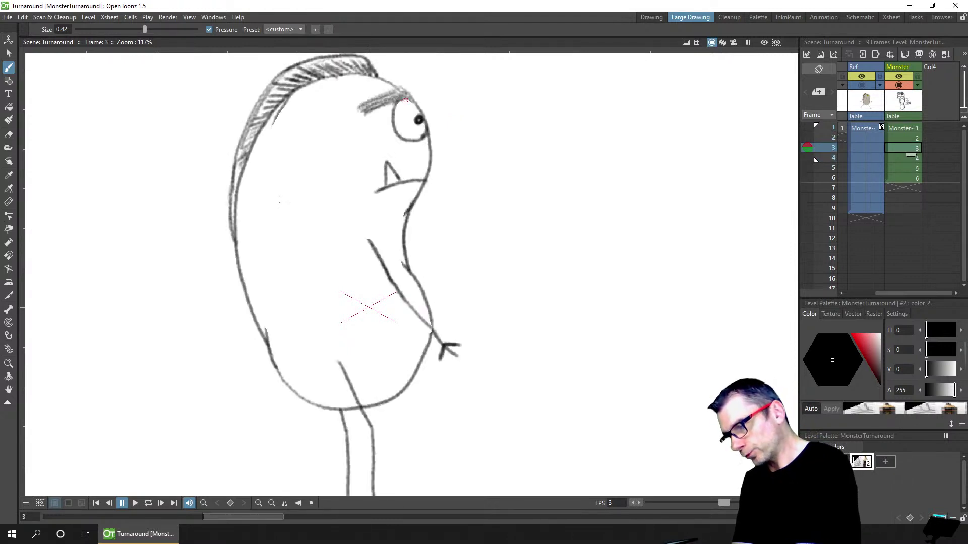
key("period")
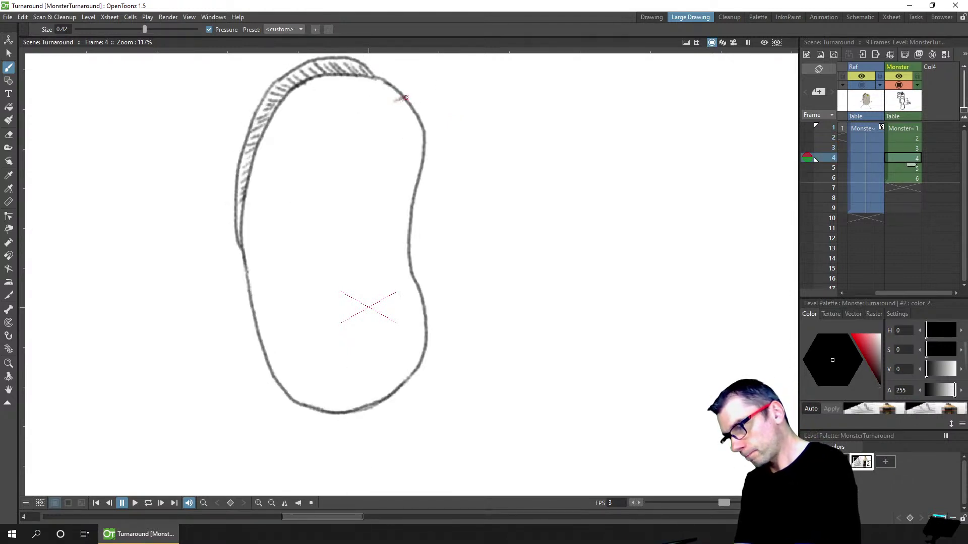
left_click_drag(397, 103, 410, 98)
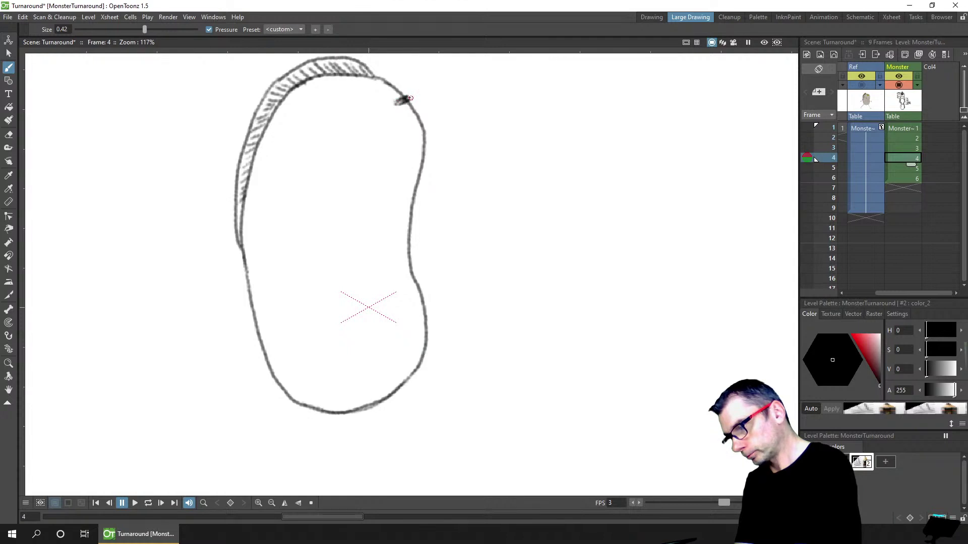
key("comma")
key("period")
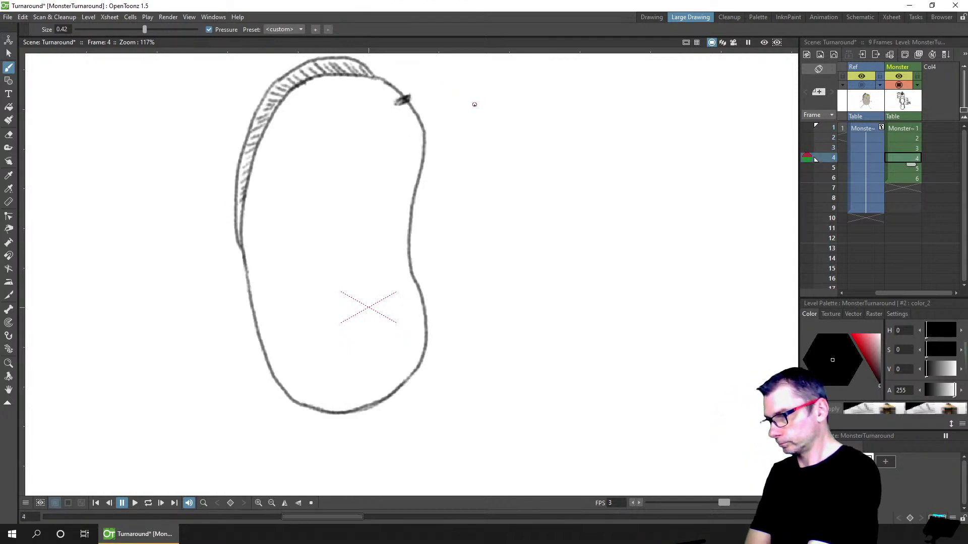
Draw the narrow sliver of eye below the eyebrow on frame 4, using frame 3 as reference, and save the scene
key("period")
key("comma")
key("comma")
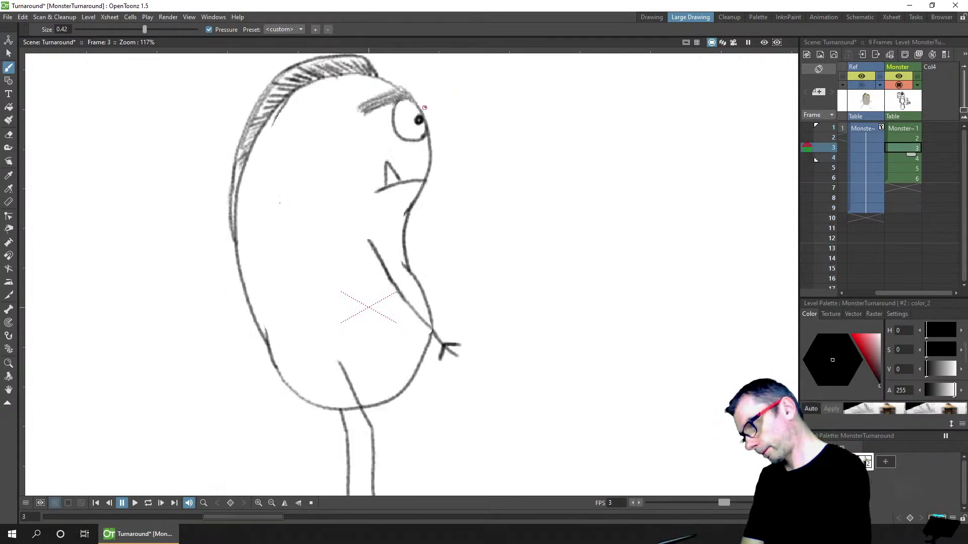
key("period")
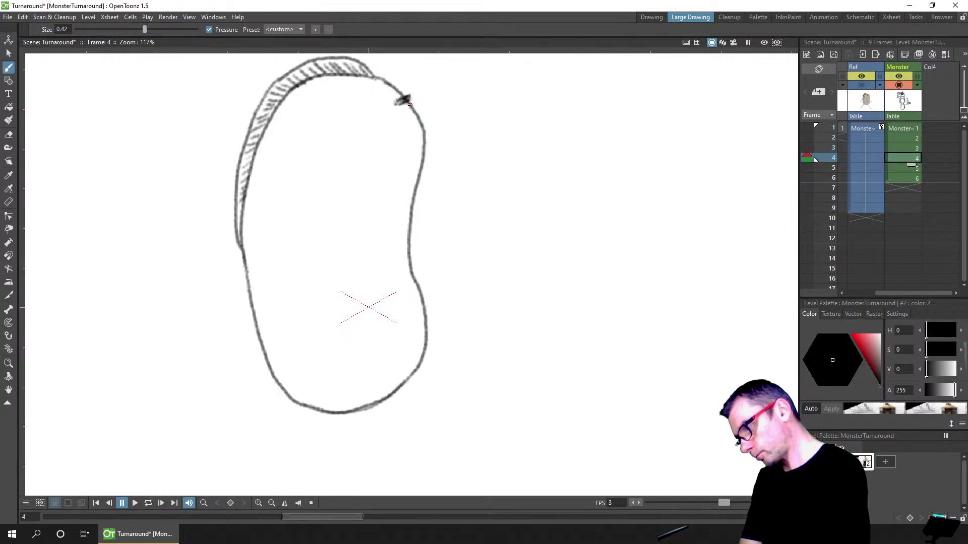
key("comma")
key("period")
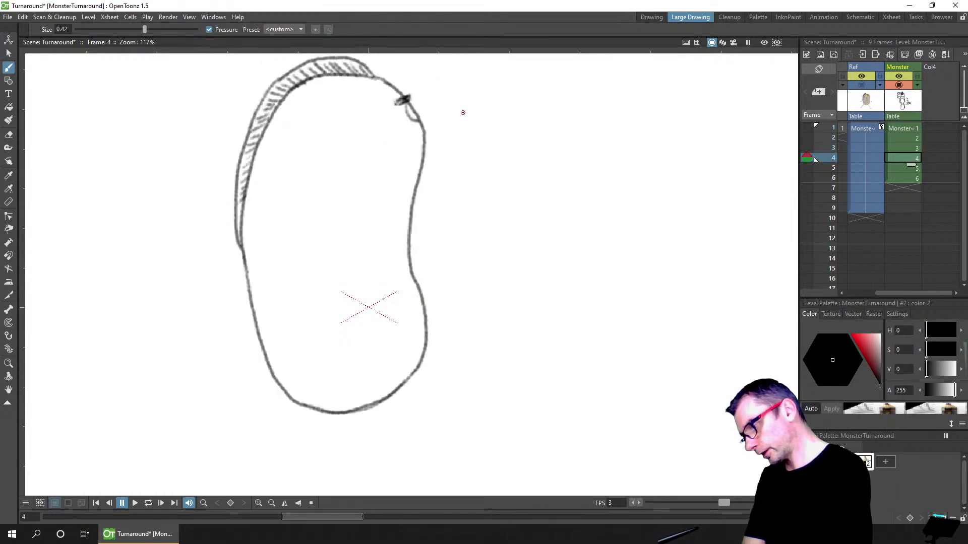
key("comma")
key("period")
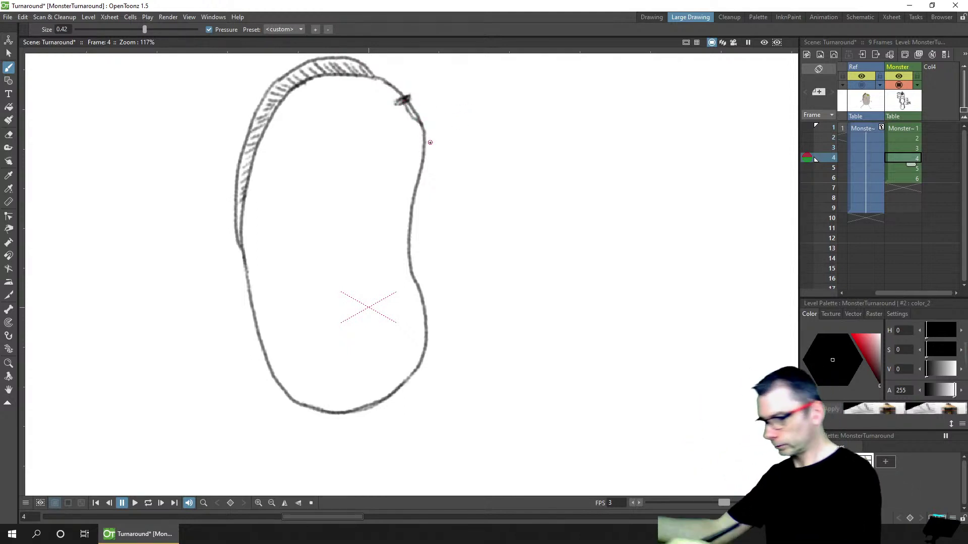
key("ctrl+s")
Flip between frames 3 and 4 to place the mouth, and draw a short mouth line at the face's front edge on frame 4
key("comma")
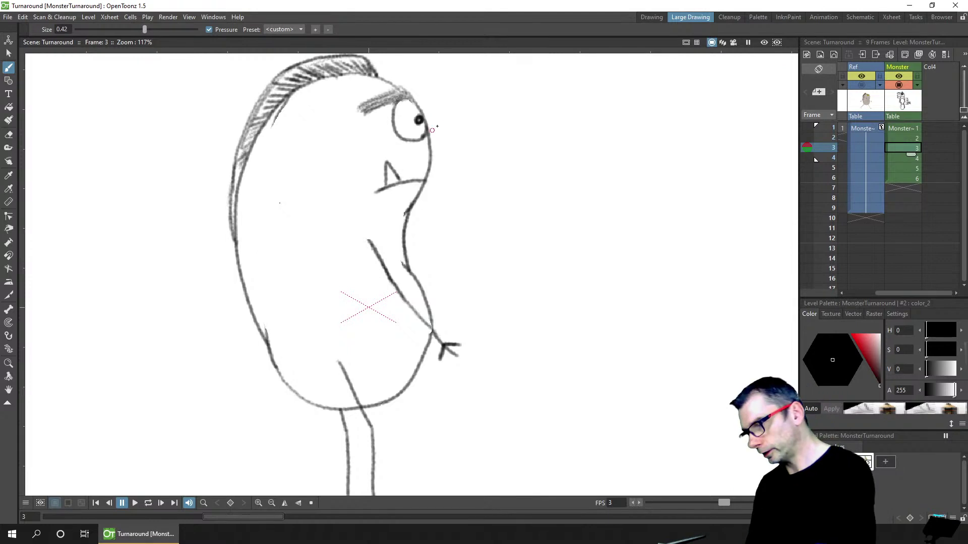
key("period")
key("comma")
key("period")
key("comma")
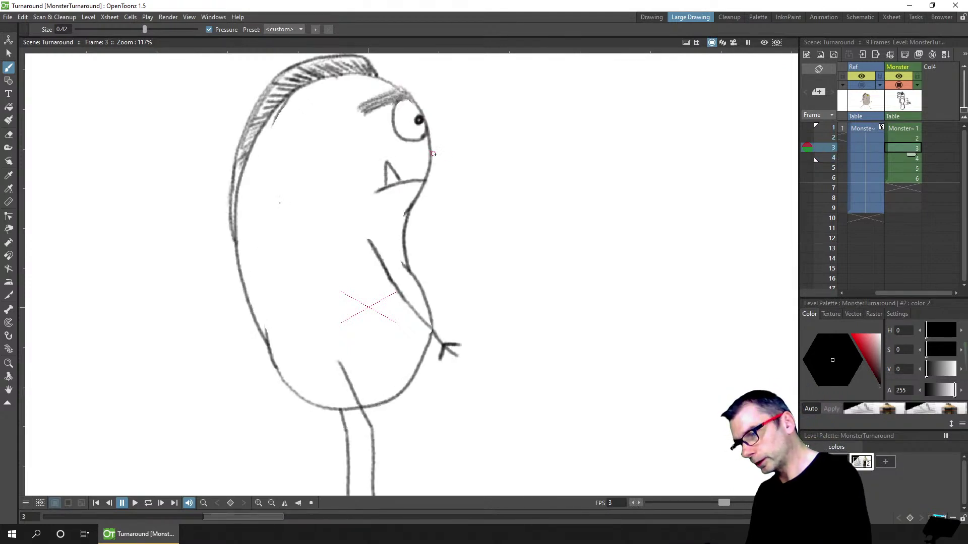
key("period")
key("comma")
key("period")
key("comma")
key("period")
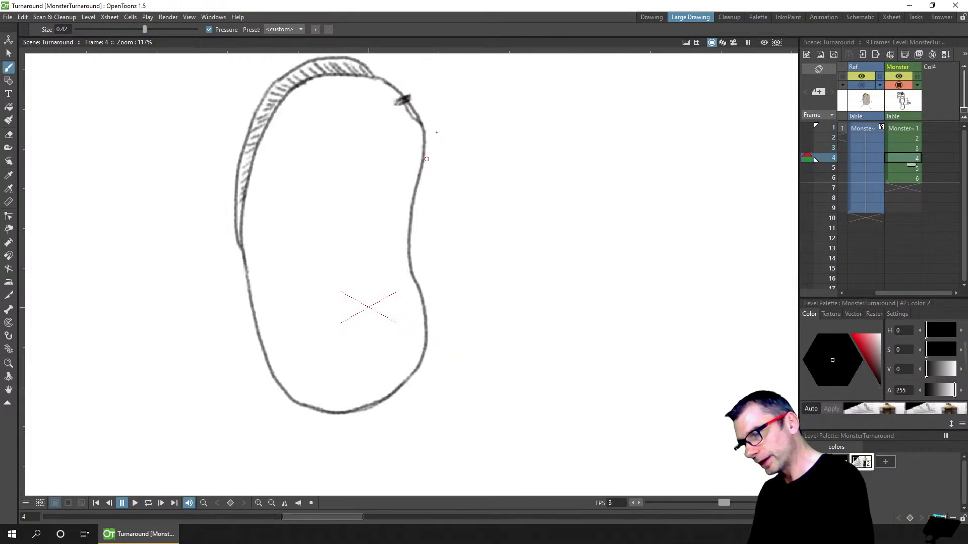
key("comma")
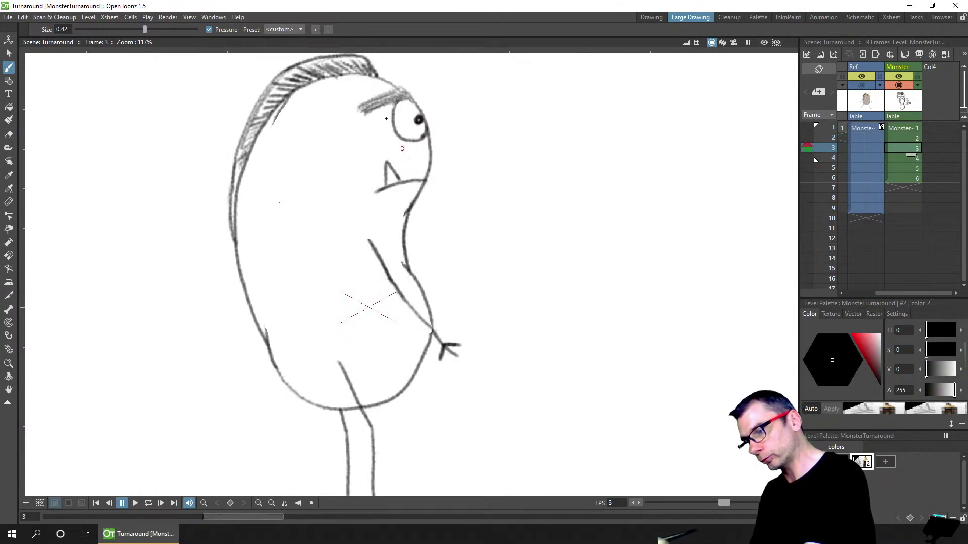
key("period")
key("comma")
key("period")
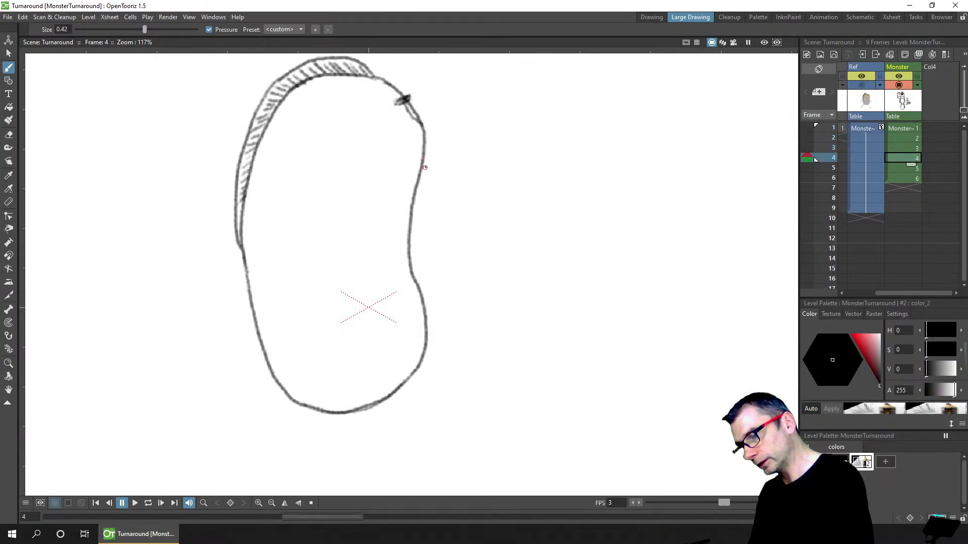
key("comma")
key("period")
key("comma")
key("period")
key("comma")
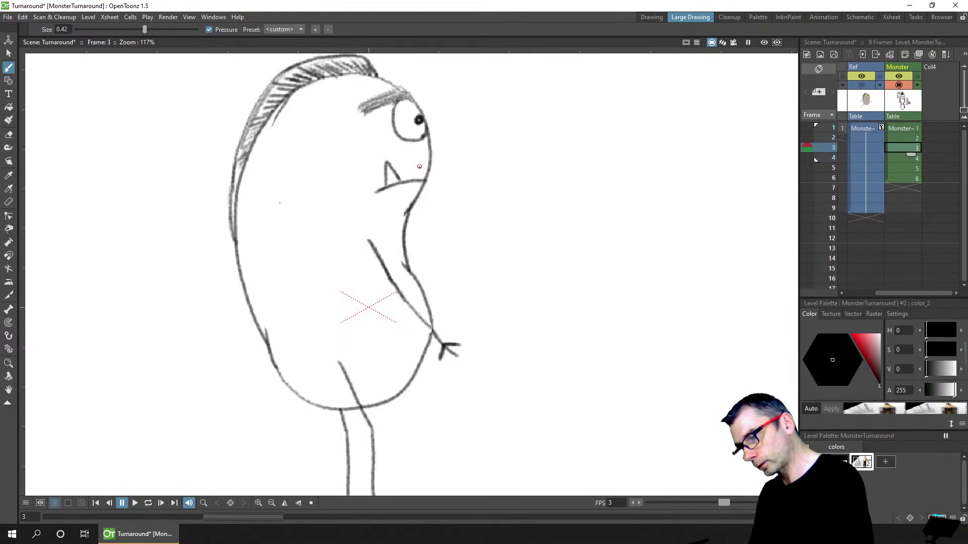
key("period")
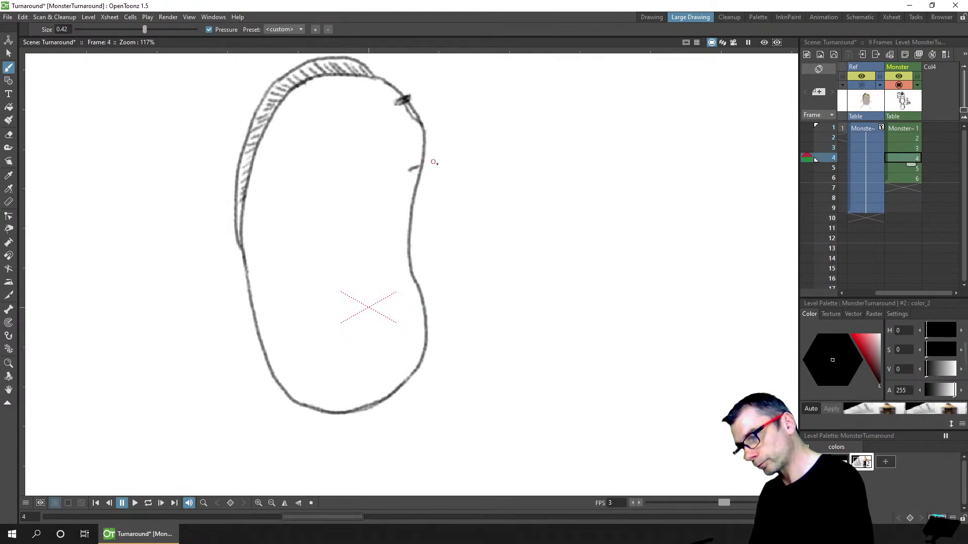
Add a small pointed tooth above the mouth on frame 4, reinforce the mouth line across the body edge and save the scene
key("comma")
key("period")
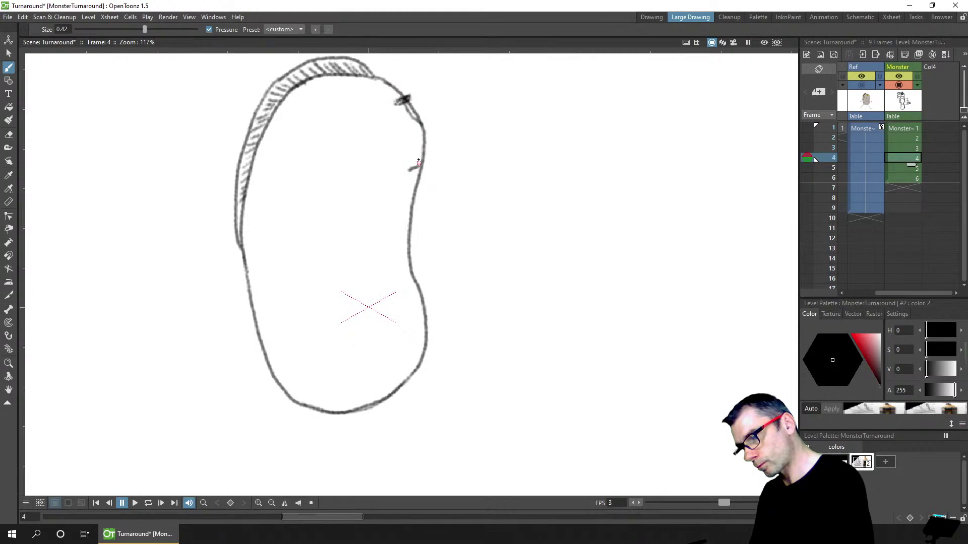
key("comma")
key("period")
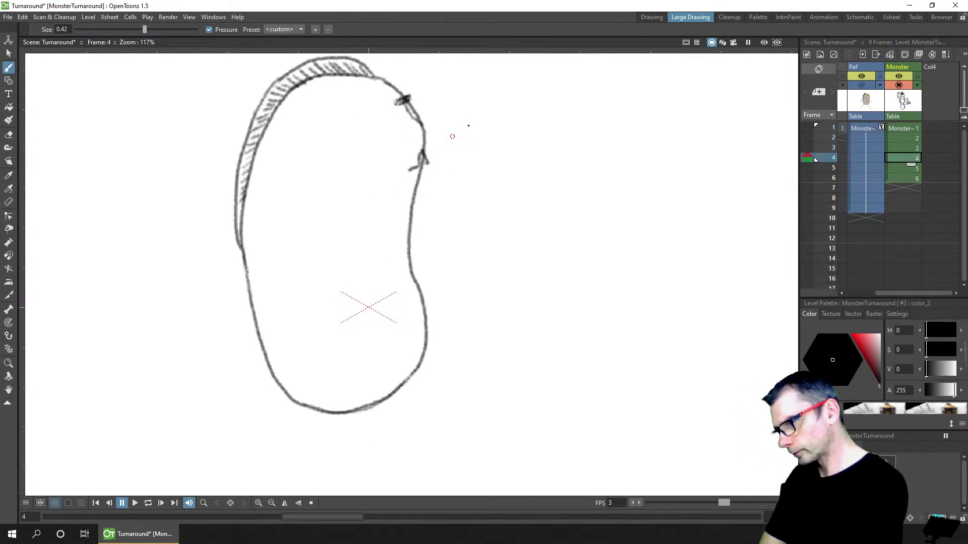
key("comma")
key("period")
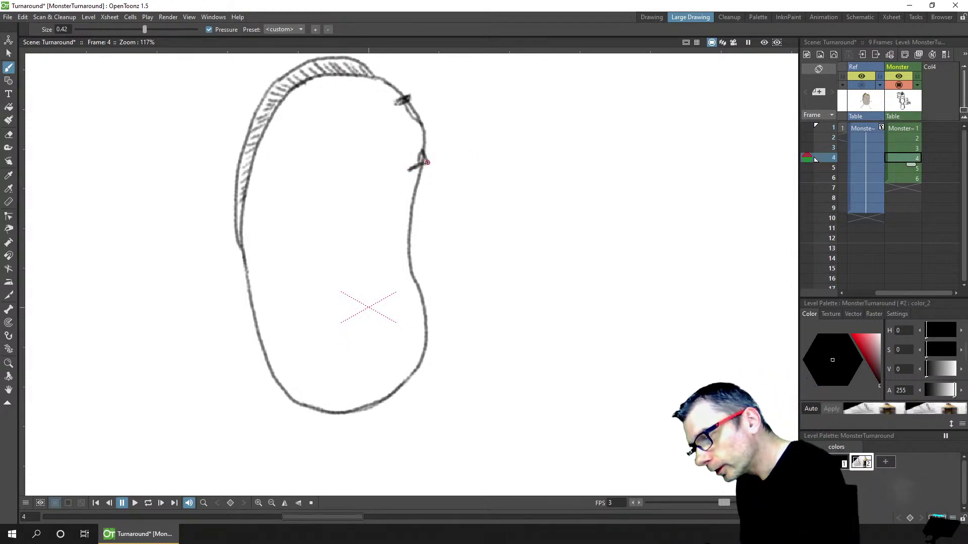
left_click_drag(426, 163, 415, 165)
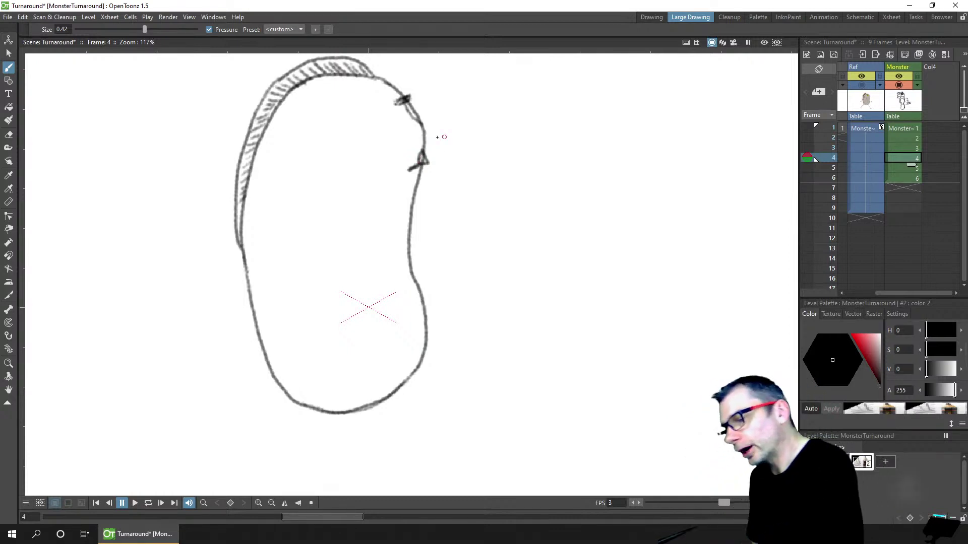
key("ctrl+s")
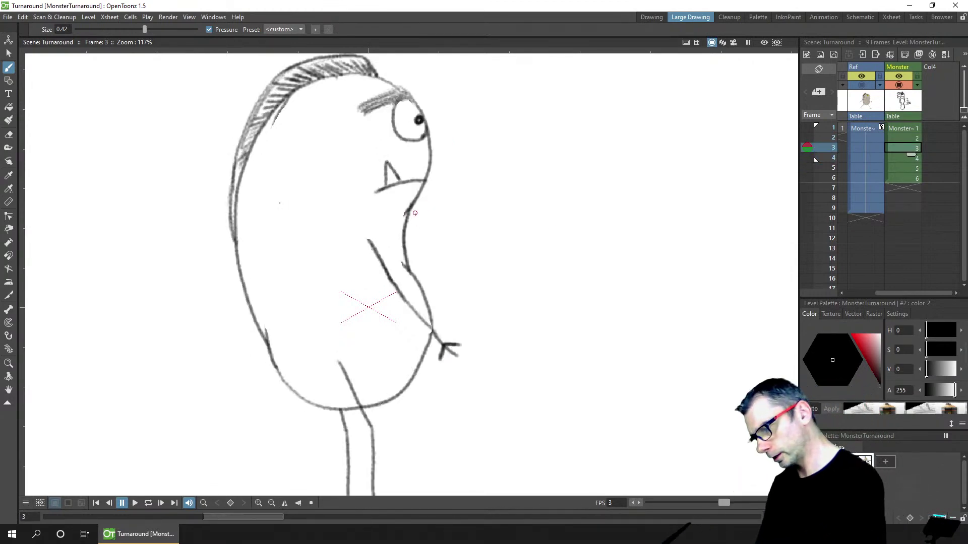
Draw the arm and small hand along the body's front edge on frame 4, undoing the first long stroke and darkening the redrawn arm
left_click_drag(432, 323, 426, 343)
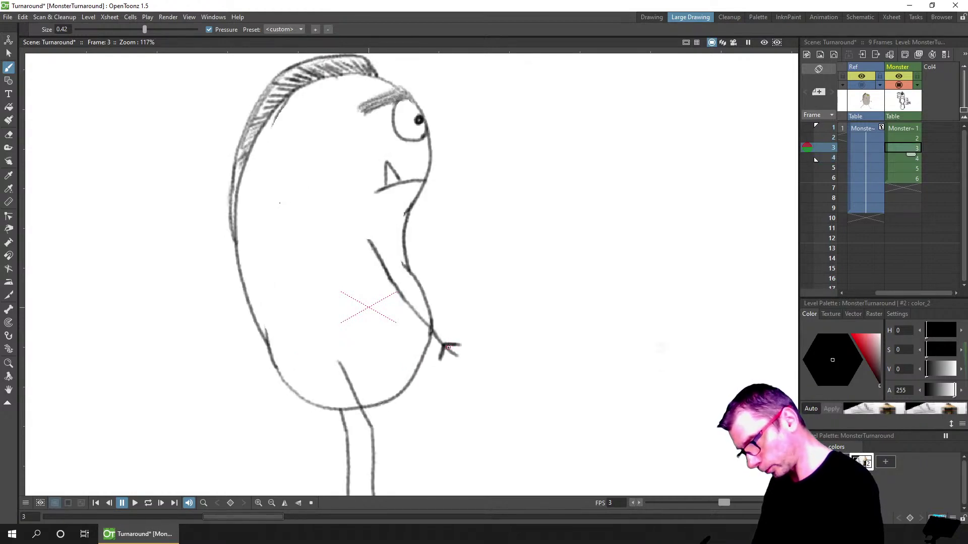
left_click_drag(406, 227, 442, 334)
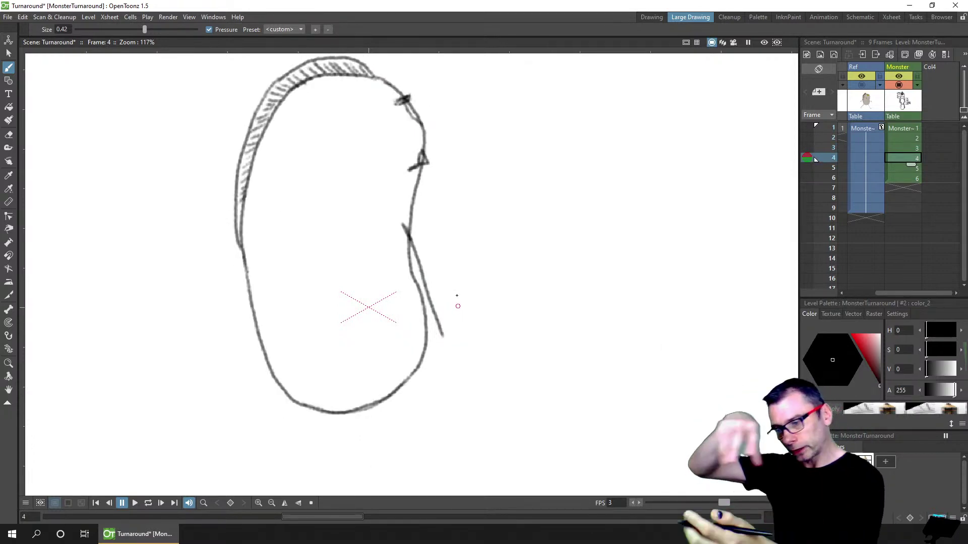
key("ctrl+z")
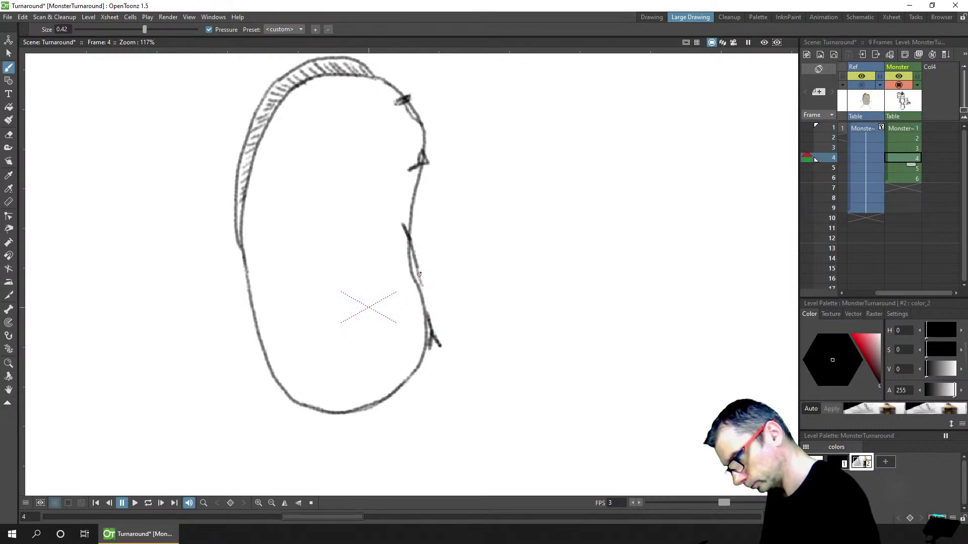
left_click_drag(420, 279, 427, 326)
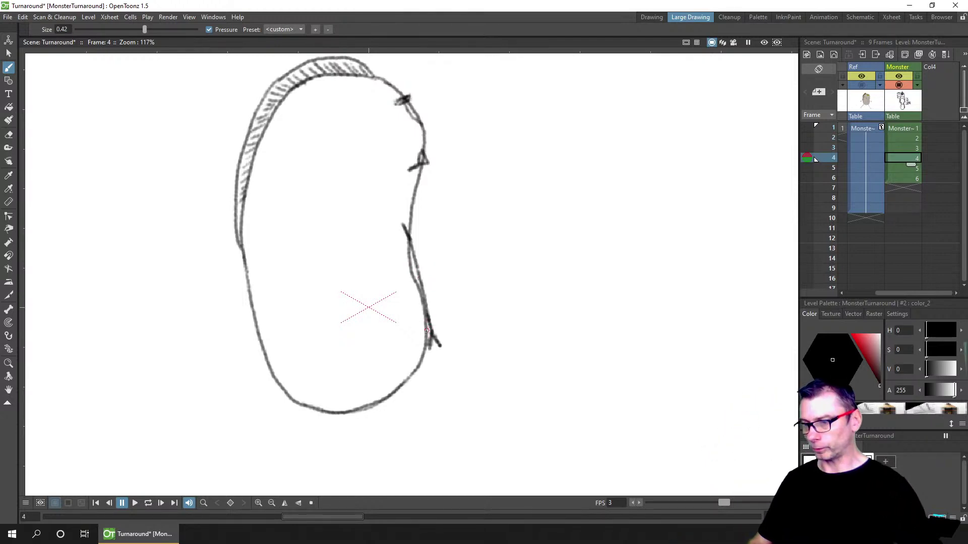
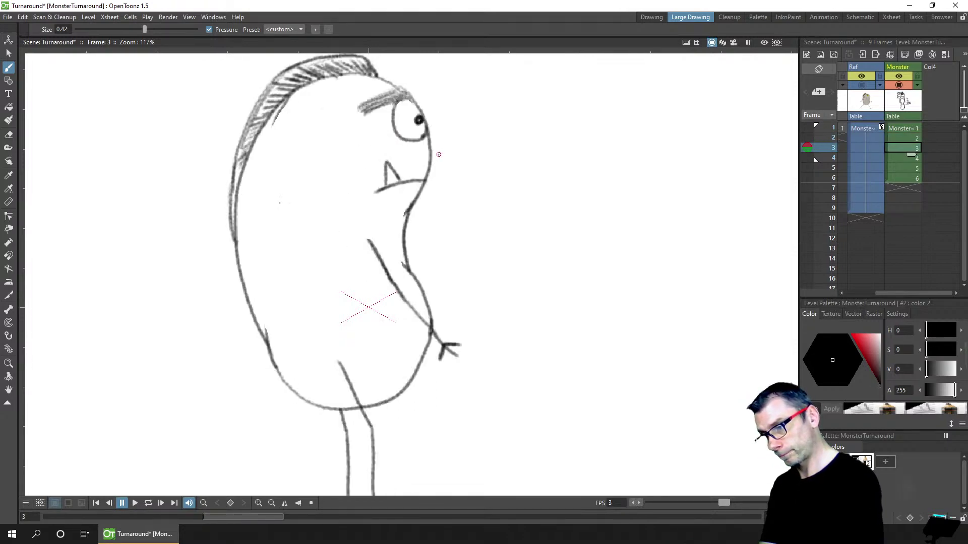
Shorten the eyebrow's inner end on frame 3 with the eraser, touch up its tip with the brush and save the scene
key("a")
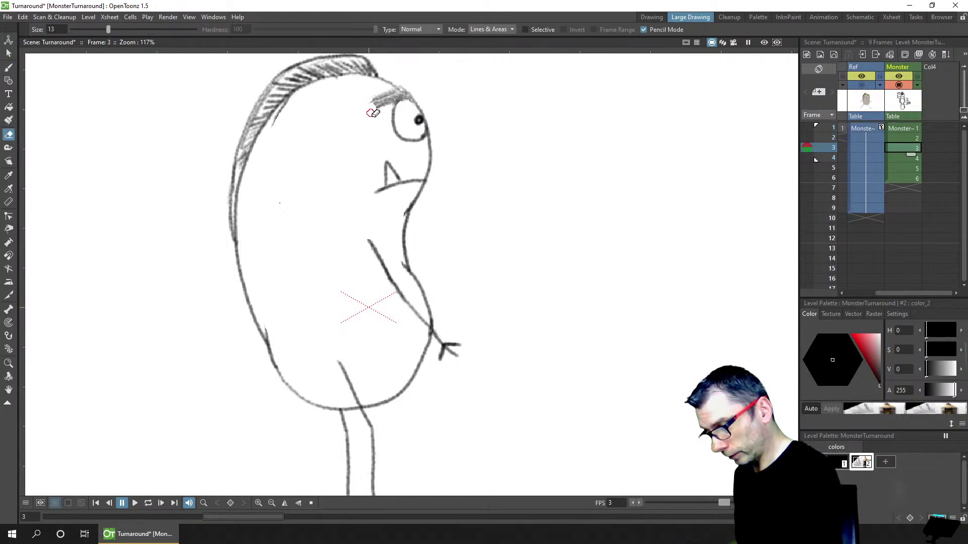
key("b")
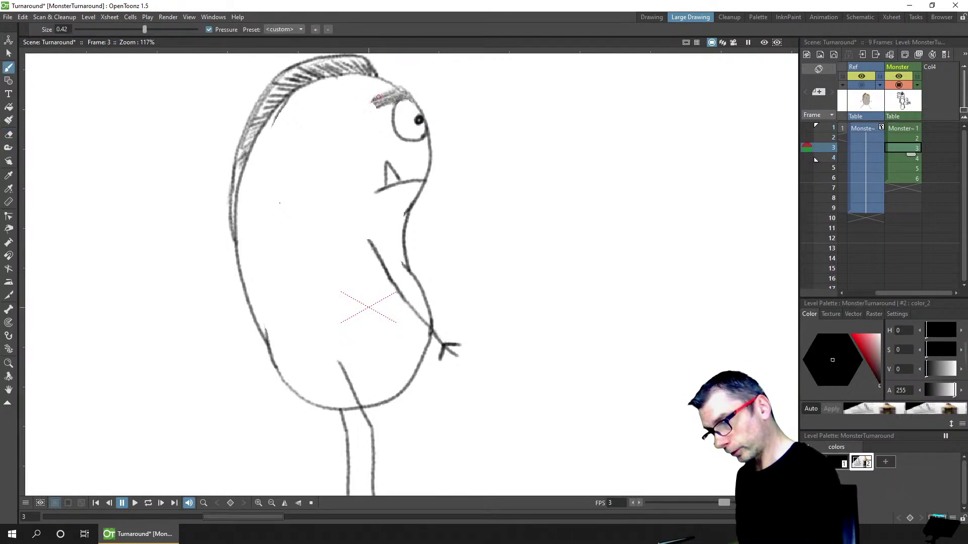
left_click_drag(376, 98, 371, 104)
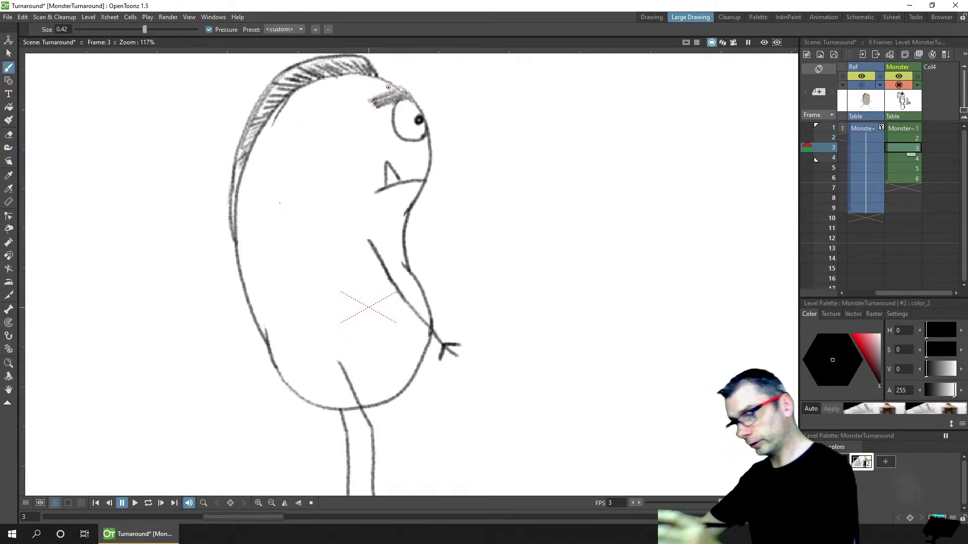
key("ctrl+s")
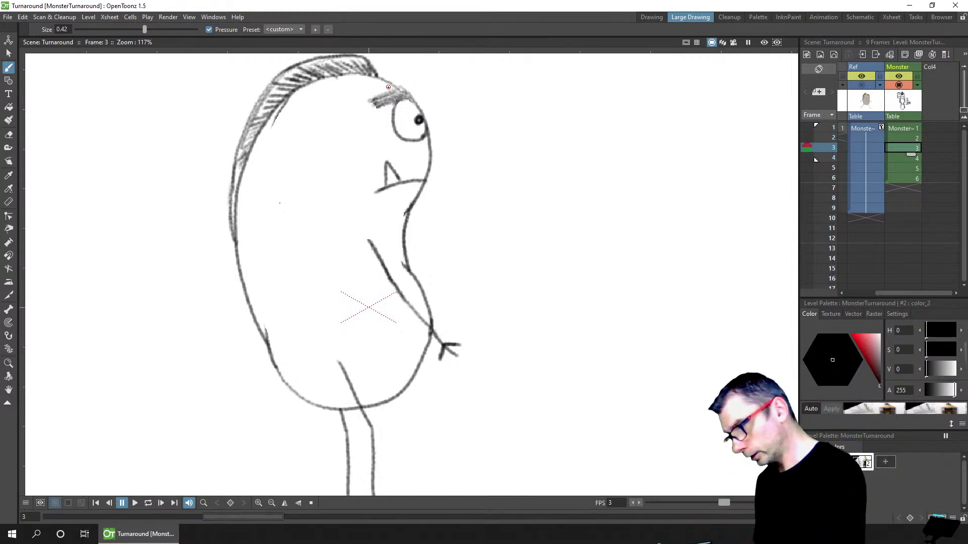
Erase the mouth and tooth on frame 3 and redraw them shorter and closer to the front of the face
key("e")
left_click_drag(391, 160, 387, 188)
key("b")
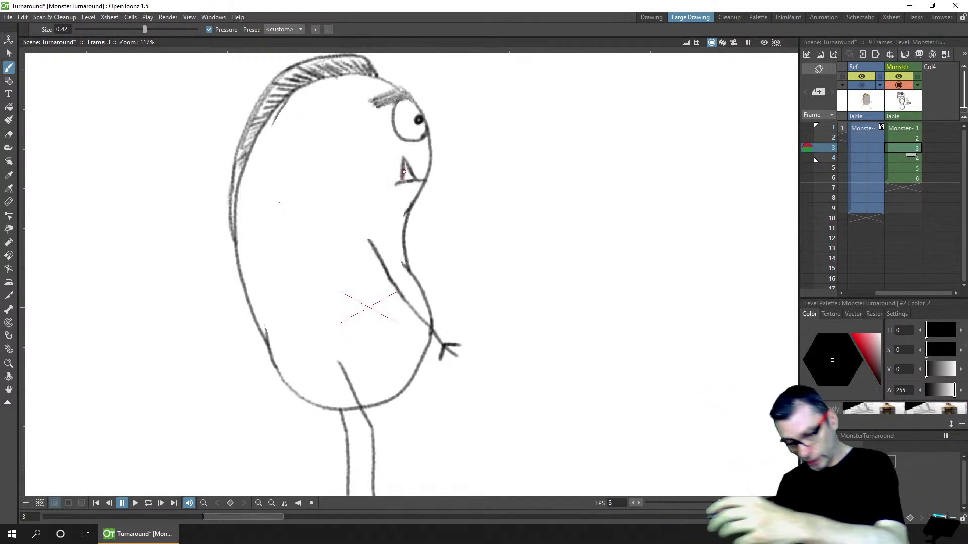
key(".")
key(".")
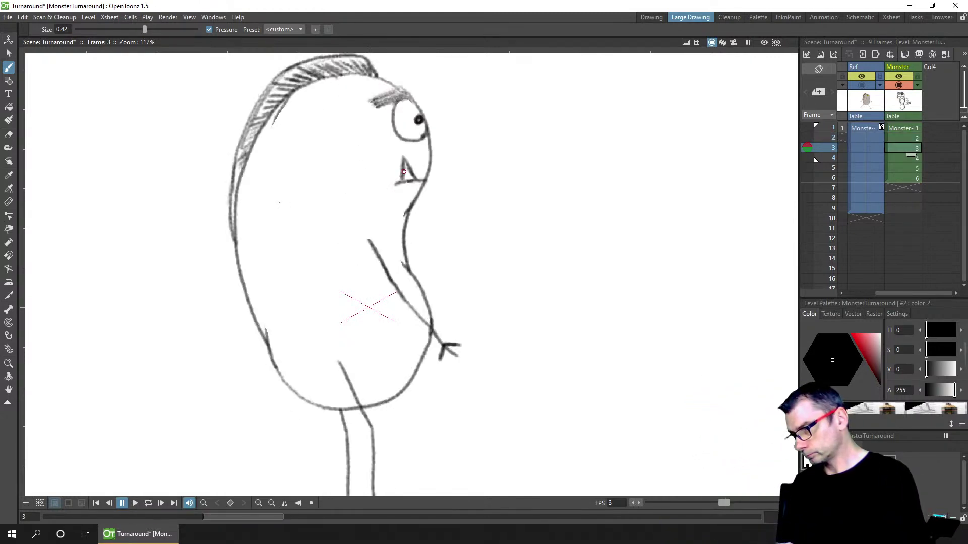
key(".")
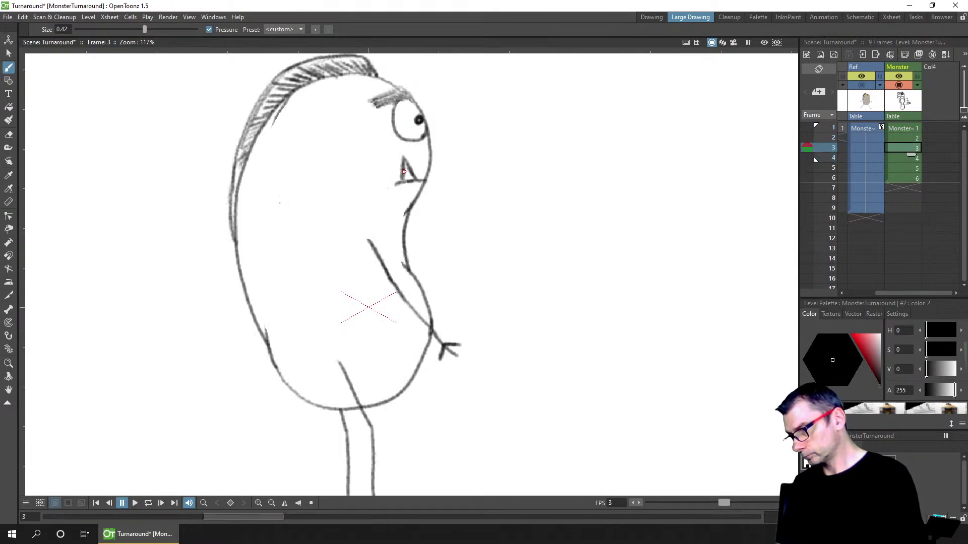
Erase the tooth on frame 4 and trim the mouth to a shorter line at the body's front edge
key(".")
key("a")
mouse_move(415, 128)
left_mouse_down()
mouse_move(410, 162)
mouse_move(417, 156)
left_mouse_up()
key("b")
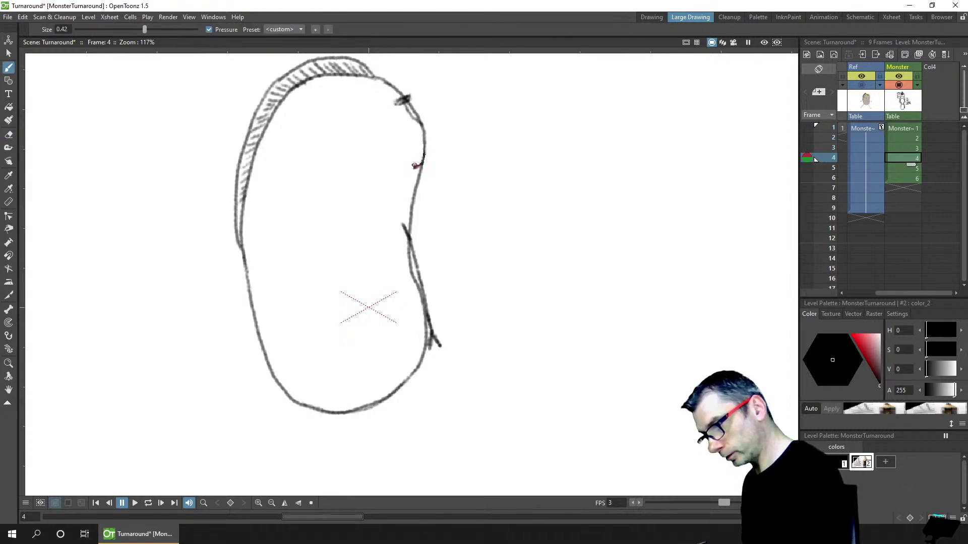
key("a")
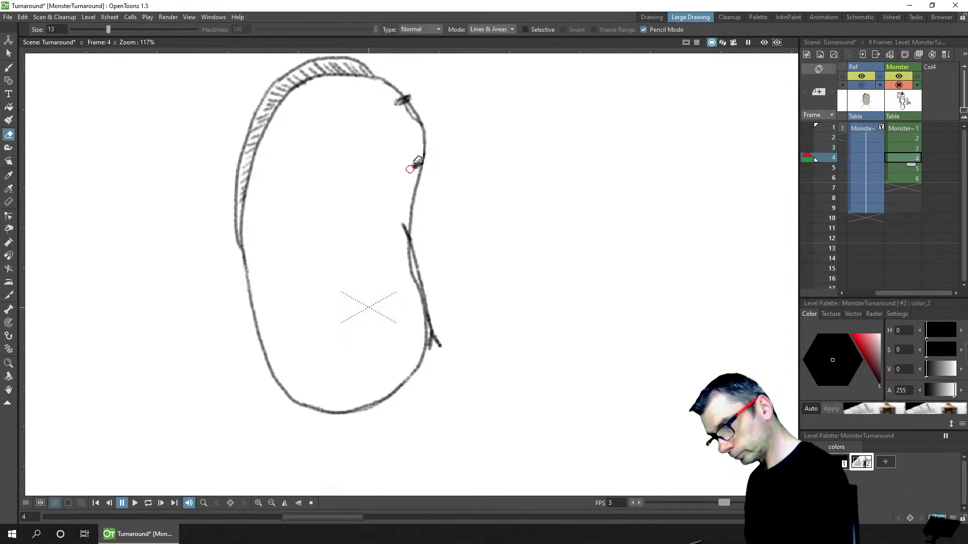
Trim the short mouth line on frame 4, darken the face outline beside it, and save the scene
left_click_drag(410, 158, 417, 162)
key("b")
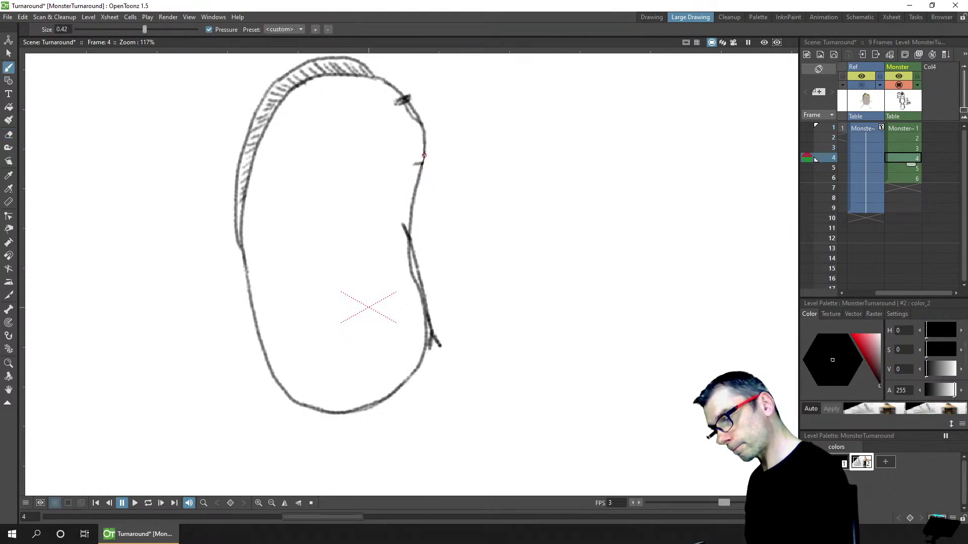
left_click_drag(422, 137, 419, 172)
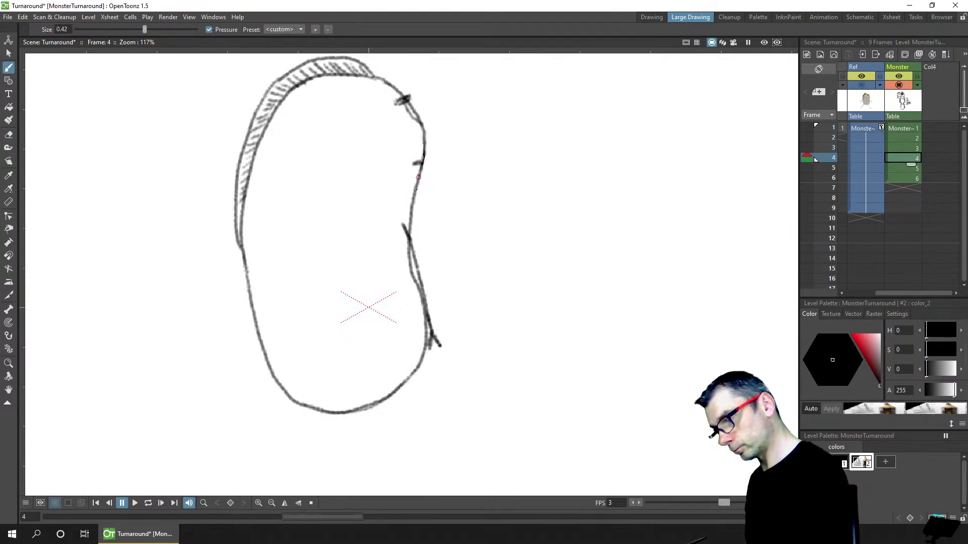
key("ctrl+s")
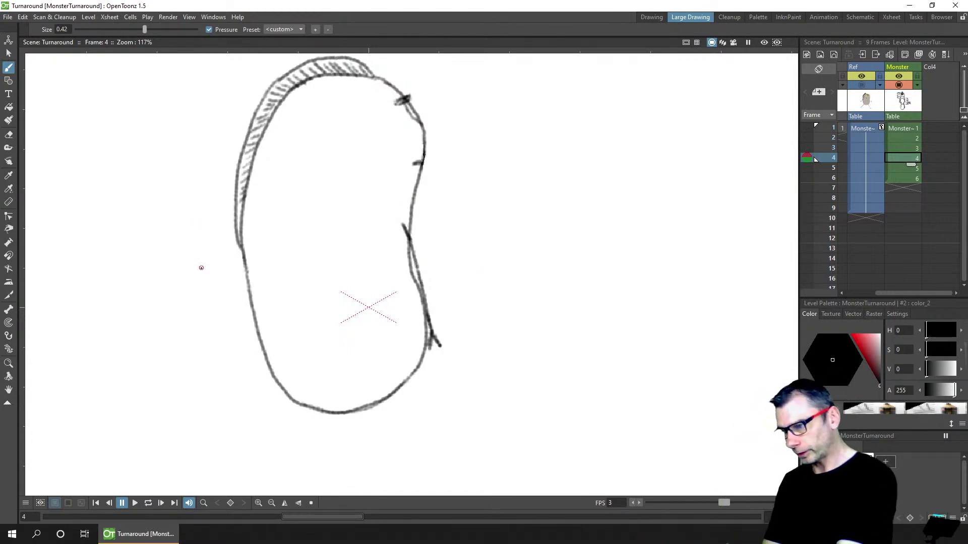
Compare frames 3 to 5 and touch up the lower tip of the mohawk on frame 5
key("period")
key("comma")
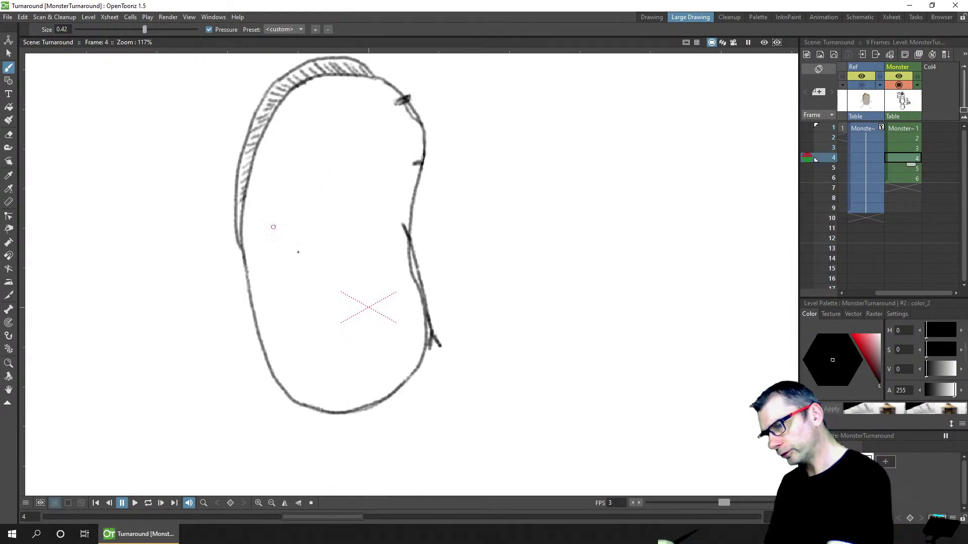
key("comma")
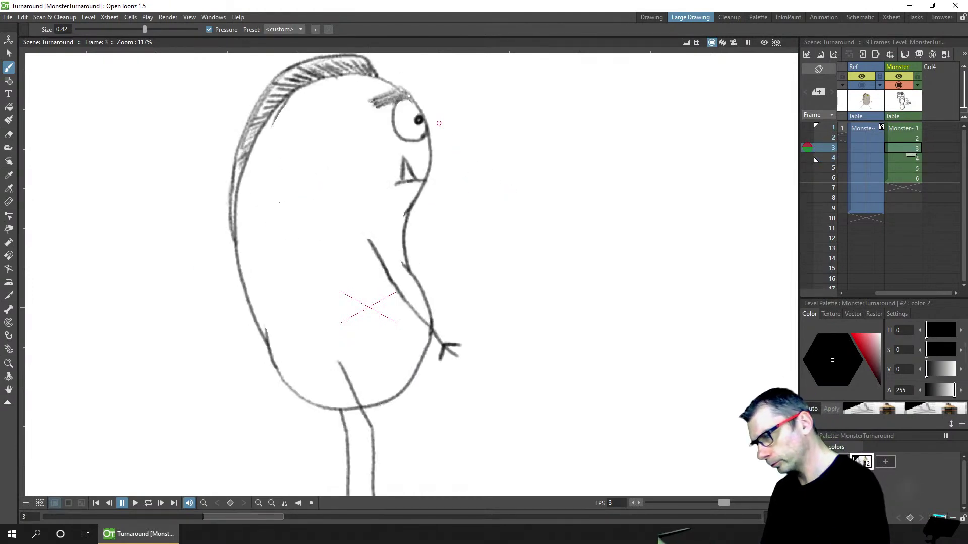
key("period")
key("period")
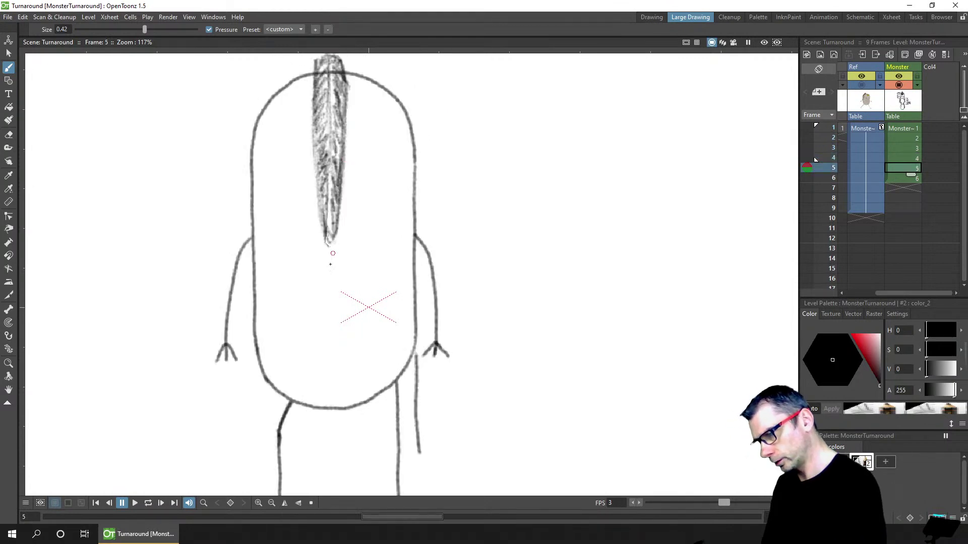
mouse_move(332, 237)
left_mouse_down()
mouse_move(330, 216)
mouse_move(333, 233)
left_mouse_up()
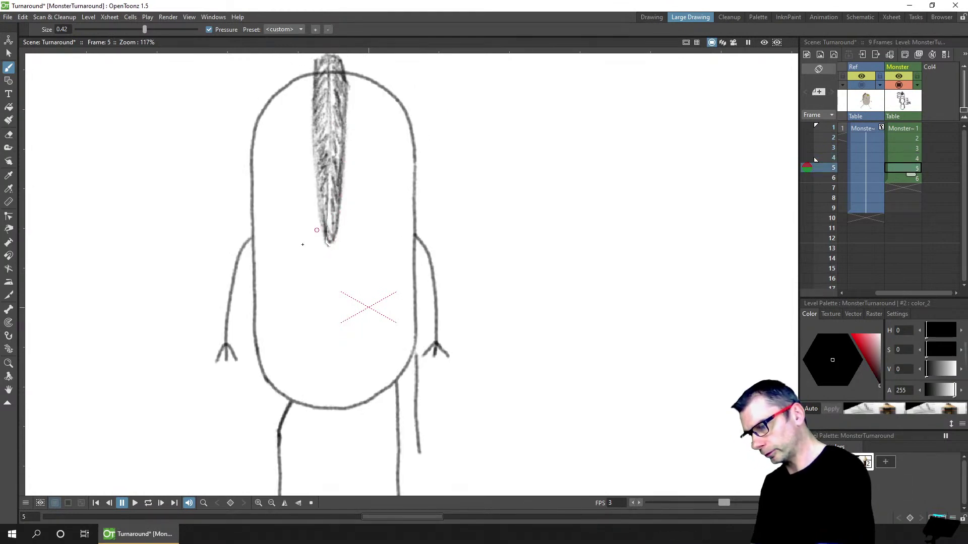
Mark the mohawk's lower end inside the back outline on frame 4, using frame 5 as reference
key("comma")
key("period")
key("comma")
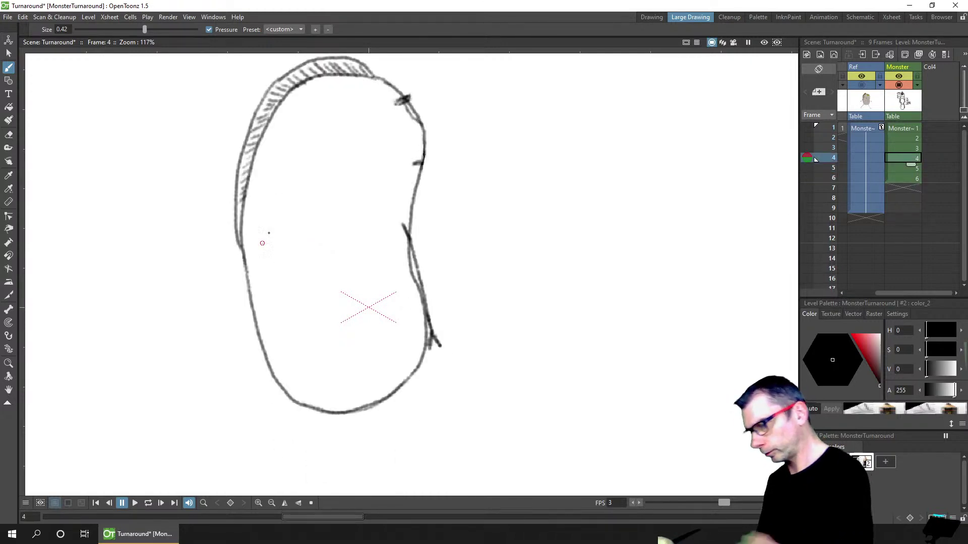
left_click_drag(261, 248, 261, 237)
Erase the old mohawk along the back and upper head on frame 4, keeping the front tuft, and save
key("a")
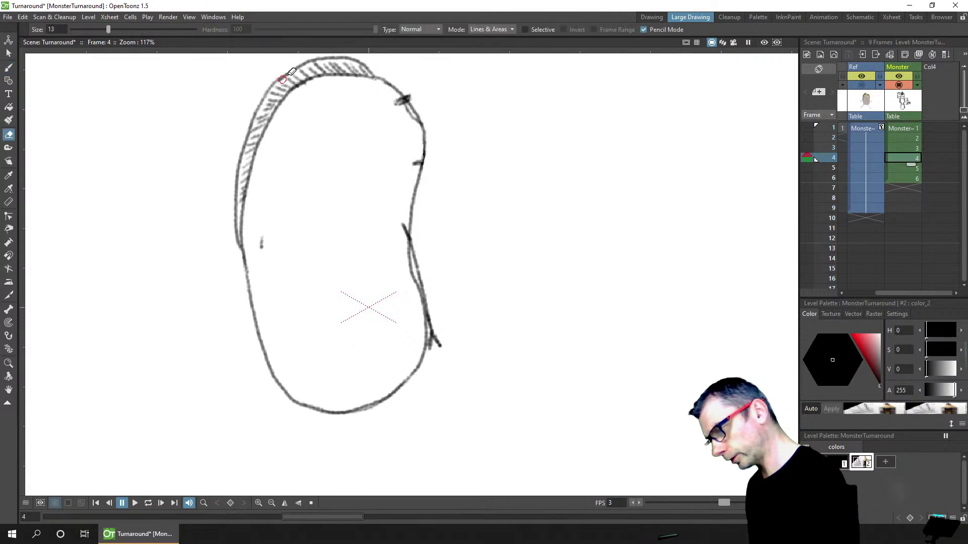
mouse_move(292, 68)
left_mouse_down()
mouse_move(241, 156)
mouse_move(237, 199)
left_mouse_up()
mouse_move(292, 73)
left_mouse_down()
mouse_move(245, 174)
mouse_move(238, 269)
left_mouse_up()
key("b")
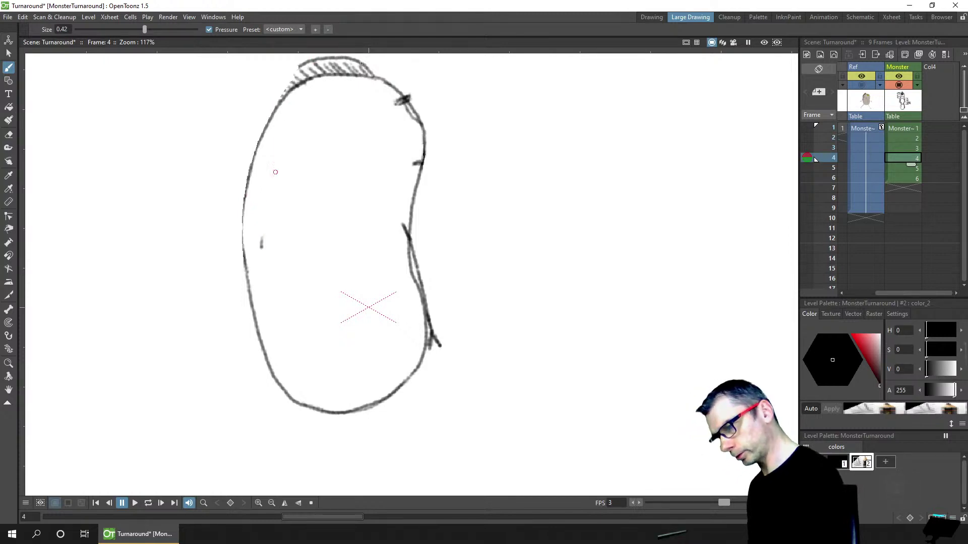
key("a")
mouse_move(319, 70)
left_mouse_down()
mouse_move(291, 66)
mouse_move(349, 54)
mouse_move(270, 84)
mouse_move(328, 63)
left_mouse_up()
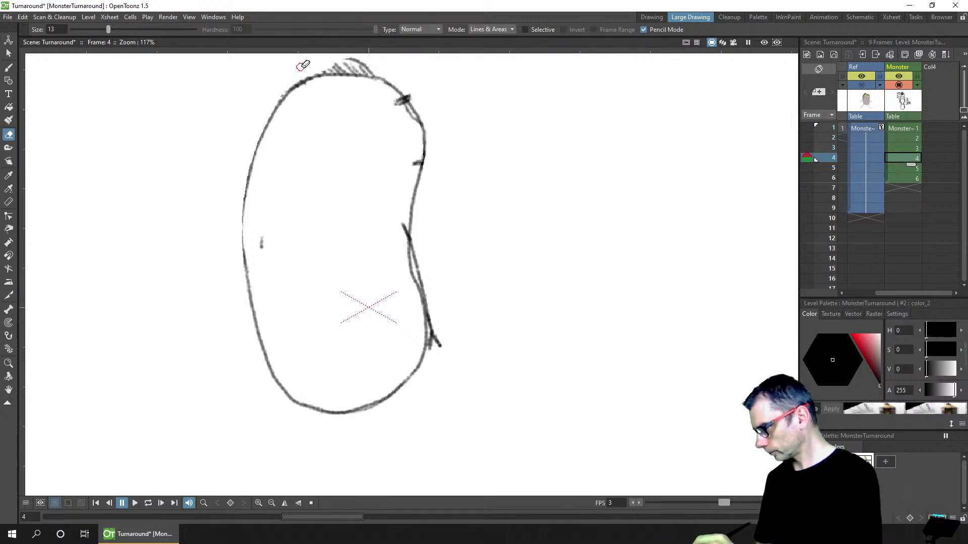
key("ctrl+s")
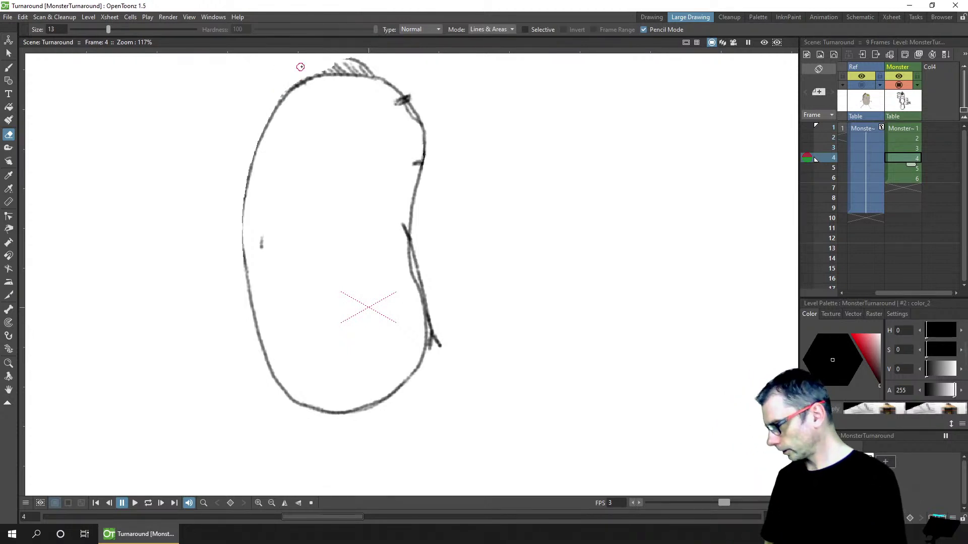
Draw both edges of a narrow mohawk inside the back on frame 4, tapering to the marked lower end
key("b")
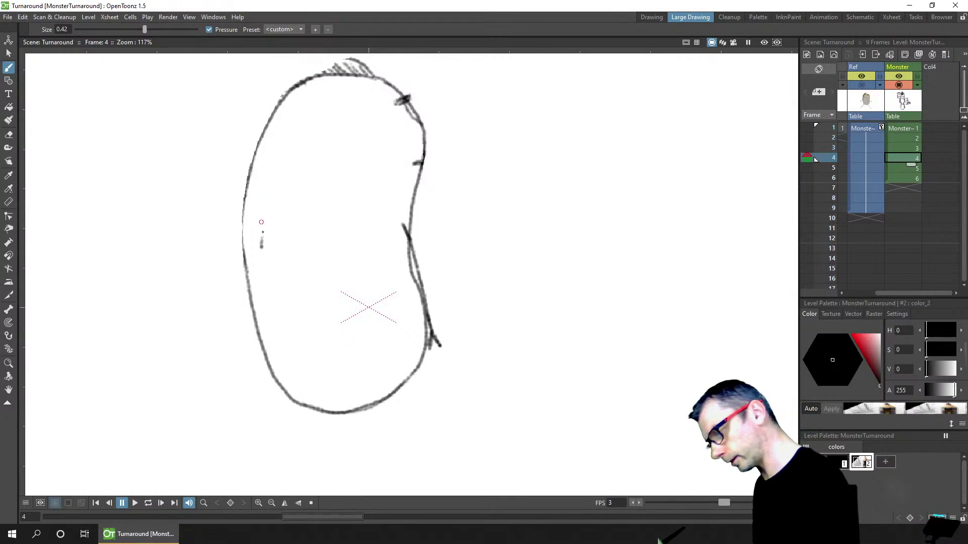
mouse_move(263, 246)
left_mouse_down()
mouse_move(274, 146)
mouse_move(335, 63)
left_mouse_up()
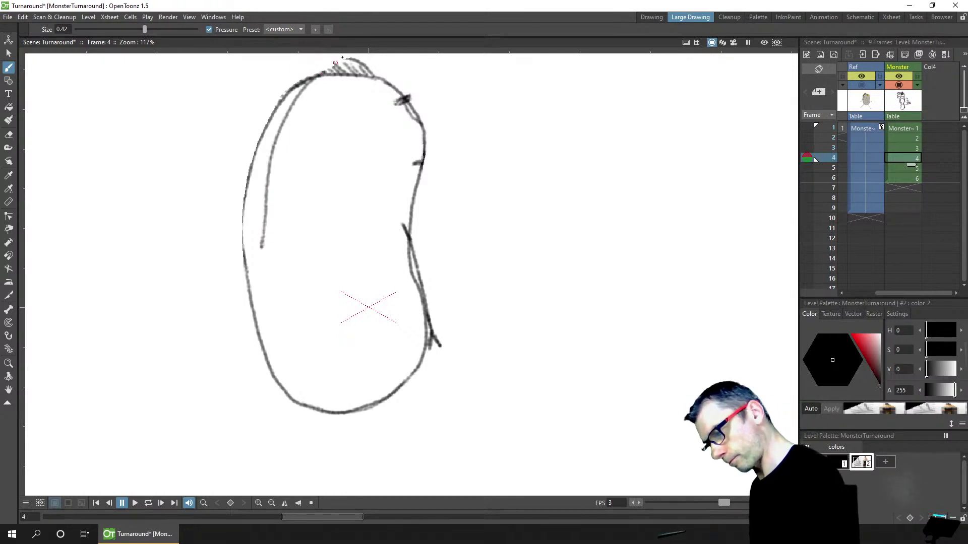
left_click_drag(283, 125, 261, 238)
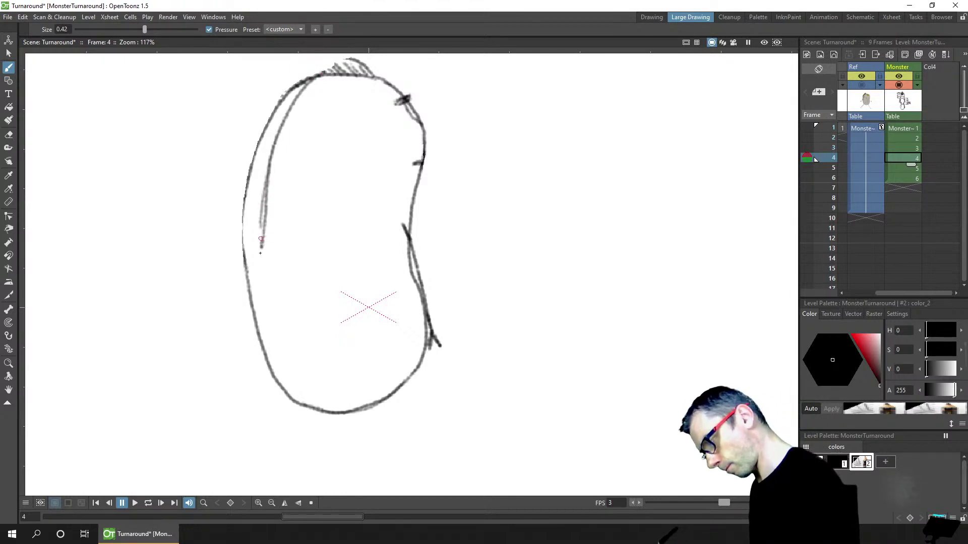
mouse_move(318, 97)
left_mouse_down()
mouse_move(282, 167)
mouse_move(264, 240)
left_mouse_up()
Compare the mohawk with frame 5 and extend its outlines up to the crown tuft on frame 4
key("period")
key("comma")
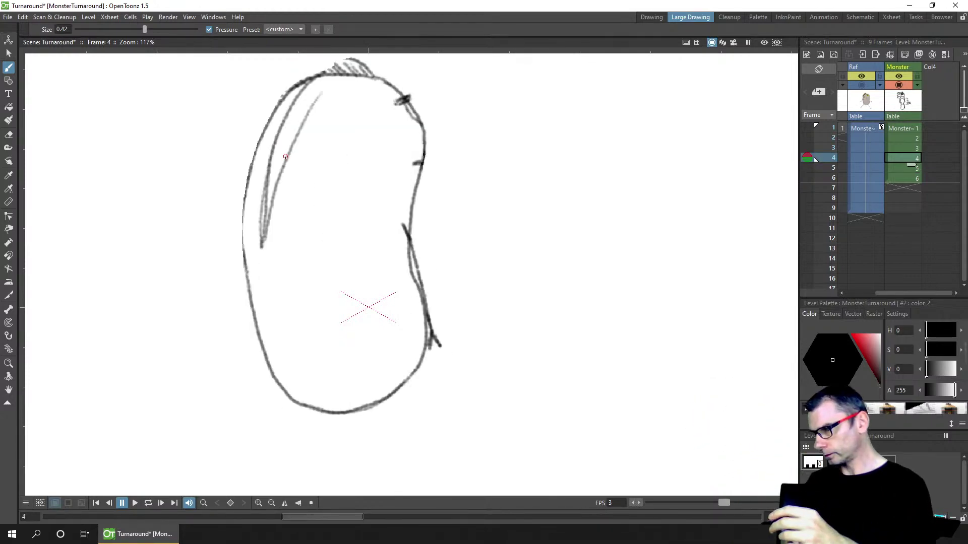
key("period")
key("comma")
key("period")
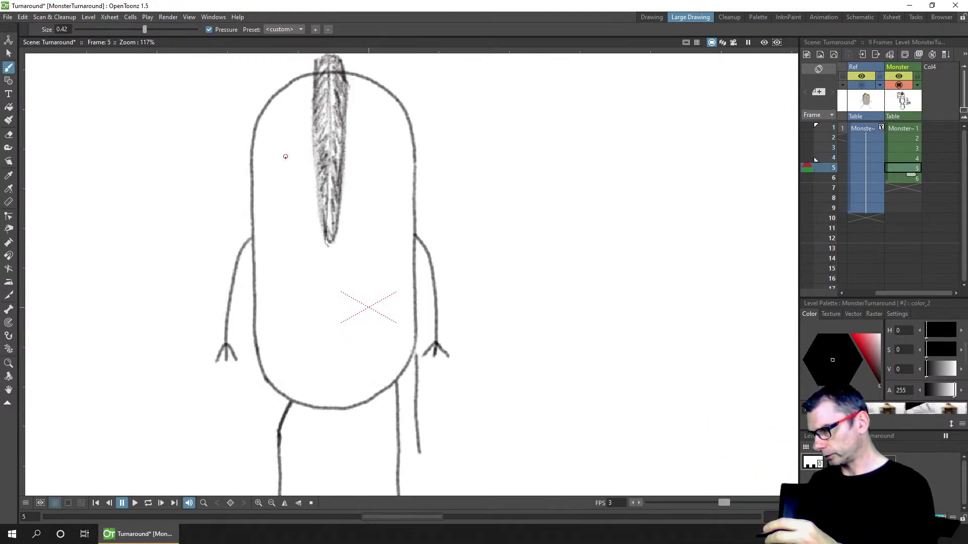
key("comma")
key("period")
key("comma")
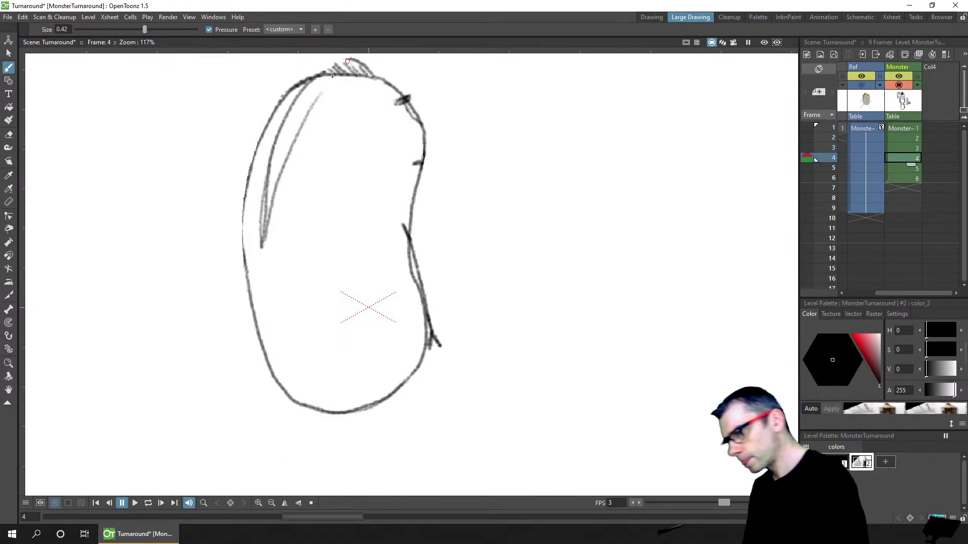
left_click_drag(308, 80, 345, 59)
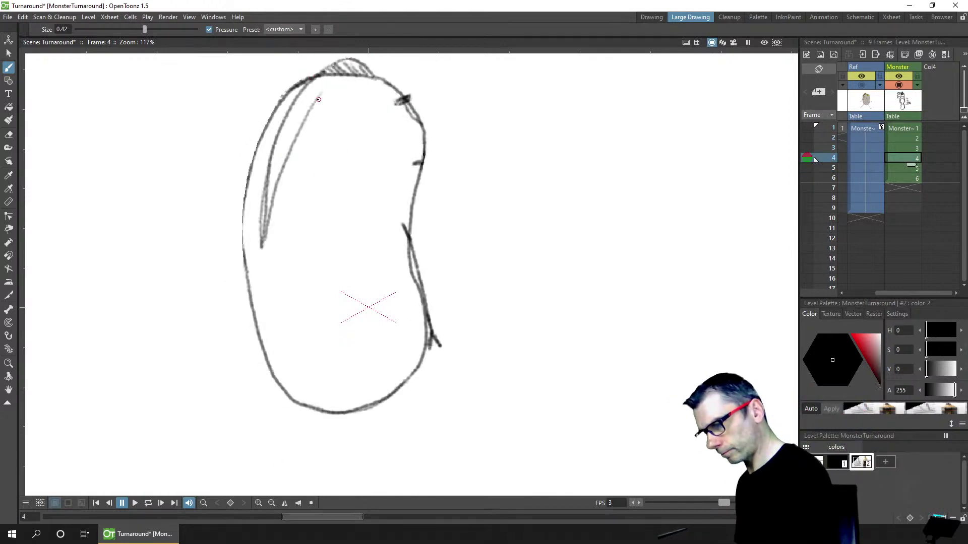
left_click_drag(318, 97, 340, 76)
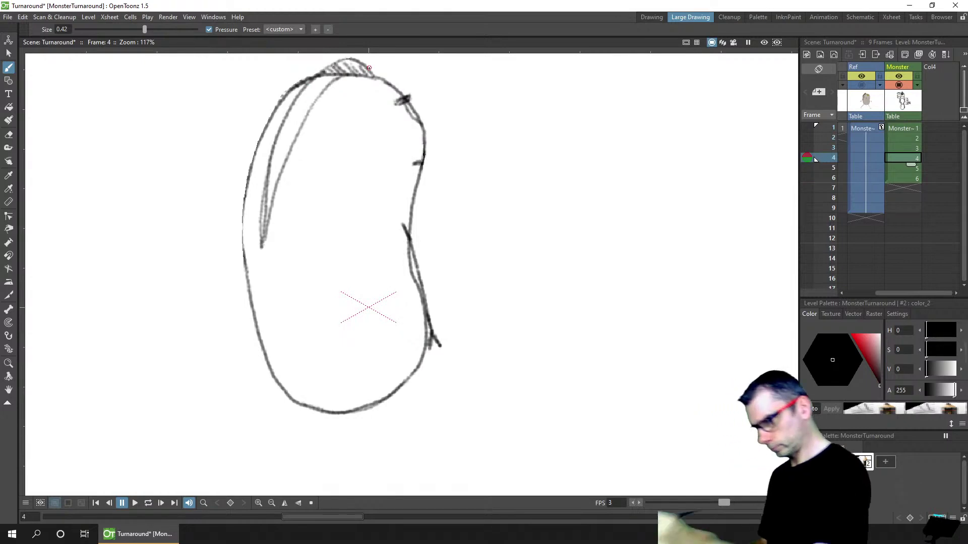
Review frames 1 to 3 and erase the mohawk's outer outline down the back on frame 2
key("comma")
key("comma")
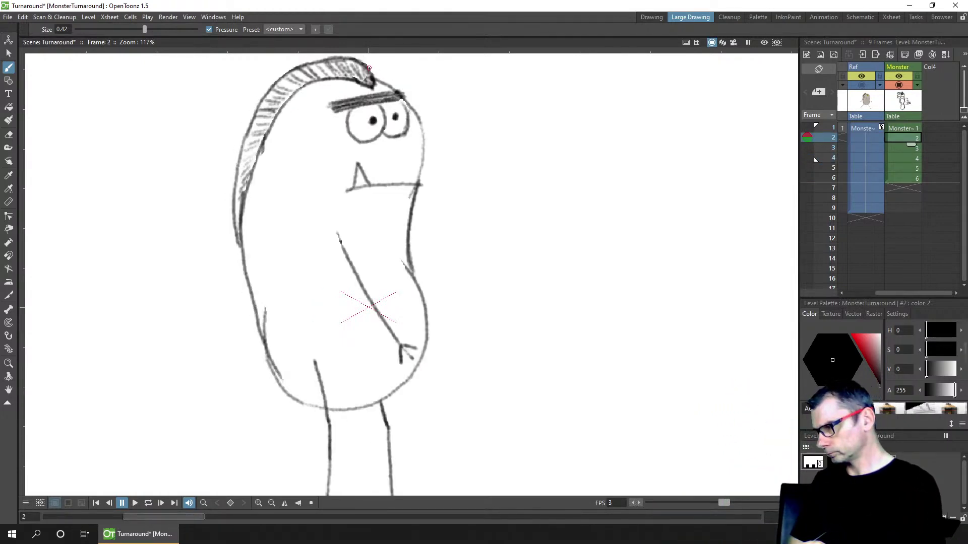
key("period")
key("comma")
key("comma")
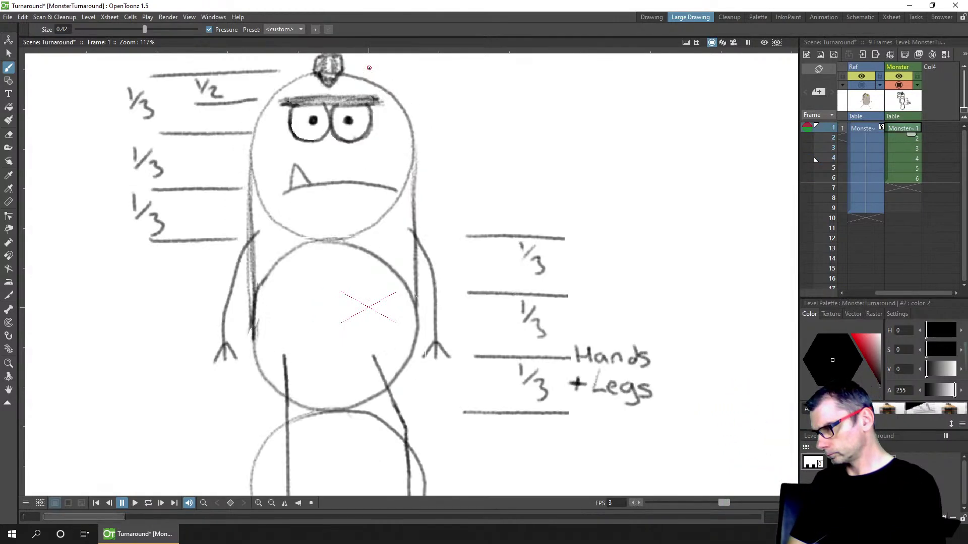
key("period")
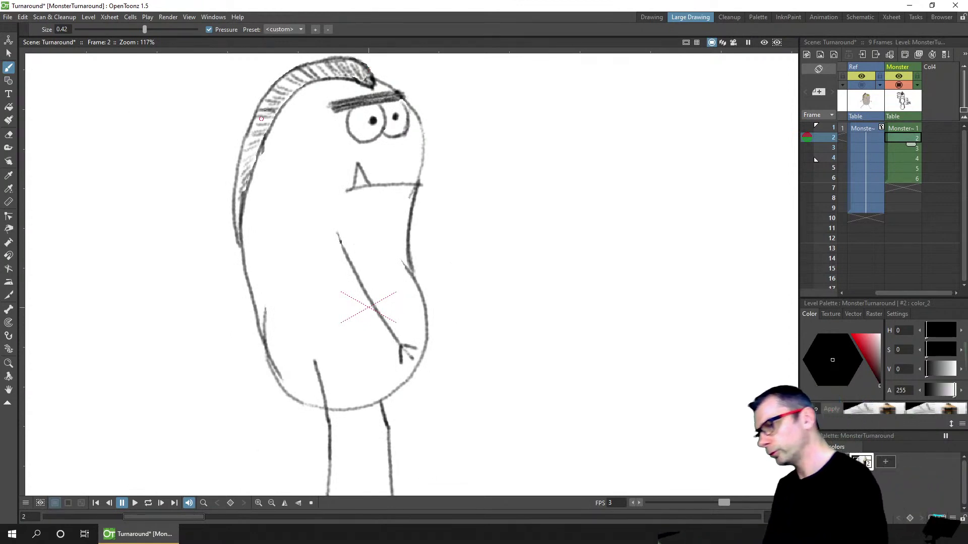
key("e")
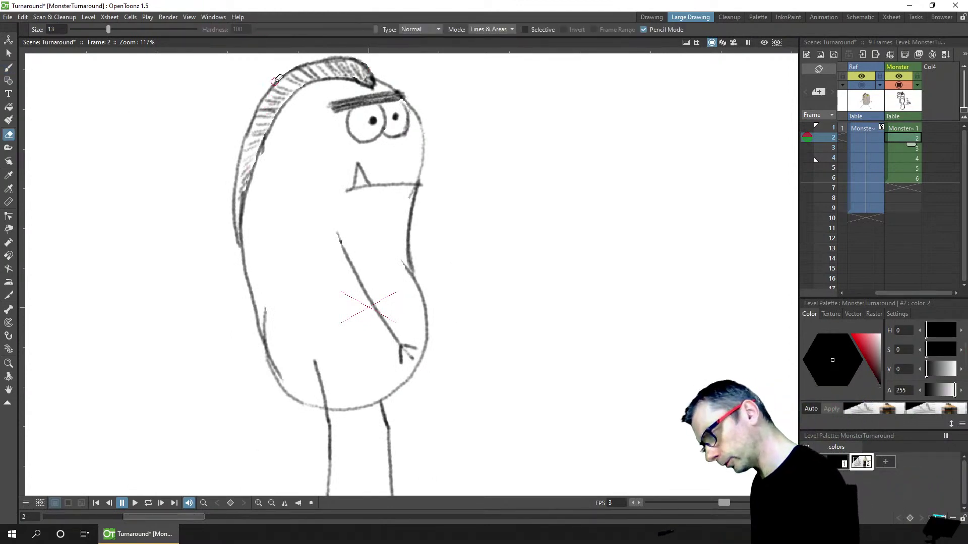
left_click_drag(276, 80, 235, 165)
mouse_move(255, 105)
left_mouse_down()
mouse_move(237, 167)
mouse_move(233, 260)
left_mouse_up()
Redraw the back line and a slimmer mohawk outline on frame 2, tidy the hair edge, and save the scene
key("b")
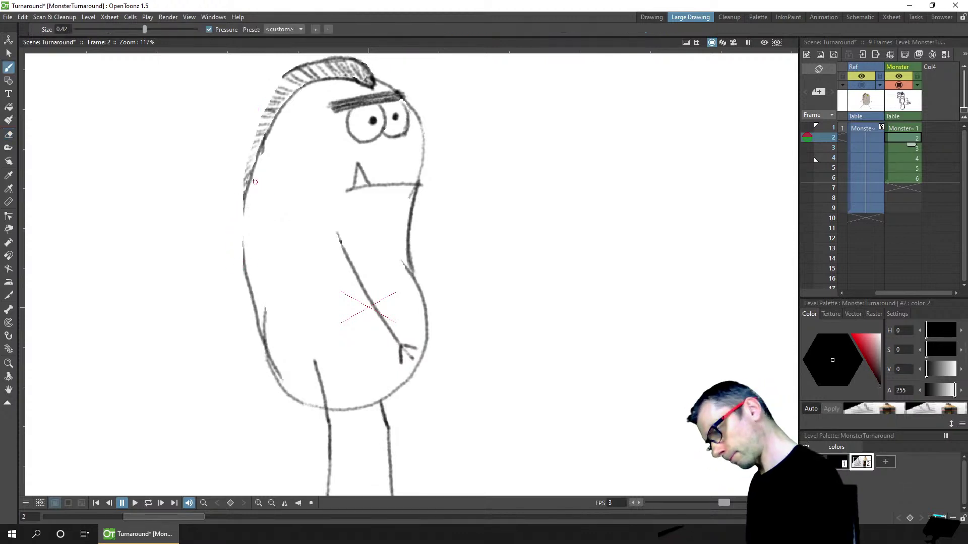
left_click_drag(253, 171, 242, 257)
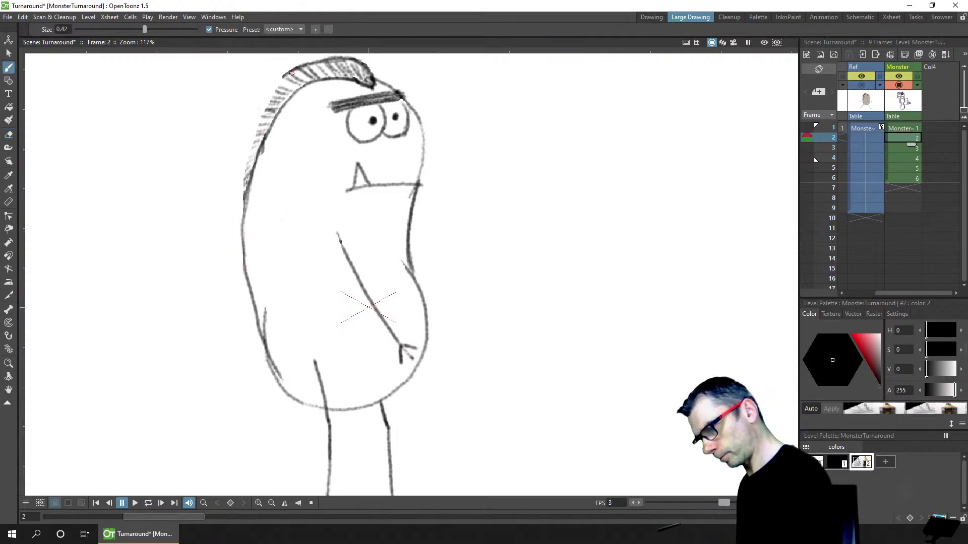
left_click_drag(286, 73, 260, 122)
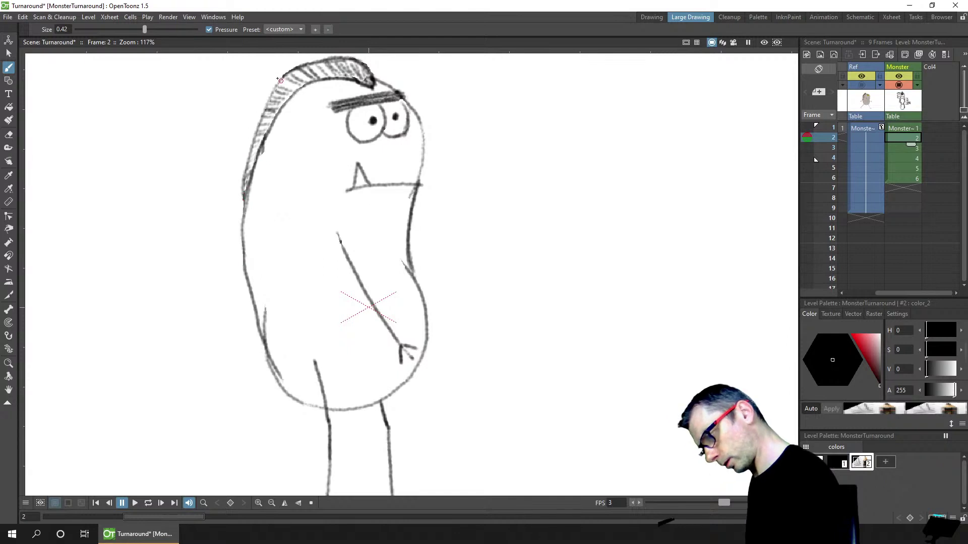
left_click_drag(296, 72, 293, 93)
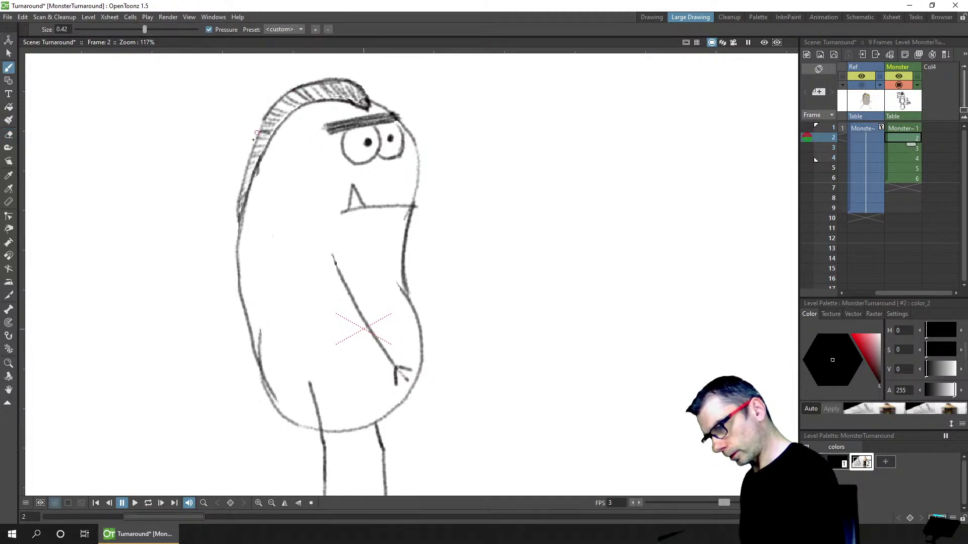
key("a")
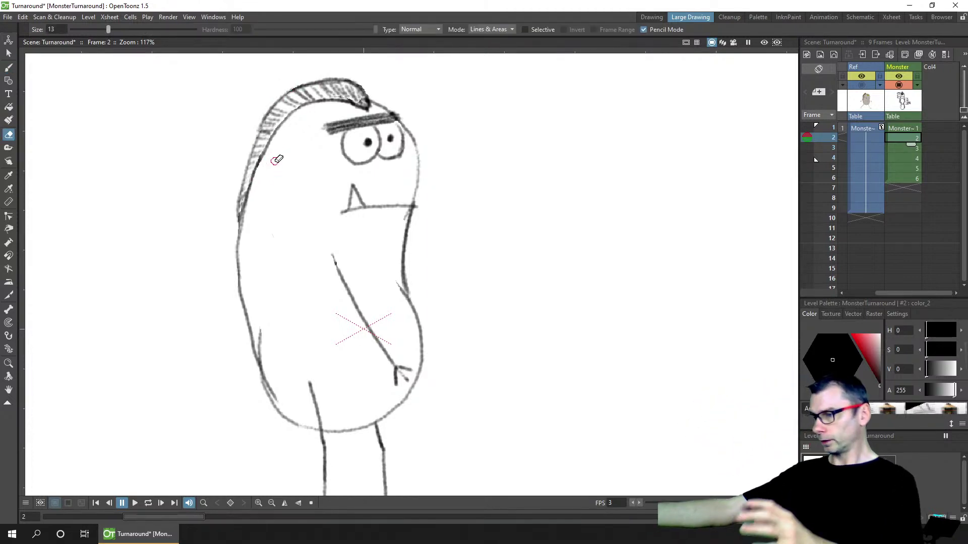
key("ctrl+s")
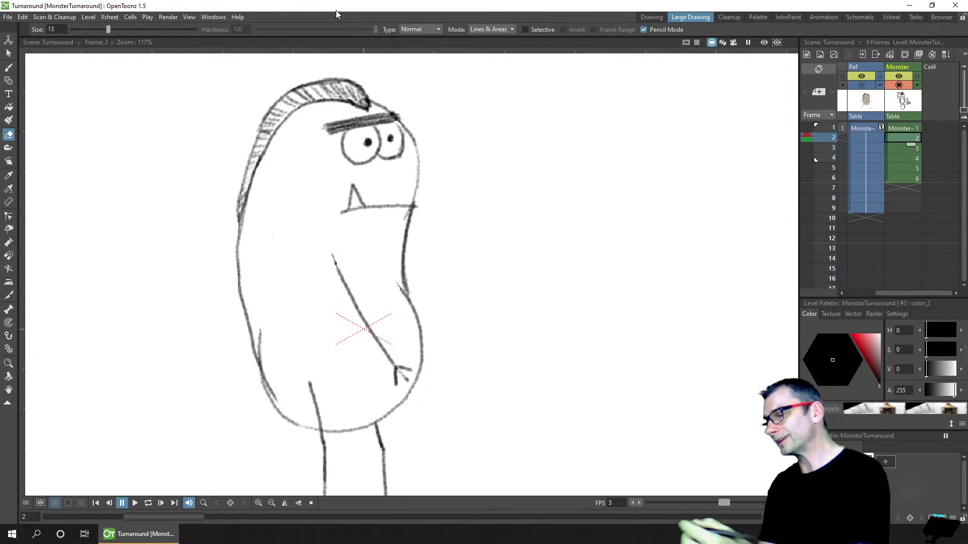
Compare frames 1 to 3, then erase the stray line inside the back and the mohawk's uneven upper outer edge on frame 3
key("b")
key("comma")
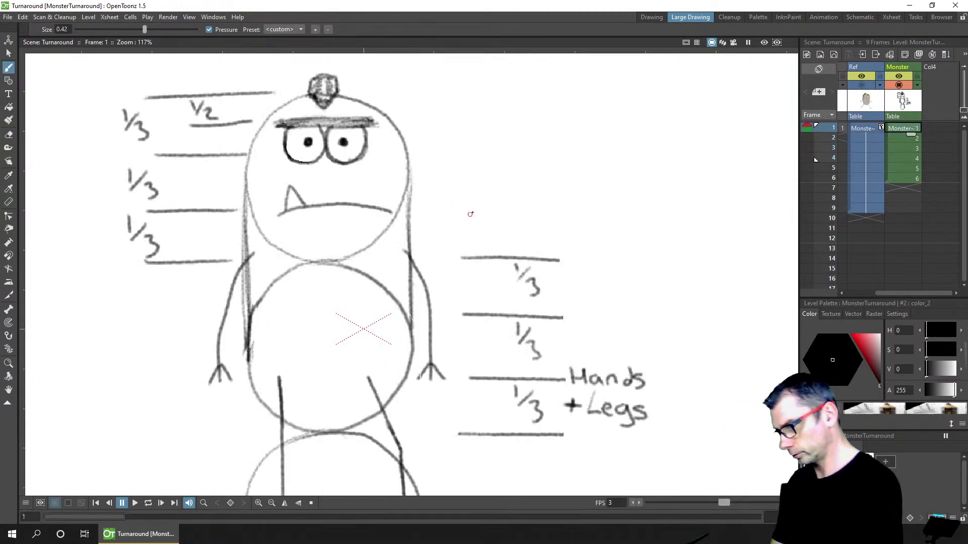
key("period")
key("comma")
key("period")
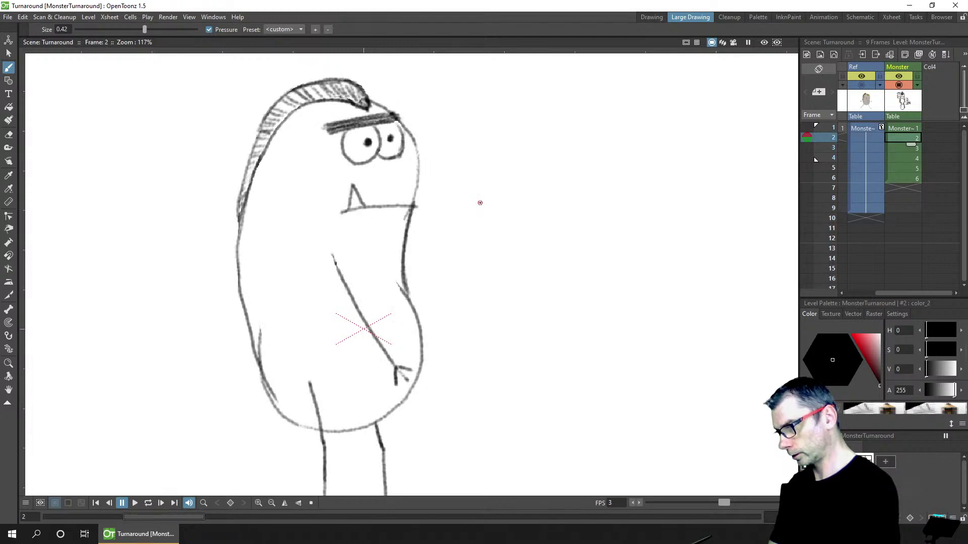
key("period")
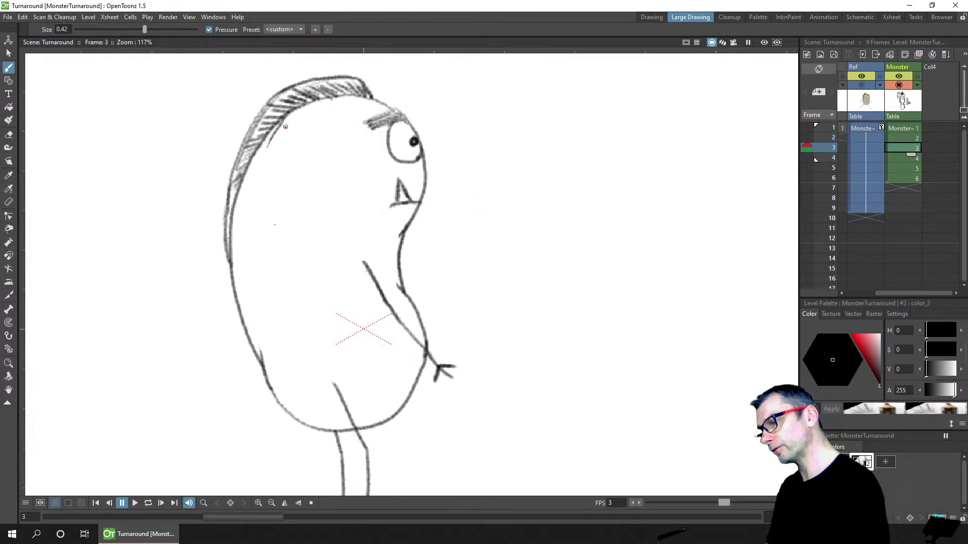
key("a")
left_click_drag(291, 115, 267, 154)
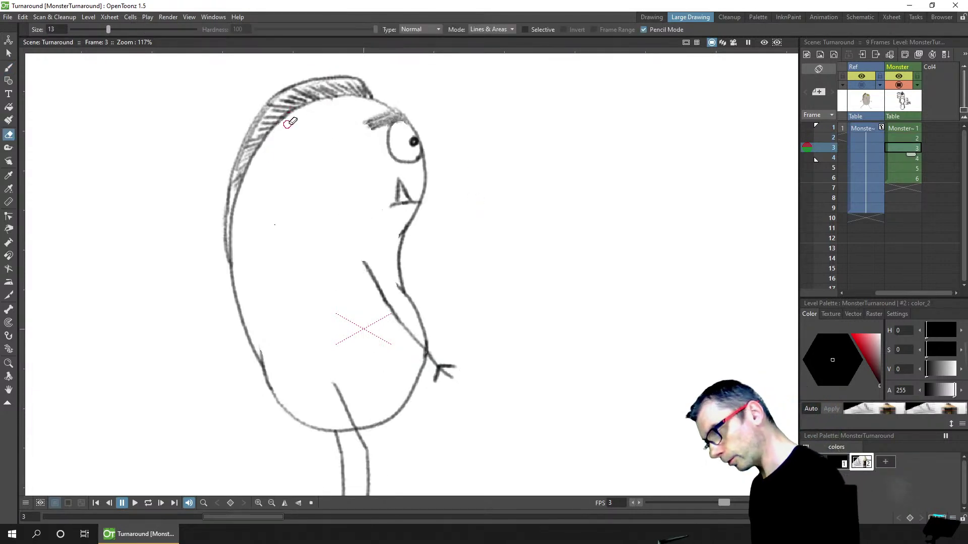
mouse_move(275, 90)
left_mouse_down()
mouse_move(294, 82)
mouse_move(235, 146)
mouse_move(303, 76)
mouse_move(248, 122)
mouse_move(293, 81)
left_mouse_up()
Redraw the mohawk's outer edge on frame 3 as a smooth curve down the back, comparing it with frames 1 and 2
key("b")
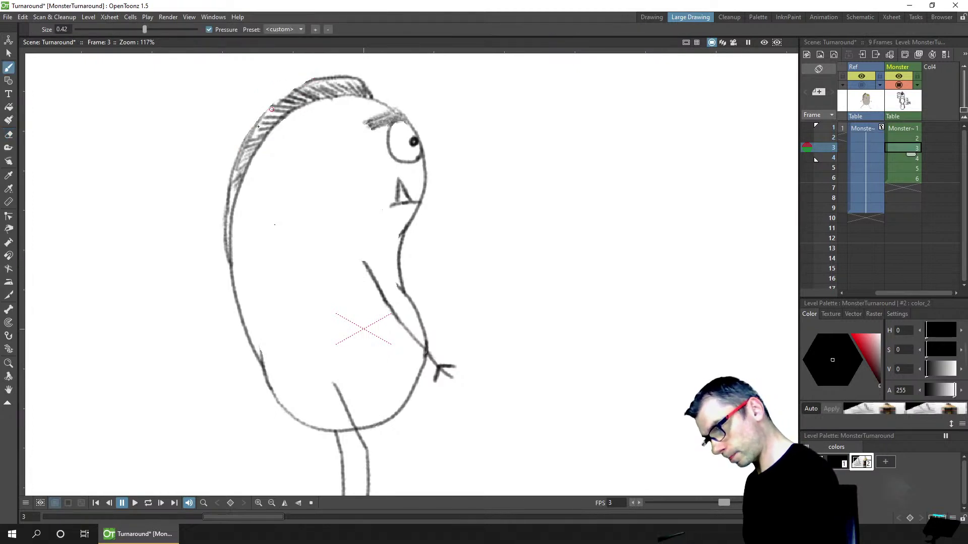
left_click_drag(295, 87, 246, 143)
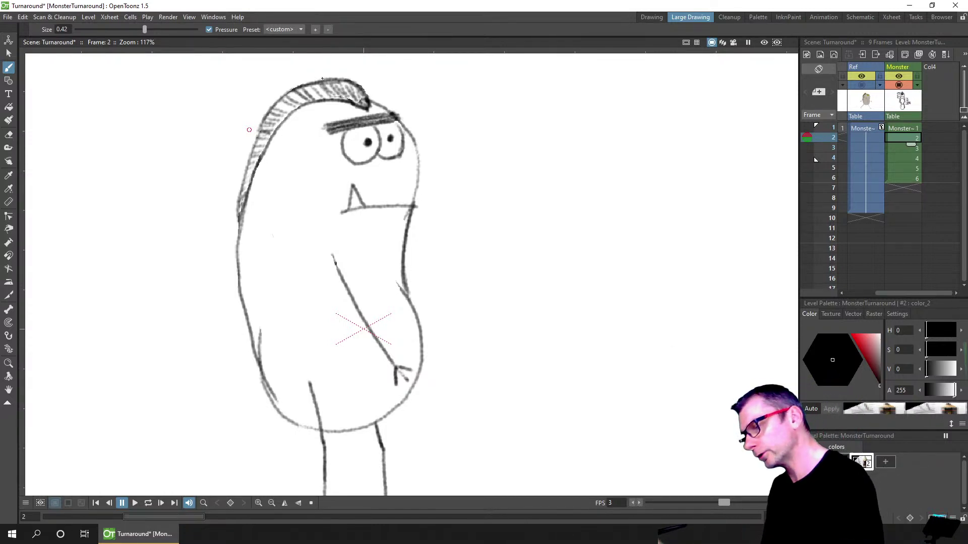
key("Up")
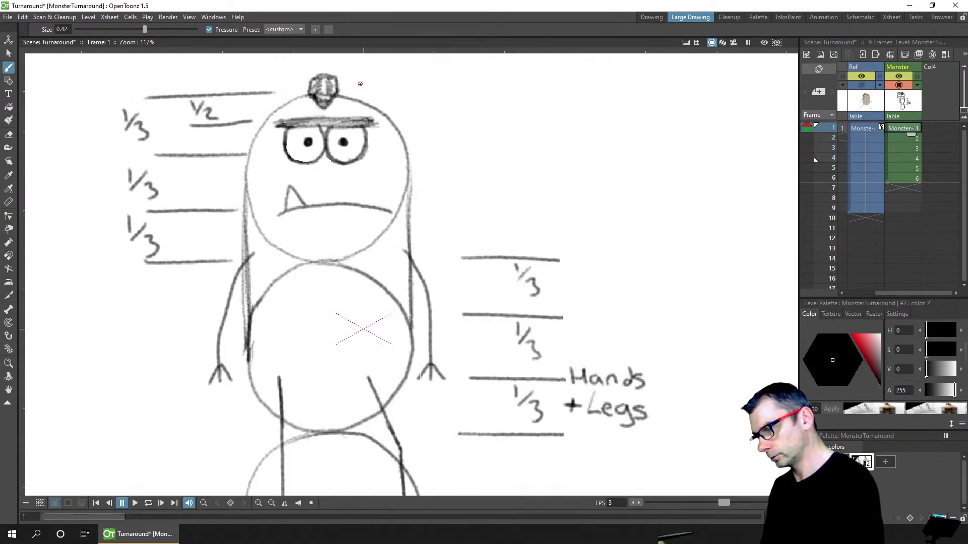
key("Down")
key("Down")
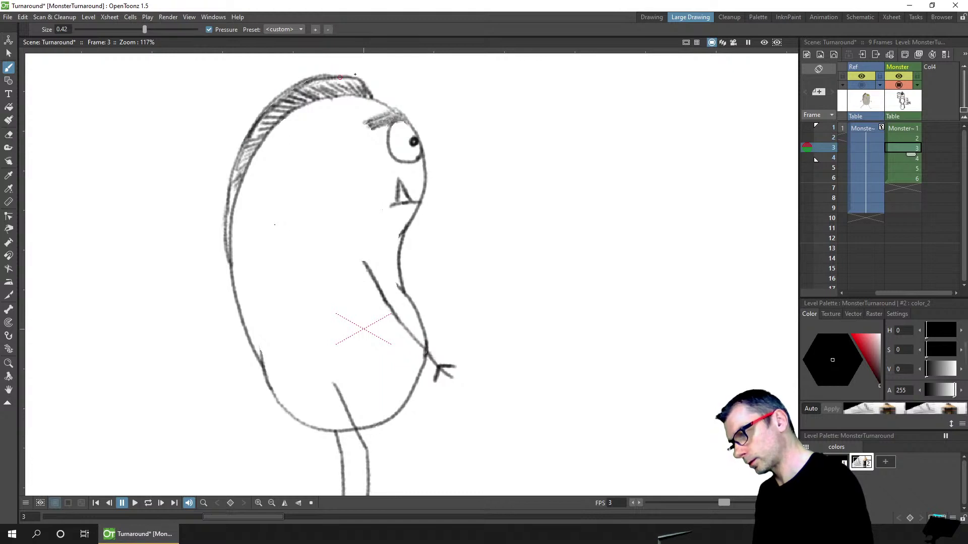
left_click_drag(240, 147, 225, 239)
Fill the mohawk on frame 4 with hatching from crown tuft to lower tip and compare it with frame 5
key("period")
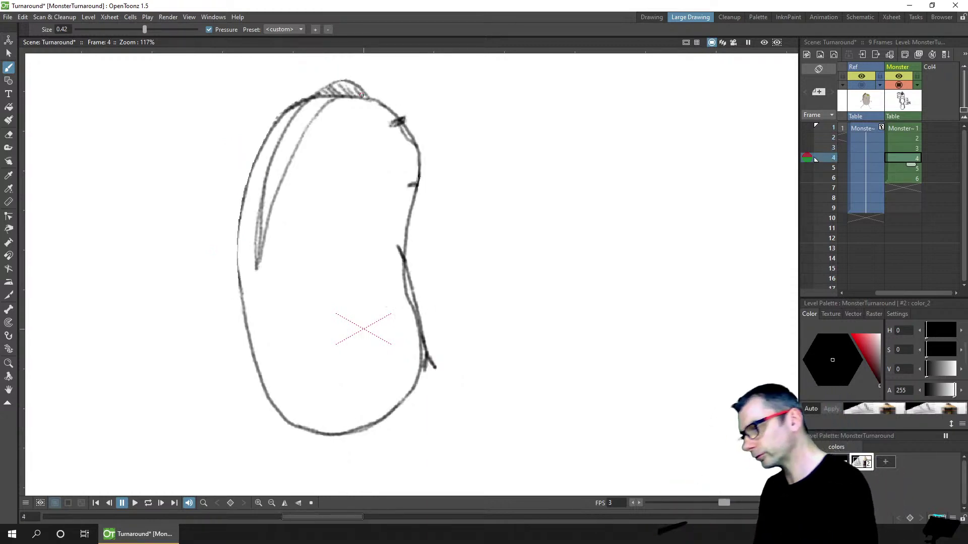
mouse_move(257, 250)
left_mouse_down()
mouse_move(263, 189)
mouse_move(269, 208)
mouse_move(287, 125)
mouse_move(306, 123)
mouse_move(304, 110)
mouse_move(308, 119)
mouse_move(348, 69)
mouse_move(348, 88)
mouse_move(367, 99)
mouse_move(320, 108)
mouse_move(363, 98)
mouse_move(332, 102)
mouse_move(304, 130)
mouse_move(345, 97)
mouse_move(294, 144)
left_mouse_up()
left_click_drag(318, 111, 301, 136)
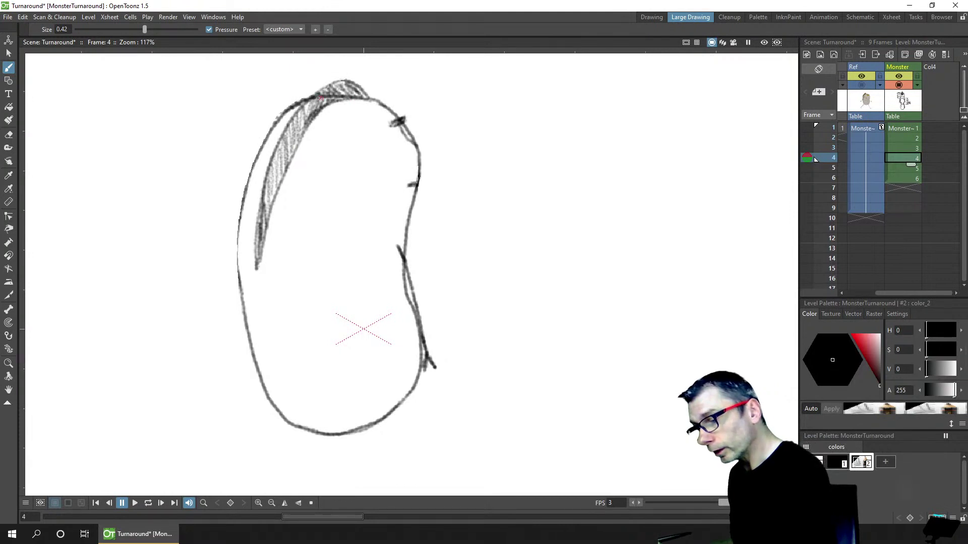
mouse_move(321, 98)
left_mouse_down()
mouse_move(361, 96)
mouse_move(314, 102)
mouse_move(353, 94)
mouse_move(332, 98)
left_mouse_up()
left_click_drag(268, 228, 259, 268)
key("period")
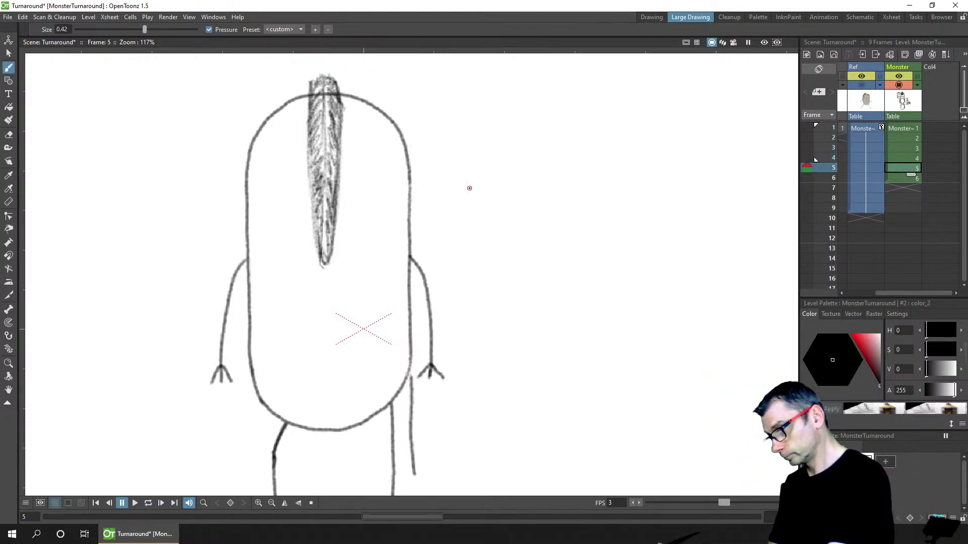
key("comma")
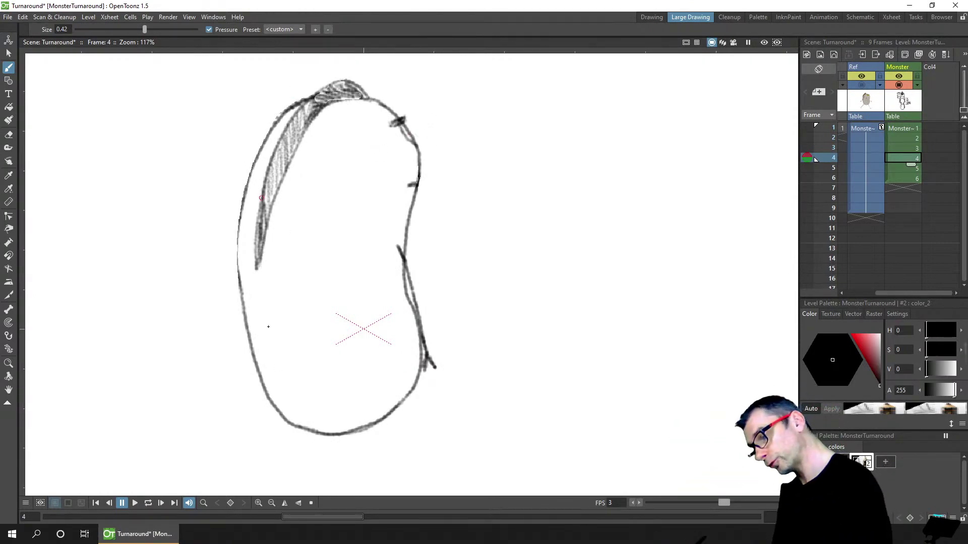
left_click_drag(263, 276, 313, 398)
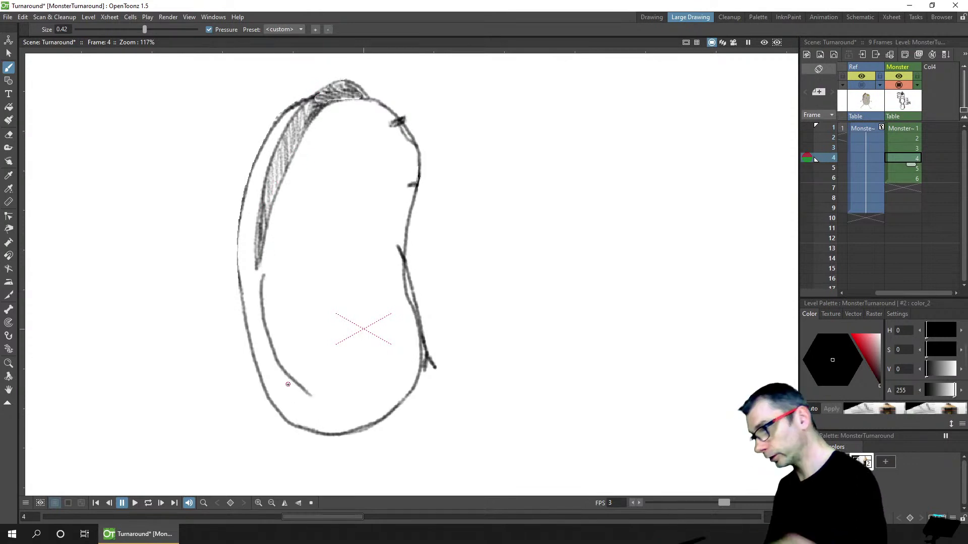
key("ctrl+z")
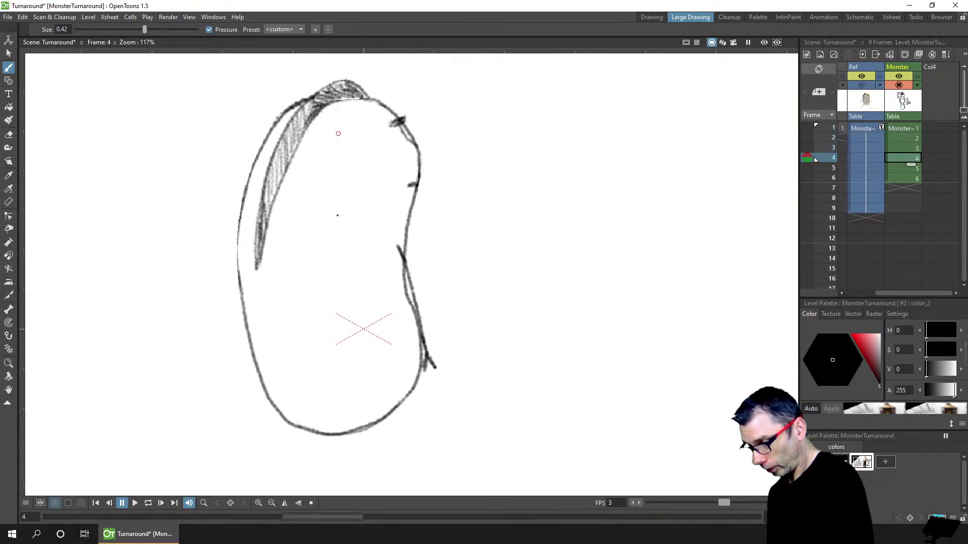
left_click_drag(337, 115, 331, 355)
left_click_drag(288, 180, 297, 333)
mouse_move(383, 141)
left_mouse_down()
mouse_move(386, 196)
mouse_move(365, 326)
left_mouse_up()
key("ctrl+z")
key("ctrl+z")
key("ctrl+z")
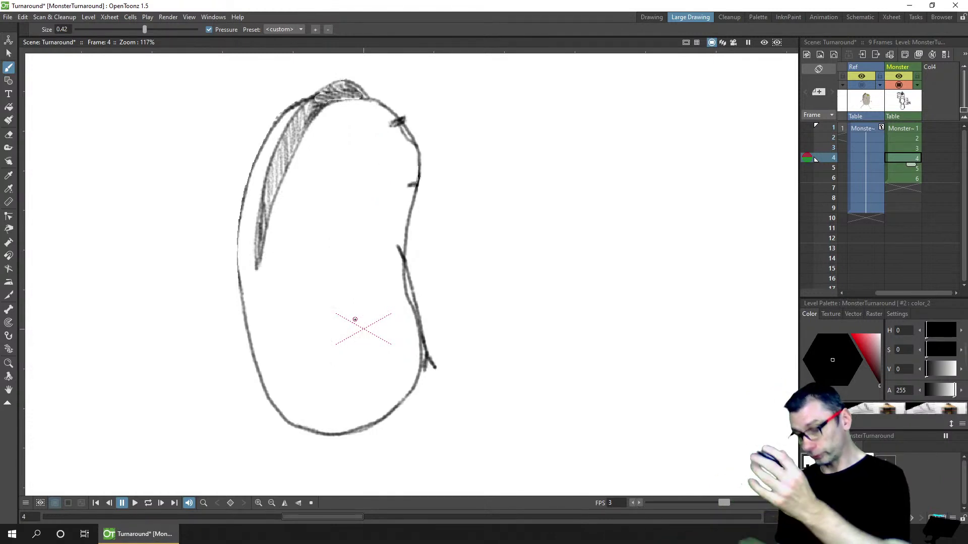
Smooth the lower back outline on frame 3 by erasing the inner kink and redrawing the line, and save the scene
key("comma")
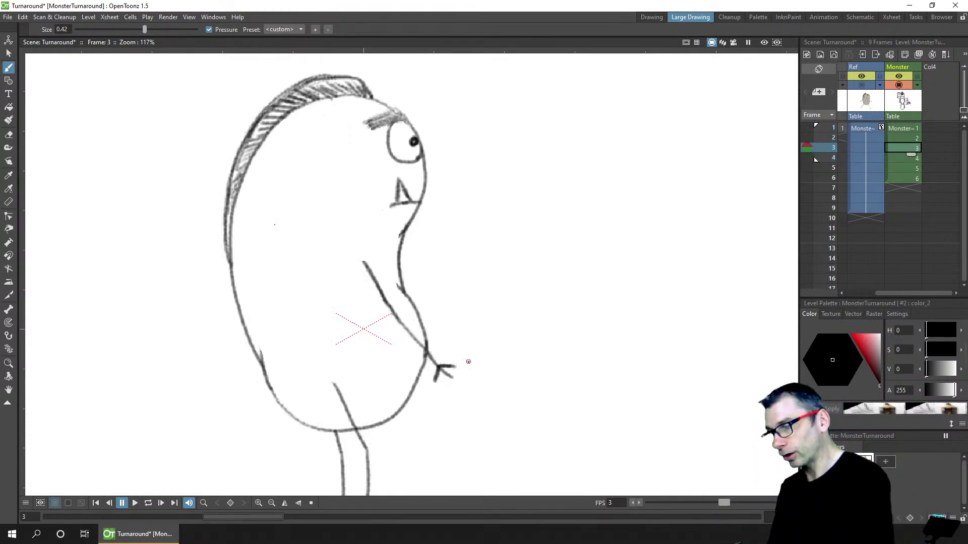
key("ctrl+s")
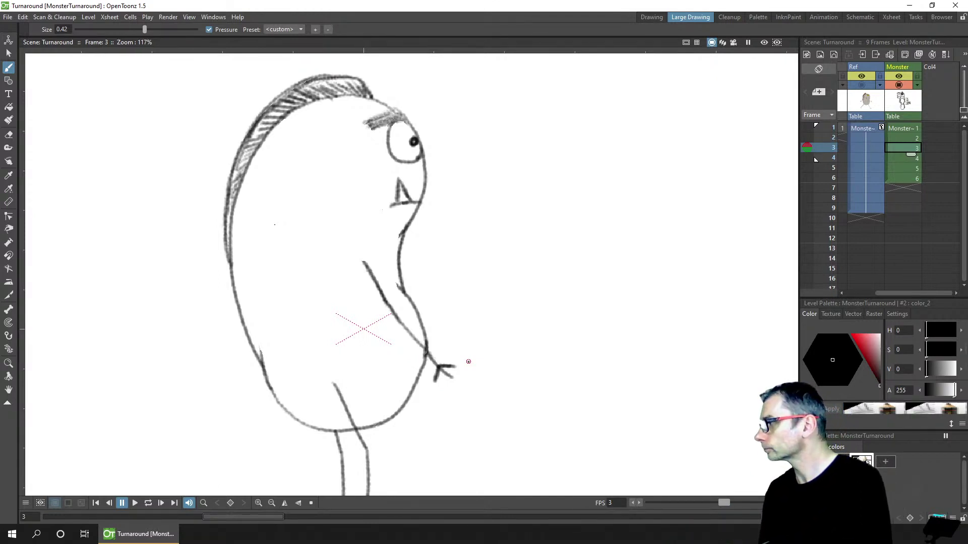
mouse_move(526, 355)
left_mouse_down()
mouse_move(505, 223)
mouse_move(487, 248)
left_mouse_up()
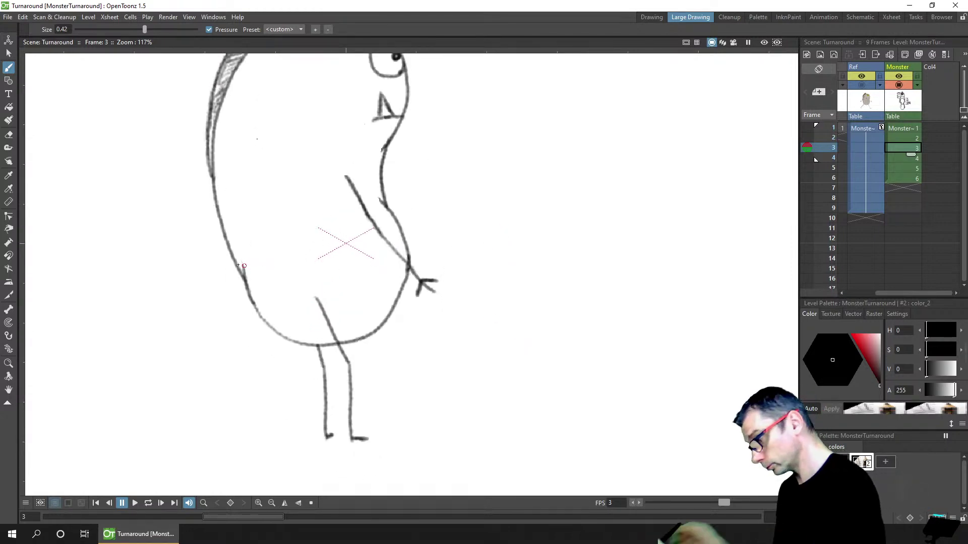
left_click_drag(233, 256, 248, 295)
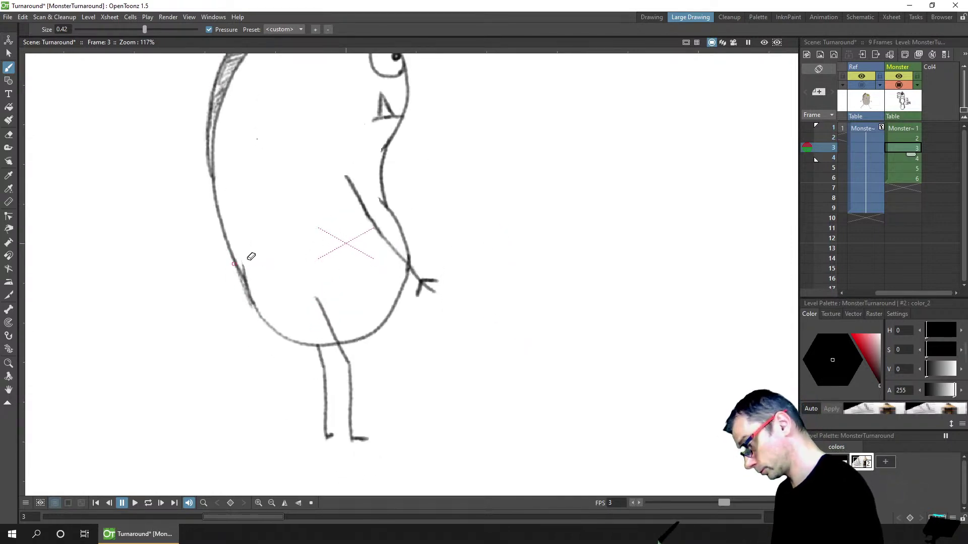
key("a")
mouse_move(251, 257)
left_mouse_down()
mouse_move(254, 296)
mouse_move(234, 225)
mouse_move(246, 234)
mouse_move(229, 247)
mouse_move(249, 305)
left_mouse_up()
key("b")
left_click_drag(227, 237, 262, 321)
key("ctrl+s")
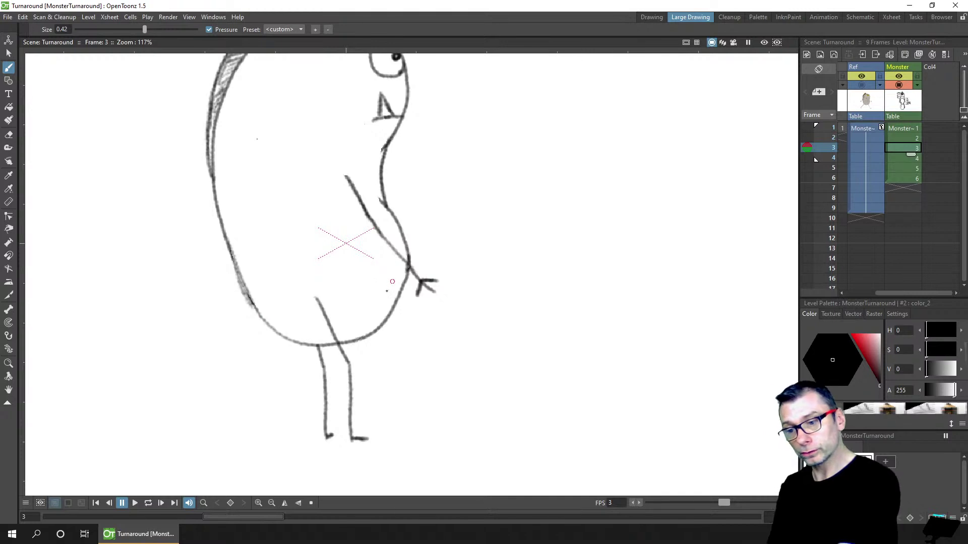
Compare the legs and lower body across frames 1 to 4
key("period")
key("comma")
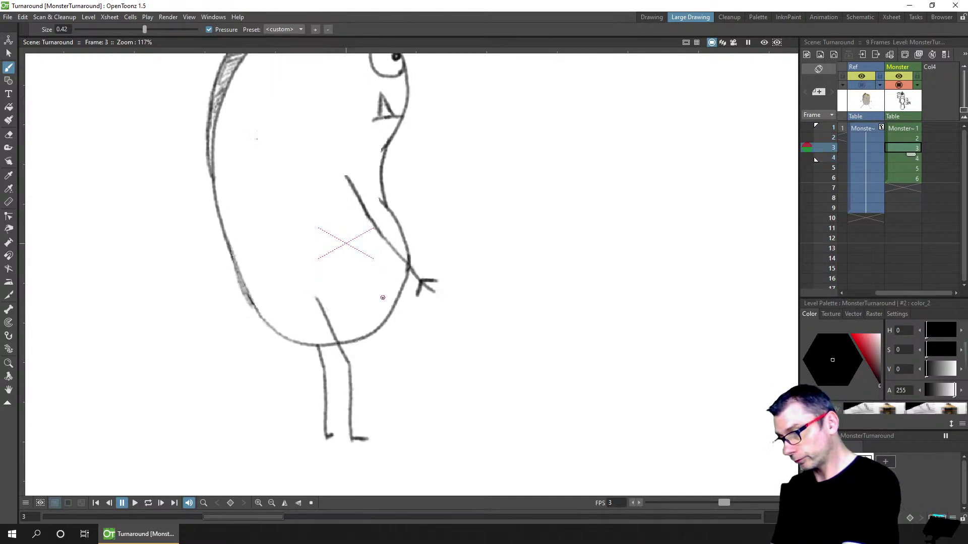
key("period")
key("comma")
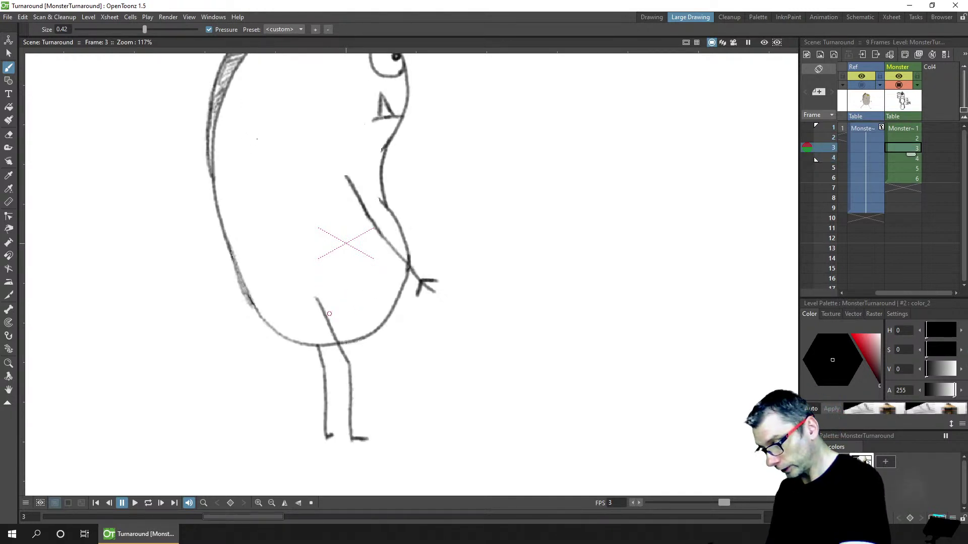
key("comma")
key("comma")
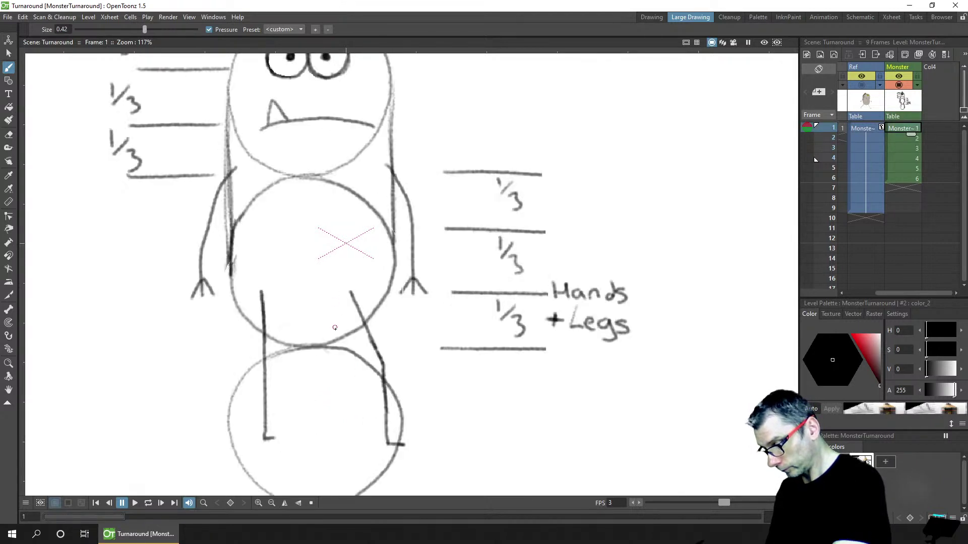
key("period")
key("period")
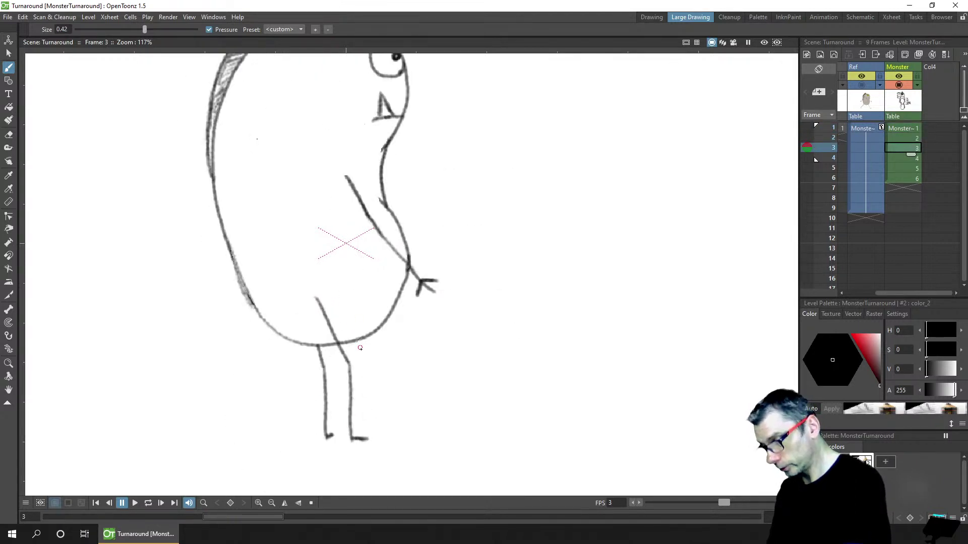
Erase the stray extra leg line outside the body on frame 5 and save the scene
key("period")
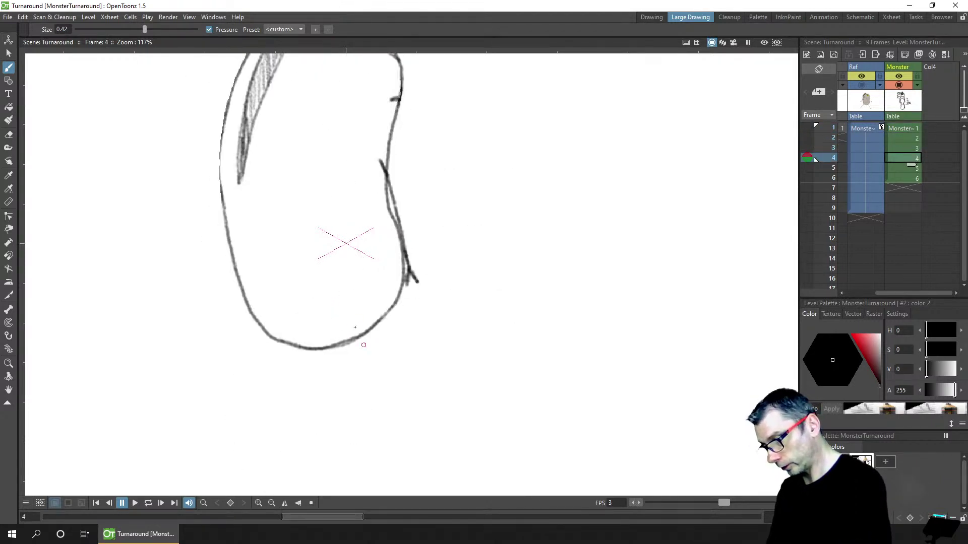
key("period")
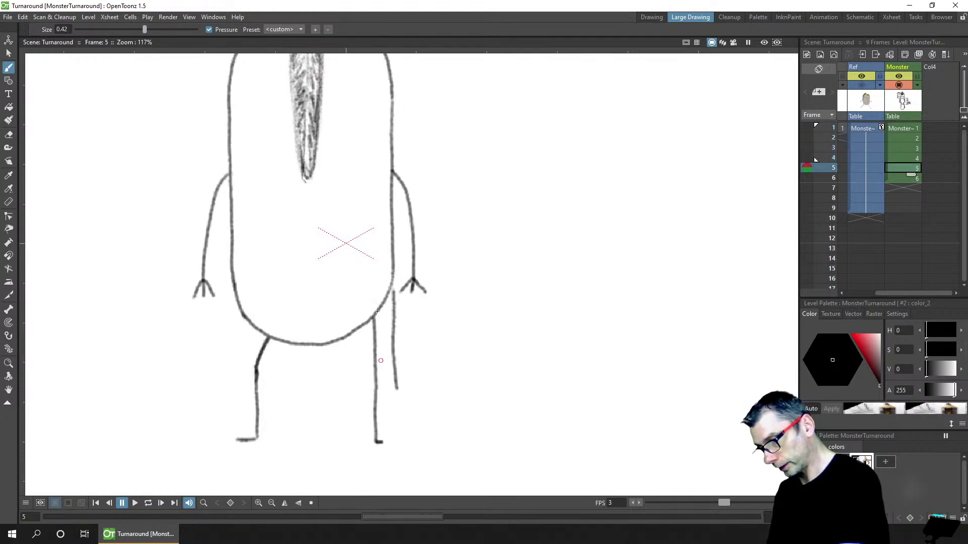
key("a")
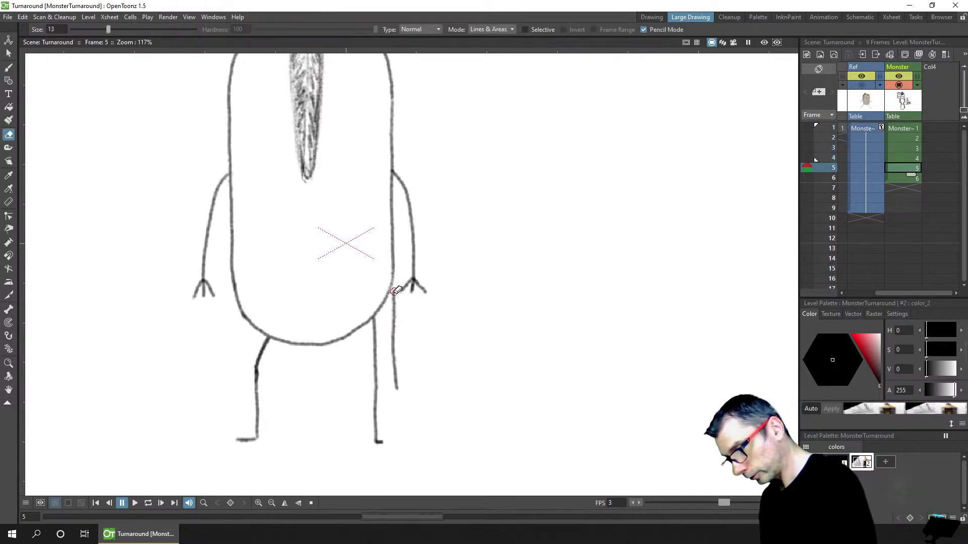
left_click_drag(393, 292, 396, 399)
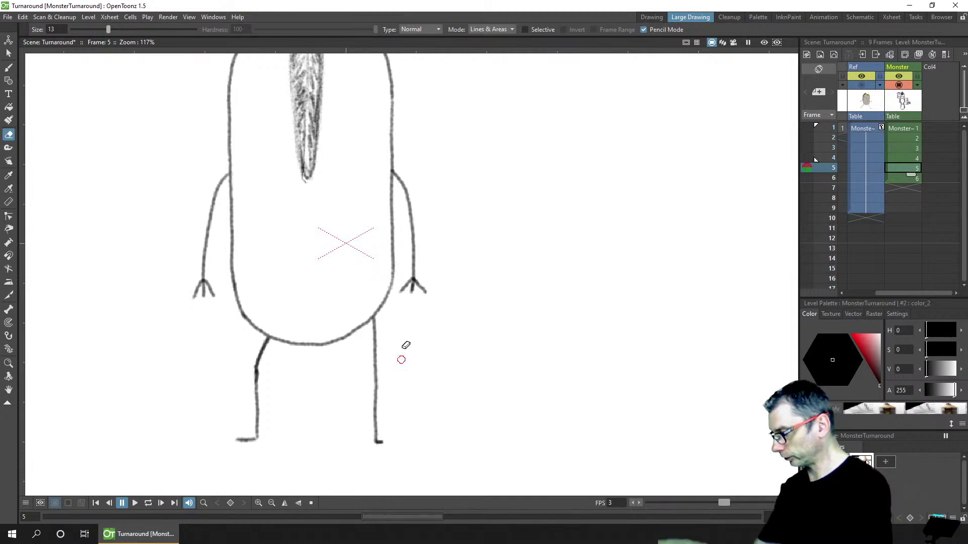
key("ctrl+s")
Turn on an onion skin of the previous frame while on frame 4 and compare the leg positions with frame 5
key("b")
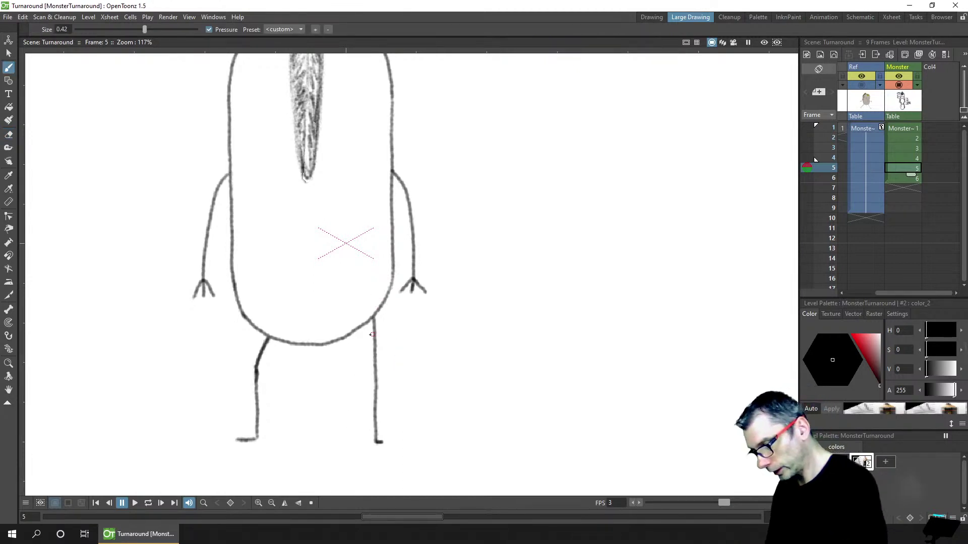
key("comma")
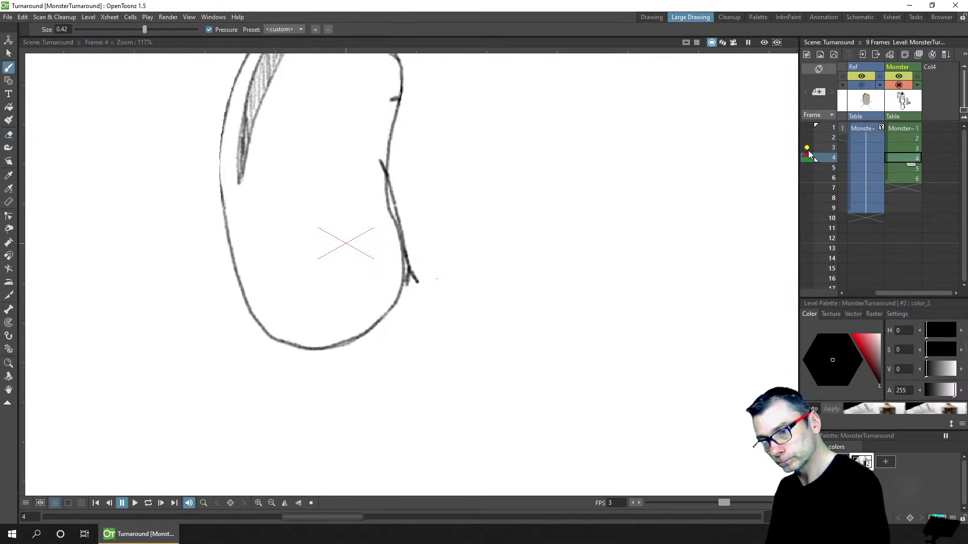
left_click(807, 148)
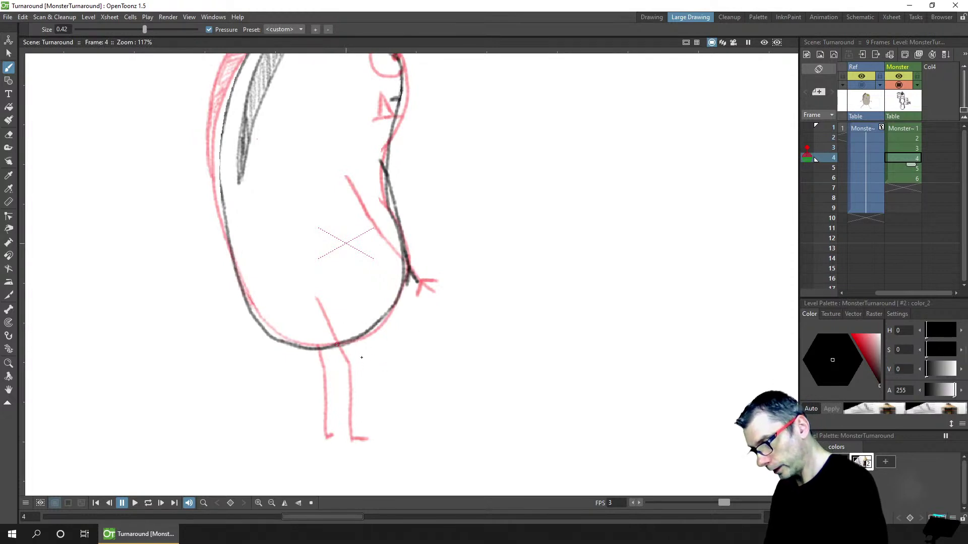
key("period")
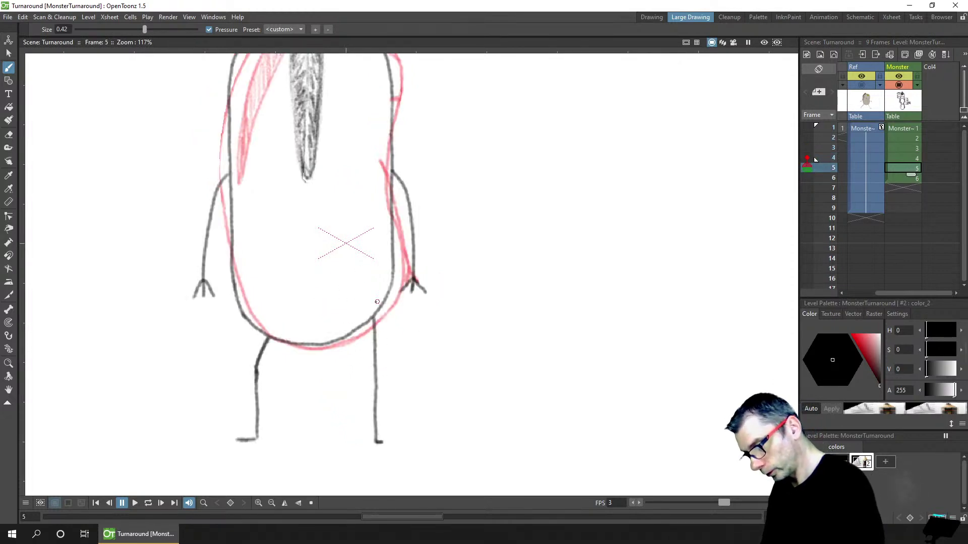
key("comma")
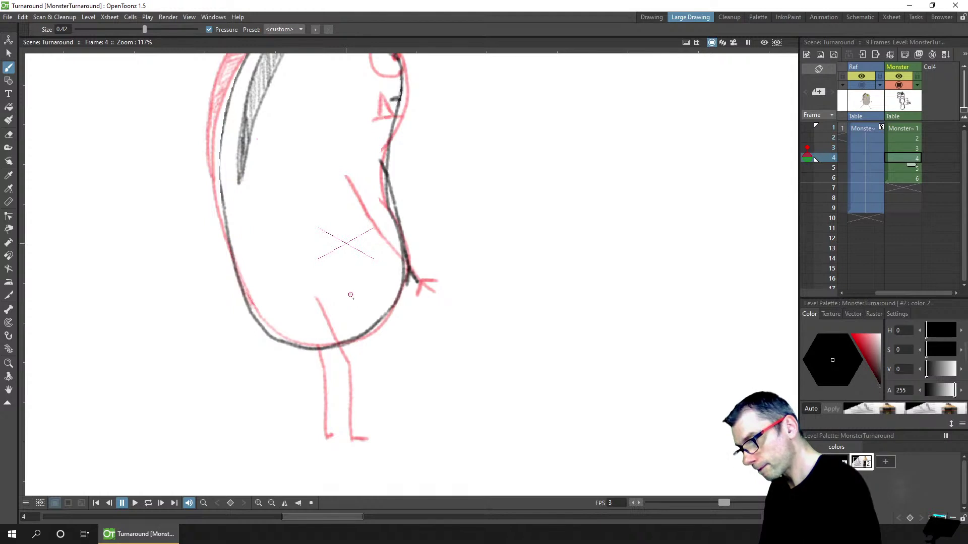
Draw the near leg with its foot on frame 4, starting inside the body's front side, and save the scene
left_click_drag(352, 297, 379, 355)
mouse_move(355, 308)
left_mouse_down()
mouse_move(377, 356)
mouse_move(380, 434)
left_mouse_up()
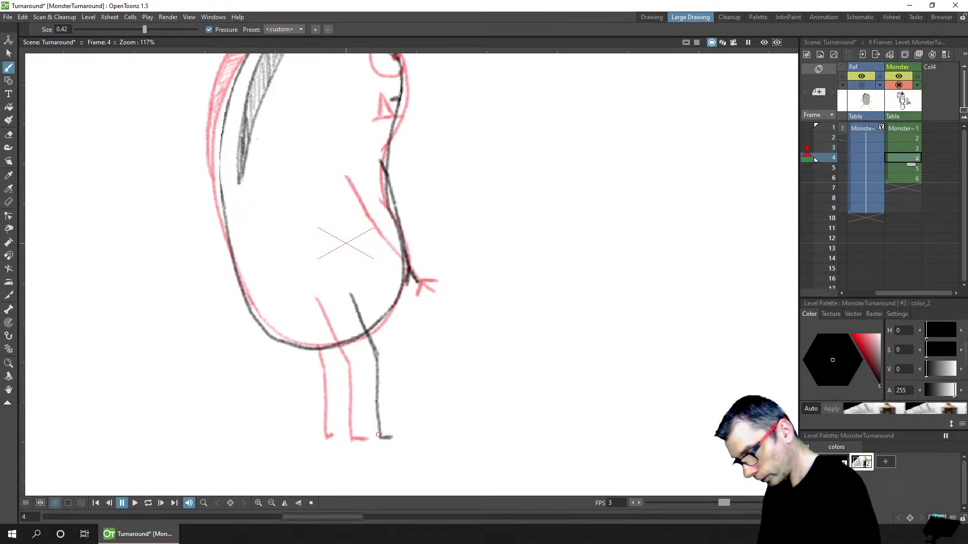
key("a")
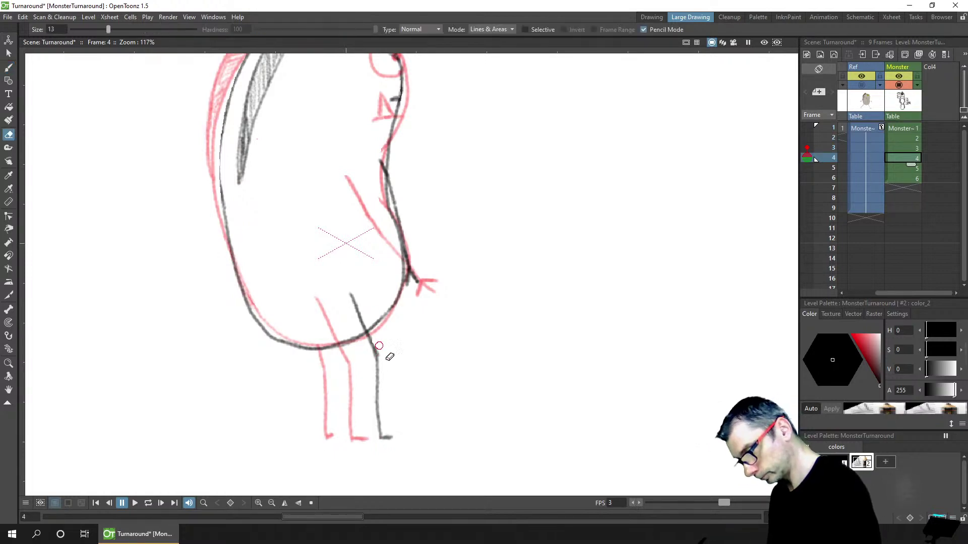
key("b")
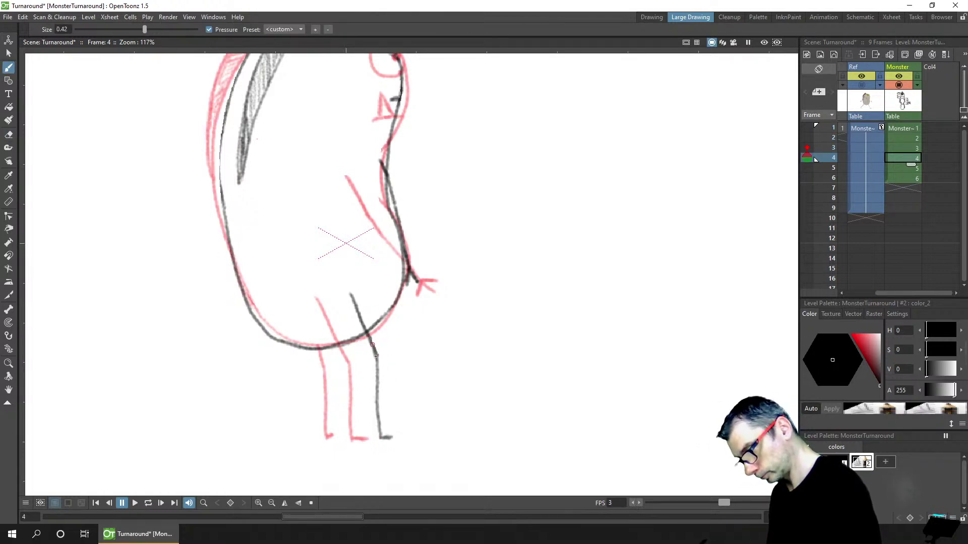
key("ctrl+s")
Compare the leg positions across frames 3, 4 and 5 using the onion skin
key("comma")
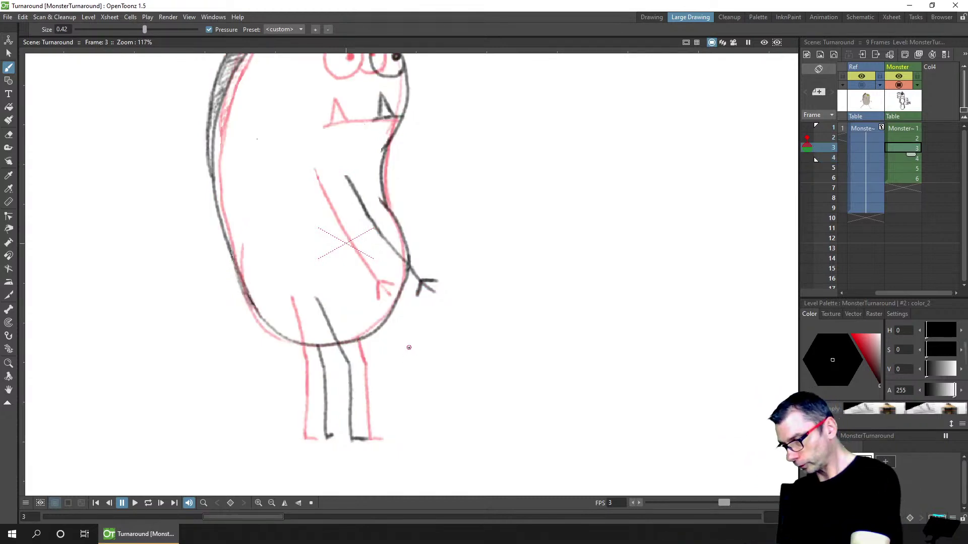
key("period")
key("period")
key("comma")
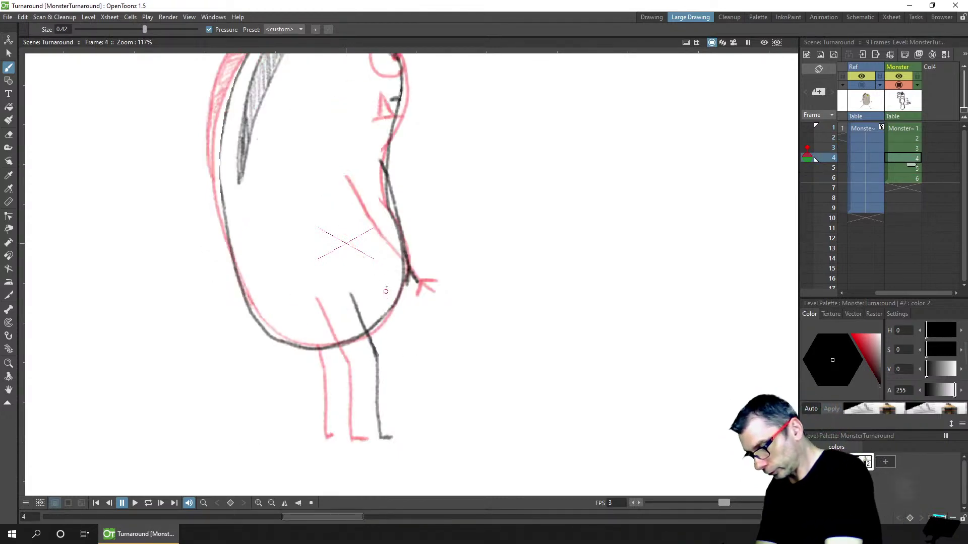
key("comma")
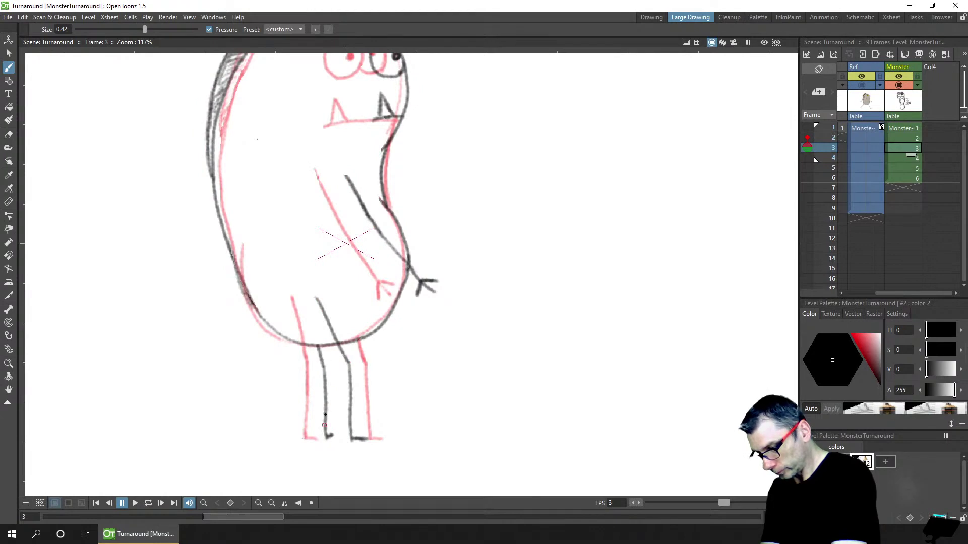
key("period")
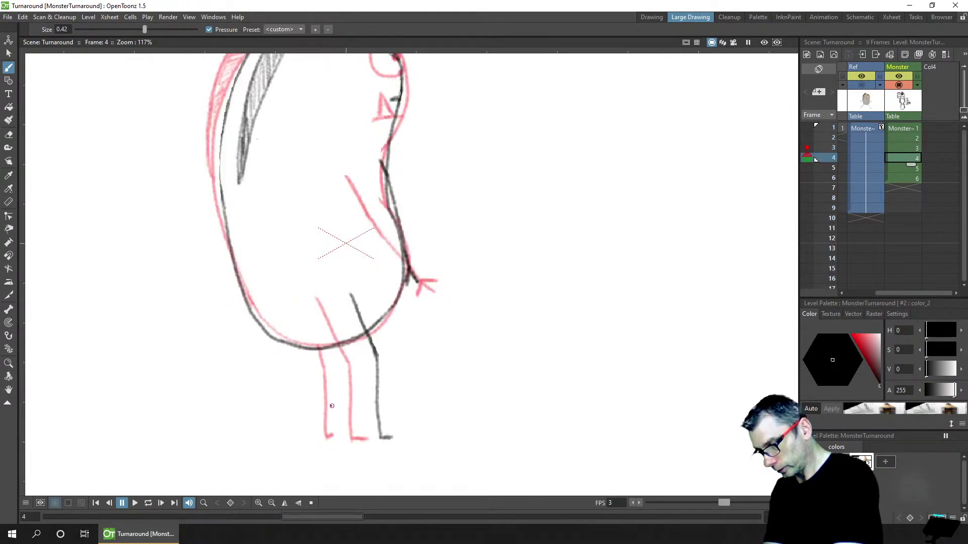
key("period")
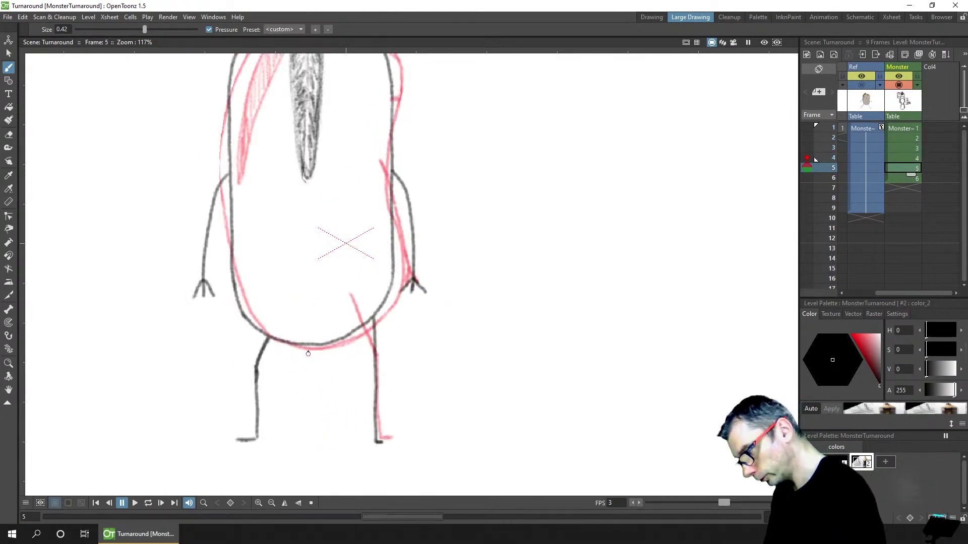
key("comma")
key("period")
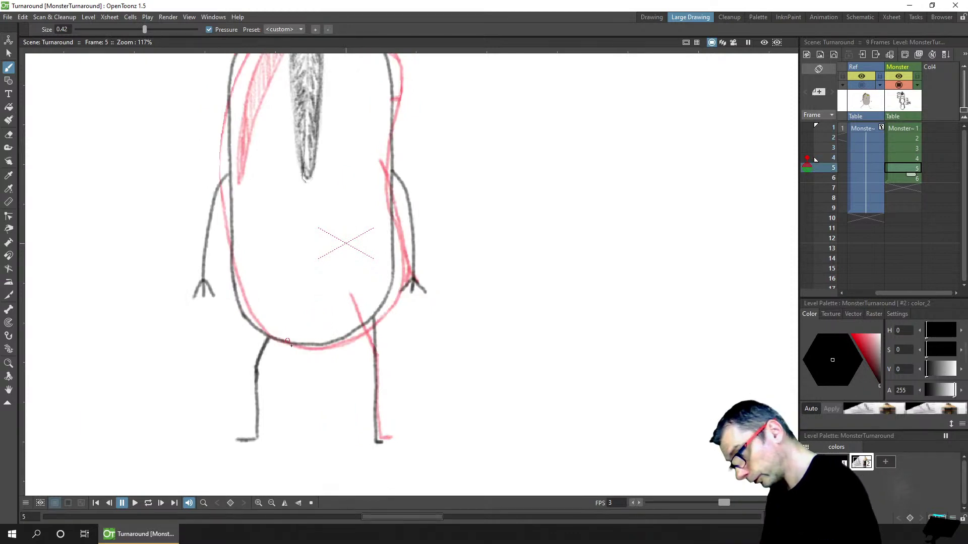
Draw the second leg on frame 4 down from the rear of the body's base, checking it against frames 3 and 5
key("comma")
key("comma")
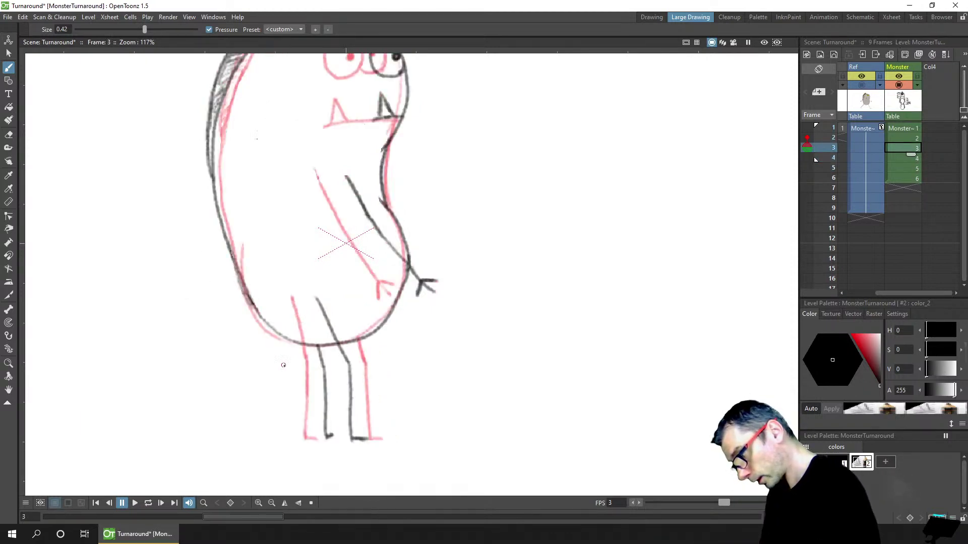
key("period")
key("period")
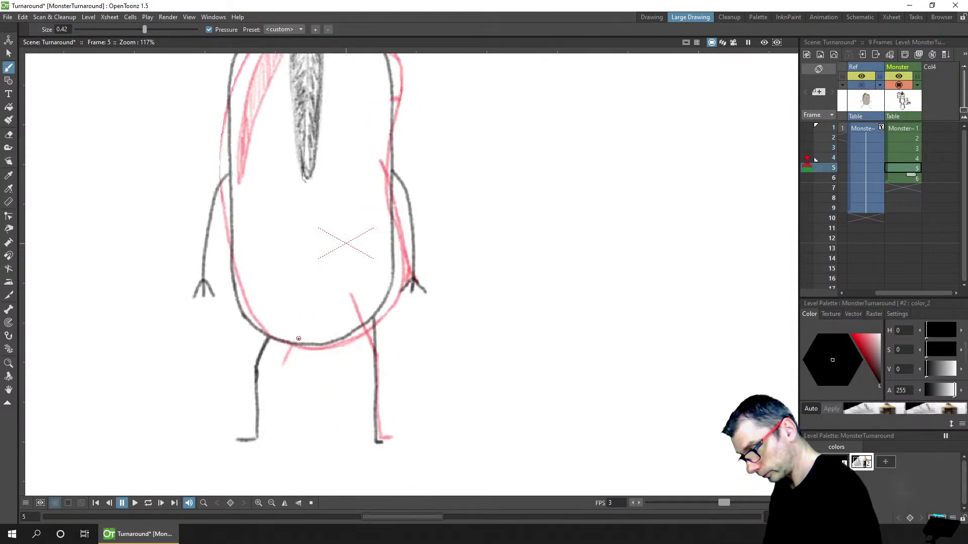
key("comma")
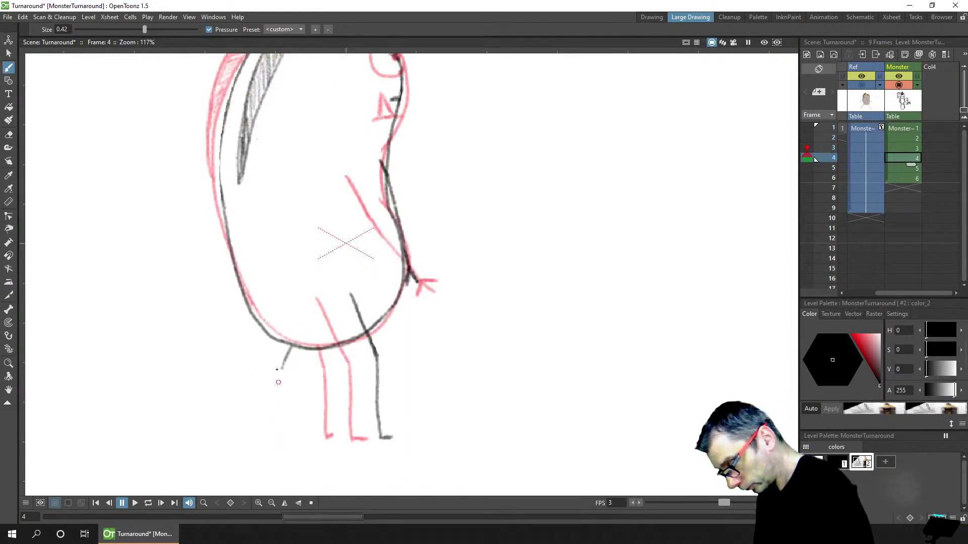
left_click_drag(280, 373, 280, 442)
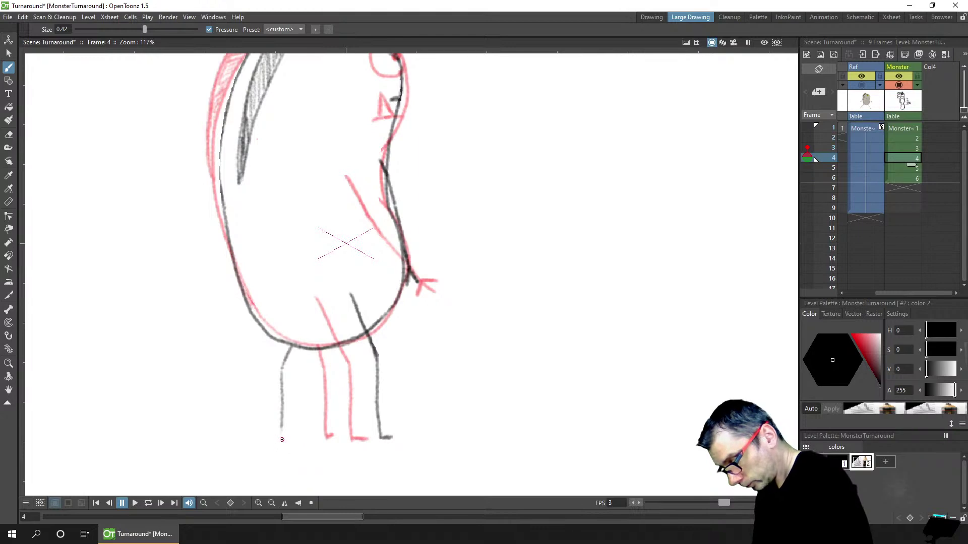
Add a foot to the second leg on frame 4, strengthen its lower line, and save the scene
key("comma")
key("period")
key("period")
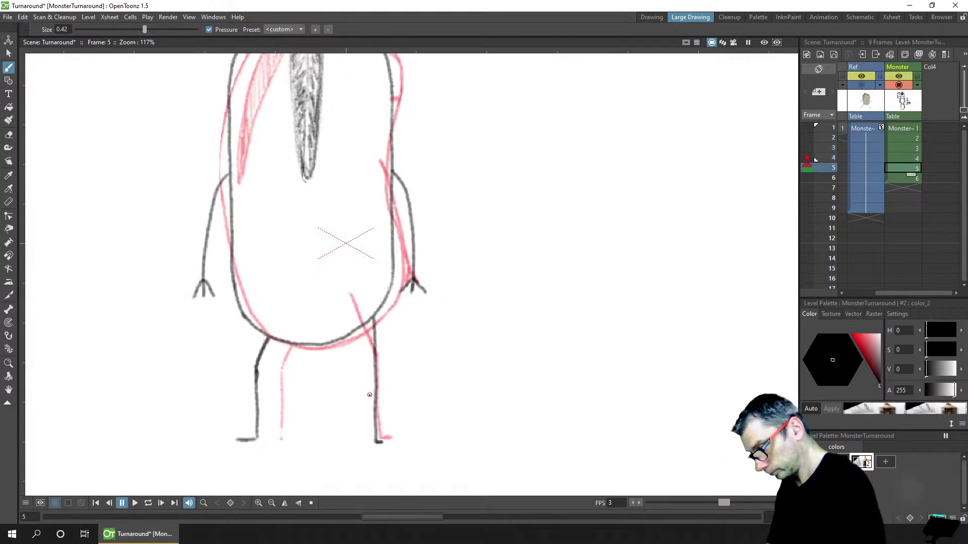
key("comma")
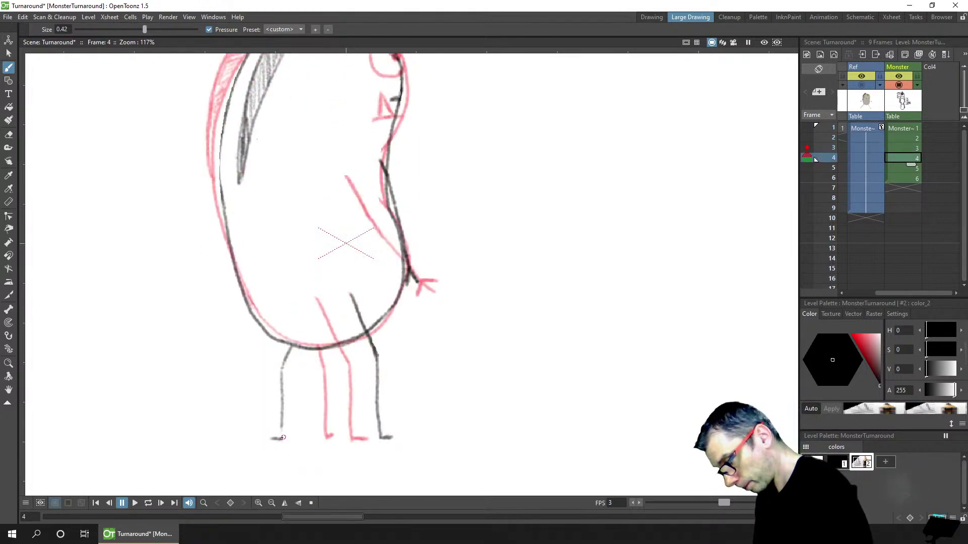
mouse_move(283, 437)
left_mouse_down()
mouse_move(282, 369)
mouse_move(282, 423)
left_mouse_up()
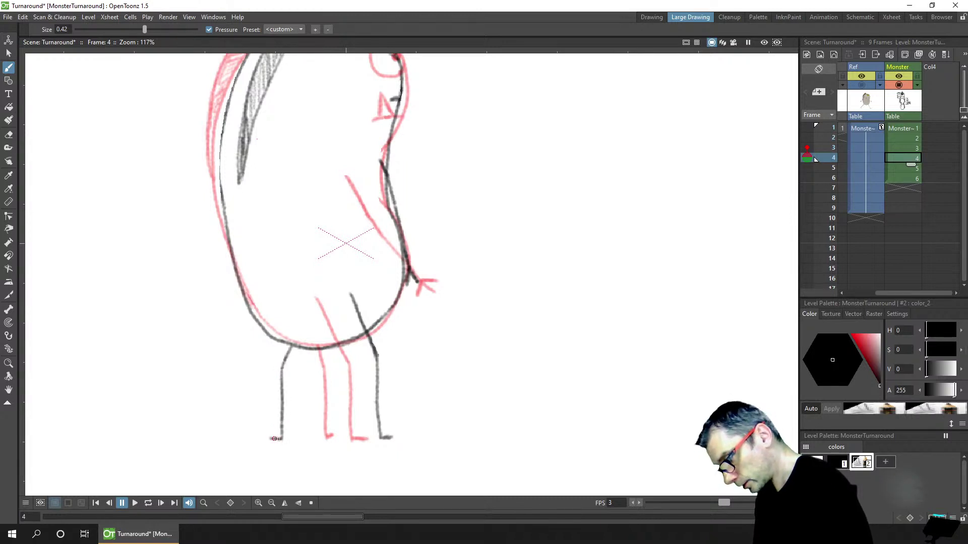
key("ctrl+s")
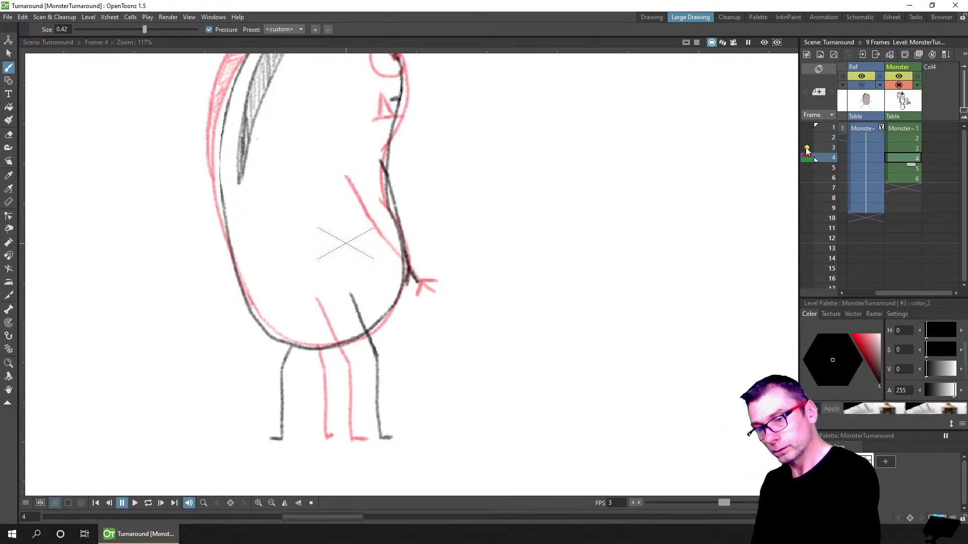
Turn off the previous-frame onion skin and look at the drawings on frames 5, 6 and 1
left_click(806, 148)
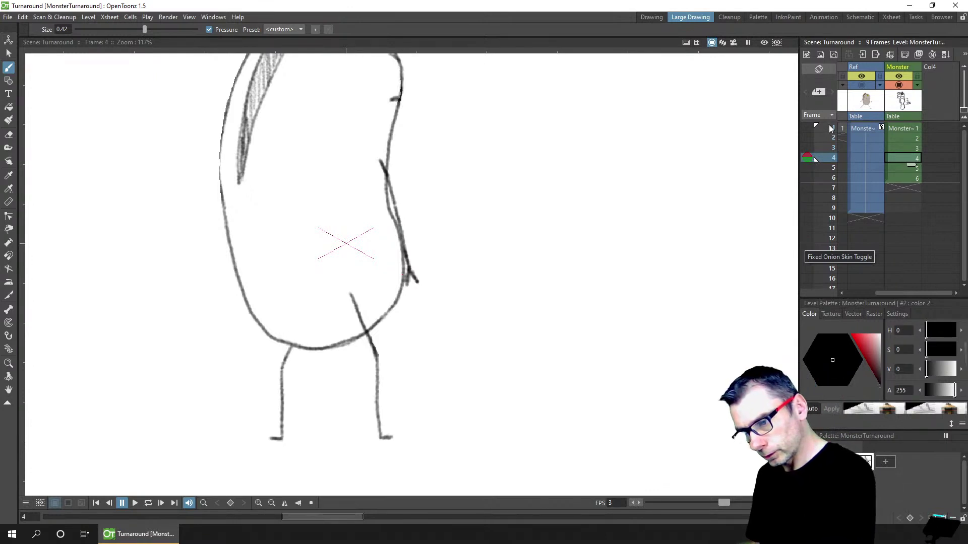
left_click(915, 168)
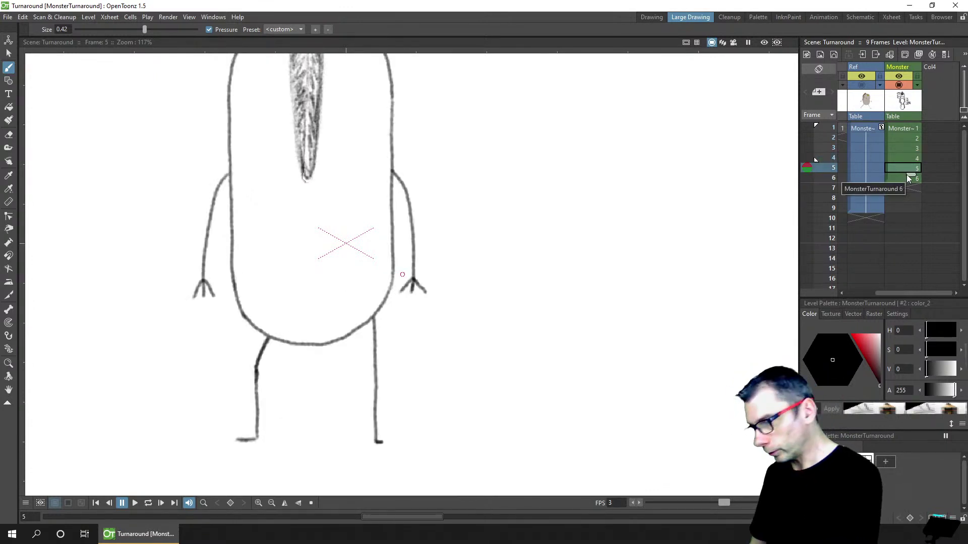
left_click(912, 181)
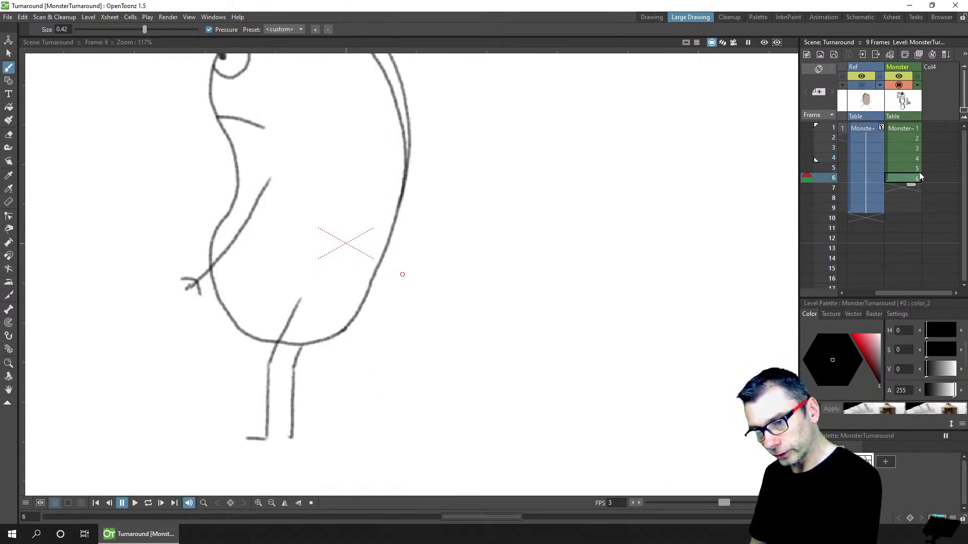
left_click(911, 129)
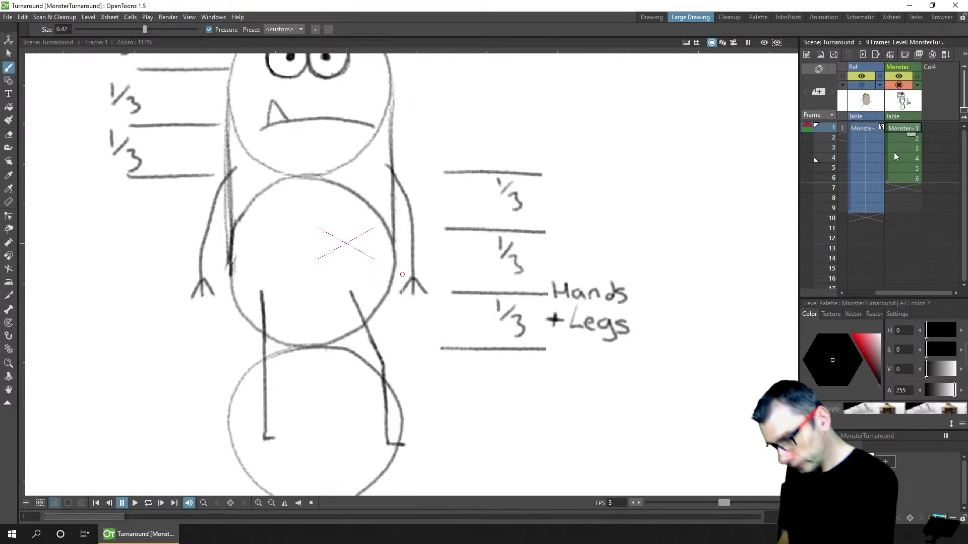
Expose drawing 1 again at frame 7 of the Monster column
left_click(902, 188)
type("1")
key("Return")
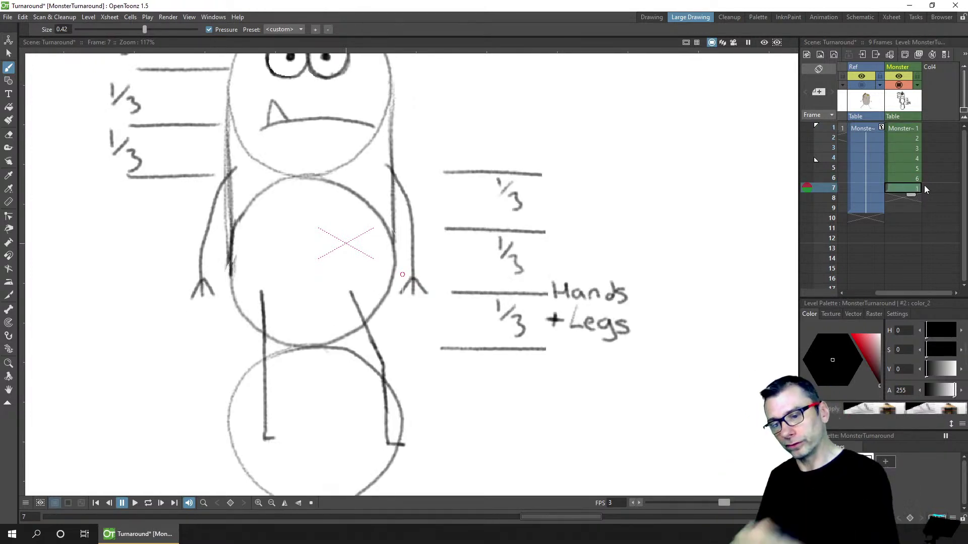
Insert a blank drawing 6 after drawing 5 in the Monster column and renumber the following side-view drawing to 7
left_click(916, 168)
left_click(902, 178)
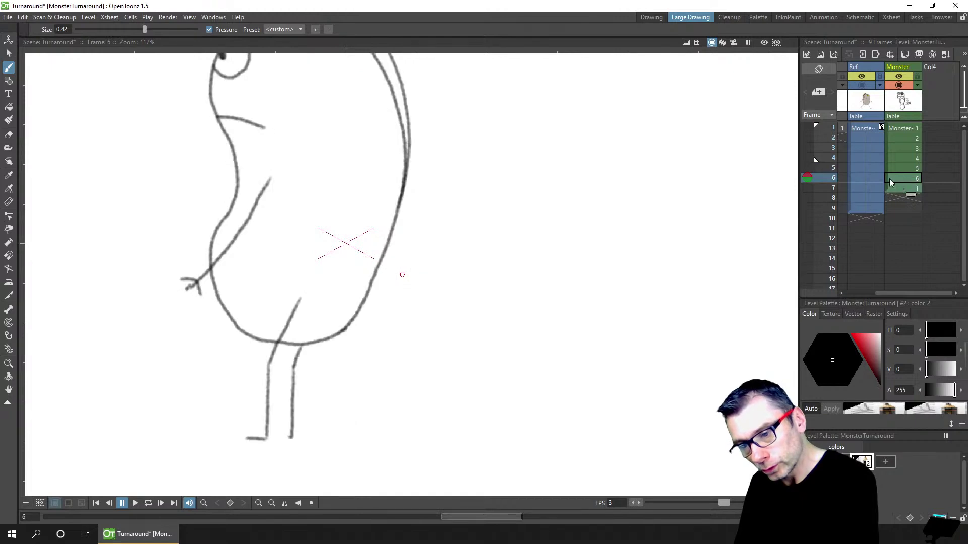
key("Insert")
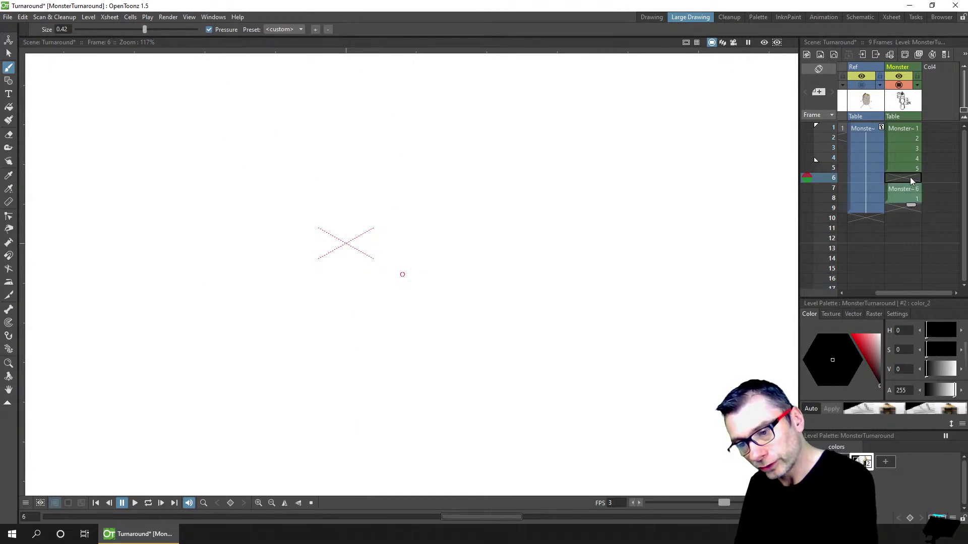
type("6")
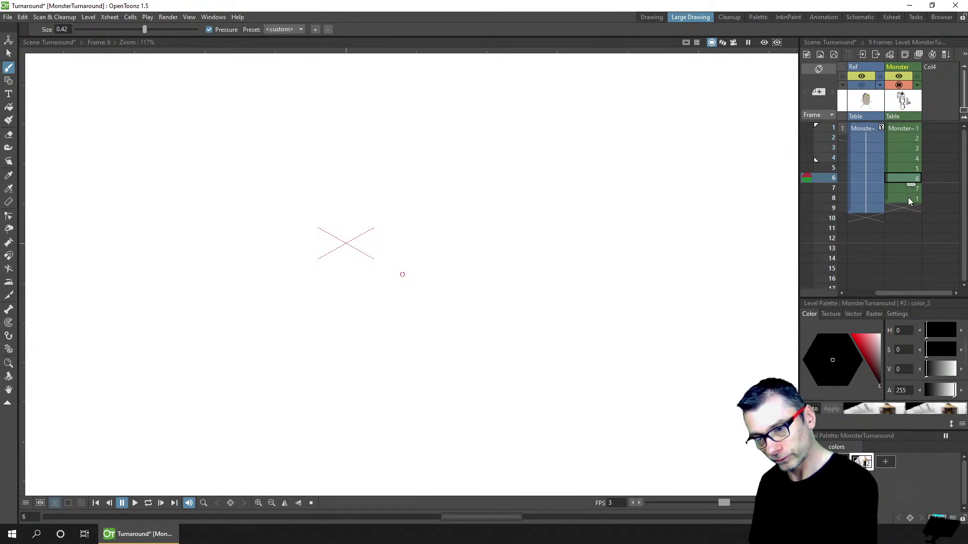
Insert a blank drawing 8 at frame 8, ahead of the repeated drawing 1
left_click(903, 188)
left_click(891, 198)
left_click_drag(885, 198, 888, 210)
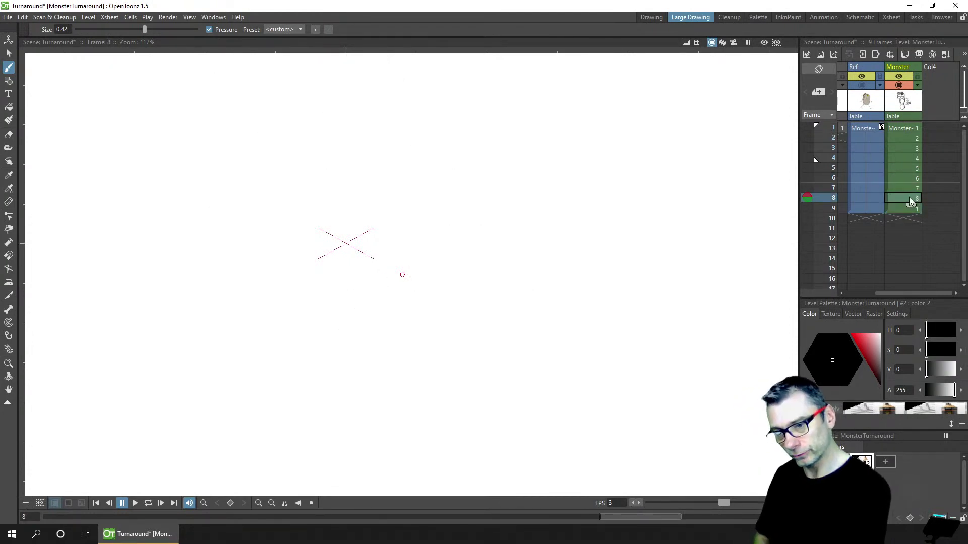
Extend the playback range to end at frame 8 and save the scene
key("ctrl+s")
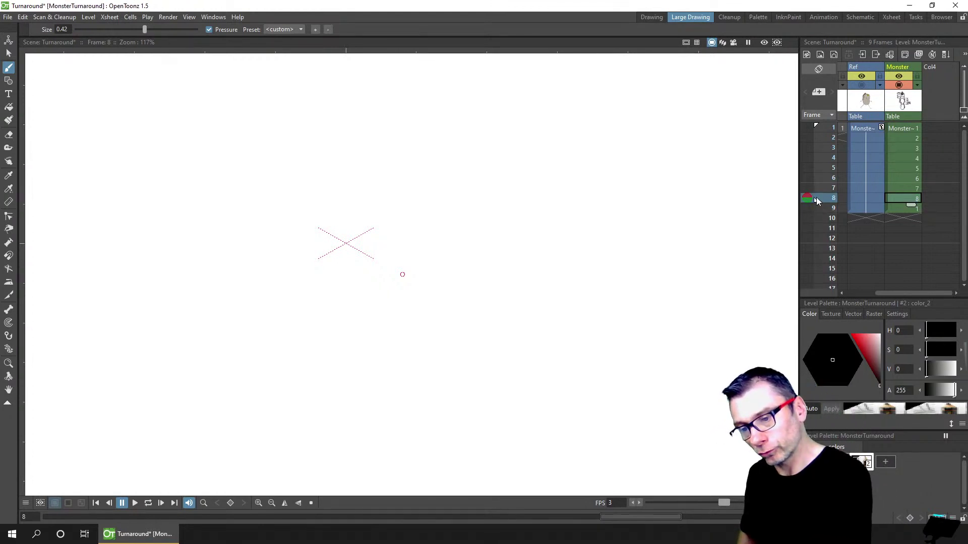
key("ctrl+s")
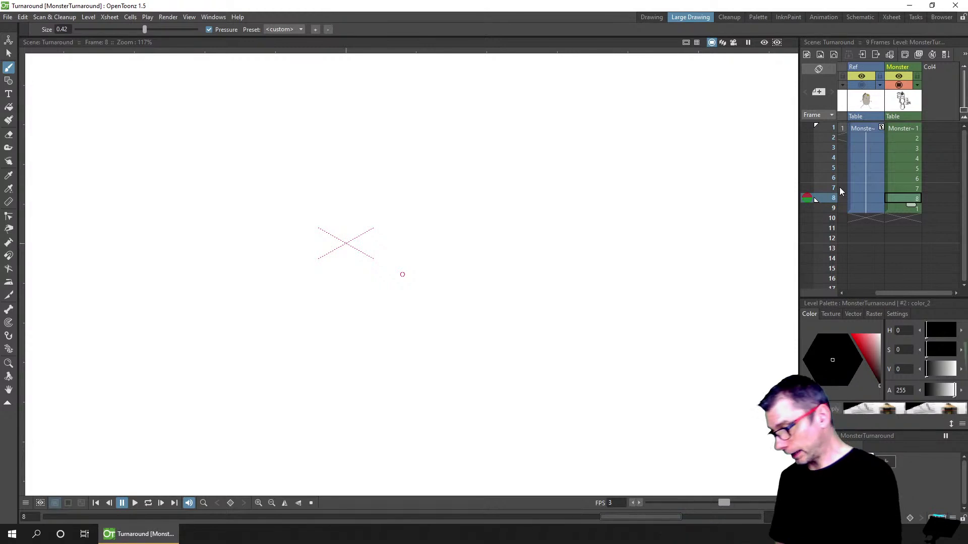
Preview the turnaround in looped playback with the whole camera frame in view, raise the frame rate to 6 FPS, and stop playback
left_click(148, 503)
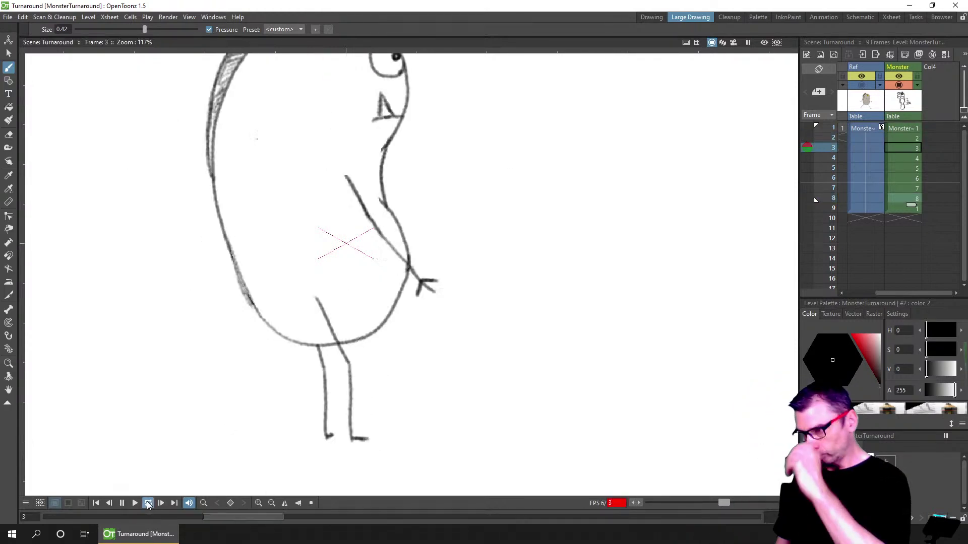
left_click(272, 503)
left_click(271, 504)
left_click(271, 503)
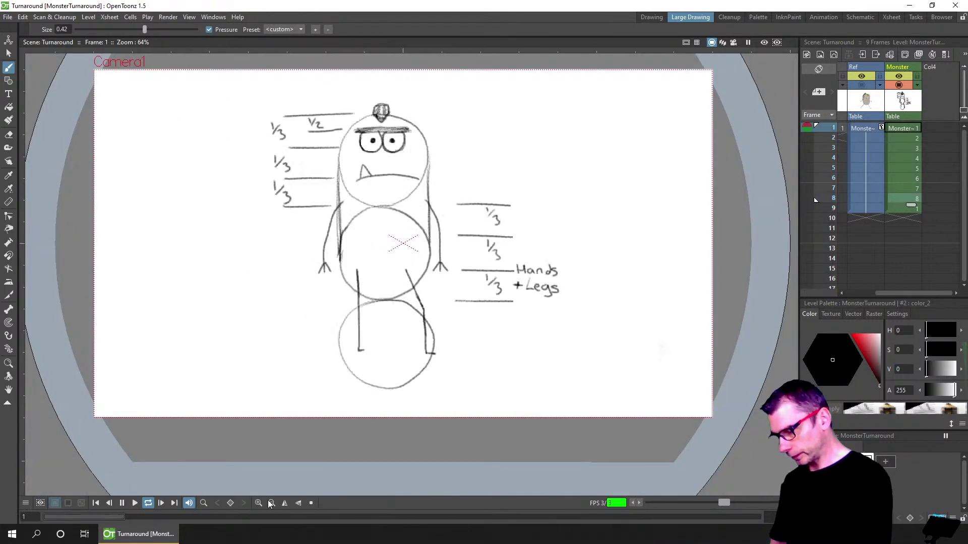
left_click(639, 503)
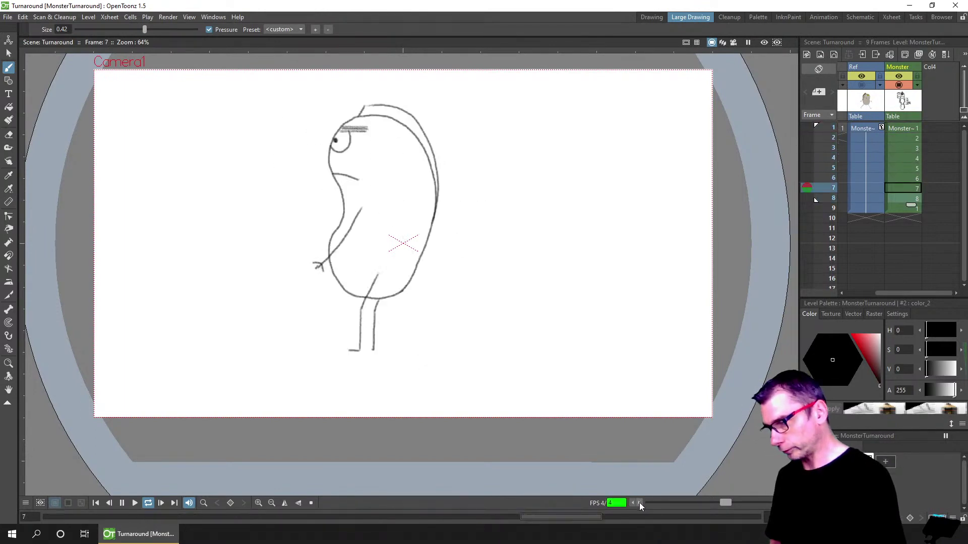
left_click(639, 503)
left_click(640, 503)
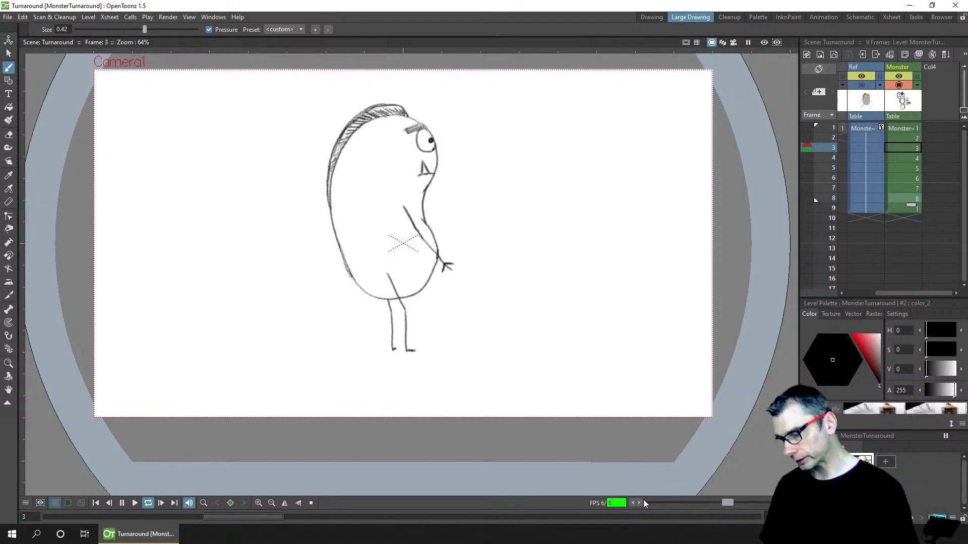
left_click(122, 503)
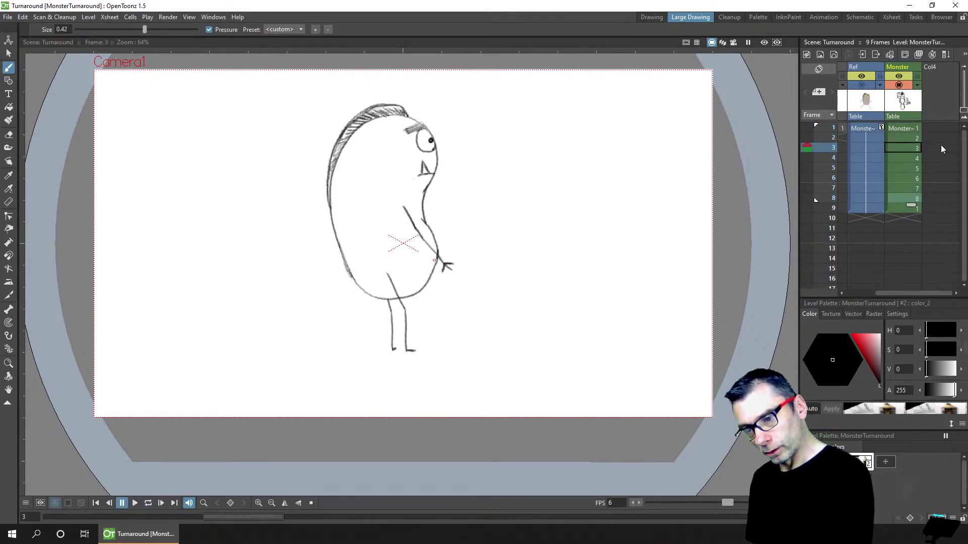
Copy the whole monster sketch from drawing 4 with a freehand selection and paste it into blank drawing 6
left_click(916, 178)
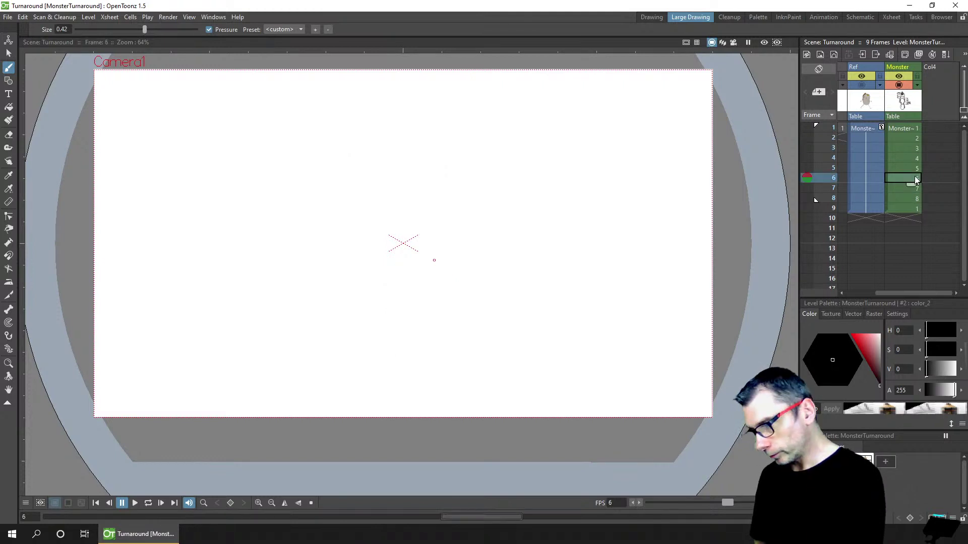
left_click(905, 168)
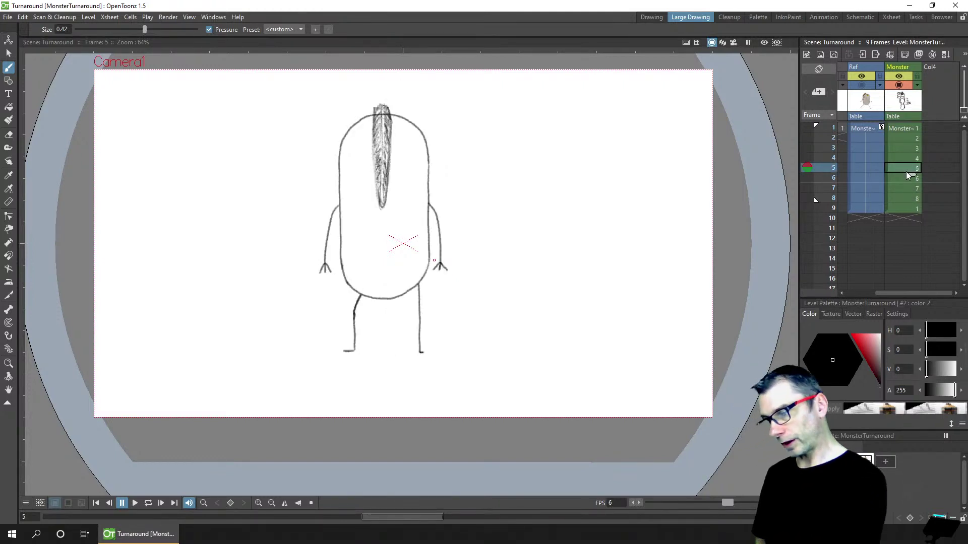
left_click(901, 179)
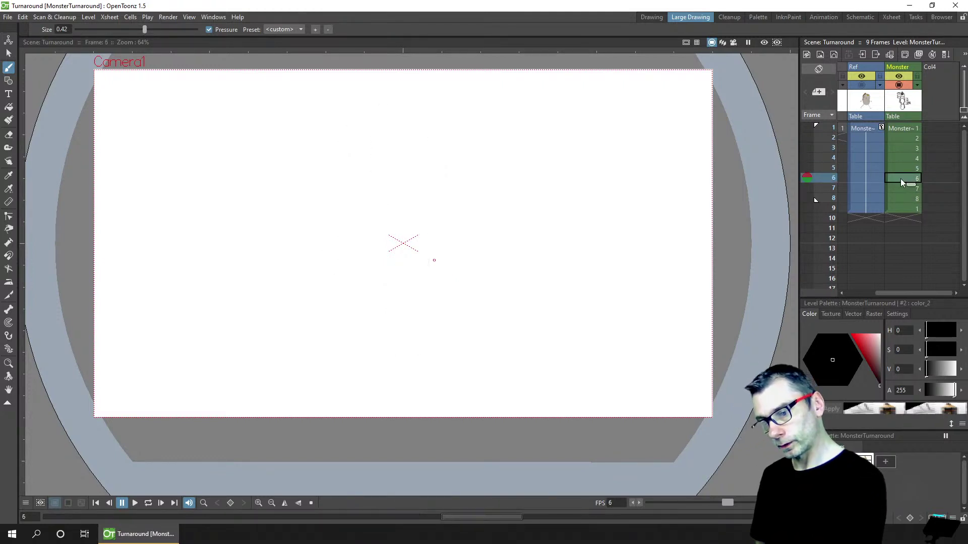
left_click(904, 169)
left_click(901, 159)
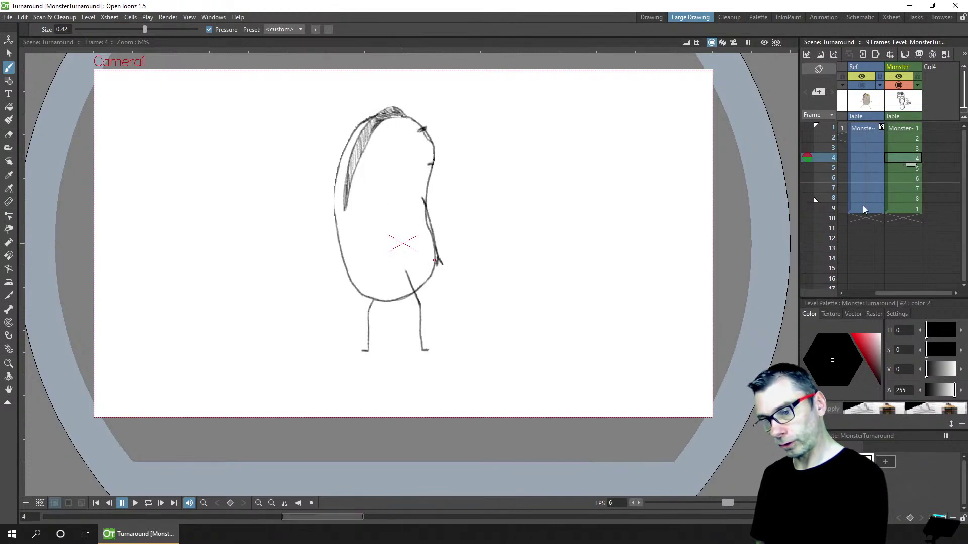
key("s")
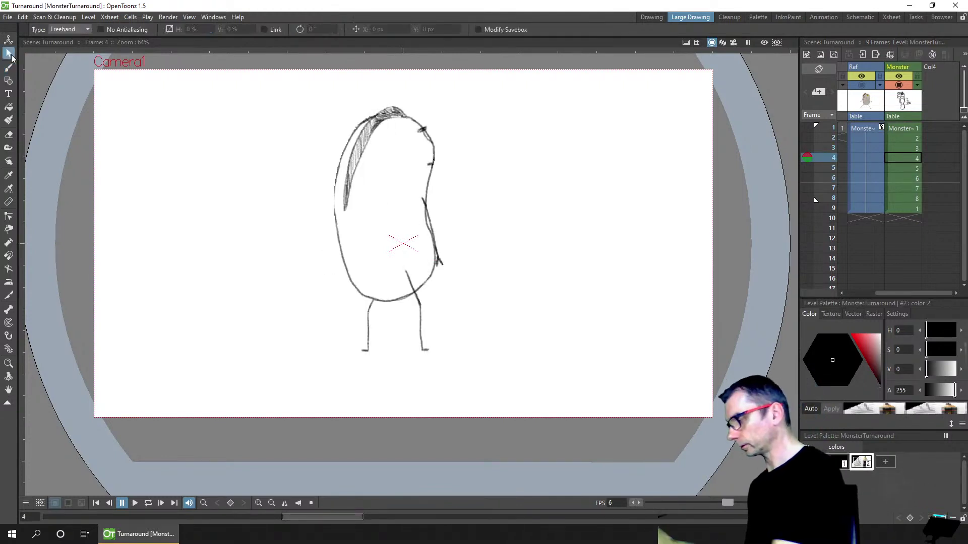
mouse_move(463, 102)
left_mouse_down()
mouse_move(238, 264)
mouse_move(278, 364)
mouse_move(580, 331)
left_mouse_up()
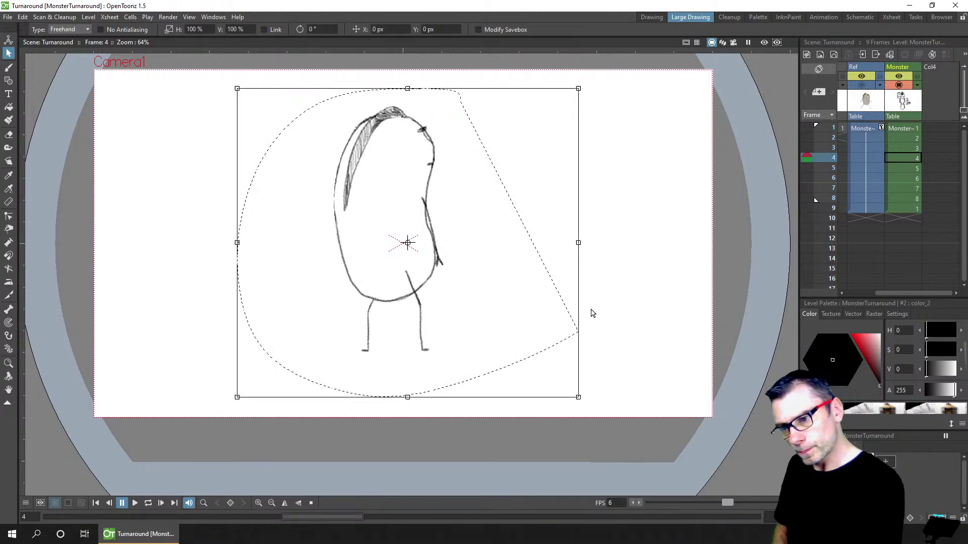
key("Delete")
key("period")
key("period")
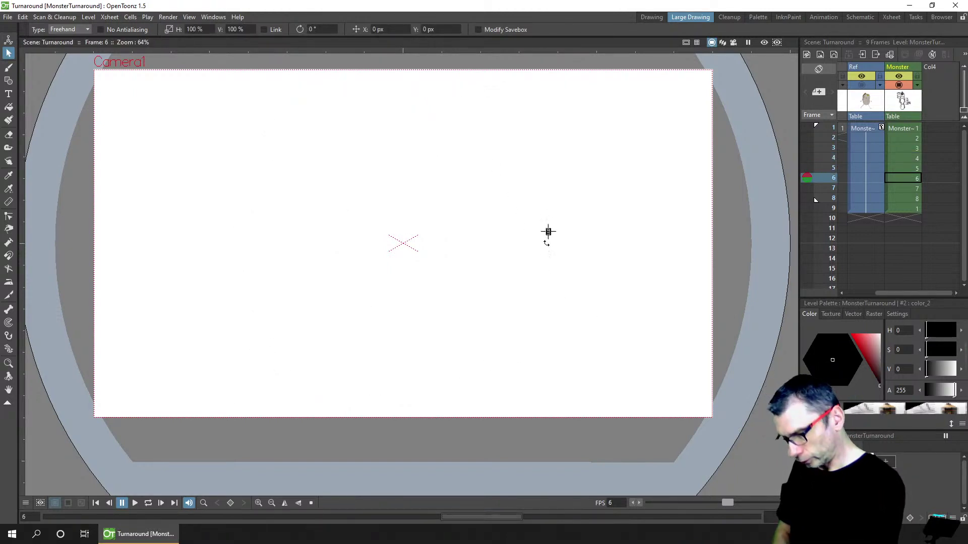
key("ctrl+v")
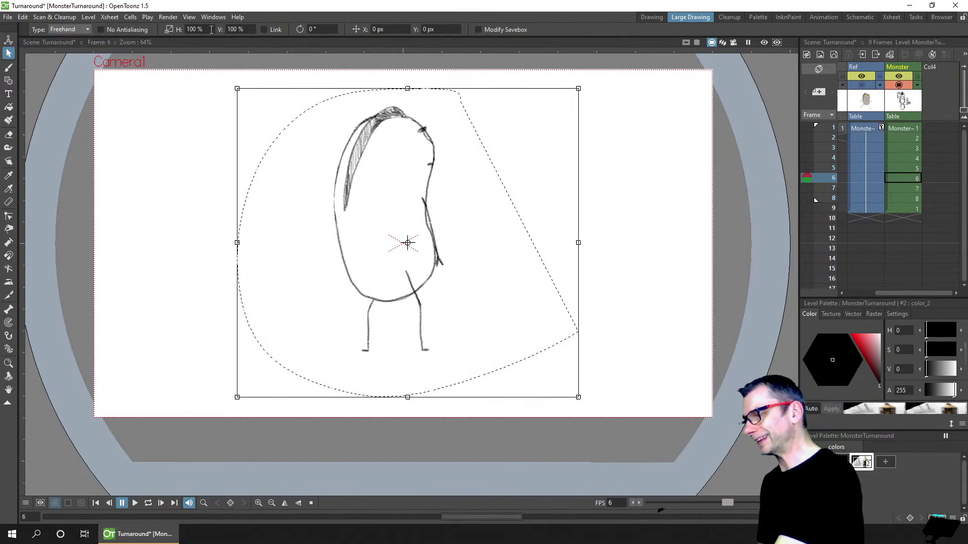
Mirror the pasted monster in drawing 6 horizontally by setting its horizontal scale to -100%
left_click(211, 29)
type("-1")
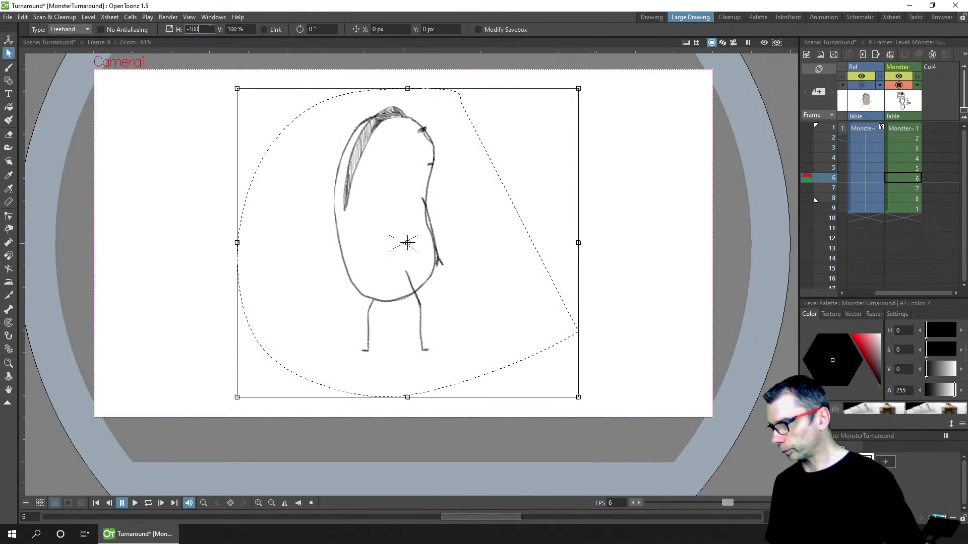
key("Return")
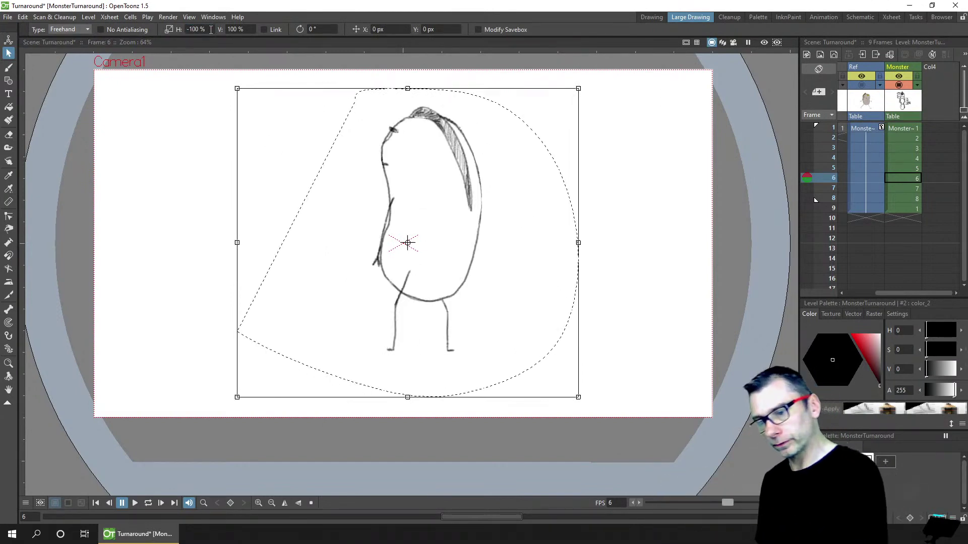
Onion-skin drawings 5 and 7, shift the mirrored monster left to an X offset of -324 px to line up with them, and clear the onion skin
left_click(808, 170)
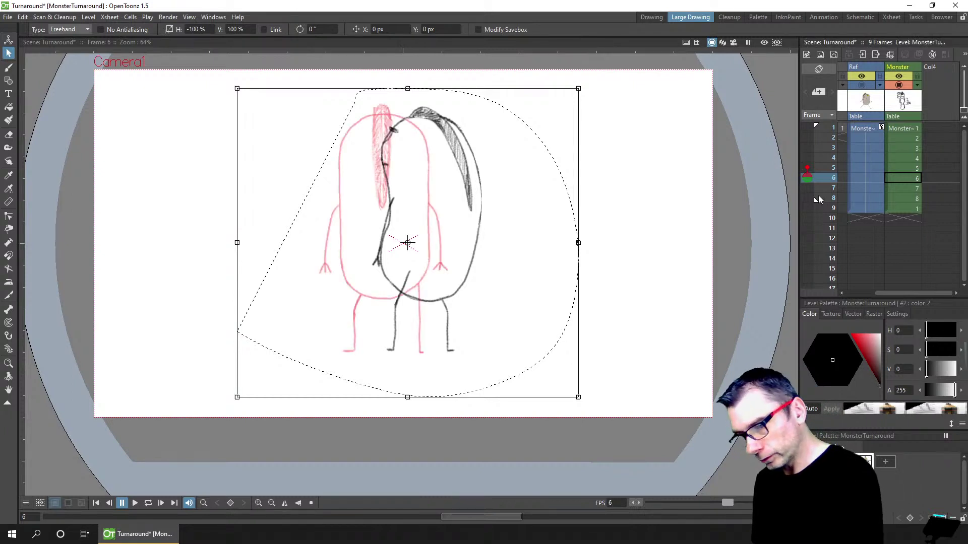
left_click(806, 188)
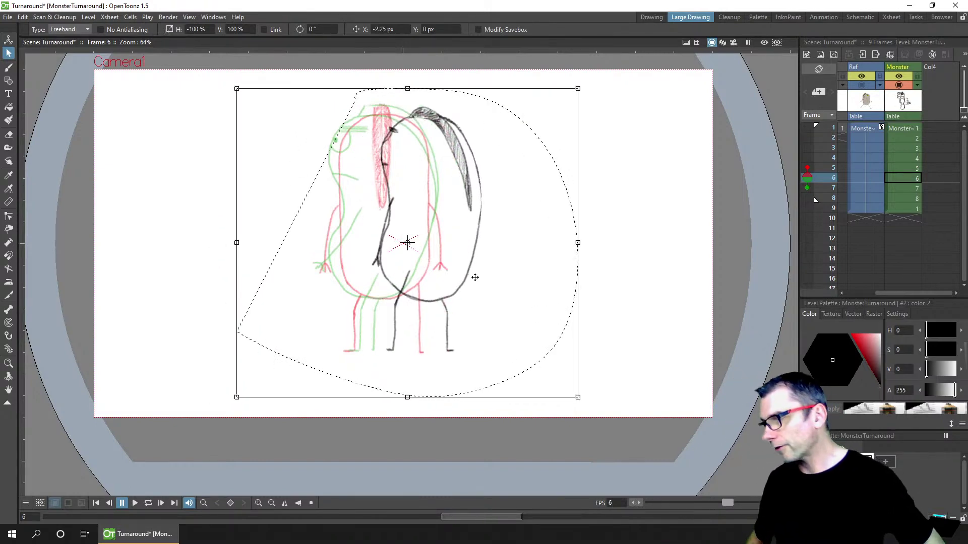
key("Left")
key("Left")
key("Left")
key("Left")
key("Left")
key("Left")
key("Left")
key("Left")
key("Left")
key("Left")
key("Left")
key("Left")
key("Left")
key("Left")
key("Left")
key("Left")
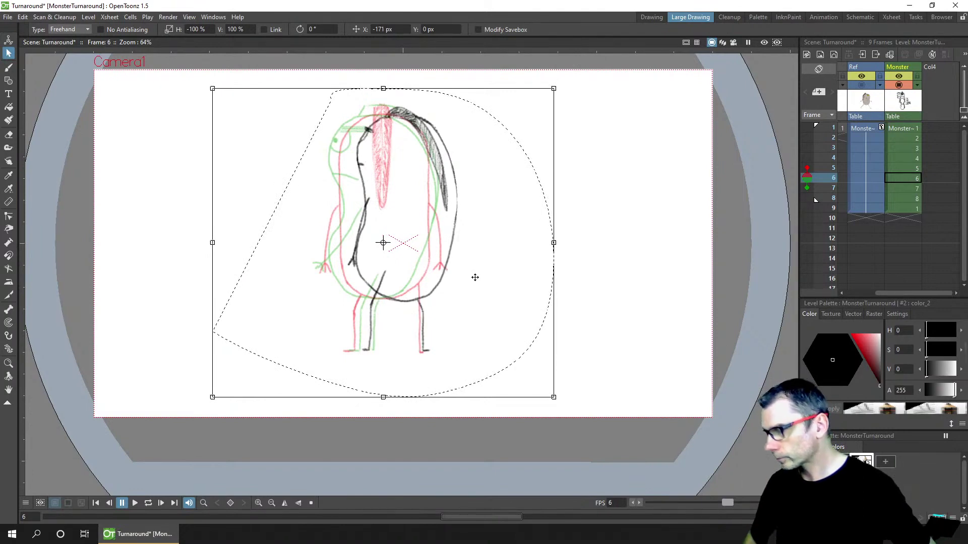
key("Left")
key("Left")
key("Left")
key("Left")
key("Left")
key("Left")
key("Left")
key("Left")
key("Left")
key("Left")
key("Left")
key("Left")
key("Left")
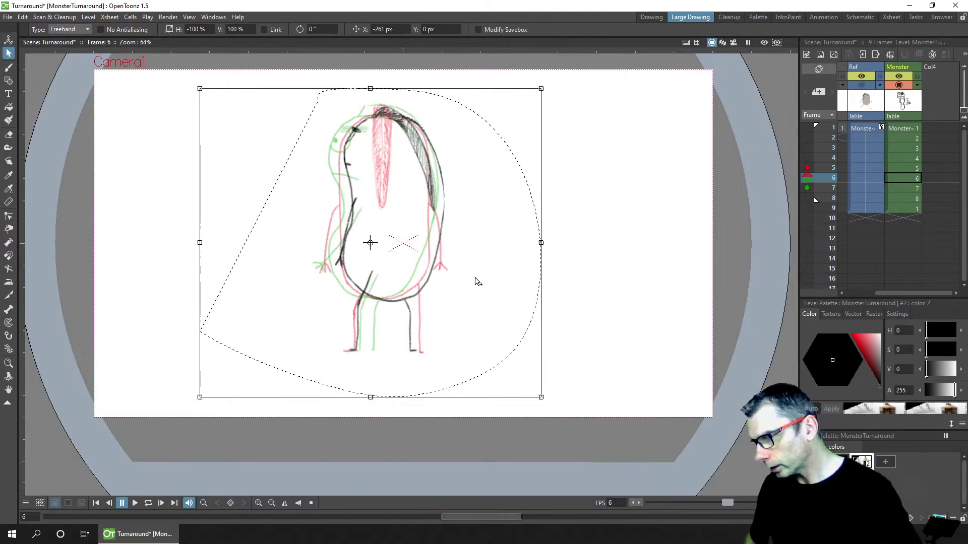
key("Left")
key("Left")
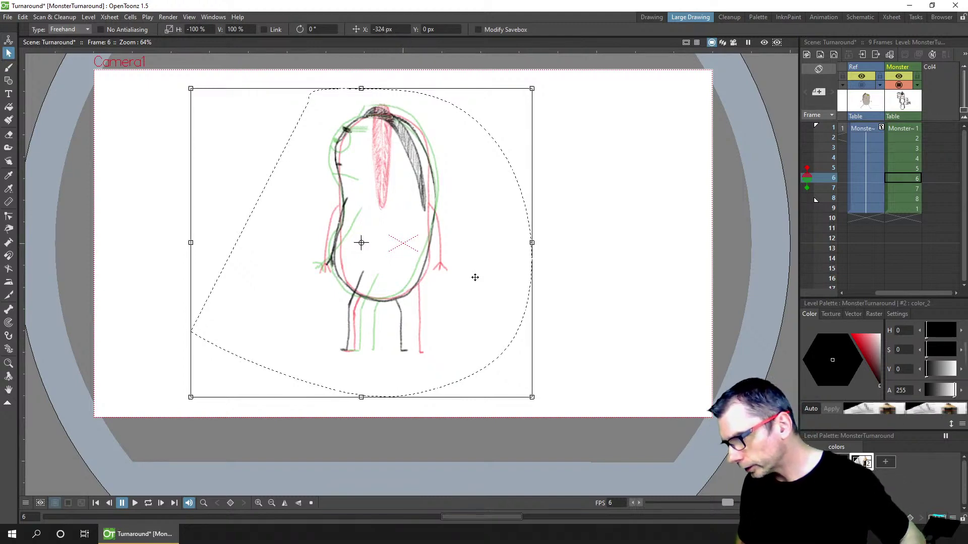
key("Left")
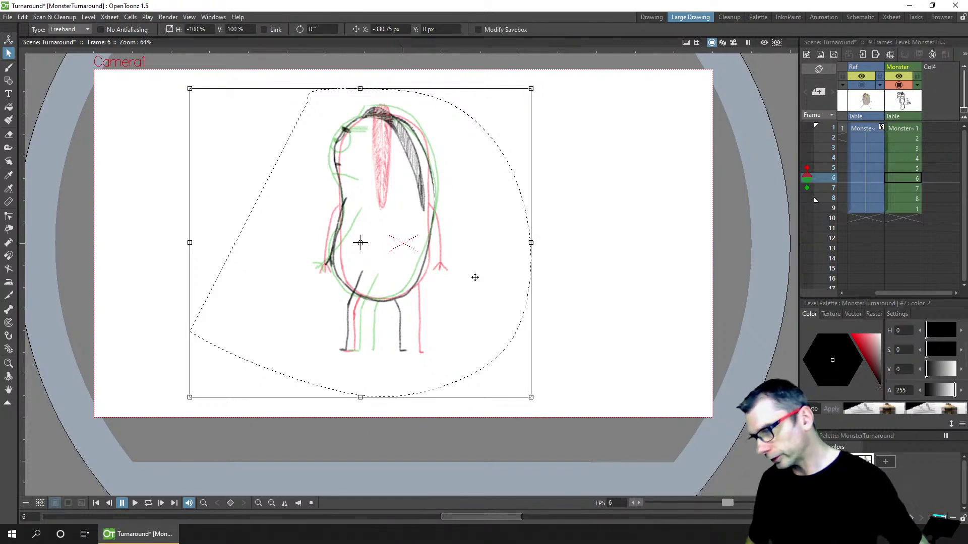
key("Right")
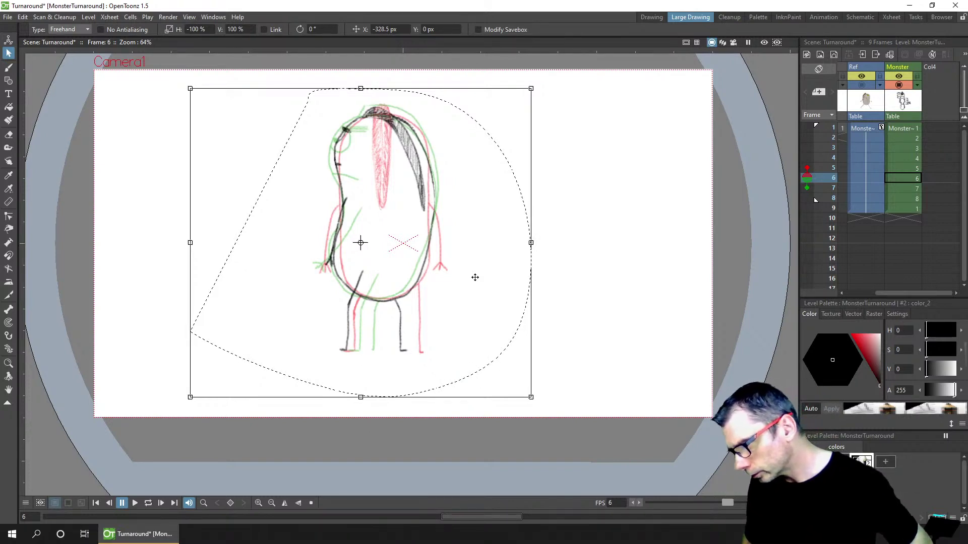
key("Right")
key("Right")
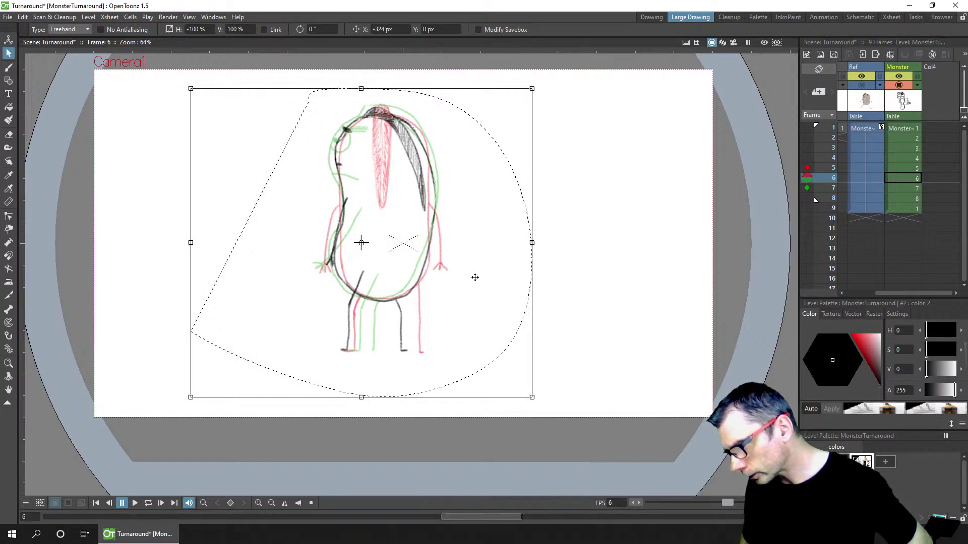
left_click(584, 190)
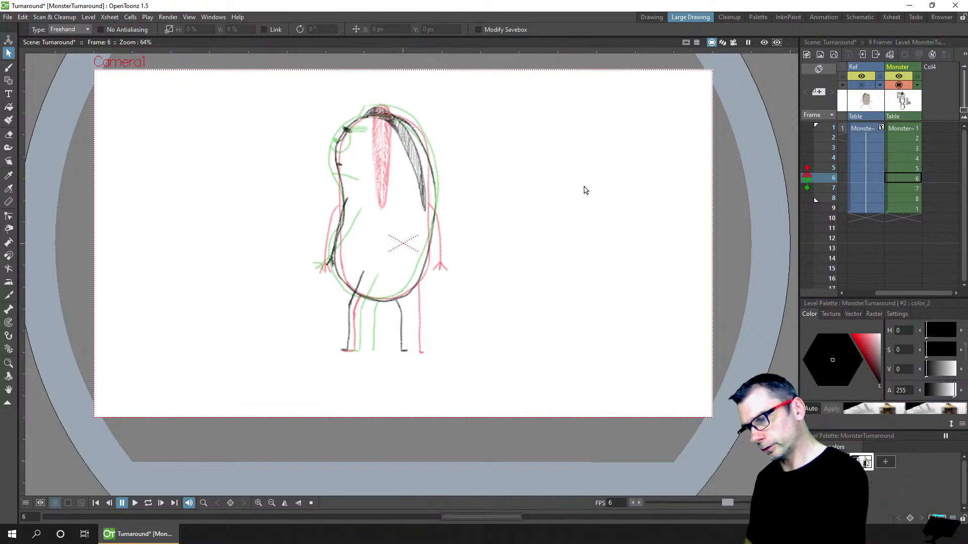
left_click(807, 178)
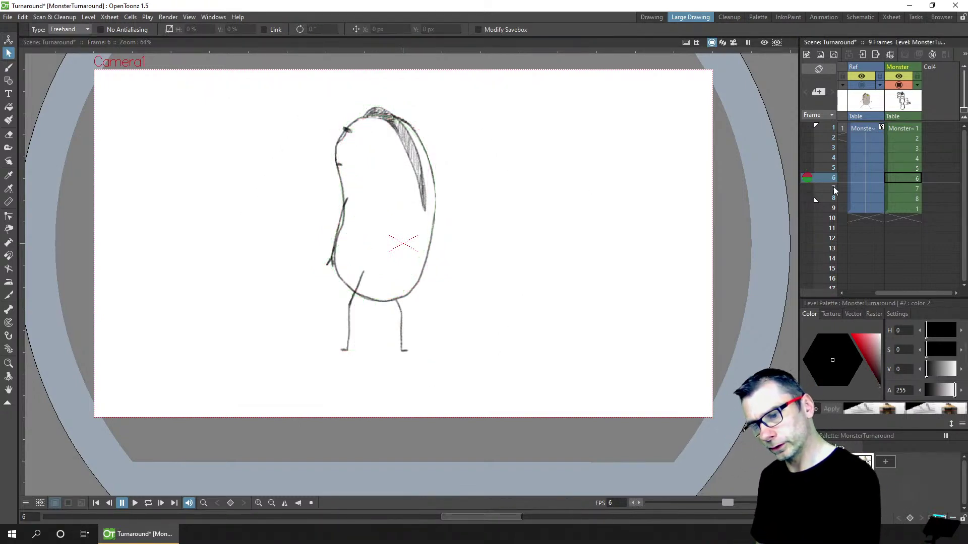
Flip between drawings 4, 5 and 6 to compare the monster's poses, and save the scene
left_click(833, 158)
left_click(836, 169)
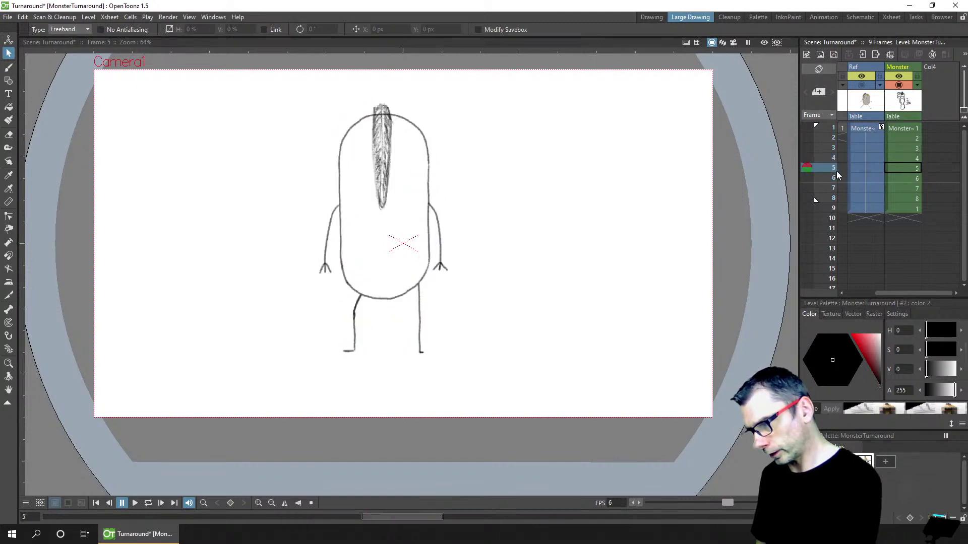
mouse_move(836, 171)
left_mouse_down()
mouse_move(838, 179)
mouse_move(839, 152)
mouse_move(840, 175)
mouse_move(840, 164)
left_mouse_up()
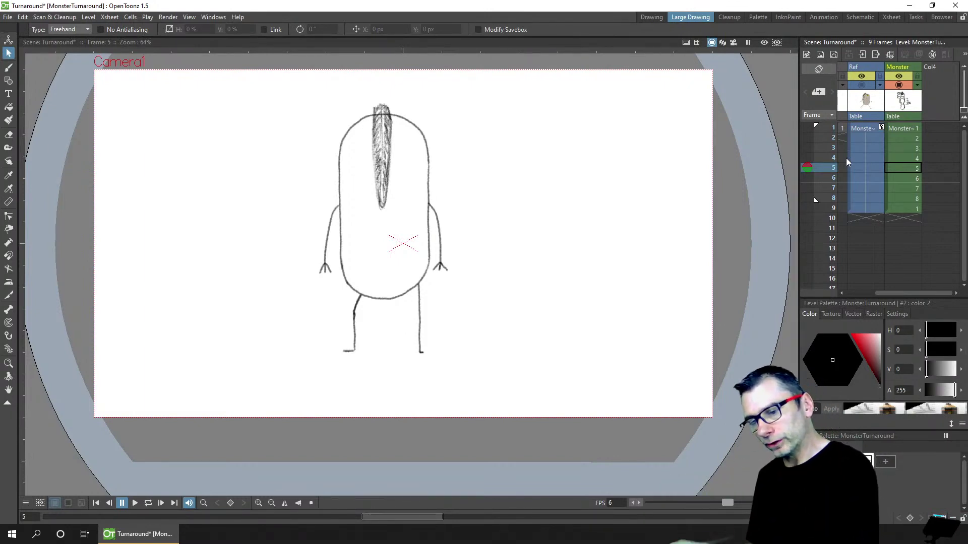
left_click(835, 159)
left_click(831, 165)
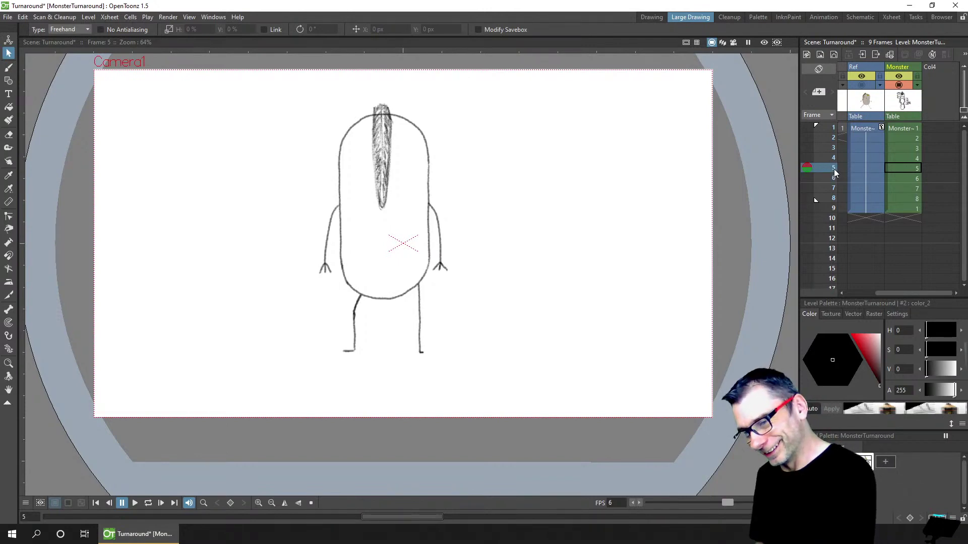
left_click_drag(835, 171, 832, 182)
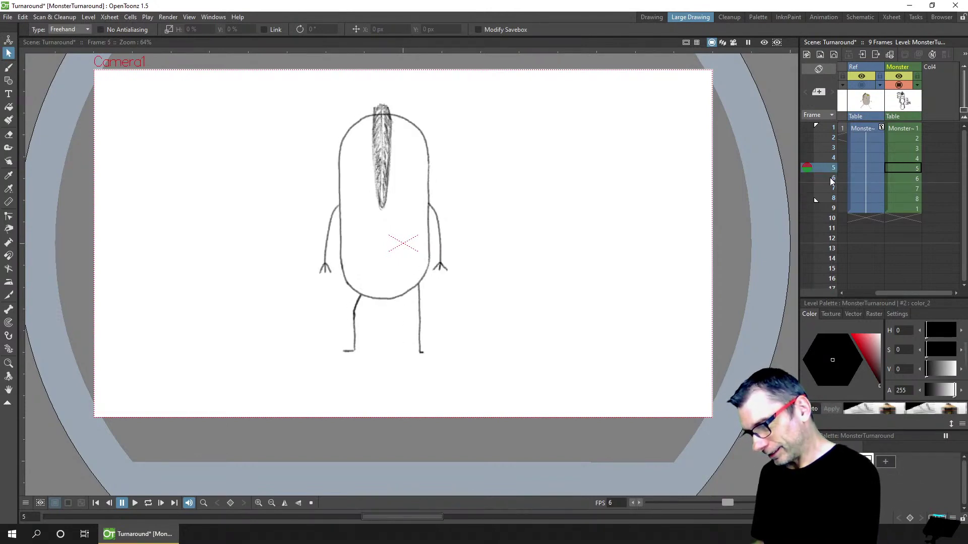
left_click(832, 179)
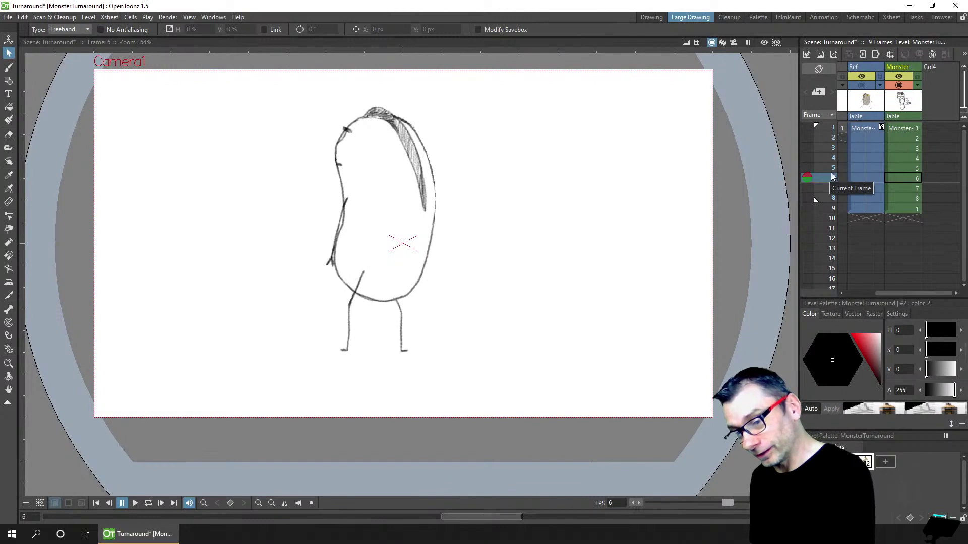
left_click(834, 170)
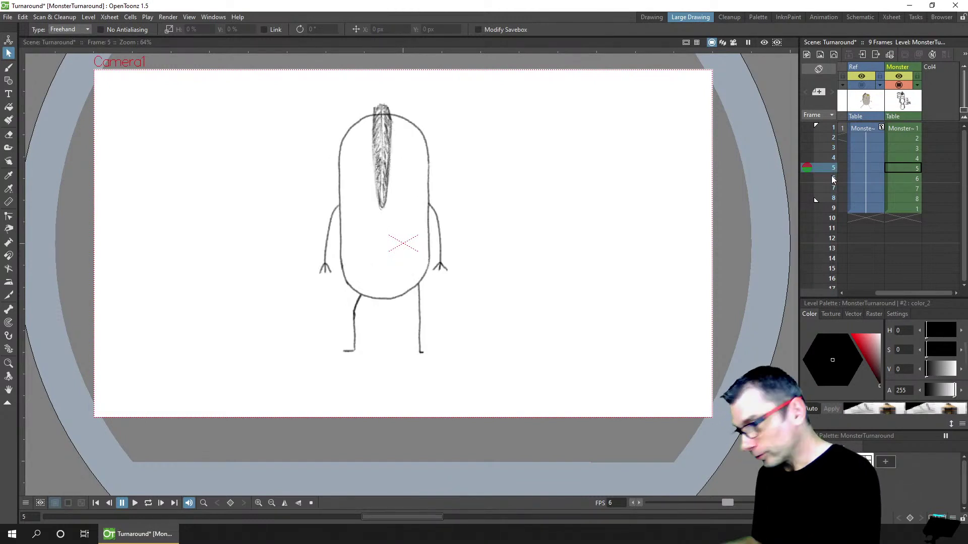
key("ctrl+s")
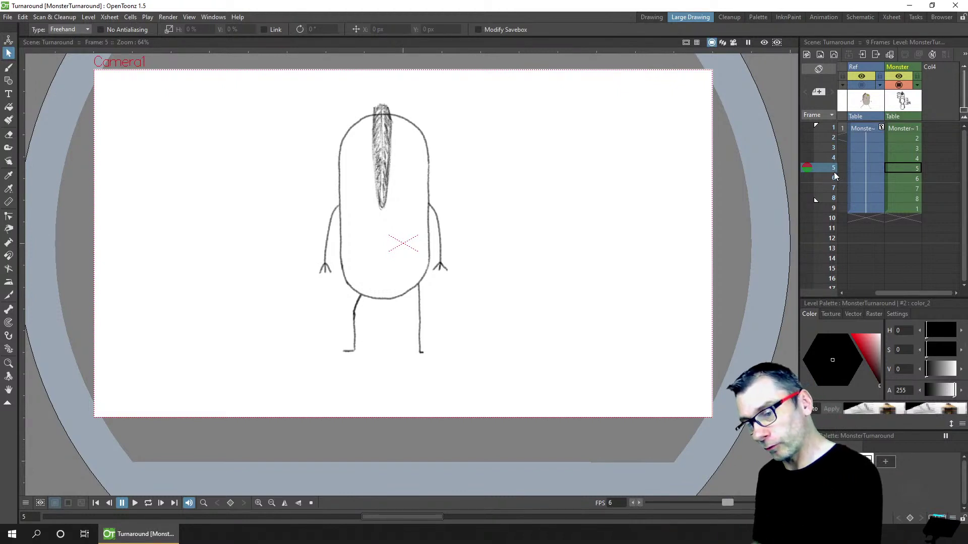
Compare the feet in drawings 5 and 6, and brush a short foot line onto the rear leg in drawing 7
left_click(831, 179)
left_click(833, 166)
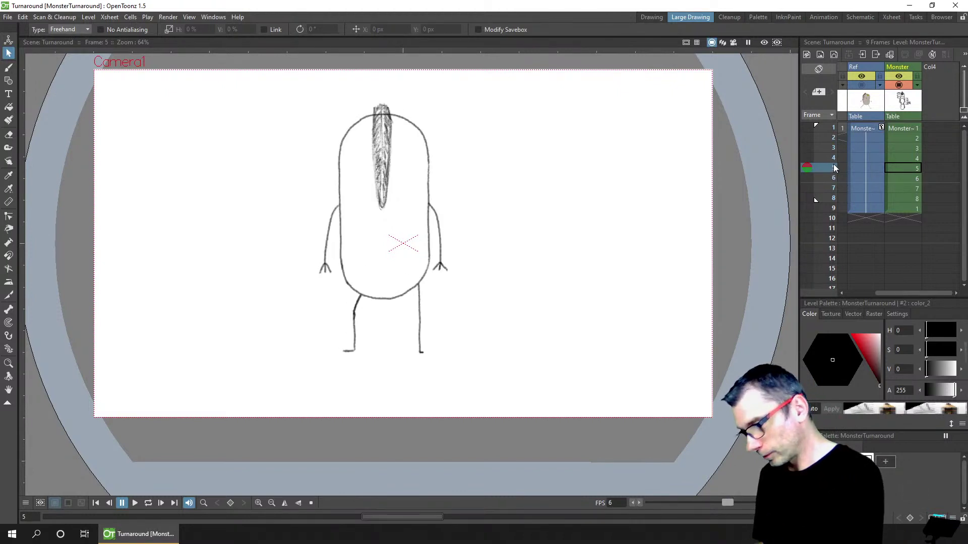
left_click(830, 178)
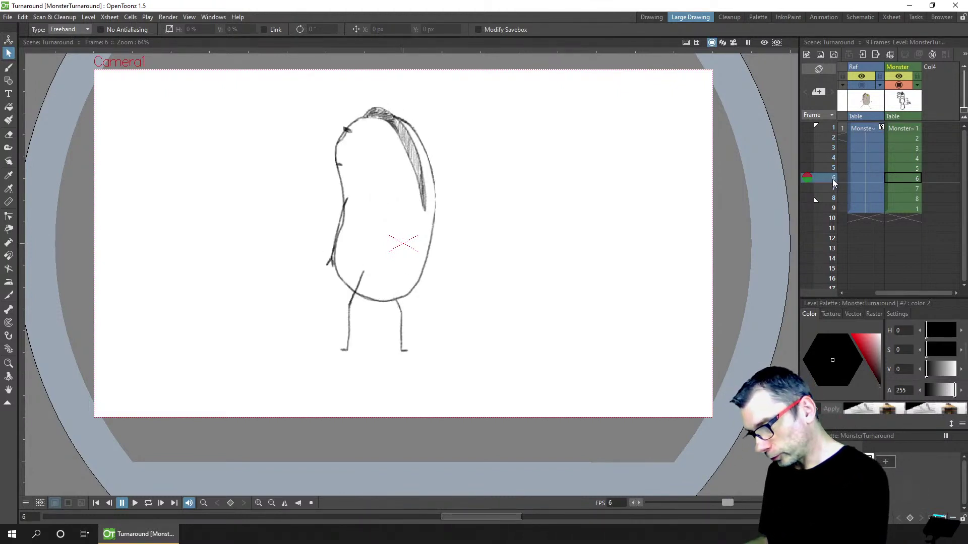
left_click(834, 168)
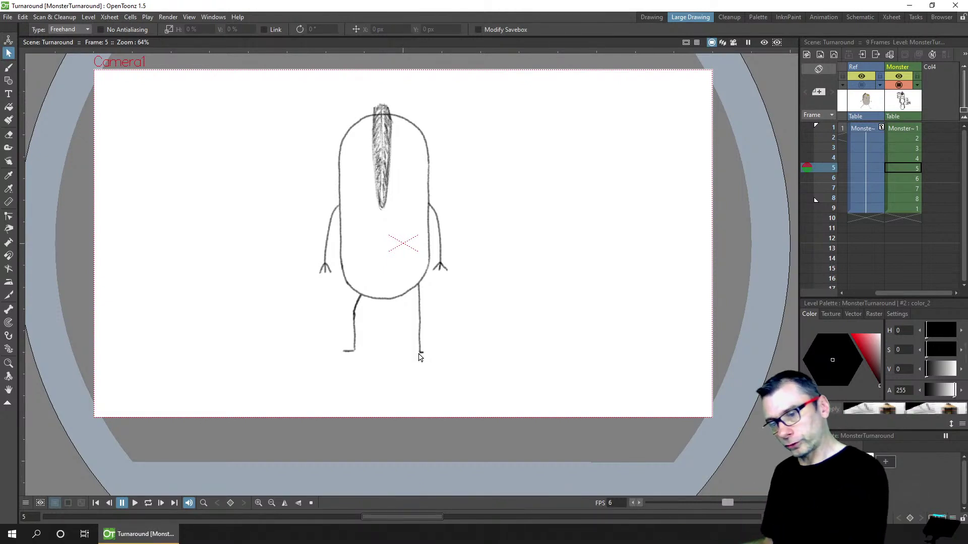
left_click(832, 187)
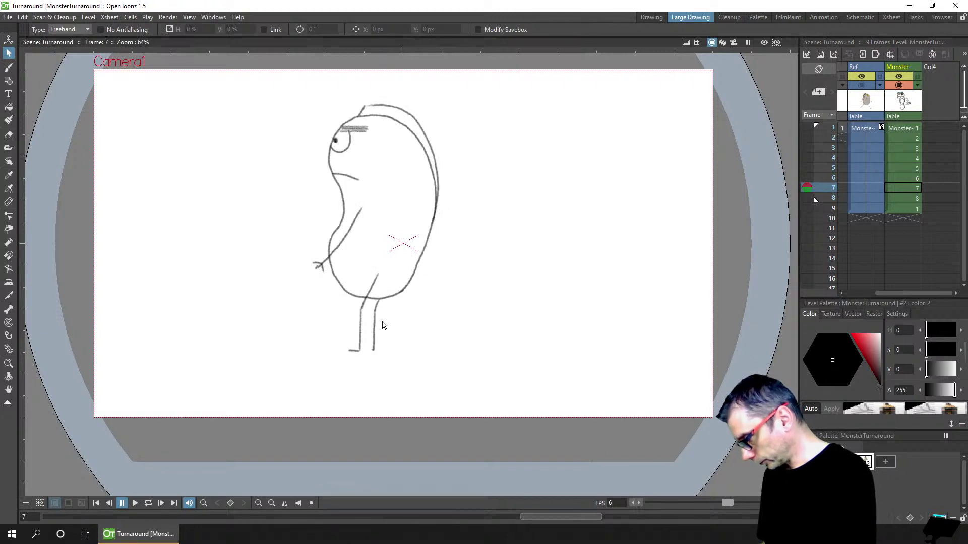
key("b")
left_click_drag(369, 350, 375, 350)
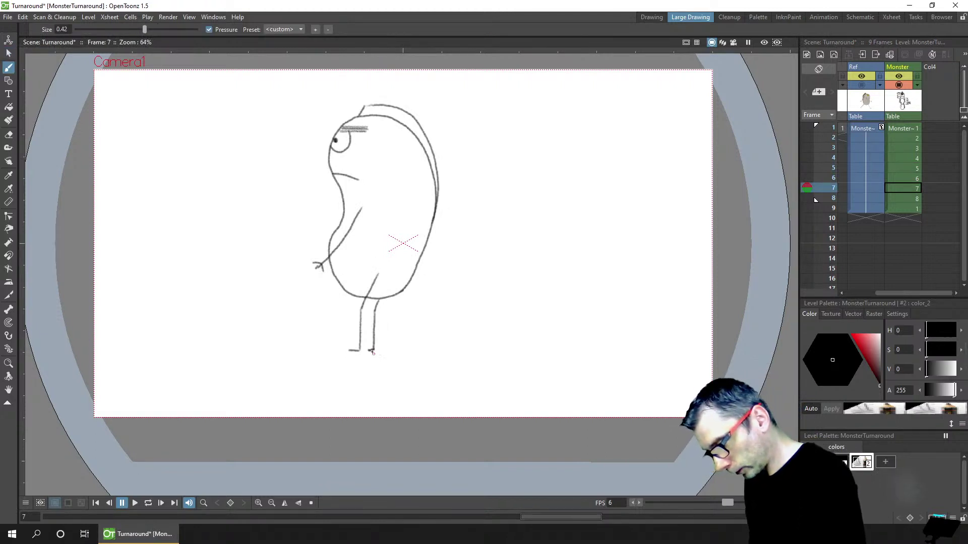
Erase the monster's rear leg and its foot in drawing 6
scroll(441, 201, "up", 1)
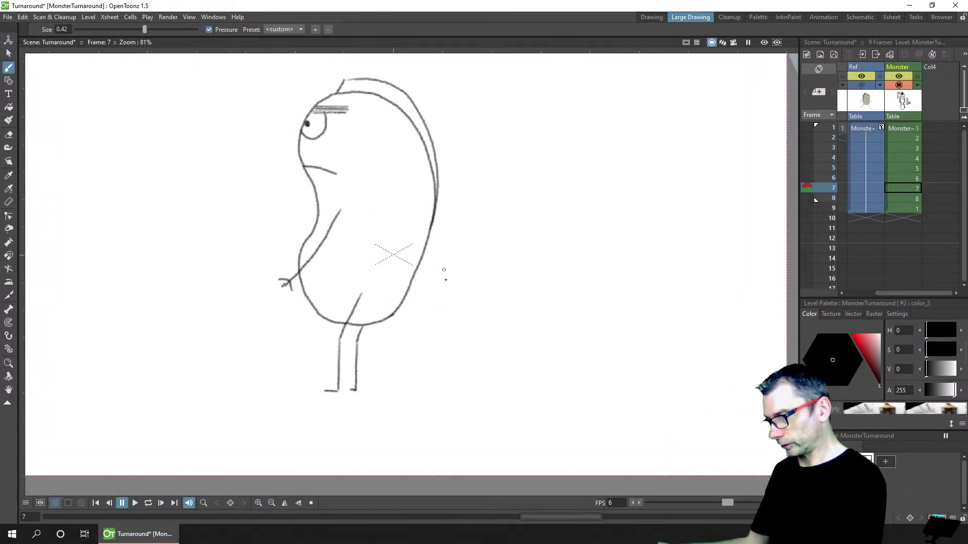
left_click(834, 177)
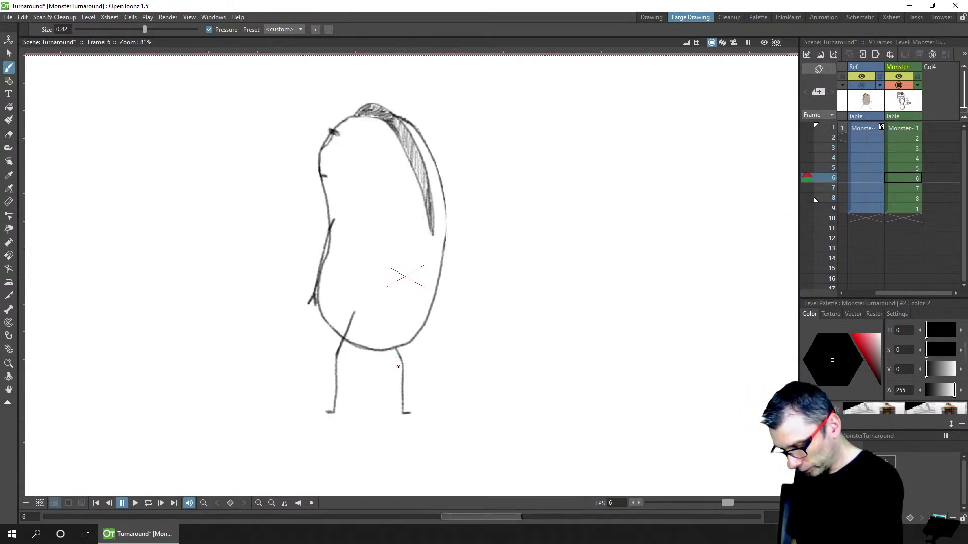
key("a")
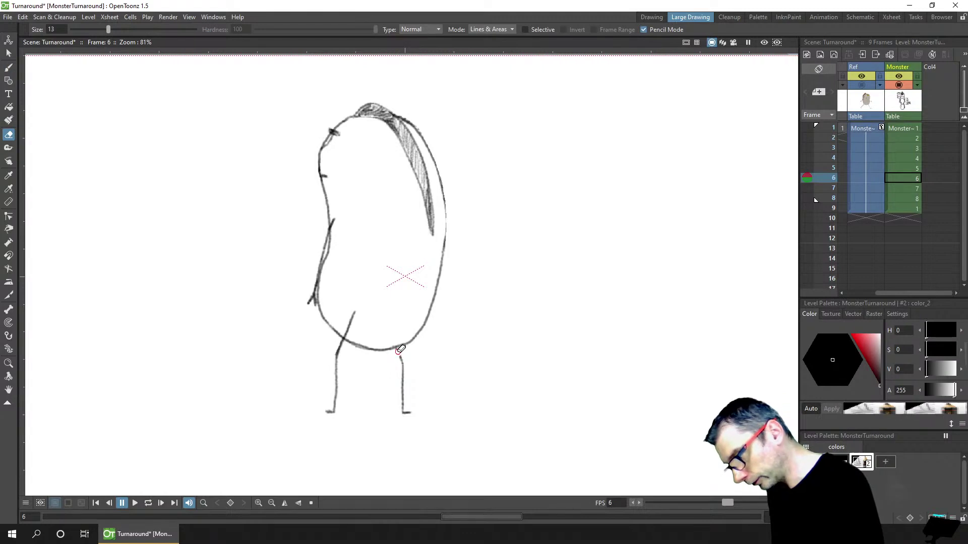
left_click_drag(397, 353, 409, 413)
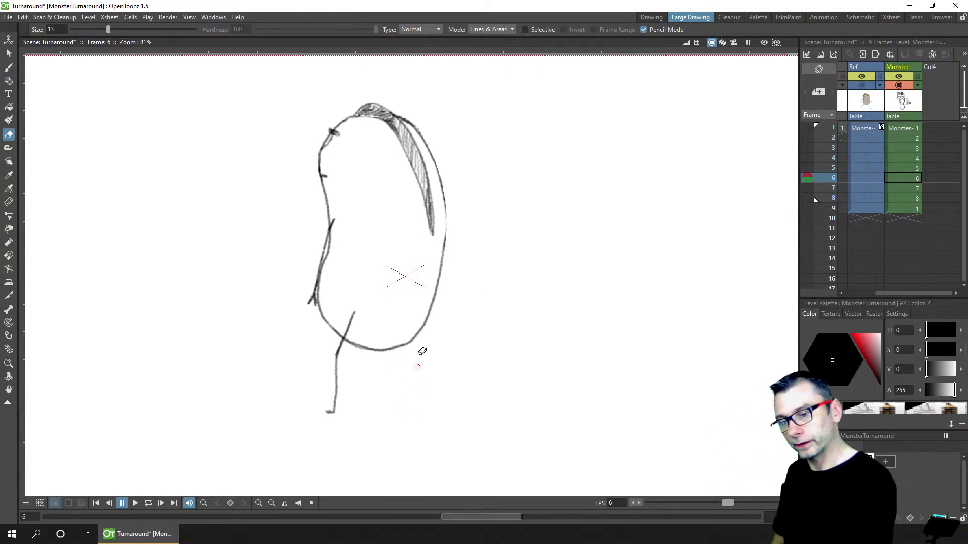
Onion-skin drawings 5 and 7, and brush a new rear leg in drawing 6 midway between their rear legs
left_click(807, 168)
left_click(807, 188)
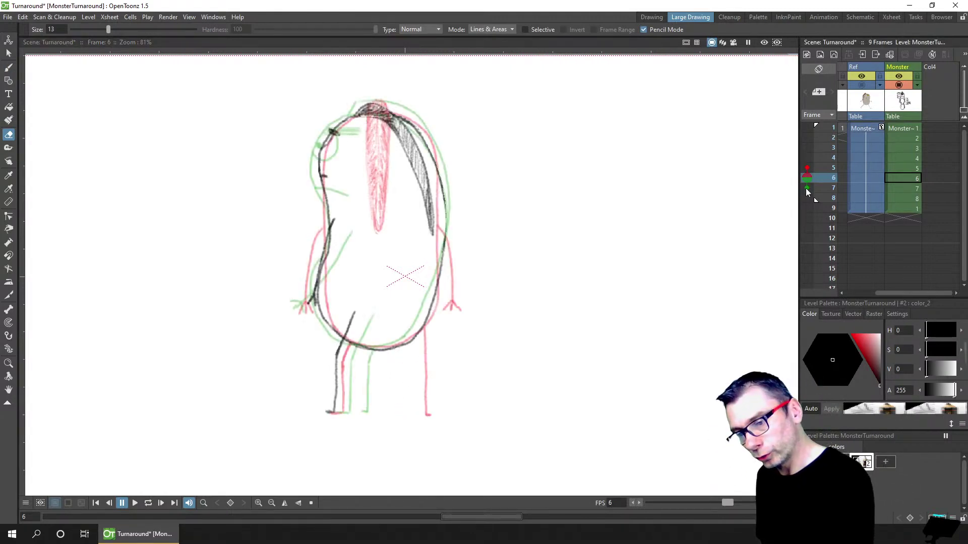
left_click(895, 177)
key("b")
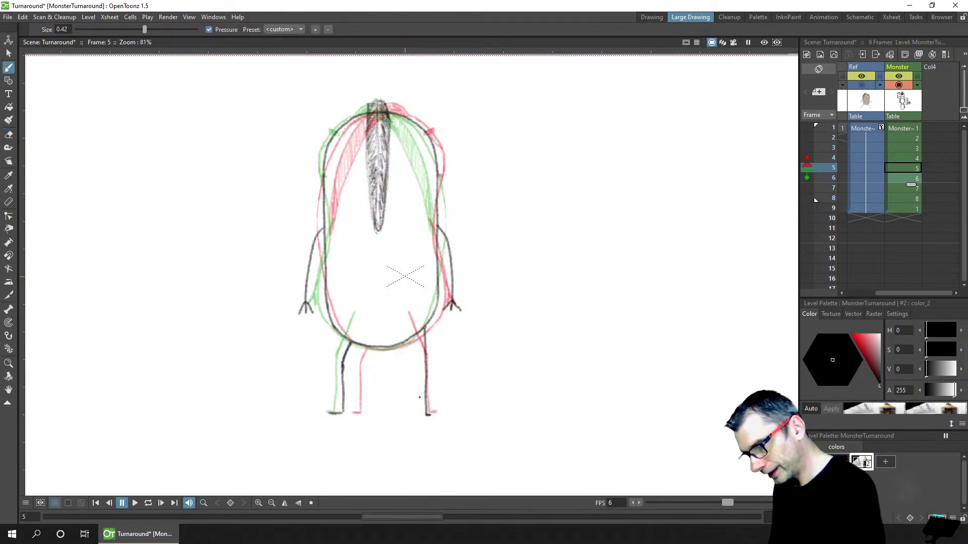
left_click(833, 188)
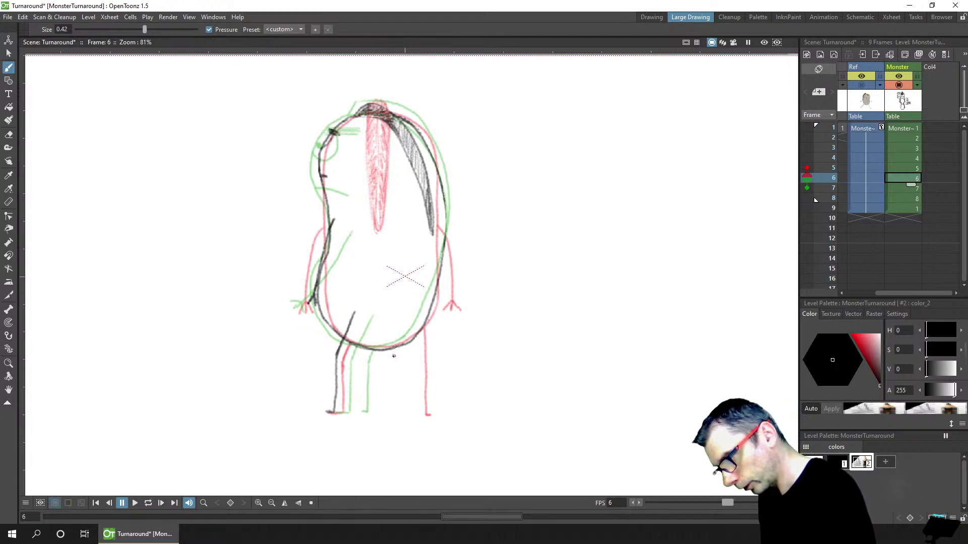
mouse_move(393, 357)
left_mouse_down()
mouse_move(397, 348)
mouse_move(395, 413)
left_mouse_up()
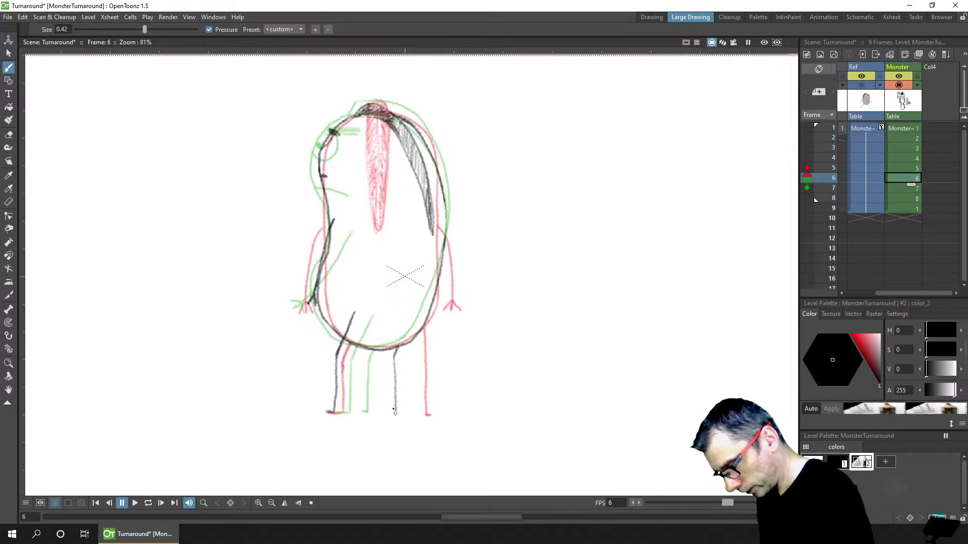
left_click_drag(393, 358, 396, 414)
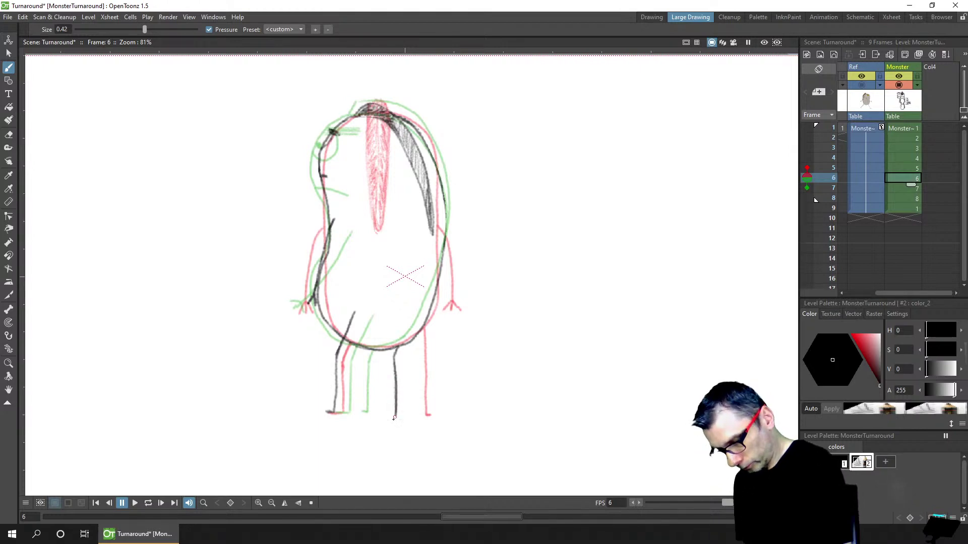
Trim the lower end of drawing 6's new rear leg, brush a short foot line onto it, and save the scene
key("e")
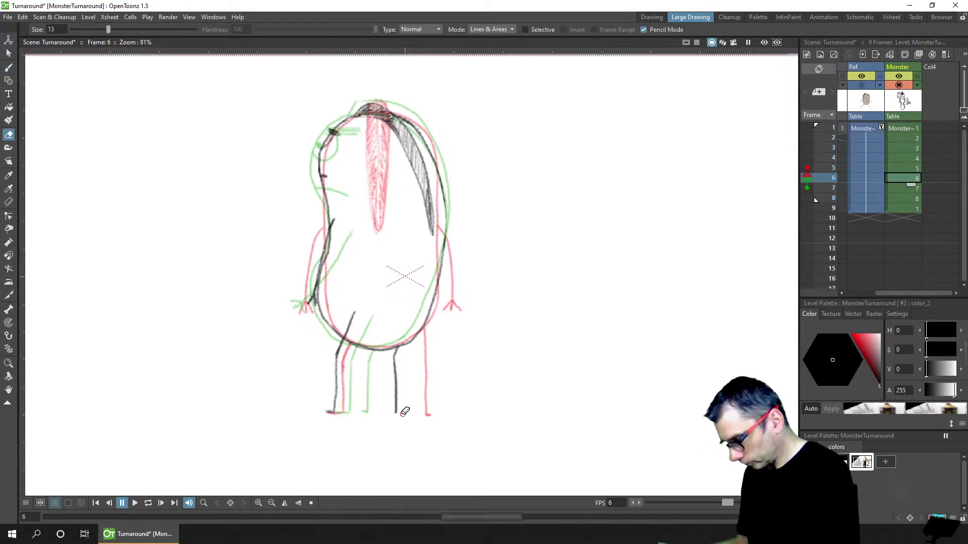
scroll(424, 401, "up", 2)
scroll(439, 404, "down", 1)
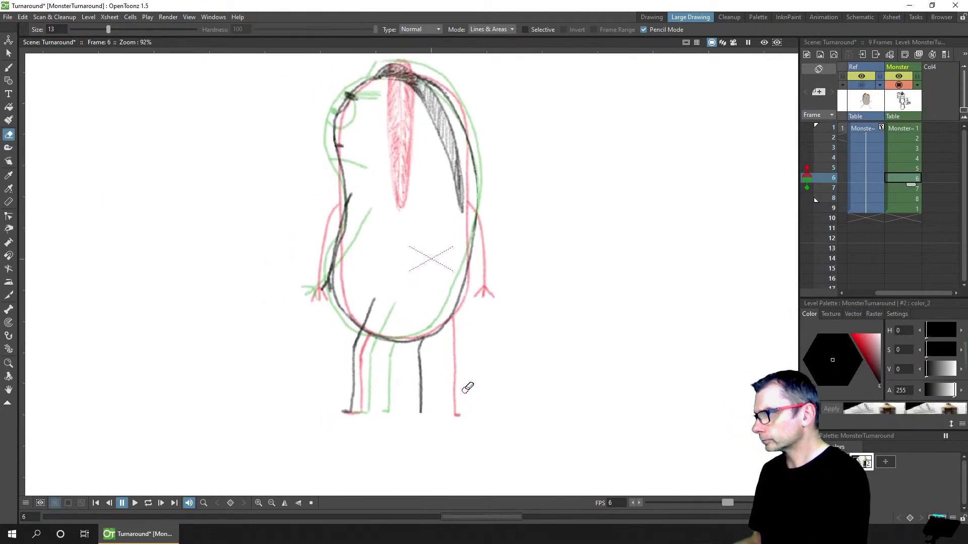
key("b")
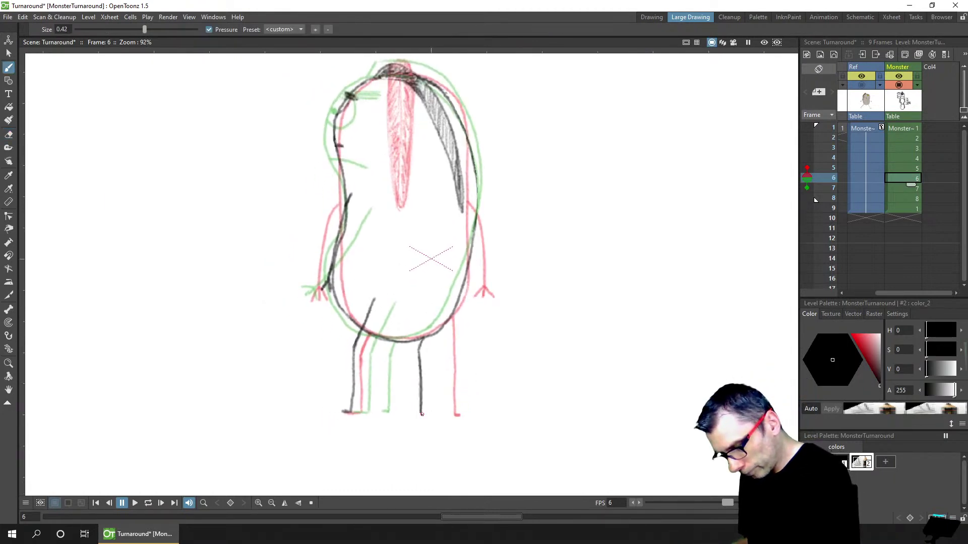
key("ctrl+s")
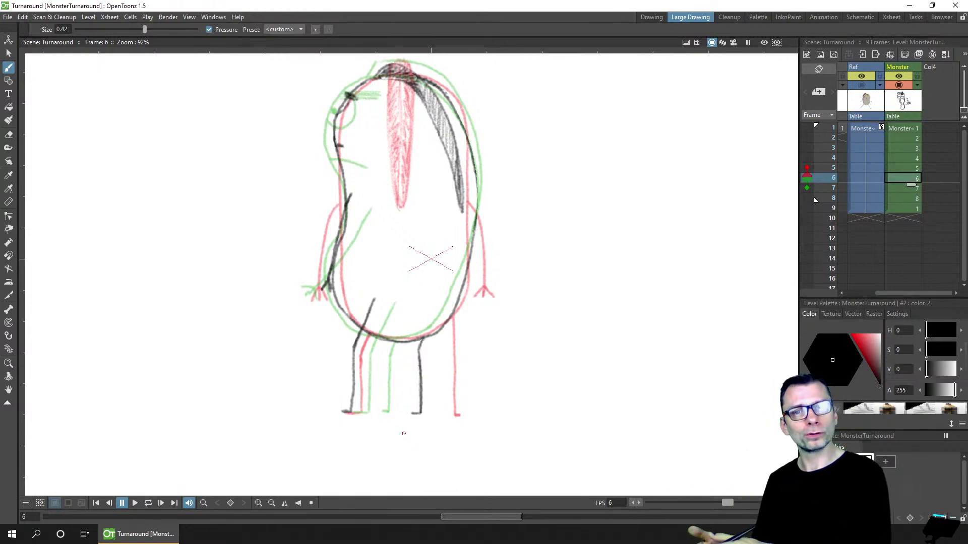
left_click(907, 217)
left_click(909, 246)
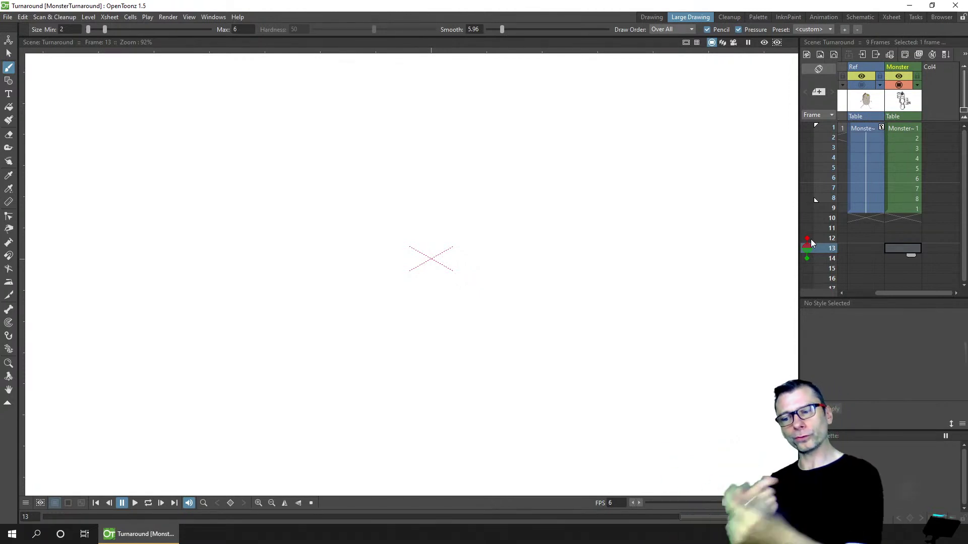
left_click(911, 178)
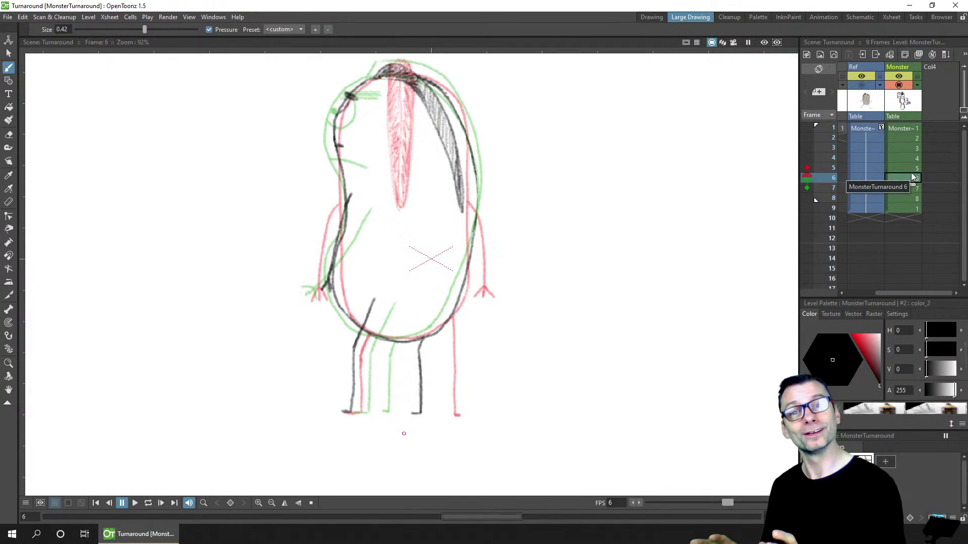
Compare the front leg across drawings 5, 6 and 7, then erase it from drawing 6 and save the scene
key("e")
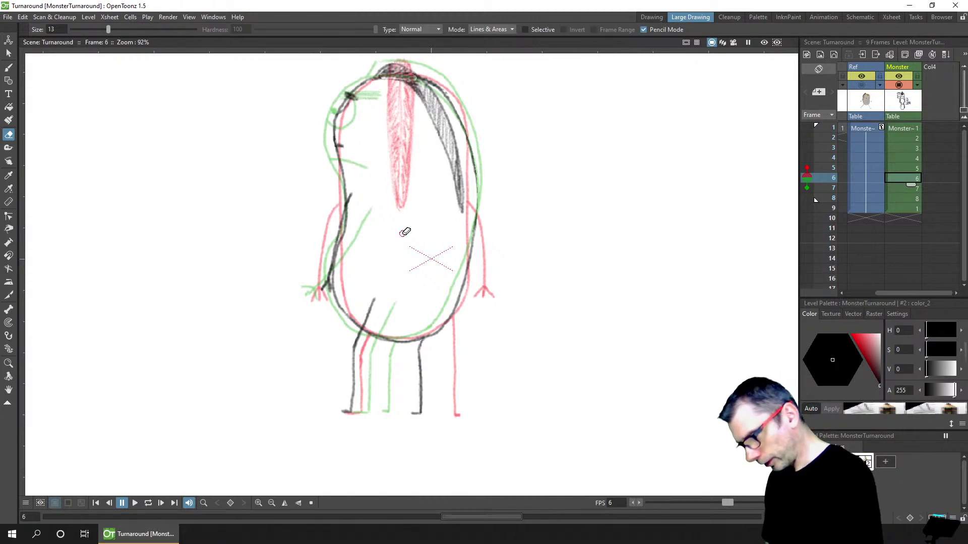
left_click(831, 167)
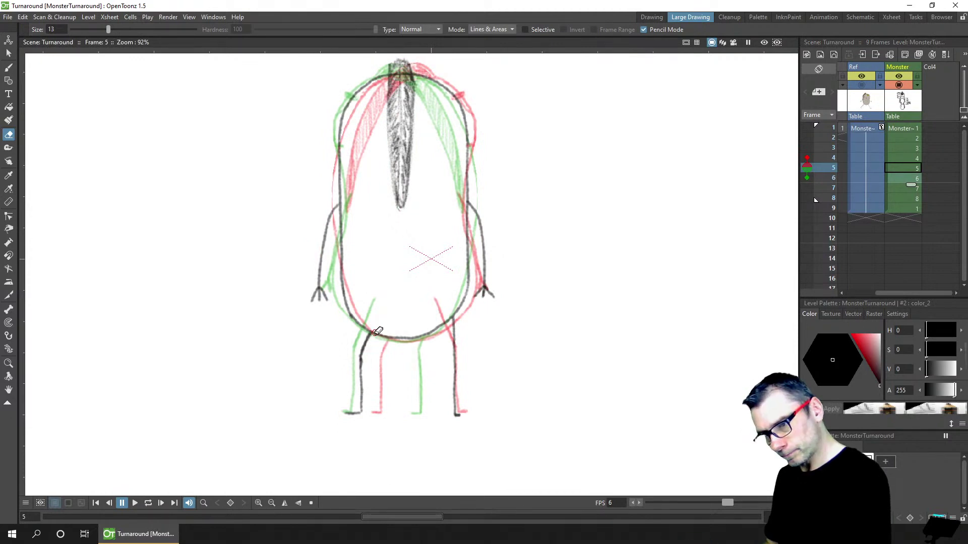
left_click(833, 188)
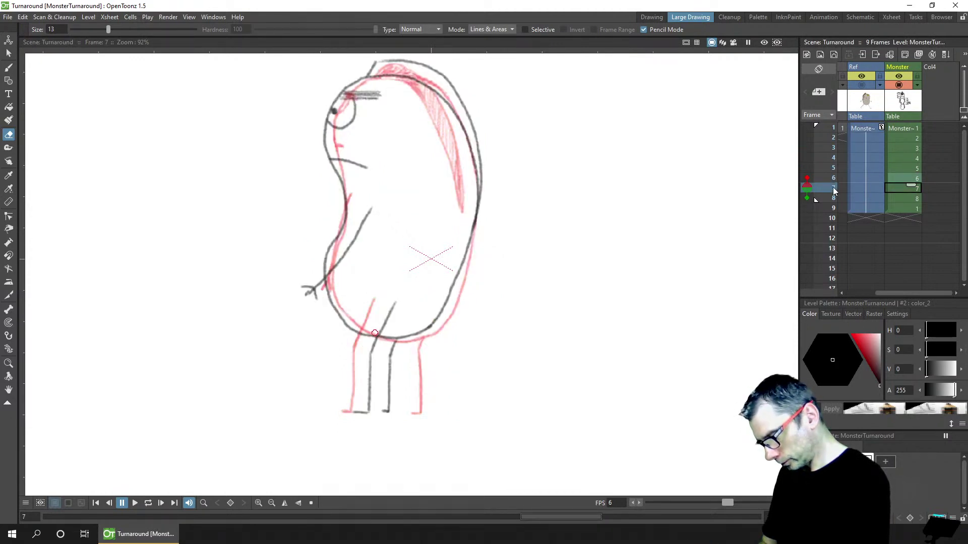
left_click(833, 168)
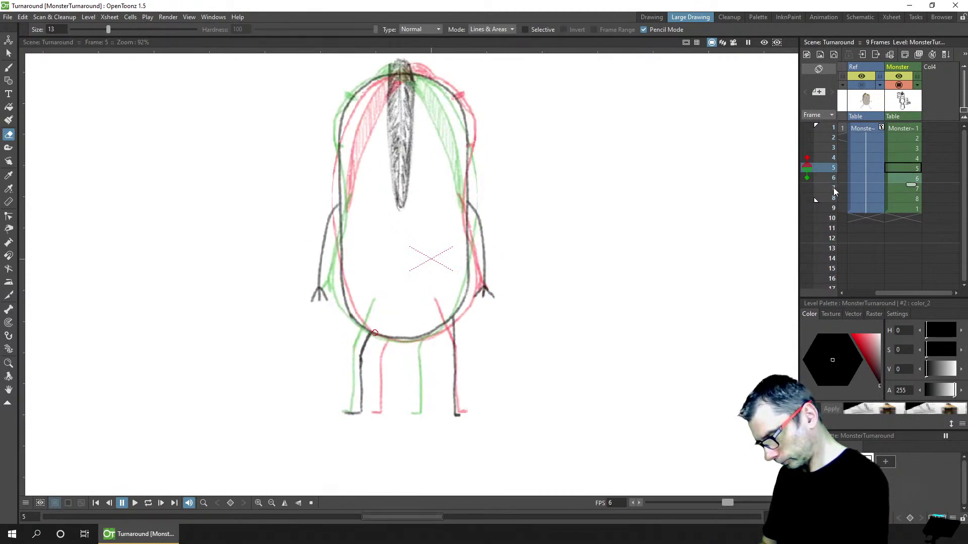
left_click(834, 189)
left_click(836, 177)
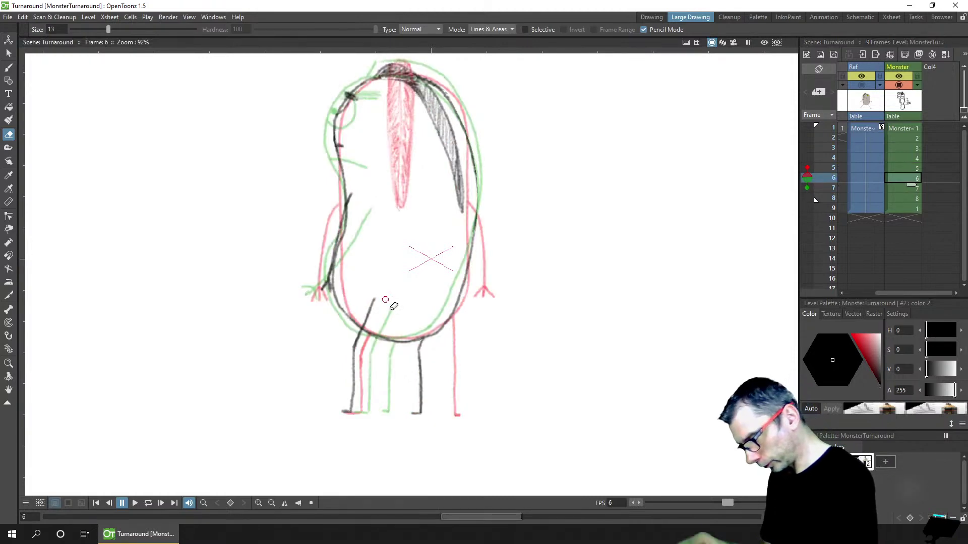
left_click(374, 300)
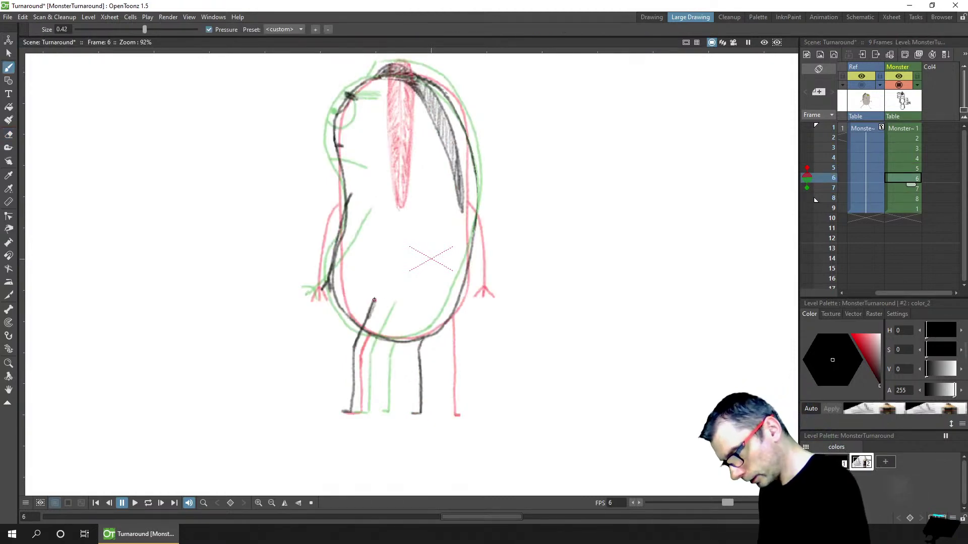
mouse_move(383, 284)
left_mouse_down()
mouse_move(356, 348)
mouse_move(346, 411)
mouse_move(370, 332)
left_mouse_up()
key("b")
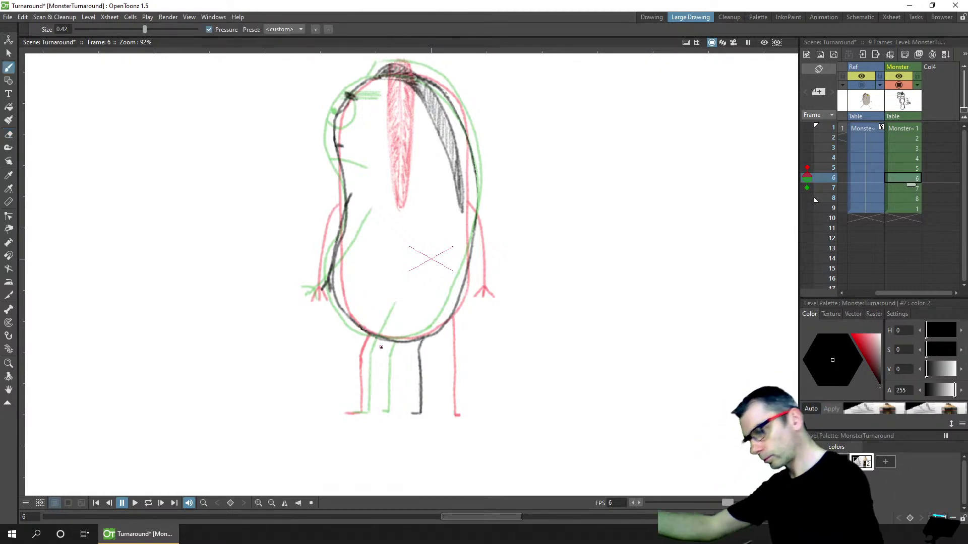
key("ctrl+s")
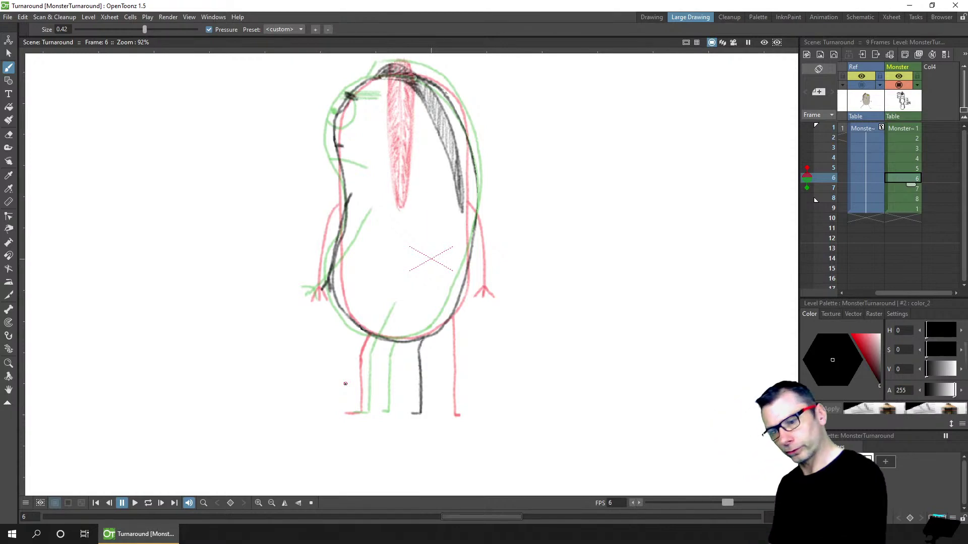
Brush a new front leg with a foot in drawing 6, placed between the onion-skinned front legs of drawings 5 and 7, and save the scene
left_click(834, 169)
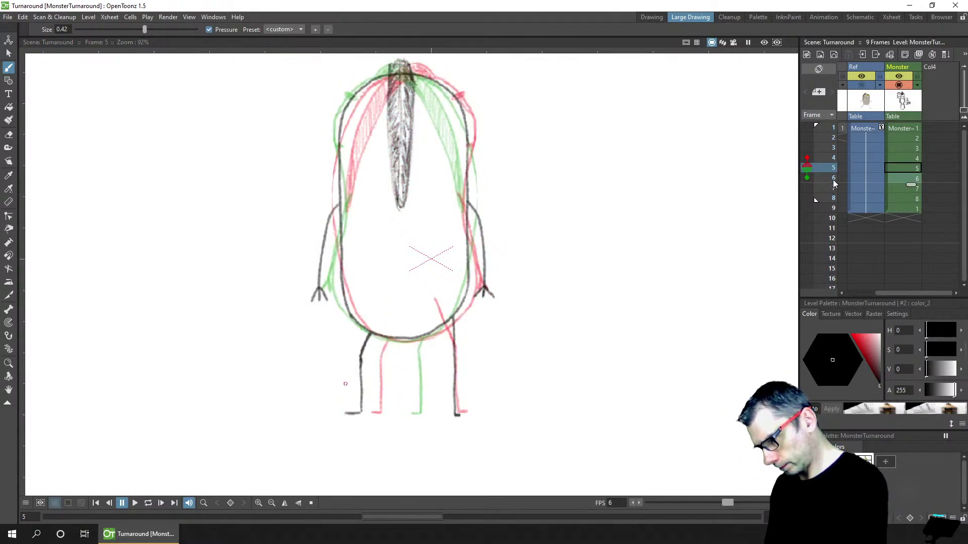
left_click(834, 181)
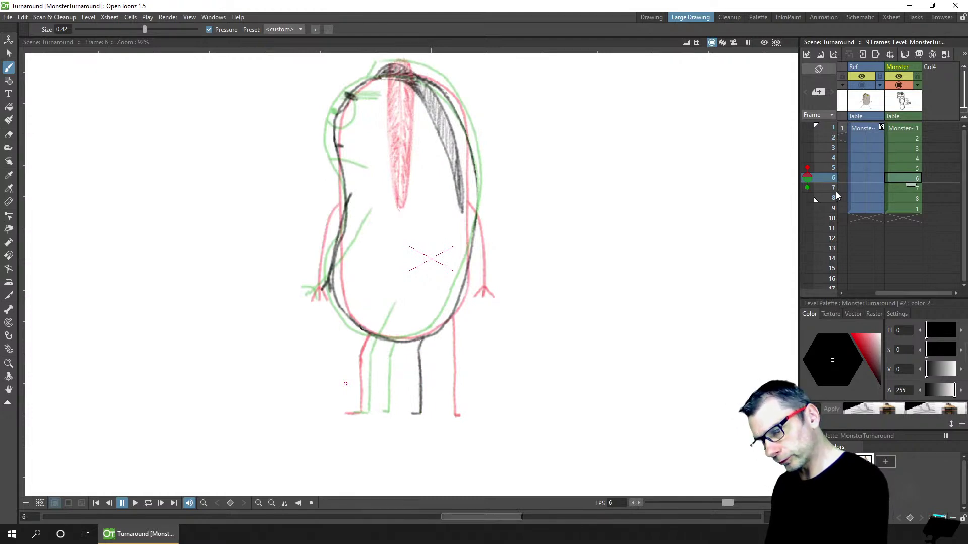
left_click(834, 191)
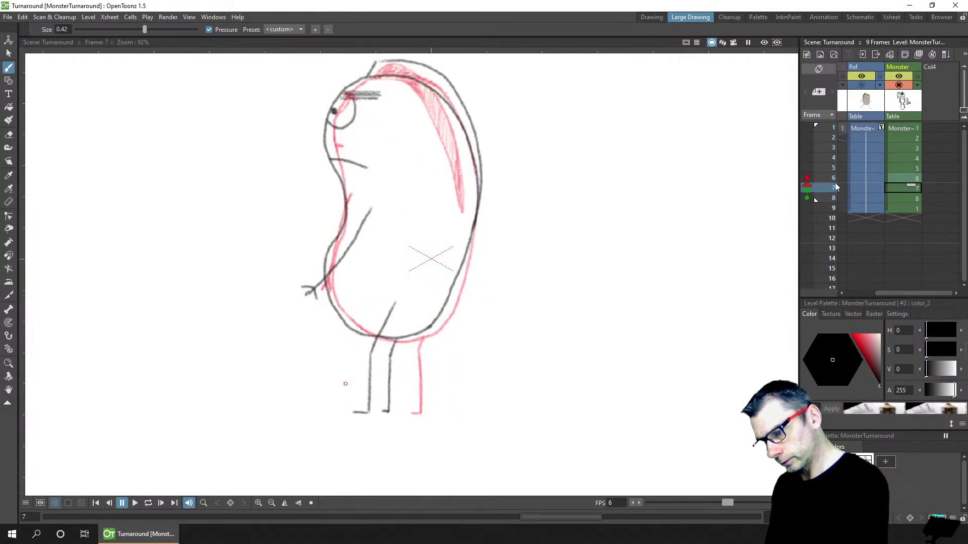
left_click(834, 180)
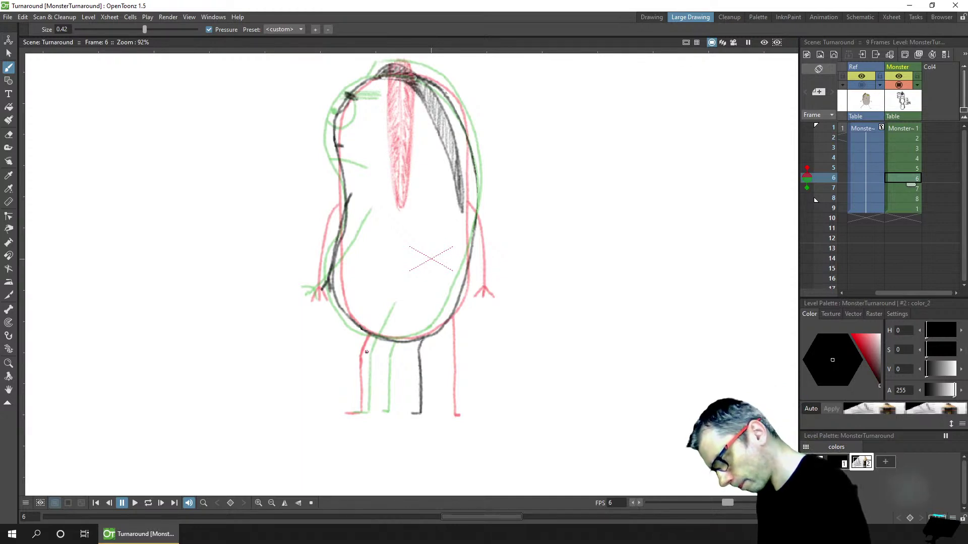
left_click_drag(365, 354, 380, 318)
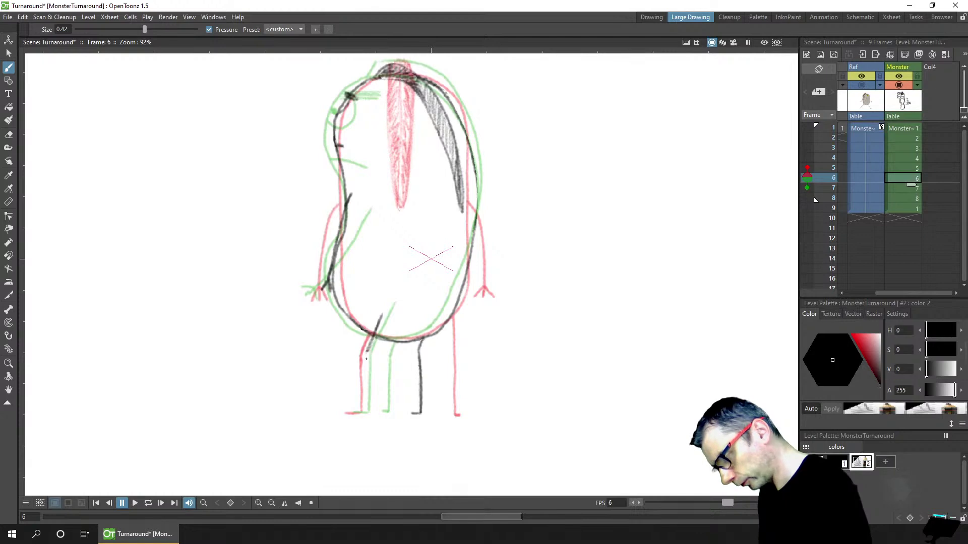
left_click_drag(366, 354, 362, 412)
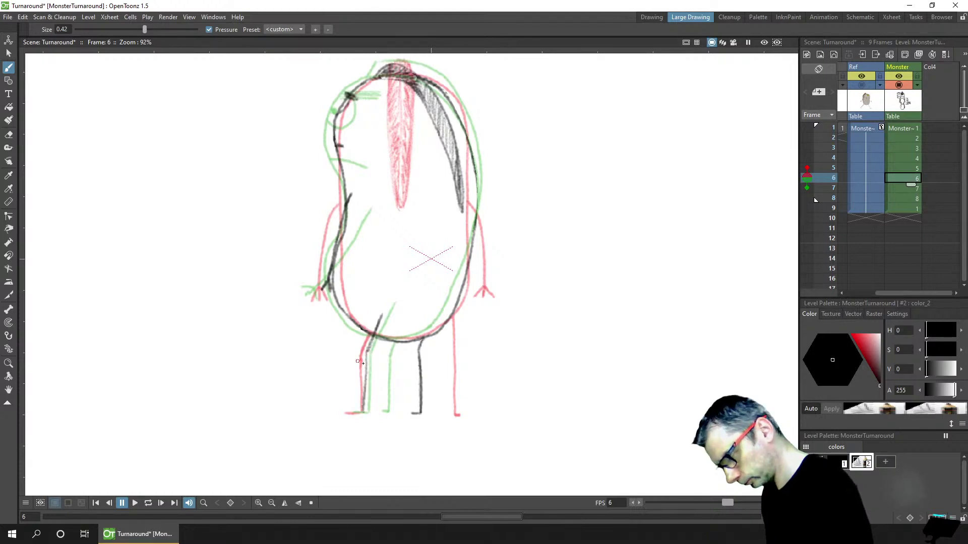
key("ctrl+z")
mouse_move(365, 355)
left_mouse_down()
mouse_move(365, 414)
mouse_move(370, 351)
left_mouse_up()
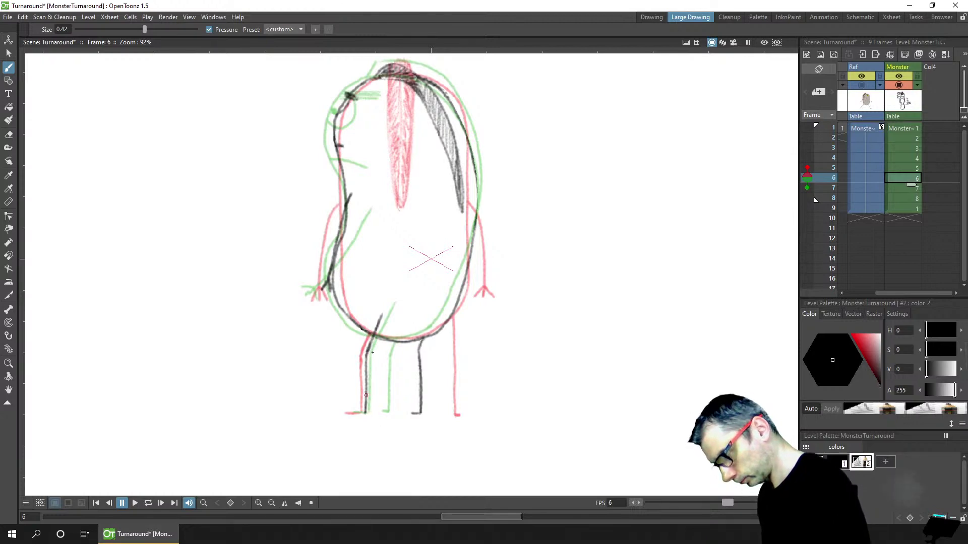
mouse_move(364, 401)
left_mouse_down()
mouse_move(357, 413)
mouse_move(367, 412)
left_mouse_up()
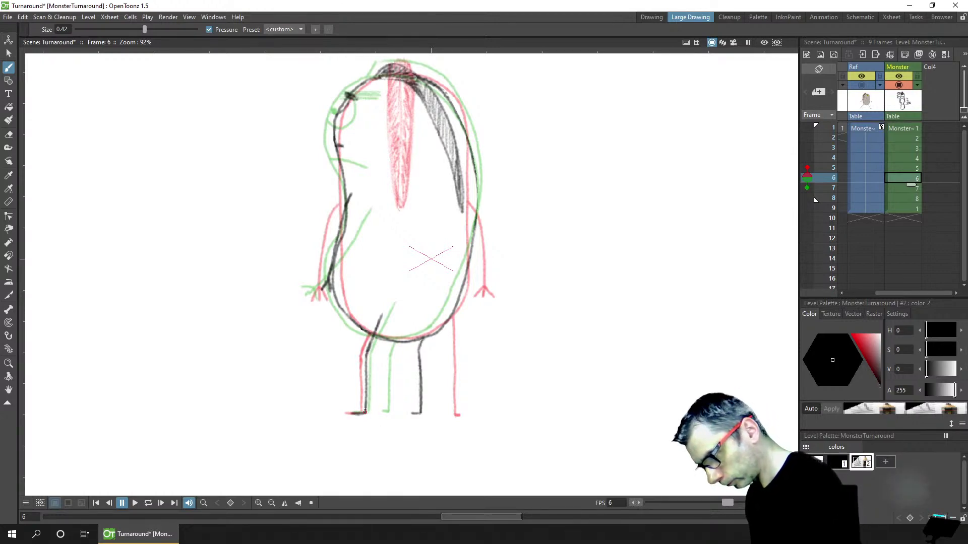
key("ctrl+s")
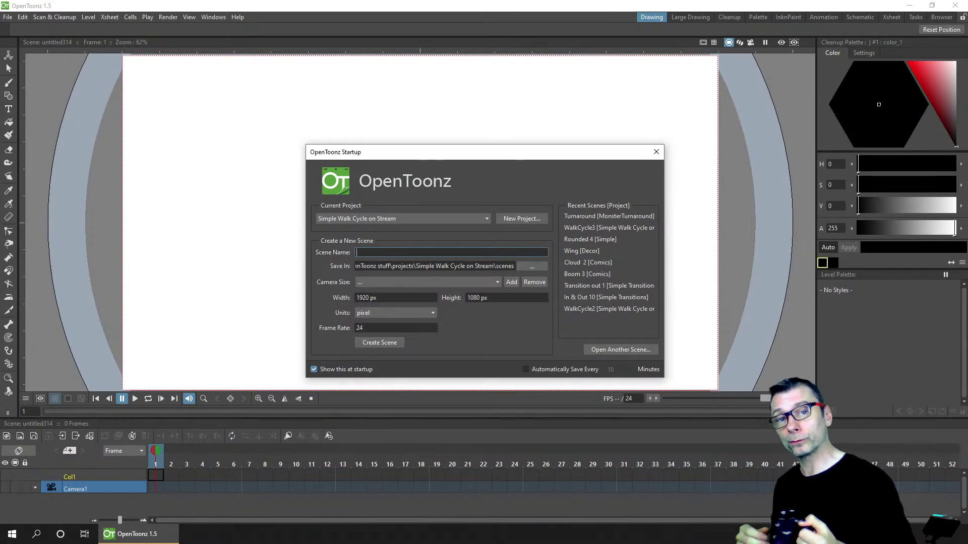
Reopen the recent Turnaround scene in the Large Drawing room and show the level palette's styles as small thumbnails
left_click(609, 216)
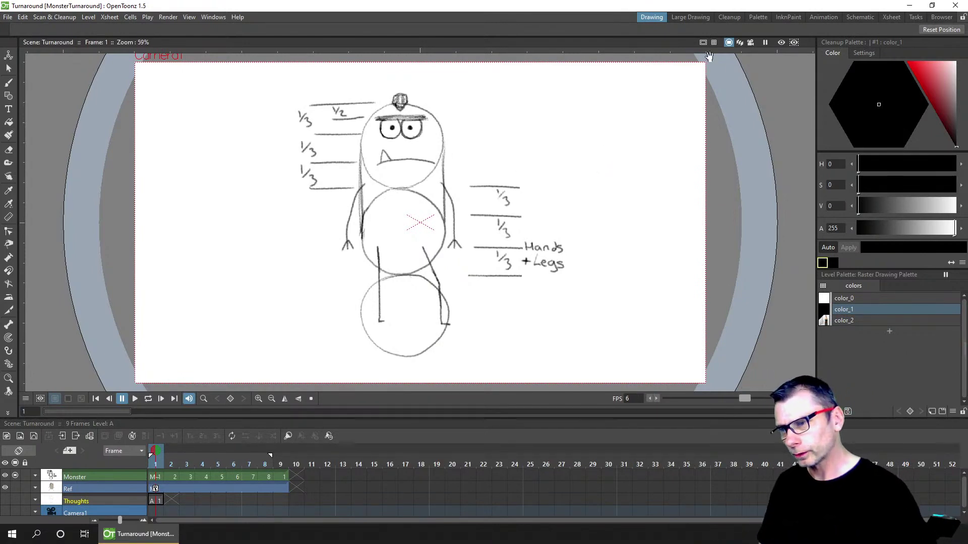
left_click(696, 16)
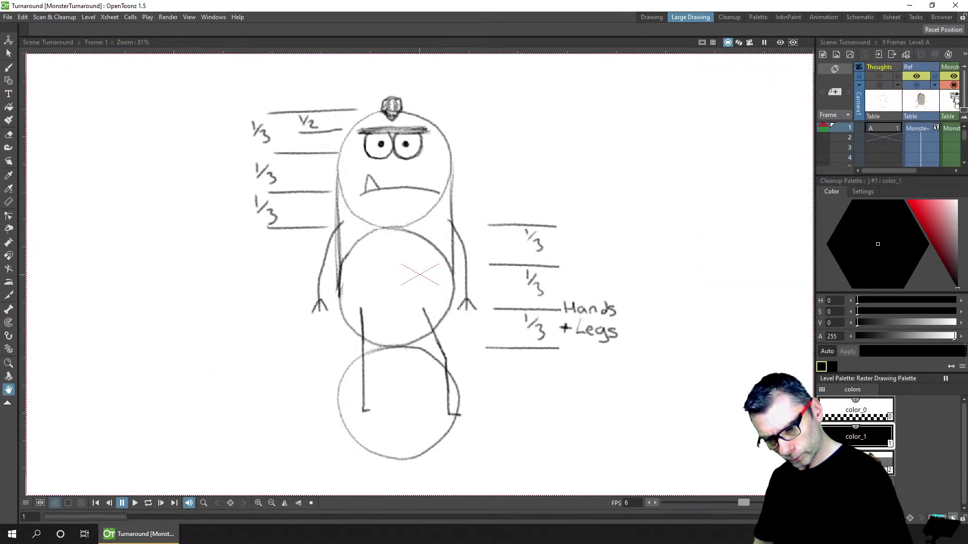
left_click(821, 389)
left_click(867, 439)
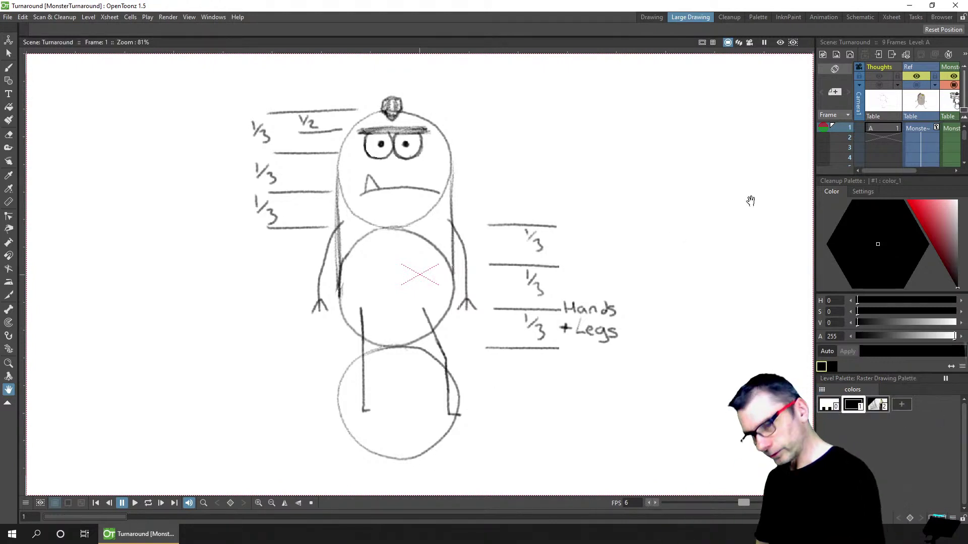
Bring the Monster column into view and enlarge the Xsheet and colour areas so all of its drawings and the colour wheel show
scroll(912, 141, "right", 3)
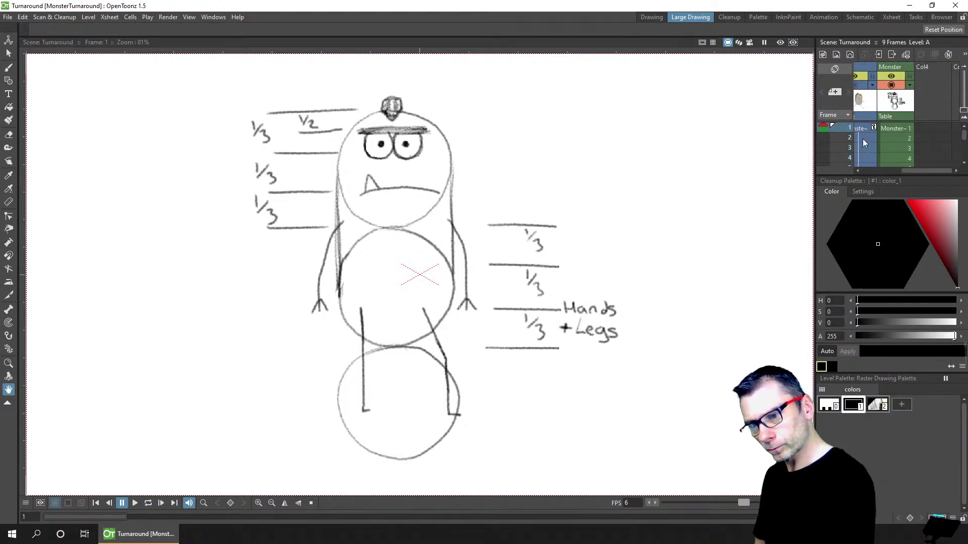
left_click(903, 130)
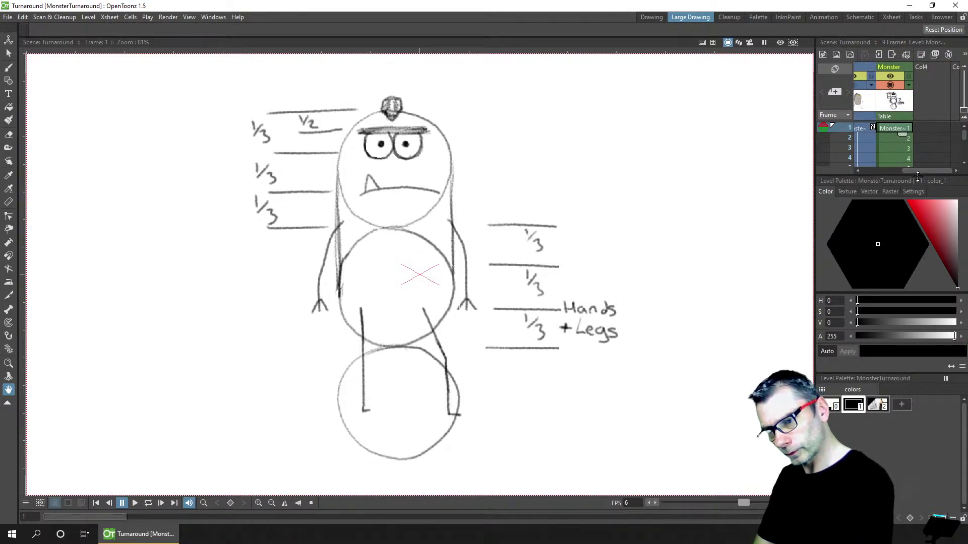
left_click_drag(909, 174, 919, 242)
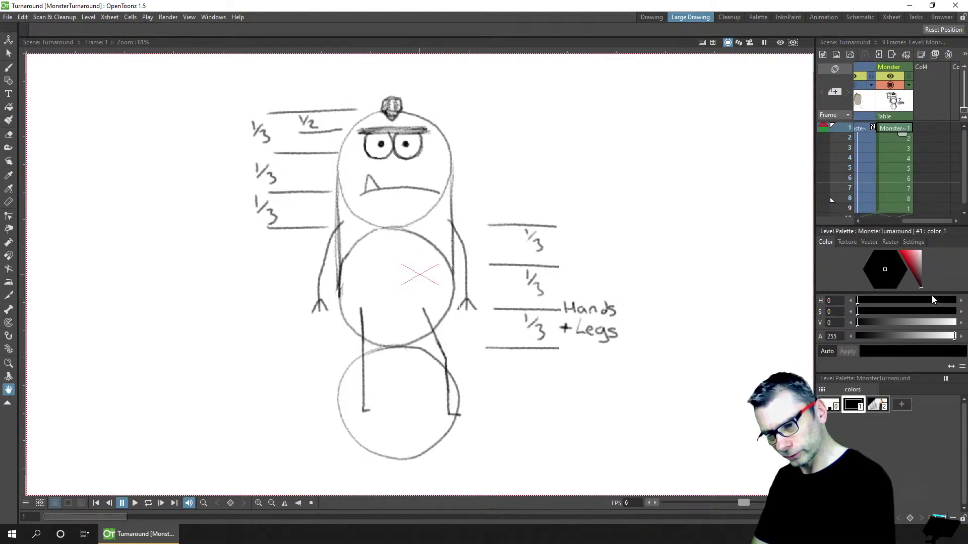
left_click_drag(931, 294, 931, 333)
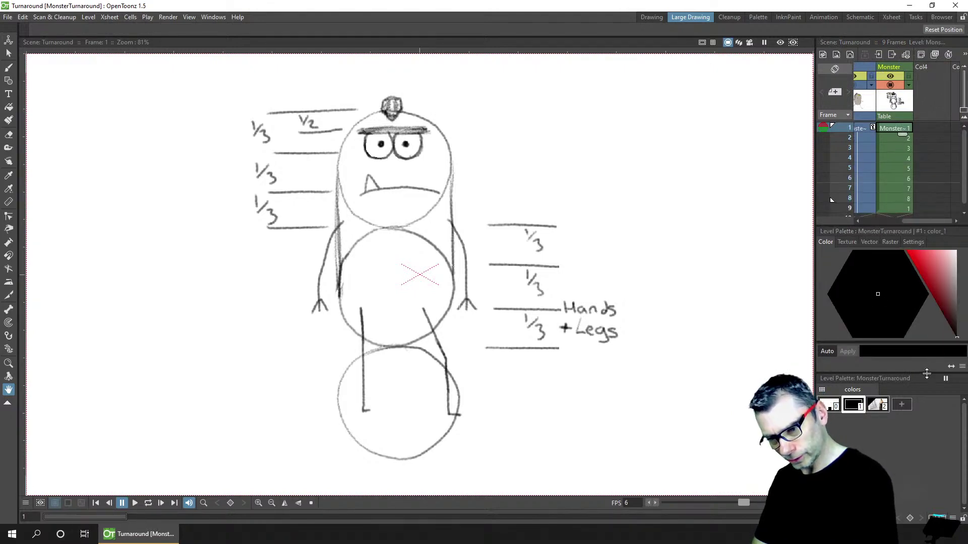
mouse_move(926, 378)
left_mouse_down()
mouse_move(927, 446)
mouse_move(923, 382)
left_mouse_up()
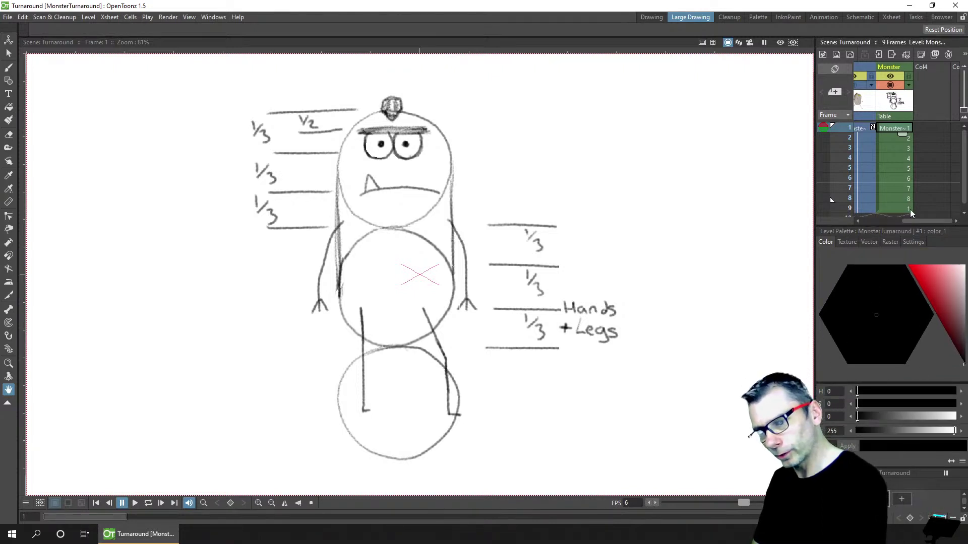
Flip back and forth through Monster drawings 5 to 8 to check how the side views follow each other
left_click(909, 177)
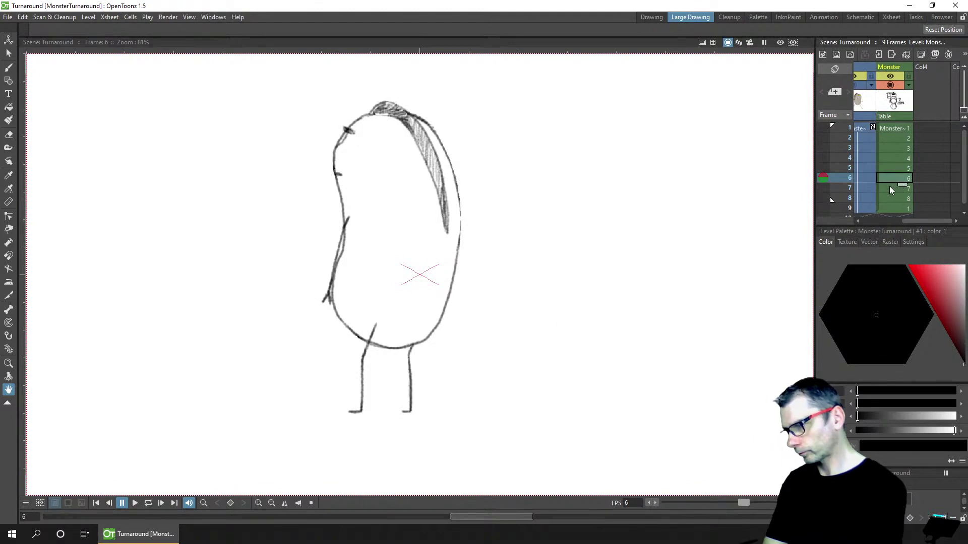
key("Up")
key("Down")
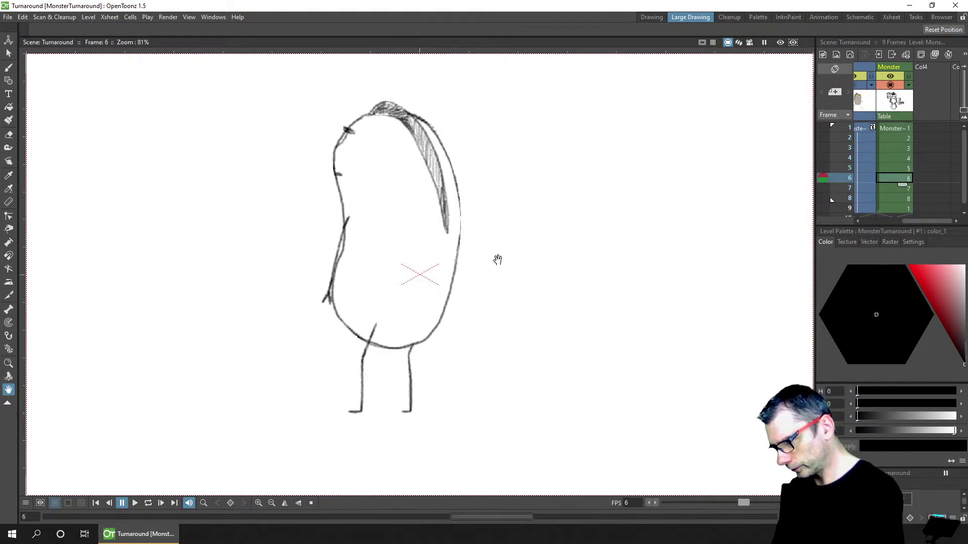
key("Down")
key("Up")
key("Up")
key("Down")
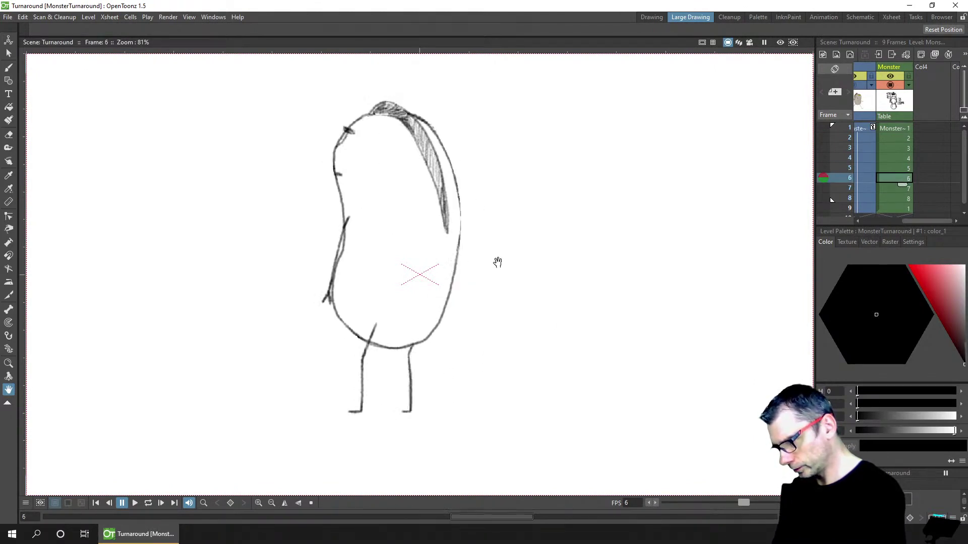
key("Down")
key("Up")
key("Up")
key("Down")
key("Down")
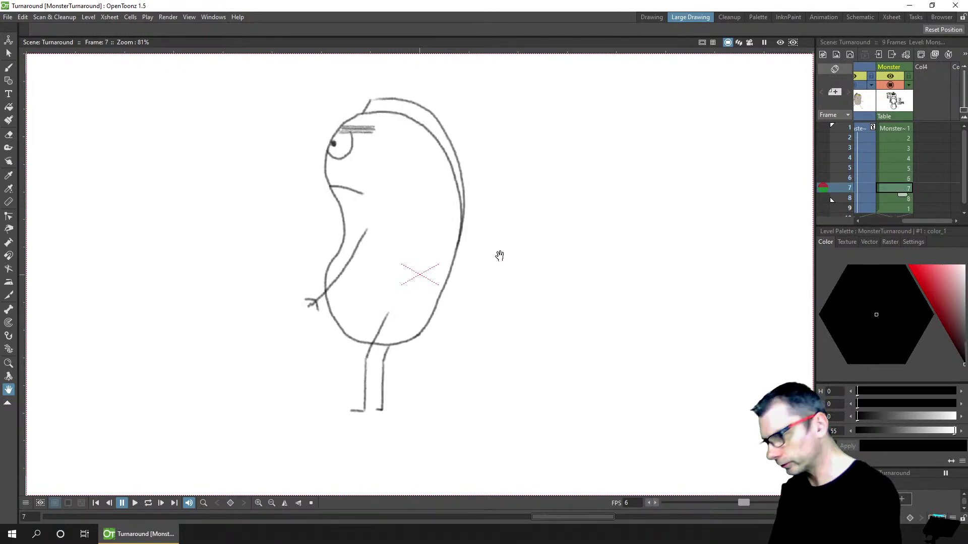
key("Down")
key("Up")
key("Down")
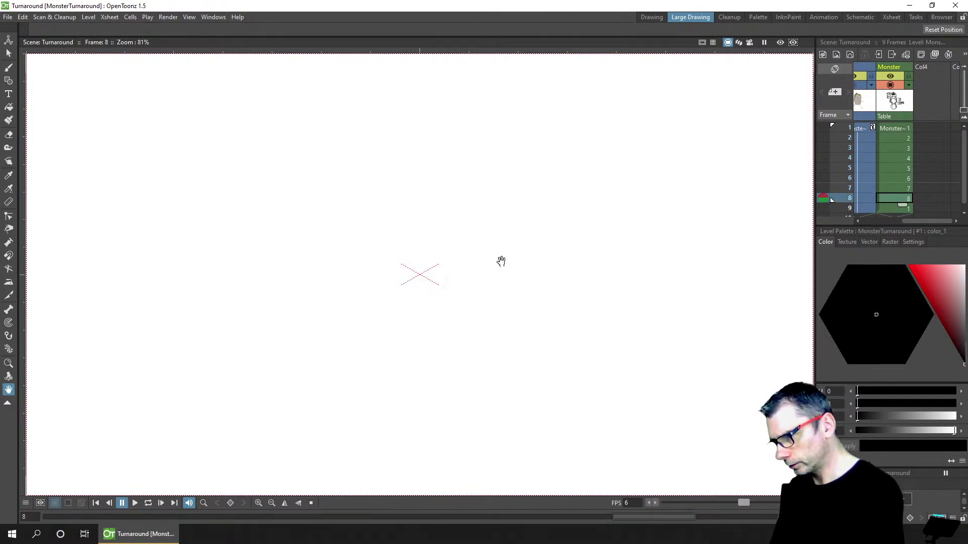
key("Up")
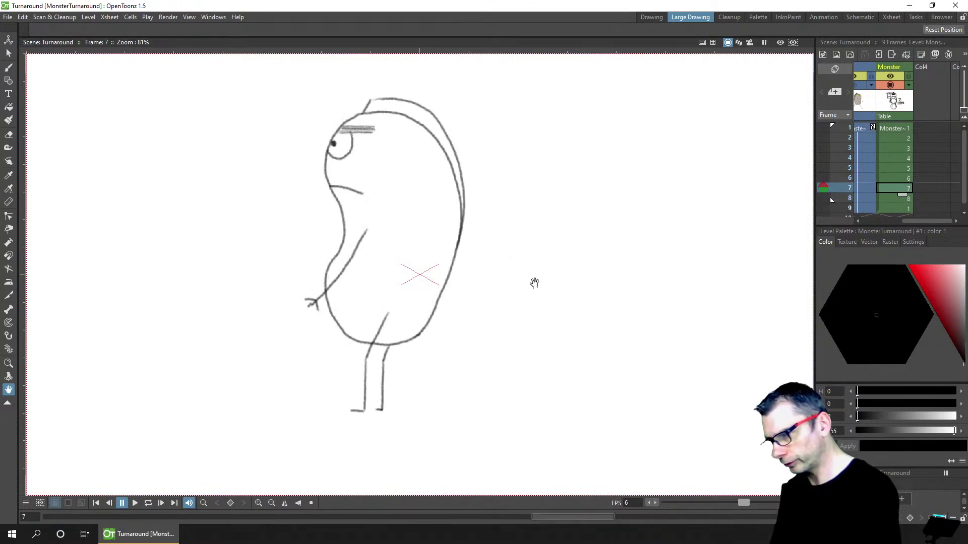
key("Down")
key("Up")
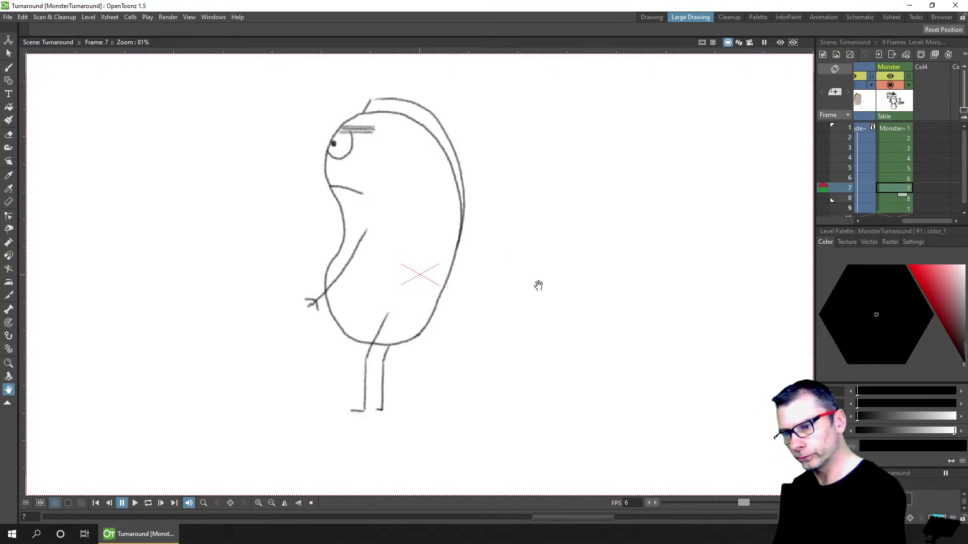
Copy the whole monster from drawing 2 with a freehand selection and paste it into drawing 8
left_click(901, 139)
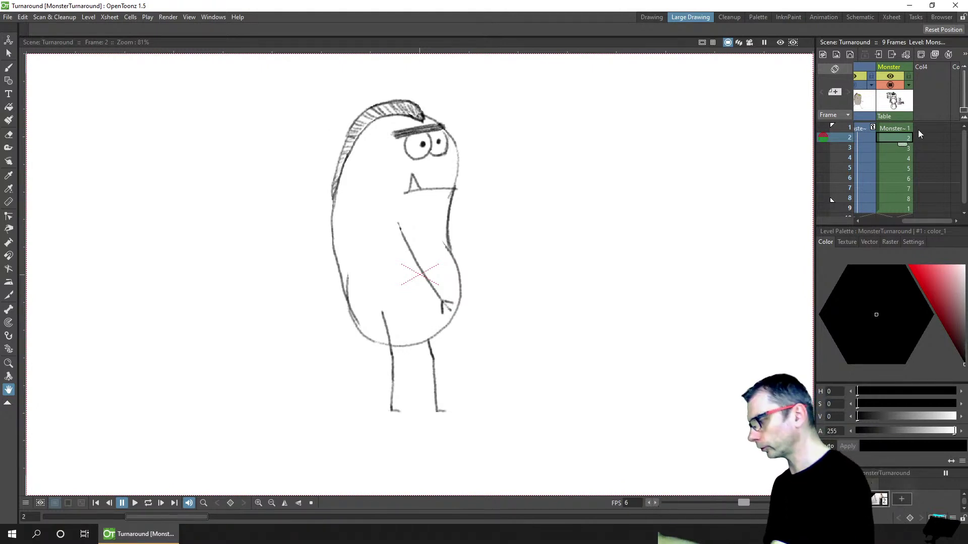
left_click(9, 52)
mouse_move(492, 101)
left_mouse_down()
mouse_move(258, 147)
mouse_move(319, 458)
mouse_move(628, 348)
left_mouse_up()
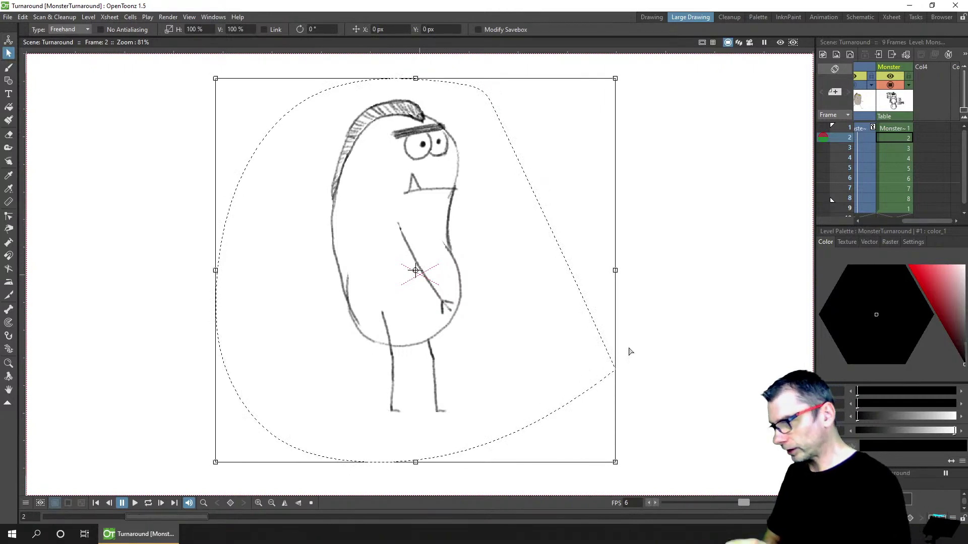
left_click(902, 199)
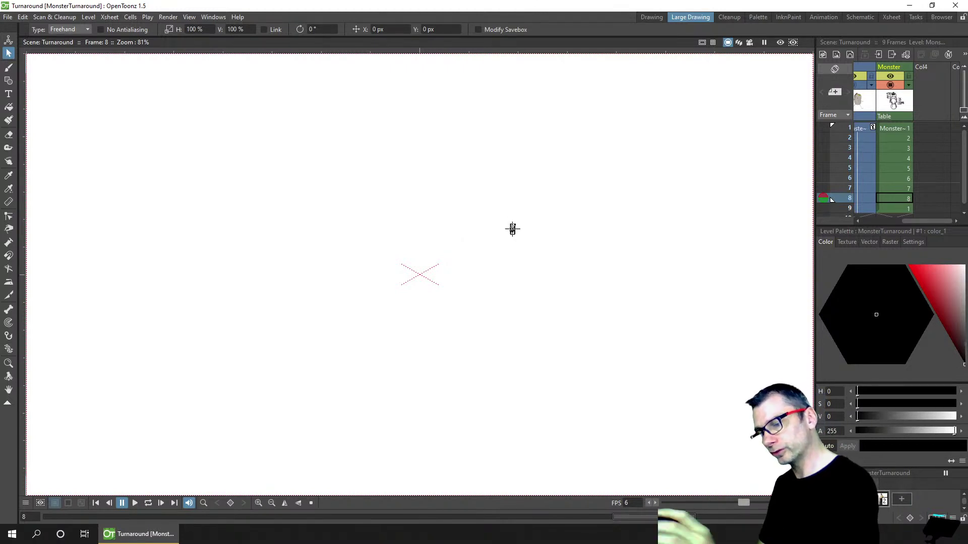
key("ctrl+v")
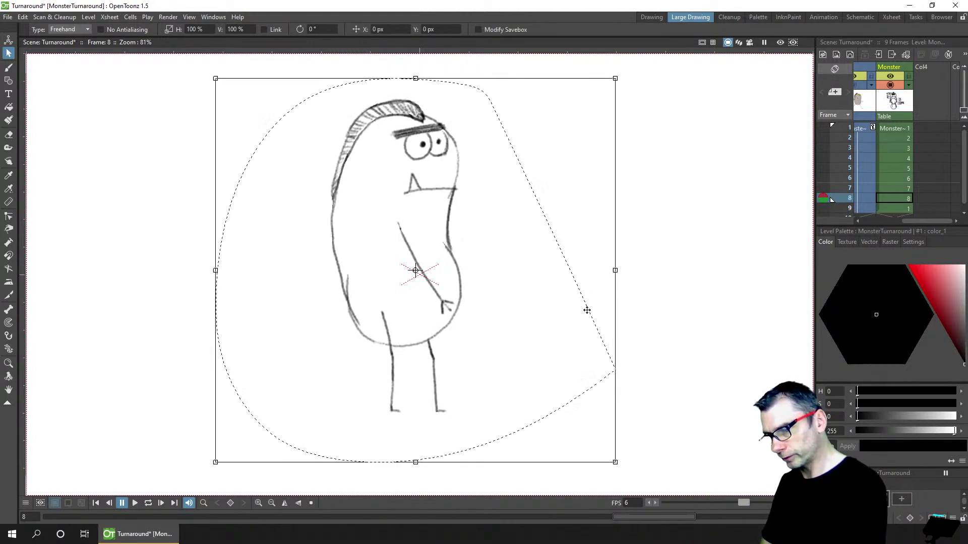
Mirror the pasted monster in drawing 8 by setting its horizontal scale to -100%
left_click(212, 30)
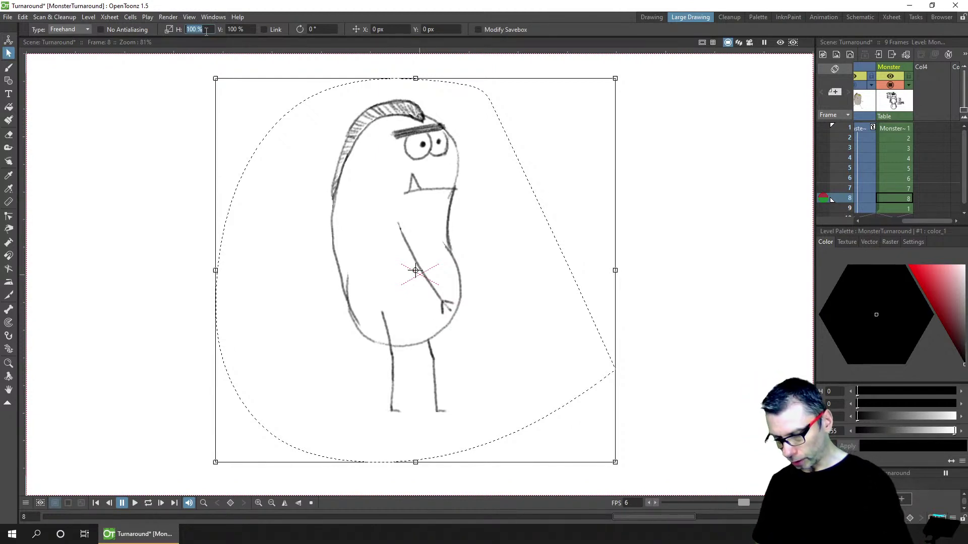
key("BackSpace")
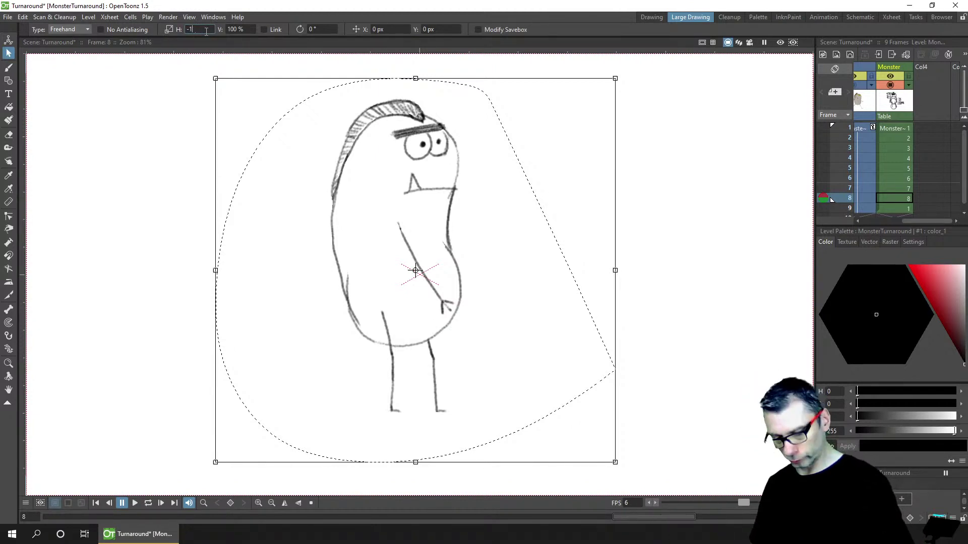
type("-100")
key("Return")
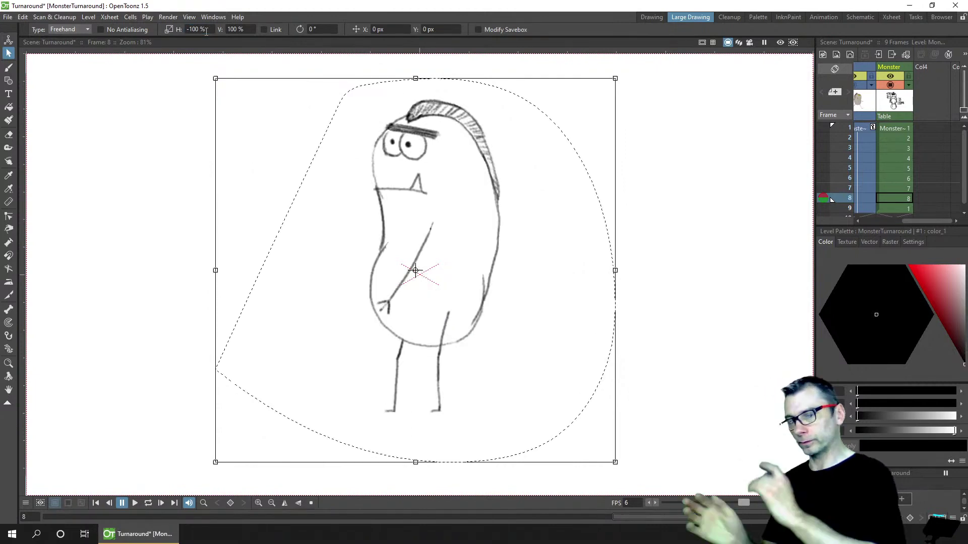
Onion-skin frames 7 and 9, shift the mirrored monster in drawing 8 to X -234 px to align with them, and save the scene
left_click(823, 189)
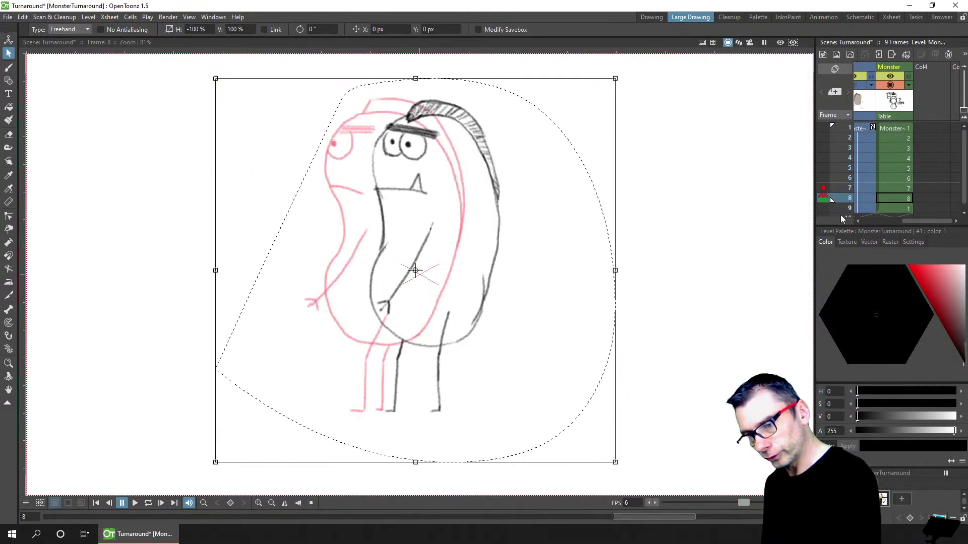
left_click(823, 208)
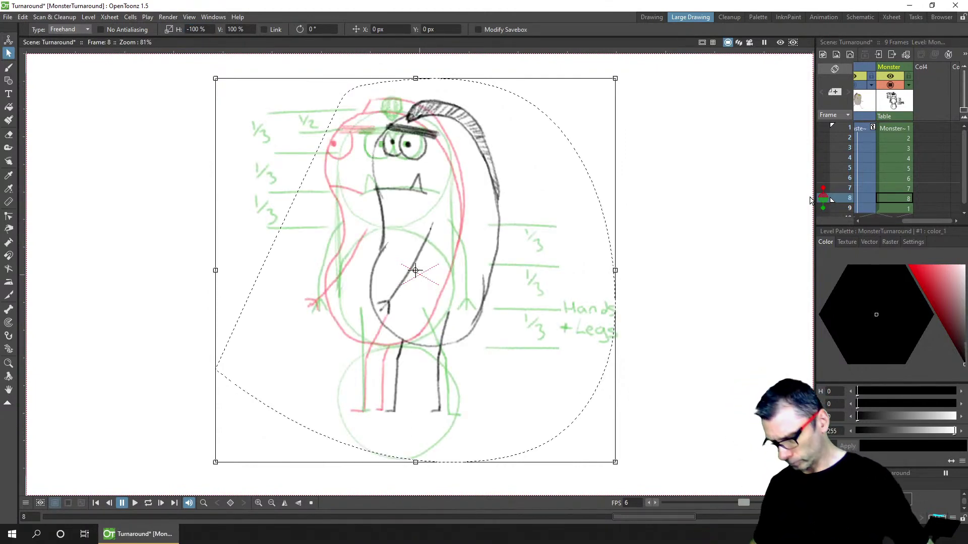
key("Left")
key("Left")
key("Left")
key("Left")
key("Left")
key("Left")
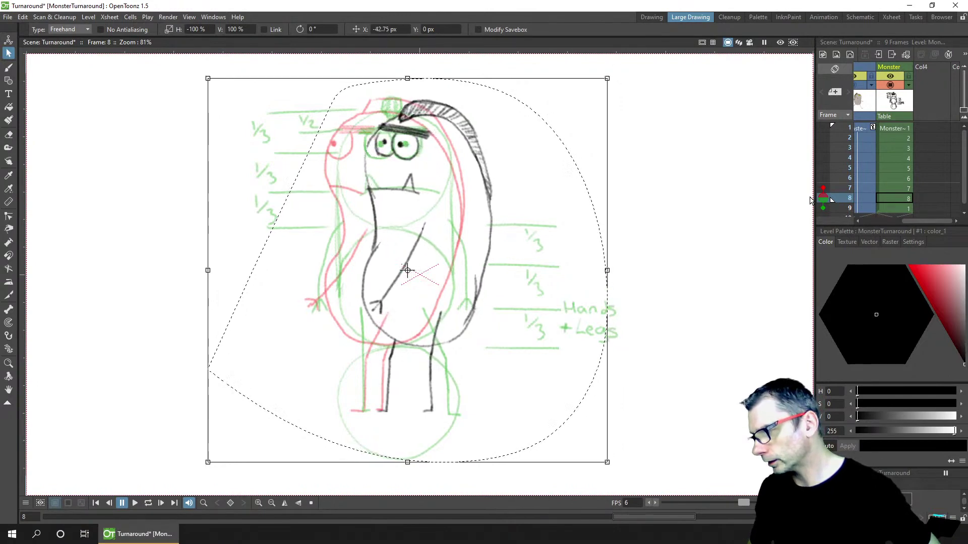
key("Left")
key("Left")
key("Left")
key("Left")
key("Left")
key("Left")
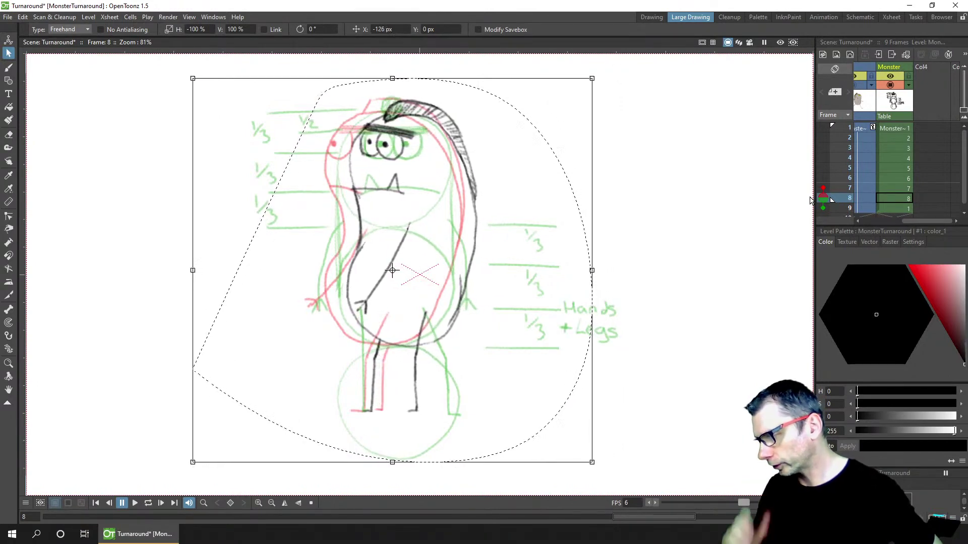
key("Left")
key("Left")
key("Left")
key("Left")
key("Left")
key("Left")
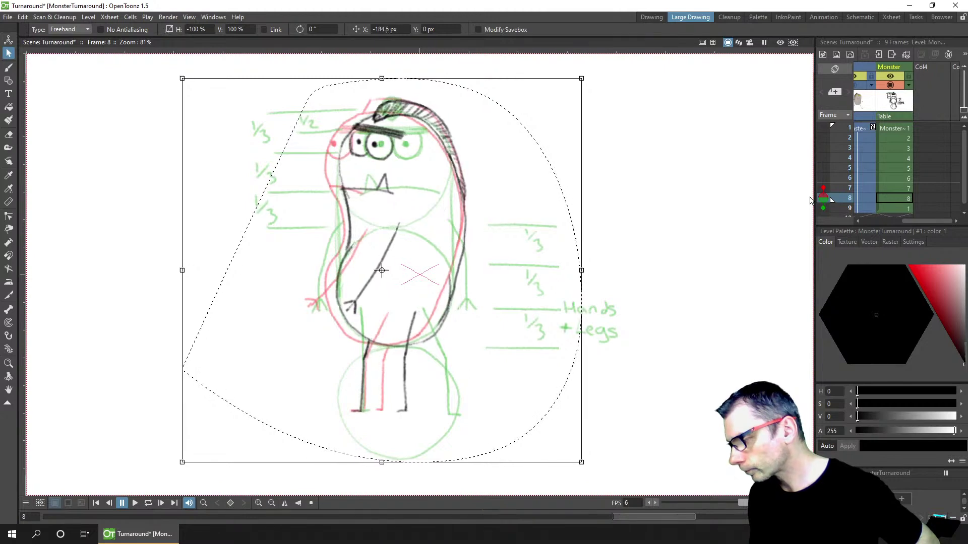
key("Left")
key("Left")
key("Left")
key("Left")
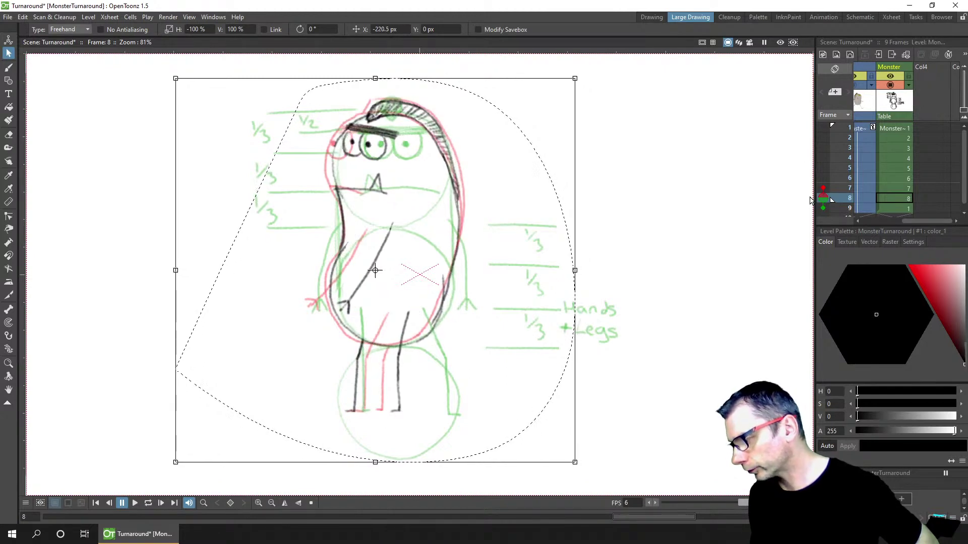
key("Left")
key("Left")
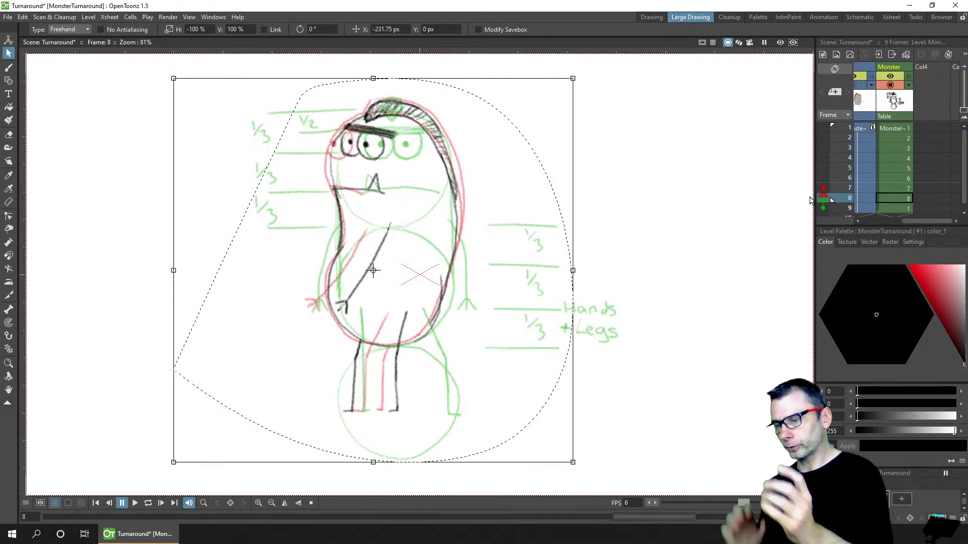
key("Left")
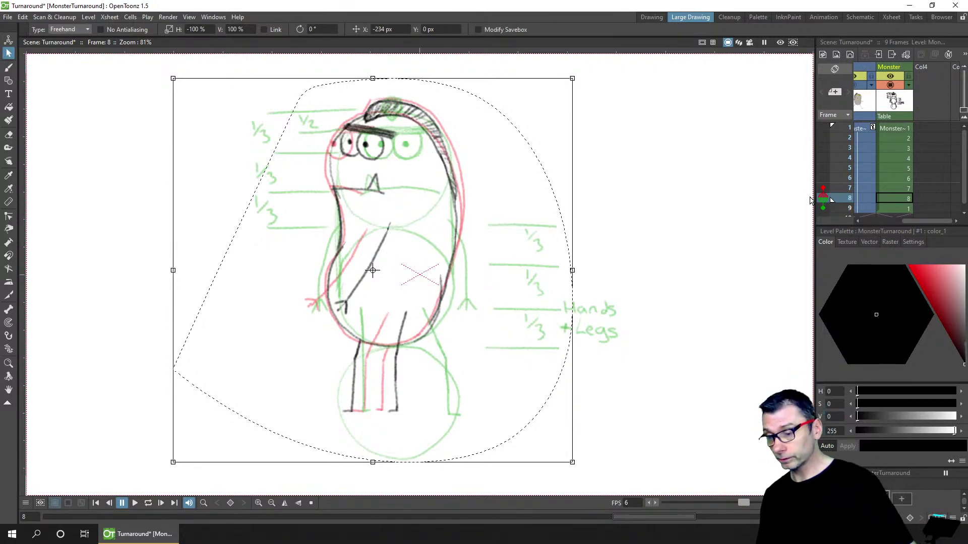
key("ctrl+s")
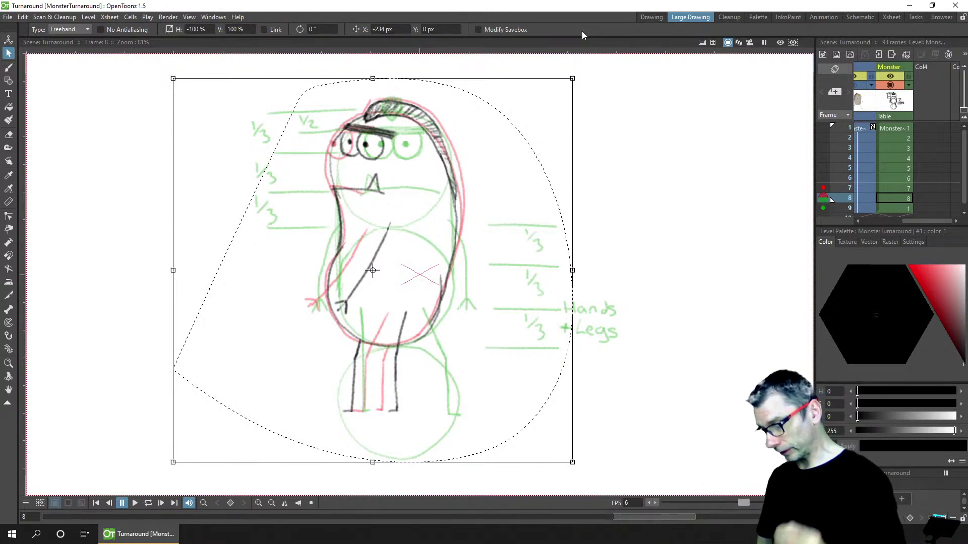
Deselect the mirrored monster, turn off the onion skin and compare drawings 7 and 8
left_click(668, 168)
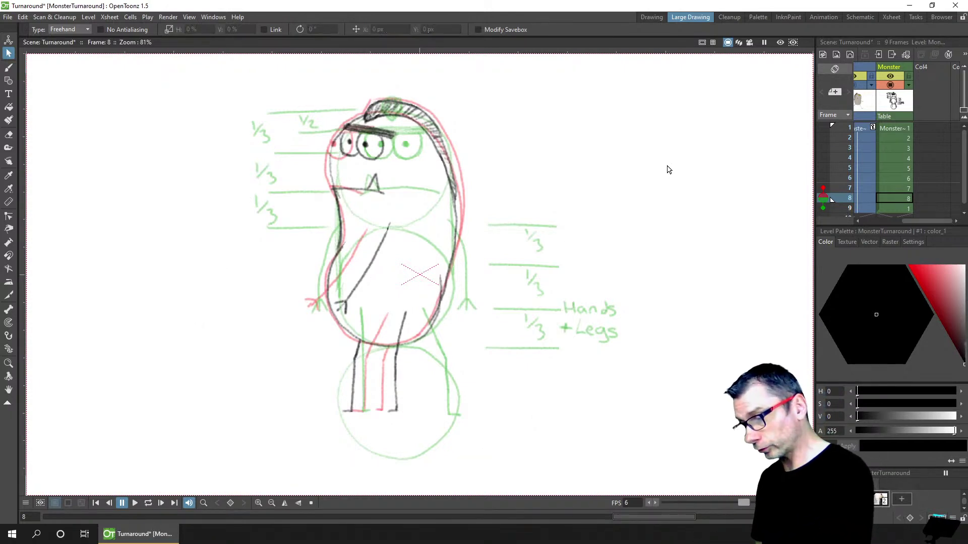
left_click(823, 197)
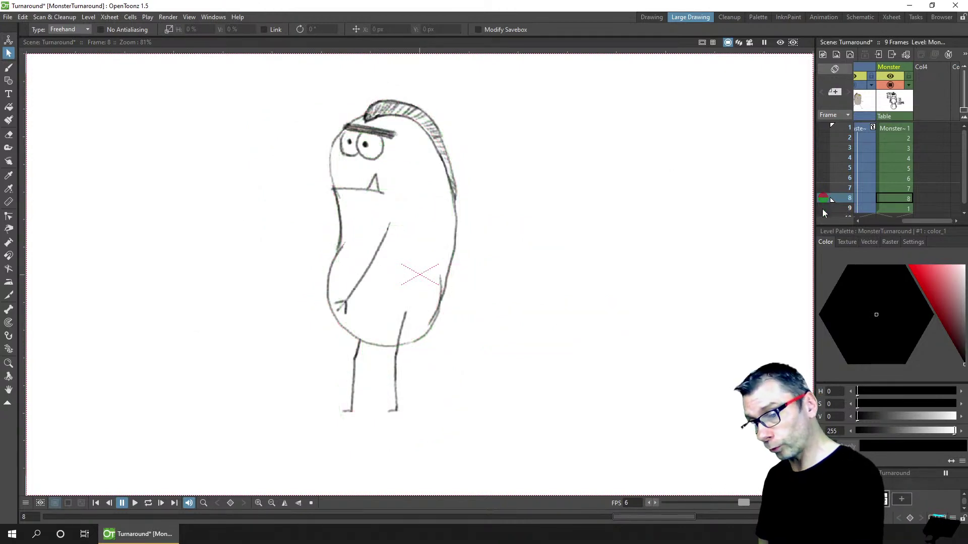
mouse_move(848, 188)
left_mouse_down()
mouse_move(848, 212)
mouse_move(849, 182)
left_mouse_up()
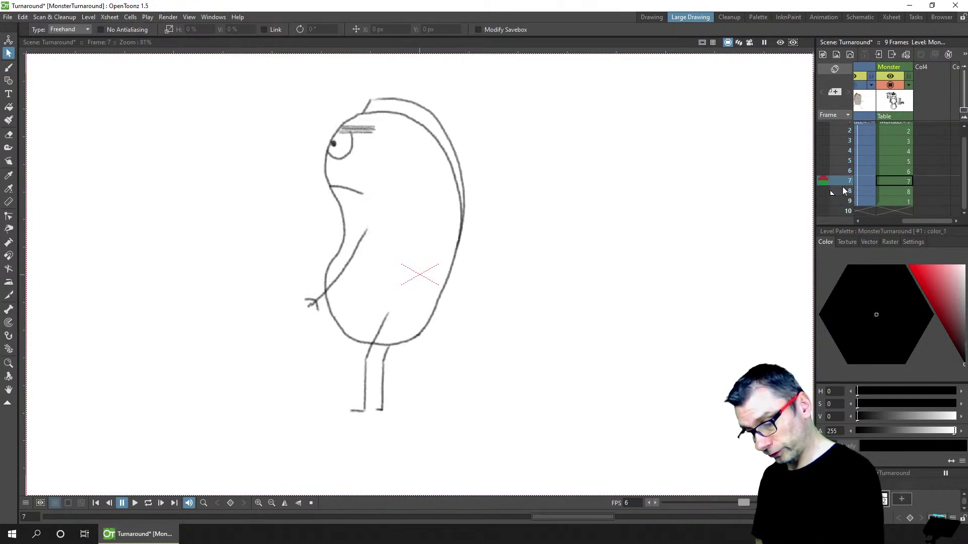
mouse_move(604, 518)
left_mouse_down()
mouse_move(700, 521)
mouse_move(582, 516)
mouse_move(619, 523)
mouse_move(607, 526)
left_mouse_up()
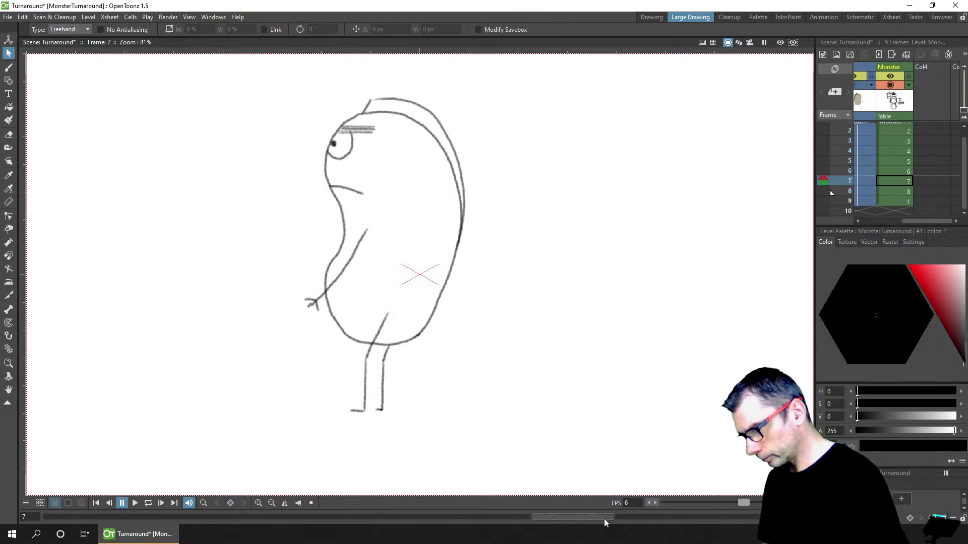
mouse_move(604, 518)
left_mouse_down()
mouse_move(619, 517)
mouse_move(576, 514)
mouse_move(616, 517)
mouse_move(578, 521)
mouse_move(616, 526)
left_mouse_up()
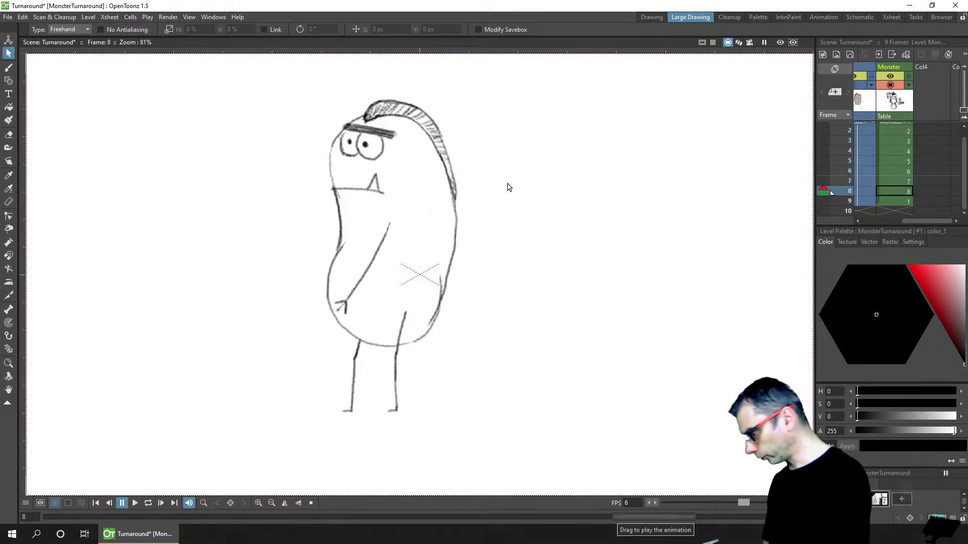
Erase the tooth above the mouth line in drawing 8 and save the scene
key("a")
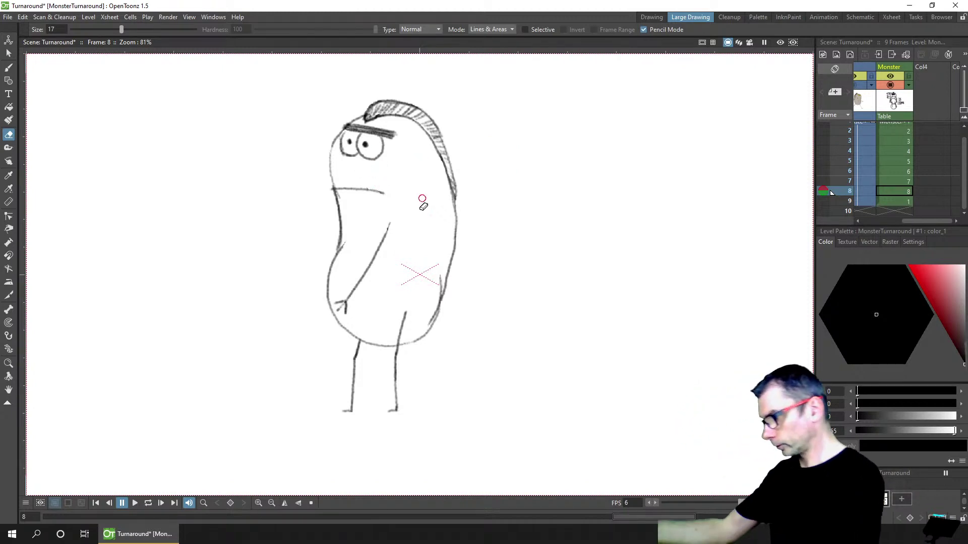
key("ctrl+s")
key("b")
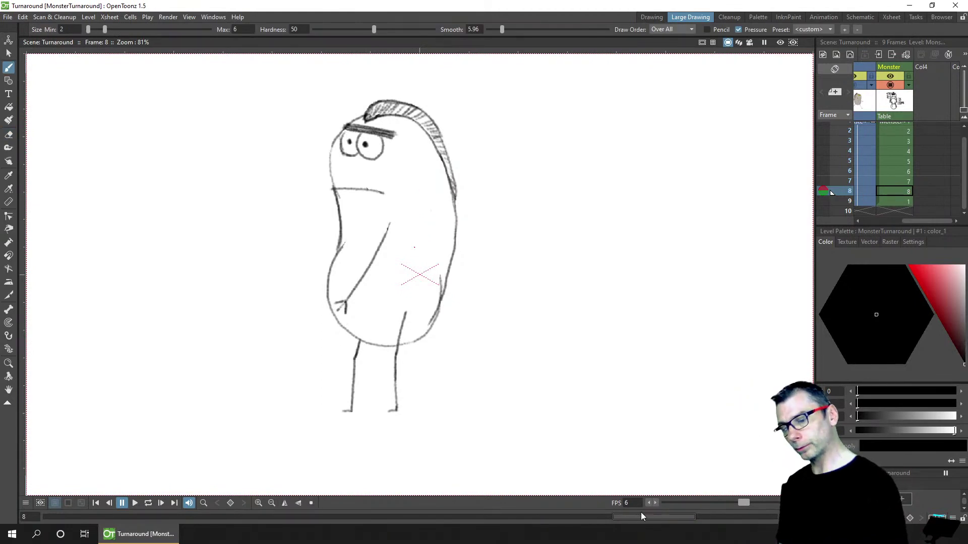
Flip repeatedly between drawings 7 and 8 to compare the monster's side view with the mirrored three-quarter view
mouse_move(646, 526)
left_mouse_down()
mouse_move(591, 527)
mouse_move(713, 521)
mouse_move(592, 510)
mouse_move(618, 521)
mouse_move(615, 506)
left_mouse_up()
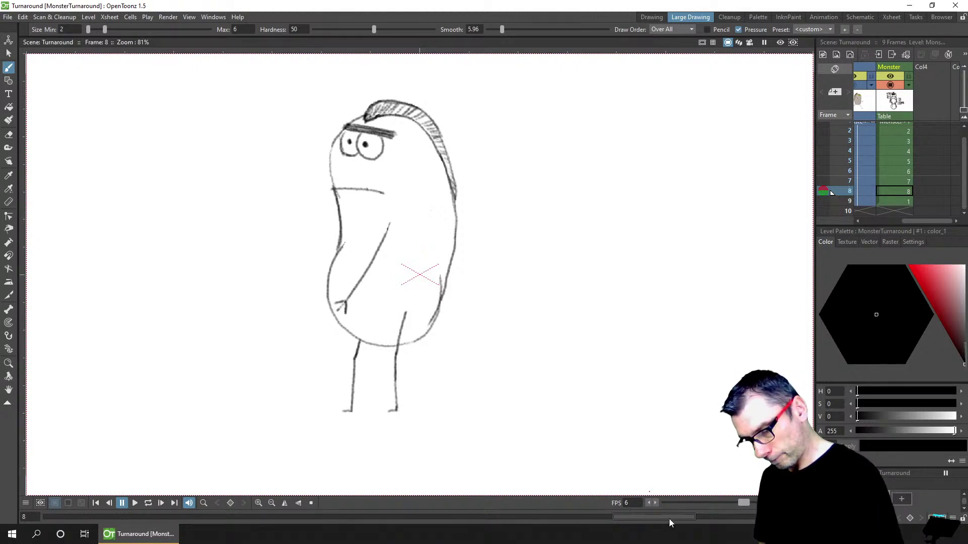
mouse_move(692, 519)
left_mouse_down()
mouse_move(700, 518)
mouse_move(601, 510)
mouse_move(580, 519)
mouse_move(649, 516)
mouse_move(567, 504)
mouse_move(652, 507)
mouse_move(600, 505)
mouse_move(643, 506)
mouse_move(610, 509)
left_mouse_up()
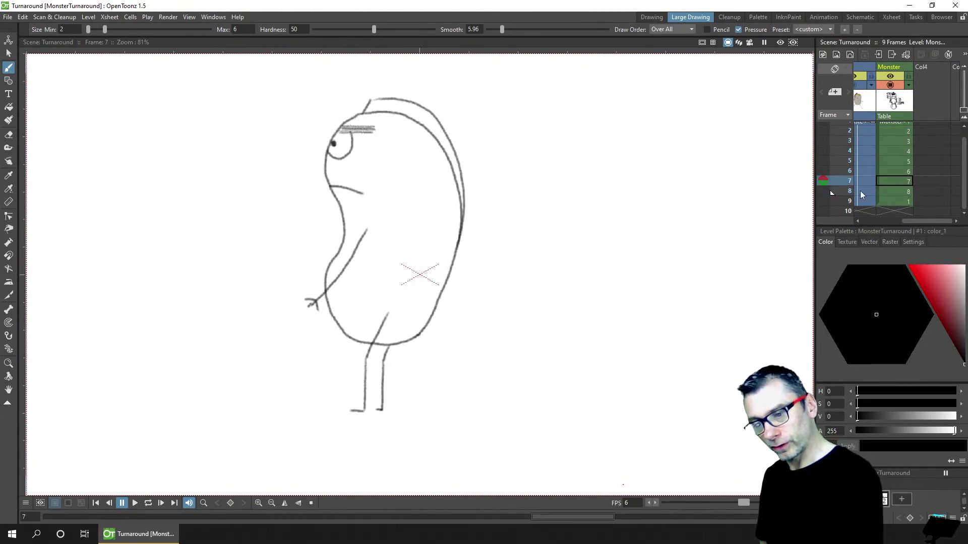
left_click_drag(849, 189, 861, 147)
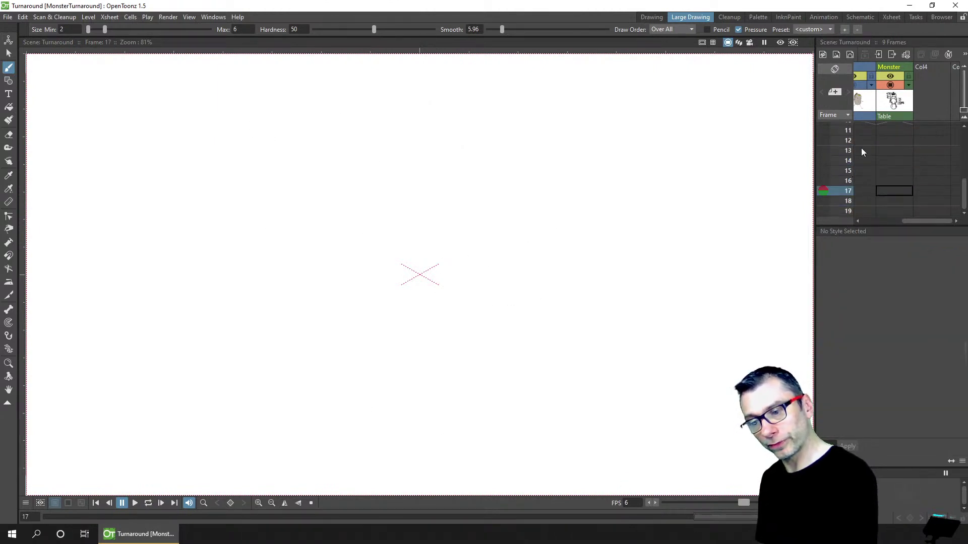
scroll(918, 178, "up", 3)
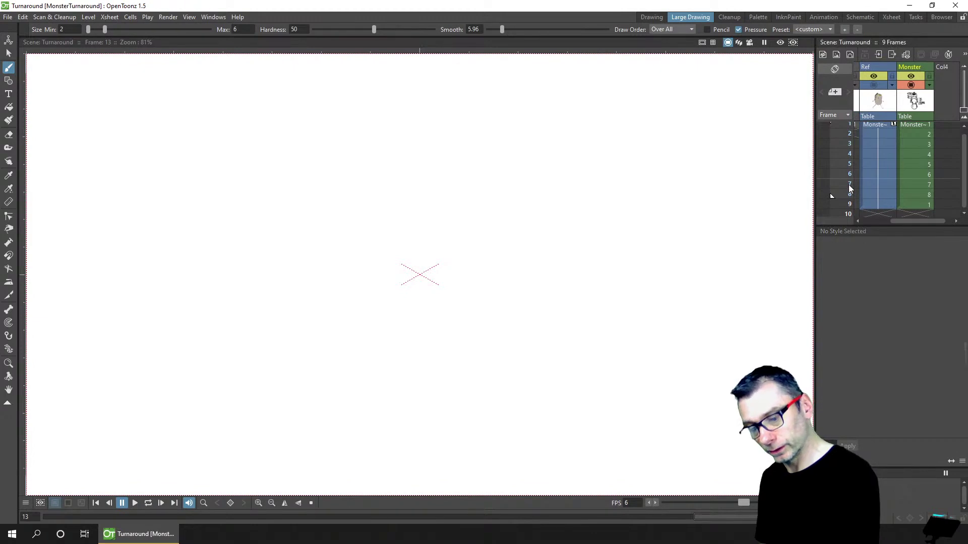
left_click(848, 184)
key("period")
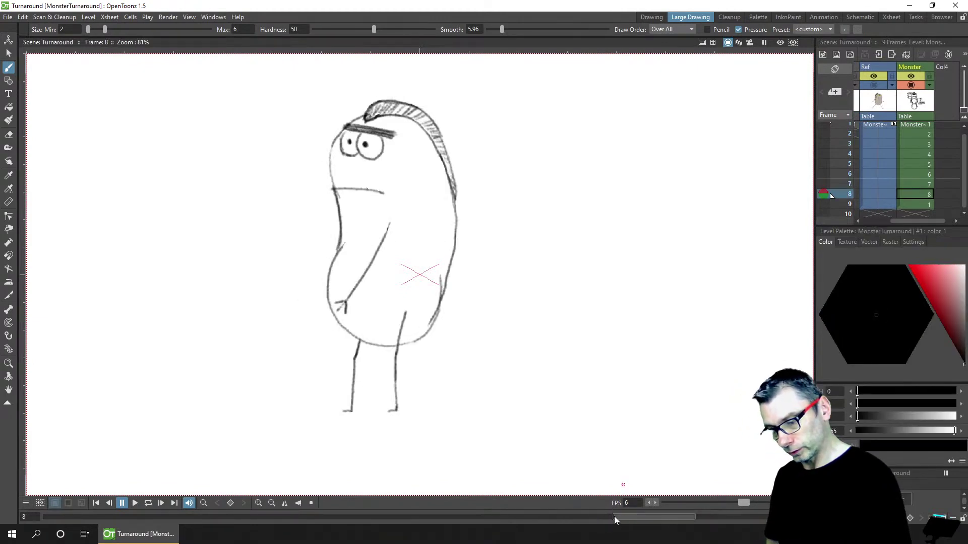
key("comma")
key("period")
key("comma")
key("period")
key("comma")
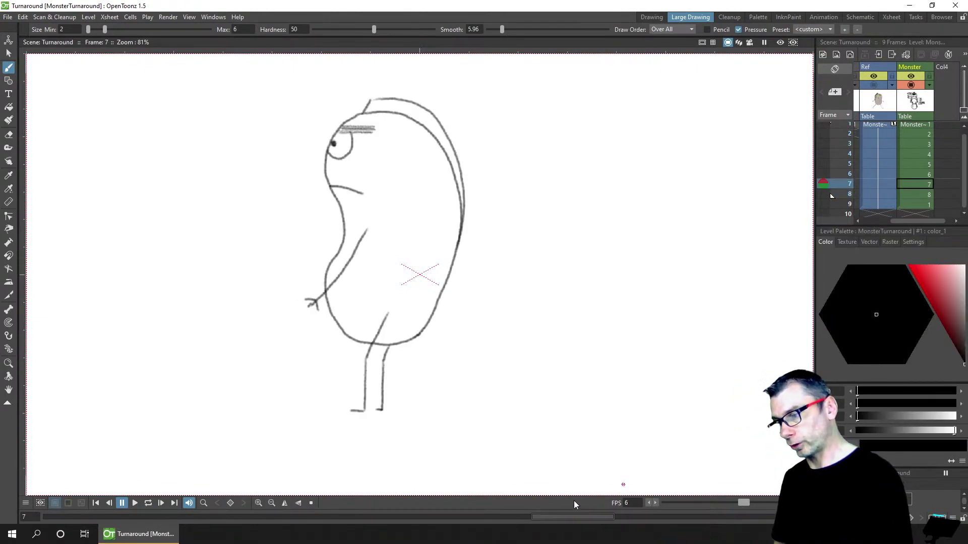
key("period")
key("comma")
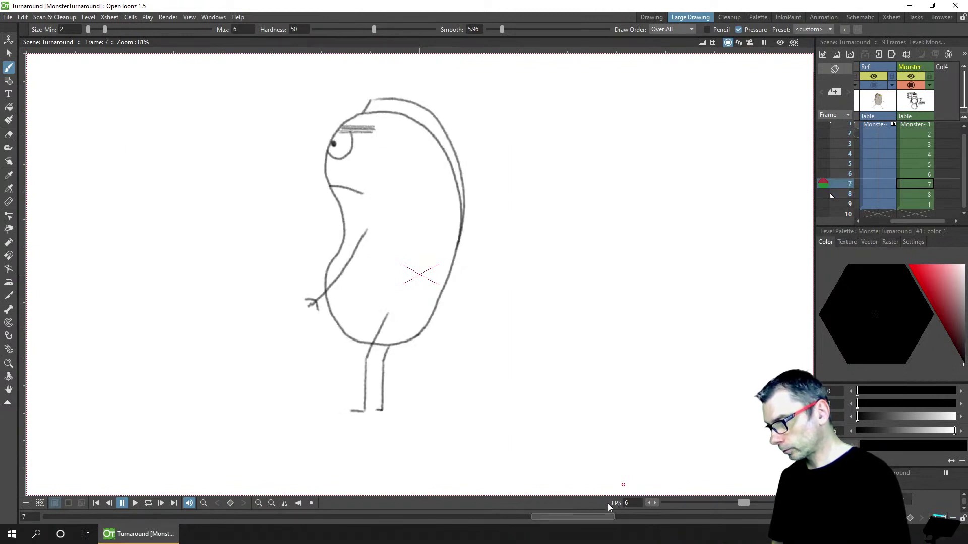
key("period")
key("comma")
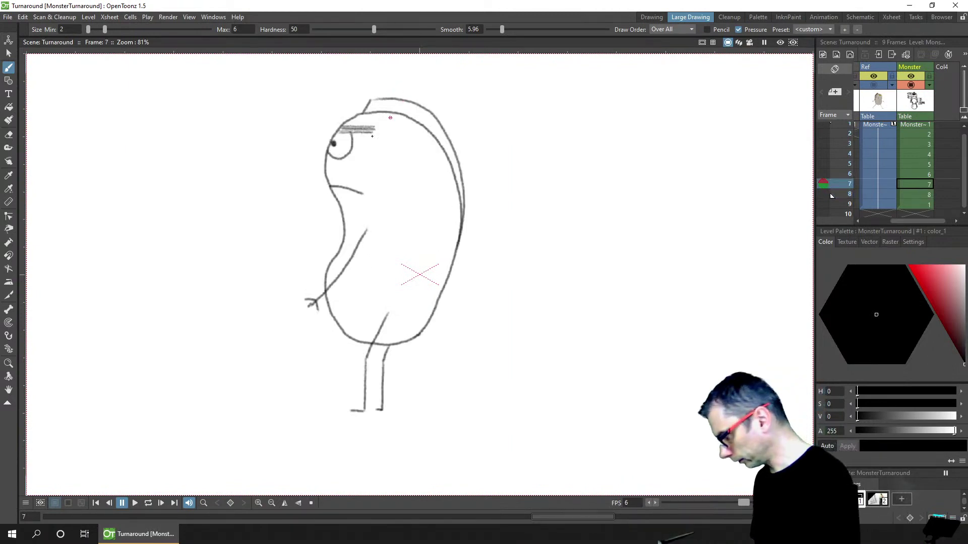
Shade the hair crest in drawing 7 with pencil hatching in style color_2, from forehead down the back, and save the scene
left_click_drag(365, 111, 372, 100)
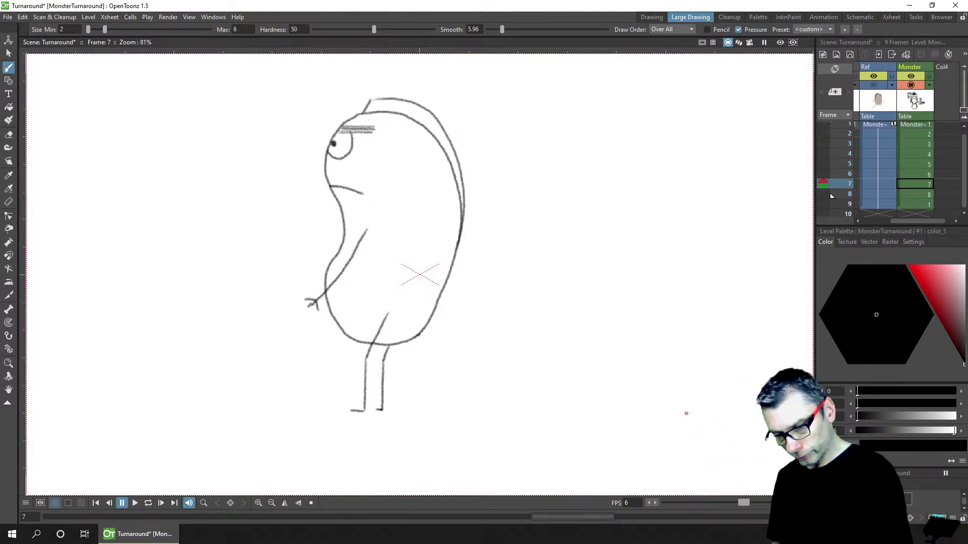
left_click(877, 500)
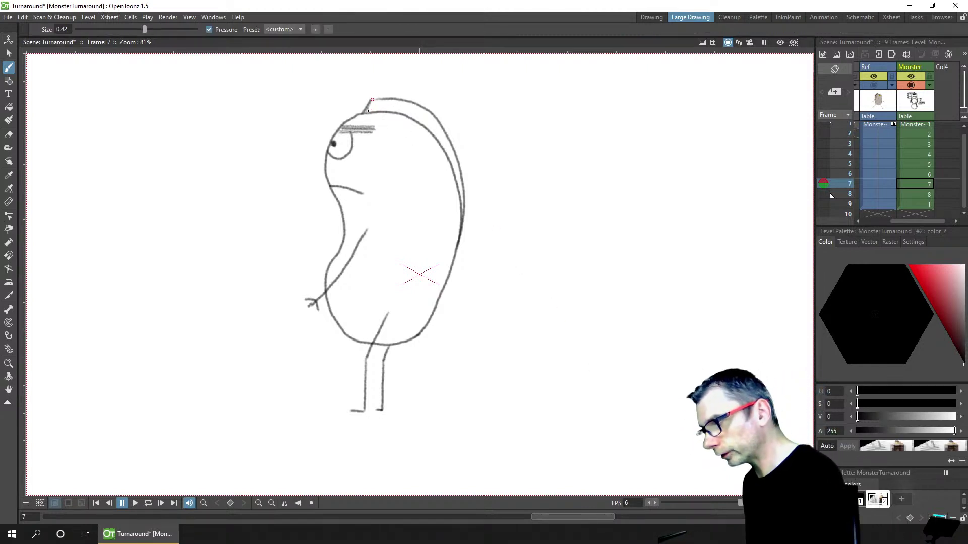
mouse_move(374, 112)
left_mouse_down()
mouse_move(382, 100)
mouse_move(399, 101)
left_mouse_up()
mouse_move(399, 112)
left_mouse_down()
mouse_move(405, 102)
mouse_move(426, 113)
left_mouse_up()
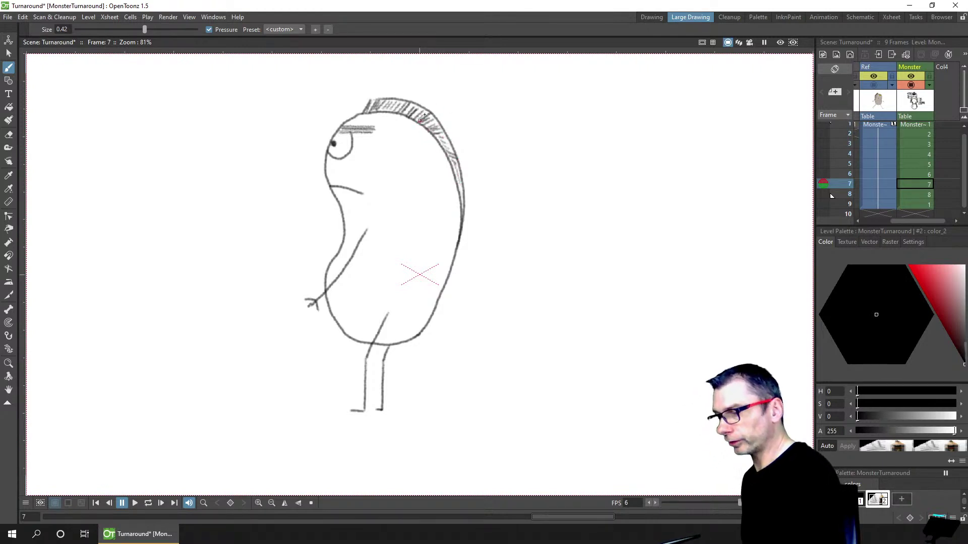
left_click_drag(424, 116, 417, 108)
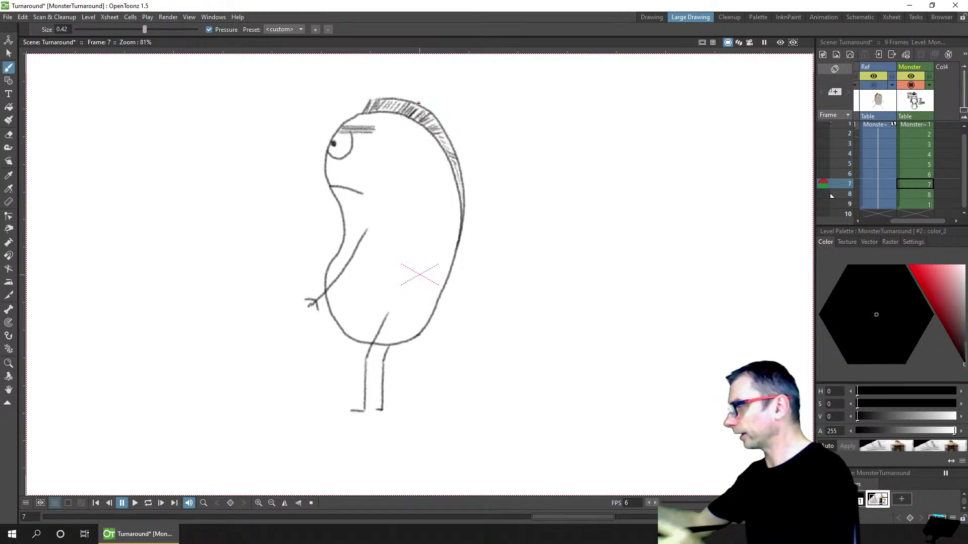
key("ctrl+s")
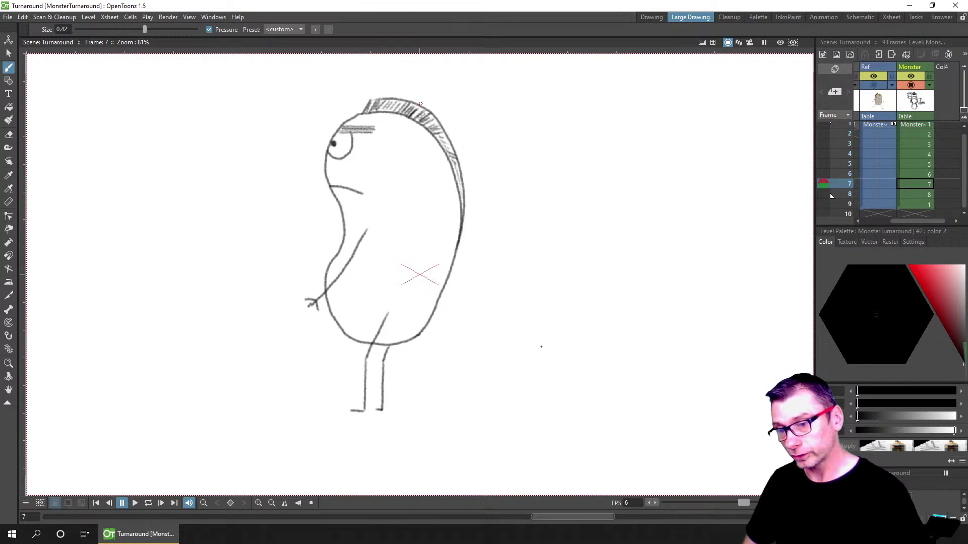
Review drawings 1, 6, 7 and 8 of the Monster level, comparing the arm and leg positions around frames 7 to 9
left_click(922, 127)
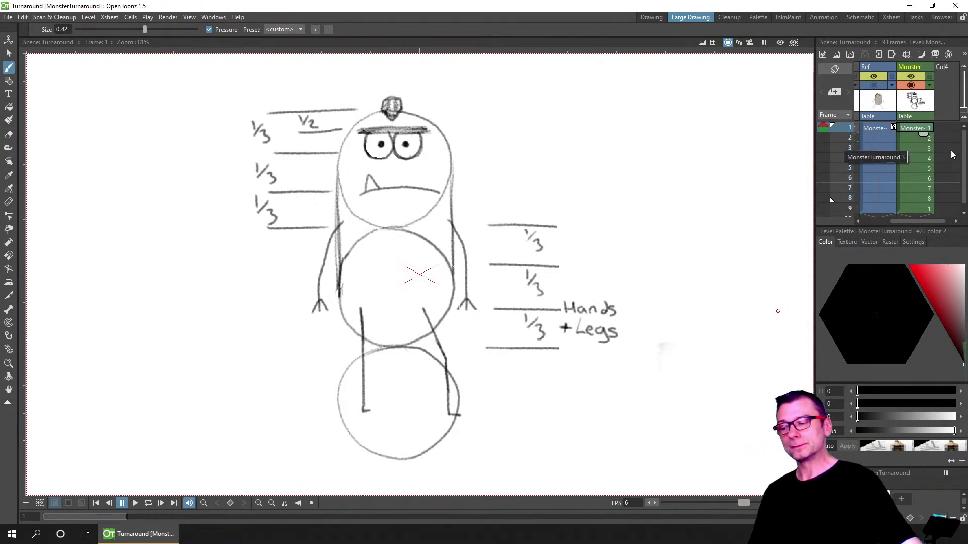
left_click(925, 178)
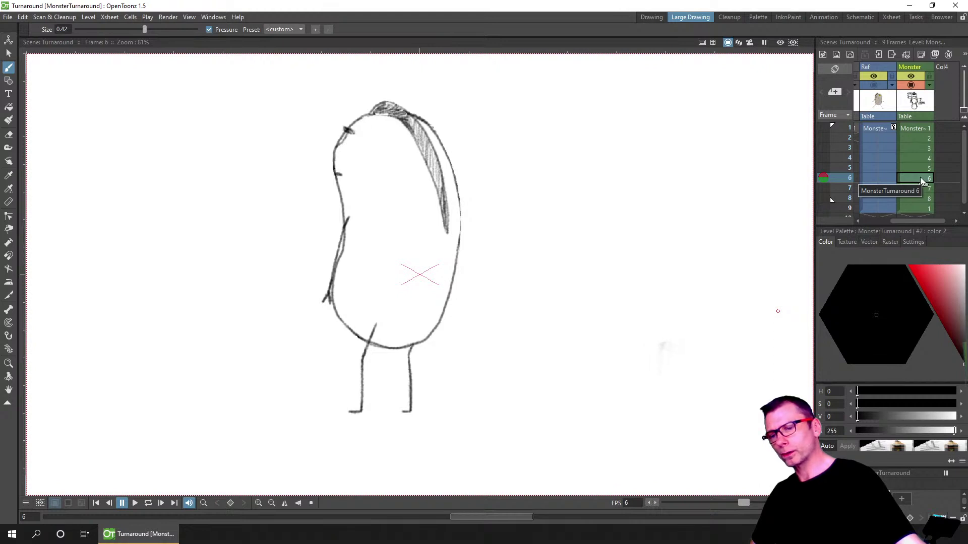
left_click(922, 189)
left_click(918, 197)
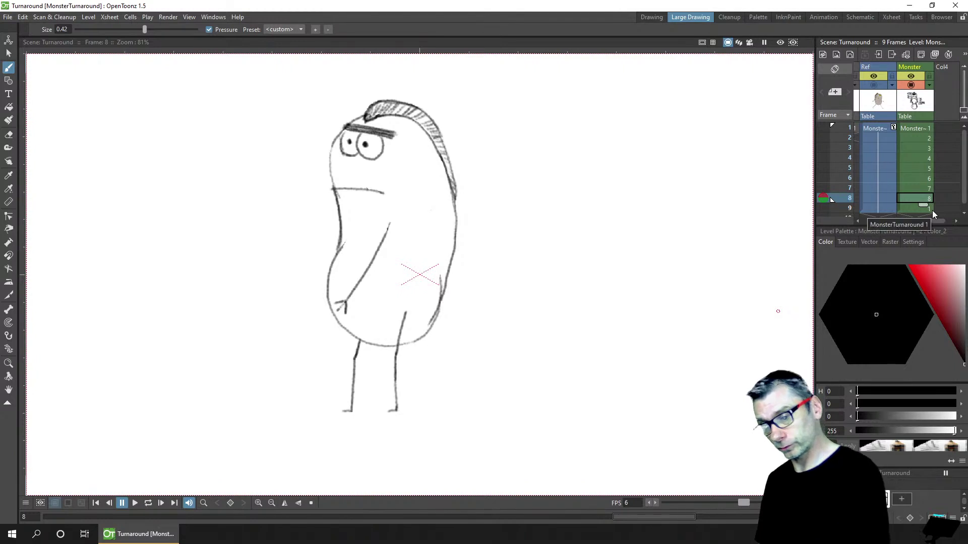
left_click(848, 188)
left_click(850, 200)
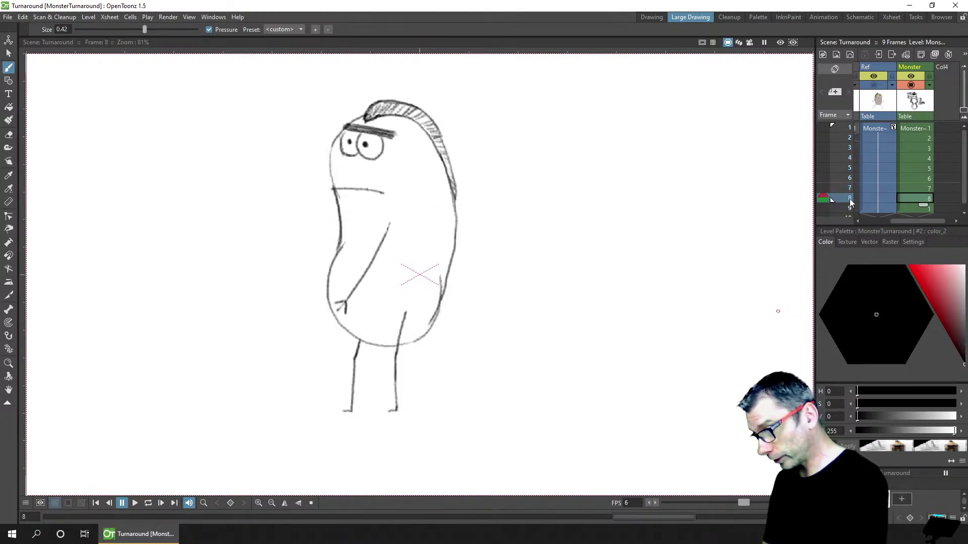
left_click(850, 208)
left_click(850, 199)
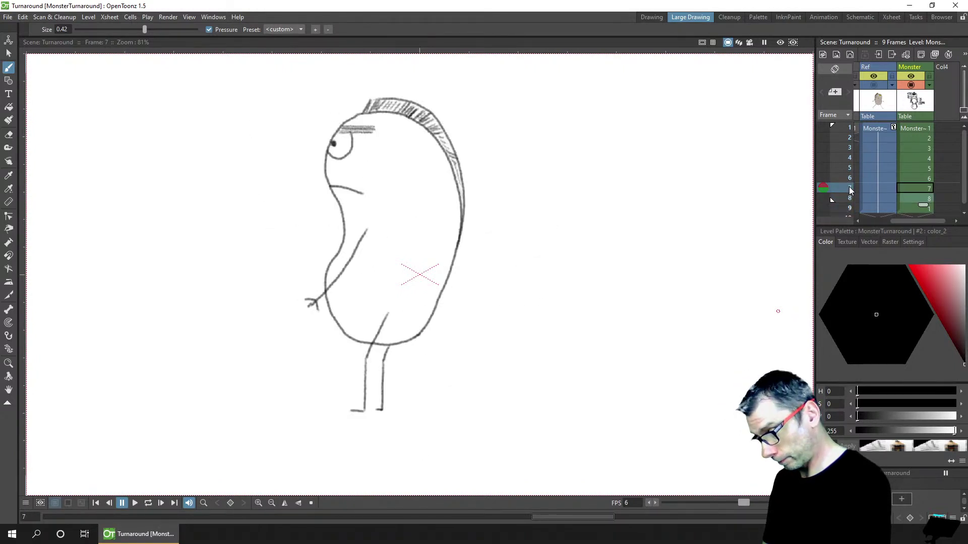
mouse_move(852, 197)
left_mouse_down()
mouse_move(852, 188)
mouse_move(852, 208)
mouse_move(847, 188)
mouse_move(851, 199)
left_mouse_up()
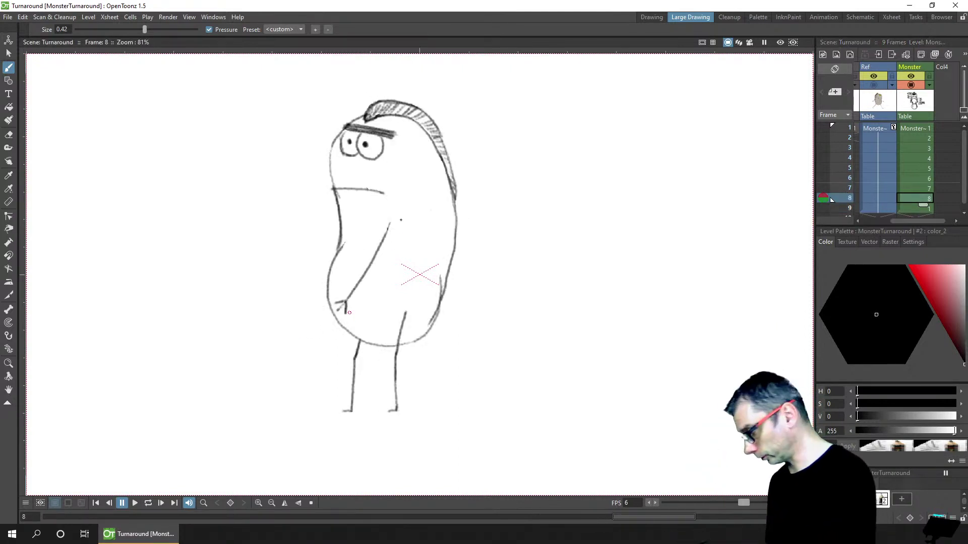
Select the arm and hand in drawing 8 with a freehand selection, shift them slightly toward the monster's back, and compare with drawing 7
key("s")
mouse_move(370, 229)
left_mouse_down()
mouse_move(336, 301)
mouse_move(338, 319)
left_mouse_up()
left_click_drag(370, 269, 387, 267)
left_click(502, 274)
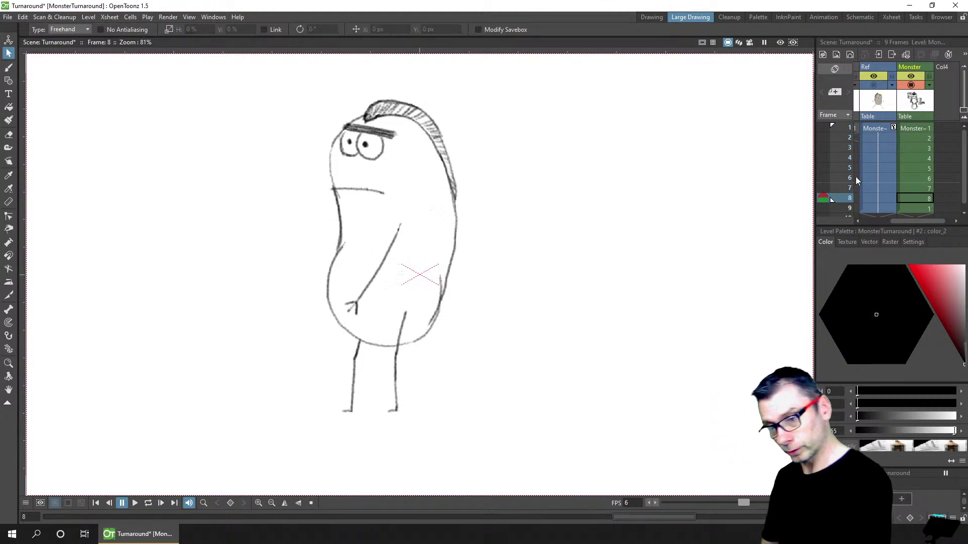
left_click_drag(849, 191, 848, 203)
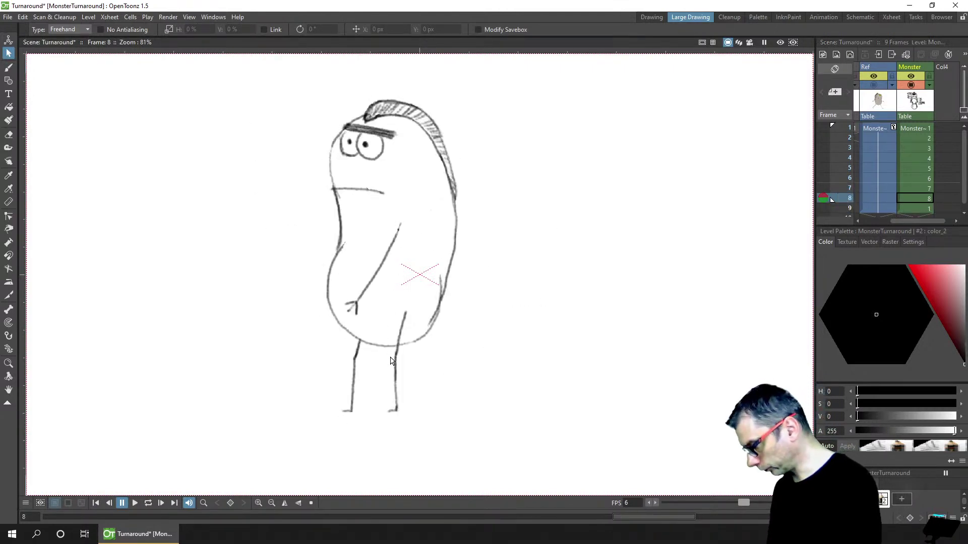
Erase the rear leg in drawing 8 and redraw it straight, slightly farther back, with its foot
key("a")
left_click_drag(399, 347, 395, 396)
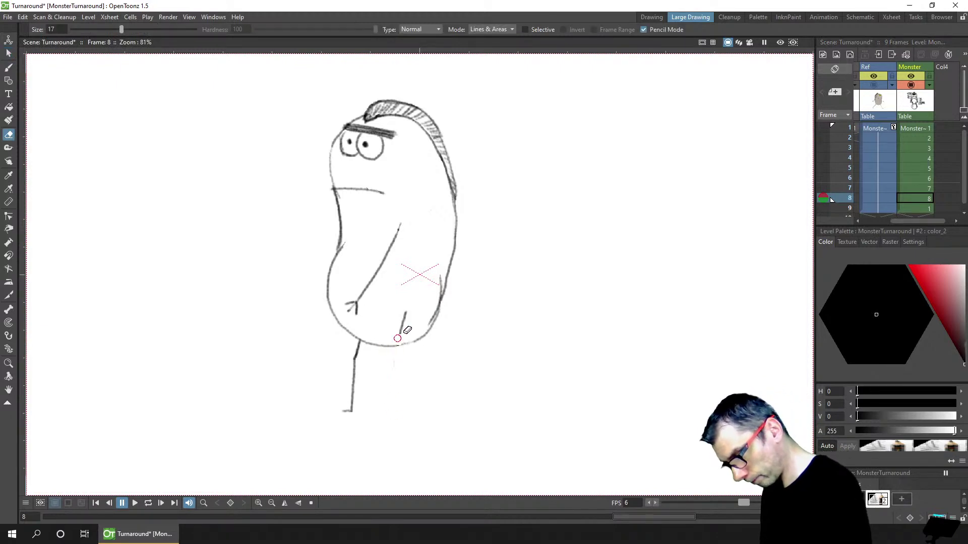
key("b")
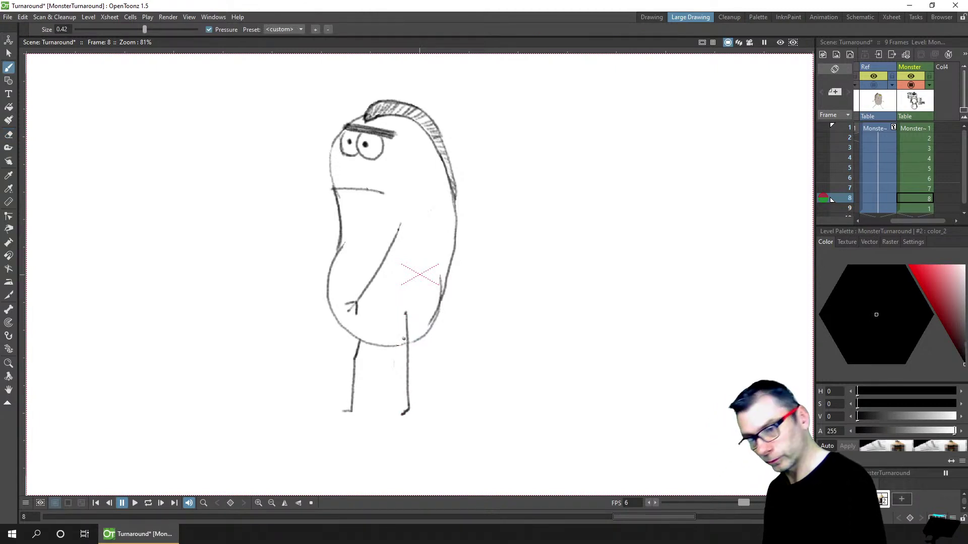
Flip through frames 7, 8 and 9 to check the redrawn leg's motion, and save the scene
left_click(850, 189)
left_click(852, 200)
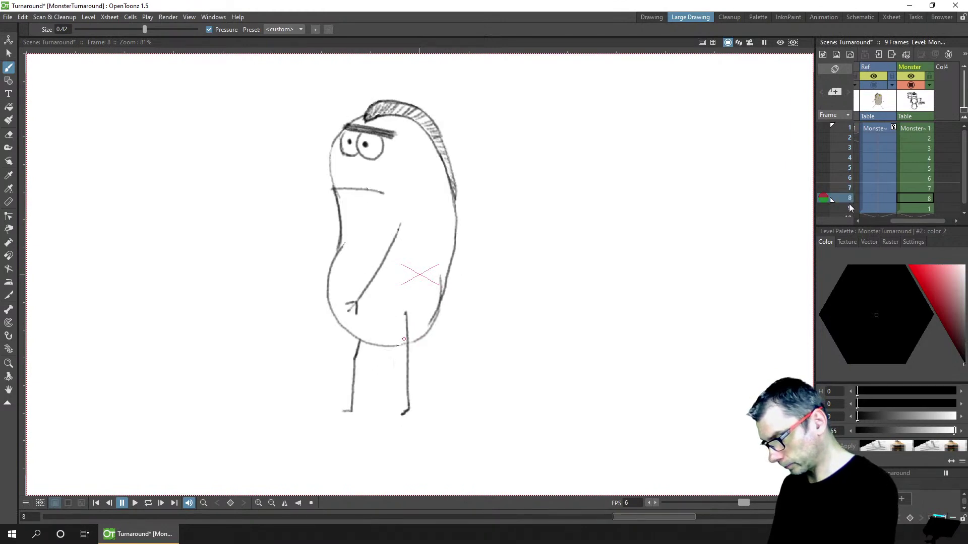
left_click(850, 208)
left_click(852, 201)
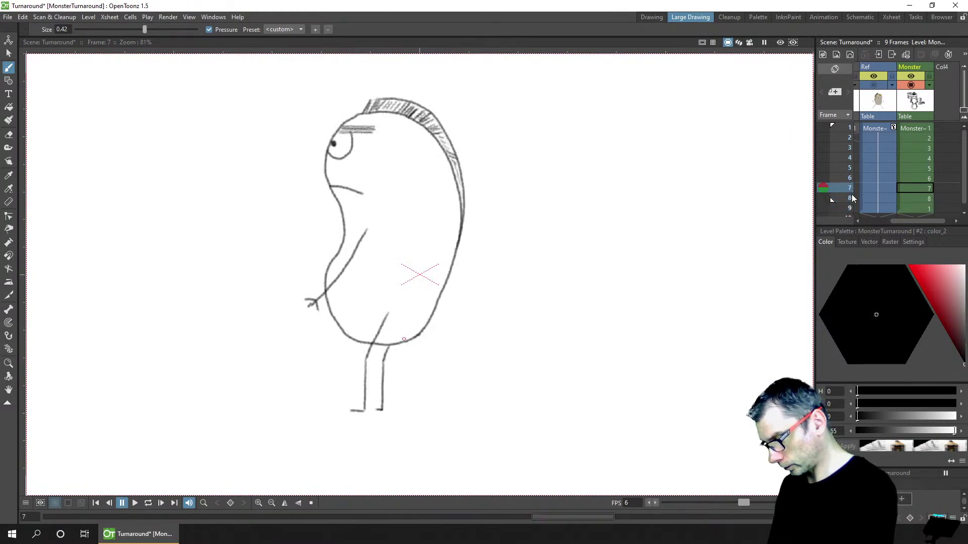
left_click(851, 198)
left_click(852, 208)
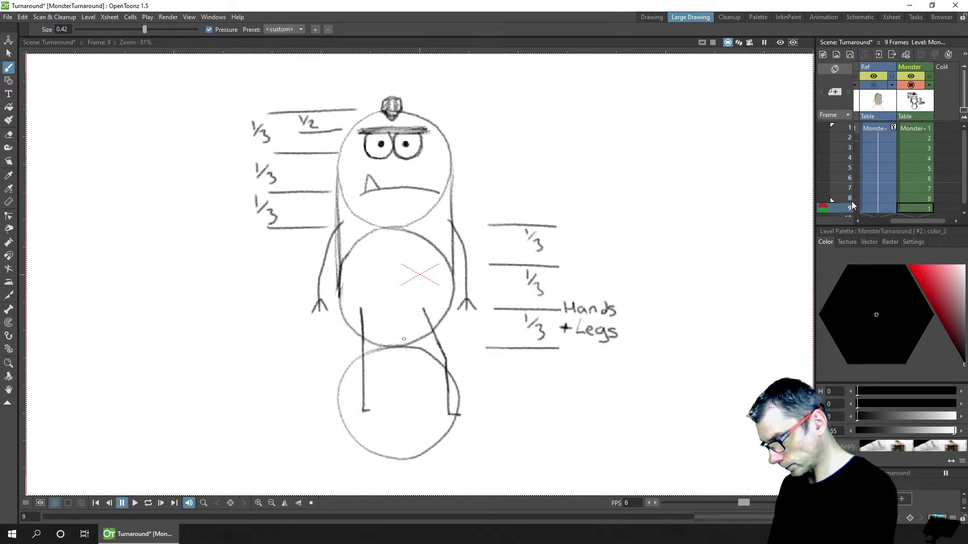
left_click(851, 197)
left_click(851, 207)
left_click(852, 198)
left_click(852, 188)
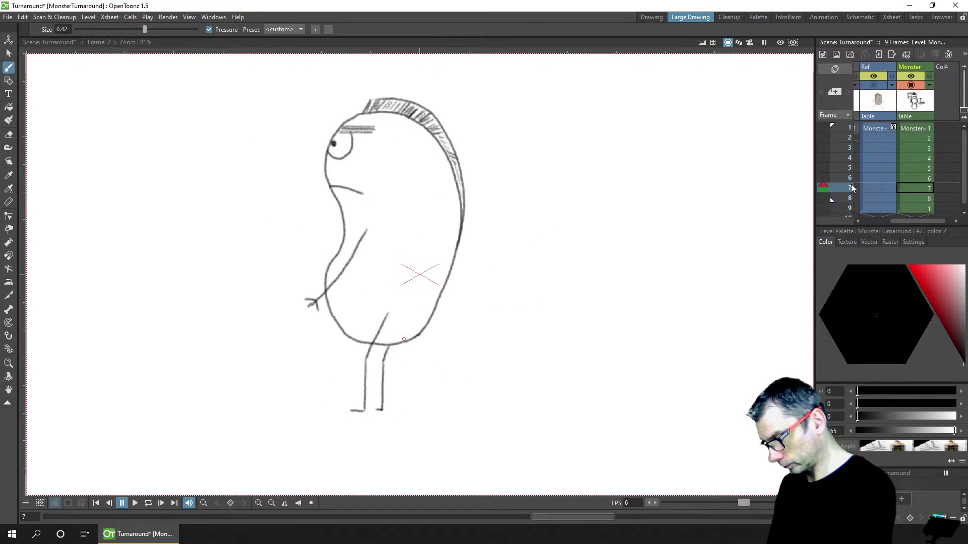
left_click(852, 198)
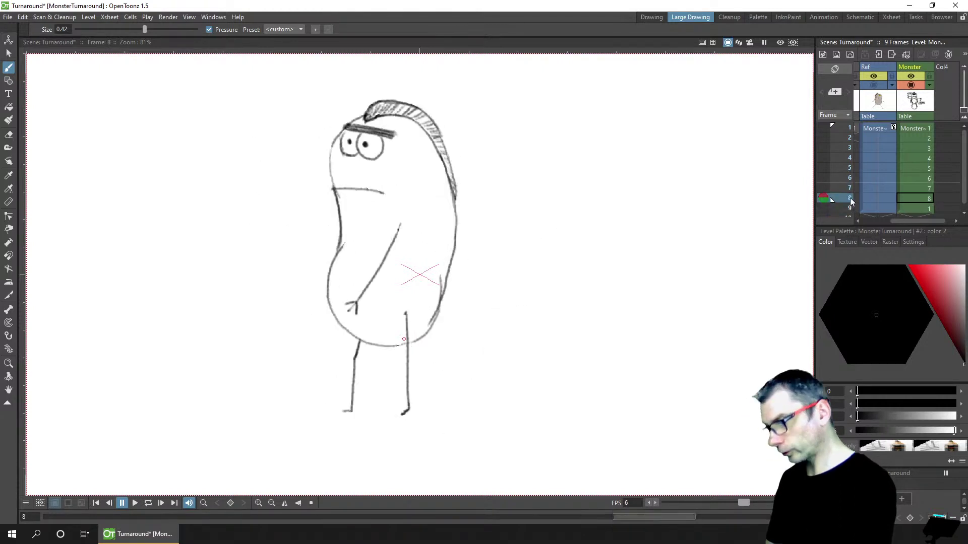
key("ctrl+s")
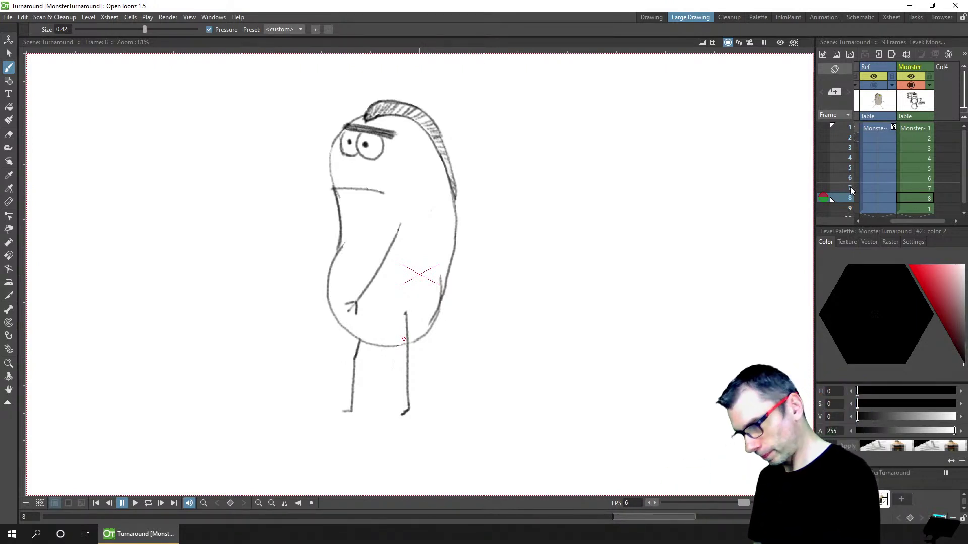
Erase the lower curve of the eye in drawing 7, redraw it higher to make the eye smaller, and check against drawings 6 and 8
mouse_move(851, 202)
left_mouse_down()
mouse_move(851, 182)
mouse_move(851, 193)
left_mouse_up()
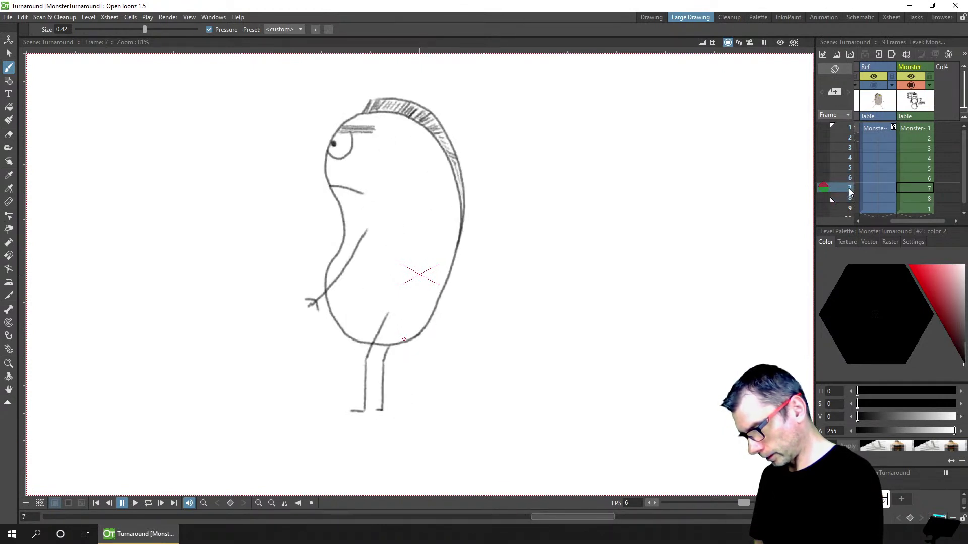
left_click(926, 191)
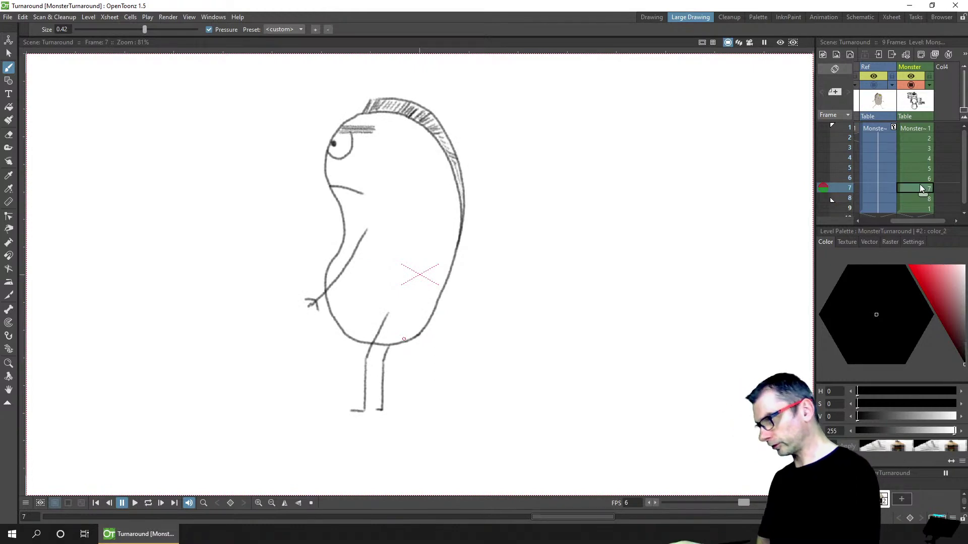
left_click(9, 53)
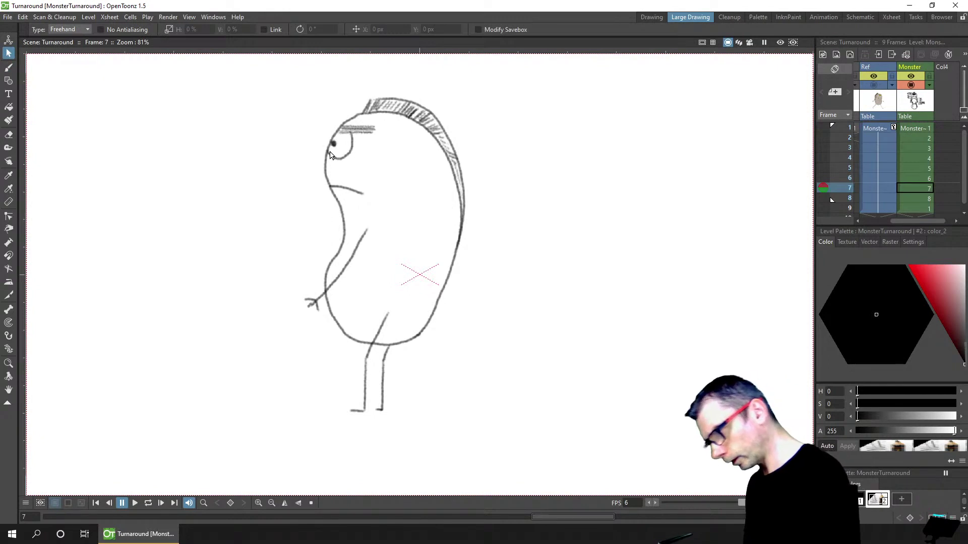
key("a")
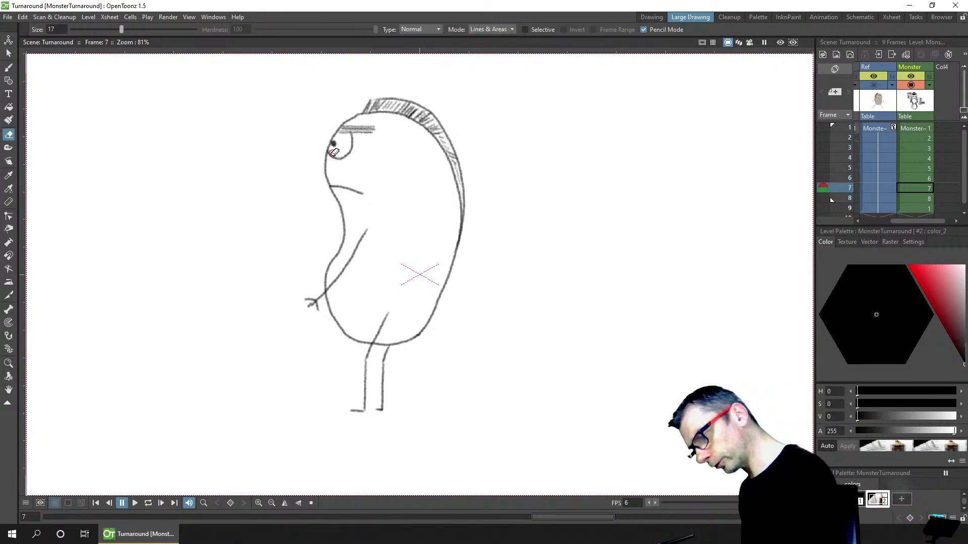
left_click_drag(348, 154, 332, 153)
key("b")
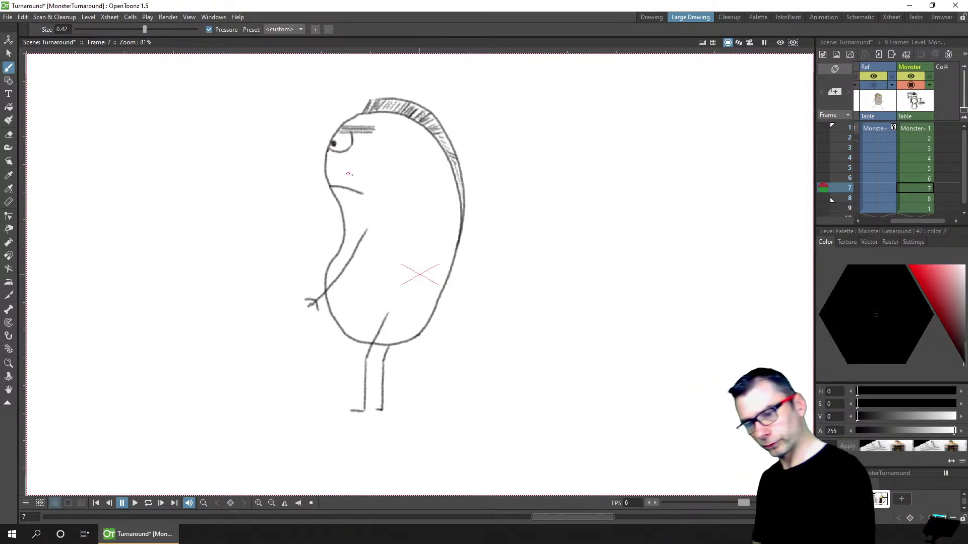
left_click(850, 179)
left_click(851, 189)
left_click(852, 199)
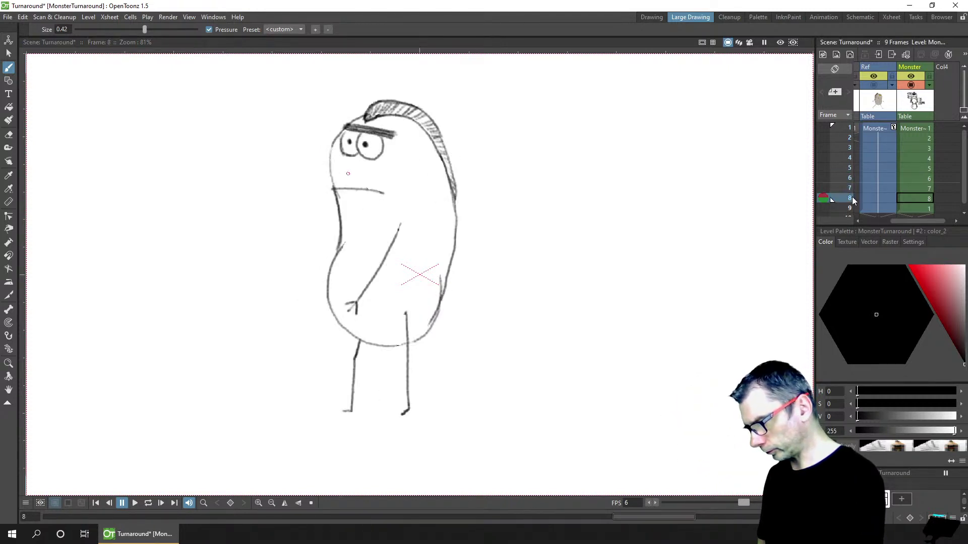
Erase the flat eyebrow in drawing 7 and redraw it sloping down toward the back, checking it against drawings 6 and 8
left_click(852, 193)
left_click(851, 198)
left_click(851, 189)
left_click(851, 196)
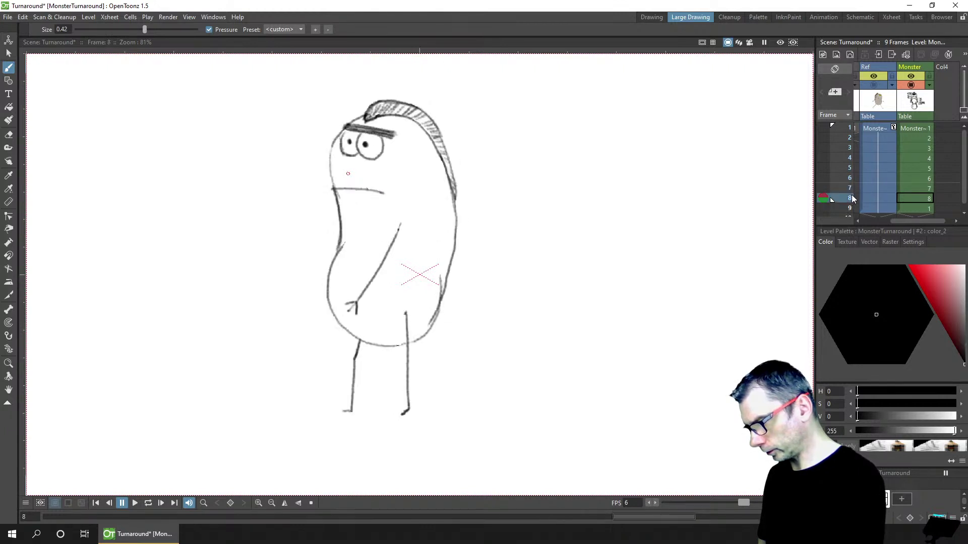
left_click(852, 190)
left_click(852, 194)
left_click(851, 190)
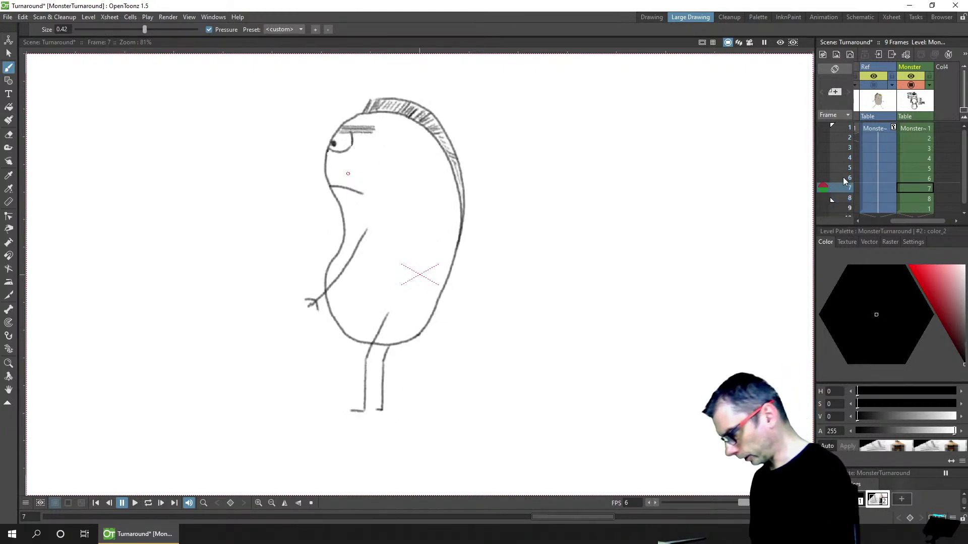
key("a")
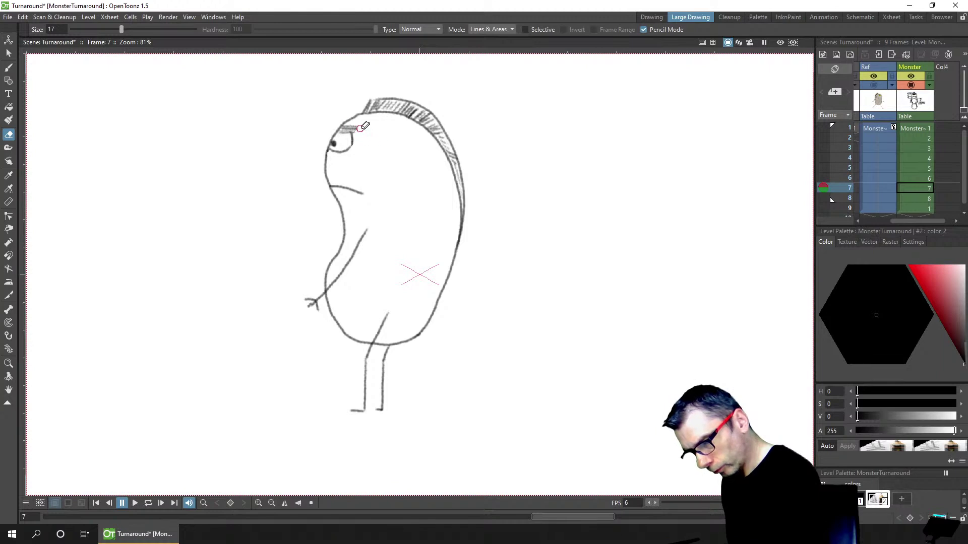
key("b")
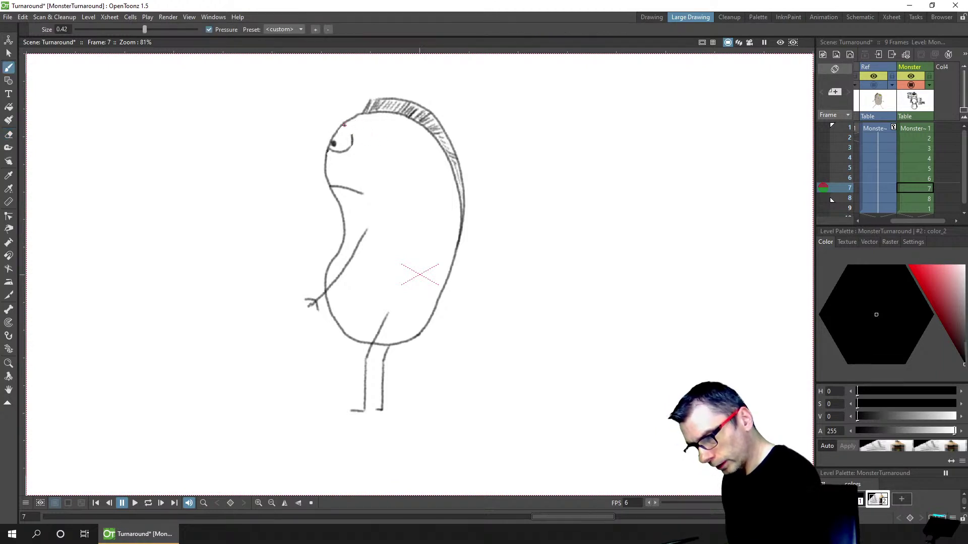
left_click(849, 178)
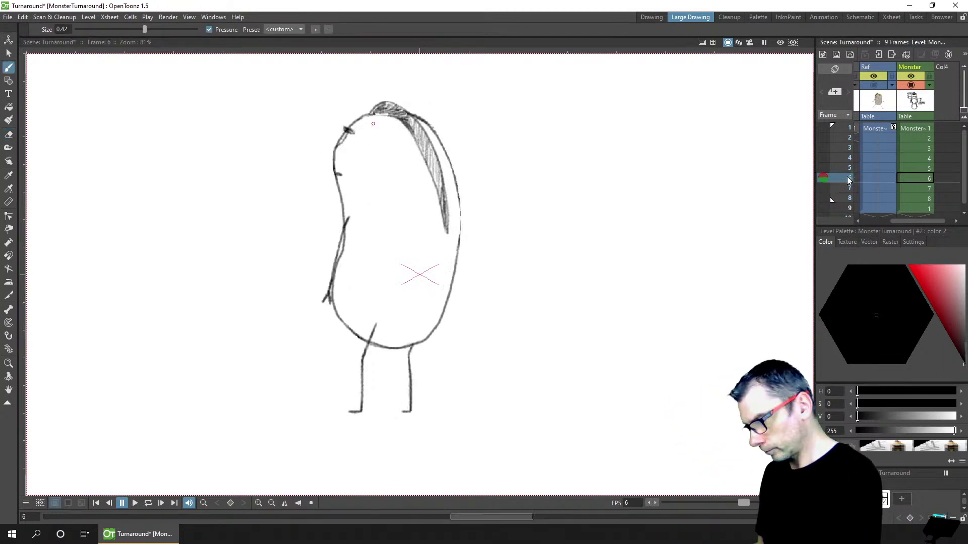
left_click(850, 187)
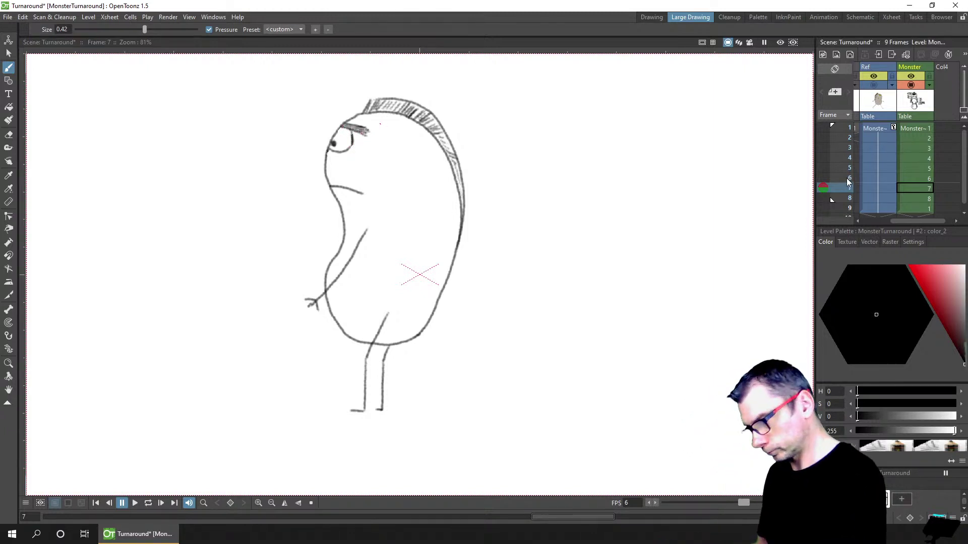
left_click_drag(847, 177, 851, 198)
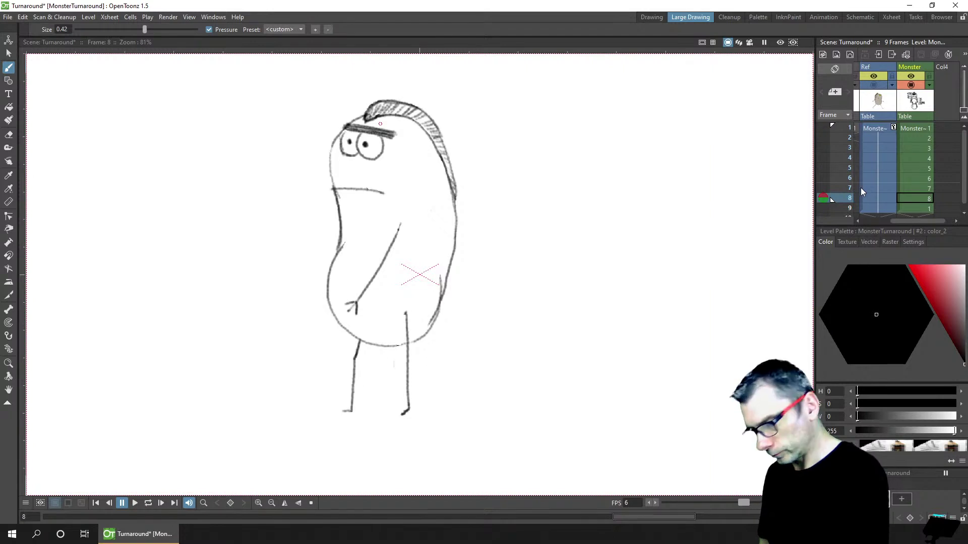
Erase the lower curve of the eye in drawing 3 and redraw it higher to make the eye smaller
left_click(848, 150)
left_click_drag(848, 142, 848, 151)
key("a")
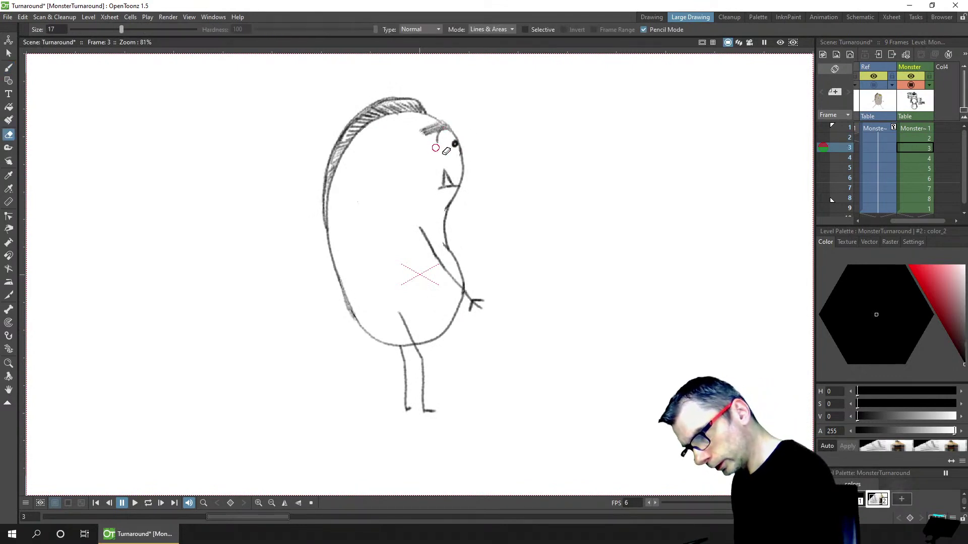
key("b")
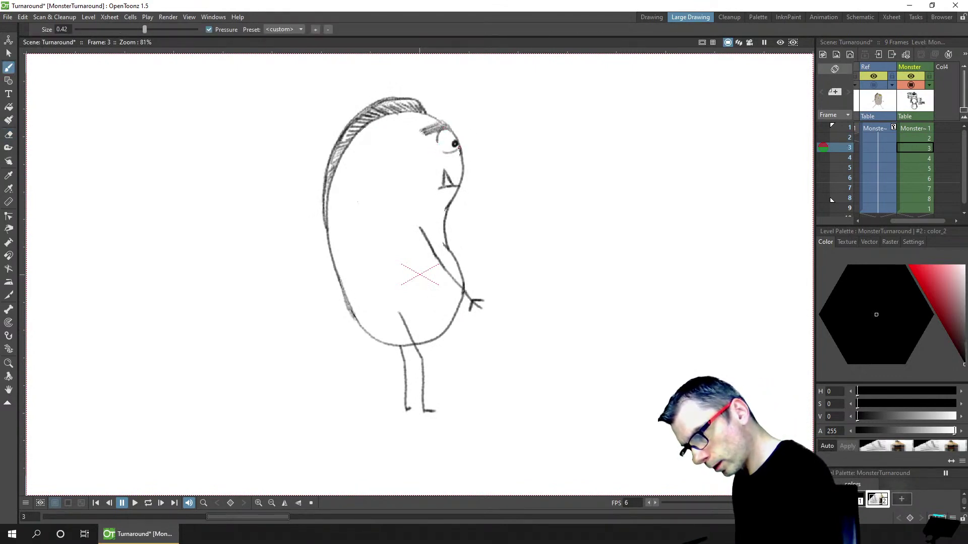
Try redrawing the eyebrow in drawing 3 with a steeper slant, patch the head outline beside it, and compare with drawing 2
key("a")
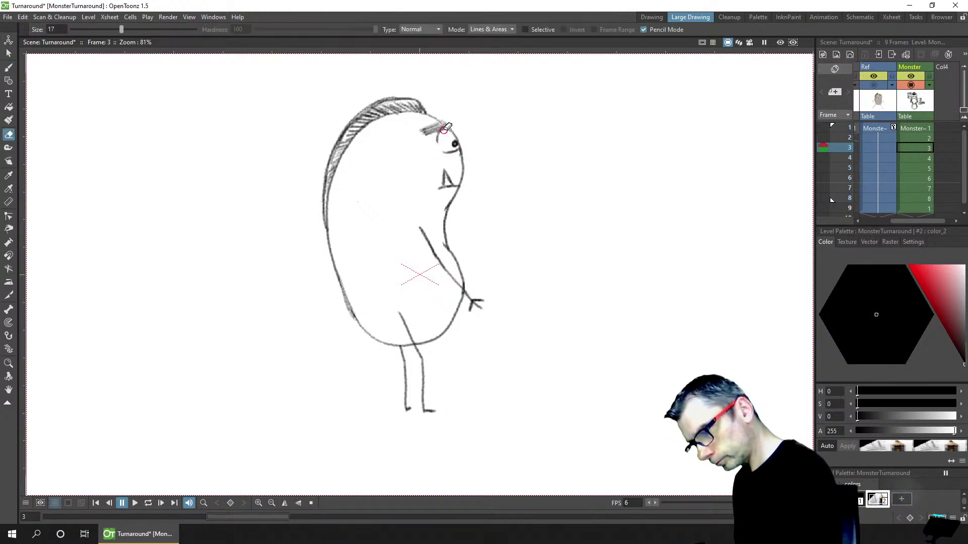
key("b")
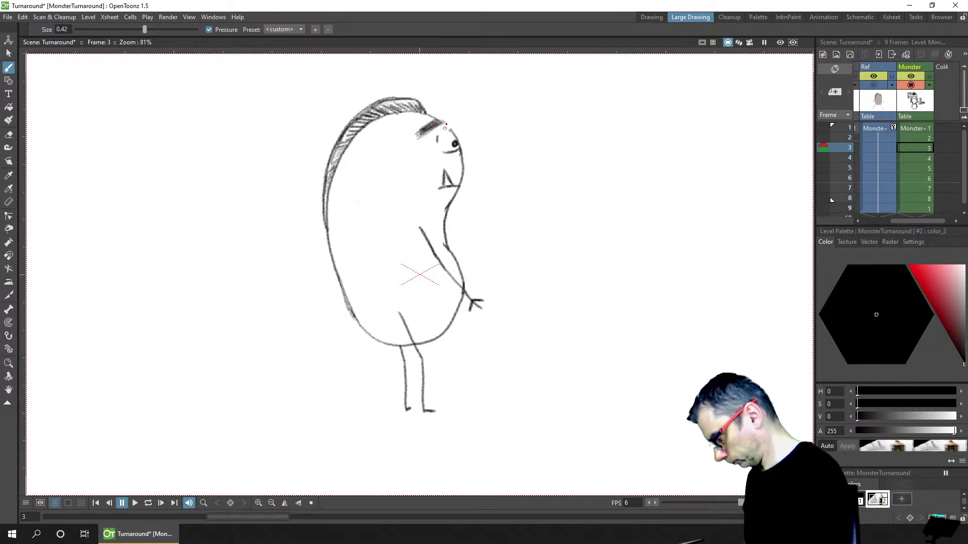
key("a")
key("b")
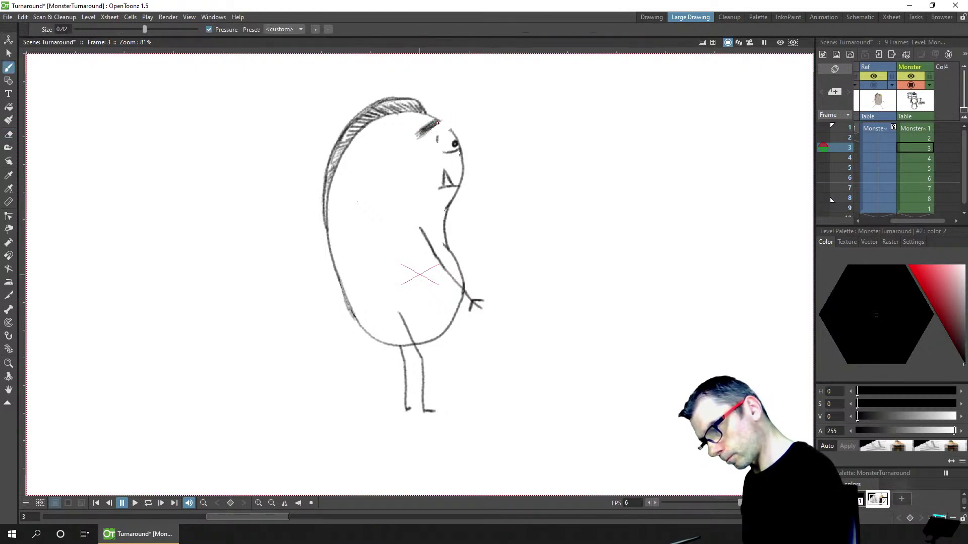
left_click_drag(420, 137, 436, 125)
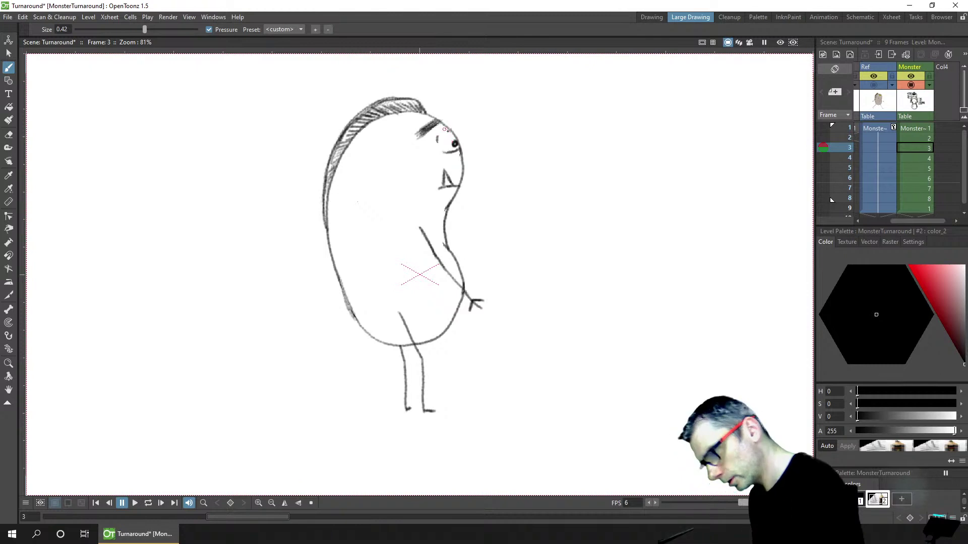
left_click(850, 138)
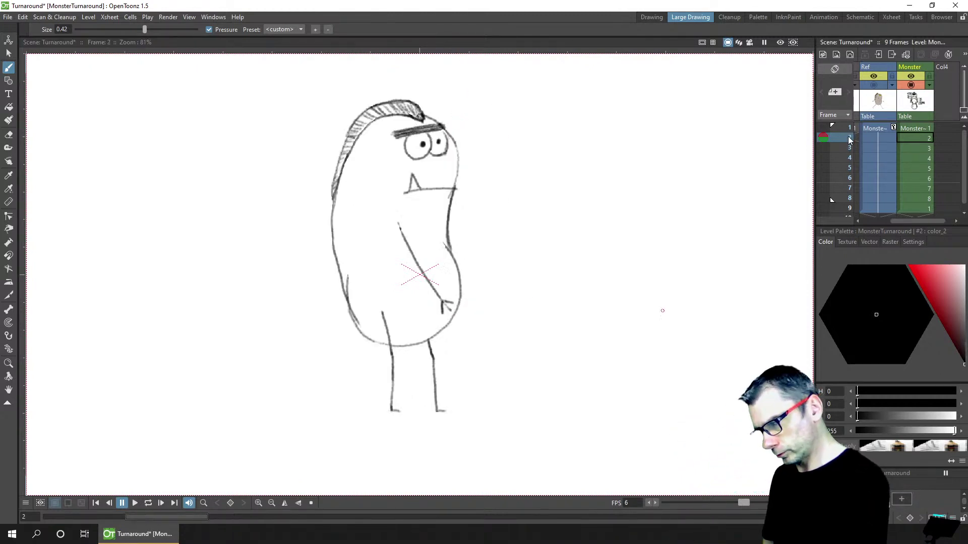
mouse_move(852, 147)
left_mouse_down()
mouse_move(851, 164)
mouse_move(850, 148)
left_mouse_up()
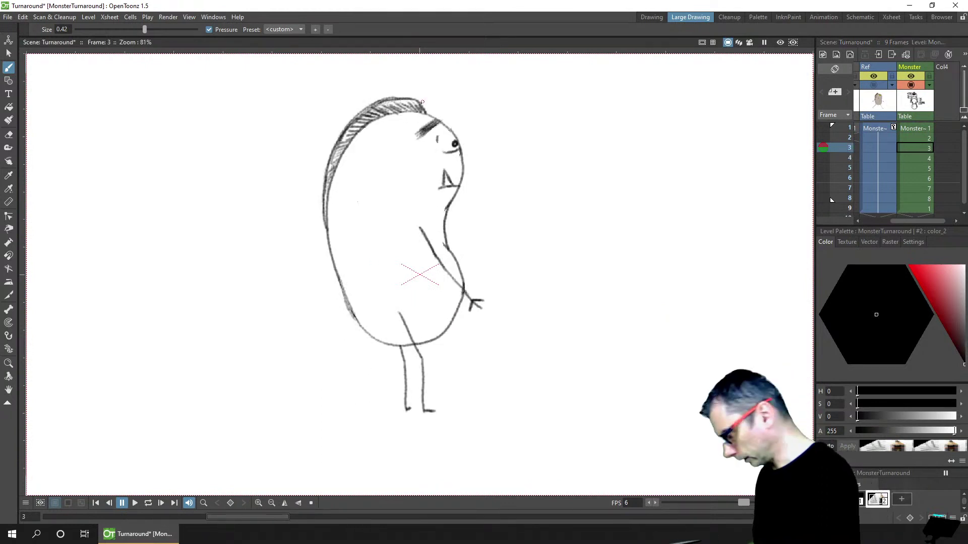
Erase the eyebrow in drawing 3, redraw it reaching the front of the head, and restore the eye's back curve and head outline
key("e")
mouse_move(439, 117)
left_mouse_down()
mouse_move(415, 135)
mouse_move(441, 118)
left_mouse_up()
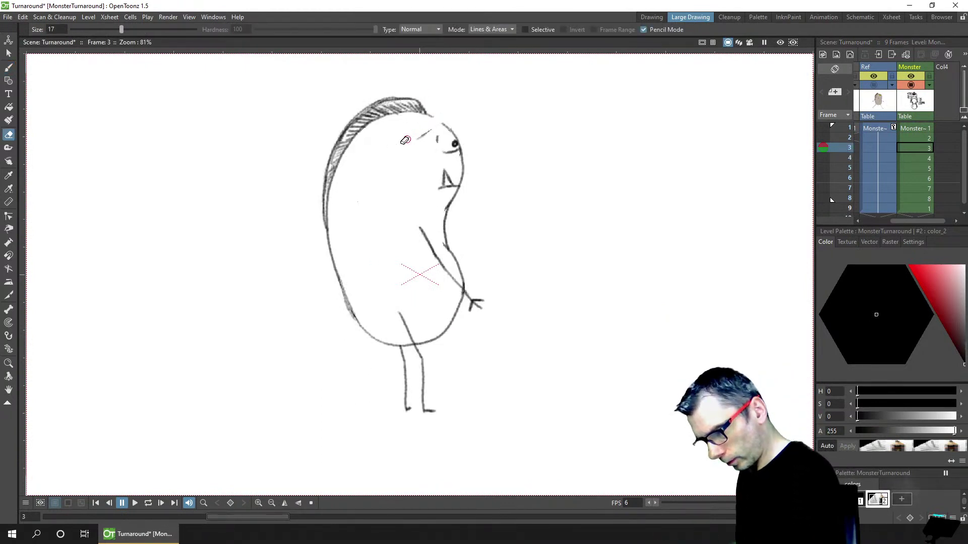
key("b")
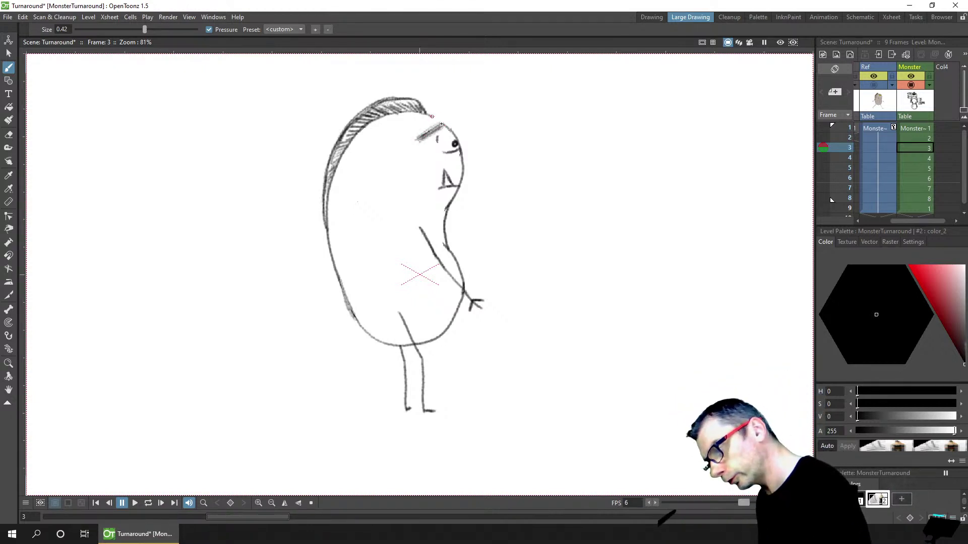
mouse_move(437, 130)
left_mouse_down()
mouse_move(442, 154)
mouse_move(438, 146)
left_mouse_up()
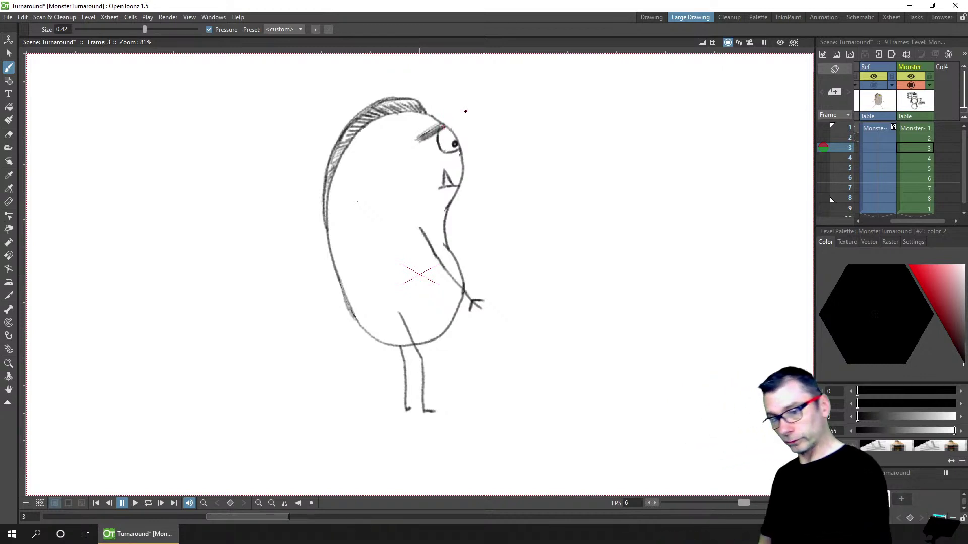
Flip through frames 2, 3 and 4 to check the redrawn eye and eyebrow, and save the scene
left_click(850, 138)
left_click(851, 149)
left_click(851, 158)
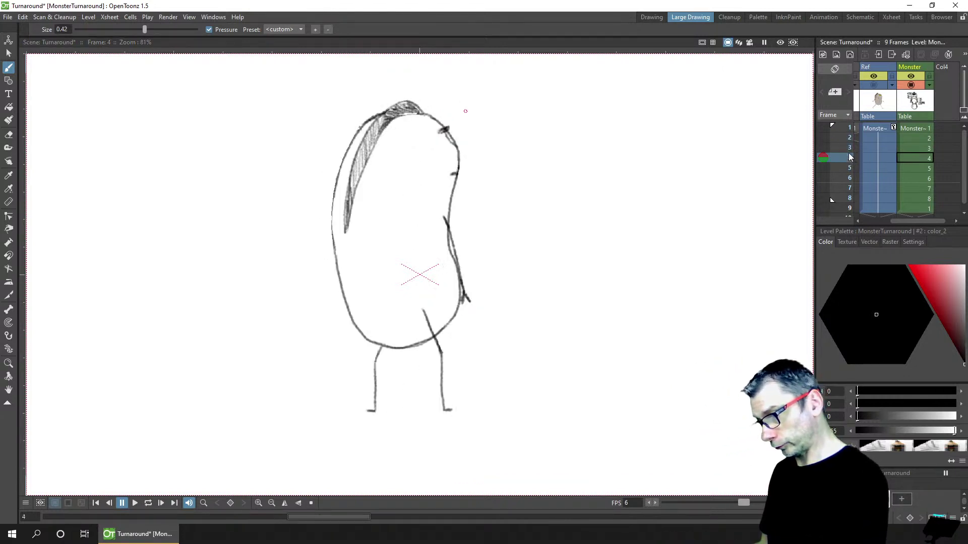
left_click(843, 148)
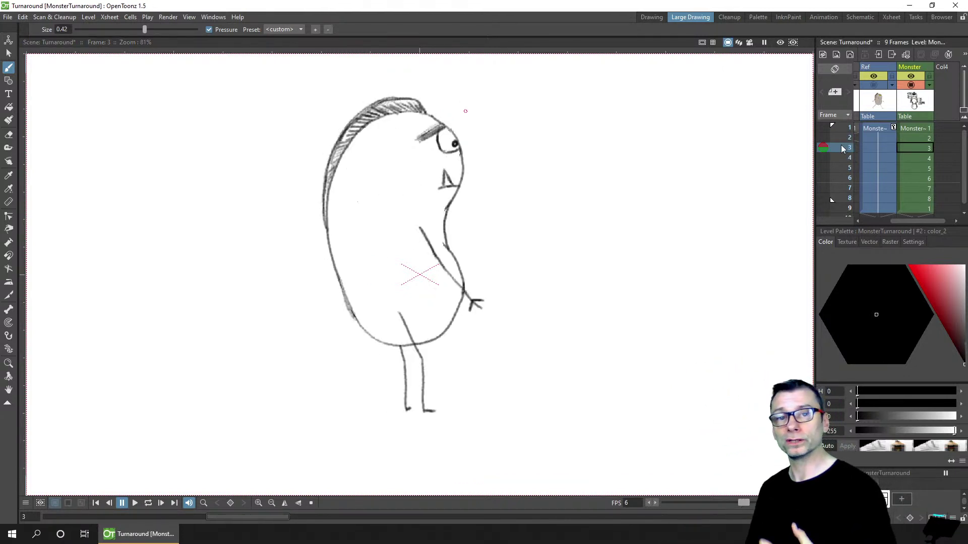
key("ctrl+s")
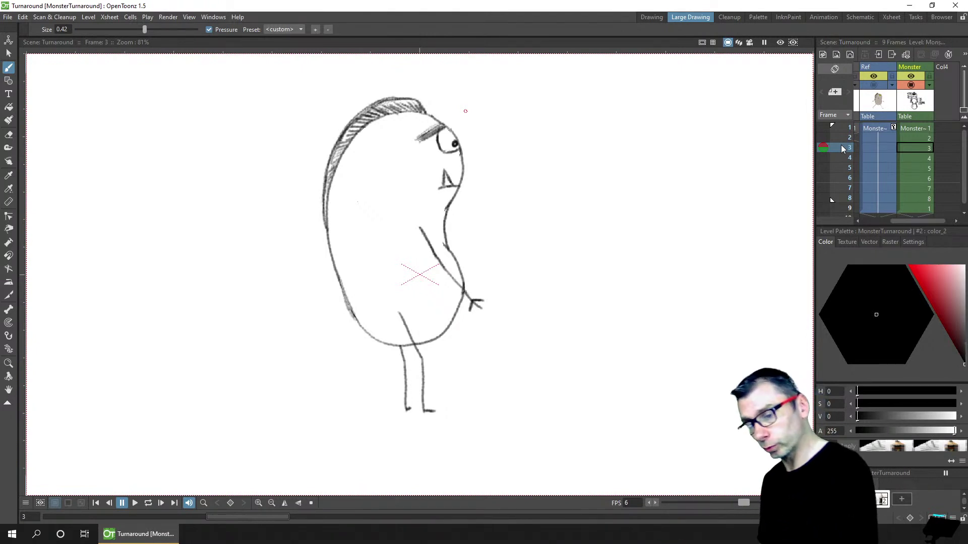
Erase the mouth and tooth in drawing 3 and redraw the mouth line higher, sloping up to the front, comparing with drawing 2
left_click(850, 140)
left_click(851, 146)
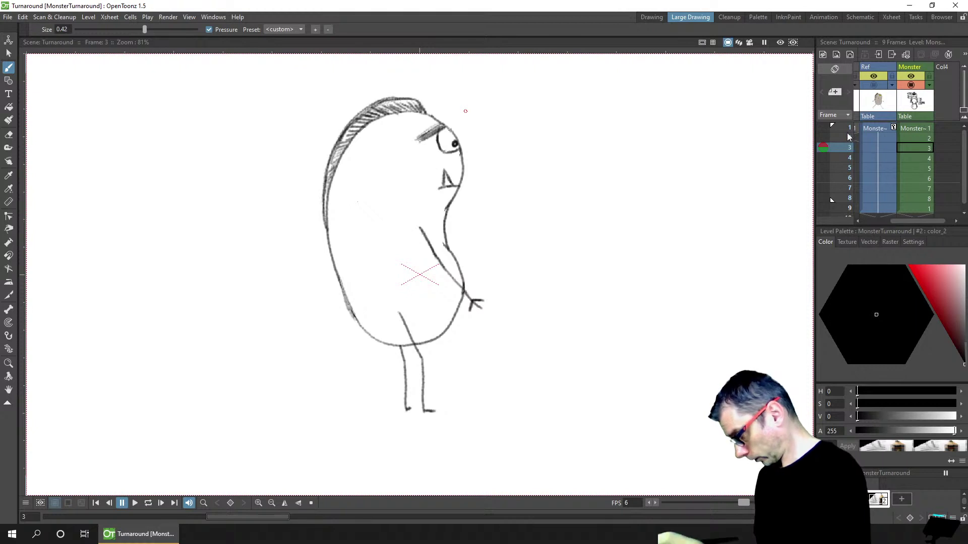
key("e")
left_click_drag(456, 184, 446, 177)
key("b")
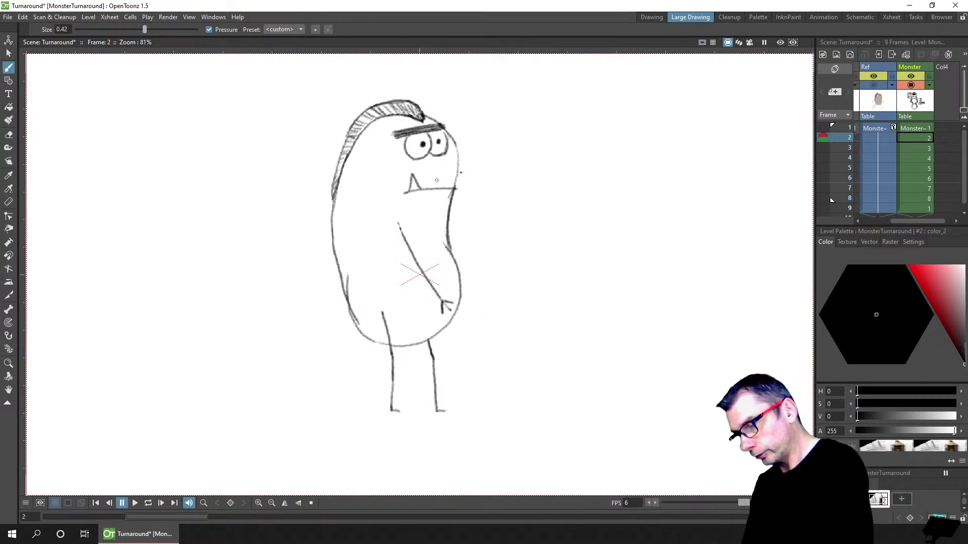
key("period")
key("comma")
key("period")
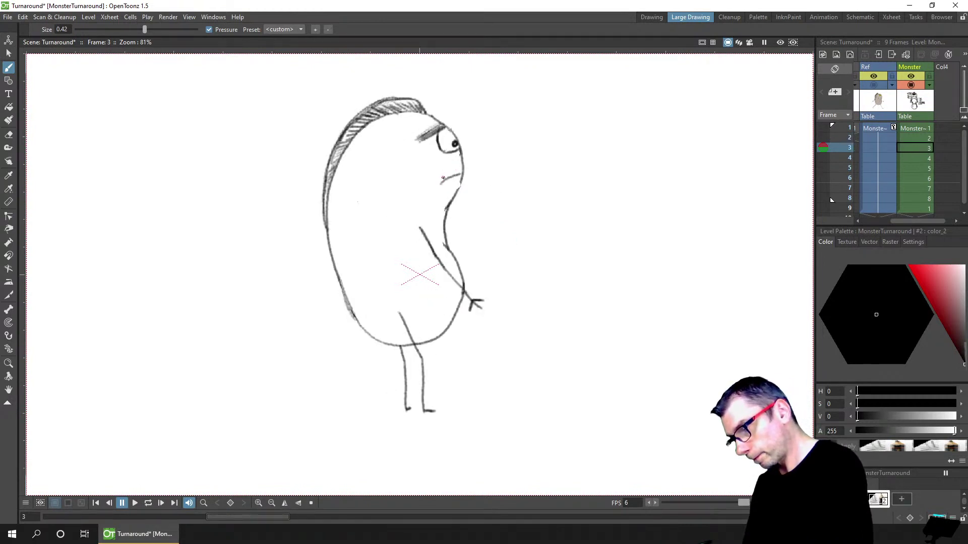
Redraw the pointed tooth on the mouth in drawing 3, and sketch a trial slanted line along the face and undo it
key("ctrl+z")
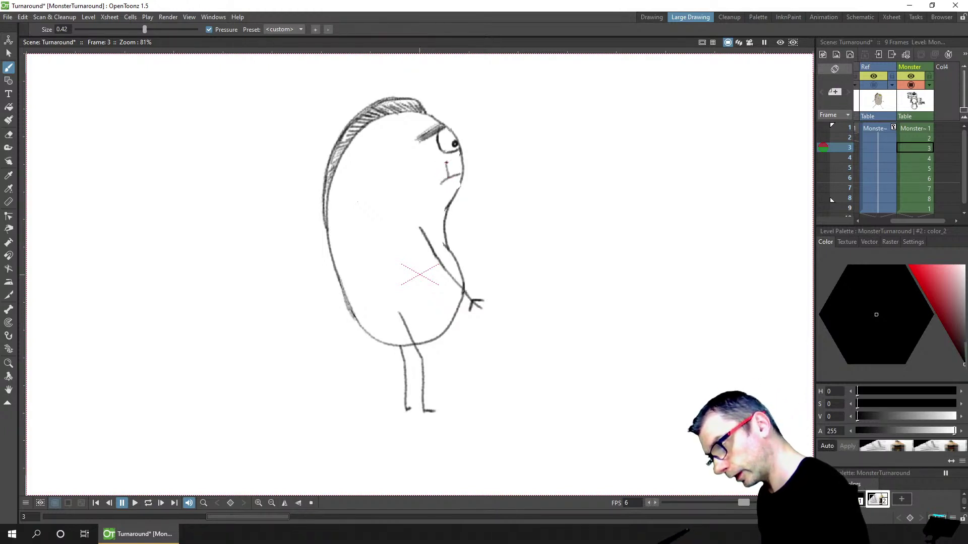
left_click_drag(447, 162, 443, 169)
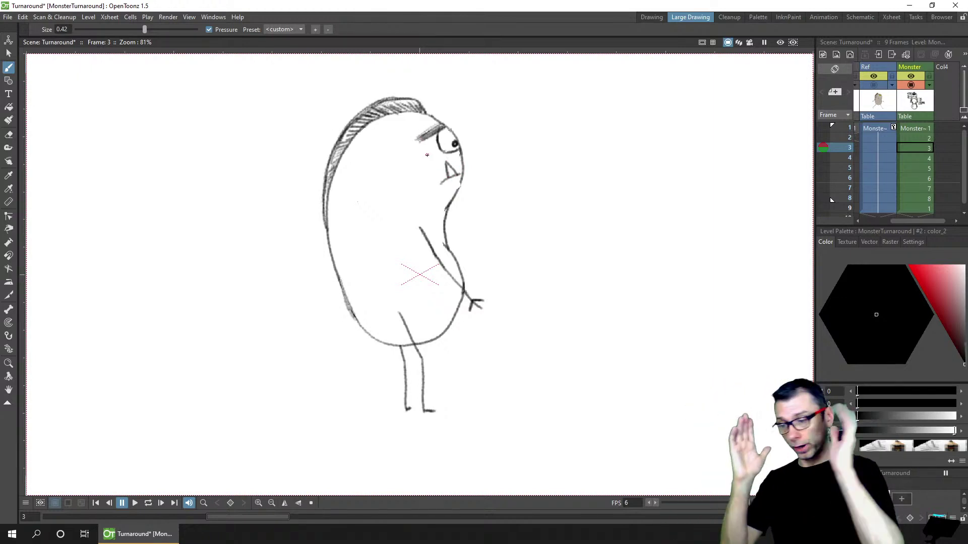
left_click_drag(408, 125, 439, 182)
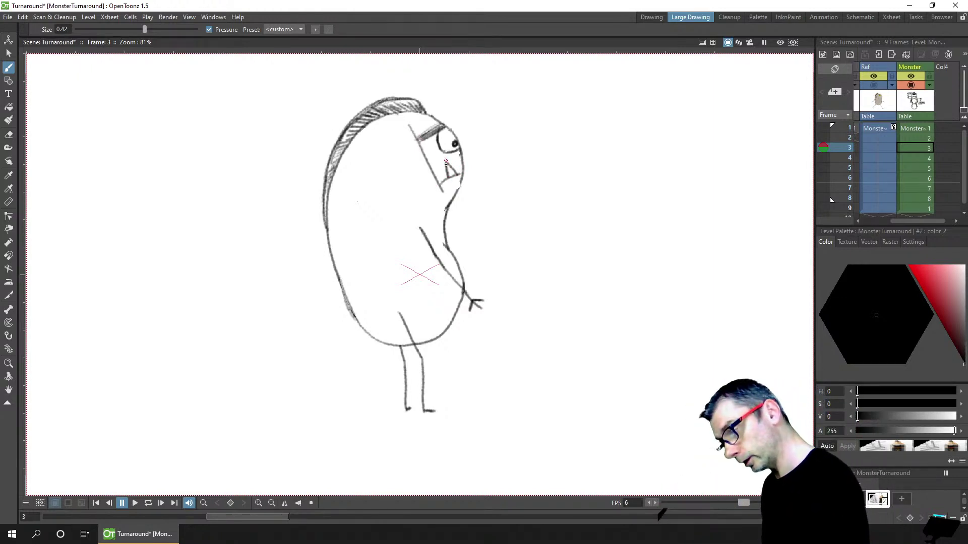
key("ctrl+z")
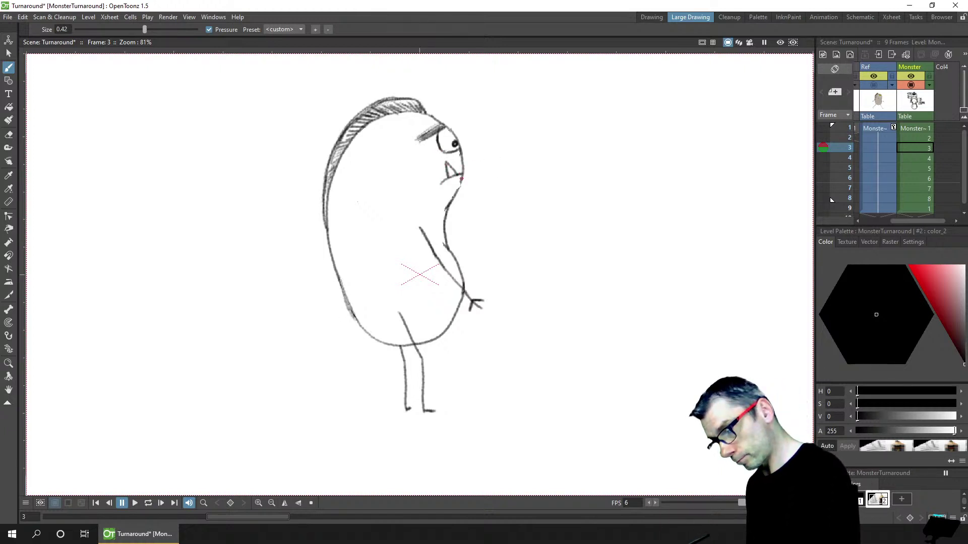
Erase the mouth line in drawing 2, redraw it curving up toward the front, tilt the tooth to match, and save the scene
left_click(850, 138)
left_click(850, 148)
left_click(850, 139)
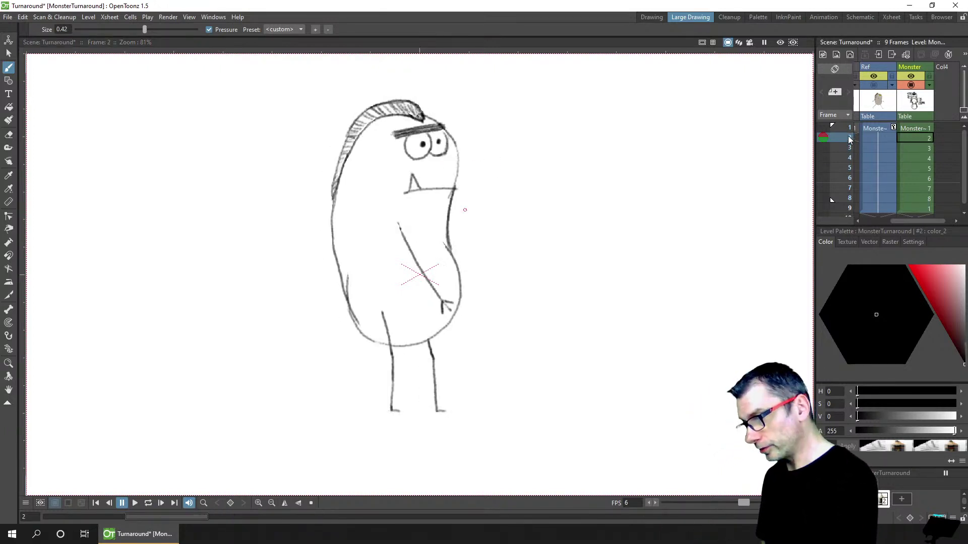
left_click(850, 128)
left_click(849, 138)
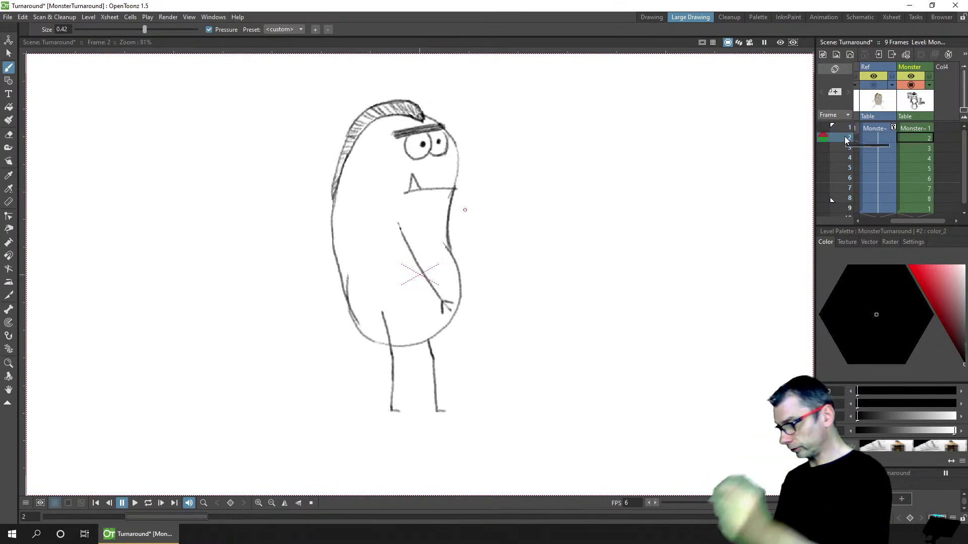
key("a")
left_click_drag(451, 186, 430, 190)
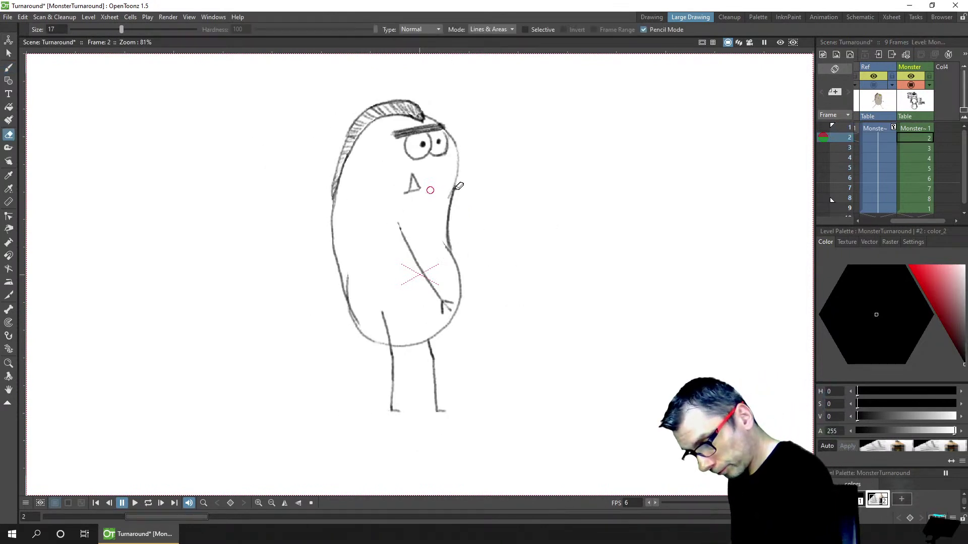
key("b")
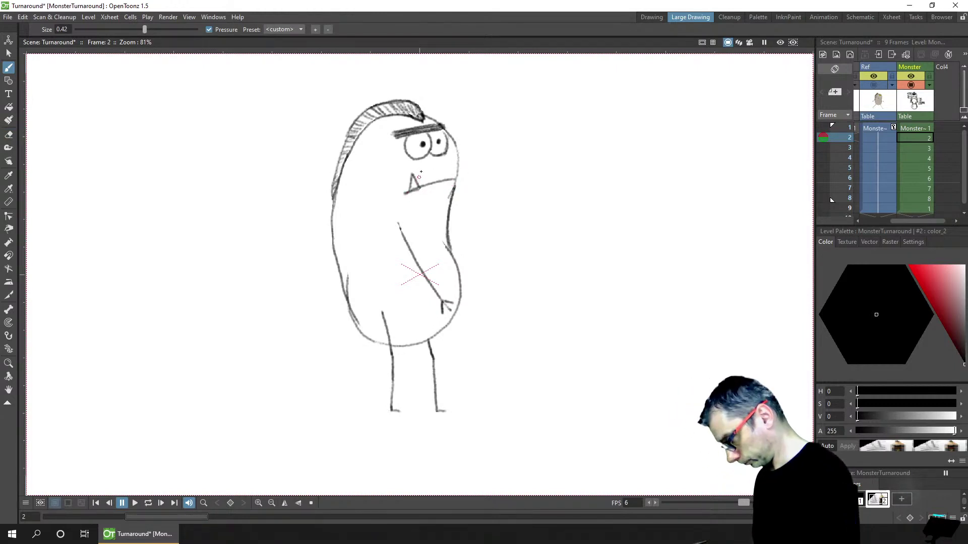
key("a")
key("b")
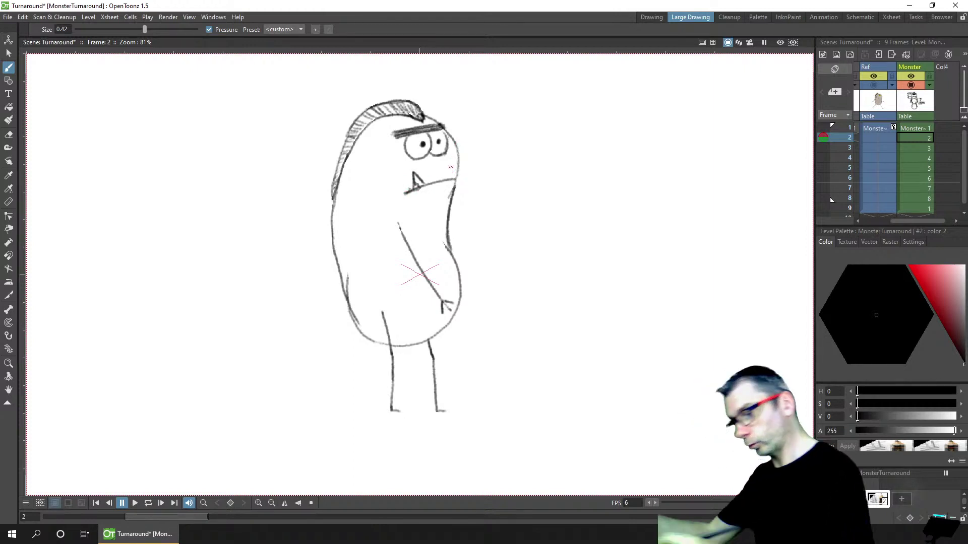
key("ctrl+s")
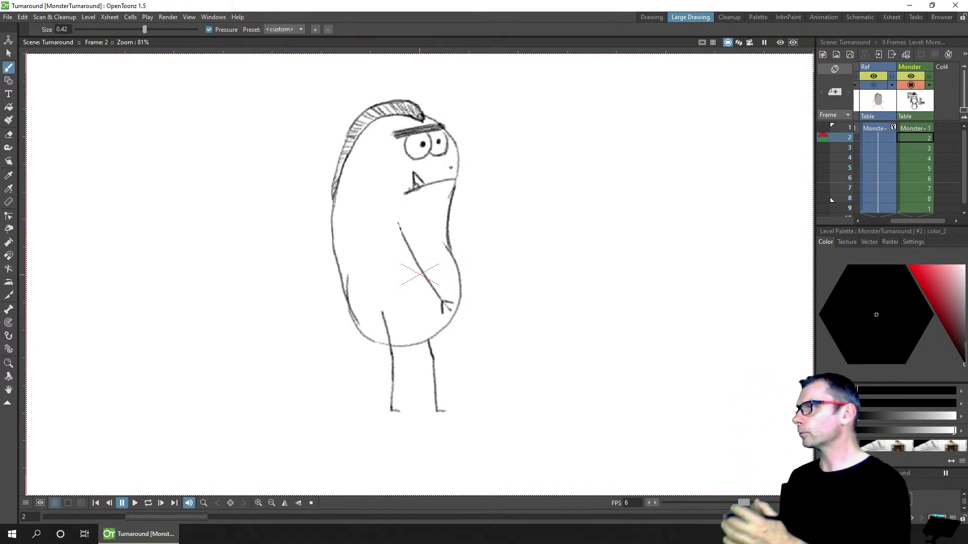
Erase the mouth in drawing 7, redraw it higher on the face, trim its rear end, and compare with the neighbouring drawings
left_click(850, 147)
mouse_move(850, 148)
left_mouse_down()
mouse_move(853, 199)
mouse_move(852, 187)
left_mouse_up()
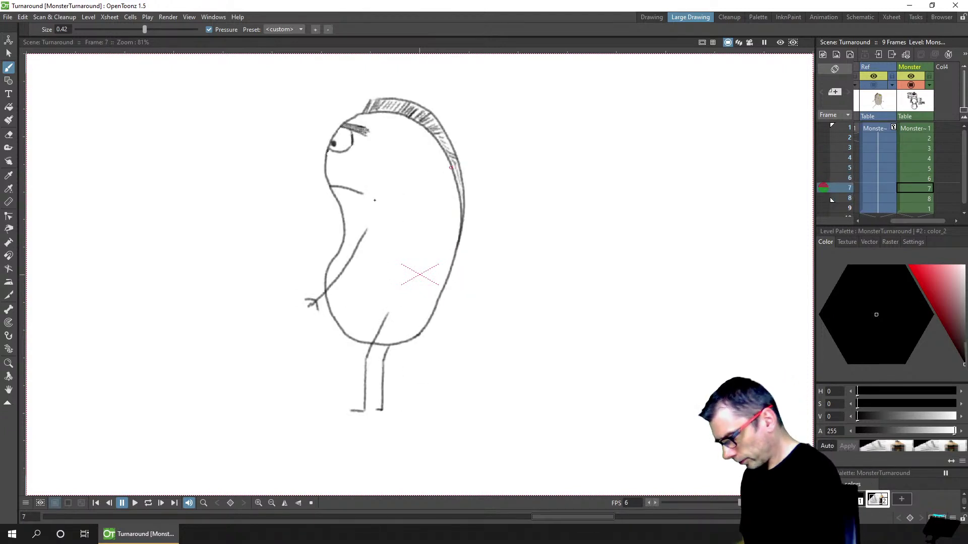
key("a")
mouse_move(366, 193)
left_mouse_down()
mouse_move(334, 186)
mouse_move(372, 187)
left_mouse_up()
key("b")
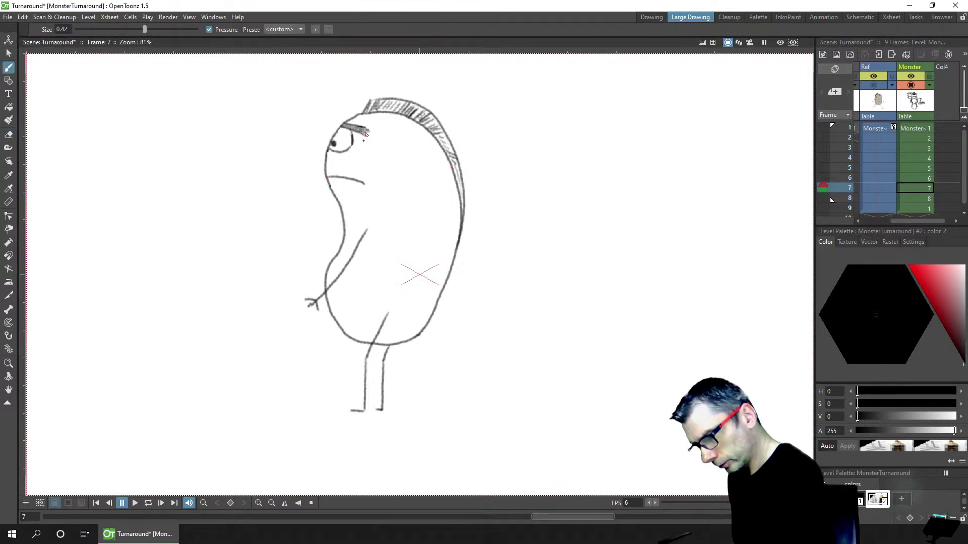
key("a")
left_click_drag(368, 184, 361, 185)
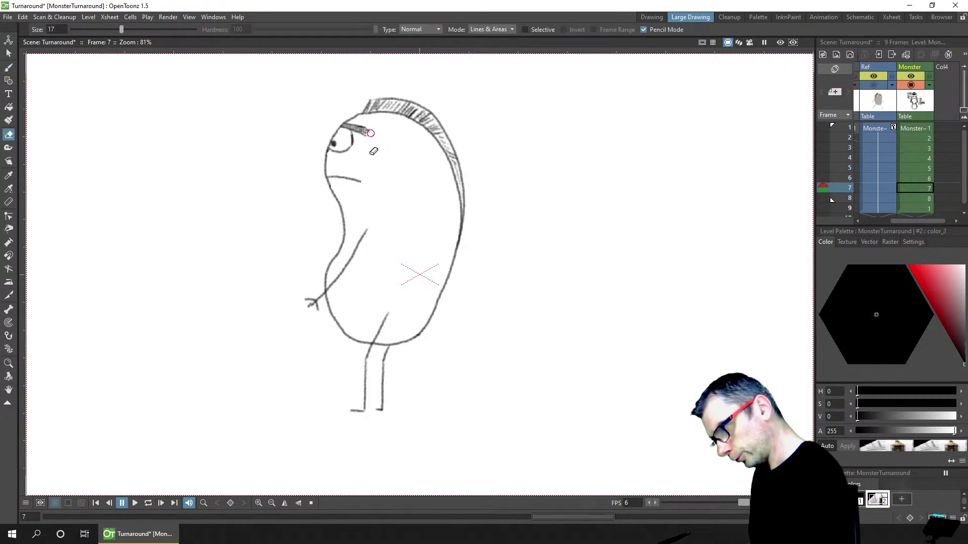
left_click(849, 177)
left_click(849, 188)
left_click_drag(851, 204, 855, 189)
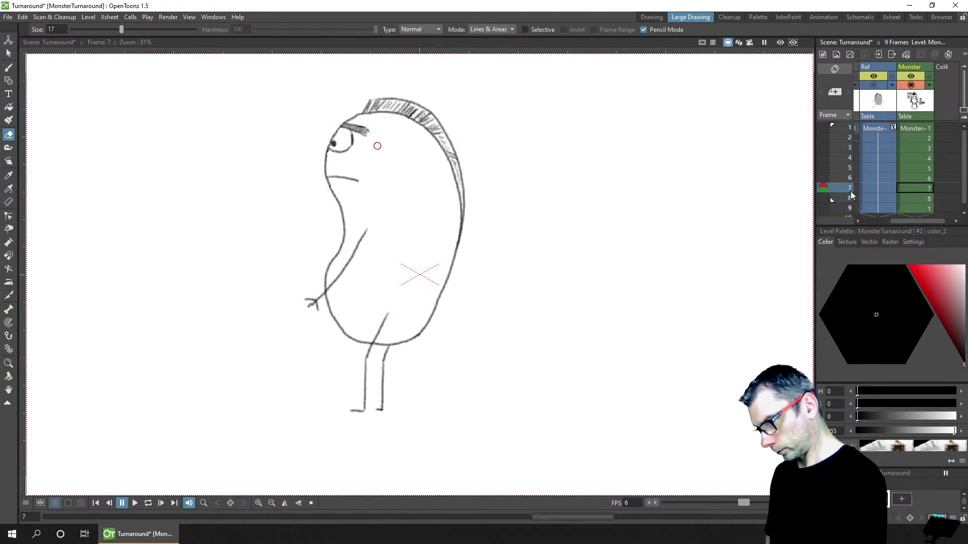
Erase the mouth in drawing 8, redraw it sloping up to the front, and add a pointed tooth near its front end
left_click(853, 199)
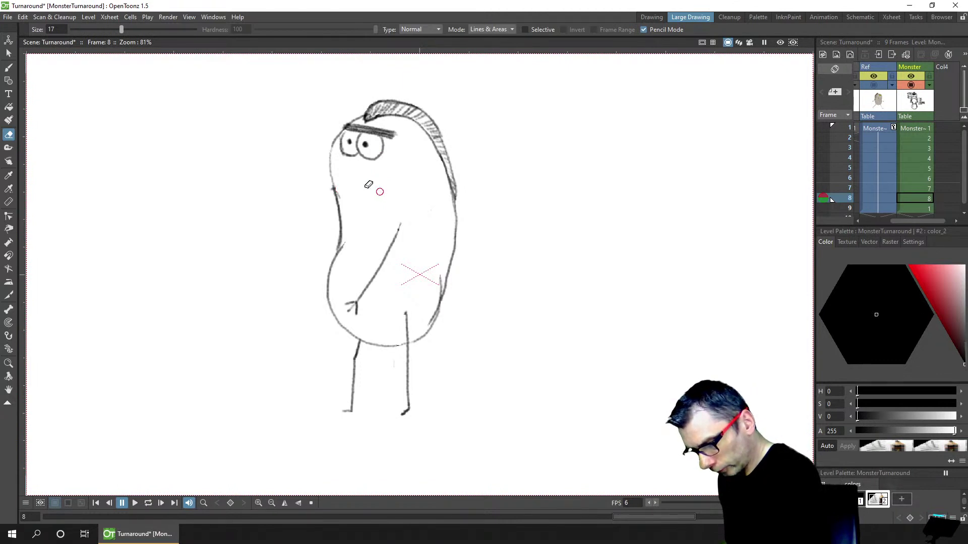
key("b")
left_click_drag(379, 191, 386, 195)
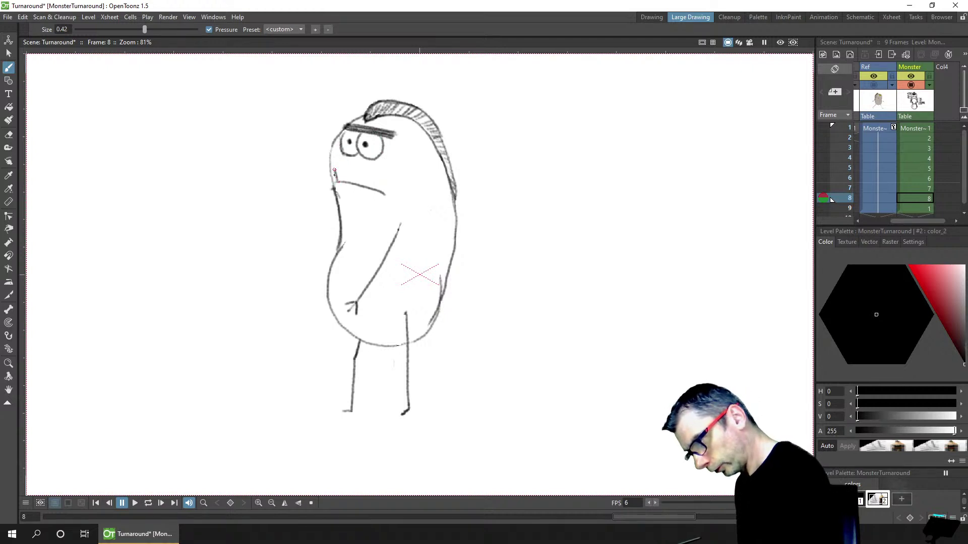
key("e")
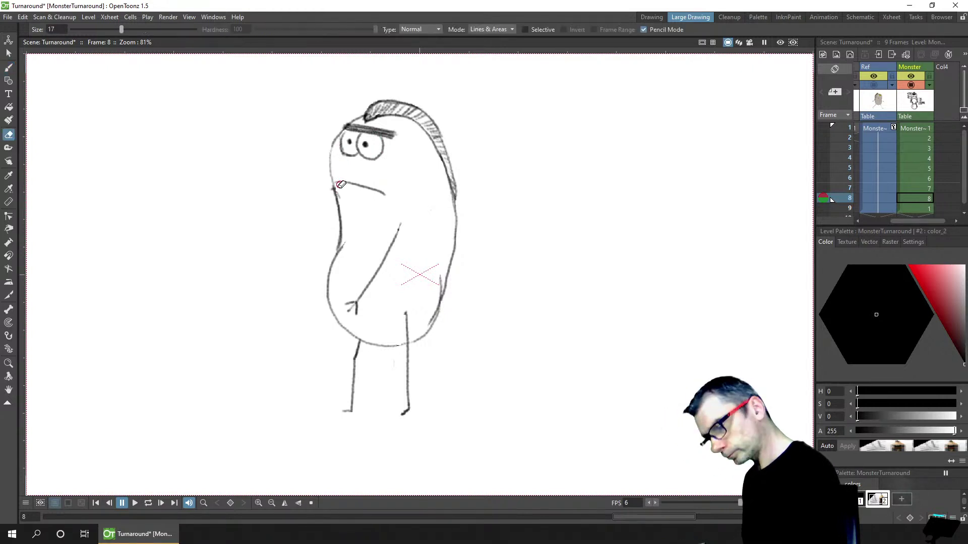
key("b")
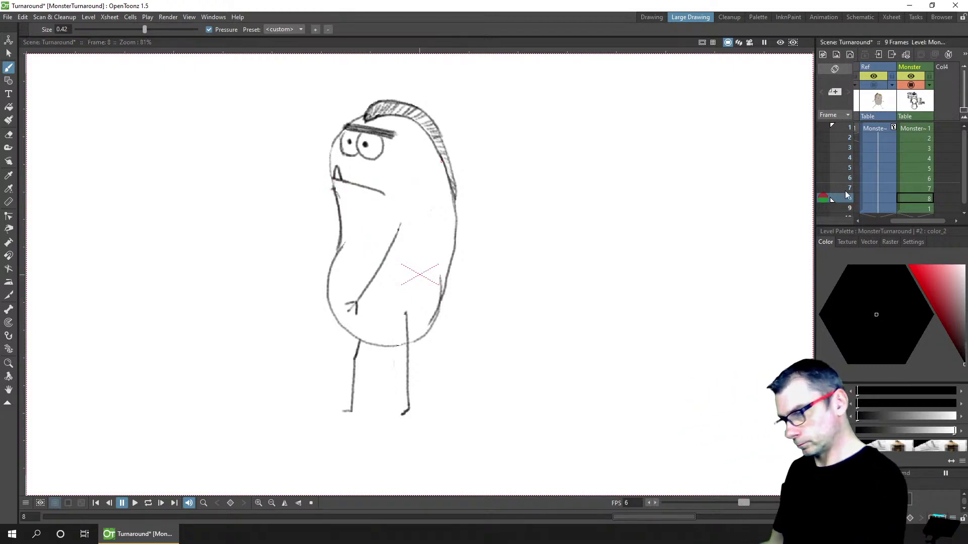
Compare drawing 8 with its neighbour, then select the tooth with a freehand selection, lower it and rotate it about 1°
mouse_move(851, 199)
left_mouse_down()
mouse_move(851, 131)
mouse_move(854, 211)
mouse_move(853, 180)
mouse_move(853, 204)
mouse_move(854, 196)
left_mouse_up()
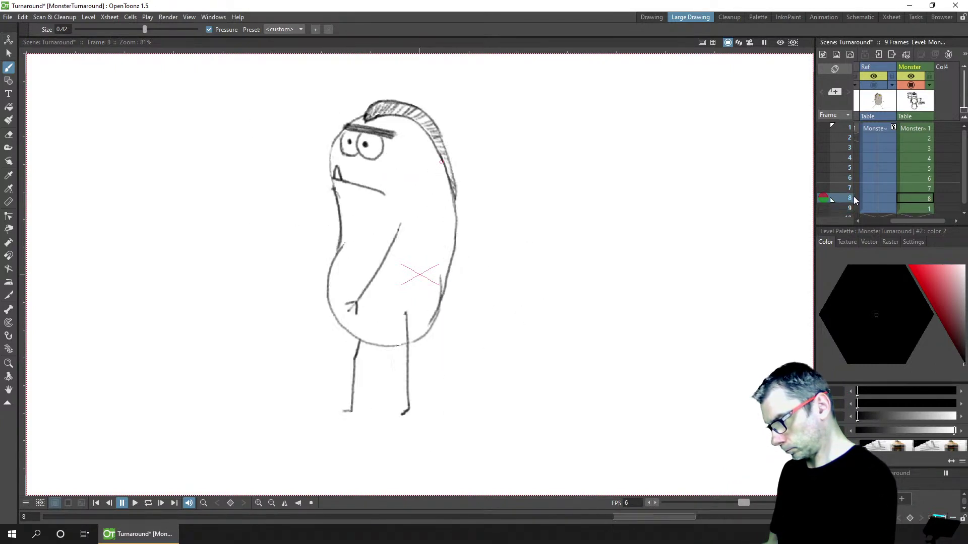
key("s")
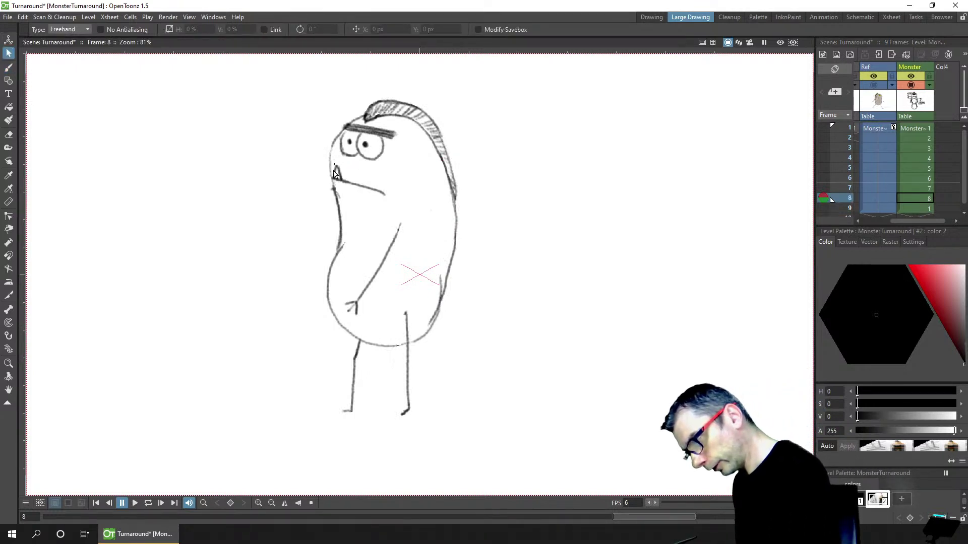
left_click_drag(342, 156, 342, 158)
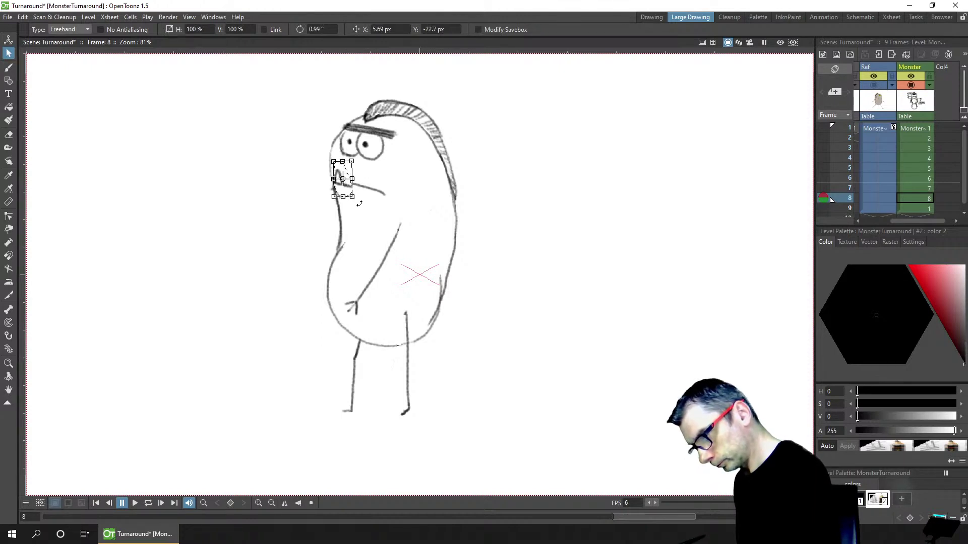
left_click(381, 193)
Erase the mouth line behind the tooth in drawing 8, redraw it to meet the lowered tooth, and save the scene
key("a")
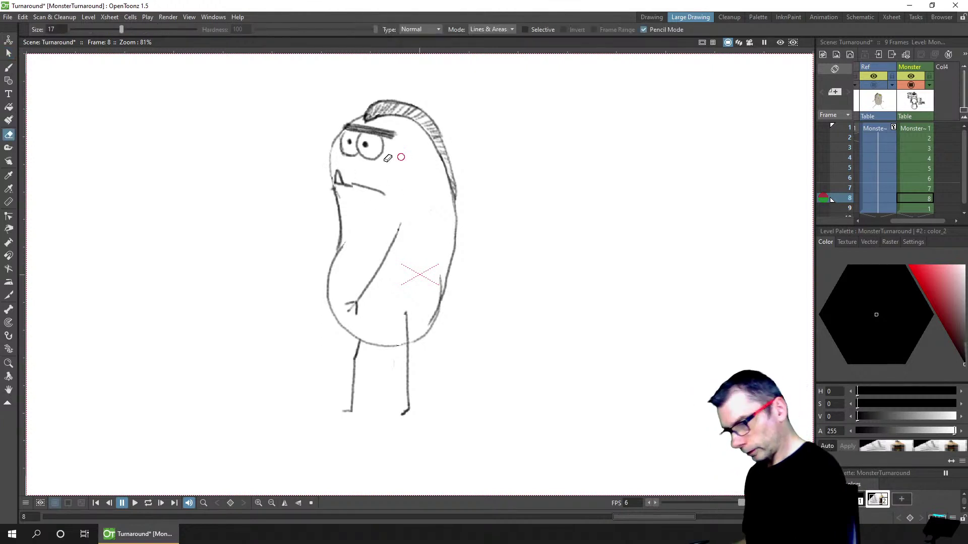
key("b")
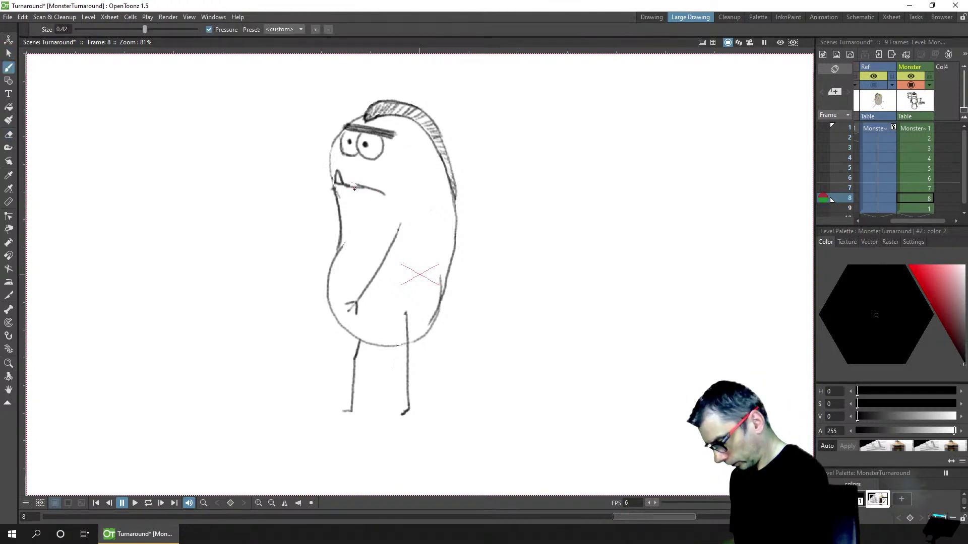
key("a")
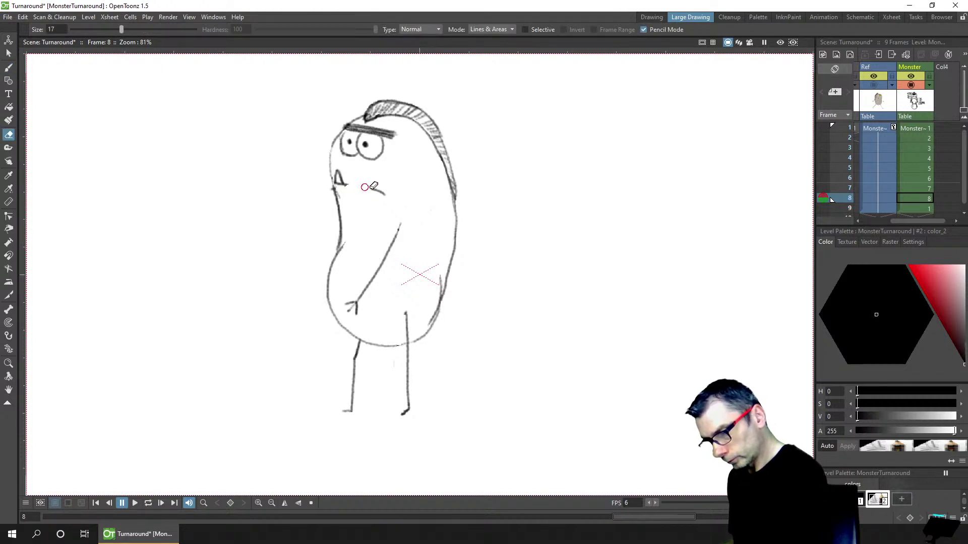
key("b")
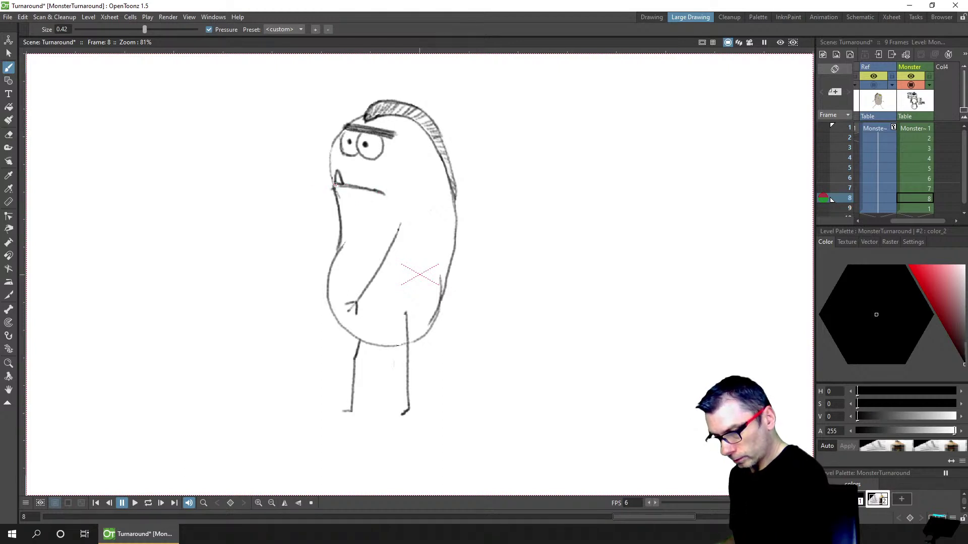
key("ctrl+s")
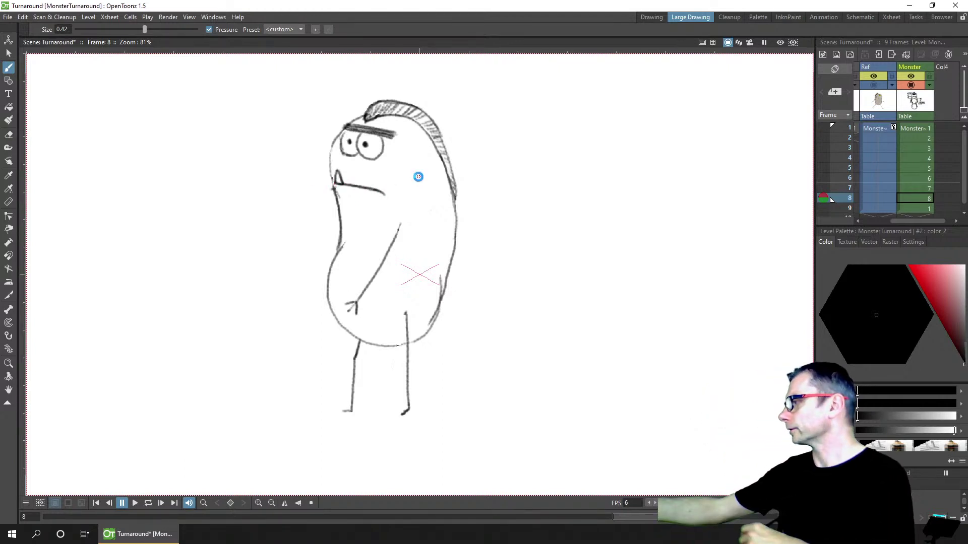
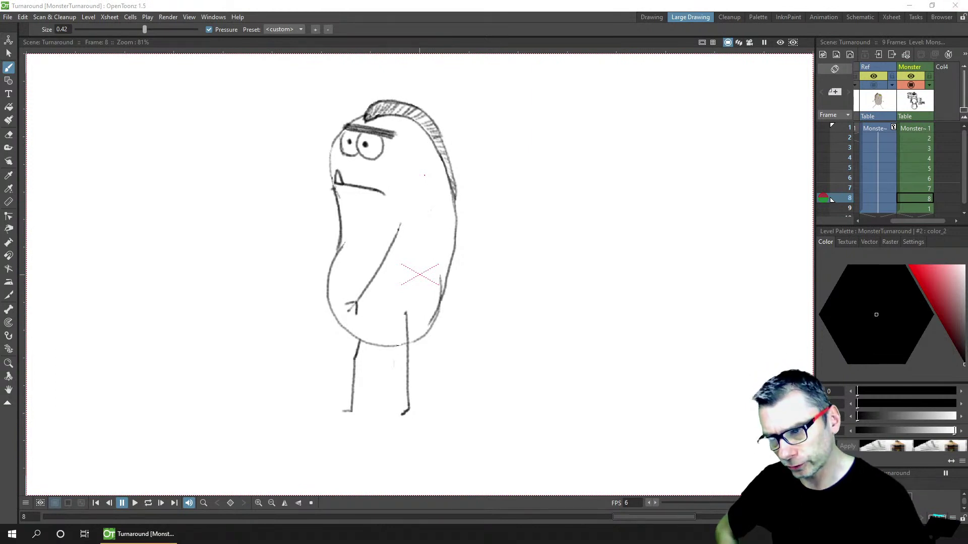
Hide the Monster column and show the Ref column's coloured monster at 100% opacity
left_click(911, 85)
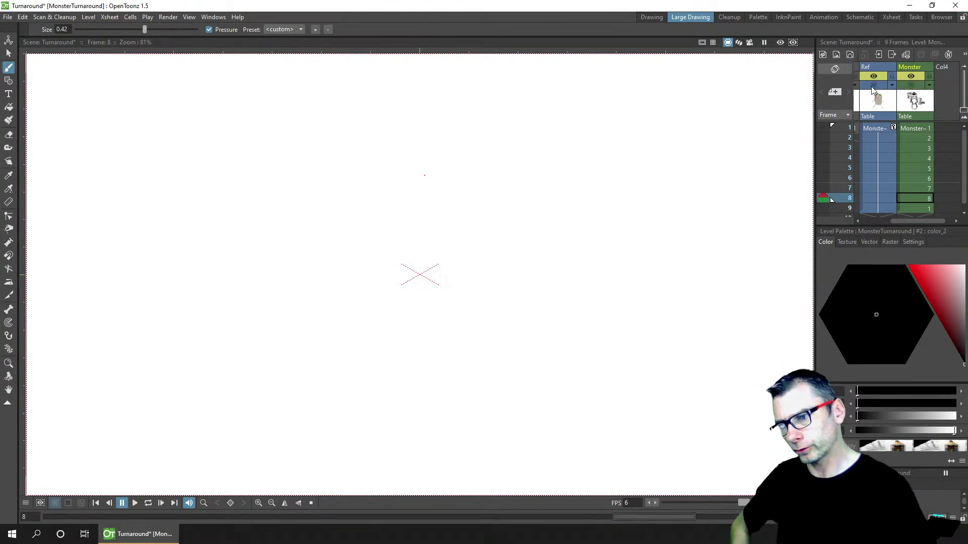
left_click(874, 85)
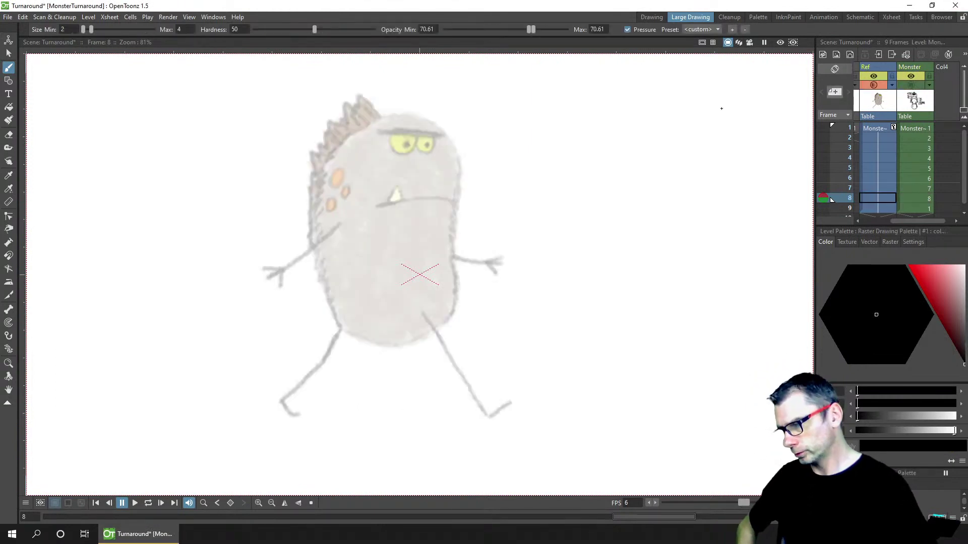
left_click(892, 85)
left_click_drag(926, 94, 931, 95)
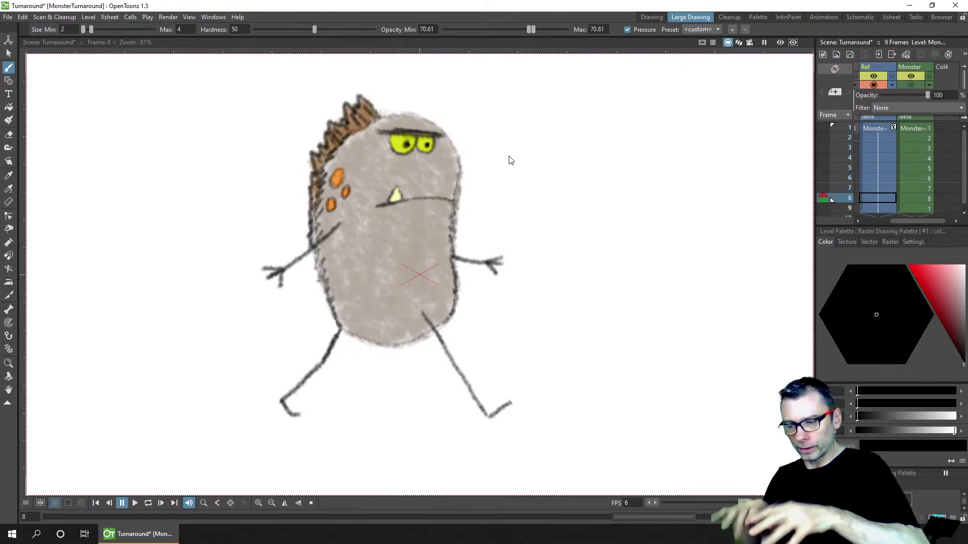
Hide the Ref column, show the Monster column again with drawing 8 selected, and save the scene
left_click(891, 86)
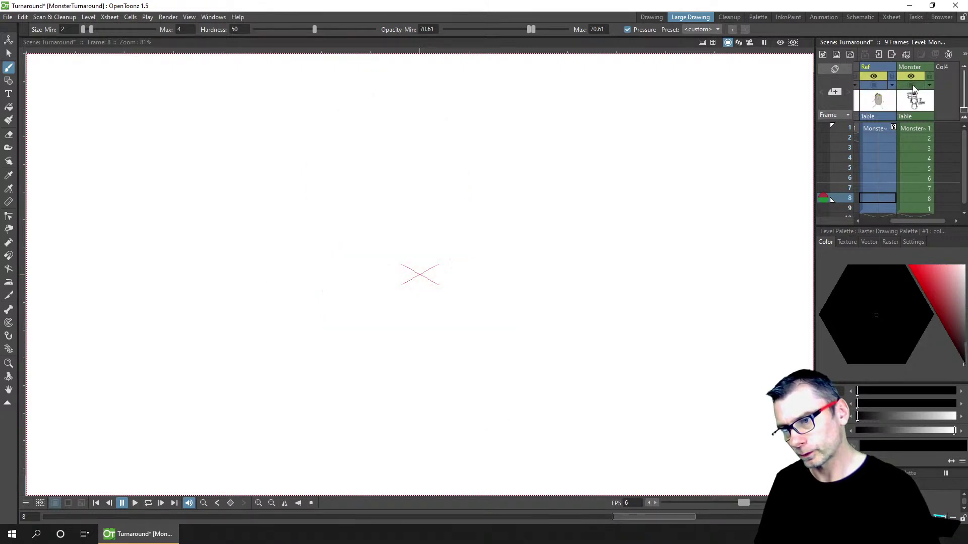
left_click(915, 198)
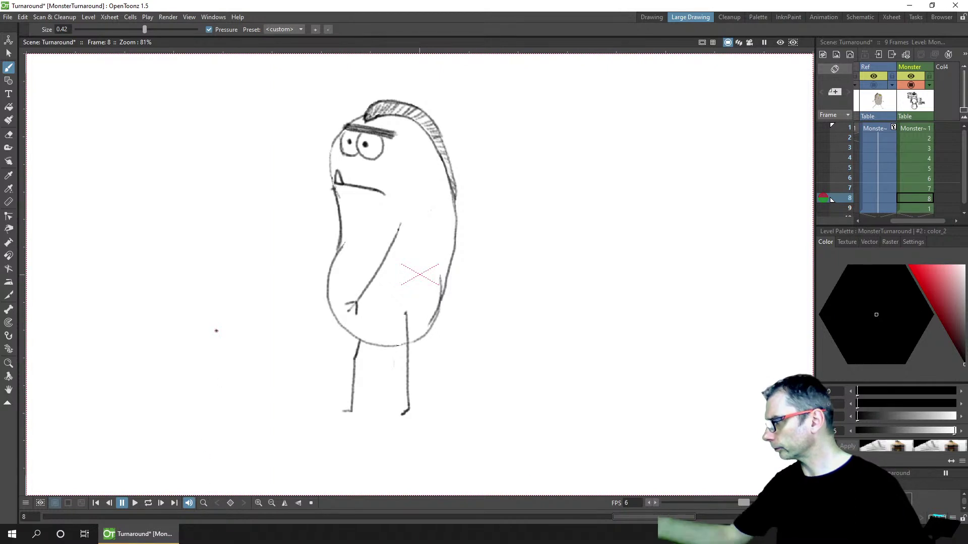
key("ctrl+s")
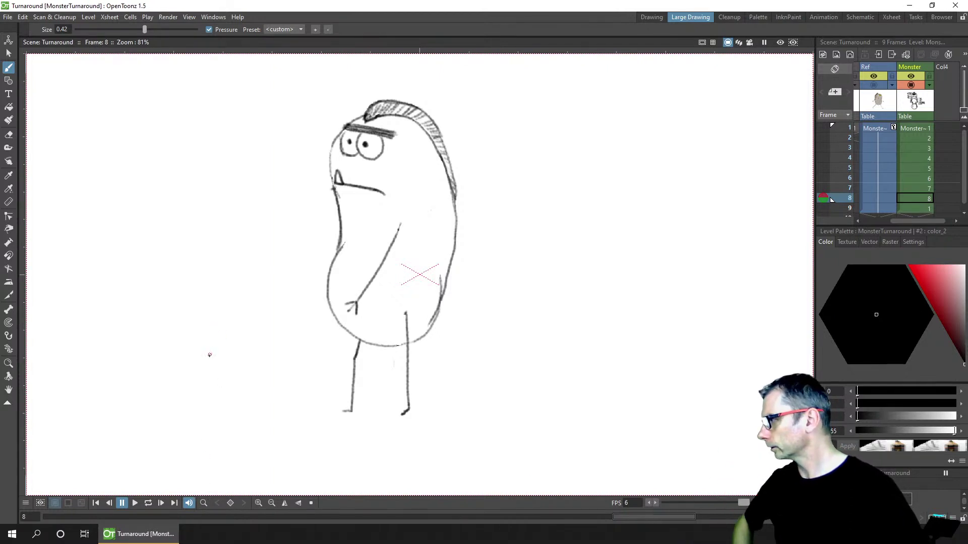
Play the turnaround in a loop at 8 fps with the whole camera frame in view, and stop the playback
left_click(150, 504)
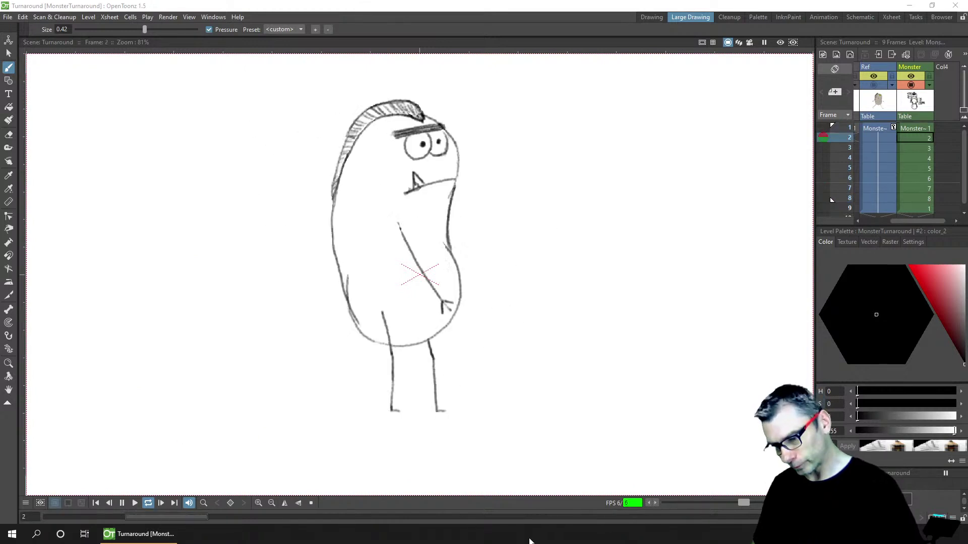
left_click(654, 503)
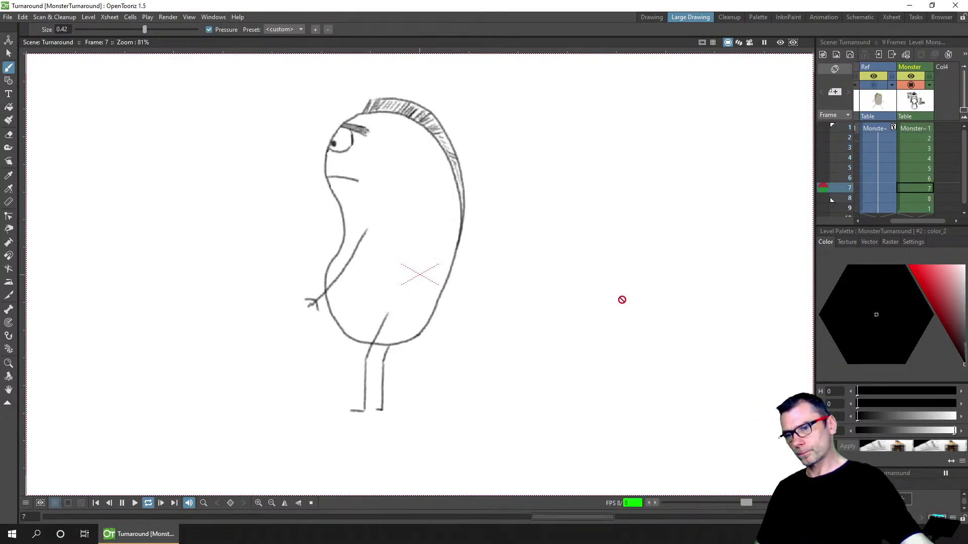
scroll(560, 243, "down", 2)
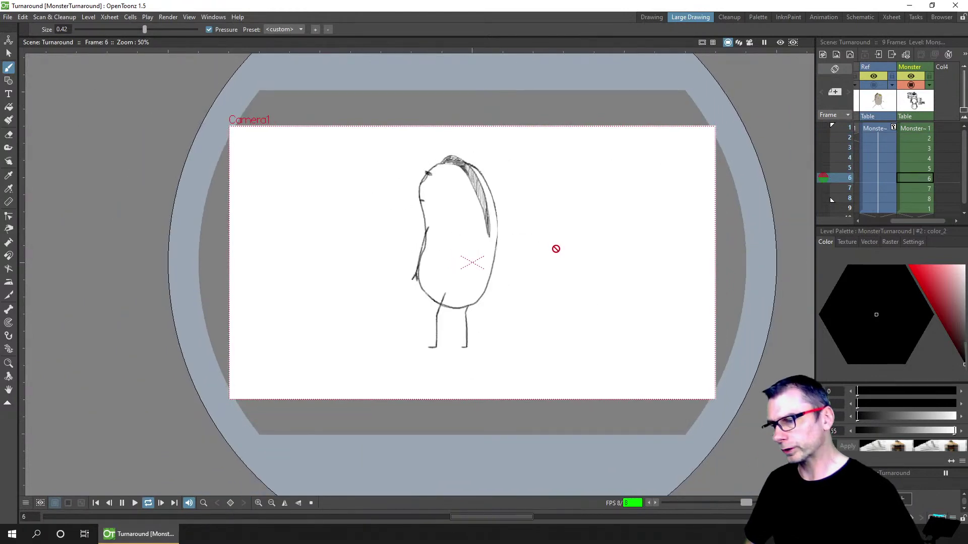
left_click_drag(555, 245, 523, 250)
scroll(525, 253, "down", 1)
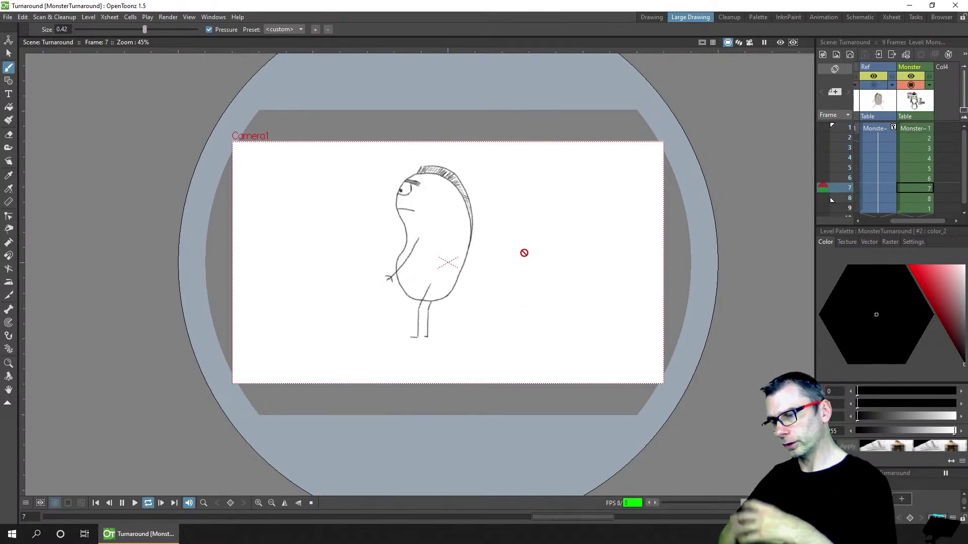
left_click(126, 502)
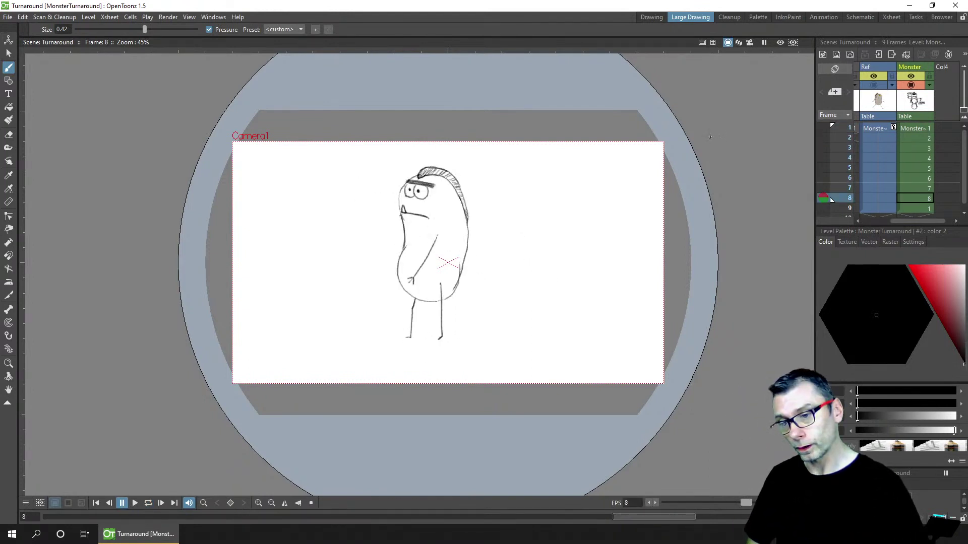
Sketch a large rounded head with two upright oval eyes in the empty area beside the monster in drawing 1
left_click(913, 130)
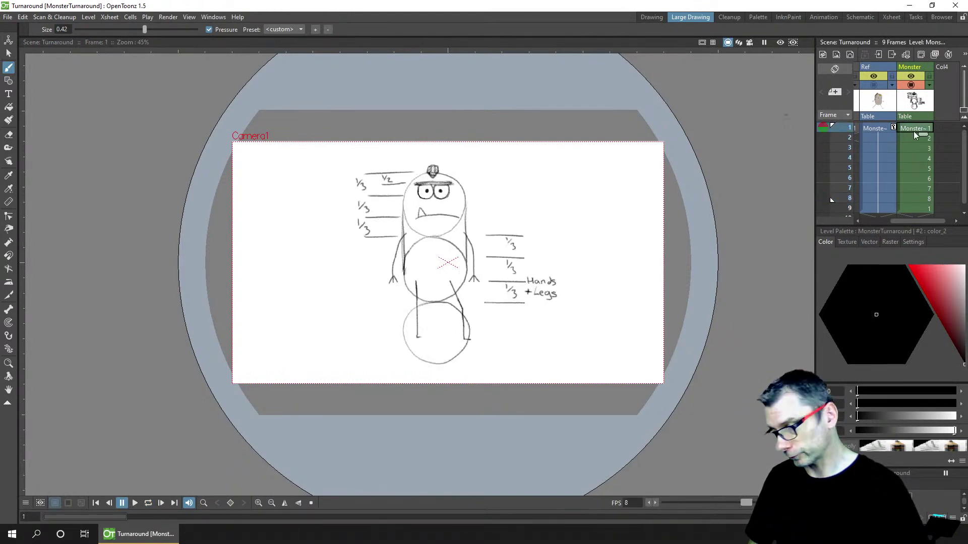
scroll(920, 178, "down", 8)
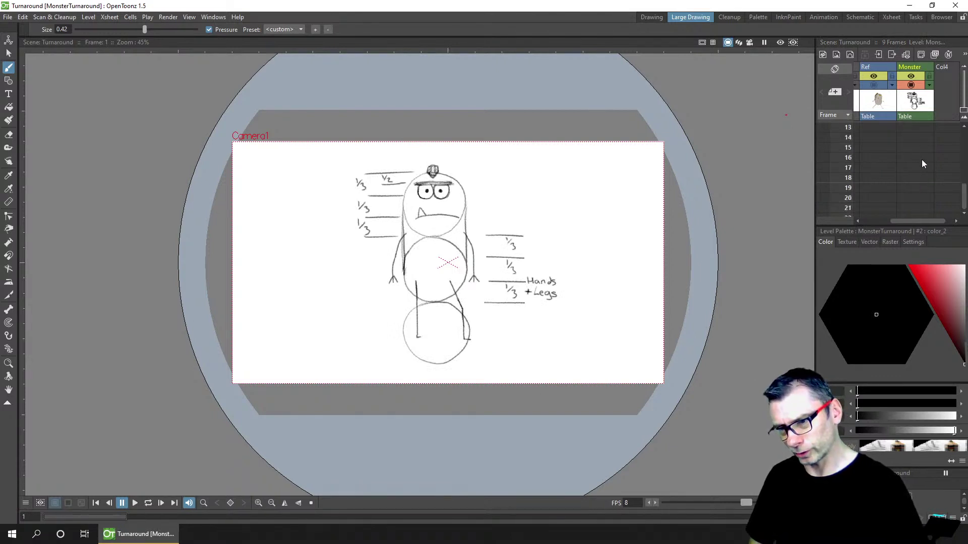
scroll(922, 160, "up", 4)
scroll(617, 214, "up", 8)
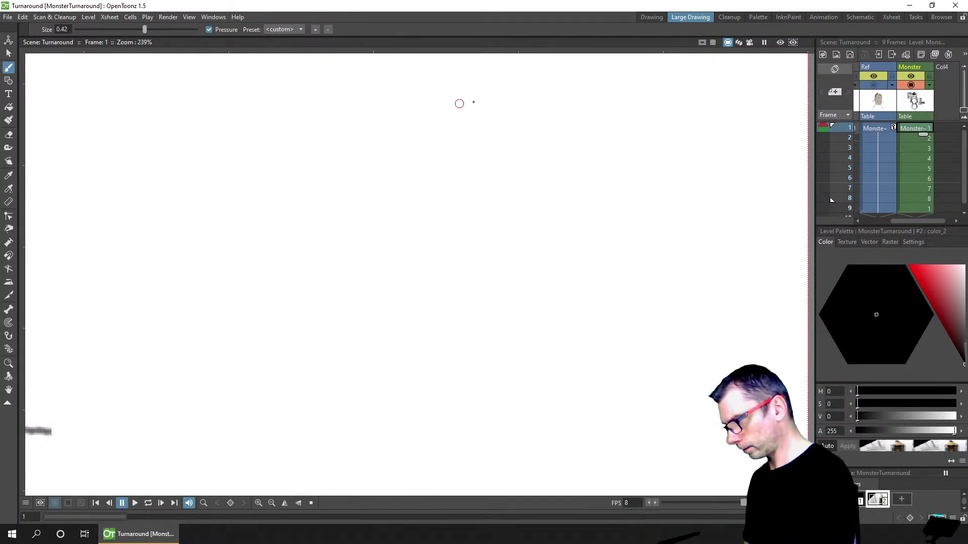
mouse_move(462, 77)
left_mouse_down()
mouse_move(207, 244)
mouse_move(481, 414)
mouse_move(388, 72)
left_mouse_up()
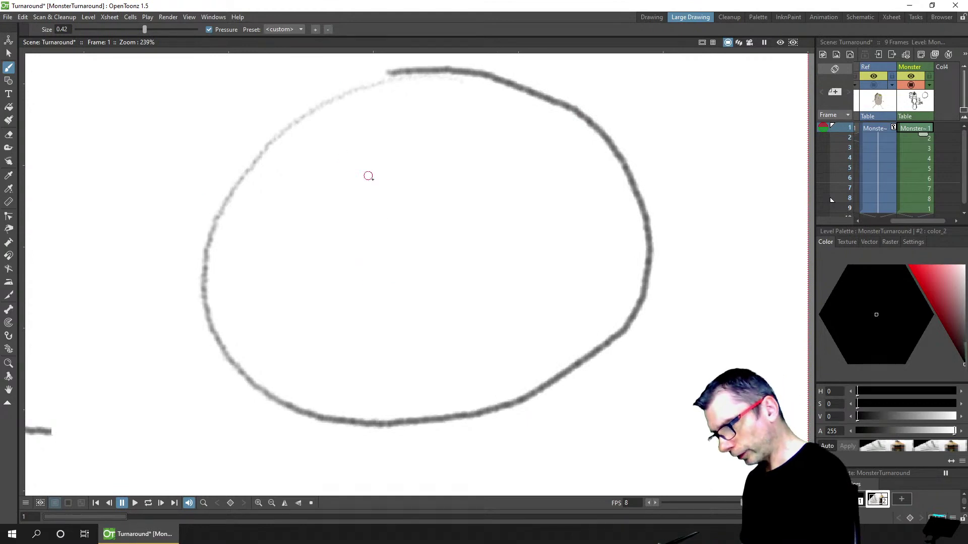
mouse_move(375, 150)
left_mouse_down()
mouse_move(343, 220)
mouse_move(386, 150)
left_mouse_up()
left_click_drag(423, 182, 423, 159)
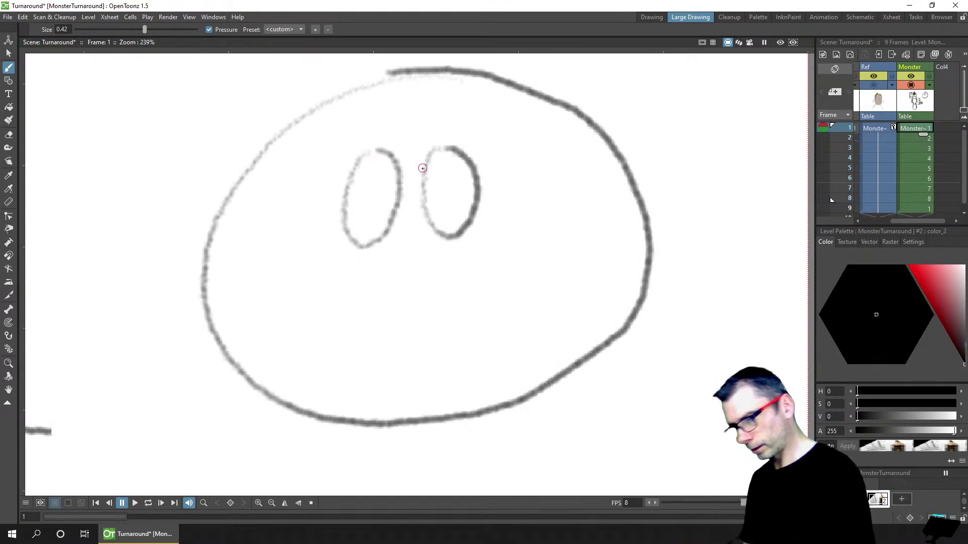
Select both oval eyes with a freehand selection and move them about 220 px sideways toward the right edge of the head
left_click(10, 55)
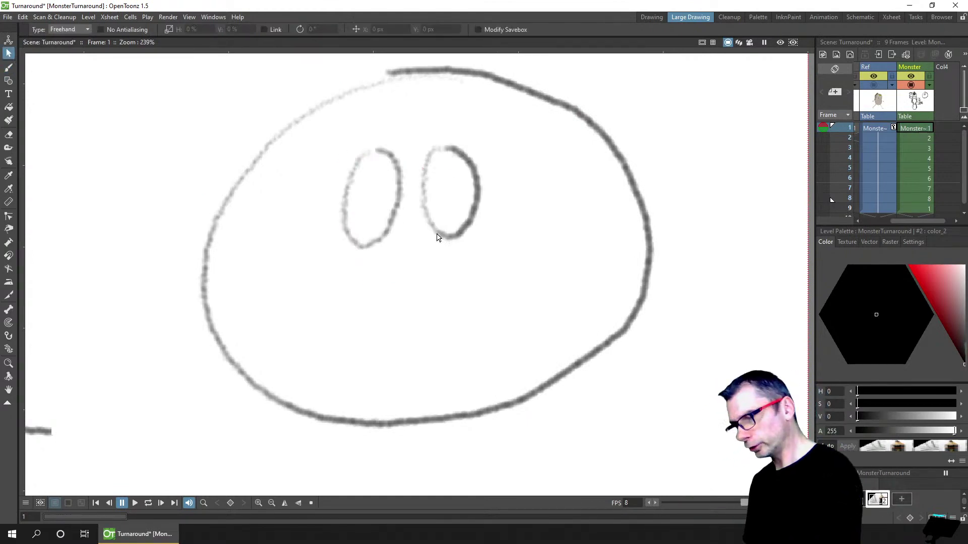
left_click_drag(542, 228, 546, 211)
left_click_drag(435, 249, 549, 248)
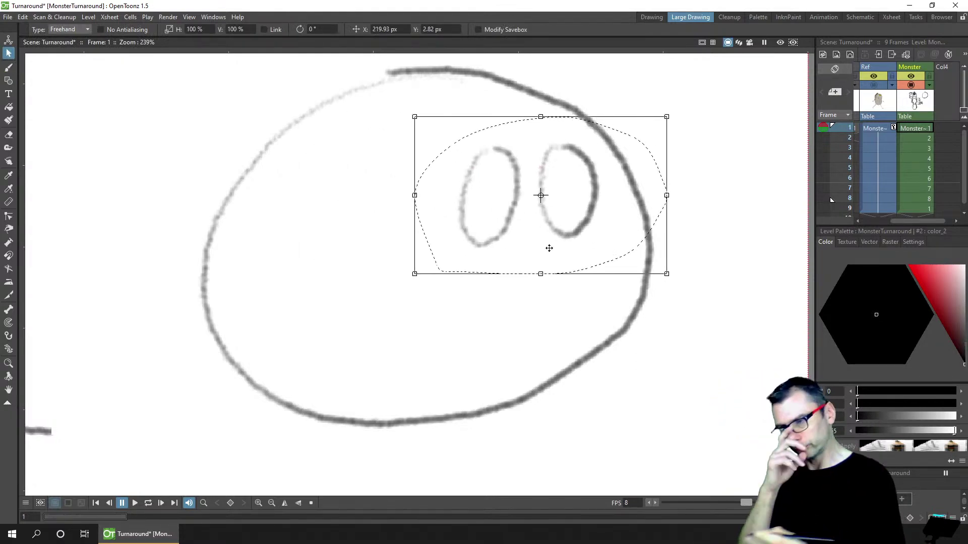
Distort and tilt the two selected oval eyes so they narrow toward the head's right edge, nudge them outward, and clear the selection
left_click_drag(666, 274, 655, 236)
left_click_drag(663, 128, 635, 155)
left_click_drag(568, 209, 593, 195)
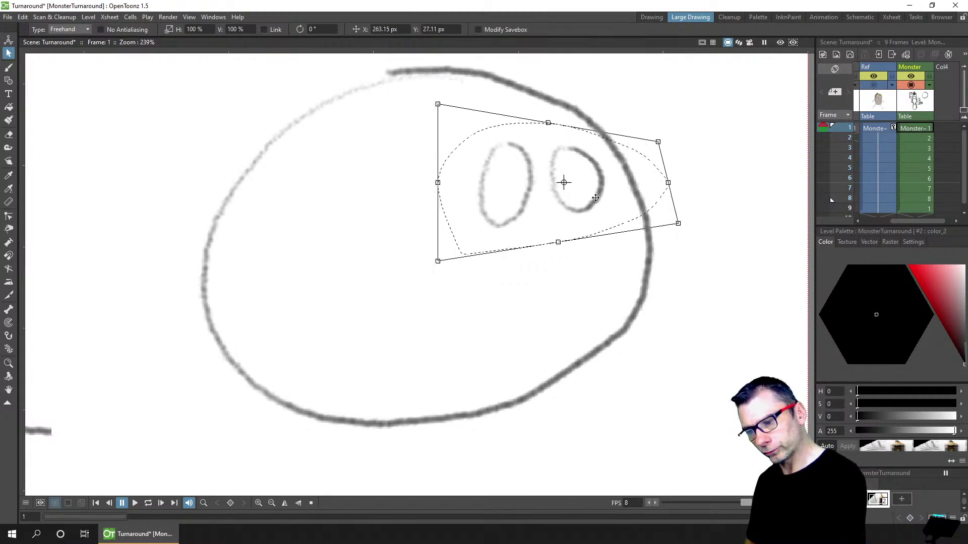
left_click_drag(437, 269, 460, 296)
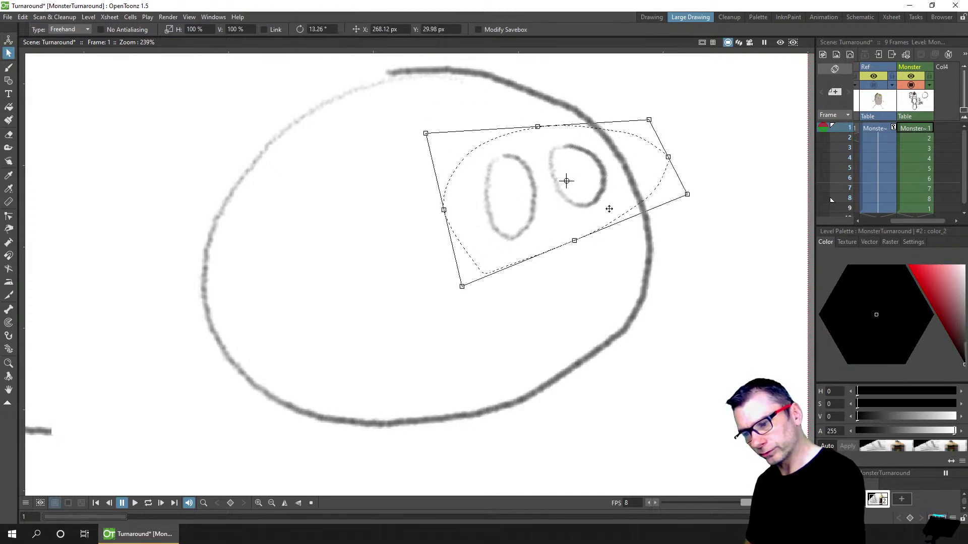
left_click_drag(609, 209, 612, 206)
left_click(594, 270)
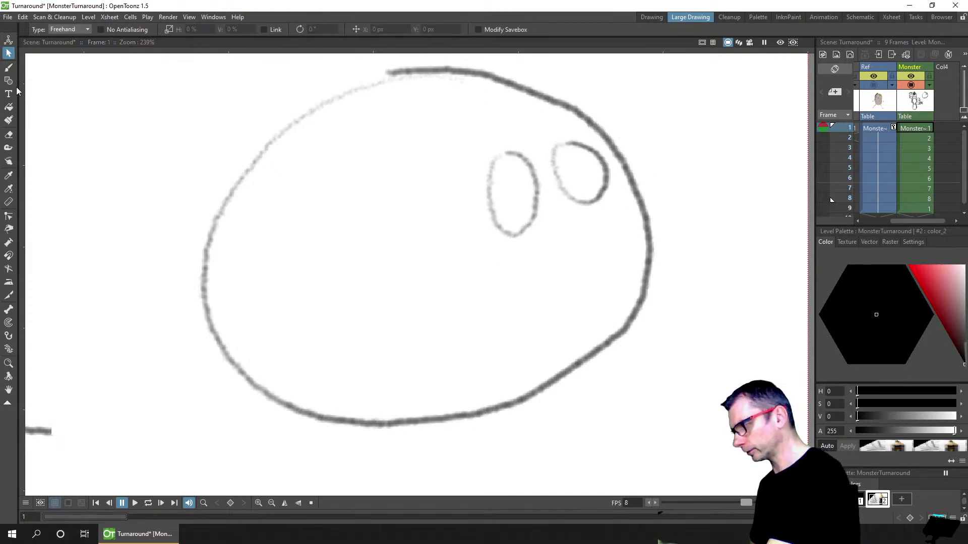
Sketch a nose, mouth and two curved guidelines wrapping around the large head, with two more eye ovals between the guidelines
left_click(11, 69)
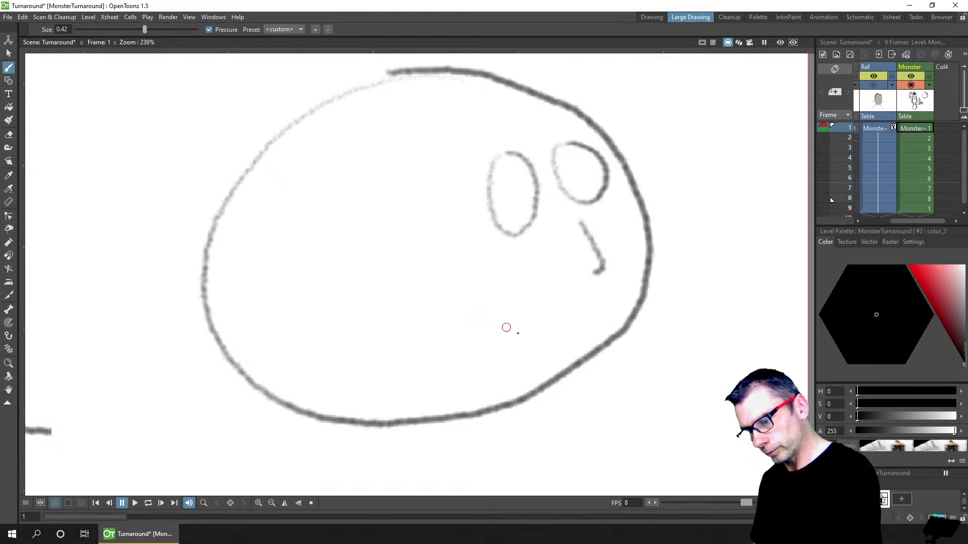
left_click_drag(506, 328, 613, 337)
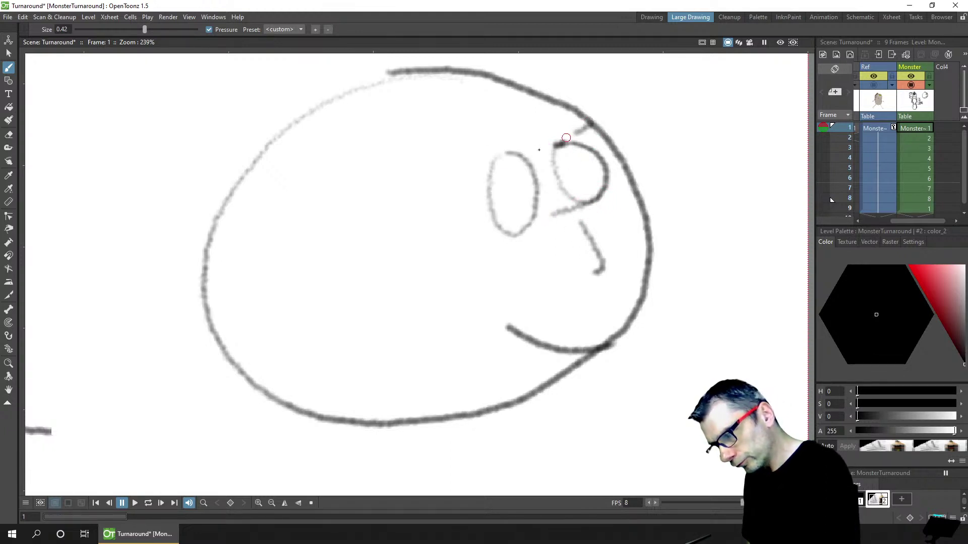
mouse_move(566, 138)
left_mouse_down()
mouse_move(417, 164)
mouse_move(319, 147)
left_mouse_up()
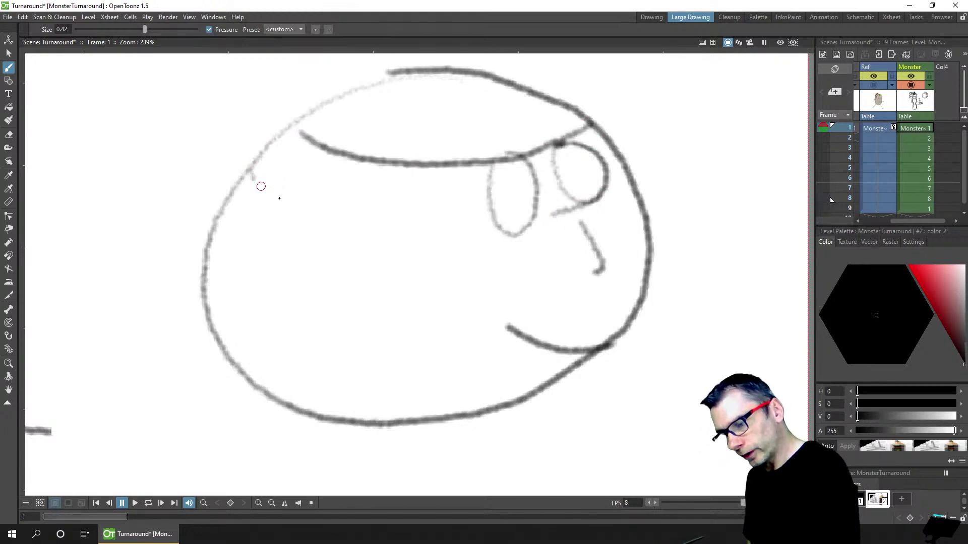
mouse_move(261, 187)
left_mouse_down()
mouse_move(312, 214)
mouse_move(534, 231)
mouse_move(627, 187)
left_mouse_up()
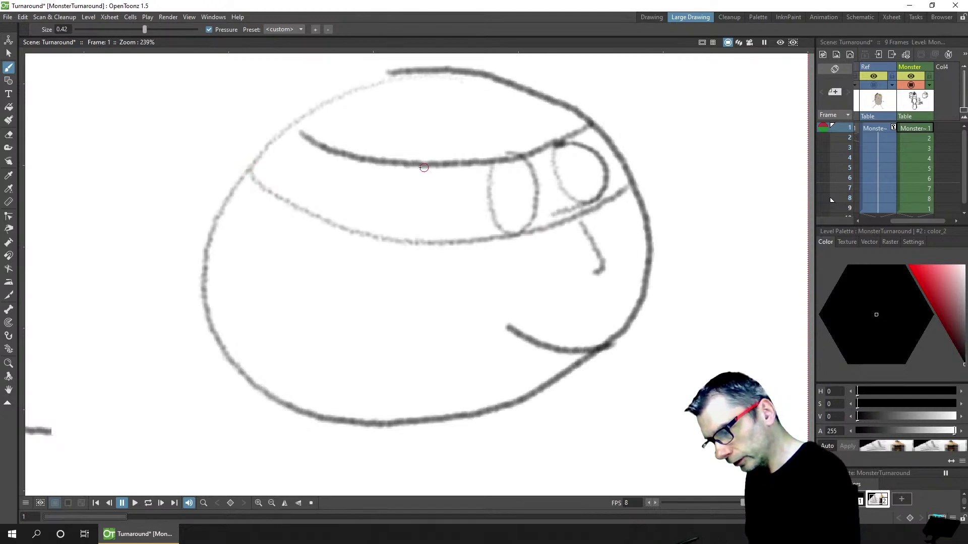
left_click_drag(381, 230, 386, 172)
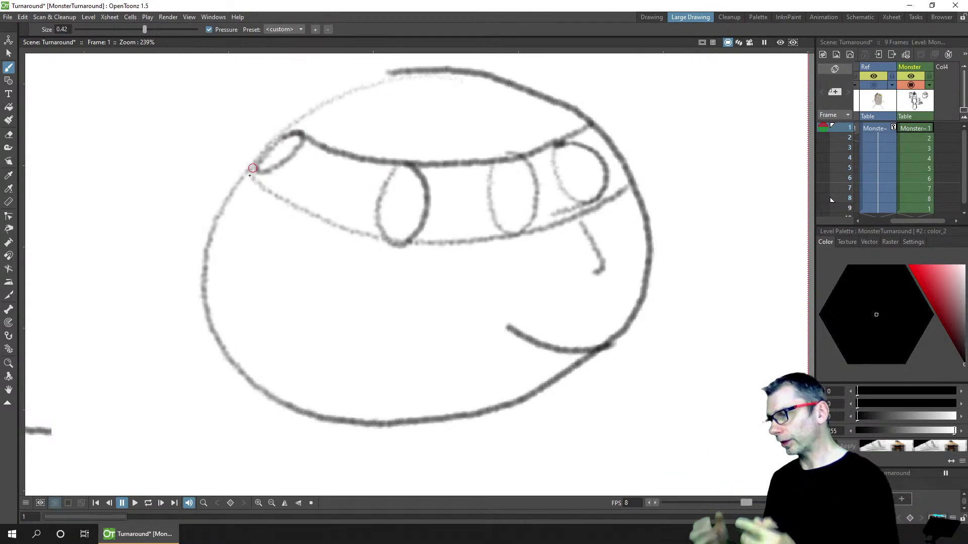
Select the whole large demonstration head with a freehand selection, delete it from drawing 1, and save the scene
left_click(8, 53)
scroll(600, 149, "down", 1)
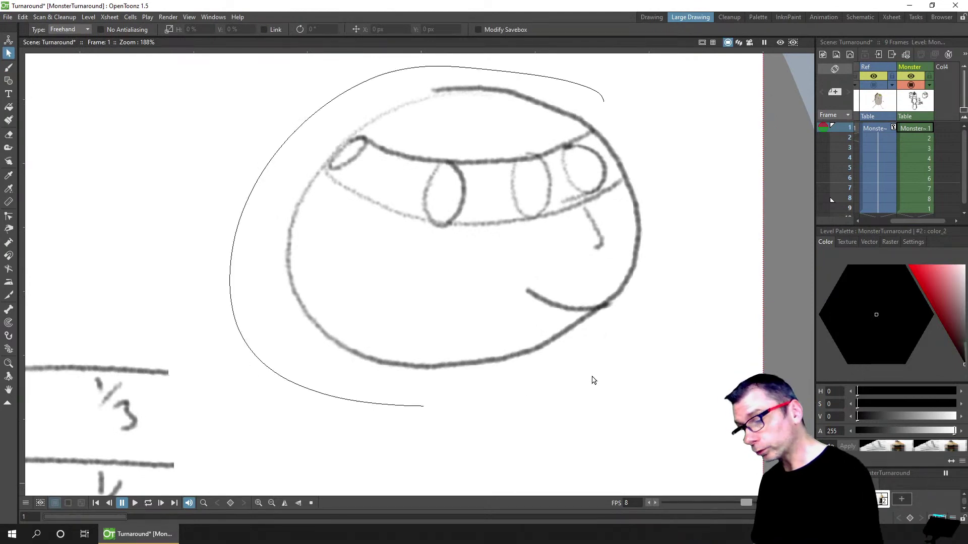
left_click_drag(592, 381, 620, 121)
key("Delete")
key("ctrl+s")
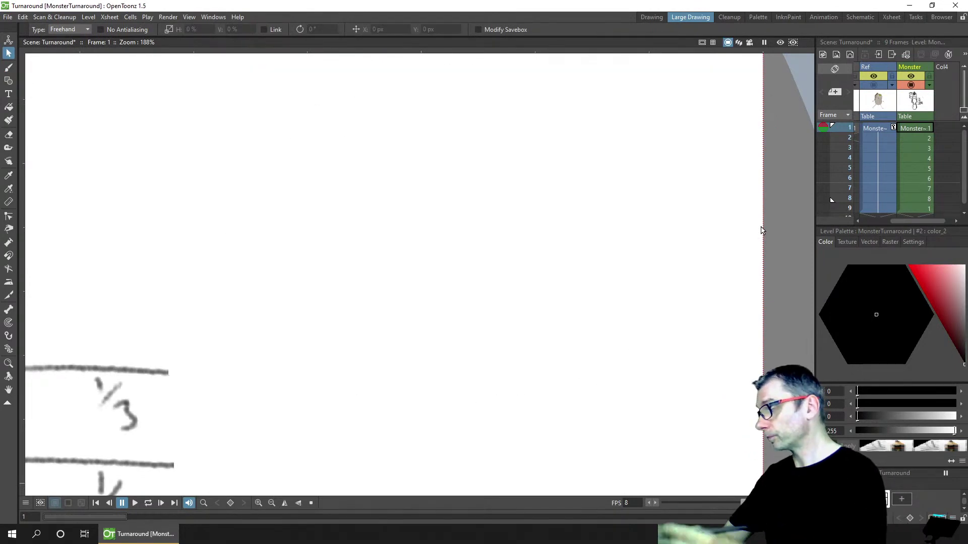
Bring the whole monster into view and play its turnaround in a loop, stopping and restarting the playback
scroll(416, 237, "down", 2)
left_click_drag(352, 262, 555, 222)
scroll(547, 228, "down", 2)
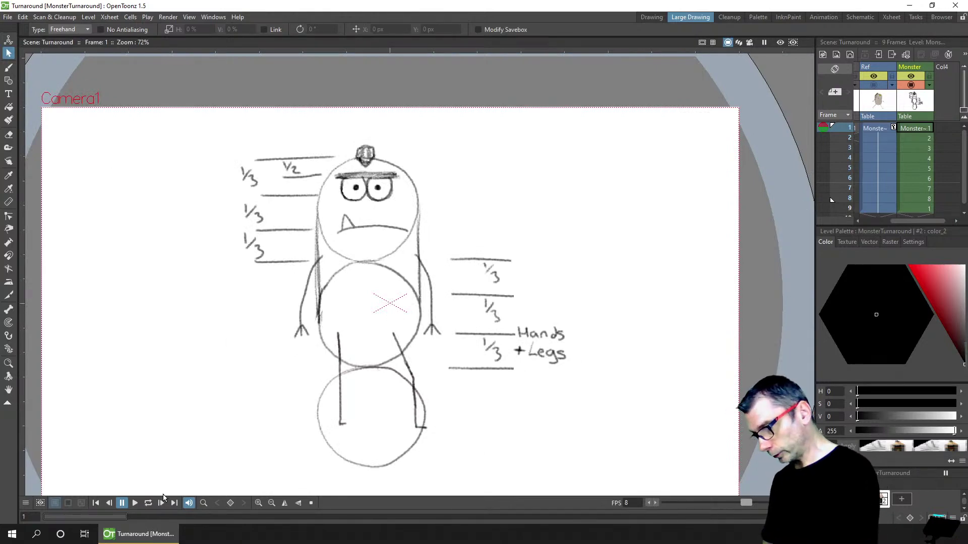
left_click(148, 503)
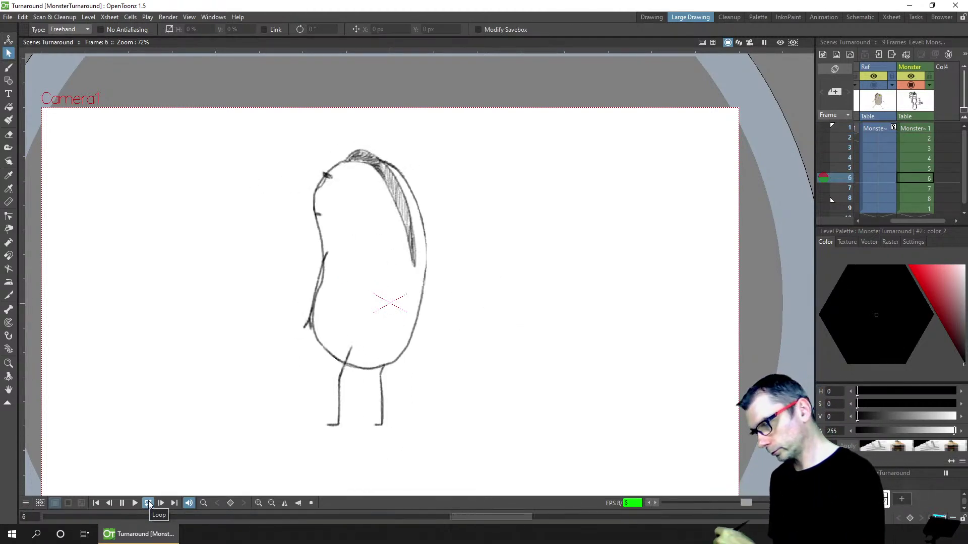
left_click(126, 503)
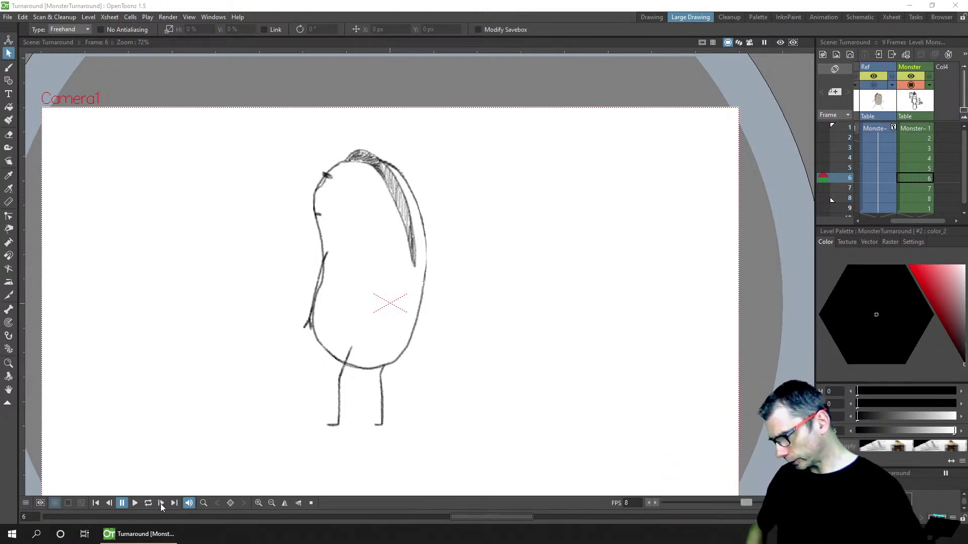
left_click(147, 503)
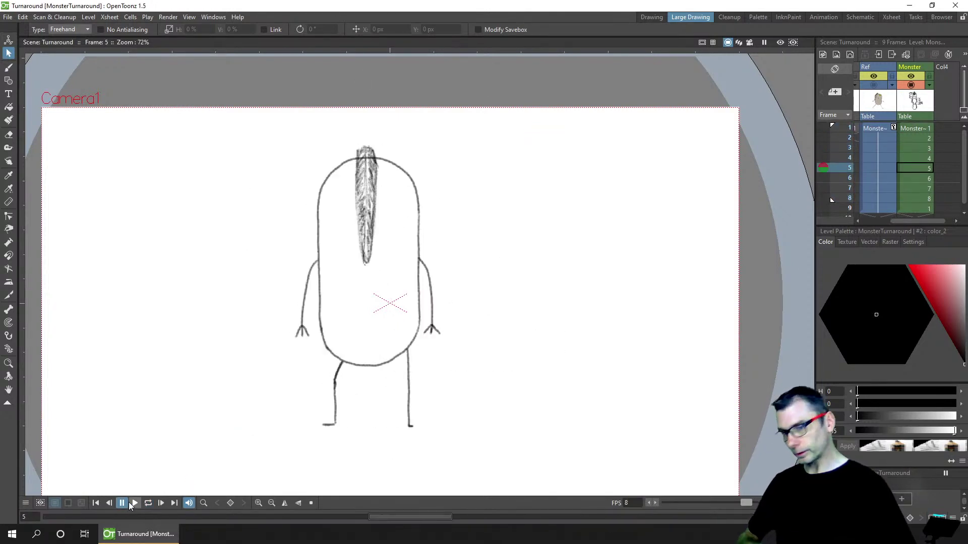
Brush a short belly crease near the front of the body in Monster drawings 2 and 3
left_click(915, 129)
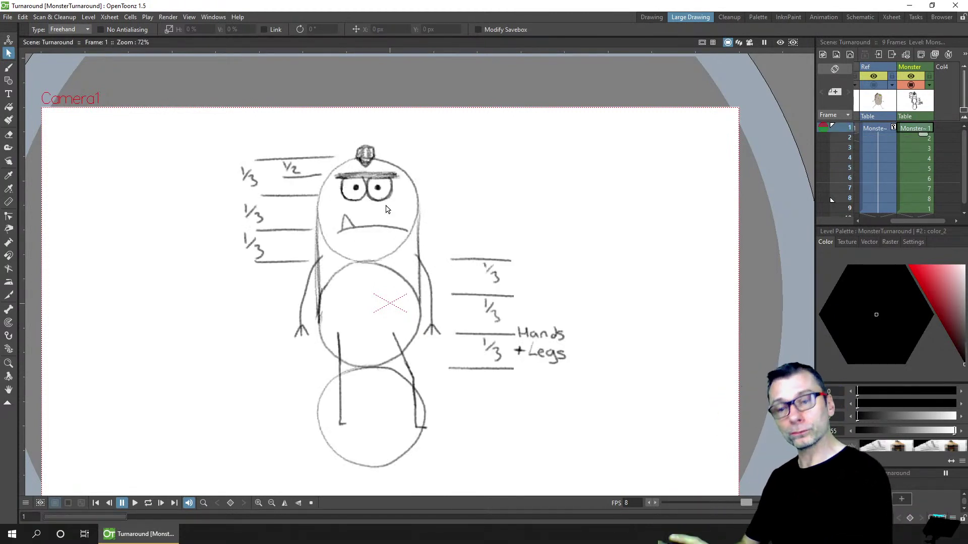
left_click(914, 136)
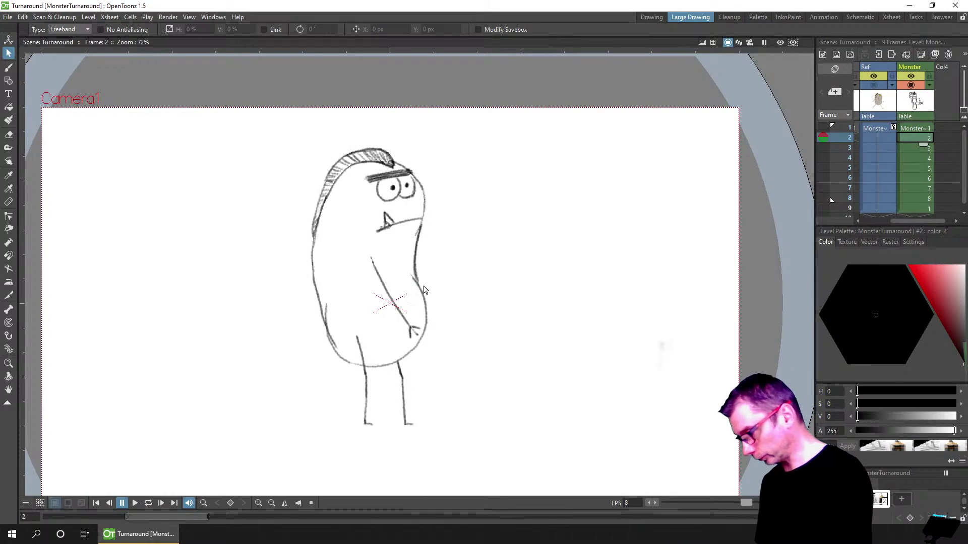
key("b")
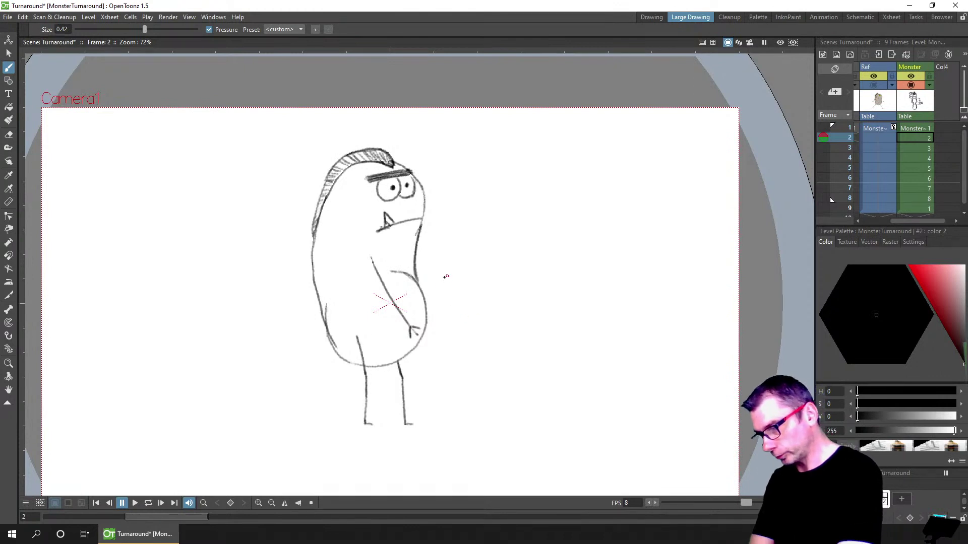
key("period")
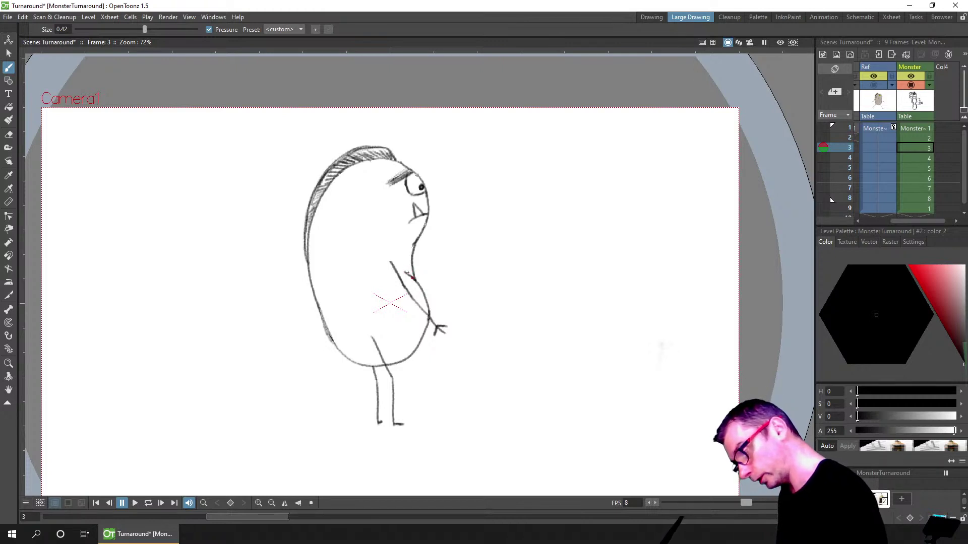
key("comma")
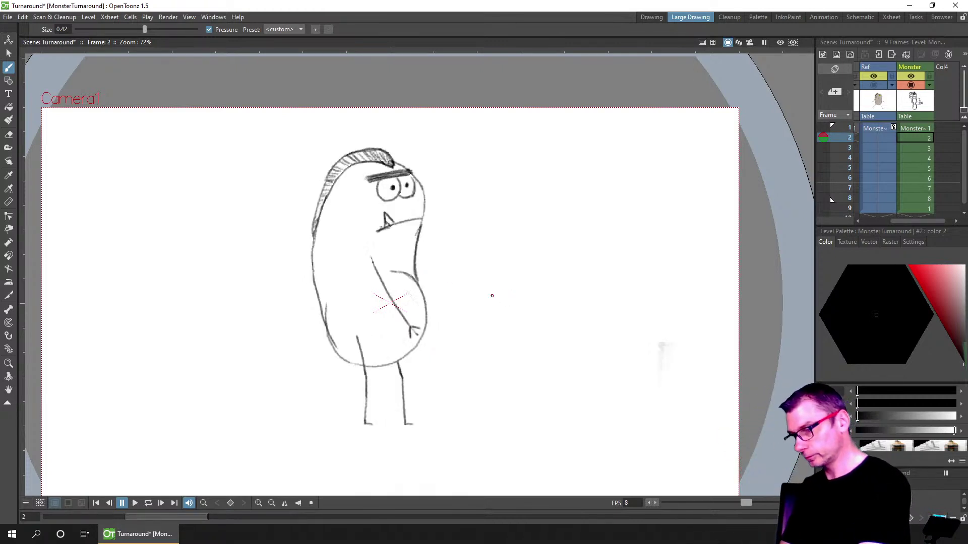
Brush matching belly creases near the front of the body in drawings 7 and 8, and check the turnaround in looped playback
key("period")
key("period")
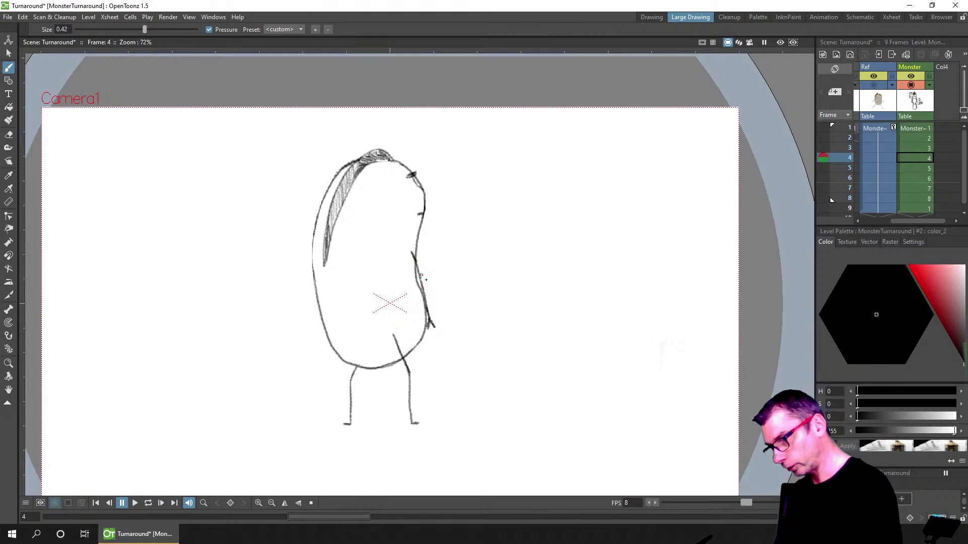
key("period")
key("period")
key("period")
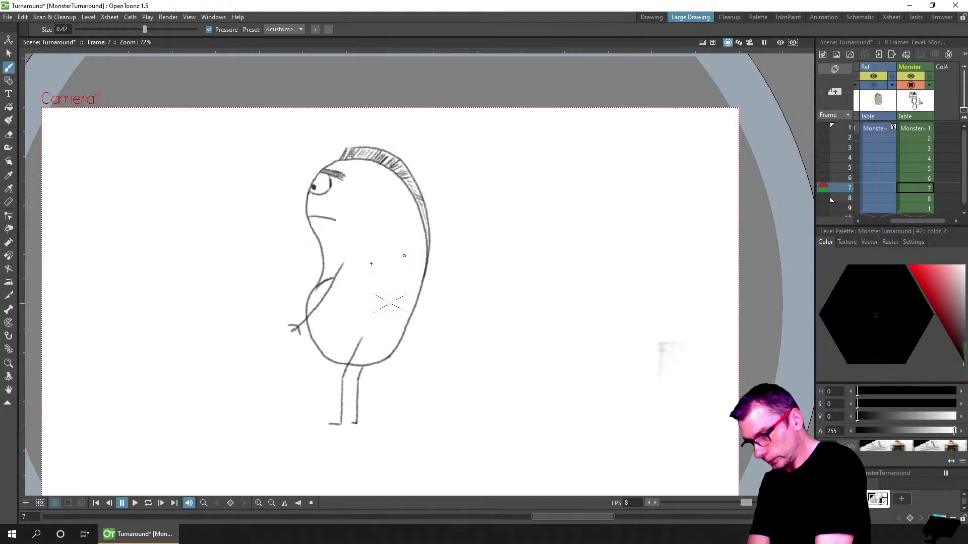
key("period")
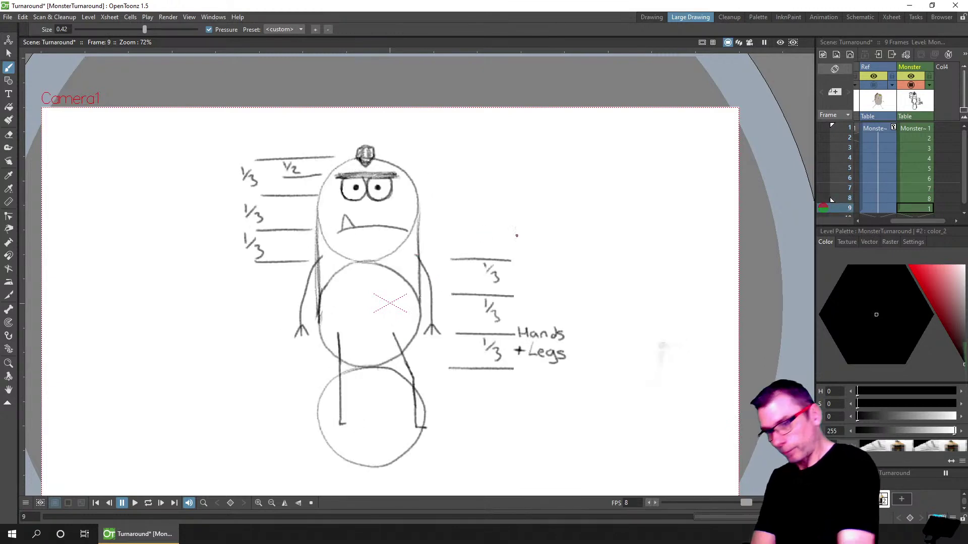
left_click(147, 503)
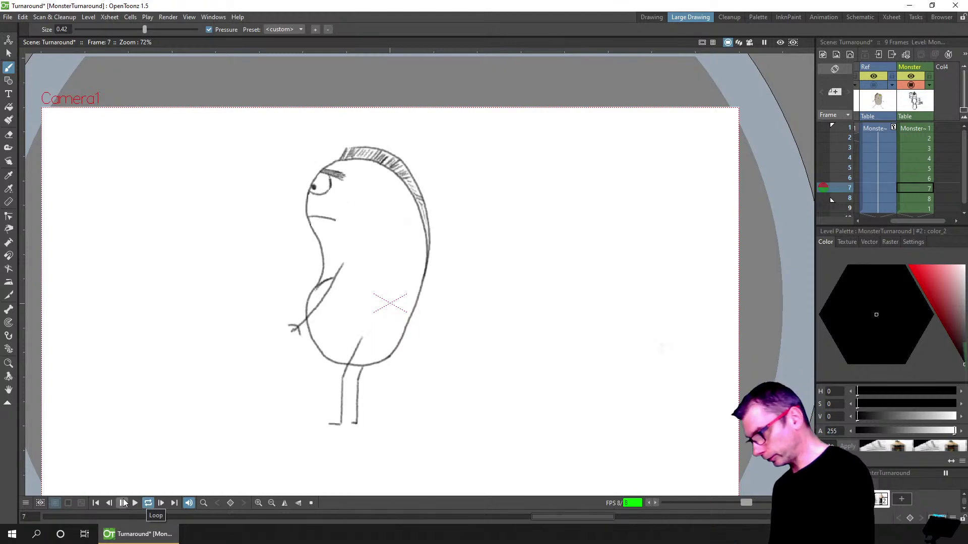
left_click(147, 503)
Add a short curved crease behind the arm in drawing 2, go through the remaining drawings, and save the scene
key("period")
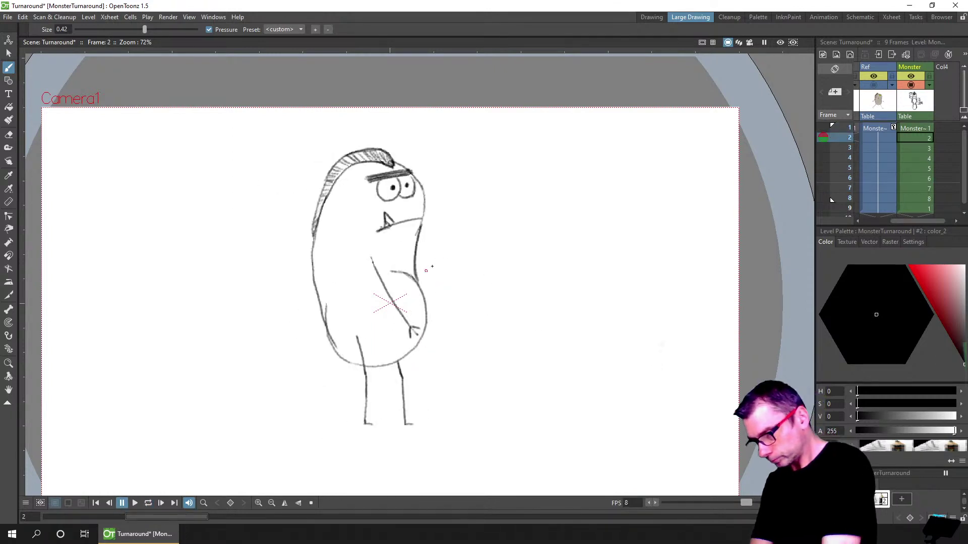
key("comma")
key("period")
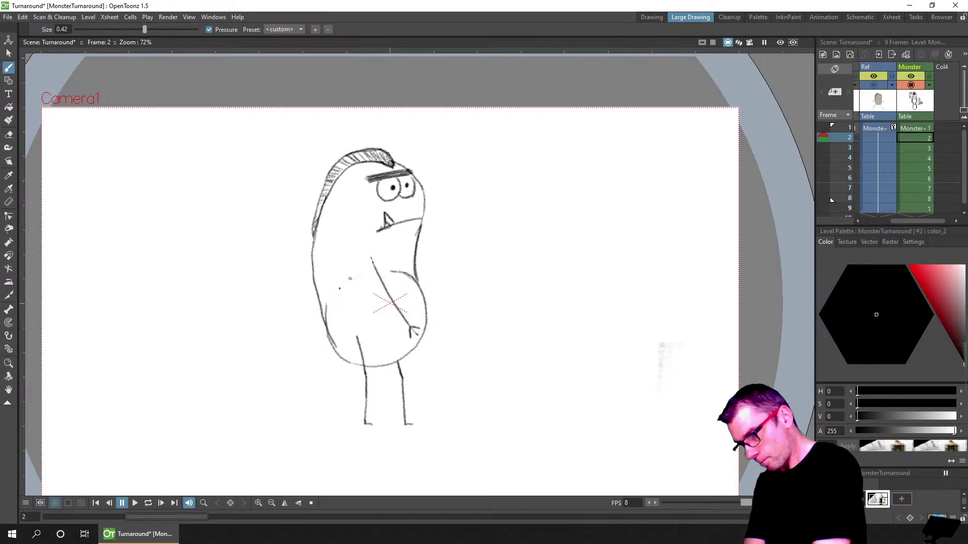
key("period")
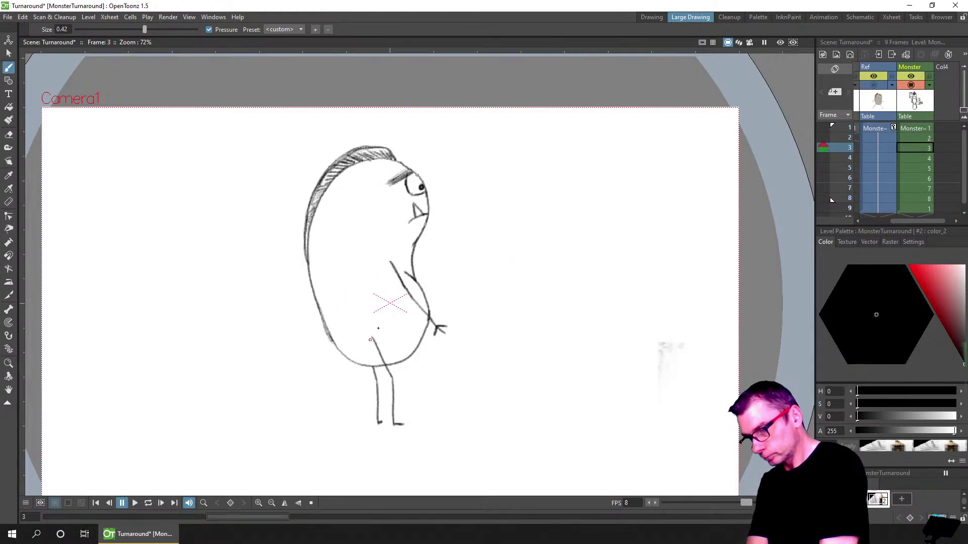
key("period")
key("period")
key("period")
key("period")
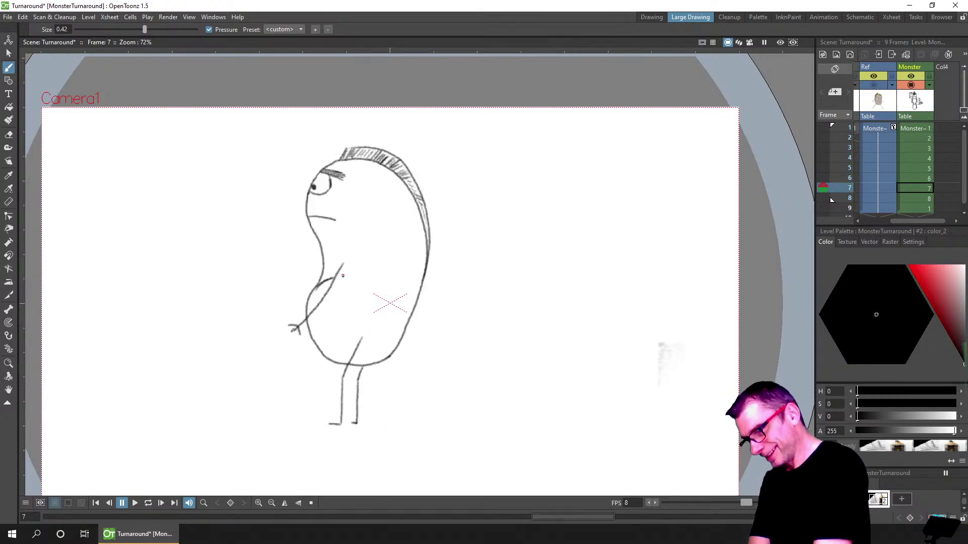
key("period")
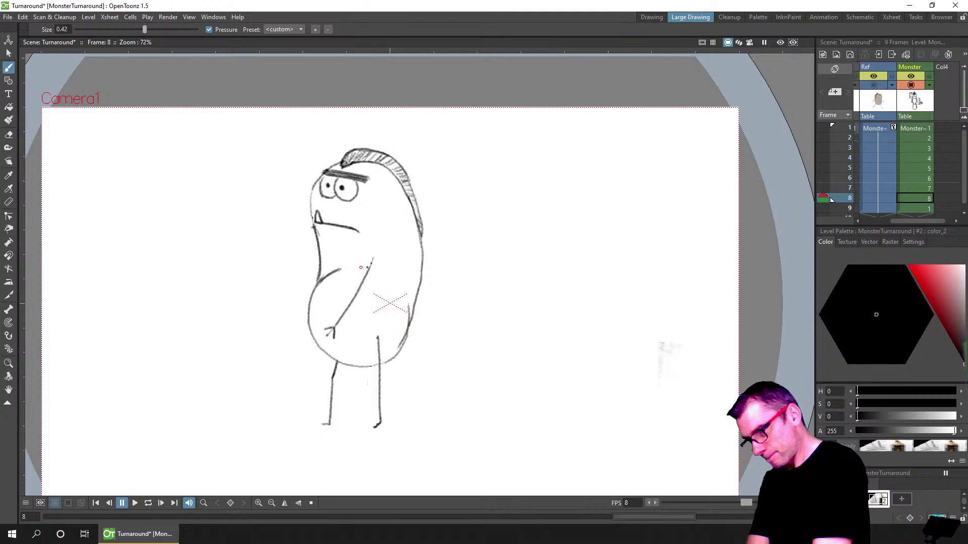
key("period")
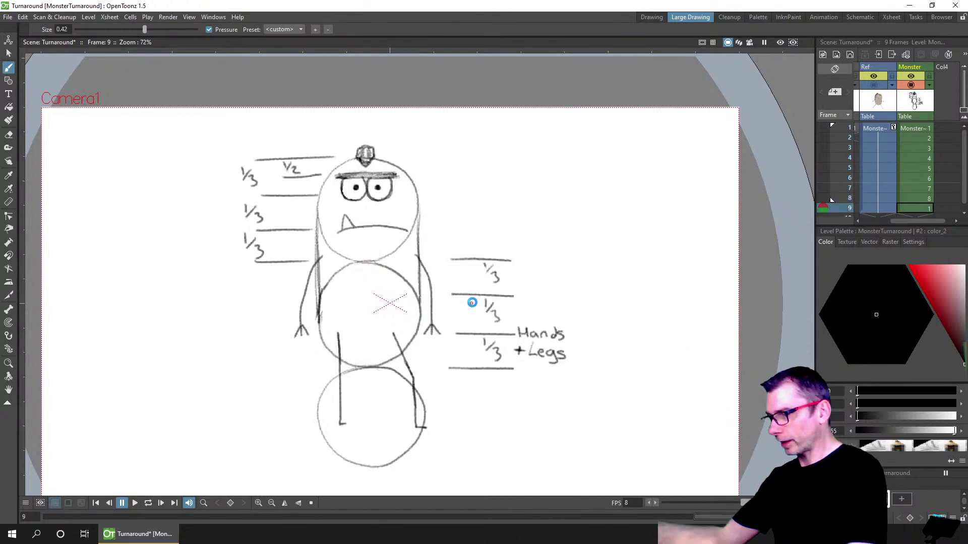
key("ctrl+s")
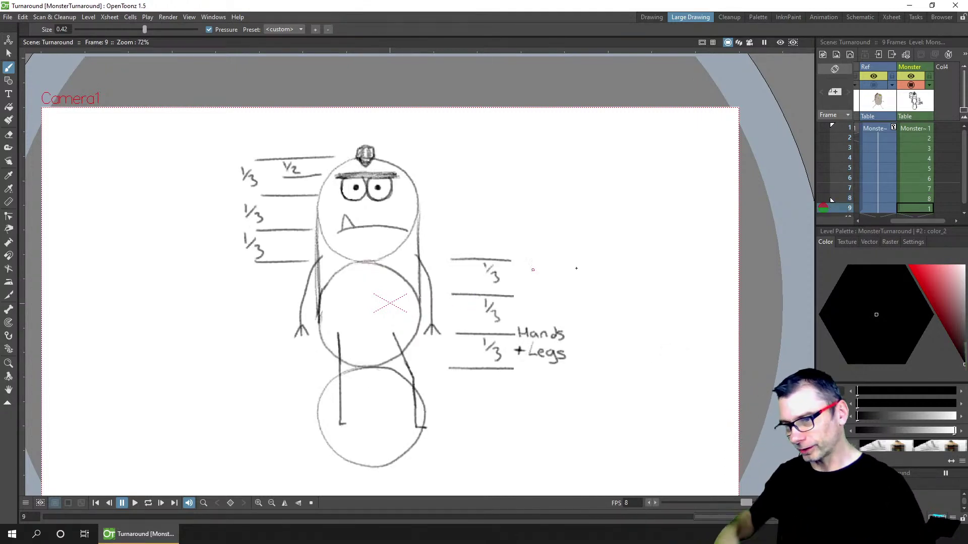
Show the Ref column, hide the Monster column, and raise the Ref column's opacity to 100%
left_click(873, 85)
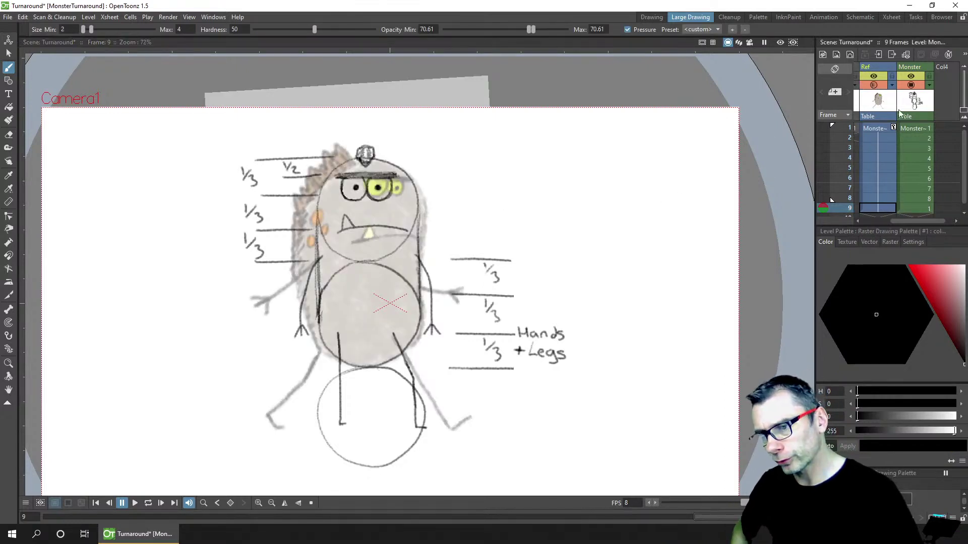
key("Right")
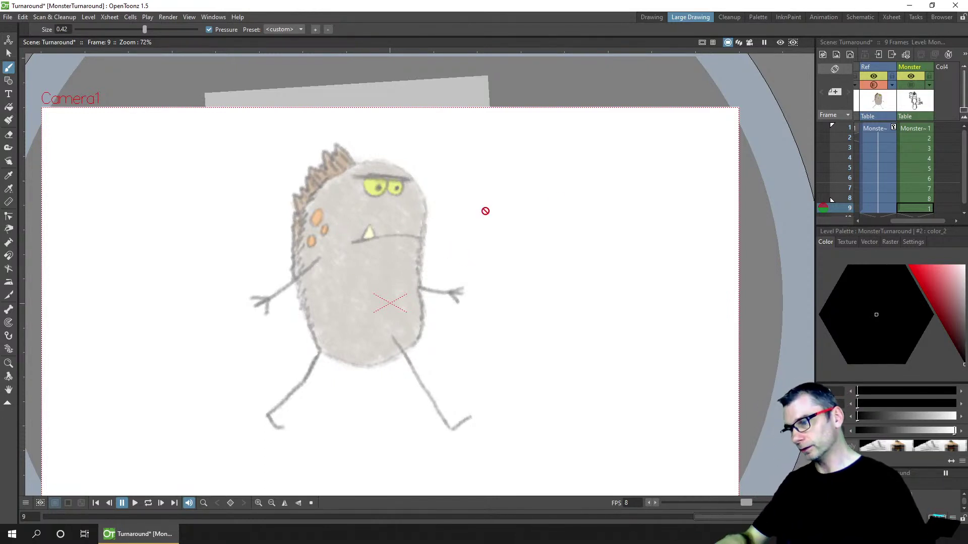
left_click(891, 85)
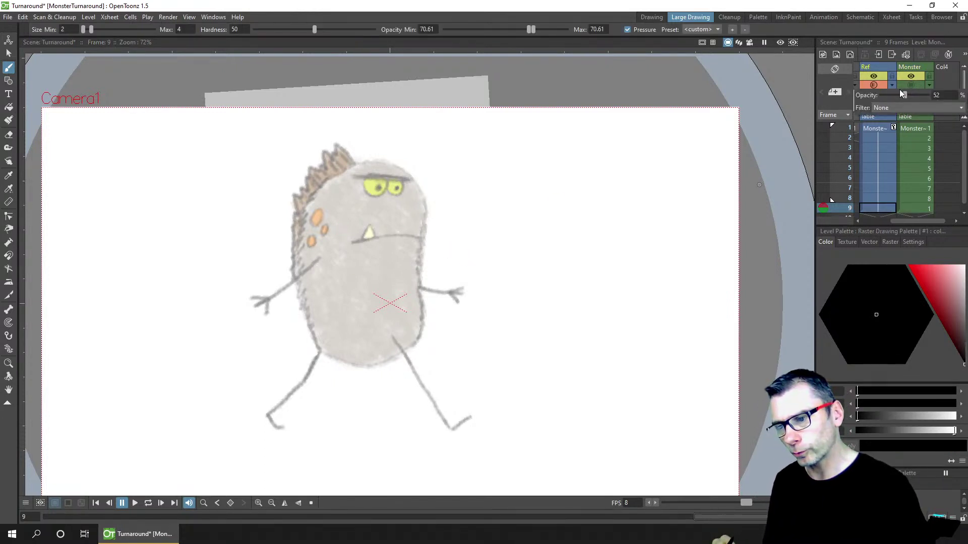
left_click(874, 85)
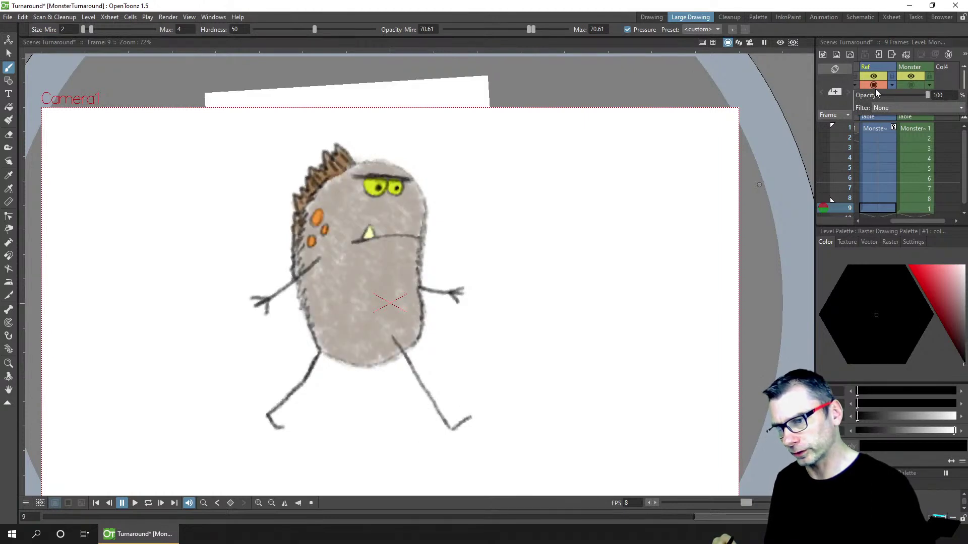
left_click(881, 199)
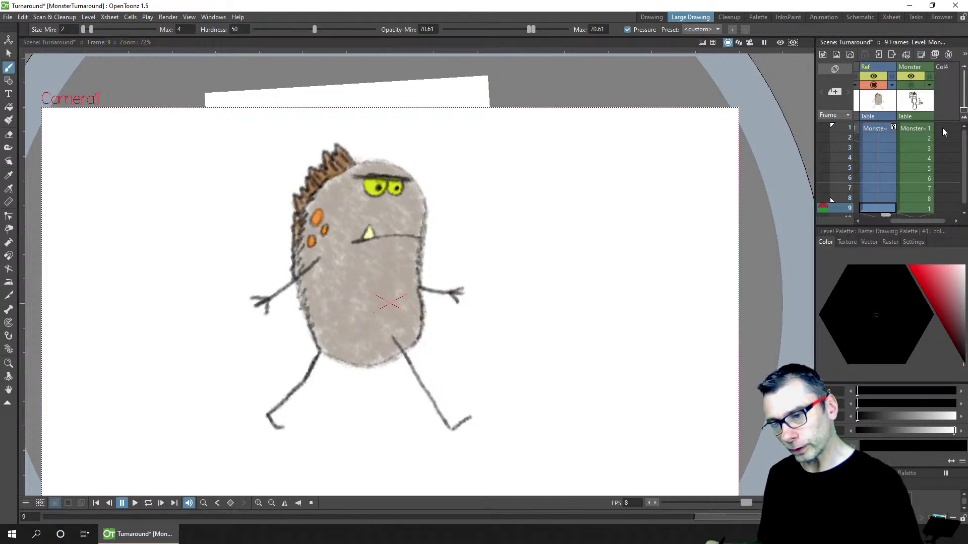
Show the Monster column again, hide the Ref column, and go through Monster drawings 1 to 3
left_click(912, 128)
left_click(910, 85)
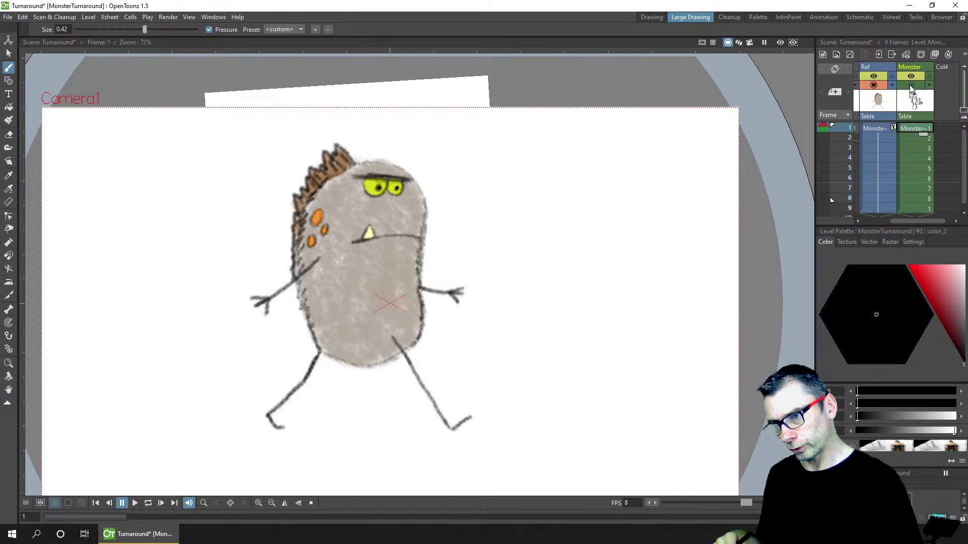
left_click(876, 85)
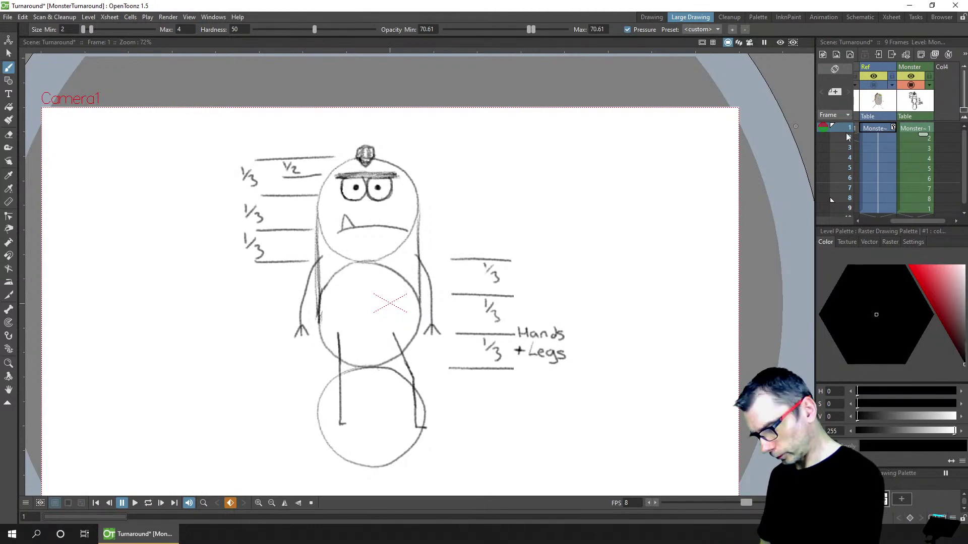
left_click(917, 138)
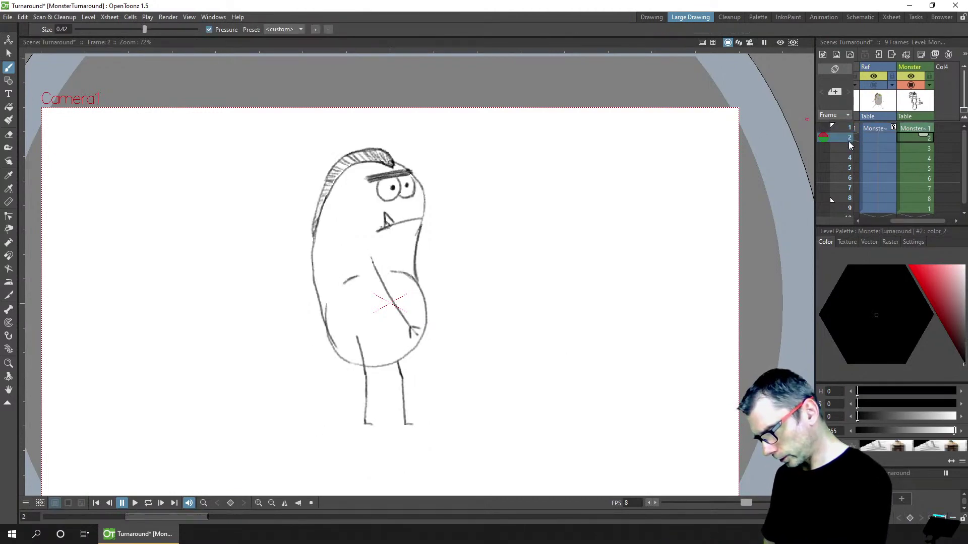
left_click_drag(849, 141, 849, 148)
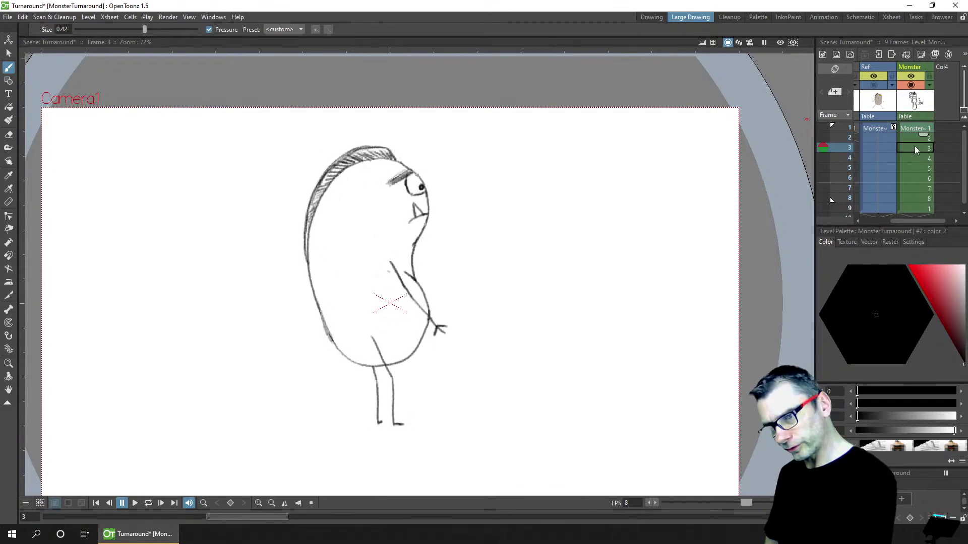
Save the scene and briefly show the Ref column to compare its cheek spots with the side view in Monster frame 3
key("ctrl+s")
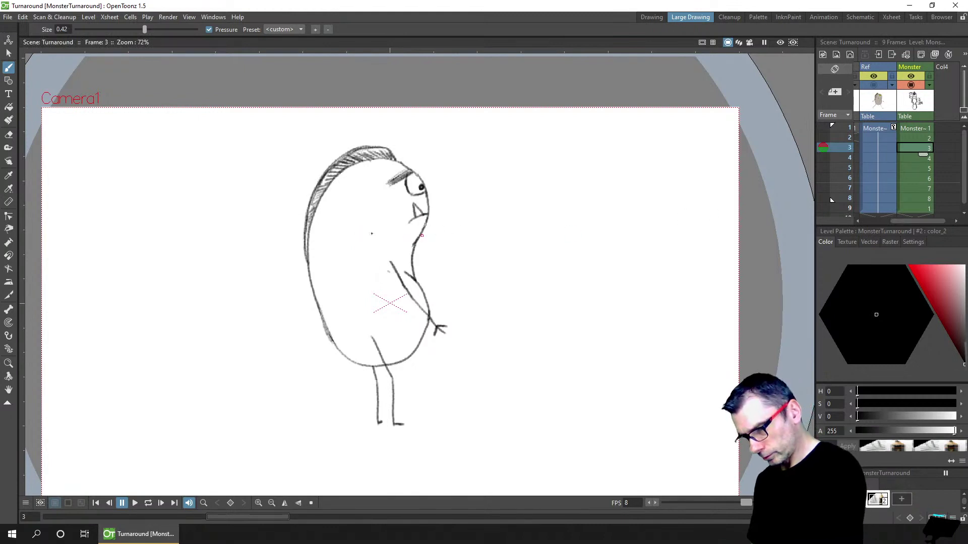
left_click(877, 84)
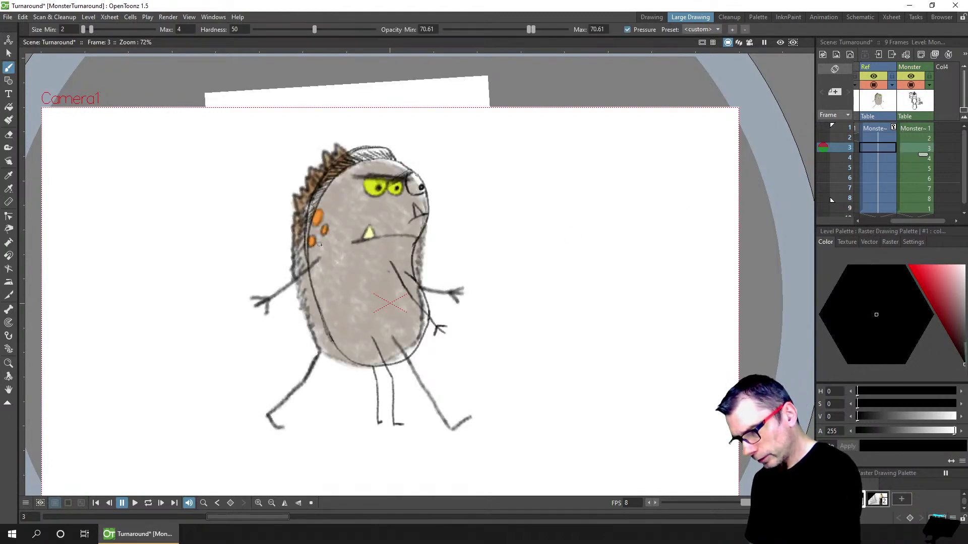
left_click(874, 84)
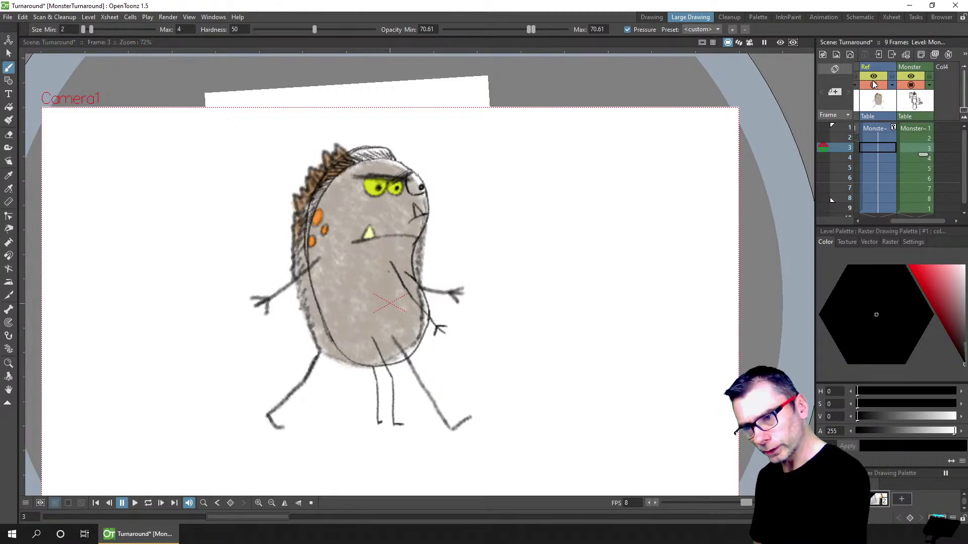
left_click(915, 148)
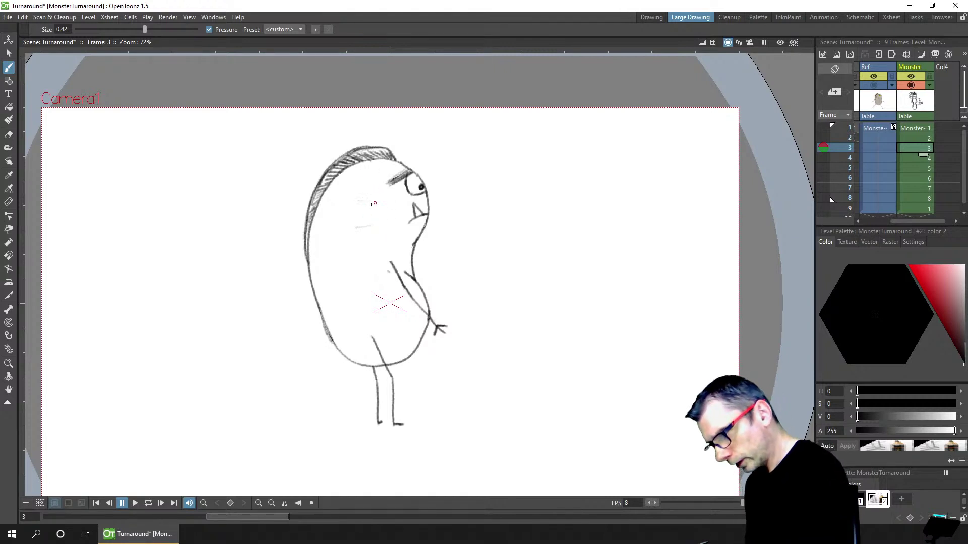
Sketch a round spot on the cheek behind the tooth in Monster frame 3 and save the scene
mouse_move(369, 203)
left_mouse_down()
mouse_move(368, 228)
mouse_move(384, 212)
mouse_move(362, 227)
mouse_move(371, 203)
left_mouse_up()
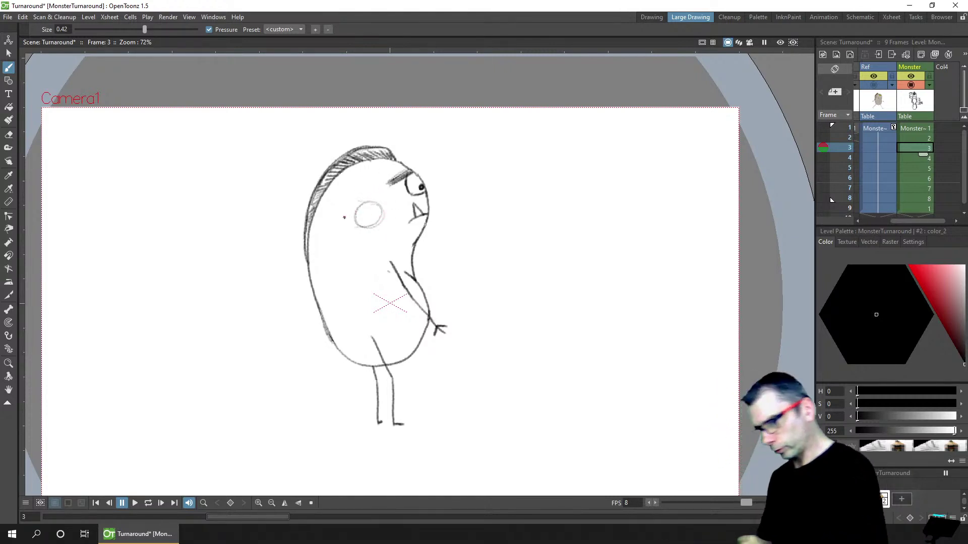
left_click(844, 139)
key("period")
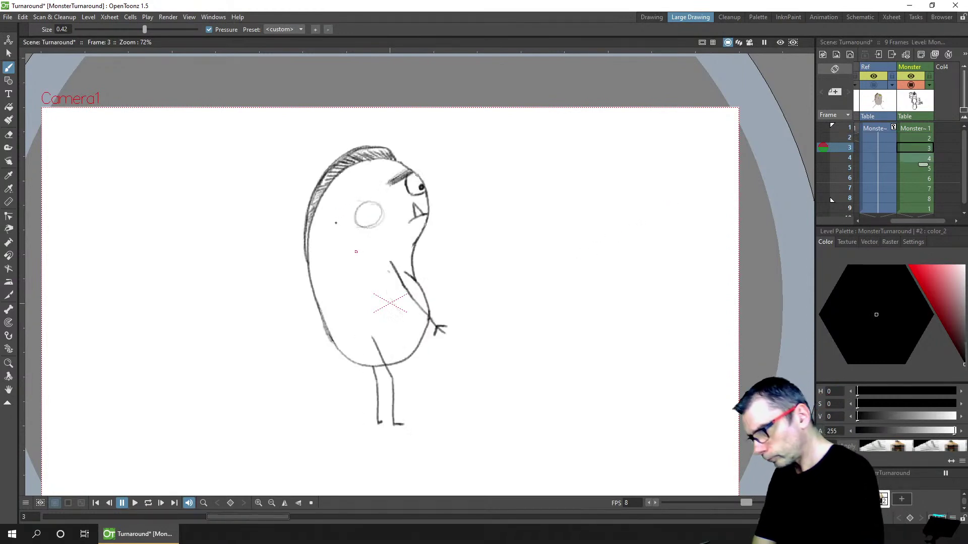
key("comma")
key("period")
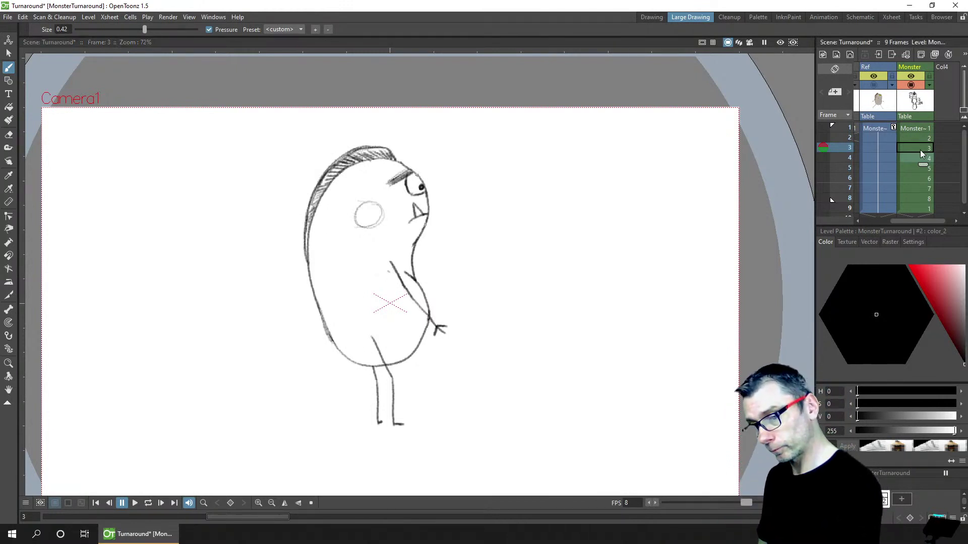
key("ctrl+s")
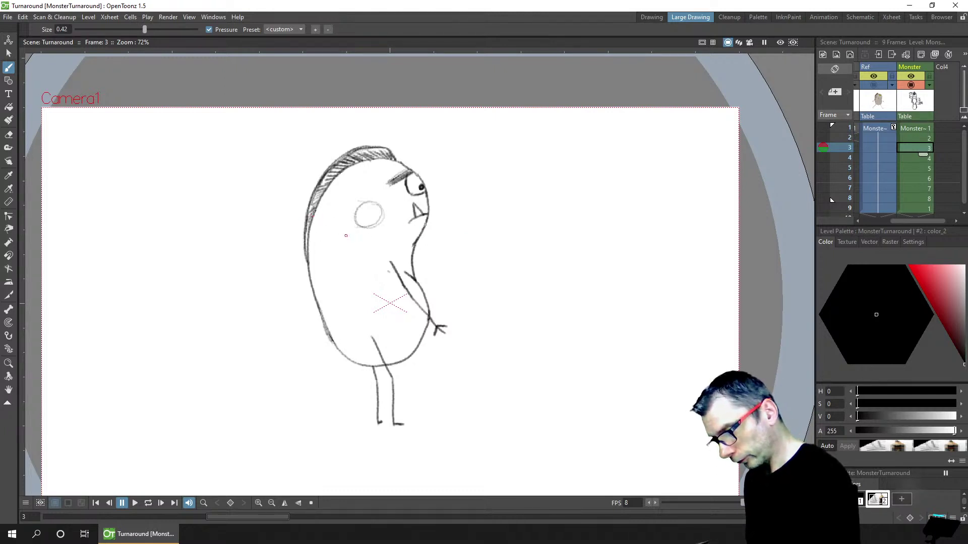
left_click_drag(357, 233, 403, 229)
left_click_drag(316, 201, 412, 204)
key("ctrl+z")
key("ctrl+z")
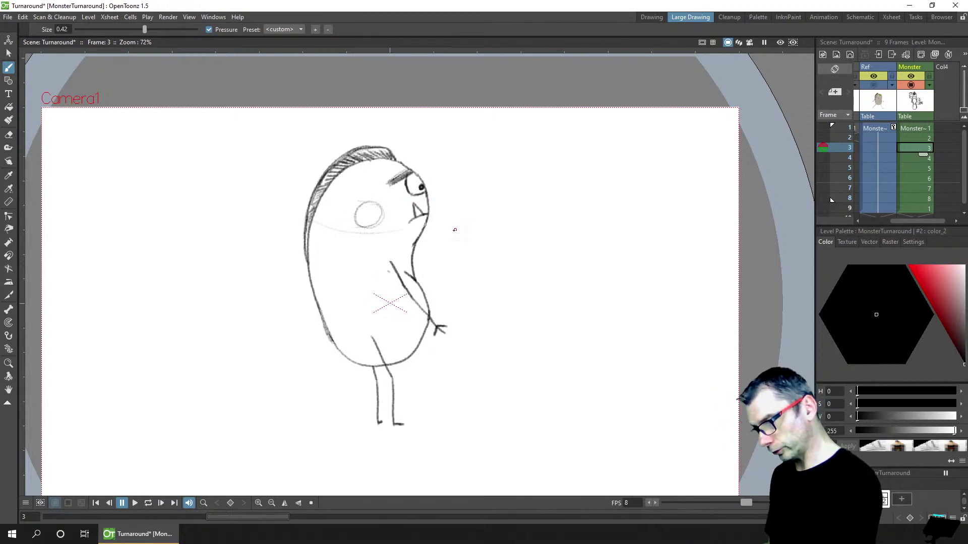
Flip repeatedly between frames 2 and 3 to judge where the cheek spot belongs on the turned head
key("comma")
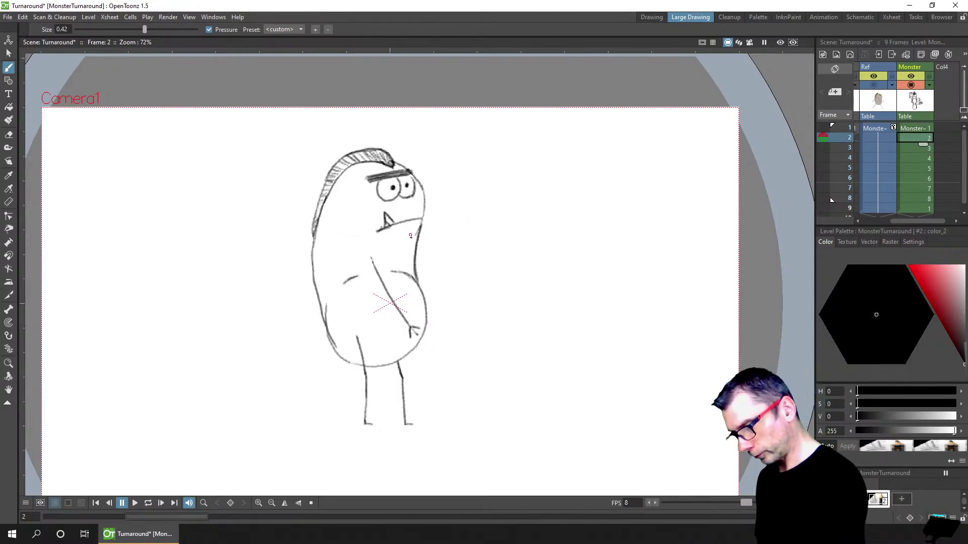
key("period")
key("comma")
key("period")
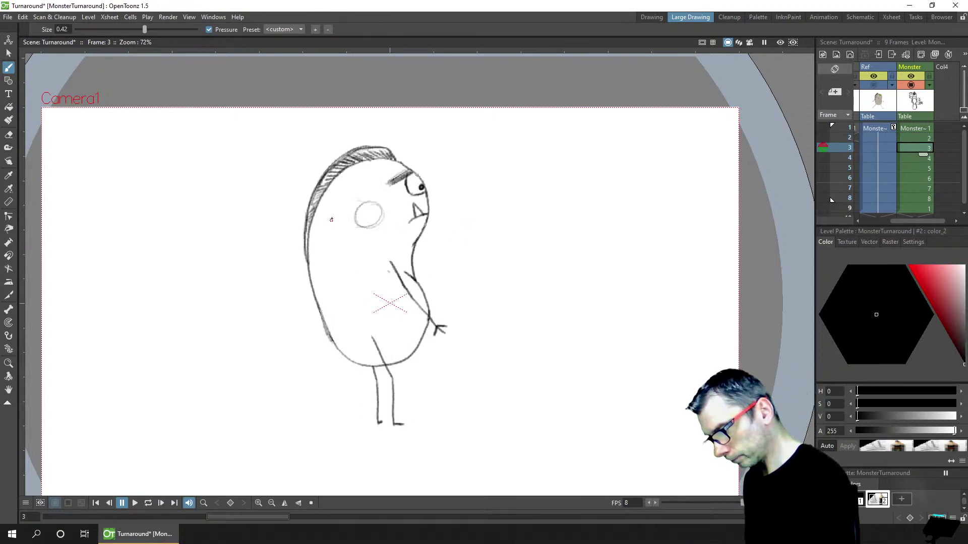
key("comma")
key("period")
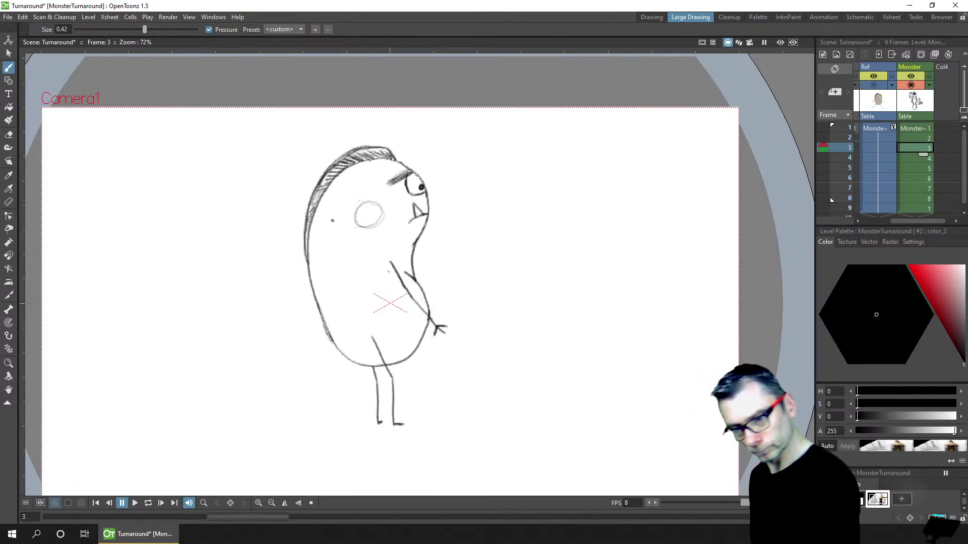
key("comma")
key("period")
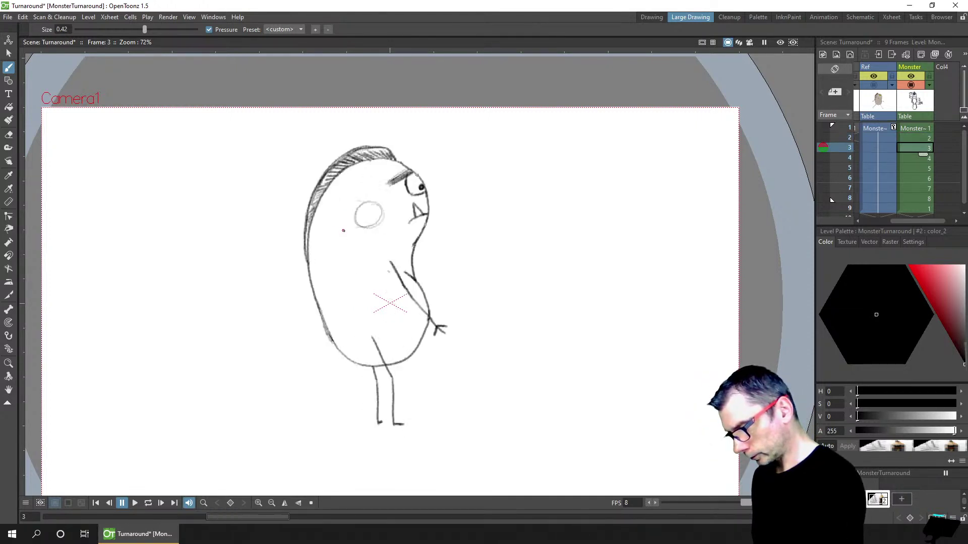
key("comma")
key("period")
key("comma")
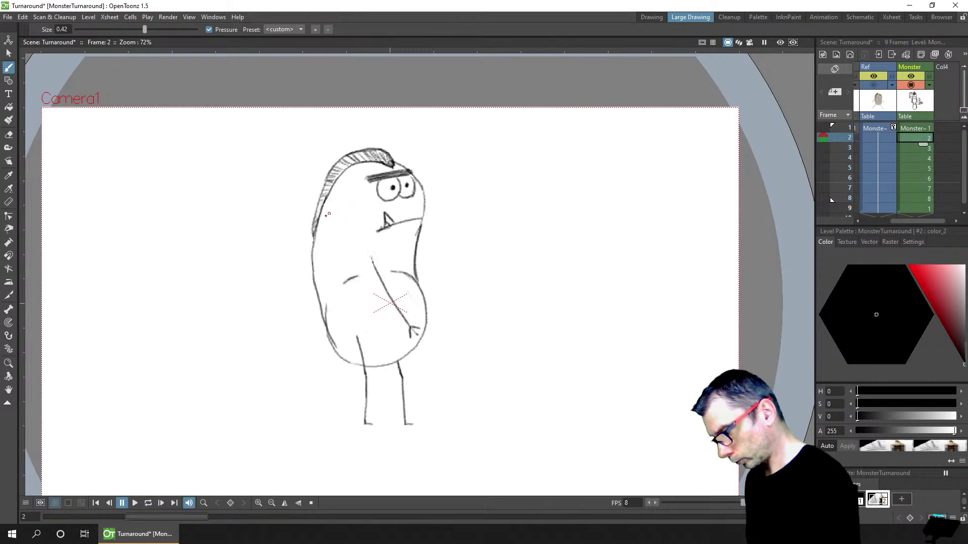
key("period")
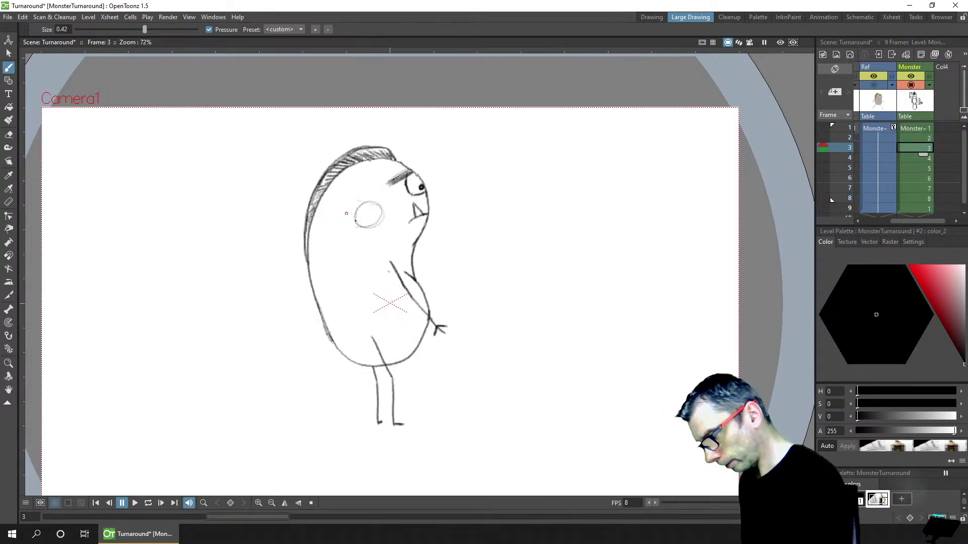
With onion skin showing the following frame, sketch an oval spot on the cheek near the mohawk in Monster frame 2 and save the scene
left_click(856, 158)
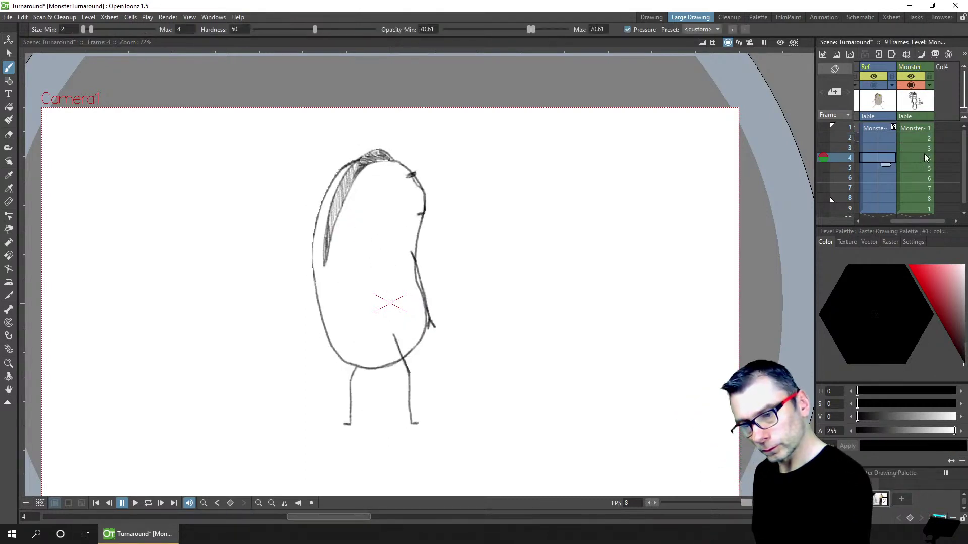
left_click(910, 158)
left_click(942, 158)
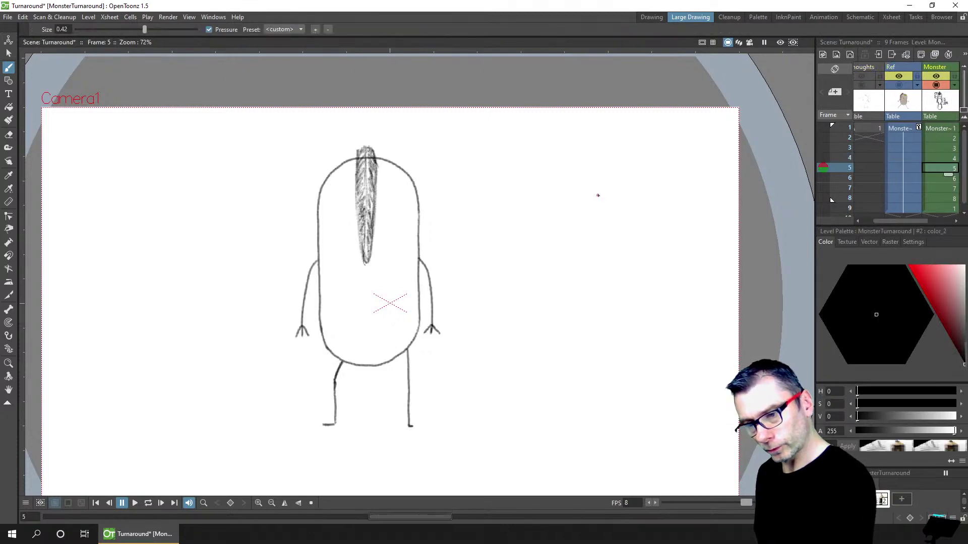
key("Up")
key("Up")
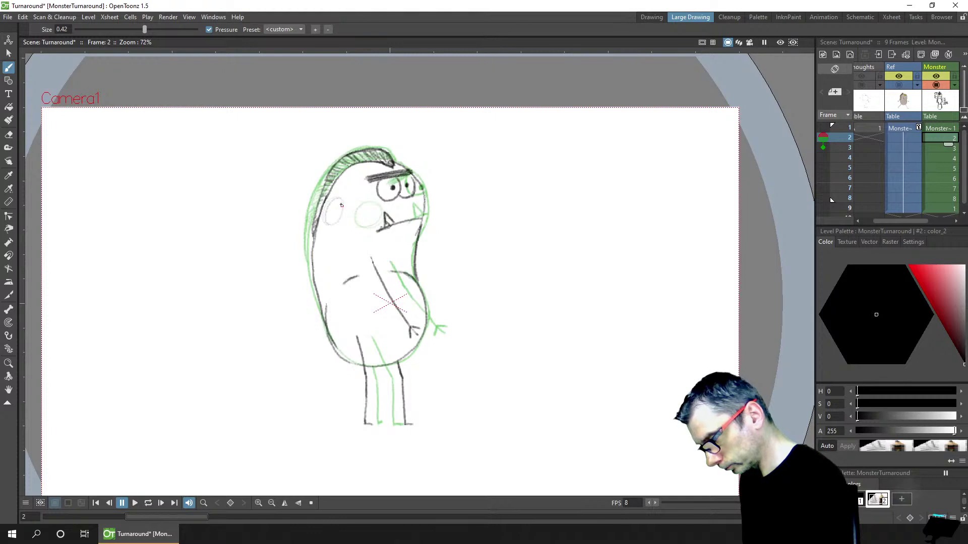
left_click_drag(327, 222, 325, 212)
key("e")
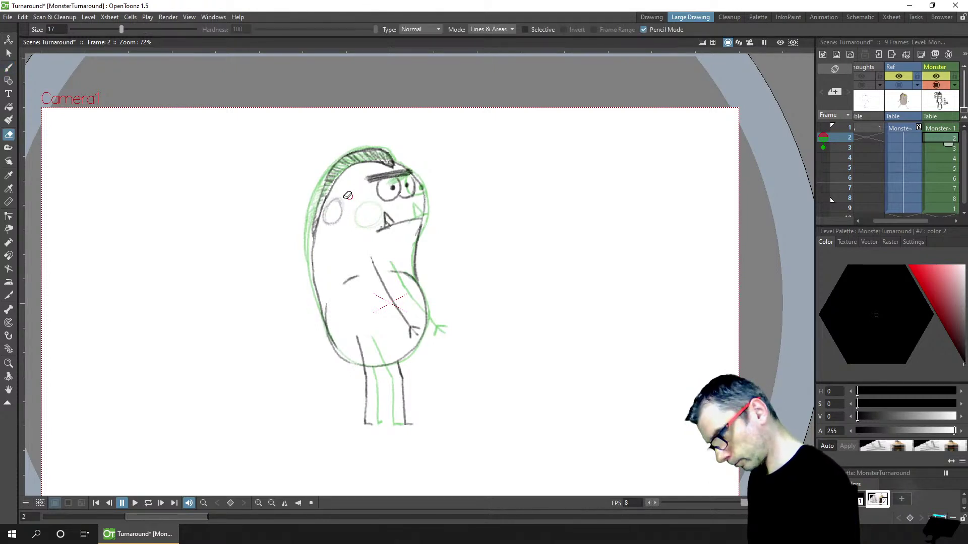
key("b")
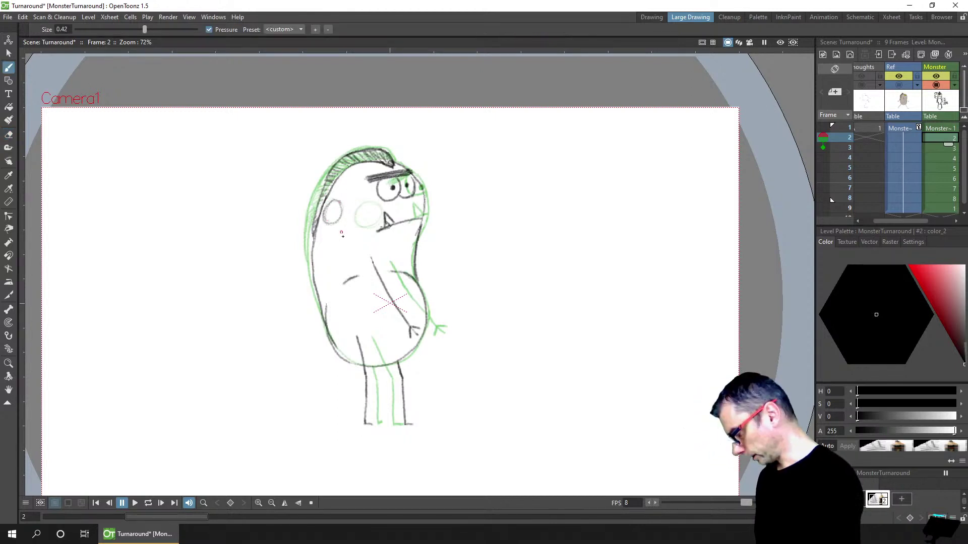
key("period")
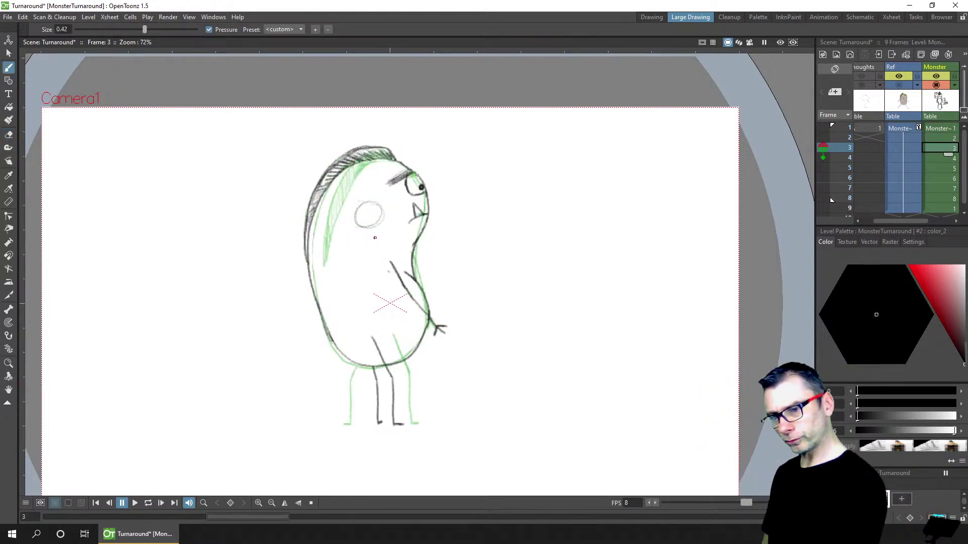
key("ctrl+s")
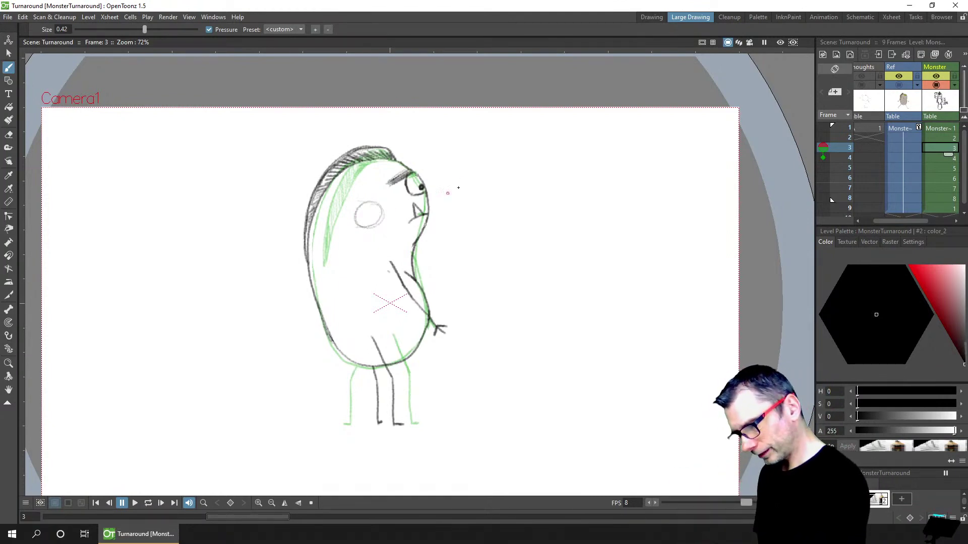
Draw guide lines in frame 3 from the cheek spot's upper and lower edges toward the eye and the mouth
key("comma")
key("period")
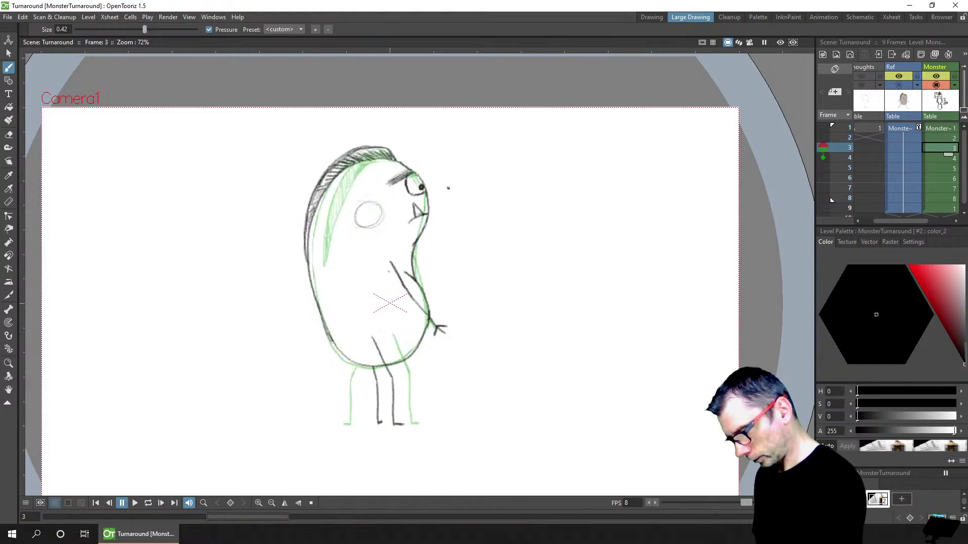
key("comma")
key("period")
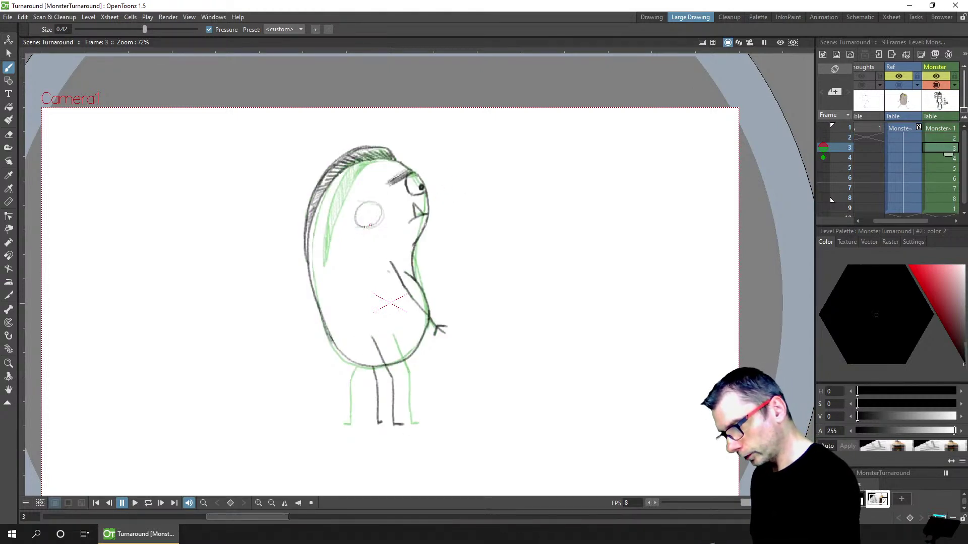
key("comma")
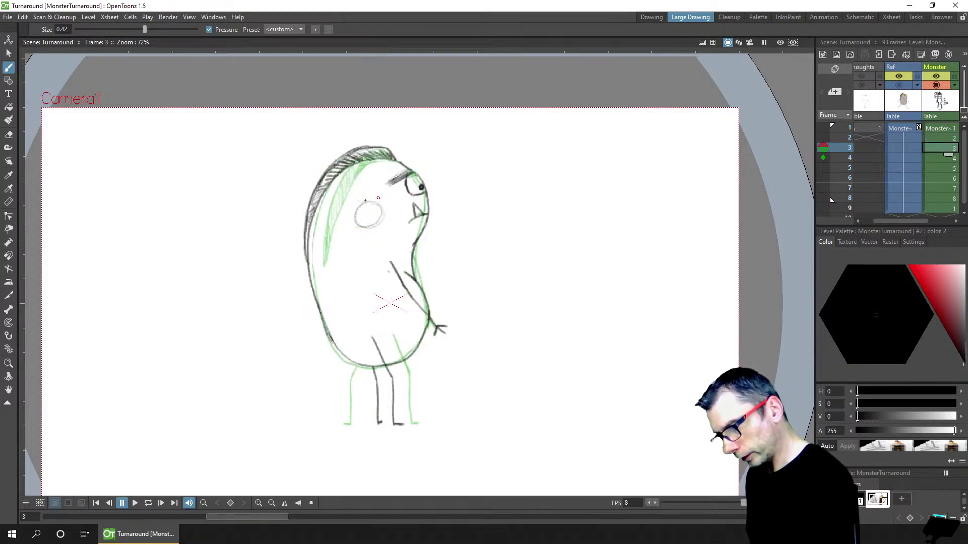
left_click_drag(373, 201, 410, 195)
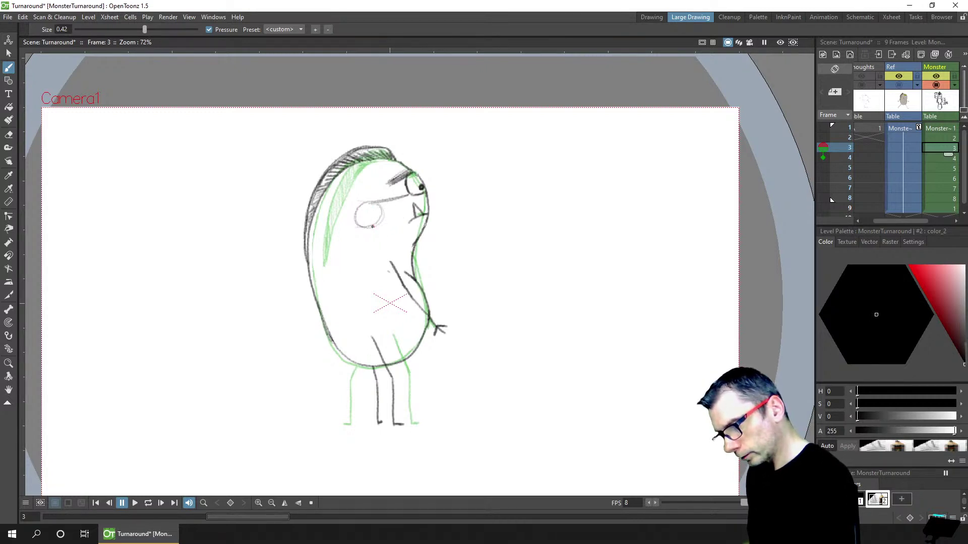
left_click_drag(399, 224, 416, 221)
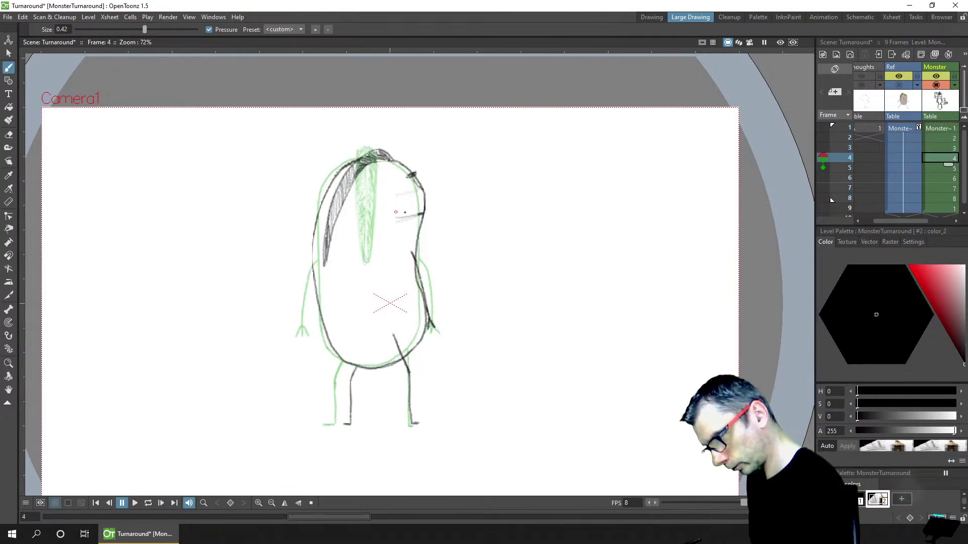
Sketch an oval cheek spot between the guide lines in frame 4 and play the turnaround to check it
left_click_drag(405, 212, 401, 193)
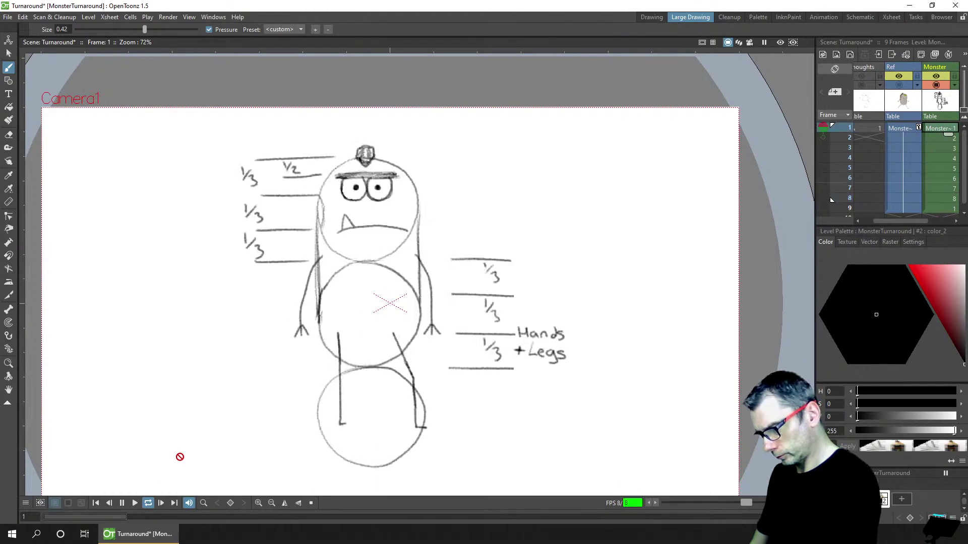
left_click(121, 503)
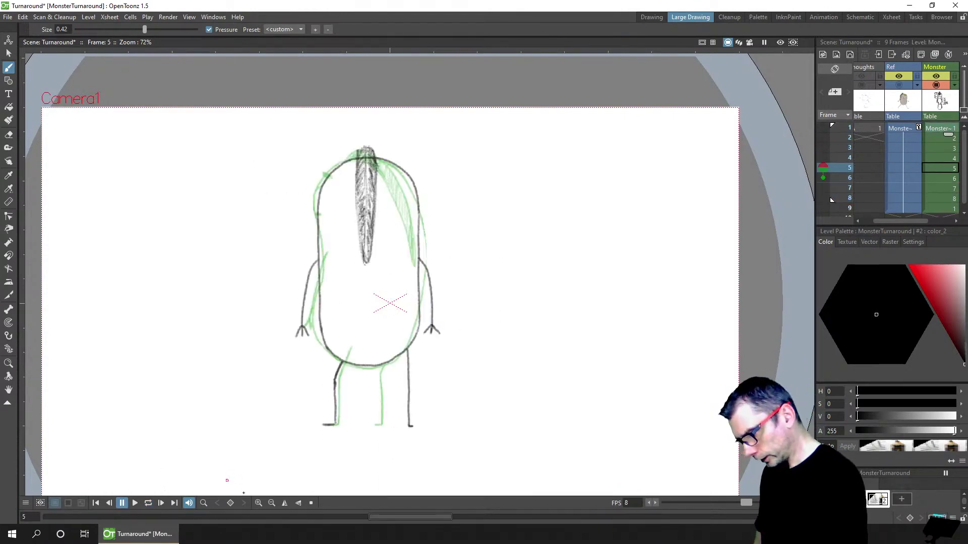
Redraw the cheek spot between guide lines in frame 2, erase the earlier oval, and check the looped playback
left_click(76, 517)
left_click(137, 516)
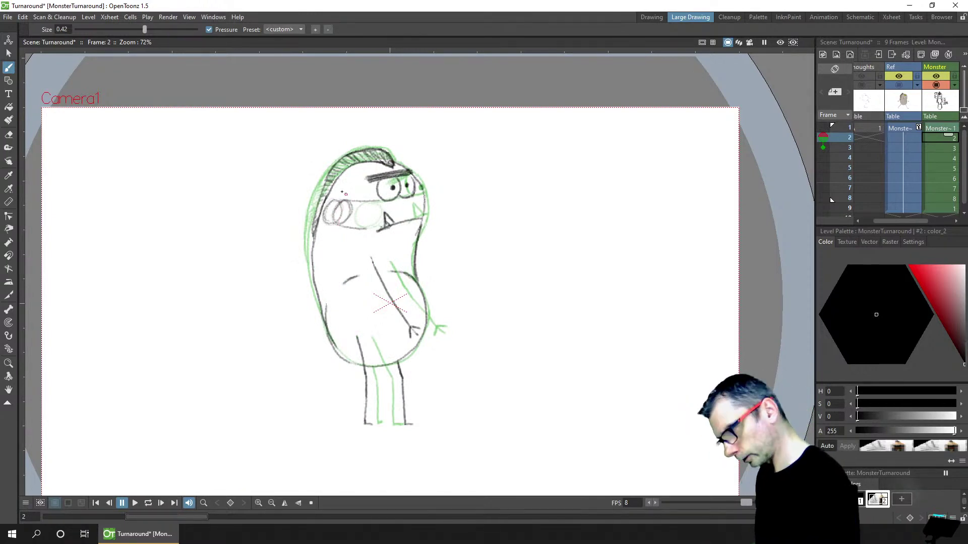
key("a")
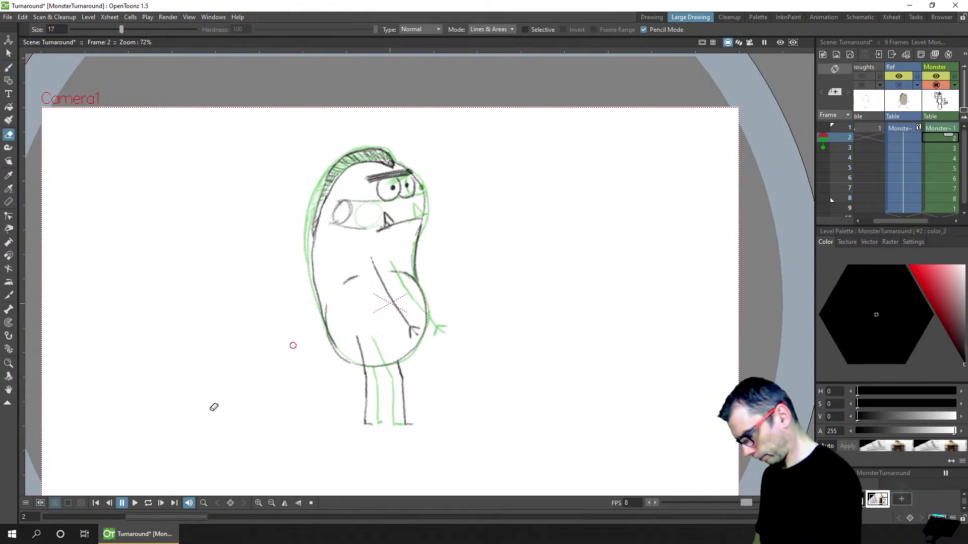
left_click(152, 504)
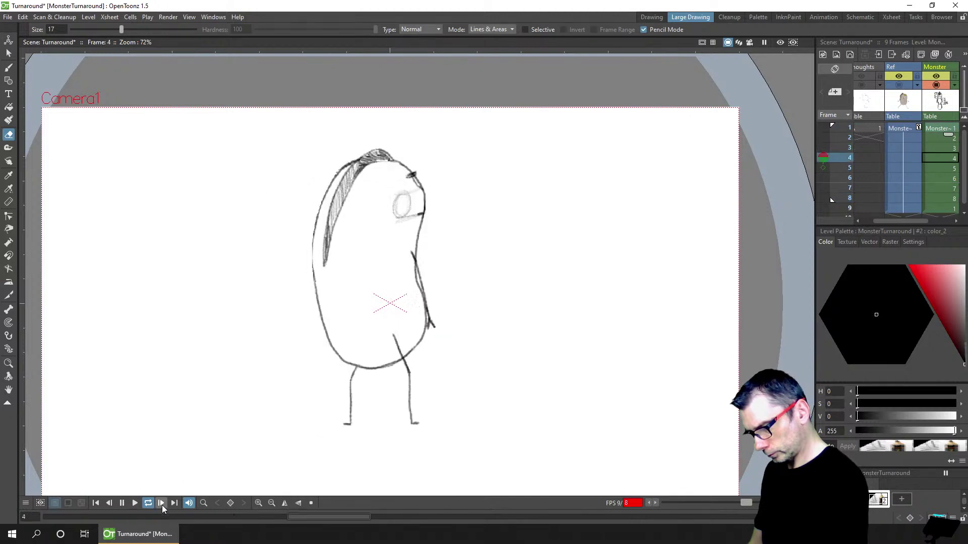
left_click(97, 503)
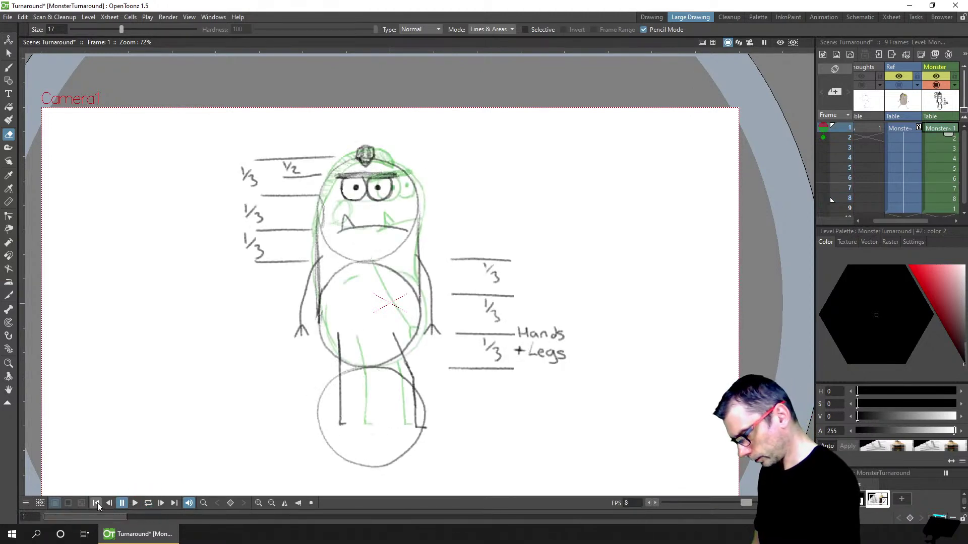
key("Down")
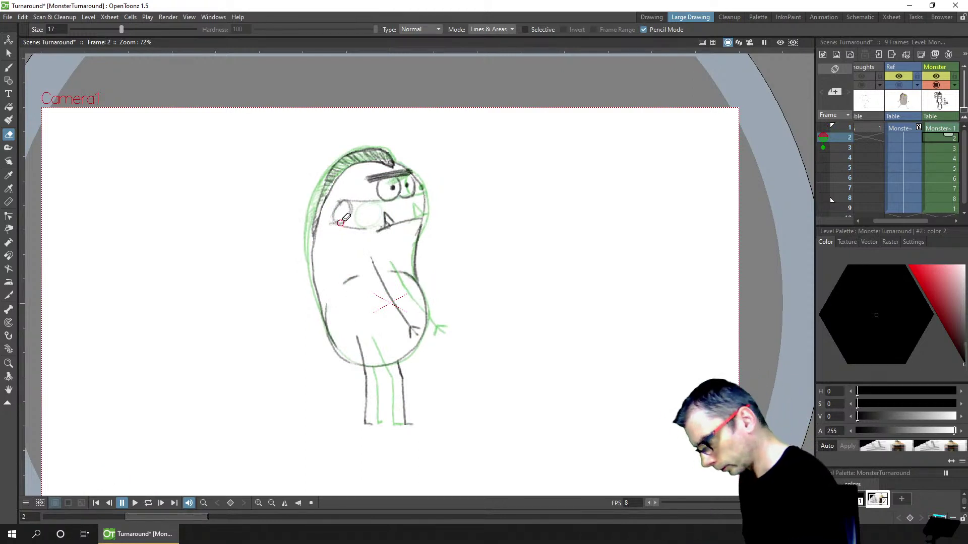
key("b")
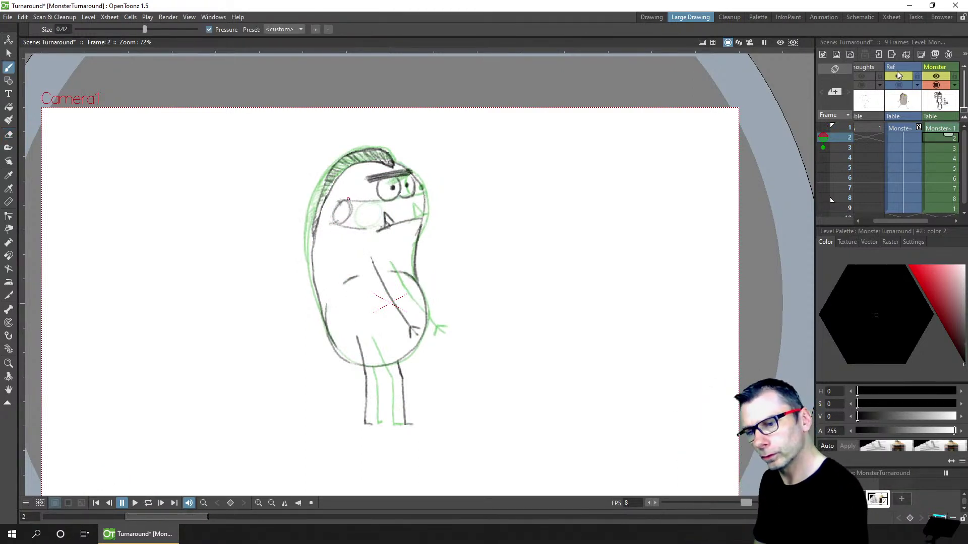
Briefly show the Ref layer to compare its cheek spots with the sketch, hide it again, and return to Monster frame 2
left_click(898, 85)
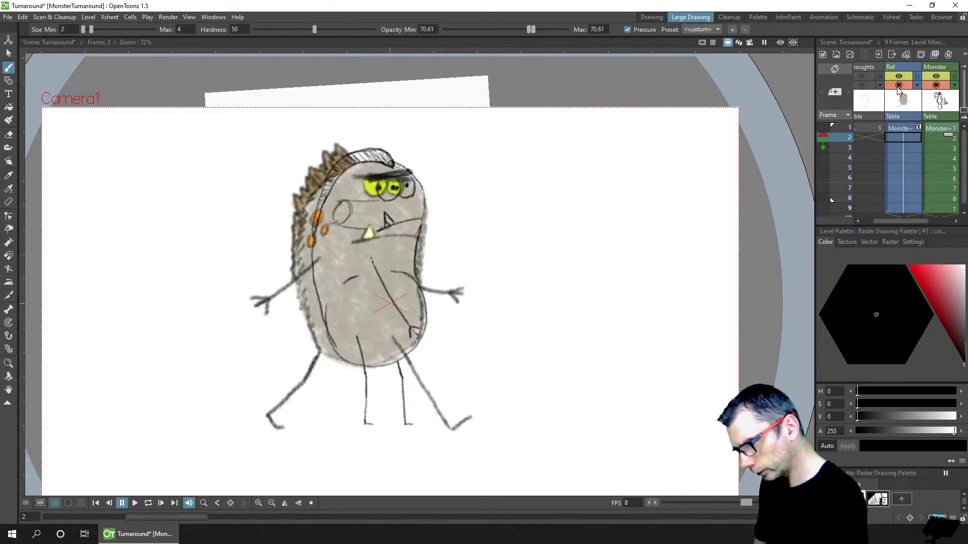
left_click(899, 85)
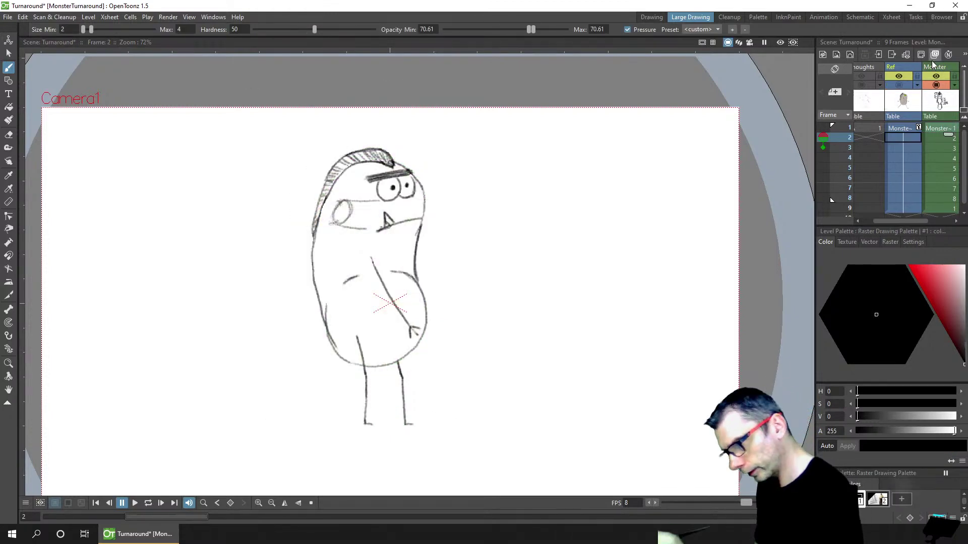
left_click(940, 137)
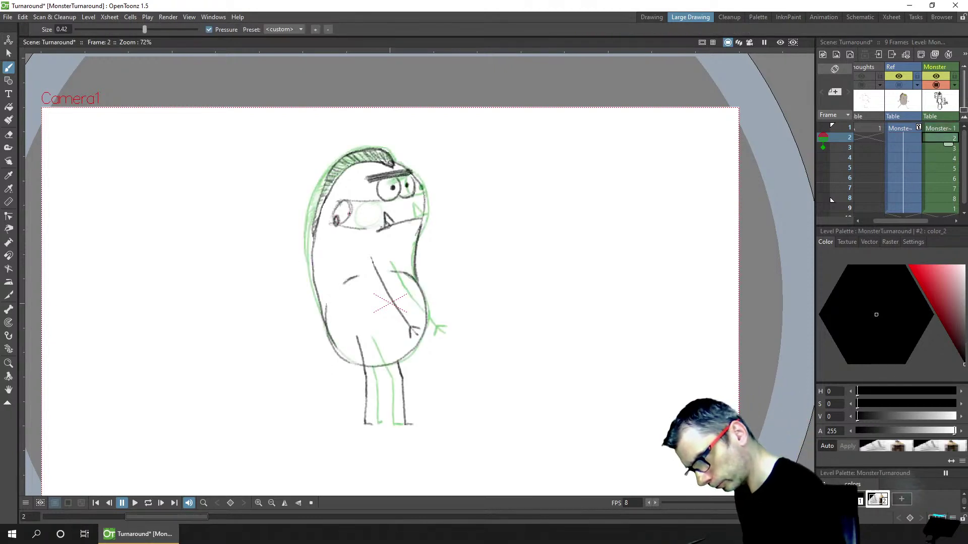
Erase the misplaced small spot in frame 2 and sketch three small ovals inside the cheek oval
key("e")
scroll(334, 222, "up", 3)
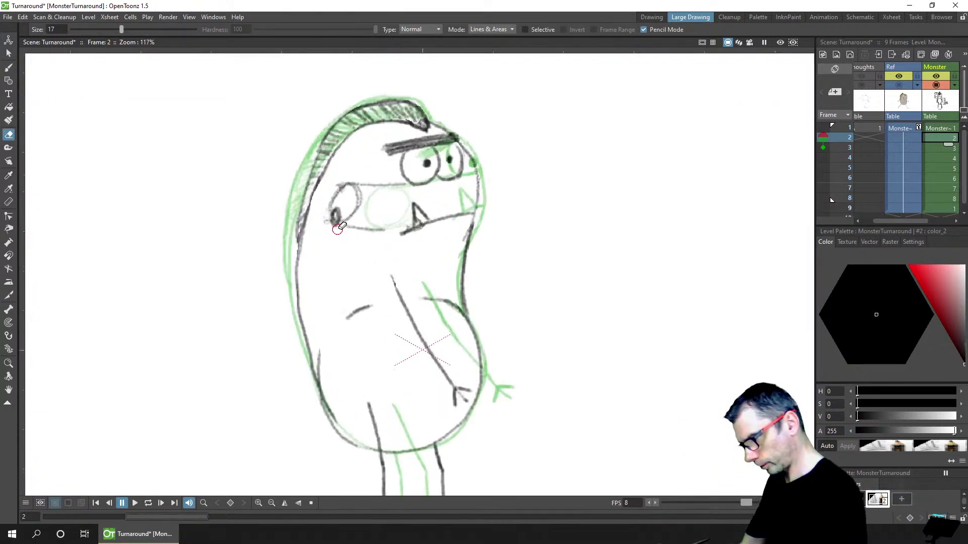
left_click_drag(338, 226, 337, 230)
key("b")
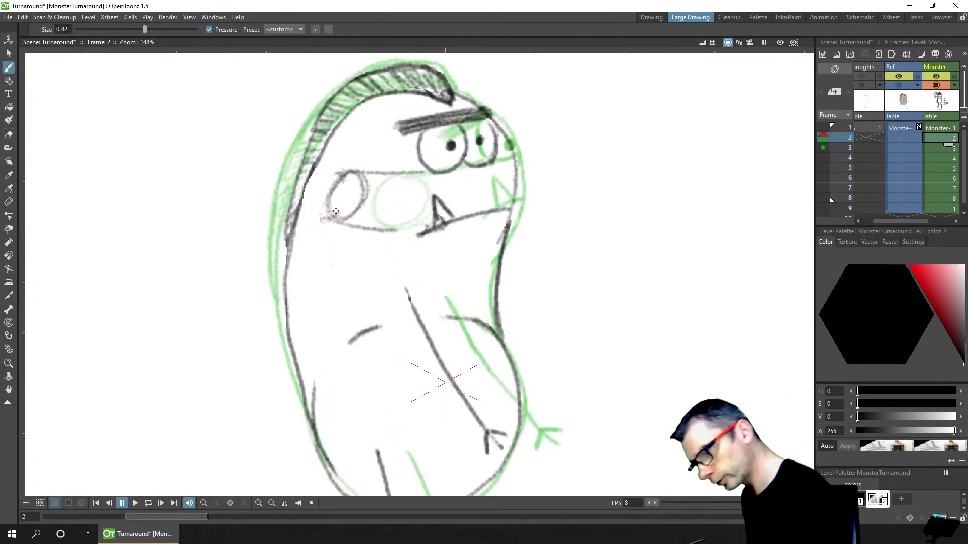
left_click_drag(335, 201, 339, 216)
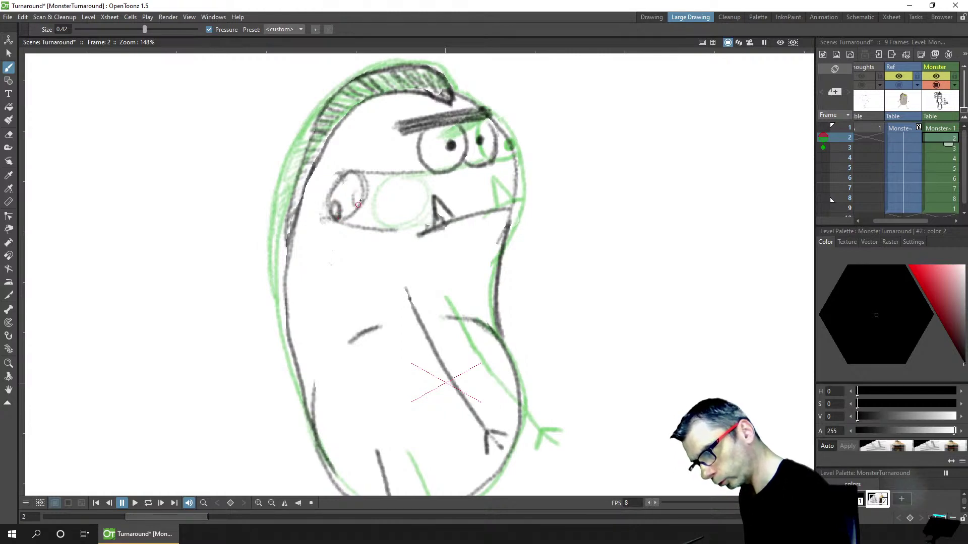
mouse_move(353, 208)
left_mouse_down()
mouse_move(353, 173)
mouse_move(351, 191)
left_mouse_up()
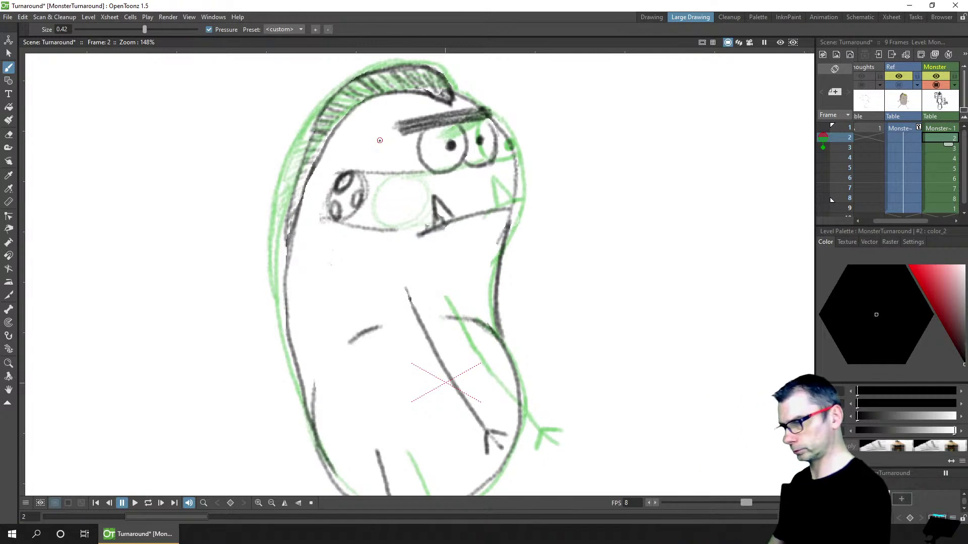
Sketch three small ovals inside the cheek circle in frame 3 and flip against frame 2 to compare their placement
key("period")
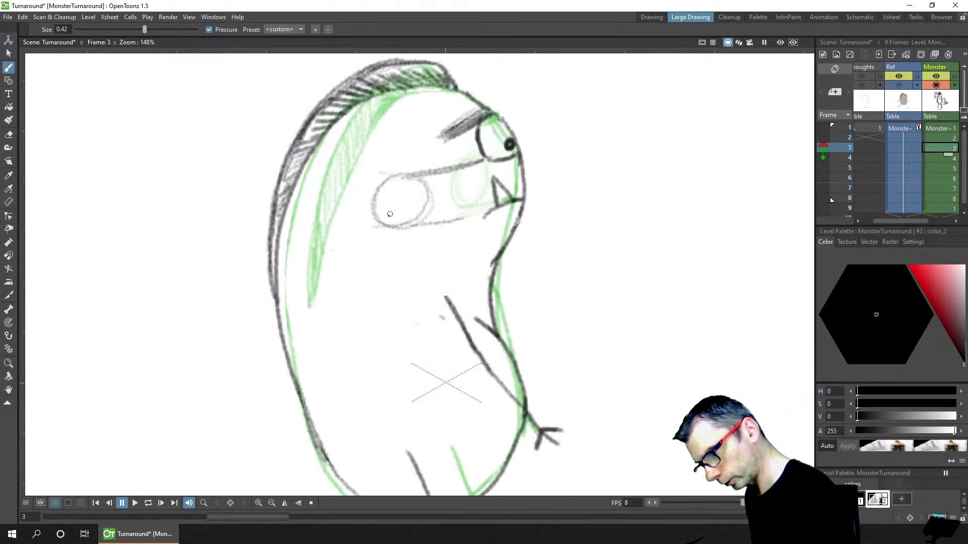
mouse_move(389, 214)
left_mouse_down()
mouse_move(392, 226)
mouse_move(395, 212)
mouse_move(421, 209)
left_mouse_up()
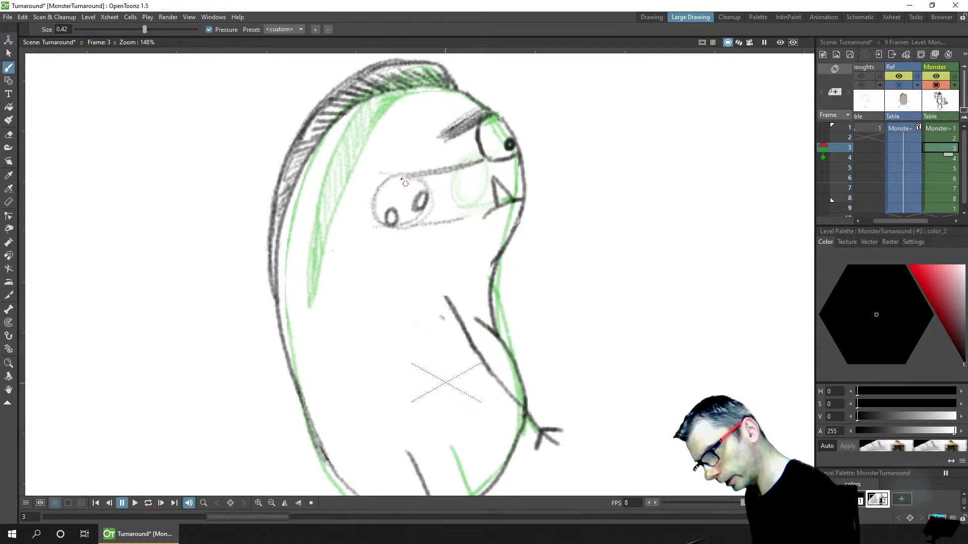
mouse_move(395, 177)
left_mouse_down()
mouse_move(391, 196)
mouse_move(399, 194)
left_mouse_up()
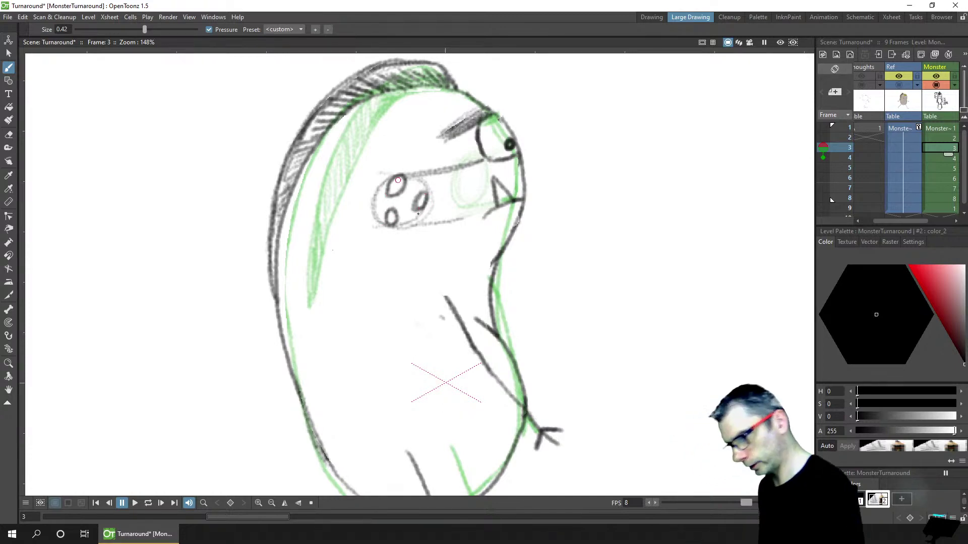
key("comma")
key("period")
key("comma")
key("period")
key("comma")
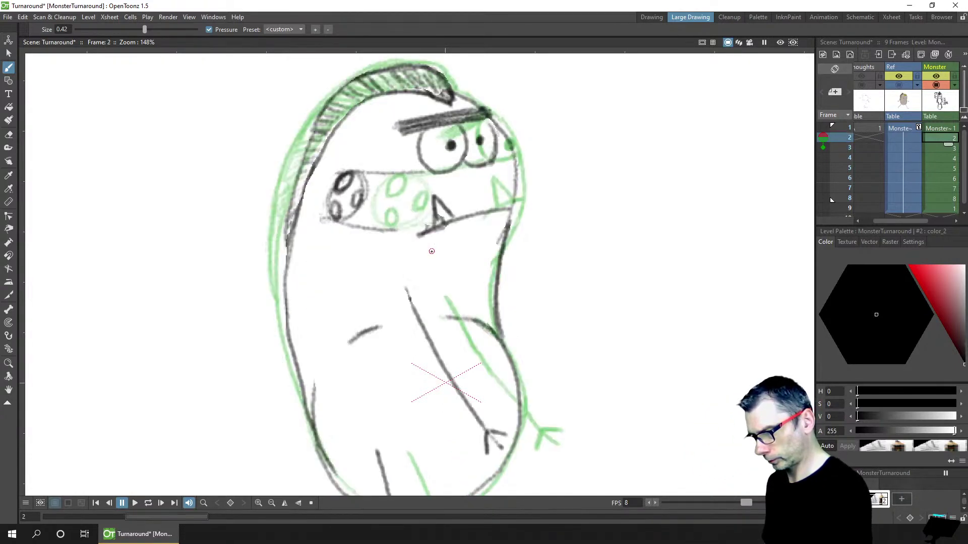
Sketch three small ovals inside the cheek oval in frame 4, matching the arrangement in frame 3
key("period")
key("period")
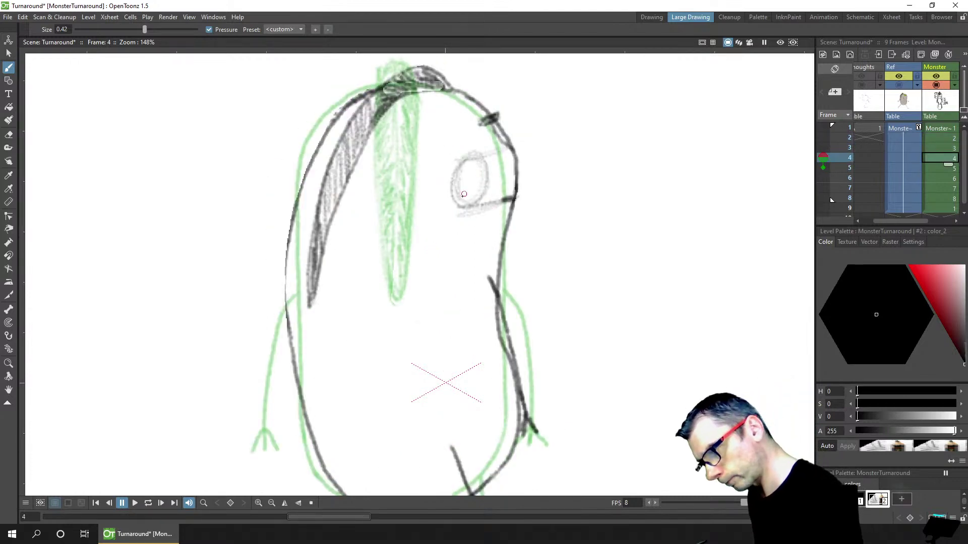
mouse_move(473, 198)
left_mouse_down()
mouse_move(465, 194)
mouse_move(485, 169)
left_mouse_up()
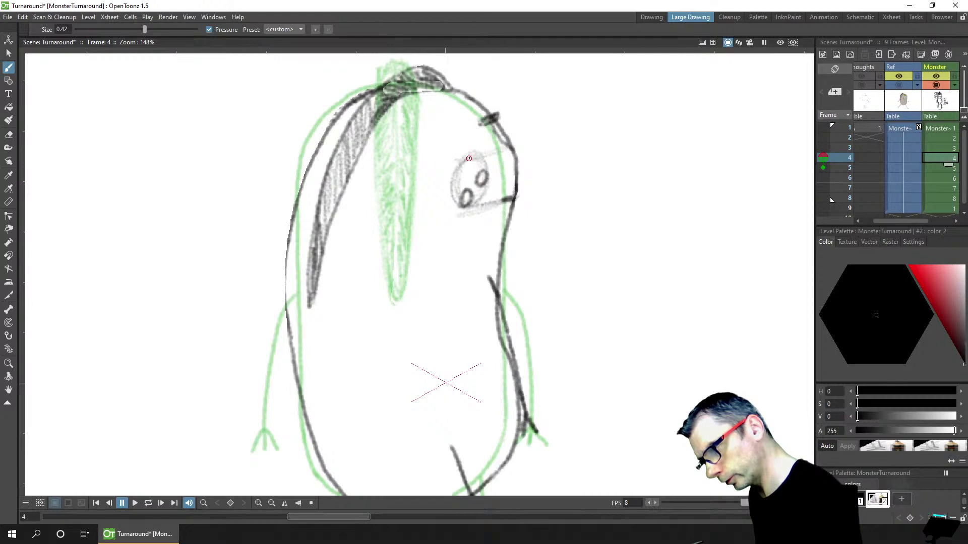
Flip back and forth through the first frames of the turnaround to examine how the cheek spots move
key("comma")
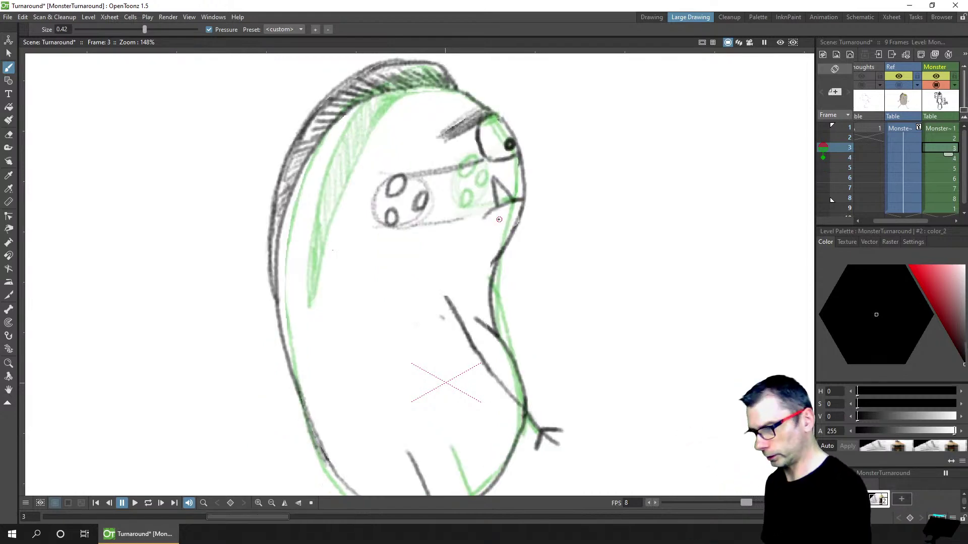
key("comma")
key("comma")
key("period")
key("period")
key("period")
key("comma")
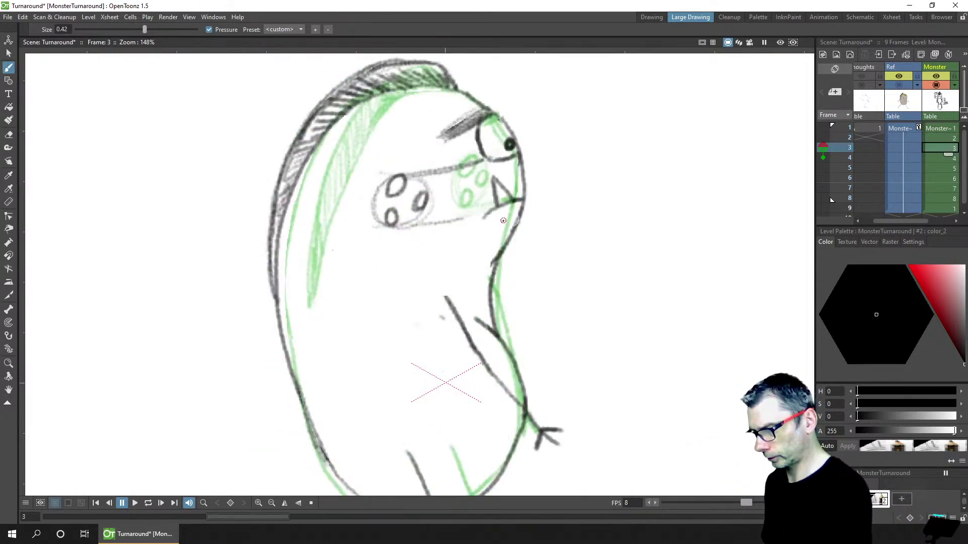
key("period")
key("period")
key("comma")
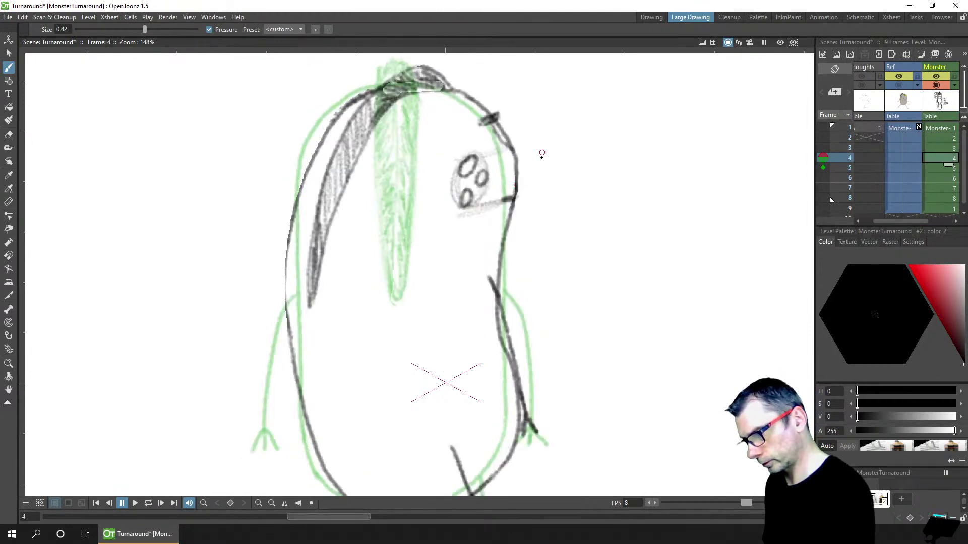
key("period")
key("comma")
key("comma")
key("comma")
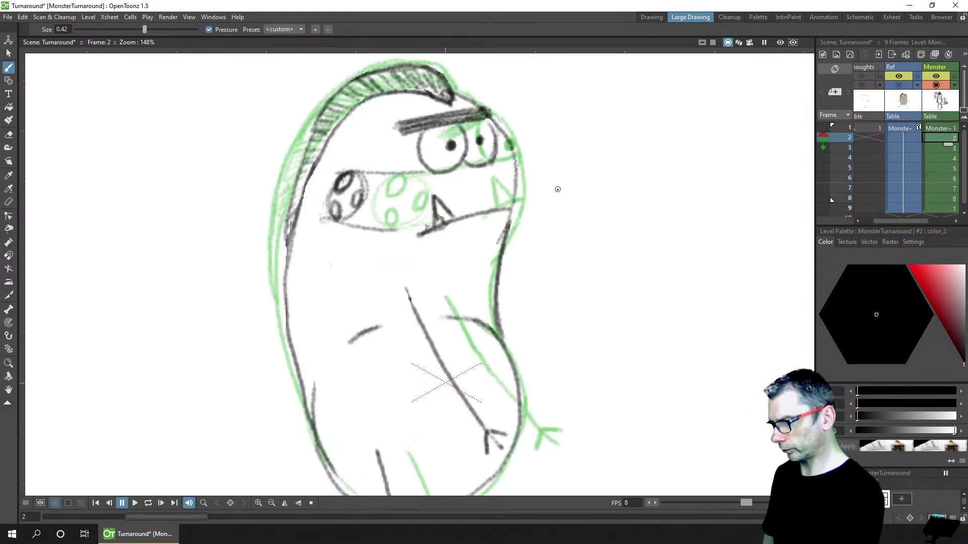
key("comma")
key("period")
key("period")
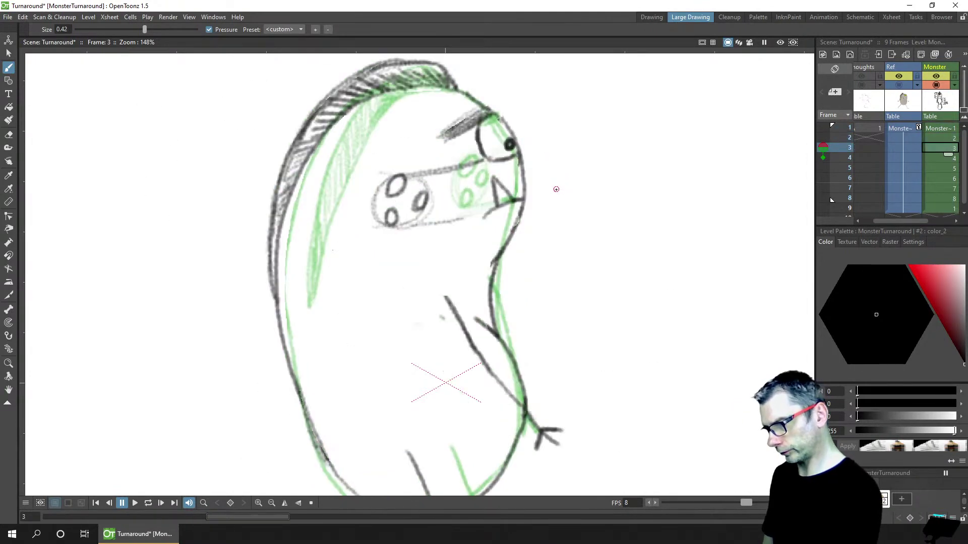
key("period")
key("comma")
key("comma")
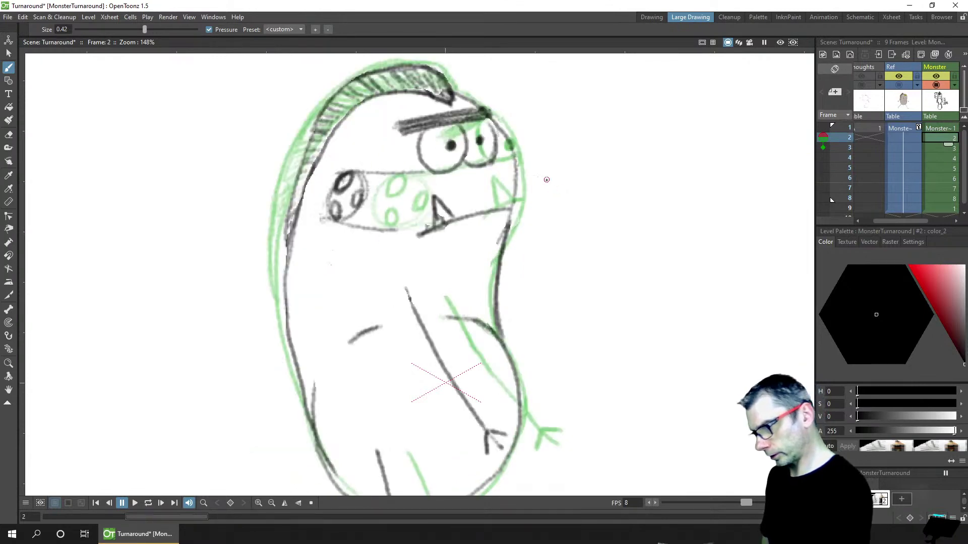
In frame 1, erase the trial curve, turn off onion skin, sketch a small partial spot on the head's edge near eye level, and save
key("comma")
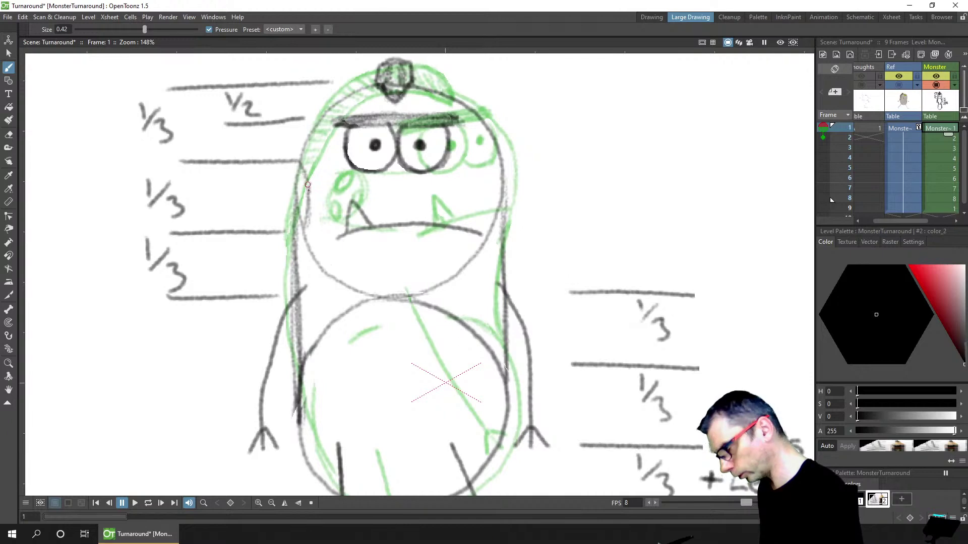
key("a")
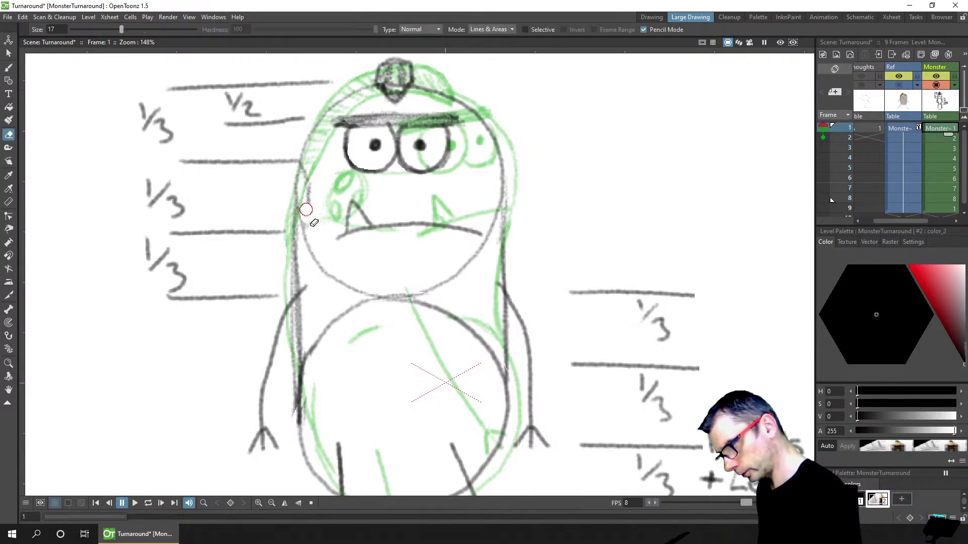
key("b")
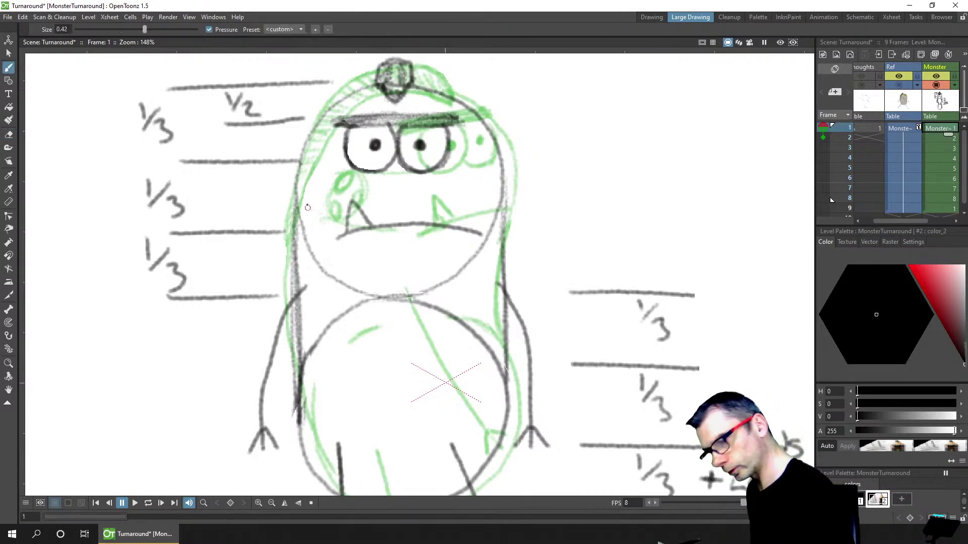
left_click(823, 137)
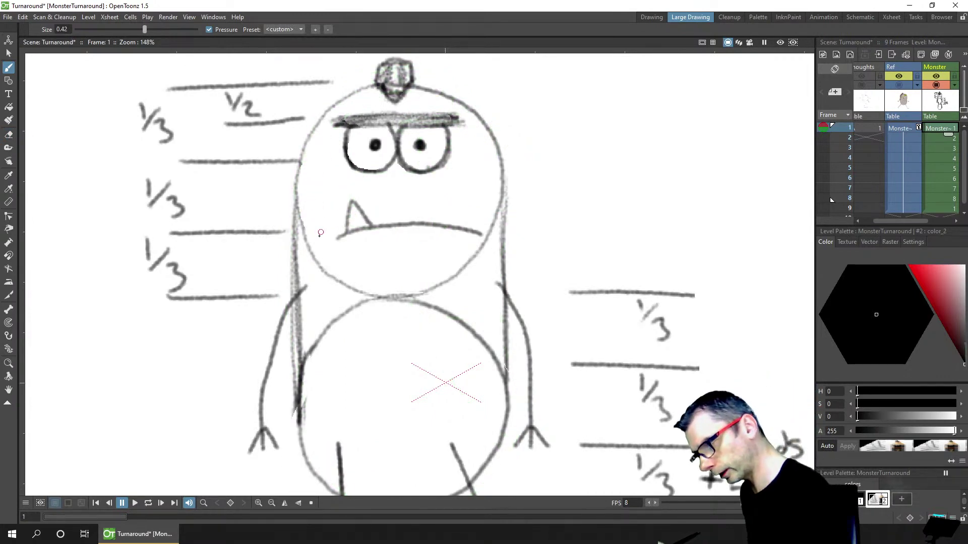
key("period")
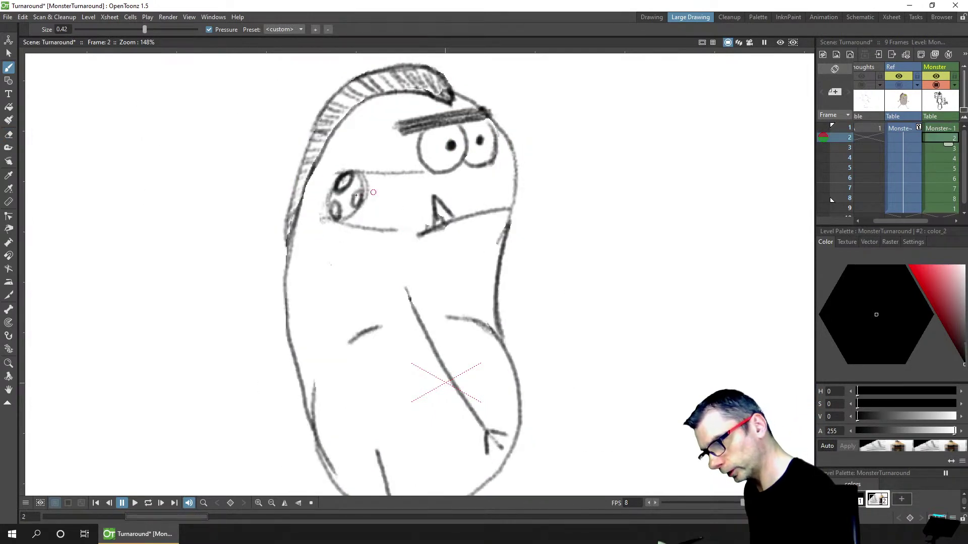
key("comma")
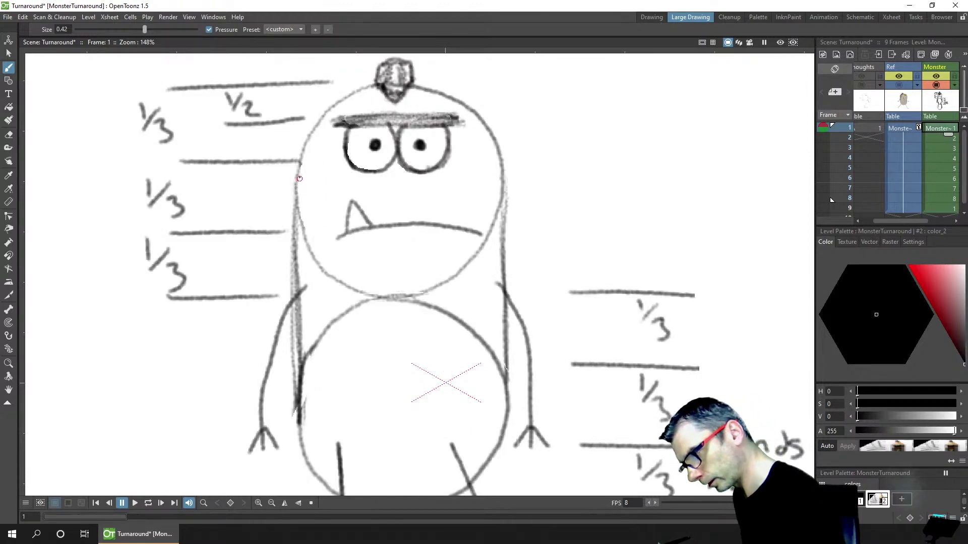
mouse_move(299, 178)
left_mouse_down()
mouse_move(297, 201)
mouse_move(298, 181)
left_mouse_up()
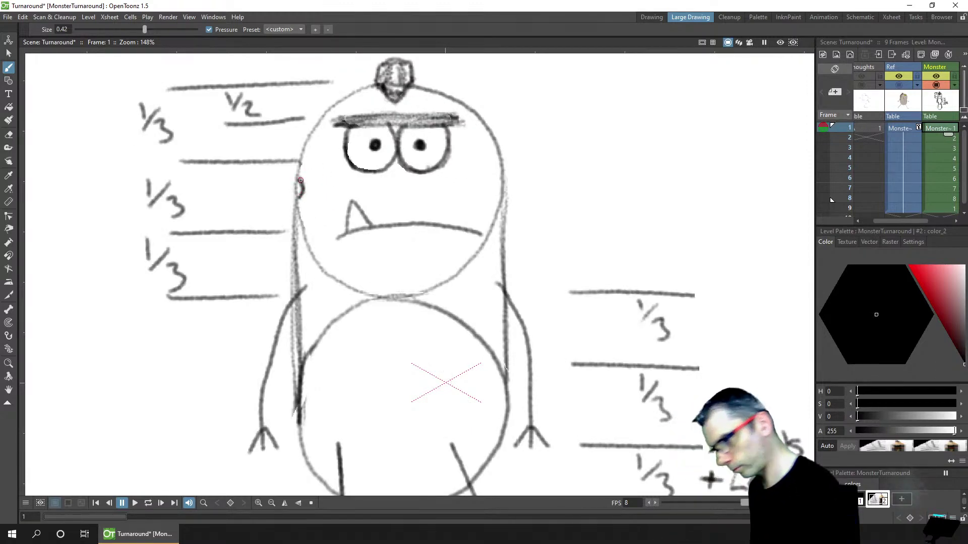
key("ctrl+s")
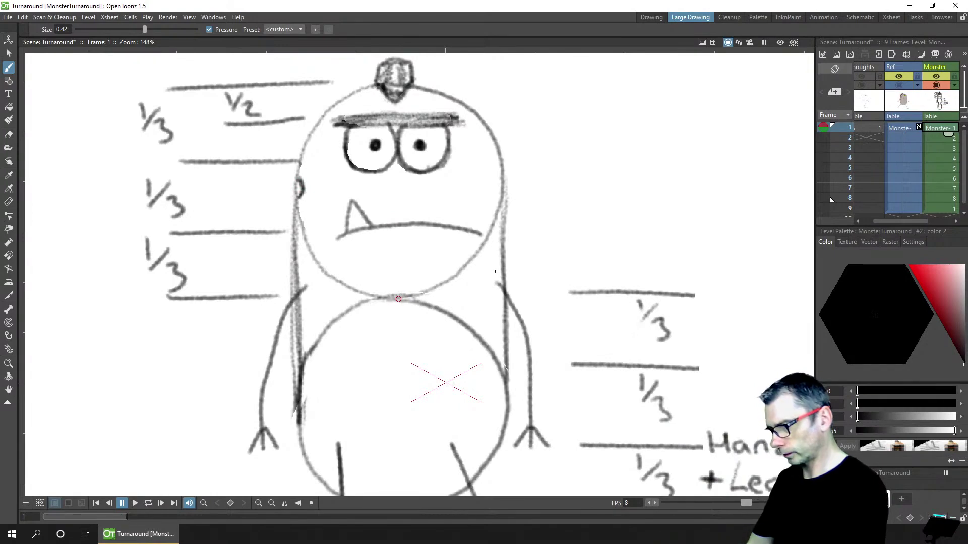
Play the turnaround in a loop, pause it, and inspect the cheek spots in frames 1 and 2
scroll(512, 265, "down", 5)
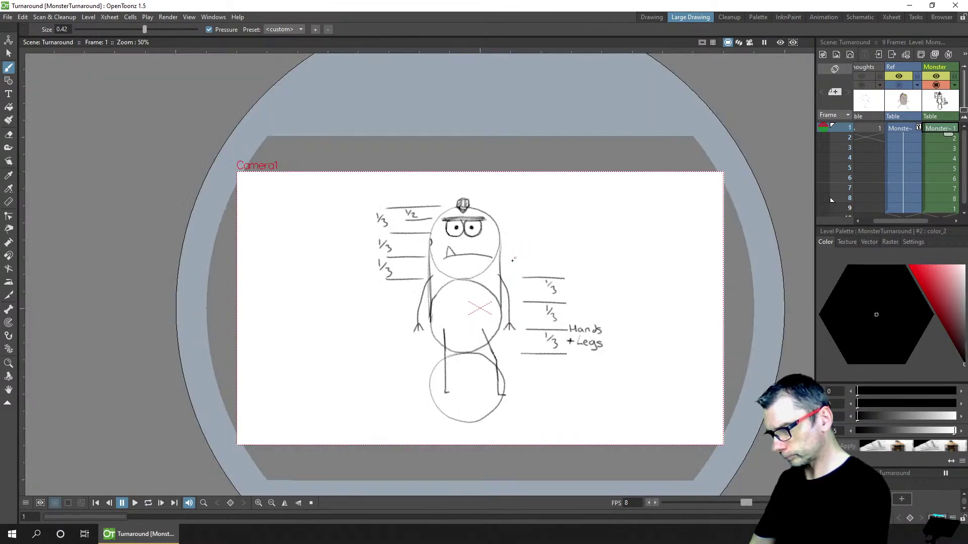
left_click(148, 503)
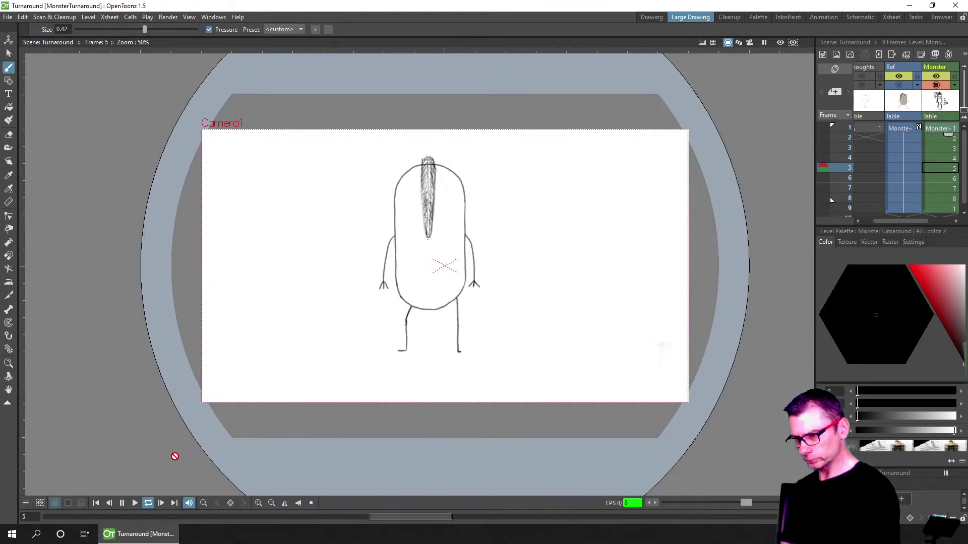
left_click(122, 503)
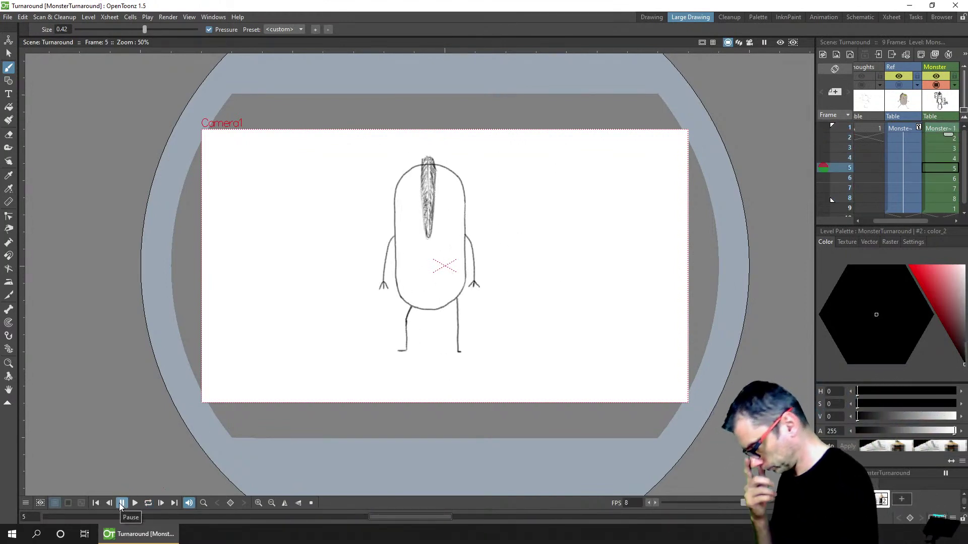
left_click(64, 517)
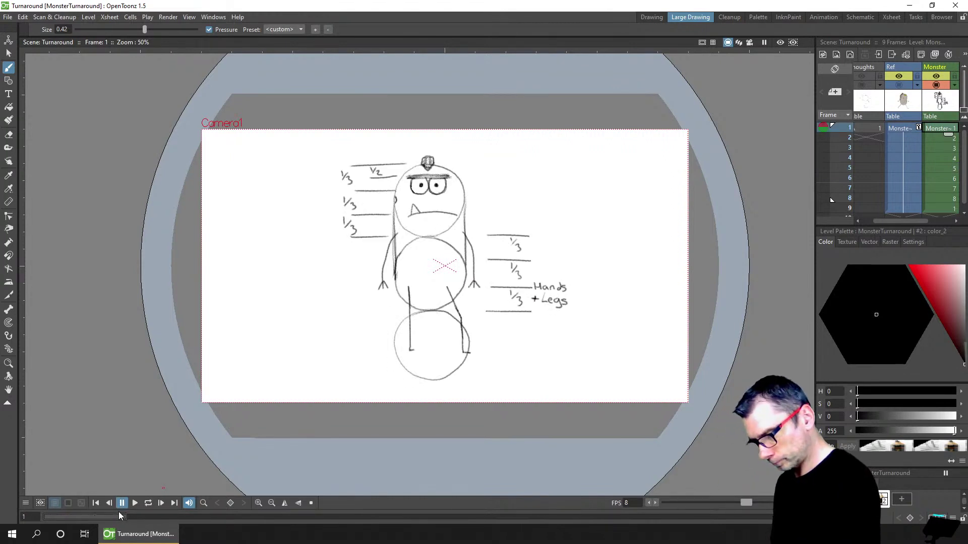
left_click(138, 516)
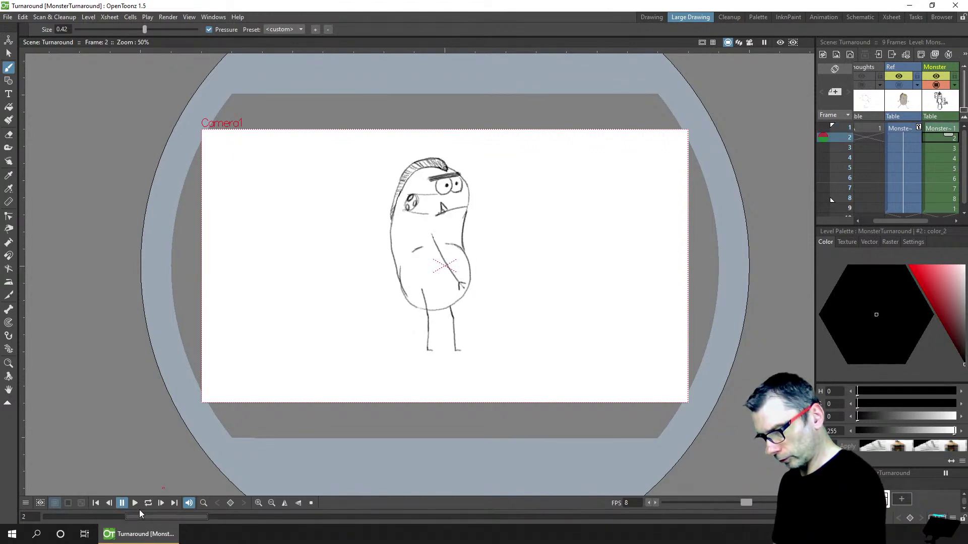
Show the reference drawing, view it alone to examine its cheek spots, and restore the view to the monster drawing only
left_click(900, 85)
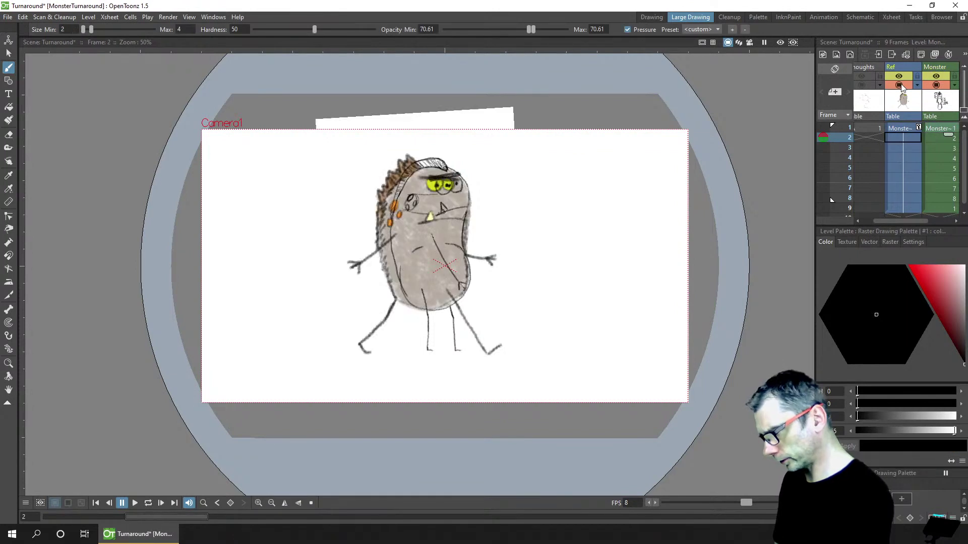
left_click(935, 86)
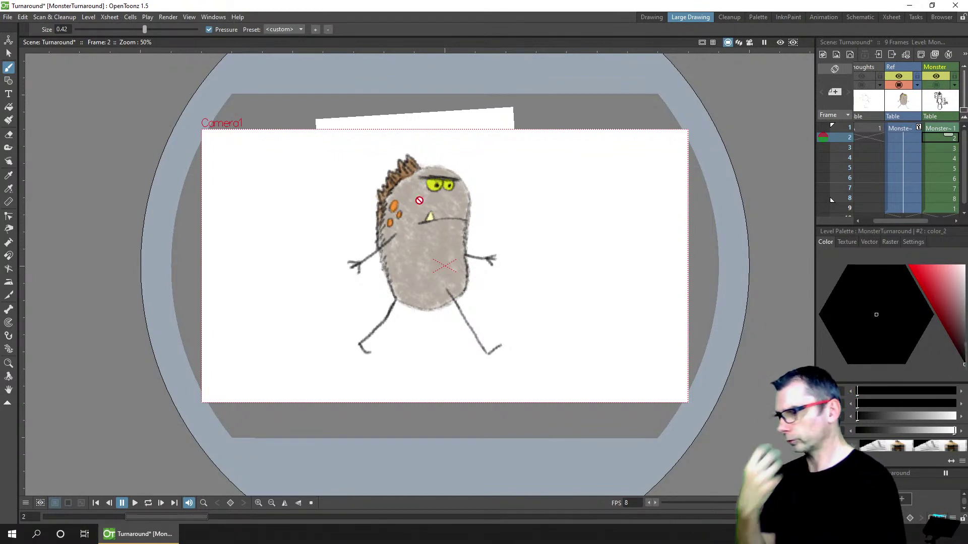
left_click(899, 85)
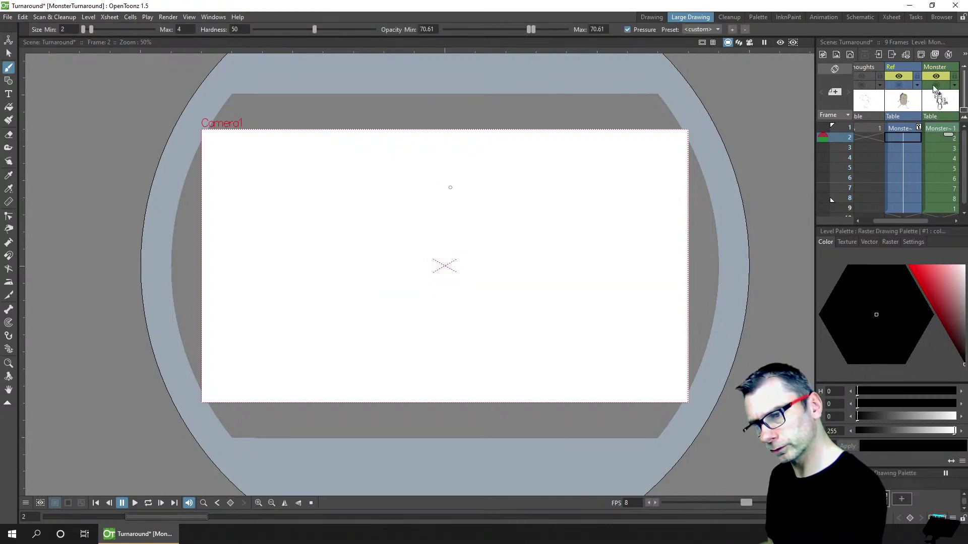
left_click(938, 139)
In frame 2, sketch a rounded guide curve for the bottom of the head, from the back edge to below the mouth
scroll(434, 214, "up", 3)
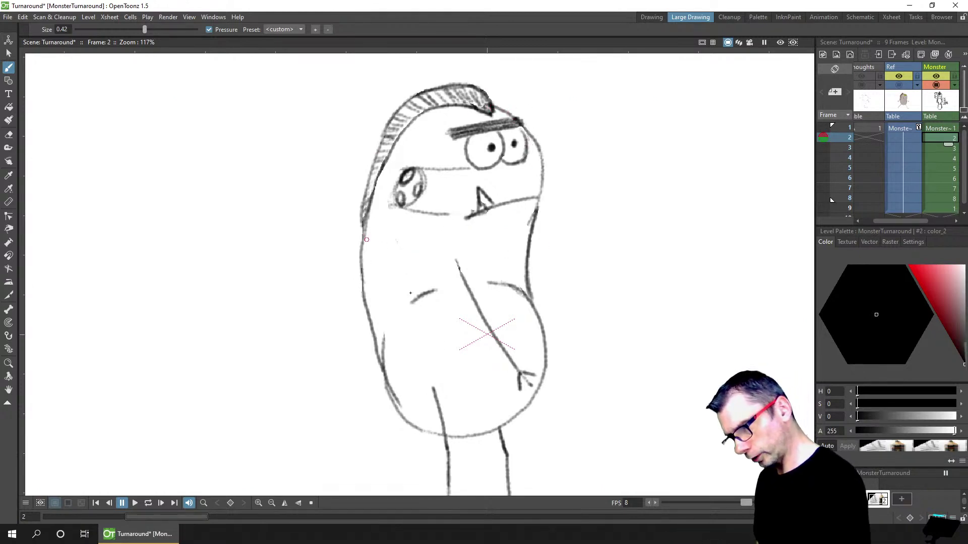
left_click_drag(388, 241, 466, 271)
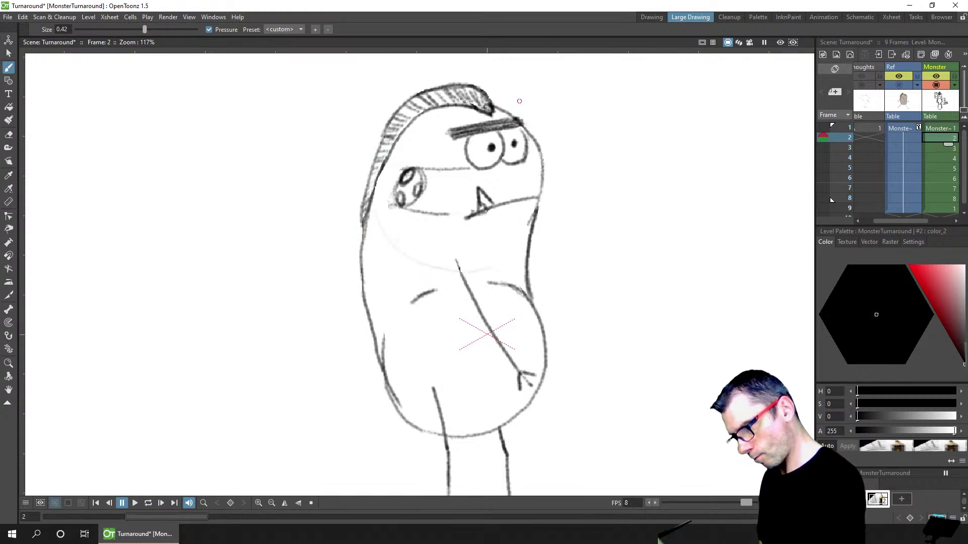
left_click_drag(391, 236, 512, 237)
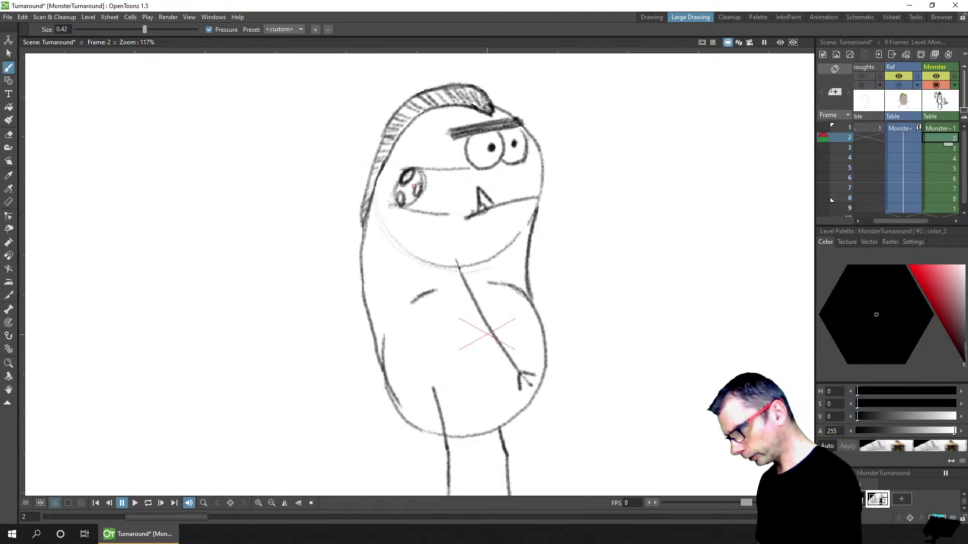
Select the cheek spots in frame 2, enlarge them to about 181% by 179%, rotate them slightly and shift them towards the head's back edge
left_click(9, 53)
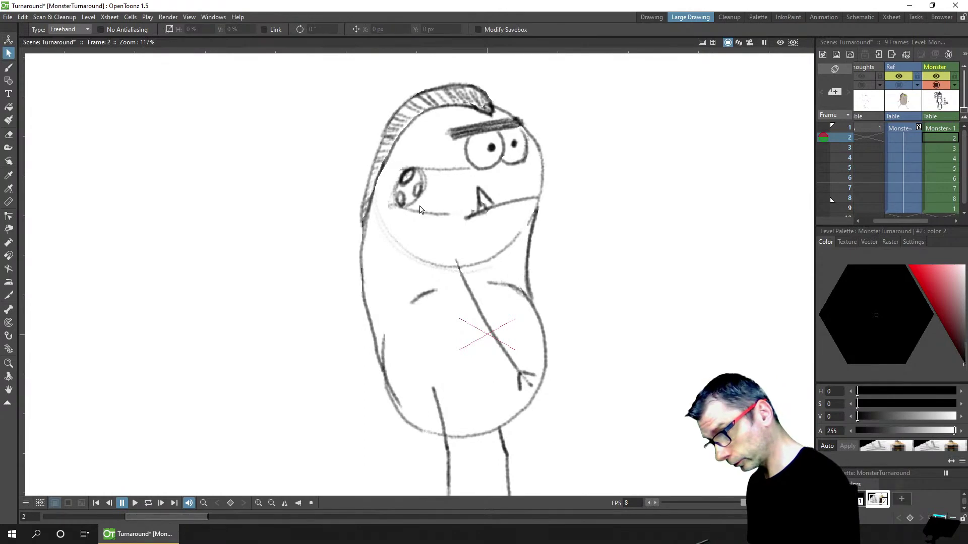
mouse_move(420, 209)
left_mouse_down()
mouse_move(436, 160)
mouse_move(391, 181)
mouse_move(409, 249)
mouse_move(442, 196)
mouse_move(465, 195)
left_mouse_up()
left_click_drag(399, 238, 389, 242)
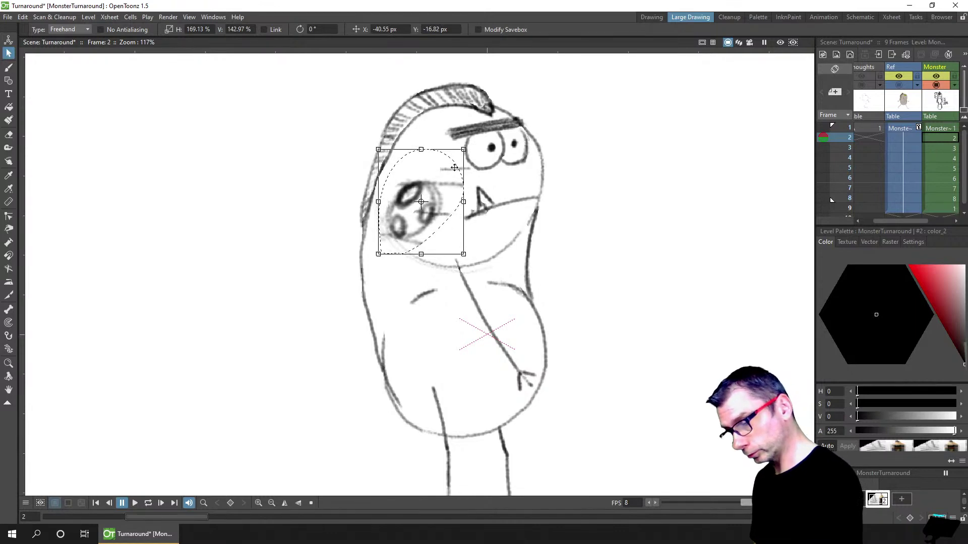
left_click_drag(464, 149, 466, 122)
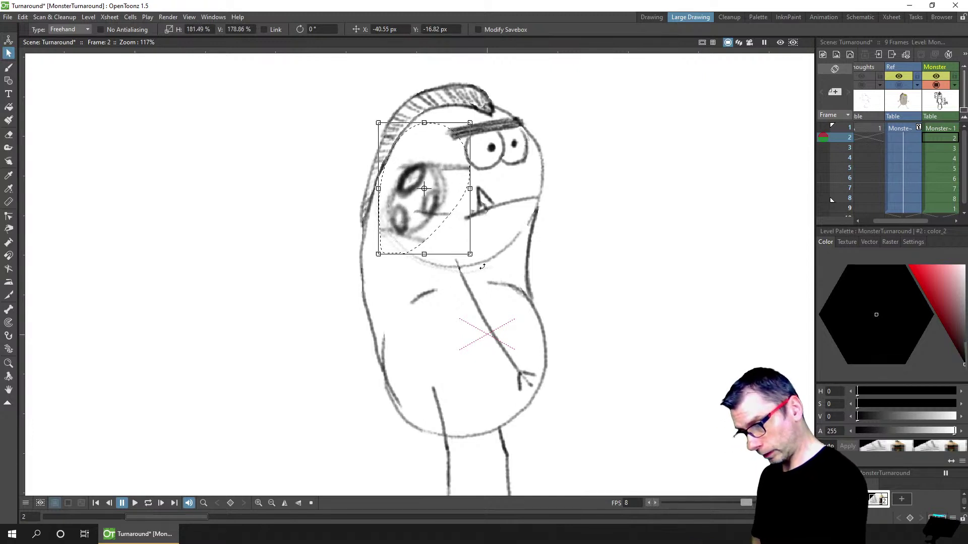
left_click_drag(480, 260, 486, 249)
left_click_drag(435, 229, 427, 229)
left_click(572, 233)
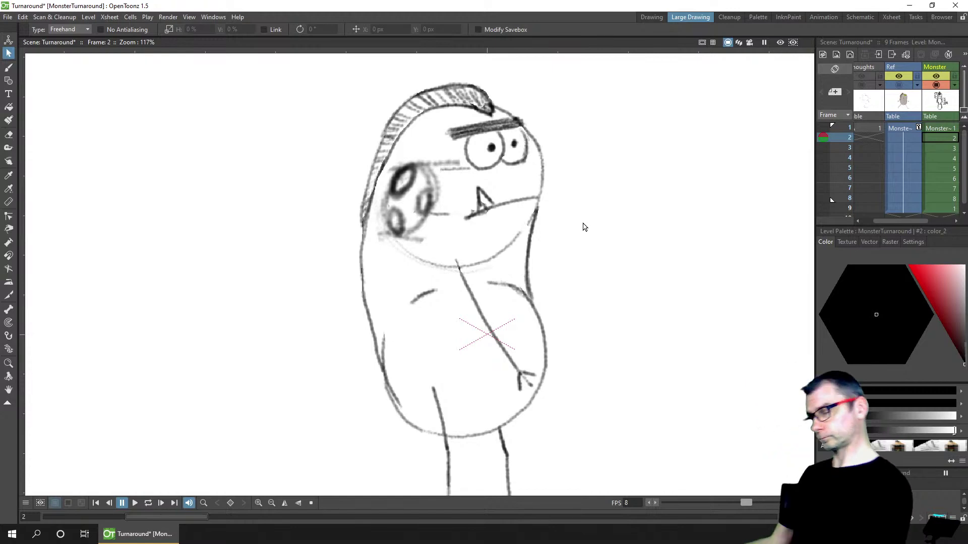
Darken and reshape the outlines of the enlarged cheek spots in frame 2
scroll(468, 229, "down", 8)
scroll(466, 234, "up", 6)
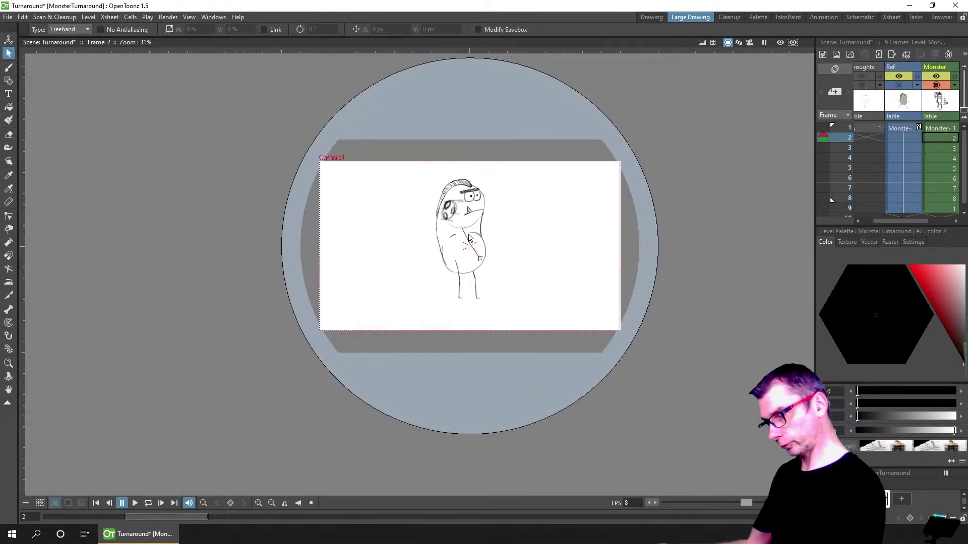
key("b")
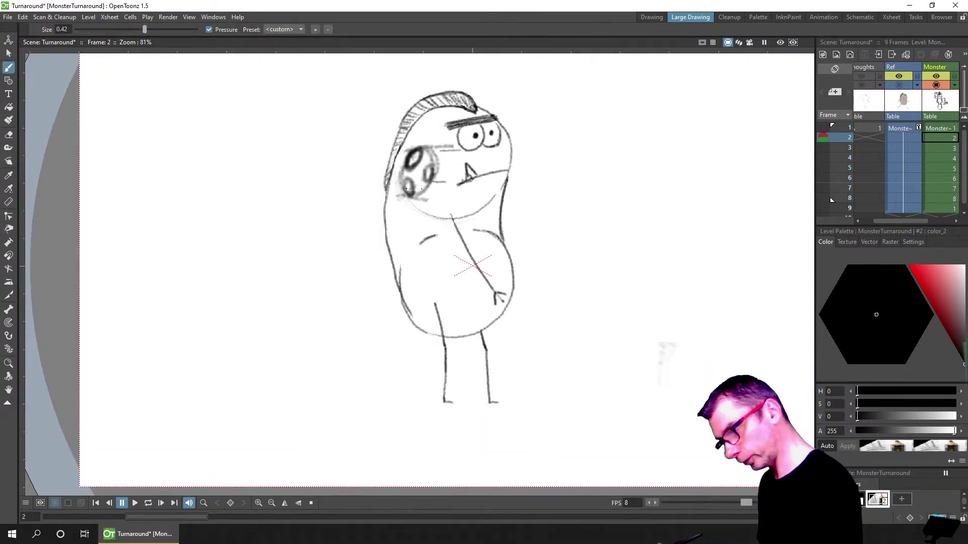
left_click_drag(411, 183, 403, 174)
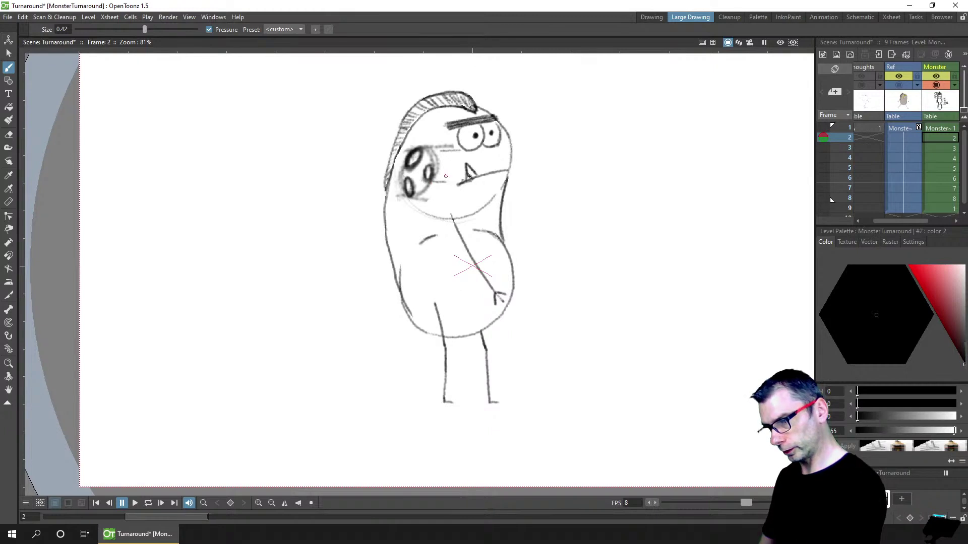
In frame 1, erase the partial spot and redraw it lower on the head's edge, just above the lower-third mark, comparing with frame 2
key("comma")
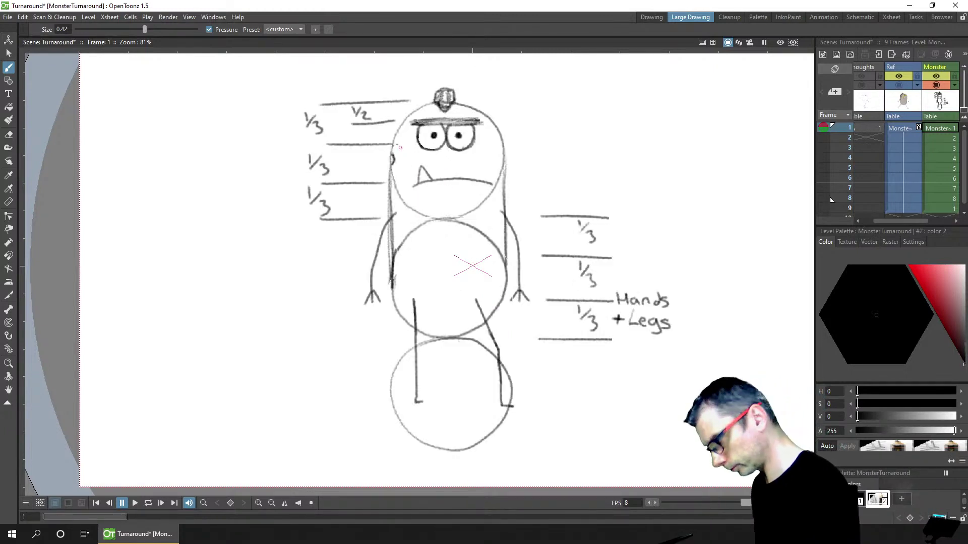
key("a")
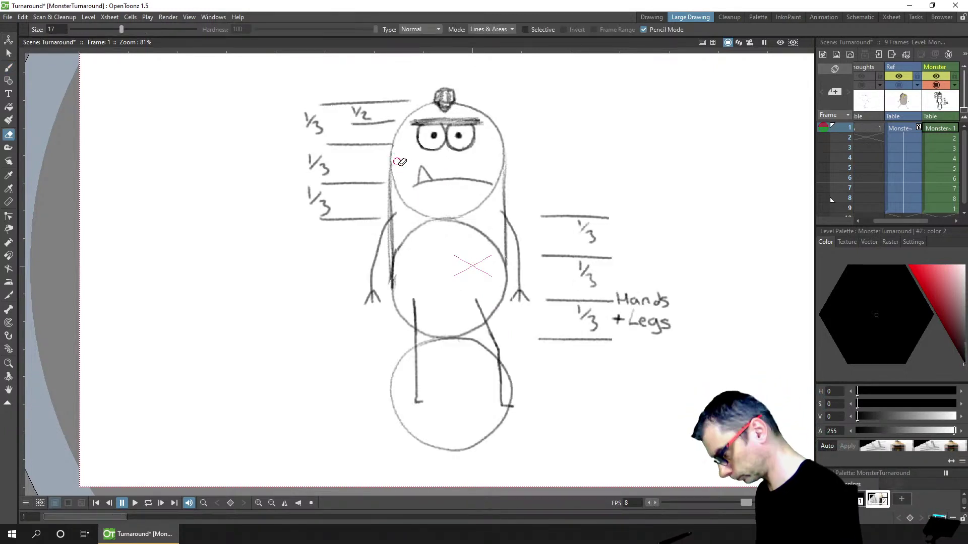
key("b")
key("period")
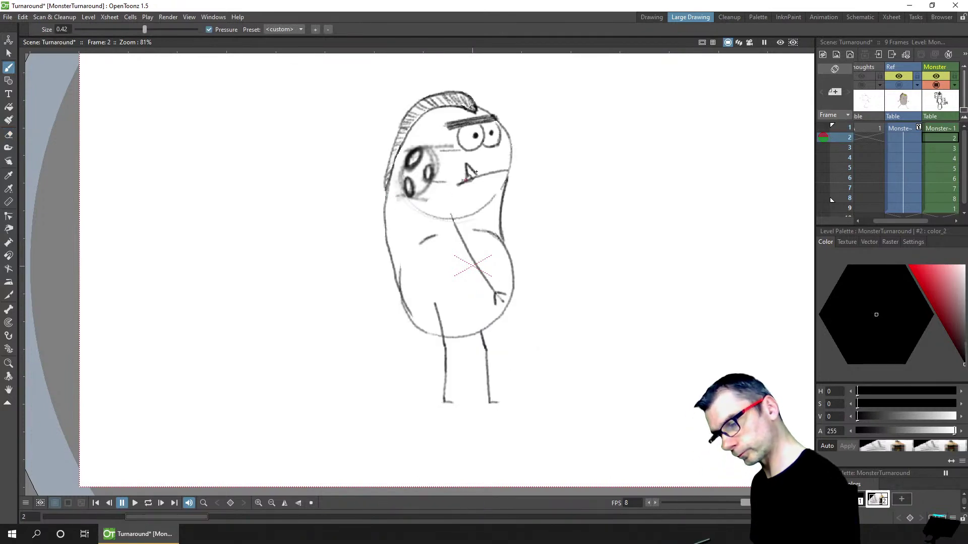
key("comma")
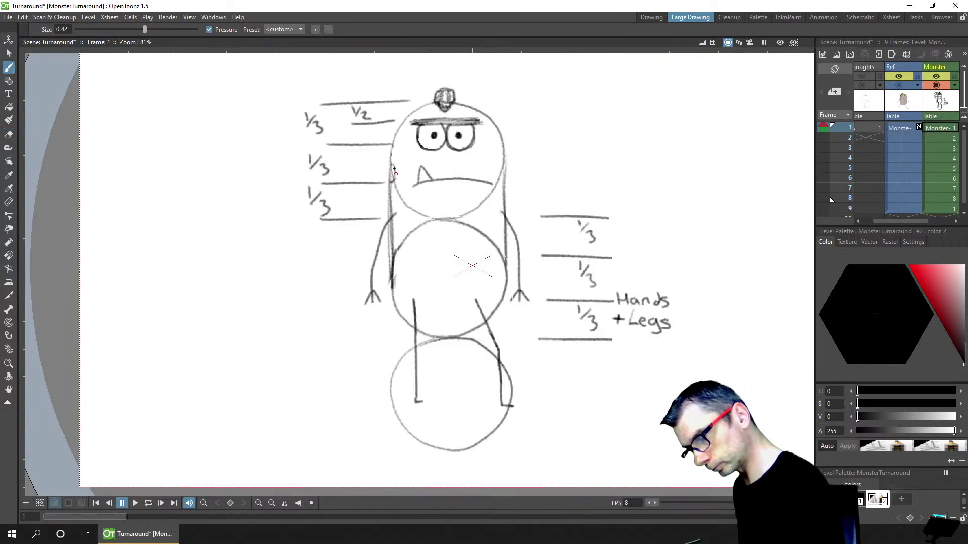
key("period")
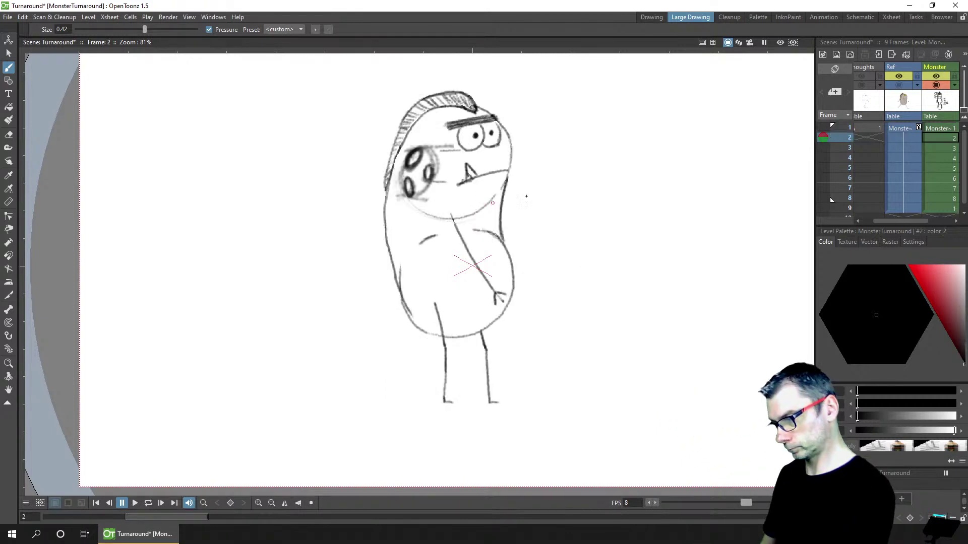
key("comma")
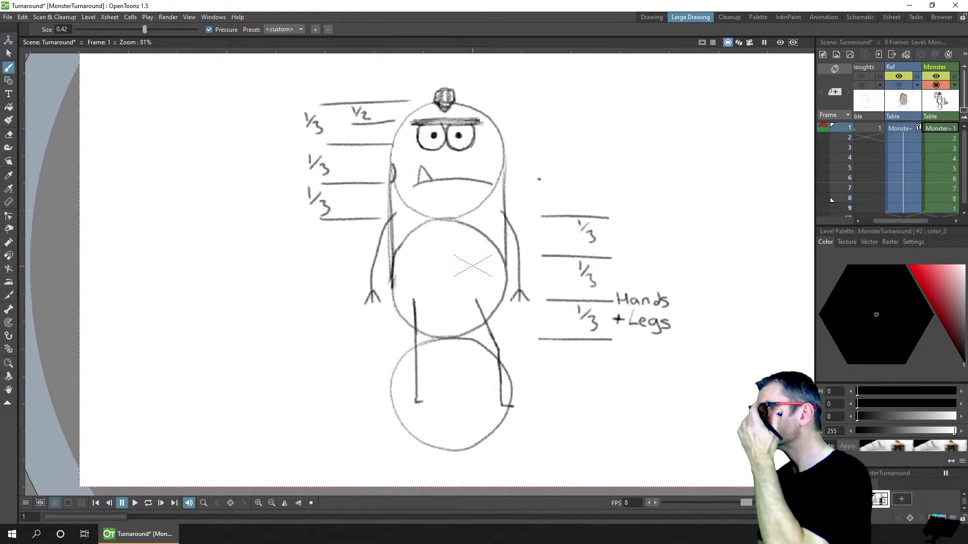
key("period")
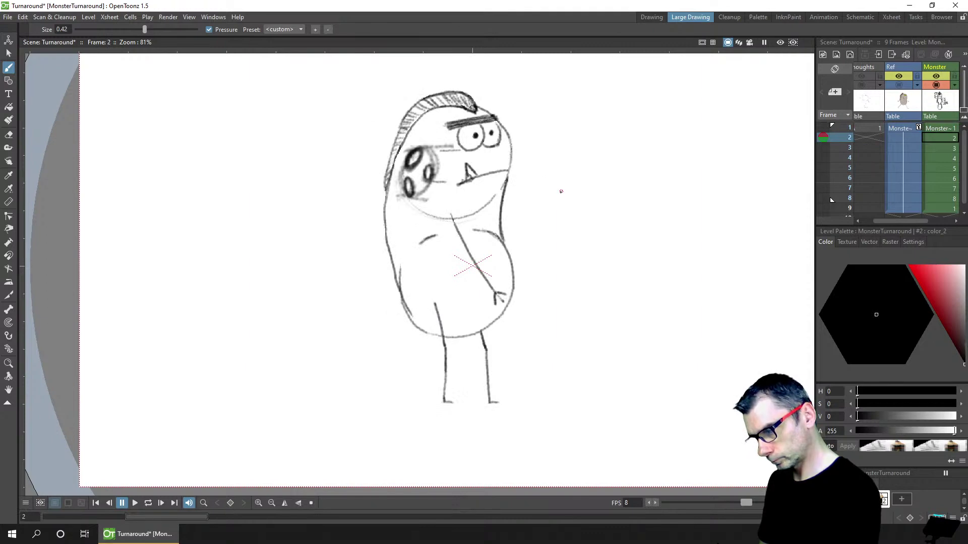
In frame 3, sketch a round head guide curve behind and below the cheek, erasing and redrawing its back portion
key("period")
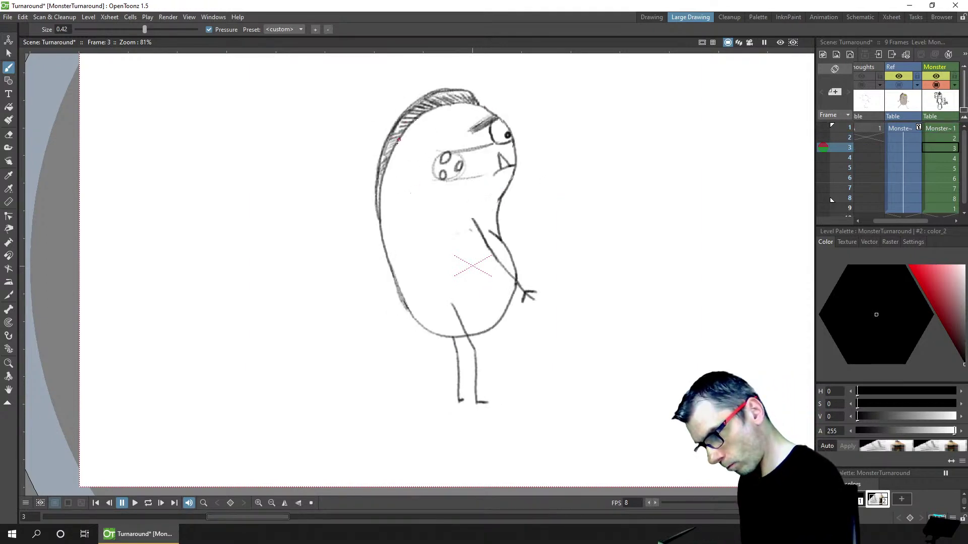
mouse_move(403, 148)
left_mouse_down()
mouse_move(442, 204)
mouse_move(496, 200)
mouse_move(398, 178)
left_mouse_up()
left_click_drag(404, 125, 438, 206)
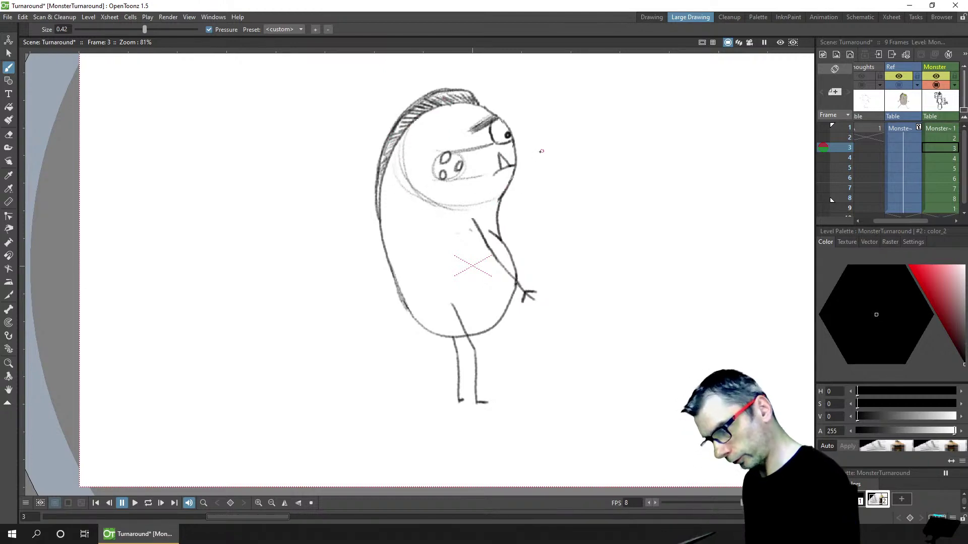
key("e")
mouse_move(414, 132)
left_mouse_down()
mouse_move(422, 186)
mouse_move(460, 205)
mouse_move(499, 179)
mouse_move(500, 193)
mouse_move(465, 203)
mouse_move(423, 193)
mouse_move(413, 136)
mouse_move(423, 128)
mouse_move(426, 158)
mouse_move(392, 160)
mouse_move(426, 190)
left_mouse_up()
key("b")
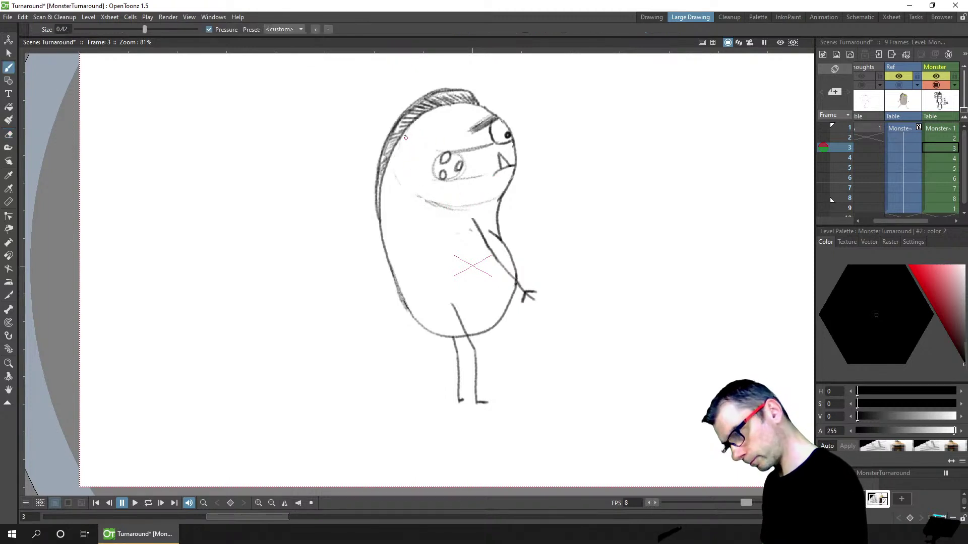
mouse_move(403, 134)
left_mouse_down()
mouse_move(432, 213)
mouse_move(403, 174)
mouse_move(469, 161)
mouse_move(431, 151)
left_mouse_up()
Select the cheek spots in frame 3 and enlarge them to about 159% by 193% within the head guide
key("s")
left_click_drag(471, 187, 483, 214)
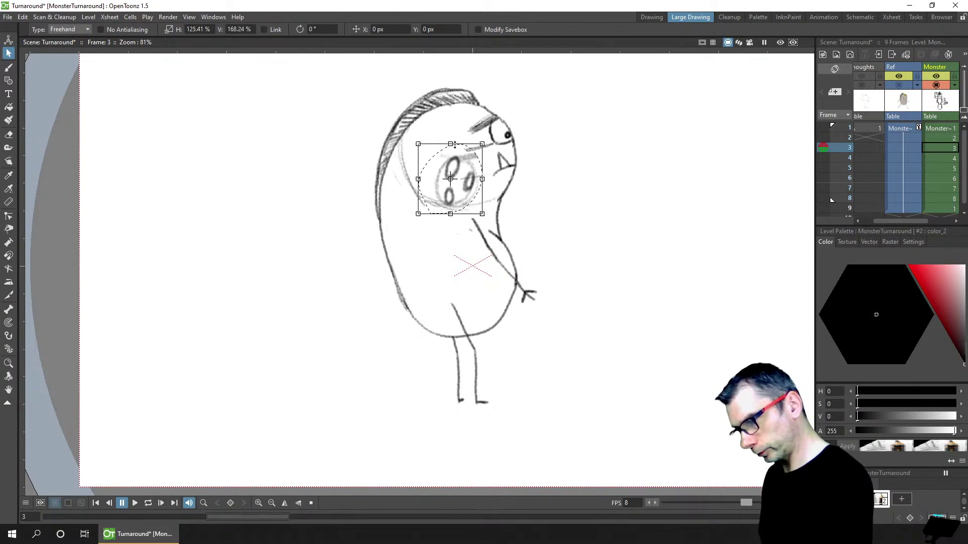
left_click_drag(418, 147, 401, 133)
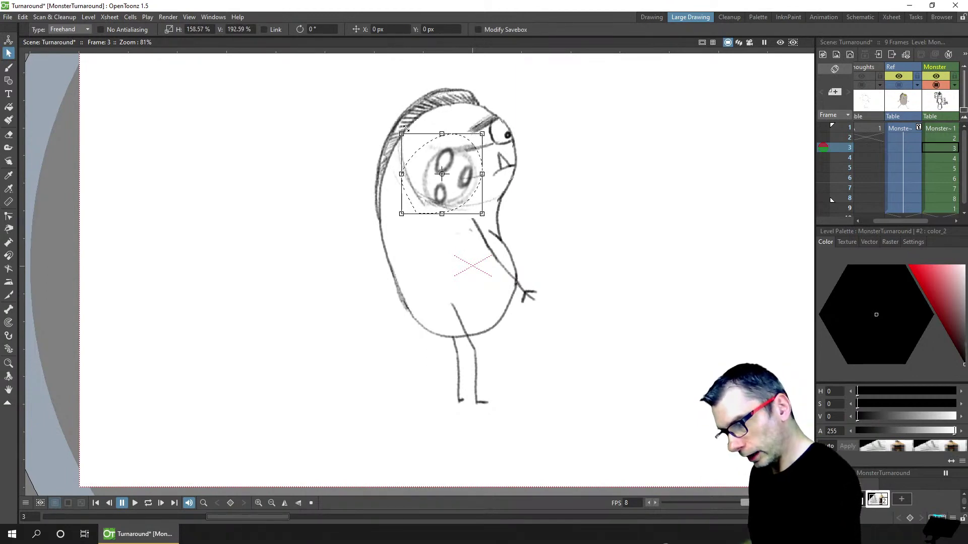
left_click(544, 183)
Extend the eye-level guide back across the head in frame 3, and strengthen and tidy the curve at the back of the head
key("b")
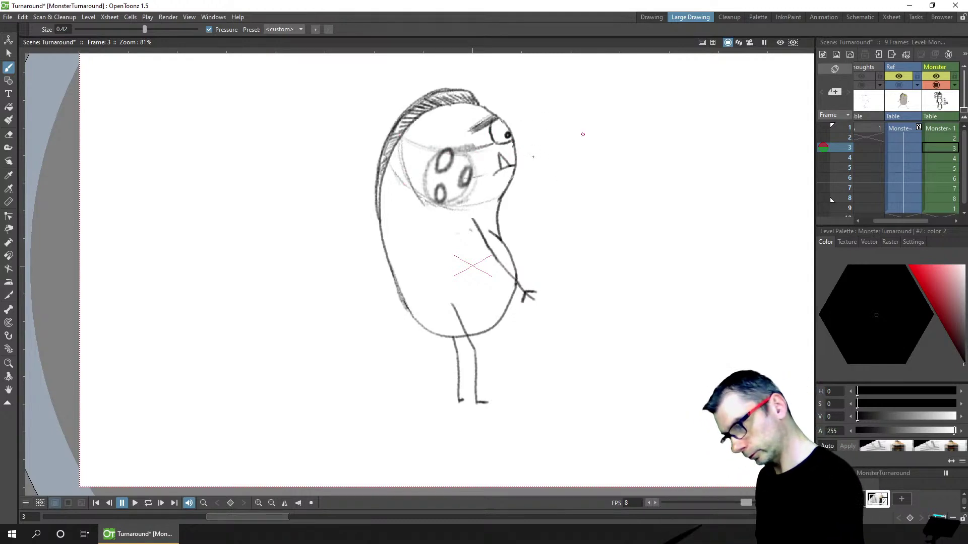
left_click_drag(418, 149, 399, 192)
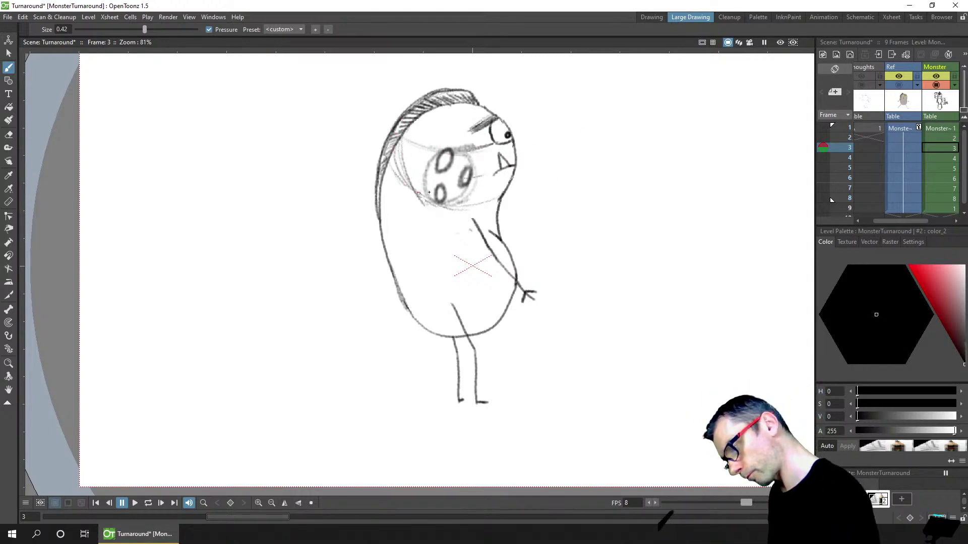
mouse_move(419, 116)
left_mouse_down()
mouse_move(402, 144)
mouse_move(417, 166)
left_mouse_up()
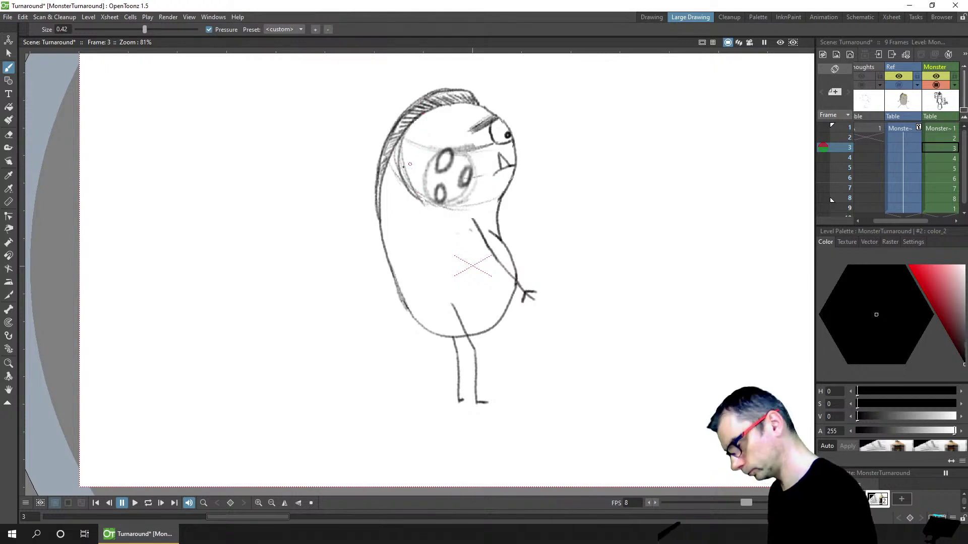
key("a")
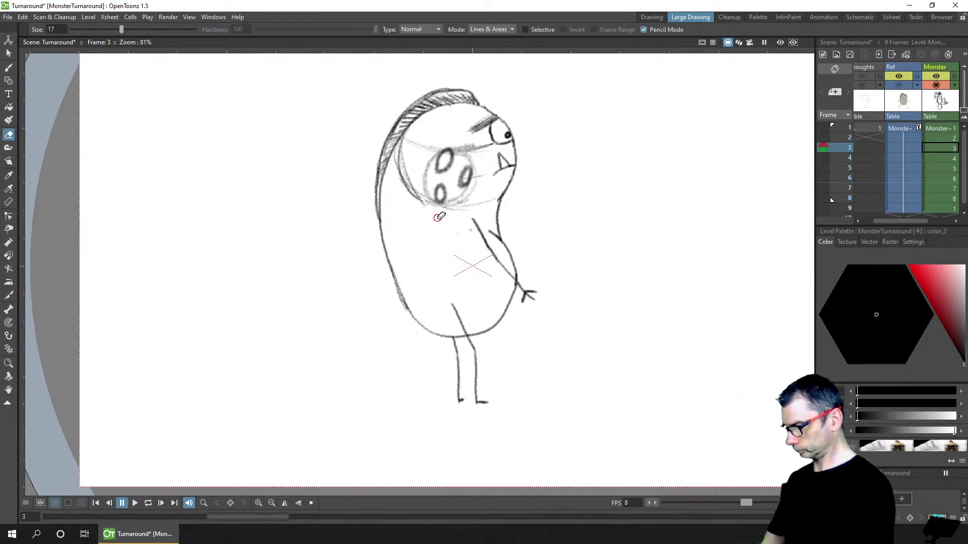
key("b")
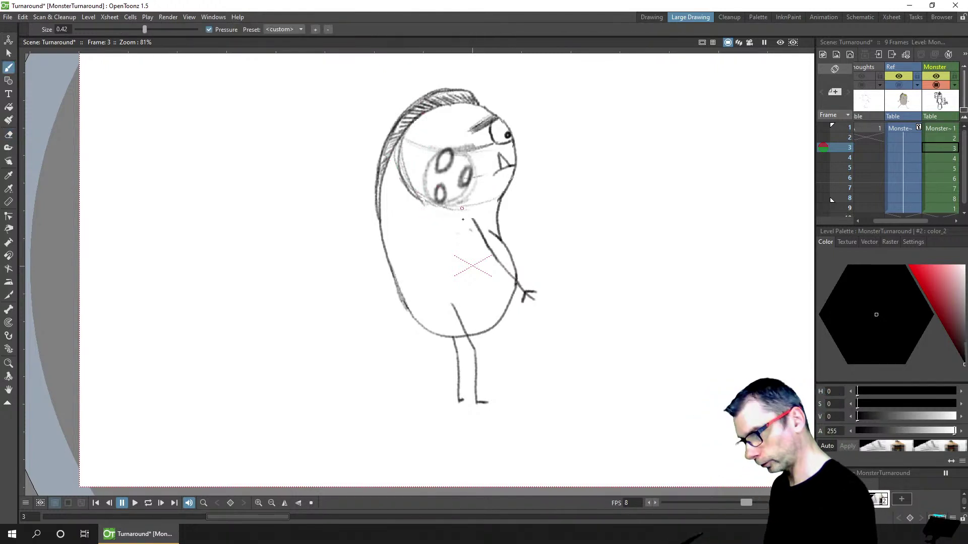
Compare with frame 2, darken the upper and lower cheek spots in frame 3, and erase and redraw the front spot as a narrower oval
key("comma")
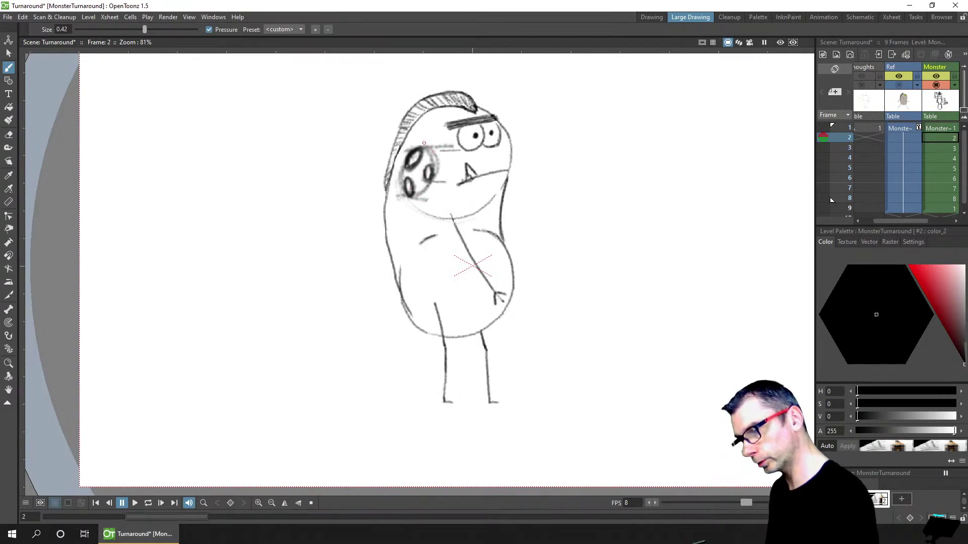
key("period")
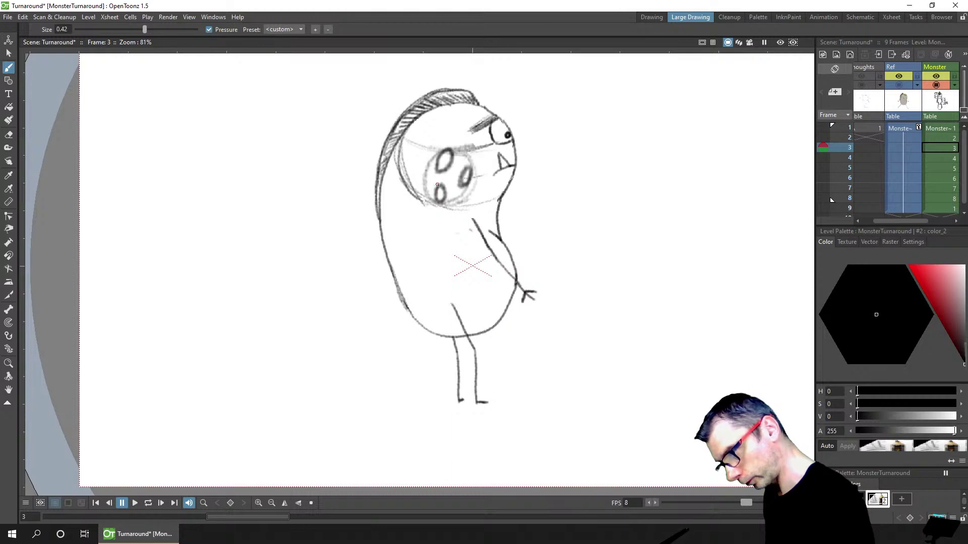
left_click_drag(437, 188, 438, 202)
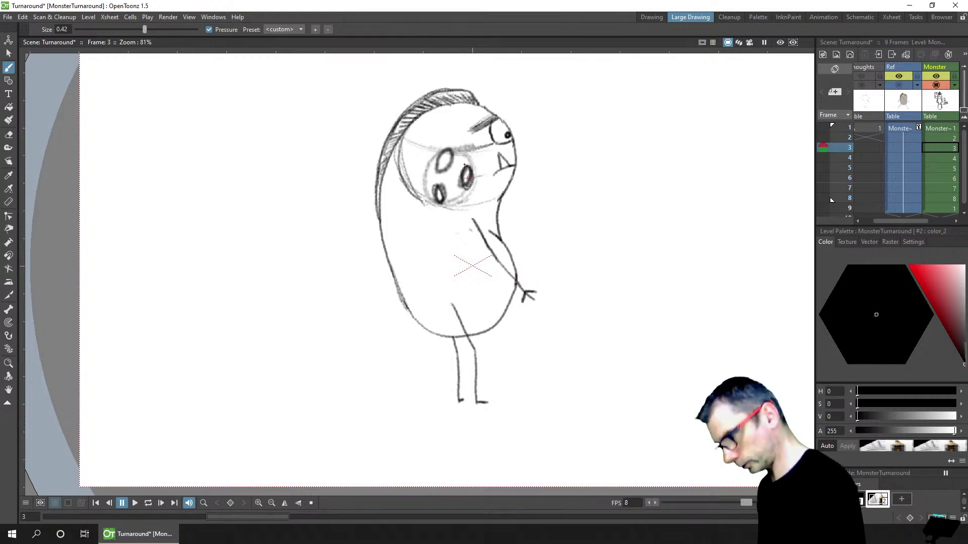
key("a")
mouse_move(469, 176)
left_mouse_down()
mouse_move(479, 166)
mouse_move(465, 175)
left_mouse_up()
key("b")
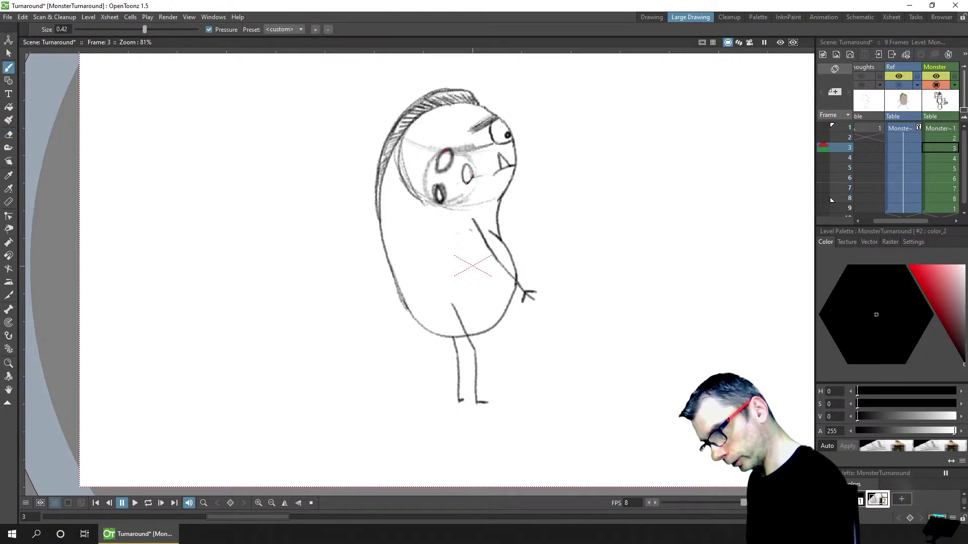
left_click_drag(440, 170, 446, 156)
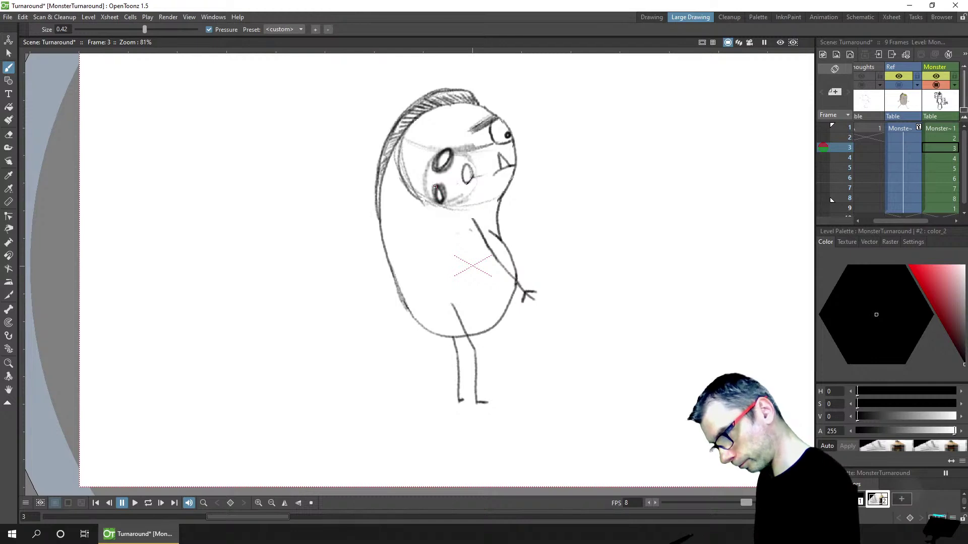
Touch up the lower cheek spot in frame 3 and save the scene
left_click_drag(442, 192, 440, 188)
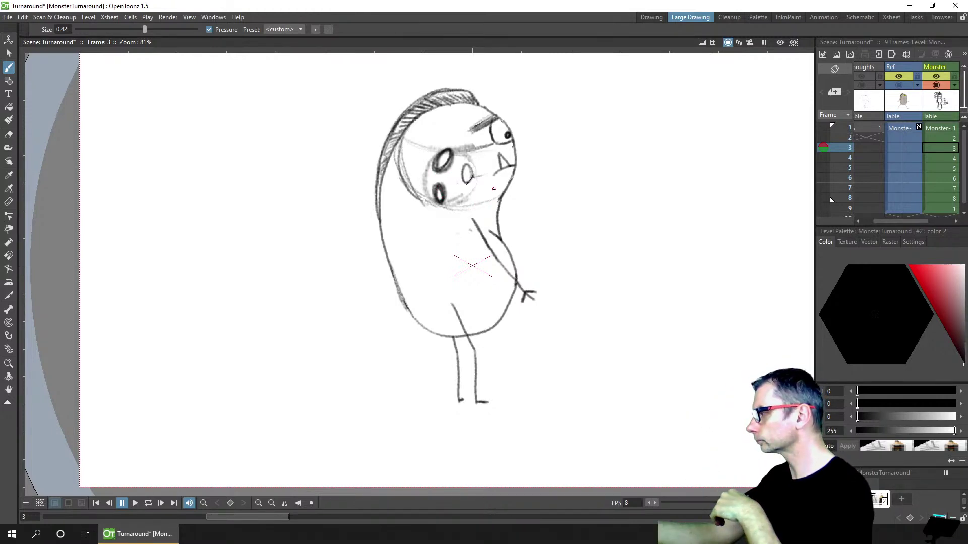
key("ctrl+s")
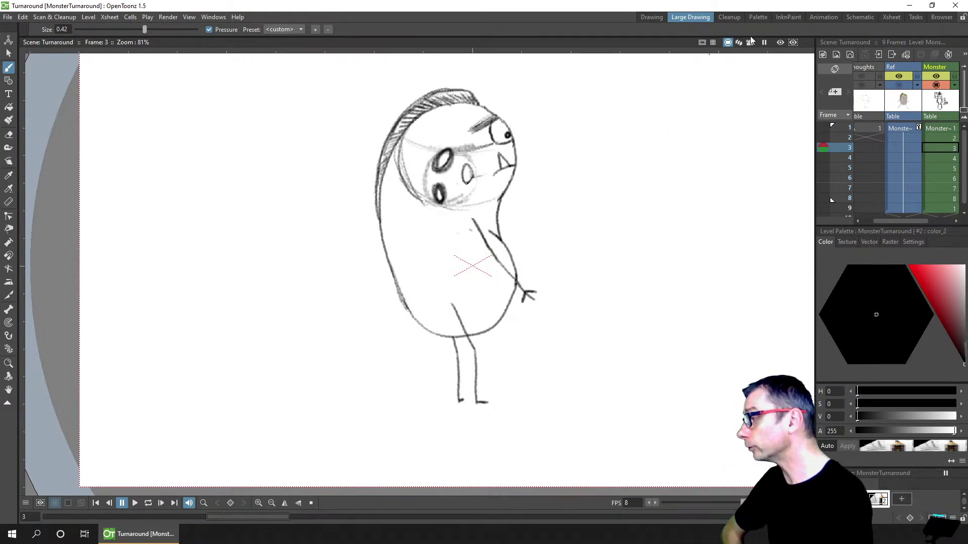
Display the field guide and then the safe area over frame 3, check the safe area presets, and hide both overlays
left_click(713, 43)
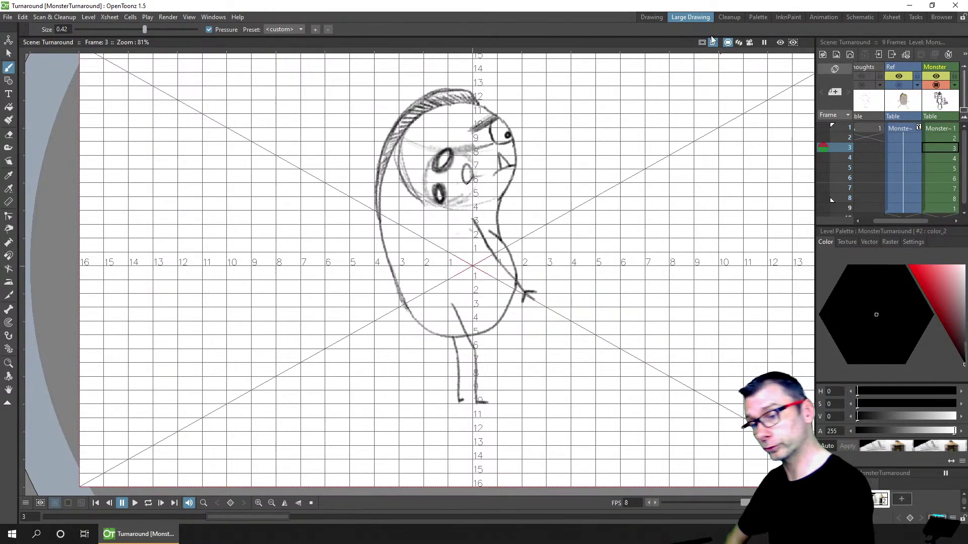
left_click(713, 43)
left_click(703, 42)
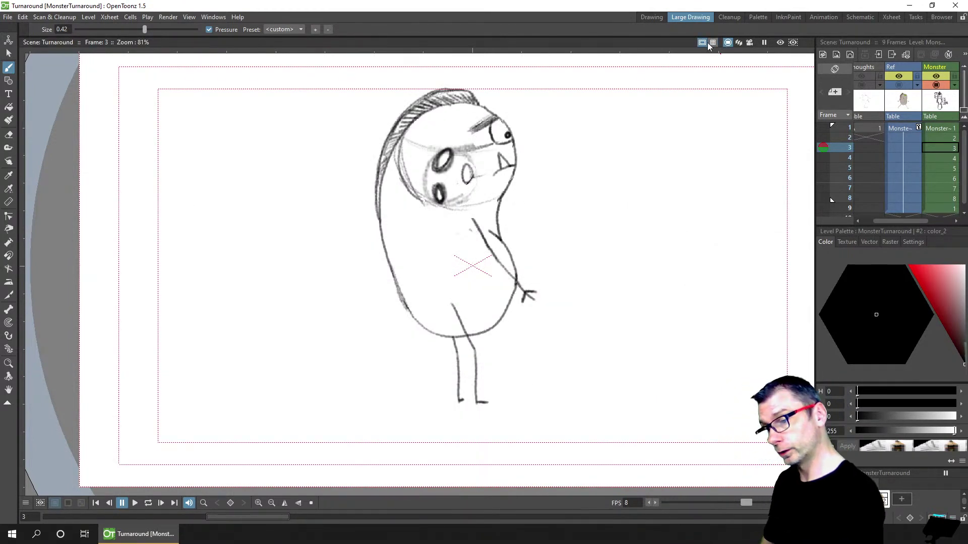
right_click(701, 43)
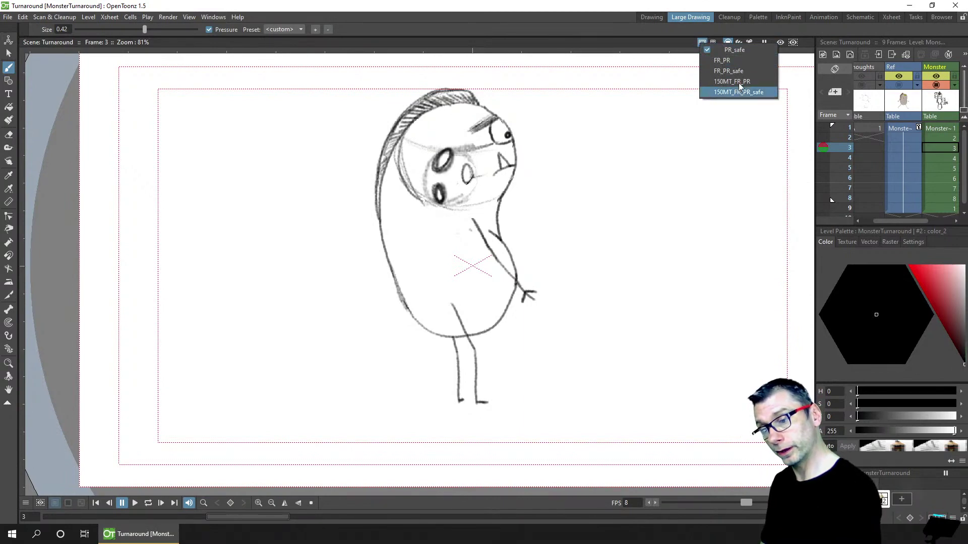
left_click(722, 49)
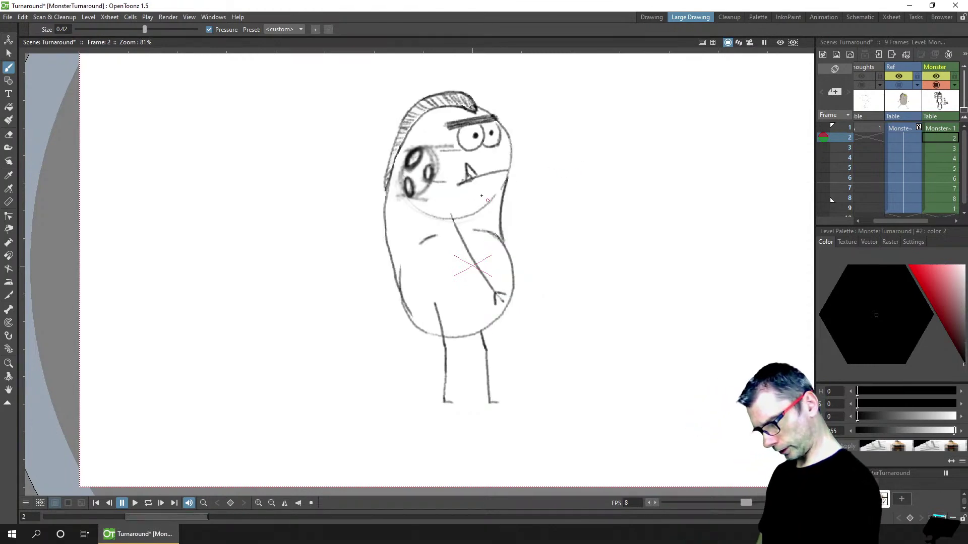
Compare with frames 1 and 2, then narrow the cheek spots in frame 3 to about 95%, rotate them about -5°, and shift them back
key(".")
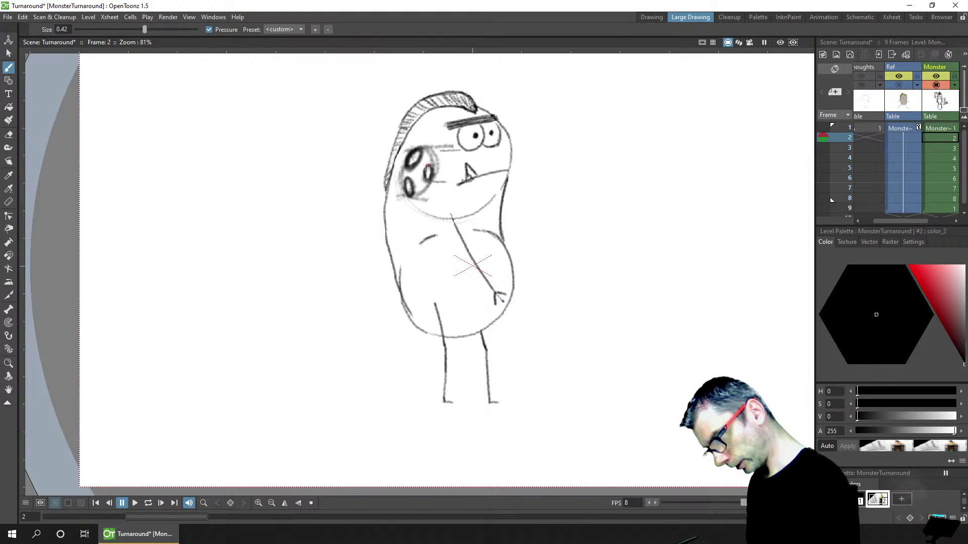
key(".")
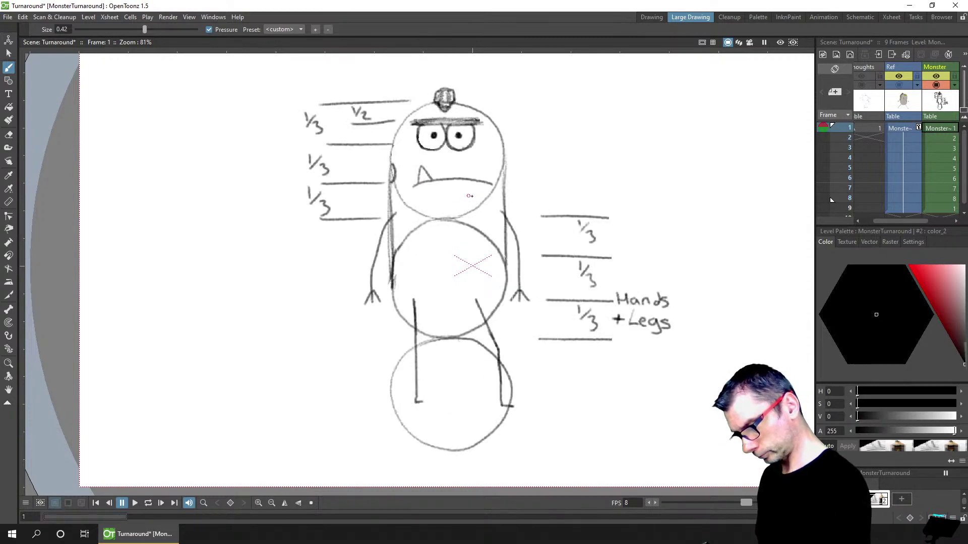
key(".")
key(".")
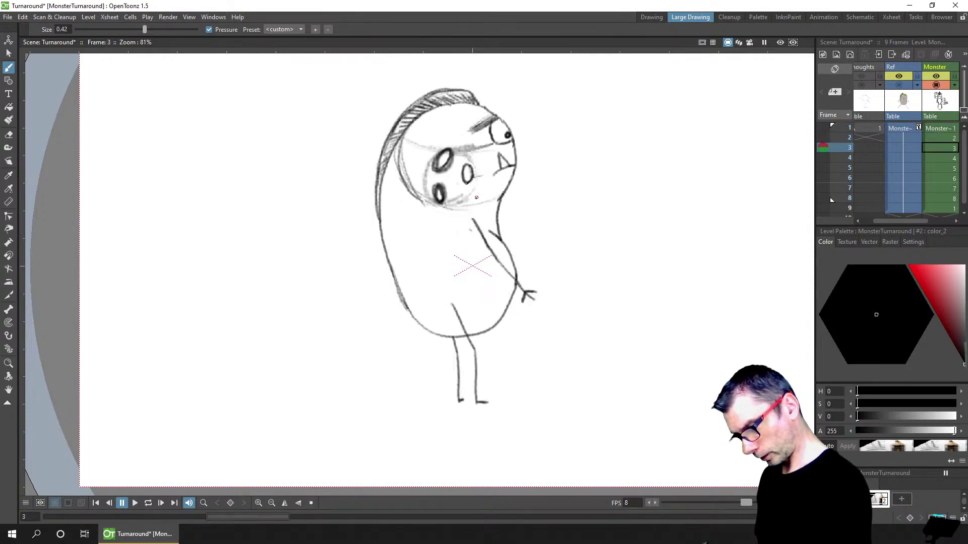
key("s")
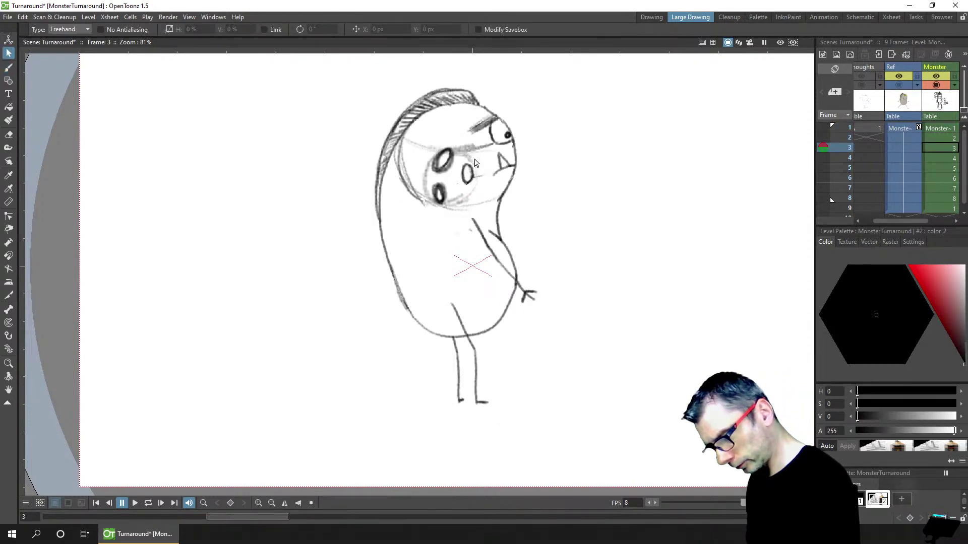
mouse_move(449, 147)
left_mouse_down()
mouse_move(427, 207)
mouse_move(487, 178)
mouse_move(461, 191)
mouse_move(471, 178)
left_mouse_up()
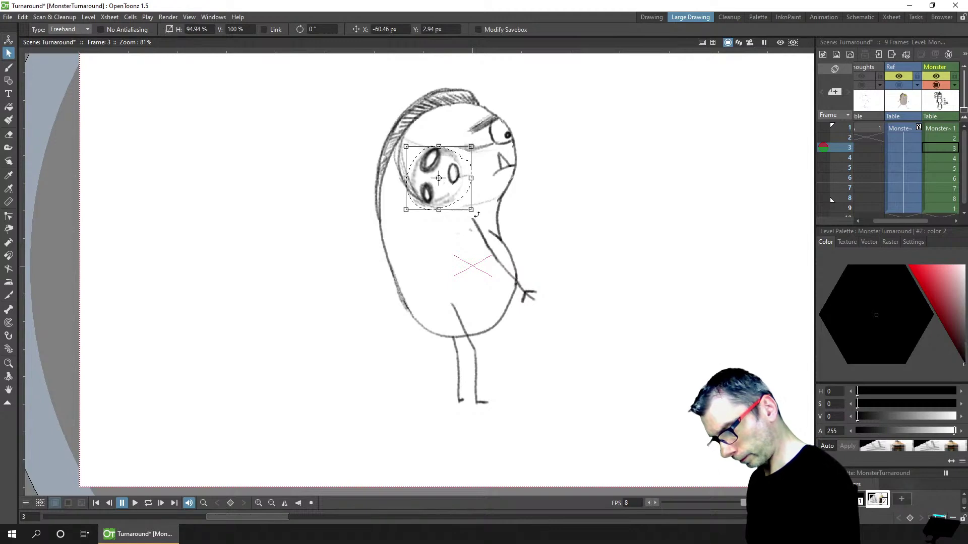
left_click_drag(476, 214, 452, 192)
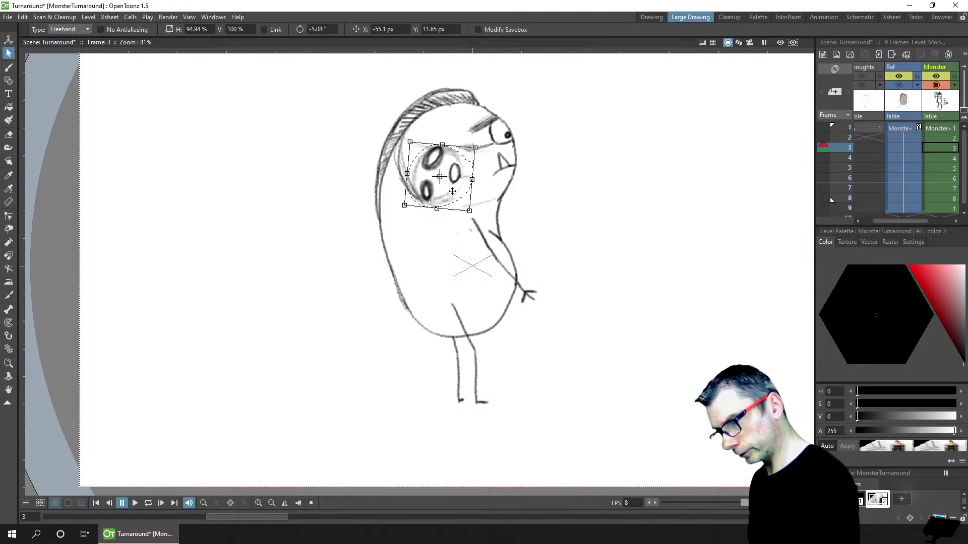
left_click(481, 220)
In frame 4, draw a third oval spot in the upper back part of the cheek circle
key("period")
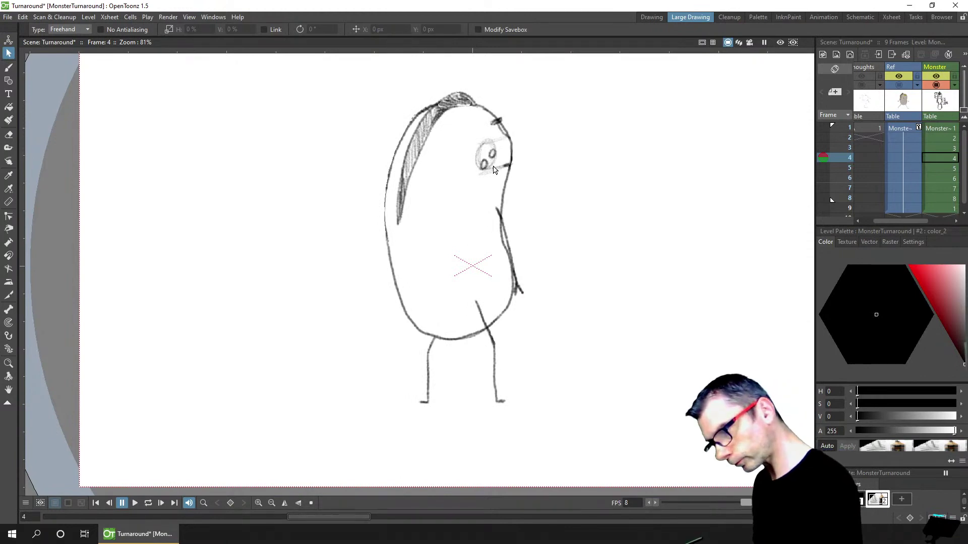
key("b")
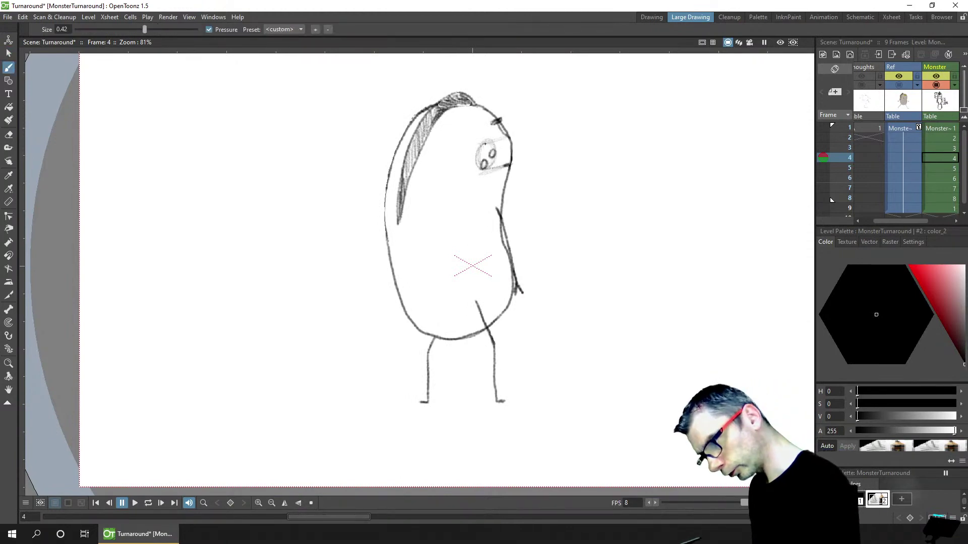
key("c")
left_click(489, 144)
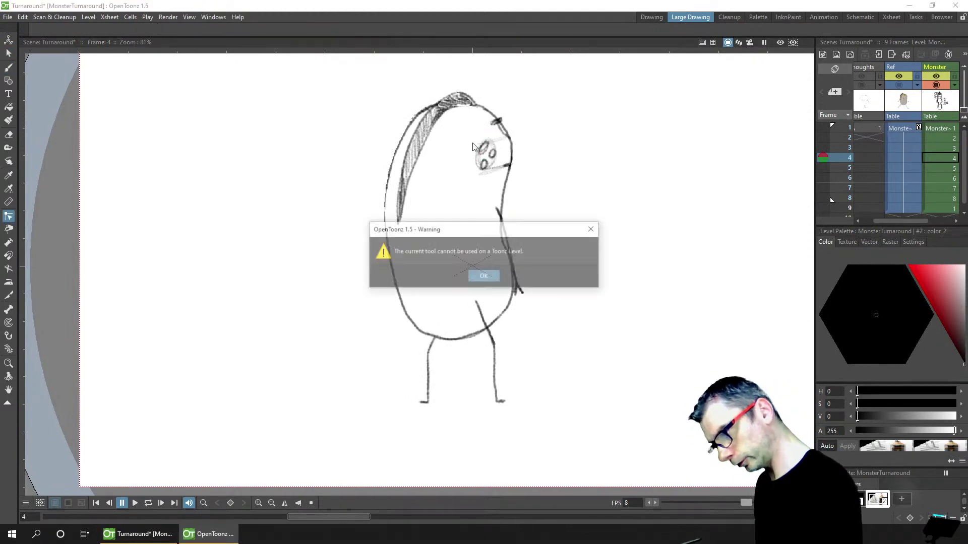
left_click(483, 277)
Select the cheek spots in frame 4, enlarge them to about 131% by 155%, rotate them slightly, and move them up
key("s")
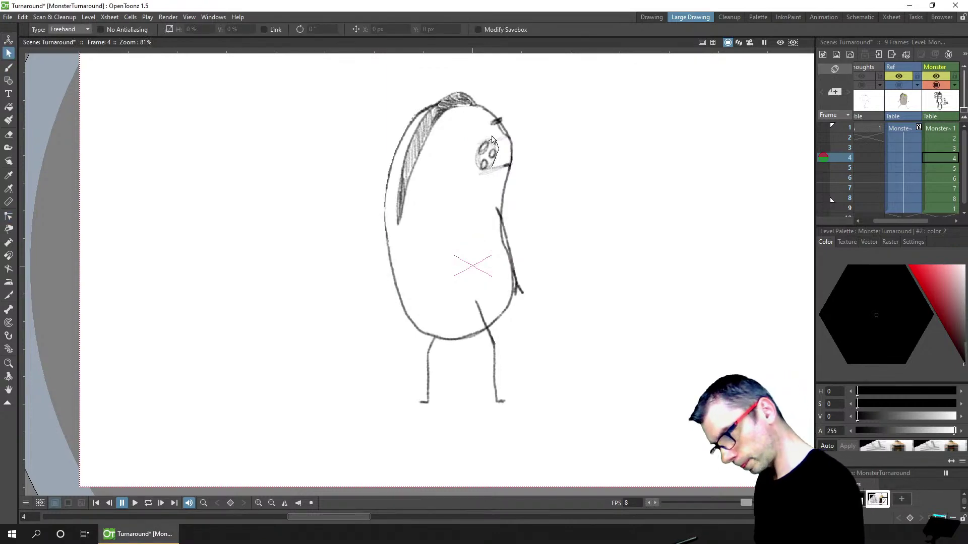
mouse_move(496, 171)
left_mouse_down()
mouse_move(497, 155)
mouse_move(454, 191)
left_mouse_up()
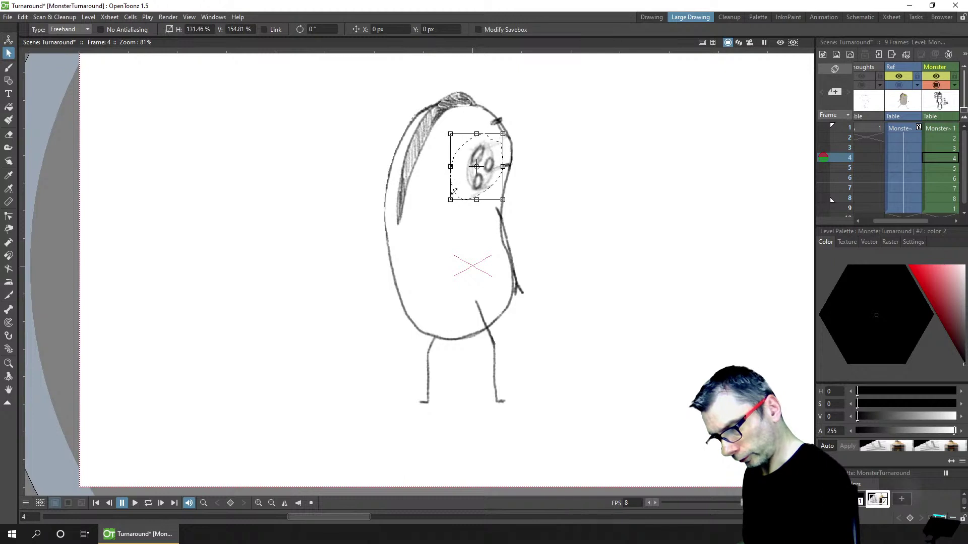
left_click_drag(504, 134, 513, 122)
left_click_drag(491, 179, 529, 191)
left_click(542, 192)
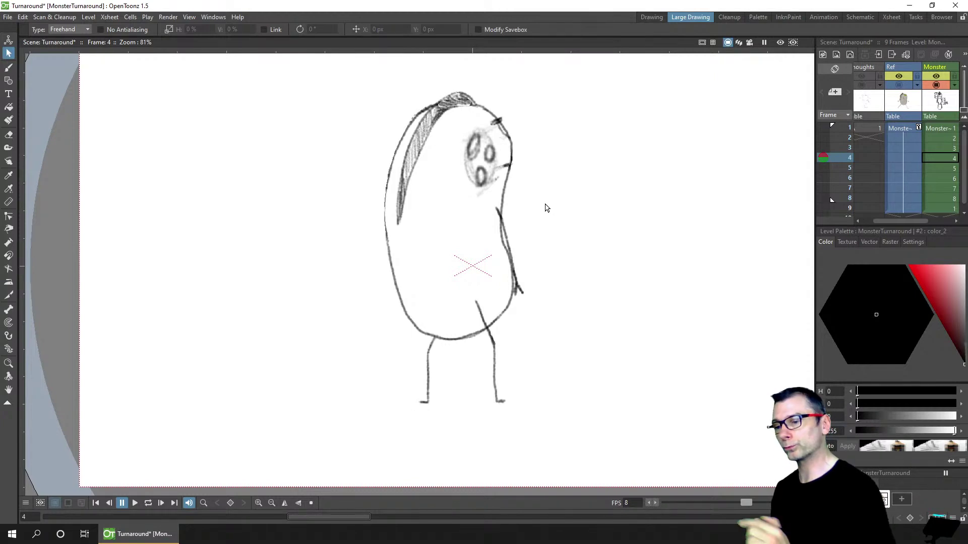
Save the scene and, against the field guide, offset the Monster column in frame 4 to about X -5.95 px, Y 7.63 px
left_click(713, 44)
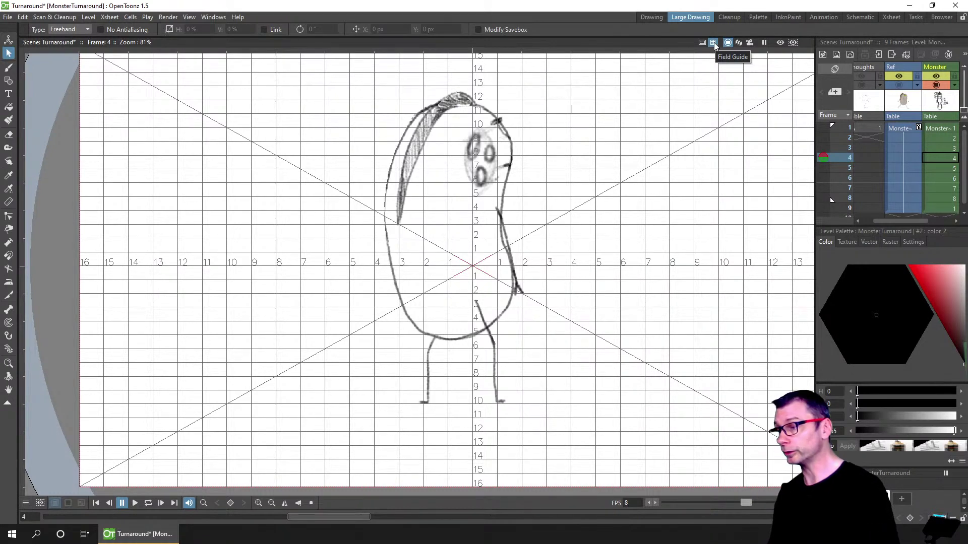
key("ctrl+s")
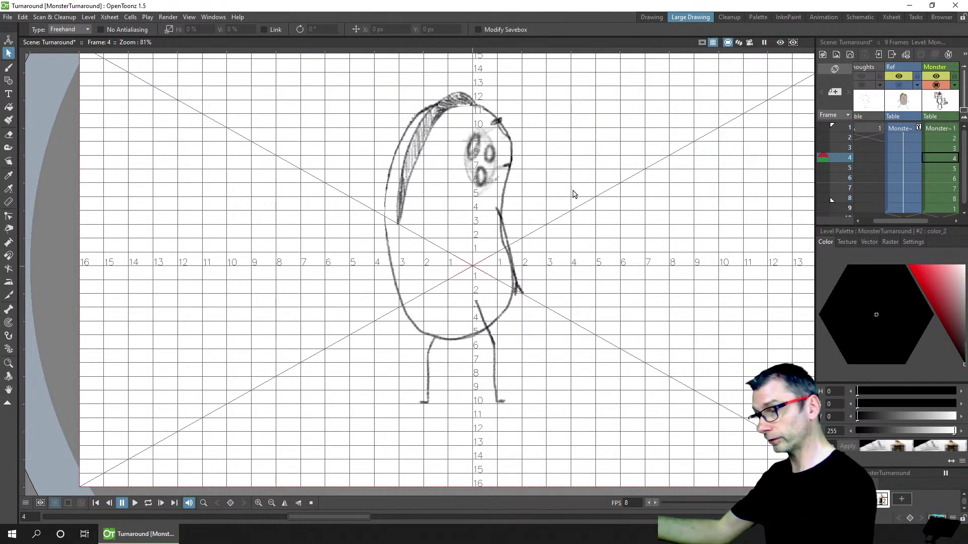
left_click(13, 46)
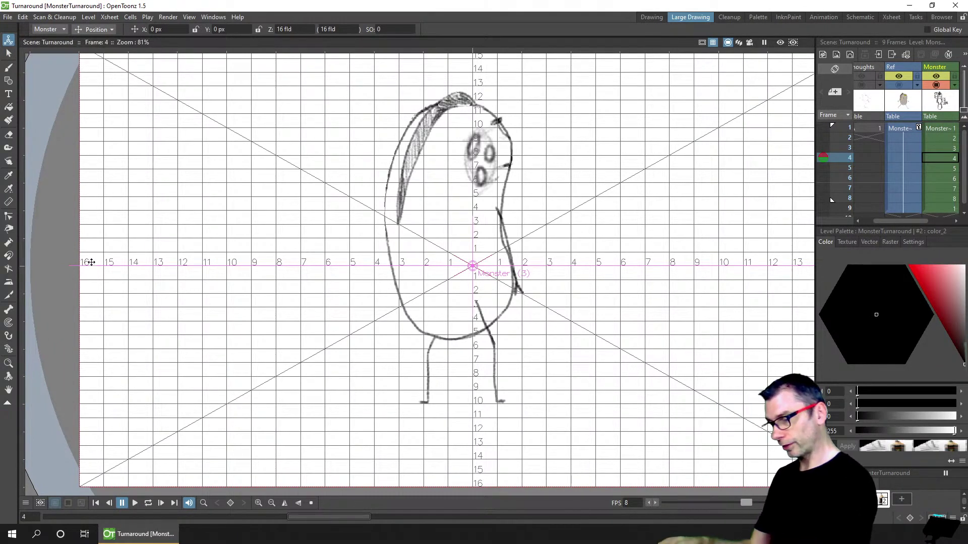
left_click_drag(495, 277, 492, 273)
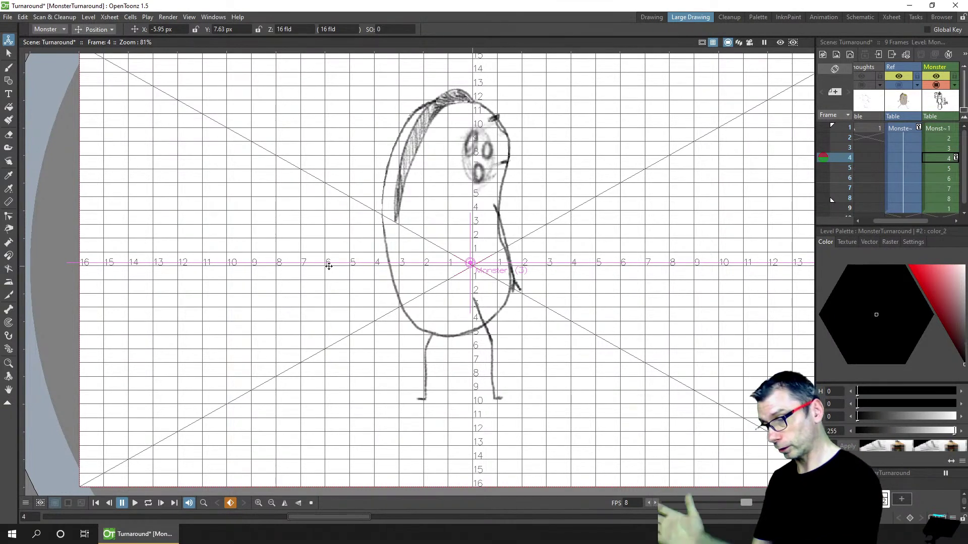
left_click(712, 43)
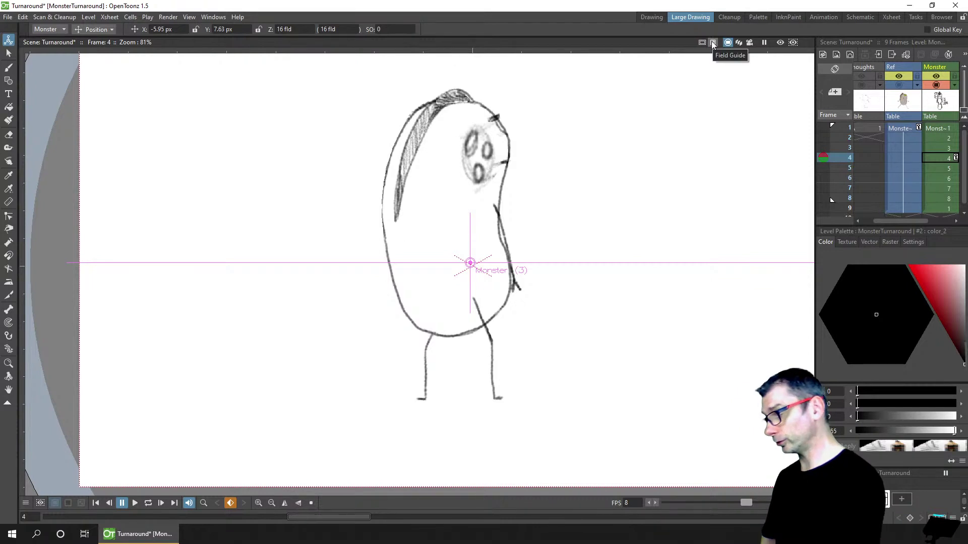
Examine the cheek spots on the Ref drawing, both overlaid and with the Monster column hidden, and return to the Monster drawing in frame 4
left_click(10, 68)
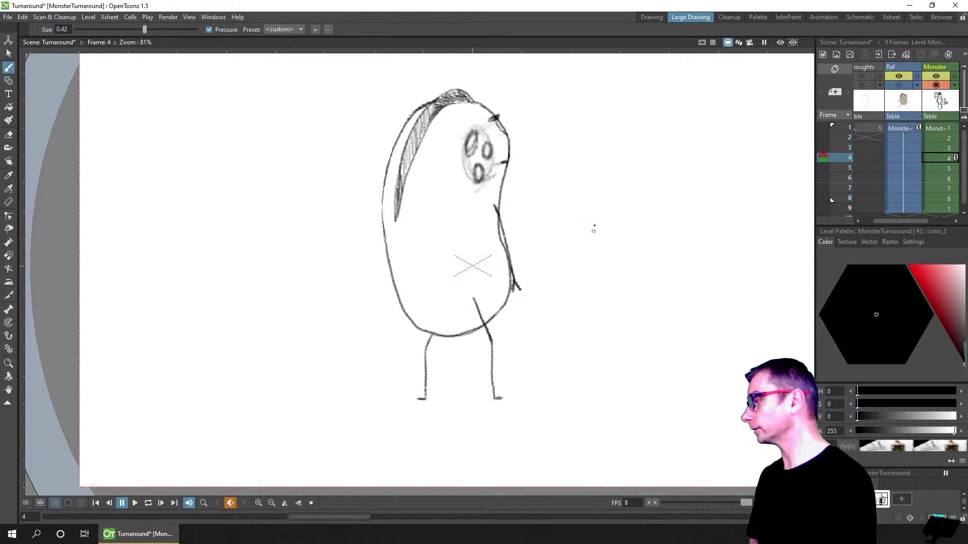
mouse_move(593, 251)
left_mouse_down()
mouse_move(521, 255)
mouse_move(527, 248)
left_mouse_up()
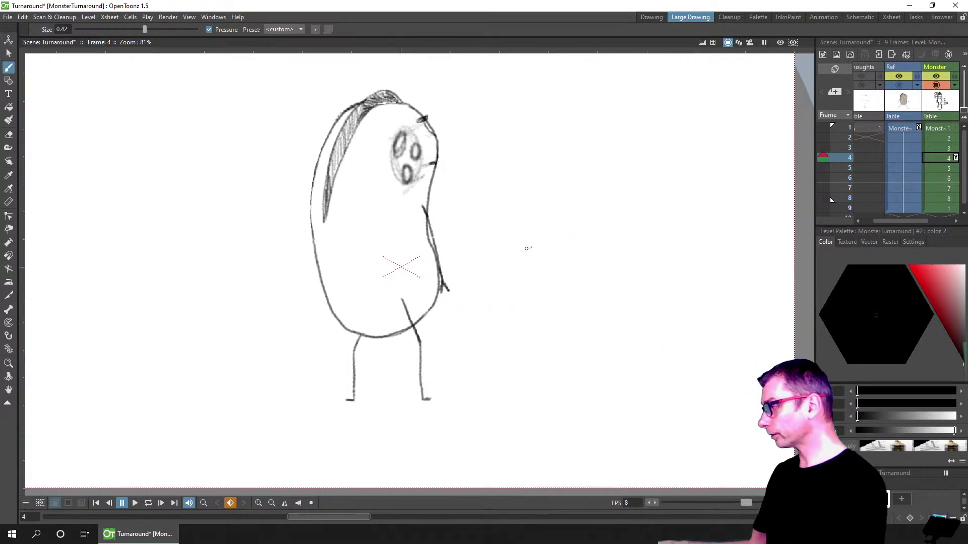
scroll(533, 250, "down", 1)
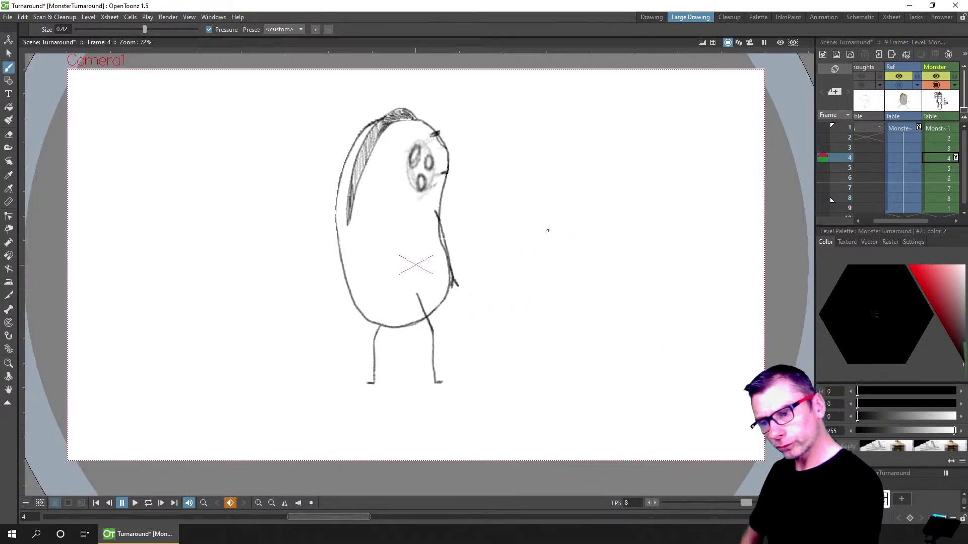
left_click(901, 84)
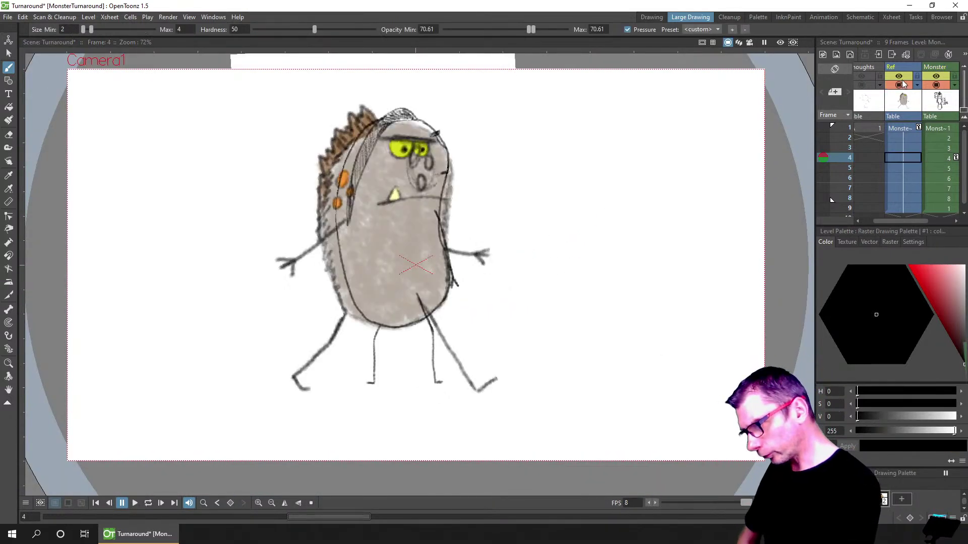
left_click(936, 85)
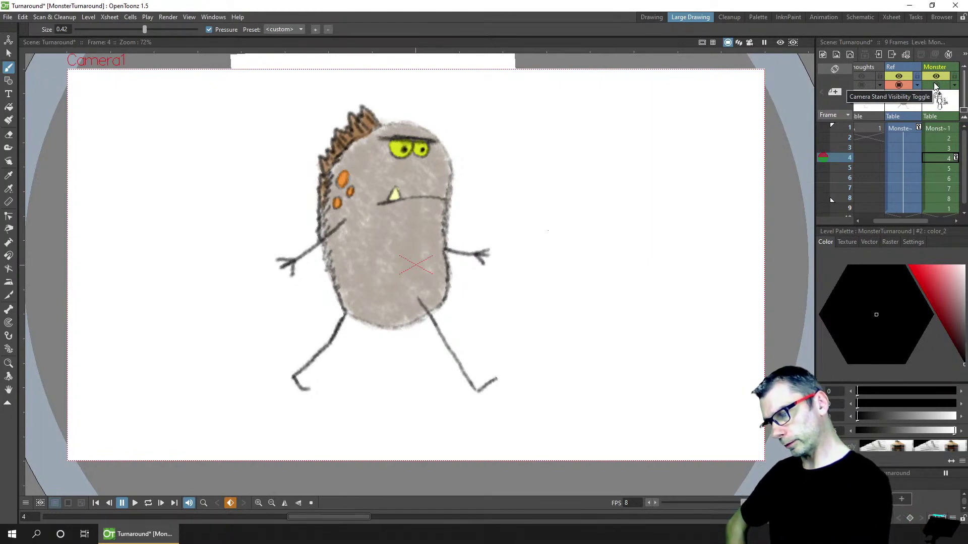
left_click(936, 87)
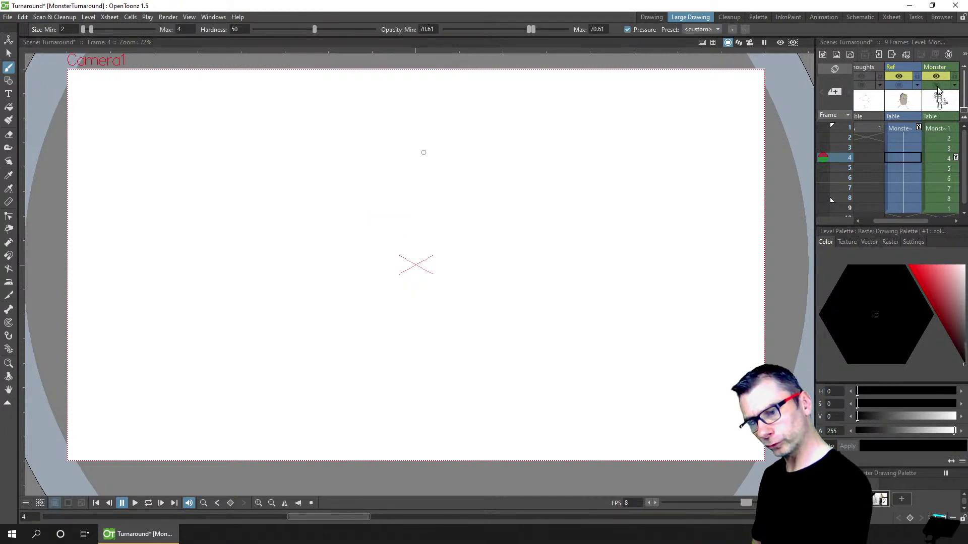
left_click(945, 160)
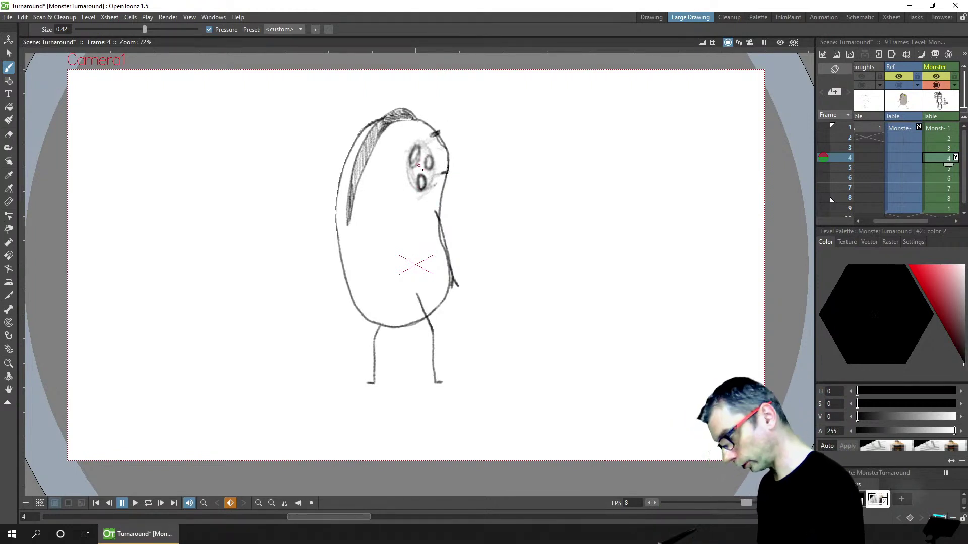
Erase the three blurry cheek spots in frame 4 one by one and redraw each as a clean, narrow oval
key("a")
key("b")
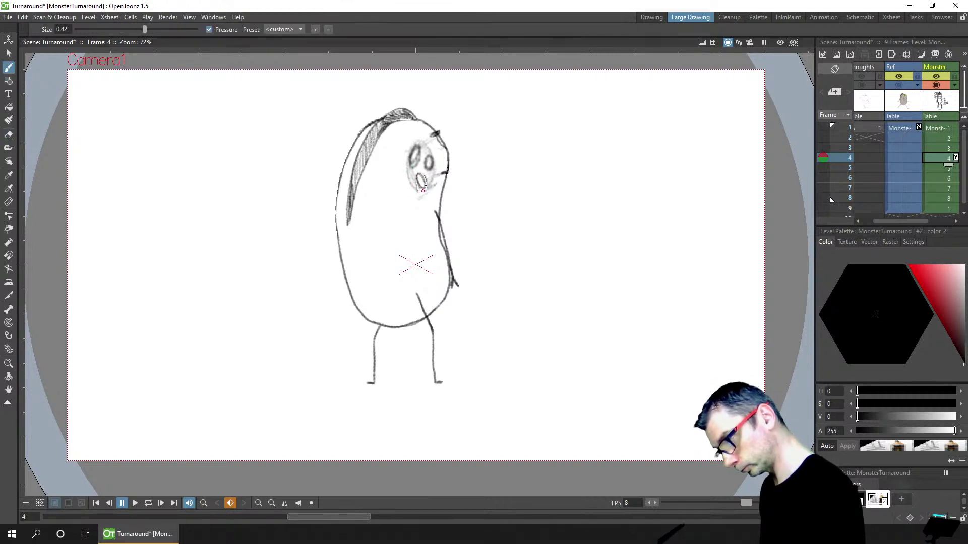
key("a")
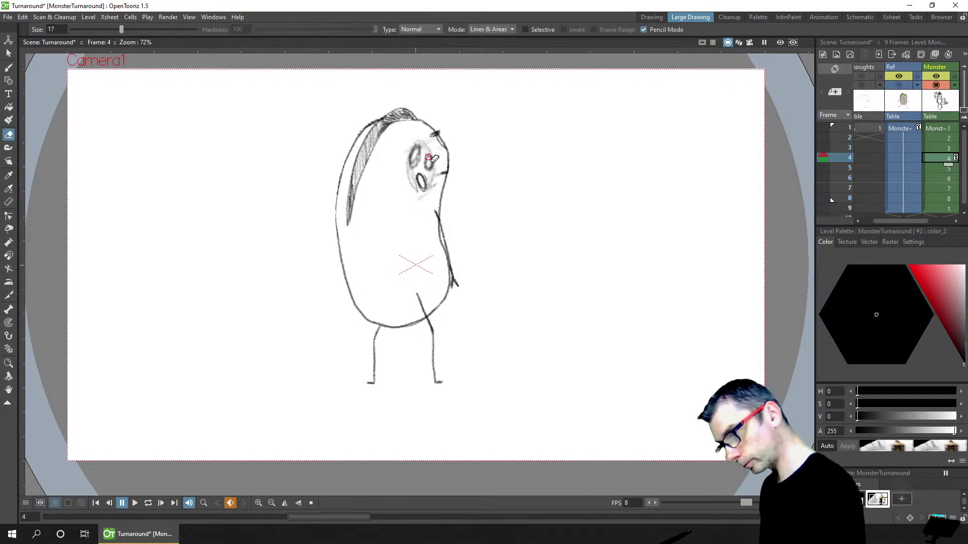
key("b")
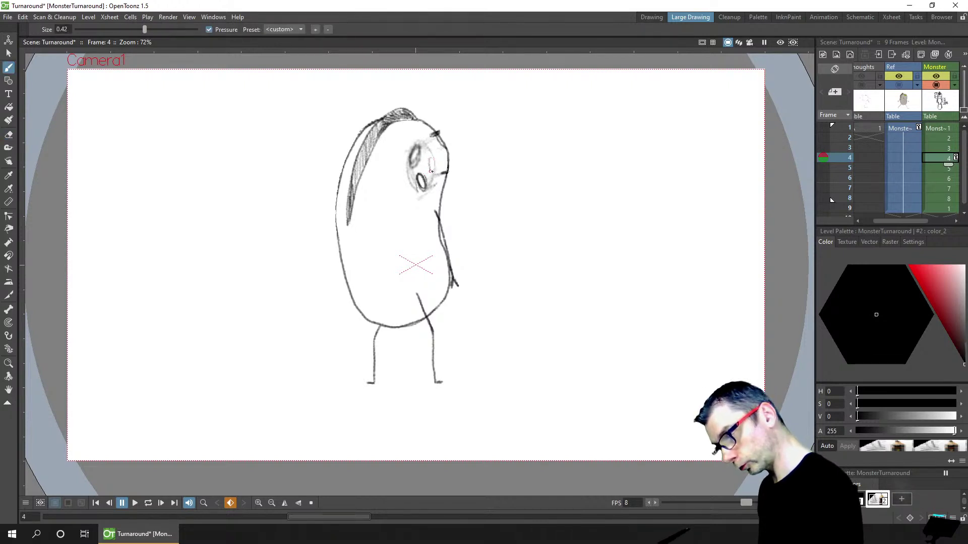
key("a")
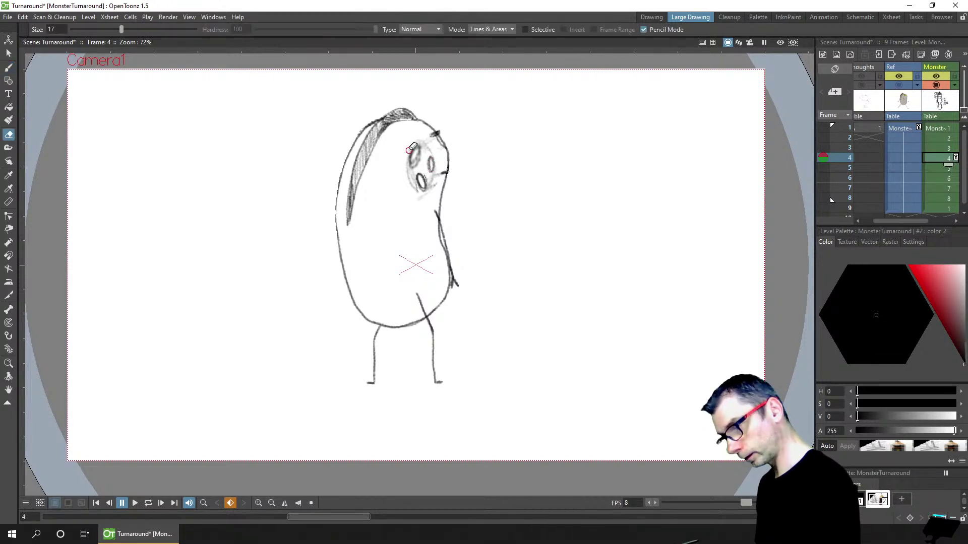
key("b")
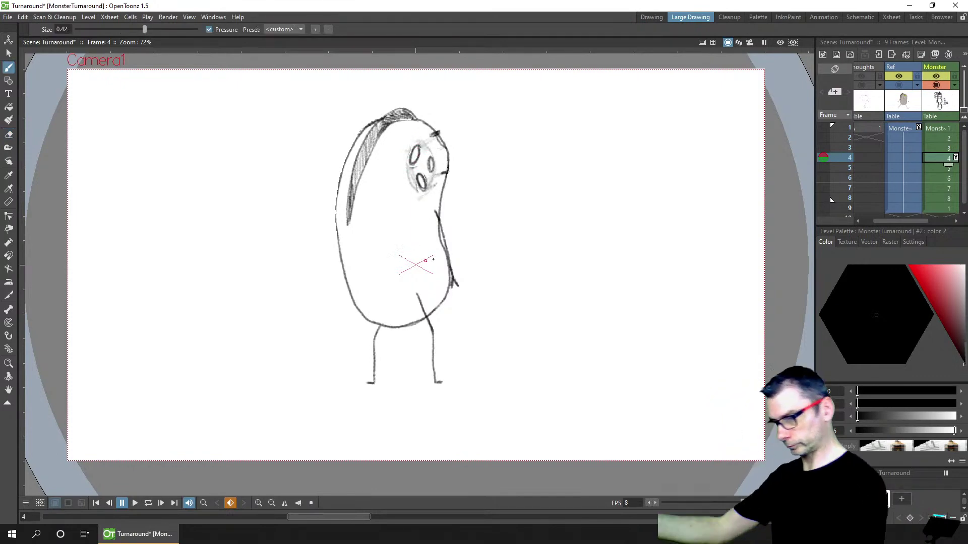
Save the scene and play the turnaround in a loop to check how the frames flow together
key("ctrl+s")
key("comma")
key("period")
key("period")
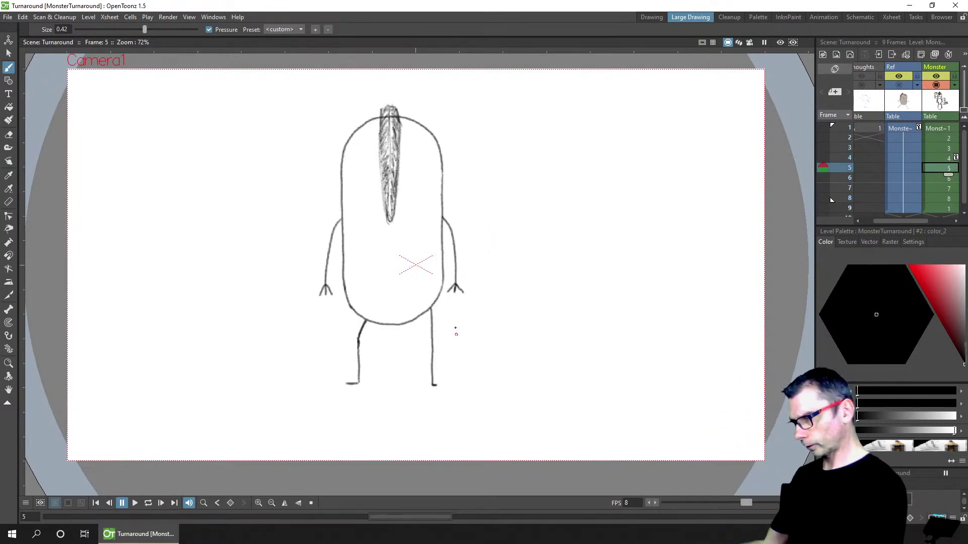
key("l")
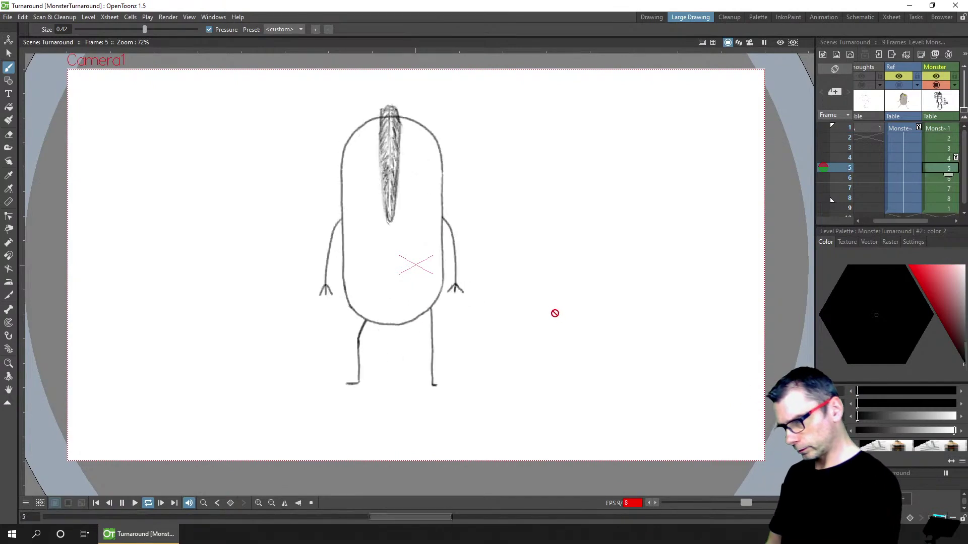
scroll(509, 272, "down", 5)
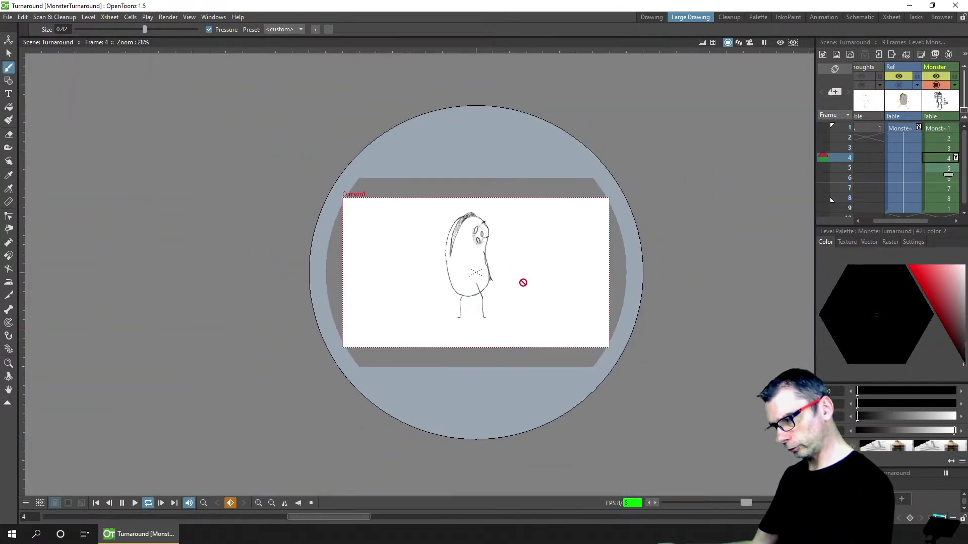
left_click_drag(524, 282, 461, 262)
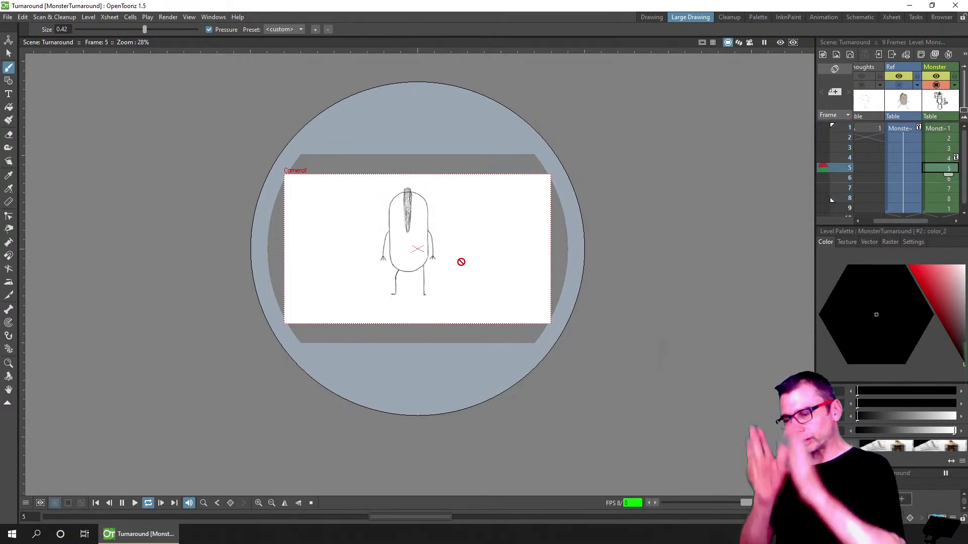
left_click(122, 503)
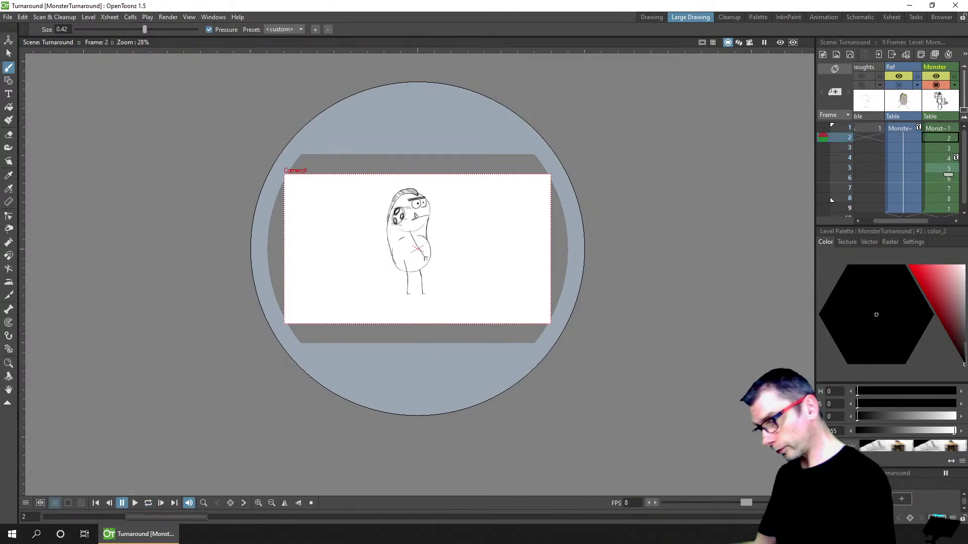
Loop the turnaround again and go through frames 1 to 3 to compare the leg positions
scroll(300, 293, "down", 2)
scroll(300, 293, "up", 3)
scroll(519, 267, "up", 3)
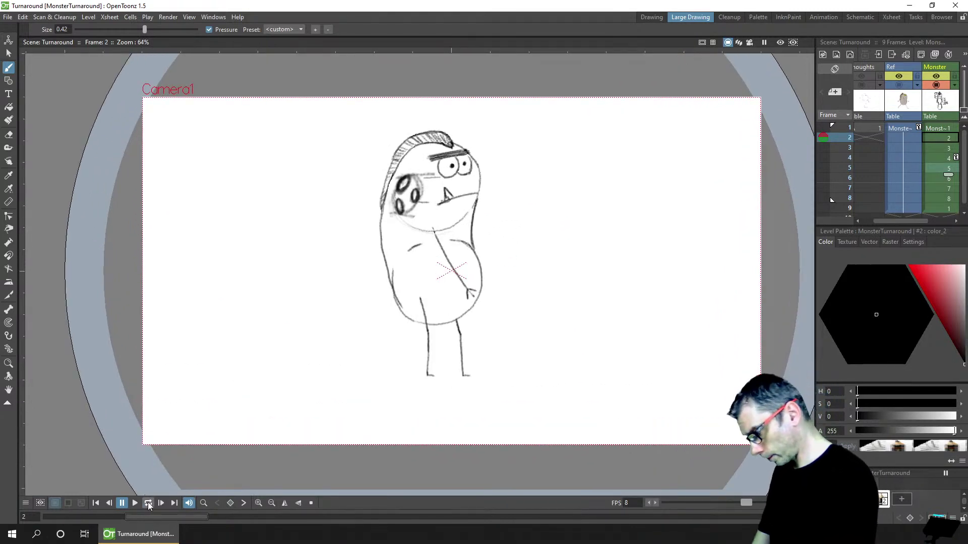
left_click(149, 504)
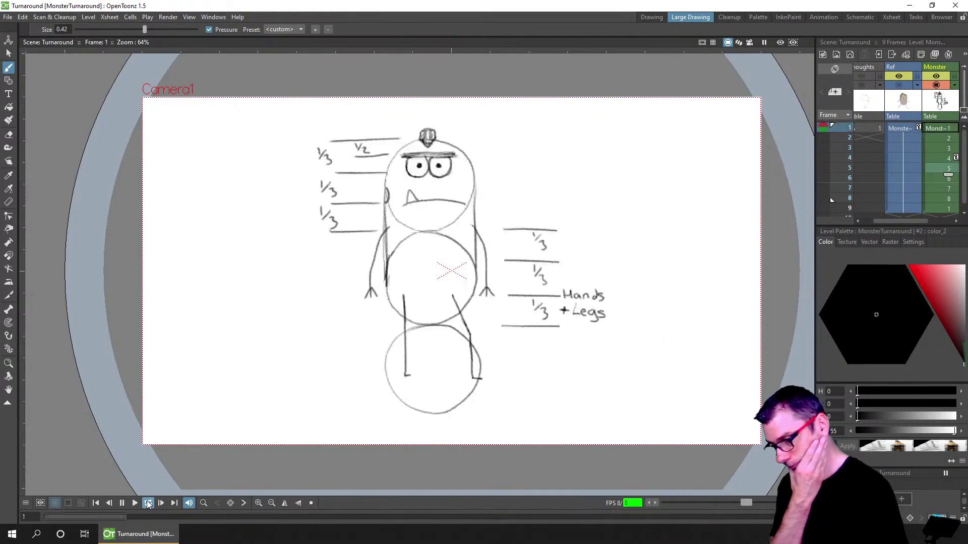
left_click(71, 516)
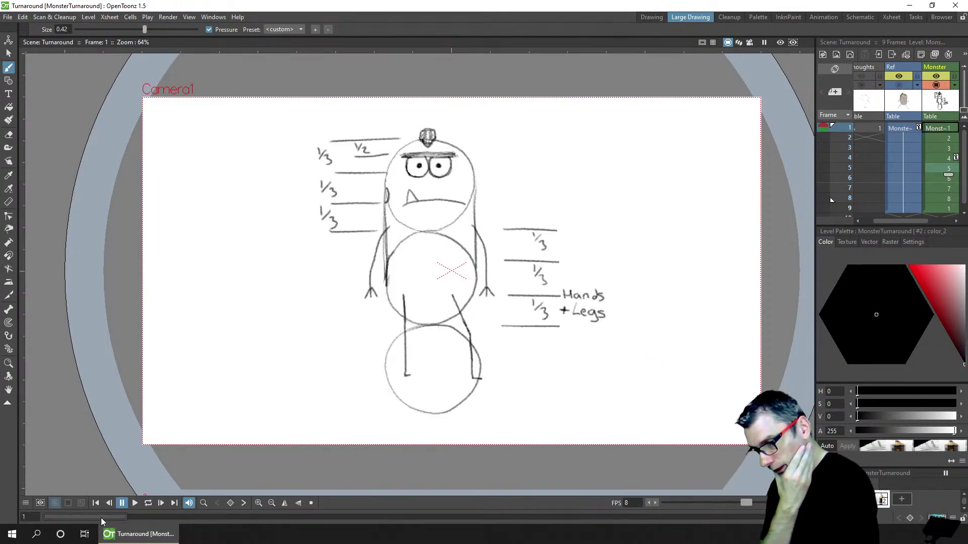
mouse_move(101, 519)
left_mouse_down()
mouse_move(239, 525)
mouse_move(104, 511)
mouse_move(210, 525)
mouse_move(163, 521)
mouse_move(228, 516)
mouse_move(169, 510)
mouse_move(219, 515)
left_mouse_up()
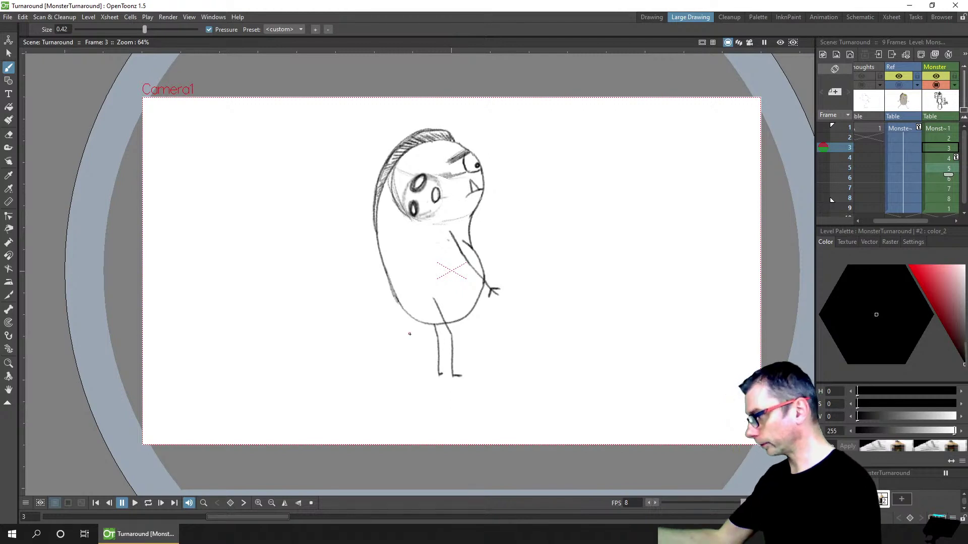
Erase the monster's left leg in frame 3 and redraw it straighter and slightly further back under the body
key("a")
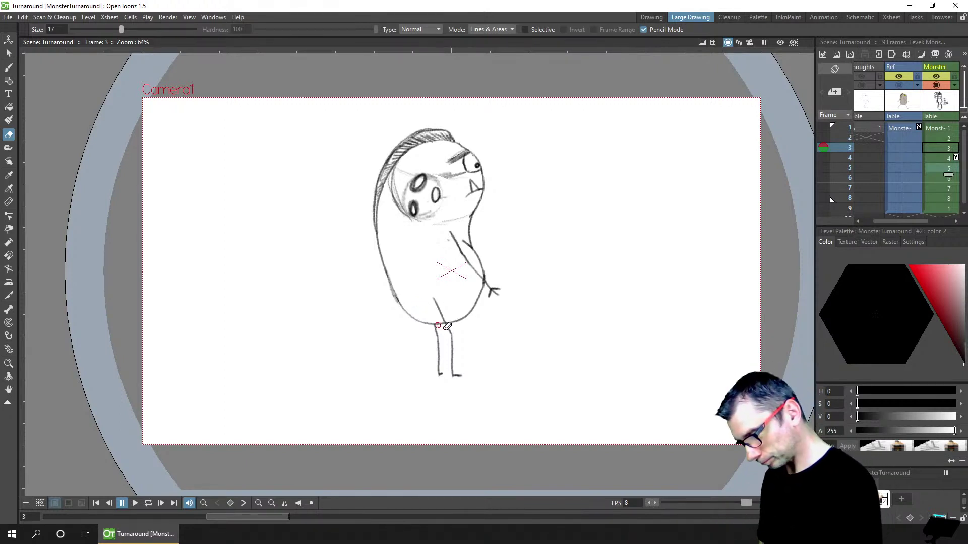
left_click_drag(437, 327, 442, 367)
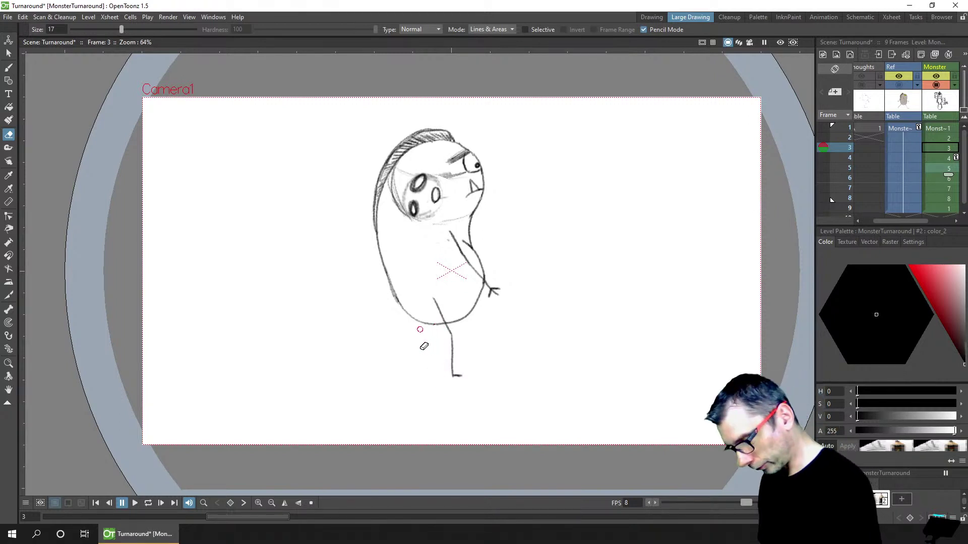
key("b")
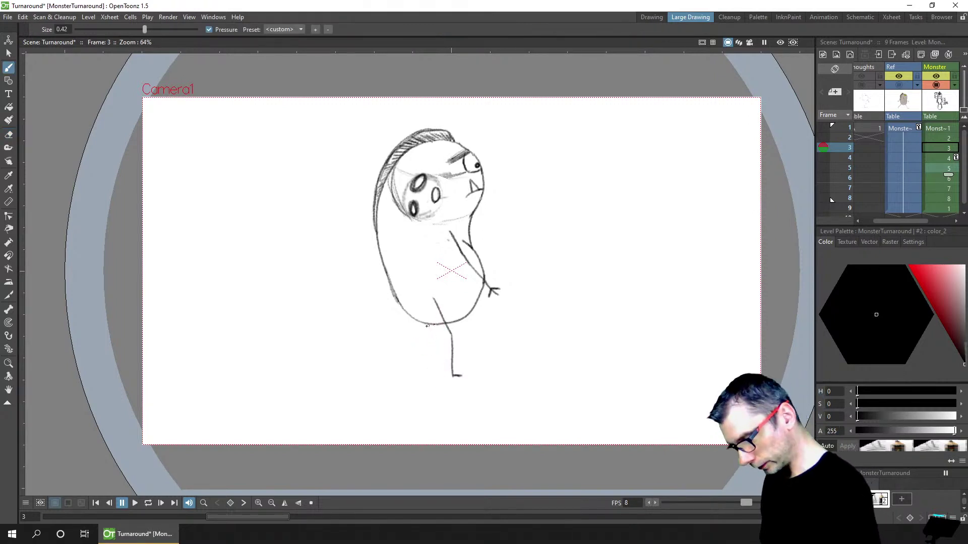
left_click_drag(426, 324, 431, 373)
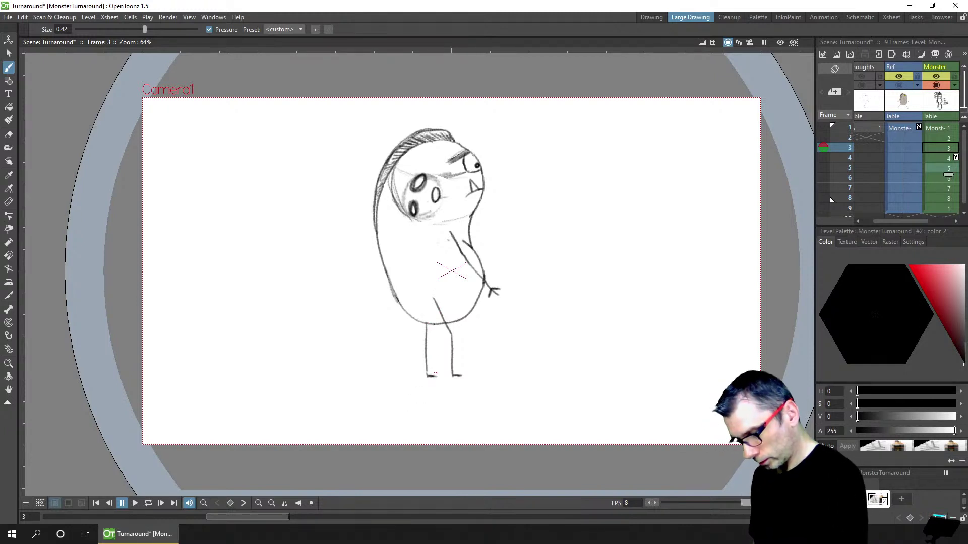
left_click_drag(431, 100, 440, 340)
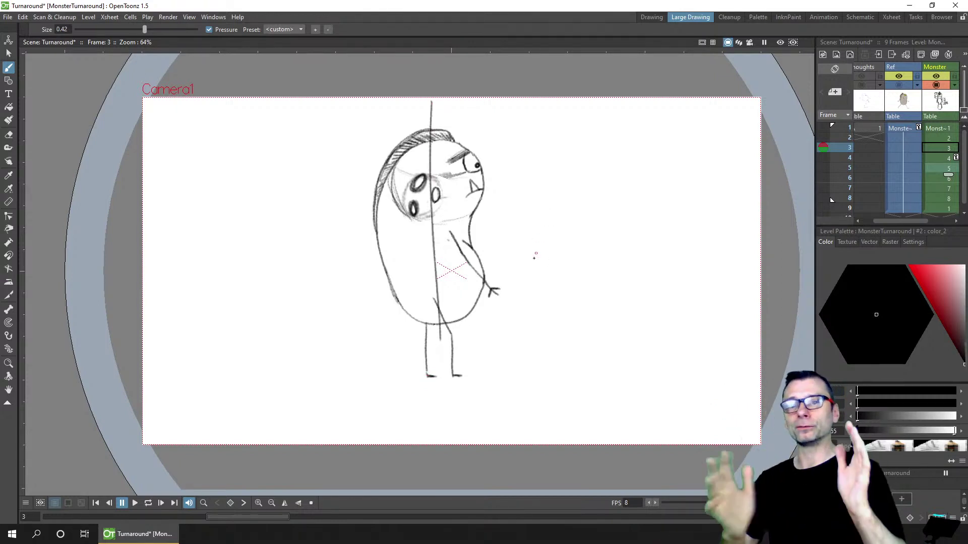
key("ctrl+z")
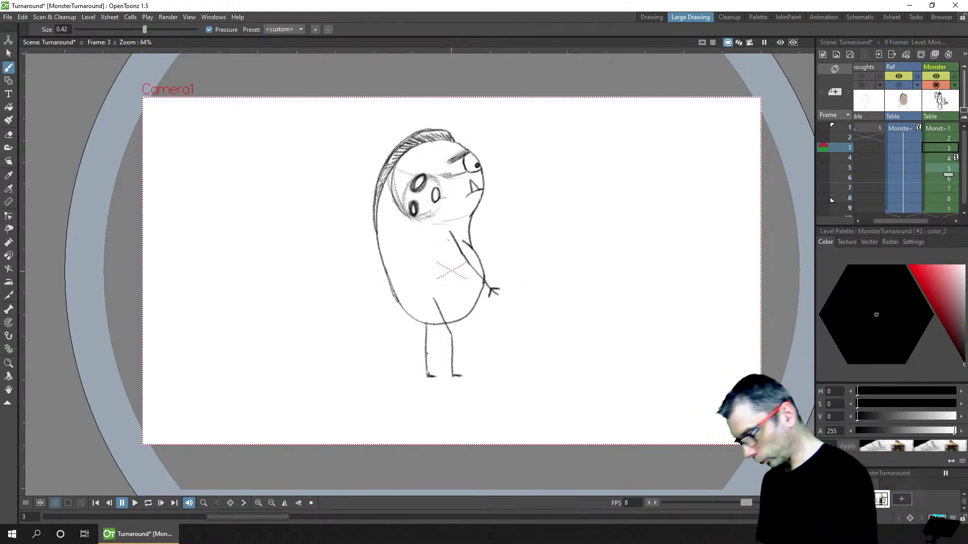
left_click(192, 518)
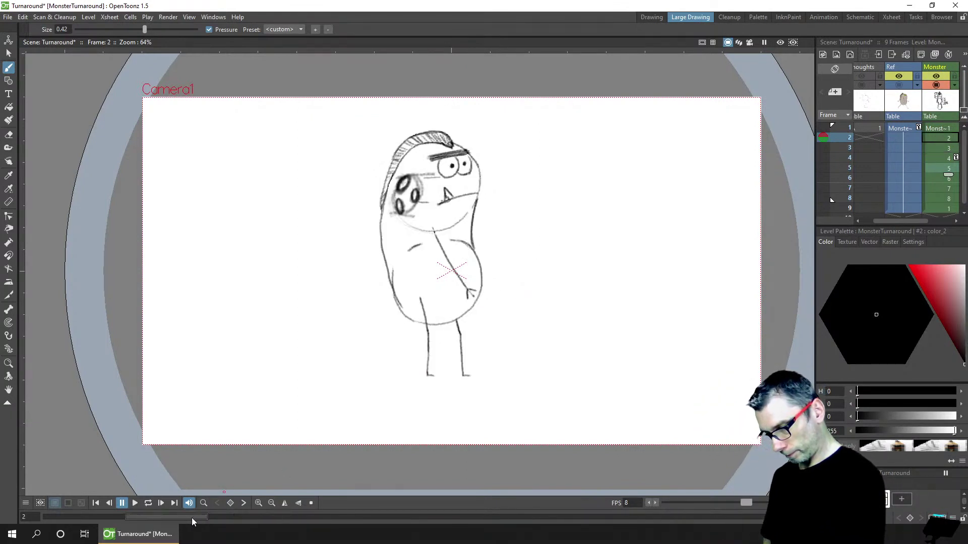
left_click(213, 516)
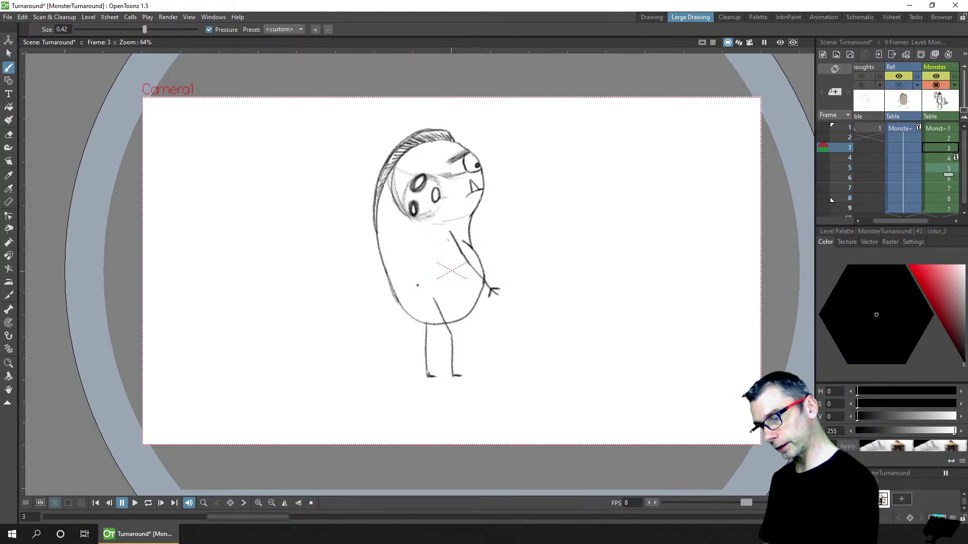
left_click_drag(419, 286, 437, 297)
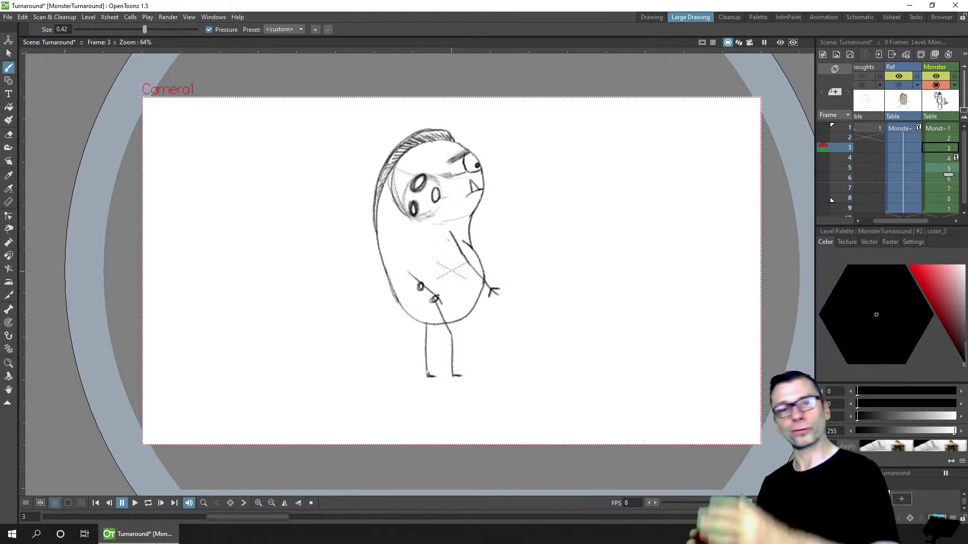
key("ctrl+z")
key("ctrl+z")
key("ctrl+z")
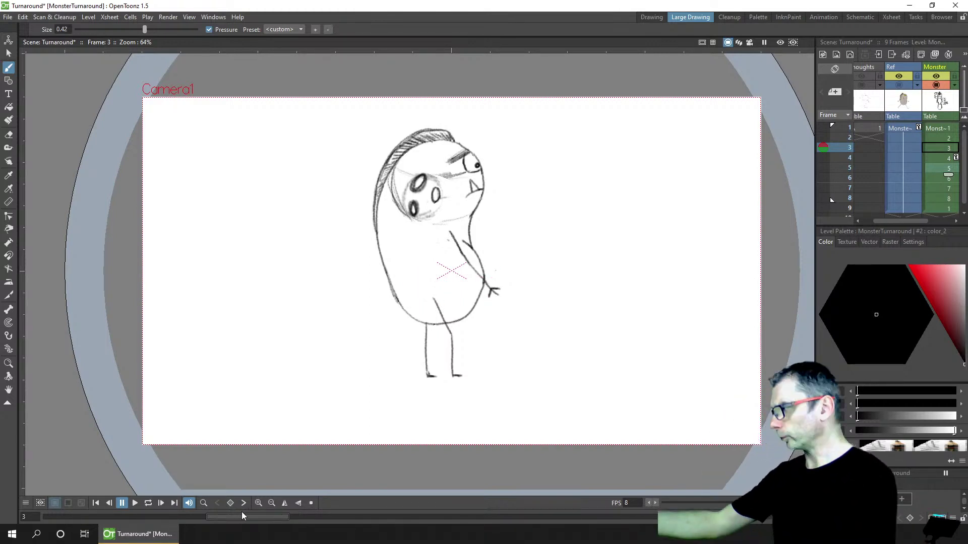
Save the scene and erase the monster's left leg in frame 4
key("ctrl+s")
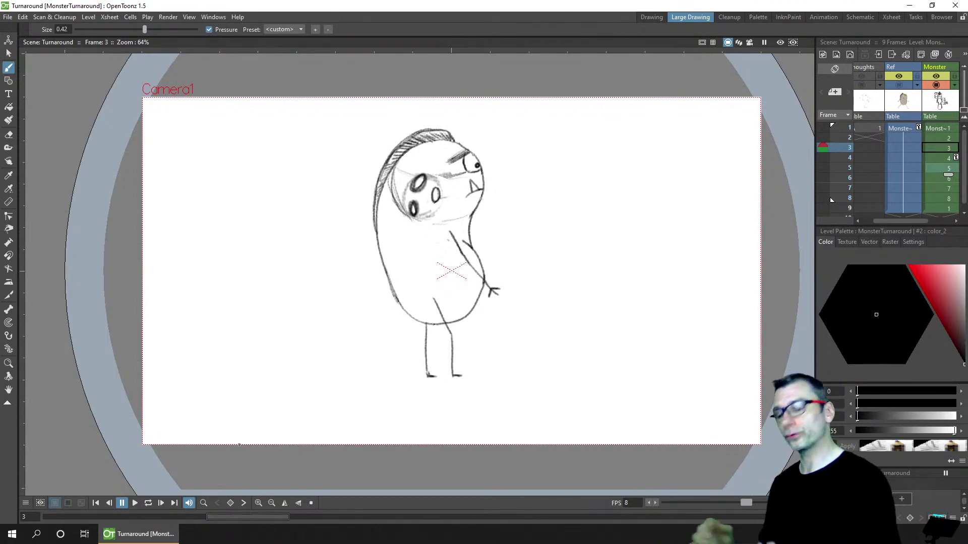
left_click_drag(240, 514, 301, 515)
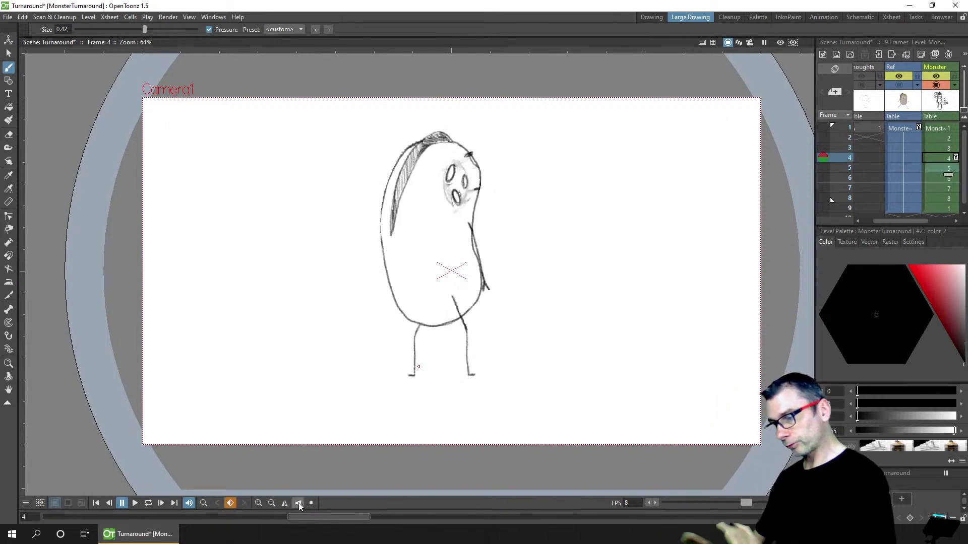
key("a")
mouse_move(411, 319)
left_mouse_down()
mouse_move(419, 332)
mouse_move(408, 381)
left_mouse_up()
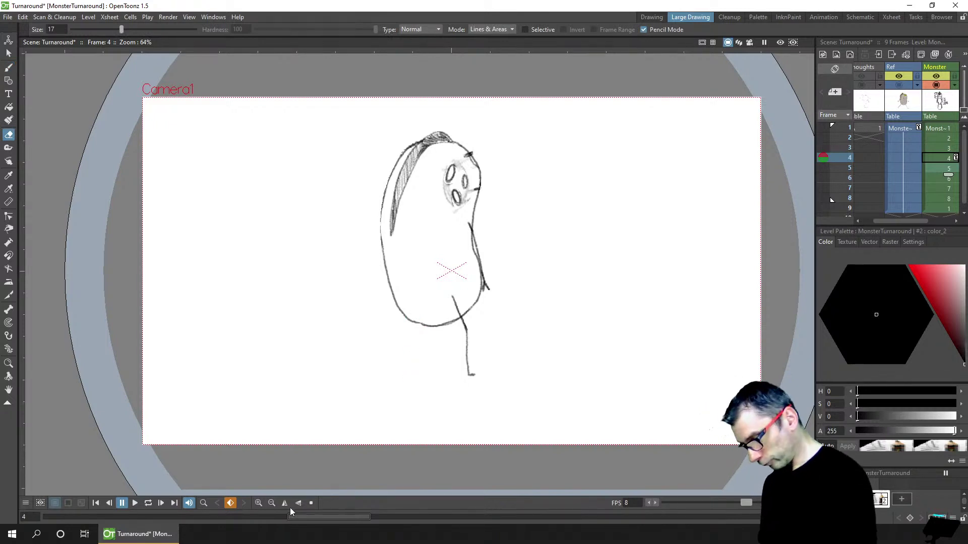
Add a horizontal guide just under the monster's feet in frame 3 and check it against frame 4
left_click(270, 518)
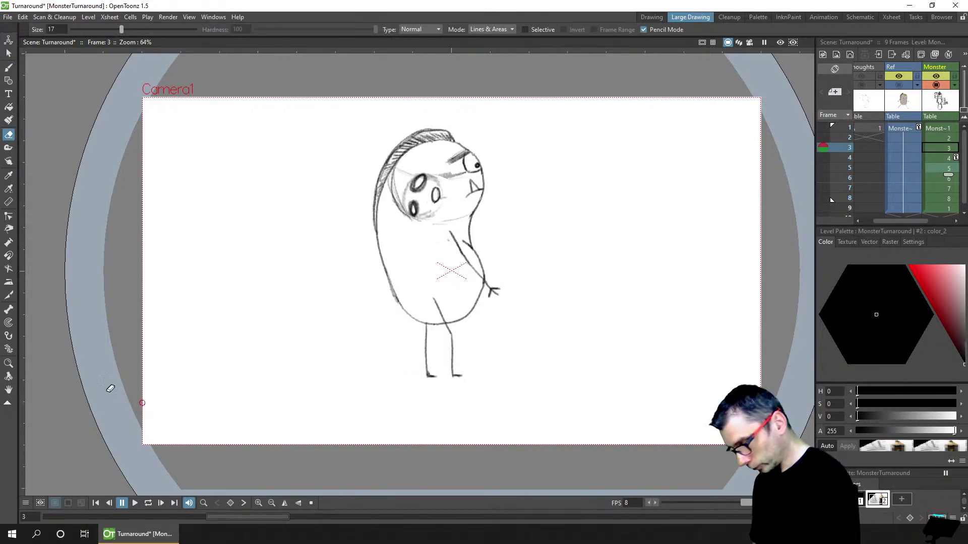
left_click(21, 376)
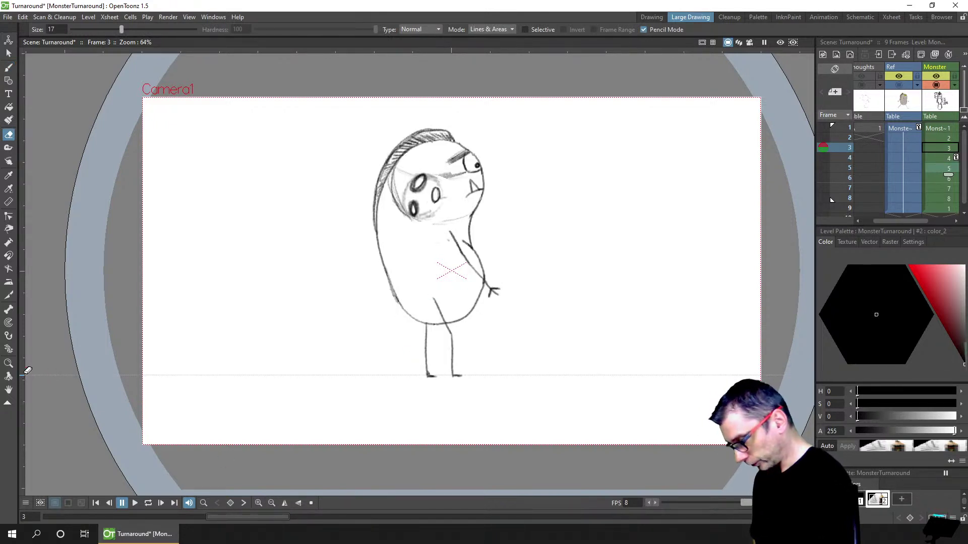
left_click_drag(22, 377, 22, 380)
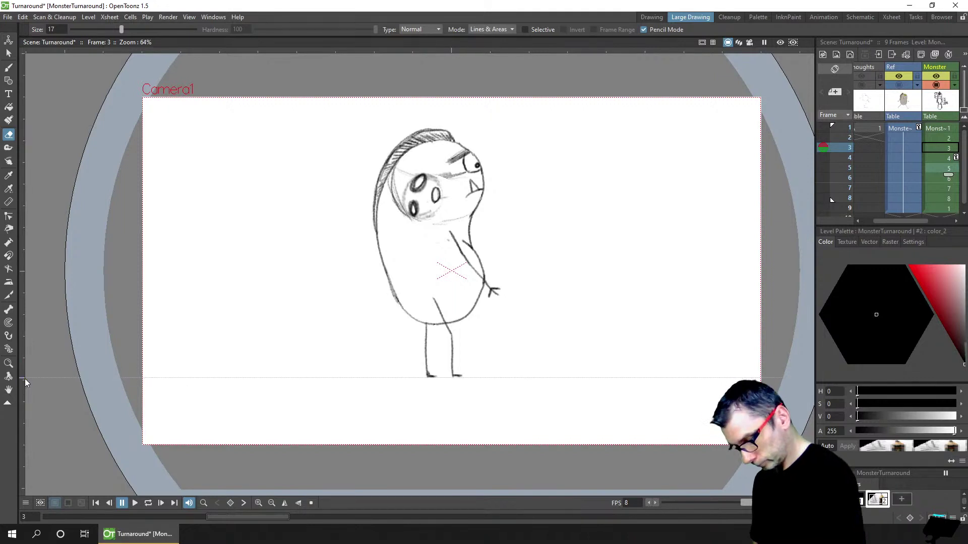
left_click(298, 515)
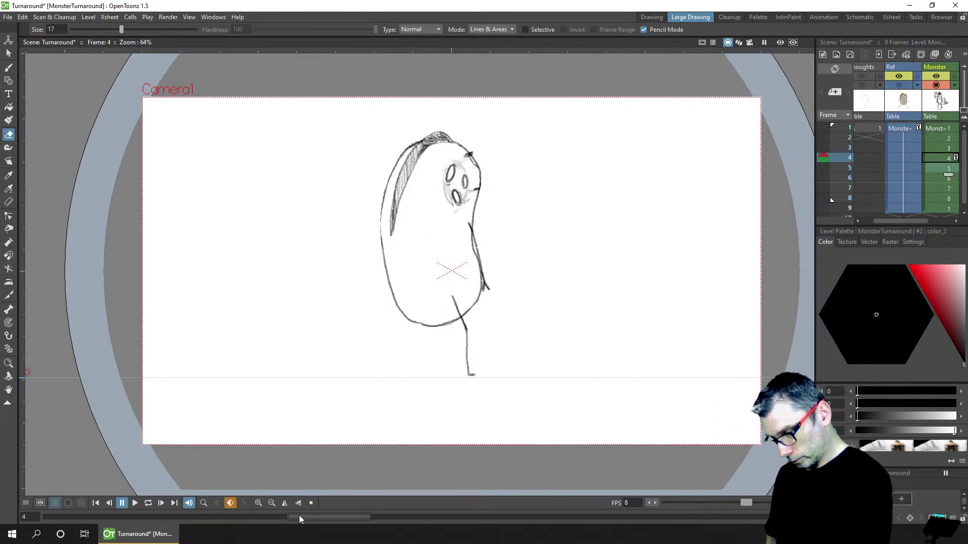
left_click(255, 516)
left_click(290, 516)
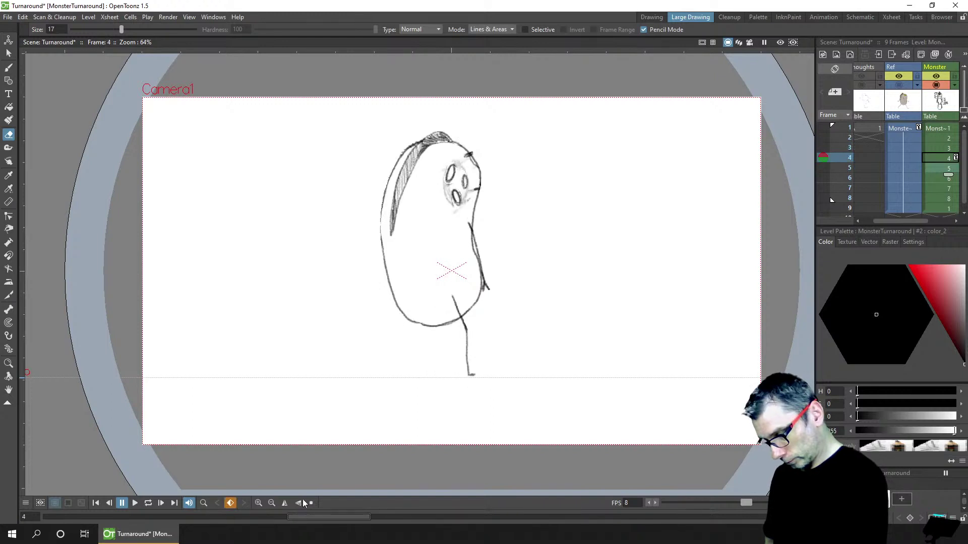
Redraw frame 4's left leg as a straight leg with a foot reaching the horizontal guide, using frame 3 for comparison, and save the scene
key("b")
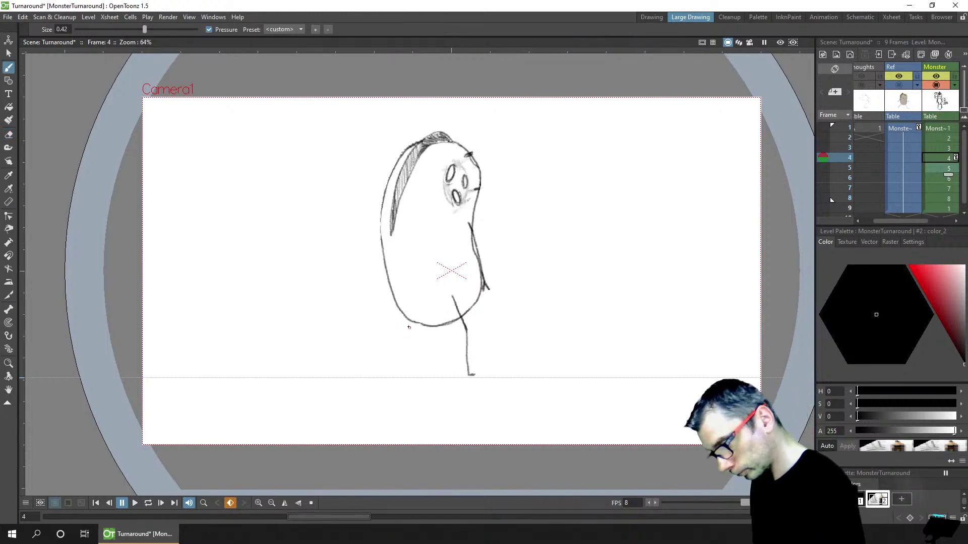
key("comma")
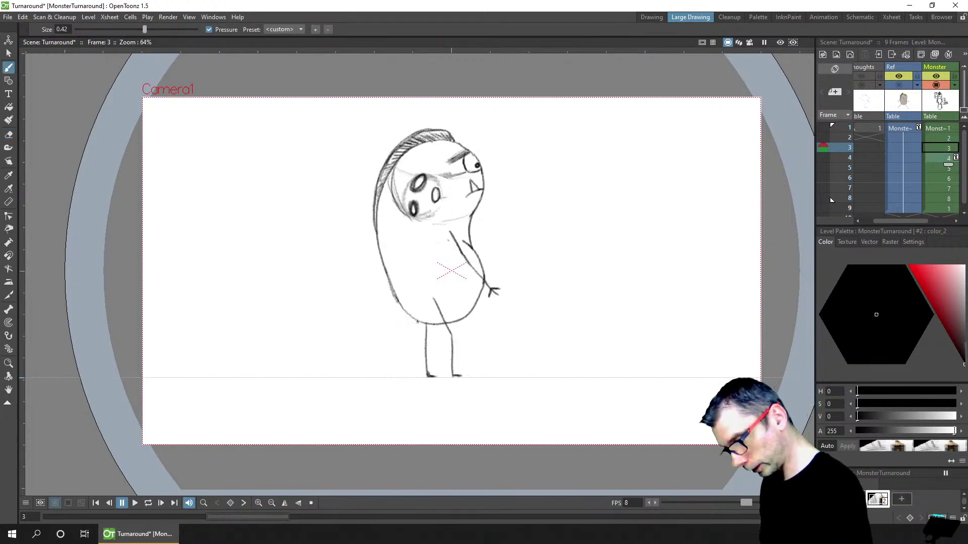
key("period")
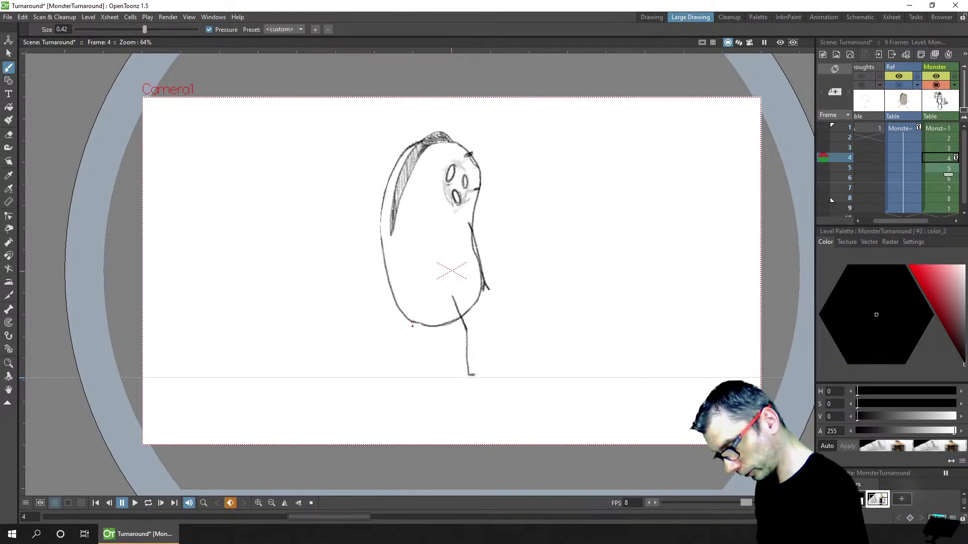
left_click_drag(413, 323, 419, 374)
key("a")
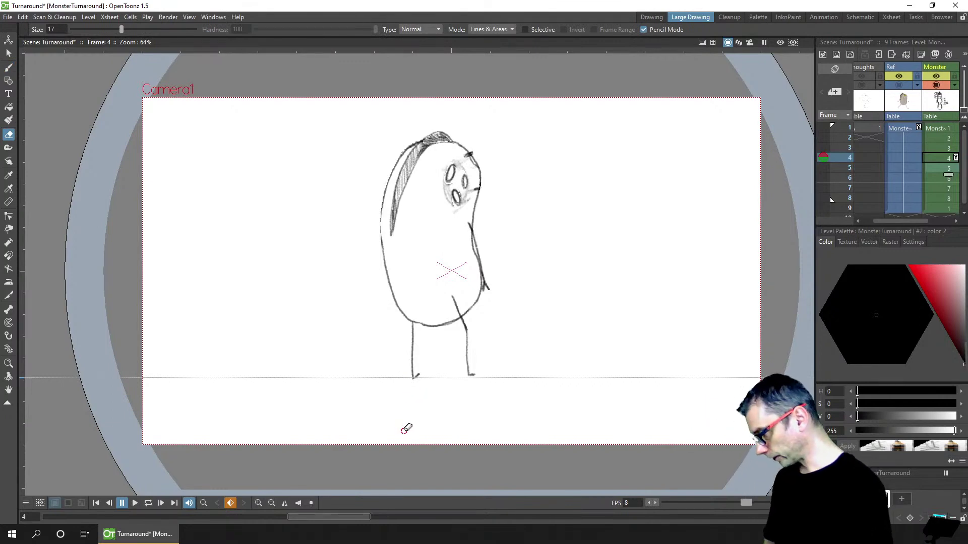
key("b")
key("ctrl+s")
Erase the monster's left leg in frame 5 and patch the gap in the lower body outline
left_click_drag(340, 516, 385, 514)
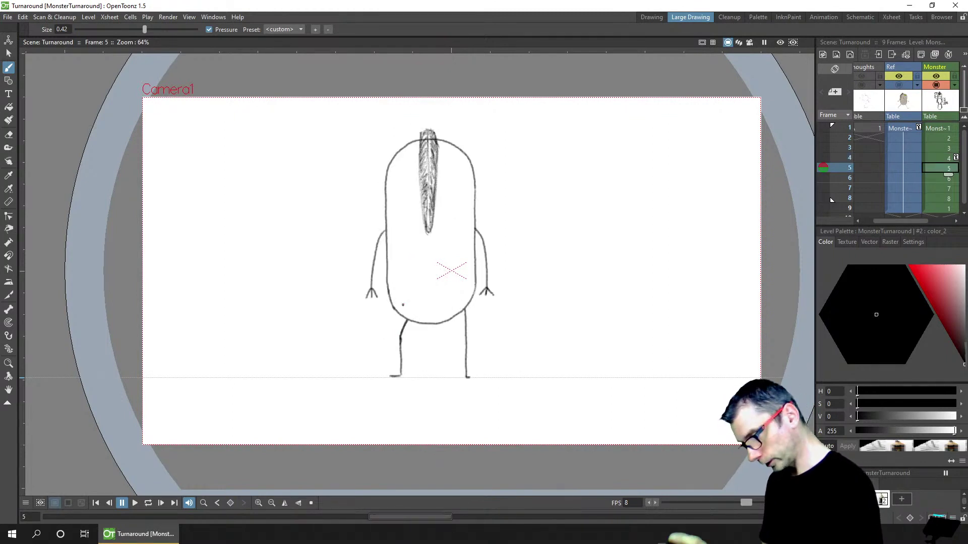
key("e")
mouse_move(408, 317)
left_mouse_down()
mouse_move(403, 377)
mouse_move(403, 340)
mouse_move(400, 374)
left_mouse_up()
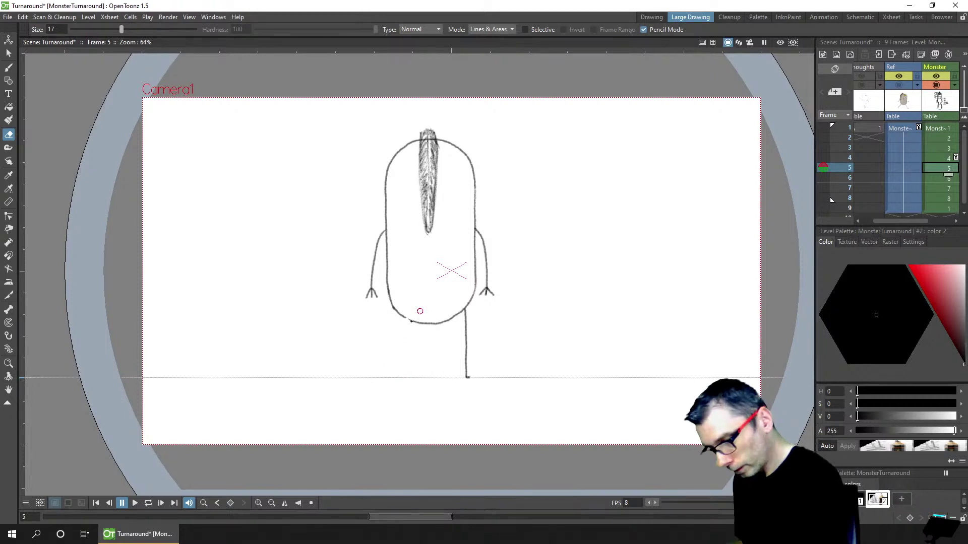
key("b")
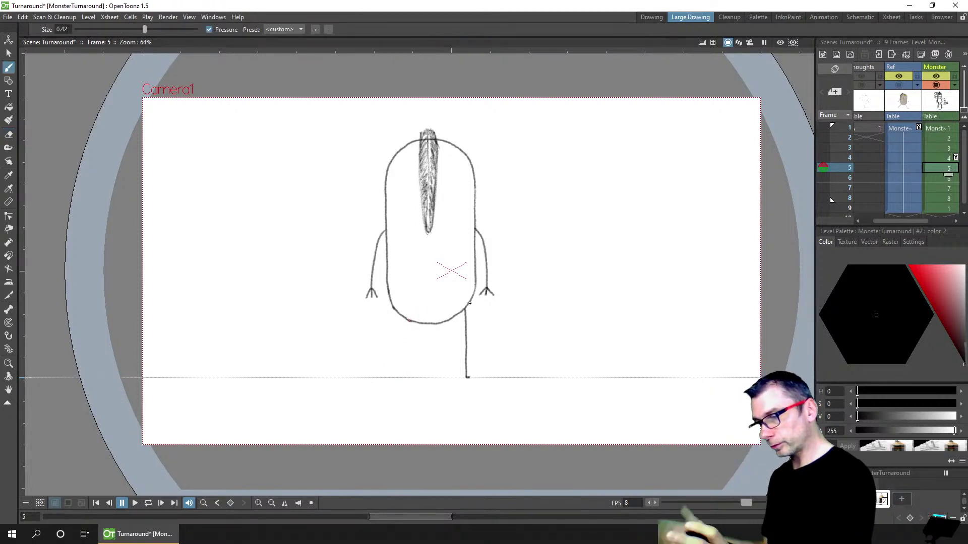
Redraw frame 5's left leg as a straight line down to the guide, comparing with frame 4, and save the scene
key("comma")
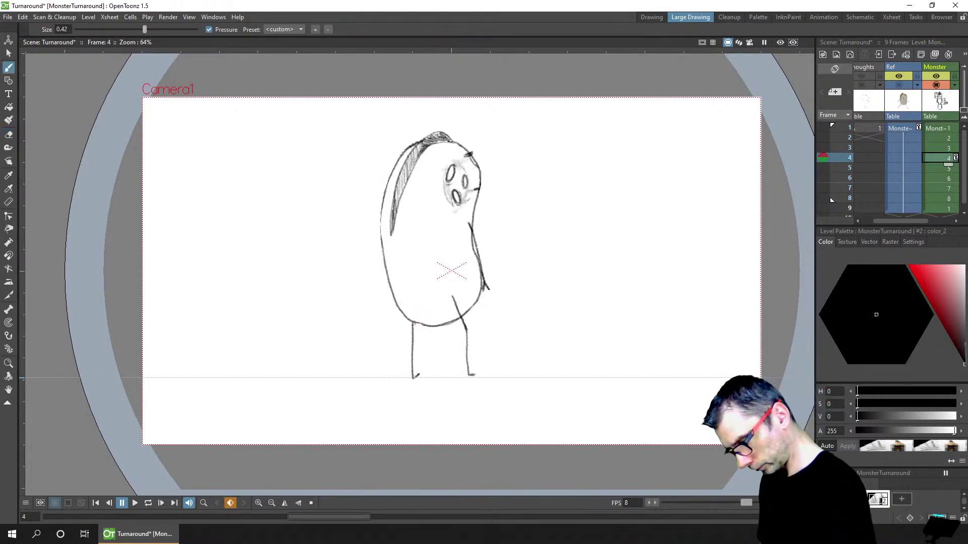
key("period")
key("comma")
key("period")
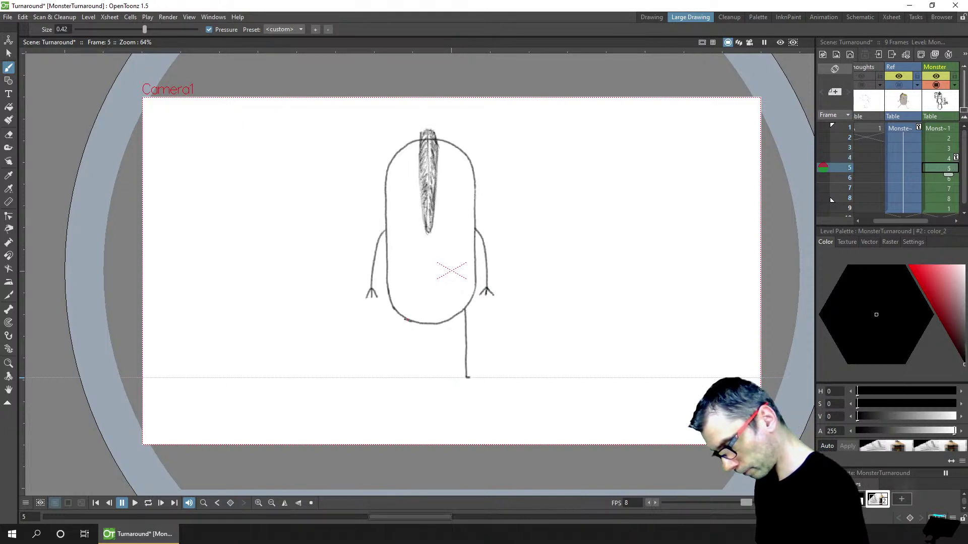
left_click_drag(399, 331, 399, 377)
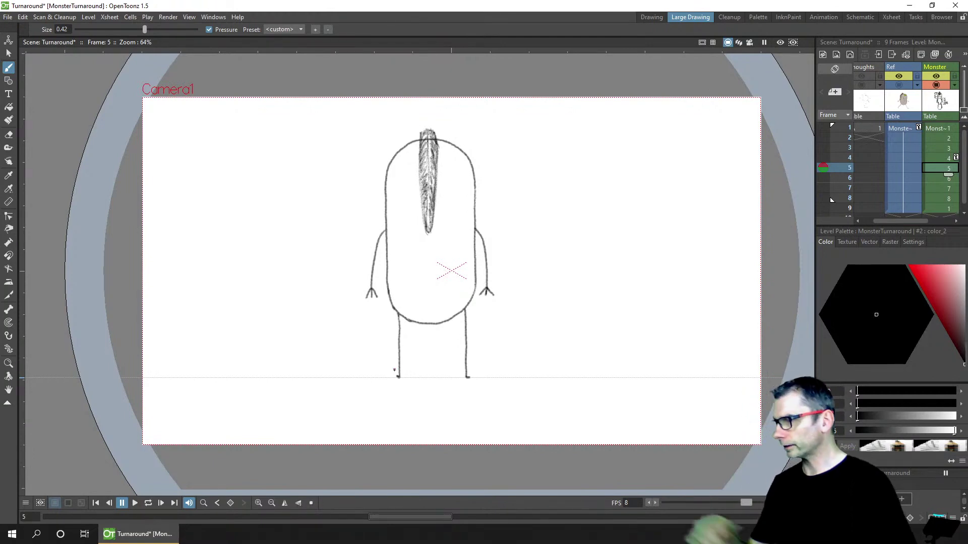
key("ctrl+s")
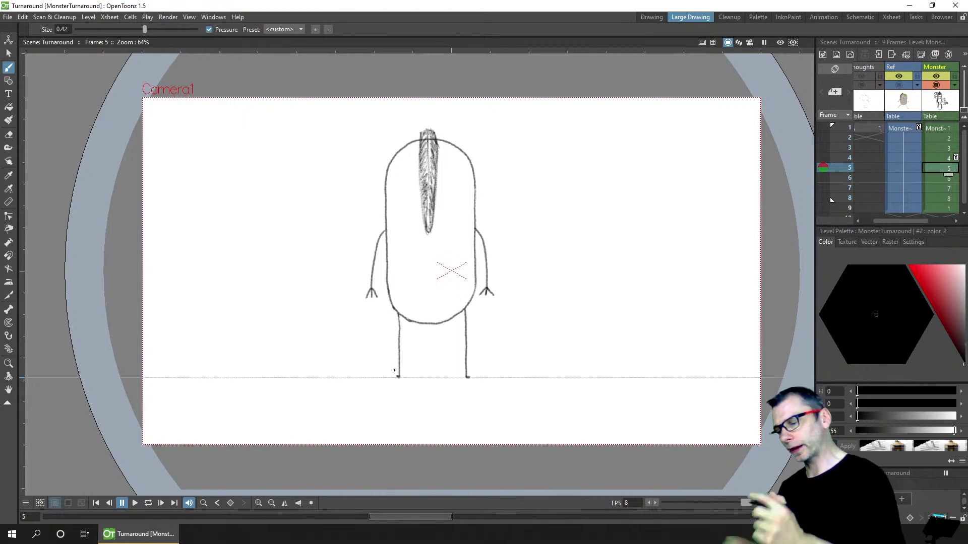
Refine the small feet on both legs in frame 5 and check them against frames 4 and 6
left_click_drag(396, 374, 398, 377)
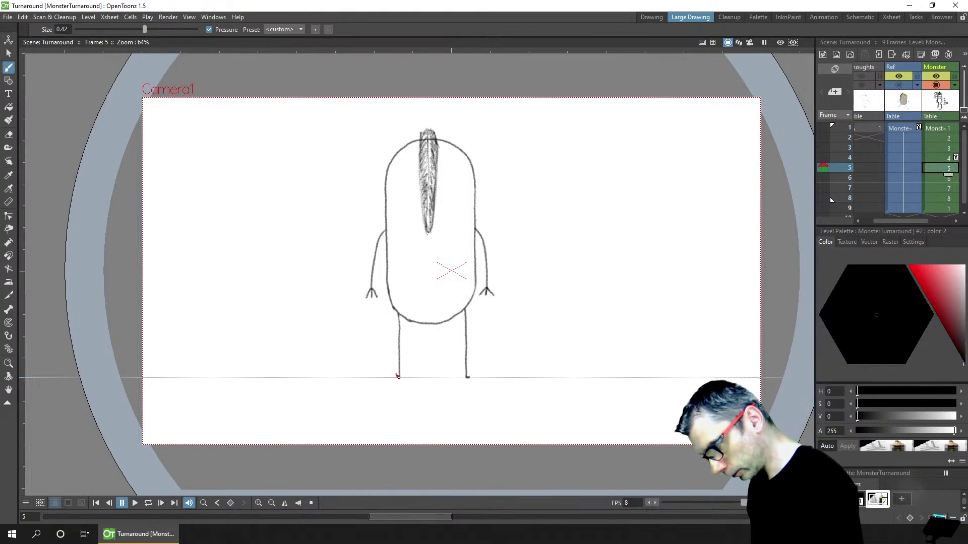
left_click_drag(467, 377, 472, 377)
key("ctrl+z")
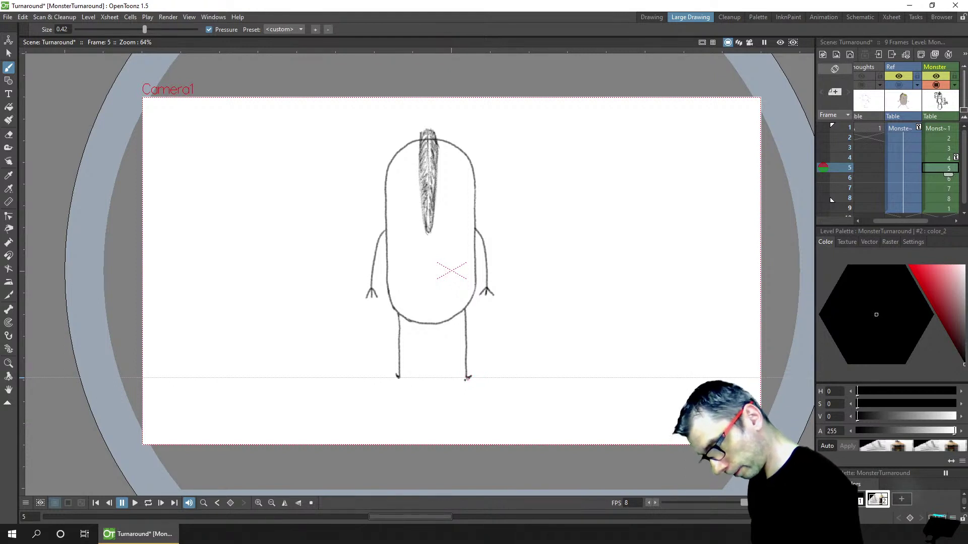
key("comma")
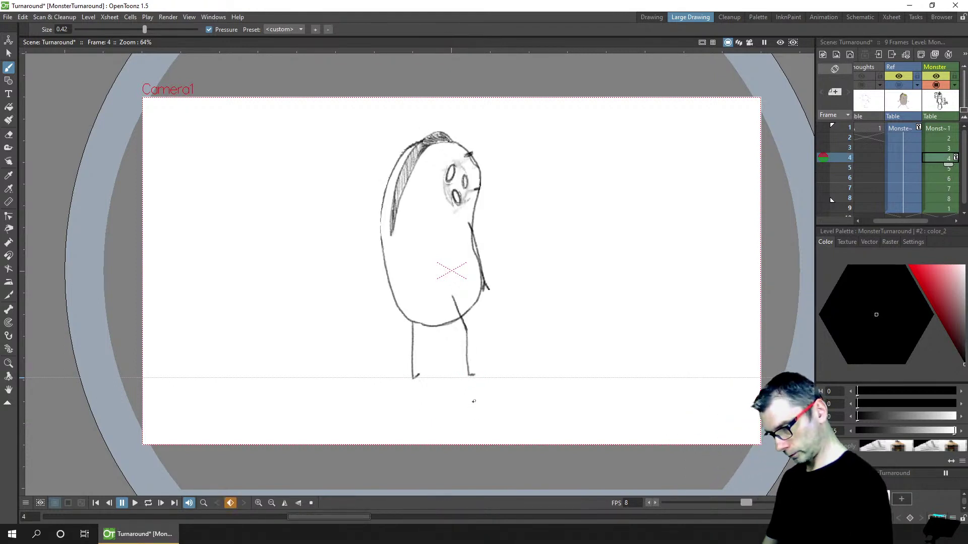
key("period")
key("comma")
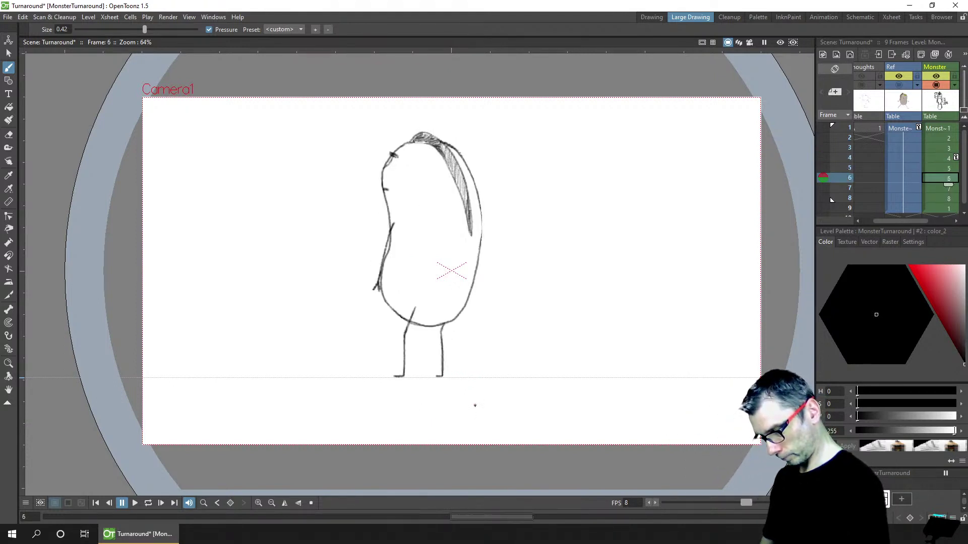
key("period")
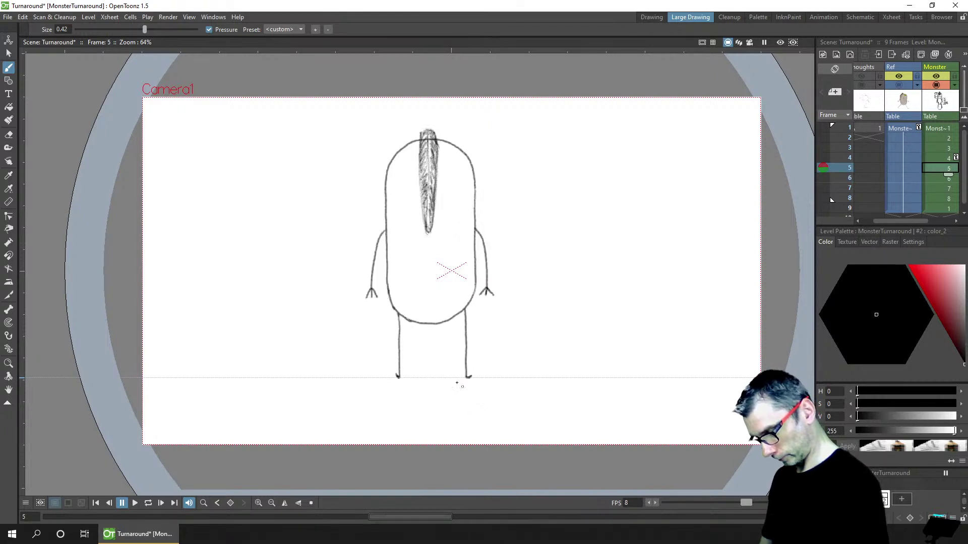
Erase the monster's bent left leg in frame 6, patch the lower body outline and save the scene
key("period")
key("comma")
key("period")
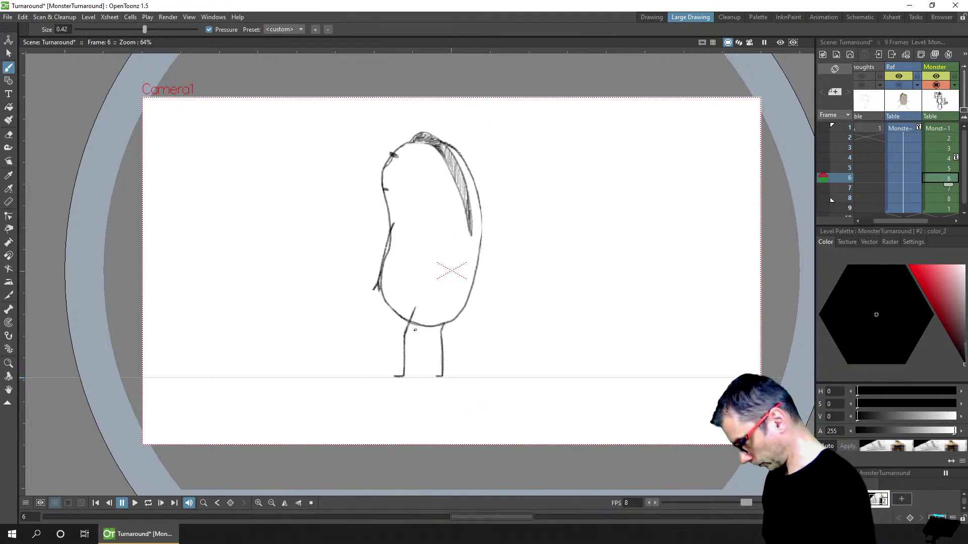
key("a")
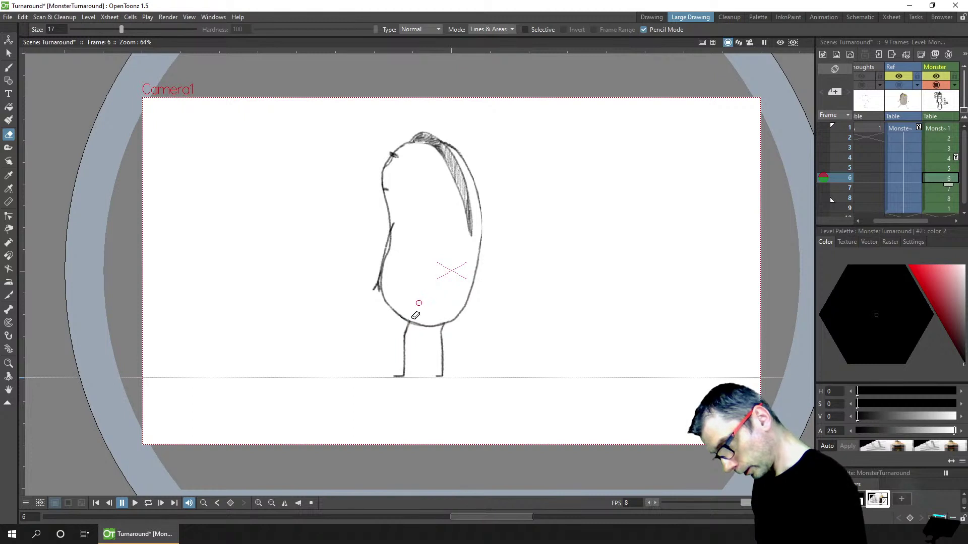
left_click_drag(409, 326, 405, 373)
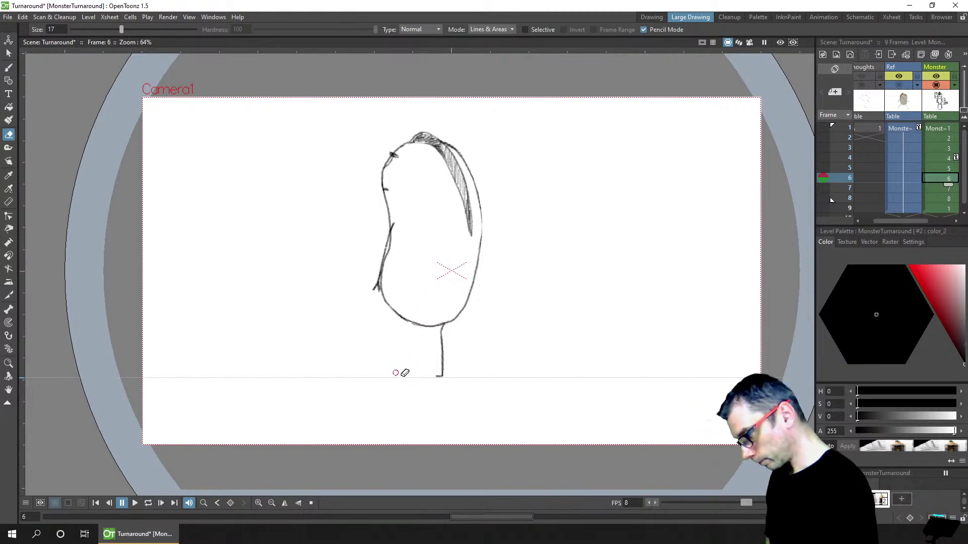
key("b")
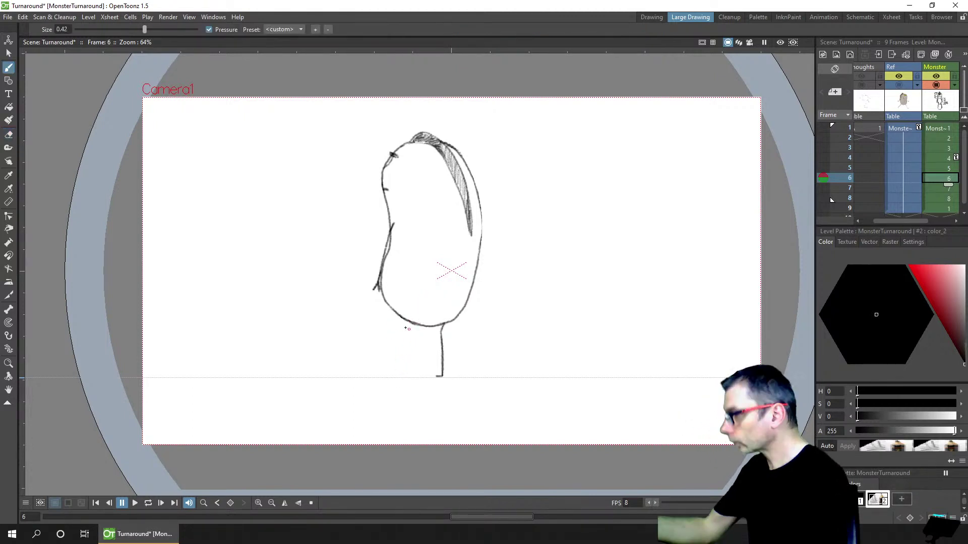
key("ctrl+s")
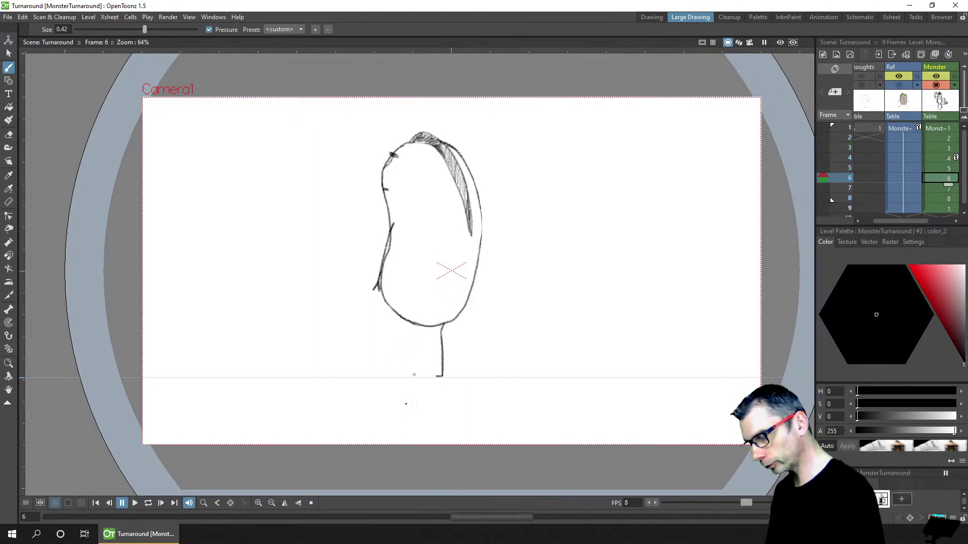
Compare the monster's leg placement in frame 6 with the neighbouring frame 5
key("Down")
key("Down")
key("Down")
key("Up")
key("Up")
key("Up")
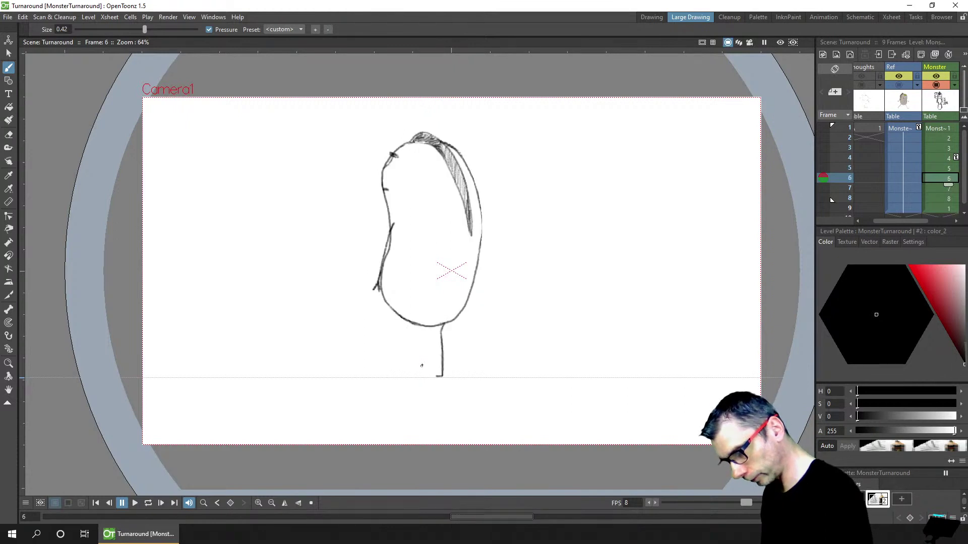
key("Down")
key("Down")
key("Down")
key("Up")
key("Up")
key("Up")
key("Down")
key("Down")
key("Down")
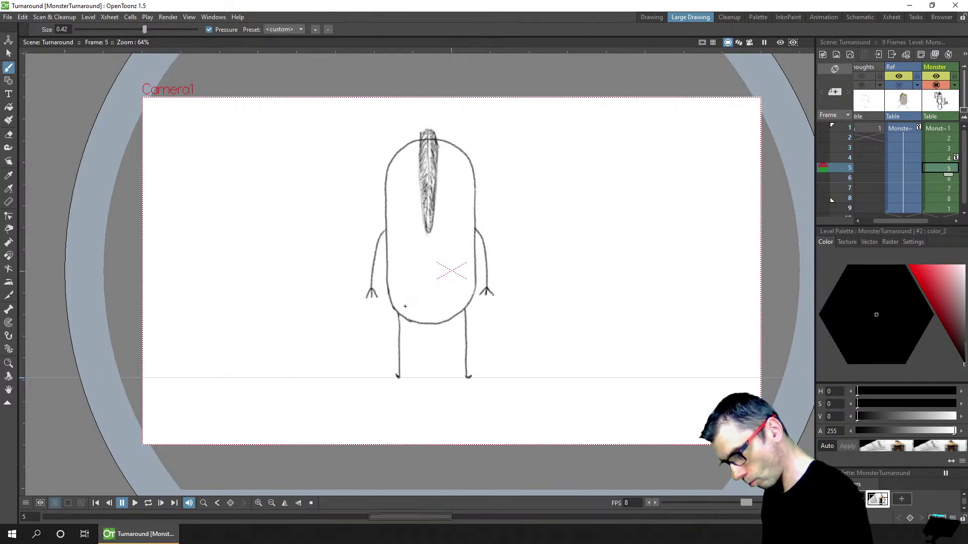
key("Up")
key("Up")
key("Up")
key("Down")
key("Down")
key("Down")
key("Up")
key("Up")
key("Up")
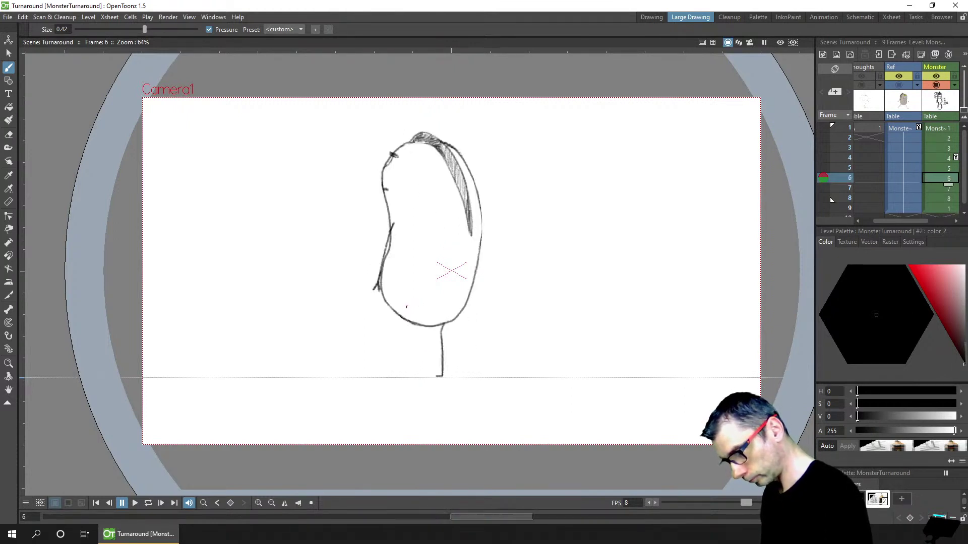
Redraw frame 6's left leg as a straight leg with a foot on the guide, check it against neighbouring frames and save the scene
mouse_move(408, 302)
left_mouse_down()
mouse_move(406, 364)
mouse_move(426, 352)
mouse_move(413, 359)
mouse_move(408, 344)
mouse_move(408, 377)
left_mouse_up()
key("Down")
key("Down")
key("Down")
key("Up")
key("Up")
key("Up")
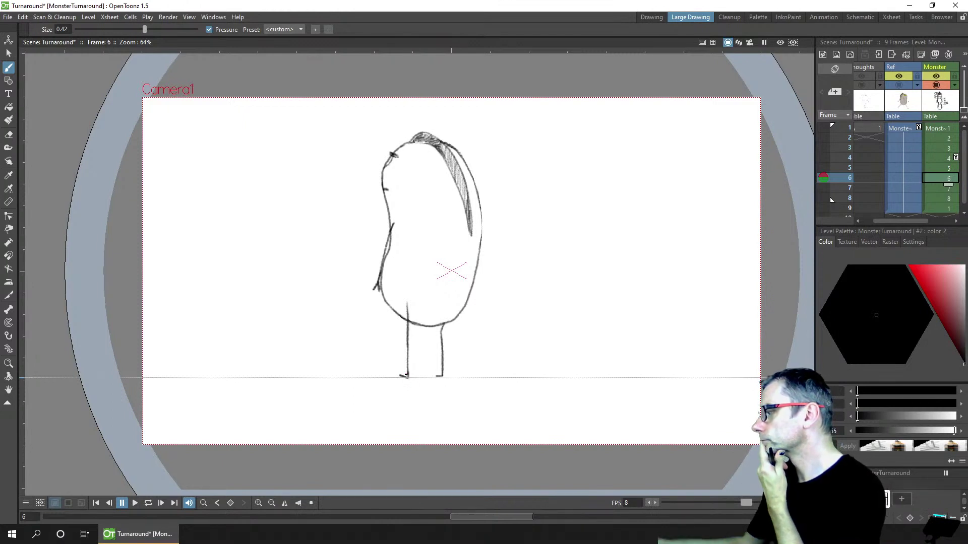
key("ctrl+s")
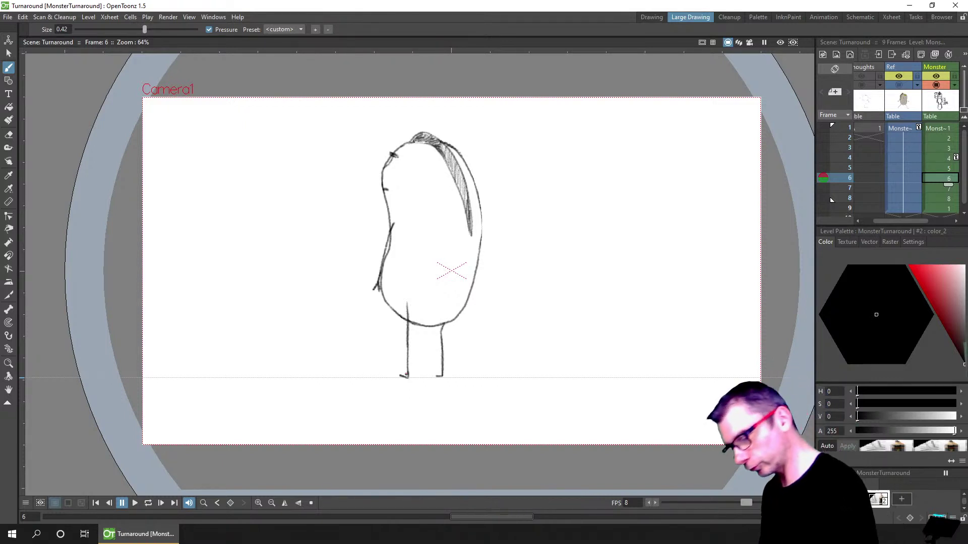
Touch up the redrawn left leg in frame 6 and check it against frame 5
left_click(409, 305)
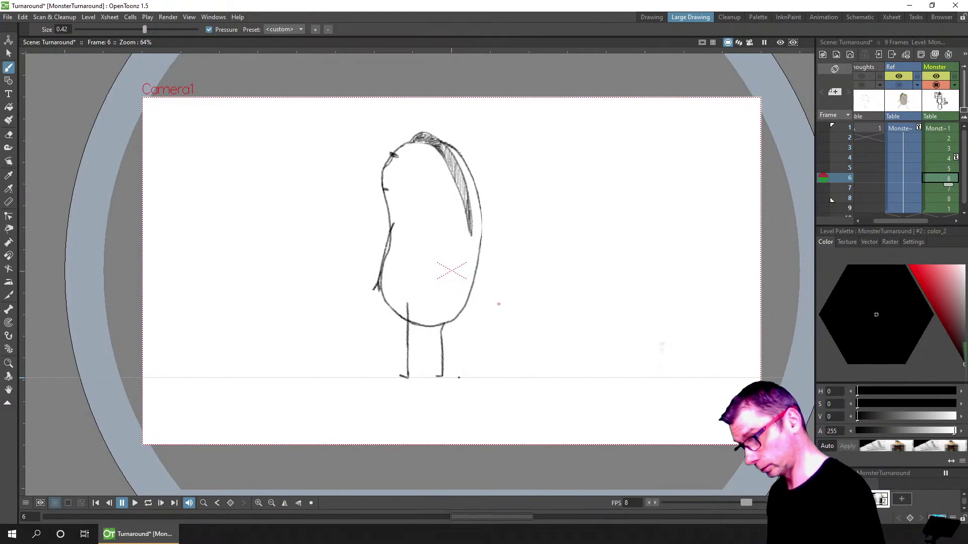
key("comma")
key("period")
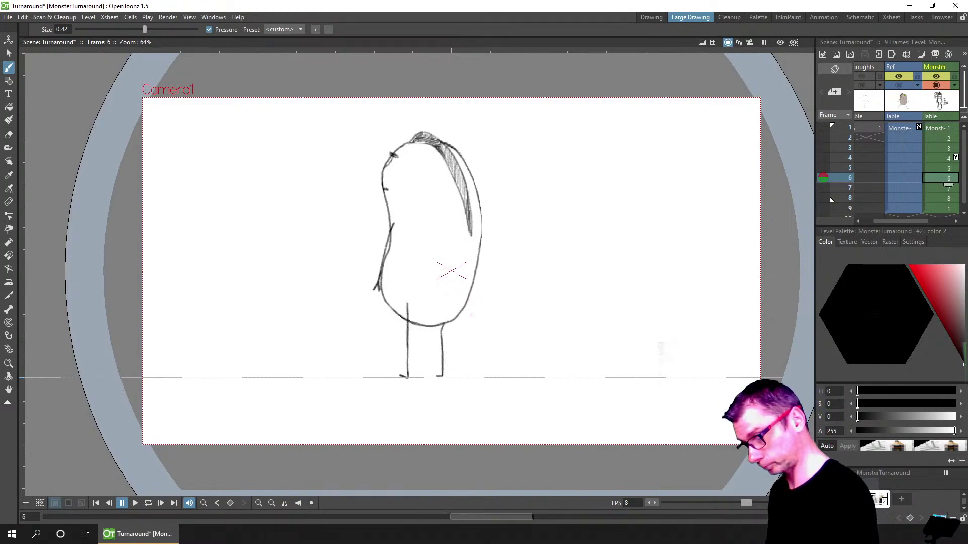
key("comma")
key("period")
Erase the monster's front leg in frame 7, patch the lower body outline and save the scene
key("period")
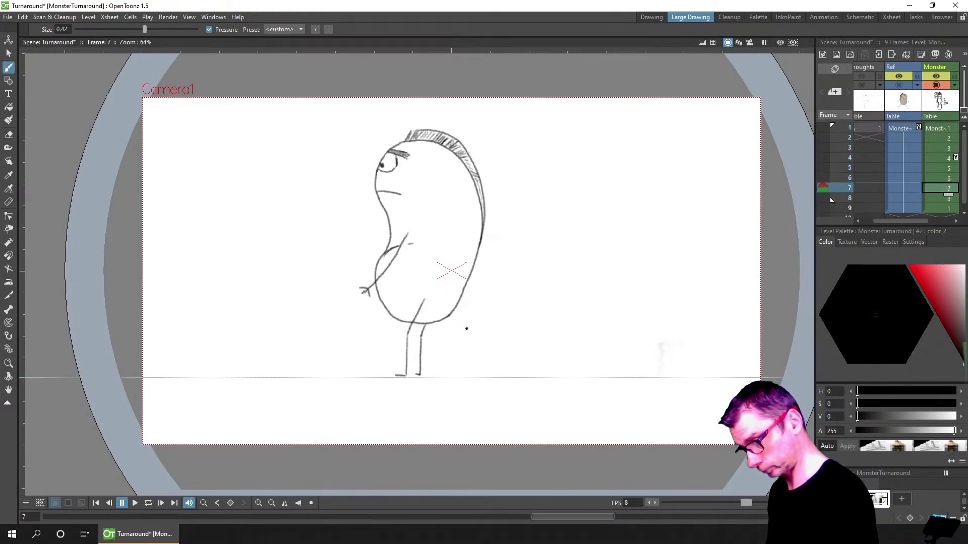
key("a")
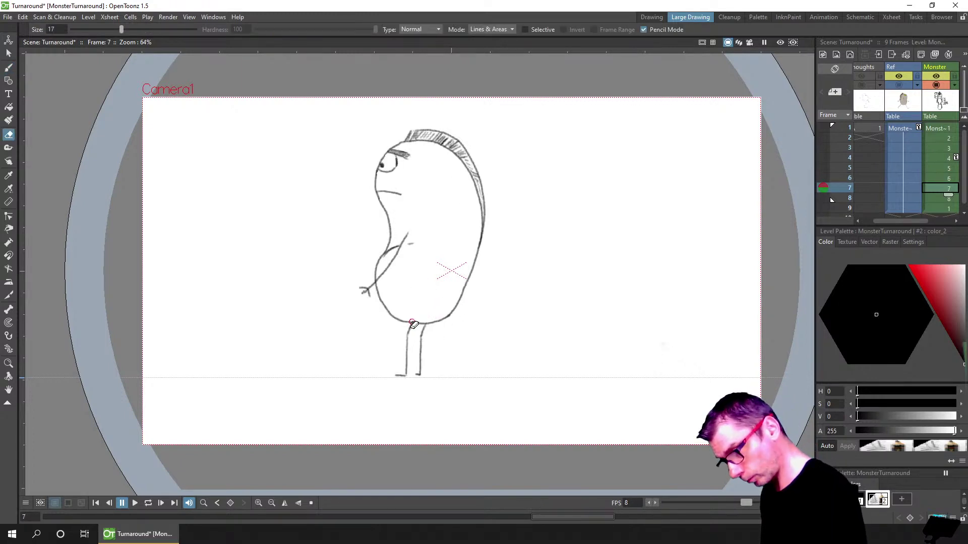
mouse_move(412, 323)
left_mouse_down()
mouse_move(405, 376)
mouse_move(402, 361)
left_mouse_up()
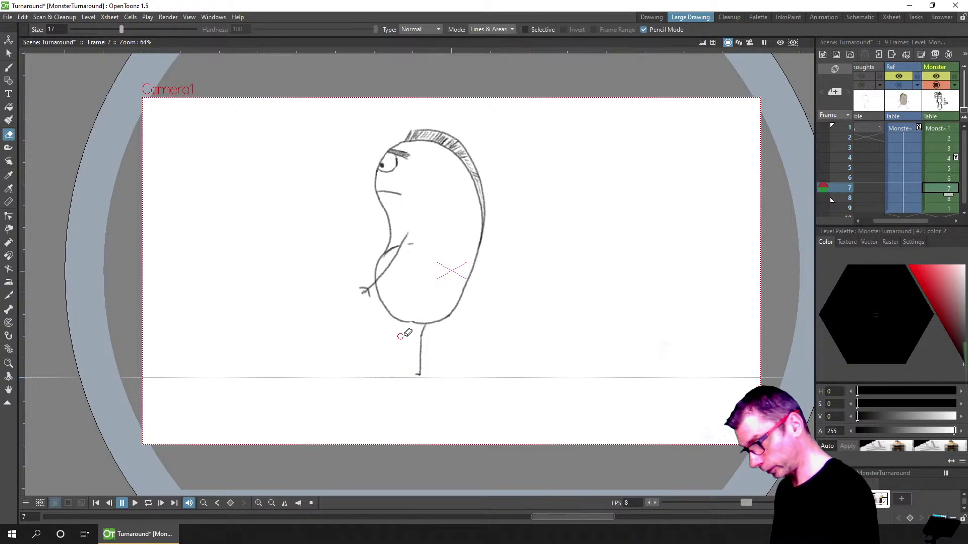
key("b")
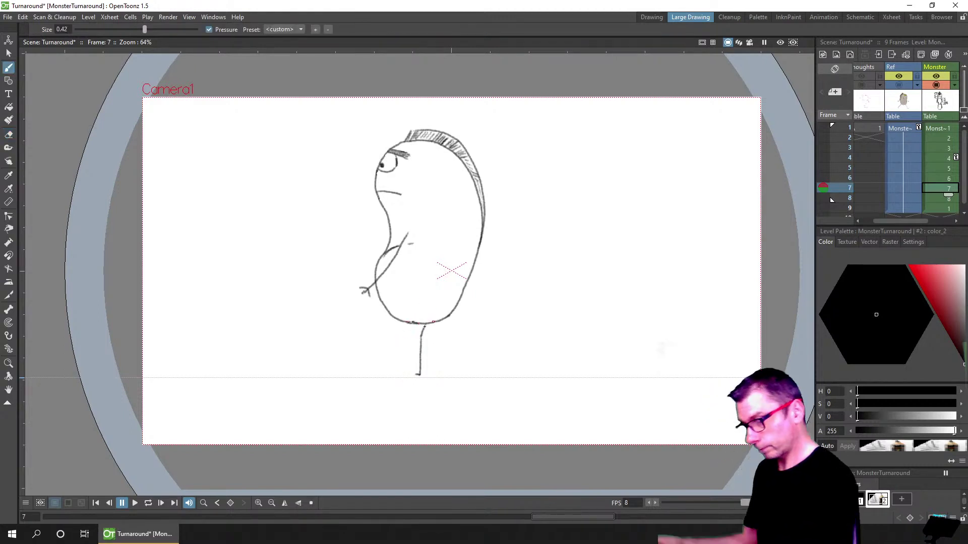
key("ctrl+s")
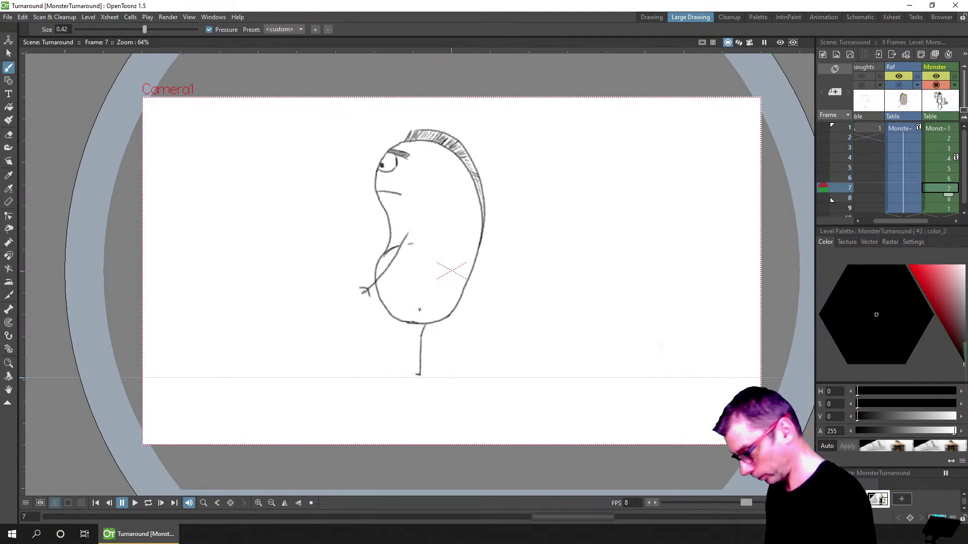
Erase the monster's remaining back leg in frame 7 and return to the brush
key("a")
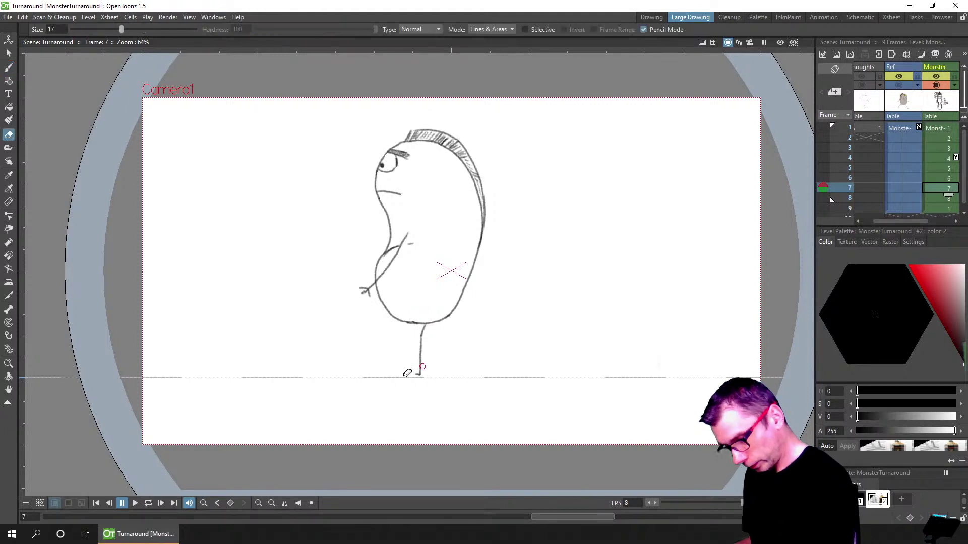
mouse_move(424, 369)
left_mouse_down()
mouse_move(421, 324)
mouse_move(421, 352)
left_mouse_up()
key("b")
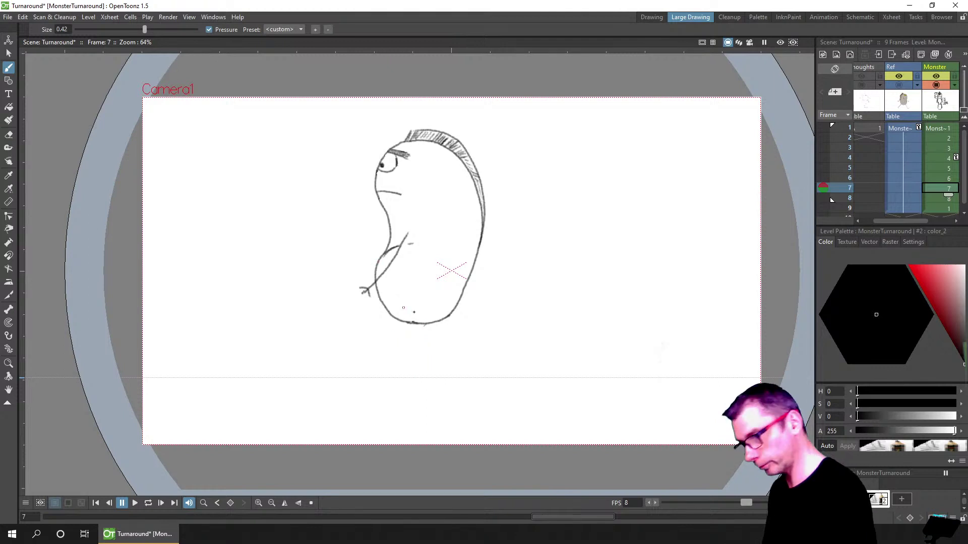
Draw a straight near leg with a flat foot on the guide in frame 7 and save the scene
left_click(845, 147)
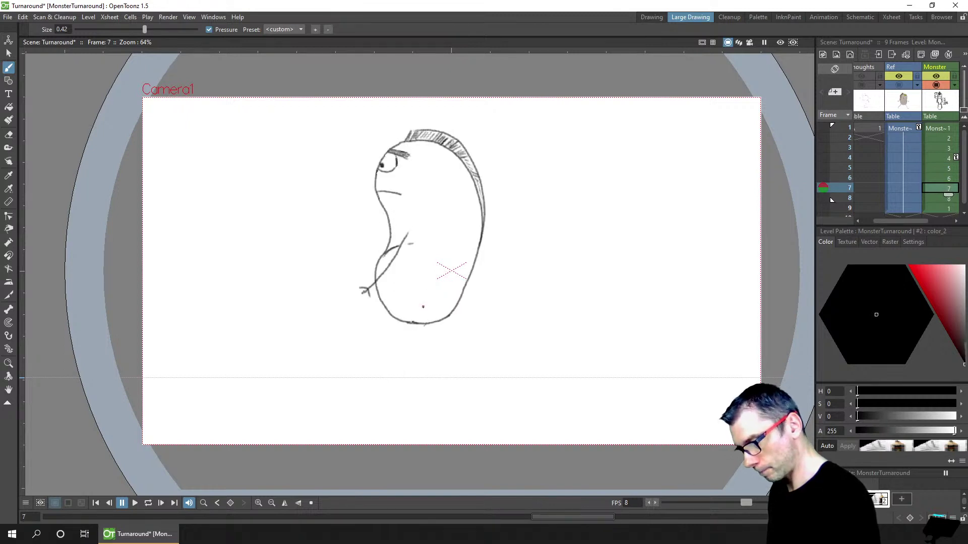
left_click_drag(419, 305, 420, 360)
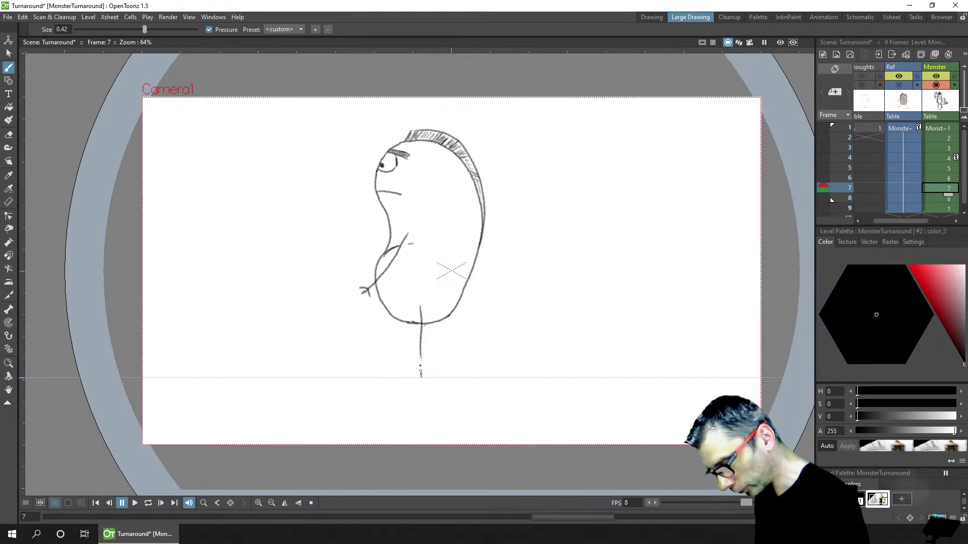
left_click_drag(420, 347, 421, 374)
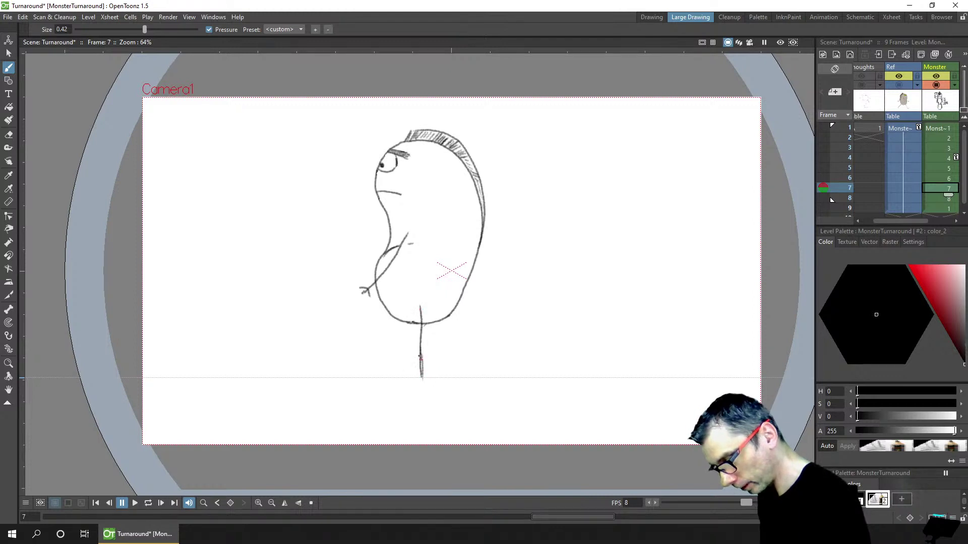
key("ctrl+z")
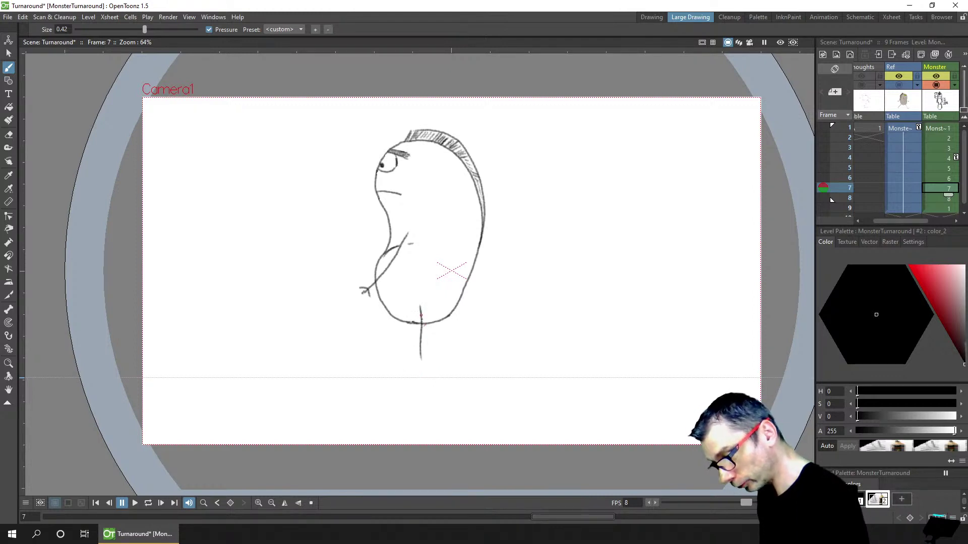
left_click_drag(421, 358, 421, 380)
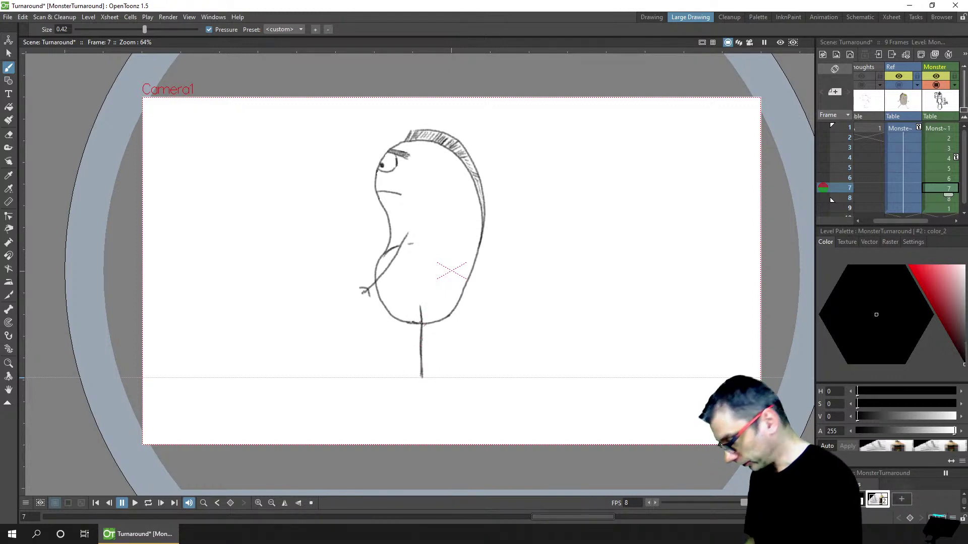
key("period")
key("comma")
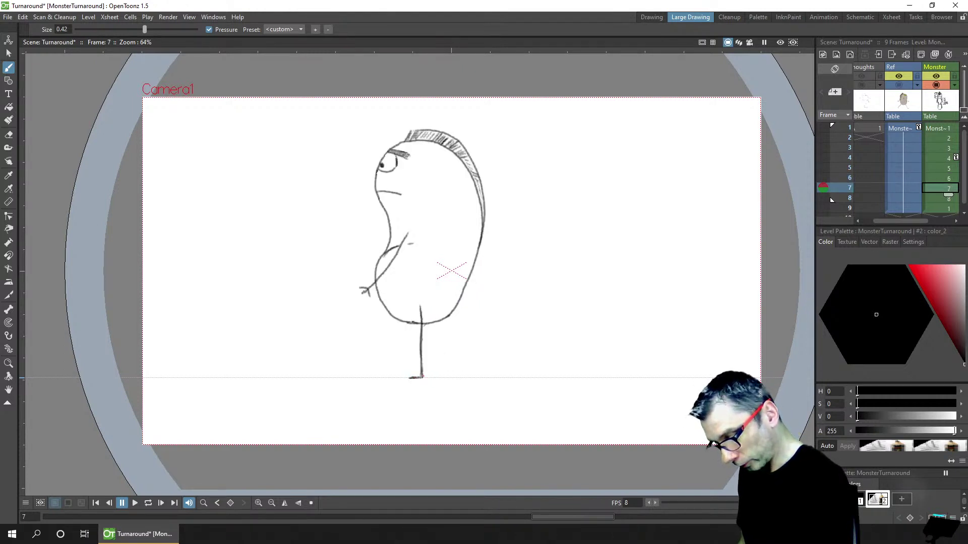
key("ctrl+s")
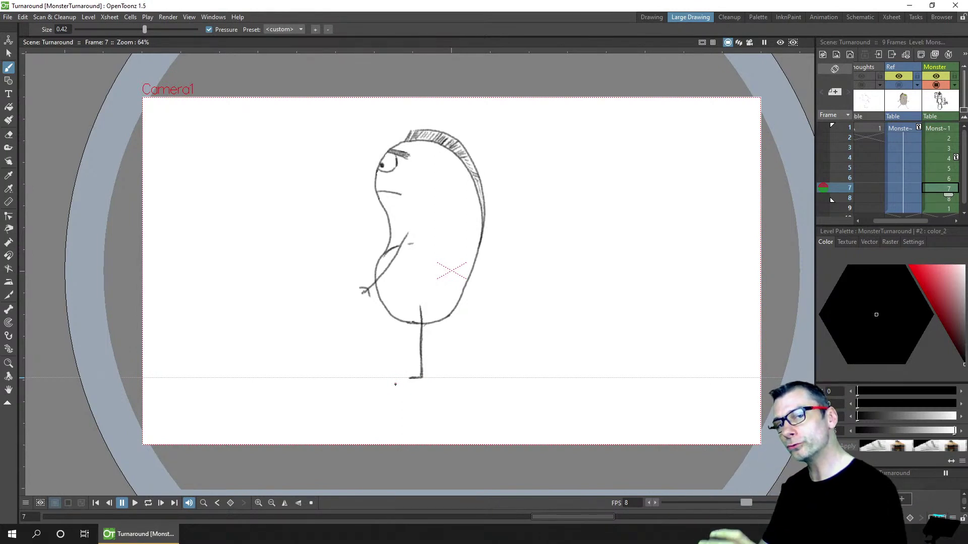
Compare frame 7 with frame 6 and draw the far leg in frame 7 as a second straight line just in front of the near leg
key("period")
key("comma")
key("period")
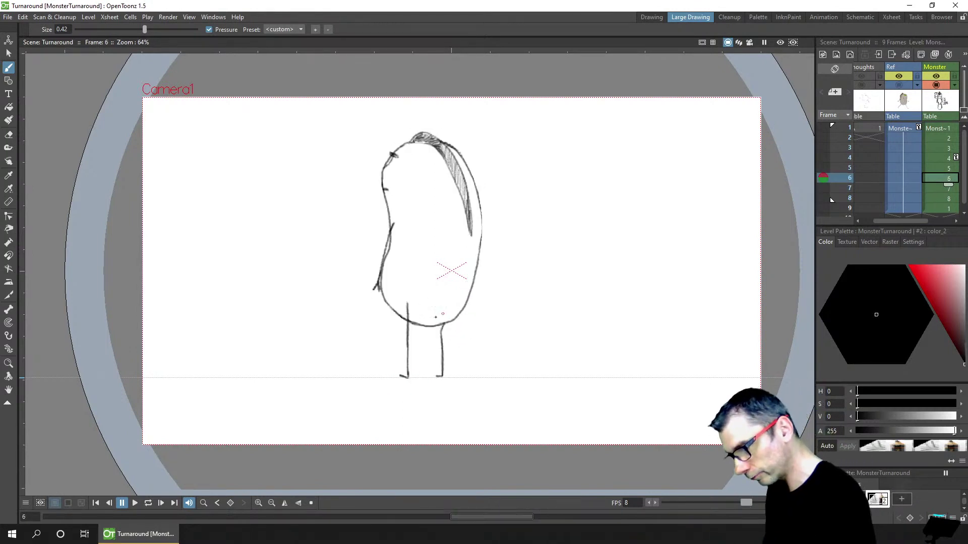
key("comma")
key("period")
key("comma")
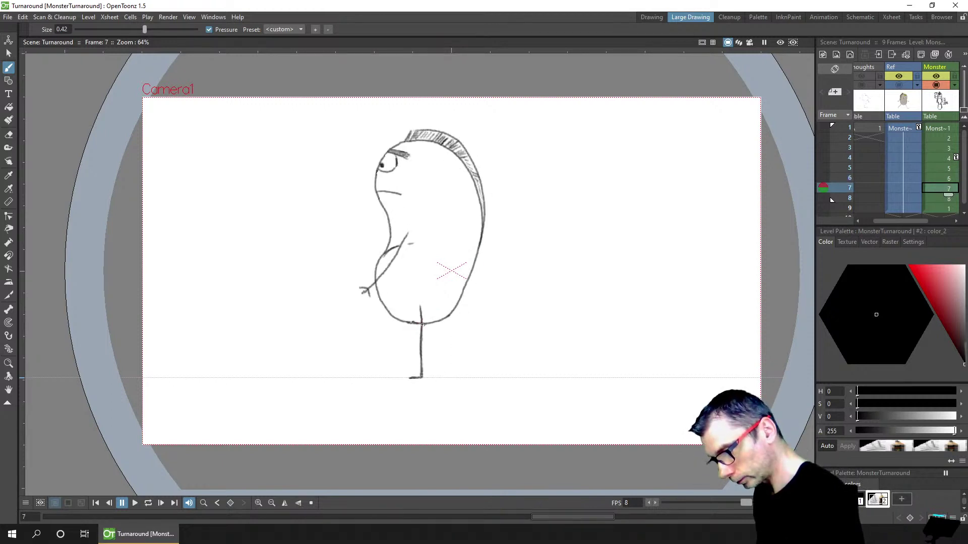
left_click_drag(417, 322, 414, 378)
key("period")
key("comma")
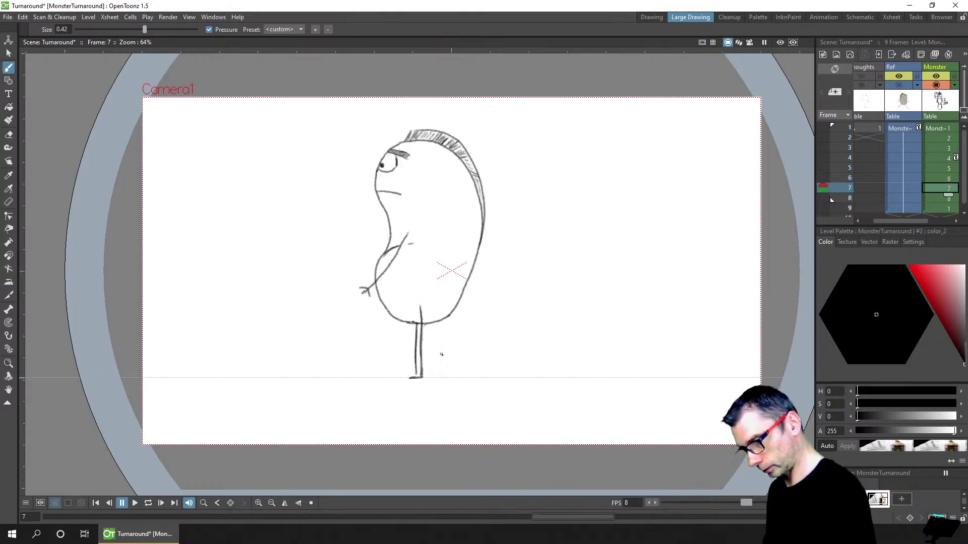
Erase the monster's near leg in frame 8, set the eraser size to 24, patch the lower body outline and save the scene
key("period")
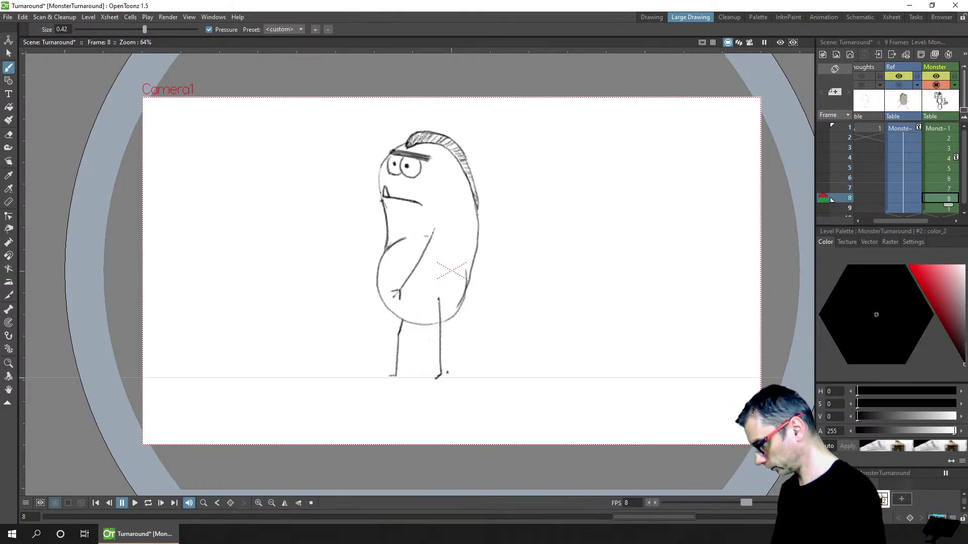
key("a")
mouse_move(440, 296)
left_mouse_down()
mouse_move(440, 381)
mouse_move(429, 330)
left_mouse_up()
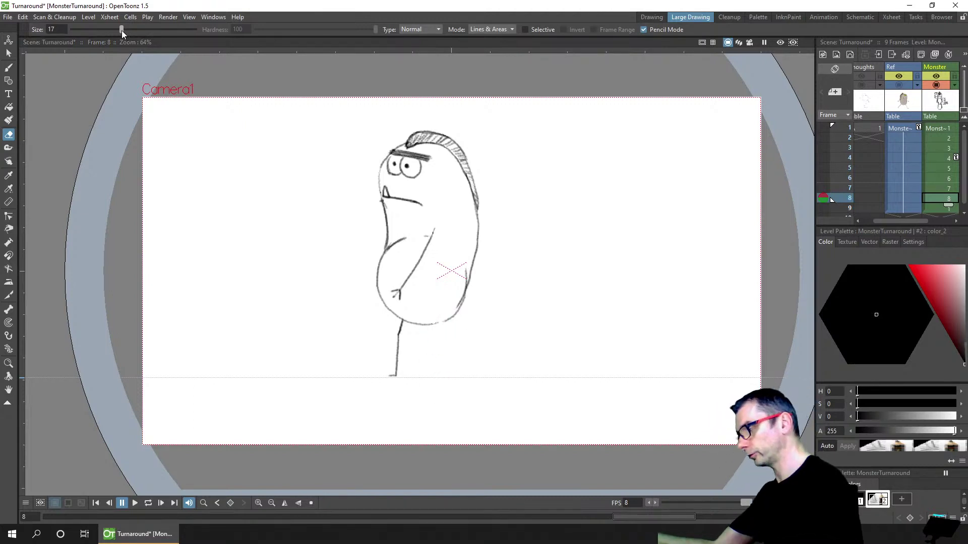
left_click_drag(122, 31, 139, 30)
key("ctrl+s")
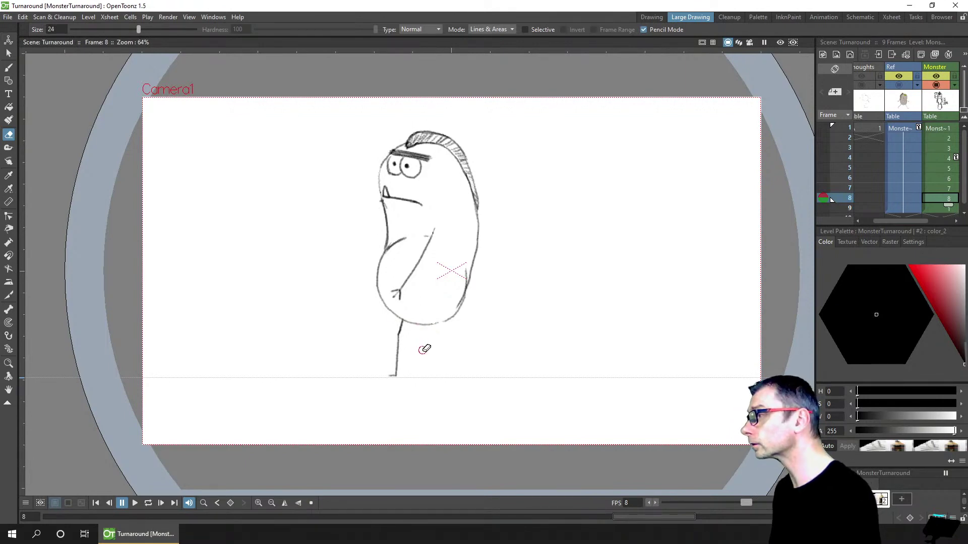
key("b")
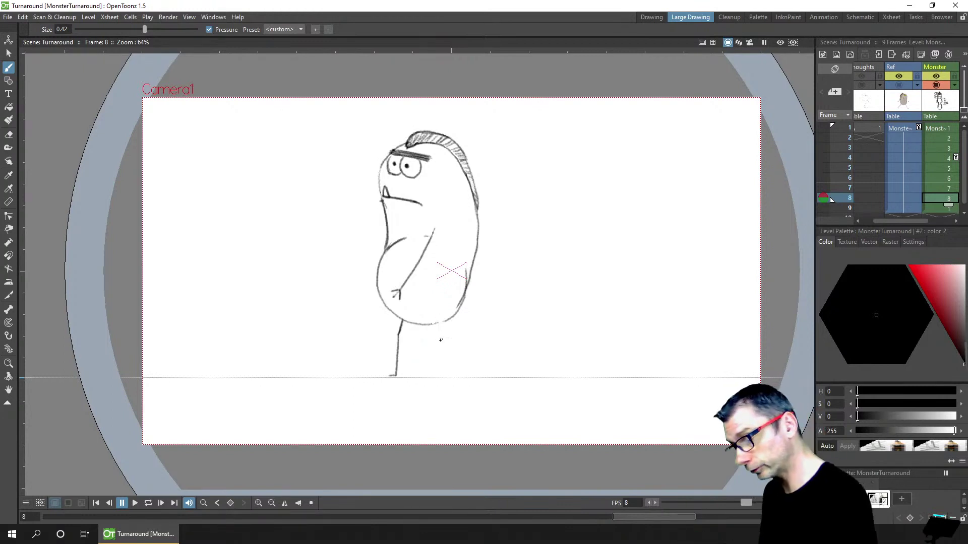
left_click_drag(451, 319, 426, 325)
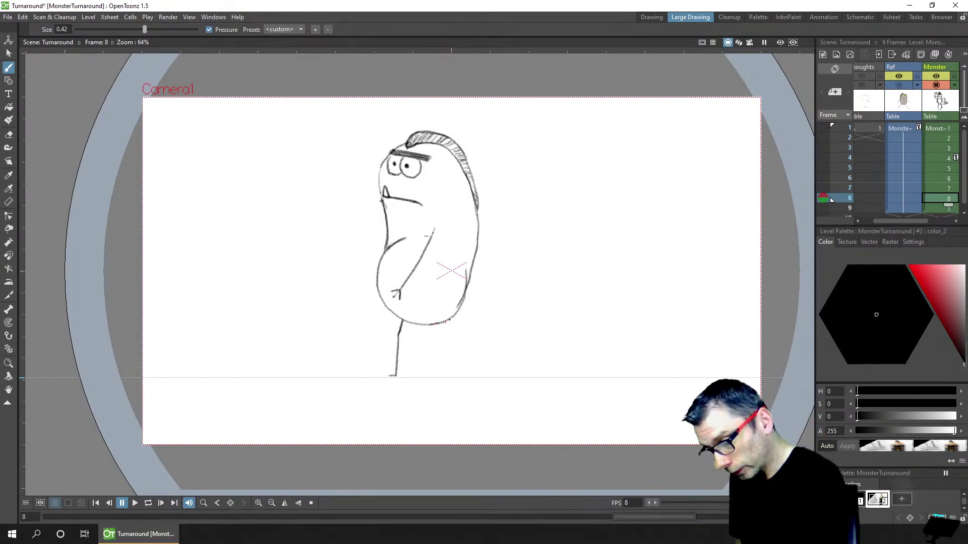
key("ctrl+s")
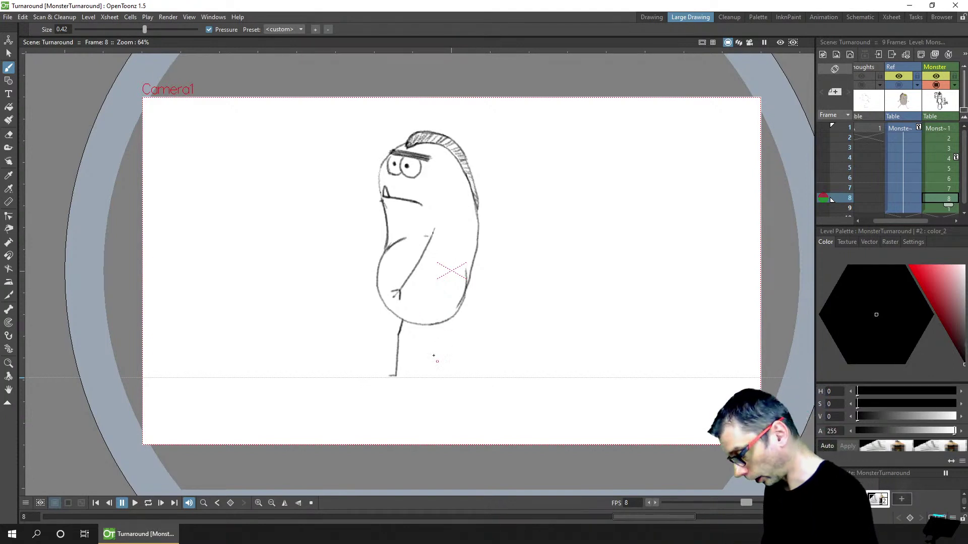
Flip repeatedly between frames 7 and 8 to judge where the near leg belongs in frame 8
key("comma")
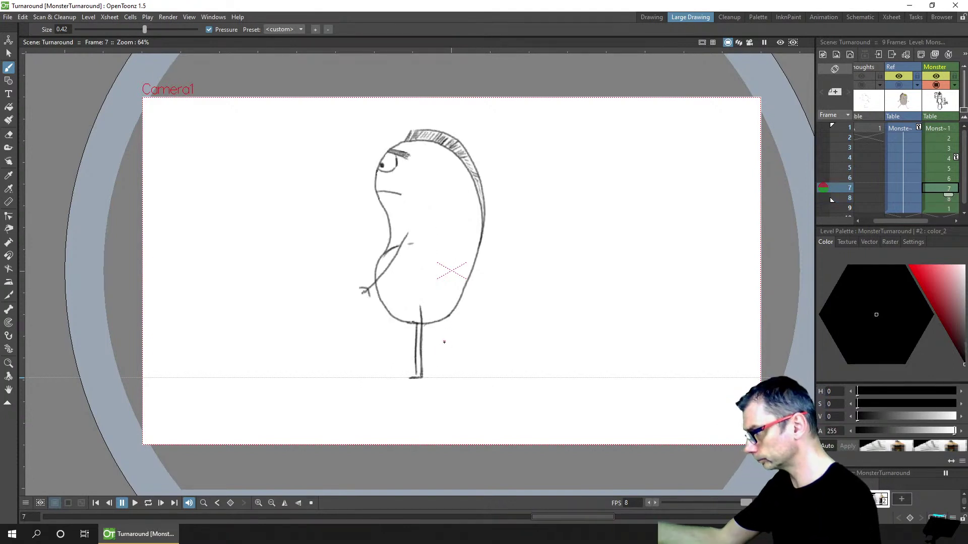
key("period")
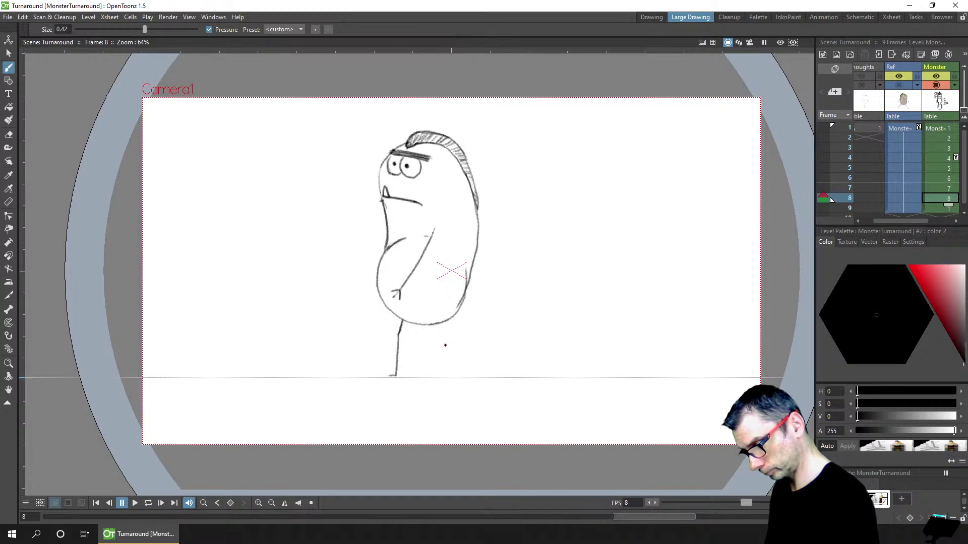
key("comma")
key("period")
key("comma")
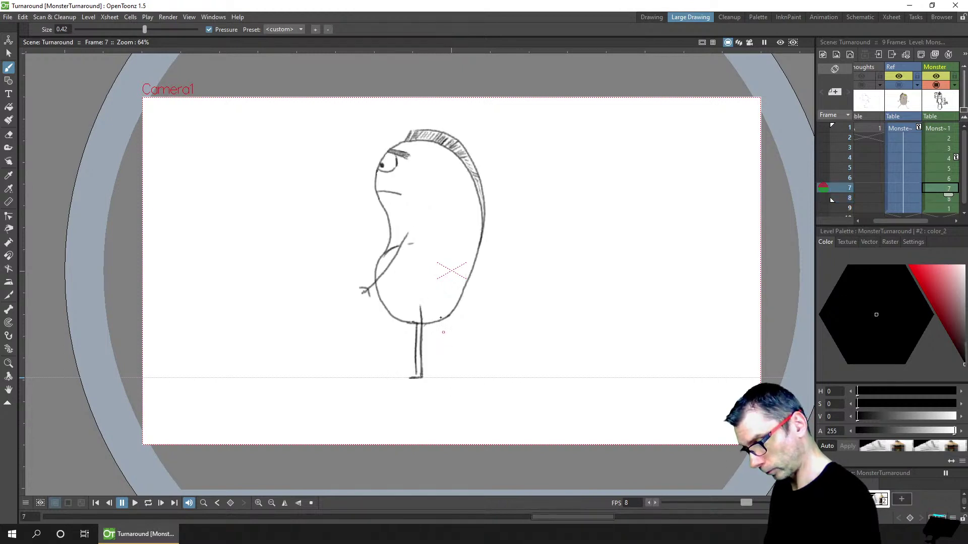
key("period")
key("comma")
key("period")
key("comma")
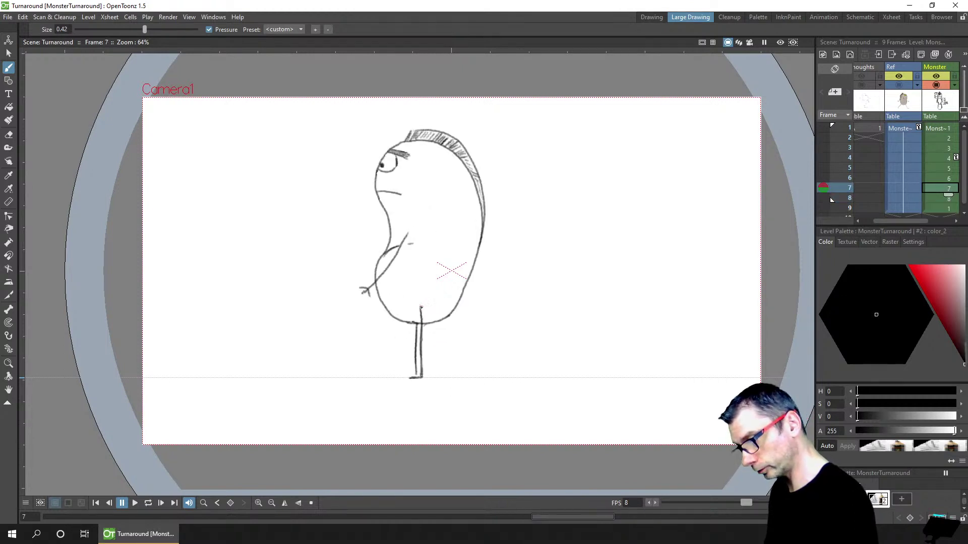
key("period")
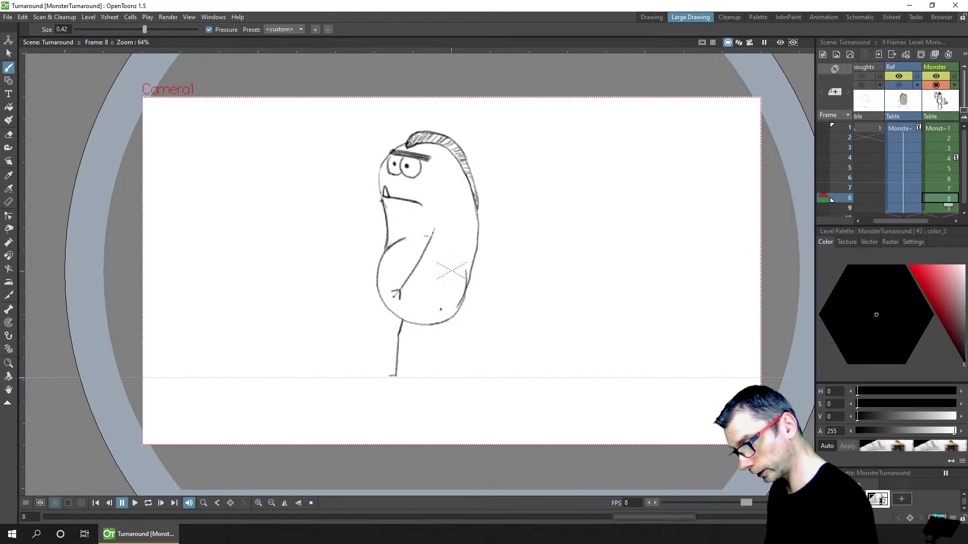
key("comma")
key("period")
key("comma")
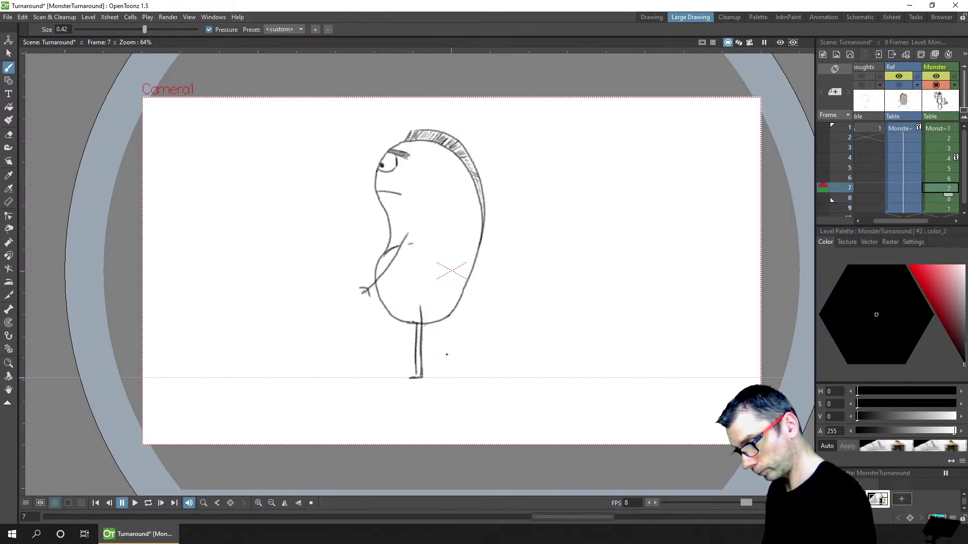
key("period")
key("comma")
key("period")
key("comma")
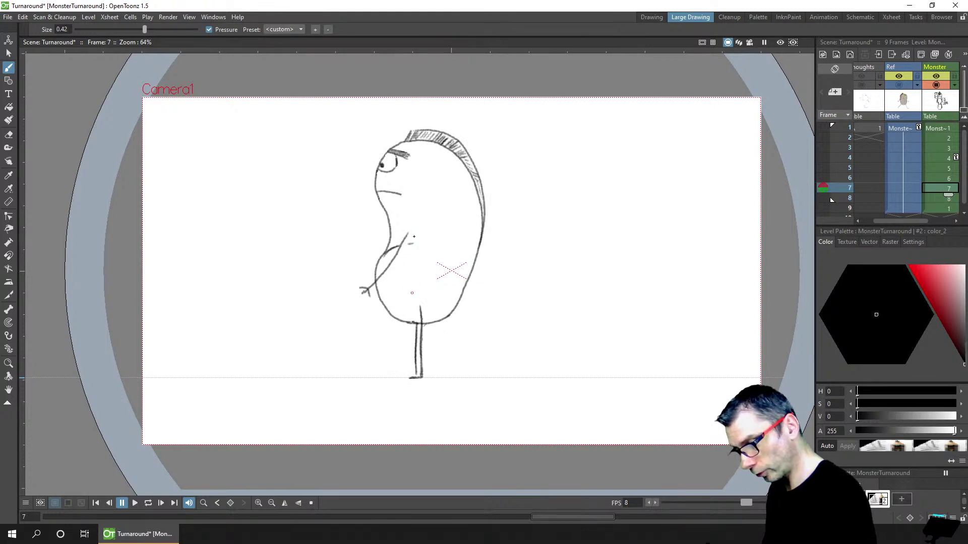
Draw a straight near leg in frame 8 down to the guide, replace its flat foot with a slanted one and save the scene
key("period")
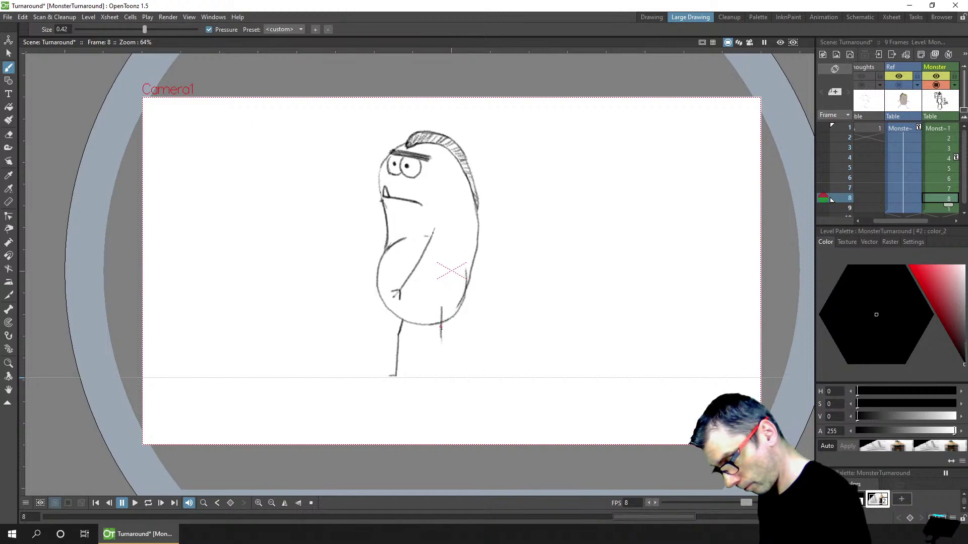
left_click_drag(442, 352, 441, 377)
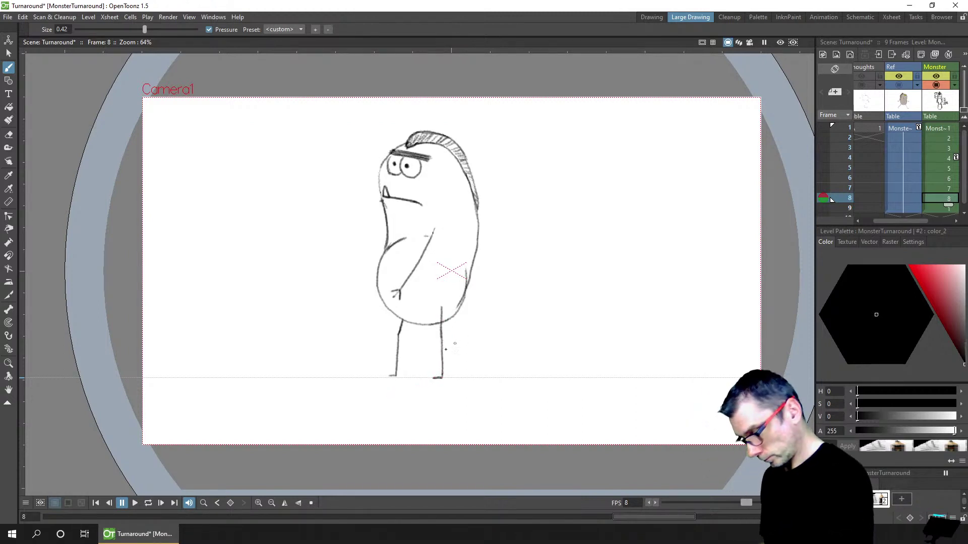
key("a")
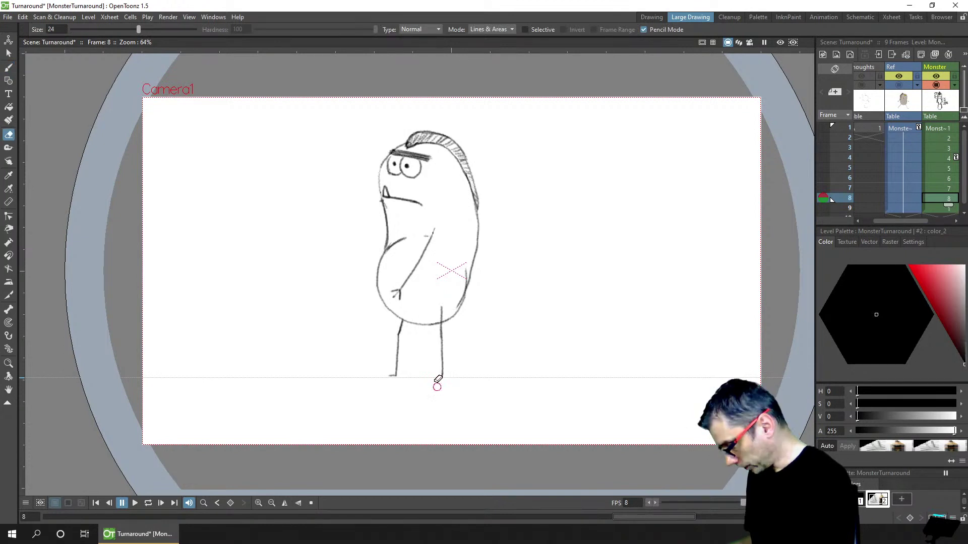
key("b")
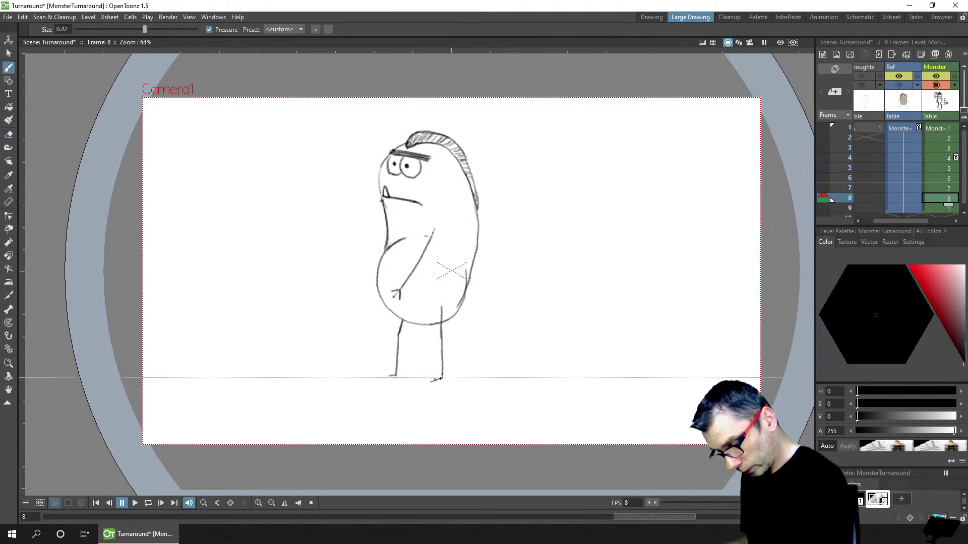
key("ctrl+s")
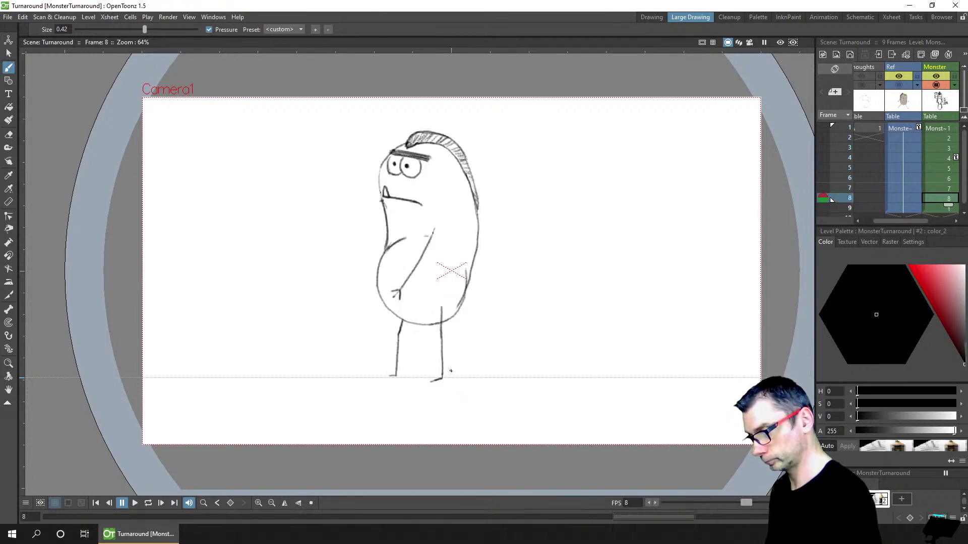
Erase the slanted foot of frame 8's near leg, redraw it flatter and save the scene
key("a")
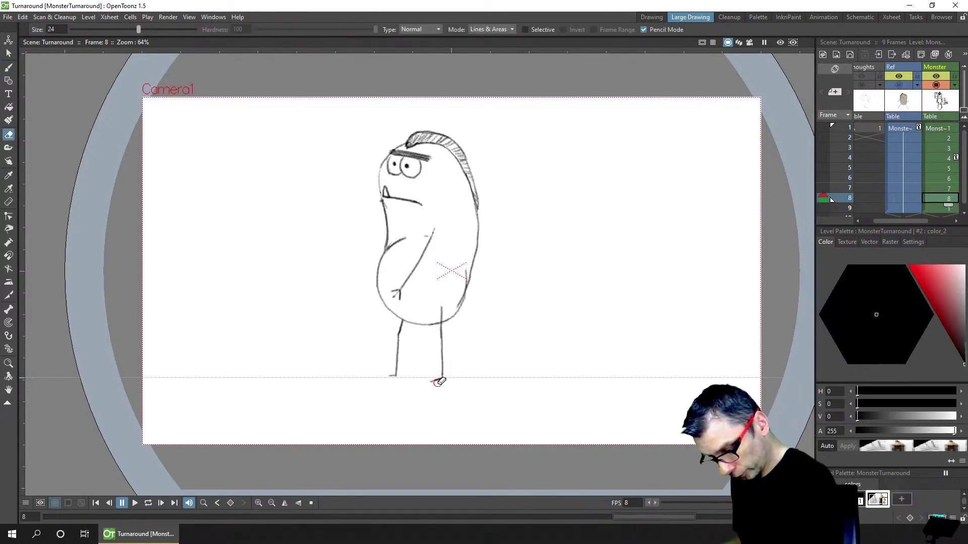
left_click(438, 382)
key("b")
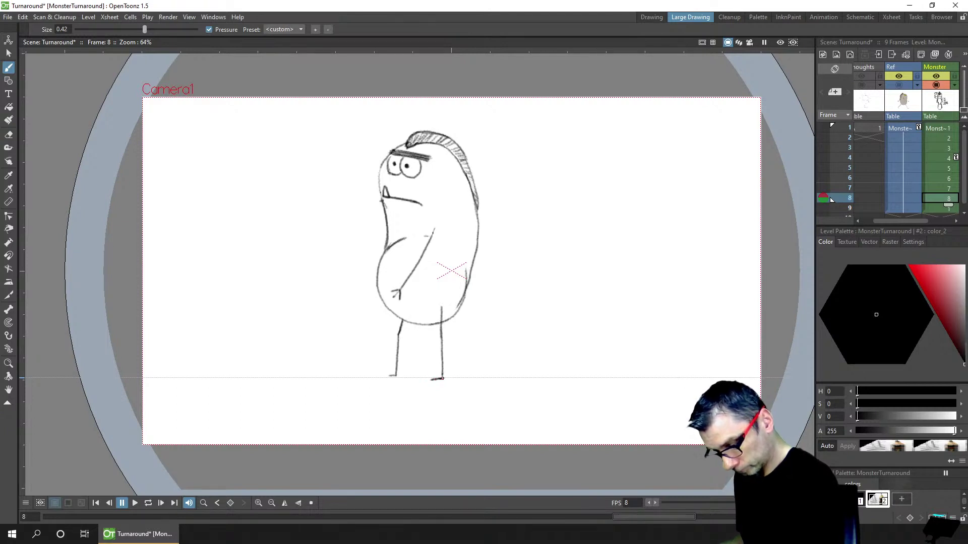
key("ctrl+s")
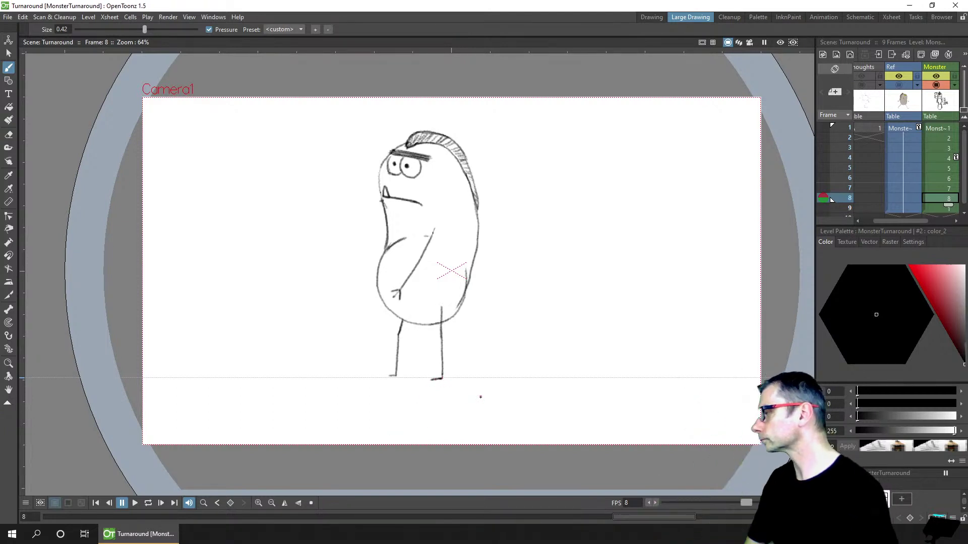
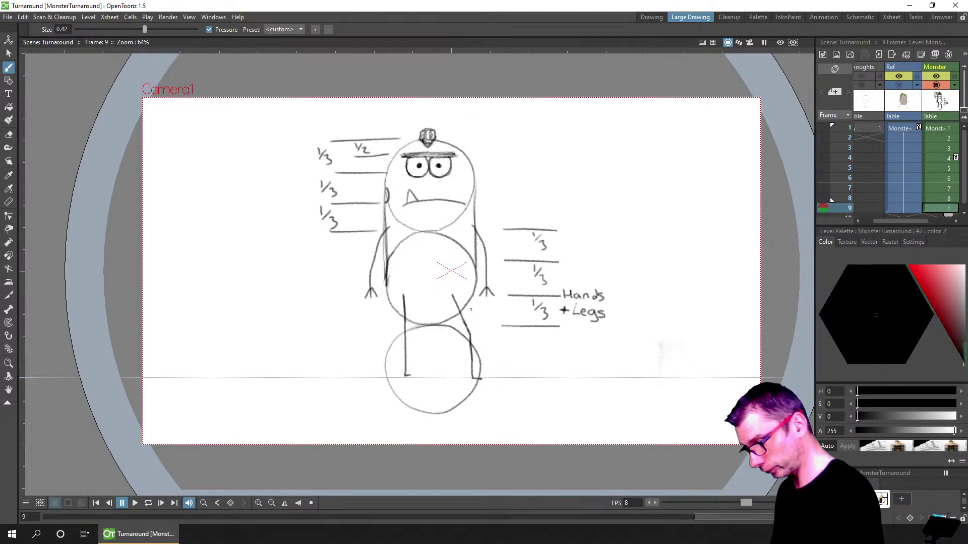
Erase the monster's bent leg in frame 9, save the scene and check the leg position in frame 8
key("e")
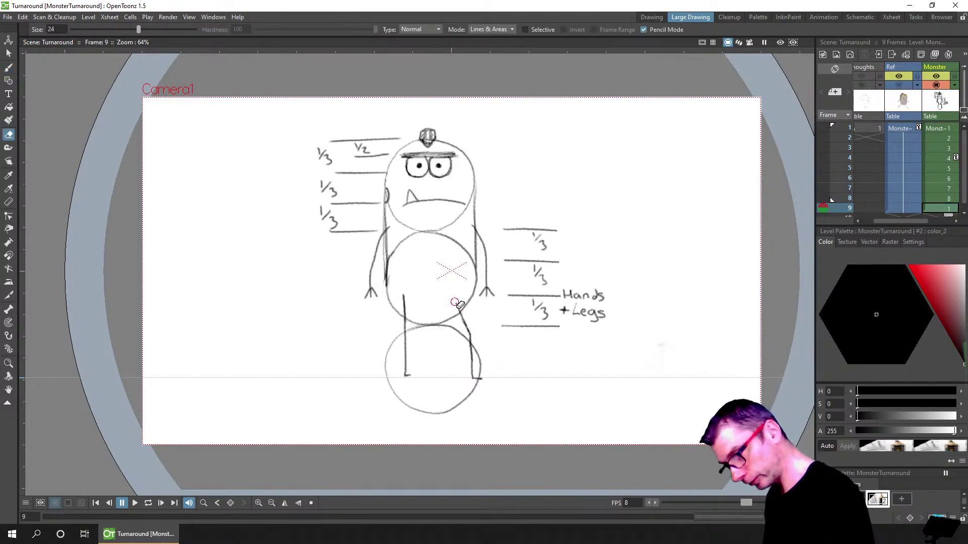
mouse_move(452, 293)
left_mouse_down()
mouse_move(482, 382)
mouse_move(479, 344)
left_mouse_up()
key("ctrl+s")
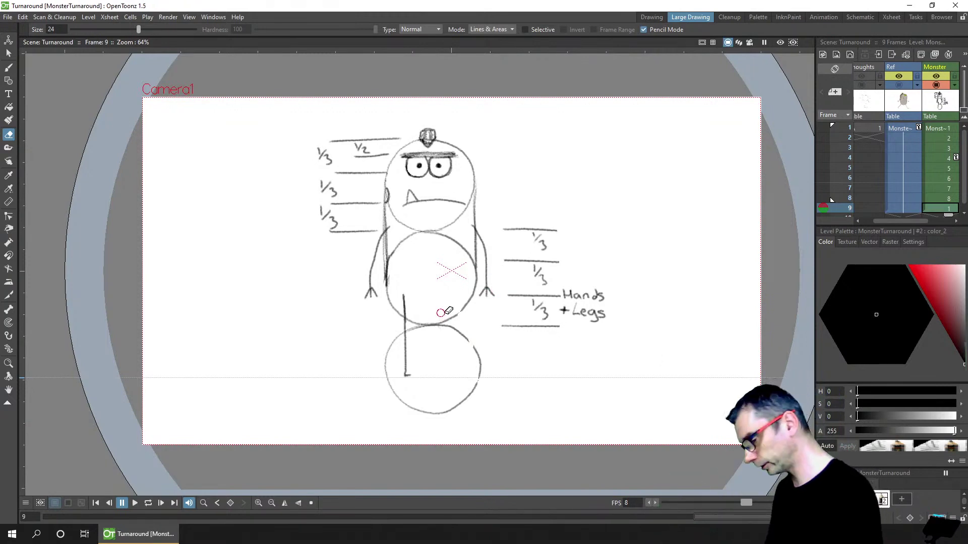
key("comma")
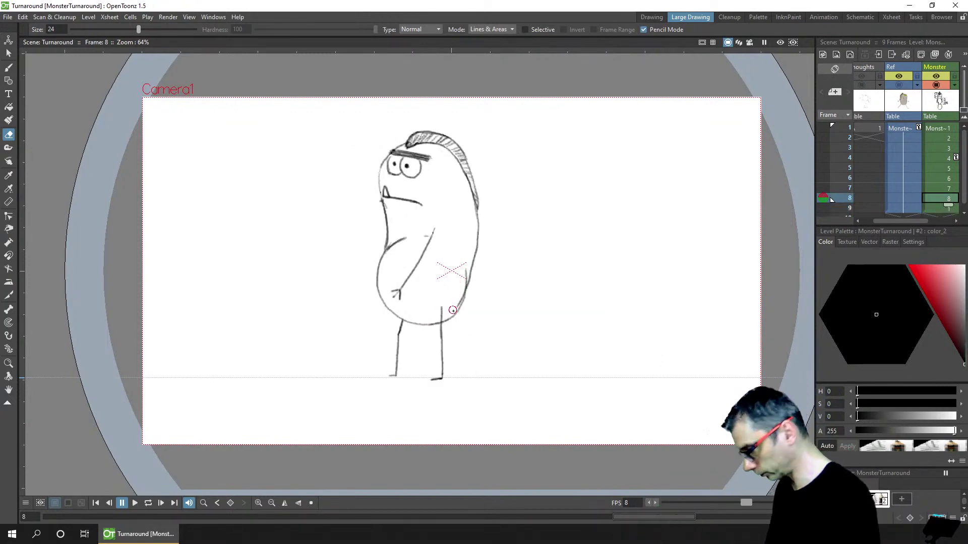
Flip repeatedly between frames 8 and 9 to judge where the second leg belongs in frame 9
key("b")
key("period")
key("comma")
key("period")
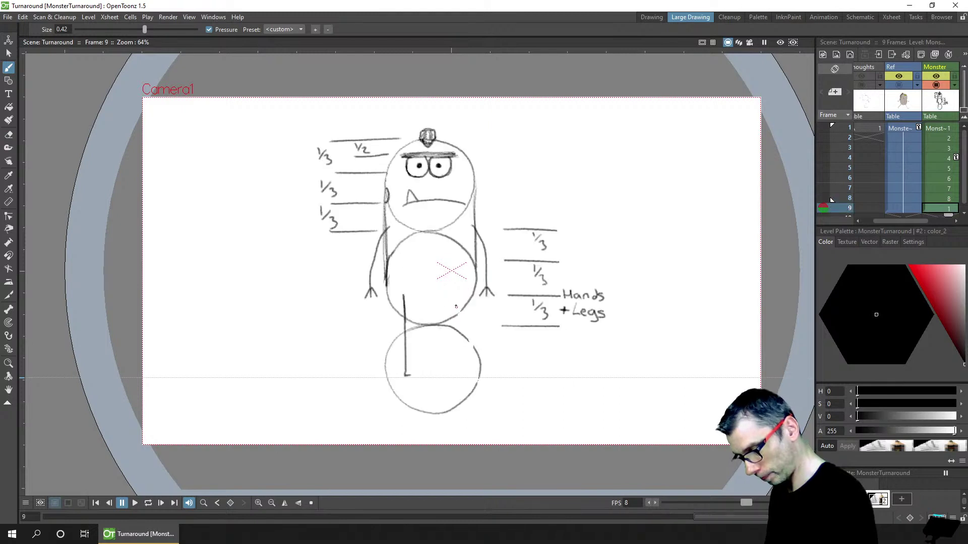
key("comma")
key("period")
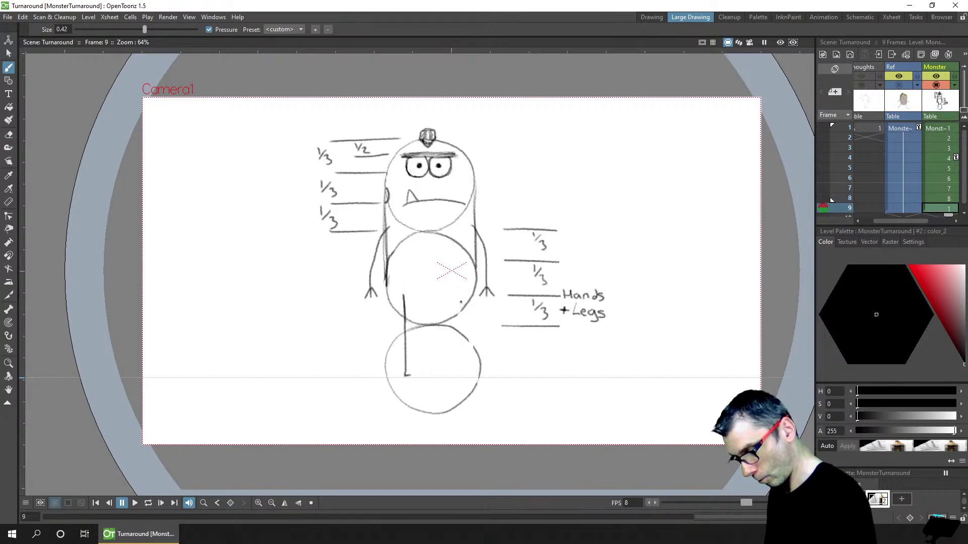
key("comma")
key("period")
Try straight vertical strokes for the missing second leg in frame 9 and undo each attempt
left_click_drag(460, 303, 459, 337)
left_click_drag(460, 304, 459, 355)
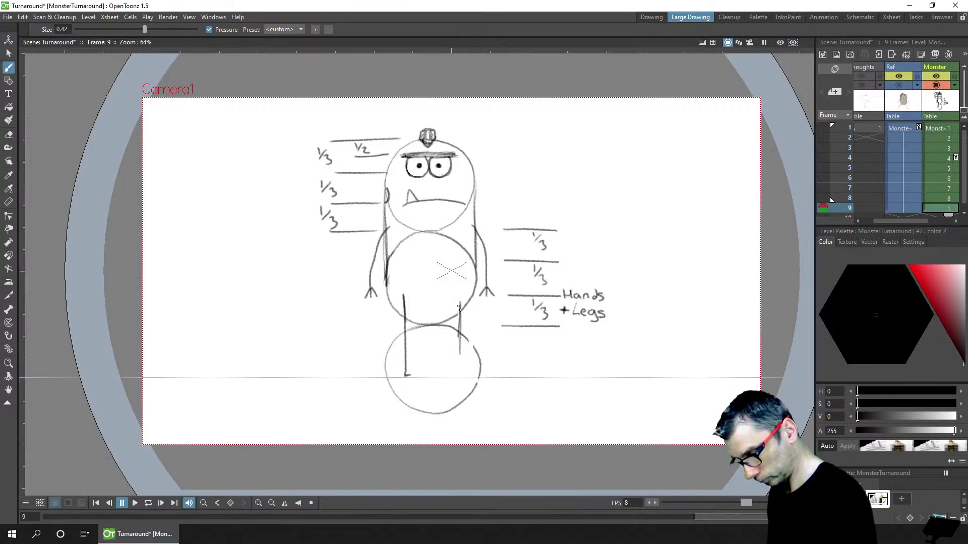
key("ctrl+z")
key("ctrl+z")
mouse_move(460, 301)
left_mouse_down()
mouse_move(462, 367)
mouse_move(474, 354)
mouse_move(464, 379)
mouse_move(461, 342)
mouse_move(463, 363)
left_mouse_up()
key("ctrl+z")
Check frame 8, draw the missing leg in frame 9 straight down to the guide with an outward foot, and save the scene
key("shift+comma")
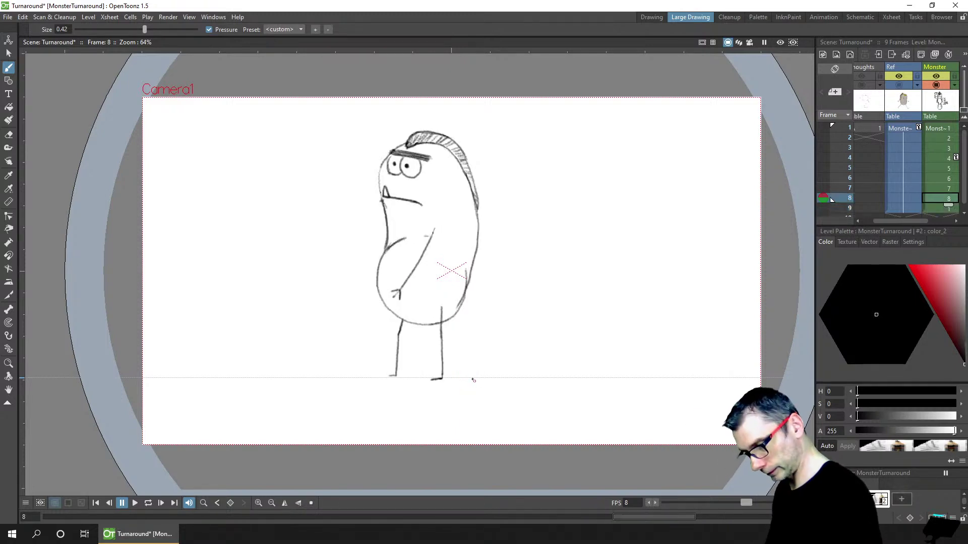
key("shift+period")
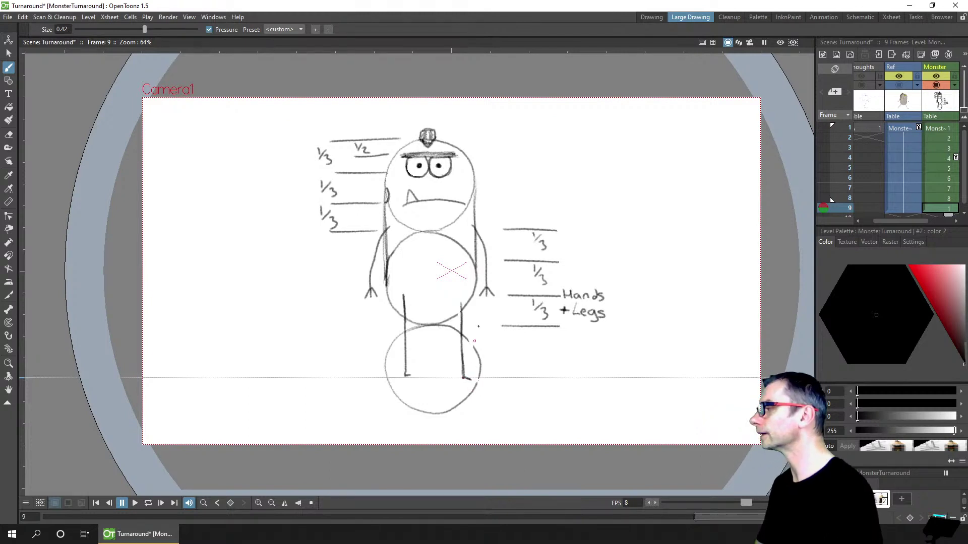
key("ctrl+s")
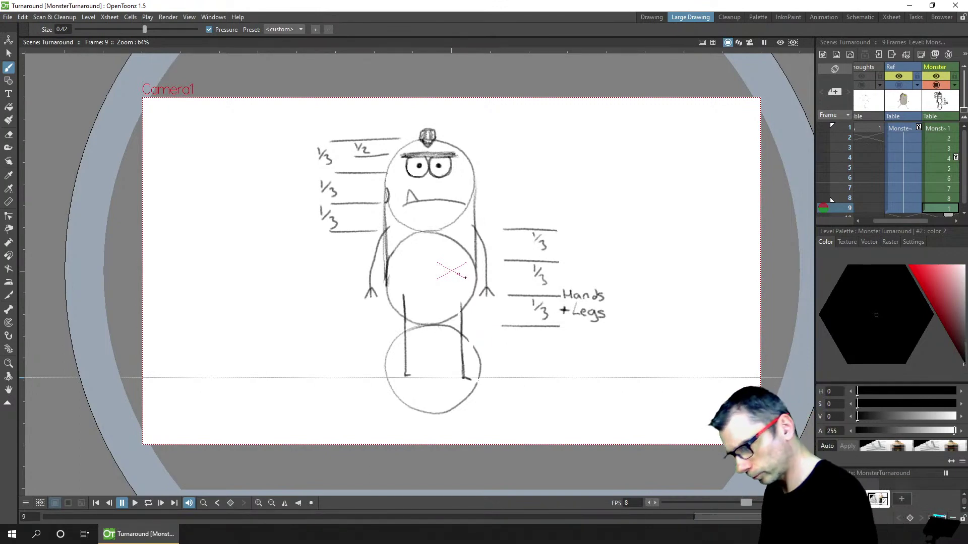
Erase the inward foot and overlong top of frame 9's other leg, redraw the foot slanting outward down to the guide and save the scene
key("a")
left_click_drag(419, 376, 411, 370)
left_click_drag(407, 306, 405, 305)
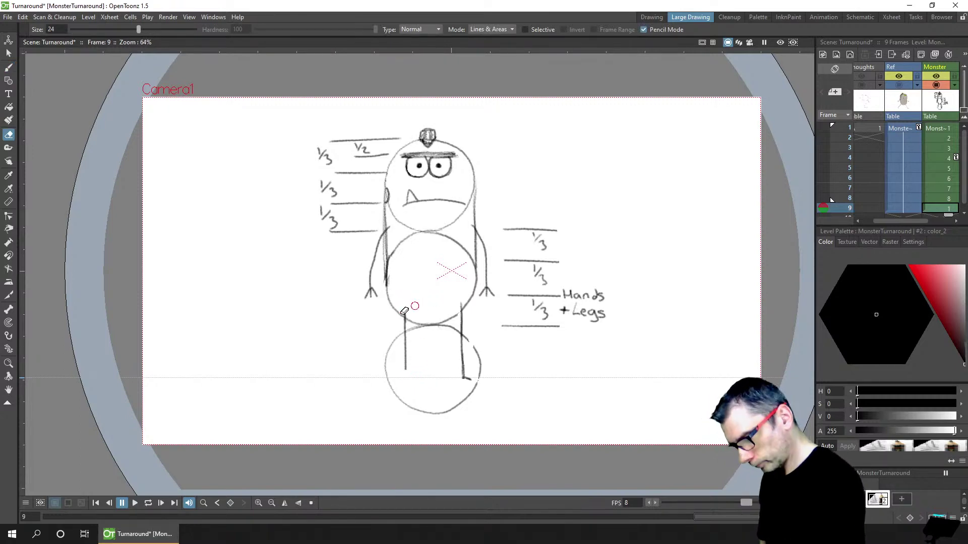
key("b")
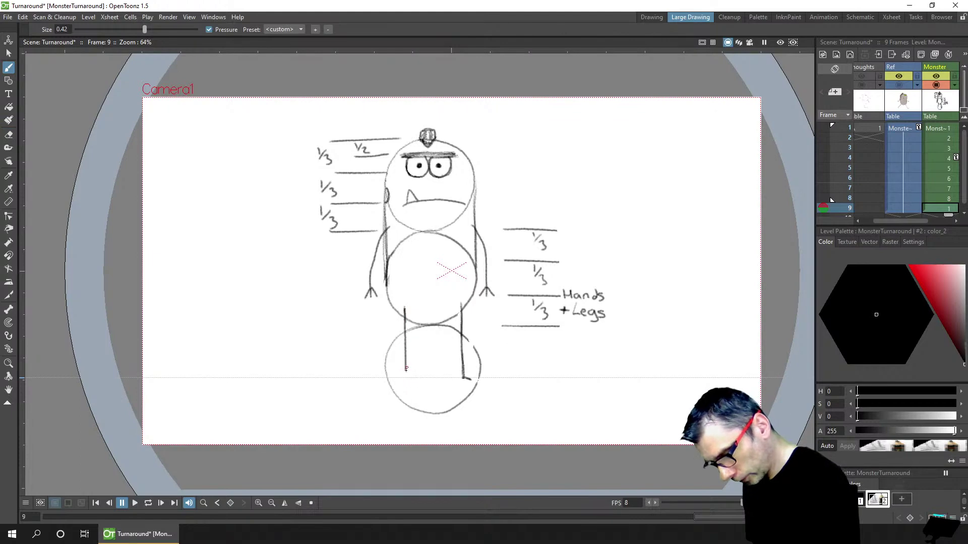
left_click_drag(405, 368, 398, 382)
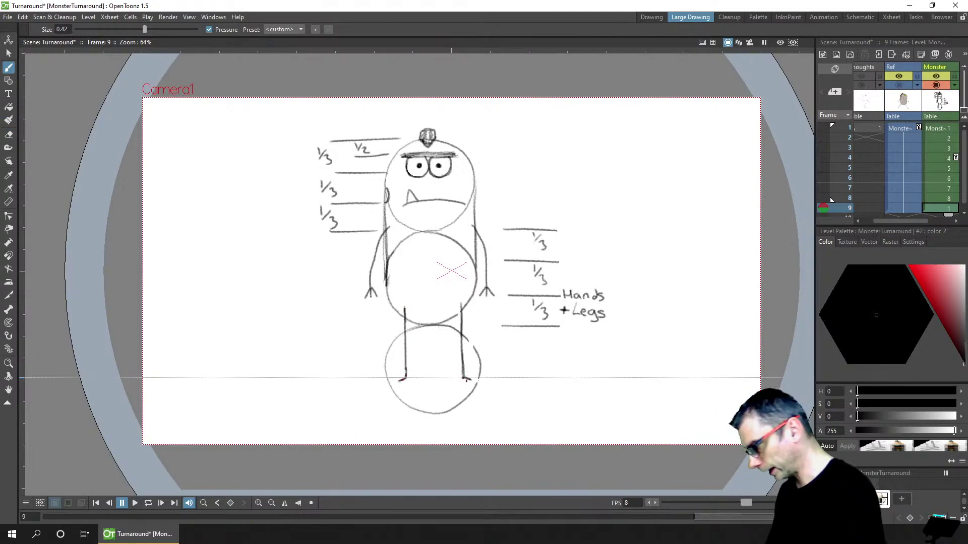
left_click_drag(467, 373, 467, 381)
key("comma")
key("period")
key("comma")
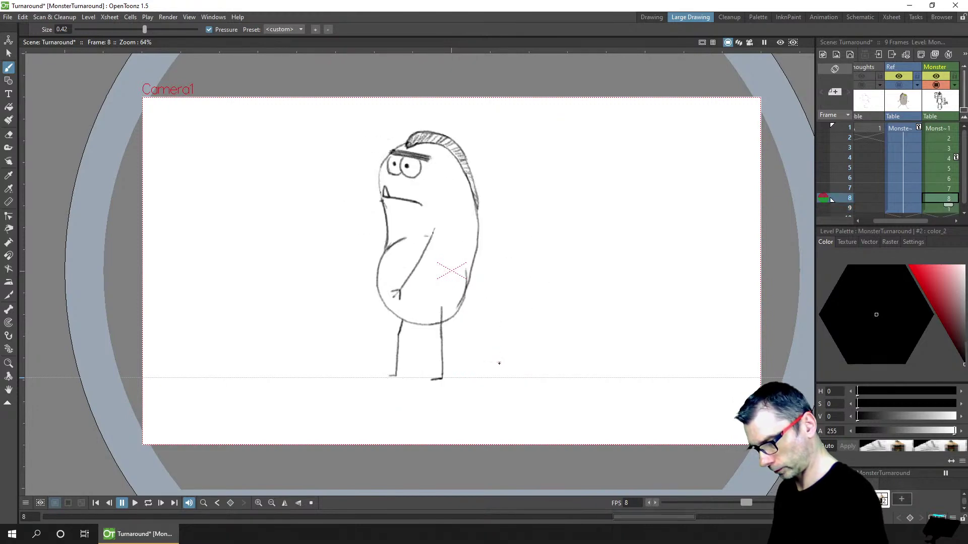
key("period")
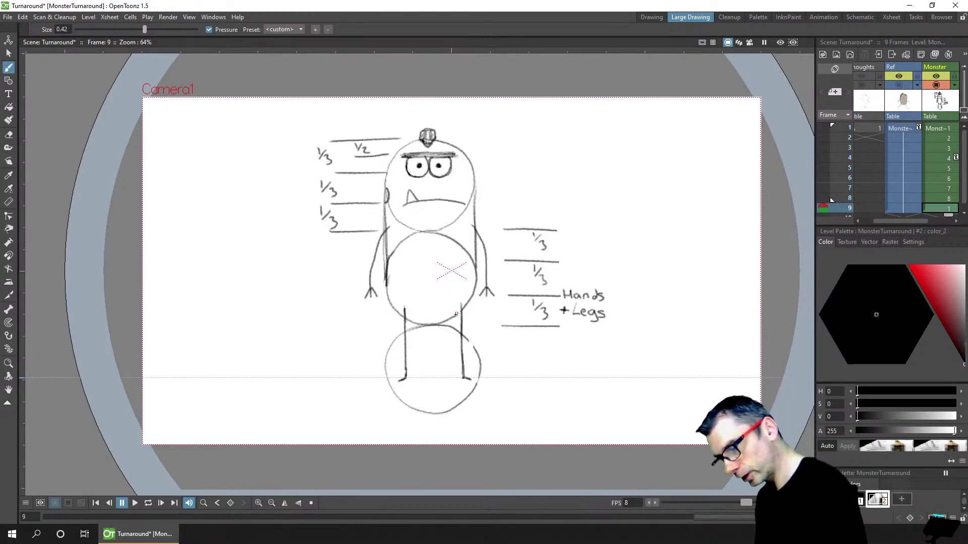
key("ctrl+s")
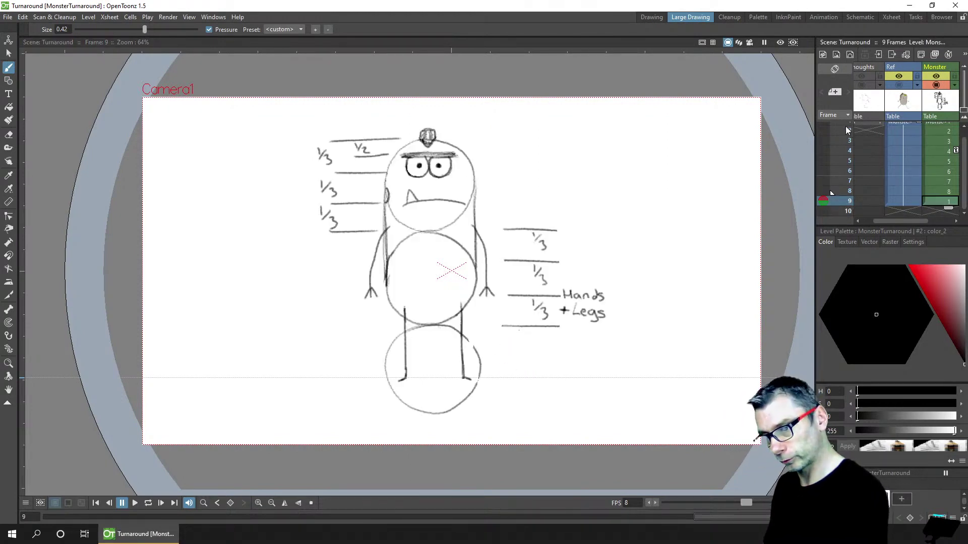
Erase the monster's bent far leg in frame 2 of the Monster column and save the scene
left_click(903, 124)
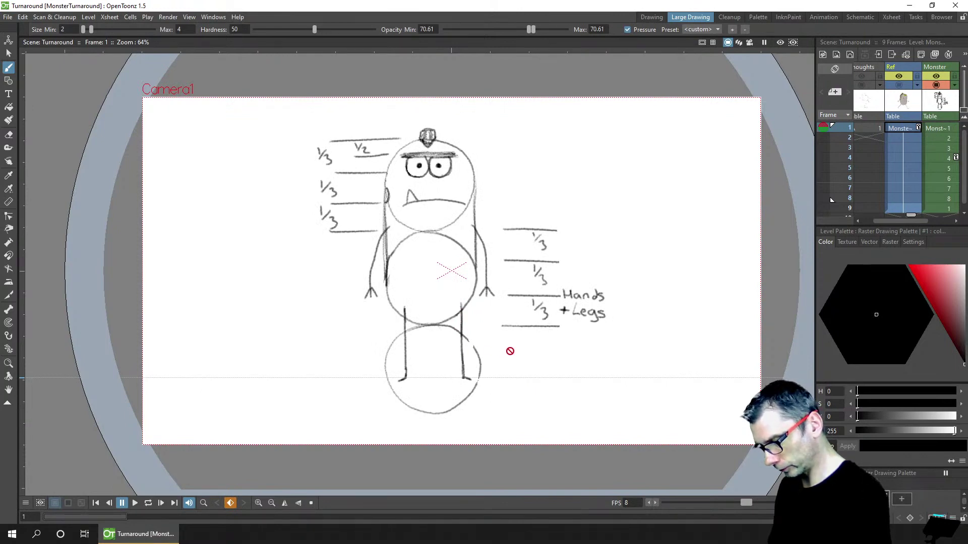
key("comma")
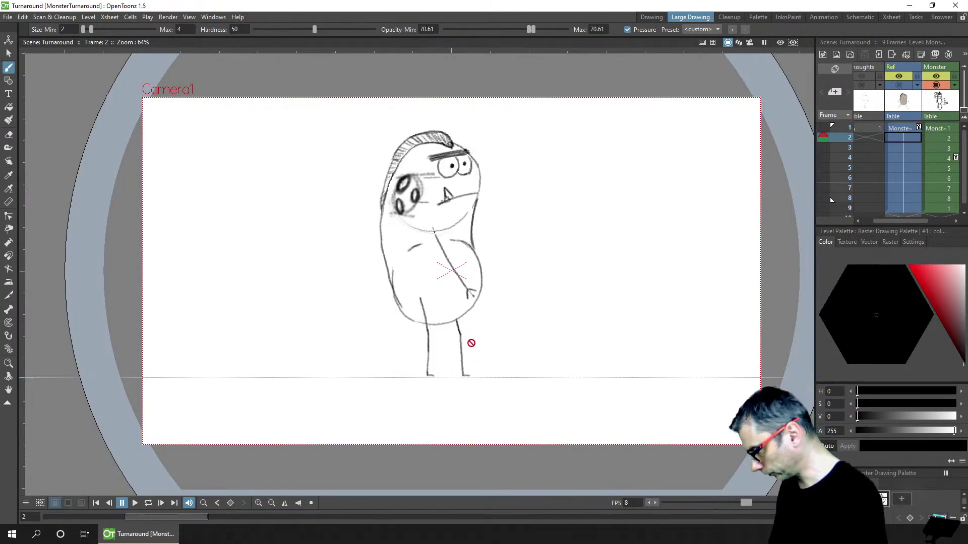
key("a")
key("Right")
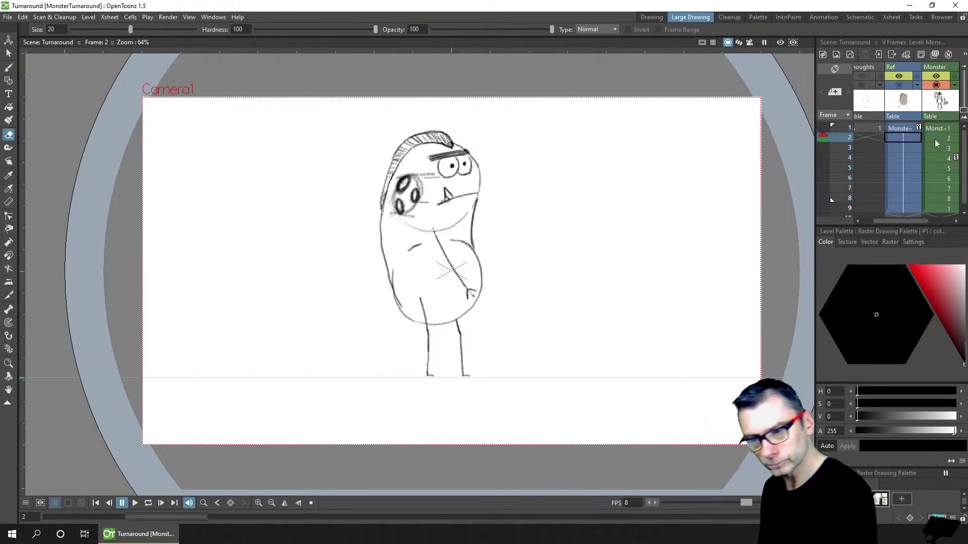
mouse_move(463, 324)
left_mouse_down()
mouse_move(466, 379)
mouse_move(463, 301)
mouse_move(471, 308)
mouse_move(444, 326)
left_mouse_up()
key("b")
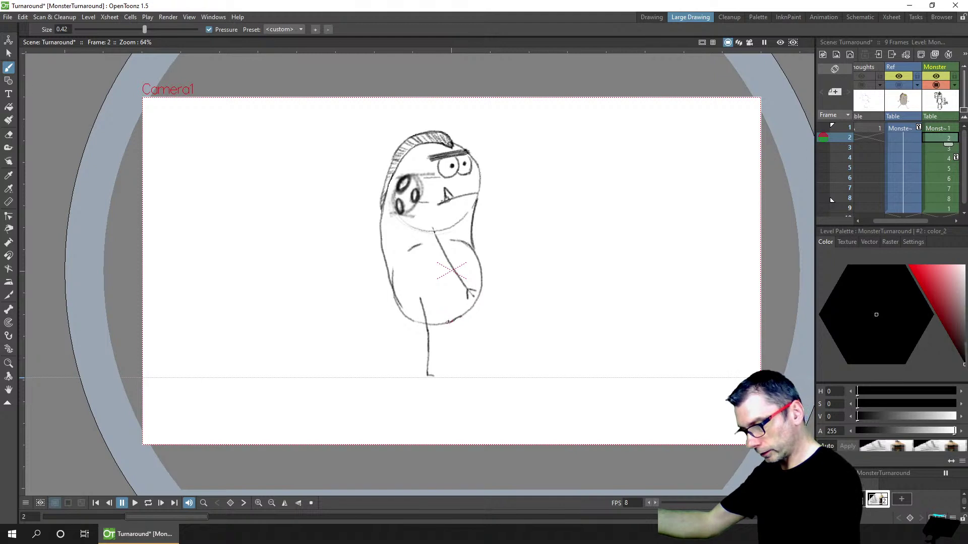
key("ctrl+s")
Flip between frame 2 and its neighbouring frames to judge where the far leg belongs in frame 2
key("comma")
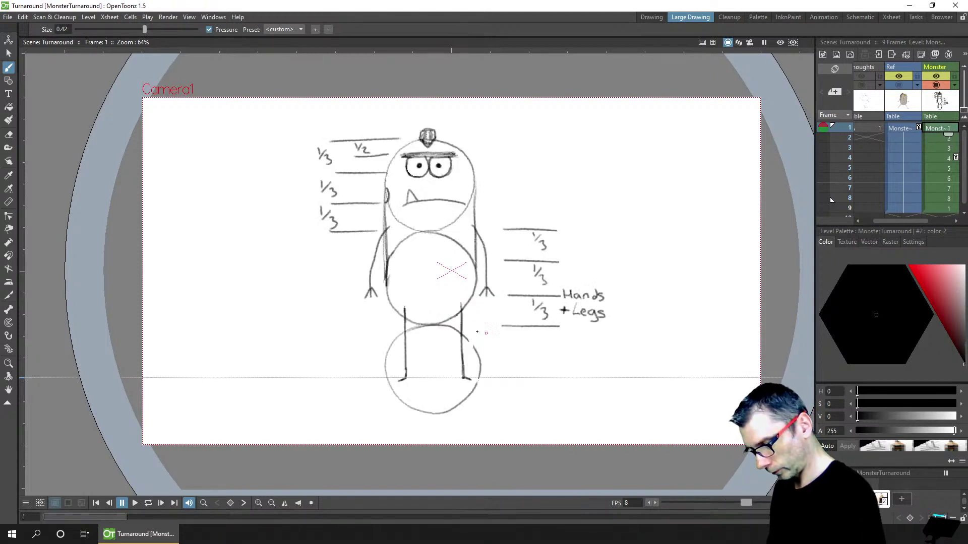
key("period")
key("period")
key("comma")
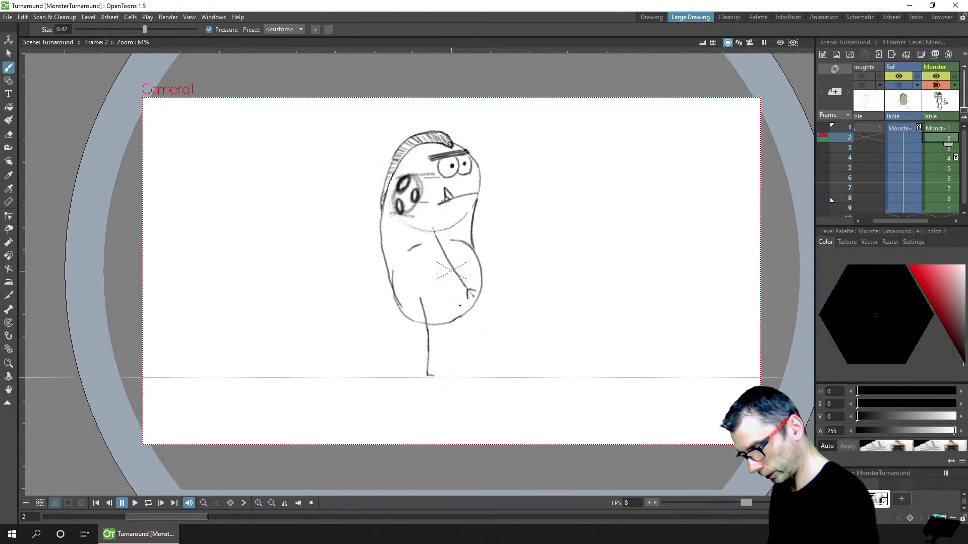
key("comma")
key("period")
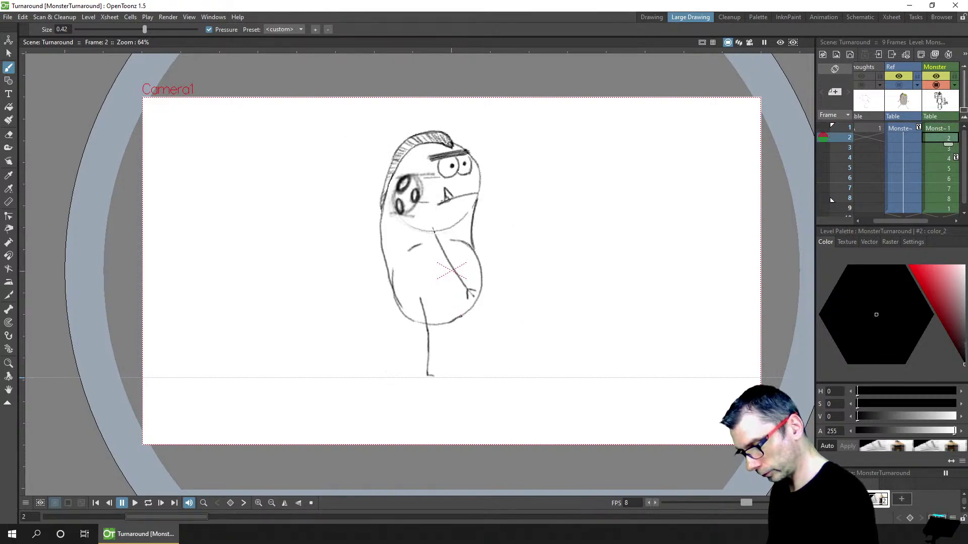
key("comma")
key("period")
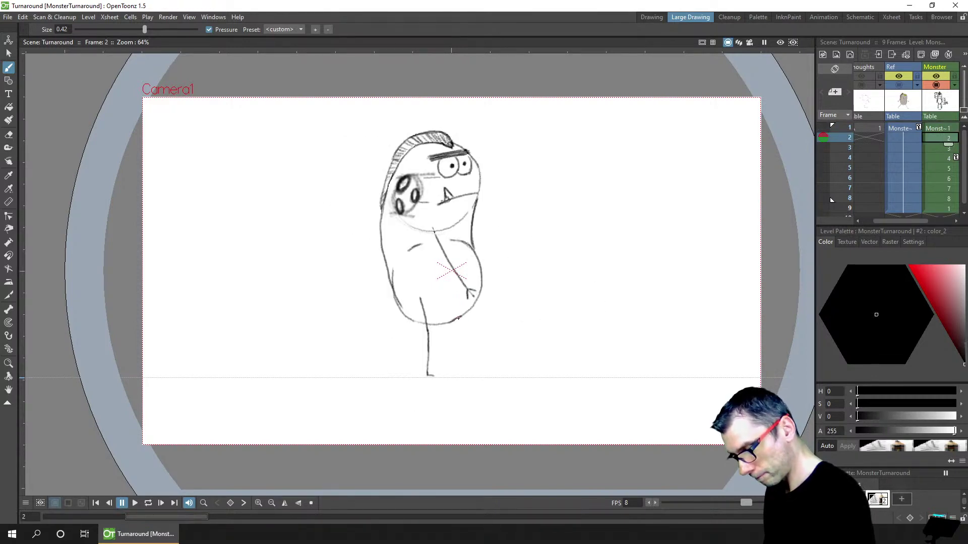
Draw a straight far leg with a short foot in frame 2 down to the guide and compare it with frame 1
left_click_drag(458, 319, 459, 372)
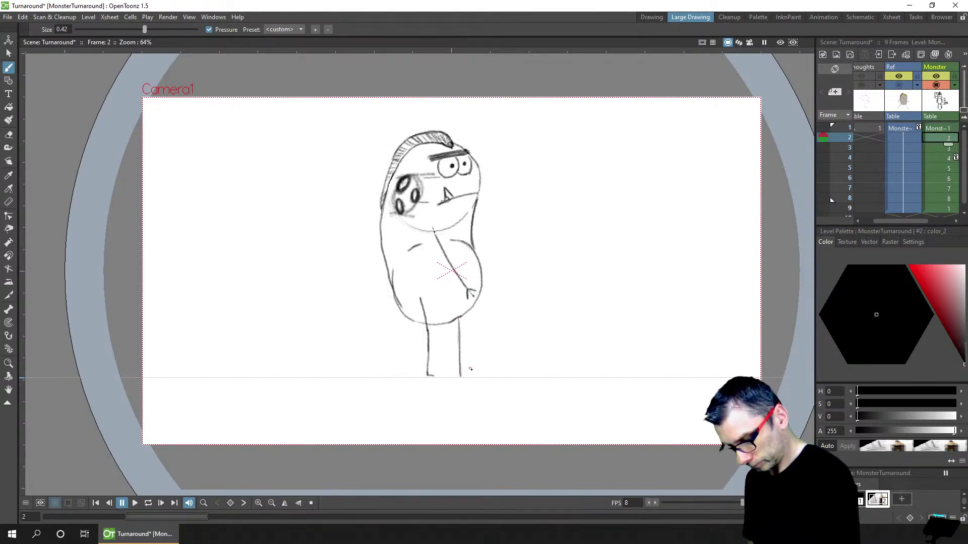
key("comma")
key("period")
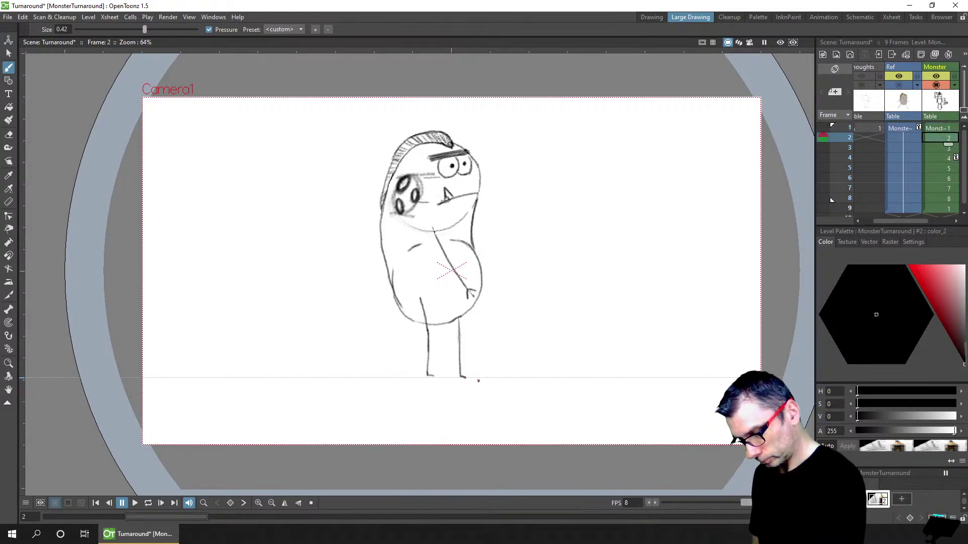
key("comma")
key("period")
Step forward through the remaining turnaround frames to examine how the legs move
key("period")
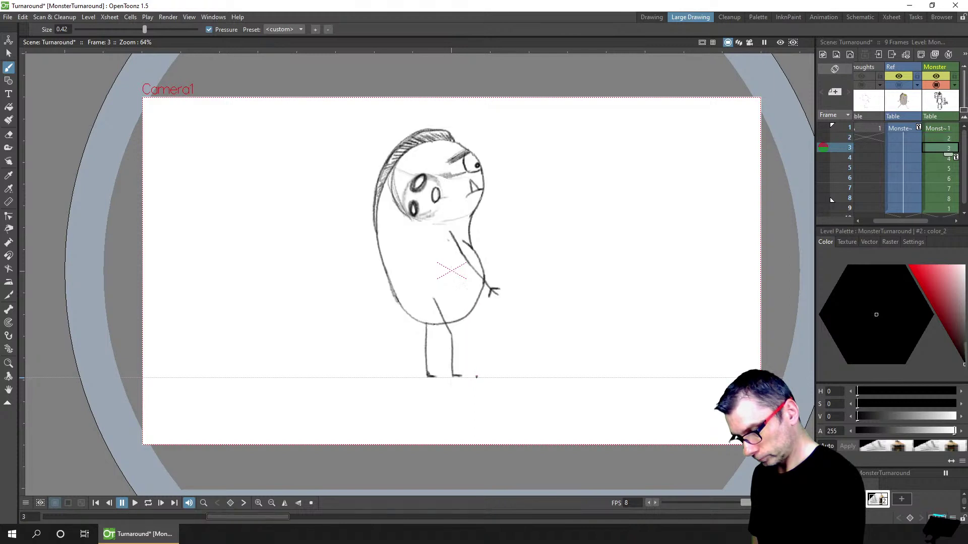
key("period")
key("period")
key("period")
key("period")
key("period")
key("period")
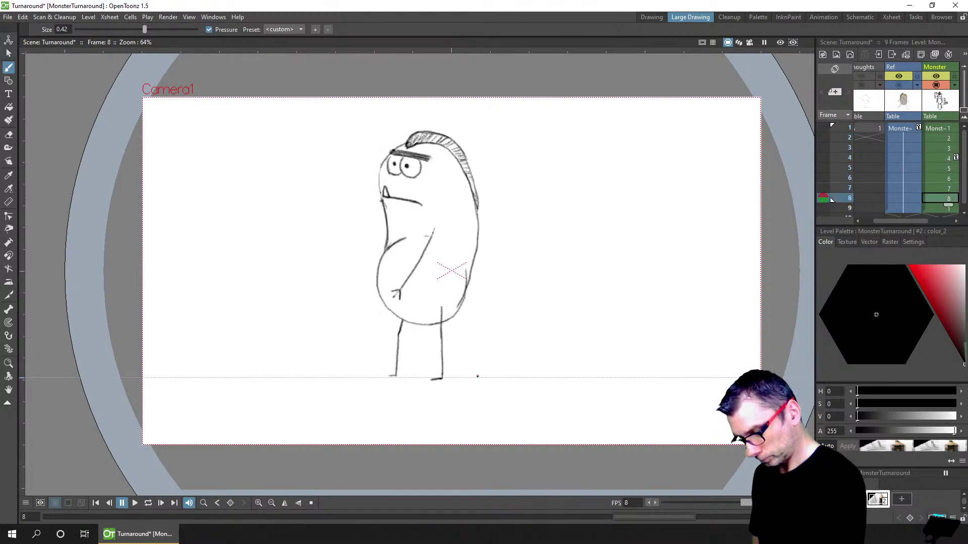
key("period")
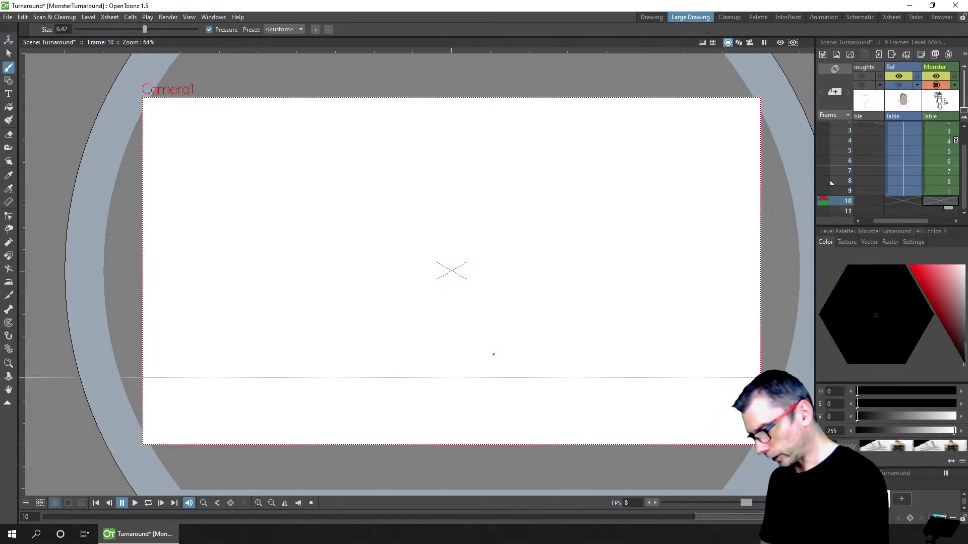
Erase the far leg in frame 2, redraw it closer to the near leg with a foot at the guide, and save the scene
left_click(101, 506)
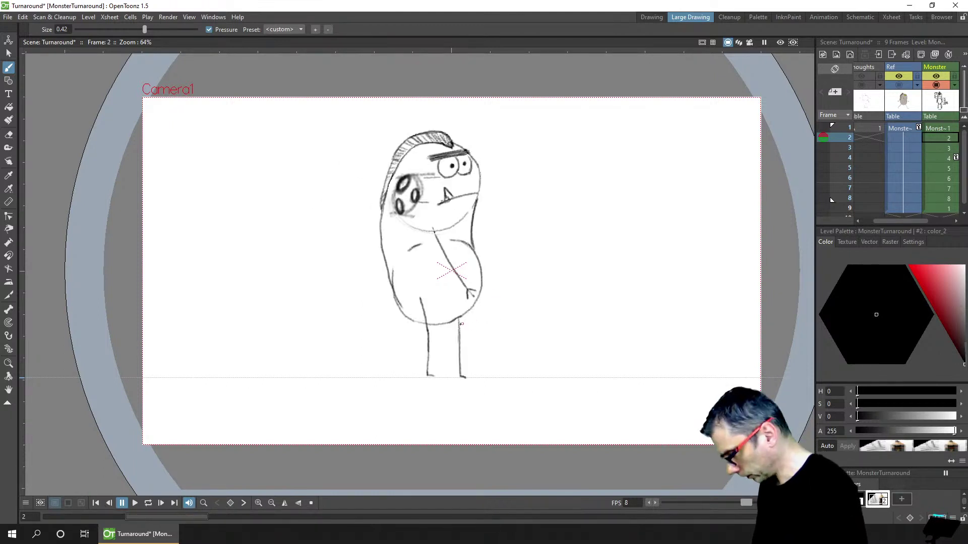
key("a")
mouse_move(462, 319)
left_mouse_down()
mouse_move(459, 372)
mouse_move(467, 383)
left_mouse_up()
key("b")
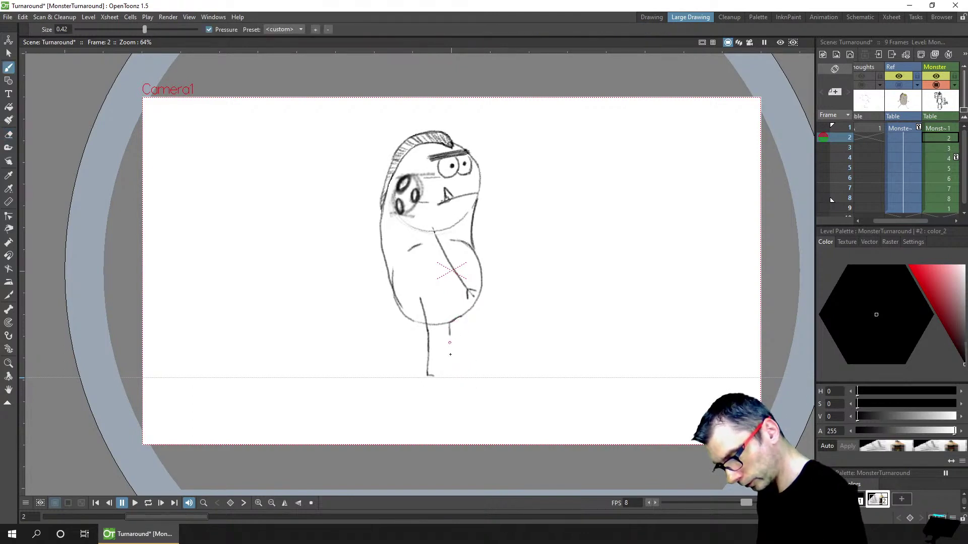
left_click_drag(450, 323, 456, 378)
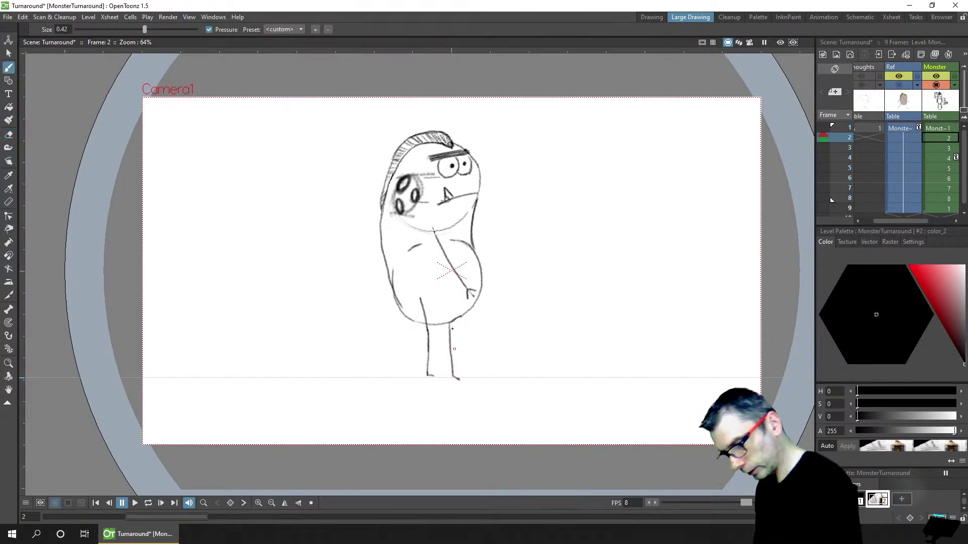
key("ctrl+s")
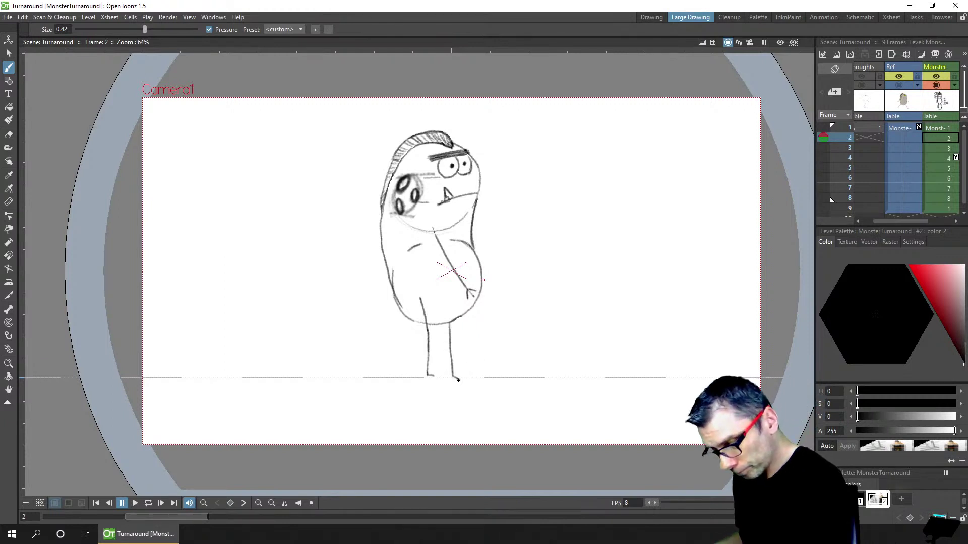
Replace frame 2's slanted far foot with a flatter one, save the scene and touch up the belly outline beside the leg
key("e")
key("b")
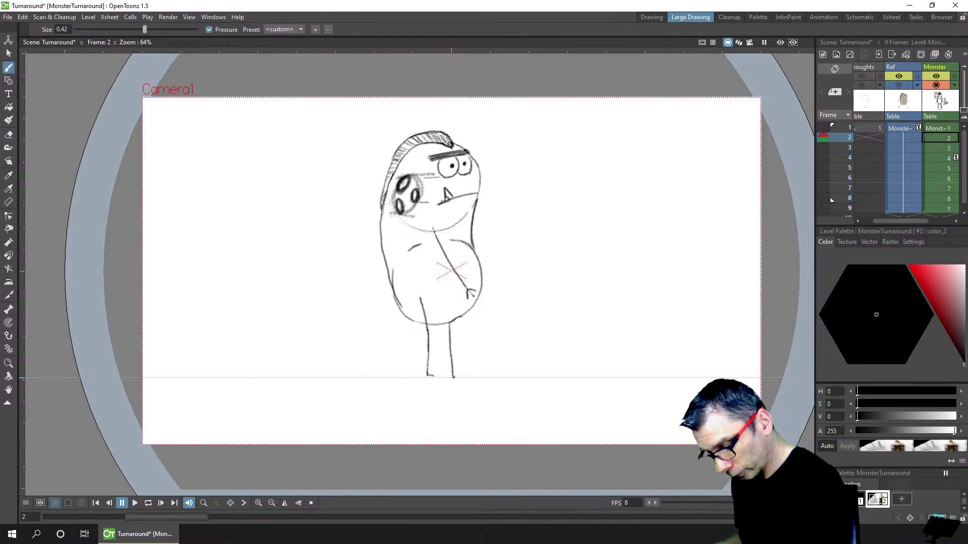
key("ctrl+s")
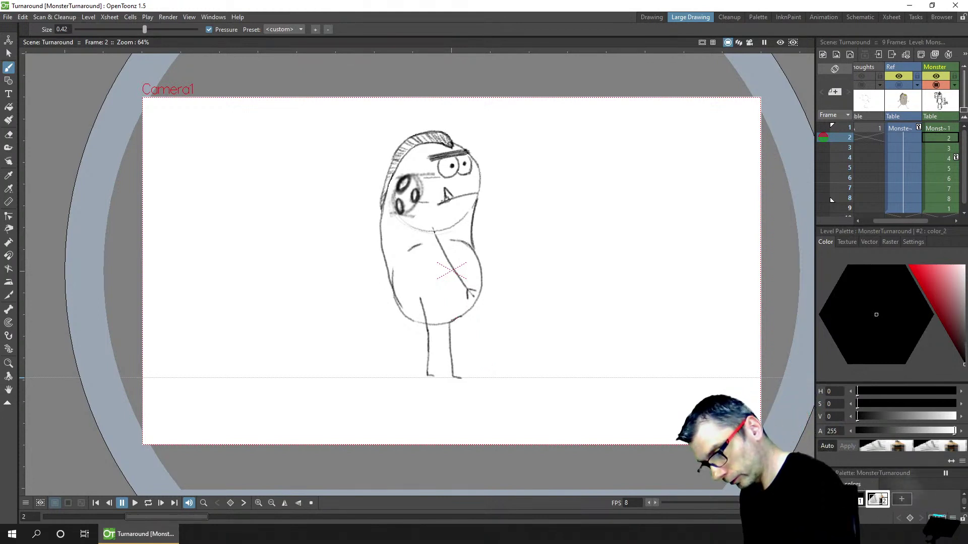
left_click(452, 321)
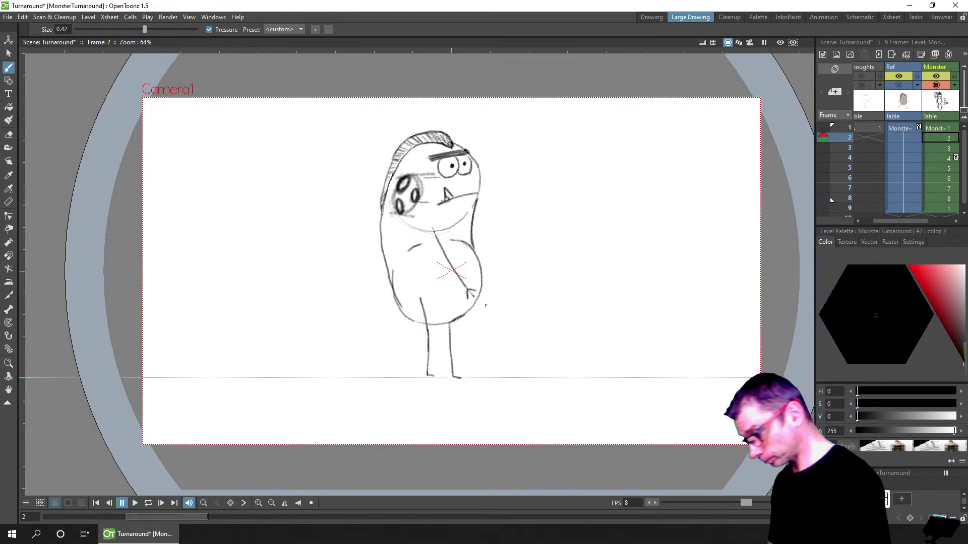
Flip between frames 1 and 2 to compare the position of the near leg
left_click(96, 504)
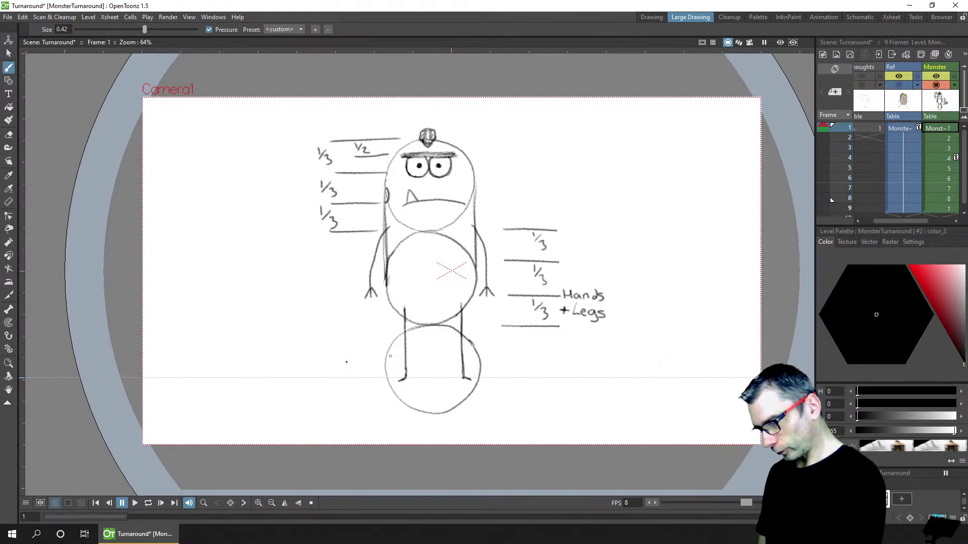
key("period")
key("comma")
key("period")
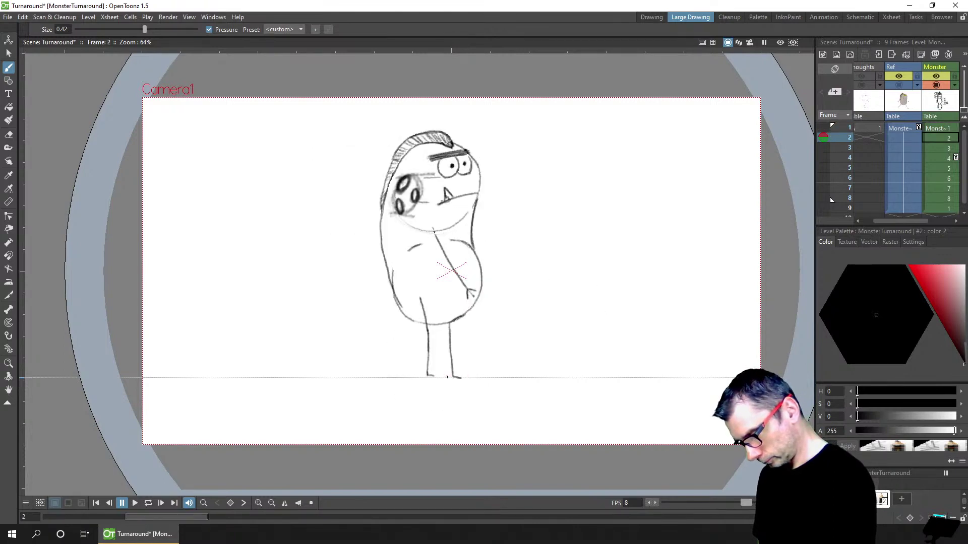
key("comma")
key("period")
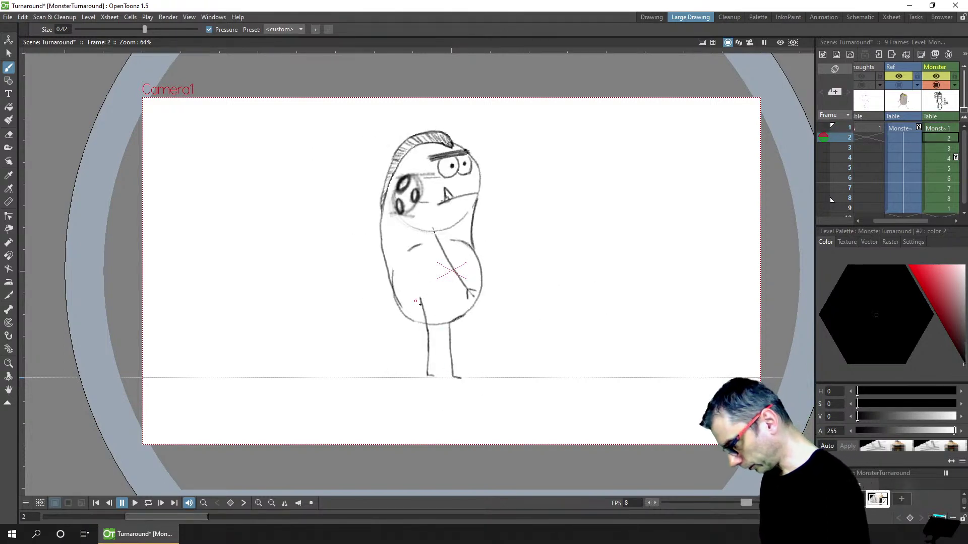
Erase the near leg and its foot below the belly in frame 2
key("a")
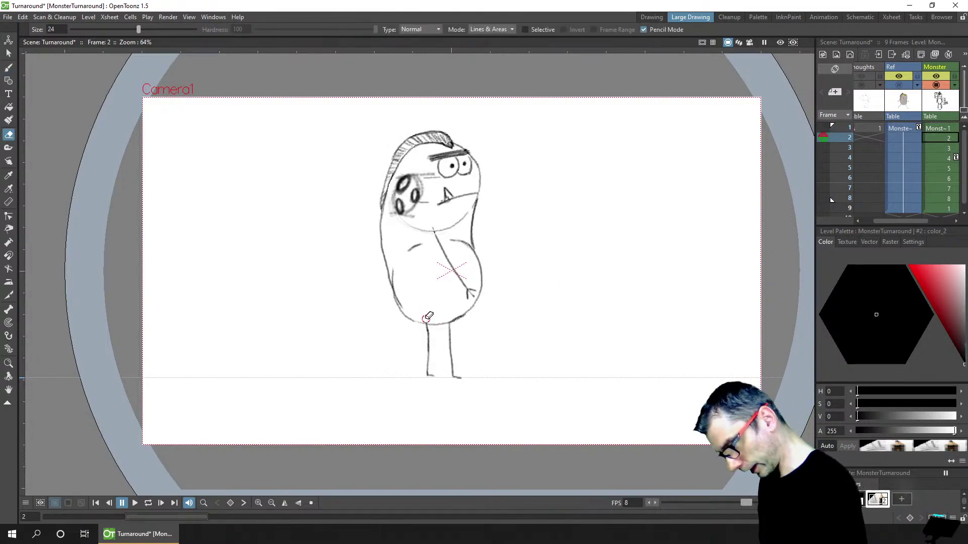
mouse_move(428, 318)
left_mouse_down()
mouse_move(426, 378)
mouse_move(436, 380)
left_mouse_up()
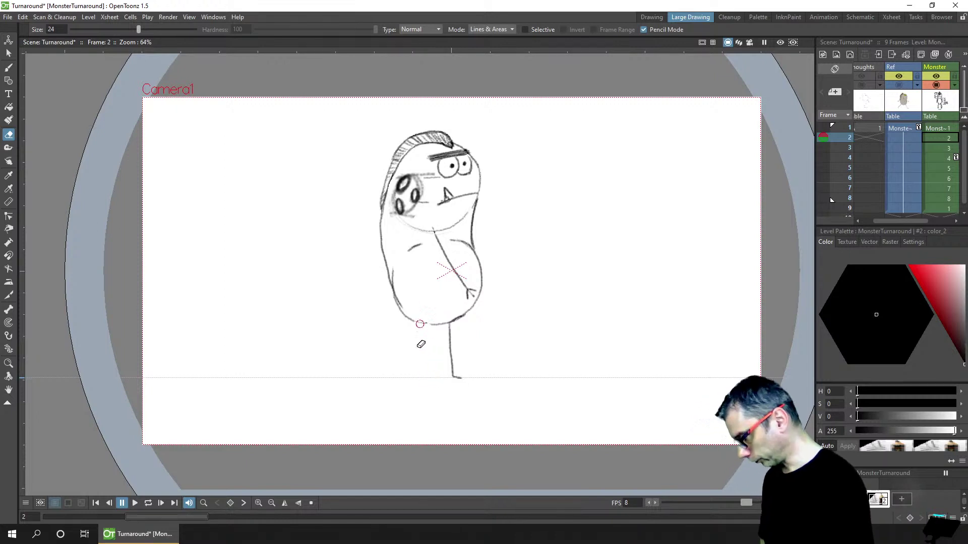
key("b")
Flip between frames 1 and 2 to judge where the near leg has to attach to the body
key("comma")
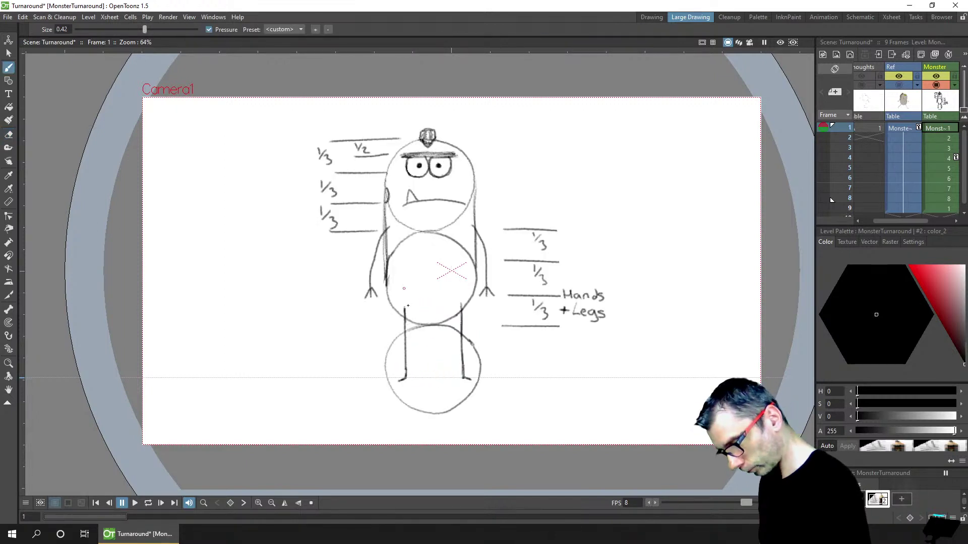
key("period")
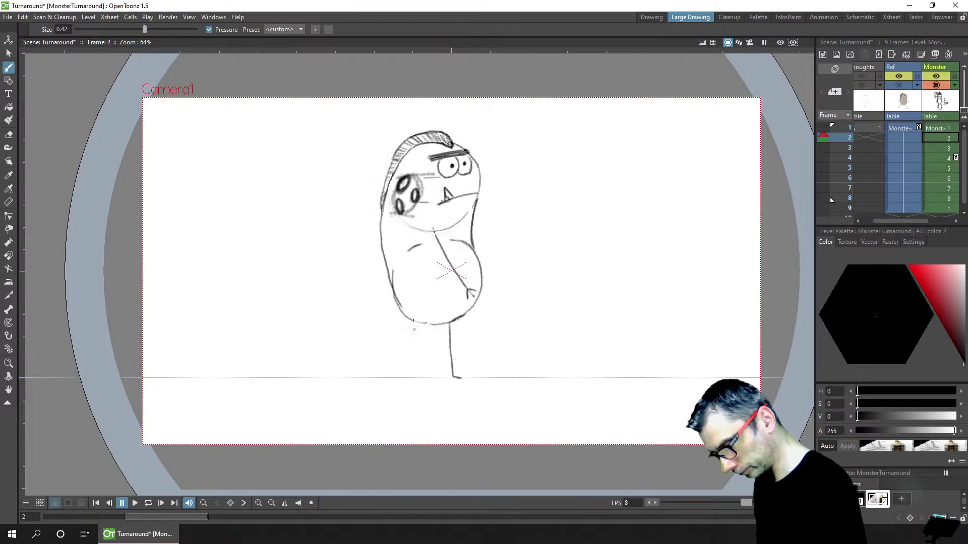
key("comma")
key("period")
key("comma")
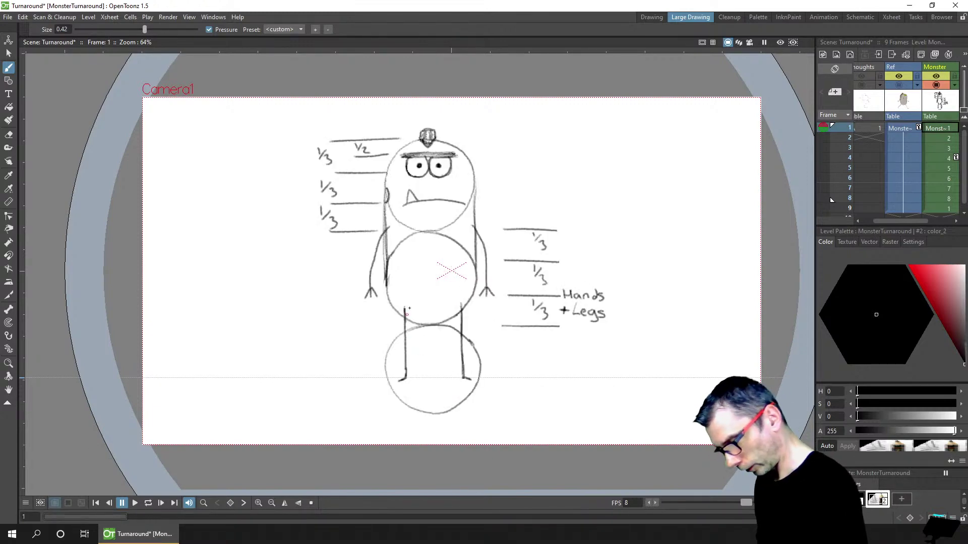
key("period")
key("comma")
key("period")
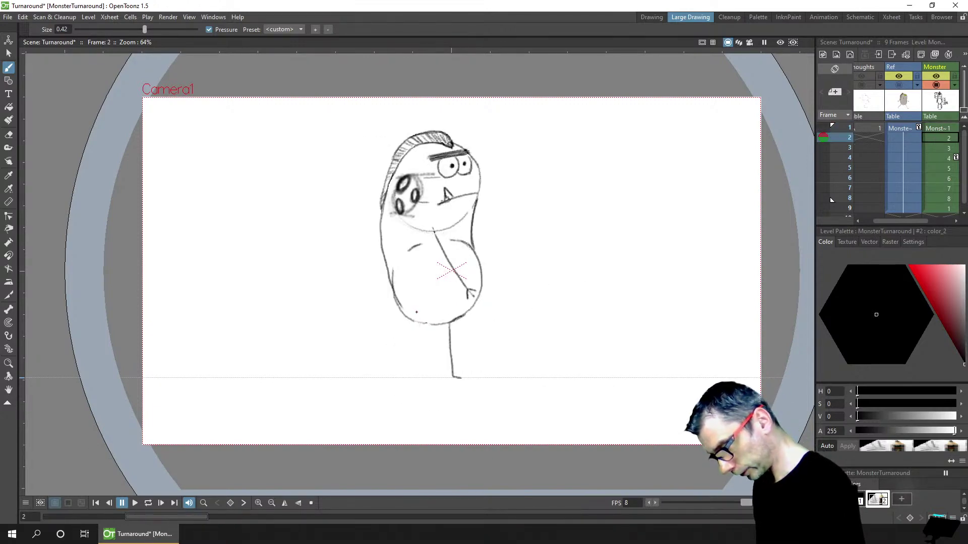
key("comma")
key("period")
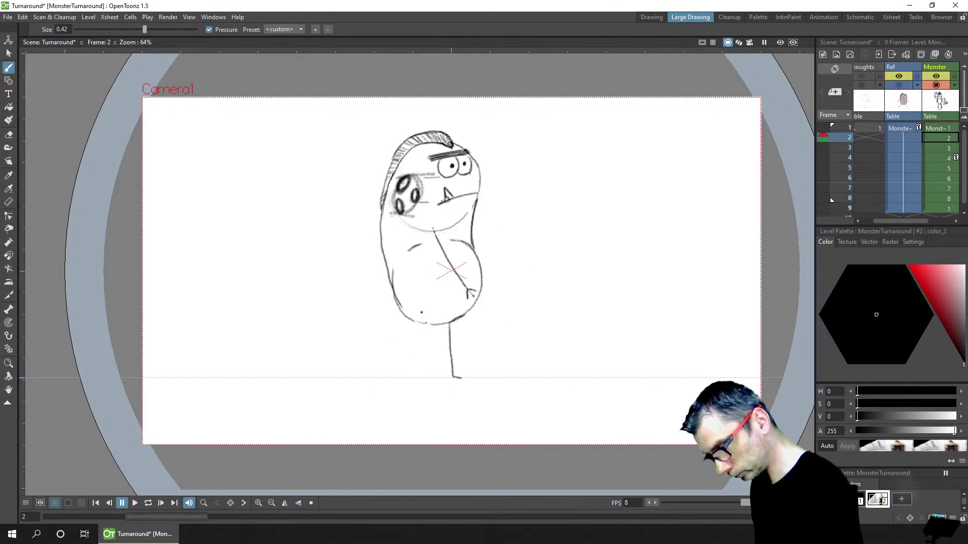
Draw a straight near leg in frame 2 from inside the belly down to the guide, trim its end and add a foot
left_click_drag(422, 313, 426, 380)
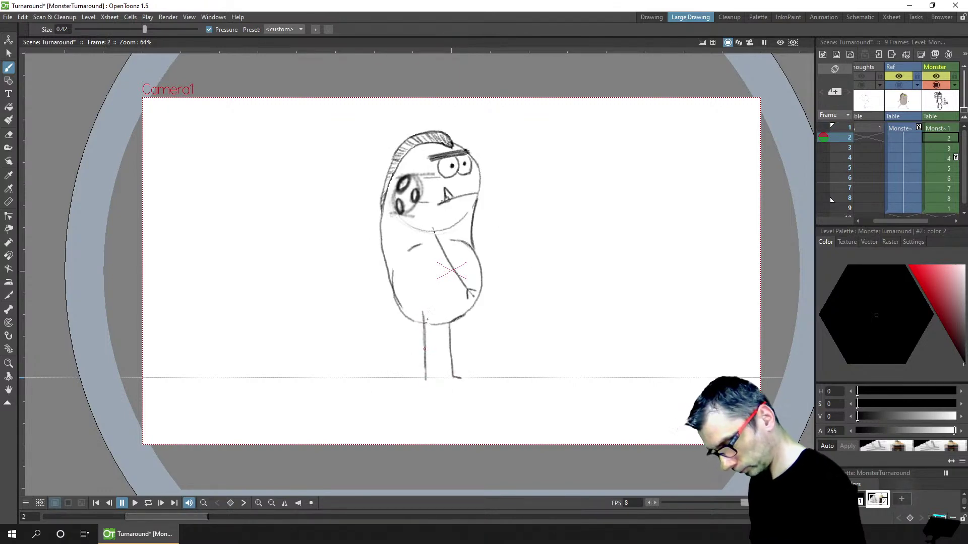
key("a")
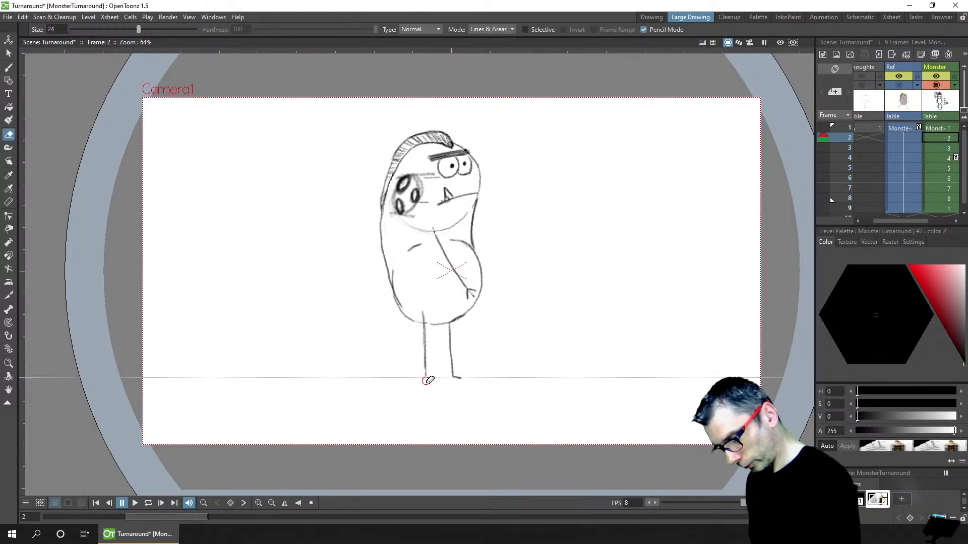
key("b")
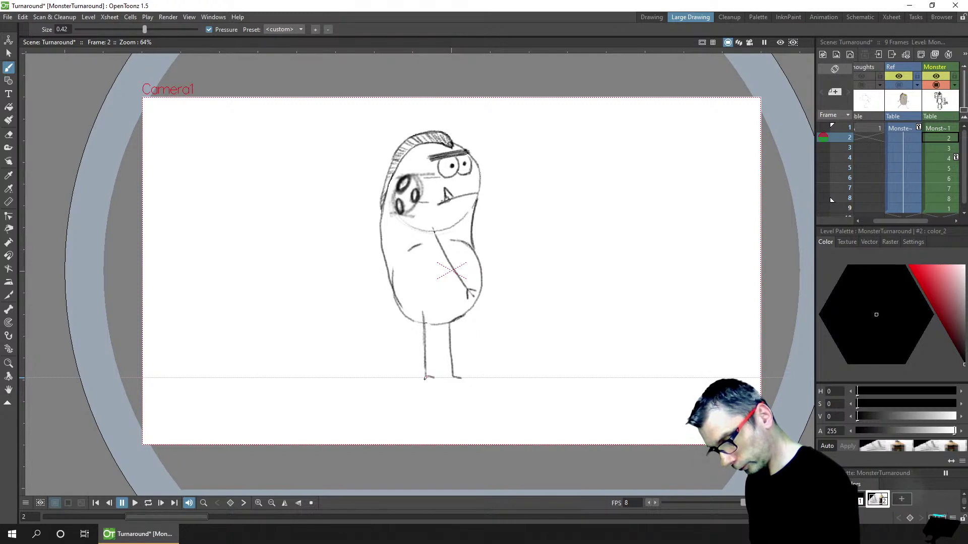
Compare the legs with the neighbouring frames and erase the near leg in frame 3
key("comma")
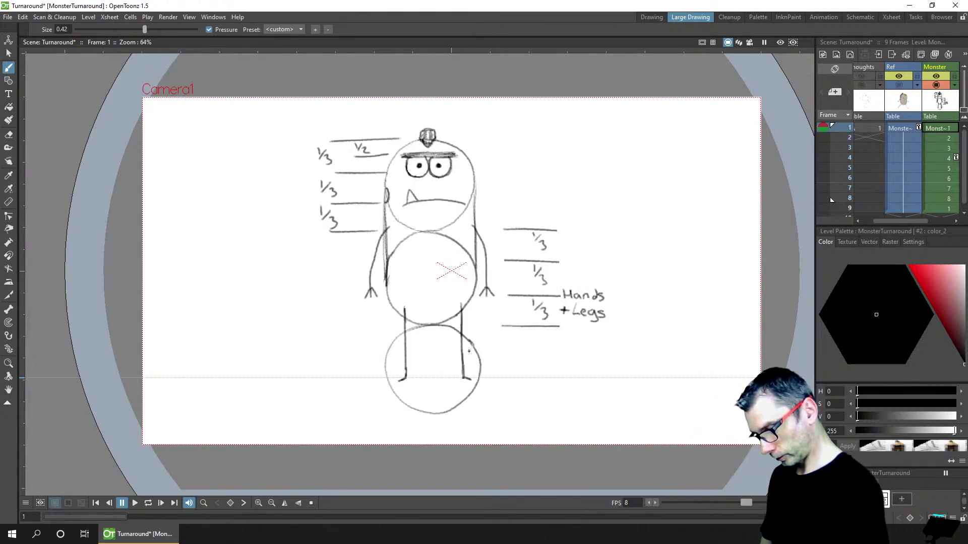
key("period")
key("period")
key("period")
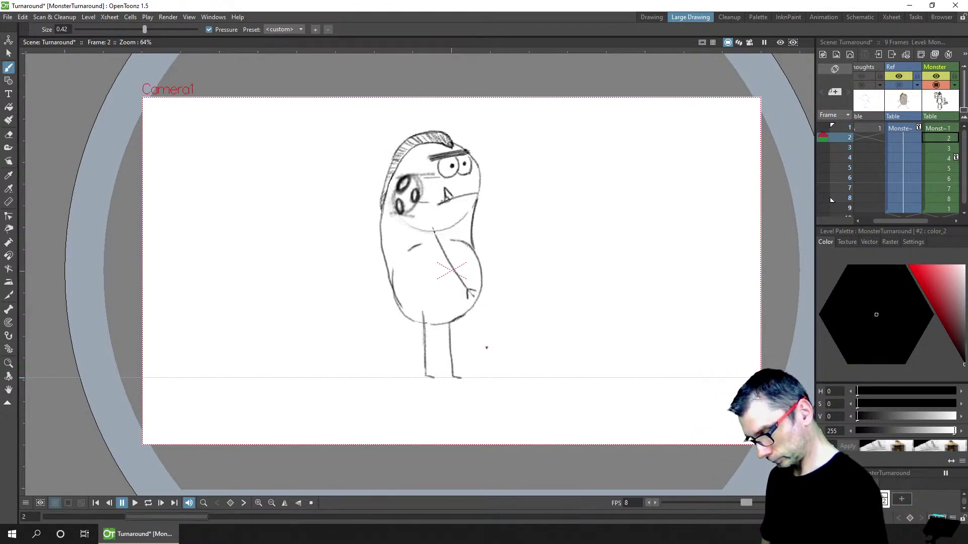
key("comma")
key("e")
left_click_drag(437, 299, 448, 330)
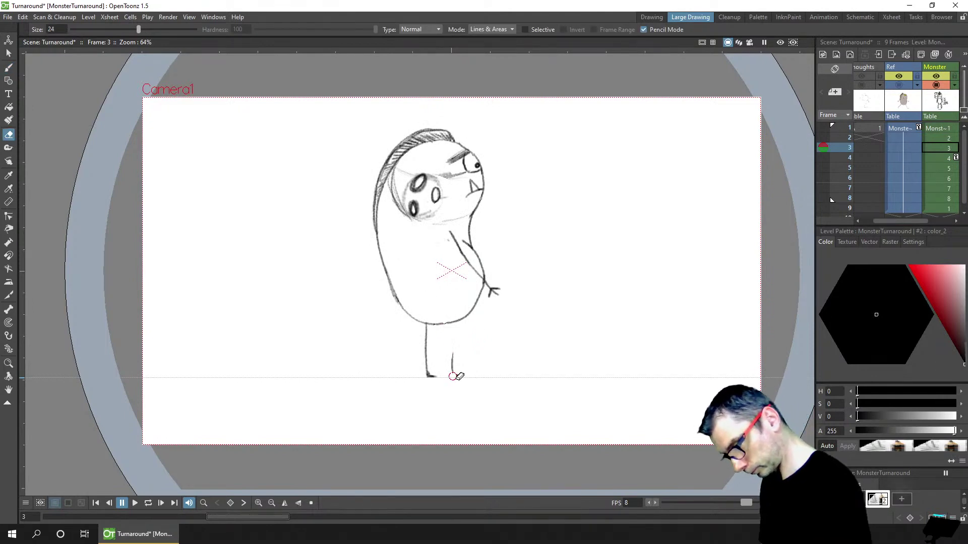
Replace frame 2's near leg with a straight one slightly further back, using frame 3 temporarily as an onion skin reference
key("comma")
key("period")
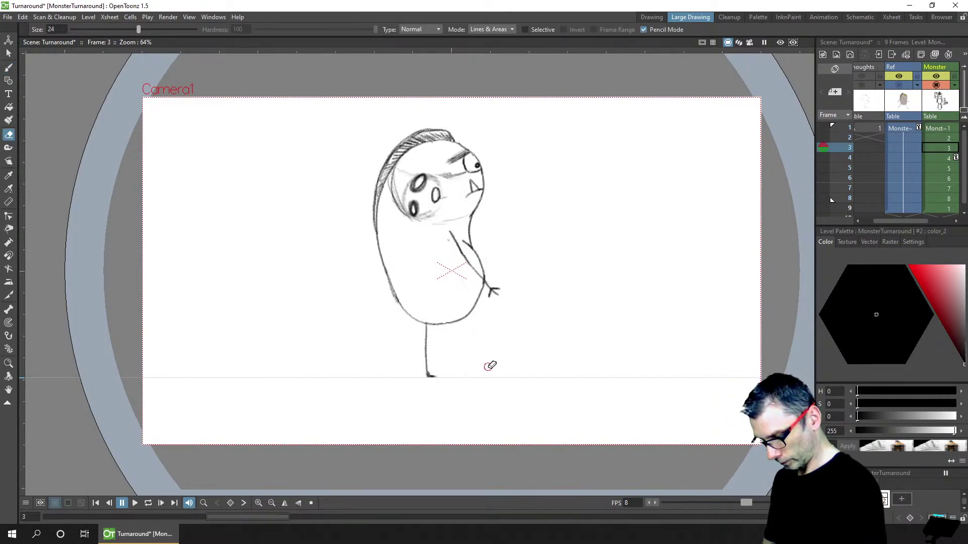
key("comma")
key("period")
key("comma")
key("comma")
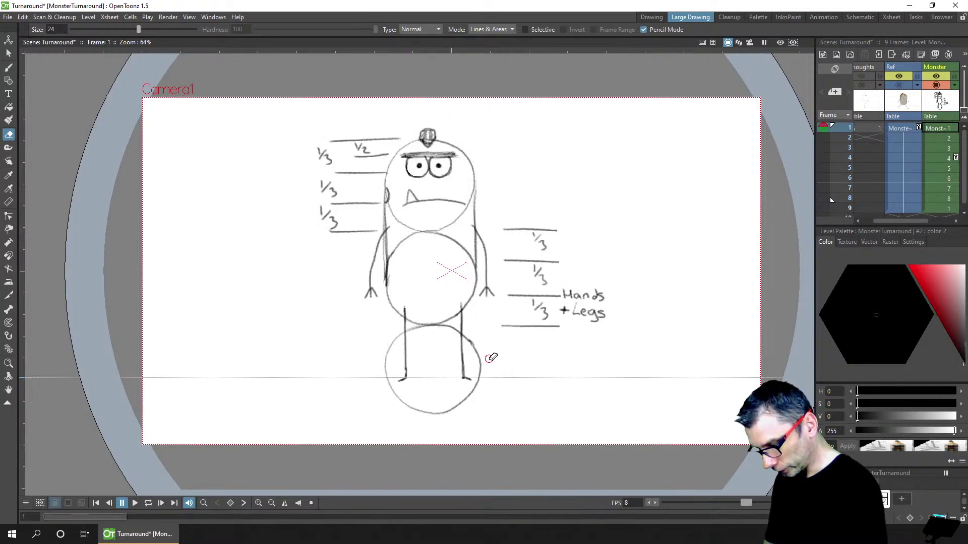
key("period")
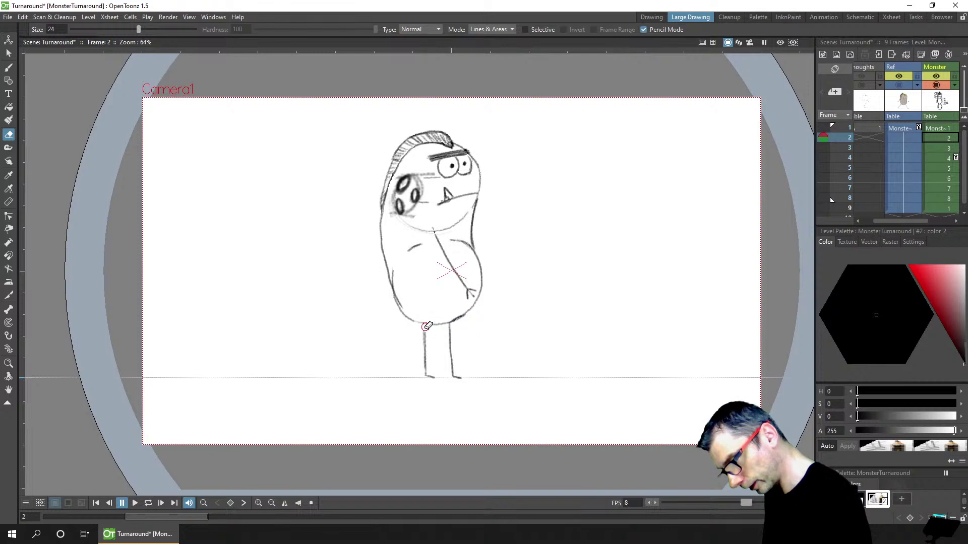
mouse_move(428, 323)
left_mouse_down()
mouse_move(432, 383)
mouse_move(434, 352)
left_mouse_up()
key("b")
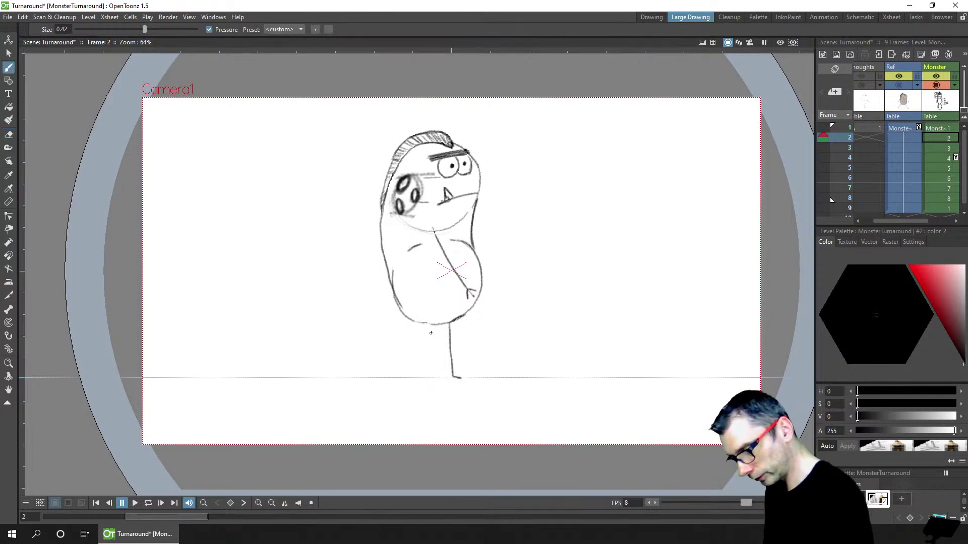
left_click(823, 146)
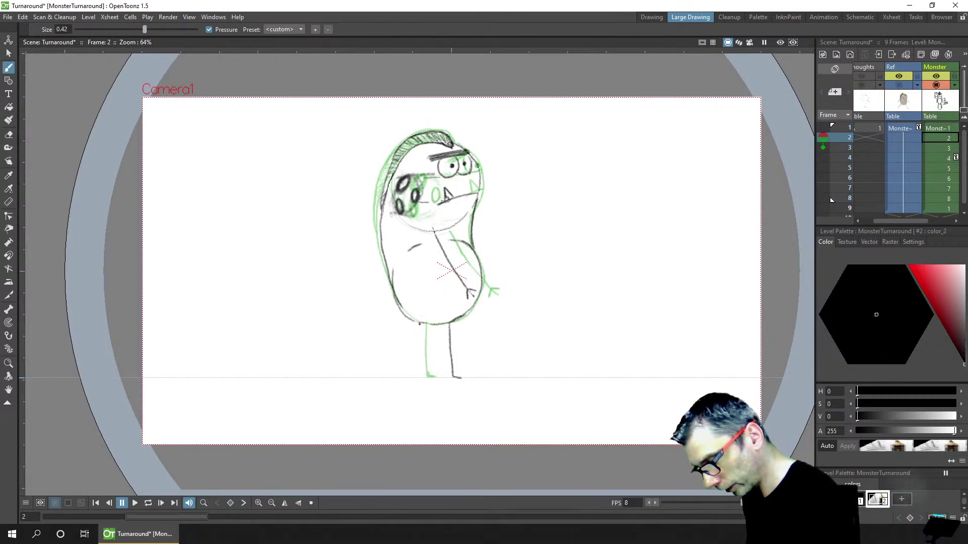
left_click_drag(419, 324, 420, 377)
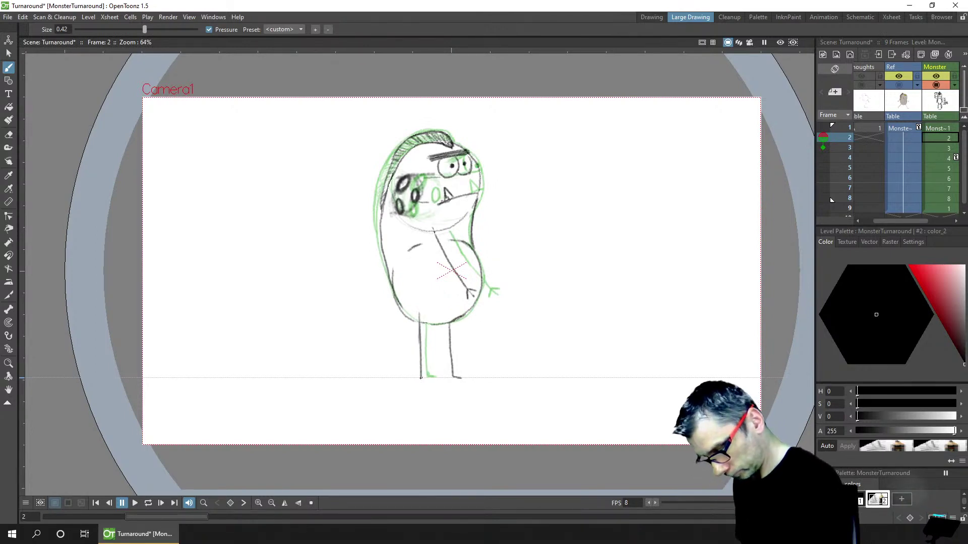
left_click(823, 146)
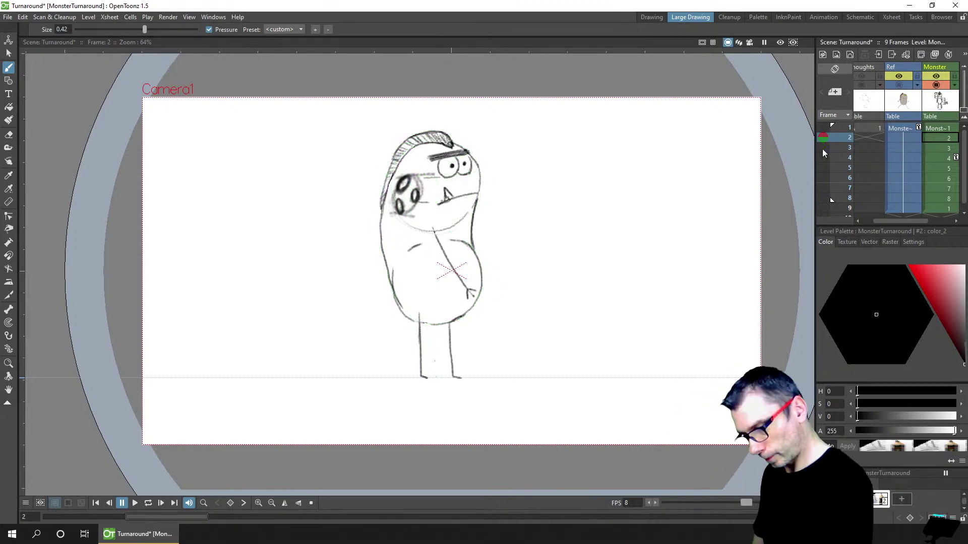
Flip through frames 1 to 3 to compare the leg positions and judge where frame 3's near leg belongs
key("comma")
key("period")
key("comma")
key("period")
key("period")
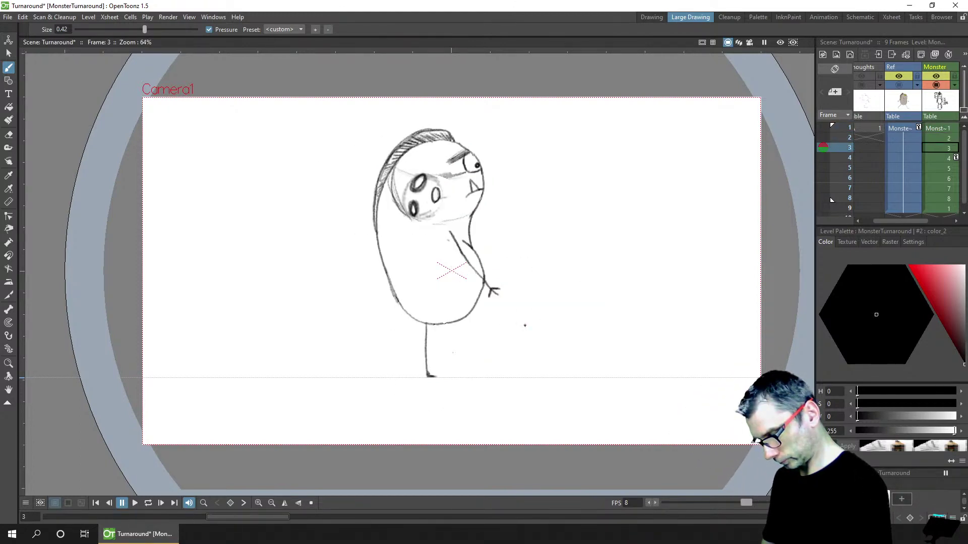
key("comma")
key("period")
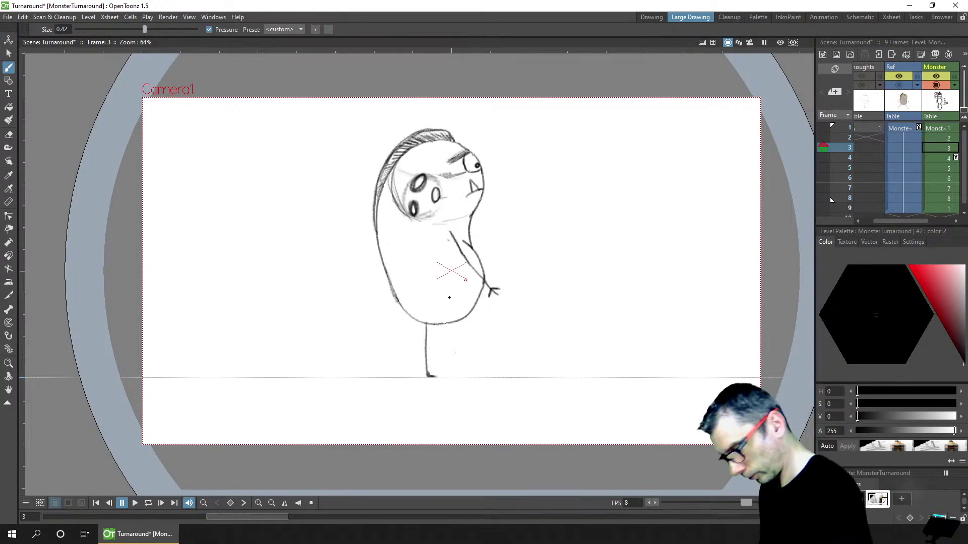
key("comma")
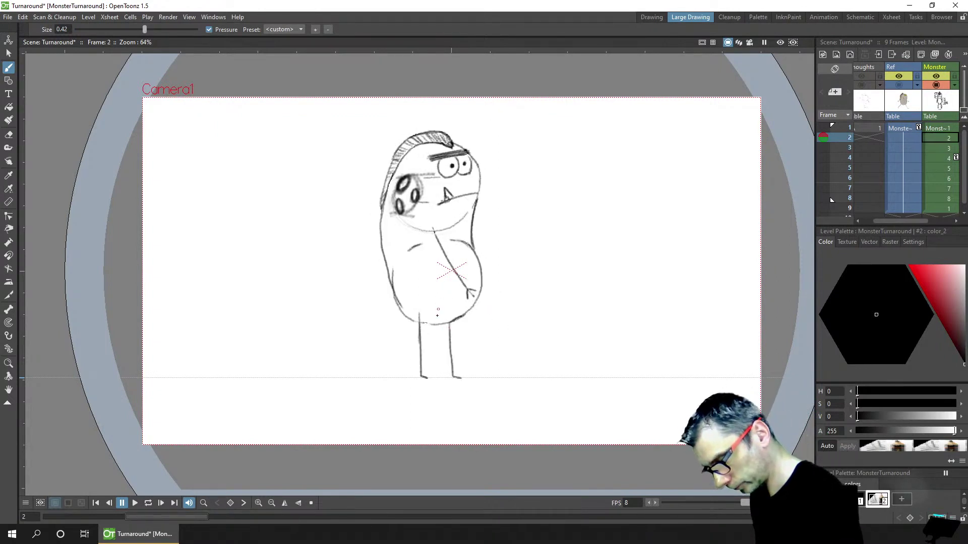
key("period")
key("comma")
key("period")
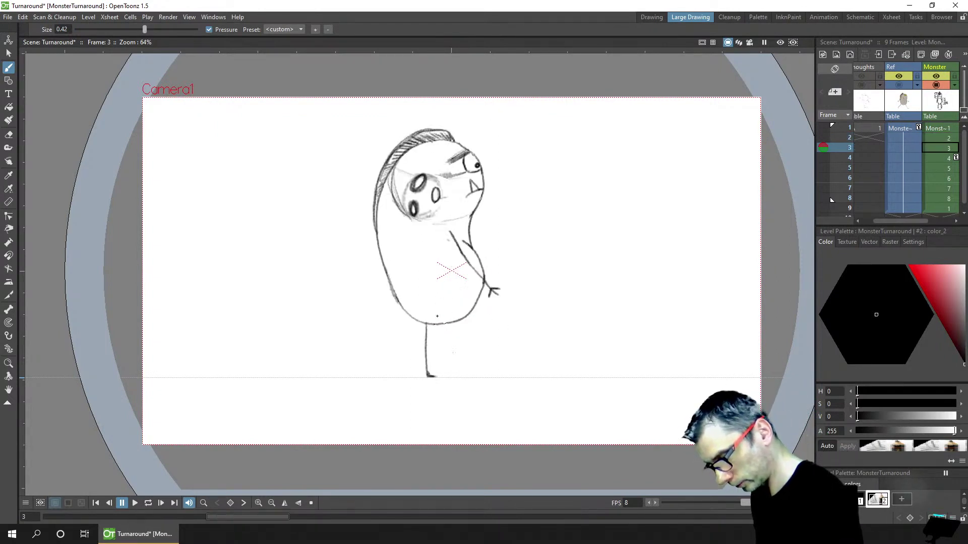
Draw a straight near leg with a flat foot just in front of frame 3's far leg and save the scene
mouse_move(439, 369)
left_mouse_down()
mouse_move(438, 316)
mouse_move(439, 375)
left_mouse_up()
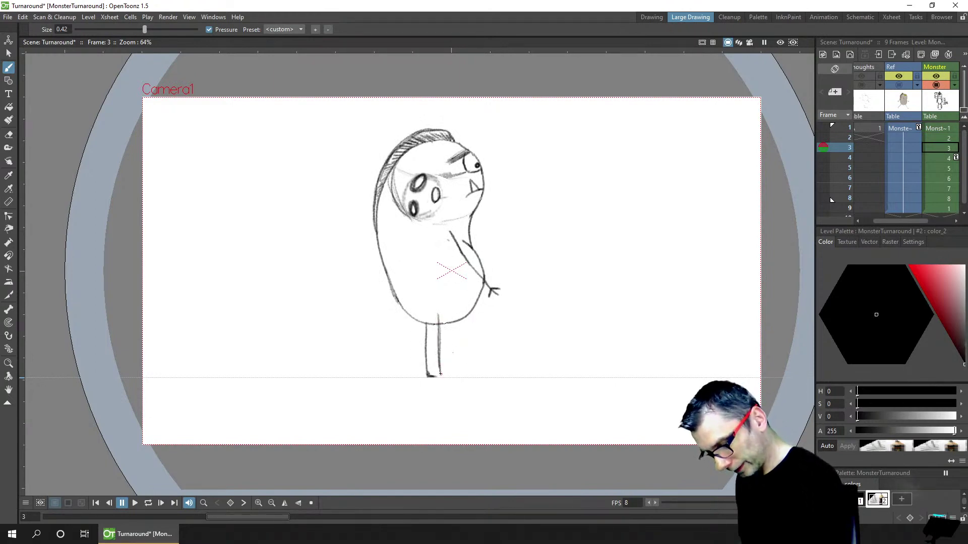
left_click_drag(442, 375, 449, 375)
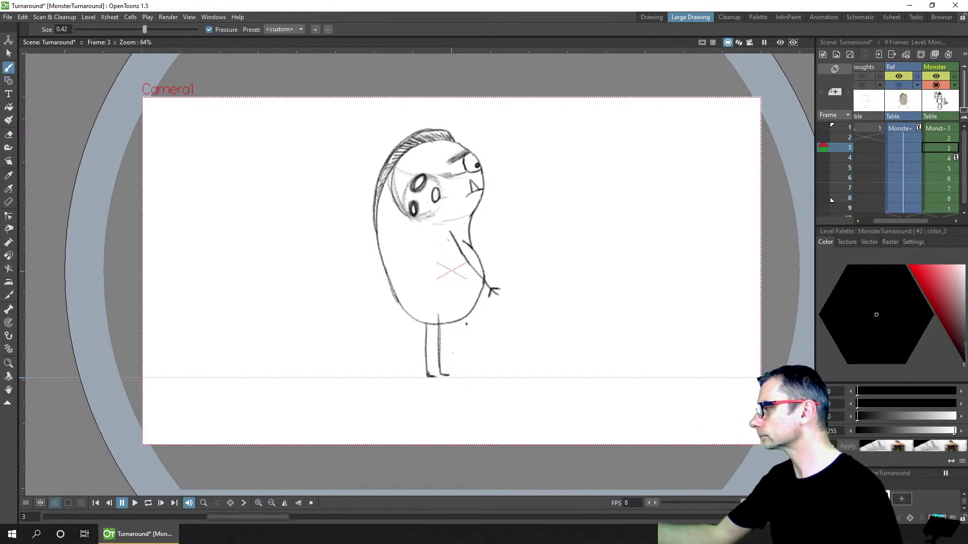
key("ctrl+s")
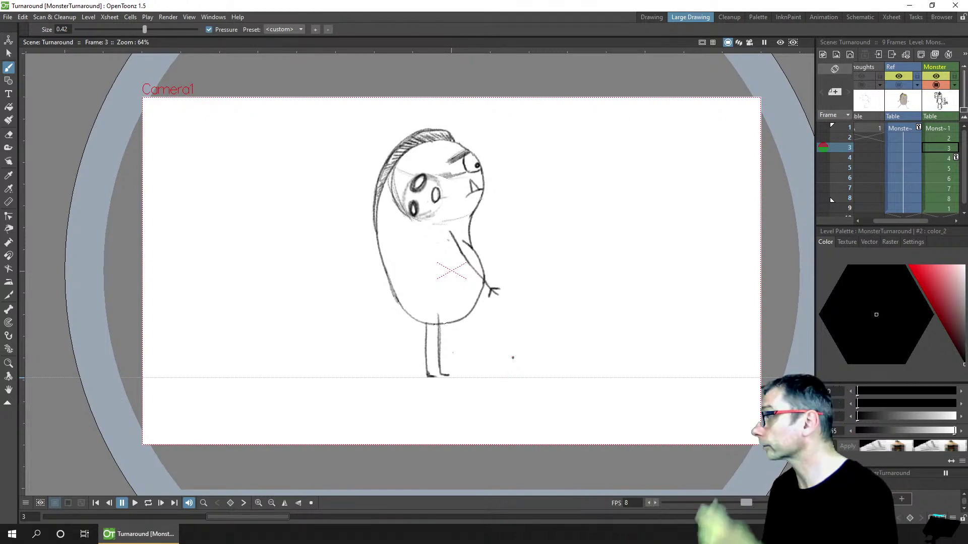
Compare frames 2 and 3, then replace frame 3's near foot with a slightly lower one on the guide line
key("comma")
key("period")
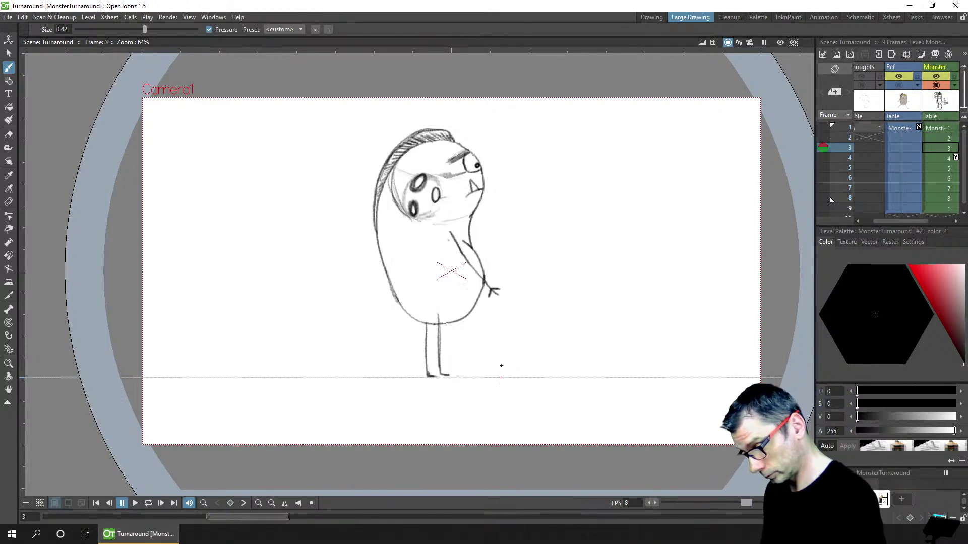
key("comma")
key("period")
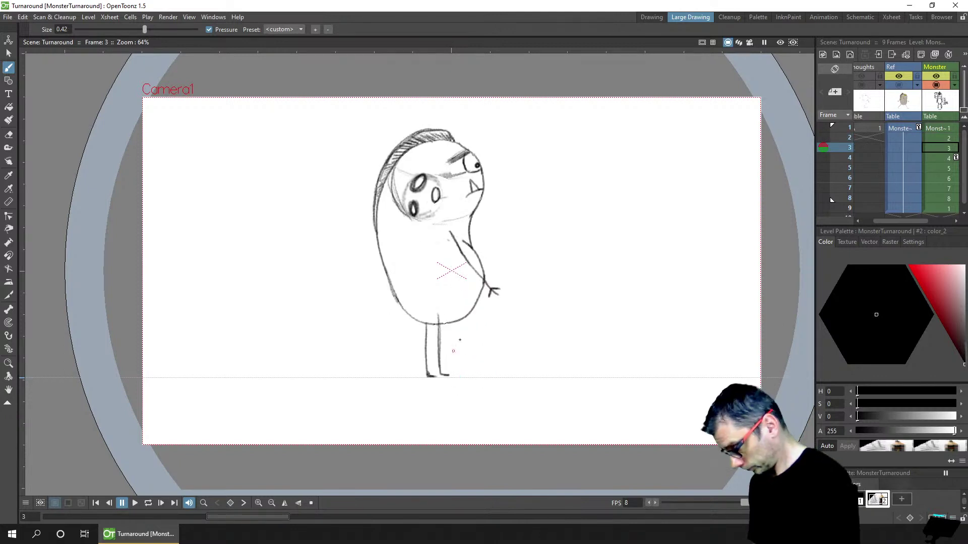
key("e")
left_click_drag(441, 373, 455, 379)
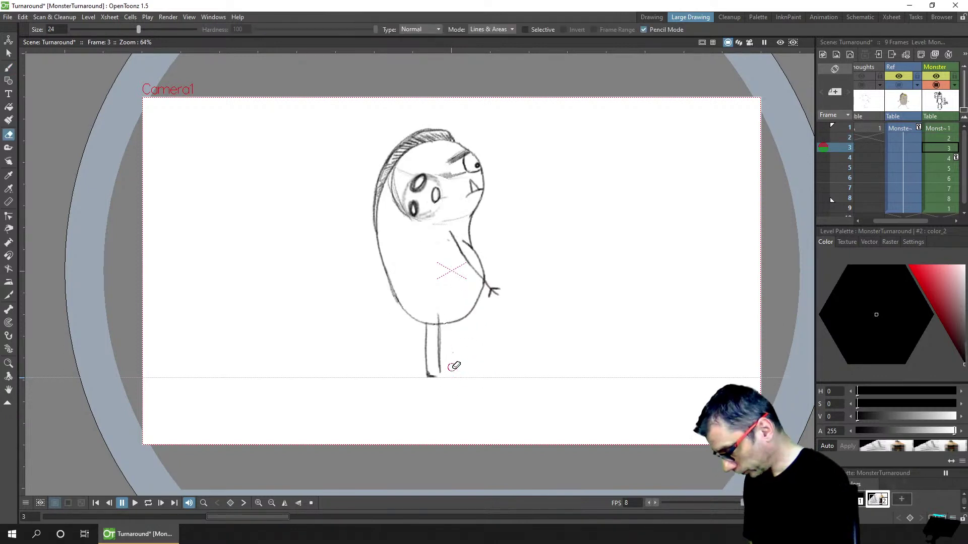
key("b")
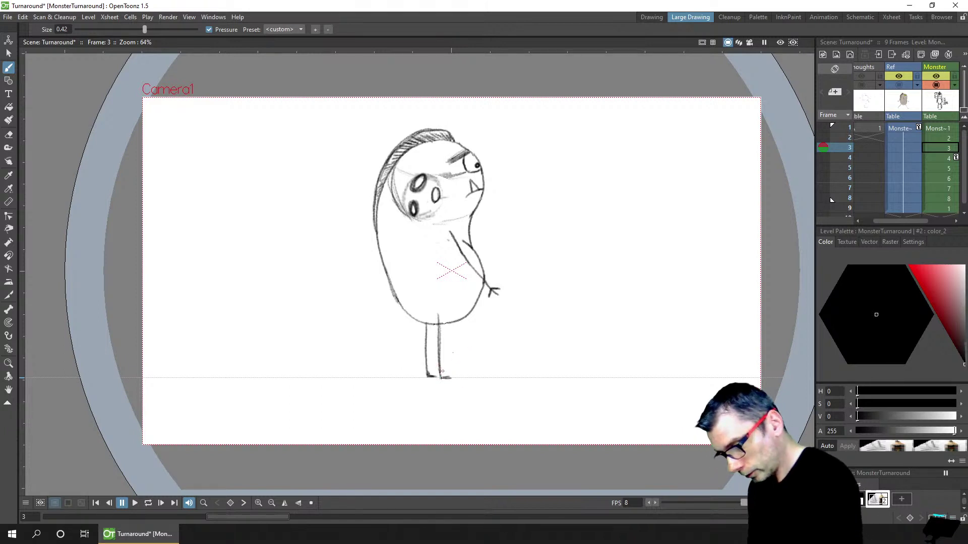
Compare frames 3 and 4 and erase the bent near leg with its foot in frame 4
key("period")
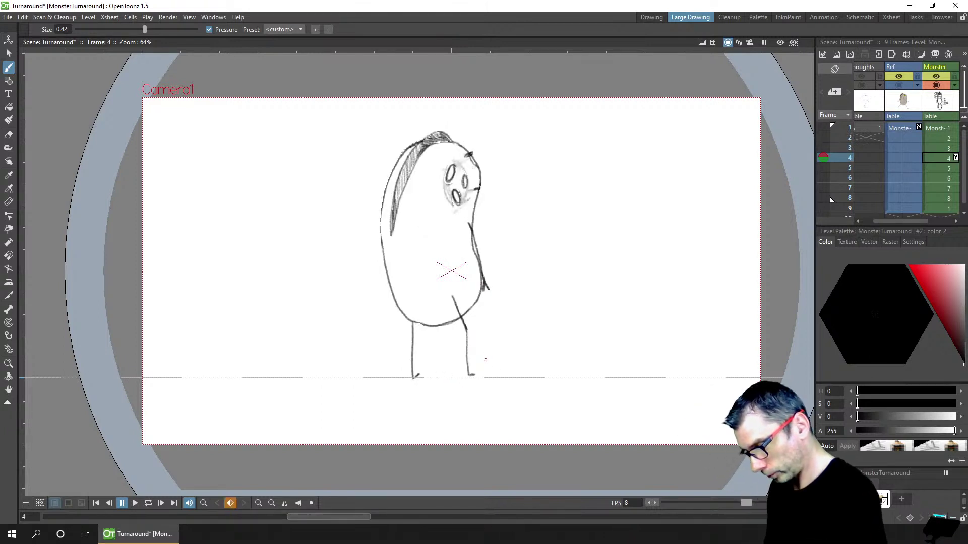
key("comma")
key("period")
key("e")
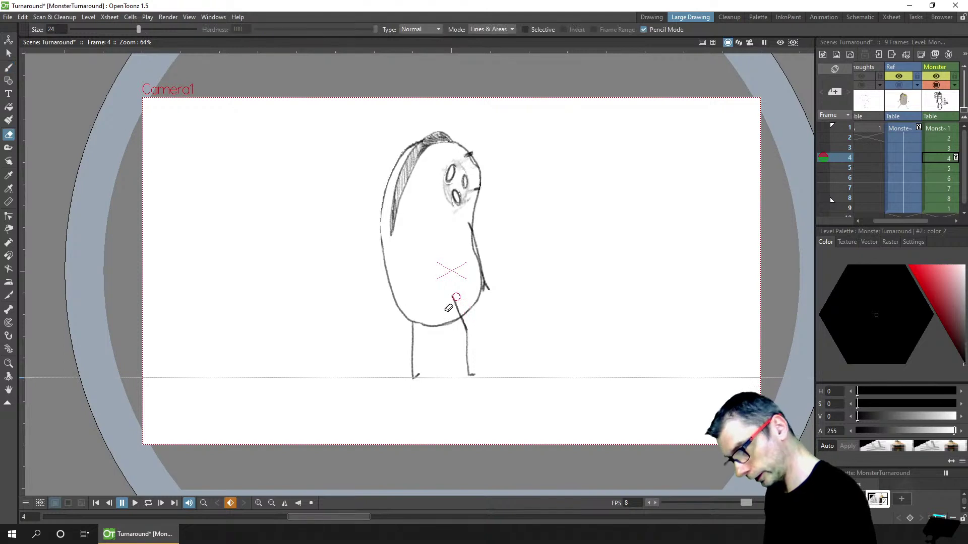
left_click_drag(449, 293, 471, 384)
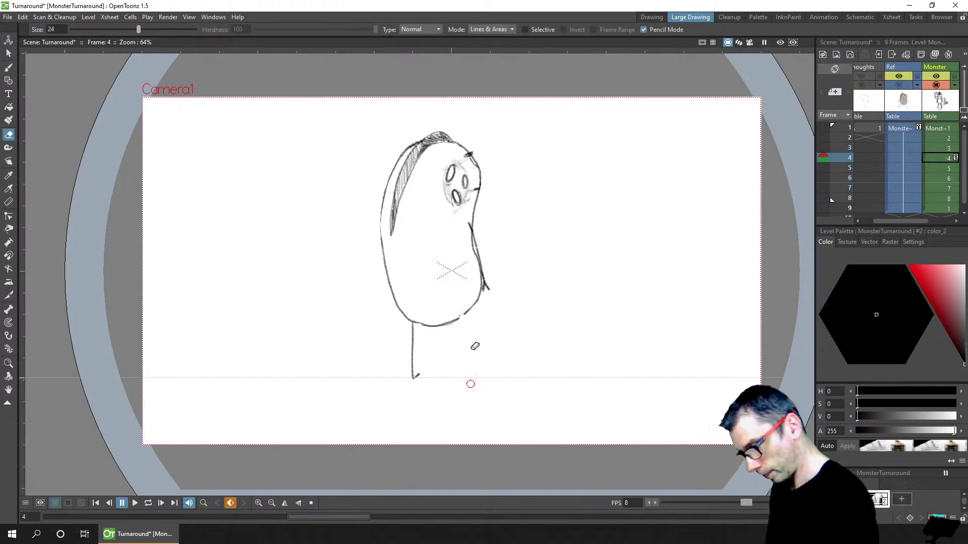
left_click(467, 351)
key("b")
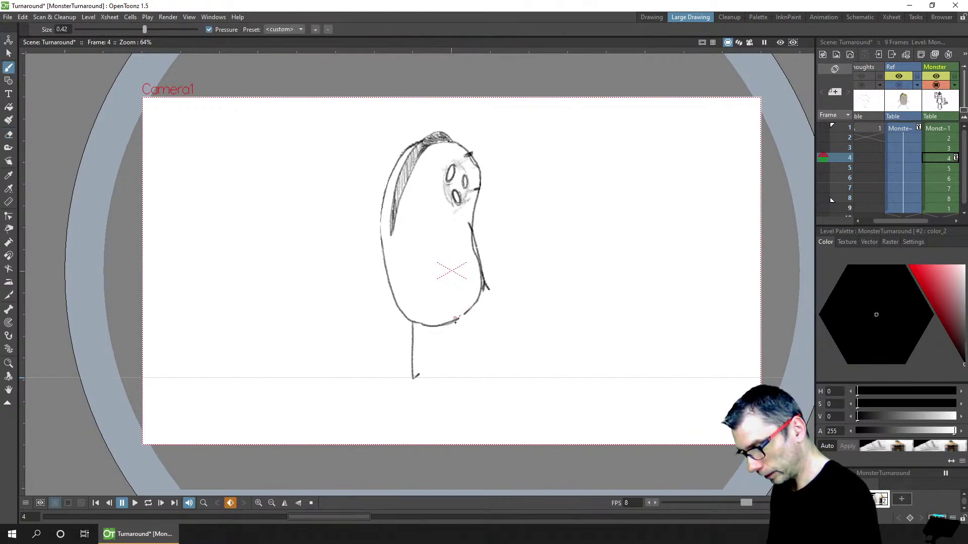
Draw a straight near leg with a small angled foot on the guide line in frame 4 and compare it with the neighbouring frames
key("comma")
key("period")
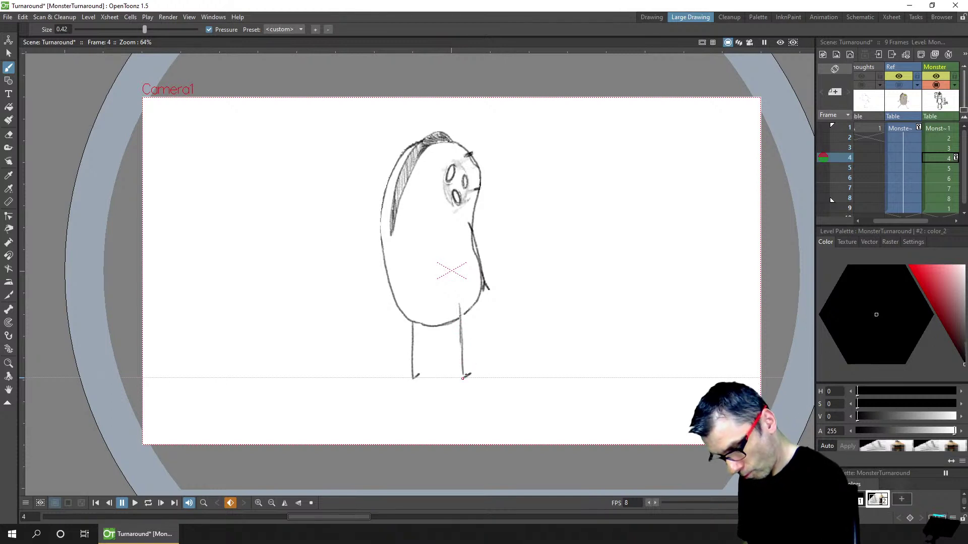
key("Up")
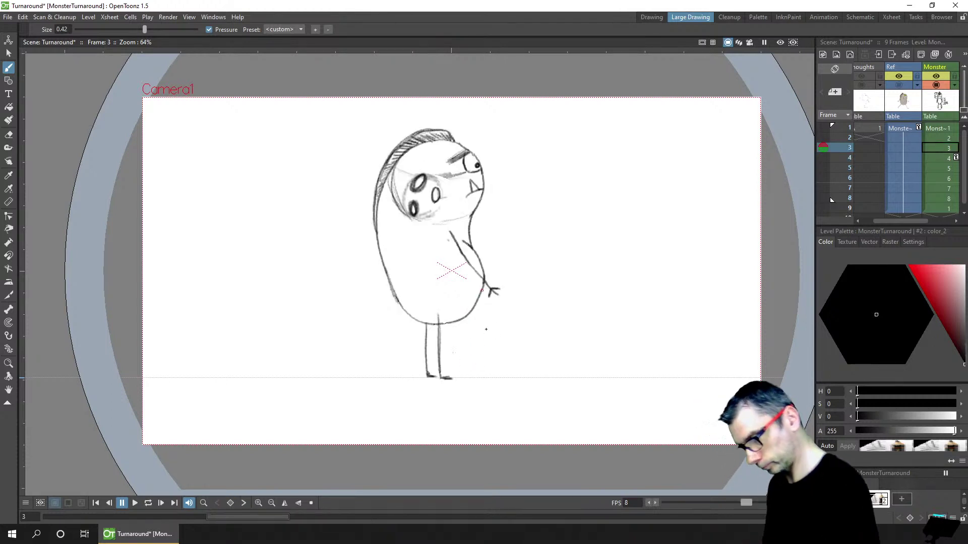
key("Up")
key("Down")
key("Down")
key("Down")
key("Up")
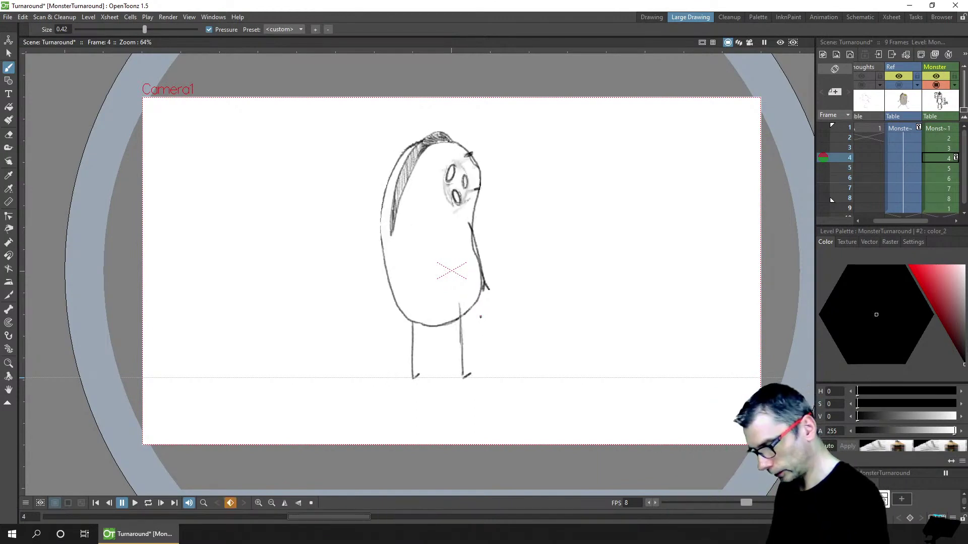
Erase the bent upper part of frame 6's far leg and redraw it as a straight line up to the body
key("Down")
key("Down")
key("Up")
key("Down")
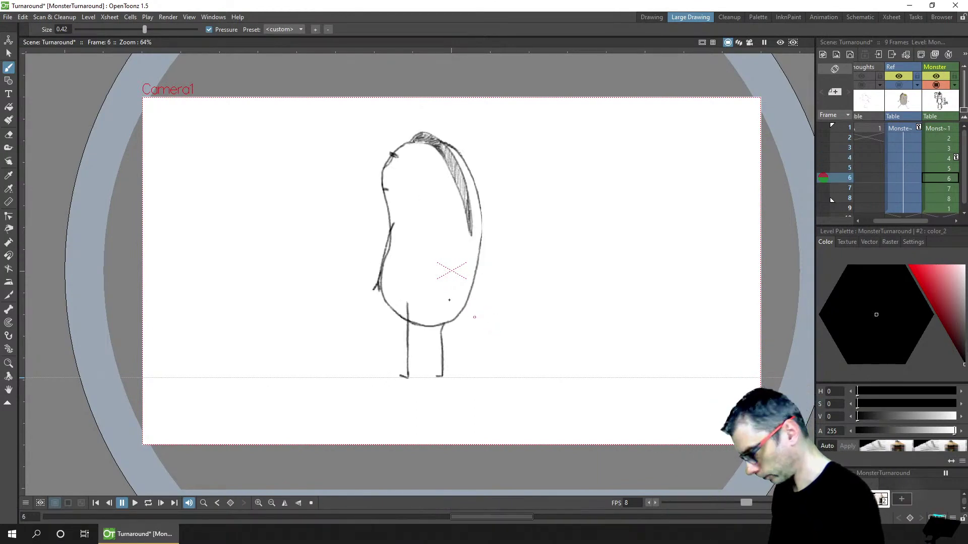
key("a")
left_click_drag(442, 333, 442, 352)
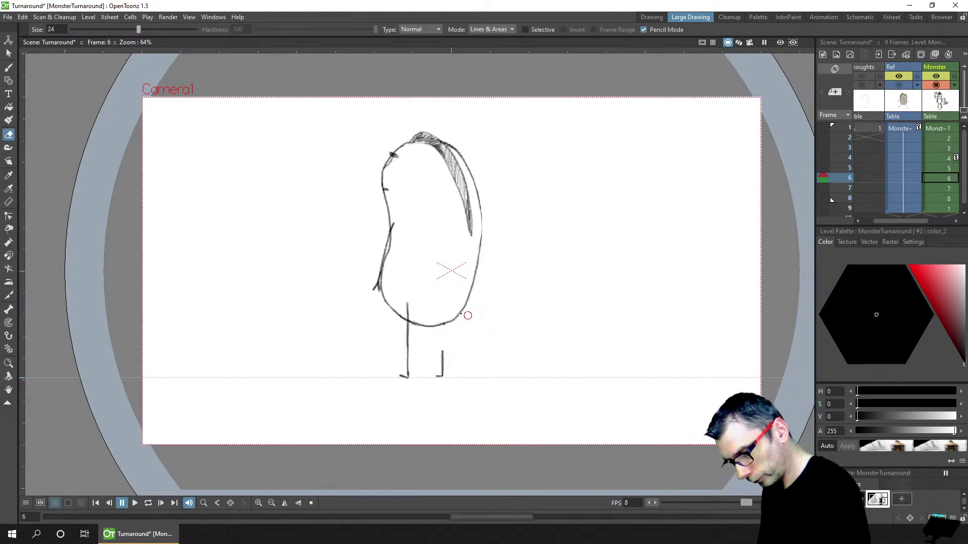
key("b")
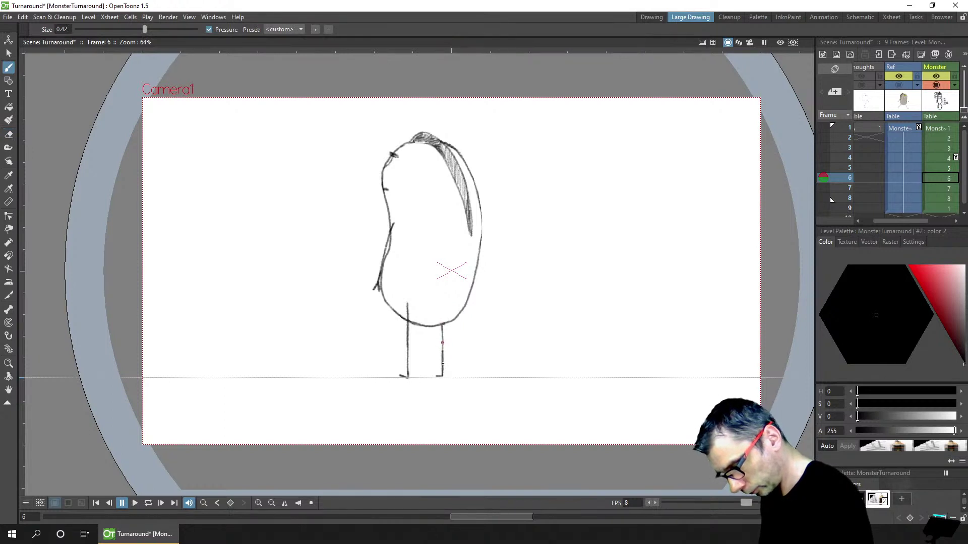
Compare frames 6 and 7, replace frame 7's far leg with a straight one just behind the near leg, and save the scene
key("Down")
key("Up")
key("Down")
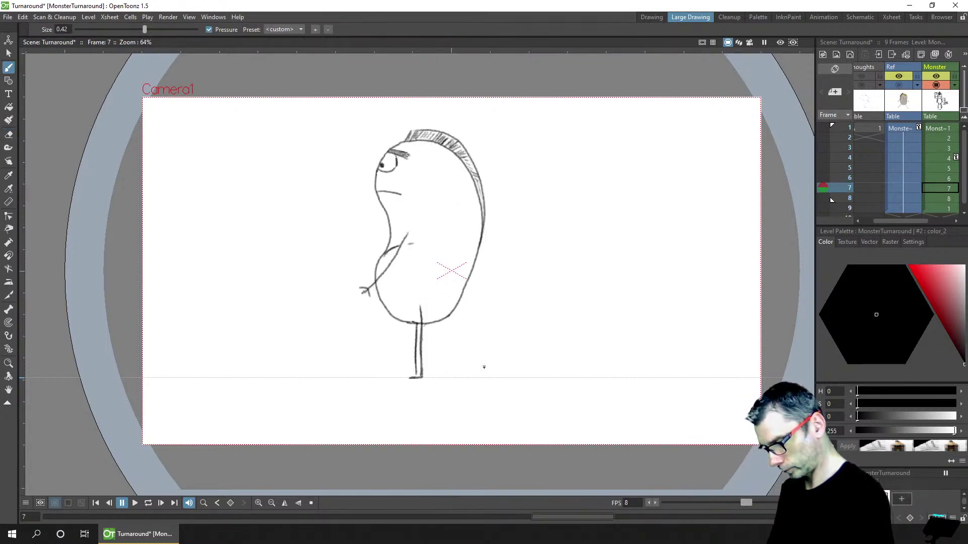
key("Up")
key("Down")
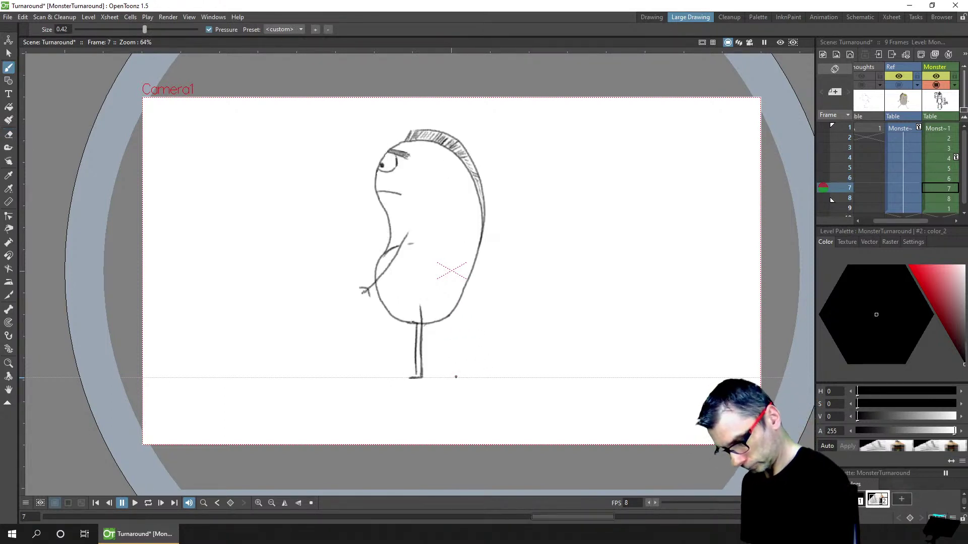
key("Up")
key("Down")
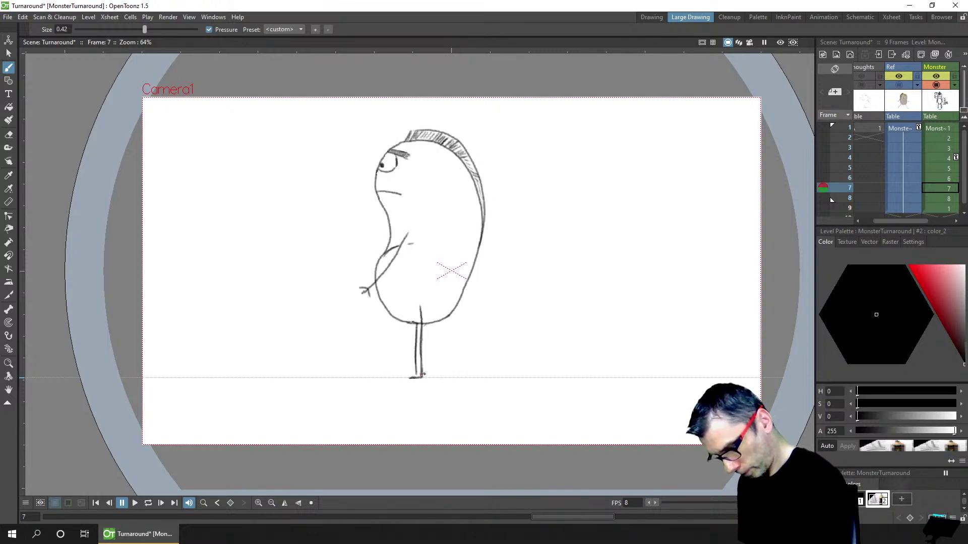
key("a")
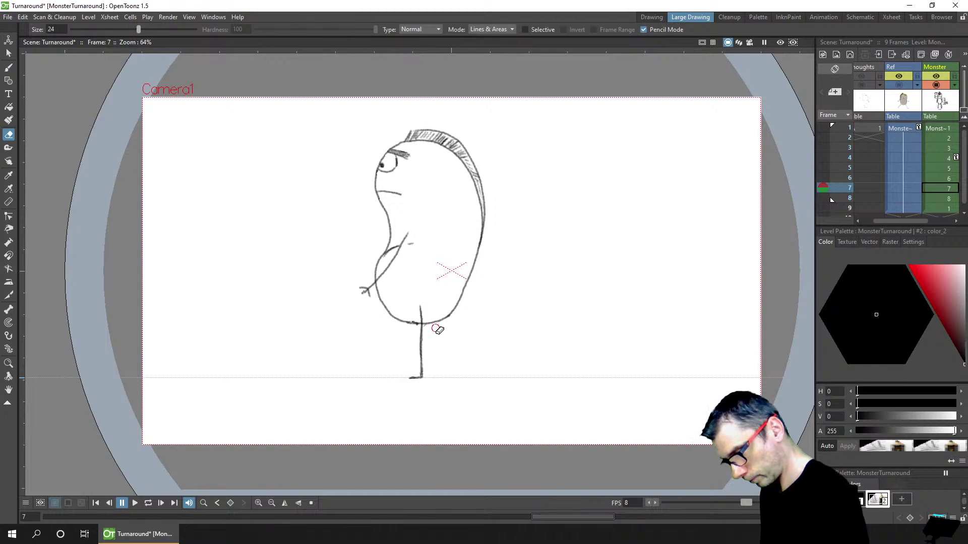
key("b")
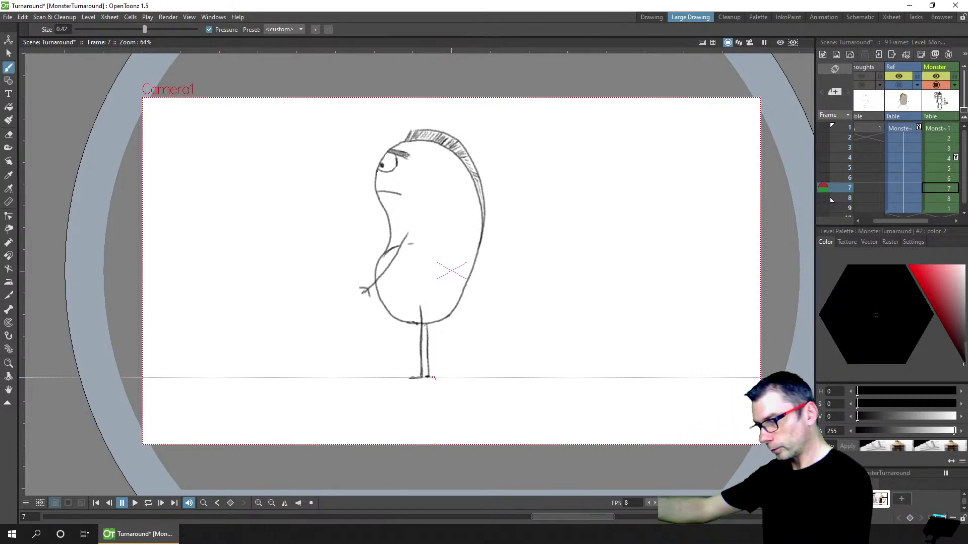
key("ctrl+s")
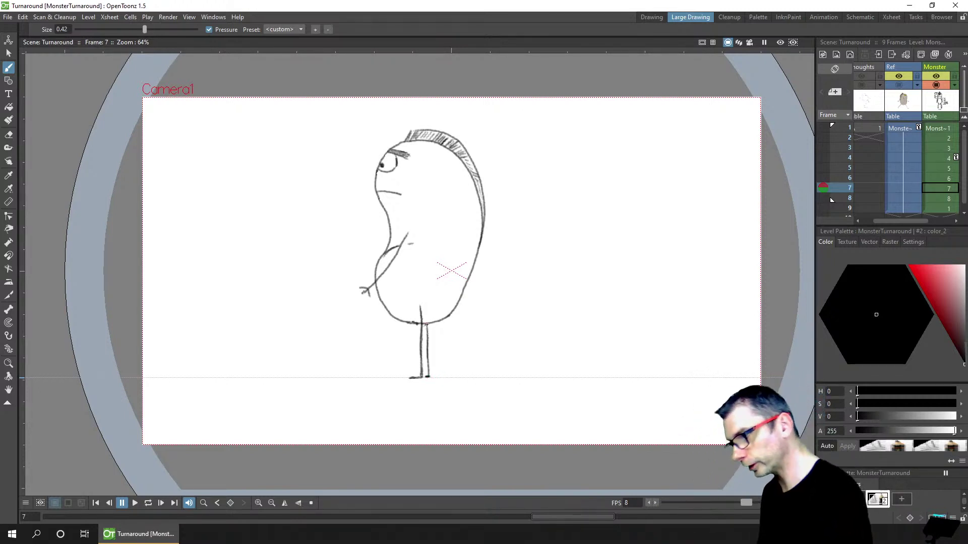
left_click_drag(427, 324, 427, 377)
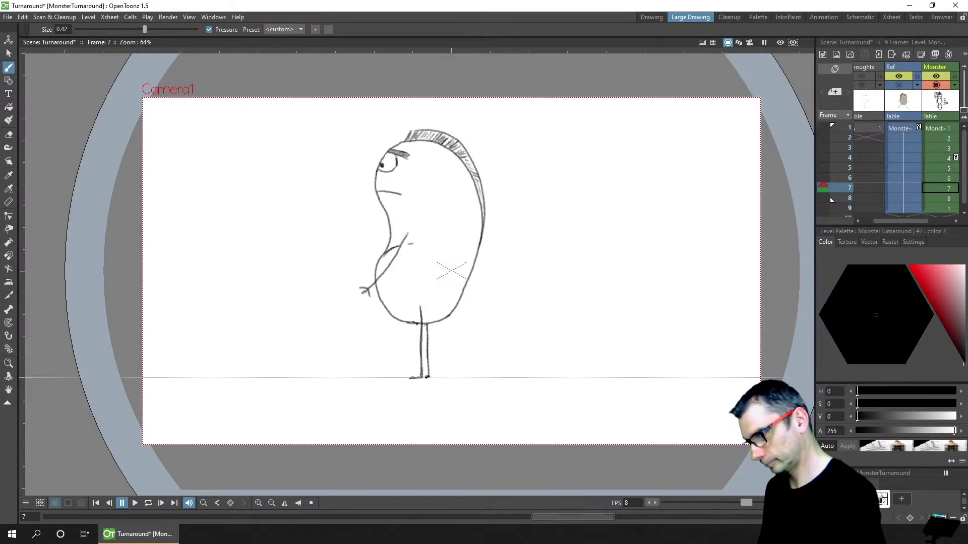
Compare frames 7 and 8 and erase the bent far leg with its foot in frame 8
key("period")
key("comma")
key("period")
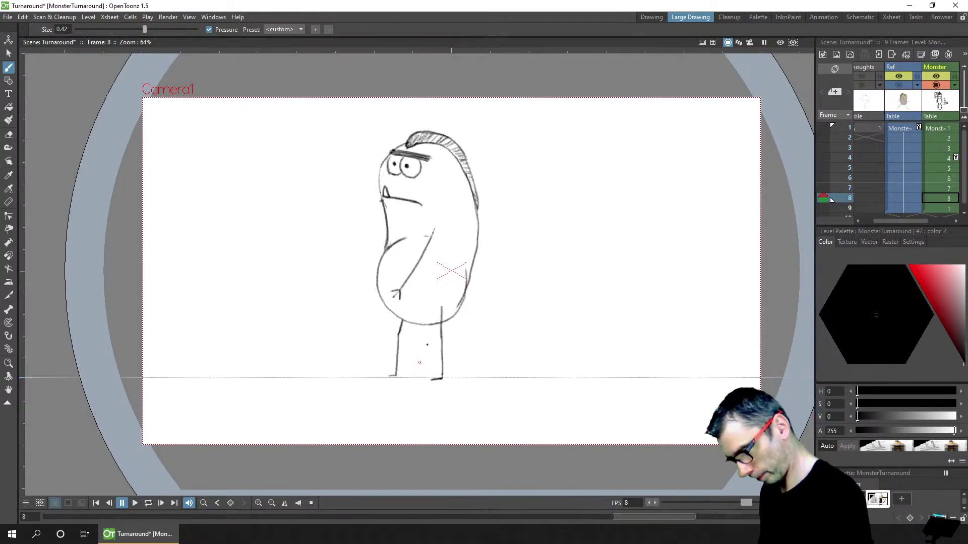
key("comma")
key("period")
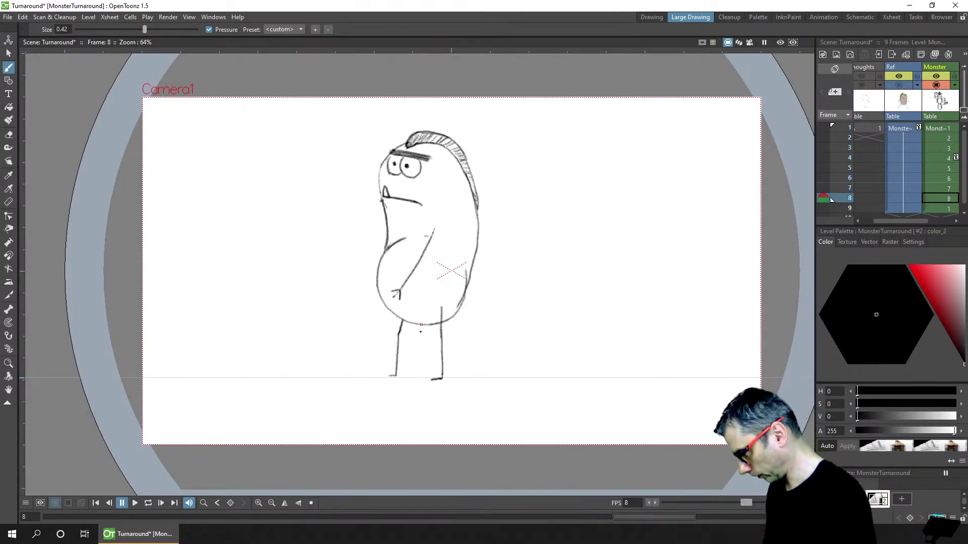
key("e")
left_click_drag(403, 322, 394, 384)
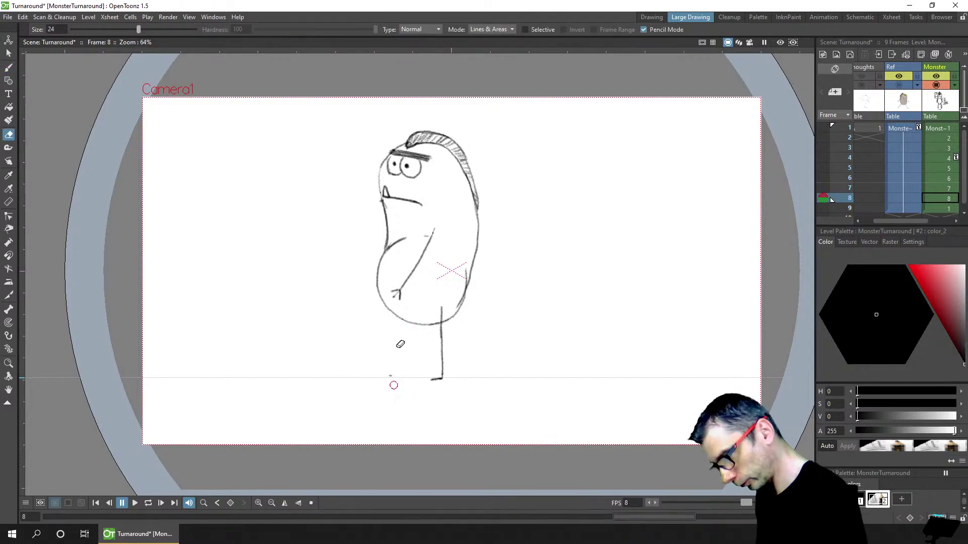
key("b")
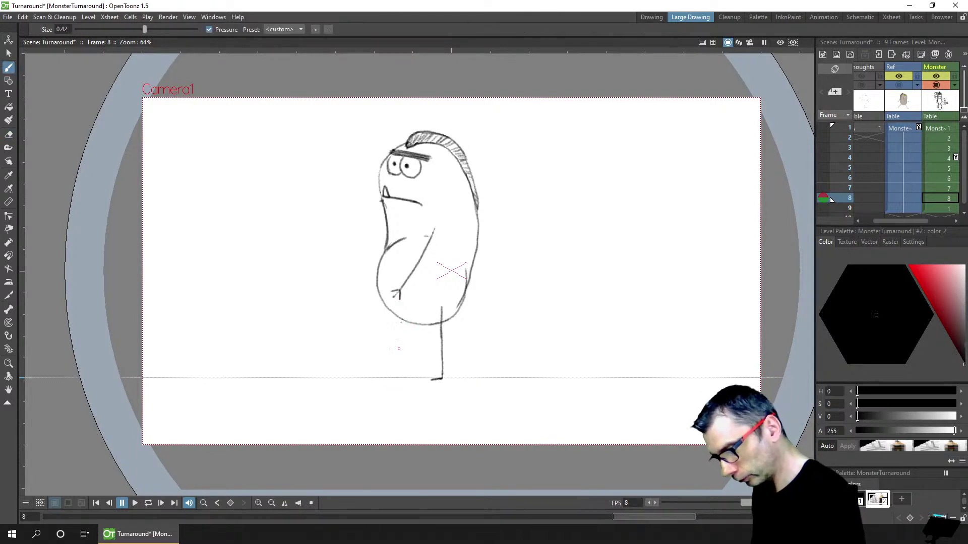
Using frames 7 and 9 as reference, draw a straight far leg with a flat foot in frame 8 and save the scene
key("period")
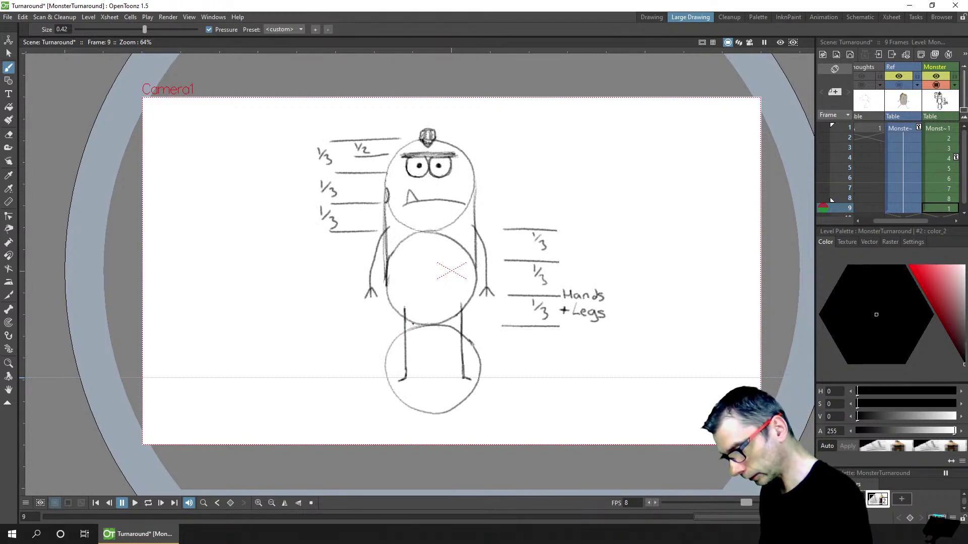
key("comma")
key("comma")
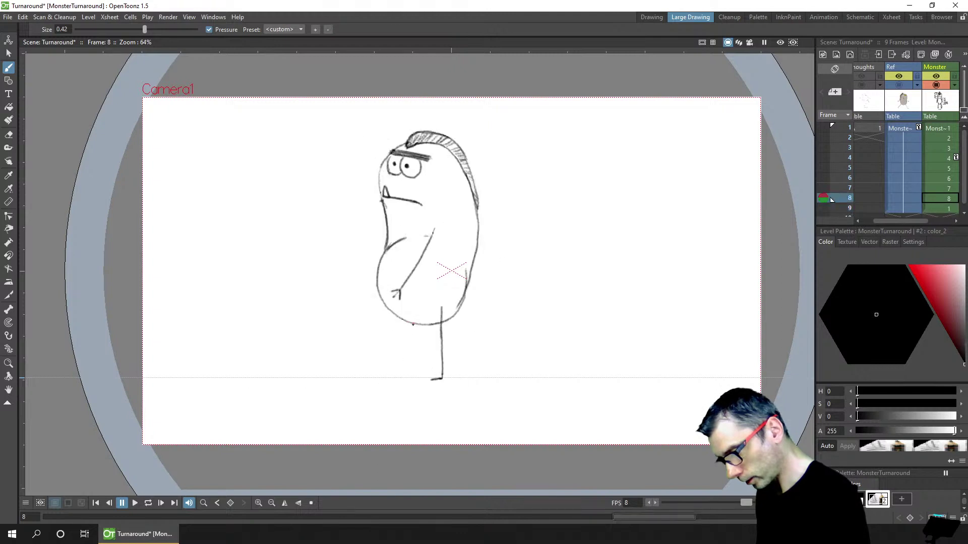
key("comma")
key("period")
key("period")
key("comma")
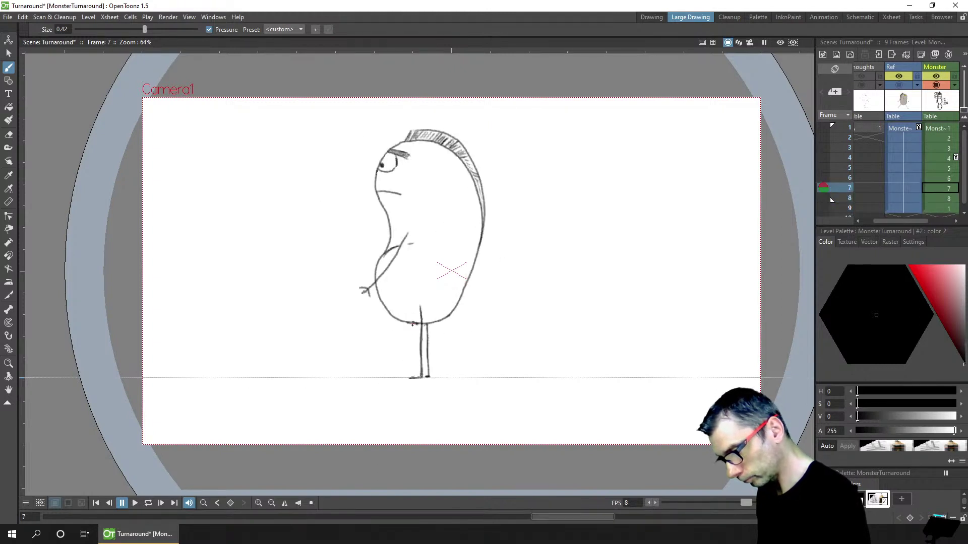
key("period")
key("comma")
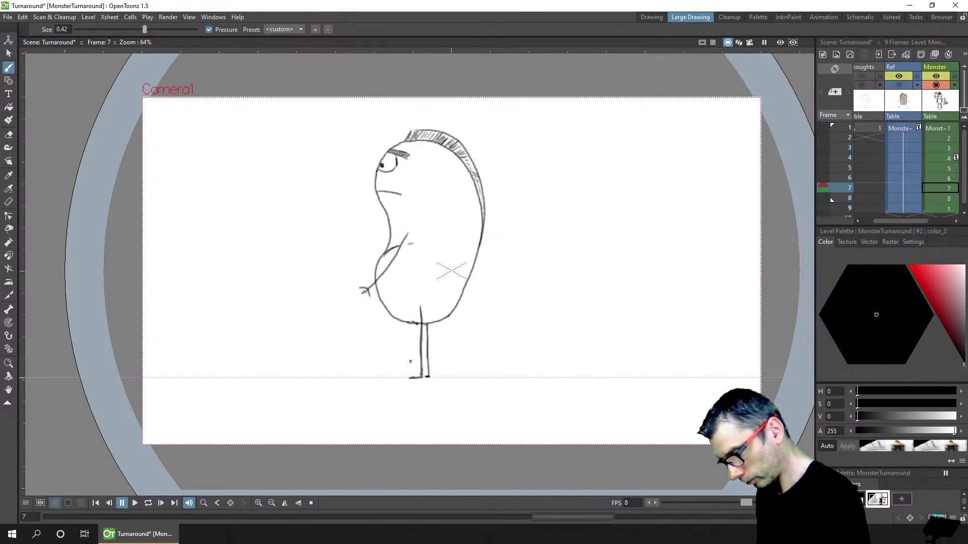
key("period")
key("period")
key("comma")
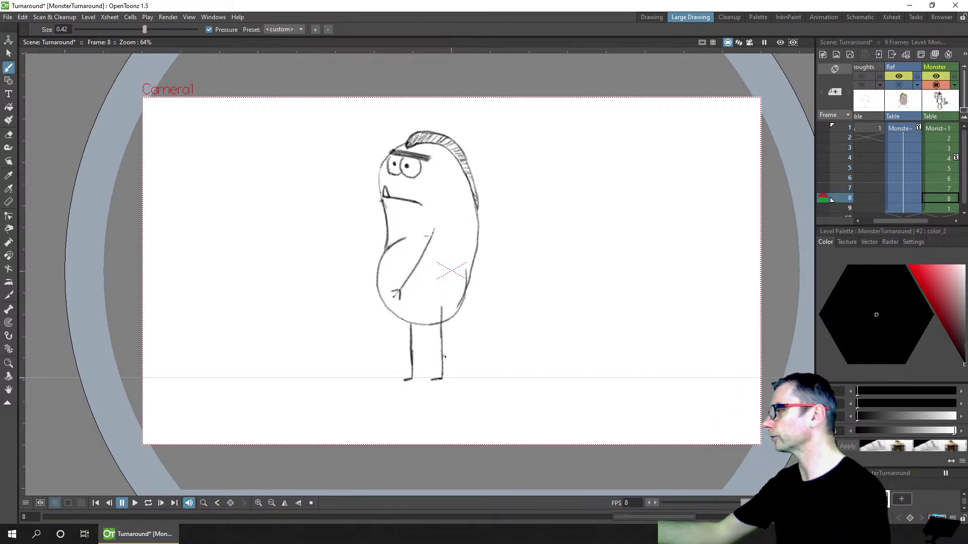
key("ctrl+s")
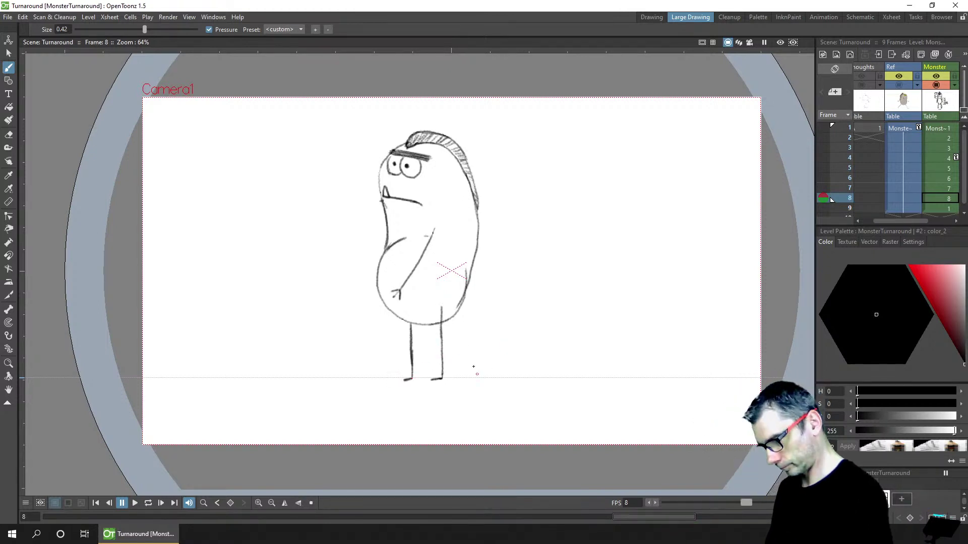
Loop the turnaround, try the playback at 10 fps, return it to 8 fps and pause
key("period")
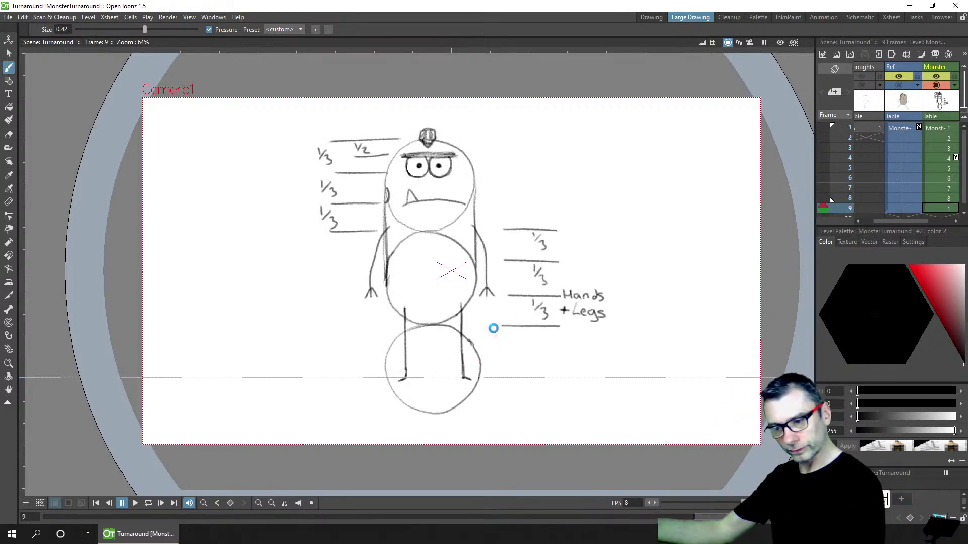
left_click(148, 503)
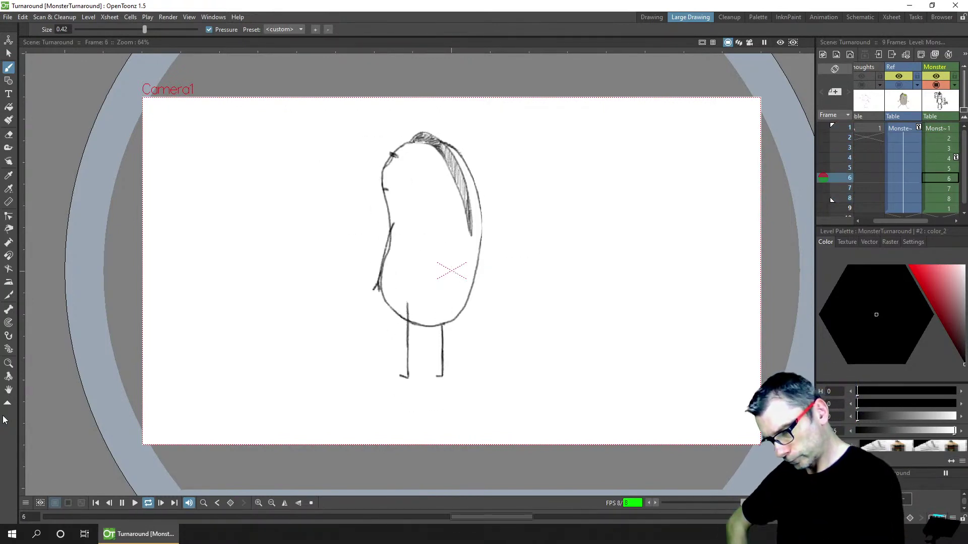
left_click(656, 503)
left_click(656, 503)
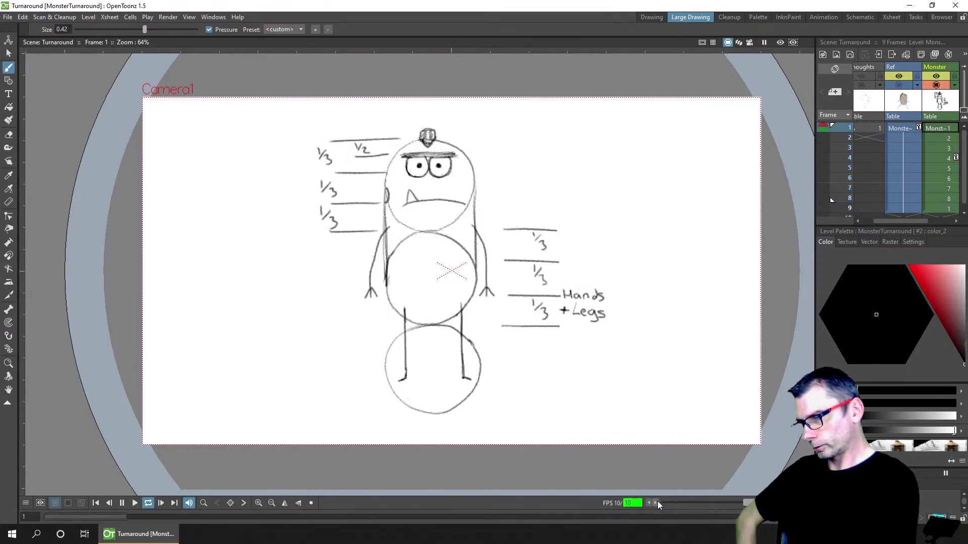
left_click(648, 503)
left_click(649, 503)
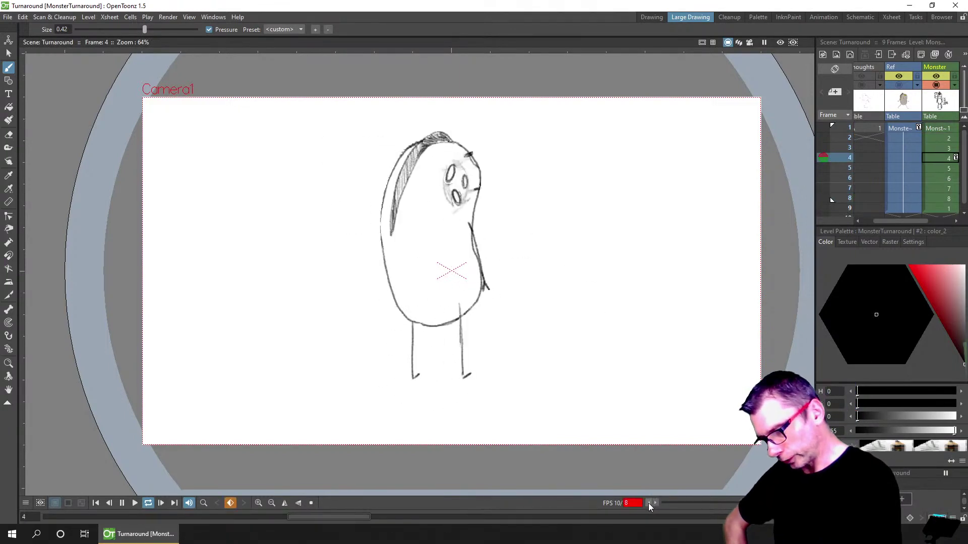
left_click(123, 503)
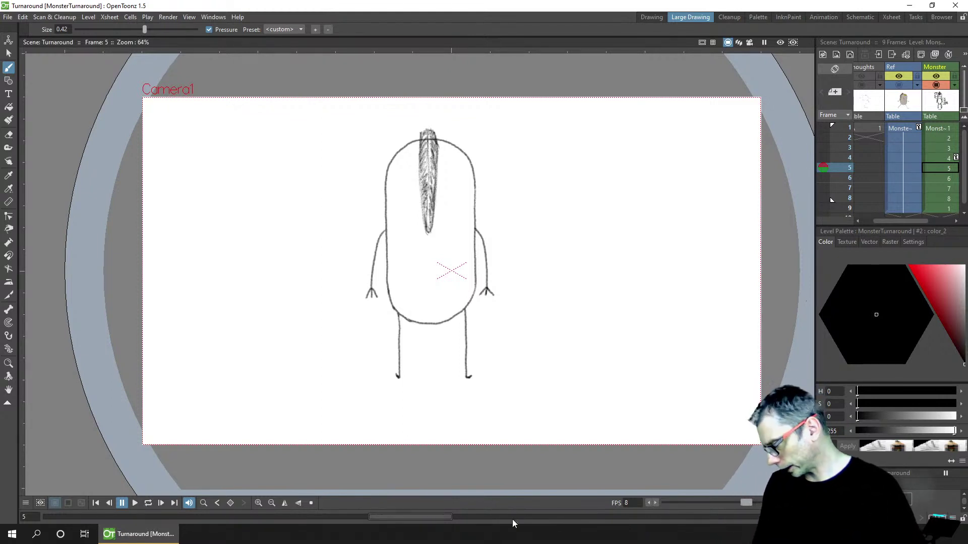
Replay the turnaround in a loop, including once from frame 1, to review the rotation, and stop the playback
left_click(148, 504)
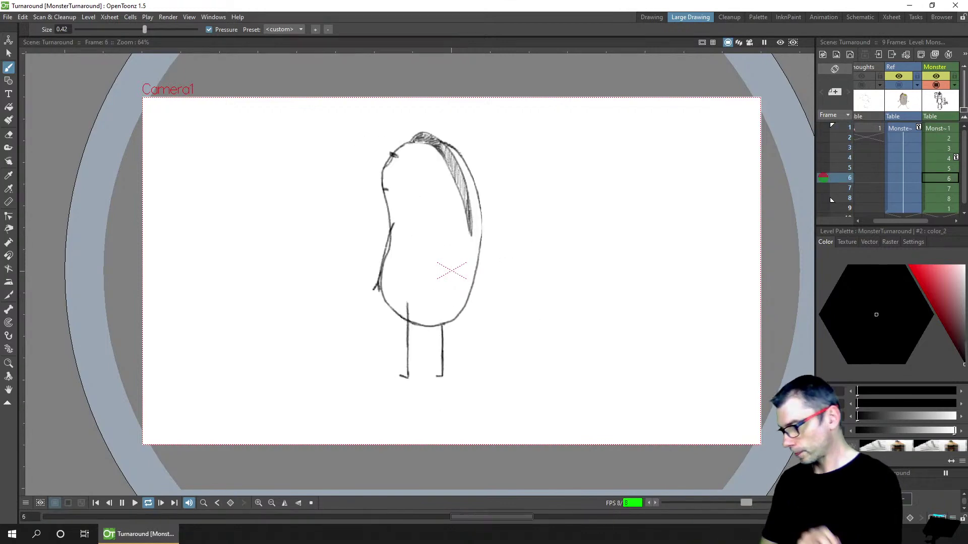
left_click(122, 503)
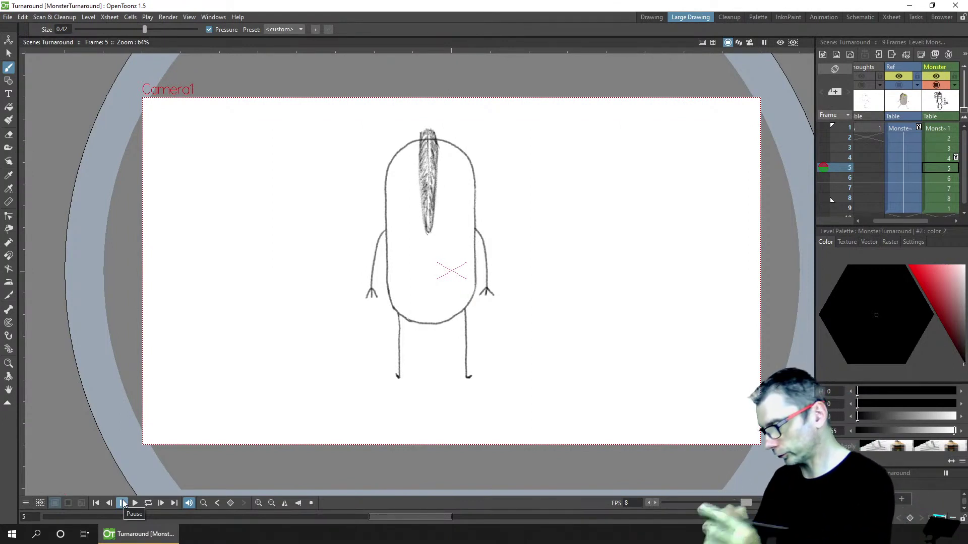
left_click(96, 504)
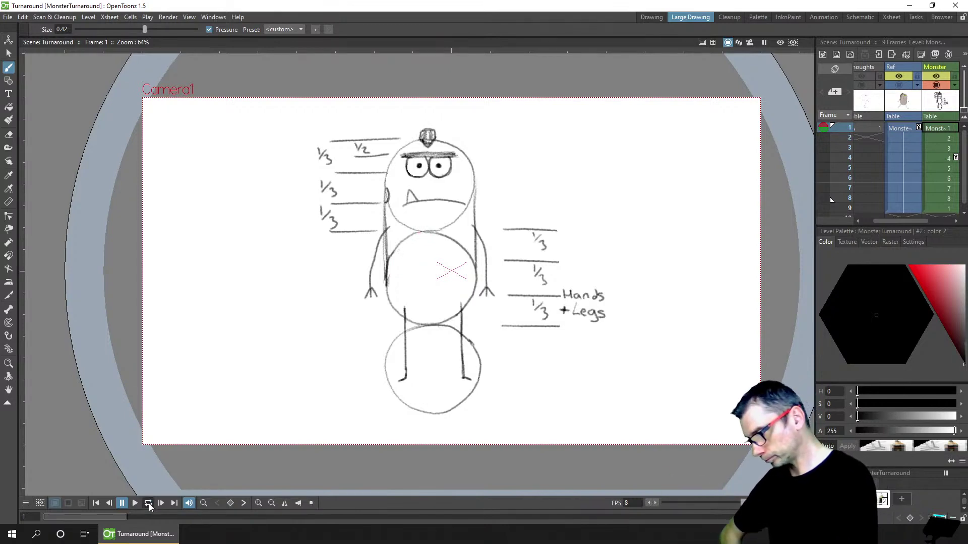
left_click(149, 504)
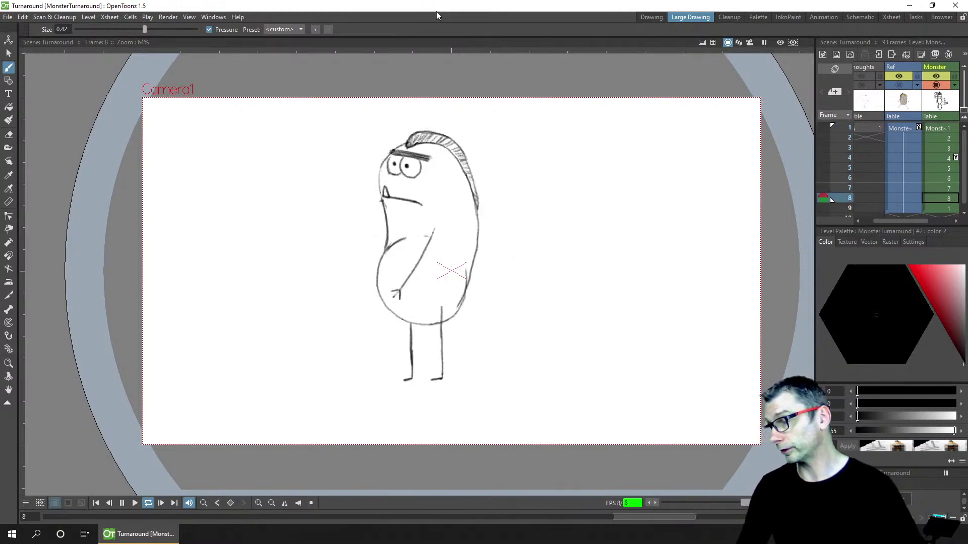
left_click(122, 504)
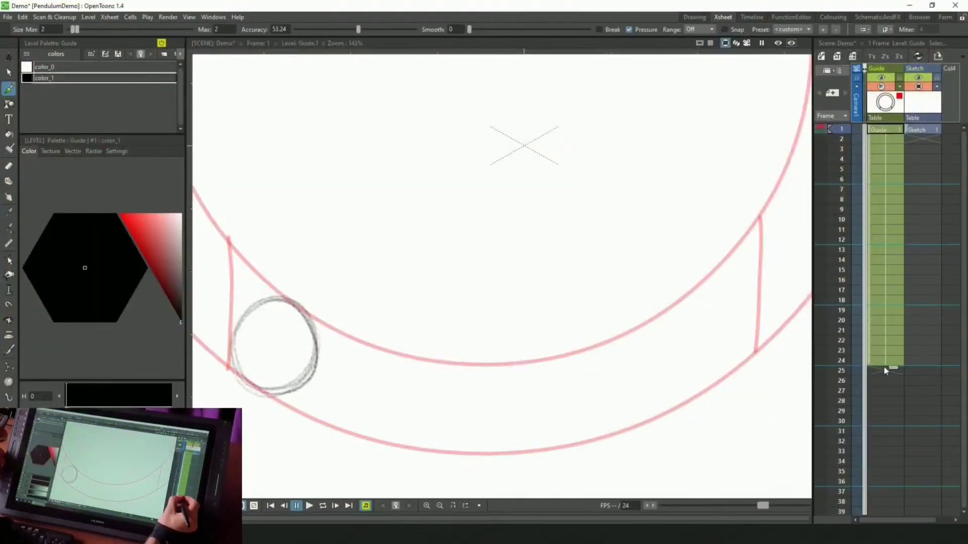
In the pendulum scene, extend the Sketch level to frame 24 and draw balls between the guide arcs at the swing's far end and lowest point
left_click_drag(886, 371, 926, 342)
left_click(923, 360)
left_click_drag(726, 283, 718, 375)
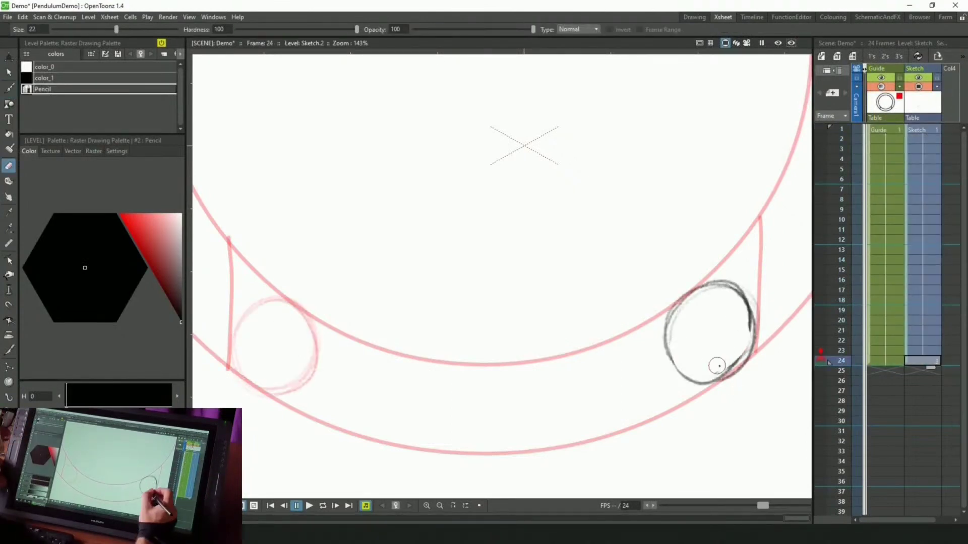
left_click(923, 250)
left_click_drag(492, 365, 501, 367)
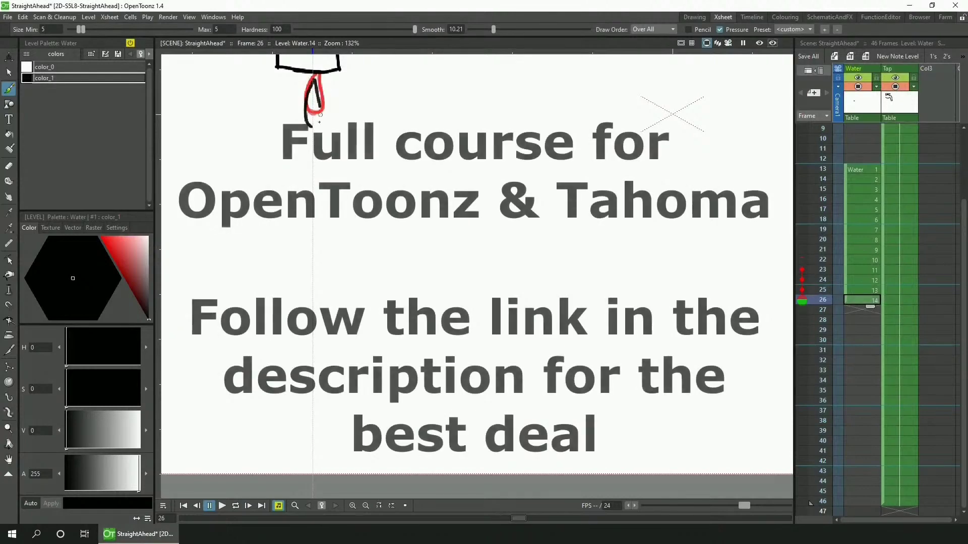
In the StraightAhead scene's Water level, draw the drop falling lower frame by frame and a small splash at frame 33
left_click_drag(312, 136, 313, 222)
left_click_drag(312, 308, 312, 351)
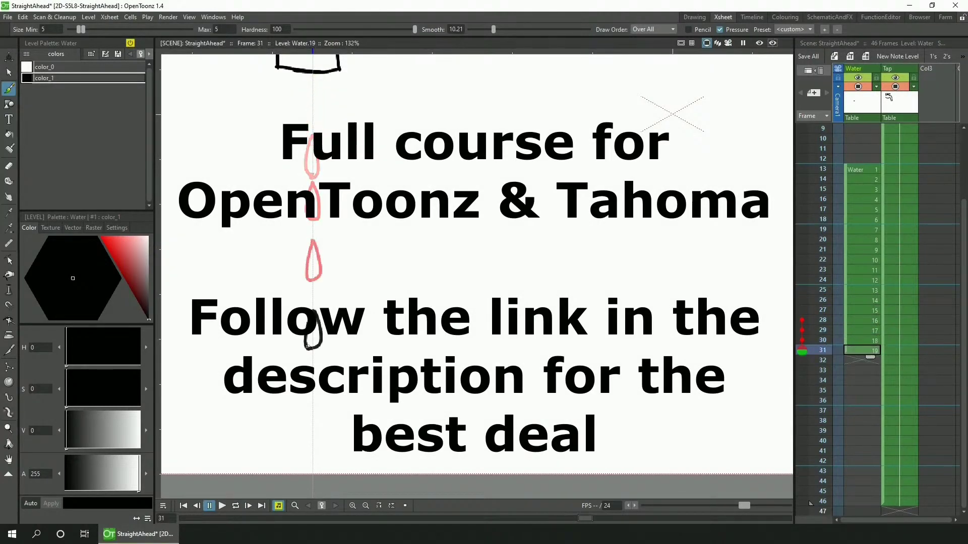
left_click_drag(309, 388, 313, 421)
key("period")
left_click_drag(309, 451, 317, 434)
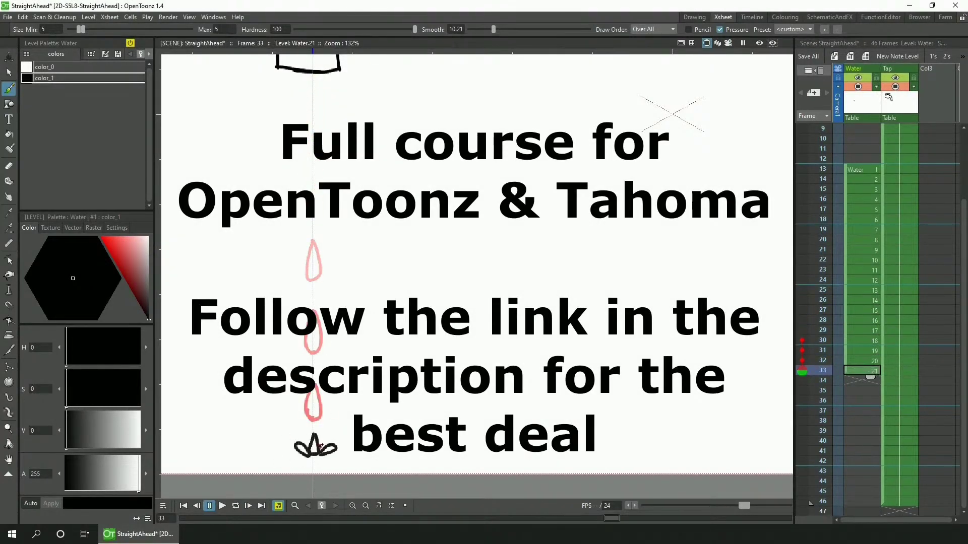
key("period")
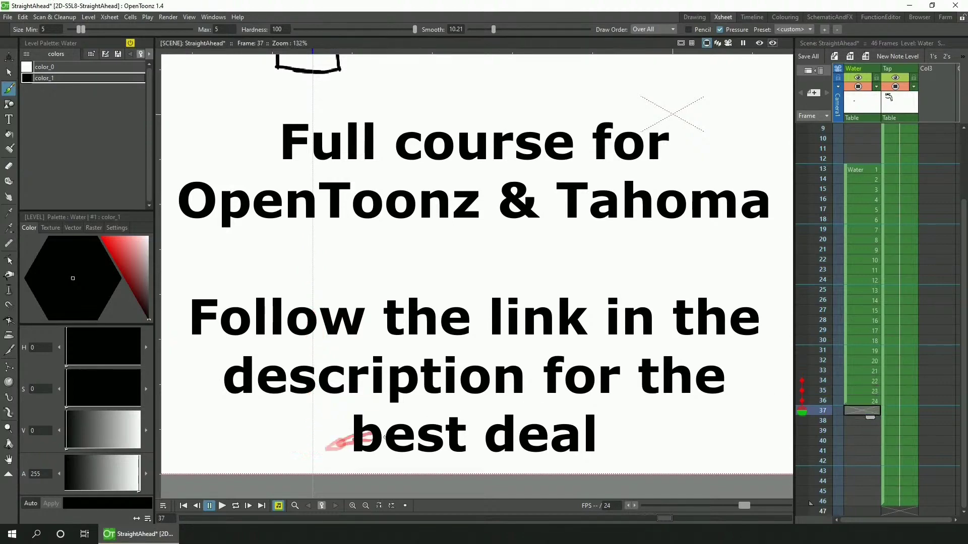